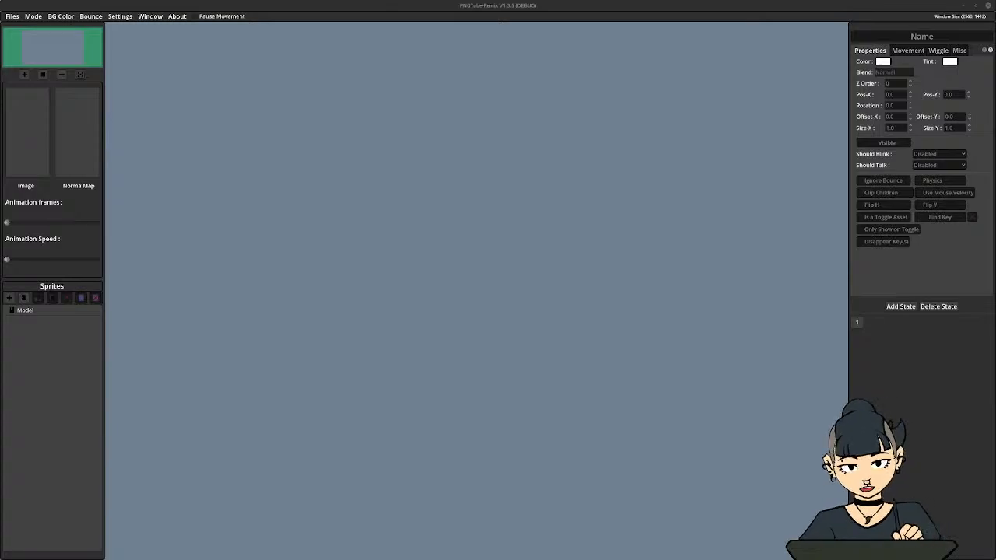
Bring the second PNGTube-Remix window with the finished avatar into view and move it back off the screen
{"action": "left_click_drag", "start_coordinate": [995, 147], "coordinate": [656, 122]}
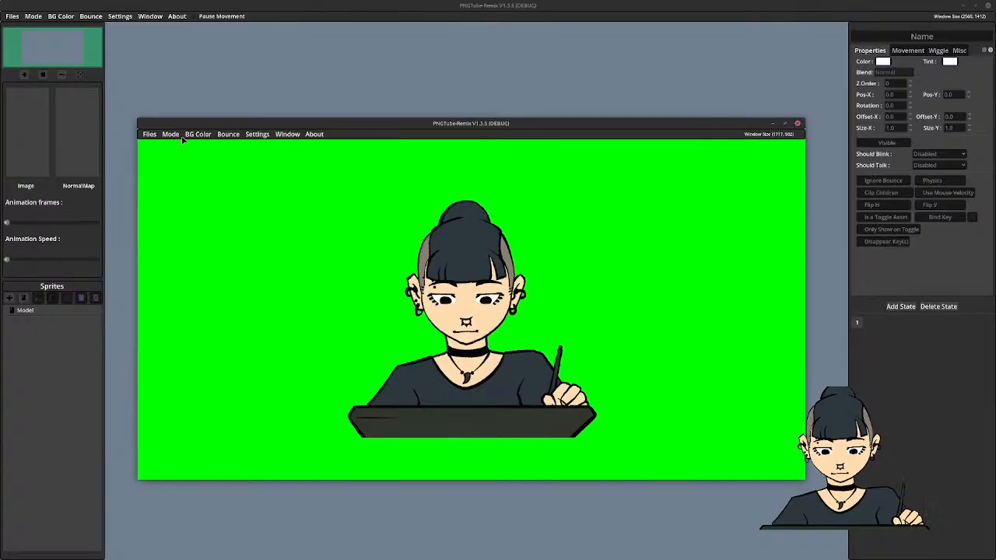
{"action": "left_click_drag", "start_coordinate": [531, 132], "coordinate": [995, 178]}
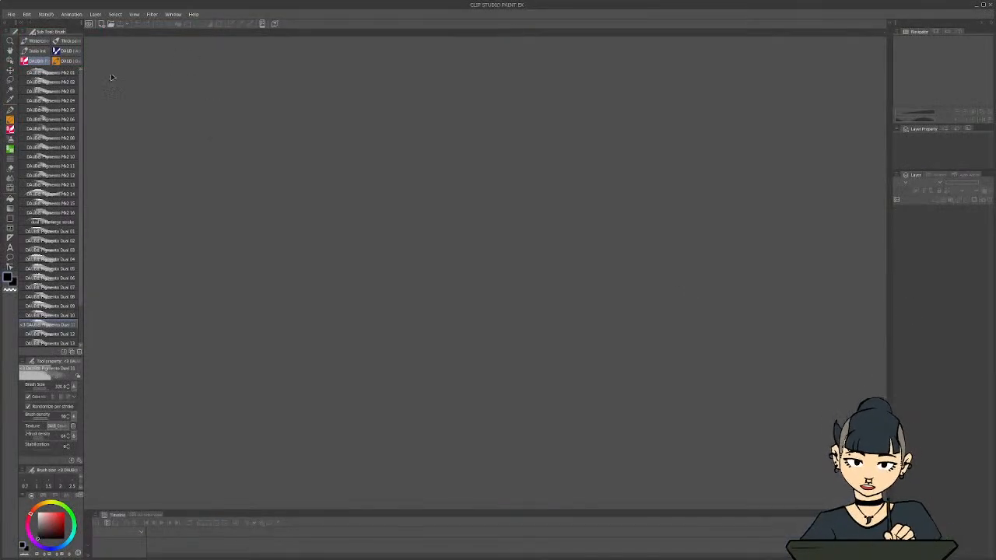
In Clip Studio Paint, create a new illustration canvas of 2048 × 2048 px with white paper
{"action": "left_click", "coordinate": [11, 14]}
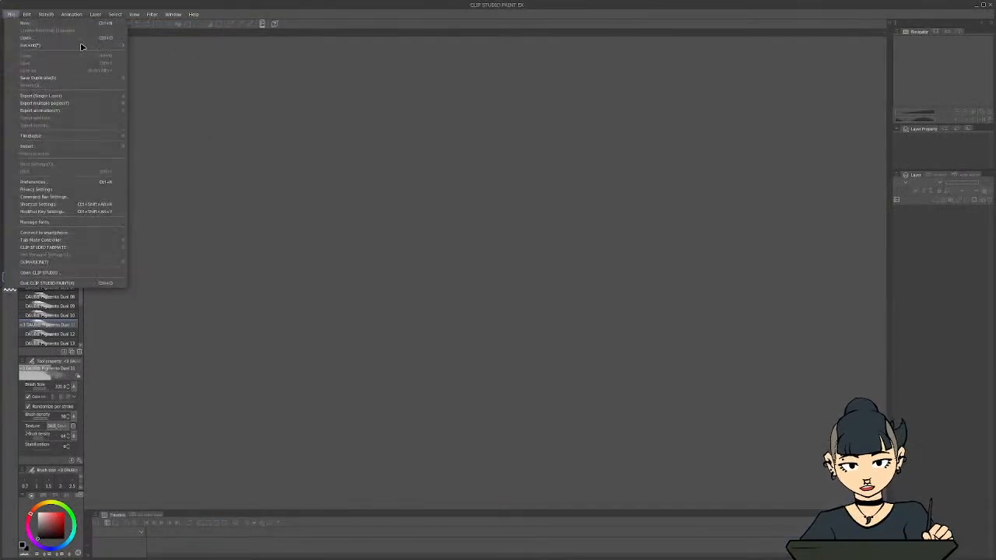
{"action": "left_click", "coordinate": [21, 24]}
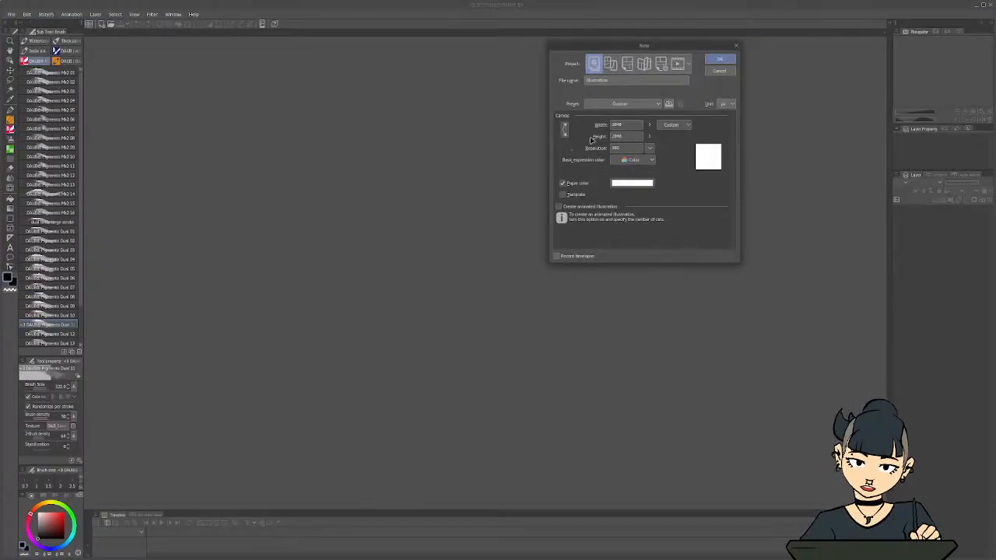
{"action": "left_click", "coordinate": [719, 59]}
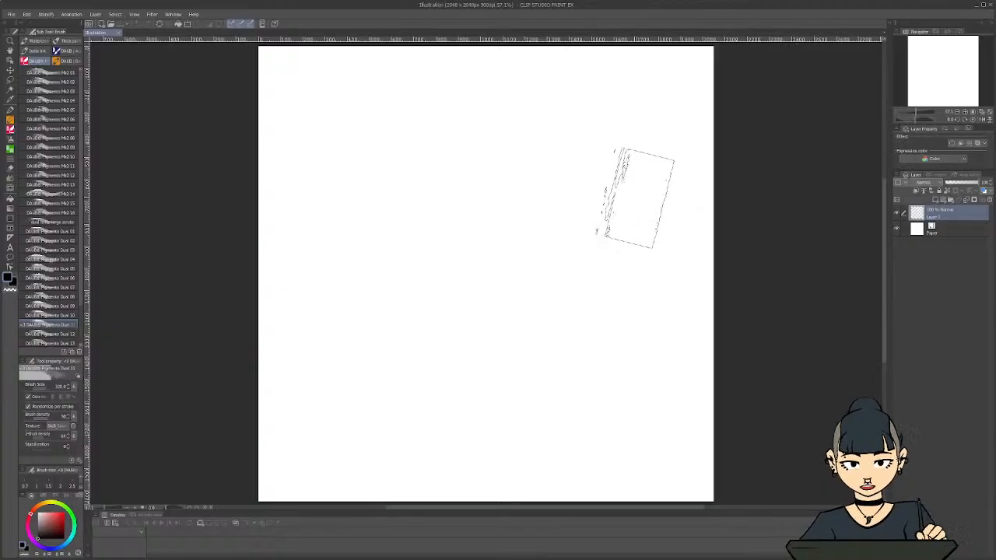
{"action": "key", "text": "p"}
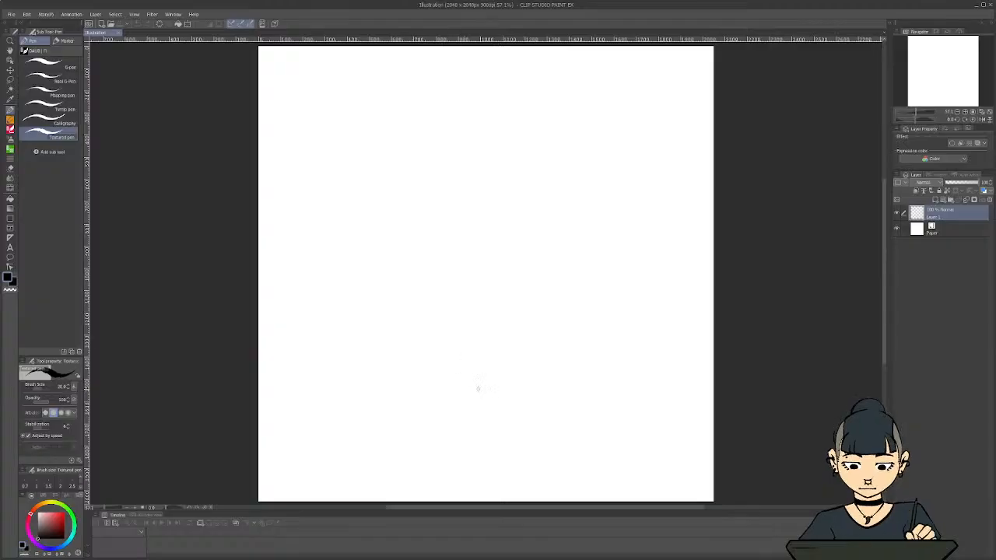
{"action": "mouse_move", "coordinate": [477, 388]}
{"action": "left_mouse_down"}
{"action": "mouse_move", "coordinate": [447, 368]}
{"action": "mouse_move", "coordinate": [369, 368]}
{"action": "mouse_move", "coordinate": [400, 427]}
{"action": "left_mouse_up"}
{"action": "key", "text": "ctrl+z"}
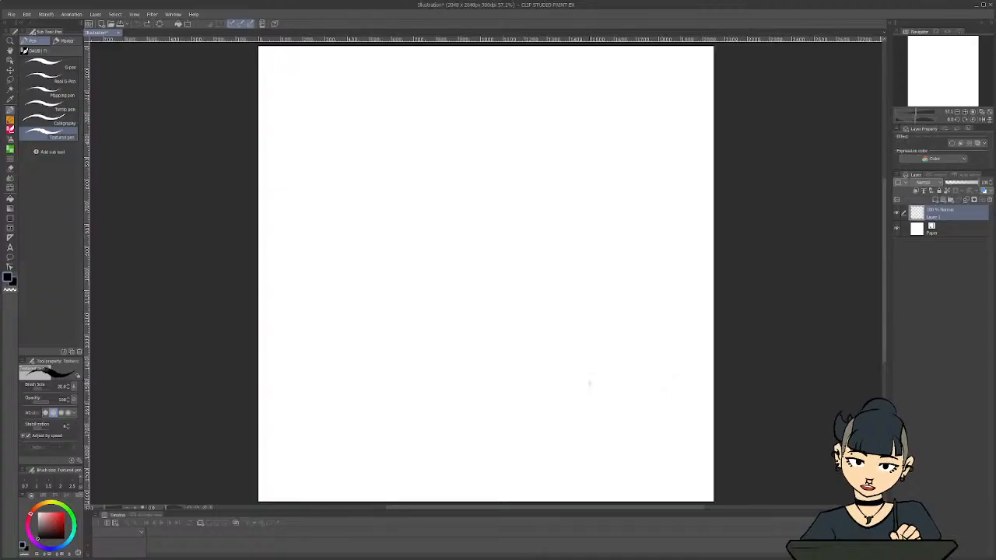
Place a vertical symmetrical ruler with 2 lines down the middle of the canvas on Layer 1
{"action": "key", "text": "u"}
{"action": "key", "text": "u"}
{"action": "key", "text": "u"}
{"action": "key", "text": "u"}
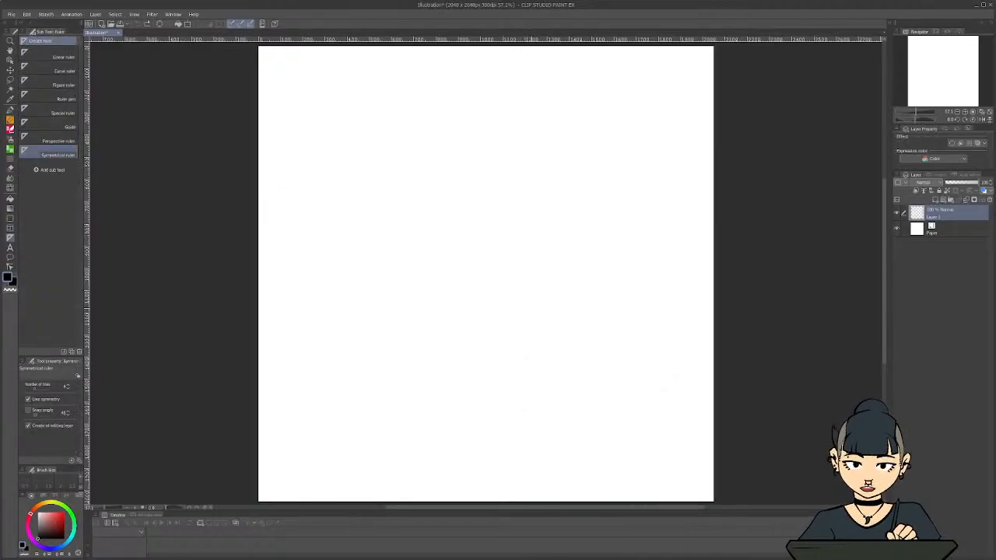
{"action": "left_click_drag", "start_coordinate": [476, 224], "coordinate": [459, 481]}
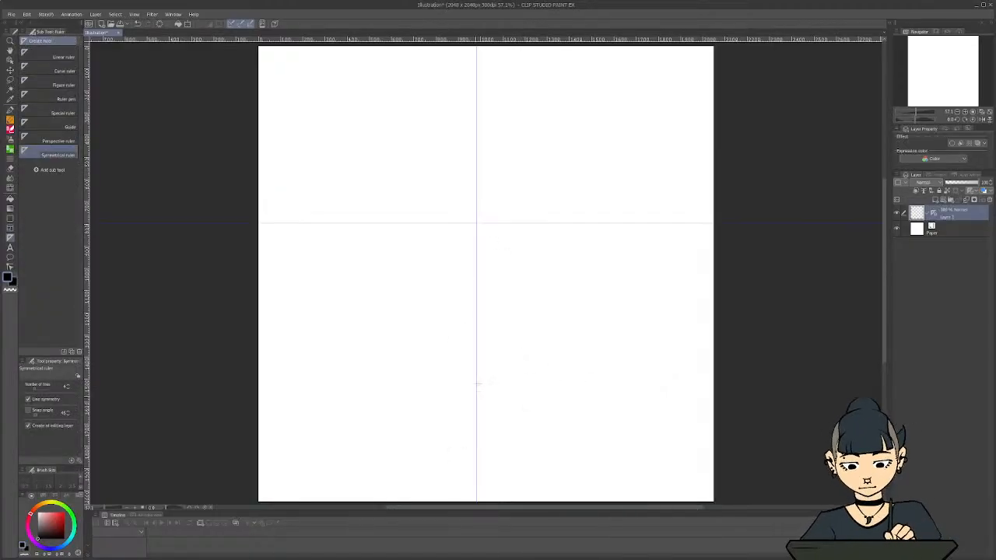
{"action": "key", "text": "ctrl+z"}
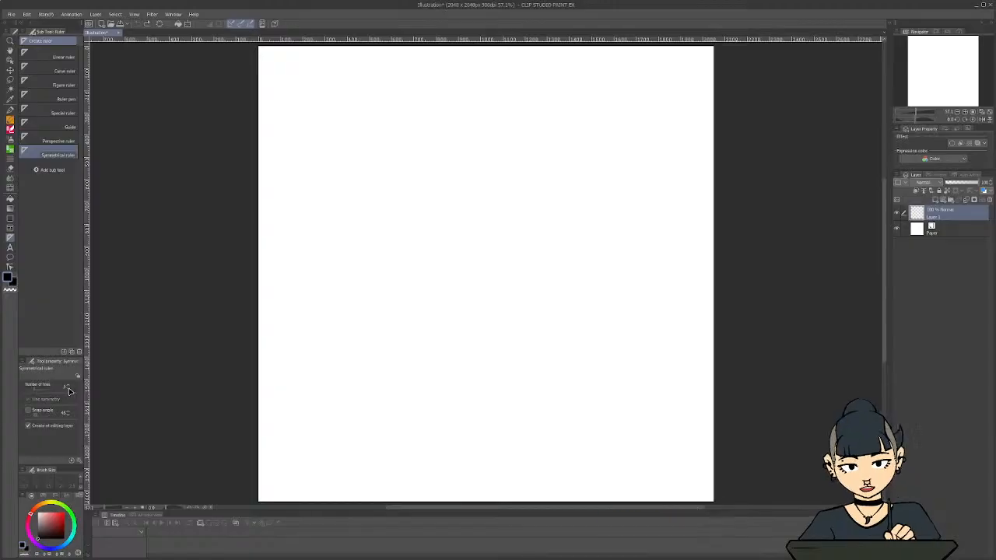
{"action": "left_click_drag", "start_coordinate": [481, 246], "coordinate": [482, 295]}
Draw a symmetrical dome-shaped head outline with a flattened base around the symmetry line, using the Textured pen
{"action": "scroll", "coordinate": [471, 201], "scroll_direction": "up", "scroll_amount": 2}
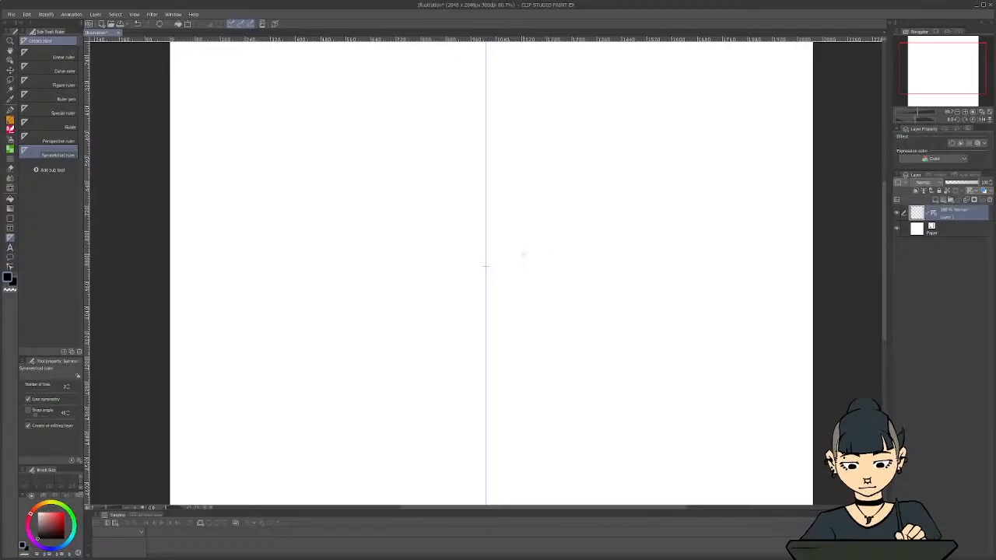
{"action": "key", "text": "p"}
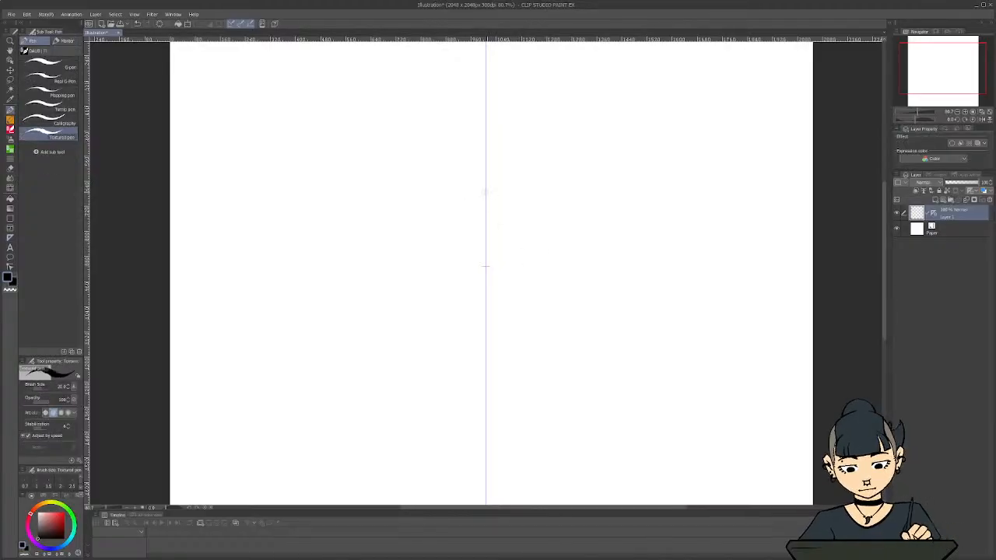
{"action": "mouse_move", "coordinate": [486, 190]}
{"action": "left_mouse_down"}
{"action": "mouse_move", "coordinate": [563, 229]}
{"action": "mouse_move", "coordinate": [584, 265]}
{"action": "mouse_move", "coordinate": [595, 339]}
{"action": "mouse_move", "coordinate": [553, 358]}
{"action": "mouse_move", "coordinate": [560, 364]}
{"action": "mouse_move", "coordinate": [502, 367]}
{"action": "mouse_move", "coordinate": [560, 364]}
{"action": "mouse_move", "coordinate": [592, 342]}
{"action": "mouse_move", "coordinate": [599, 317]}
{"action": "mouse_move", "coordinate": [588, 345]}
{"action": "mouse_move", "coordinate": [585, 264]}
{"action": "mouse_move", "coordinate": [601, 313]}
{"action": "mouse_move", "coordinate": [580, 247]}
{"action": "mouse_move", "coordinate": [537, 207]}
{"action": "mouse_move", "coordinate": [486, 193]}
{"action": "left_mouse_up"}
{"action": "key", "text": "c"}
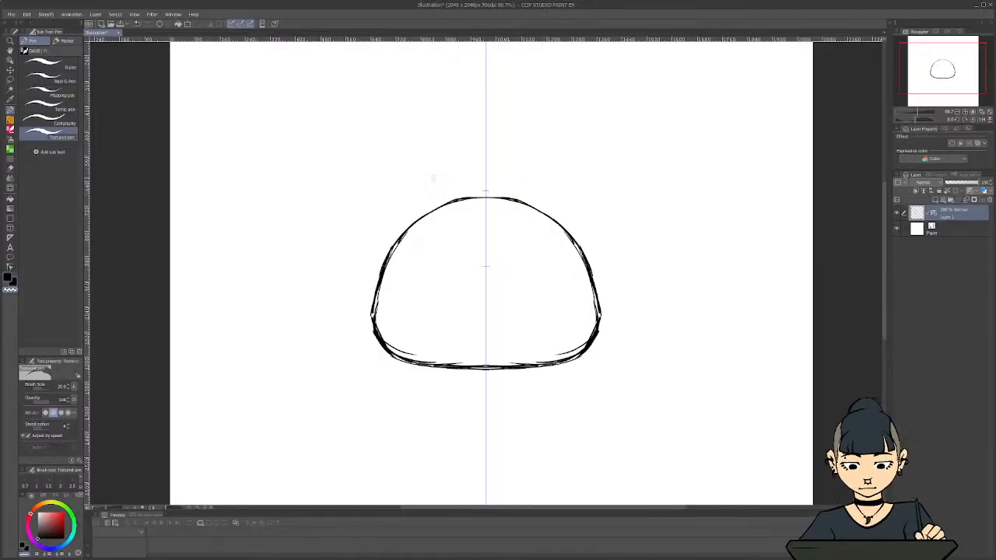
Duplicate the layer holding the head outline
{"action": "scroll", "coordinate": [367, 319], "scroll_direction": "down", "scroll_amount": 1}
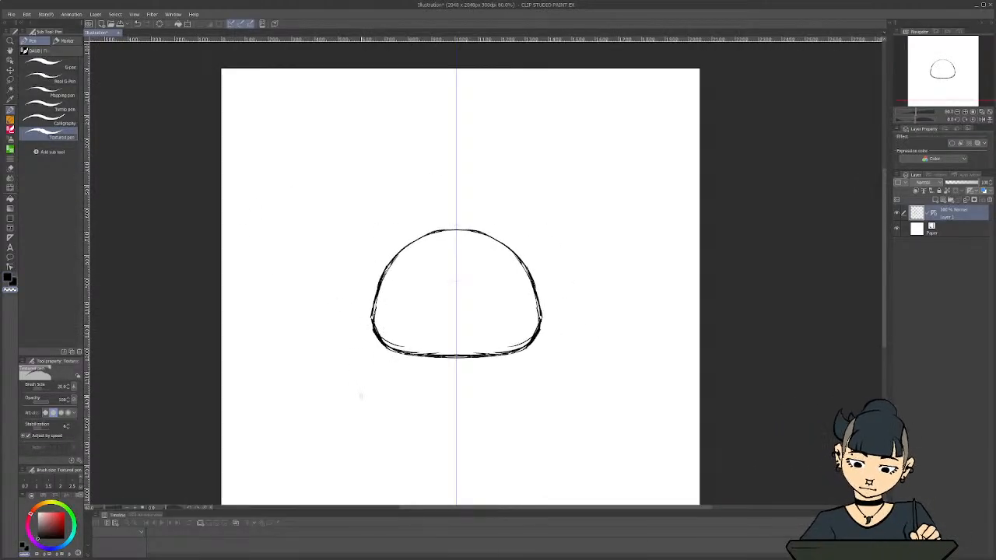
{"action": "scroll", "coordinate": [360, 396], "scroll_direction": "up", "scroll_amount": 1}
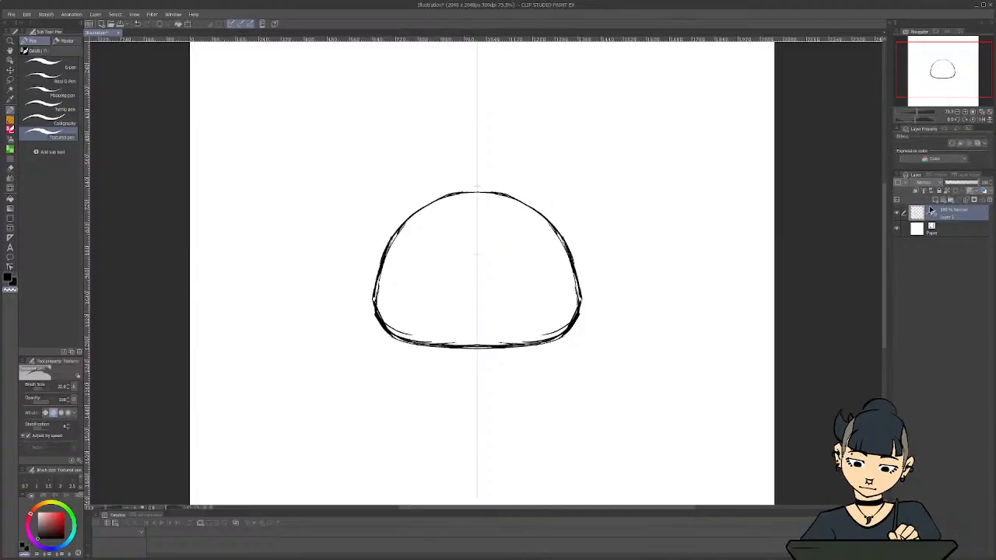
{"action": "right_click", "coordinate": [946, 219]}
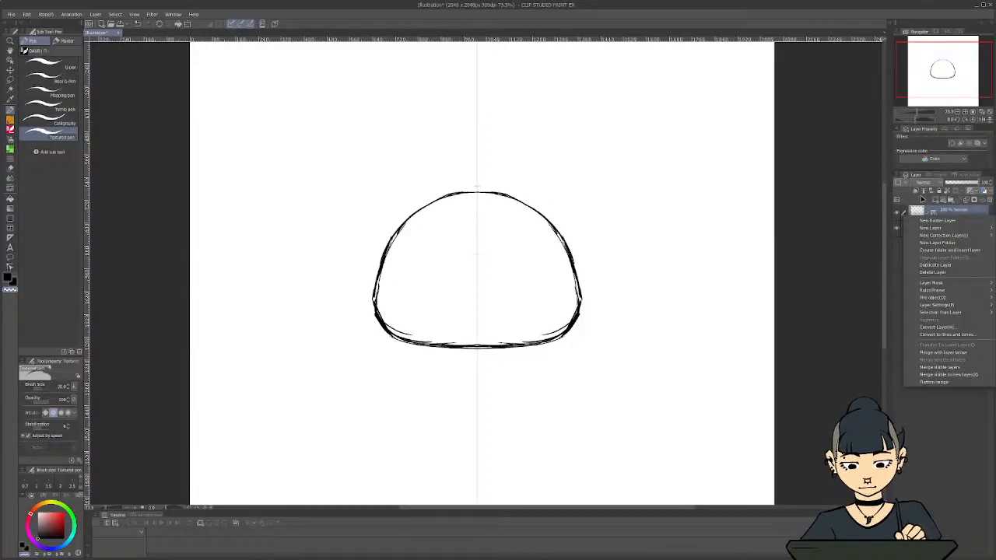
{"action": "left_click", "coordinate": [927, 273]}
Sketch mirrored bent rabbit ears with inner-ear lines on the duplicated layer, and delete that layer
{"action": "key", "text": "ctrl+minus"}
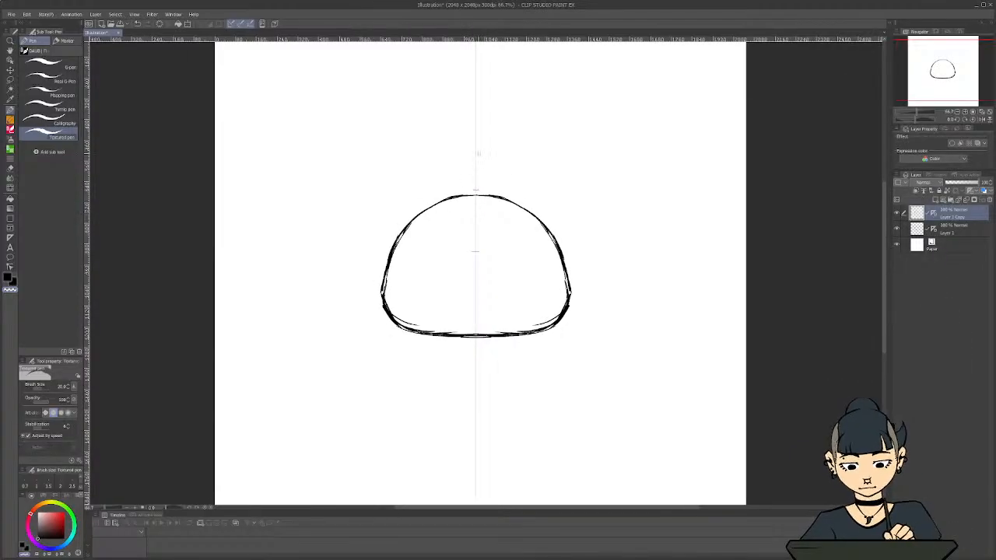
{"action": "left_click_drag", "start_coordinate": [886, 247], "coordinate": [885, 237]}
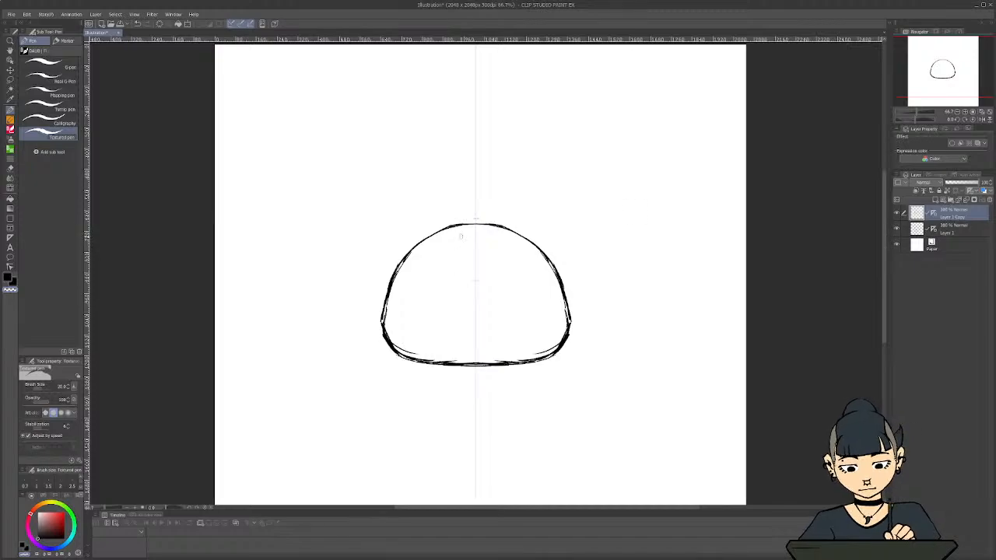
{"action": "scroll", "coordinate": [465, 239], "scroll_direction": "up", "scroll_amount": 1}
{"action": "key", "text": "c"}
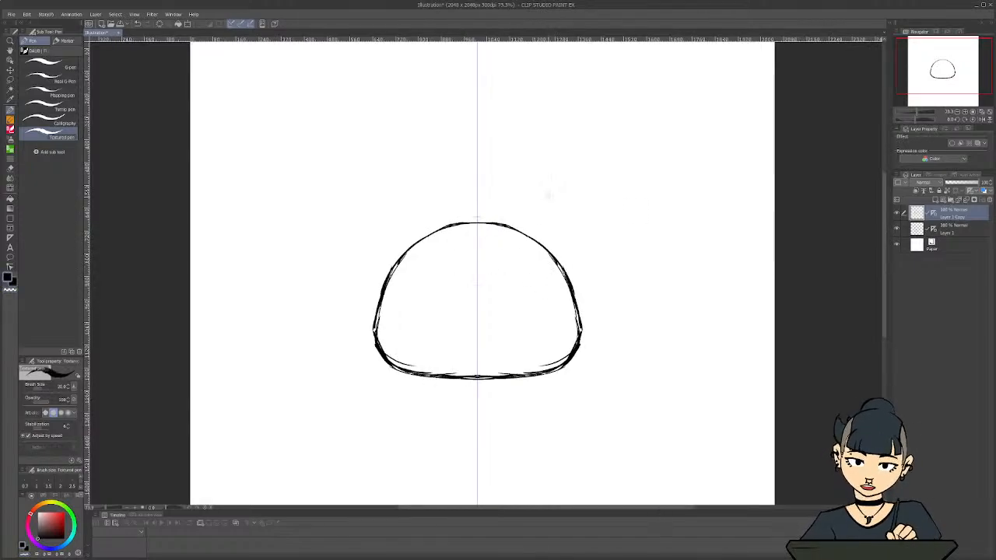
{"action": "mouse_move", "coordinate": [513, 223]}
{"action": "left_mouse_down"}
{"action": "mouse_move", "coordinate": [540, 162]}
{"action": "mouse_move", "coordinate": [613, 137]}
{"action": "mouse_move", "coordinate": [628, 145]}
{"action": "mouse_move", "coordinate": [638, 190]}
{"action": "mouse_move", "coordinate": [572, 218]}
{"action": "mouse_move", "coordinate": [555, 258]}
{"action": "left_mouse_up"}
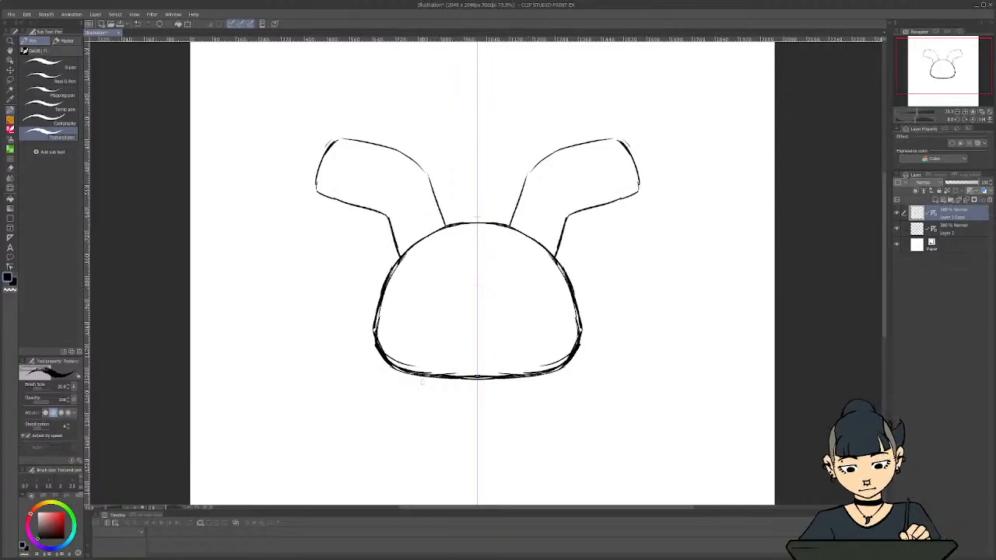
{"action": "left_click_drag", "start_coordinate": [427, 265], "coordinate": [448, 257]}
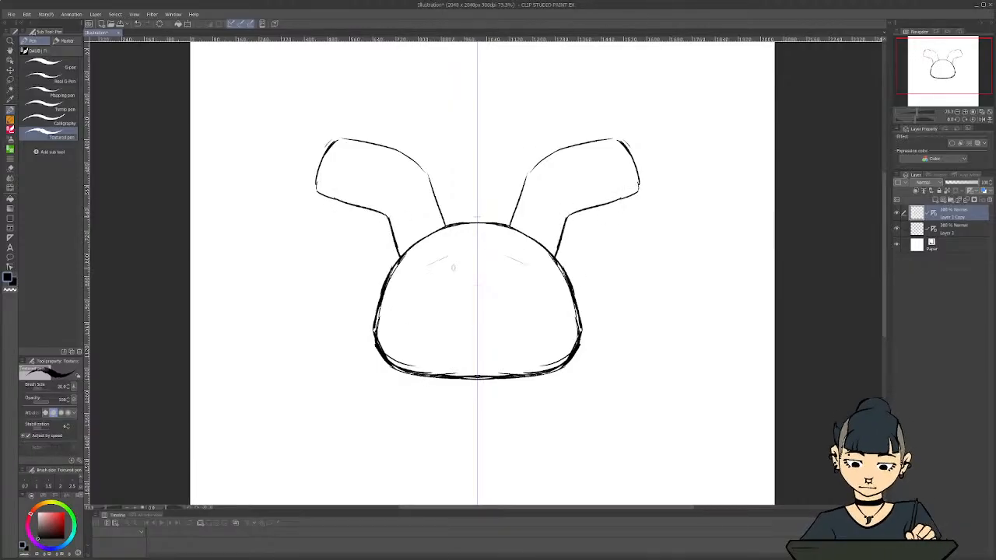
{"action": "key", "text": "ctrl+z"}
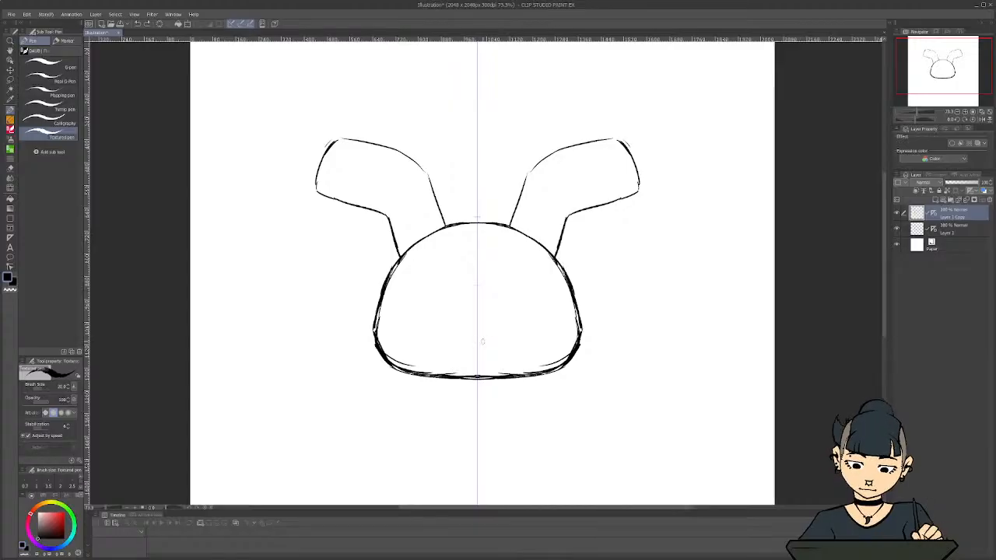
{"action": "mouse_move", "coordinate": [532, 238]}
{"action": "left_mouse_down"}
{"action": "mouse_move", "coordinate": [549, 174]}
{"action": "mouse_move", "coordinate": [600, 172]}
{"action": "mouse_move", "coordinate": [605, 188]}
{"action": "left_mouse_up"}
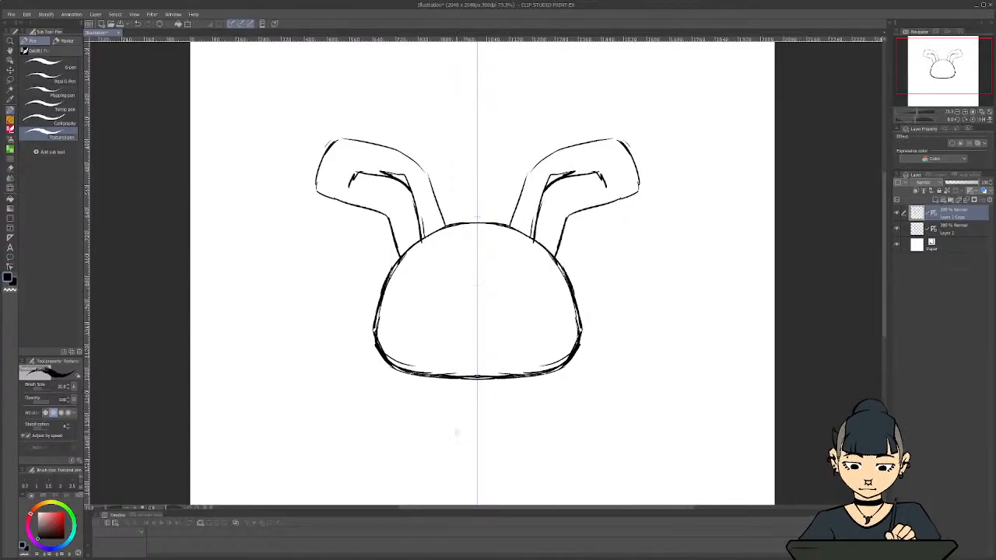
{"action": "left_click", "coordinate": [984, 200]}
Sketch a mirrored flat-topped hat with a brim on a fresh duplicate of the head layer, and delete that layer
{"action": "right_click", "coordinate": [919, 218]}
{"action": "left_click", "coordinate": [935, 267]}
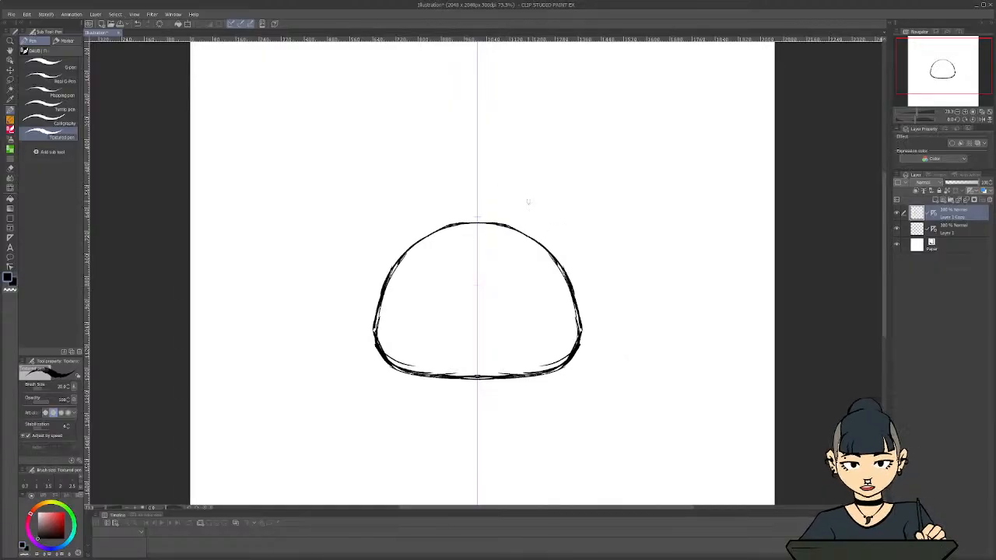
{"action": "mouse_move", "coordinate": [564, 254]}
{"action": "left_mouse_down"}
{"action": "mouse_move", "coordinate": [535, 192]}
{"action": "mouse_move", "coordinate": [476, 192]}
{"action": "left_mouse_up"}
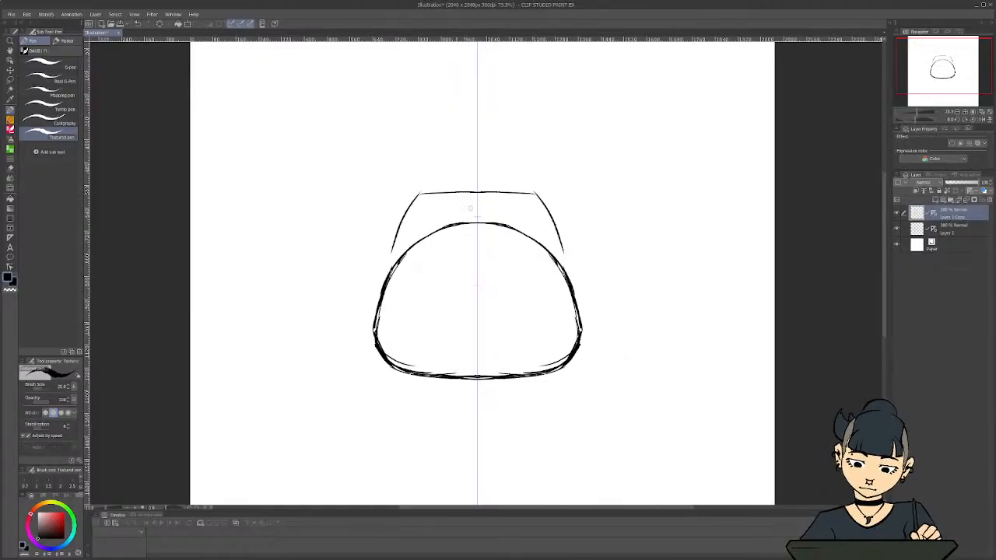
{"action": "mouse_move", "coordinate": [582, 252]}
{"action": "left_mouse_down"}
{"action": "mouse_move", "coordinate": [546, 230]}
{"action": "mouse_move", "coordinate": [445, 217]}
{"action": "left_mouse_up"}
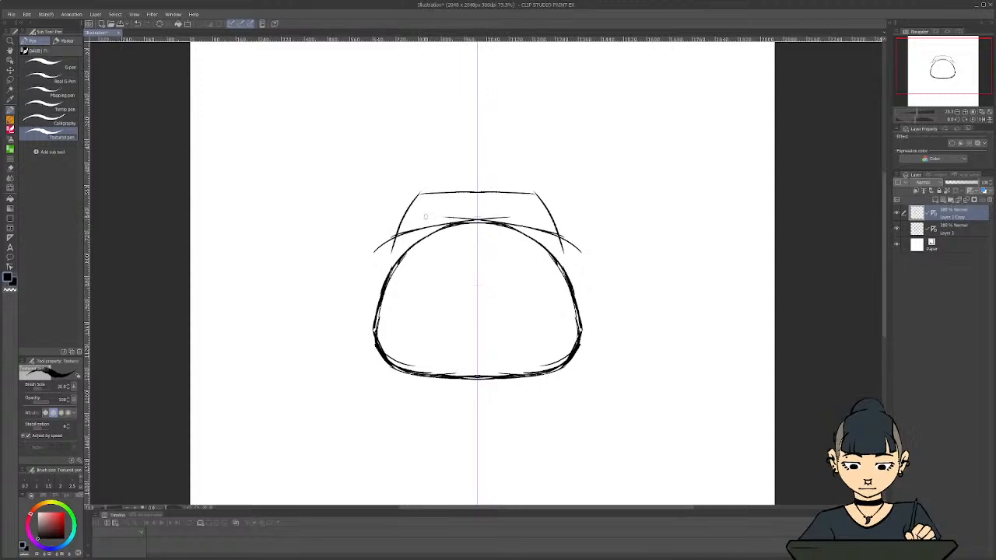
{"action": "mouse_move", "coordinate": [534, 228]}
{"action": "left_mouse_down"}
{"action": "mouse_move", "coordinate": [587, 247]}
{"action": "mouse_move", "coordinate": [598, 271]}
{"action": "mouse_move", "coordinate": [568, 273]}
{"action": "left_mouse_up"}
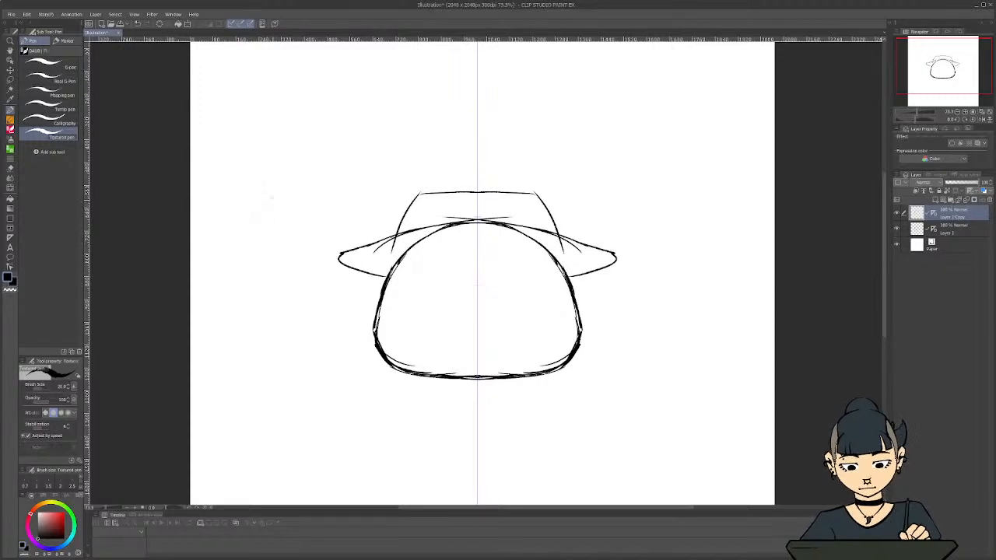
{"action": "key", "text": "ctrl+z"}
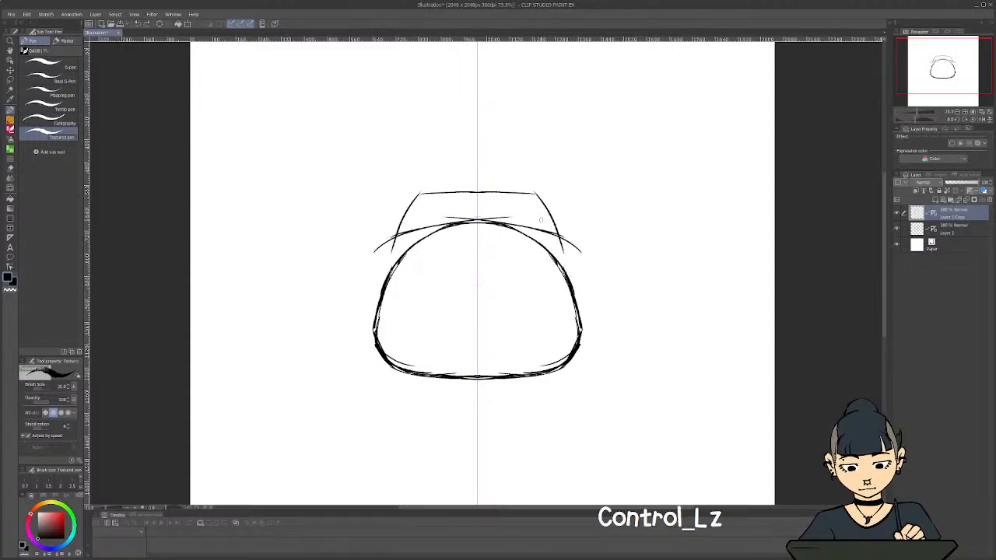
{"action": "left_click", "coordinate": [988, 199]}
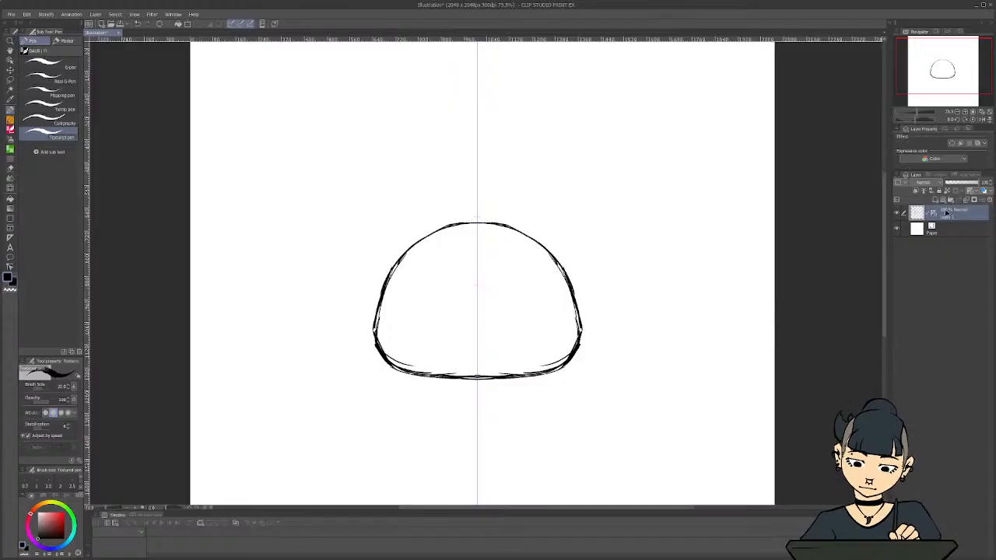
Duplicate the head outline's Layer 1 to get a working copy for the character's features
{"action": "right_click", "coordinate": [946, 214]}
{"action": "left_click", "coordinate": [921, 262]}
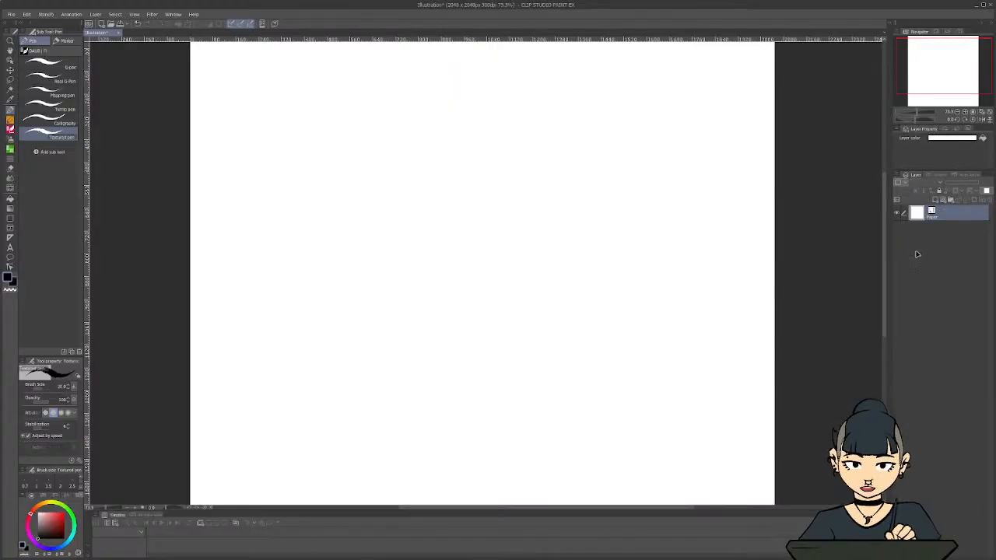
{"action": "key", "text": "ctrl+z"}
{"action": "right_click", "coordinate": [930, 217]}
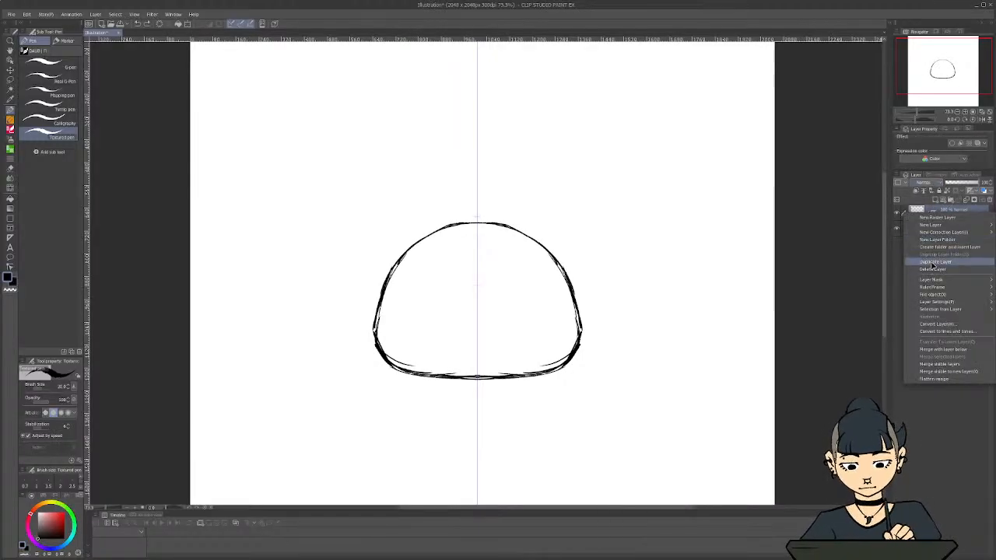
{"action": "left_click", "coordinate": [932, 263]}
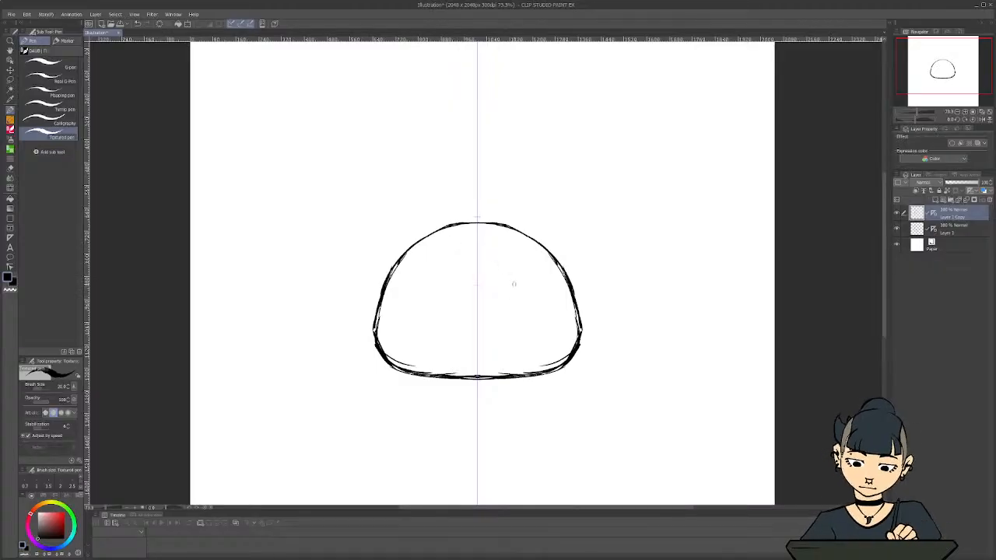
Draw two filled narrow oval eyes and a wide wavy mouth inside the head on the duplicated layer
{"action": "left_click_drag", "start_coordinate": [511, 269], "coordinate": [513, 300]}
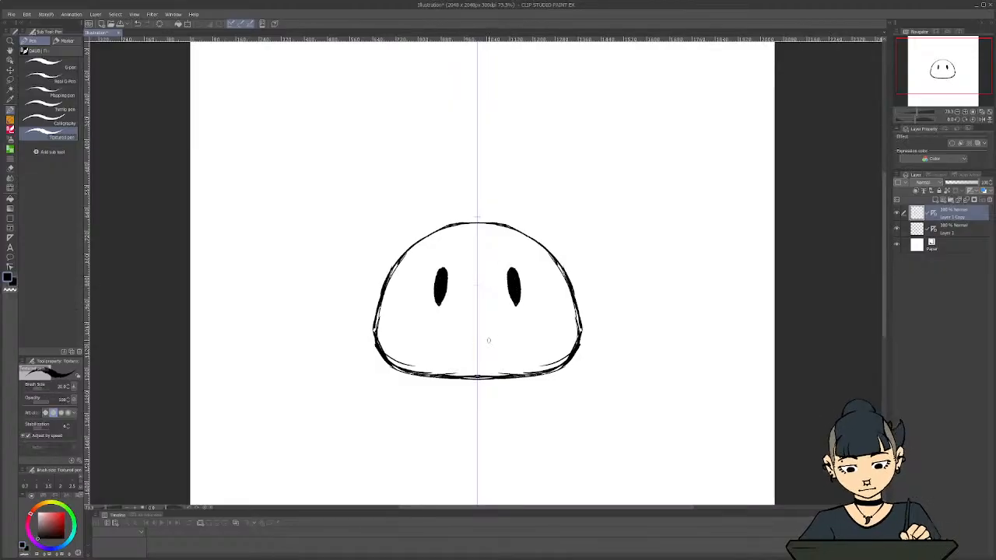
{"action": "left_click_drag", "start_coordinate": [479, 343], "coordinate": [541, 342]}
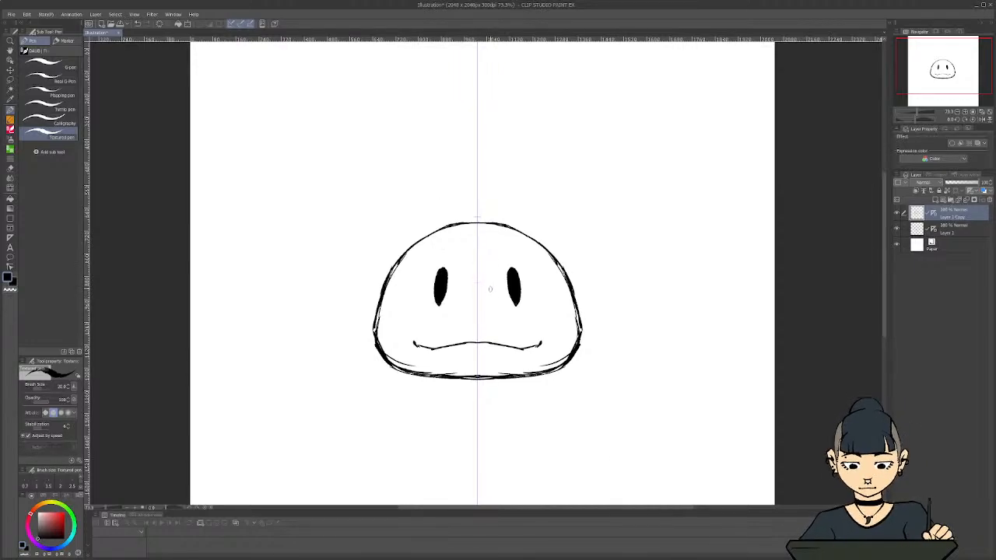
{"action": "left_click_drag", "start_coordinate": [501, 176], "coordinate": [400, 229]}
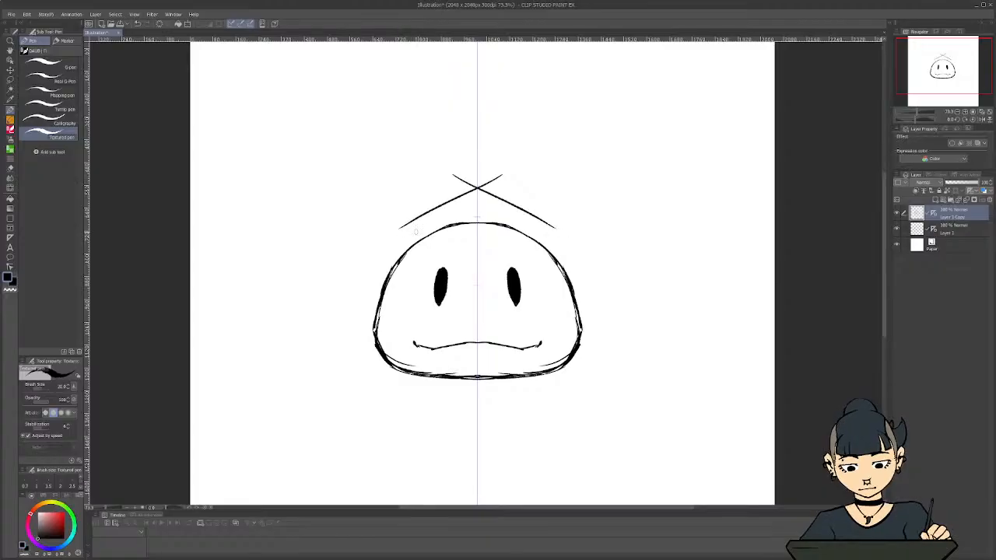
{"action": "key", "text": "ctrl"}
{"action": "key", "text": "ctrl+z"}
Draw a tilted semicircular watermelon slice with an inner rind line on a new layer, overlapping the head's upper left
{"action": "left_click", "coordinate": [935, 199]}
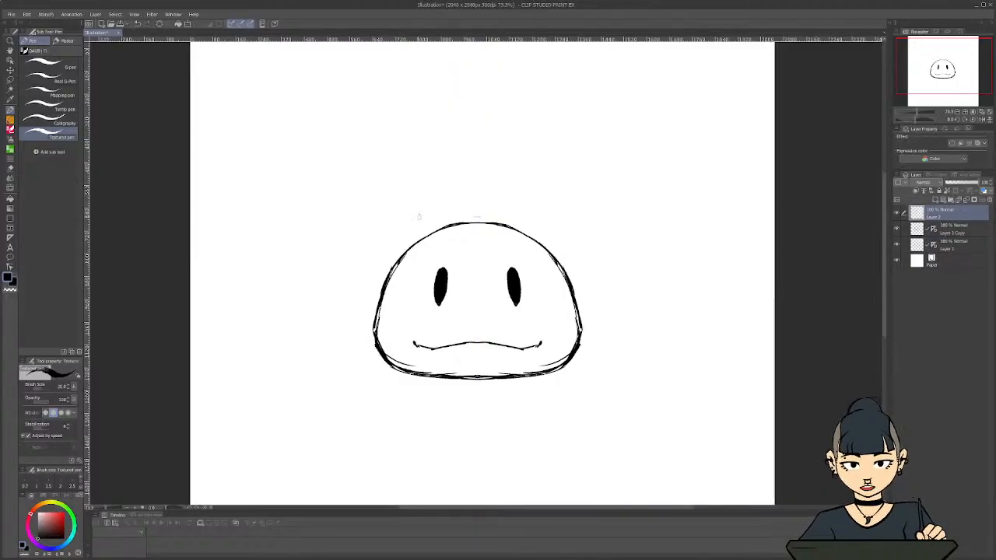
{"action": "mouse_move", "coordinate": [471, 173]}
{"action": "left_mouse_down"}
{"action": "mouse_move", "coordinate": [404, 206]}
{"action": "mouse_move", "coordinate": [477, 177]}
{"action": "mouse_move", "coordinate": [459, 230]}
{"action": "mouse_move", "coordinate": [418, 255]}
{"action": "mouse_move", "coordinate": [362, 228]}
{"action": "mouse_move", "coordinate": [442, 194]}
{"action": "mouse_move", "coordinate": [450, 234]}
{"action": "mouse_move", "coordinate": [409, 245]}
{"action": "mouse_move", "coordinate": [371, 225]}
{"action": "mouse_move", "coordinate": [383, 247]}
{"action": "mouse_move", "coordinate": [474, 218]}
{"action": "mouse_move", "coordinate": [479, 175]}
{"action": "mouse_move", "coordinate": [462, 242]}
{"action": "left_mouse_up"}
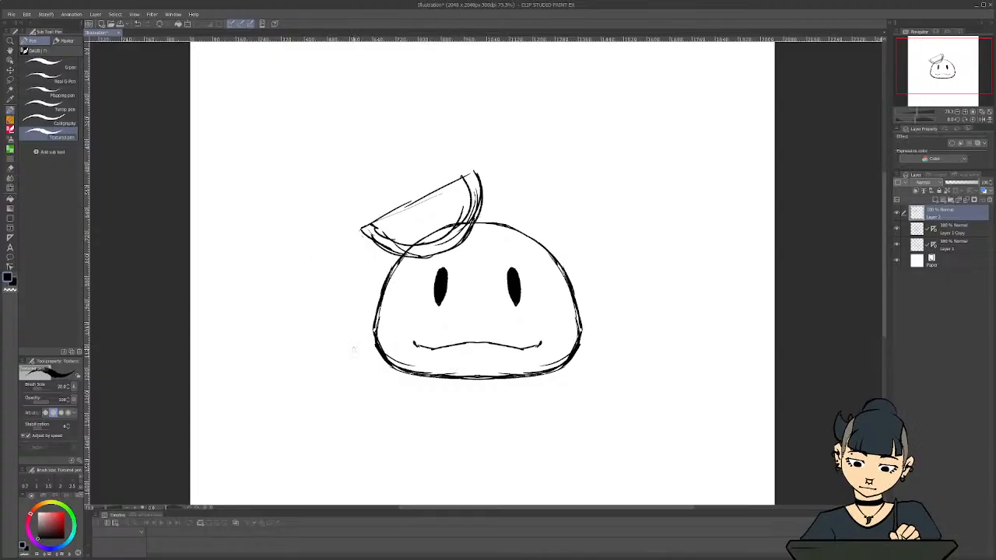
{"action": "scroll", "coordinate": [353, 349], "scroll_direction": "down", "scroll_amount": 1}
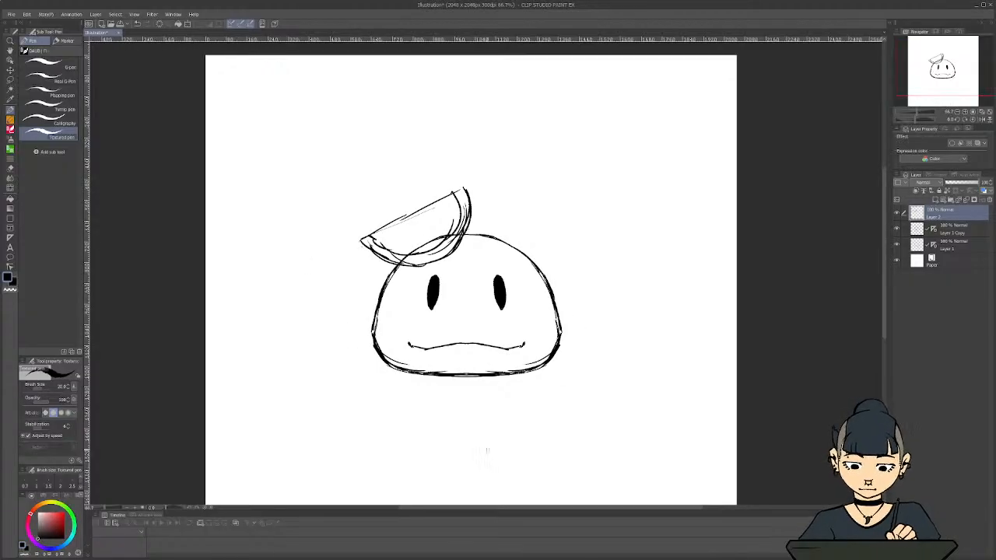
{"action": "left_click_drag", "start_coordinate": [562, 509], "coordinate": [542, 508]}
{"action": "left_click_drag", "start_coordinate": [883, 292], "coordinate": [887, 302]}
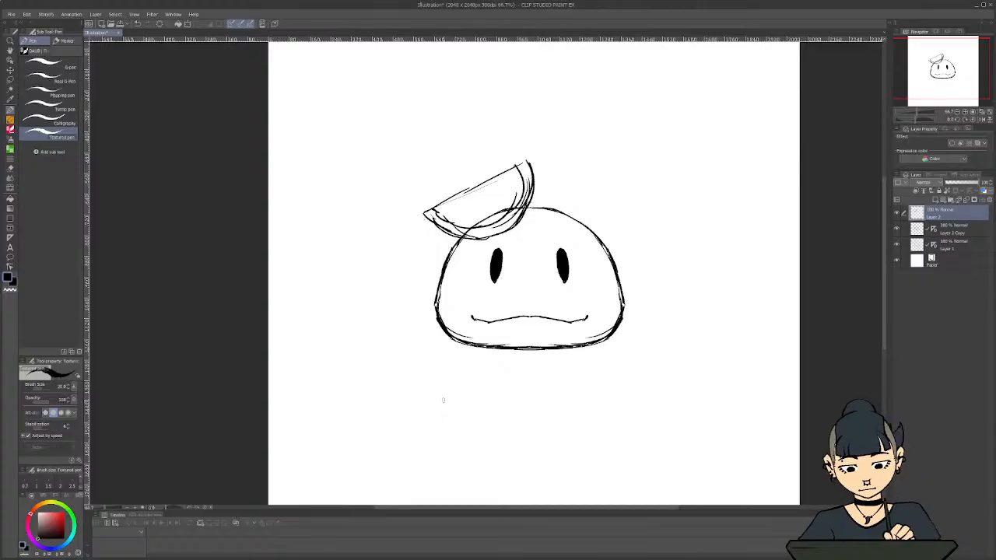
Hide the watermelon layer and sketch a mirrored deep bowl with an oval rim around the head on the facial-features layer
{"action": "left_click", "coordinate": [896, 212]}
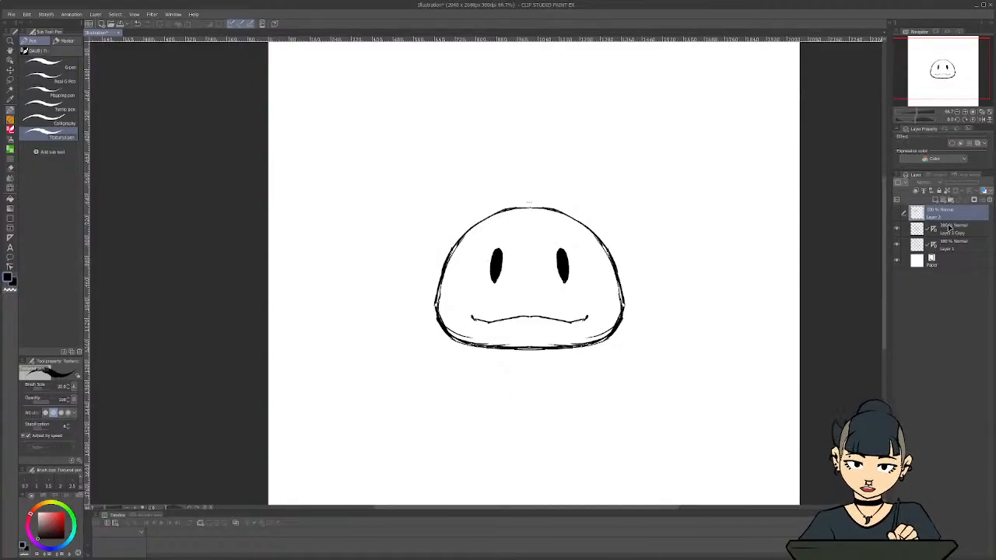
{"action": "left_click", "coordinate": [945, 229]}
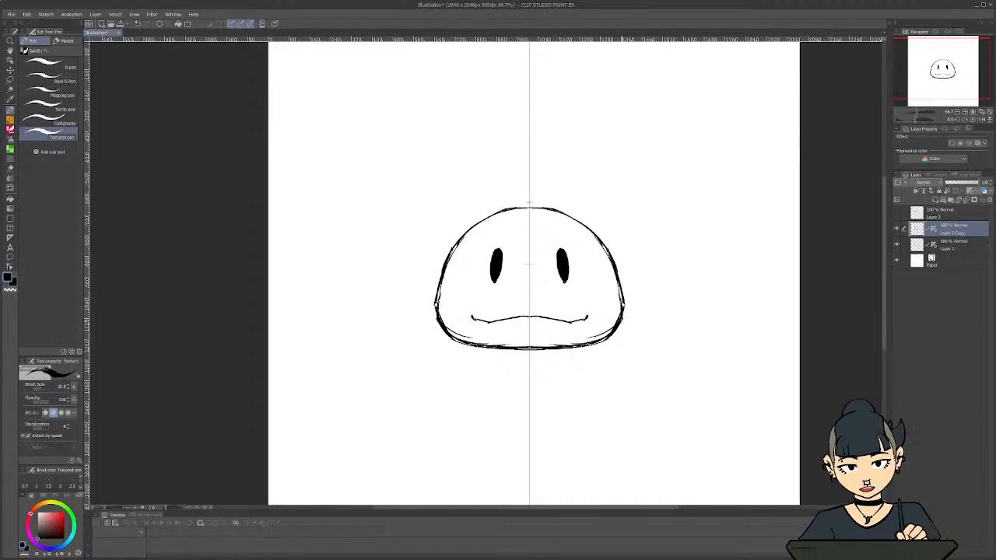
{"action": "mouse_move", "coordinate": [621, 313]}
{"action": "left_mouse_down"}
{"action": "mouse_move", "coordinate": [669, 326]}
{"action": "mouse_move", "coordinate": [661, 340]}
{"action": "mouse_move", "coordinate": [509, 359]}
{"action": "mouse_move", "coordinate": [669, 343]}
{"action": "mouse_move", "coordinate": [646, 359]}
{"action": "mouse_move", "coordinate": [413, 359]}
{"action": "mouse_move", "coordinate": [390, 332]}
{"action": "mouse_move", "coordinate": [393, 320]}
{"action": "mouse_move", "coordinate": [665, 320]}
{"action": "mouse_move", "coordinate": [634, 309]}
{"action": "mouse_move", "coordinate": [659, 371]}
{"action": "mouse_move", "coordinate": [652, 420]}
{"action": "left_mouse_up"}
{"action": "mouse_move", "coordinate": [663, 357]}
{"action": "left_mouse_down"}
{"action": "mouse_move", "coordinate": [634, 454]}
{"action": "mouse_move", "coordinate": [530, 482]}
{"action": "left_mouse_up"}
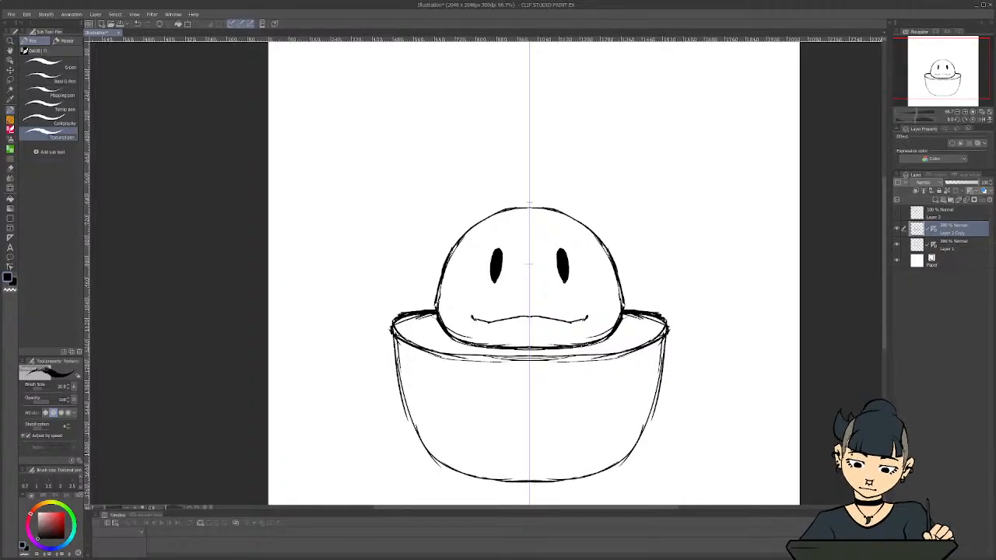
{"action": "scroll", "coordinate": [534, 311], "scroll_direction": "down", "scroll_amount": 2}
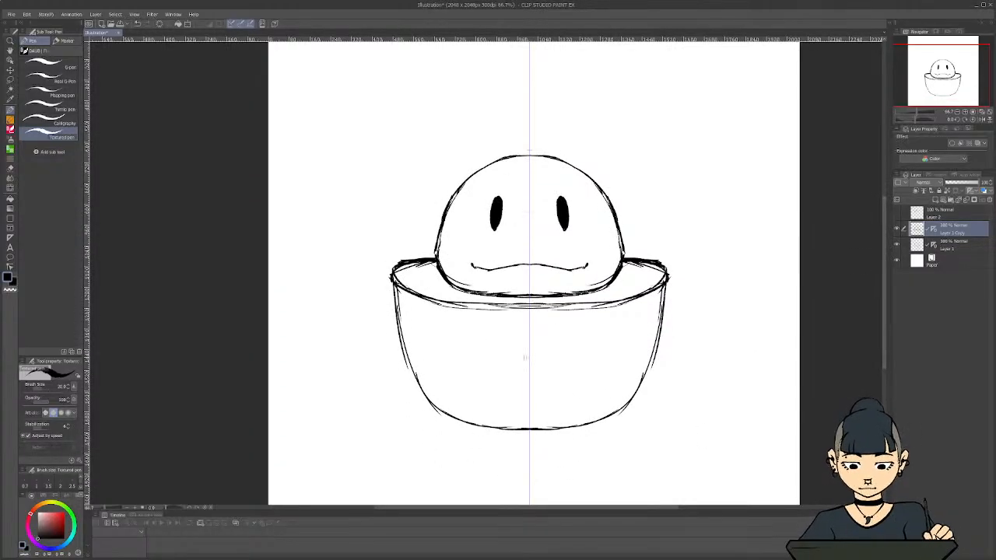
{"action": "scroll", "coordinate": [384, 311], "scroll_direction": "down", "scroll_amount": 5}
{"action": "scroll", "coordinate": [382, 311], "scroll_direction": "up", "scroll_amount": 2}
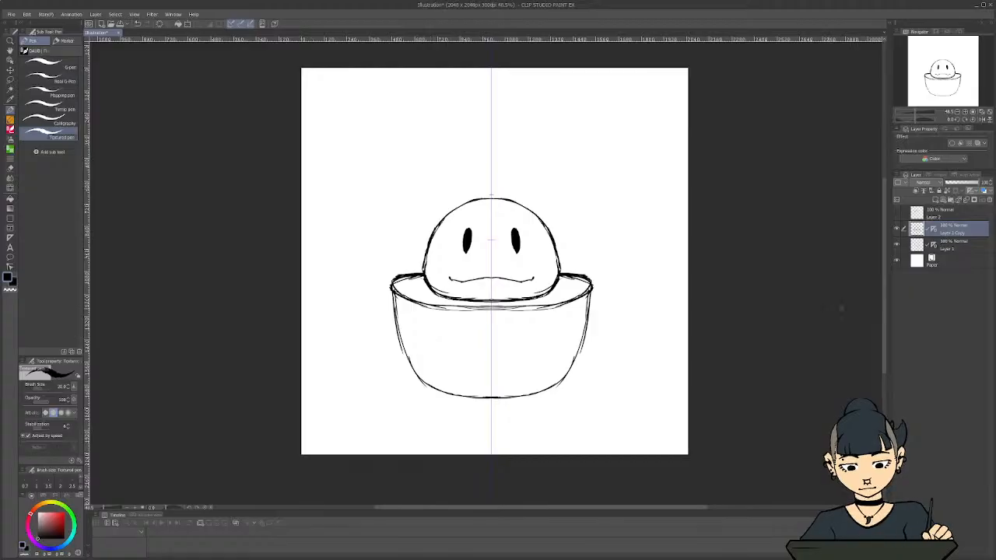
{"action": "left_click", "coordinate": [897, 229]}
{"action": "left_click", "coordinate": [896, 229]}
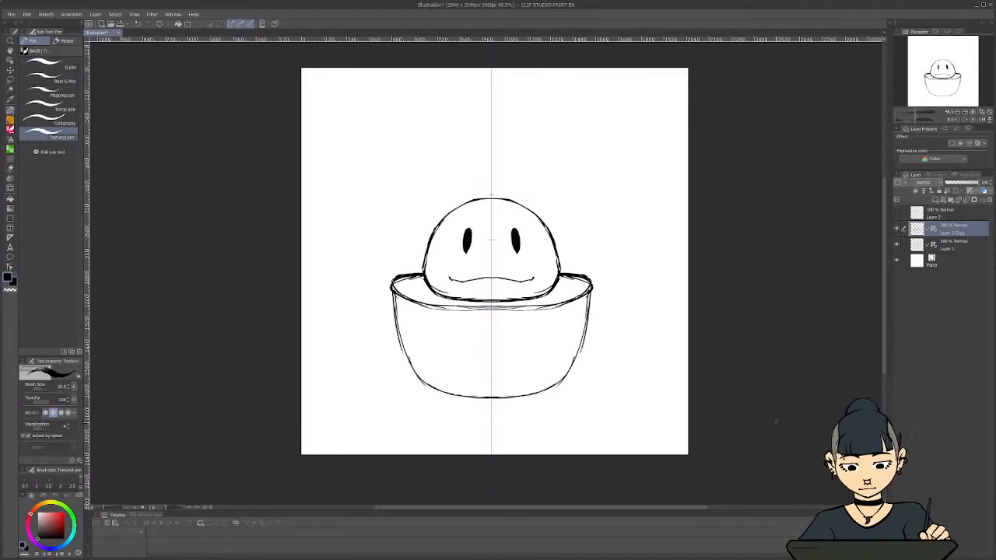
Undo the bowl's side and base strokes until only its rim is left
{"action": "key", "text": "ctrl+z"}
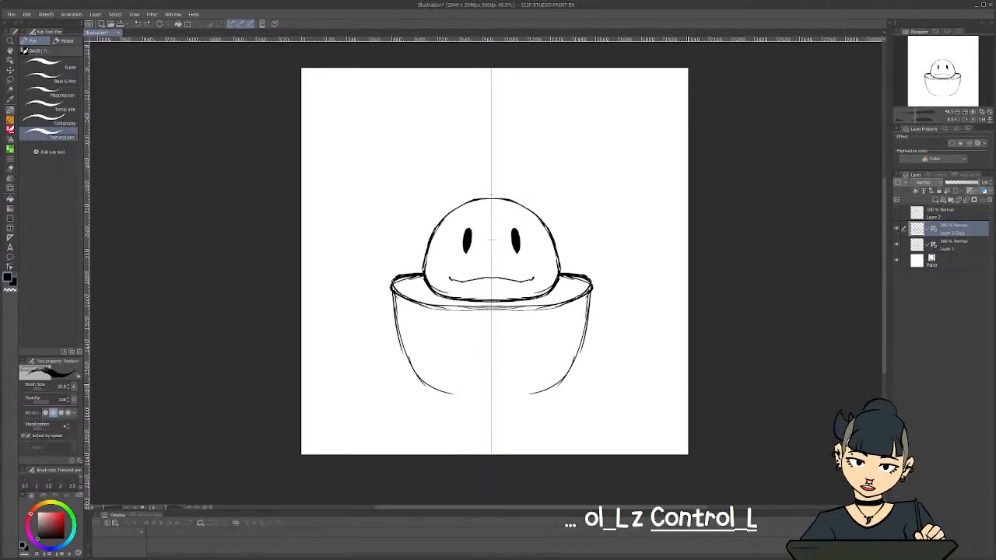
{"action": "key", "text": "ctrl+z"}
{"action": "key", "text": "ctrl+z"}
{"action": "key", "text": "ctrl+z"}
{"action": "left_click", "coordinate": [10, 80]}
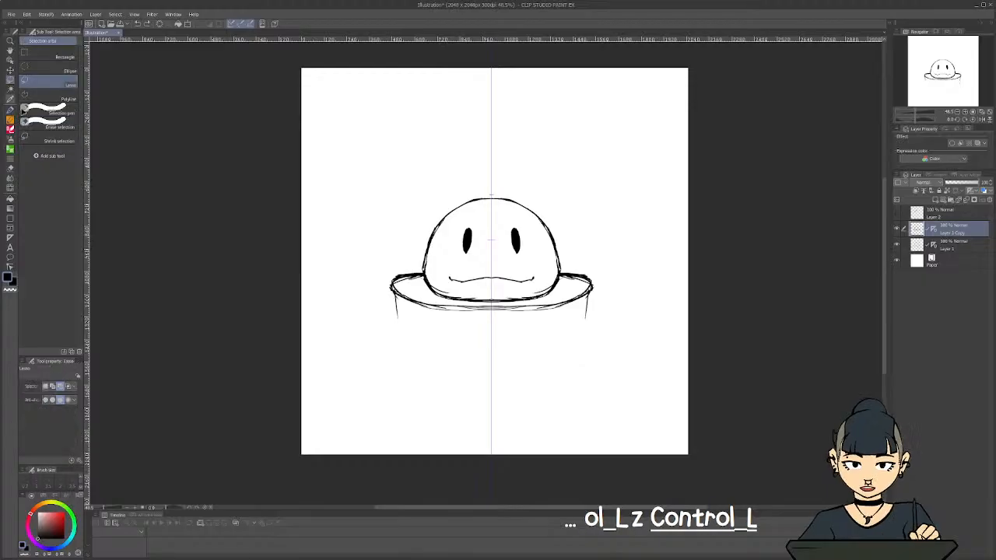
{"action": "key", "text": "ctrl+z"}
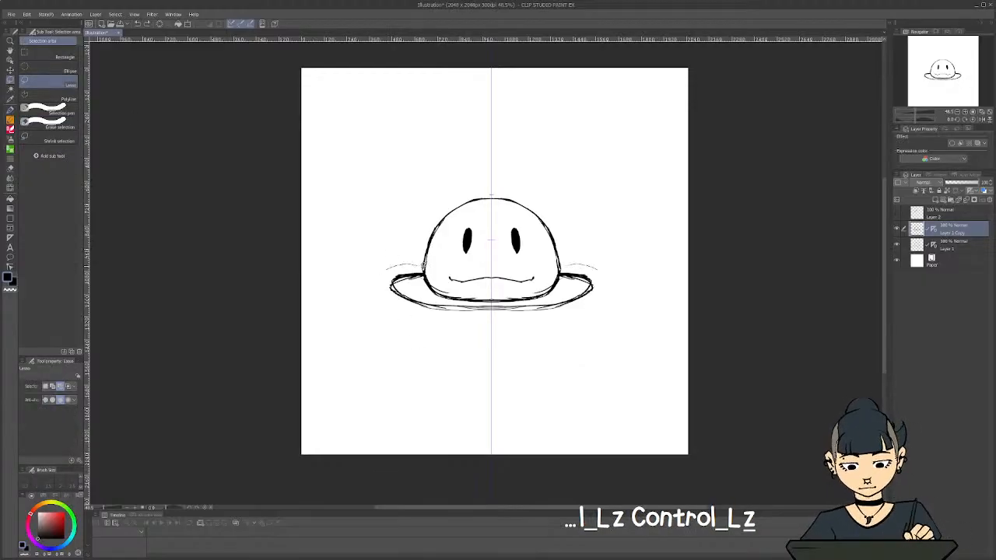
Lasso the bowl rim around the head's base, delete it from the facial-features layer, and clear the selection
{"action": "mouse_move", "coordinate": [422, 265]}
{"action": "left_mouse_down"}
{"action": "mouse_move", "coordinate": [467, 299]}
{"action": "mouse_move", "coordinate": [509, 300]}
{"action": "left_mouse_up"}
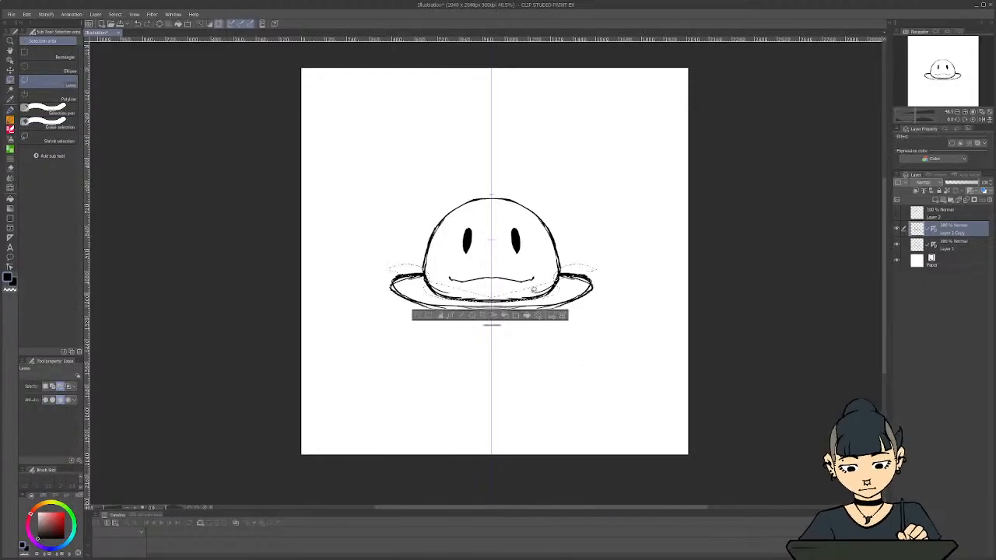
{"action": "key", "text": "ctrl+d"}
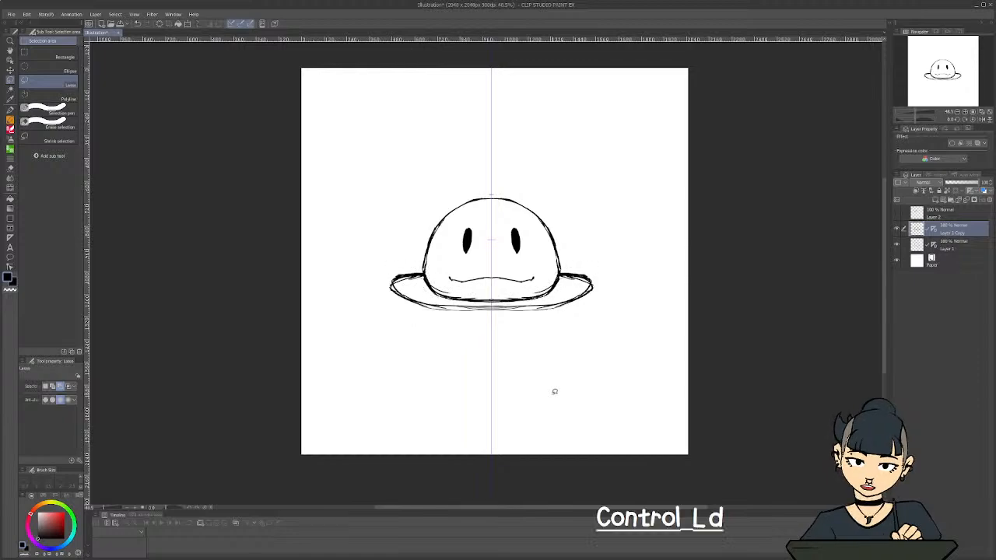
{"action": "mouse_move", "coordinate": [477, 334]}
{"action": "left_mouse_down"}
{"action": "mouse_move", "coordinate": [380, 264]}
{"action": "mouse_move", "coordinate": [414, 258]}
{"action": "mouse_move", "coordinate": [452, 290]}
{"action": "mouse_move", "coordinate": [500, 293]}
{"action": "left_mouse_up"}
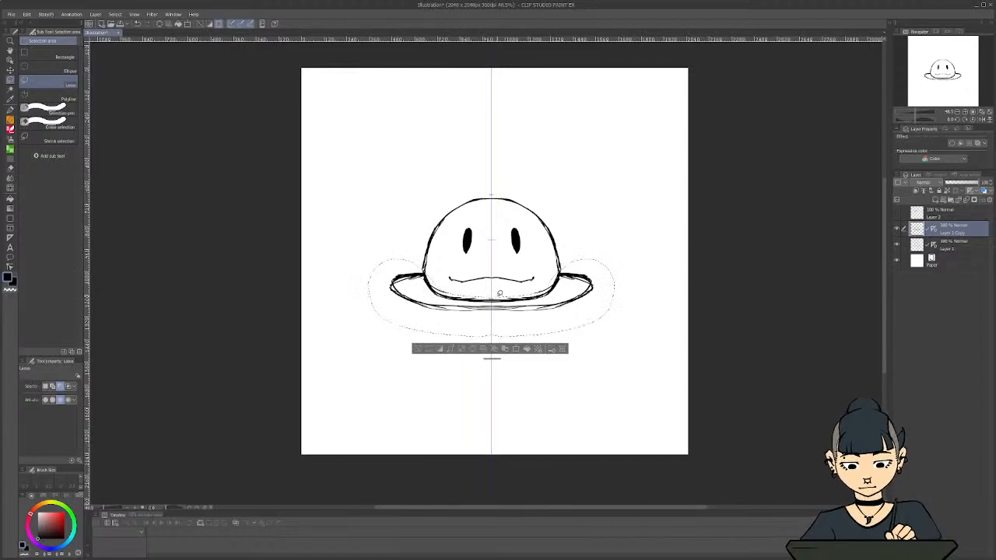
{"action": "key", "text": "Delete"}
{"action": "key", "text": "ctrl+d"}
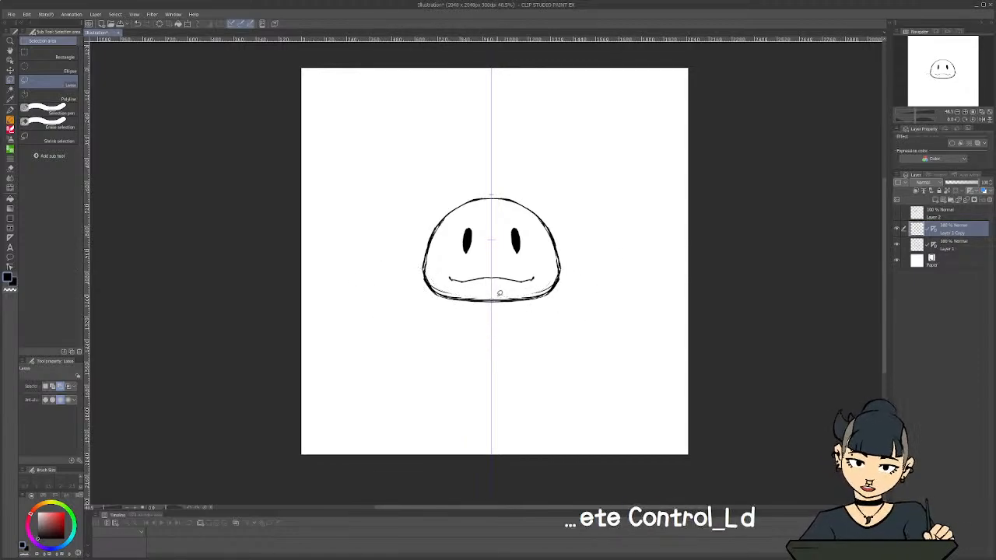
Rename the facial-features layer as face and the head outline layer beneath it as body
{"action": "double_click", "coordinate": [949, 234]}
{"action": "type", "text": "face"}
{"action": "key", "text": "Return"}
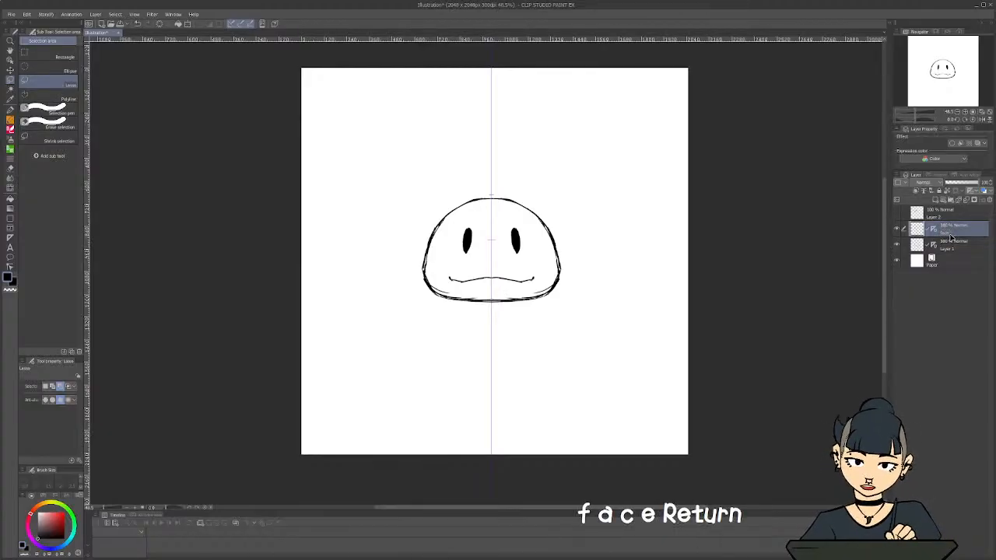
{"action": "left_click", "coordinate": [951, 246]}
{"action": "double_click", "coordinate": [950, 246]}
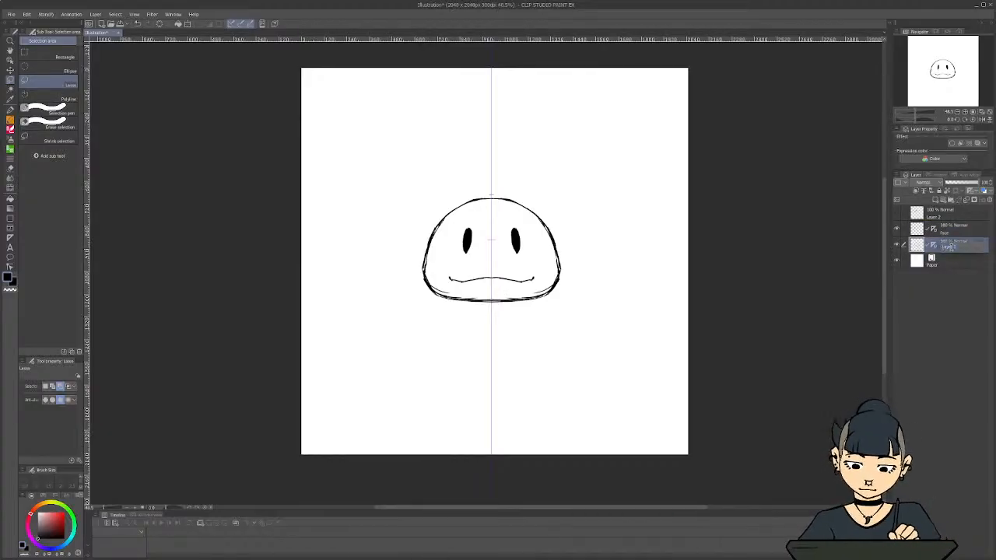
{"action": "type", "text": "body"}
{"action": "key", "text": "Return"}
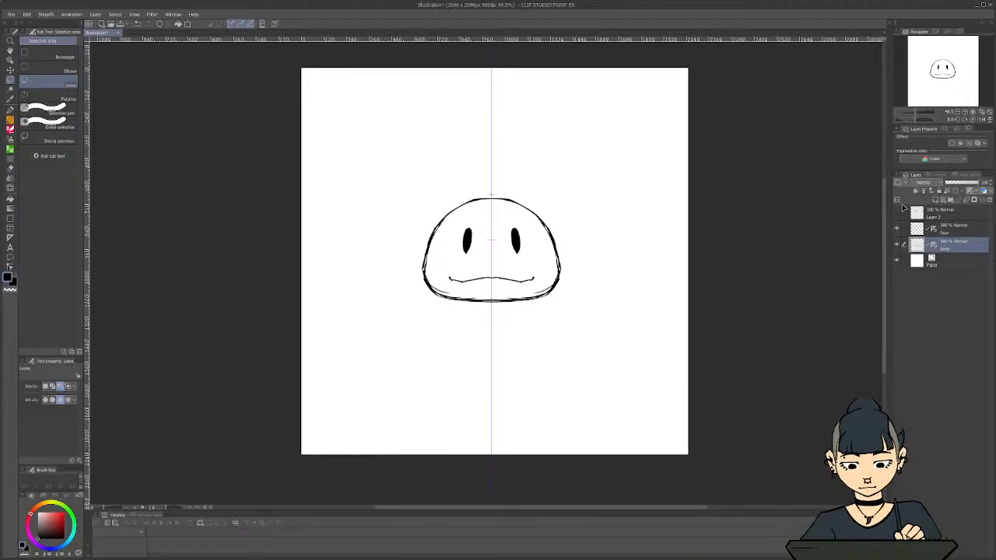
Show the watermelon layer again and rename it as Watermelon Slice
{"action": "left_click", "coordinate": [898, 215]}
{"action": "double_click", "coordinate": [939, 215]}
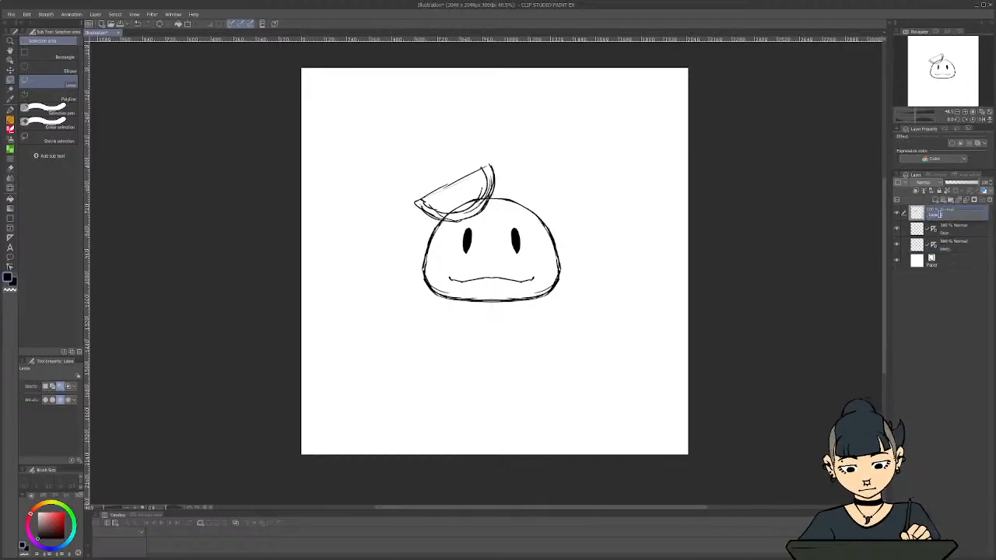
{"action": "type", "text": "Watermelon "}
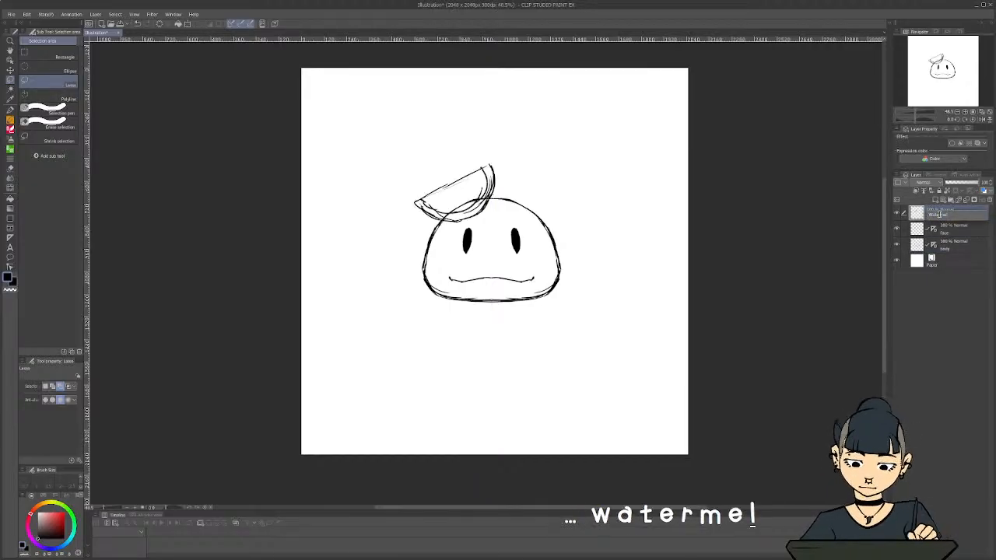
{"action": "type", "text": "Sice"}
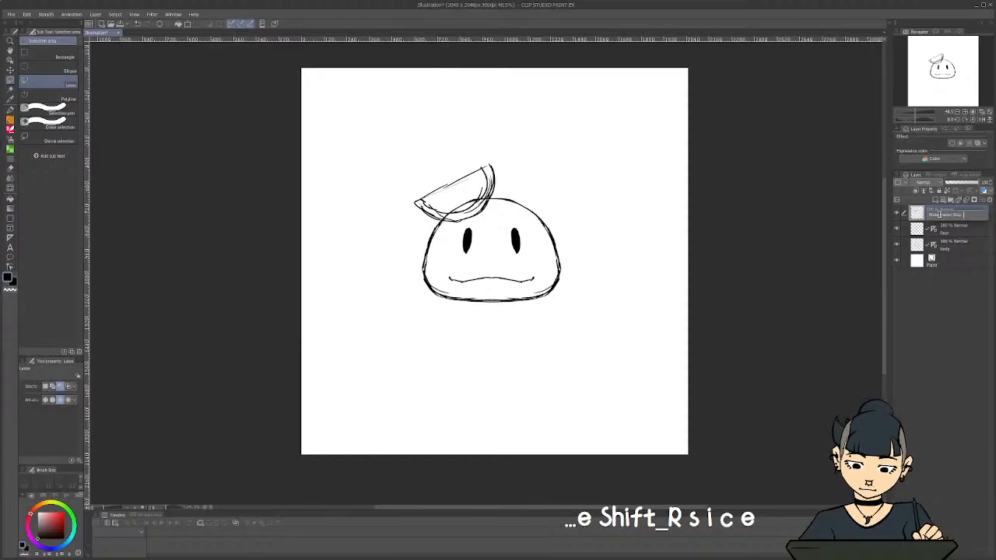
{"action": "key", "text": "BackSpace"}
{"action": "key", "text": "BackSpace"}
{"action": "key", "text": "BackSpace"}
{"action": "type", "text": "lice"}
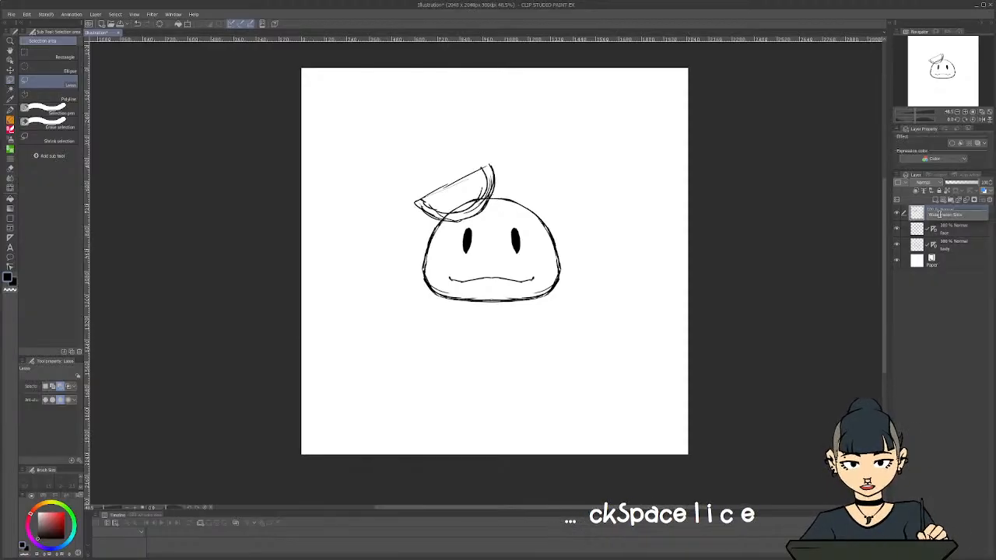
{"action": "key", "text": "Return"}
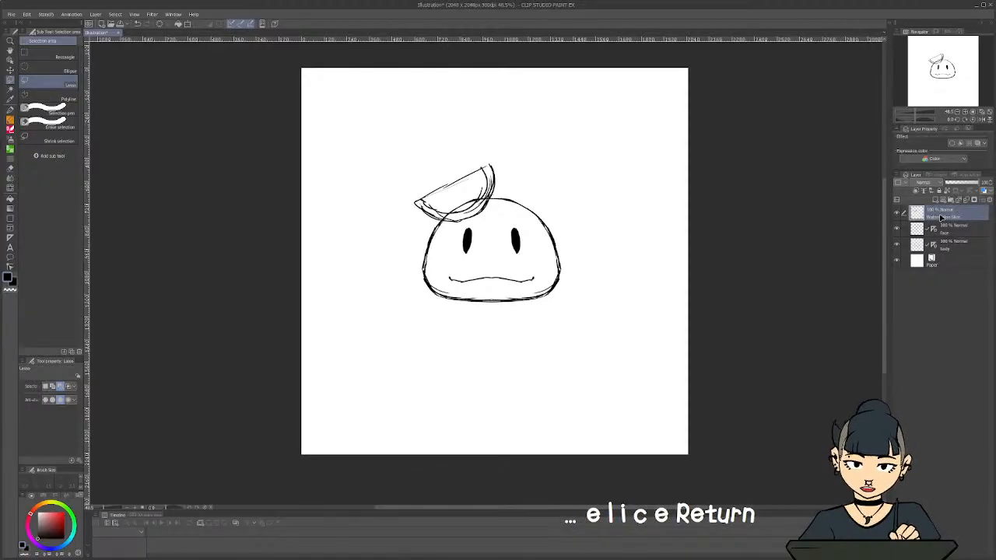
Add a new layer directly above the Paper layer, beneath the body layer
{"action": "left_click", "coordinate": [945, 262]}
{"action": "left_click", "coordinate": [936, 200]}
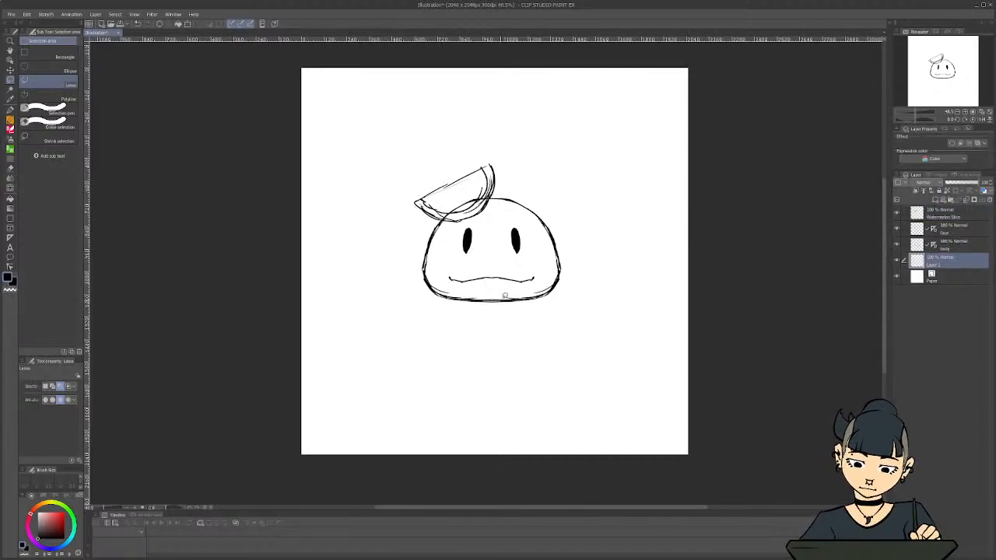
{"action": "key", "text": "p"}
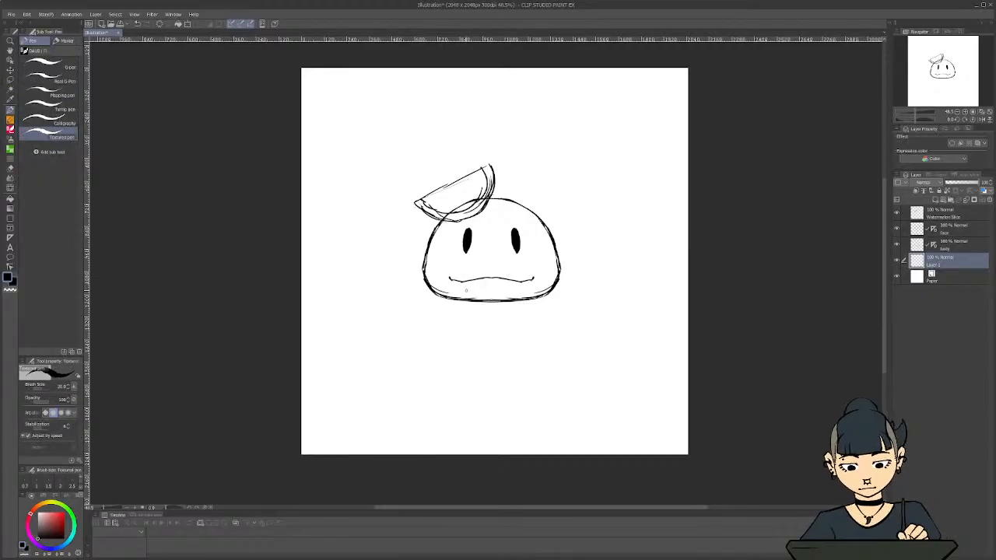
{"action": "mouse_move", "coordinate": [559, 282]}
{"action": "left_mouse_down"}
{"action": "mouse_move", "coordinate": [614, 291]}
{"action": "mouse_move", "coordinate": [398, 296]}
{"action": "mouse_move", "coordinate": [408, 285]}
{"action": "mouse_move", "coordinate": [444, 284]}
{"action": "left_mouse_up"}
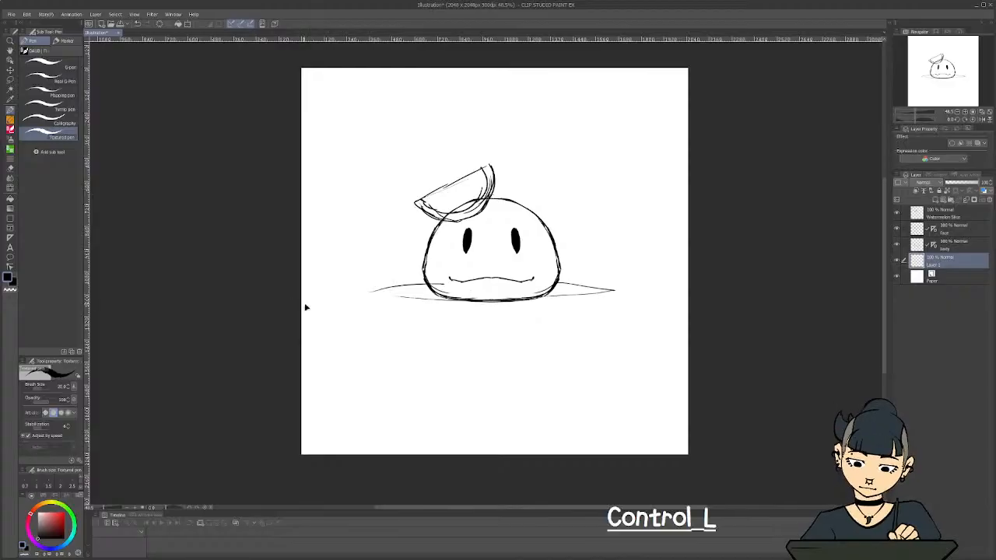
{"action": "key", "text": "ctrl+z"}
{"action": "key", "text": "ctrl+z"}
{"action": "key", "text": "ctrl+z"}
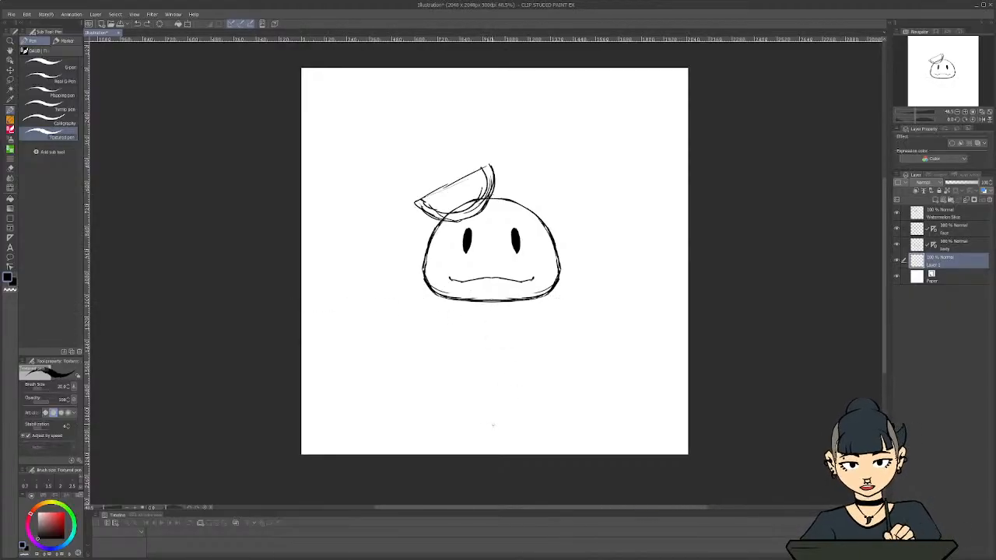
Place a vertical symmetrical ruler through the center of the face on the new layer, with line symmetry
{"action": "key", "text": "u"}
{"action": "key", "text": "u"}
{"action": "key", "text": "u"}
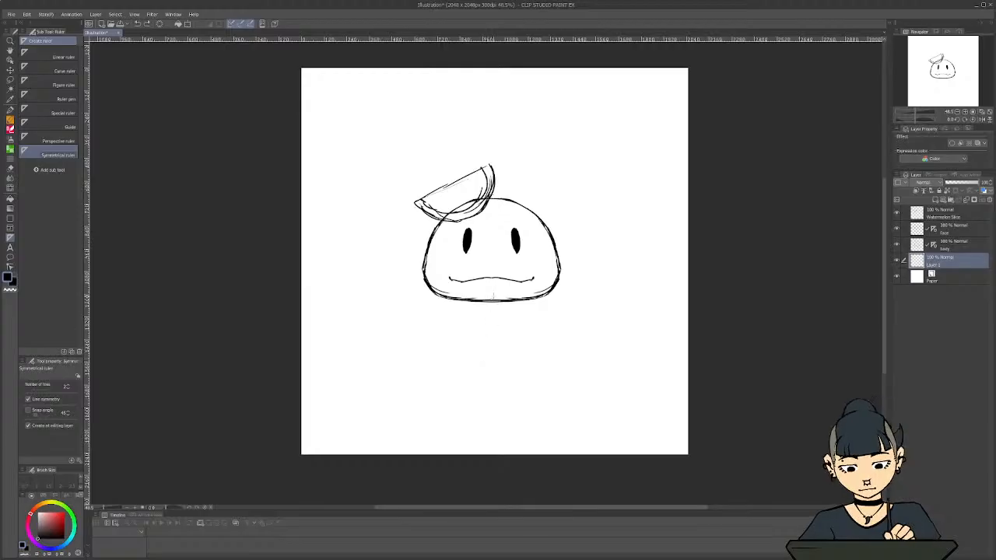
{"action": "left_click_drag", "start_coordinate": [491, 277], "coordinate": [480, 405]}
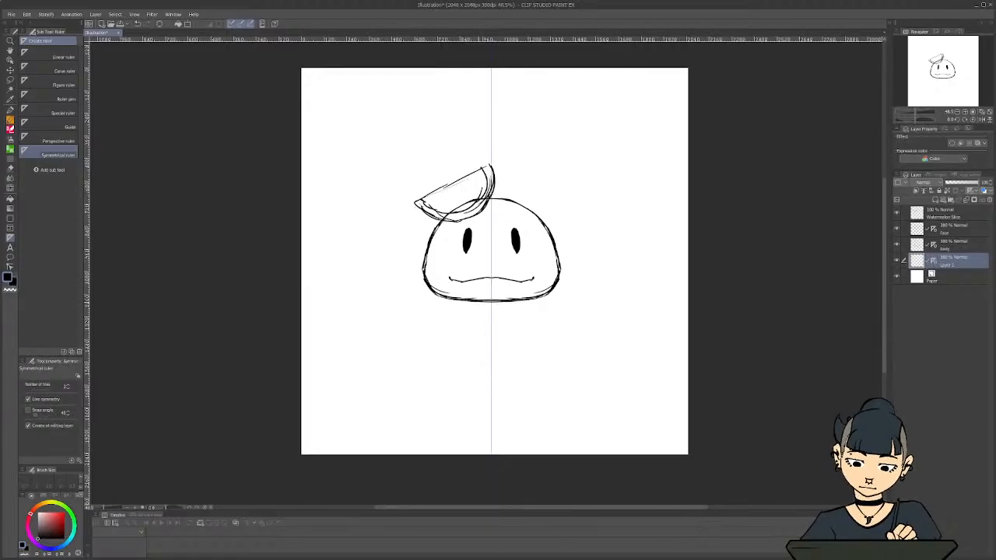
Sketch a mirrored rounded bowl beneath the head, with curved sides, a closed base and short rim strokes meeting the head
{"action": "key", "text": "p"}
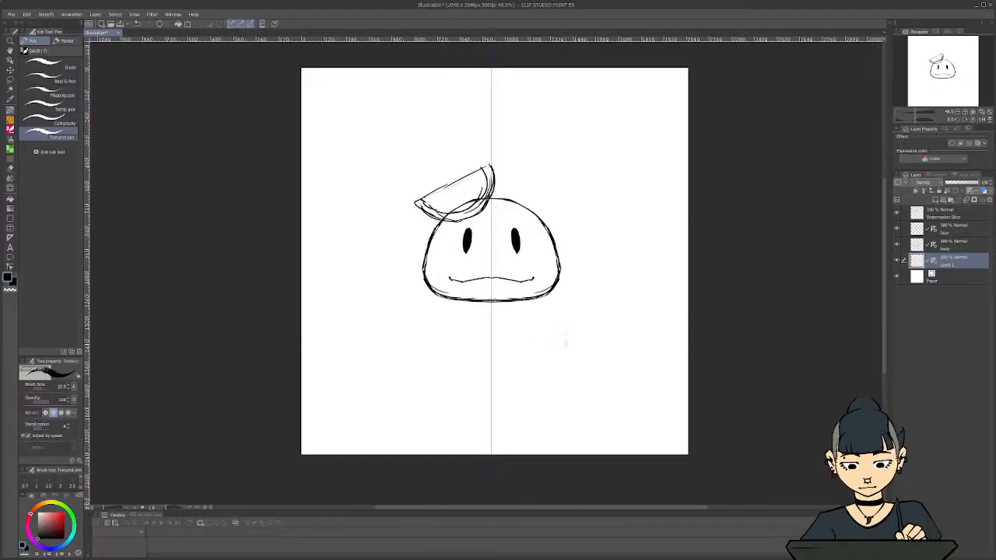
{"action": "left_click_drag", "start_coordinate": [588, 287], "coordinate": [574, 335]}
{"action": "left_click_drag", "start_coordinate": [586, 280], "coordinate": [564, 347]}
{"action": "mouse_move", "coordinate": [587, 290]}
{"action": "left_mouse_down"}
{"action": "mouse_move", "coordinate": [574, 337]}
{"action": "mouse_move", "coordinate": [549, 365]}
{"action": "left_mouse_up"}
{"action": "mouse_move", "coordinate": [579, 319]}
{"action": "left_mouse_down"}
{"action": "mouse_move", "coordinate": [543, 367]}
{"action": "mouse_move", "coordinate": [495, 378]}
{"action": "left_mouse_up"}
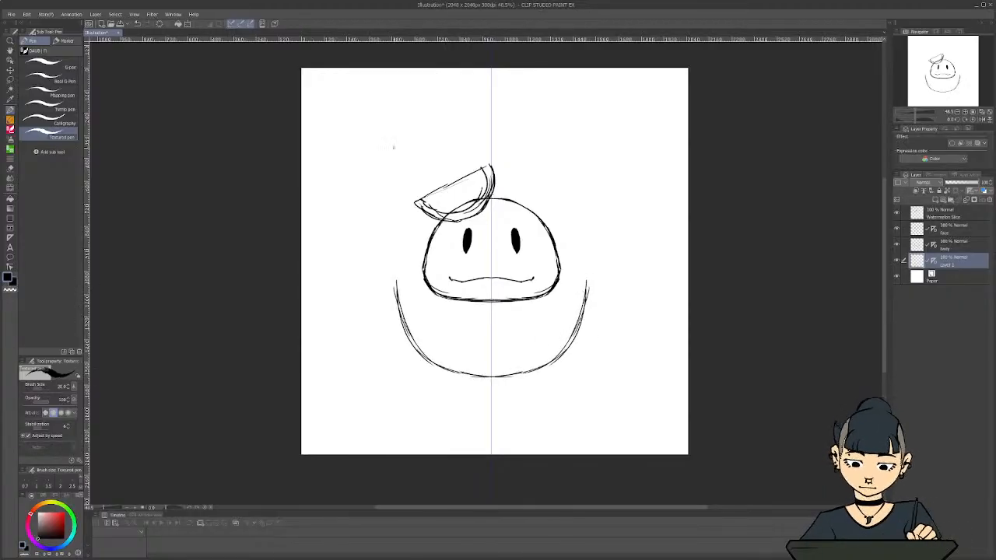
{"action": "left_click_drag", "start_coordinate": [561, 273], "coordinate": [580, 276]}
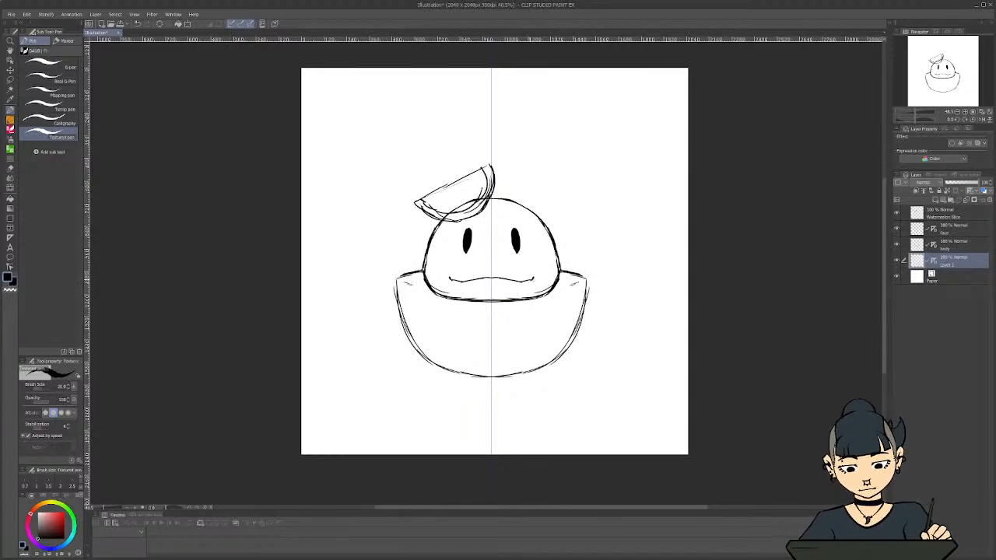
Sketch the bowl's mirrored inner rim curve in front of the head, and stretch the bowl vertically to about 115 percent
{"action": "mouse_move", "coordinate": [571, 282]}
{"action": "left_mouse_down"}
{"action": "mouse_move", "coordinate": [581, 289]}
{"action": "mouse_move", "coordinate": [574, 278]}
{"action": "mouse_move", "coordinate": [551, 297]}
{"action": "mouse_move", "coordinate": [576, 285]}
{"action": "mouse_move", "coordinate": [492, 301]}
{"action": "left_mouse_up"}
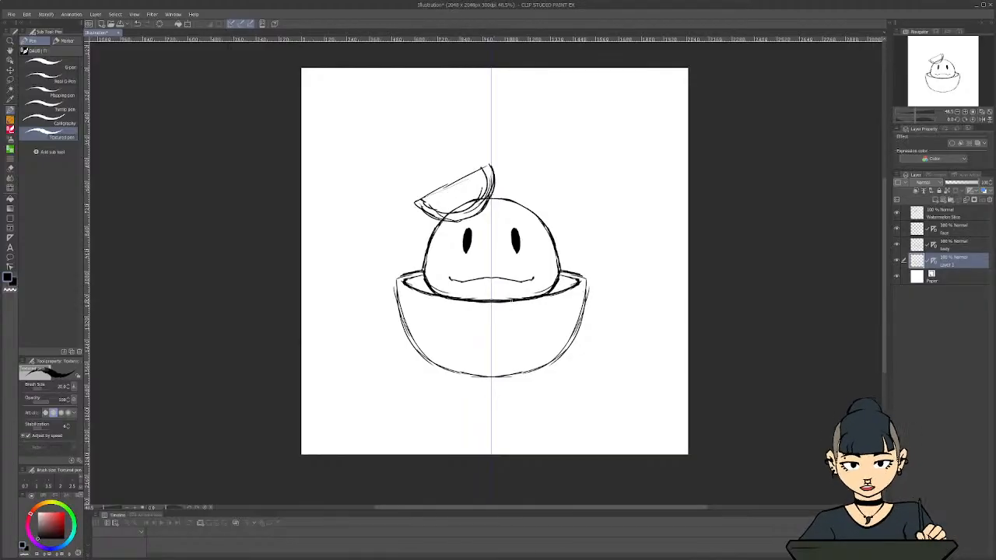
{"action": "key", "text": "ctrl+t"}
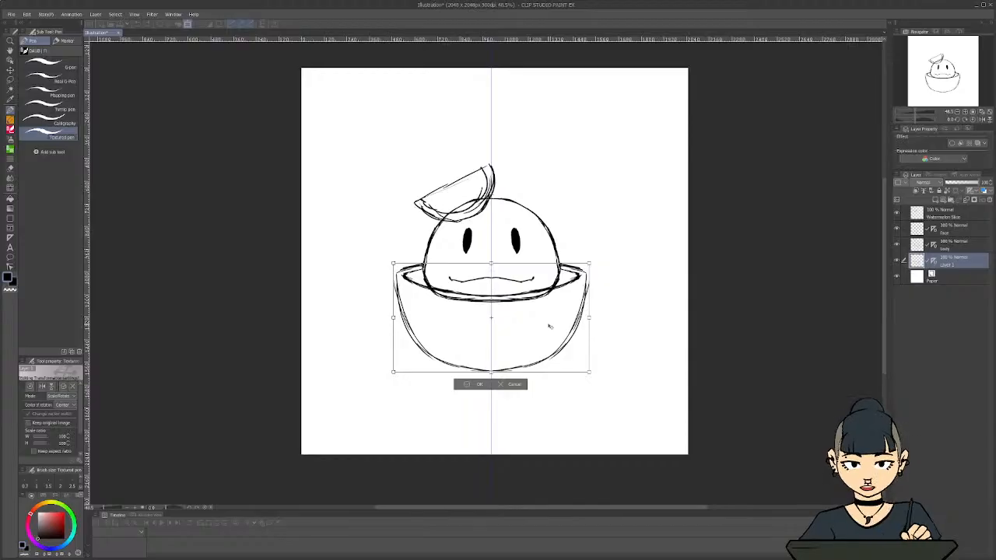
{"action": "left_click_drag", "start_coordinate": [549, 327], "coordinate": [549, 325]}
{"action": "key", "text": "Down"}
{"action": "key", "text": "Down"}
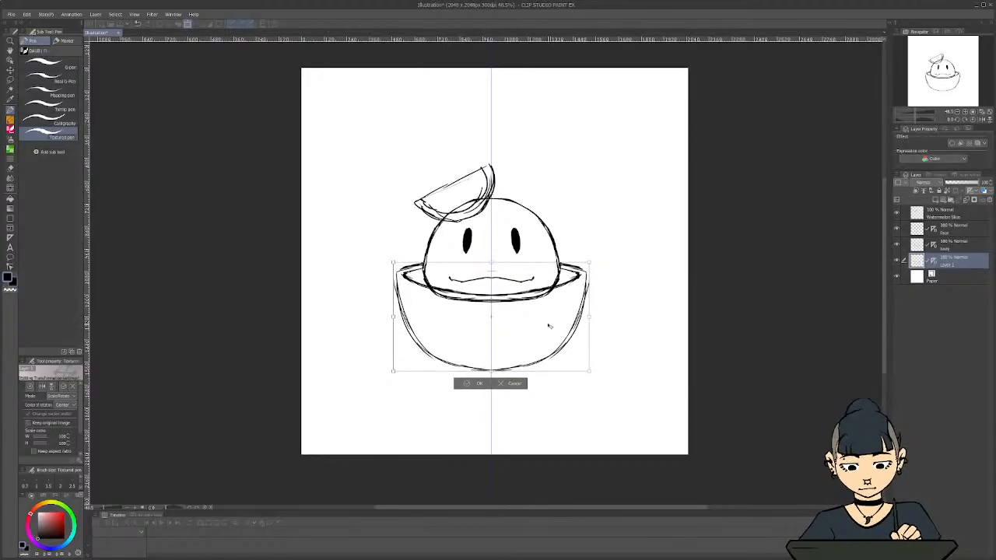
{"action": "left_click_drag", "start_coordinate": [549, 330], "coordinate": [548, 329]}
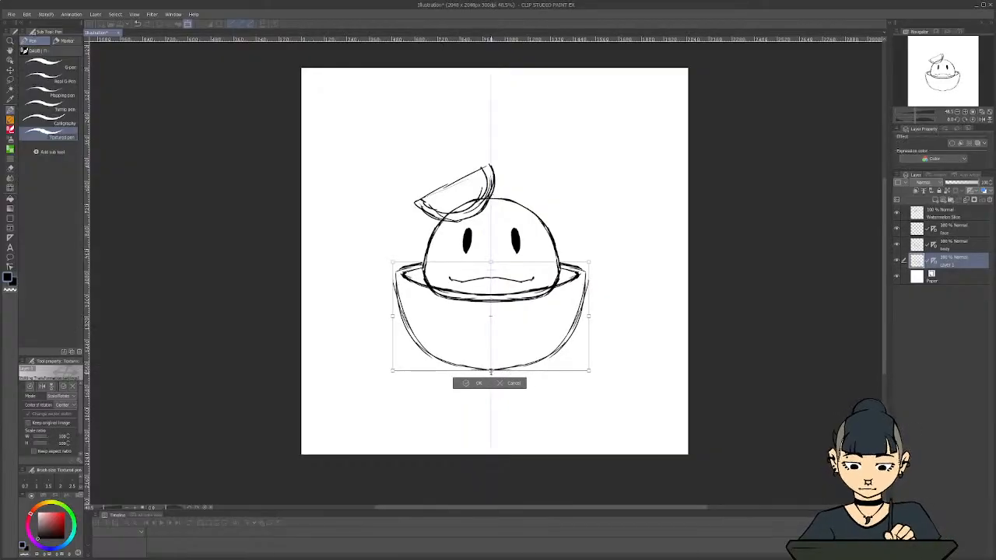
{"action": "left_click_drag", "start_coordinate": [490, 371], "coordinate": [516, 357]}
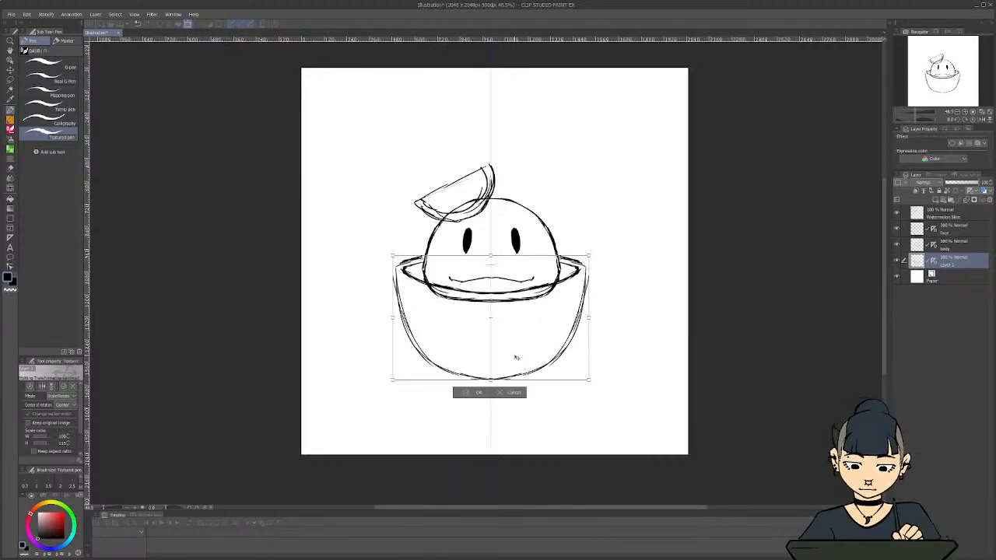
{"action": "left_click", "coordinate": [468, 393]}
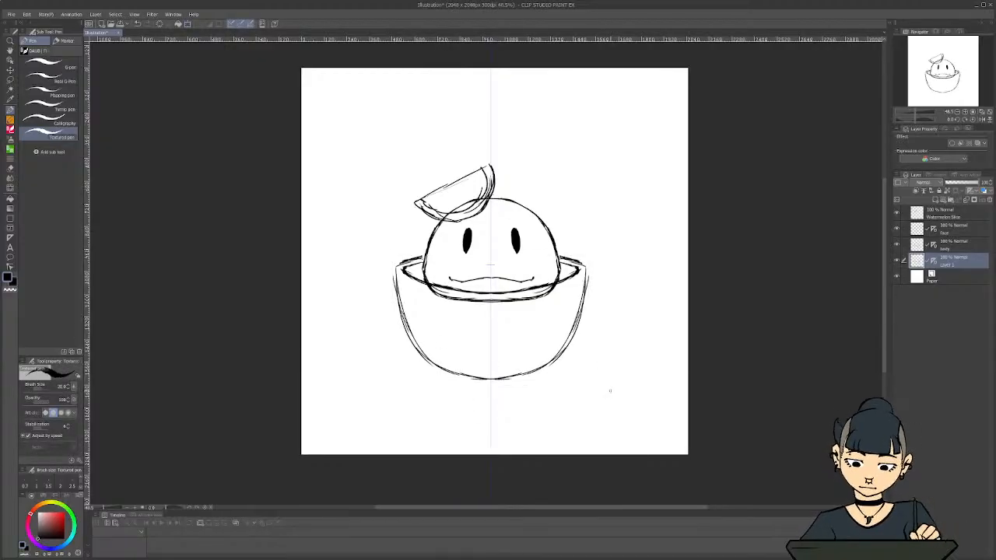
Add a new layer directly above the bowl layer and sketch a curved cup handle with an inner loop on the bowl's right side
{"action": "left_click", "coordinate": [938, 200]}
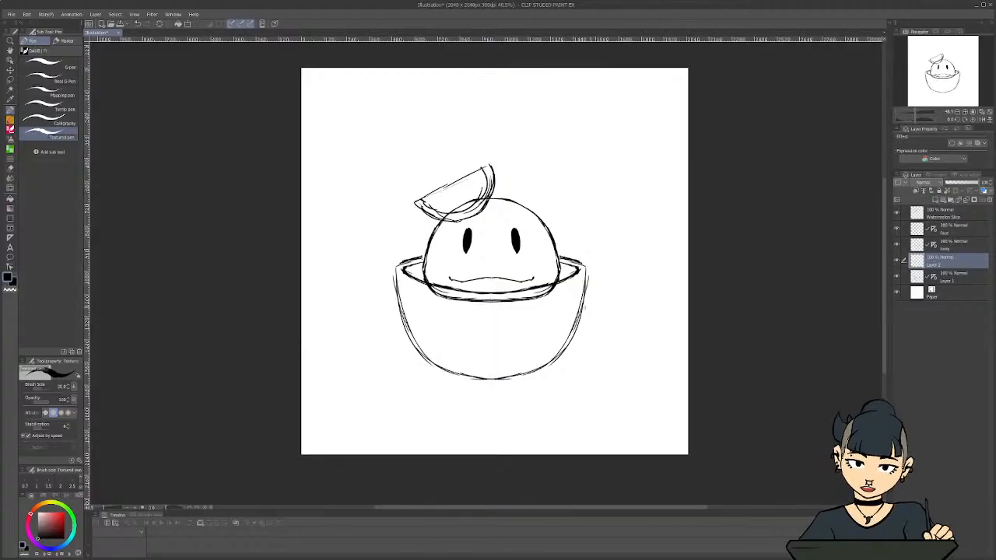
{"action": "mouse_move", "coordinate": [587, 288]}
{"action": "left_mouse_down"}
{"action": "mouse_move", "coordinate": [605, 271]}
{"action": "mouse_move", "coordinate": [619, 305]}
{"action": "mouse_move", "coordinate": [580, 343]}
{"action": "left_mouse_up"}
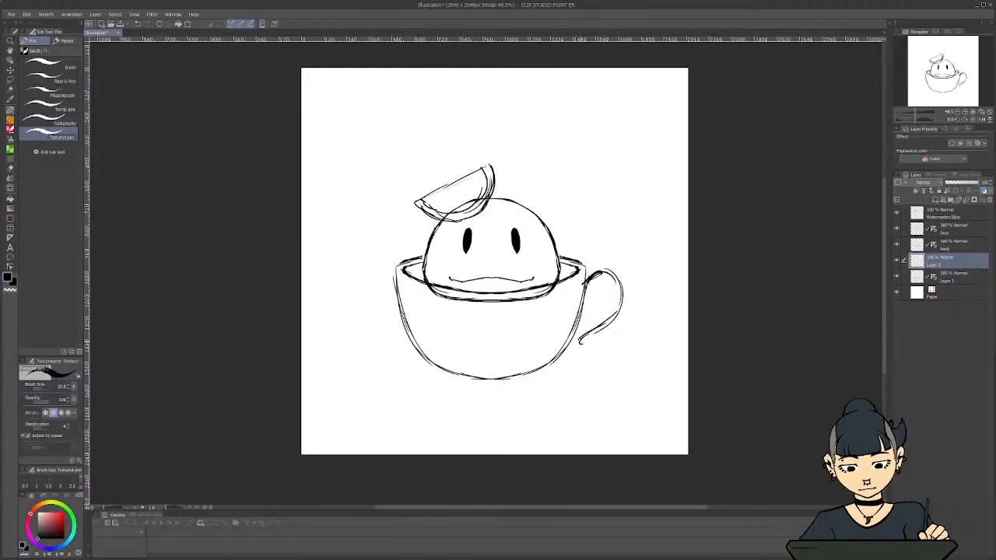
{"action": "mouse_move", "coordinate": [585, 306]}
{"action": "left_mouse_down"}
{"action": "mouse_move", "coordinate": [602, 284]}
{"action": "mouse_move", "coordinate": [606, 308]}
{"action": "mouse_move", "coordinate": [571, 336]}
{"action": "left_mouse_up"}
{"action": "left_click_drag", "start_coordinate": [572, 344], "coordinate": [565, 354]}
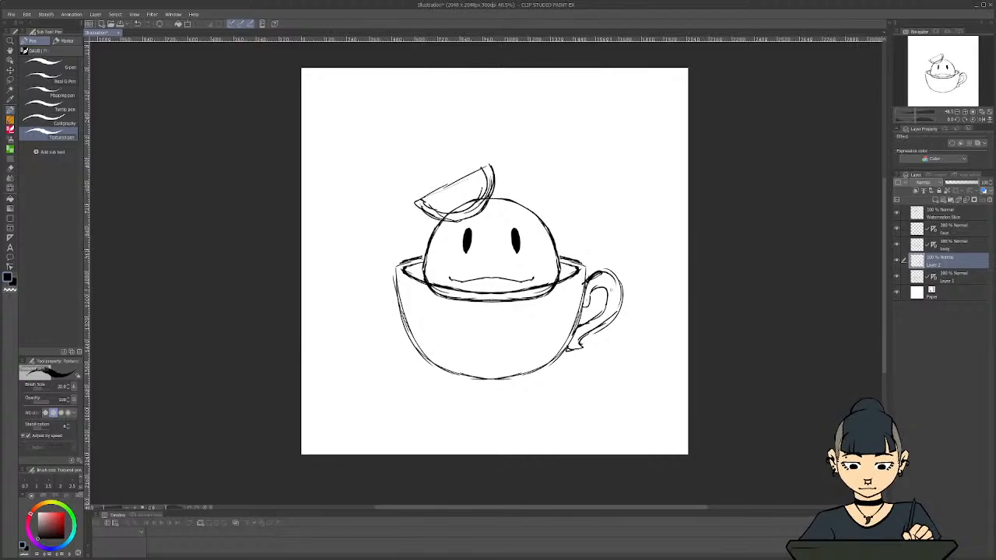
{"action": "left_click_drag", "start_coordinate": [610, 288], "coordinate": [606, 310]}
{"action": "left_click_drag", "start_coordinate": [608, 284], "coordinate": [601, 300]}
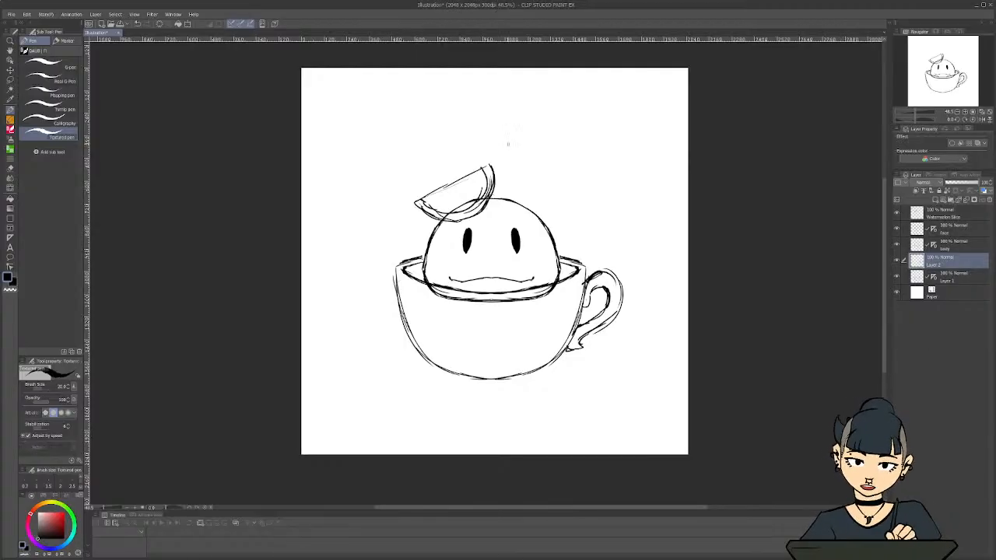
Try a wavy wisp of steam above the character's head and undo its strokes
{"action": "mouse_move", "coordinate": [505, 186]}
{"action": "left_mouse_down"}
{"action": "mouse_move", "coordinate": [524, 164]}
{"action": "mouse_move", "coordinate": [500, 99]}
{"action": "mouse_move", "coordinate": [514, 84]}
{"action": "mouse_move", "coordinate": [489, 101]}
{"action": "mouse_move", "coordinate": [486, 136]}
{"action": "mouse_move", "coordinate": [502, 182]}
{"action": "left_mouse_up"}
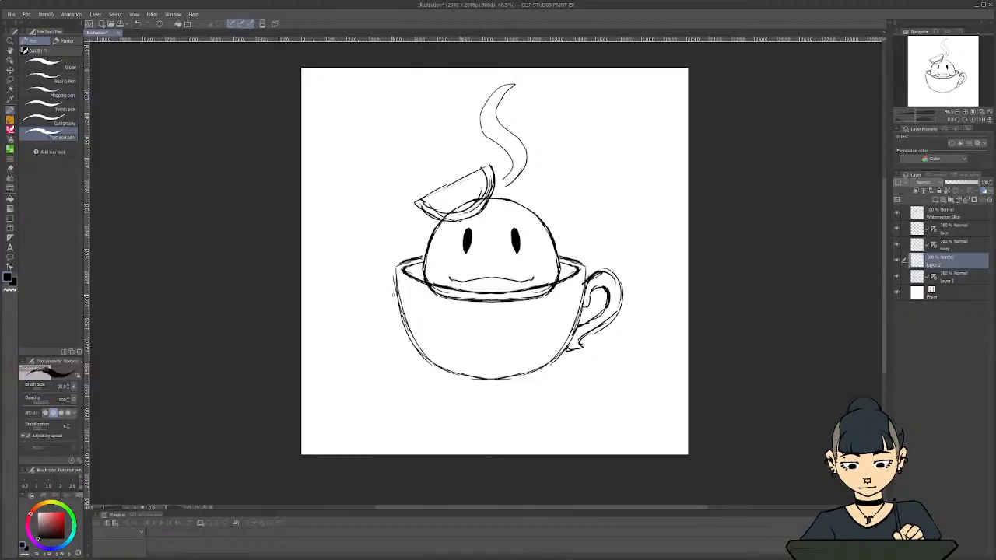
{"action": "key", "text": "ctrl+z"}
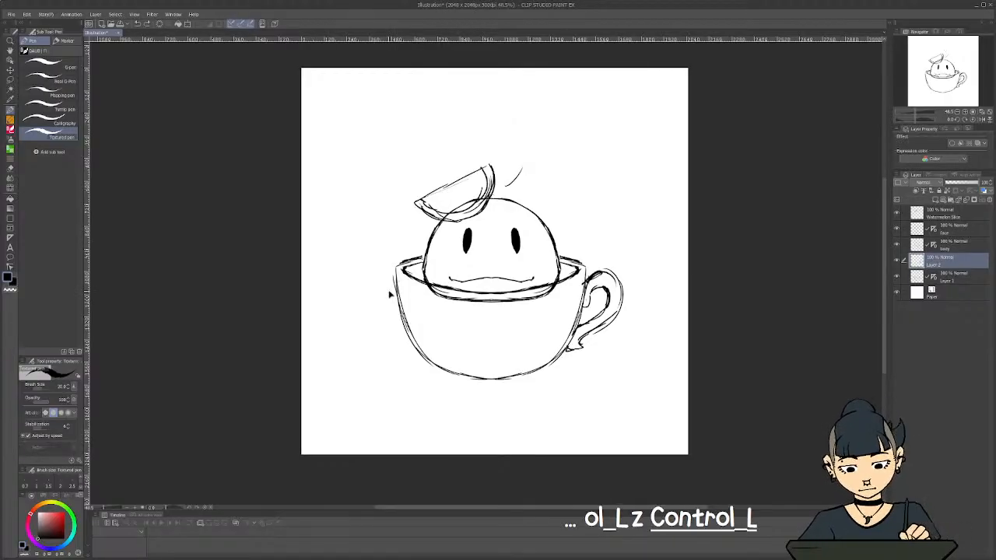
{"action": "key", "text": "ctrl+z"}
Toggle the handle layer's visibility off and on to identify it, and rename the layer as Handle
{"action": "scroll", "coordinate": [346, 237], "scroll_direction": "down", "scroll_amount": 2}
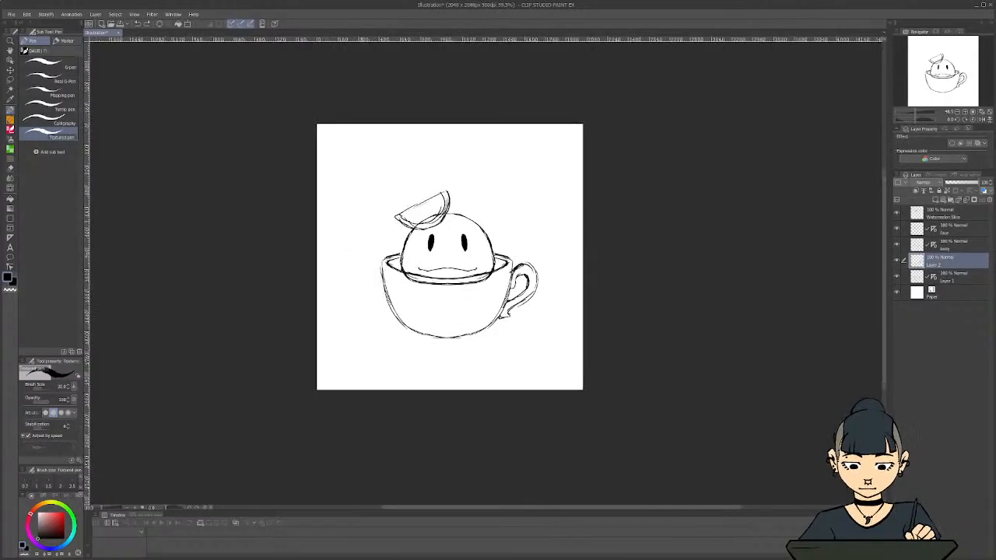
{"action": "left_click", "coordinate": [896, 261]}
{"action": "left_click", "coordinate": [896, 260]}
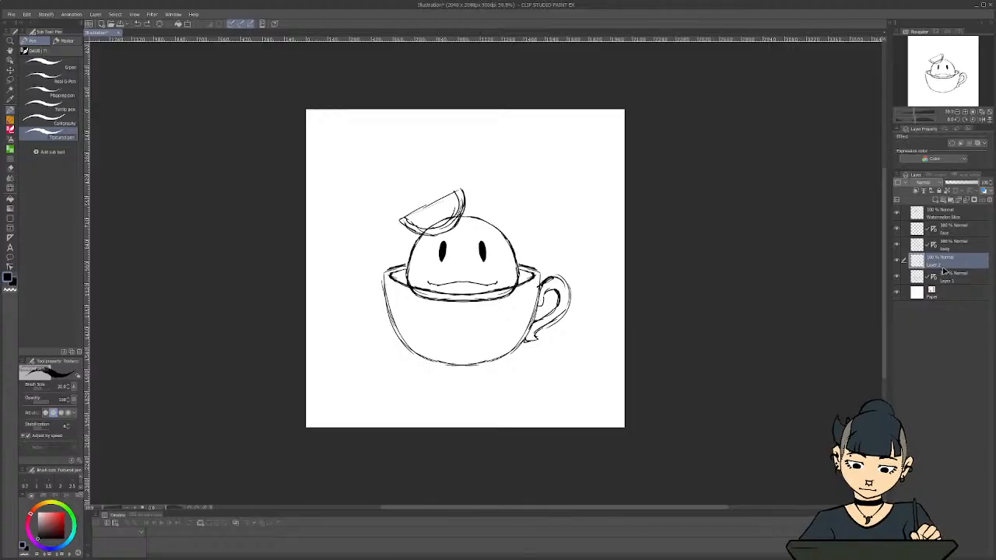
{"action": "double_click", "coordinate": [937, 265]}
{"action": "type", "text": "Handle"}
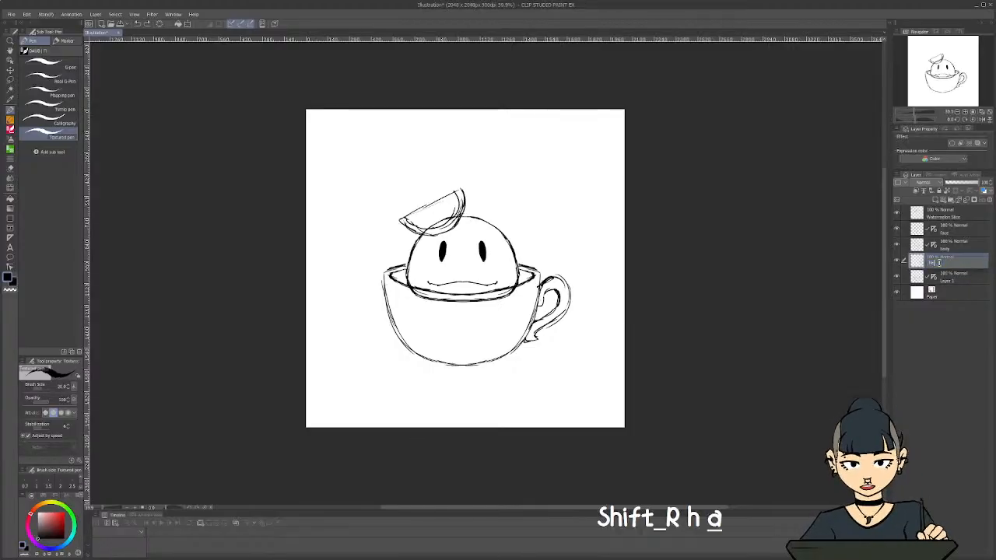
{"action": "key", "text": "Return"}
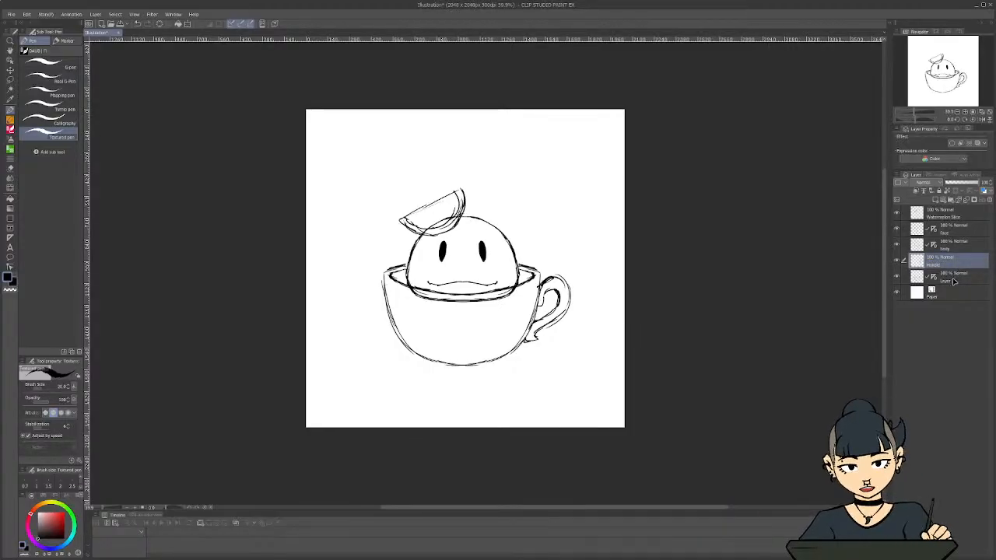
Rename the layer containing the bowl as Cup
{"action": "left_click", "coordinate": [949, 277]}
{"action": "type", "text": "Cup"}
{"action": "key", "text": "Return"}
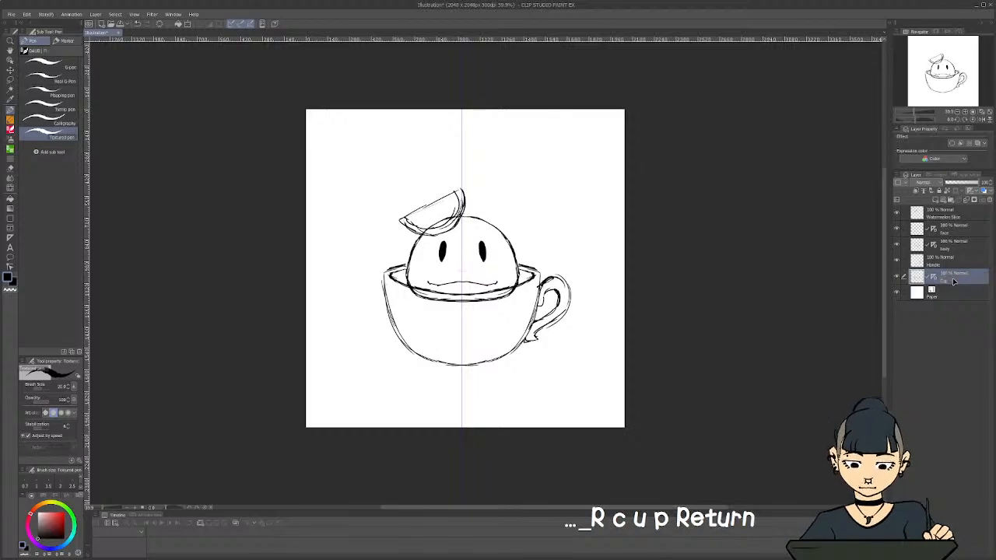
Delete the Watermelon Slice layer
{"action": "left_click", "coordinate": [957, 214]}
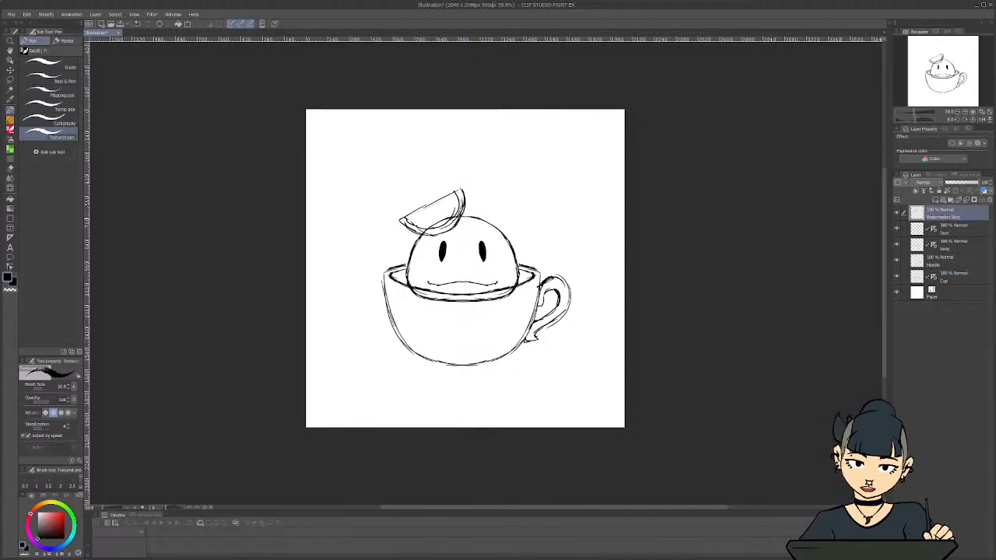
{"action": "left_click", "coordinate": [988, 202]}
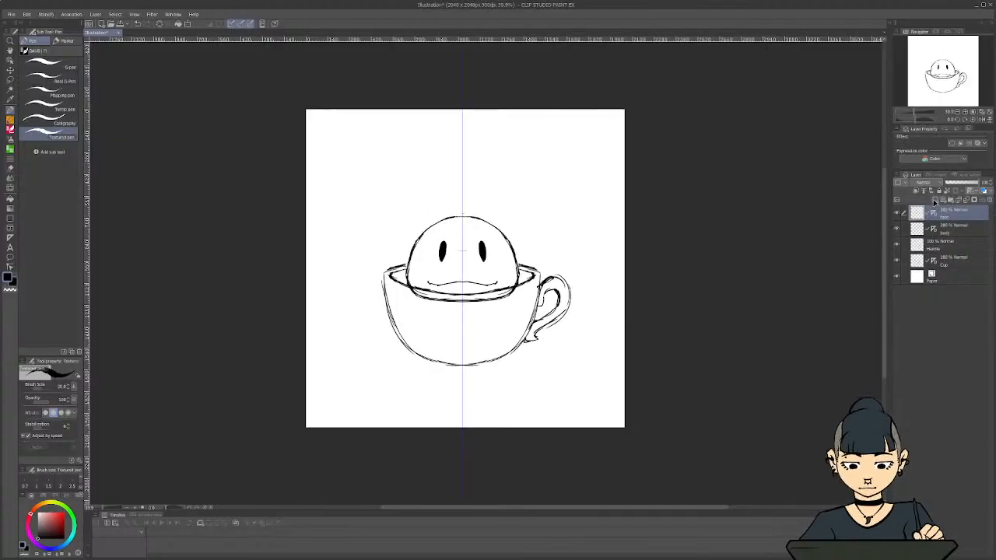
Add a new layer above the Face layer, and undo its creation
{"action": "left_click", "coordinate": [935, 200]}
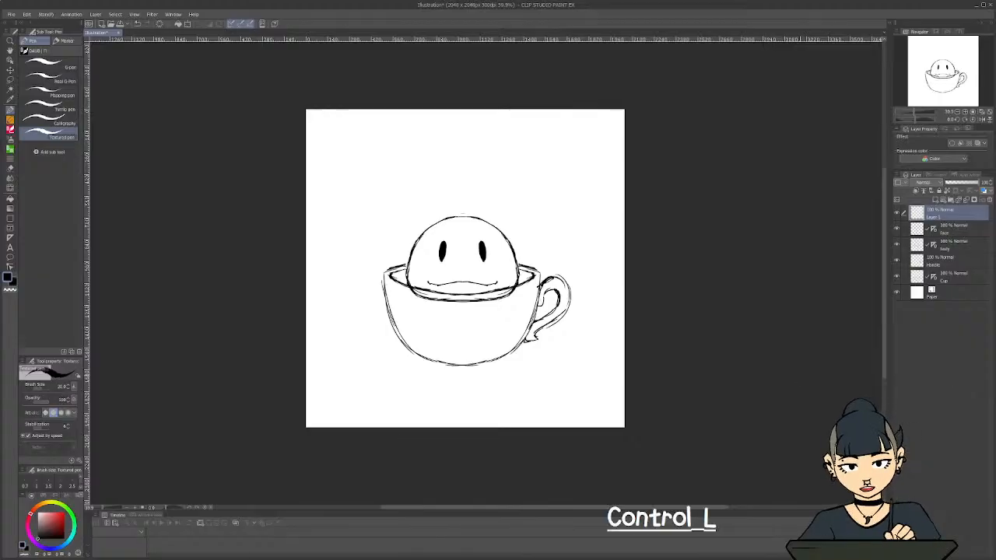
{"action": "key", "text": "ctrl+shift+z"}
{"action": "key", "text": "ctrl+z"}
{"action": "key", "text": "ctrl+shift+z"}
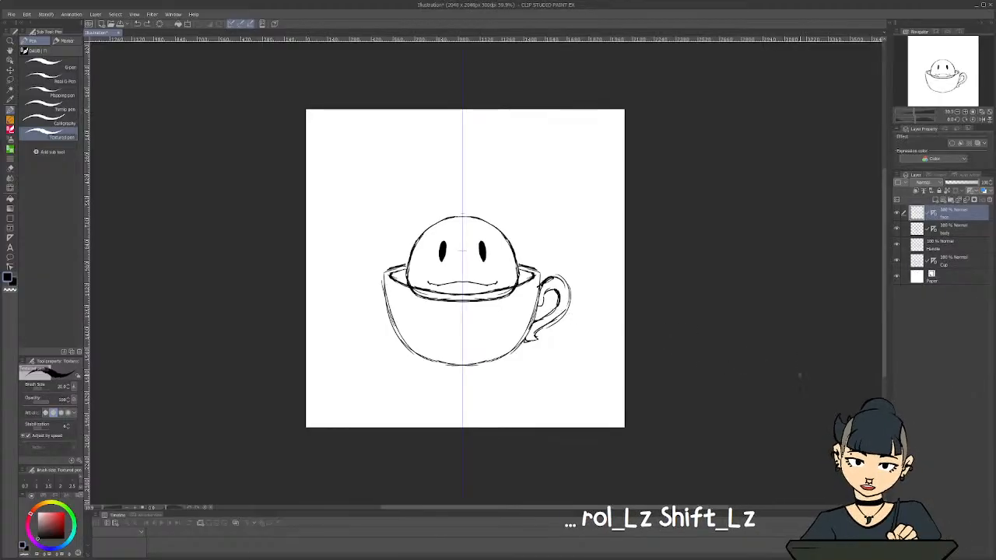
{"action": "key", "text": "ctrl+z"}
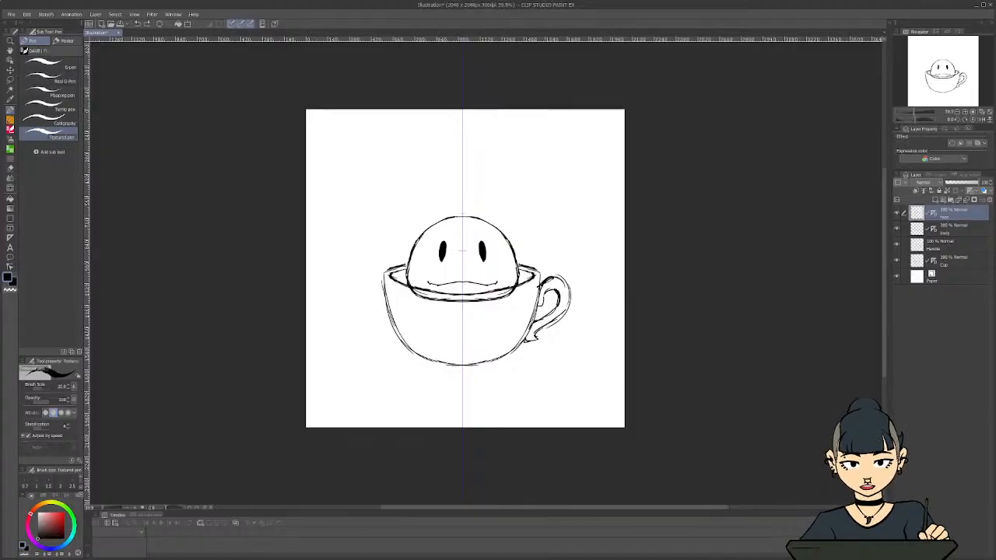
{"action": "left_click_drag", "start_coordinate": [994, 147], "coordinate": [581, 116]}
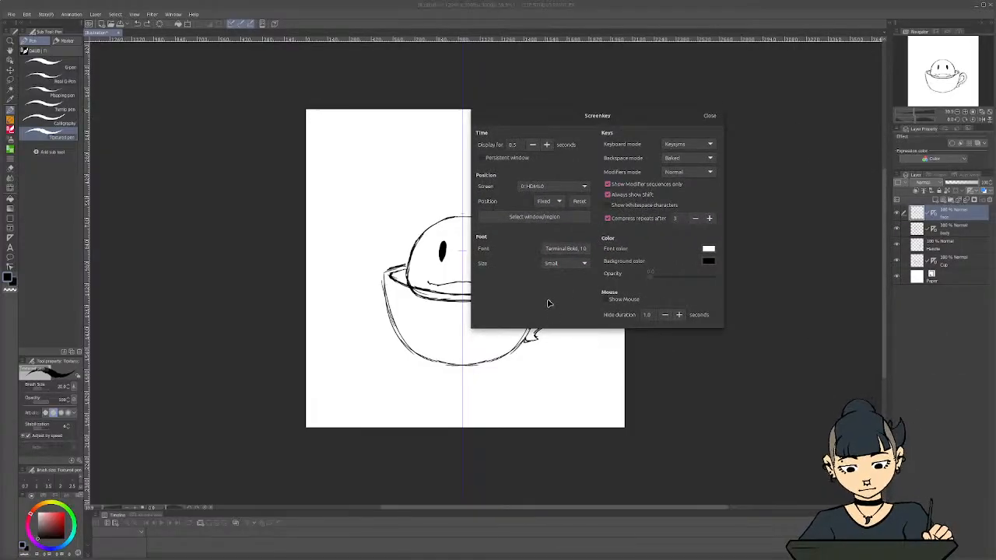
{"action": "key", "text": "ctrl+shift"}
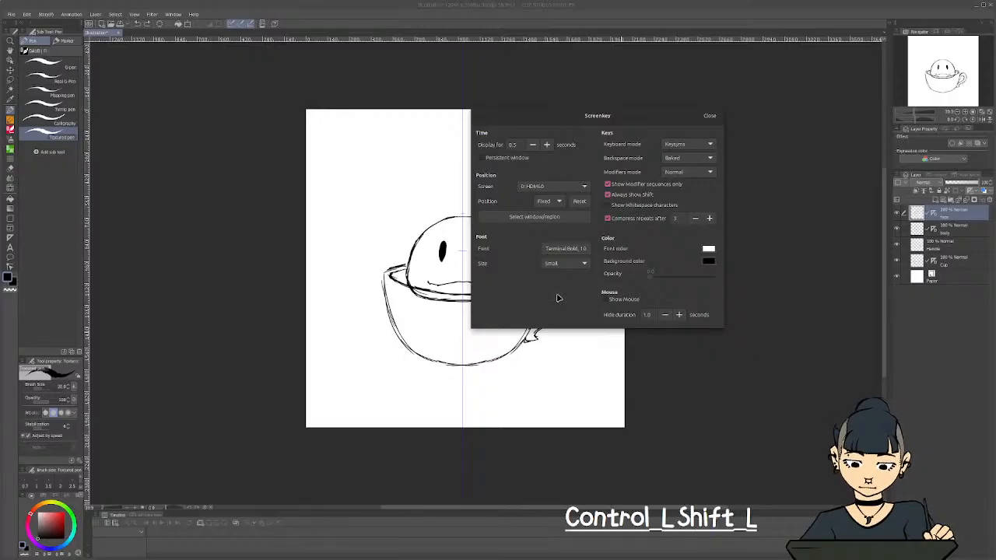
{"action": "key", "text": "ctrl+shift"}
{"action": "key", "text": "ctrl+shift"}
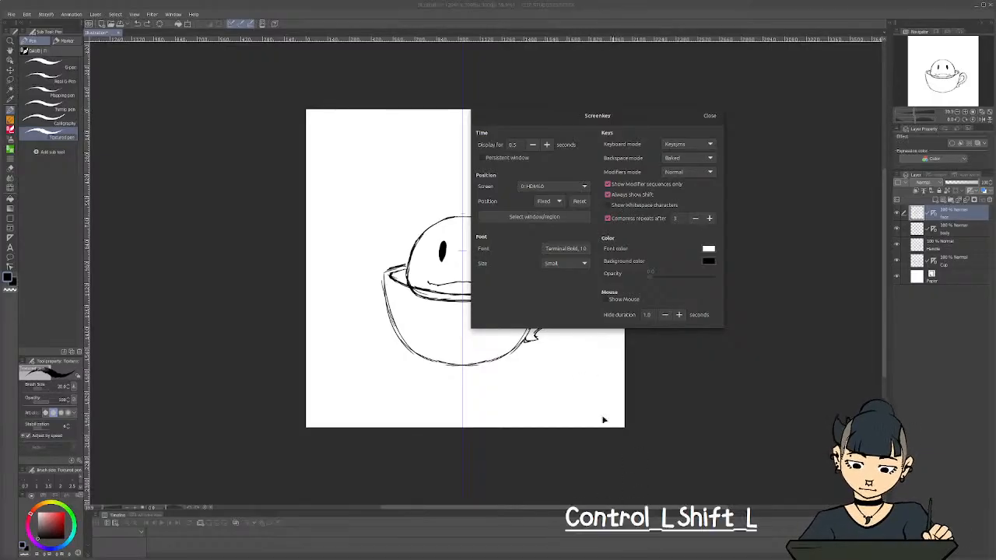
{"action": "key", "text": "ctrl+shift"}
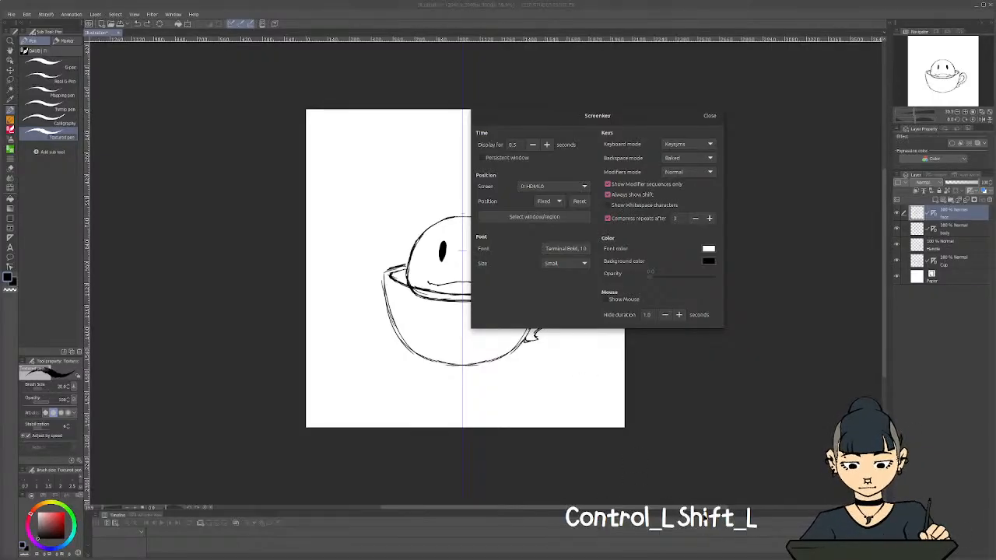
{"action": "key", "text": "ctrl+shift"}
{"action": "key", "text": "shift"}
{"action": "key", "text": "shift"}
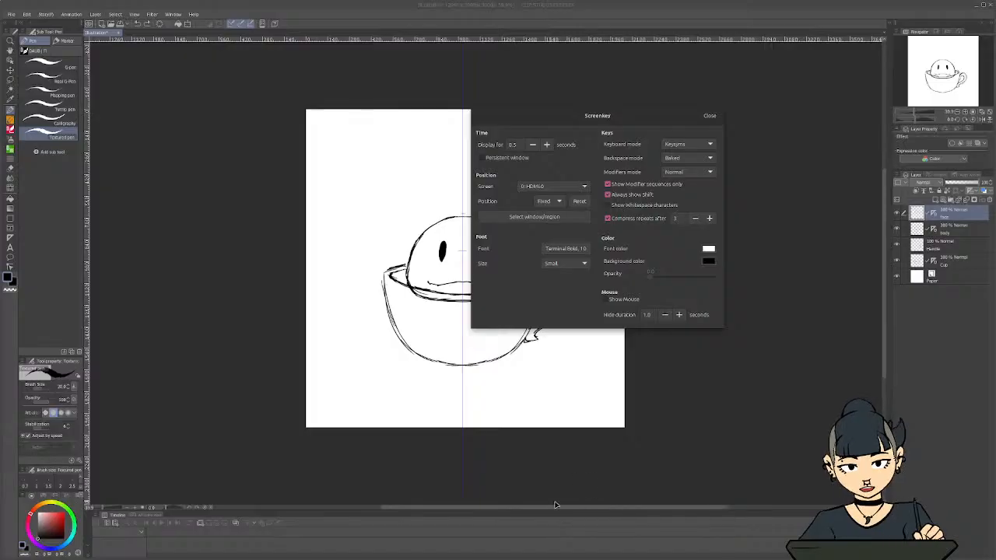
{"action": "key", "text": "ctrl+shift"}
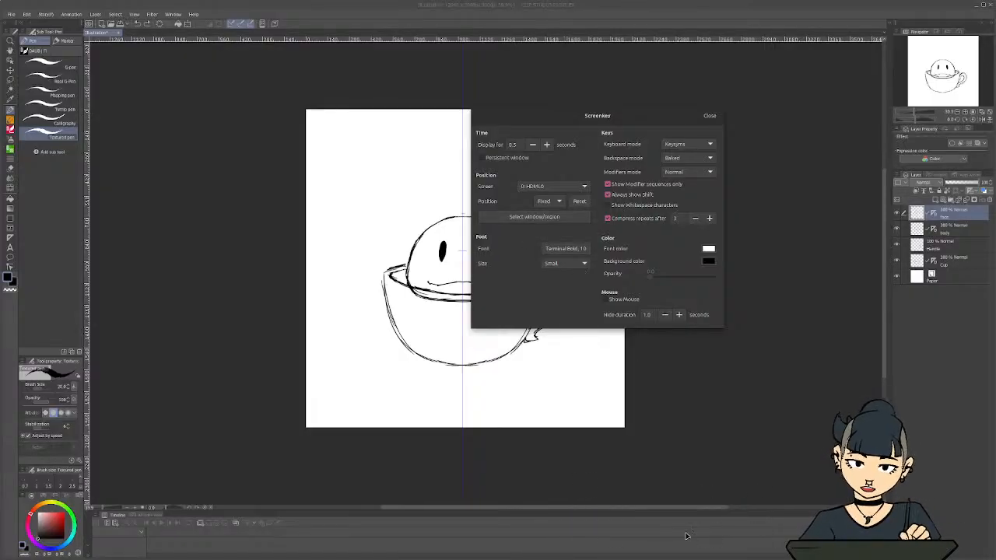
{"action": "key", "text": "ctrl+shift"}
{"action": "key", "text": "shift"}
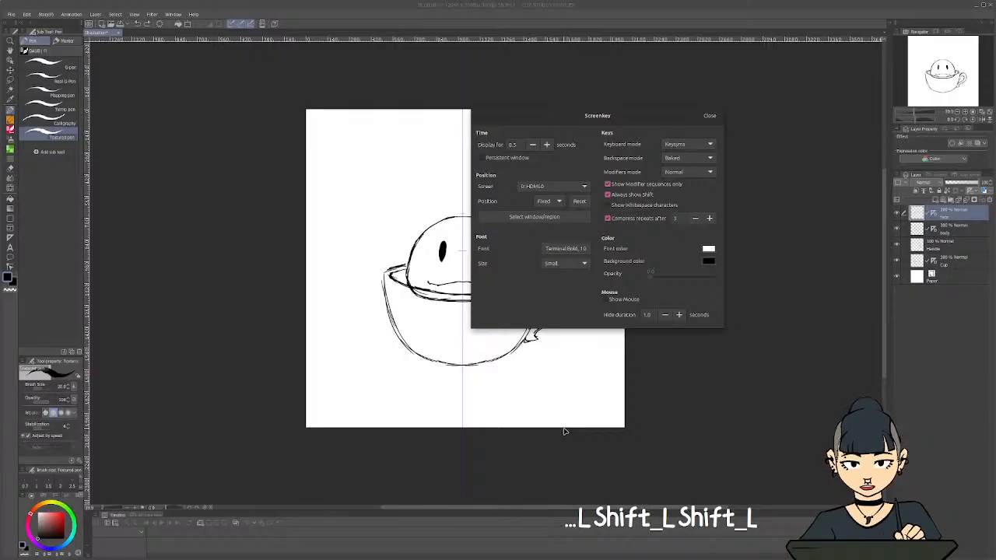
{"action": "key", "text": "ctrl+shift"}
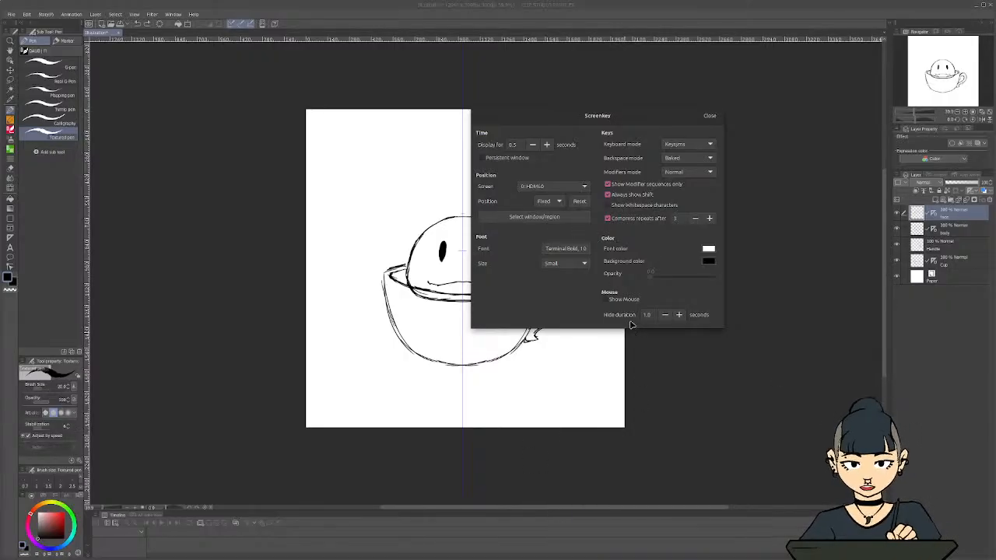
{"action": "key", "text": "ctrl+shift"}
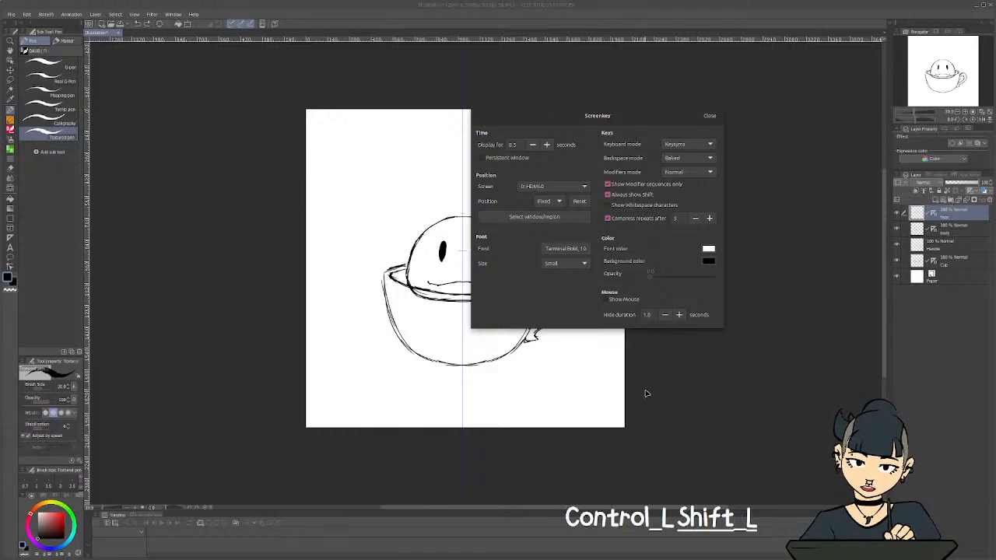
{"action": "key", "text": "ctrl+z"}
{"action": "key", "text": "ctrl+z"}
{"action": "key", "text": "ctrl+shift"}
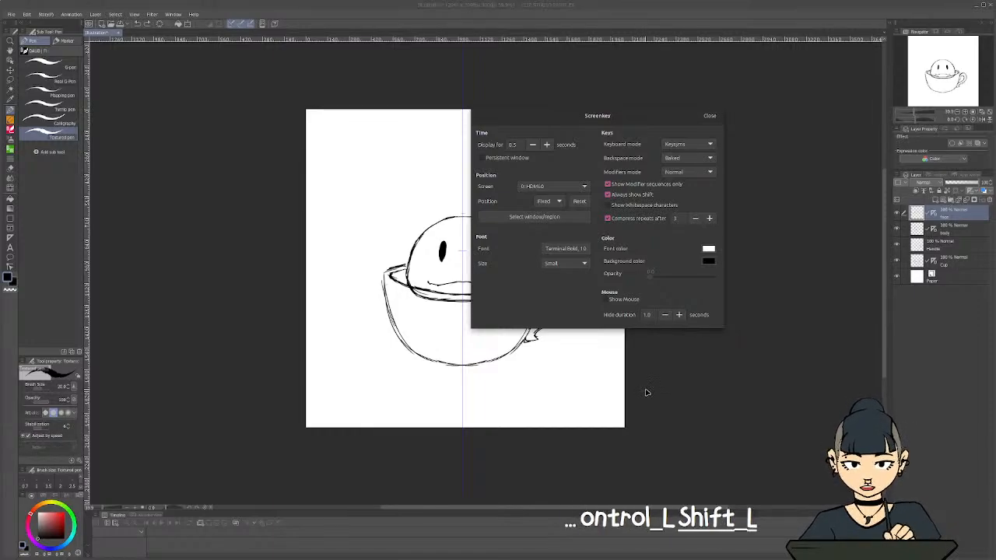
{"action": "key", "text": "shift"}
{"action": "key", "text": "shift"}
{"action": "key", "text": "shift"}
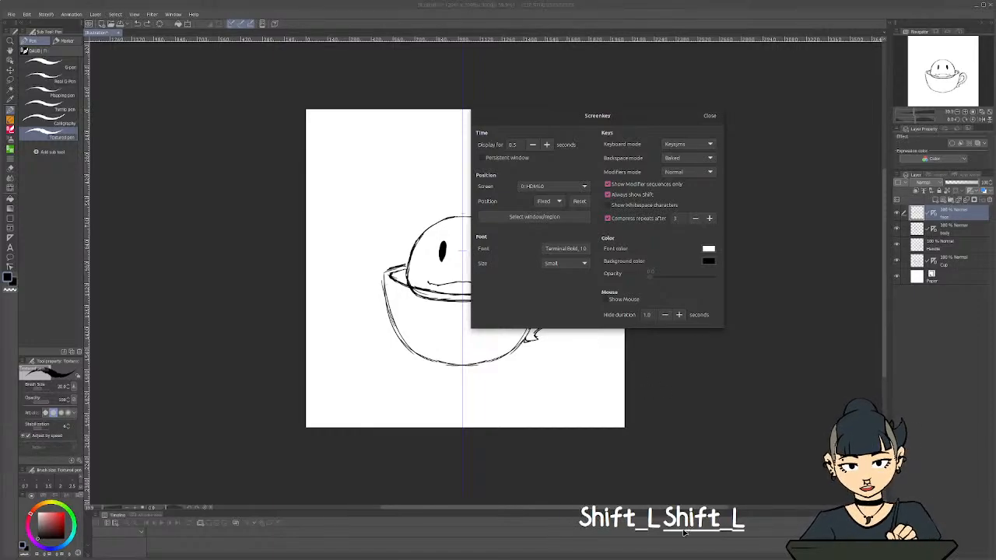
{"action": "key", "text": "shift"}
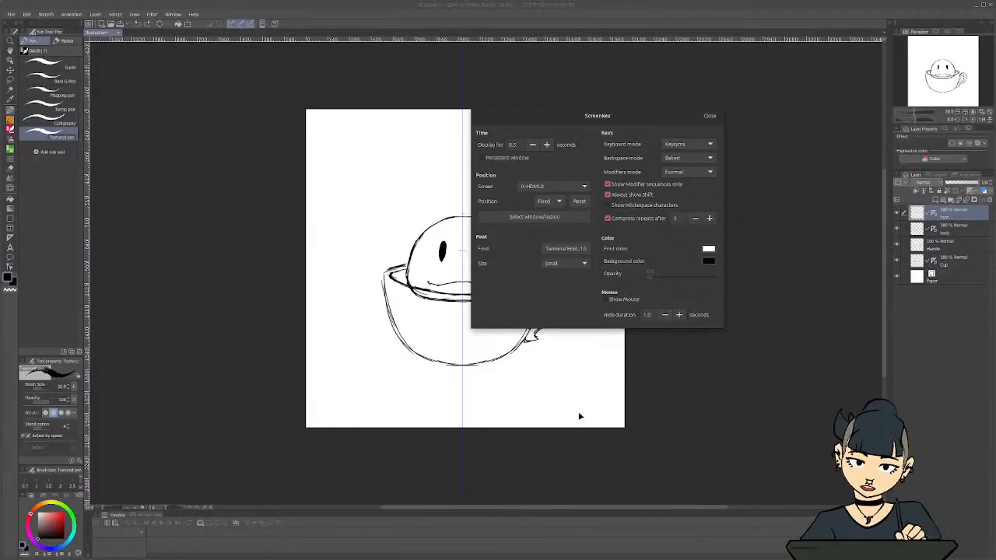
{"action": "mouse_move", "coordinate": [672, 121]}
{"action": "left_mouse_down"}
{"action": "mouse_move", "coordinate": [796, 147]}
{"action": "mouse_move", "coordinate": [683, 135]}
{"action": "left_mouse_up"}
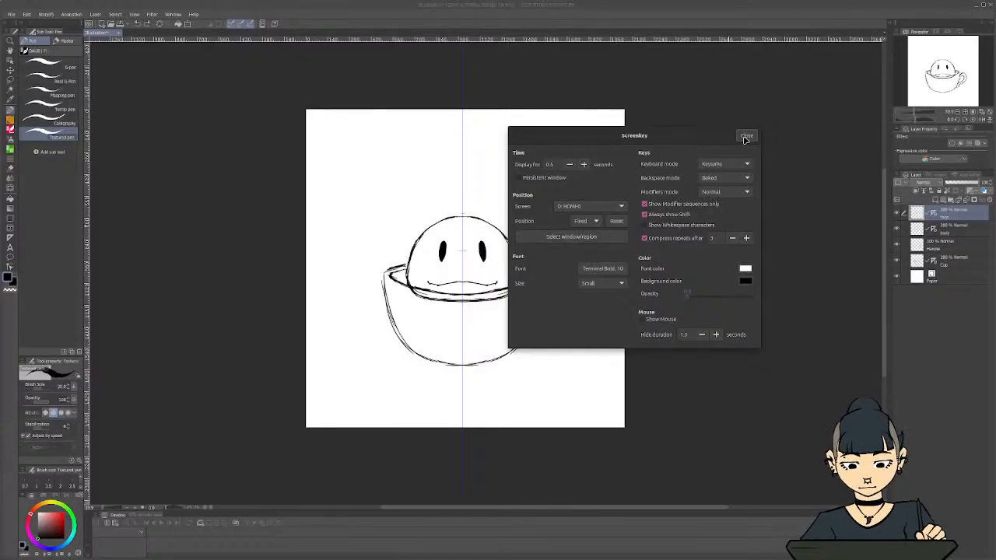
{"action": "left_click_drag", "start_coordinate": [691, 136], "coordinate": [633, 185]}
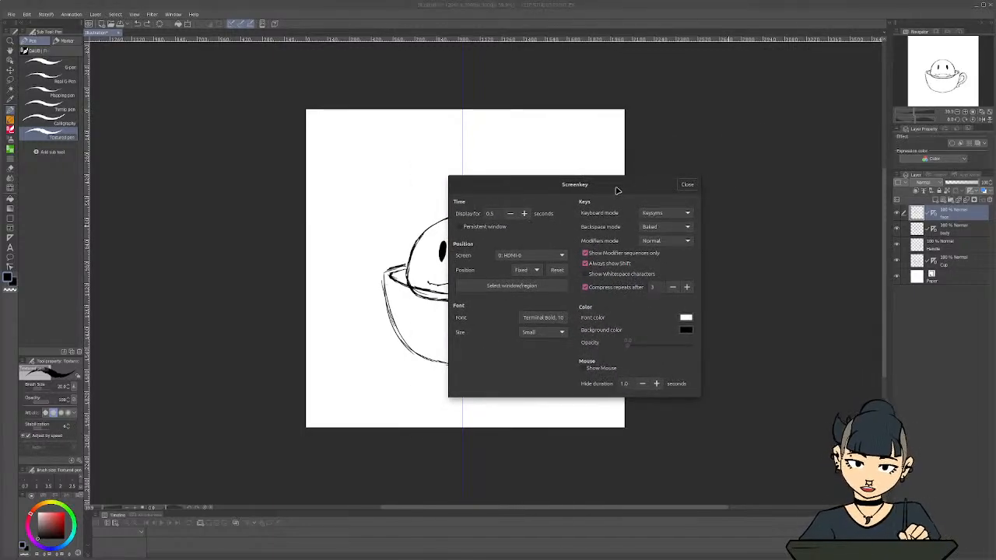
{"action": "left_click_drag", "start_coordinate": [619, 186], "coordinate": [792, 164]}
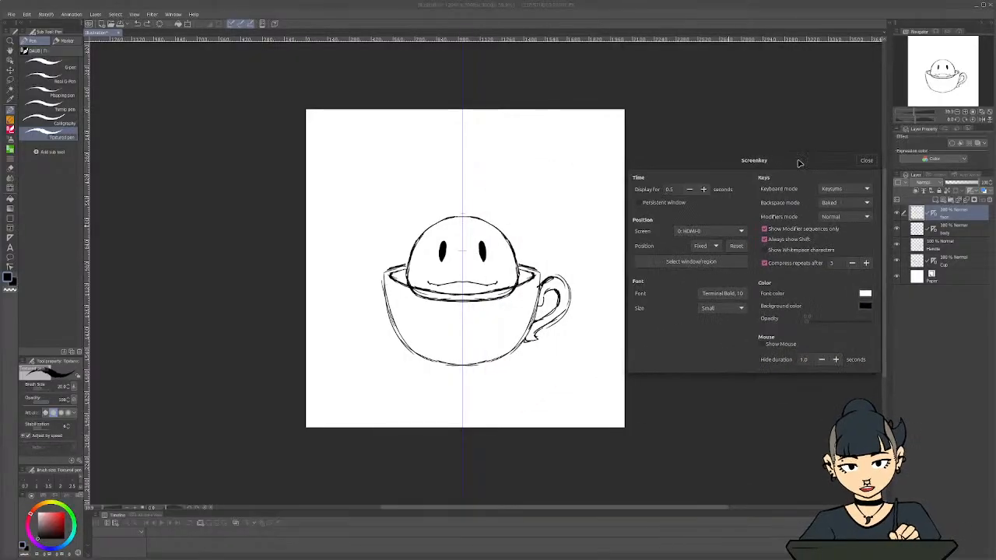
{"action": "key", "text": "ctrl+shift"}
{"action": "key", "text": "ctrl+shift+z"}
{"action": "key", "text": "ctrl+z"}
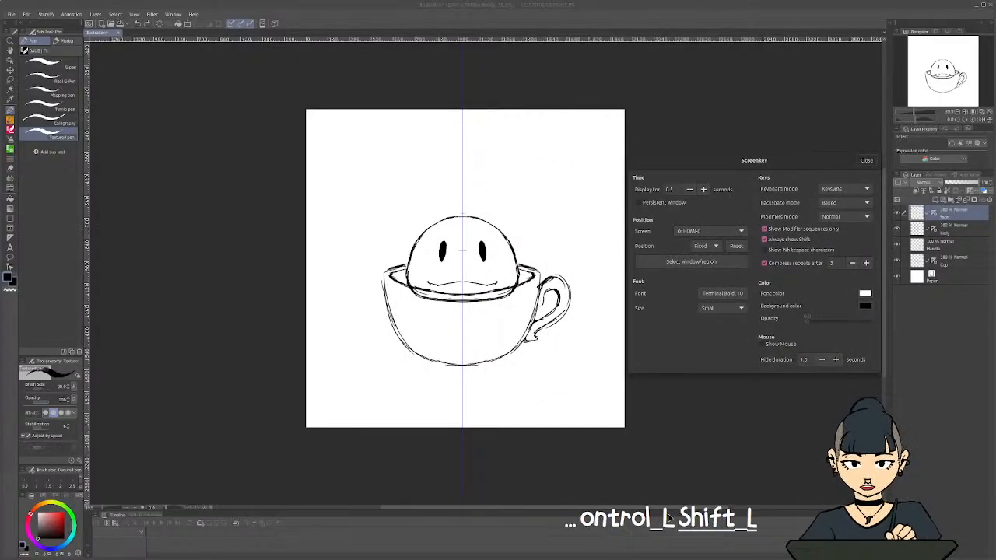
{"action": "key", "text": "ctrl+shift+z"}
{"action": "key", "text": "ctrl+shift+z"}
{"action": "key", "text": "ctrl+z"}
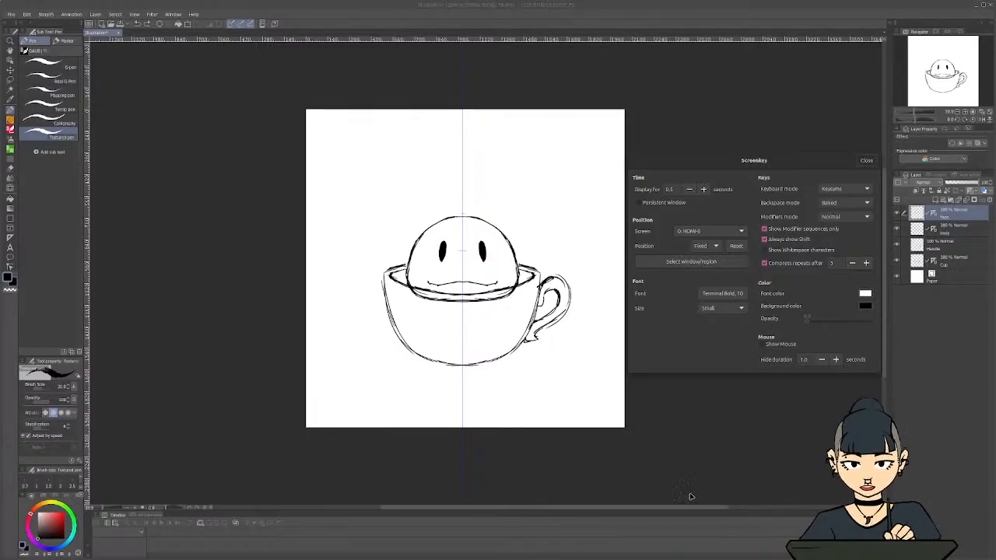
Test a higher background opacity for the Screenkey overlay, return it to zero, and close its settings window
{"action": "left_click_drag", "start_coordinate": [804, 327], "coordinate": [829, 320]}
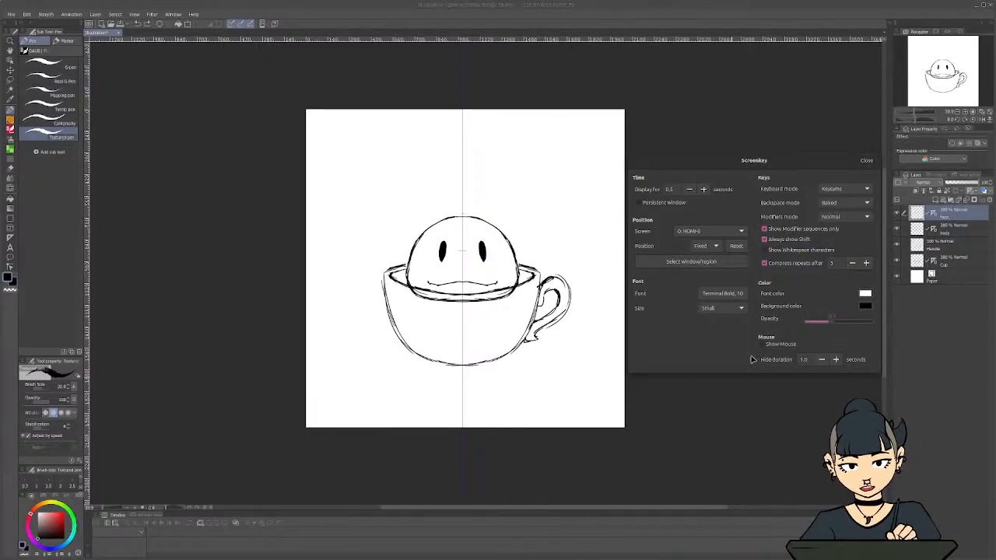
{"action": "key", "text": "ctrl"}
{"action": "key", "text": "ctrl+shift+z"}
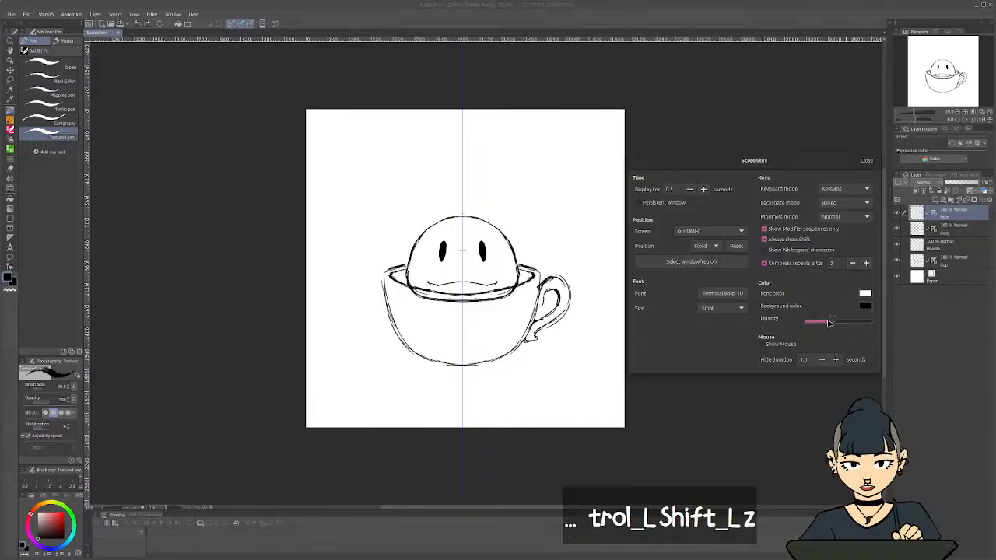
{"action": "left_click_drag", "start_coordinate": [826, 324], "coordinate": [723, 336]}
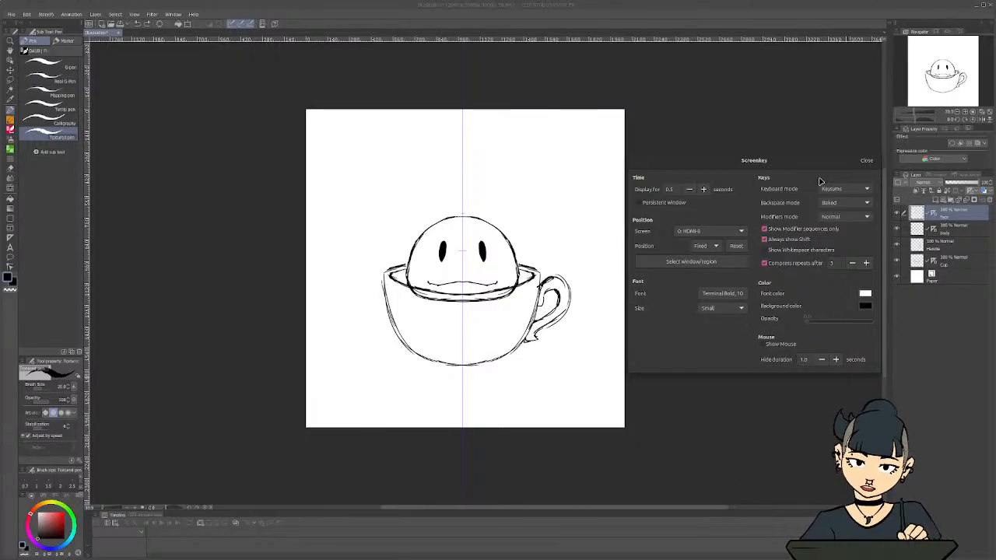
{"action": "left_click_drag", "start_coordinate": [820, 162], "coordinate": [763, 160]}
{"action": "left_click", "coordinate": [812, 159]}
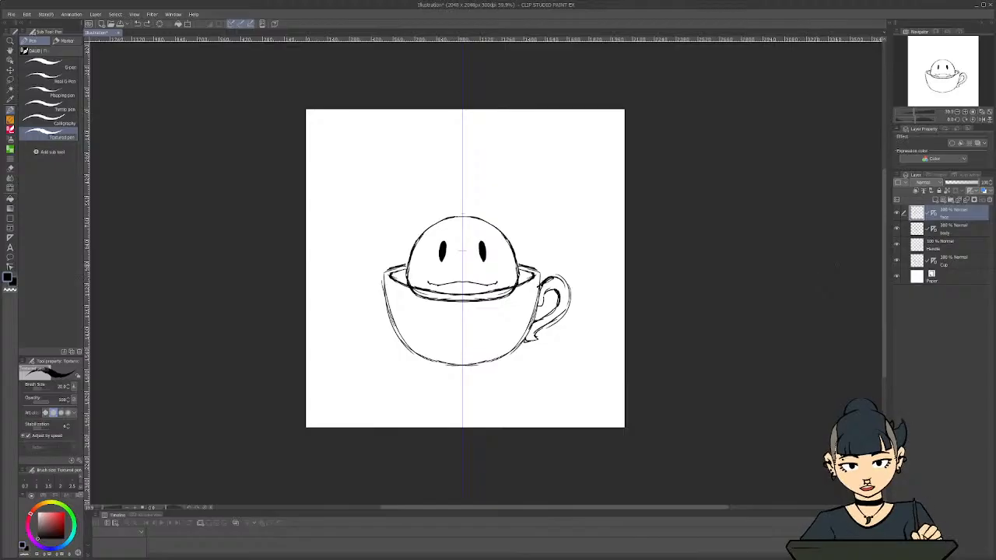
{"action": "key", "text": "s"}
{"action": "key", "text": "d"}
{"action": "key", "text": "f"}
{"action": "key", "text": "s"}
{"action": "key", "text": "d"}
{"action": "key", "text": "f"}
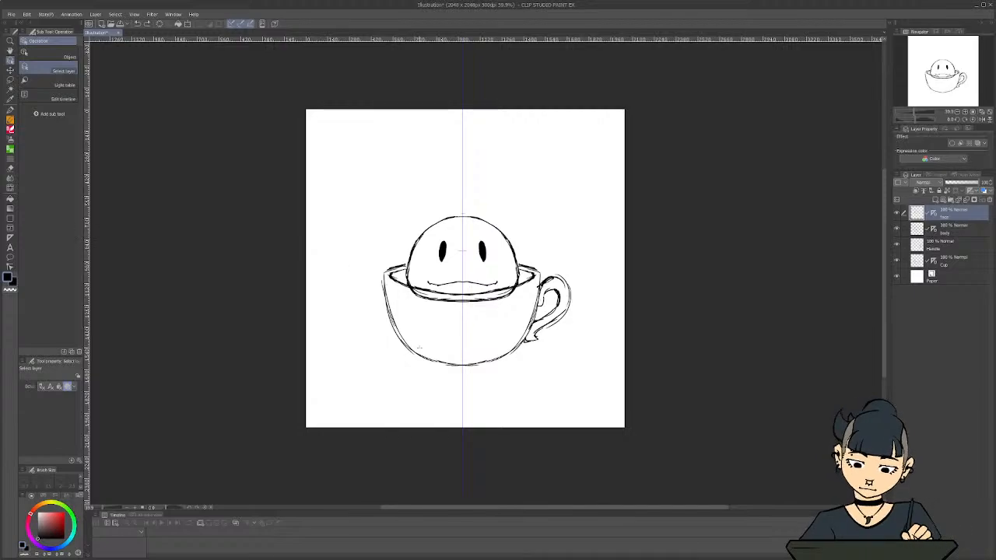
Add a new layer above the Face layer and sketch a tilted oval slice on the upper-left side of the character's head
{"action": "left_click", "coordinate": [897, 212]}
{"action": "left_click", "coordinate": [897, 212]}
{"action": "left_click", "coordinate": [937, 201]}
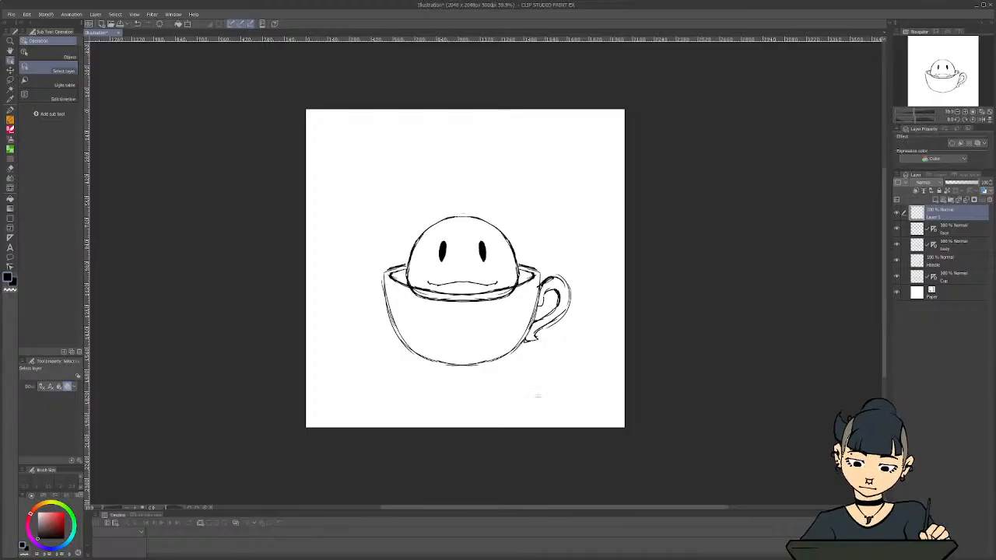
{"action": "key", "text": "p"}
{"action": "scroll", "coordinate": [400, 196], "scroll_direction": "up", "scroll_amount": 1}
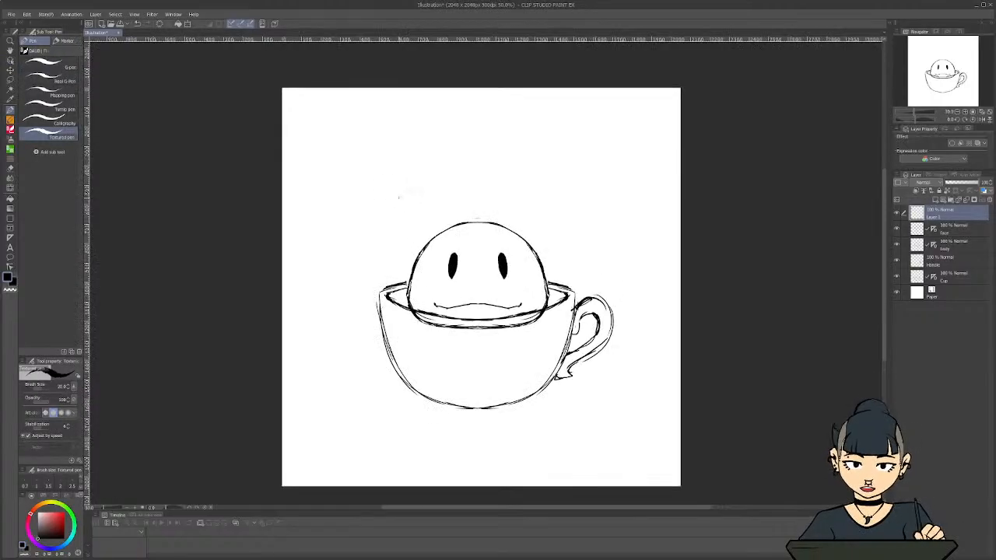
{"action": "scroll", "coordinate": [363, 333], "scroll_direction": "up", "scroll_amount": 1}
{"action": "scroll", "coordinate": [363, 332], "scroll_direction": "down", "scroll_amount": 1}
{"action": "scroll", "coordinate": [363, 332], "scroll_direction": "up", "scroll_amount": 1}
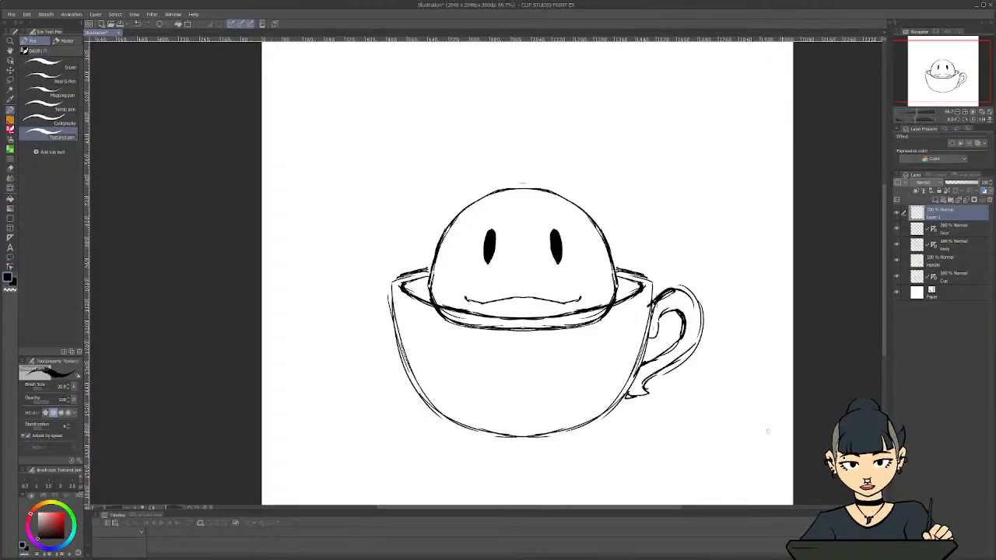
{"action": "mouse_move", "coordinate": [432, 220]}
{"action": "left_mouse_down"}
{"action": "mouse_move", "coordinate": [488, 184]}
{"action": "mouse_move", "coordinate": [429, 231]}
{"action": "mouse_move", "coordinate": [491, 207]}
{"action": "mouse_move", "coordinate": [497, 183]}
{"action": "mouse_move", "coordinate": [505, 200]}
{"action": "mouse_move", "coordinate": [478, 228]}
{"action": "mouse_move", "coordinate": [441, 245]}
{"action": "mouse_move", "coordinate": [427, 240]}
{"action": "mouse_move", "coordinate": [445, 204]}
{"action": "mouse_move", "coordinate": [502, 181]}
{"action": "mouse_move", "coordinate": [466, 224]}
{"action": "mouse_move", "coordinate": [443, 232]}
{"action": "left_mouse_up"}
{"action": "mouse_move", "coordinate": [470, 218]}
{"action": "left_mouse_down"}
{"action": "mouse_move", "coordinate": [432, 233]}
{"action": "mouse_move", "coordinate": [458, 231]}
{"action": "mouse_move", "coordinate": [447, 216]}
{"action": "left_mouse_up"}
{"action": "left_click_drag", "start_coordinate": [482, 194], "coordinate": [445, 218]}
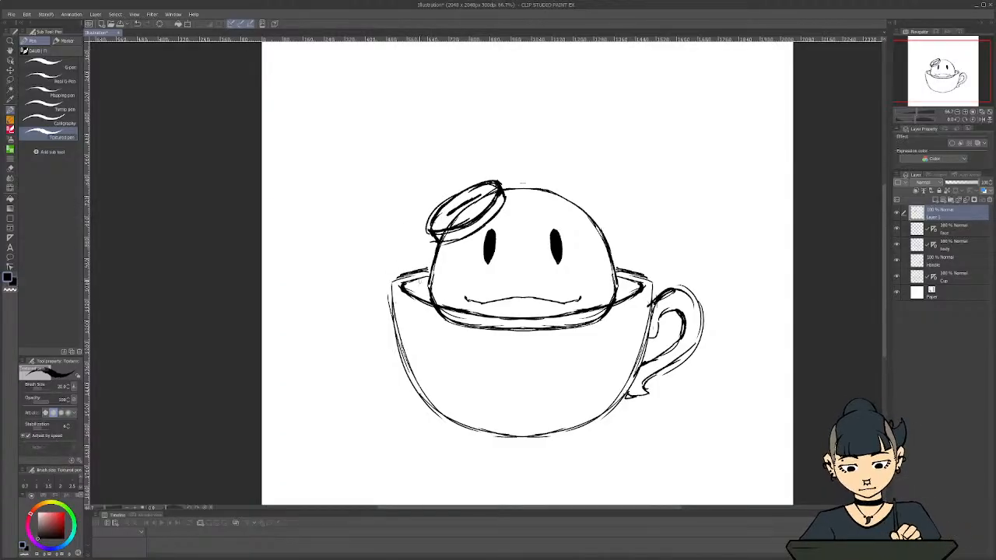
Undo the last strokes inside the oval slice and delete the layer that contains it
{"action": "scroll", "coordinate": [389, 242], "scroll_direction": "down", "scroll_amount": 4}
{"action": "scroll", "coordinate": [345, 229], "scroll_direction": "up", "scroll_amount": 1}
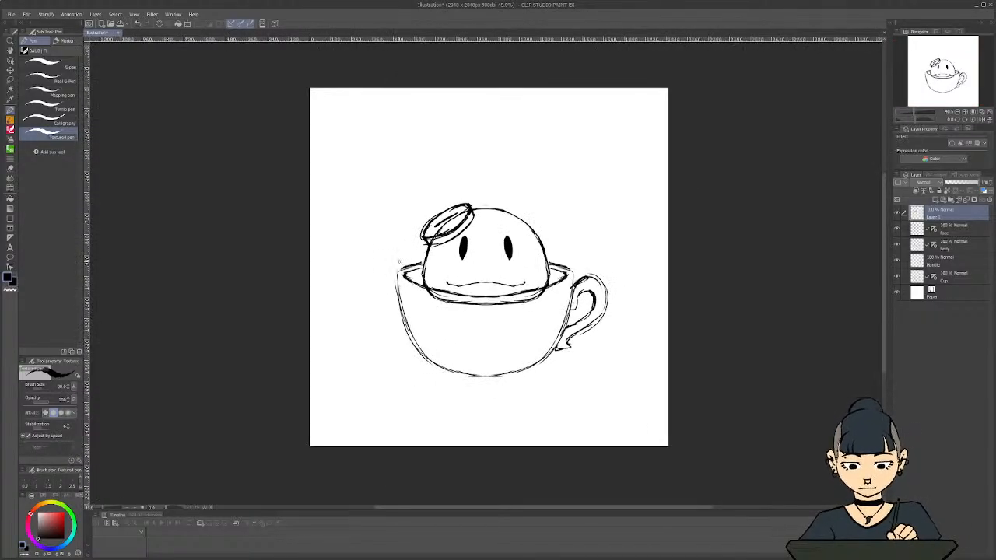
{"action": "scroll", "coordinate": [417, 261], "scroll_direction": "up", "scroll_amount": 4}
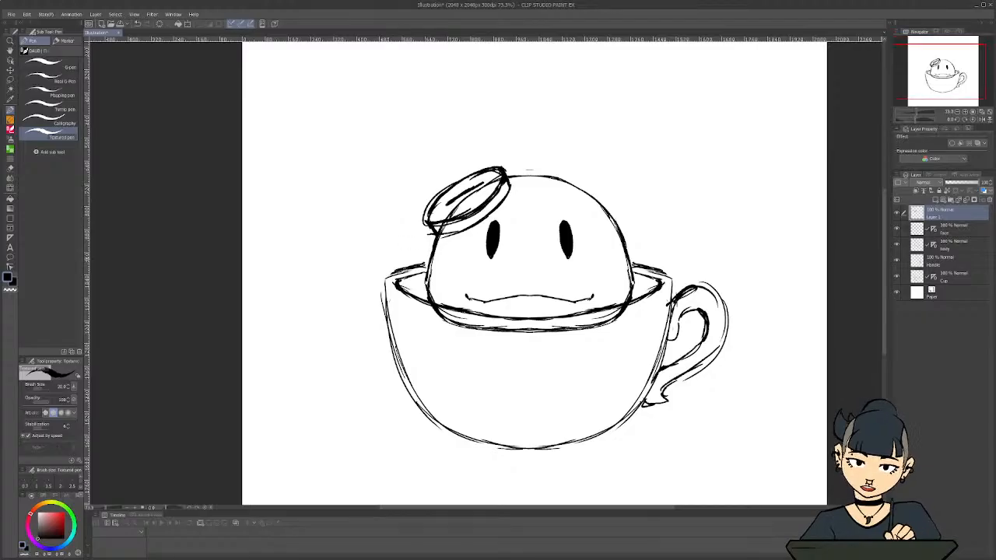
{"action": "key", "text": "ctrl+z"}
{"action": "key", "text": "ctrl+z"}
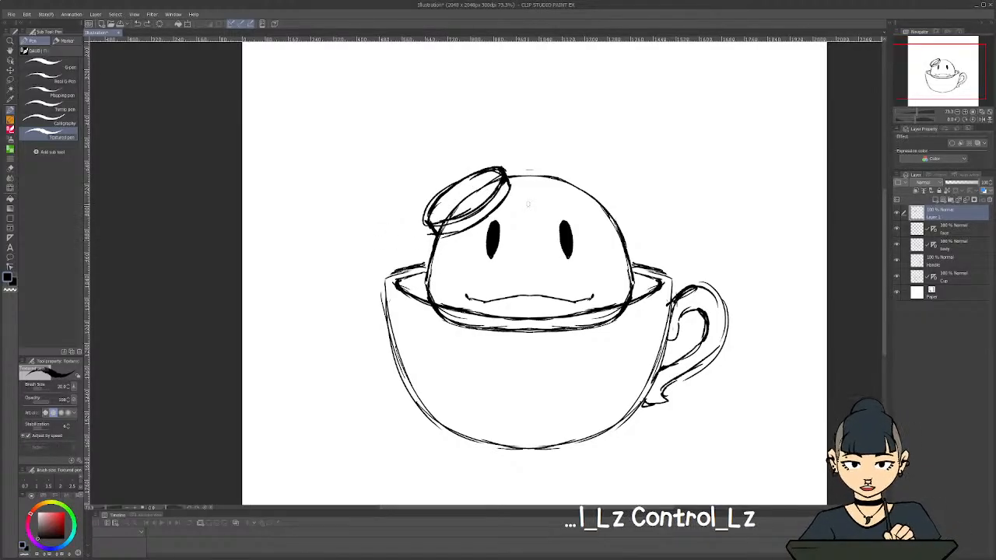
{"action": "key", "text": "ctrl+z"}
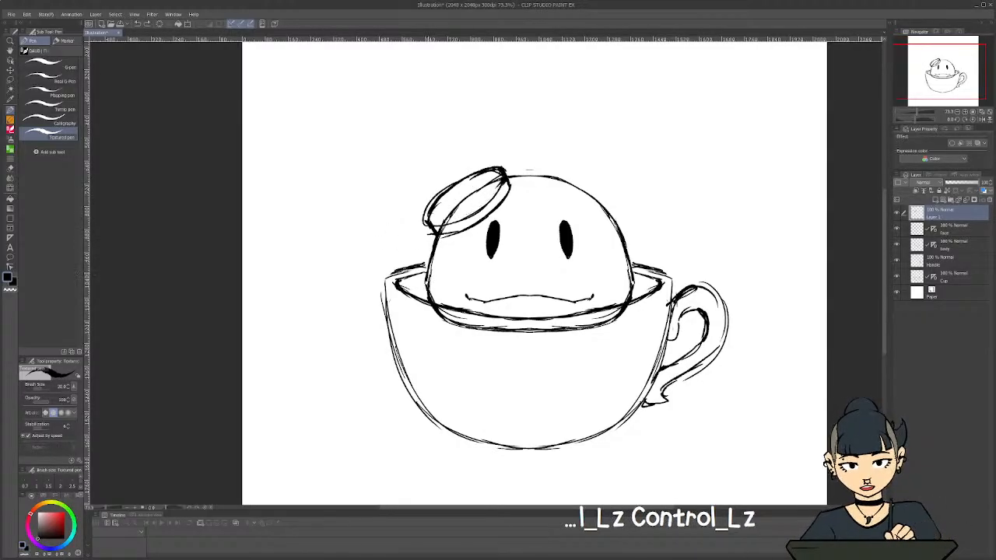
{"action": "left_click", "coordinate": [988, 200]}
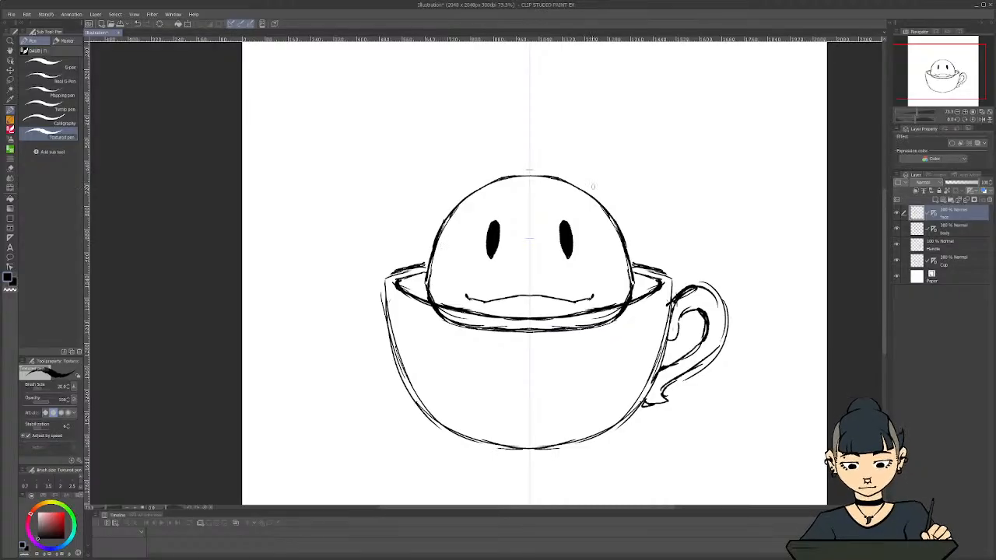
Try drawing symmetrical curved ears on both upper sides of the head, and undo the strokes
{"action": "left_click_drag", "start_coordinate": [462, 168], "coordinate": [450, 210]}
{"action": "left_click_drag", "start_coordinate": [597, 168], "coordinate": [610, 212]}
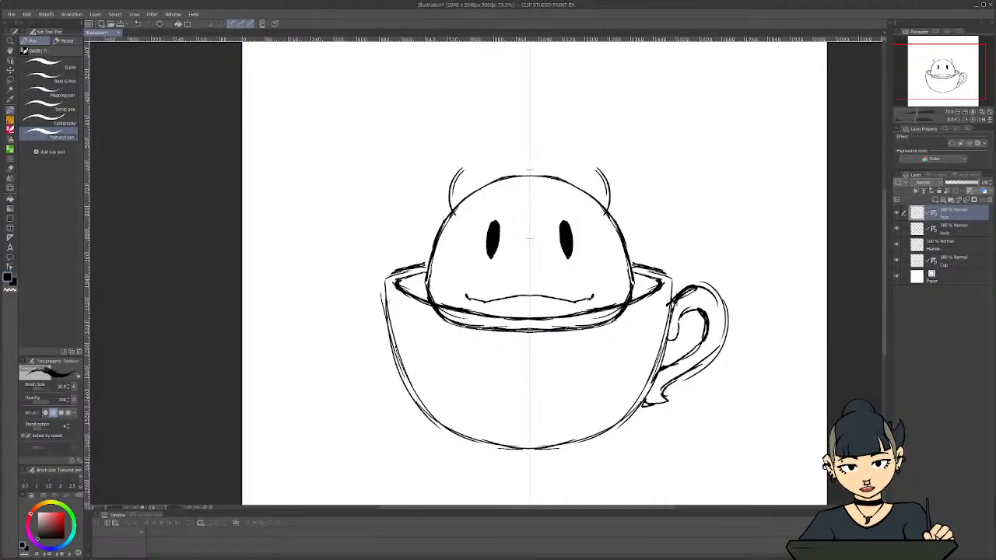
{"action": "key", "text": "ctrl+z"}
{"action": "key", "text": "ctrl+z"}
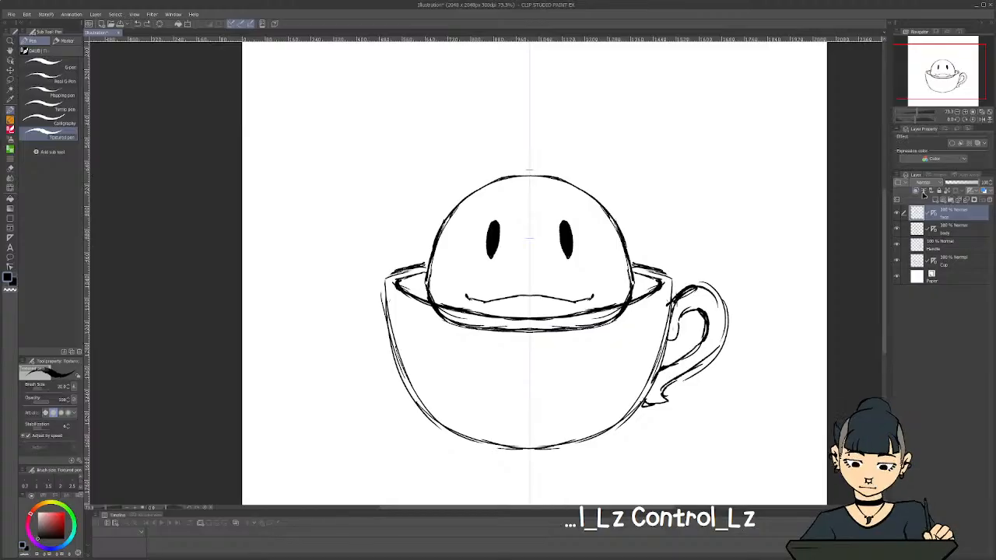
Sketch a round fruit with a leafy top on a new layer at the head's upper right, and rotate it slightly clockwise
{"action": "left_click", "coordinate": [924, 196]}
{"action": "mouse_move", "coordinate": [597, 176]}
{"action": "left_mouse_down"}
{"action": "mouse_move", "coordinate": [618, 191]}
{"action": "mouse_move", "coordinate": [622, 218]}
{"action": "mouse_move", "coordinate": [582, 225]}
{"action": "mouse_move", "coordinate": [558, 201]}
{"action": "mouse_move", "coordinate": [588, 165]}
{"action": "mouse_move", "coordinate": [599, 167]}
{"action": "mouse_move", "coordinate": [623, 205]}
{"action": "mouse_move", "coordinate": [620, 228]}
{"action": "mouse_move", "coordinate": [589, 227]}
{"action": "mouse_move", "coordinate": [555, 191]}
{"action": "mouse_move", "coordinate": [560, 168]}
{"action": "mouse_move", "coordinate": [599, 162]}
{"action": "mouse_move", "coordinate": [577, 177]}
{"action": "mouse_move", "coordinate": [563, 173]}
{"action": "mouse_move", "coordinate": [604, 160]}
{"action": "mouse_move", "coordinate": [553, 184]}
{"action": "mouse_move", "coordinate": [549, 198]}
{"action": "mouse_move", "coordinate": [557, 155]}
{"action": "left_mouse_up"}
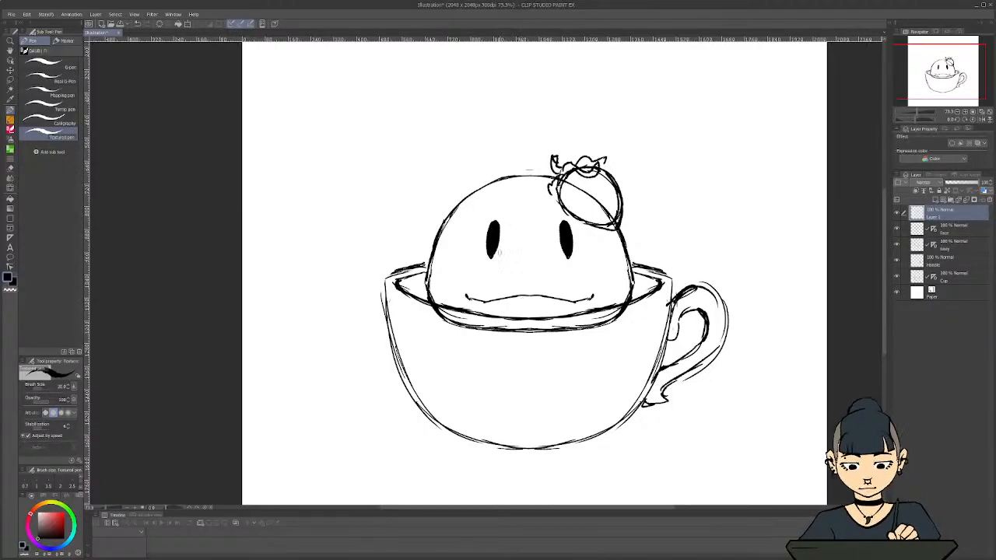
{"action": "key", "text": "ctrl+t"}
{"action": "left_click_drag", "start_coordinate": [627, 152], "coordinate": [634, 160]}
{"action": "left_click_drag", "start_coordinate": [605, 192], "coordinate": [608, 186]}
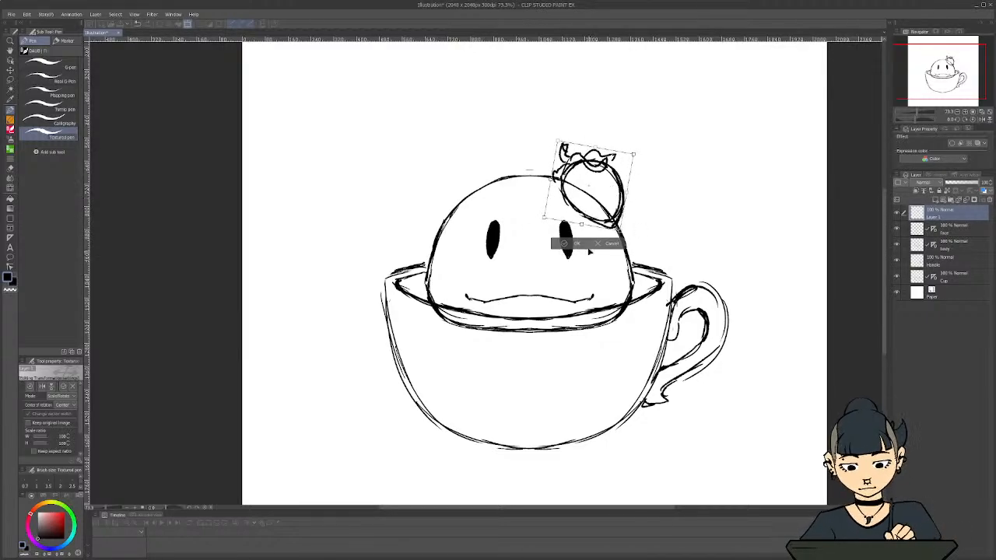
{"action": "left_click", "coordinate": [579, 244]}
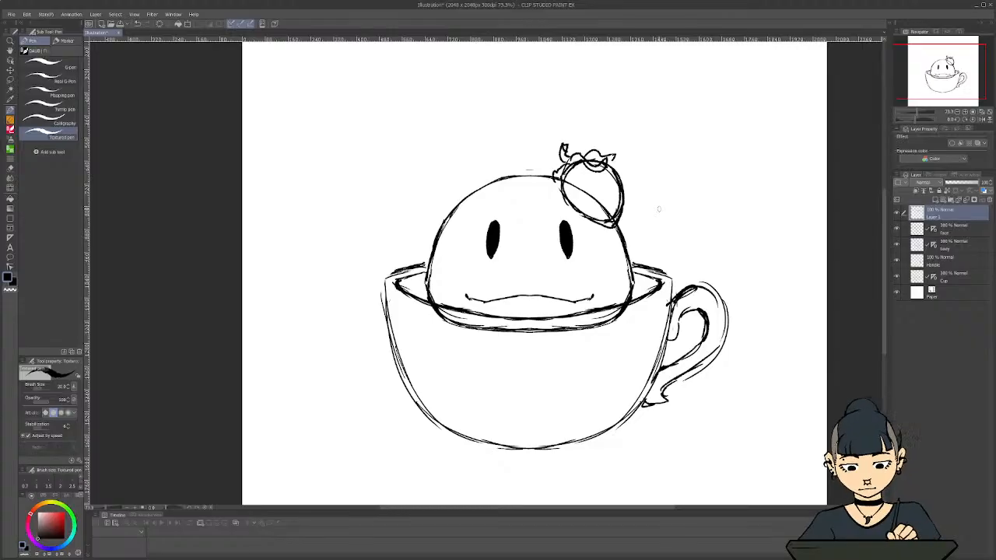
Hide the fruit layer and sketch a five-petal flower with an oval centre on a new layer at the head's upper right
{"action": "left_click", "coordinate": [897, 214]}
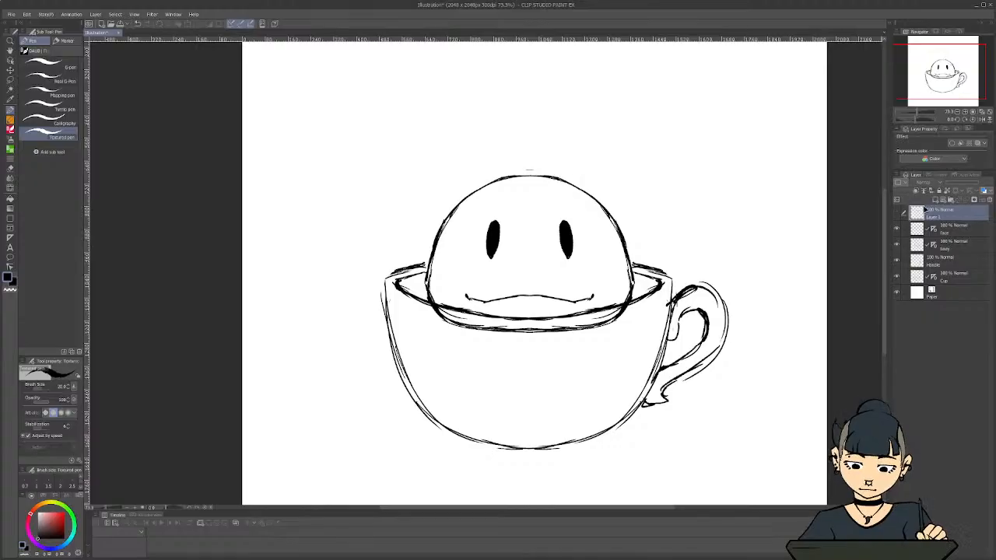
{"action": "left_click", "coordinate": [934, 200]}
{"action": "mouse_move", "coordinate": [574, 181]}
{"action": "left_mouse_down"}
{"action": "mouse_move", "coordinate": [562, 185]}
{"action": "mouse_move", "coordinate": [618, 184]}
{"action": "mouse_move", "coordinate": [570, 149]}
{"action": "mouse_move", "coordinate": [564, 168]}
{"action": "mouse_move", "coordinate": [623, 212]}
{"action": "mouse_move", "coordinate": [582, 196]}
{"action": "mouse_move", "coordinate": [594, 224]}
{"action": "left_mouse_up"}
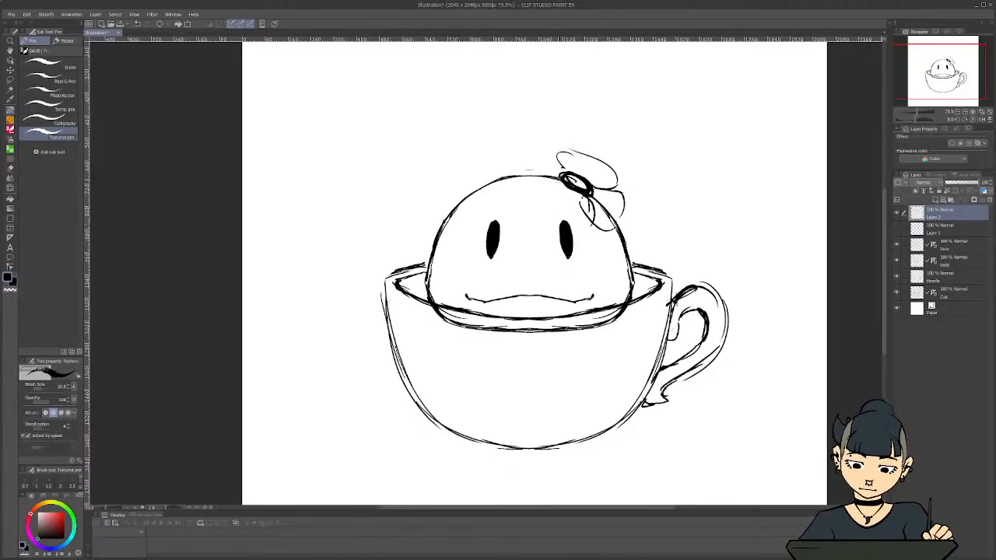
{"action": "mouse_move", "coordinate": [549, 183]}
{"action": "left_mouse_down"}
{"action": "mouse_move", "coordinate": [540, 205]}
{"action": "mouse_move", "coordinate": [588, 225]}
{"action": "left_mouse_up"}
{"action": "mouse_move", "coordinate": [557, 157]}
{"action": "left_mouse_down"}
{"action": "mouse_move", "coordinate": [562, 171]}
{"action": "mouse_move", "coordinate": [534, 153]}
{"action": "mouse_move", "coordinate": [545, 156]}
{"action": "mouse_move", "coordinate": [527, 188]}
{"action": "mouse_move", "coordinate": [537, 184]}
{"action": "left_mouse_up"}
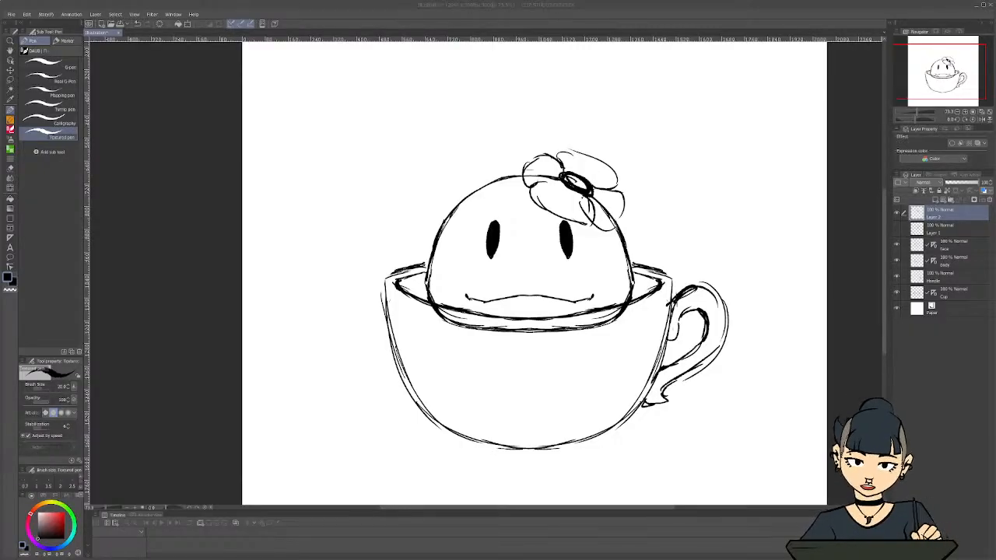
Switch to the web browser, search for "hibiscus flower" reference images, and enlarge the browser window to view them
{"action": "type", "text": "hibiscu"}
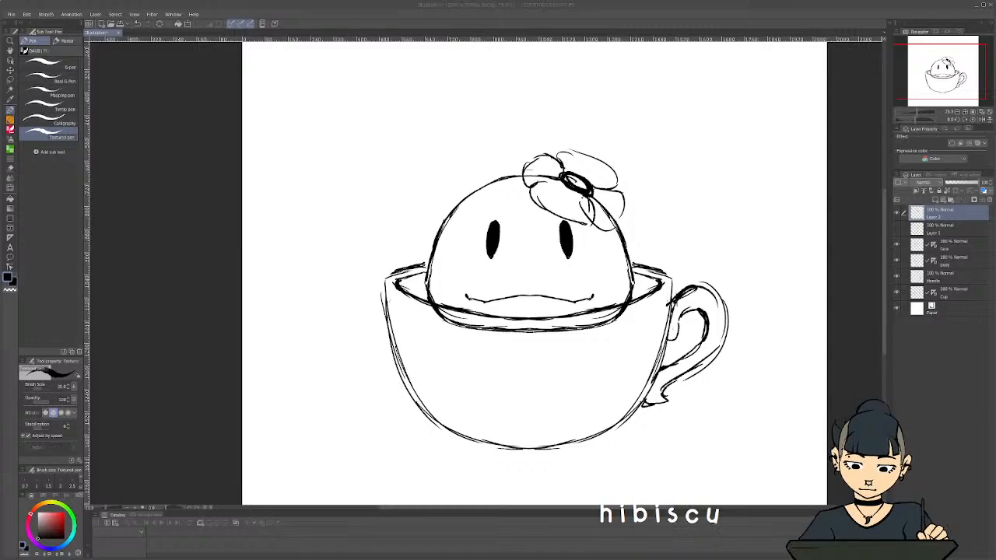
{"action": "type", "text": "s flower"}
{"action": "key", "text": "Return"}
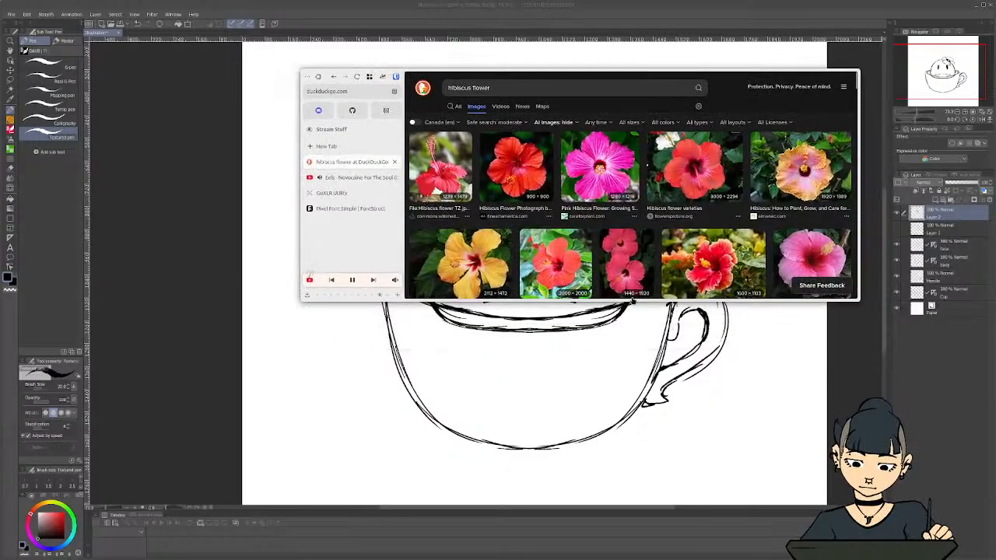
{"action": "left_click_drag", "start_coordinate": [667, 300], "coordinate": [676, 480]}
{"action": "left_click_drag", "start_coordinate": [680, 68], "coordinate": [681, 37]}
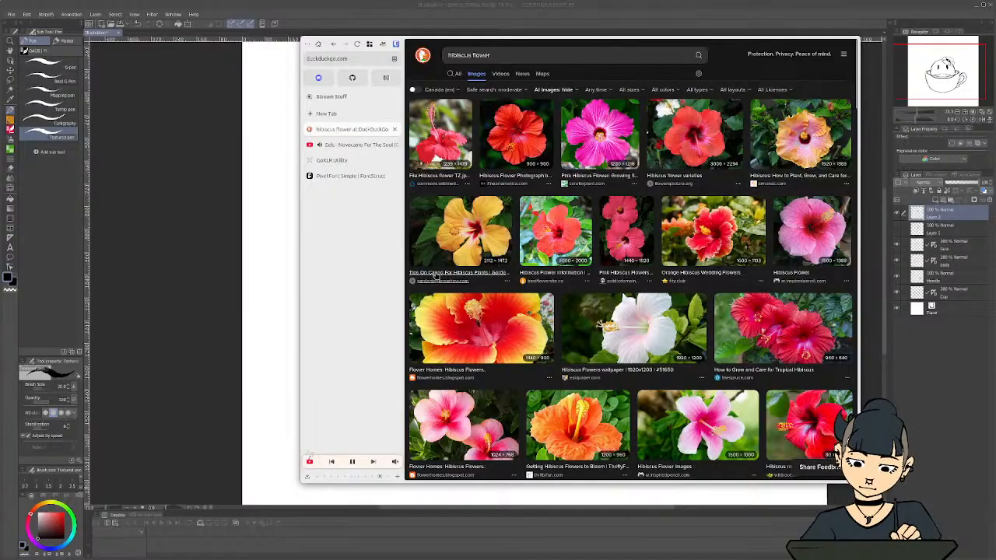
Search for "hibiscus tea made from" in a new tab, and open the My Food Story article on making hibiscus tea
{"action": "left_click", "coordinate": [332, 114]}
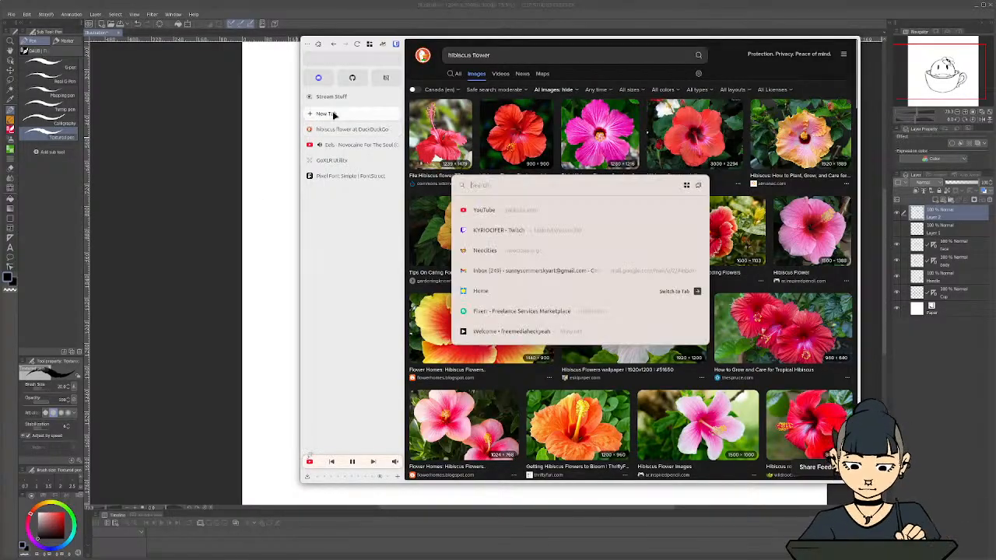
{"action": "type", "text": "hibiscu"}
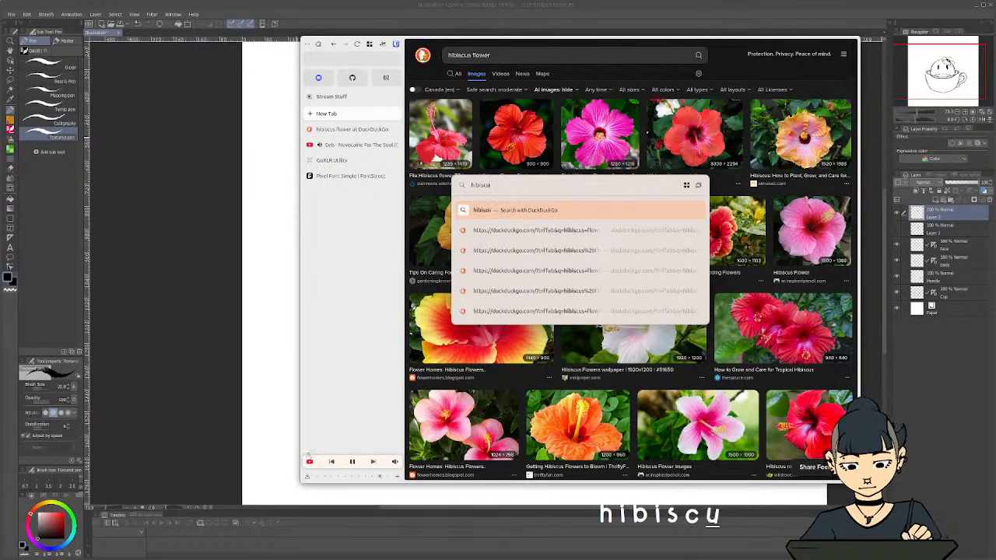
{"action": "type", "text": "s tea mad"}
{"action": "key", "text": "BackSpace"}
{"action": "key", "text": "BackSpace"}
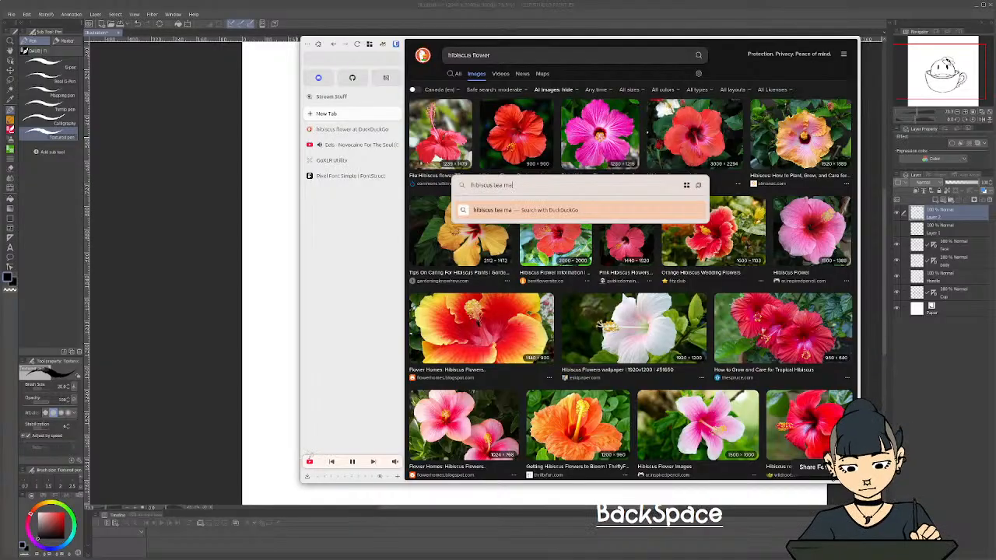
{"action": "type", "text": "ade from"}
{"action": "key", "text": "Return"}
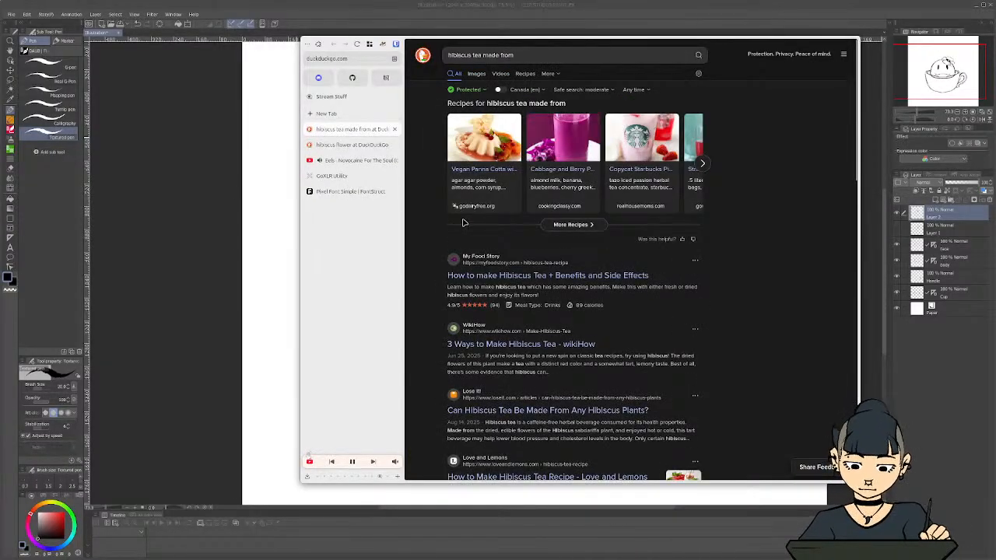
{"action": "left_click", "coordinate": [606, 279]}
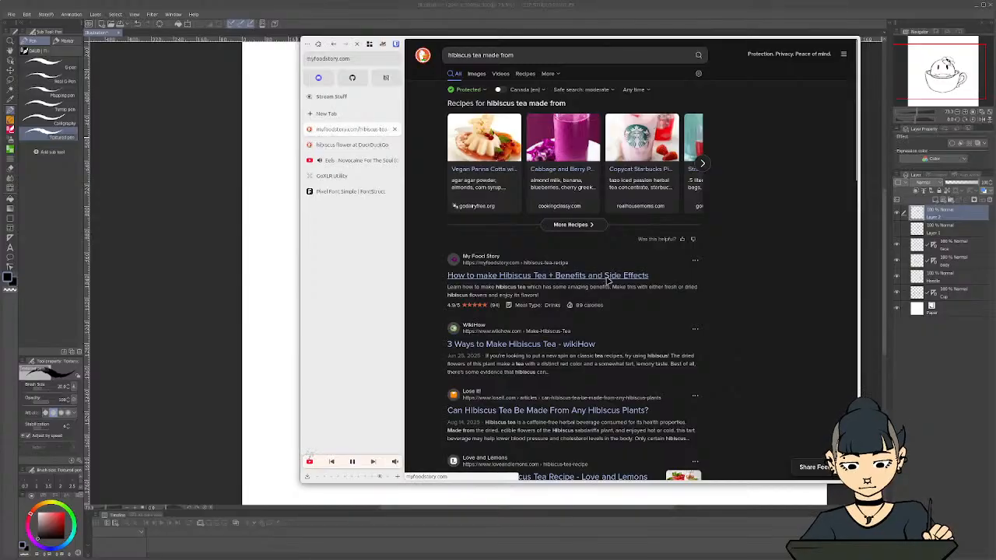
{"action": "scroll", "coordinate": [855, 84], "scroll_direction": "down", "scroll_amount": 4}
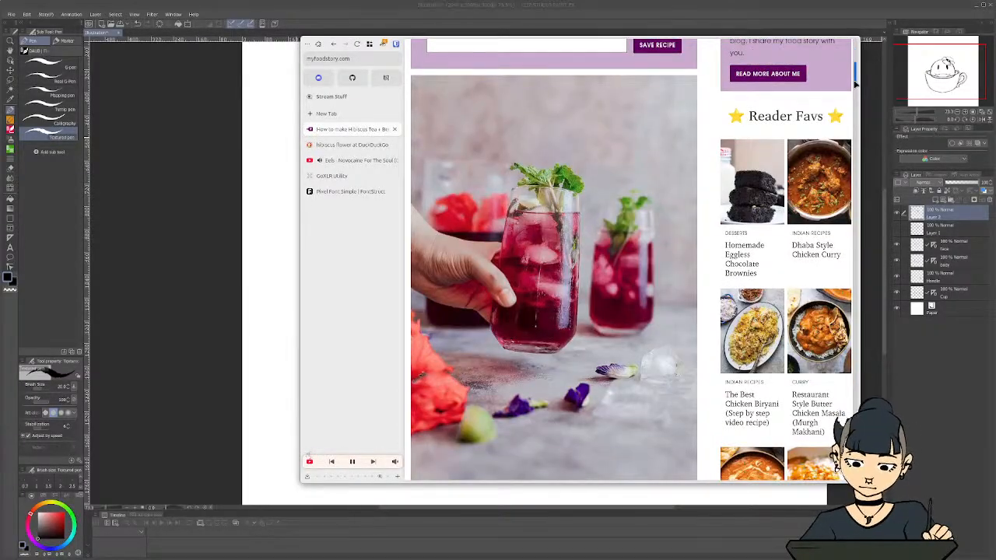
Look over the ingredients list in the hibiscus tea recipe and return to the drawing in Clip Studio Paint
{"action": "left_click_drag", "start_coordinate": [855, 84], "coordinate": [800, 293]}
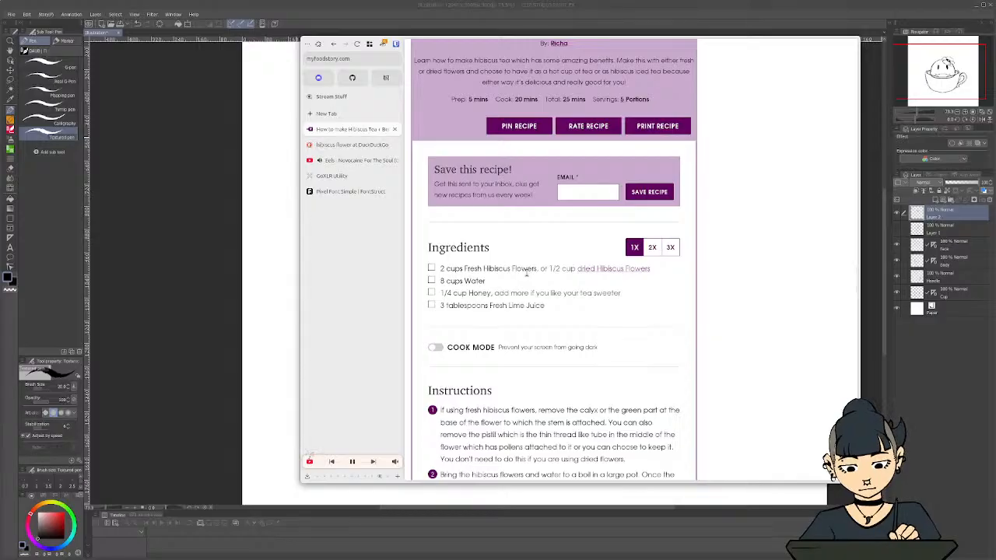
{"action": "left_click_drag", "start_coordinate": [470, 268], "coordinate": [511, 269]}
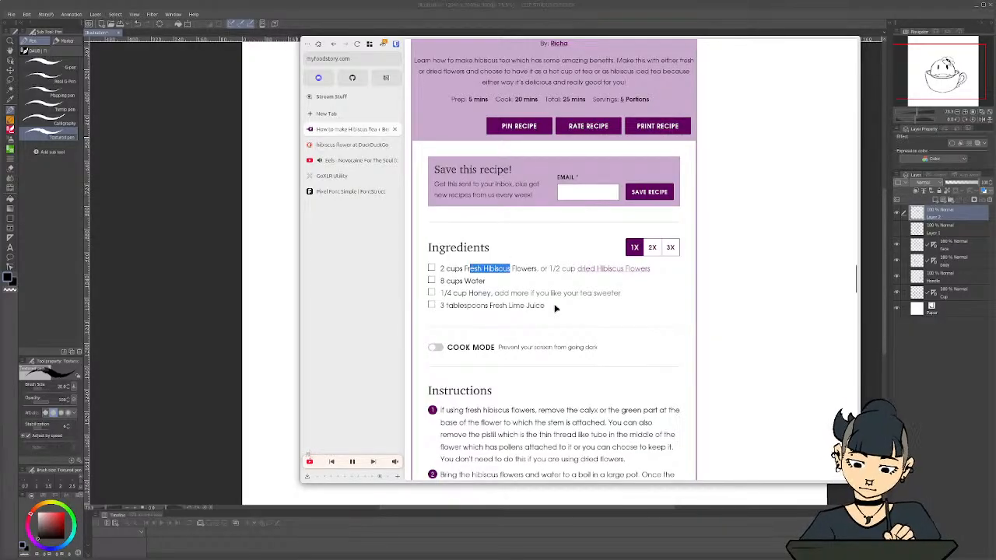
{"action": "left_click_drag", "start_coordinate": [481, 305], "coordinate": [557, 307]}
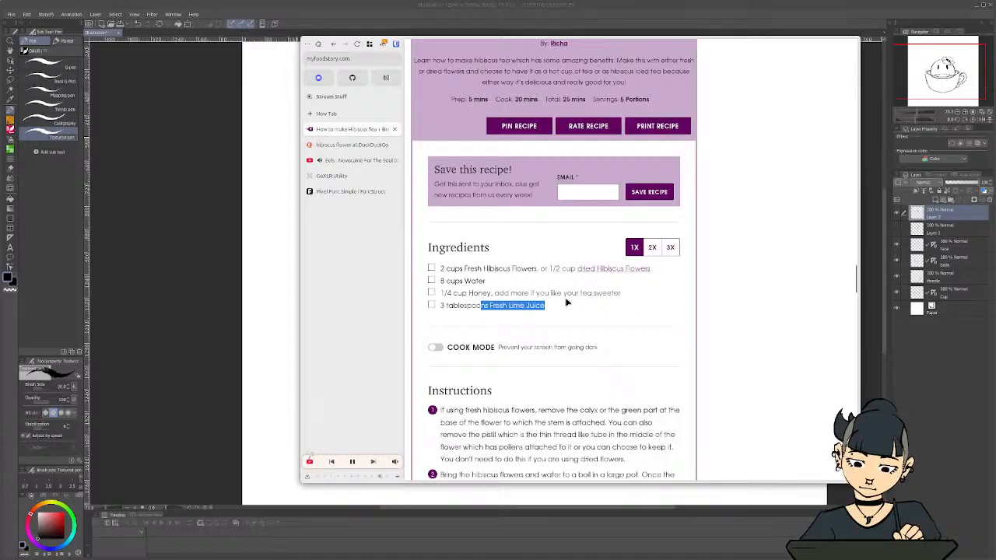
{"action": "mouse_move", "coordinate": [606, 40]}
{"action": "left_mouse_down"}
{"action": "mouse_move", "coordinate": [540, 37]}
{"action": "mouse_move", "coordinate": [995, 117]}
{"action": "left_mouse_up"}
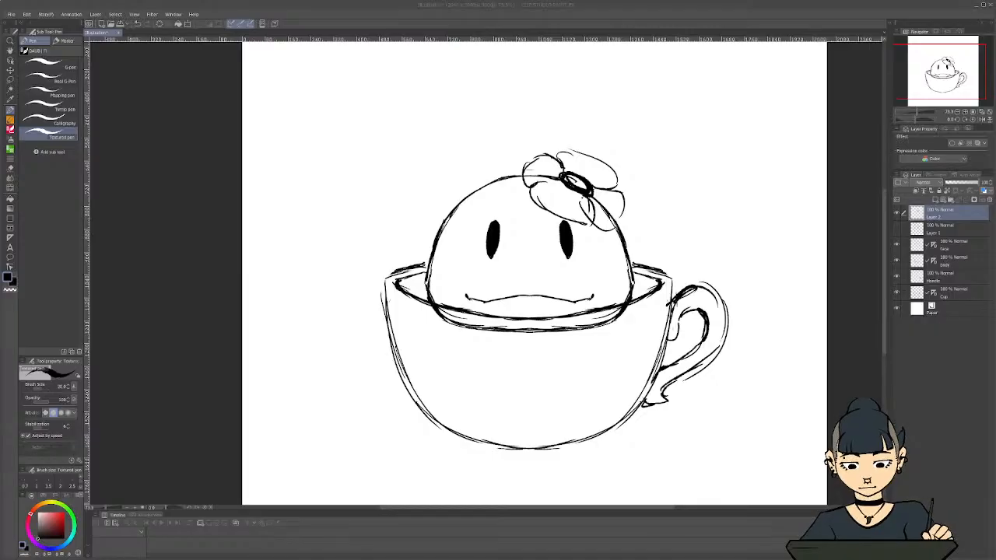
Hide the five-petal flower layer and sketch a curved stem on a new layer above the head's upper right
{"action": "left_click", "coordinate": [897, 212]}
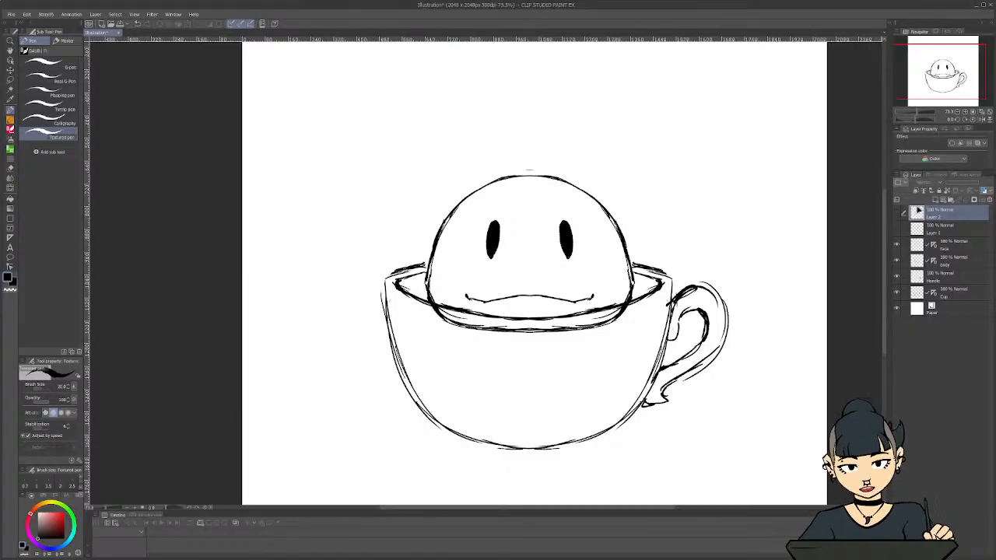
{"action": "left_click", "coordinate": [931, 191]}
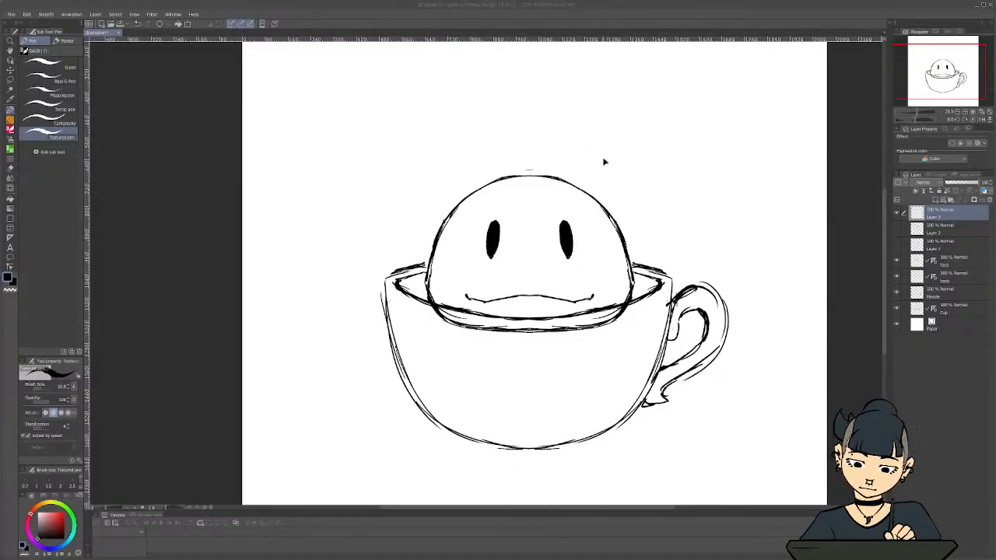
{"action": "mouse_move", "coordinate": [606, 150]}
{"action": "left_mouse_down"}
{"action": "mouse_move", "coordinate": [595, 163]}
{"action": "mouse_move", "coordinate": [622, 131]}
{"action": "mouse_move", "coordinate": [663, 137]}
{"action": "mouse_move", "coordinate": [603, 159]}
{"action": "mouse_move", "coordinate": [595, 179]}
{"action": "left_mouse_up"}
{"action": "left_click_drag", "start_coordinate": [634, 141], "coordinate": [603, 179]}
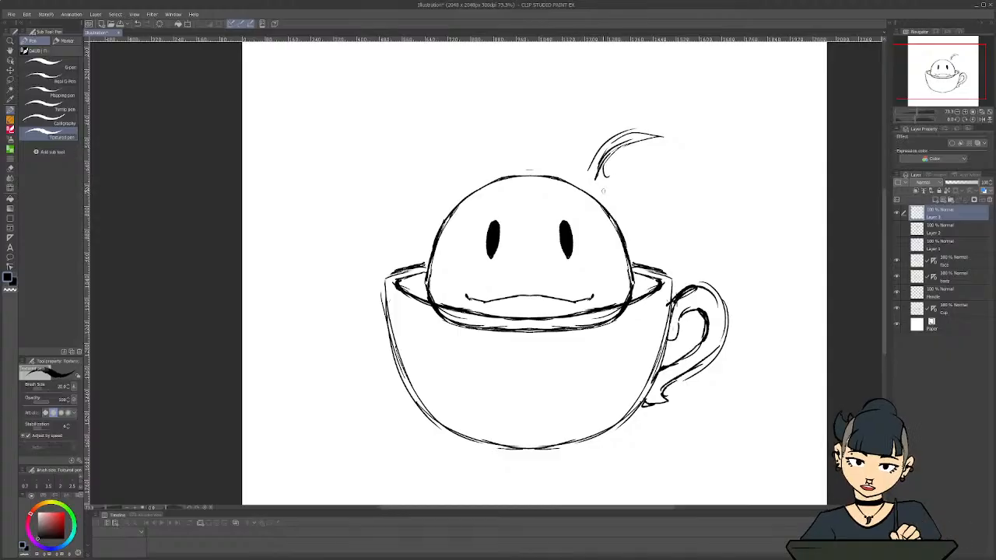
Sketch a wide rounded front petal resting on the head around the base of the stem
{"action": "left_click_drag", "start_coordinate": [613, 194], "coordinate": [615, 212]}
{"action": "left_click_drag", "start_coordinate": [620, 188], "coordinate": [623, 217]}
{"action": "left_click_drag", "start_coordinate": [609, 218], "coordinate": [564, 199]}
{"action": "left_click_drag", "start_coordinate": [548, 170], "coordinate": [575, 169]}
{"action": "mouse_move", "coordinate": [537, 176]}
{"action": "left_mouse_down"}
{"action": "mouse_move", "coordinate": [588, 174]}
{"action": "mouse_move", "coordinate": [580, 170]}
{"action": "mouse_move", "coordinate": [613, 184]}
{"action": "mouse_move", "coordinate": [629, 214]}
{"action": "left_mouse_up"}
{"action": "mouse_move", "coordinate": [609, 181]}
{"action": "left_mouse_down"}
{"action": "mouse_move", "coordinate": [621, 192]}
{"action": "mouse_move", "coordinate": [612, 220]}
{"action": "left_mouse_up"}
{"action": "mouse_move", "coordinate": [612, 220]}
{"action": "left_mouse_down"}
{"action": "mouse_move", "coordinate": [557, 191]}
{"action": "mouse_move", "coordinate": [543, 168]}
{"action": "mouse_move", "coordinate": [576, 209]}
{"action": "left_mouse_up"}
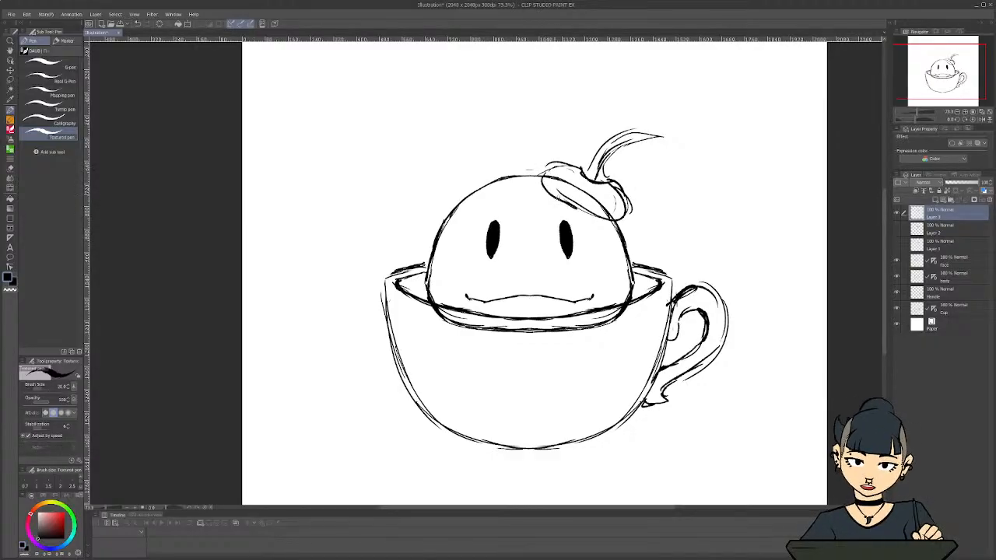
{"action": "left_click_drag", "start_coordinate": [543, 172], "coordinate": [560, 199]}
{"action": "left_click_drag", "start_coordinate": [546, 184], "coordinate": [563, 199]}
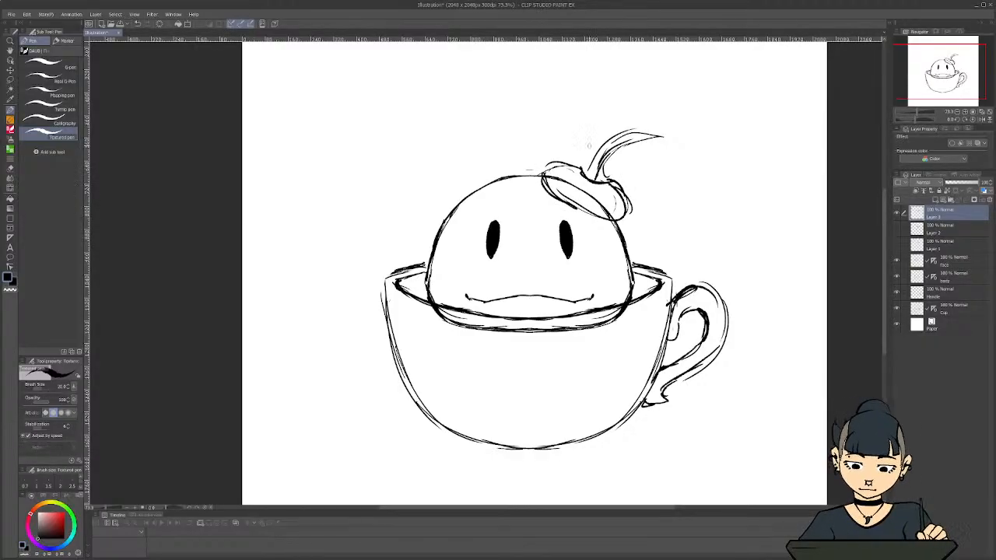
Draw a small oval centre around the stem's base and start the curls of the surrounding petals
{"action": "mouse_move", "coordinate": [579, 166]}
{"action": "left_mouse_down"}
{"action": "mouse_move", "coordinate": [584, 183]}
{"action": "mouse_move", "coordinate": [619, 182]}
{"action": "mouse_move", "coordinate": [591, 162]}
{"action": "mouse_move", "coordinate": [574, 164]}
{"action": "mouse_move", "coordinate": [612, 181]}
{"action": "left_mouse_up"}
{"action": "mouse_move", "coordinate": [596, 189]}
{"action": "left_mouse_down"}
{"action": "mouse_move", "coordinate": [611, 176]}
{"action": "mouse_move", "coordinate": [605, 166]}
{"action": "left_mouse_up"}
{"action": "left_click_drag", "start_coordinate": [608, 170], "coordinate": [614, 183]}
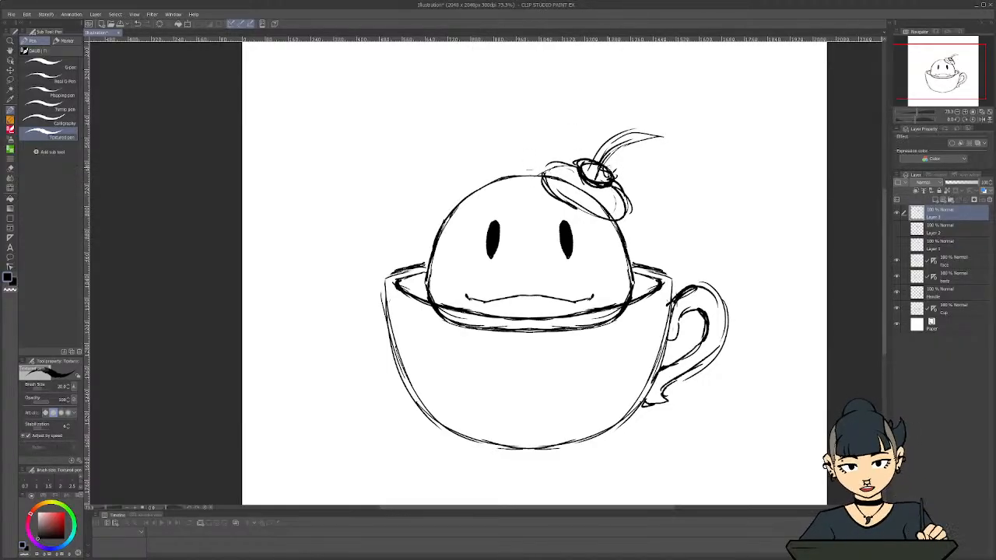
{"action": "left_click_drag", "start_coordinate": [612, 179], "coordinate": [626, 210]}
{"action": "mouse_move", "coordinate": [616, 164]}
{"action": "left_mouse_down"}
{"action": "mouse_move", "coordinate": [609, 178]}
{"action": "mouse_move", "coordinate": [614, 167]}
{"action": "mouse_move", "coordinate": [580, 147]}
{"action": "left_mouse_up"}
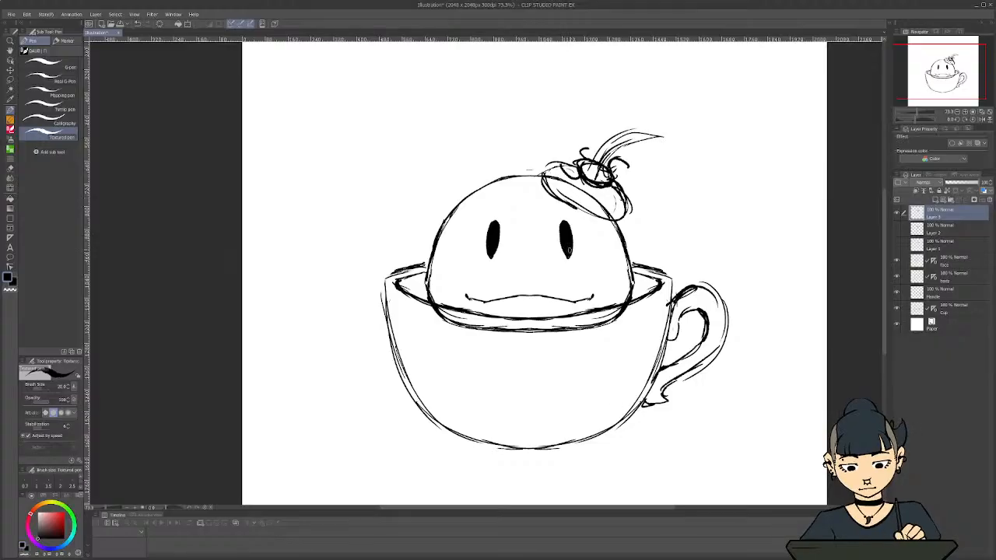
Redraw the side and back petals as rounded shapes around the flower's centre and erase the overlapping centre lines
{"action": "key", "text": "c"}
{"action": "mouse_move", "coordinate": [575, 162]}
{"action": "left_mouse_down"}
{"action": "mouse_move", "coordinate": [542, 174]}
{"action": "mouse_move", "coordinate": [541, 193]}
{"action": "mouse_move", "coordinate": [540, 161]}
{"action": "mouse_move", "coordinate": [551, 148]}
{"action": "mouse_move", "coordinate": [612, 151]}
{"action": "mouse_move", "coordinate": [644, 196]}
{"action": "mouse_move", "coordinate": [630, 219]}
{"action": "left_mouse_up"}
{"action": "key", "text": "c"}
{"action": "left_click_drag", "start_coordinate": [633, 203], "coordinate": [626, 217]}
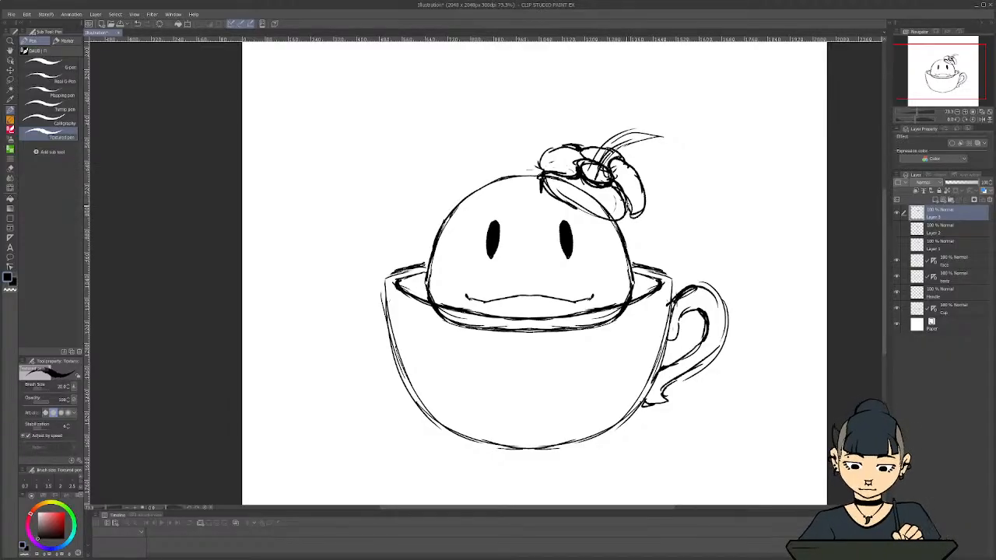
{"action": "left_click_drag", "start_coordinate": [572, 144], "coordinate": [578, 150]}
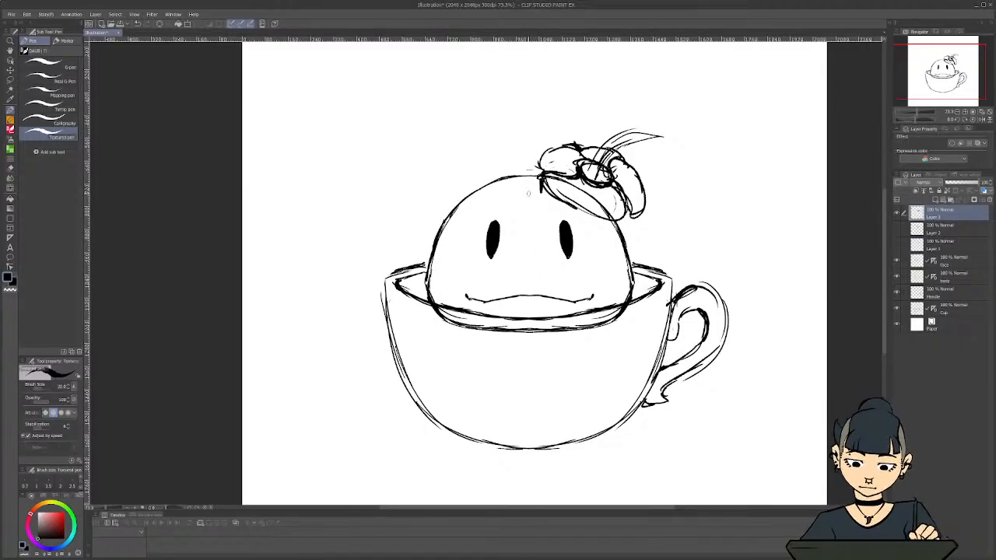
{"action": "mouse_move", "coordinate": [595, 181]}
{"action": "left_mouse_down"}
{"action": "mouse_move", "coordinate": [610, 188]}
{"action": "mouse_move", "coordinate": [575, 167]}
{"action": "mouse_move", "coordinate": [586, 184]}
{"action": "mouse_move", "coordinate": [610, 184]}
{"action": "left_mouse_up"}
{"action": "key", "text": "c"}
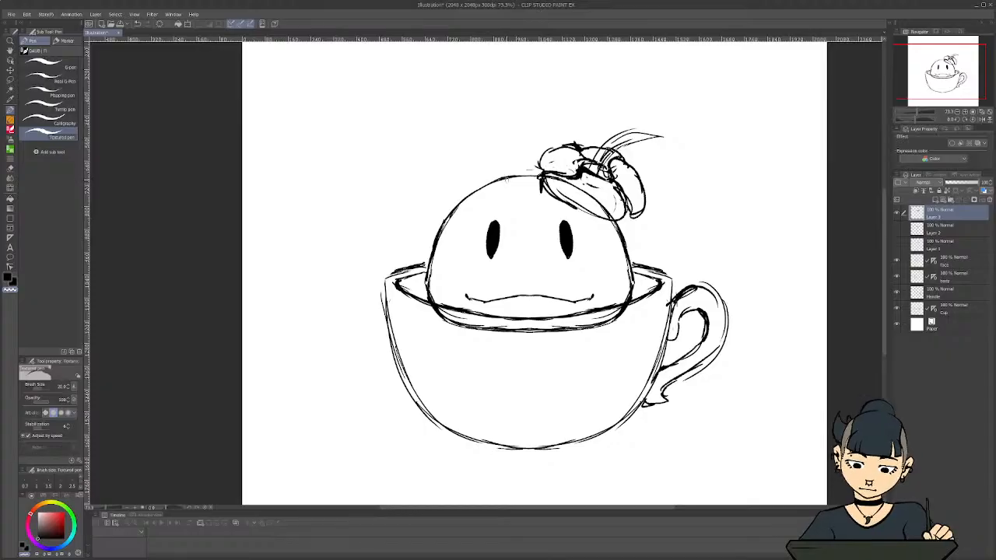
{"action": "key", "text": "c"}
{"action": "mouse_move", "coordinate": [604, 175]}
{"action": "left_mouse_down"}
{"action": "mouse_move", "coordinate": [605, 199]}
{"action": "mouse_move", "coordinate": [593, 213]}
{"action": "left_mouse_up"}
{"action": "mouse_move", "coordinate": [593, 179]}
{"action": "left_mouse_down"}
{"action": "mouse_move", "coordinate": [574, 203]}
{"action": "mouse_move", "coordinate": [615, 213]}
{"action": "left_mouse_up"}
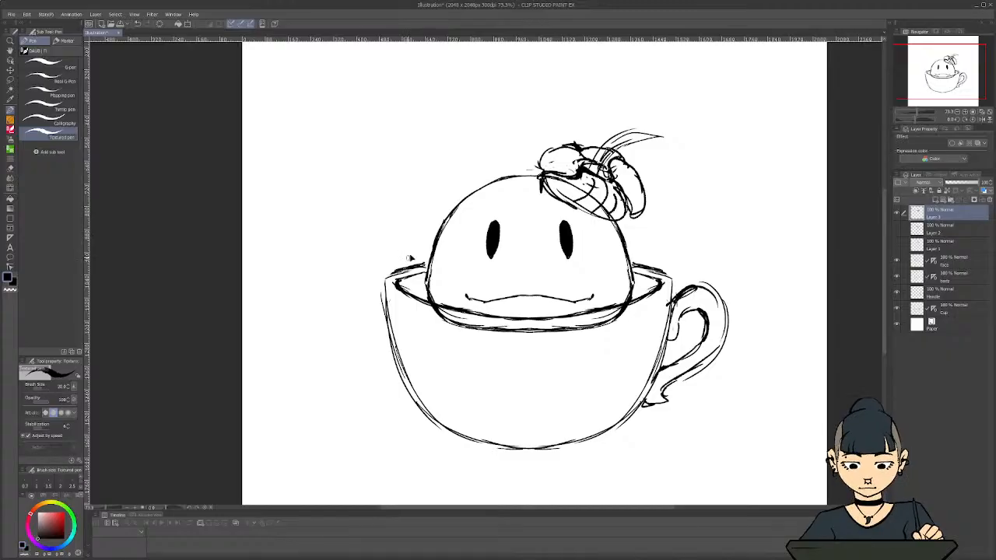
{"action": "key", "text": "ctrl+z"}
{"action": "key", "text": "ctrl+z"}
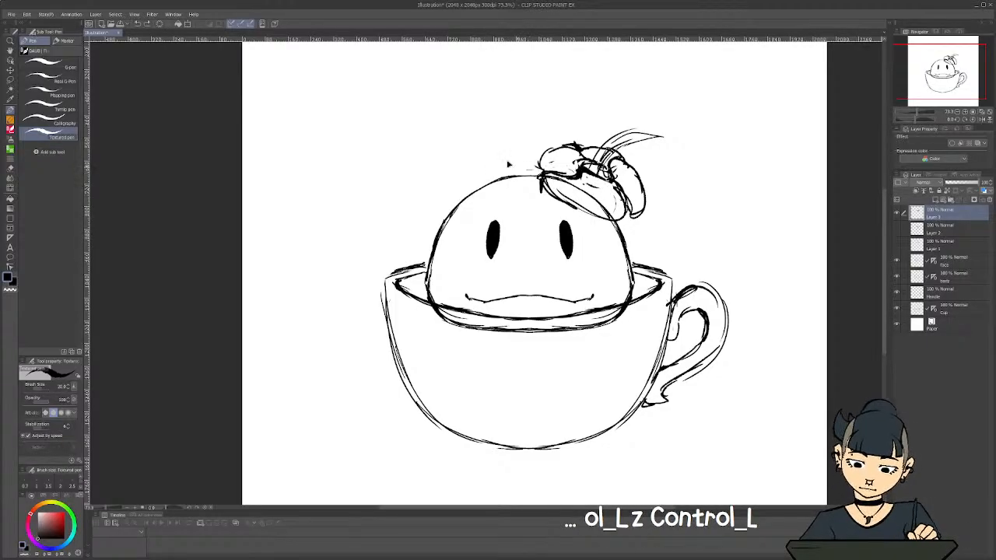
{"action": "key", "text": "ctrl+z"}
{"action": "key", "text": "ctrl+shift+z"}
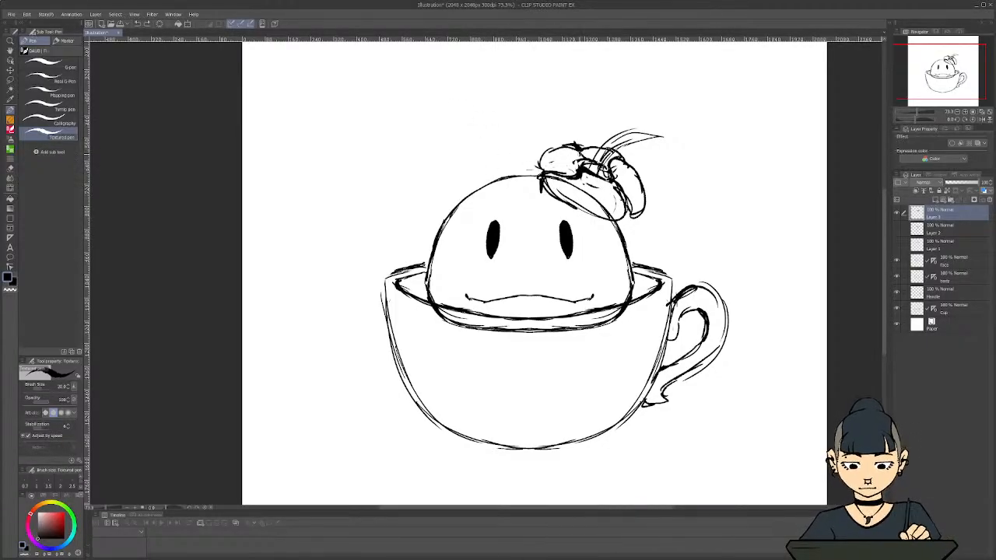
Extend the left petal outward with a wavy outline and touch up the front petal's lower edge
{"action": "mouse_move", "coordinate": [584, 159]}
{"action": "left_mouse_down"}
{"action": "mouse_move", "coordinate": [562, 139]}
{"action": "mouse_move", "coordinate": [523, 168]}
{"action": "mouse_move", "coordinate": [543, 176]}
{"action": "mouse_move", "coordinate": [526, 174]}
{"action": "mouse_move", "coordinate": [545, 144]}
{"action": "mouse_move", "coordinate": [542, 153]}
{"action": "mouse_move", "coordinate": [567, 148]}
{"action": "mouse_move", "coordinate": [579, 158]}
{"action": "left_mouse_up"}
{"action": "key", "text": "c"}
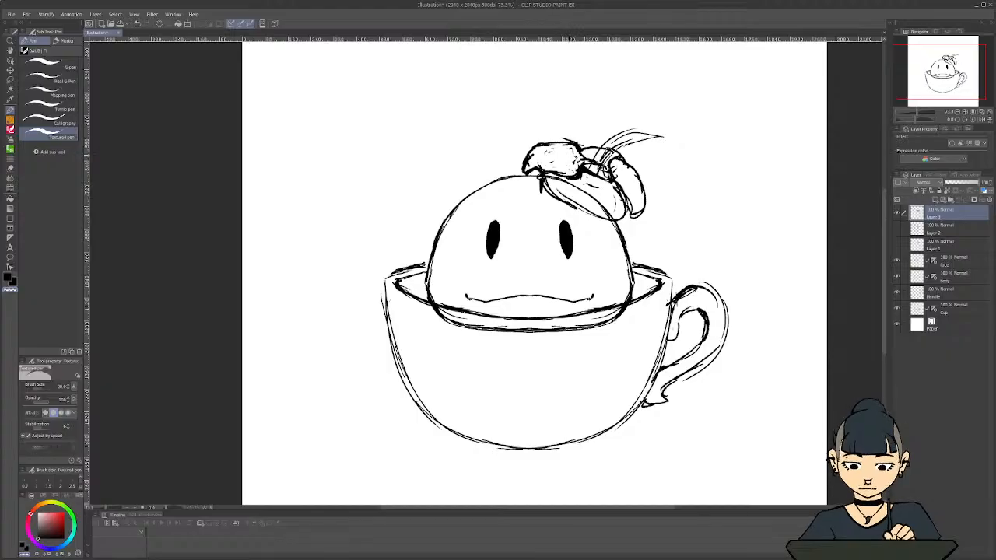
{"action": "left_click_drag", "start_coordinate": [518, 294], "coordinate": [511, 228]}
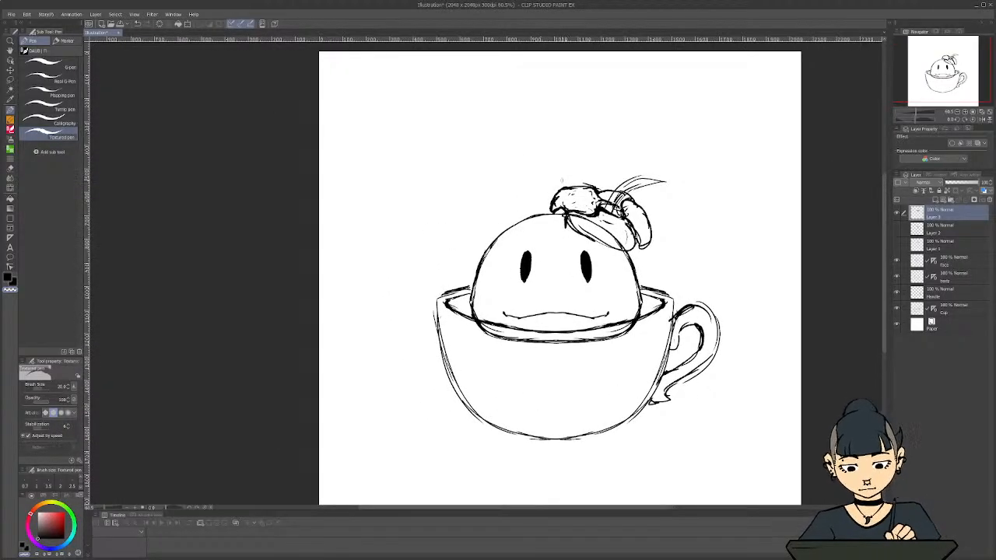
{"action": "scroll", "coordinate": [534, 161], "scroll_direction": "down", "scroll_amount": 2}
{"action": "scroll", "coordinate": [564, 282], "scroll_direction": "down", "scroll_amount": 1}
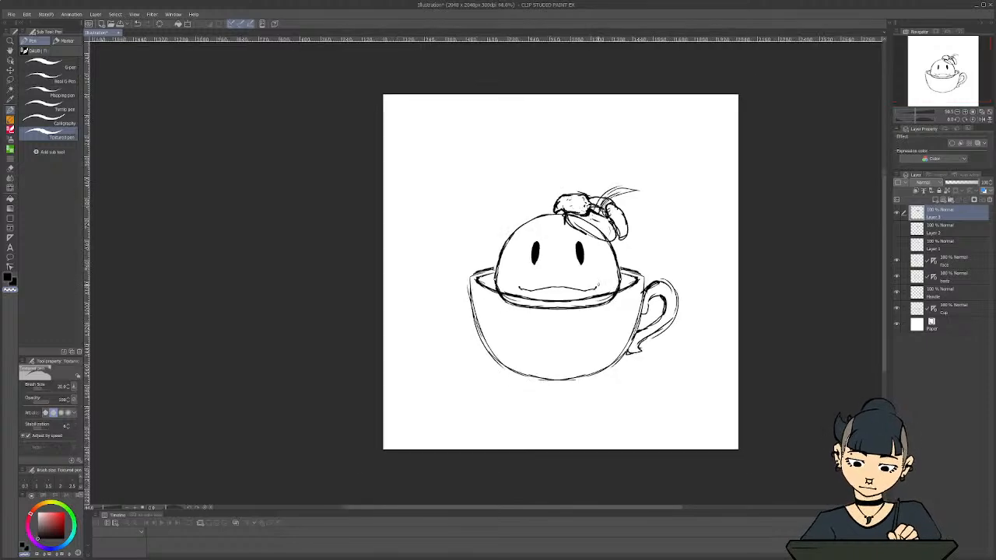
{"action": "scroll", "coordinate": [562, 281], "scroll_direction": "up", "scroll_amount": 1}
{"action": "key", "text": "c"}
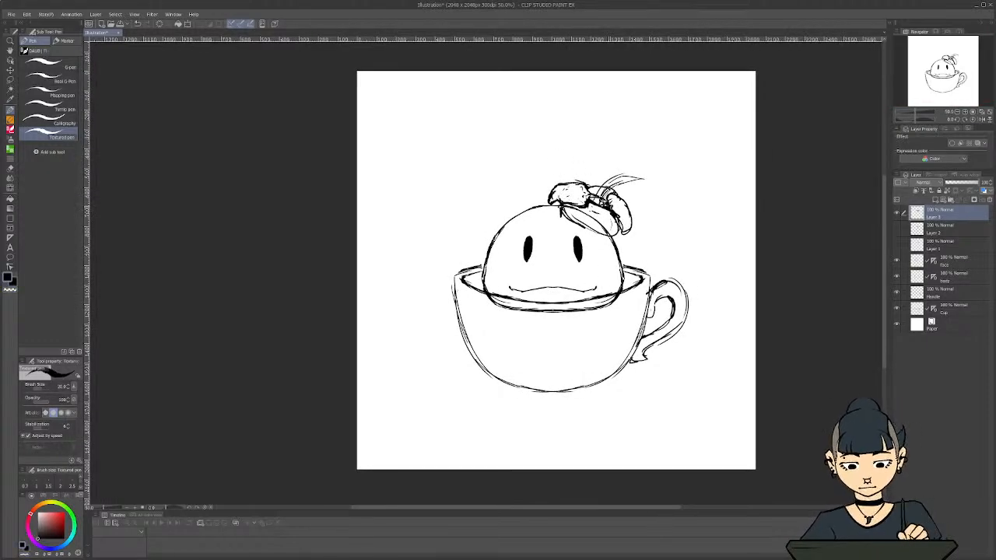
{"action": "left_click_drag", "start_coordinate": [620, 221], "coordinate": [596, 237]}
{"action": "left_click_drag", "start_coordinate": [562, 213], "coordinate": [570, 221]}
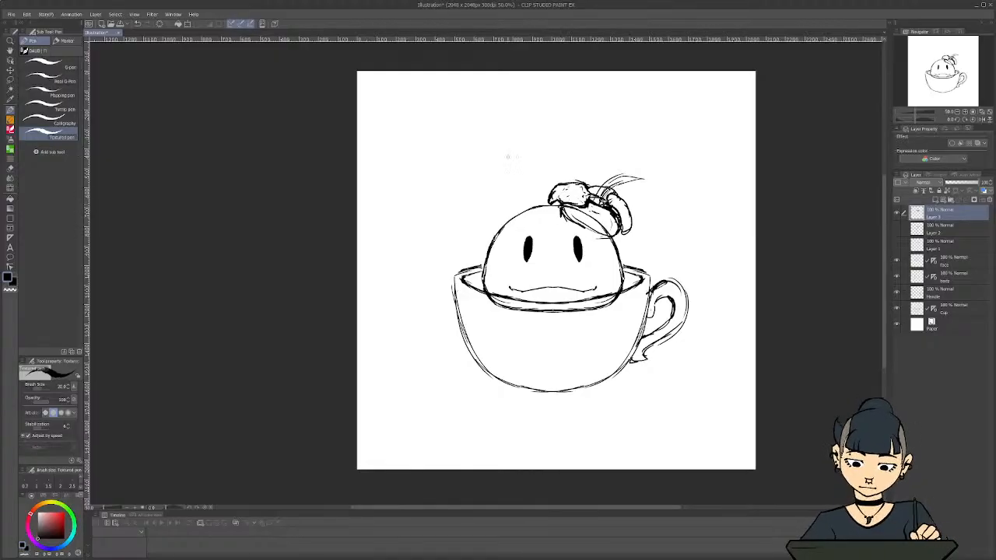
Trim the left petal into a smaller, rounder shape
{"action": "key", "text": "c"}
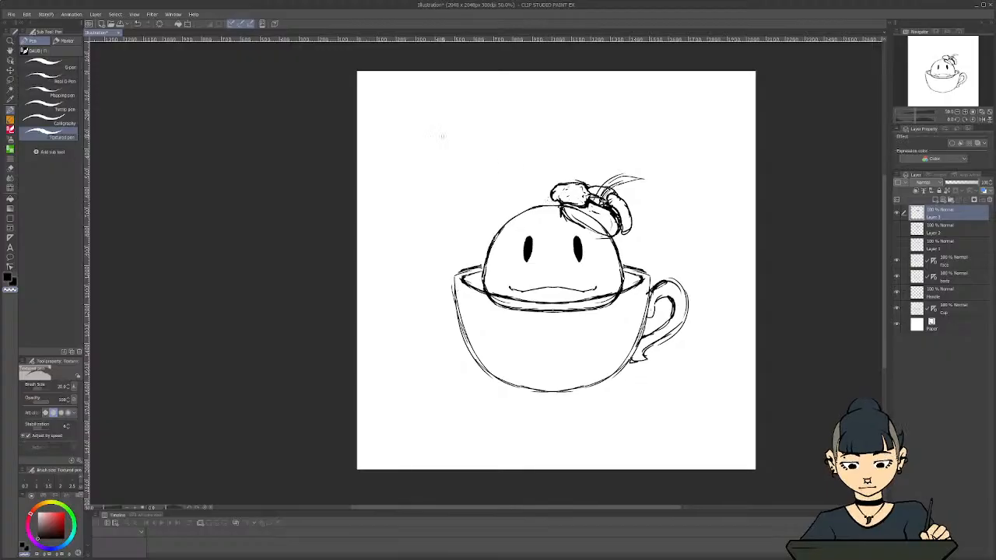
{"action": "key", "text": "c"}
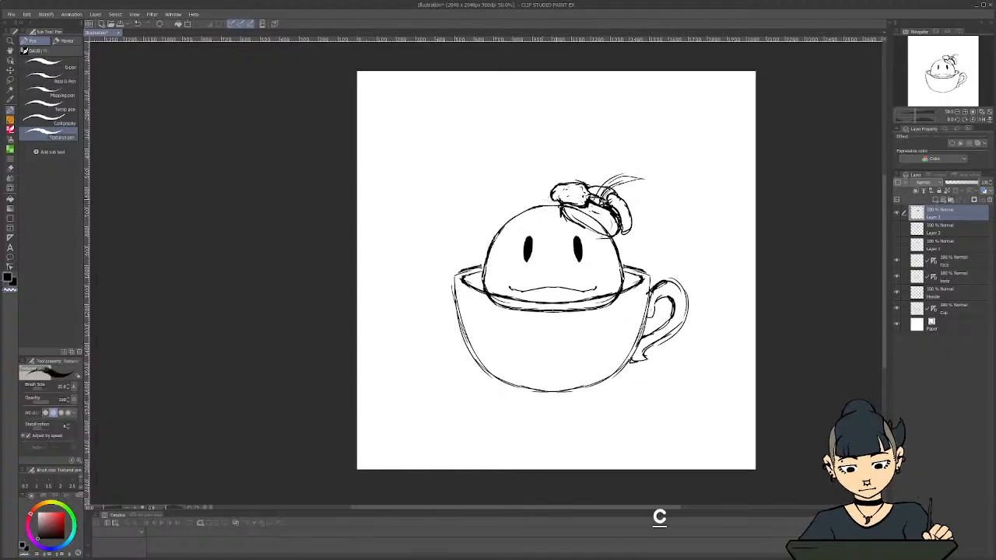
{"action": "left_click_drag", "start_coordinate": [561, 186], "coordinate": [551, 193]}
{"action": "key", "text": "c"}
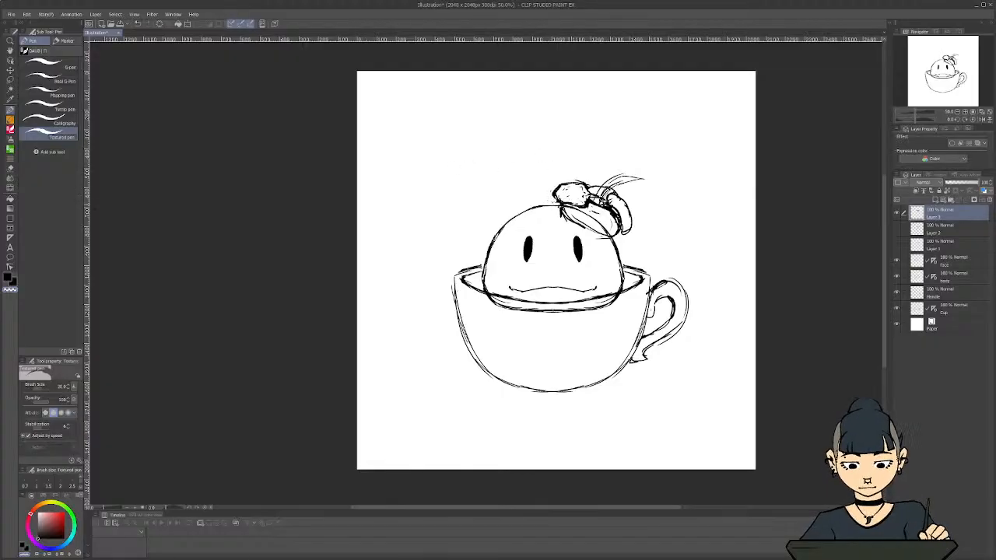
{"action": "key", "text": "c"}
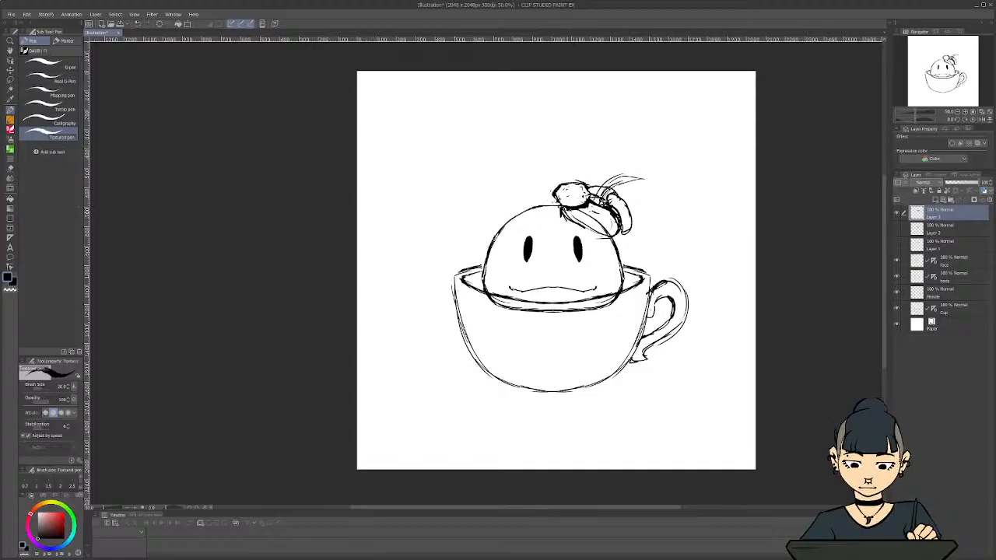
Redraw the front petal smaller with a thicker outline and erase its old lower lines
{"action": "mouse_move", "coordinate": [572, 208]}
{"action": "left_mouse_down"}
{"action": "mouse_move", "coordinate": [557, 221]}
{"action": "mouse_move", "coordinate": [613, 235]}
{"action": "mouse_move", "coordinate": [612, 220]}
{"action": "mouse_move", "coordinate": [613, 230]}
{"action": "left_mouse_up"}
{"action": "key", "text": "c"}
{"action": "key", "text": "c"}
{"action": "left_click_drag", "start_coordinate": [614, 218], "coordinate": [600, 233]}
{"action": "mouse_move", "coordinate": [598, 228]}
{"action": "left_mouse_down"}
{"action": "mouse_move", "coordinate": [611, 234]}
{"action": "mouse_move", "coordinate": [574, 218]}
{"action": "left_mouse_up"}
{"action": "left_click_drag", "start_coordinate": [584, 221], "coordinate": [574, 224]}
{"action": "key", "text": "c"}
{"action": "left_click_drag", "start_coordinate": [587, 225], "coordinate": [608, 242]}
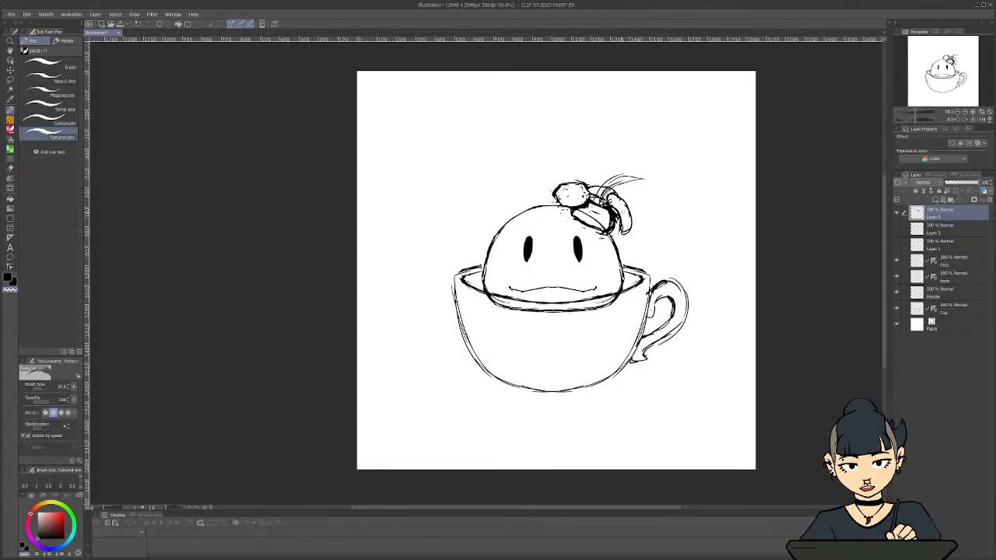
Reshape the right petal into a shorter, rounder form and clean up its edge near the flower's centre
{"action": "mouse_move", "coordinate": [612, 205]}
{"action": "left_mouse_down"}
{"action": "mouse_move", "coordinate": [623, 217]}
{"action": "mouse_move", "coordinate": [616, 231]}
{"action": "left_mouse_up"}
{"action": "left_click_drag", "start_coordinate": [611, 209], "coordinate": [622, 234]}
{"action": "mouse_move", "coordinate": [632, 225]}
{"action": "left_mouse_down"}
{"action": "mouse_move", "coordinate": [621, 239]}
{"action": "mouse_move", "coordinate": [630, 217]}
{"action": "mouse_move", "coordinate": [618, 233]}
{"action": "left_mouse_up"}
{"action": "key", "text": "c"}
{"action": "left_click_drag", "start_coordinate": [616, 228], "coordinate": [628, 214]}
{"action": "mouse_move", "coordinate": [628, 220]}
{"action": "left_mouse_down"}
{"action": "mouse_move", "coordinate": [623, 198]}
{"action": "mouse_move", "coordinate": [608, 198]}
{"action": "mouse_move", "coordinate": [625, 219]}
{"action": "left_mouse_up"}
{"action": "key", "text": "c"}
{"action": "mouse_move", "coordinate": [626, 208]}
{"action": "left_mouse_down"}
{"action": "mouse_move", "coordinate": [625, 221]}
{"action": "mouse_move", "coordinate": [632, 216]}
{"action": "left_mouse_up"}
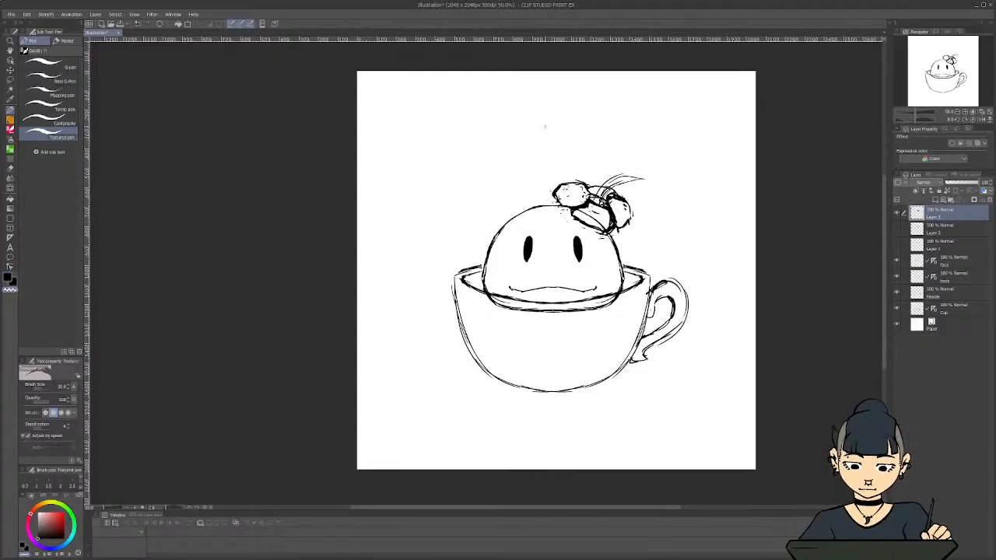
{"action": "left_click_drag", "start_coordinate": [624, 202], "coordinate": [612, 195]}
{"action": "left_click_drag", "start_coordinate": [615, 198], "coordinate": [607, 194]}
{"action": "mouse_move", "coordinate": [614, 199]}
{"action": "left_mouse_down"}
{"action": "mouse_move", "coordinate": [606, 195]}
{"action": "mouse_move", "coordinate": [622, 204]}
{"action": "left_mouse_up"}
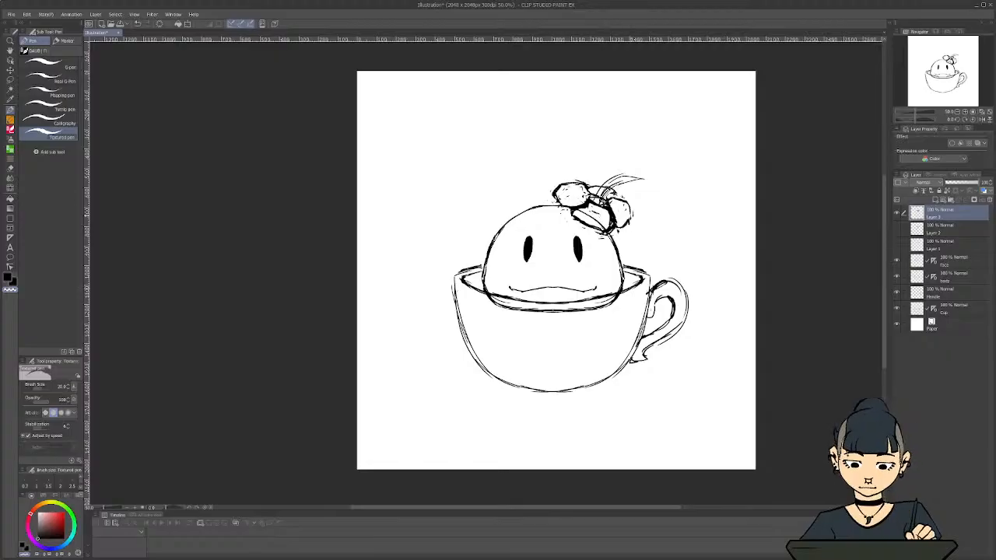
Lasso the flower's right petal and transform it so it is tilted and narrower, then clear the selection
{"action": "left_click", "coordinate": [10, 79]}
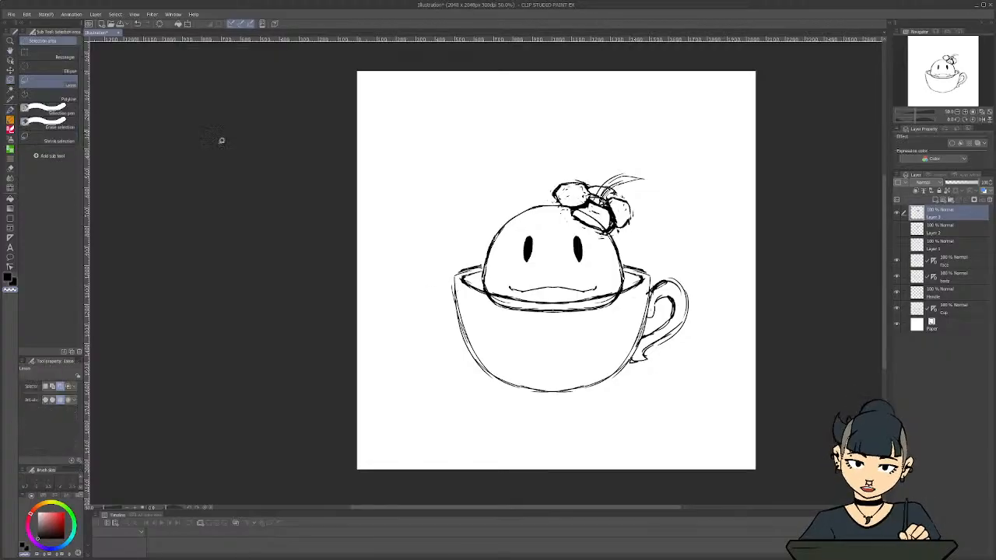
{"action": "mouse_move", "coordinate": [608, 201]}
{"action": "left_mouse_down"}
{"action": "mouse_move", "coordinate": [633, 204]}
{"action": "mouse_move", "coordinate": [617, 231]}
{"action": "mouse_move", "coordinate": [611, 219]}
{"action": "left_mouse_up"}
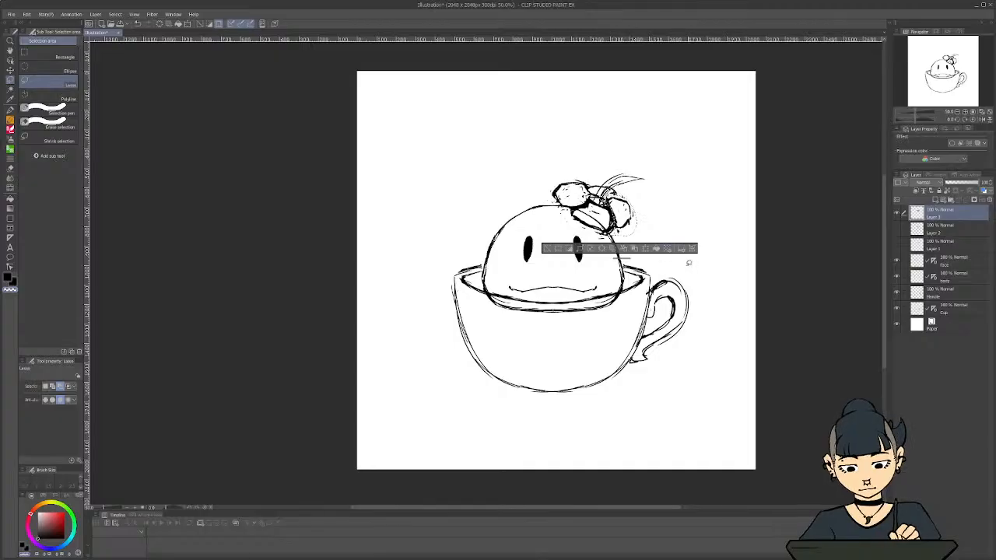
{"action": "left_click", "coordinate": [691, 250]}
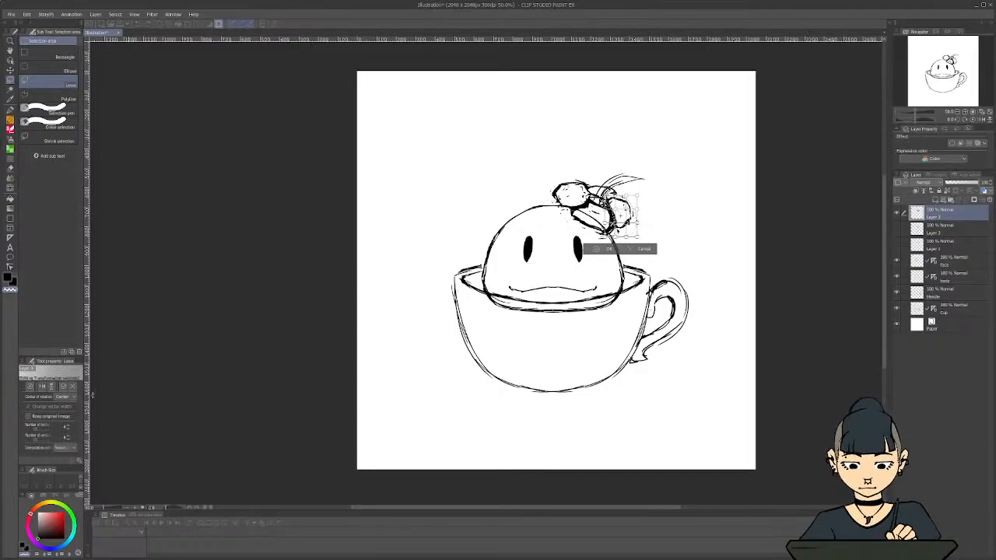
{"action": "left_click", "coordinate": [68, 439]}
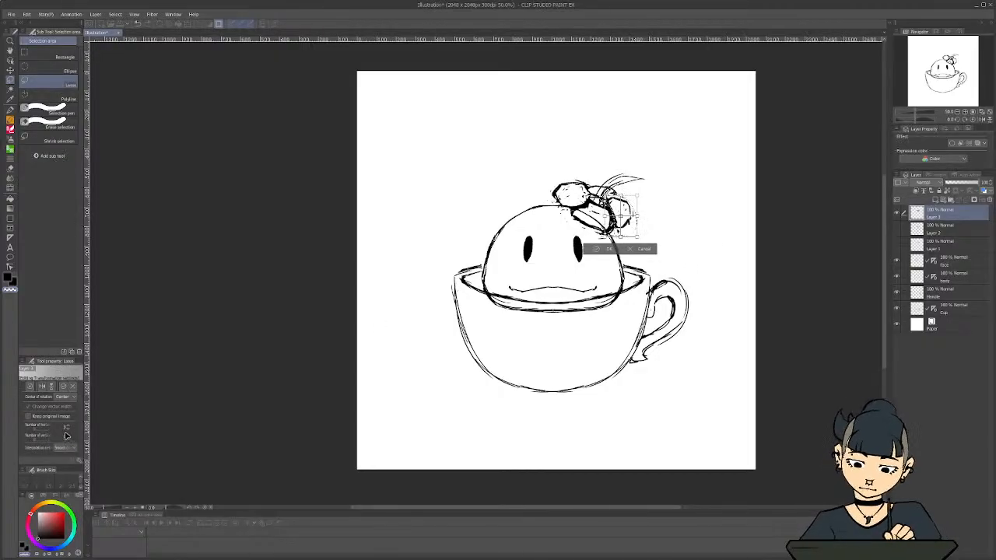
{"action": "mouse_move", "coordinate": [620, 216]}
{"action": "left_mouse_down"}
{"action": "mouse_move", "coordinate": [620, 202]}
{"action": "mouse_move", "coordinate": [630, 203]}
{"action": "left_mouse_up"}
{"action": "mouse_move", "coordinate": [637, 236]}
{"action": "left_mouse_down"}
{"action": "mouse_move", "coordinate": [645, 239]}
{"action": "mouse_move", "coordinate": [599, 236]}
{"action": "left_mouse_up"}
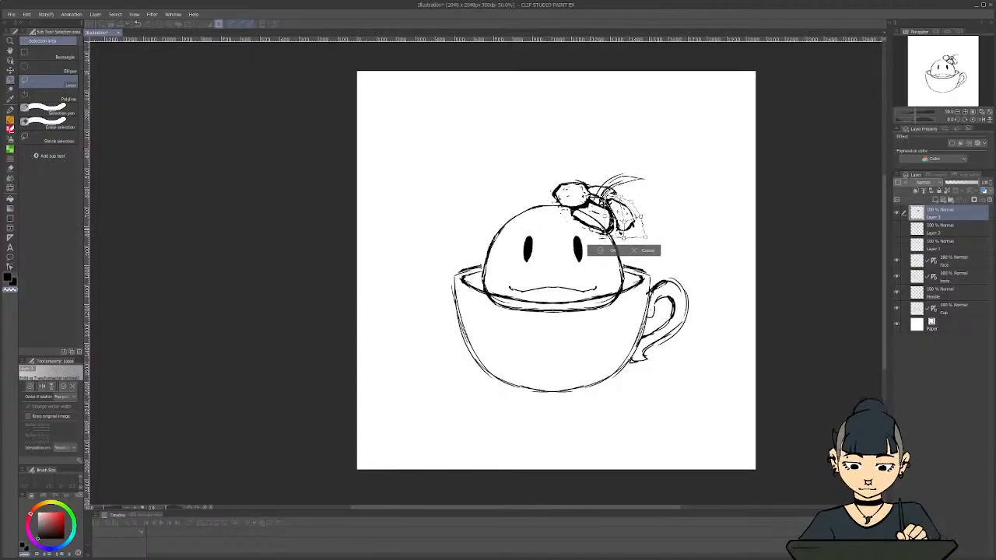
{"action": "left_click_drag", "start_coordinate": [618, 196], "coordinate": [634, 200]}
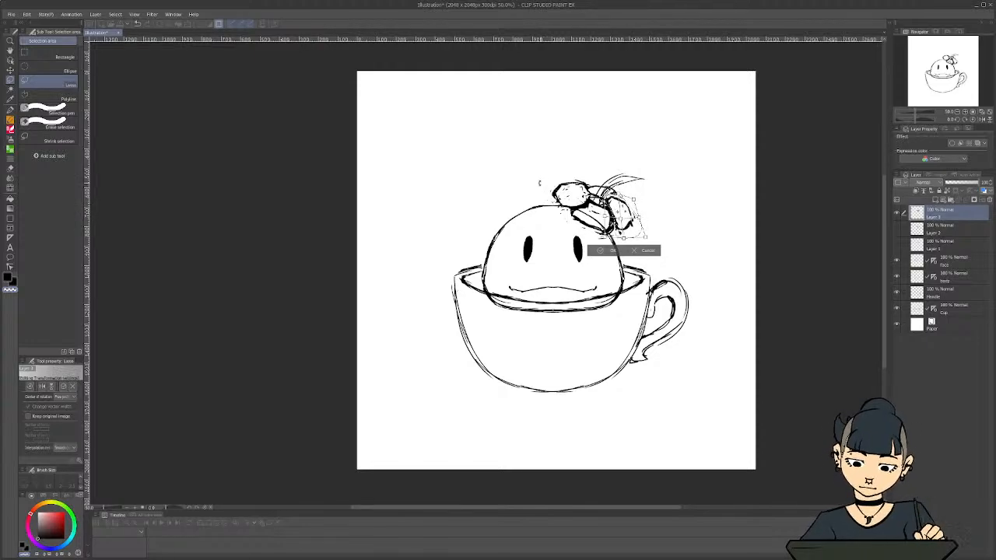
{"action": "left_click", "coordinate": [600, 251]}
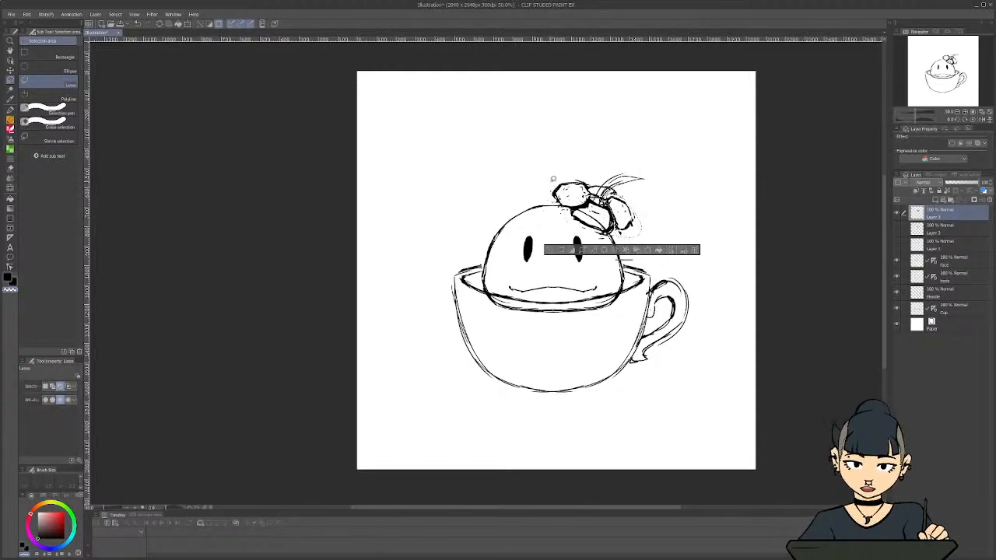
{"action": "key", "text": "ctrl+d"}
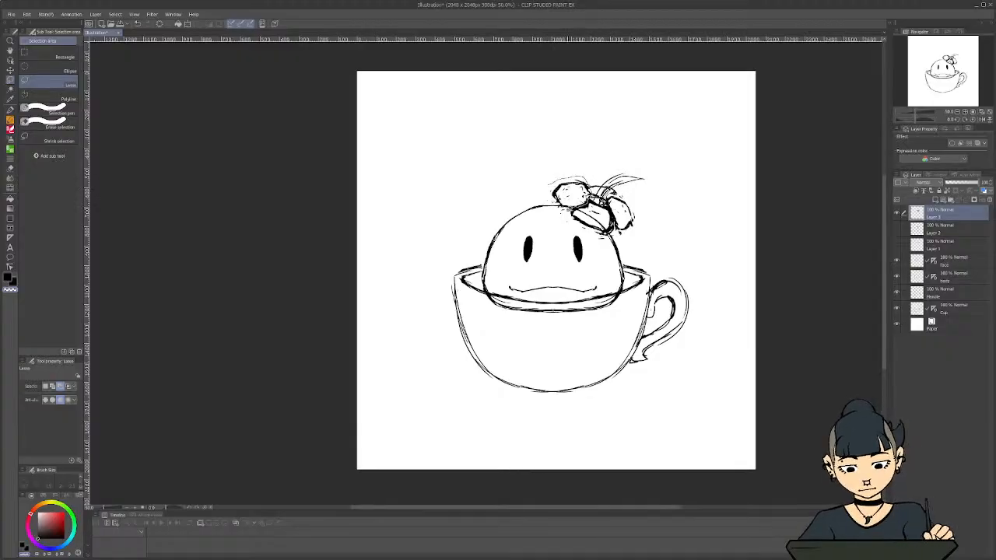
Lasso the flower's left petal, transform it into a flatter, slightly tilted shape and clear the selection
{"action": "left_click_drag", "start_coordinate": [549, 185], "coordinate": [585, 205]}
{"action": "key", "text": "ctrl+t"}
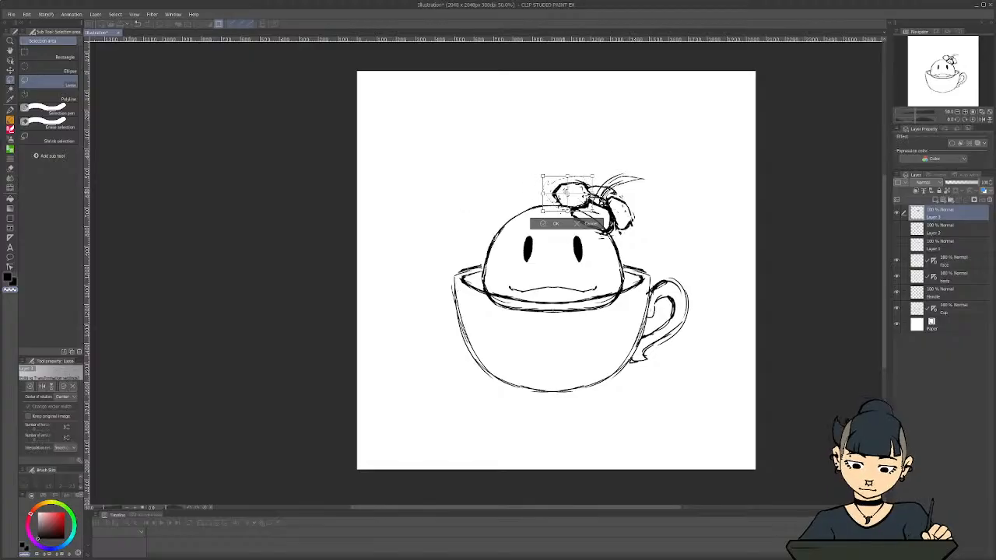
{"action": "left_click_drag", "start_coordinate": [566, 192], "coordinate": [572, 192]}
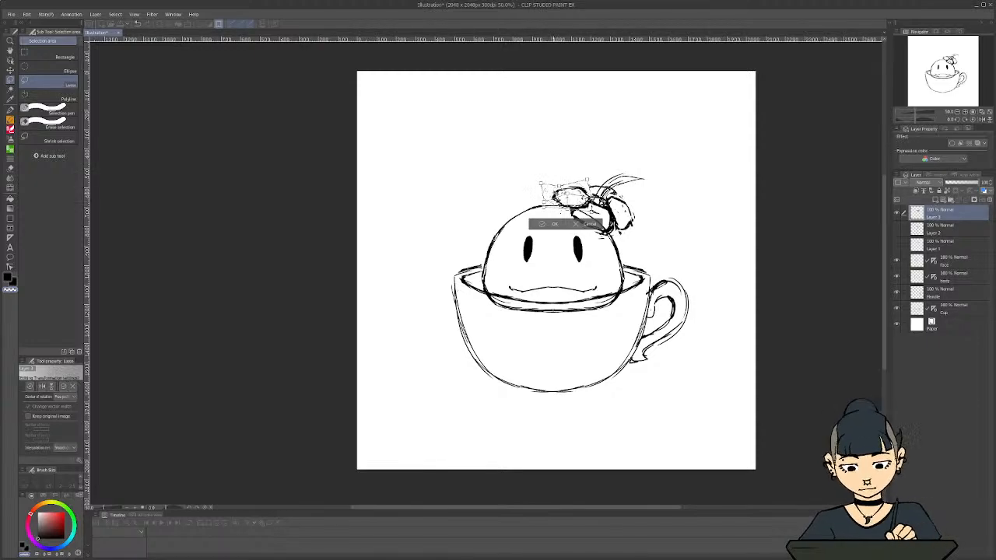
{"action": "left_click", "coordinate": [554, 224]}
{"action": "left_click", "coordinate": [540, 223]}
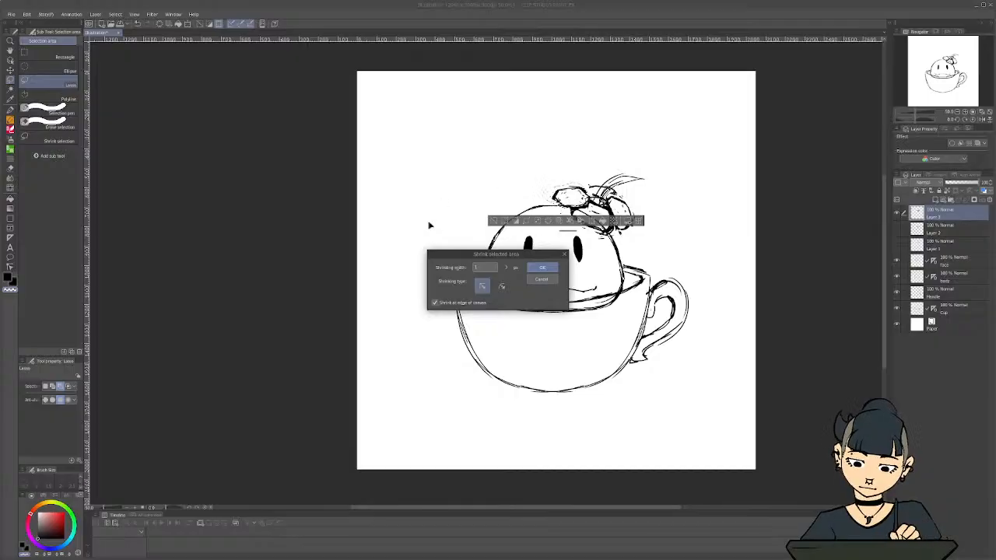
{"action": "left_click", "coordinate": [543, 281]}
{"action": "key", "text": "ctrl+d"}
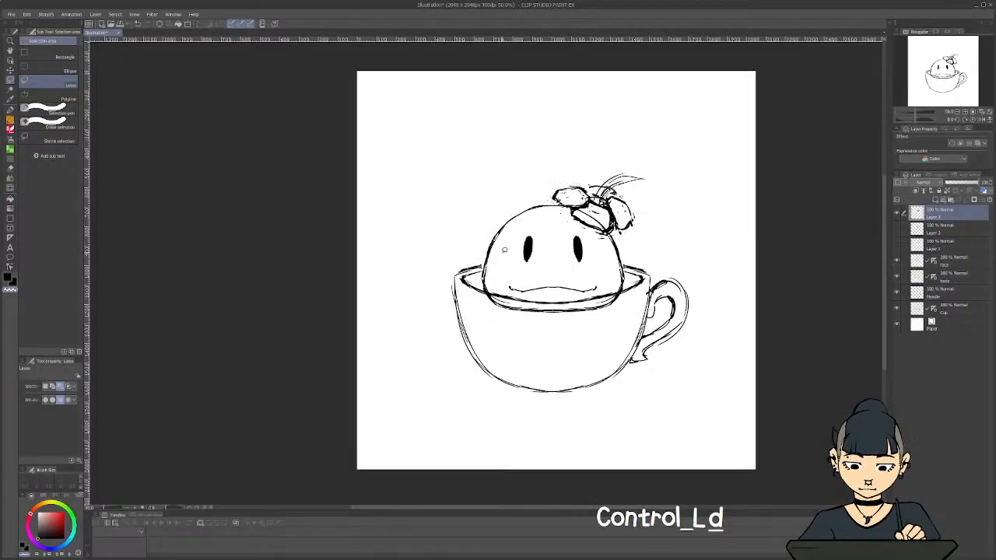
Sketch the upper edge of the back petal between the left petal and the flower's centre with the Textured pen
{"action": "key", "text": "c"}
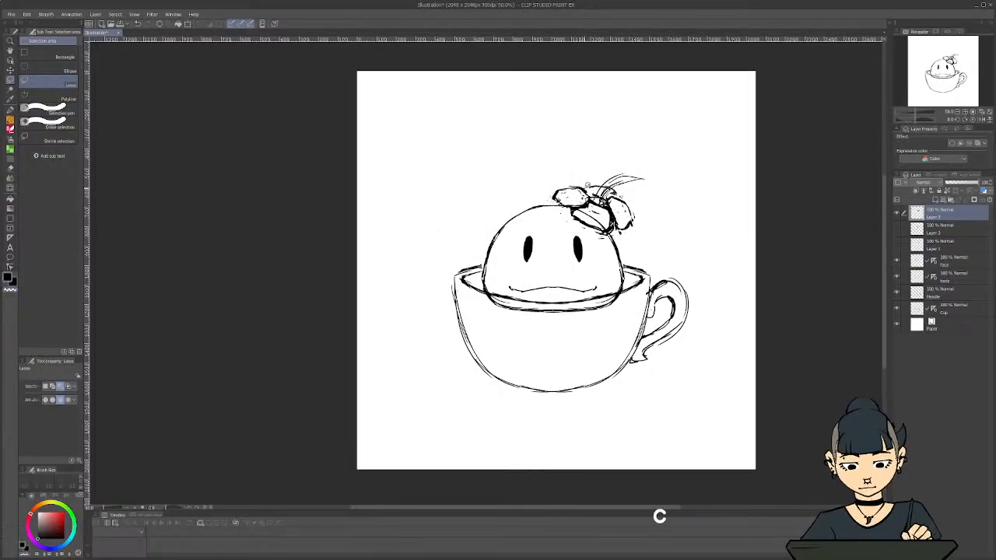
{"action": "key", "text": "p"}
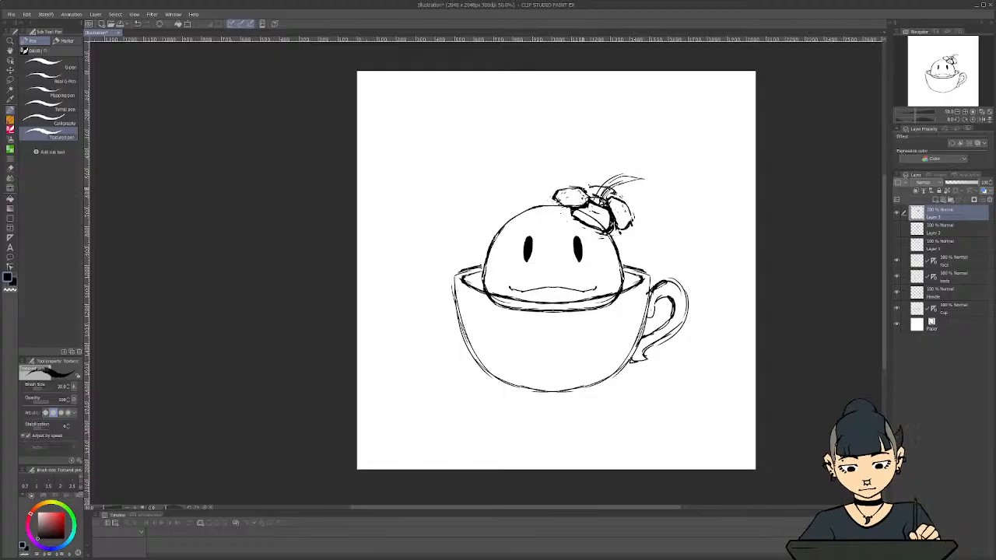
{"action": "mouse_move", "coordinate": [583, 191]}
{"action": "left_mouse_down"}
{"action": "mouse_move", "coordinate": [593, 185]}
{"action": "mouse_move", "coordinate": [617, 201]}
{"action": "mouse_move", "coordinate": [601, 187]}
{"action": "left_mouse_up"}
{"action": "left_click_drag", "start_coordinate": [597, 190], "coordinate": [607, 187]}
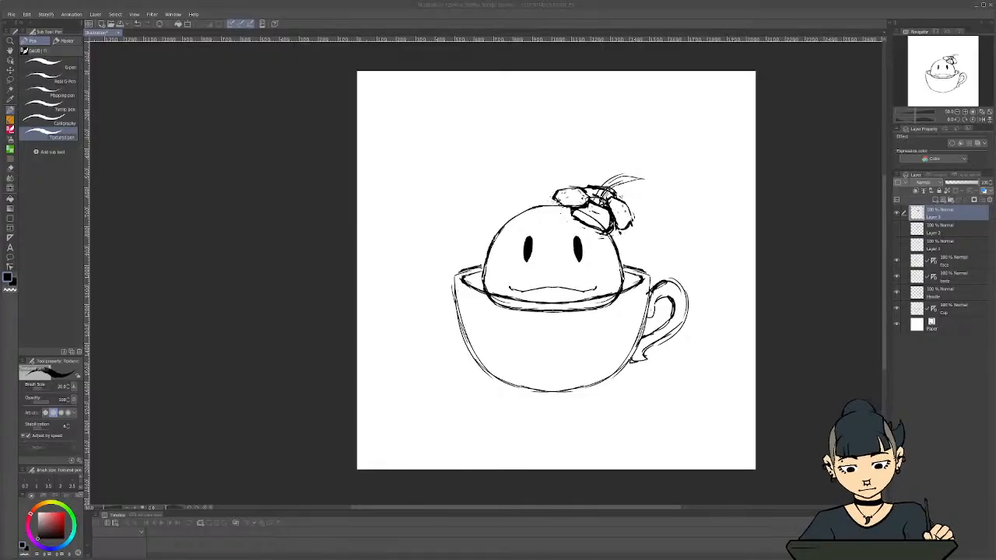
{"action": "type", "text": "sidw"}
{"action": "key", "text": "BackSpace"}
{"action": "type", "text": "e"}
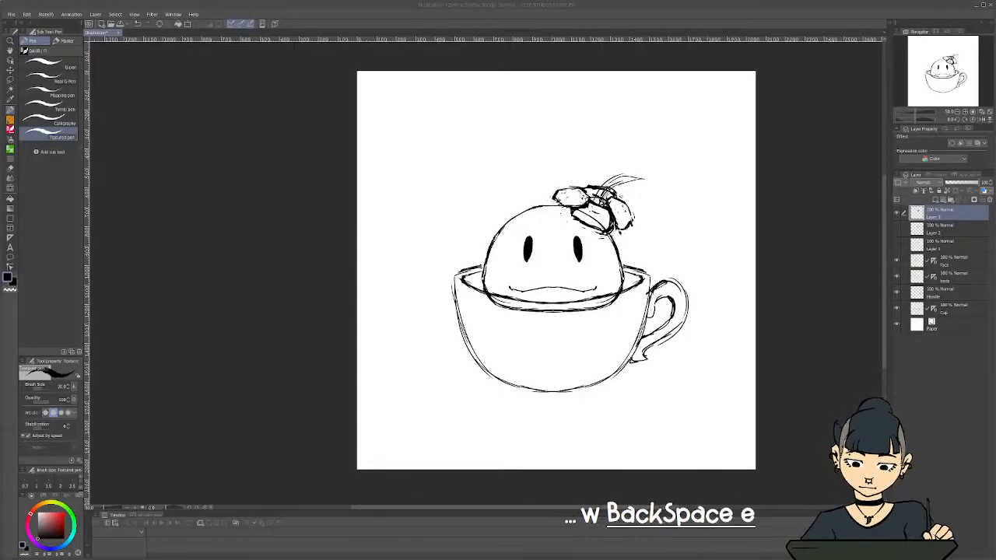
{"action": "type", "text": "ways"}
{"action": "key", "text": "Return"}
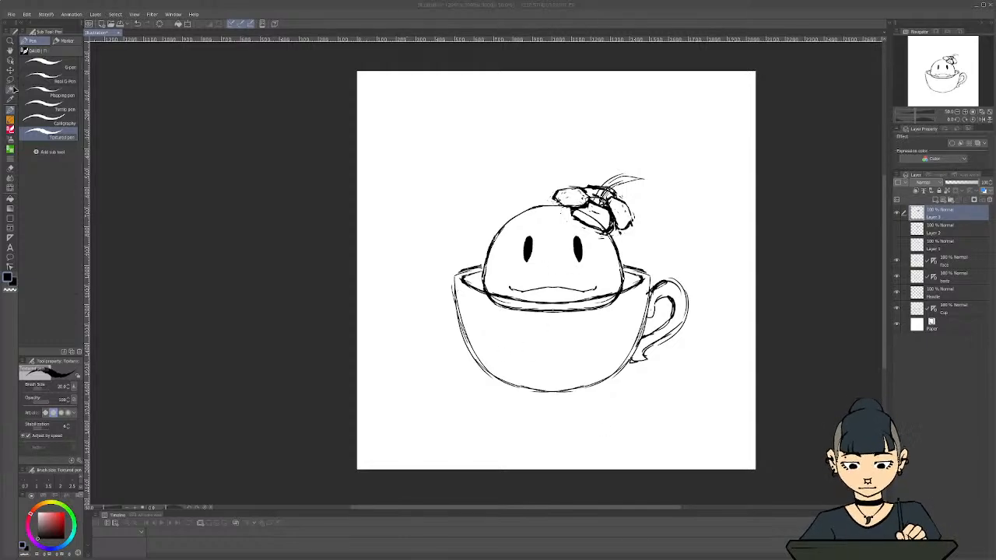
Lasso the petals and centre of the flower, rotate them slightly clockwise, lower them onto the head and deselect
{"action": "left_click", "coordinate": [10, 80]}
{"action": "mouse_move", "coordinate": [609, 183]}
{"action": "left_mouse_down"}
{"action": "mouse_move", "coordinate": [647, 220]}
{"action": "mouse_move", "coordinate": [560, 220]}
{"action": "mouse_move", "coordinate": [548, 194]}
{"action": "mouse_move", "coordinate": [576, 213]}
{"action": "mouse_move", "coordinate": [612, 213]}
{"action": "mouse_move", "coordinate": [609, 235]}
{"action": "mouse_move", "coordinate": [571, 230]}
{"action": "left_mouse_up"}
{"action": "left_click", "coordinate": [665, 257]}
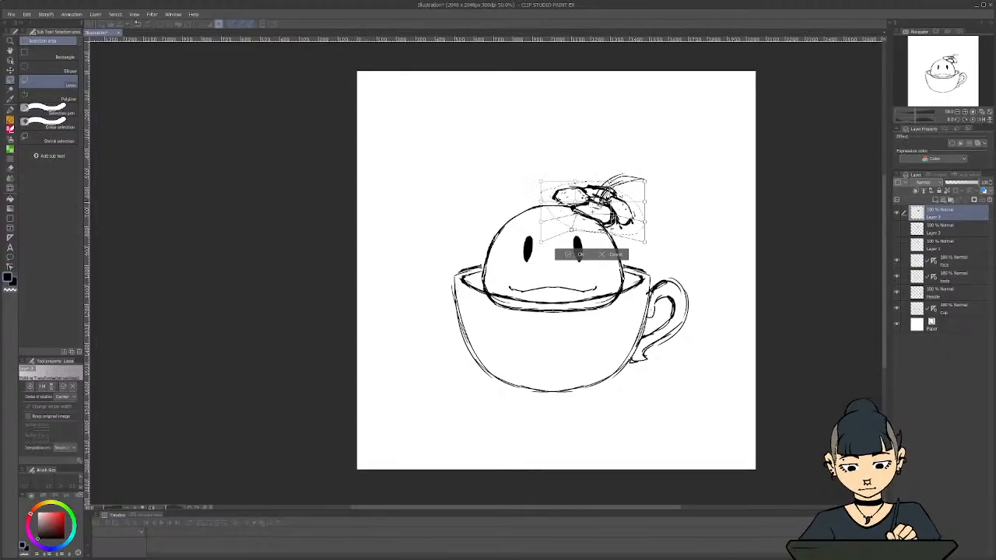
{"action": "left_click_drag", "start_coordinate": [647, 176], "coordinate": [654, 186]}
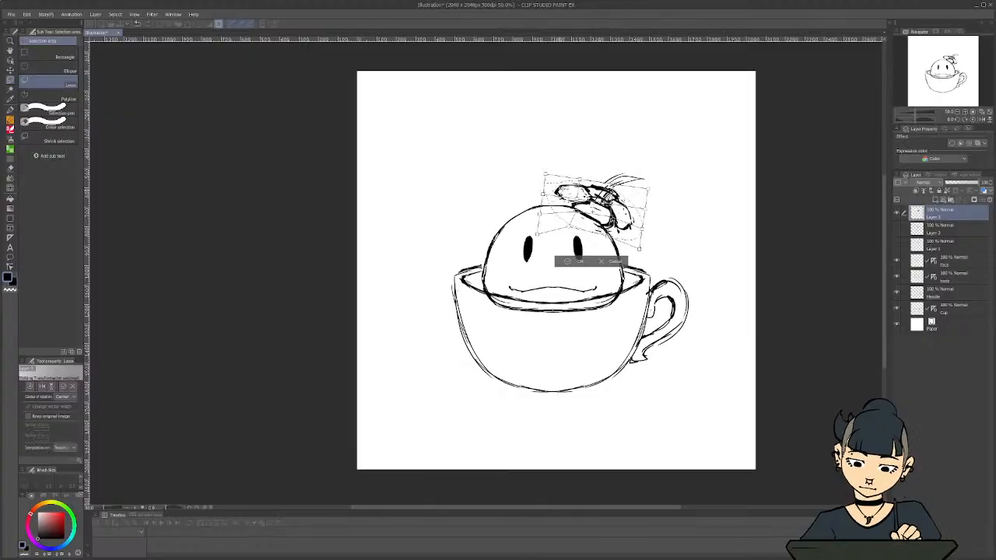
{"action": "left_click_drag", "start_coordinate": [560, 210], "coordinate": [554, 219]}
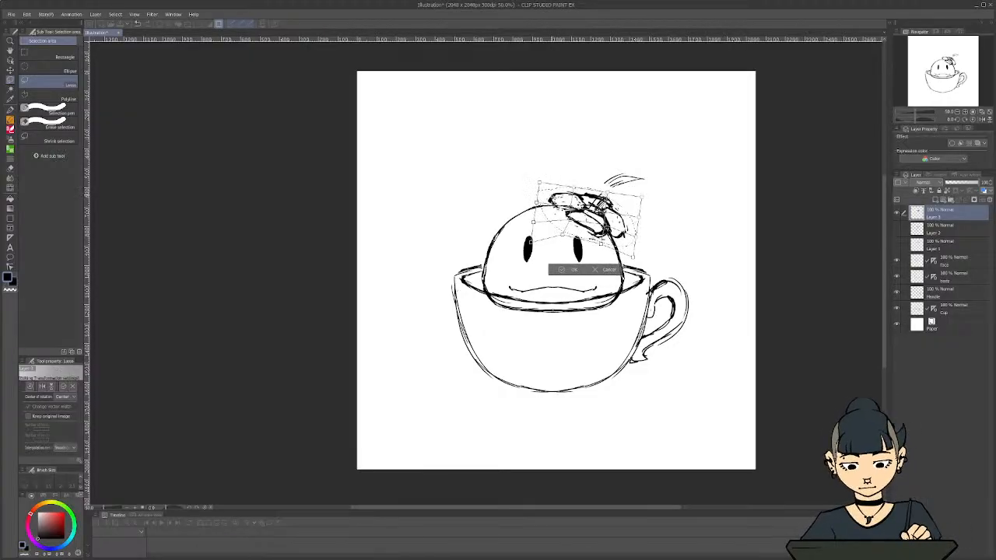
{"action": "left_click", "coordinate": [568, 270]}
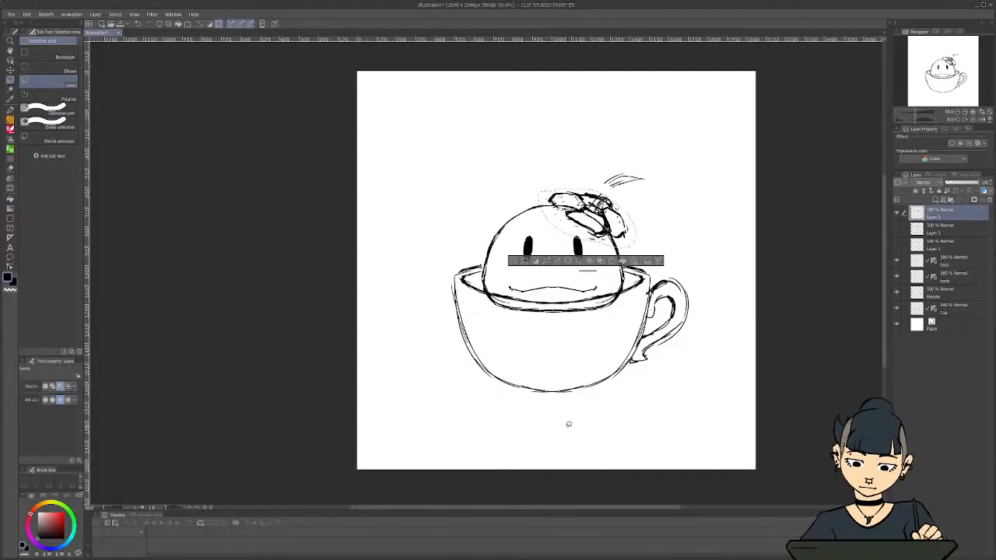
{"action": "key", "text": "ctrl+d"}
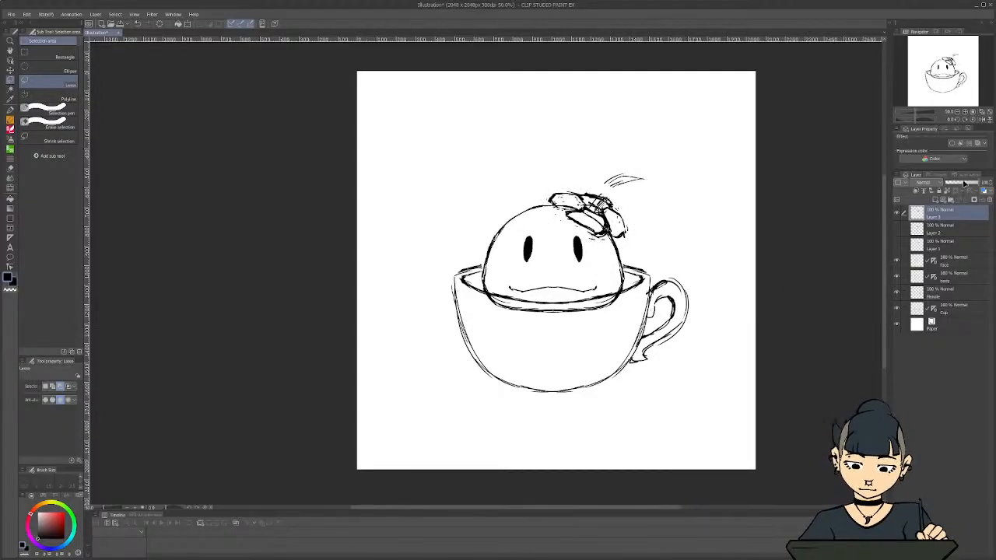
Lower the flower sketch layer's opacity to about 30% and add a new layer above it
{"action": "left_click_drag", "start_coordinate": [968, 183], "coordinate": [953, 183]}
{"action": "left_click", "coordinate": [930, 190]}
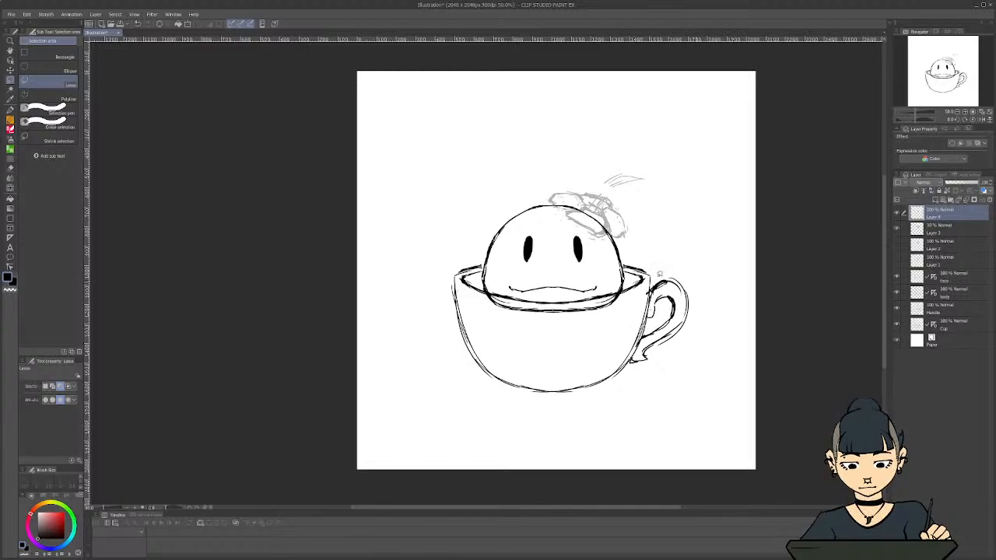
Ink the front petal's outline over the faded sketch with the Textured pen, redoing its end stroke
{"action": "scroll", "coordinate": [576, 183], "scroll_direction": "up", "scroll_amount": 2}
{"action": "key", "text": "c"}
{"action": "key", "text": "p"}
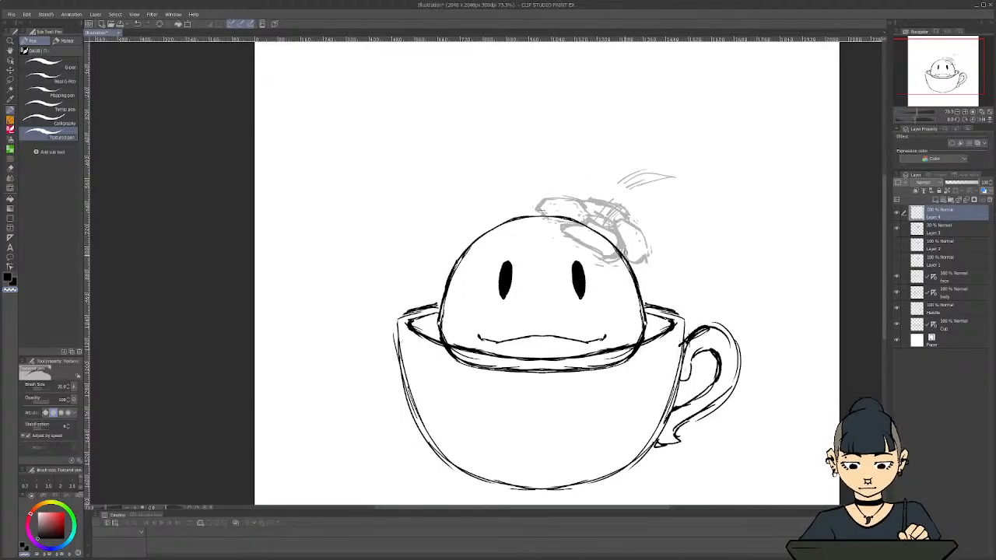
{"action": "key", "text": "c"}
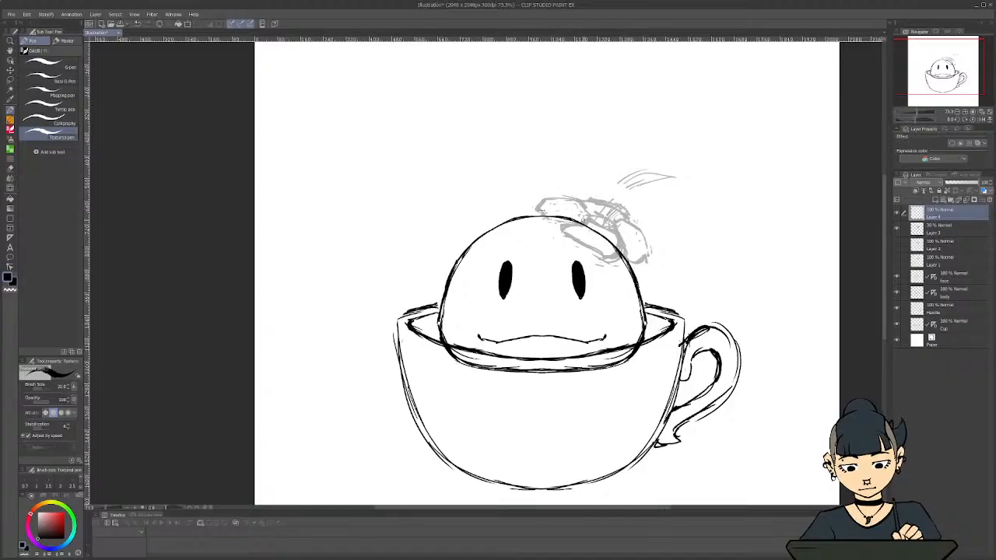
{"action": "mouse_move", "coordinate": [583, 219]}
{"action": "left_mouse_down"}
{"action": "mouse_move", "coordinate": [619, 235]}
{"action": "mouse_move", "coordinate": [621, 263]}
{"action": "mouse_move", "coordinate": [586, 226]}
{"action": "mouse_move", "coordinate": [568, 228]}
{"action": "left_mouse_up"}
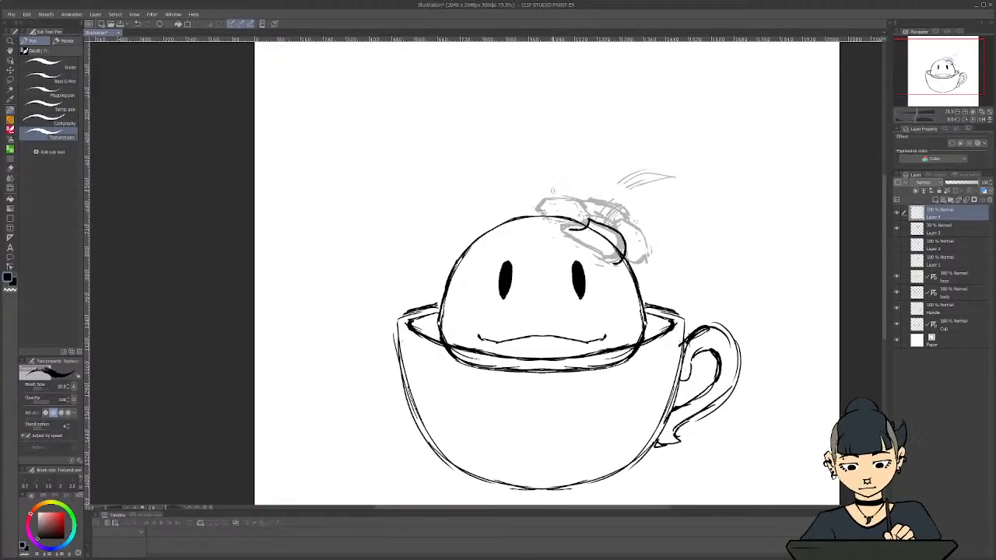
{"action": "key", "text": "ctrl+z"}
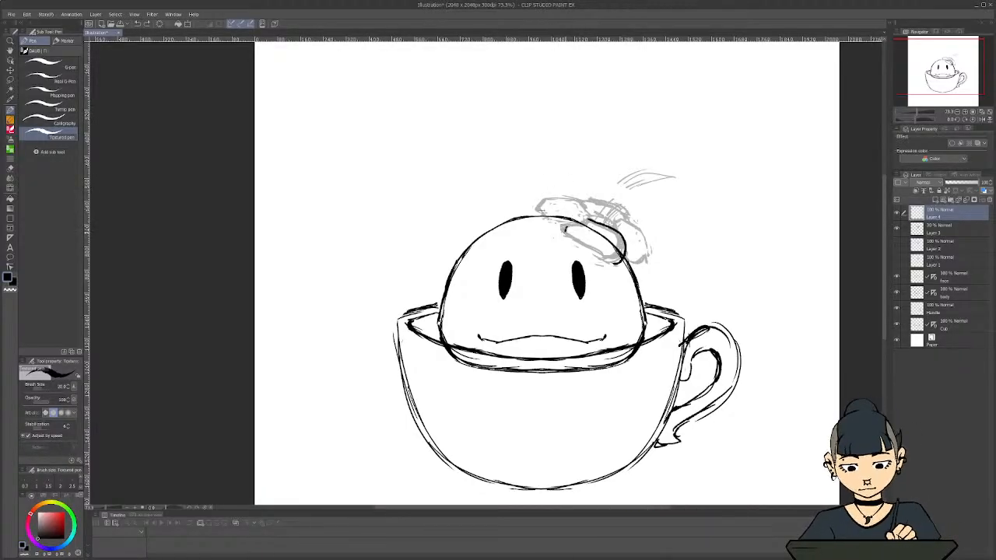
{"action": "left_click_drag", "start_coordinate": [564, 228], "coordinate": [612, 264]}
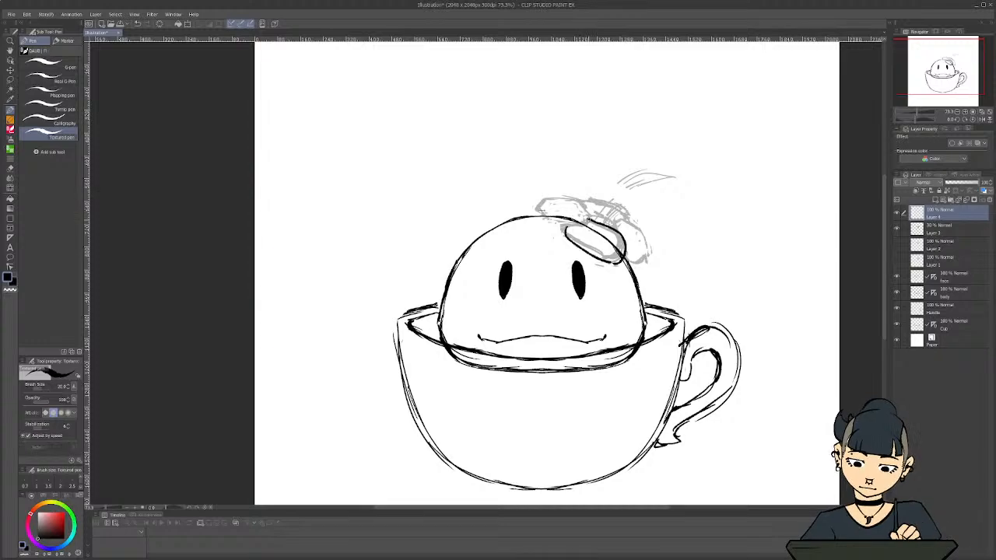
Ink the left petal's outline over the sketch, undoing the too-narrow outer edge and redrawing it wider
{"action": "mouse_move", "coordinate": [589, 213]}
{"action": "left_mouse_down"}
{"action": "mouse_move", "coordinate": [588, 224]}
{"action": "mouse_move", "coordinate": [562, 227]}
{"action": "mouse_move", "coordinate": [590, 205]}
{"action": "mouse_move", "coordinate": [541, 203]}
{"action": "left_mouse_up"}
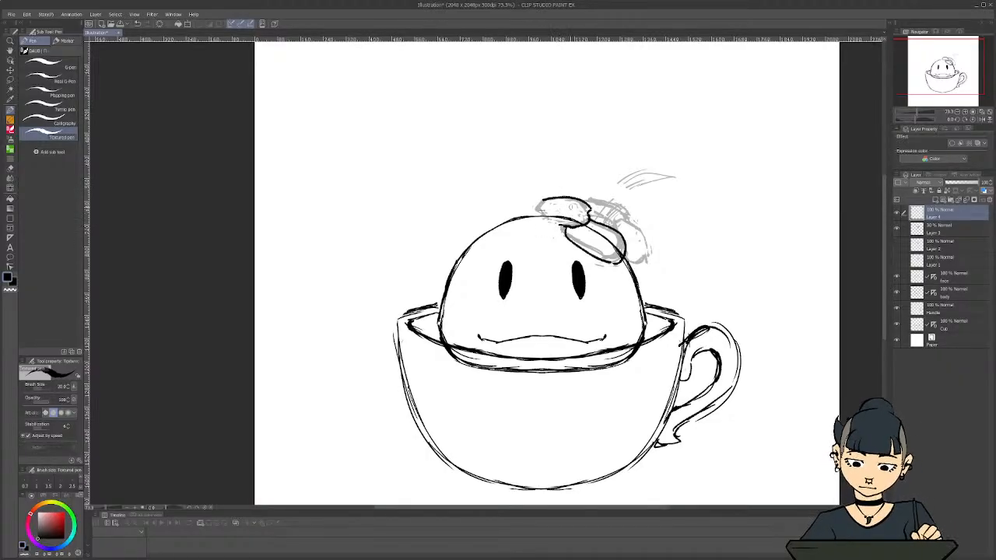
{"action": "mouse_move", "coordinate": [567, 227]}
{"action": "left_mouse_down"}
{"action": "mouse_move", "coordinate": [549, 209]}
{"action": "mouse_move", "coordinate": [551, 217]}
{"action": "left_mouse_up"}
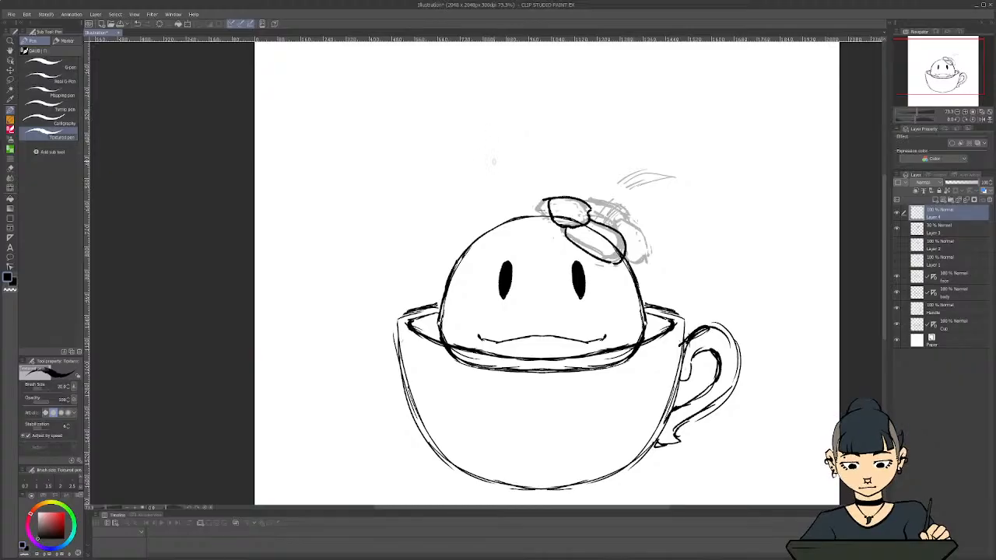
{"action": "key", "text": "ctrl+z"}
{"action": "key", "text": "ctrl+z"}
{"action": "key", "text": "ctrl+z"}
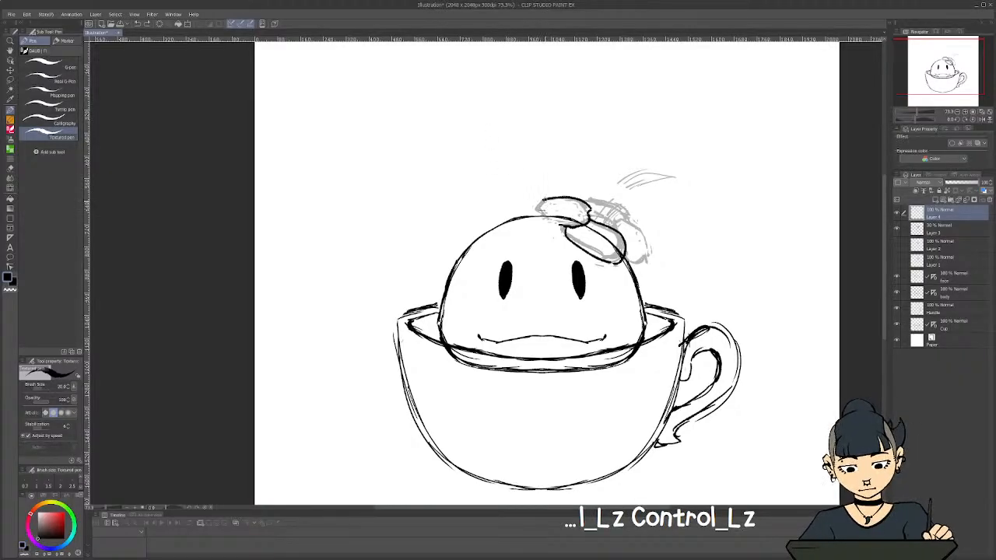
{"action": "mouse_move", "coordinate": [542, 198]}
{"action": "left_mouse_down"}
{"action": "mouse_move", "coordinate": [551, 223]}
{"action": "mouse_move", "coordinate": [564, 227]}
{"action": "left_mouse_up"}
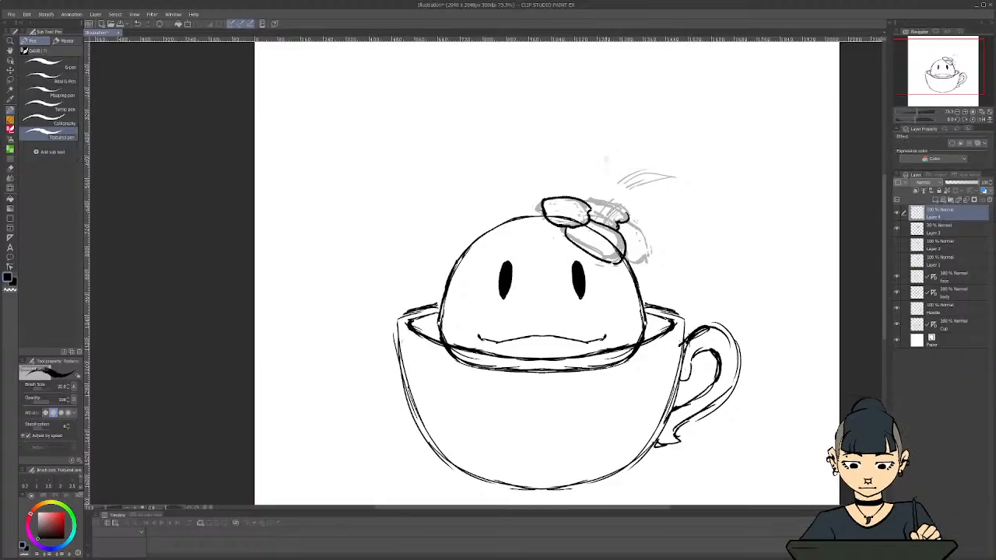
Undo the last strokes beside the flower's centre, redraw that edge and ink the back petal's outline over the sketch
{"action": "key", "text": "ctrl+z"}
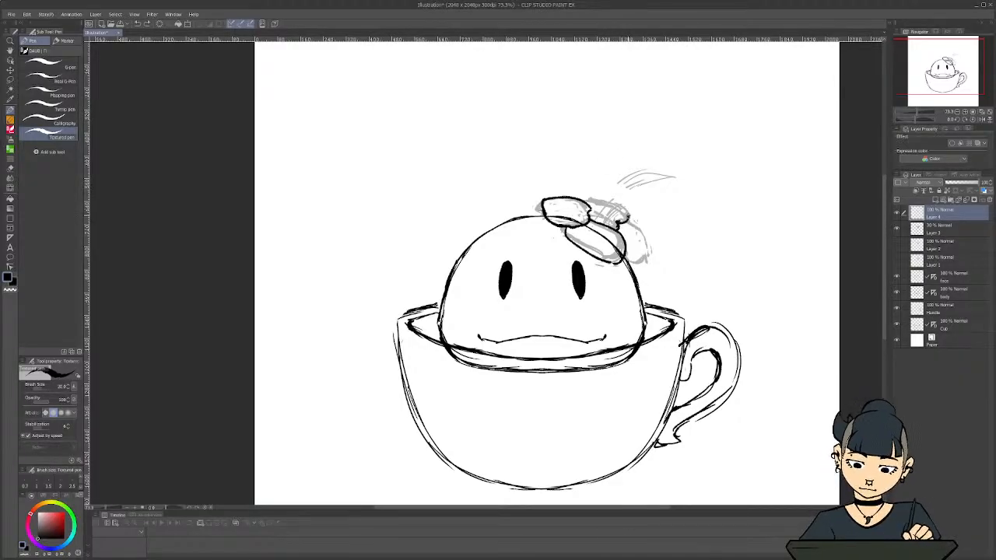
{"action": "key", "text": "ctrl+z"}
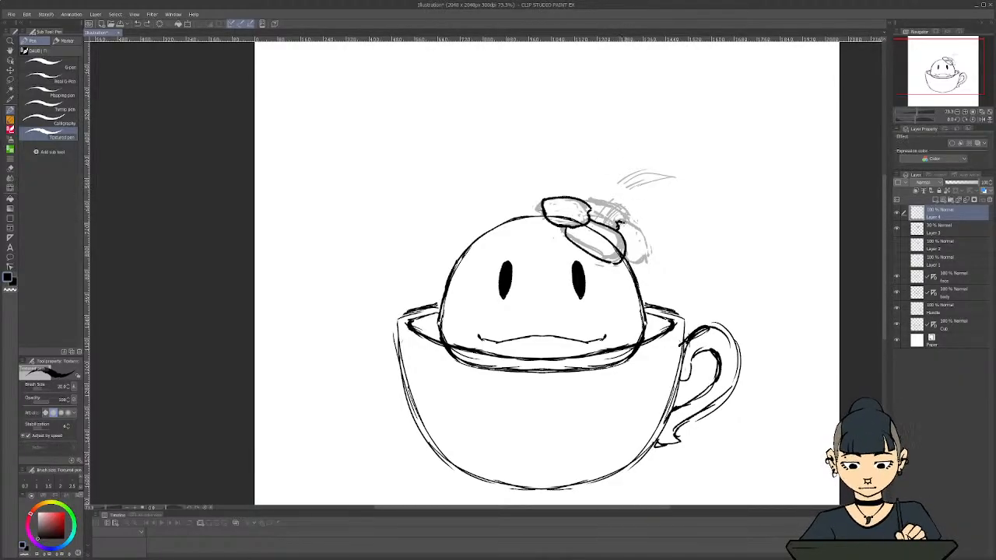
{"action": "left_click_drag", "start_coordinate": [620, 224], "coordinate": [630, 221]}
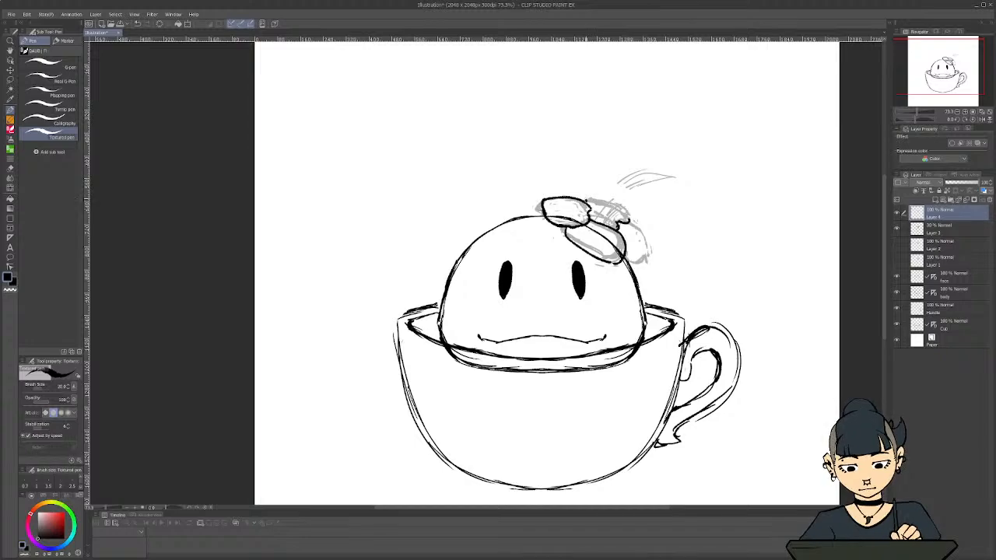
{"action": "mouse_move", "coordinate": [585, 196]}
{"action": "left_mouse_down"}
{"action": "mouse_move", "coordinate": [622, 205]}
{"action": "mouse_move", "coordinate": [630, 222]}
{"action": "left_mouse_up"}
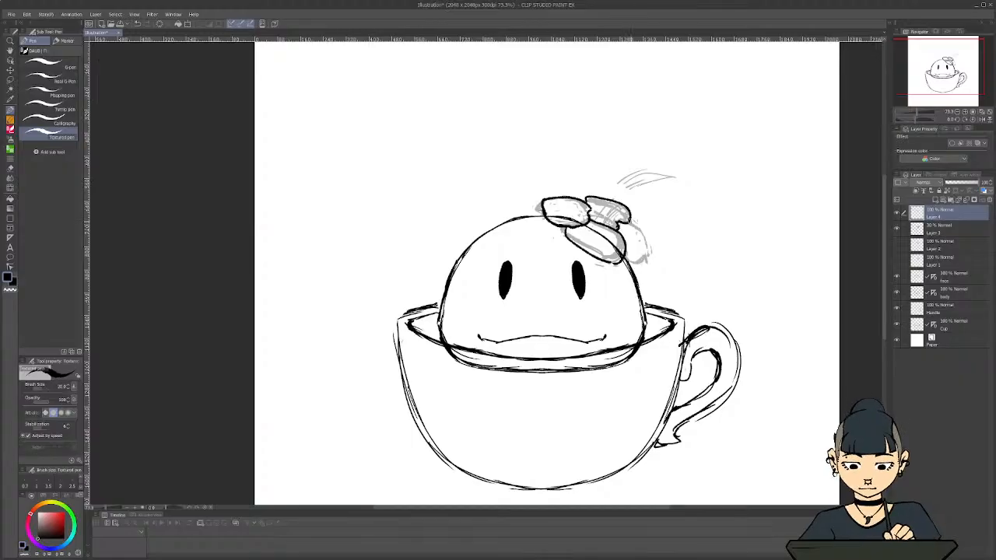
Ink the right petal's outline over the sketch and clean up its edge with the transparent colour
{"action": "mouse_move", "coordinate": [628, 222]}
{"action": "left_mouse_down"}
{"action": "mouse_move", "coordinate": [650, 244]}
{"action": "mouse_move", "coordinate": [644, 261]}
{"action": "mouse_move", "coordinate": [626, 258]}
{"action": "mouse_move", "coordinate": [644, 257]}
{"action": "left_mouse_up"}
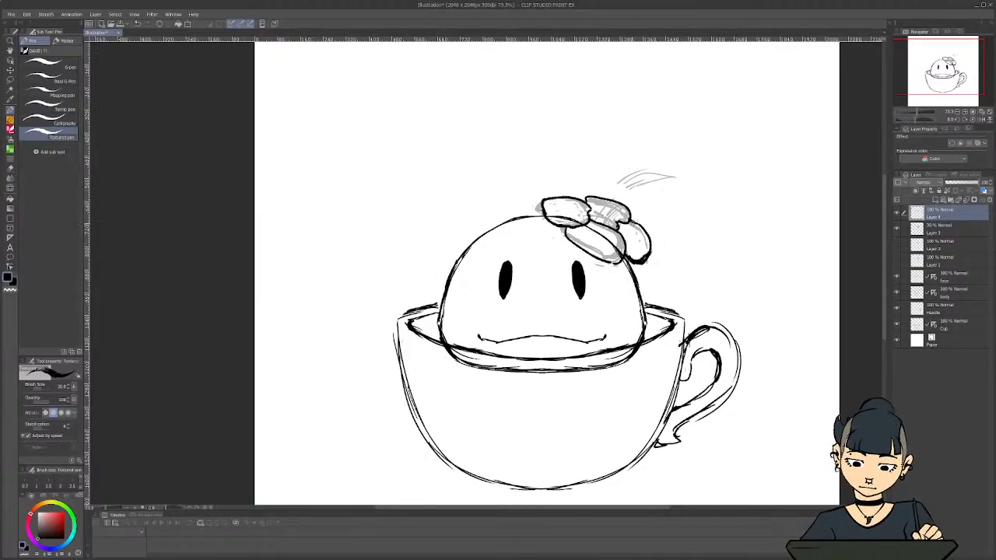
{"action": "left_click_drag", "start_coordinate": [627, 221], "coordinate": [649, 255]}
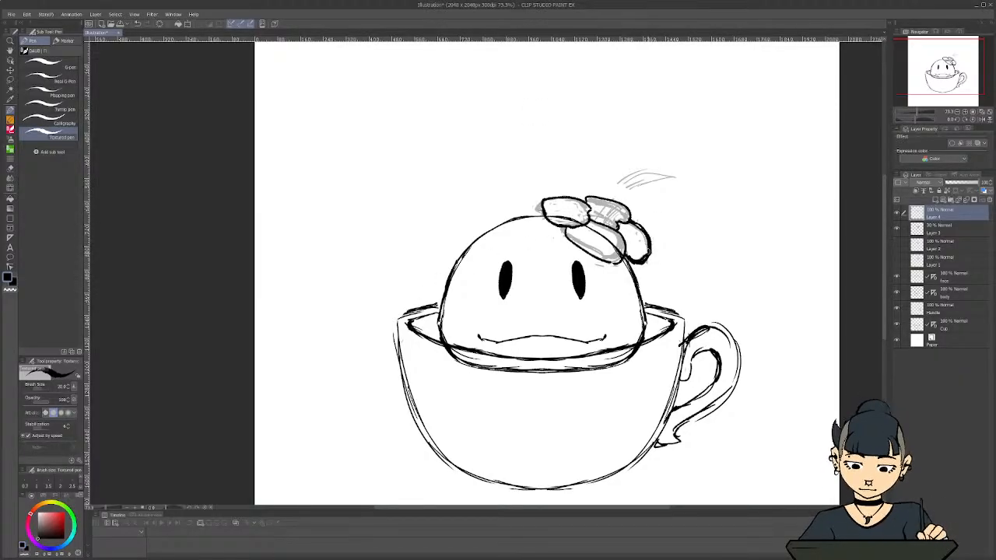
{"action": "key", "text": "c"}
{"action": "mouse_move", "coordinate": [630, 219]}
{"action": "left_mouse_down"}
{"action": "mouse_move", "coordinate": [652, 244]}
{"action": "mouse_move", "coordinate": [645, 263]}
{"action": "mouse_move", "coordinate": [638, 258]}
{"action": "left_mouse_up"}
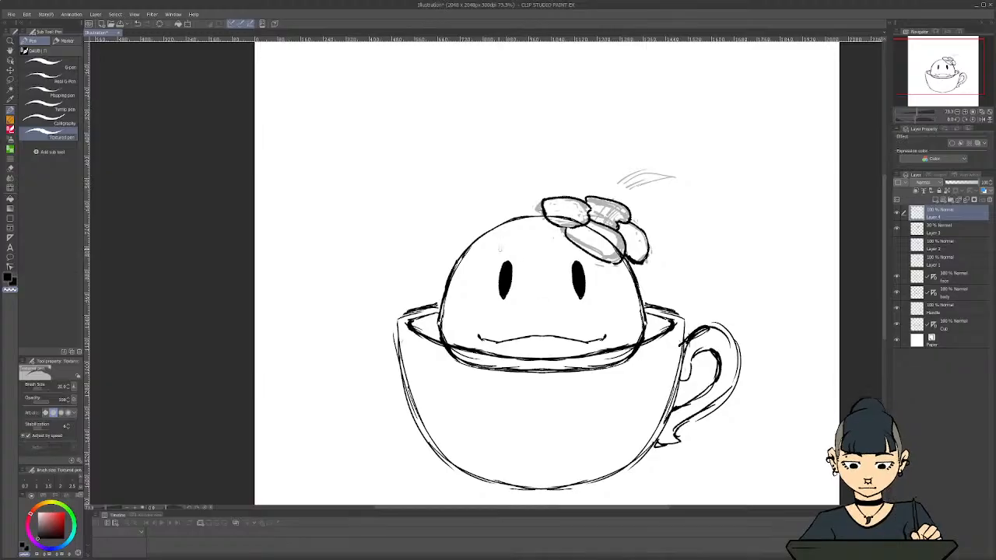
{"action": "key", "text": "c"}
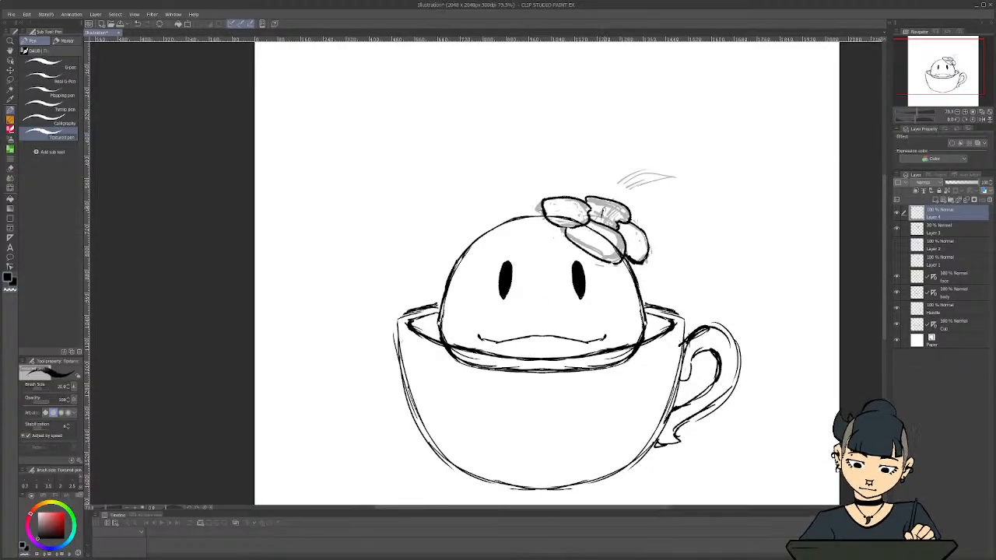
Ink the flower's stamen as two curved lines rising from the centre, with a small oval at the tip
{"action": "left_click_drag", "start_coordinate": [600, 226], "coordinate": [626, 191]}
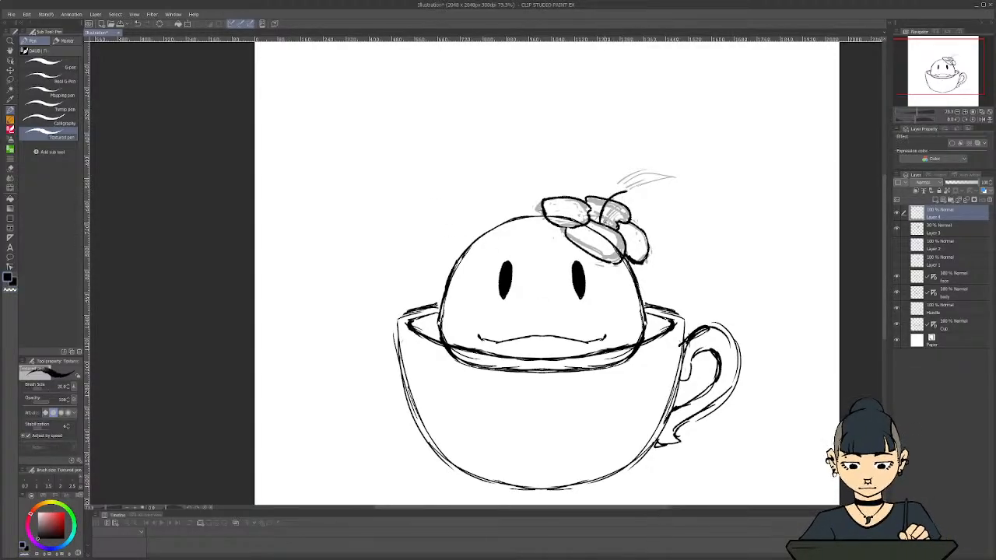
{"action": "left_click_drag", "start_coordinate": [605, 226], "coordinate": [632, 193]}
{"action": "left_click_drag", "start_coordinate": [633, 197], "coordinate": [650, 192]}
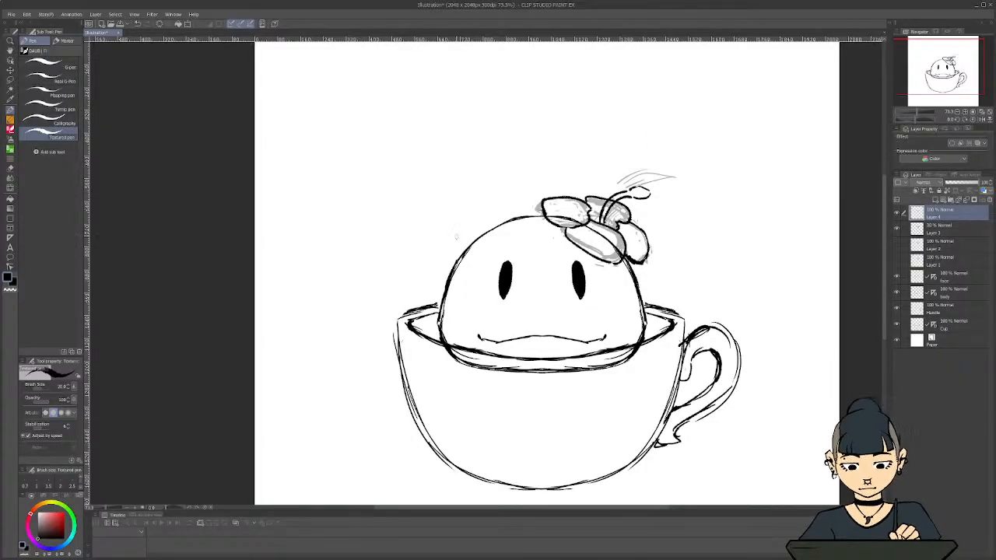
Compare the inked flower with the faded sketch by hiding and showing the ink layer, and check the whole drawing
{"action": "scroll", "coordinate": [491, 231], "scroll_direction": "down", "scroll_amount": 4}
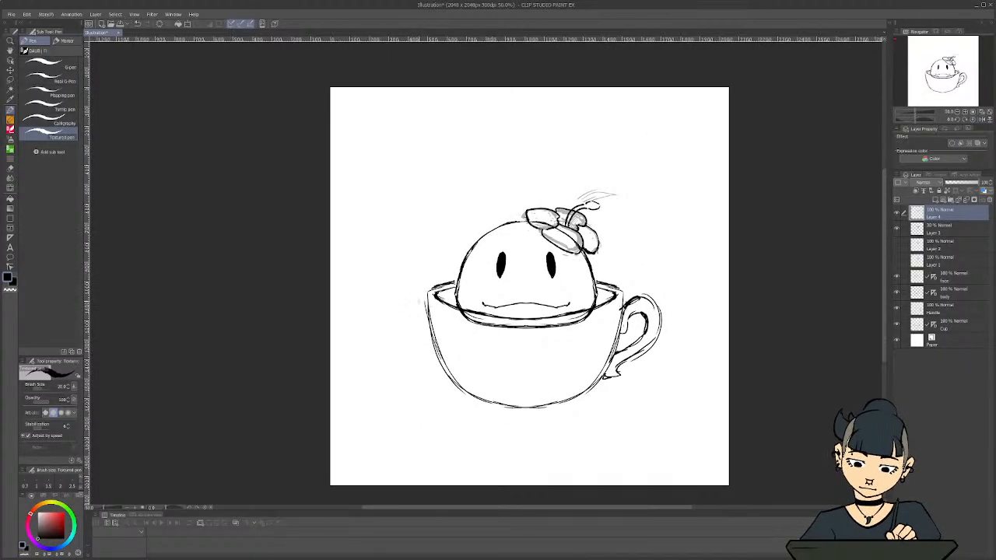
{"action": "scroll", "coordinate": [418, 302], "scroll_direction": "up", "scroll_amount": 3}
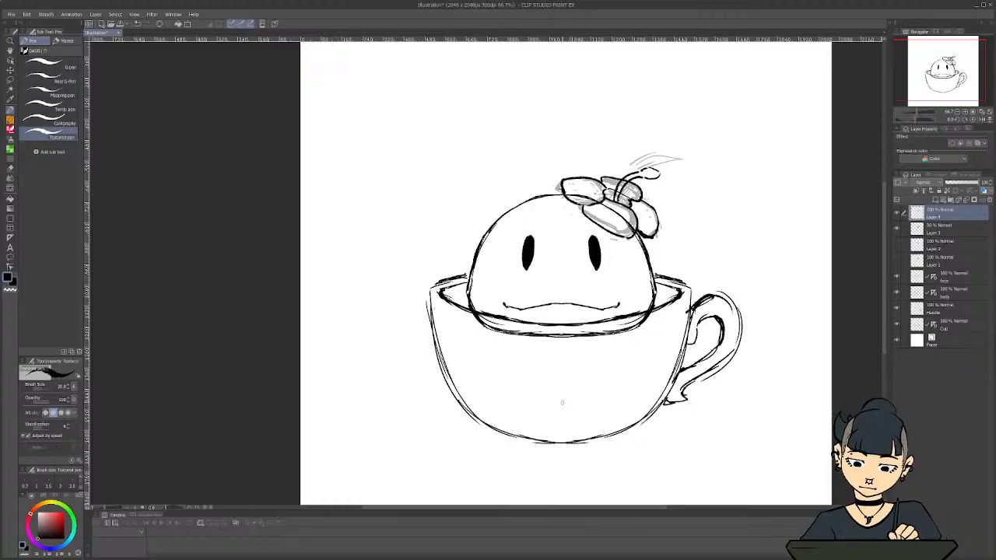
{"action": "scroll", "coordinate": [562, 402], "scroll_direction": "up", "scroll_amount": 1}
{"action": "left_click", "coordinate": [897, 212]}
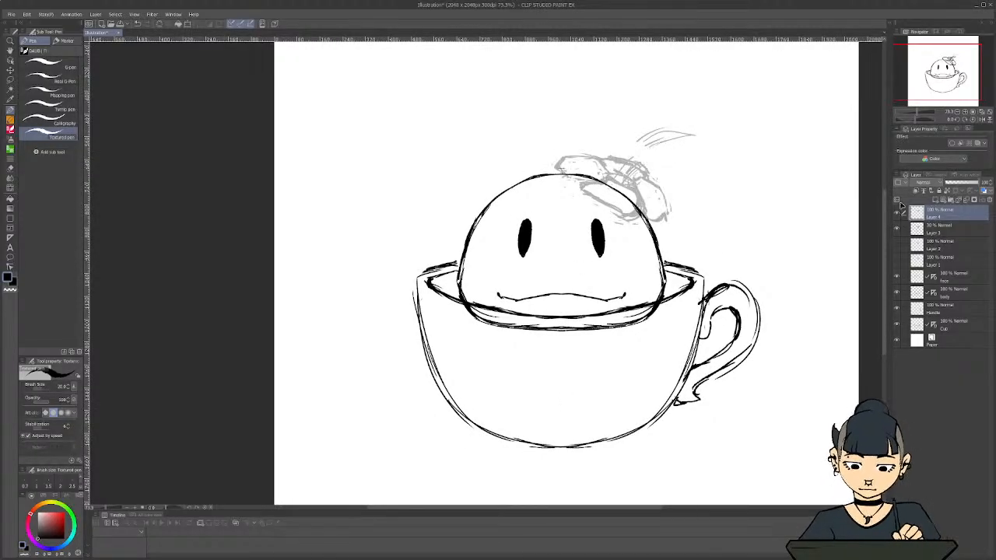
{"action": "left_click", "coordinate": [897, 212]}
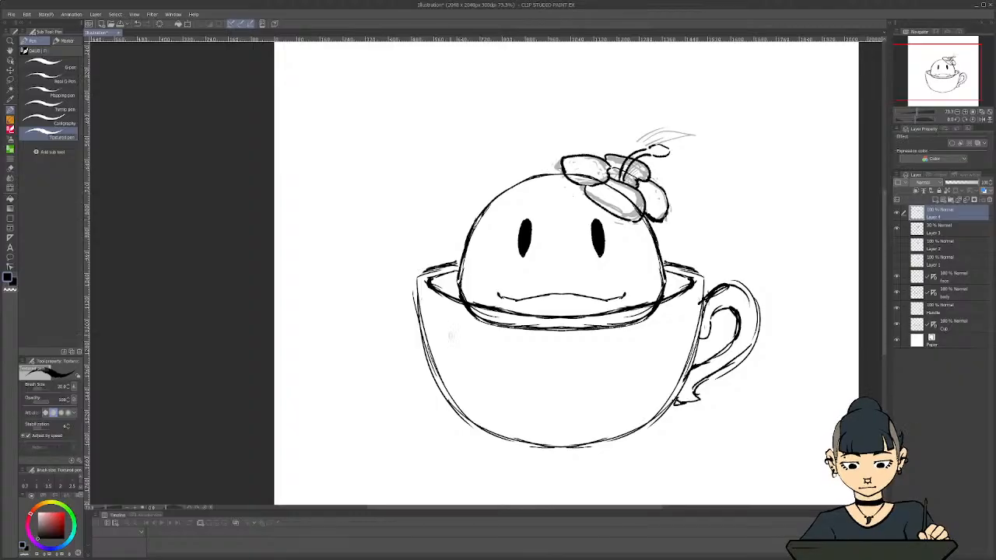
{"action": "scroll", "coordinate": [469, 339], "scroll_direction": "down", "scroll_amount": 2}
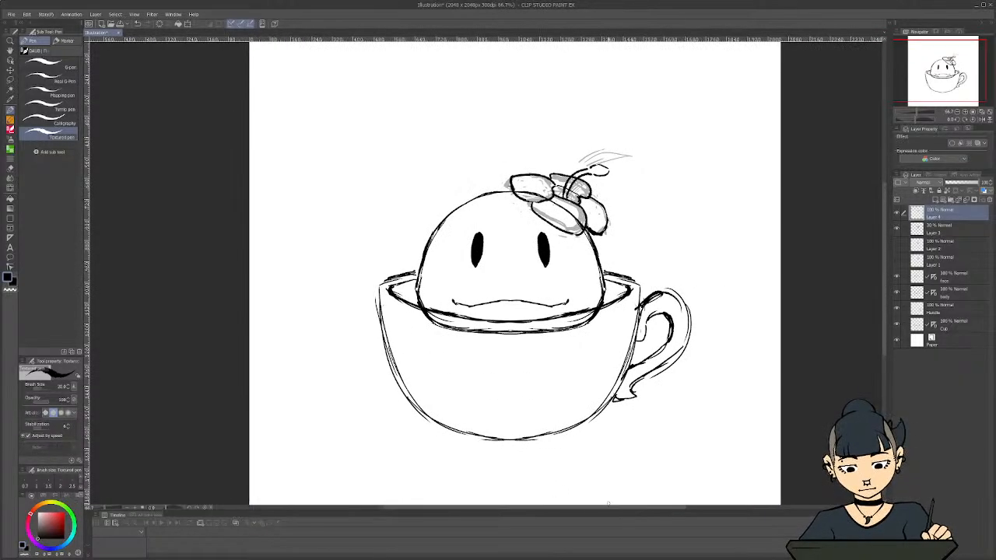
{"action": "scroll", "coordinate": [397, 299], "scroll_direction": "up", "scroll_amount": 2}
{"action": "scroll", "coordinate": [568, 476], "scroll_direction": "up", "scroll_amount": 1}
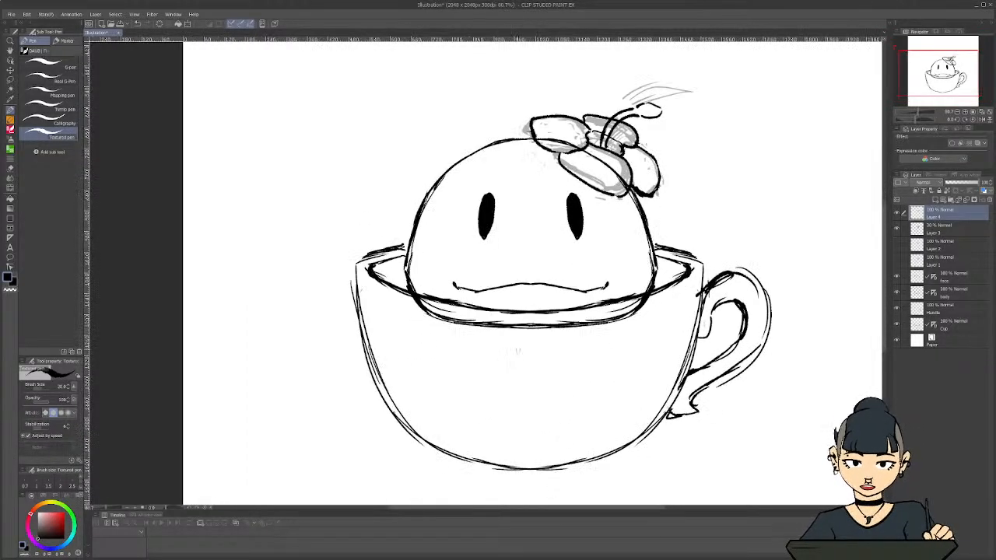
Start saving the illustration, create a folder named "Honey PNGTuber" one level above the suggested location and open it
{"action": "left_click", "coordinate": [11, 14]}
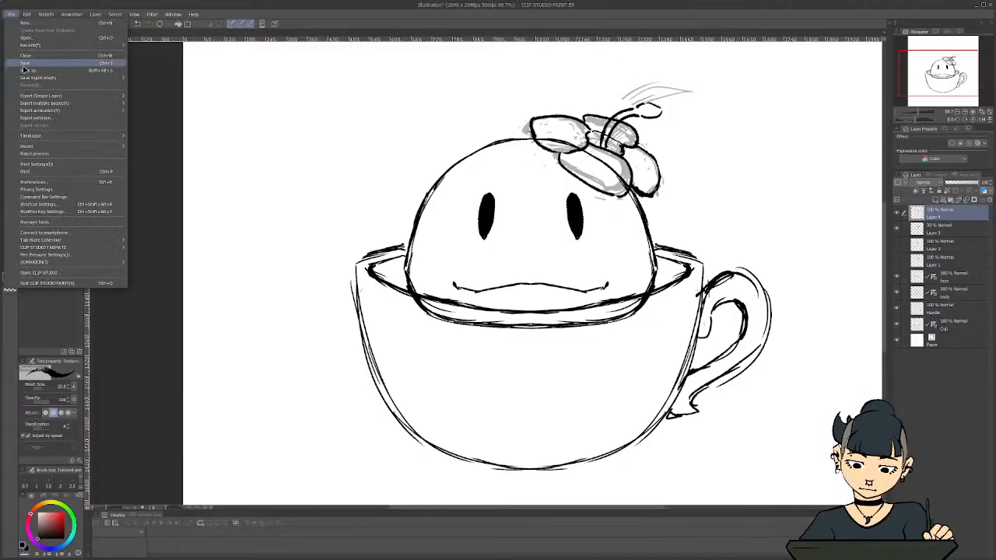
{"action": "left_click", "coordinate": [25, 68]}
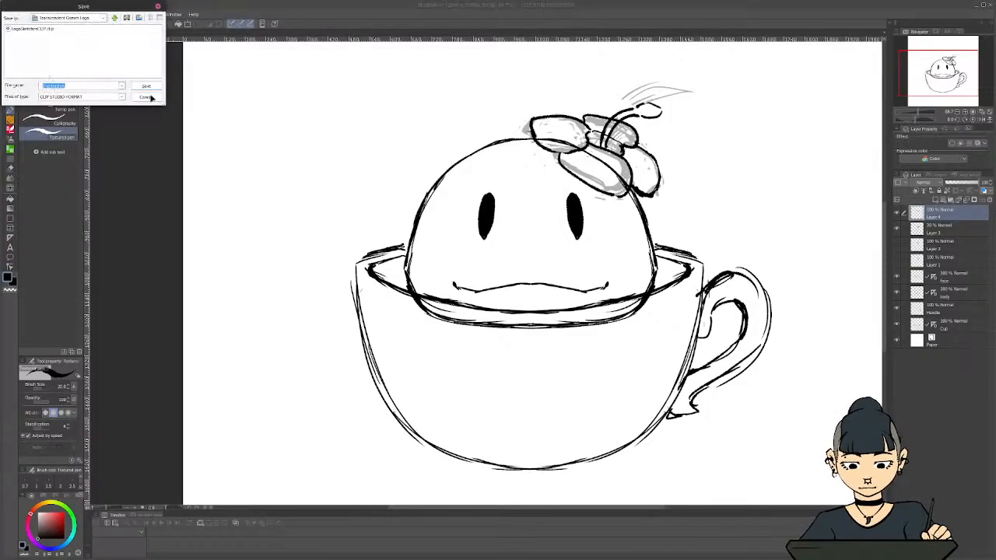
{"action": "left_click_drag", "start_coordinate": [97, 63], "coordinate": [115, 79]}
{"action": "left_click", "coordinate": [208, 91]}
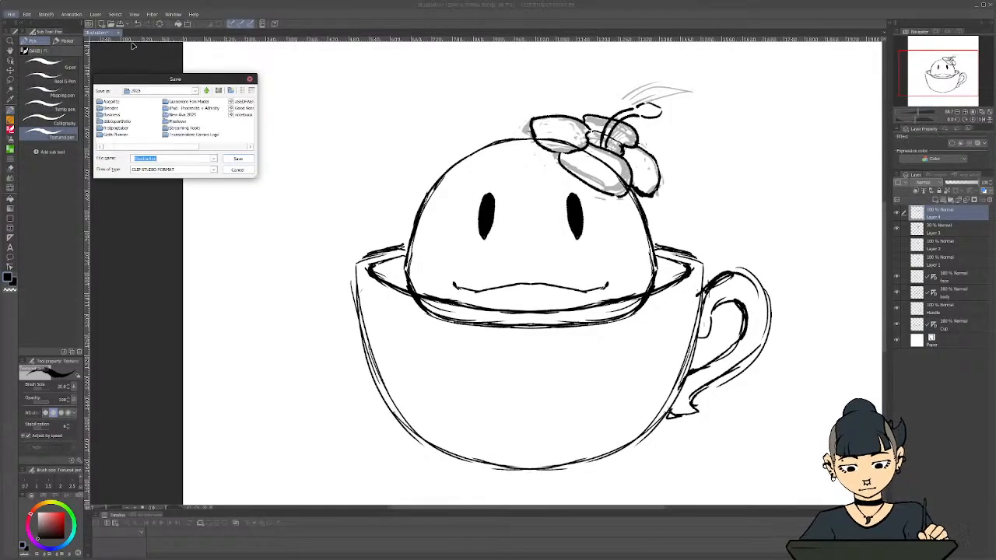
{"action": "left_click", "coordinate": [231, 90]}
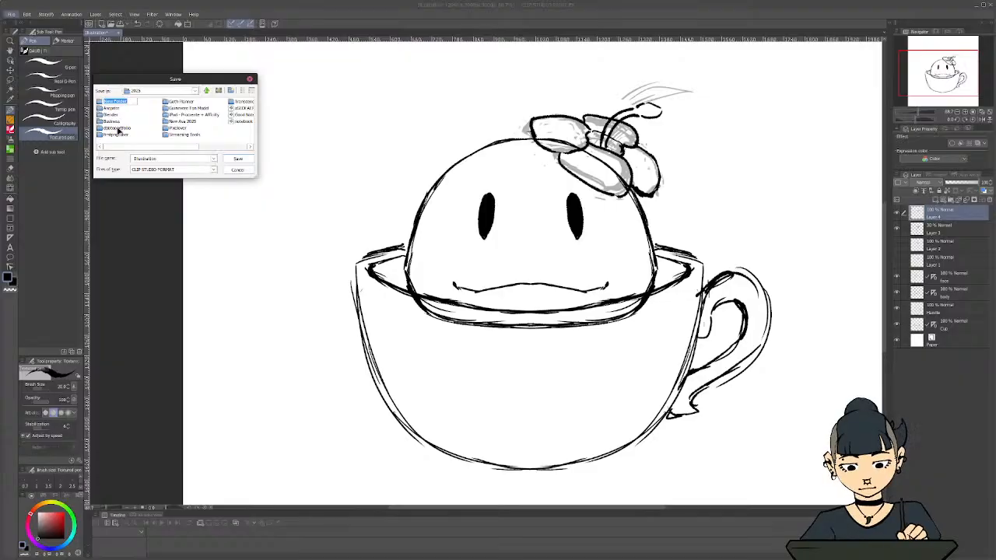
{"action": "type", "text": "Slim"}
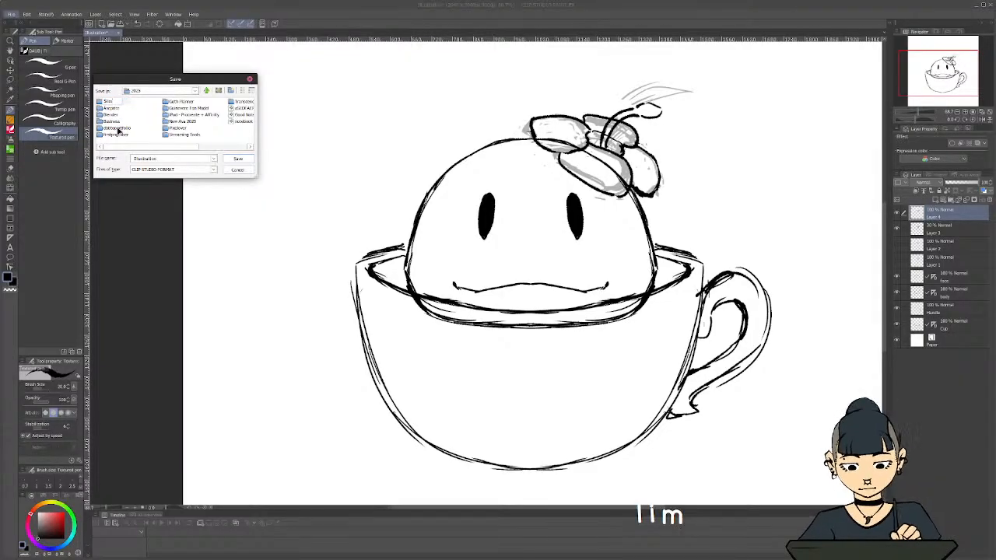
{"action": "key", "text": "BackSpace"}
{"action": "key", "text": "BackSpace"}
{"action": "key", "text": "BackSpace"}
{"action": "key", "text": "BackSpace"}
{"action": "type", "text": "Honey"}
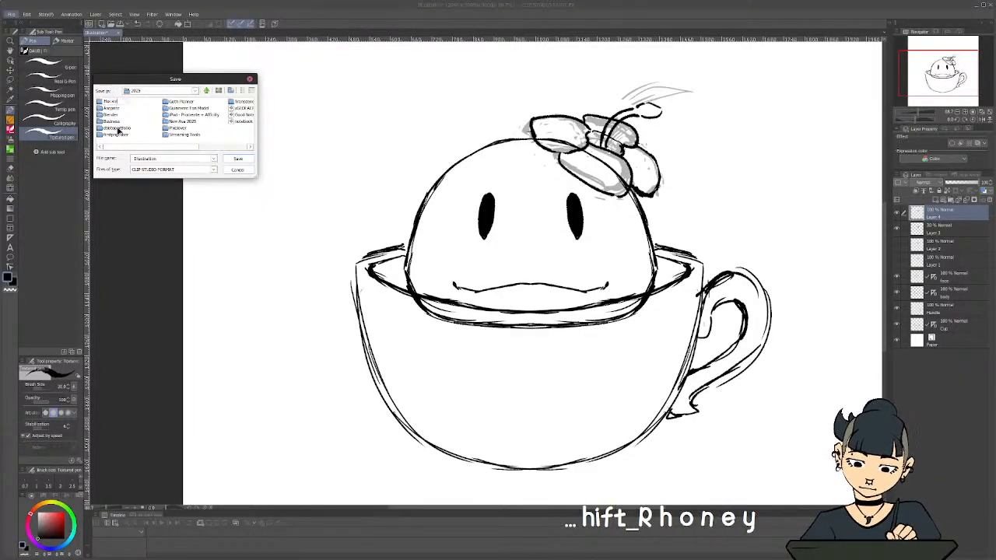
{"action": "type", "text": " PNGT"}
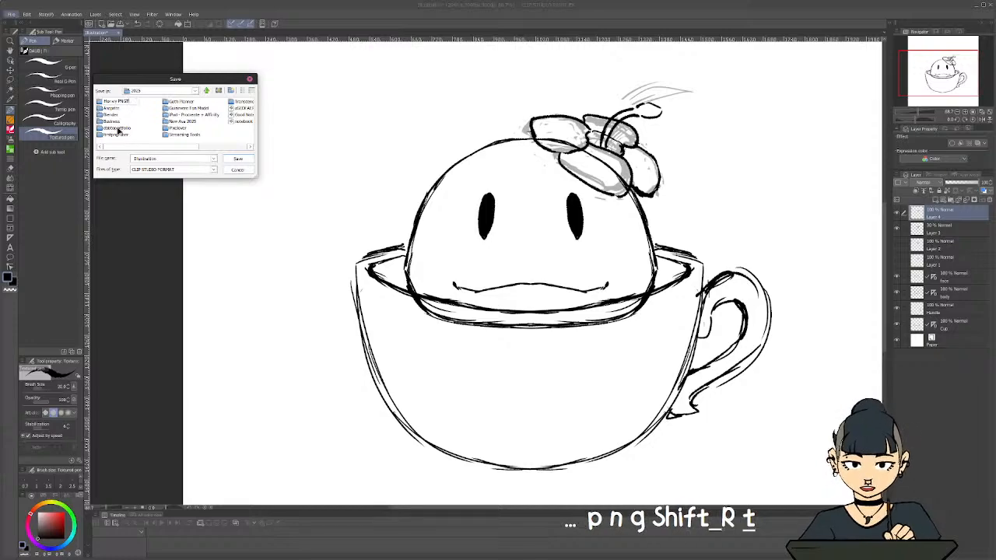
{"action": "type", "text": "uber"}
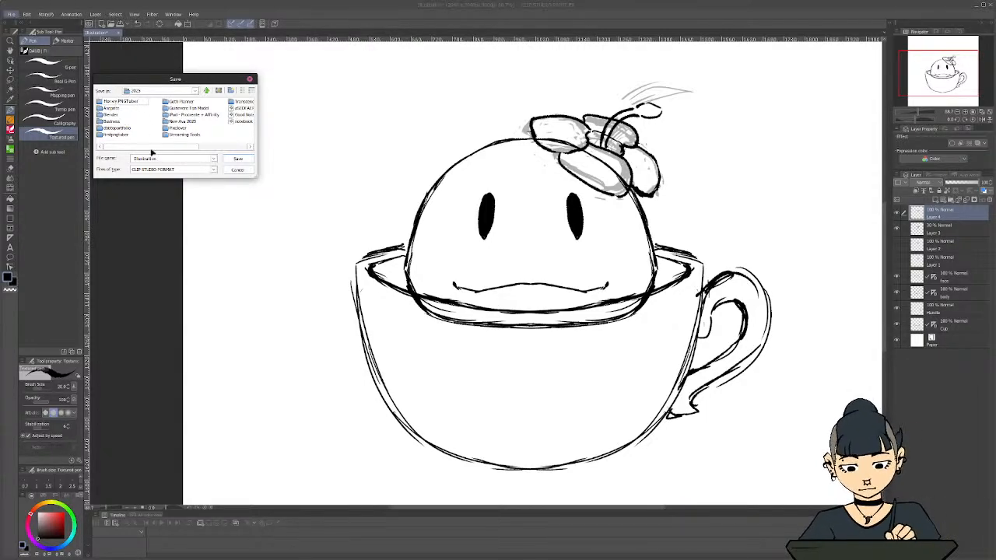
{"action": "left_click", "coordinate": [232, 160]}
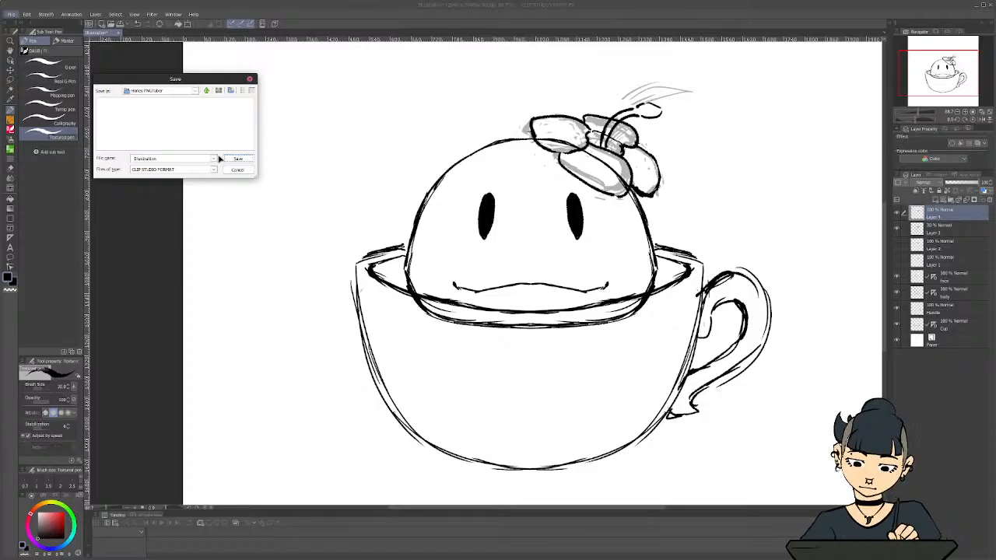
Name the file "honey pngtuber CLIP" and save it in Clip Studio format in the new folder
{"action": "double_click", "coordinate": [170, 159]}
{"action": "type", "text": "hon"}
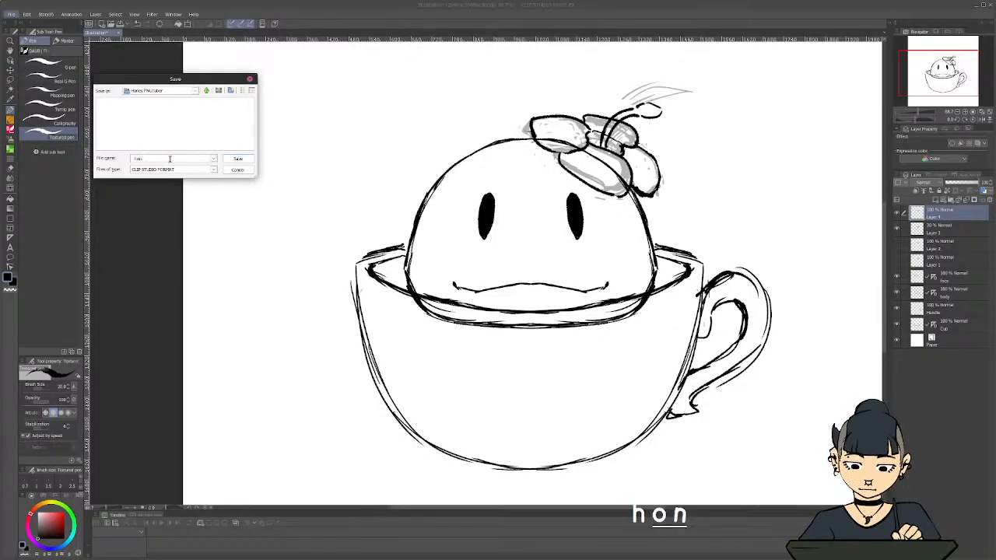
{"action": "type", "text": "ey pngtuber"}
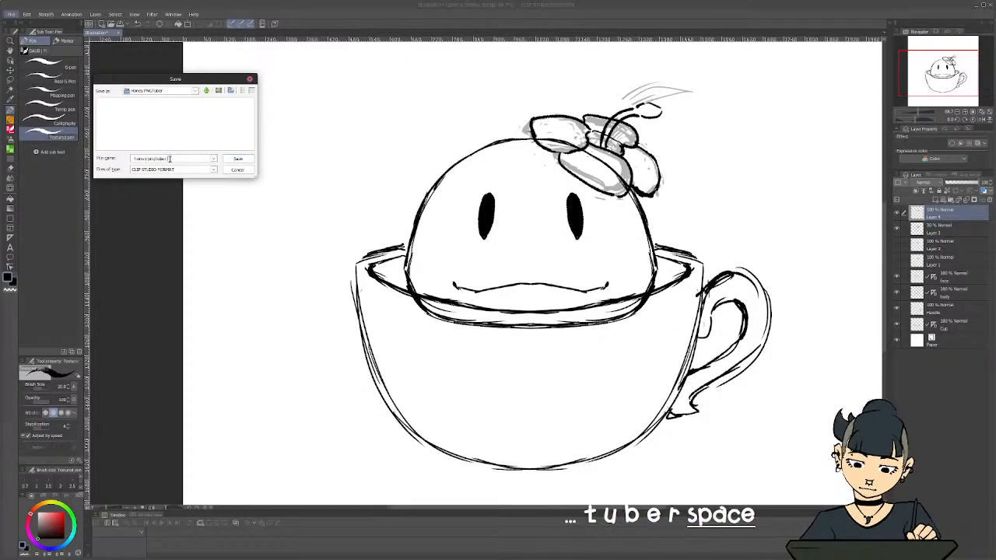
{"action": "key", "text": "Caps_Lock"}
{"action": "type", "text": "CLIP"}
{"action": "key", "text": "Caps_Lock"}
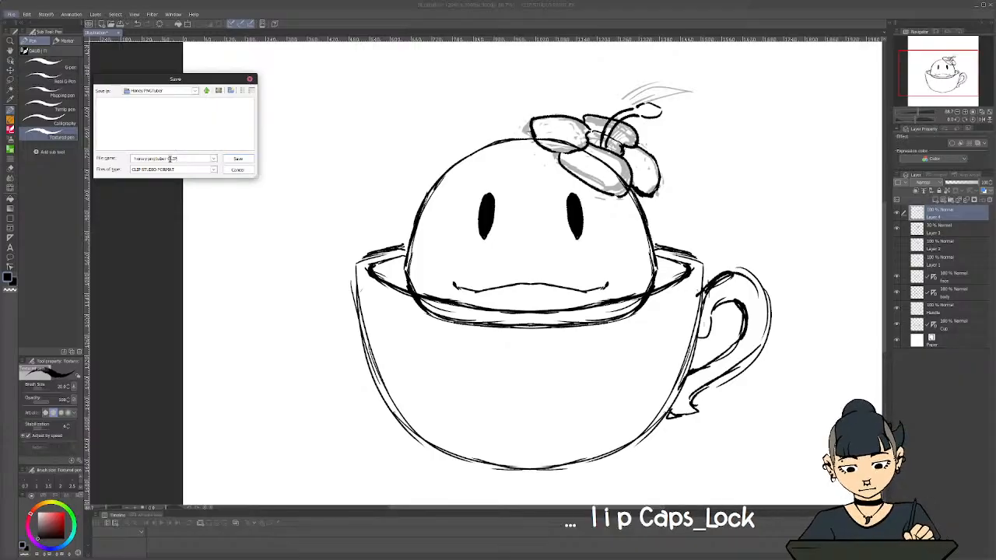
{"action": "left_click", "coordinate": [238, 159]}
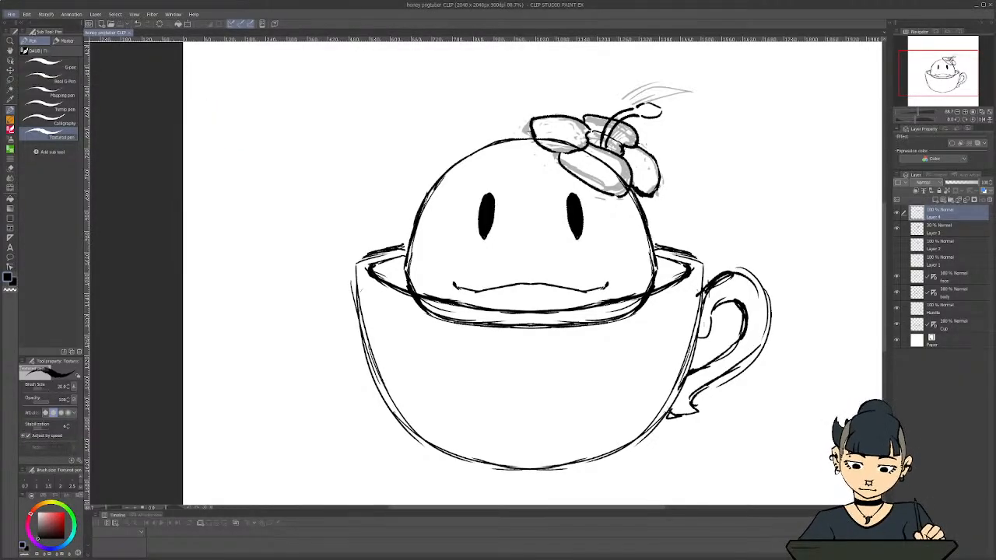
{"action": "left_click_drag", "start_coordinate": [551, 507], "coordinate": [567, 507]}
{"action": "scroll", "coordinate": [357, 265], "scroll_direction": "down", "scroll_amount": 1}
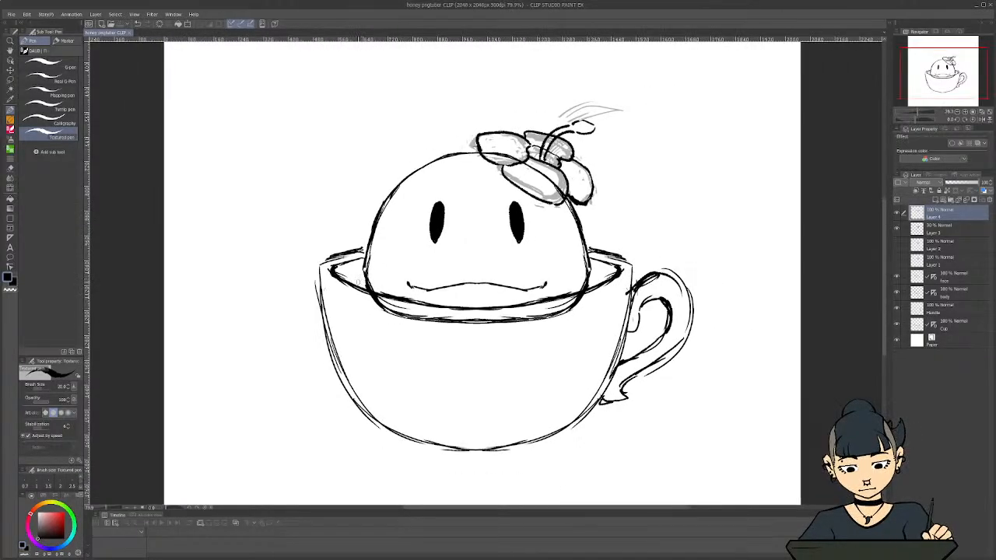
{"action": "scroll", "coordinate": [282, 264], "scroll_direction": "down", "scroll_amount": 1}
{"action": "scroll", "coordinate": [291, 289], "scroll_direction": "up", "scroll_amount": 2}
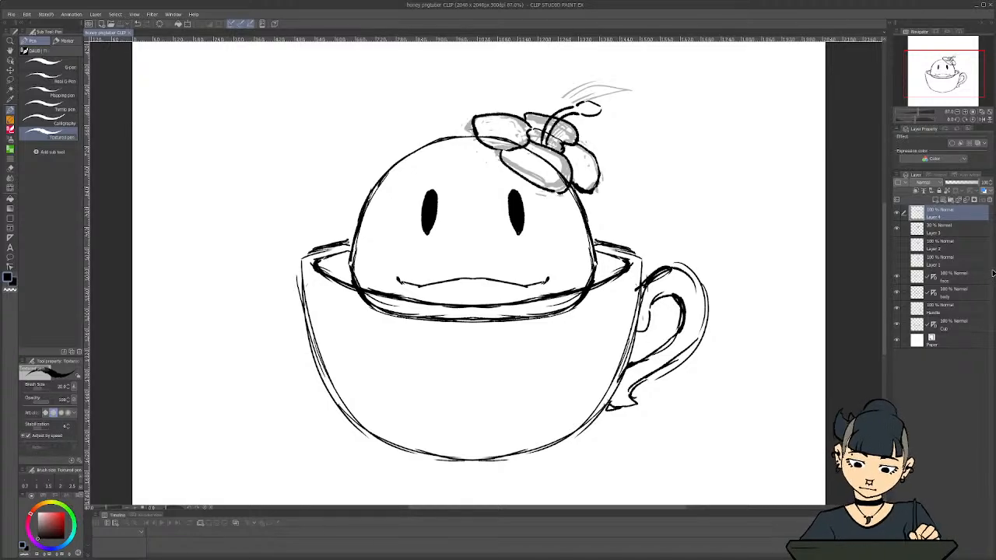
{"action": "key", "text": "ctrl+minus"}
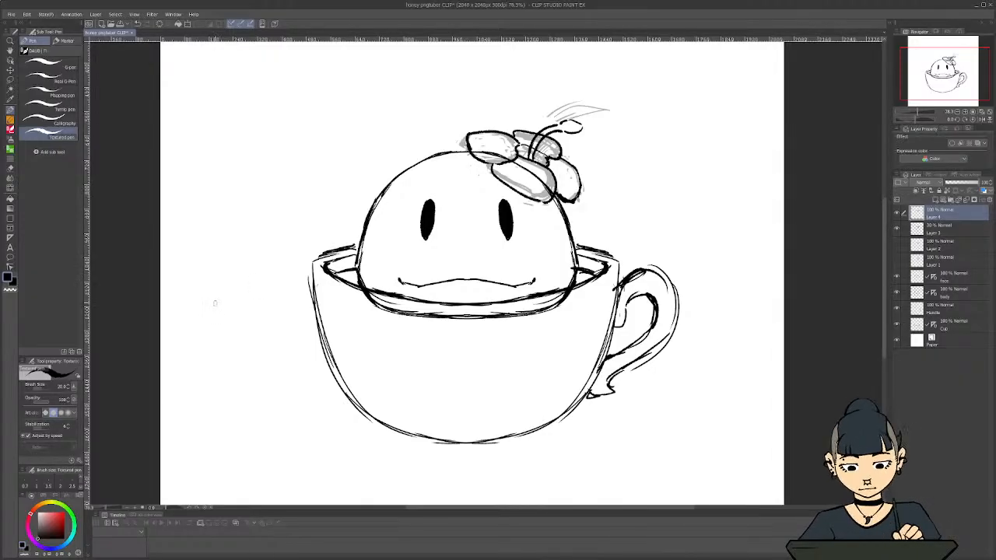
{"action": "scroll", "coordinate": [217, 302], "scroll_direction": "down", "scroll_amount": 1}
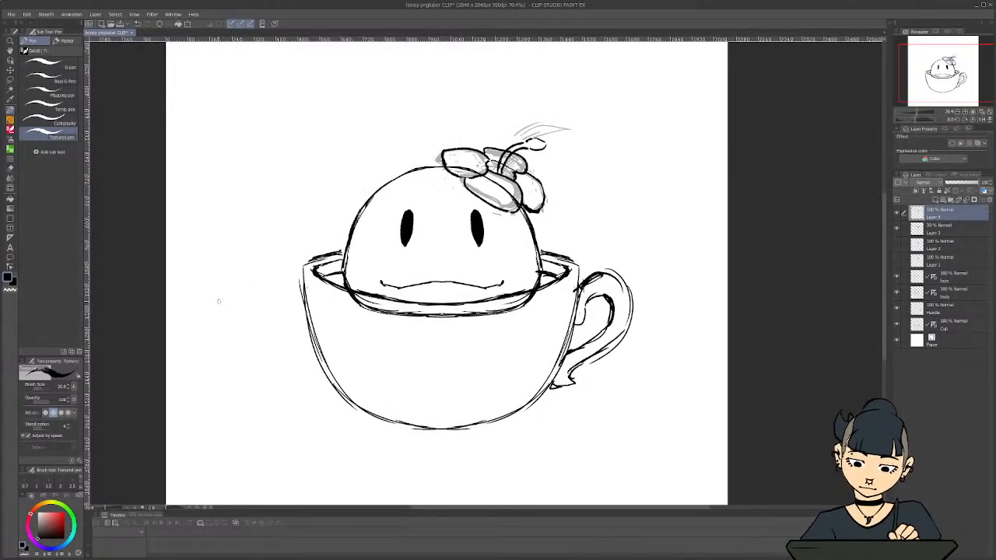
{"action": "scroll", "coordinate": [220, 301], "scroll_direction": "down", "scroll_amount": 1}
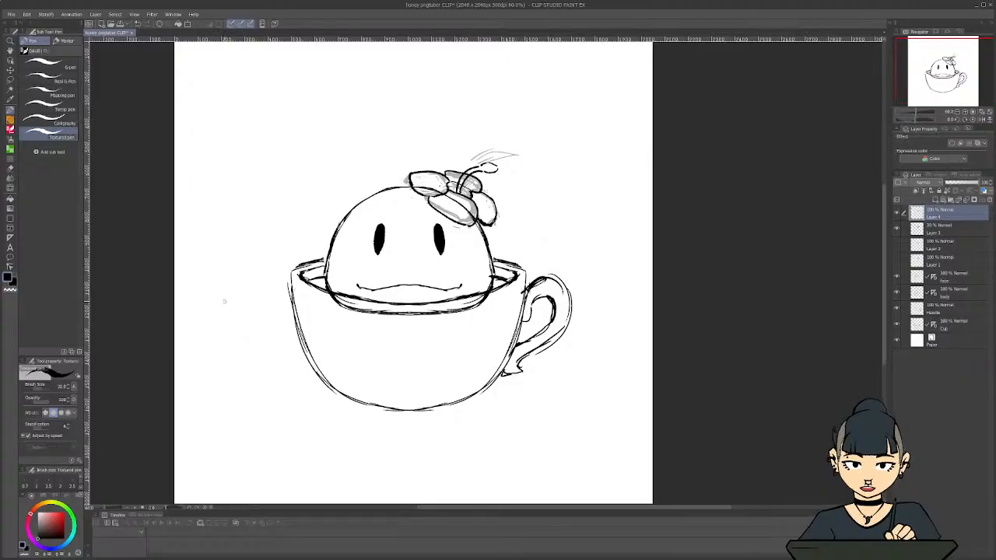
{"action": "scroll", "coordinate": [392, 363], "scroll_direction": "up", "scroll_amount": 2}
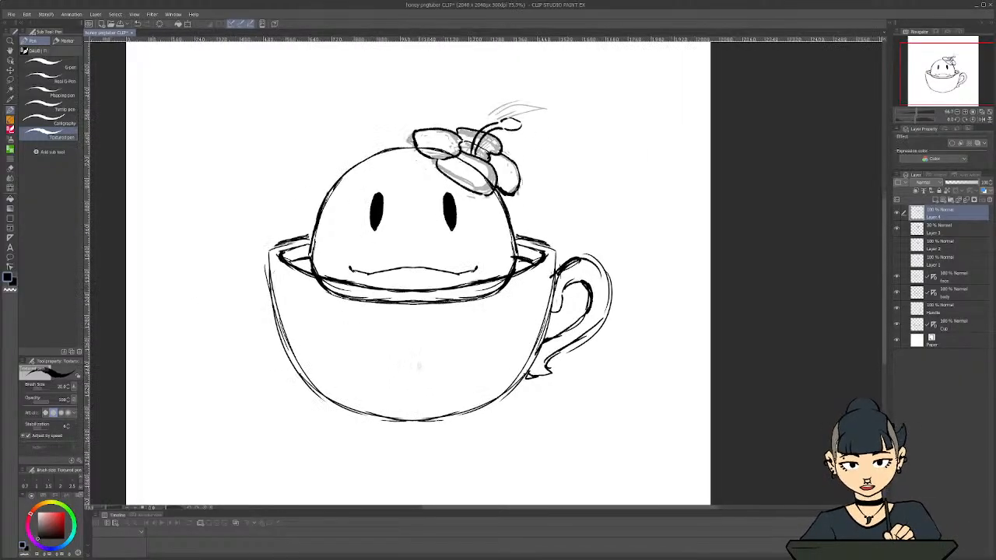
Draw three four-petal flower motifs with small round centres on the cup: one in the middle and one near each side edge
{"action": "left_click_drag", "start_coordinate": [417, 323], "coordinate": [412, 402]}
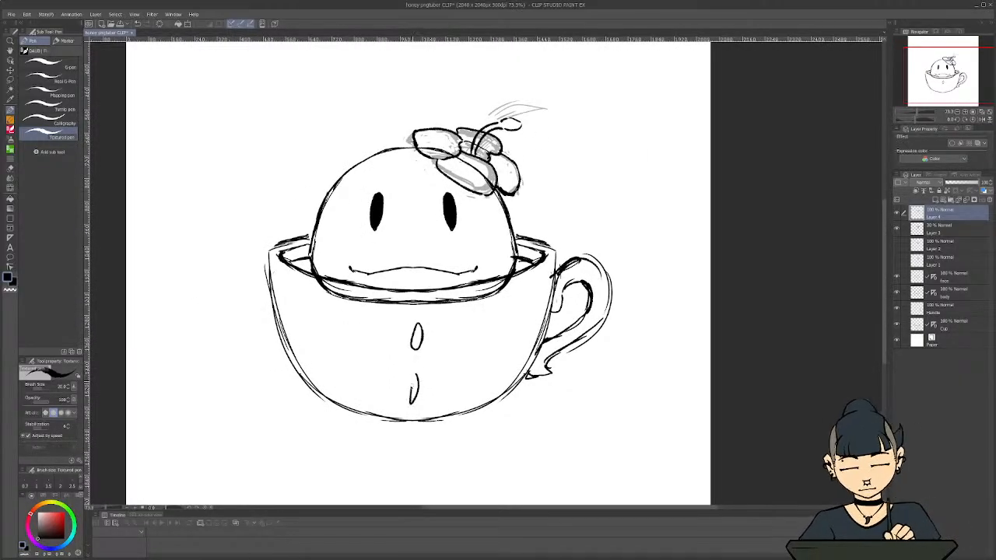
{"action": "mouse_move", "coordinate": [431, 358]}
{"action": "left_mouse_down"}
{"action": "mouse_move", "coordinate": [440, 370]}
{"action": "mouse_move", "coordinate": [398, 363]}
{"action": "mouse_move", "coordinate": [416, 361]}
{"action": "left_mouse_up"}
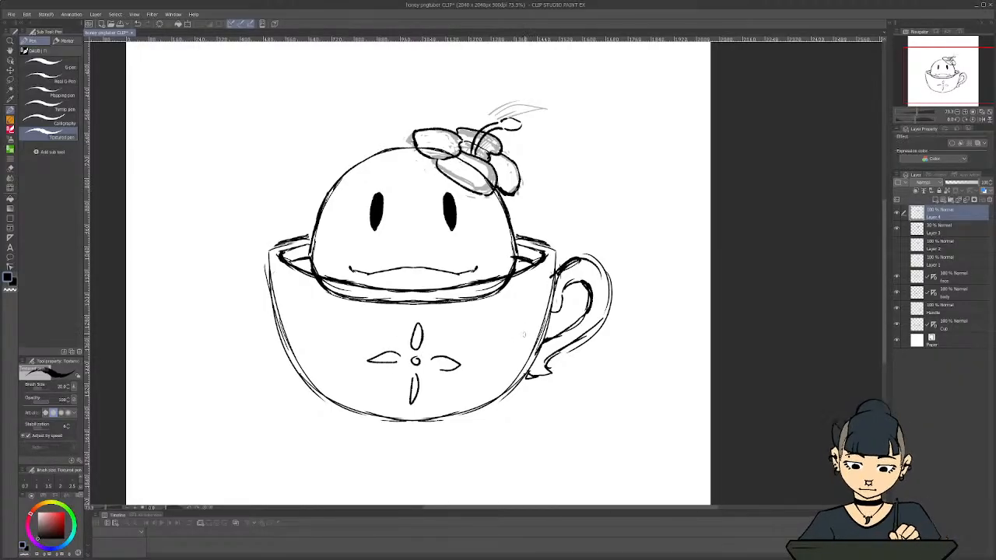
{"action": "left_click_drag", "start_coordinate": [523, 334], "coordinate": [527, 330]}
{"action": "left_click_drag", "start_coordinate": [533, 291], "coordinate": [511, 378]}
{"action": "mouse_move", "coordinate": [515, 334]}
{"action": "left_mouse_down"}
{"action": "mouse_move", "coordinate": [487, 343]}
{"action": "mouse_move", "coordinate": [549, 323]}
{"action": "mouse_move", "coordinate": [547, 331]}
{"action": "left_mouse_up"}
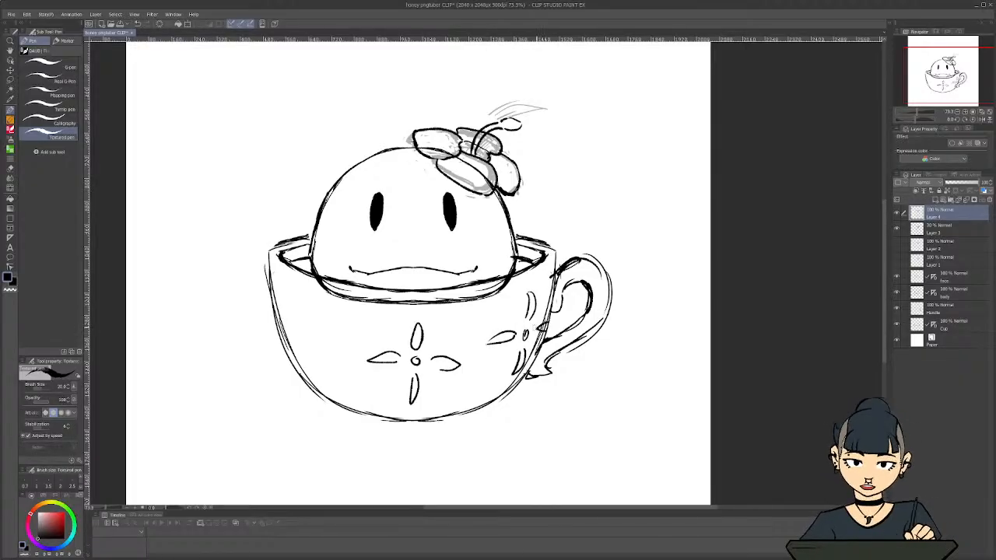
{"action": "mouse_move", "coordinate": [298, 327]}
{"action": "left_mouse_down"}
{"action": "mouse_move", "coordinate": [301, 291]}
{"action": "mouse_move", "coordinate": [300, 322]}
{"action": "mouse_move", "coordinate": [337, 349]}
{"action": "mouse_move", "coordinate": [311, 338]}
{"action": "mouse_move", "coordinate": [302, 367]}
{"action": "mouse_move", "coordinate": [309, 377]}
{"action": "left_mouse_up"}
{"action": "left_click_drag", "start_coordinate": [289, 318], "coordinate": [283, 332]}
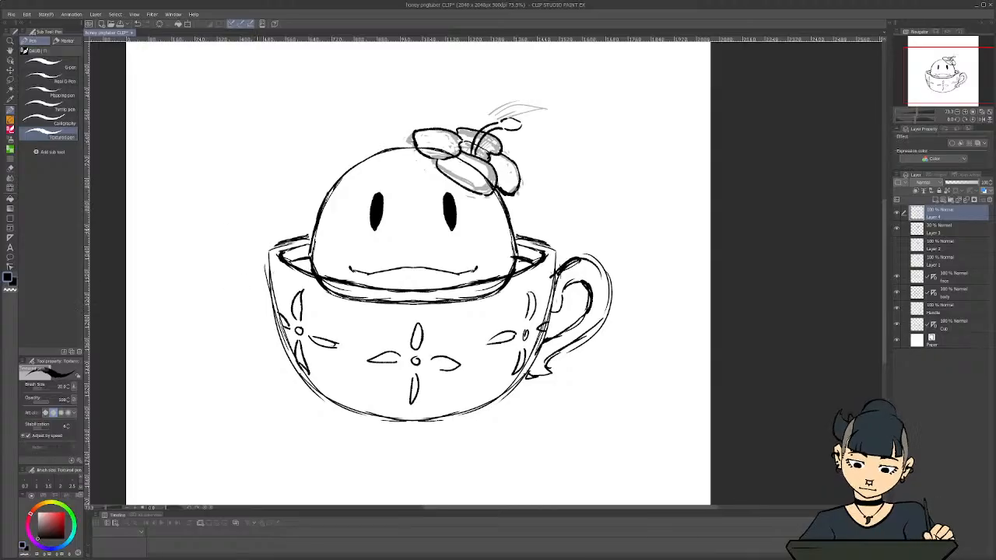
Draw two short slanted lines under the cup's curved bottom as the sides of its foot
{"action": "scroll", "coordinate": [301, 421], "scroll_direction": "down", "scroll_amount": 3}
{"action": "scroll", "coordinate": [301, 420], "scroll_direction": "up", "scroll_amount": 1}
{"action": "left_click_drag", "start_coordinate": [517, 507], "coordinate": [484, 507]}
{"action": "scroll", "coordinate": [357, 377], "scroll_direction": "up", "scroll_amount": 2}
{"action": "scroll", "coordinate": [444, 338], "scroll_direction": "up", "scroll_amount": 2}
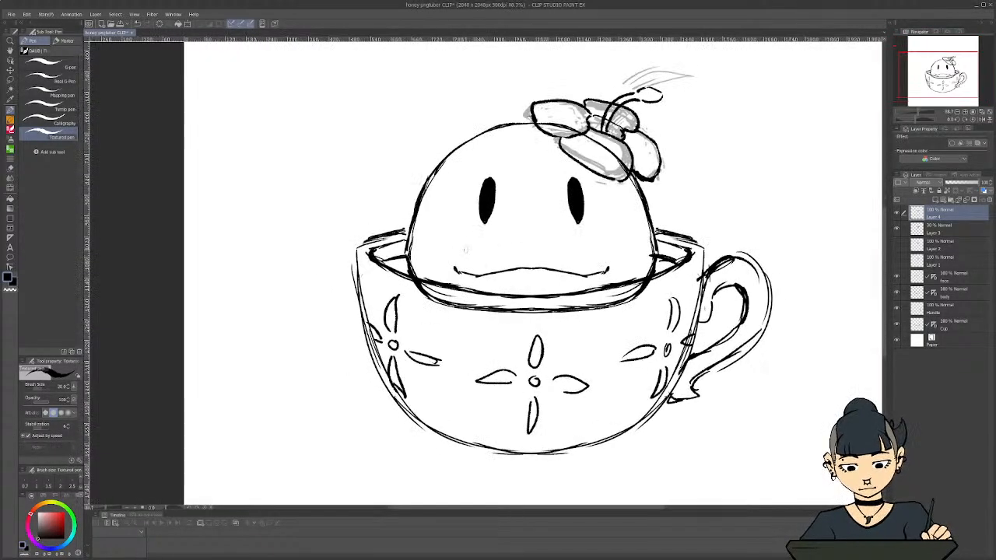
{"action": "left_click_drag", "start_coordinate": [884, 284], "coordinate": [884, 280]}
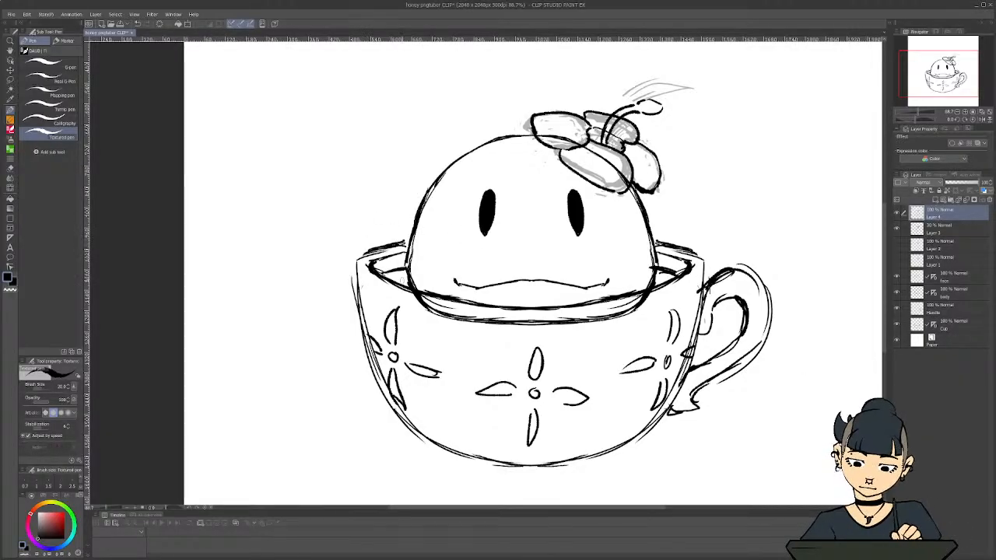
{"action": "scroll", "coordinate": [400, 274], "scroll_direction": "down", "scroll_amount": 2}
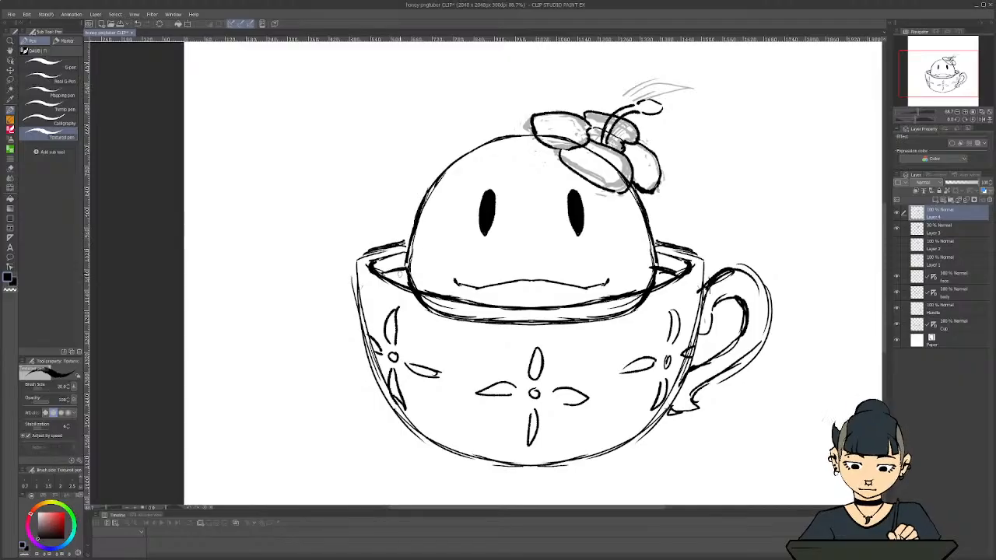
{"action": "left_click_drag", "start_coordinate": [579, 400], "coordinate": [585, 417]}
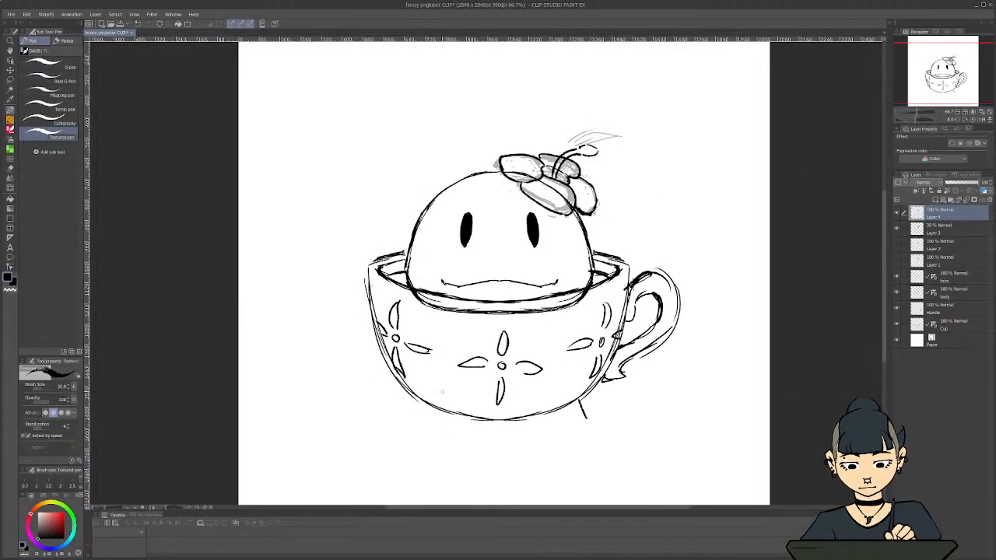
{"action": "mouse_move", "coordinate": [423, 400]}
{"action": "left_mouse_down"}
{"action": "mouse_move", "coordinate": [453, 404]}
{"action": "mouse_move", "coordinate": [420, 420]}
{"action": "left_mouse_up"}
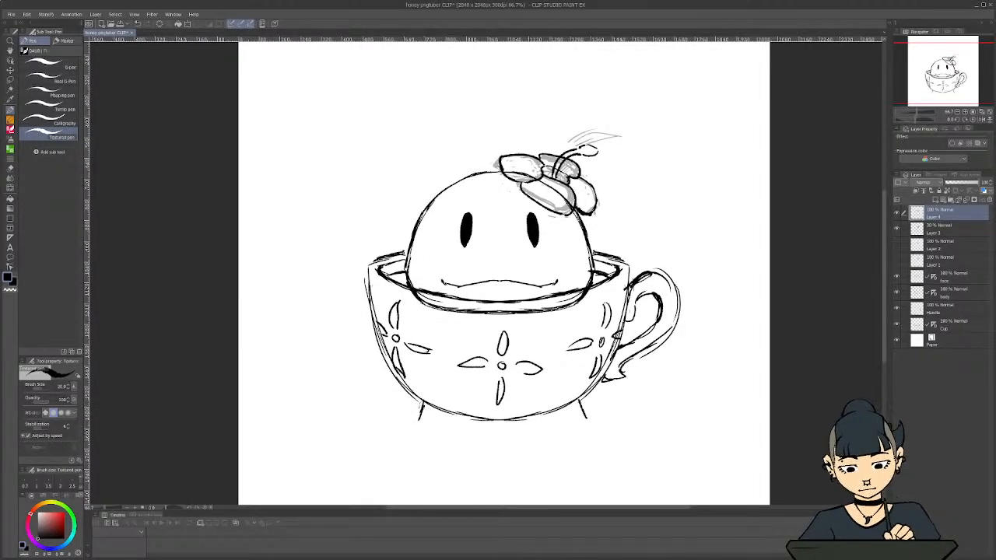
Draw the curved lower edge of the cup's foot and thicken its two side lines
{"action": "left_click_drag", "start_coordinate": [585, 416], "coordinate": [527, 430]}
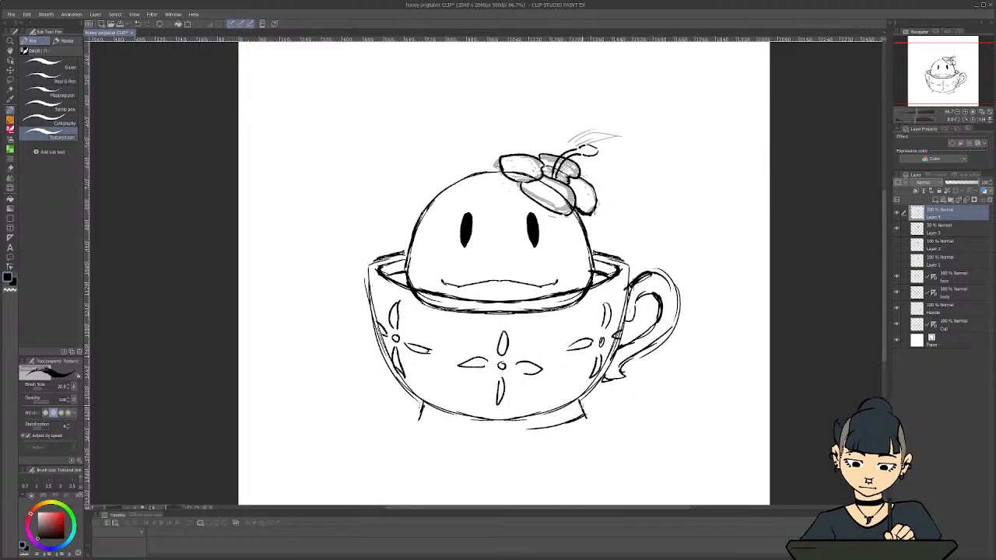
{"action": "mouse_move", "coordinate": [579, 396]}
{"action": "left_mouse_down"}
{"action": "mouse_move", "coordinate": [587, 418]}
{"action": "mouse_move", "coordinate": [491, 434]}
{"action": "left_mouse_up"}
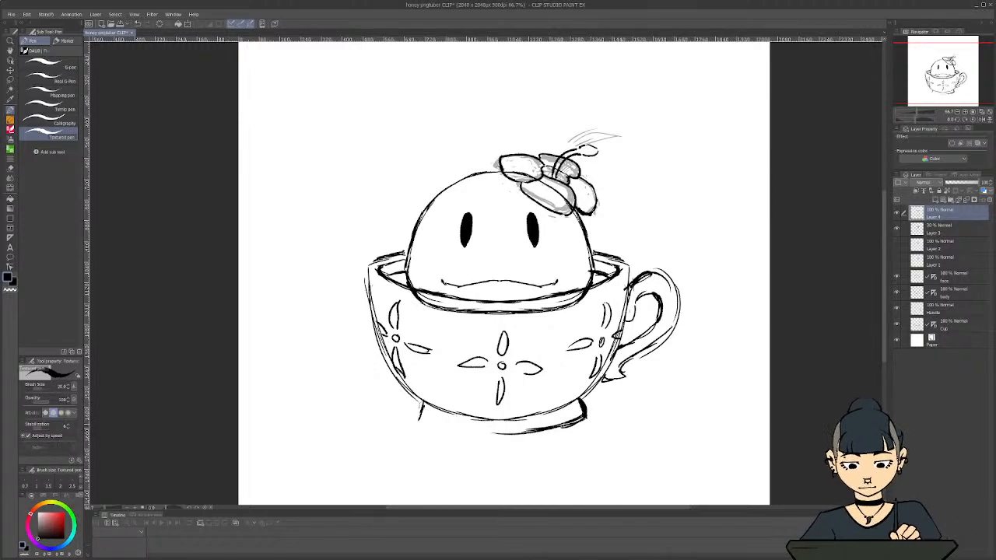
{"action": "left_click_drag", "start_coordinate": [565, 426], "coordinate": [474, 434]}
{"action": "left_click_drag", "start_coordinate": [499, 436], "coordinate": [458, 434]}
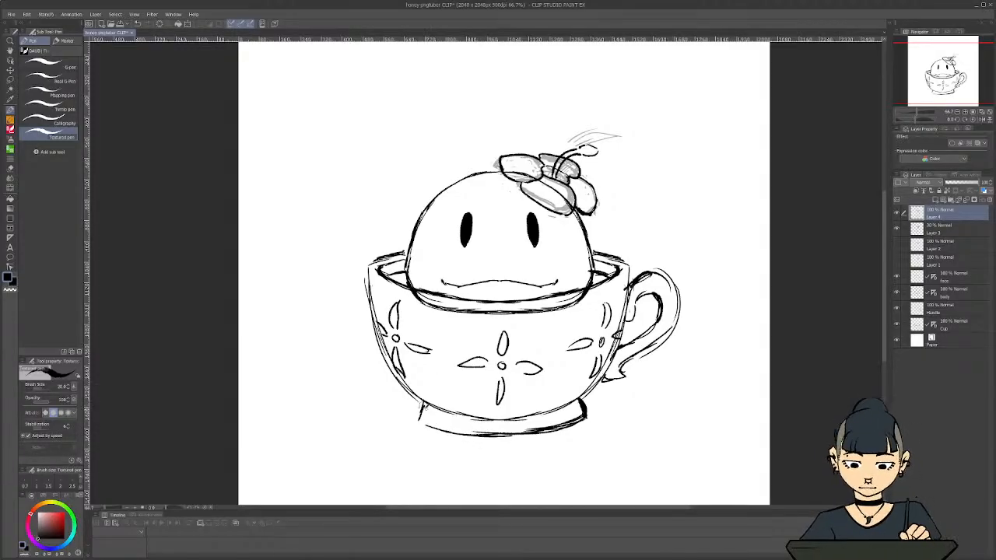
{"action": "left_click_drag", "start_coordinate": [426, 399], "coordinate": [420, 423]}
{"action": "left_click_drag", "start_coordinate": [423, 411], "coordinate": [421, 423]}
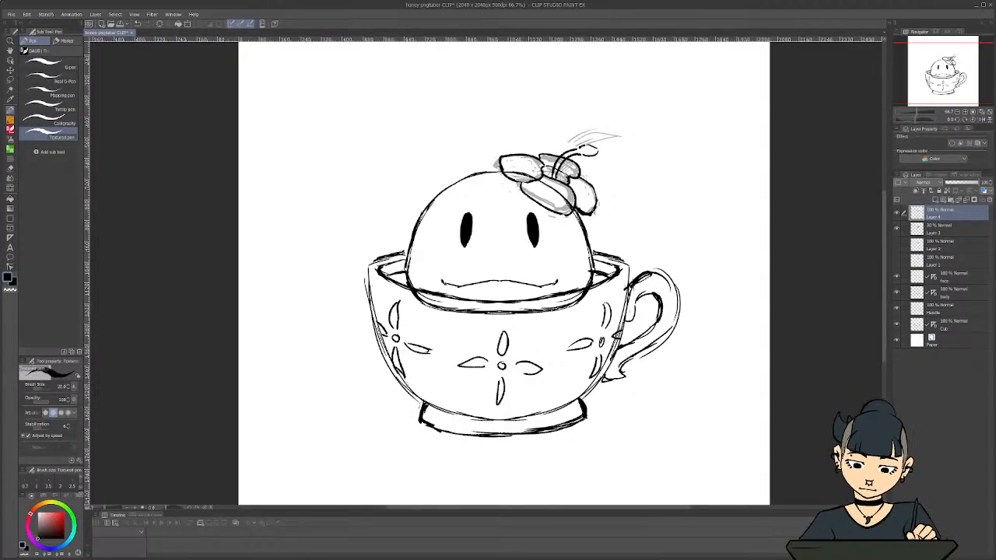
Sketch a wide, loose outline of the ground surface beneath the cup, extending to both sides of the foot
{"action": "scroll", "coordinate": [296, 333], "scroll_direction": "down", "scroll_amount": 3}
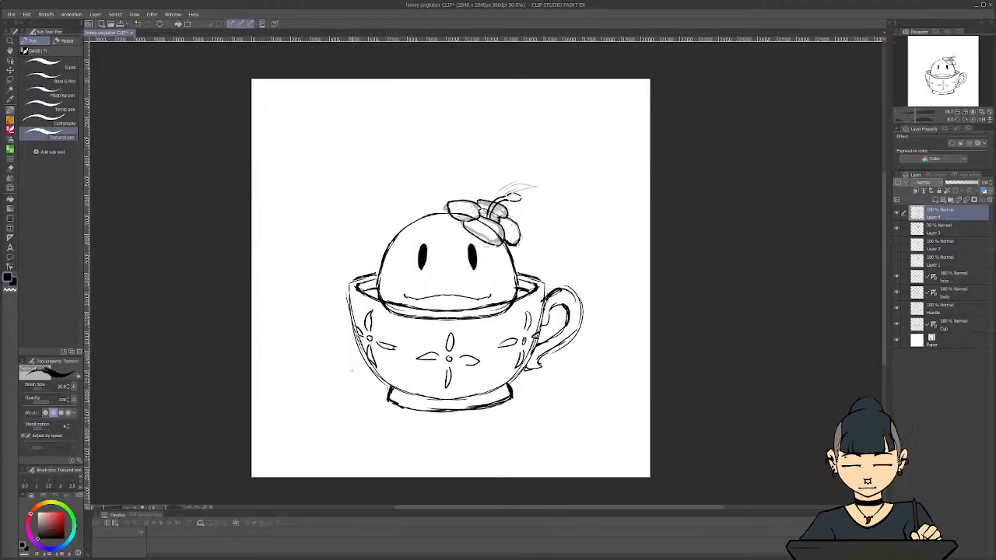
{"action": "scroll", "coordinate": [459, 471], "scroll_direction": "up", "scroll_amount": 1}
{"action": "mouse_move", "coordinate": [475, 509]}
{"action": "left_mouse_down"}
{"action": "mouse_move", "coordinate": [461, 510]}
{"action": "mouse_move", "coordinate": [471, 509]}
{"action": "left_mouse_up"}
{"action": "scroll", "coordinate": [352, 346], "scroll_direction": "up", "scroll_amount": 1}
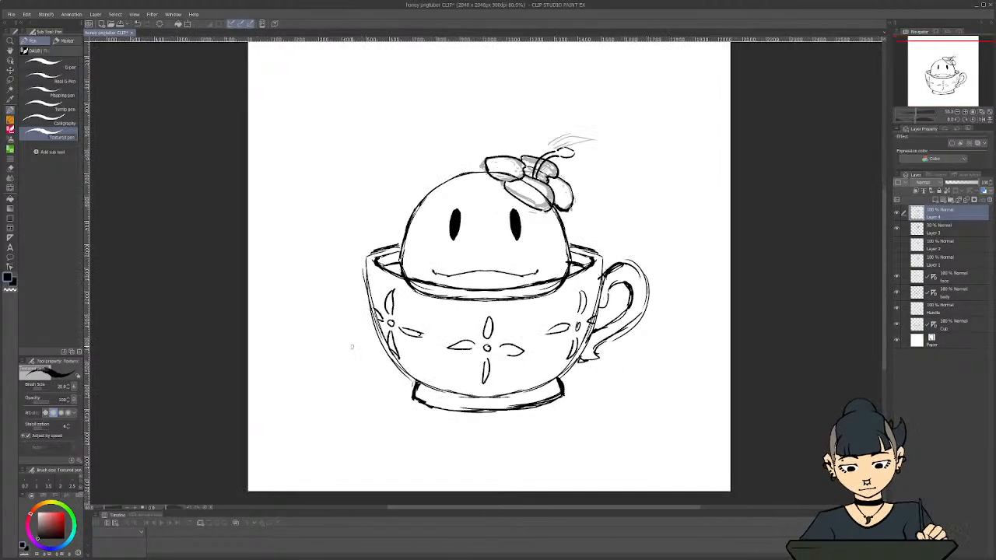
{"action": "mouse_move", "coordinate": [550, 375]}
{"action": "left_mouse_down"}
{"action": "mouse_move", "coordinate": [689, 385]}
{"action": "mouse_move", "coordinate": [460, 420]}
{"action": "mouse_move", "coordinate": [339, 414]}
{"action": "left_mouse_up"}
{"action": "left_click_drag", "start_coordinate": [261, 406], "coordinate": [391, 371]}
{"action": "left_click_drag", "start_coordinate": [372, 374], "coordinate": [249, 399]}
{"action": "left_click_drag", "start_coordinate": [261, 403], "coordinate": [306, 413]}
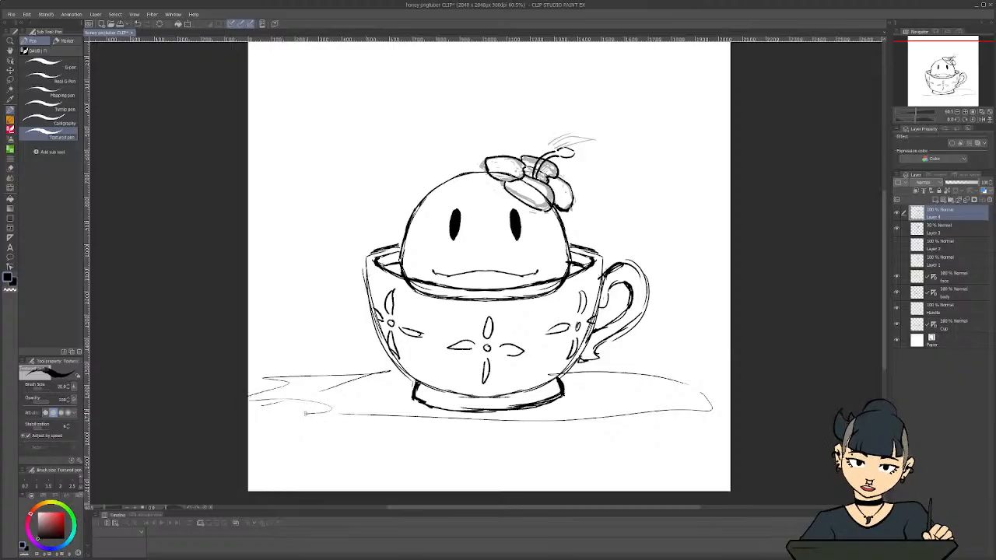
Add small curved texture marks to the front and handle side of the ground surface
{"action": "left_click_drag", "start_coordinate": [627, 378], "coordinate": [635, 378]}
{"action": "left_click_drag", "start_coordinate": [657, 384], "coordinate": [667, 384]}
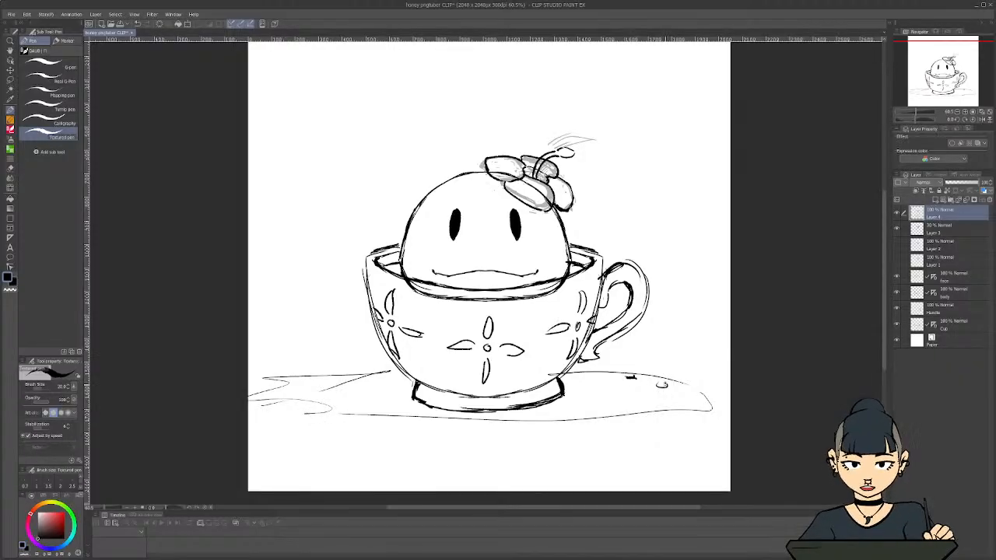
{"action": "left_click_drag", "start_coordinate": [530, 416], "coordinate": [538, 415]}
{"action": "left_click_drag", "start_coordinate": [451, 411], "coordinate": [411, 411]}
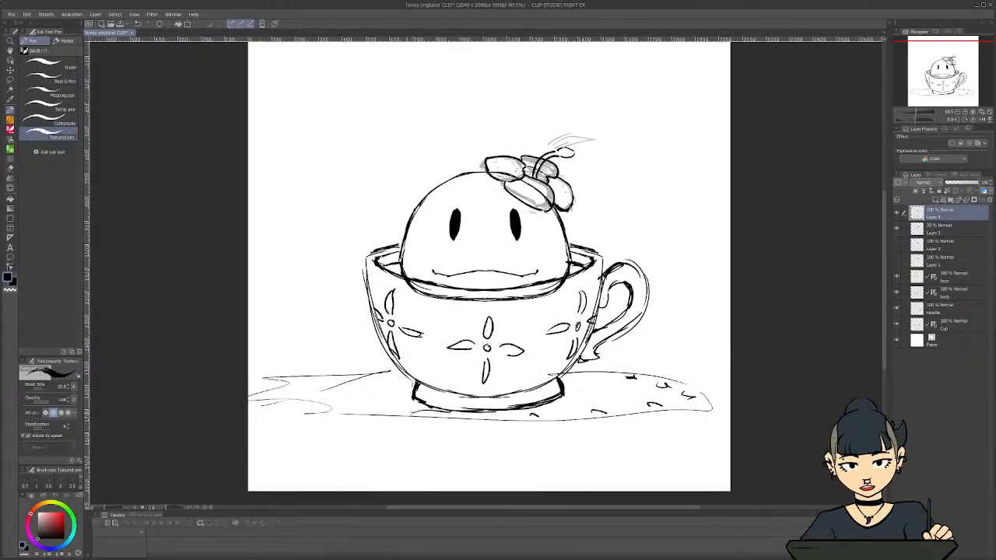
{"action": "left_click_drag", "start_coordinate": [333, 410], "coordinate": [304, 406]}
{"action": "mouse_move", "coordinate": [291, 403]}
{"action": "left_mouse_down"}
{"action": "mouse_move", "coordinate": [273, 400]}
{"action": "mouse_move", "coordinate": [286, 384]}
{"action": "left_mouse_up"}
{"action": "left_click_drag", "start_coordinate": [324, 380], "coordinate": [417, 379]}
{"action": "left_click_drag", "start_coordinate": [587, 379], "coordinate": [610, 375]}
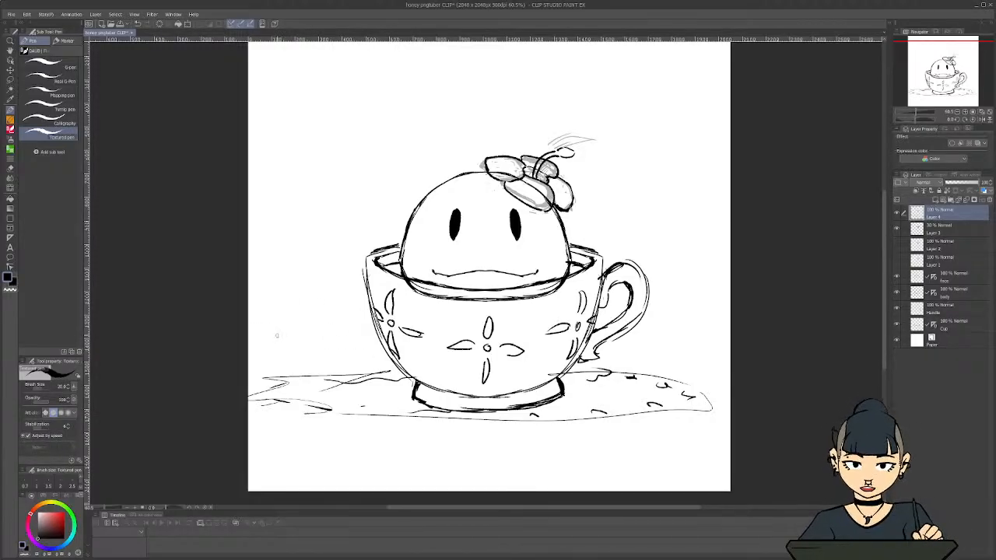
{"action": "key", "text": "ctrl+z"}
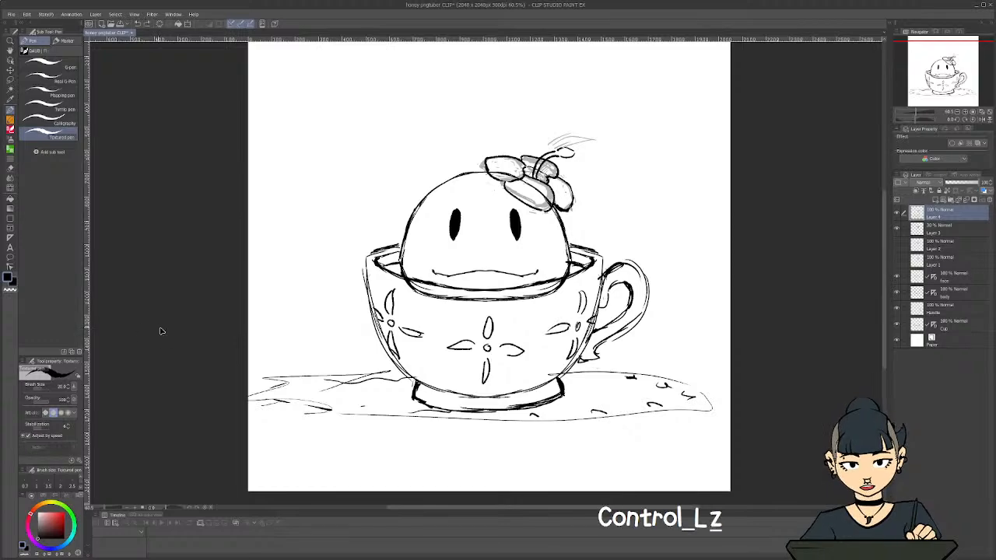
{"action": "key", "text": "ctrl+z"}
{"action": "key", "text": "ctrl+z"}
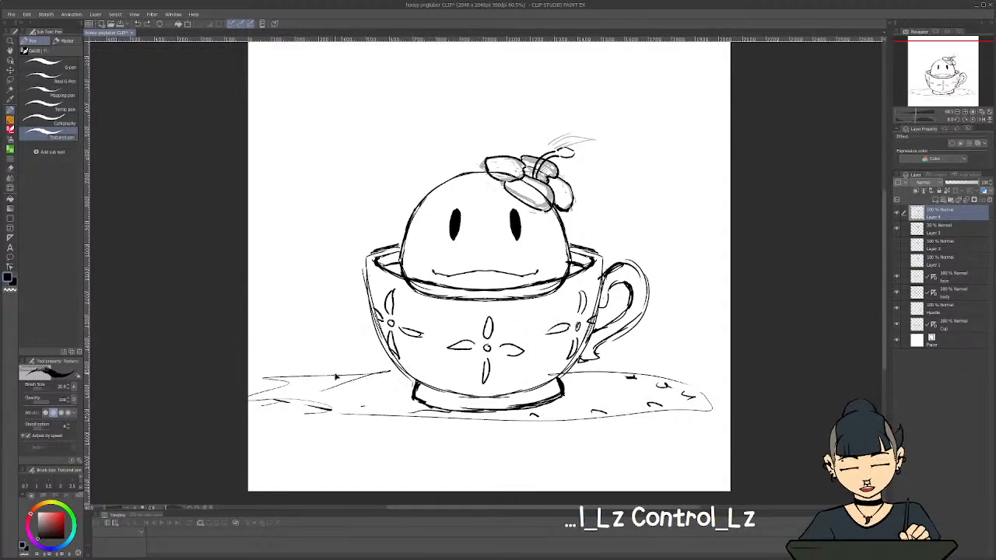
{"action": "key", "text": "ctrl+z"}
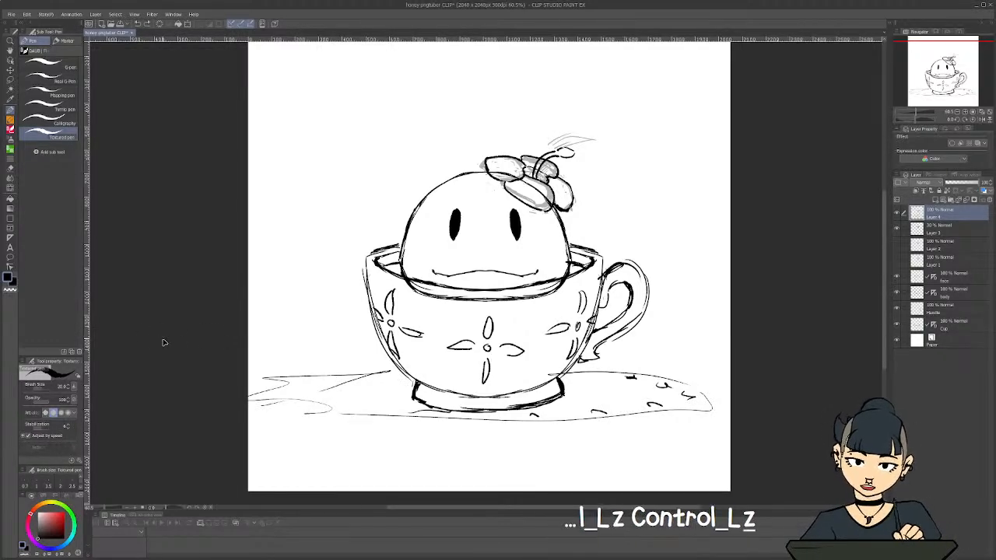
{"action": "key", "text": "ctrl+z"}
Delete the faded sketch layer and the old Layer 2, and check the contents of the hidden Layer 1
{"action": "scroll", "coordinate": [162, 340], "scroll_direction": "down", "scroll_amount": 1}
{"action": "scroll", "coordinate": [162, 341], "scroll_direction": "up", "scroll_amount": 1}
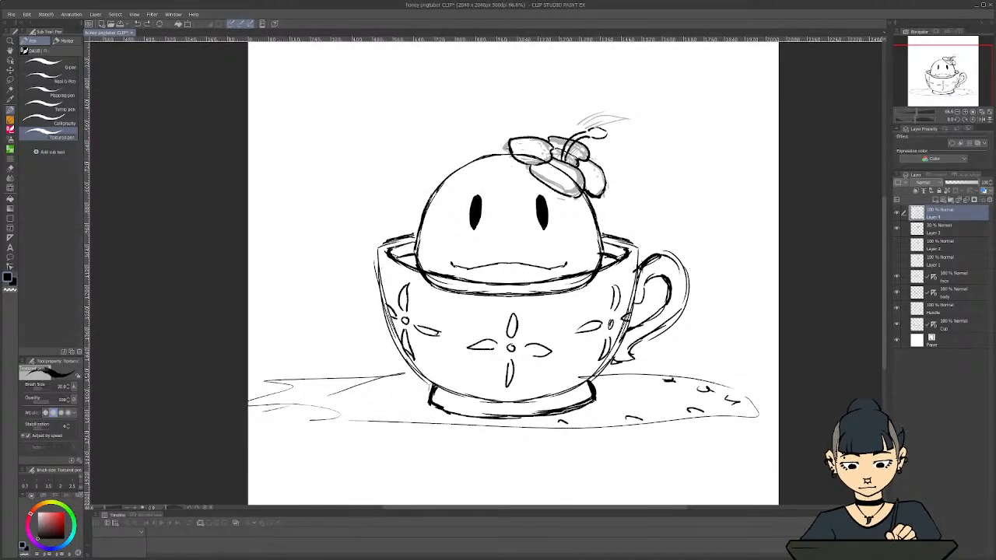
{"action": "left_click", "coordinate": [896, 229]}
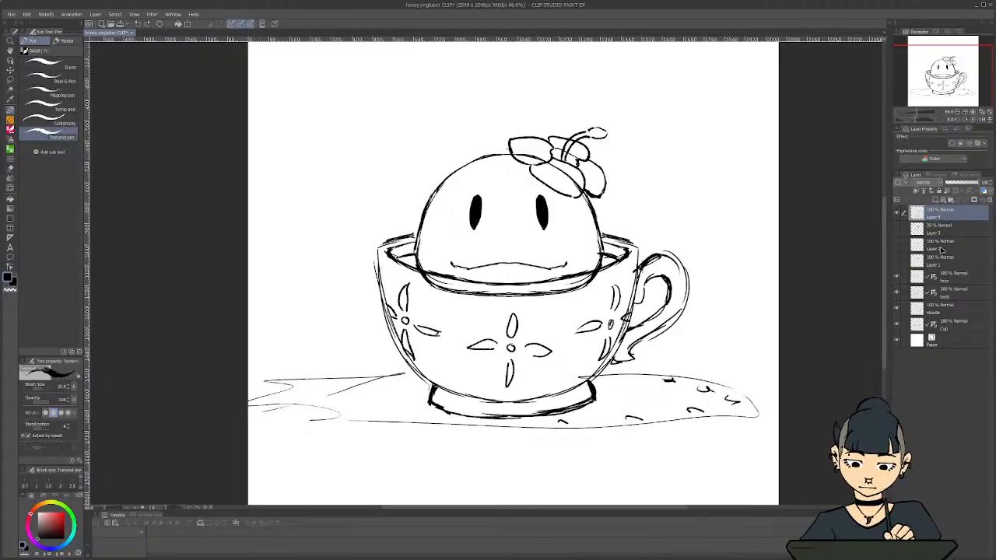
{"action": "left_click", "coordinate": [951, 225]}
{"action": "left_click", "coordinate": [988, 200]}
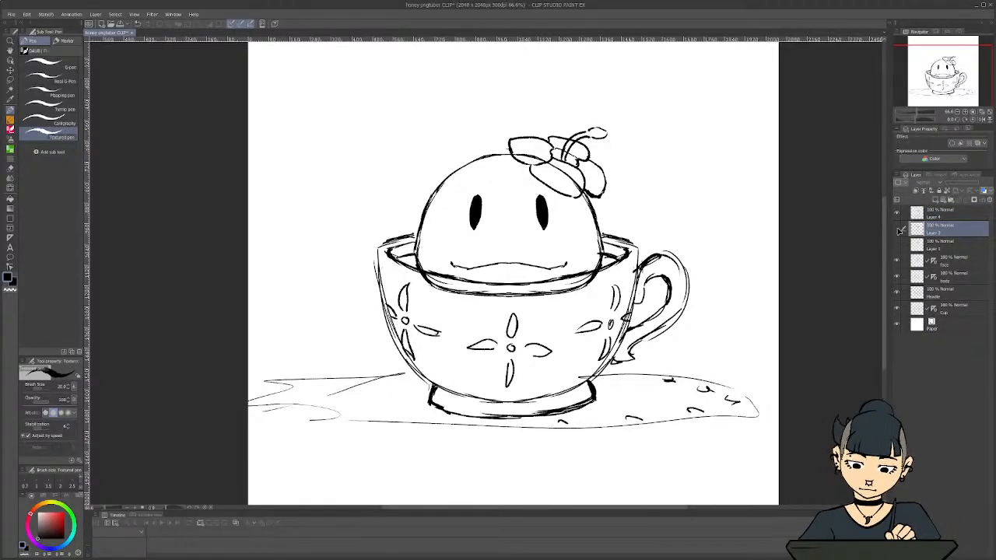
{"action": "left_click", "coordinate": [897, 229]}
{"action": "left_click", "coordinate": [988, 200]}
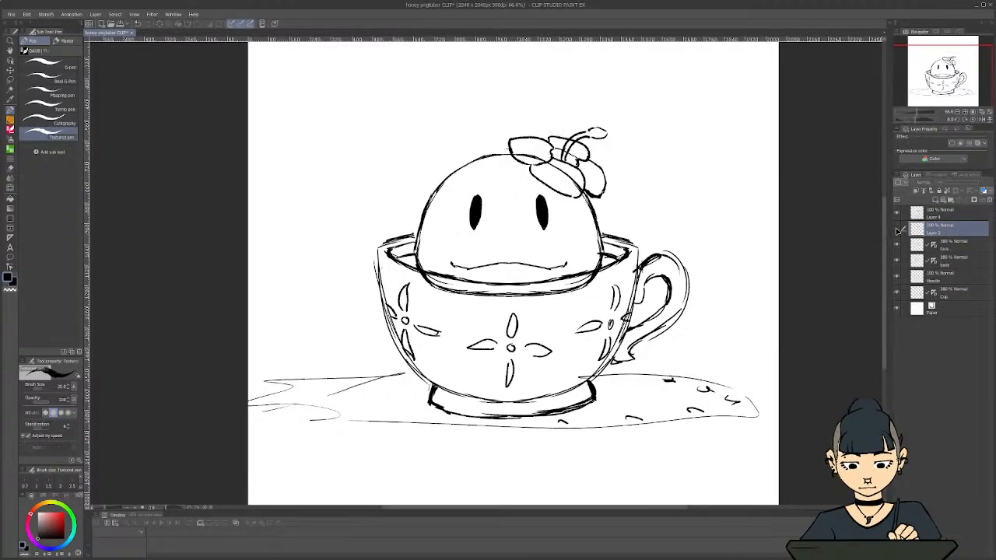
{"action": "left_click", "coordinate": [896, 228]}
{"action": "left_click", "coordinate": [897, 229]}
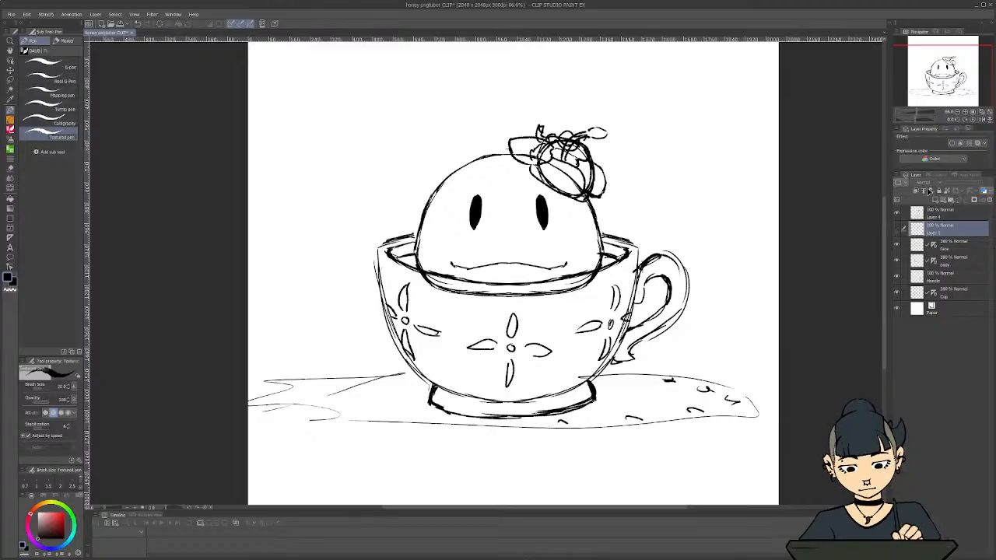
Group all drawing layers from Layer 4 down to Cup in a new folder and lower its opacity to about 15%
{"action": "left_click", "coordinate": [942, 211]}
{"action": "left_click", "coordinate": [950, 199]}
{"action": "left_click", "coordinate": [936, 227]}
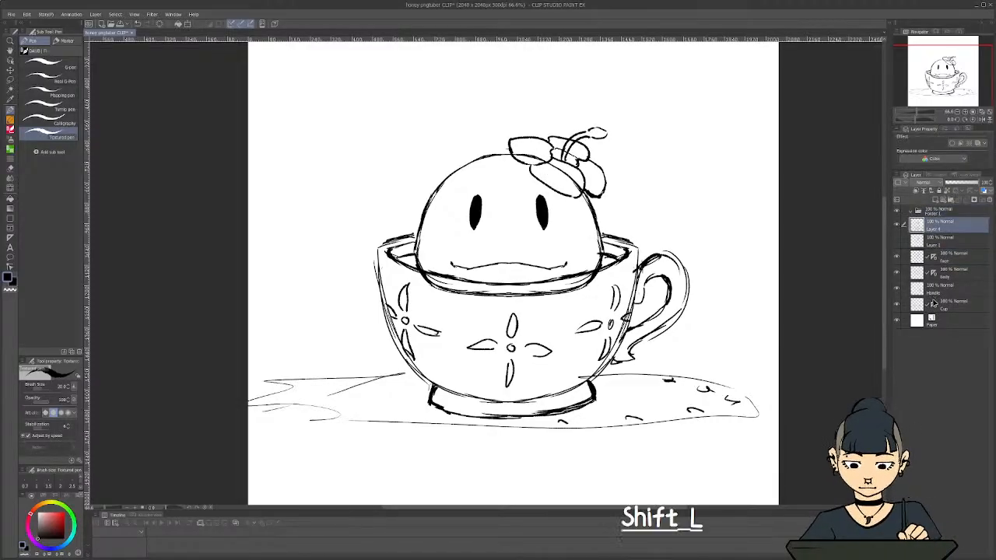
{"action": "left_click", "coordinate": [949, 309], "text": "shift"}
{"action": "left_click_drag", "start_coordinate": [942, 227], "coordinate": [951, 183]}
{"action": "left_click", "coordinate": [911, 211]}
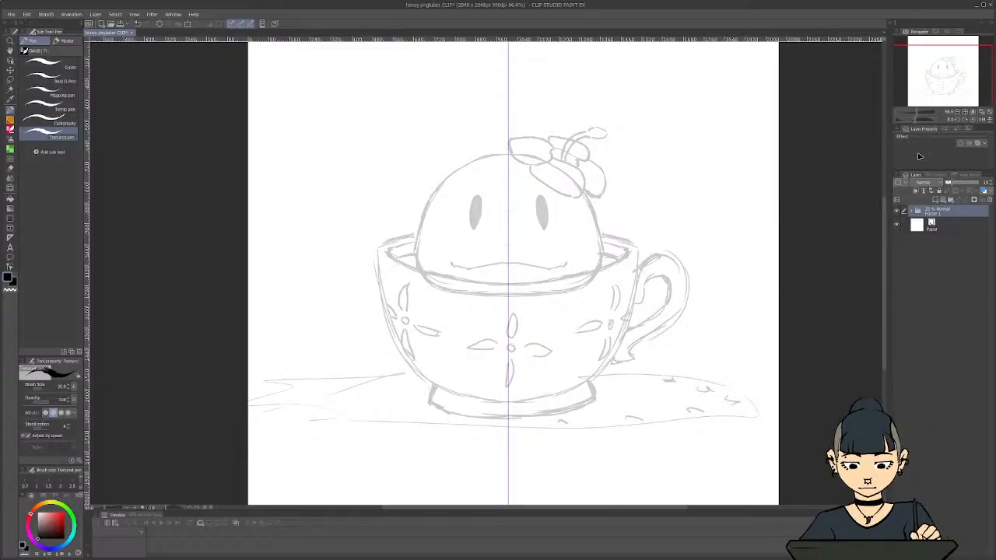
Place a vertical symmetry ruler through the character's centre on a new layer inside a new folder above the faded sketch
{"action": "left_click", "coordinate": [949, 201]}
{"action": "left_click", "coordinate": [935, 200]}
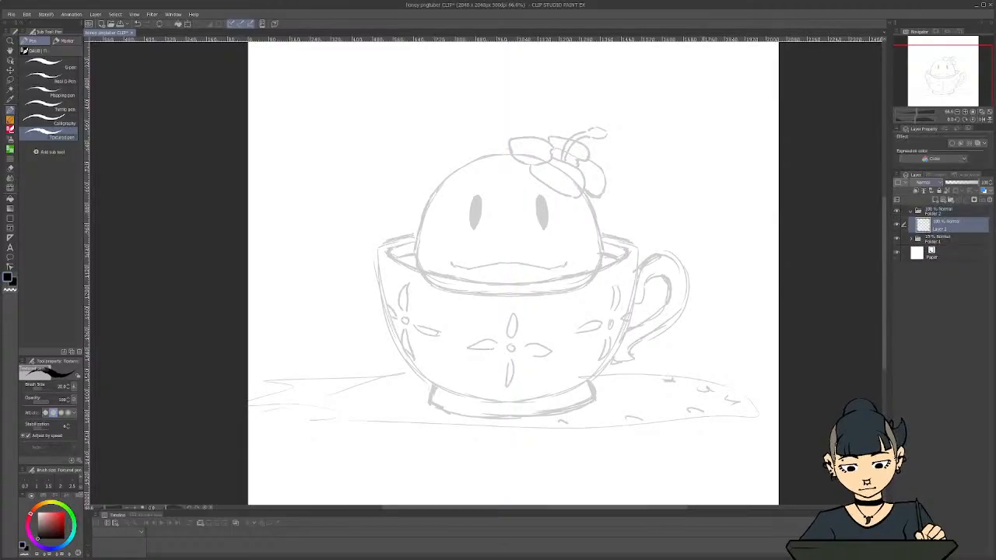
{"action": "key", "text": "u"}
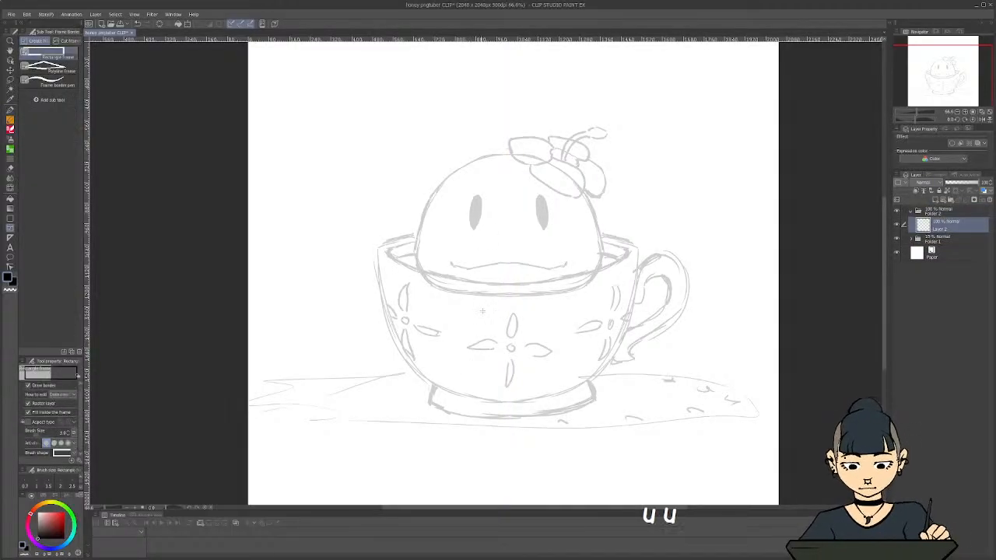
{"action": "scroll", "coordinate": [510, 259], "scroll_direction": "up", "scroll_amount": 4}
{"action": "key", "text": "shift+l"}
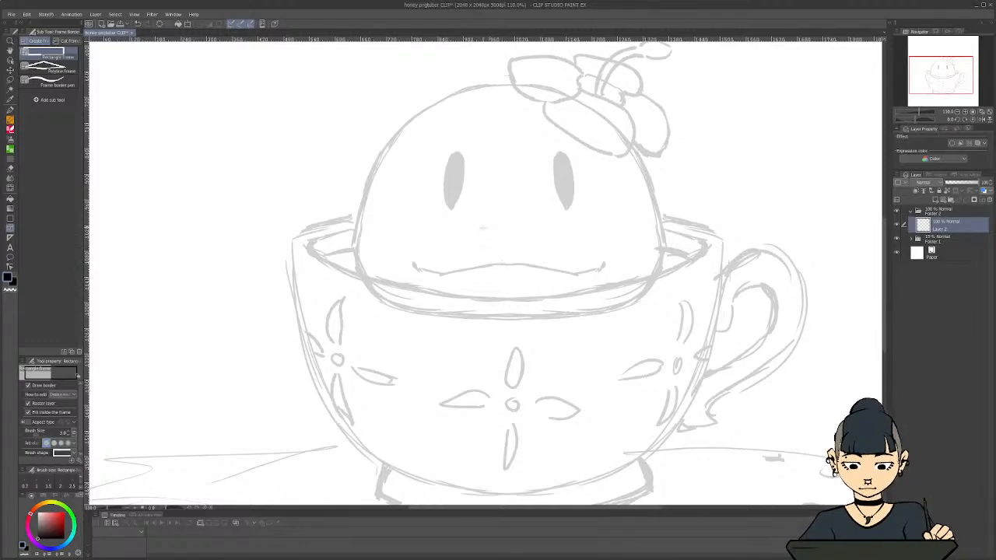
{"action": "key", "text": "u"}
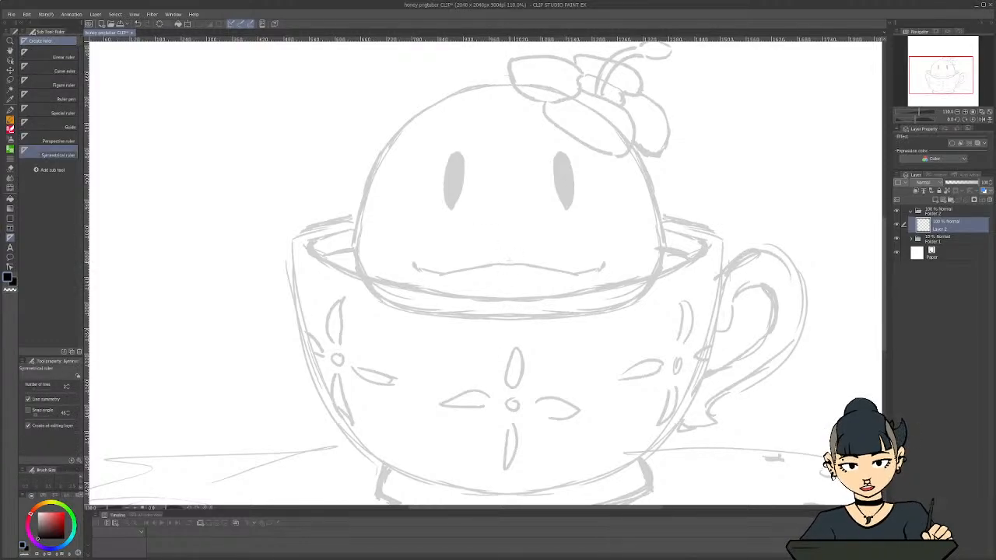
{"action": "left_click_drag", "start_coordinate": [509, 267], "coordinate": [510, 313]}
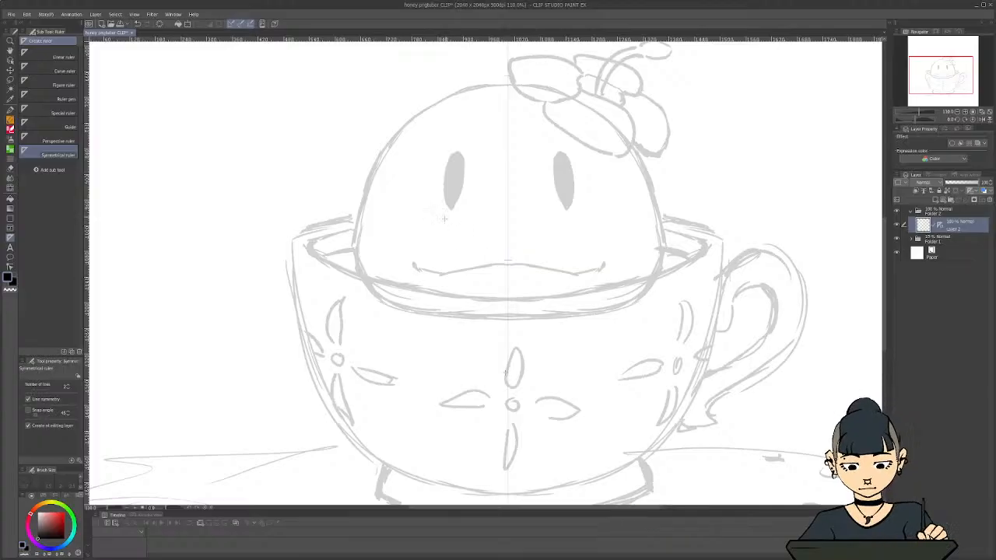
{"action": "scroll", "coordinate": [446, 270], "scroll_direction": "down", "scroll_amount": 5}
{"action": "left_click_drag", "start_coordinate": [458, 370], "coordinate": [499, 370]}
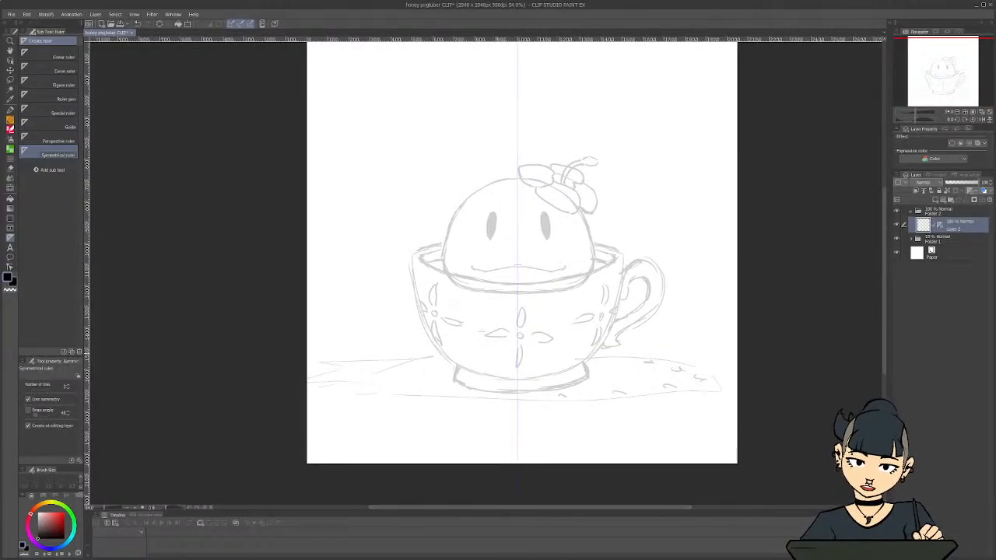
Ink the character's domed body outline over the faded sketch with the black Textured pen, mirrored by the symmetry ruler
{"action": "scroll", "coordinate": [449, 309], "scroll_direction": "up", "scroll_amount": 3}
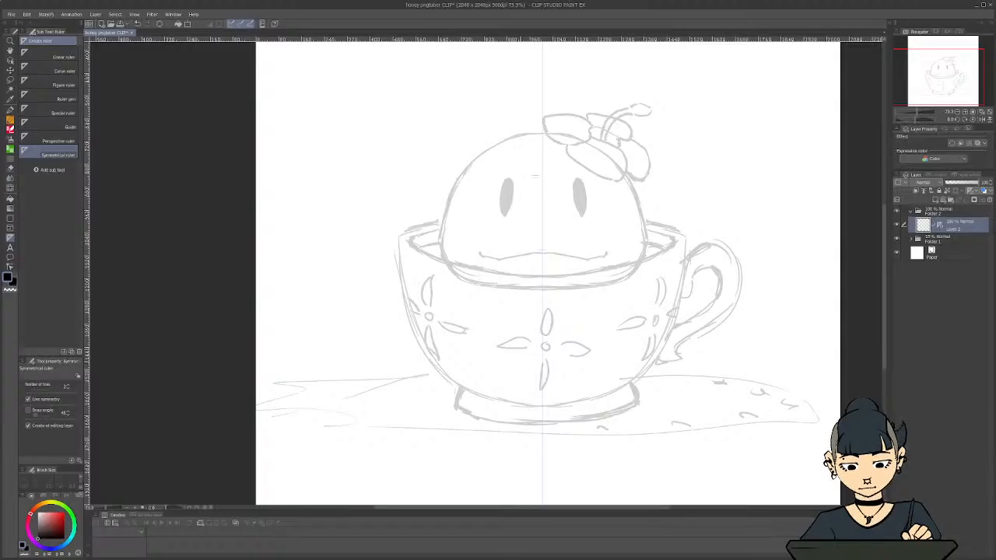
{"action": "scroll", "coordinate": [535, 175], "scroll_direction": "up", "scroll_amount": 1}
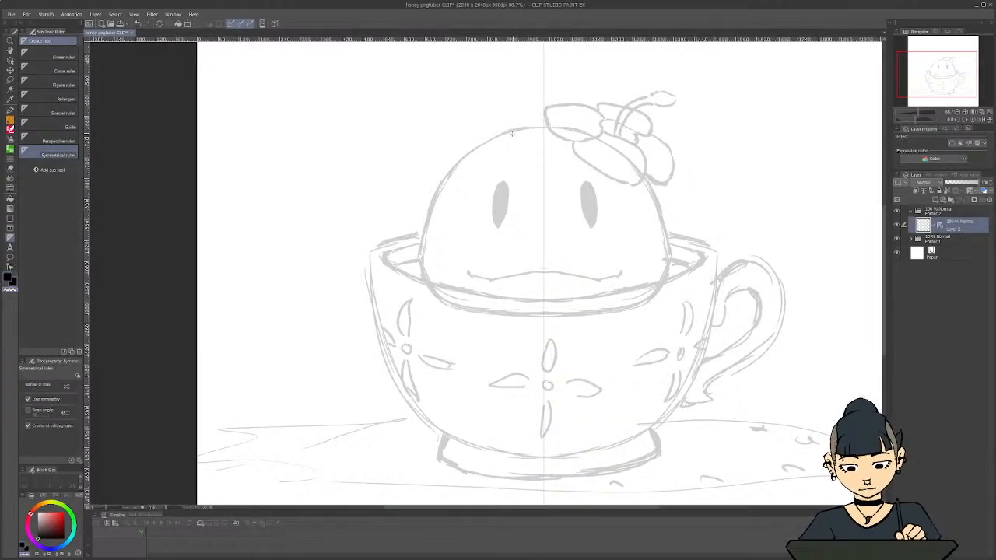
{"action": "key", "text": "c"}
{"action": "key", "text": "p"}
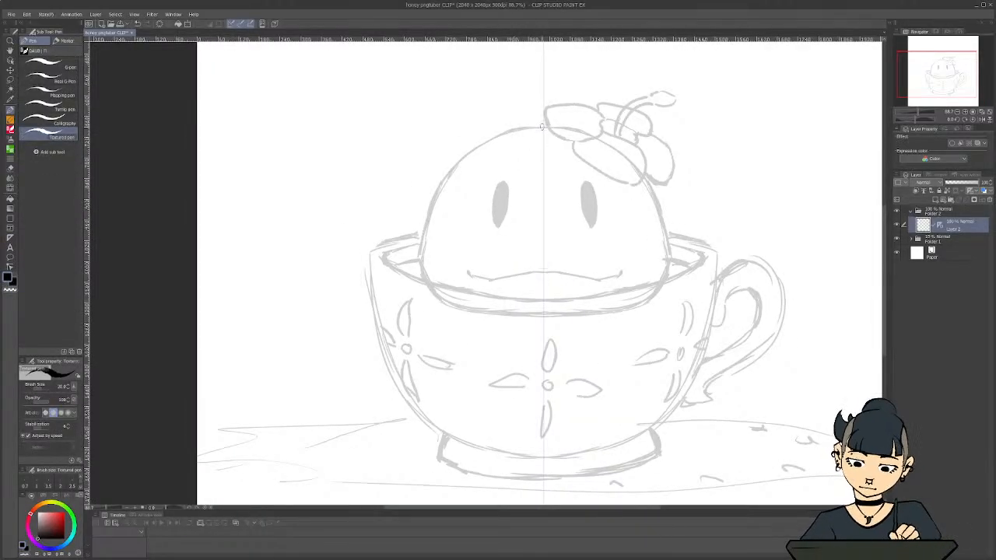
{"action": "mouse_move", "coordinate": [542, 126]}
{"action": "left_mouse_down"}
{"action": "mouse_move", "coordinate": [579, 133]}
{"action": "mouse_move", "coordinate": [632, 166]}
{"action": "mouse_move", "coordinate": [659, 207]}
{"action": "mouse_move", "coordinate": [671, 273]}
{"action": "mouse_move", "coordinate": [644, 304]}
{"action": "mouse_move", "coordinate": [545, 314]}
{"action": "left_mouse_up"}
{"action": "scroll", "coordinate": [379, 225], "scroll_direction": "down", "scroll_amount": 1}
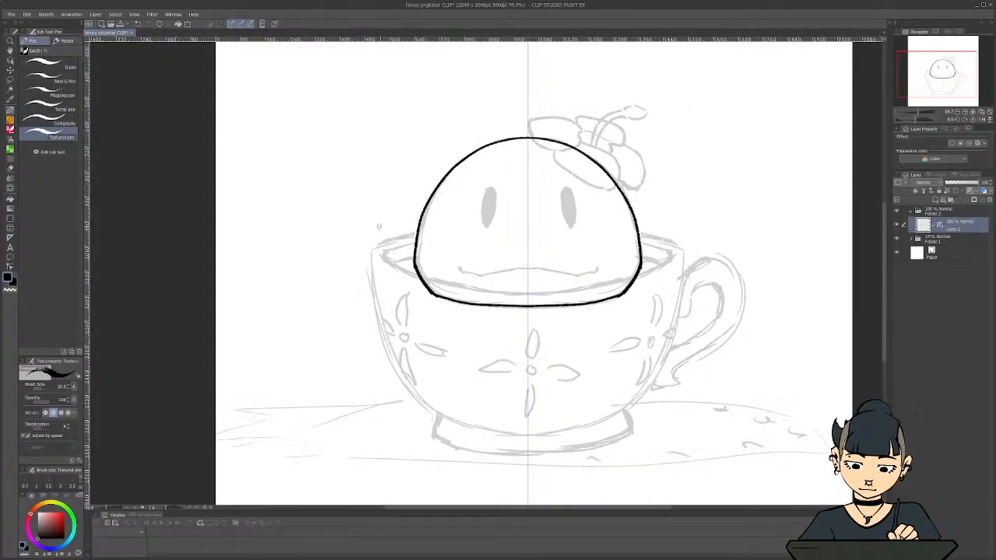
{"action": "scroll", "coordinate": [379, 225], "scroll_direction": "down", "scroll_amount": 2}
{"action": "scroll", "coordinate": [360, 230], "scroll_direction": "up", "scroll_amount": 2}
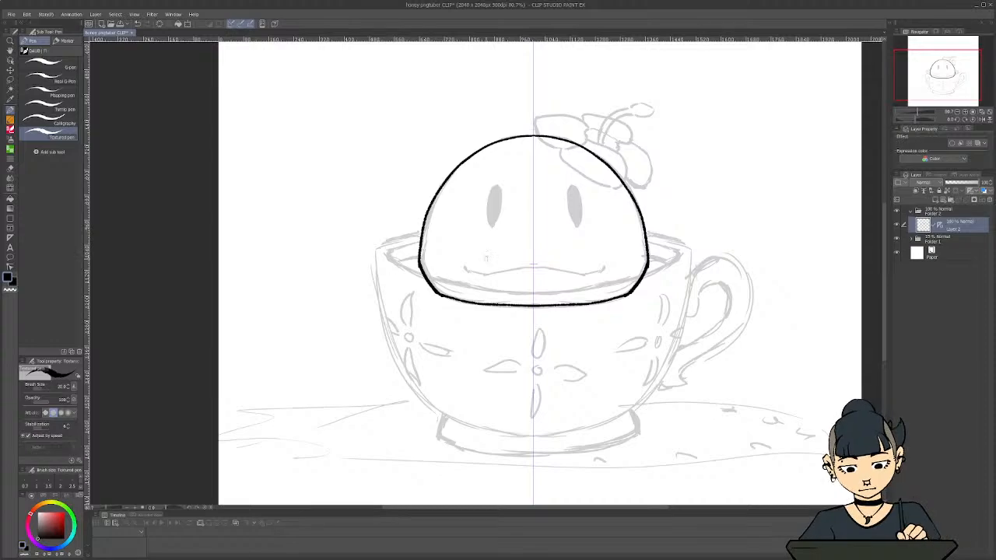
{"action": "scroll", "coordinate": [621, 298], "scroll_direction": "up", "scroll_amount": 2}
{"action": "scroll", "coordinate": [627, 301], "scroll_direction": "down", "scroll_amount": 2}
Try a short stroke and several small mirrored ovals at the body's lower corners, undoing each attempt
{"action": "left_click_drag", "start_coordinate": [635, 298], "coordinate": [623, 302]}
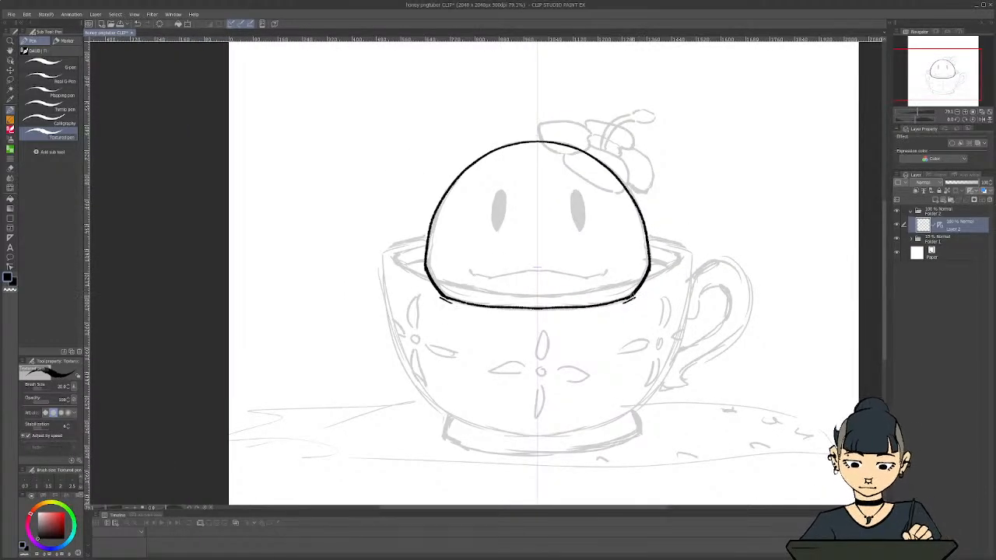
{"action": "key", "text": "ctrl+z"}
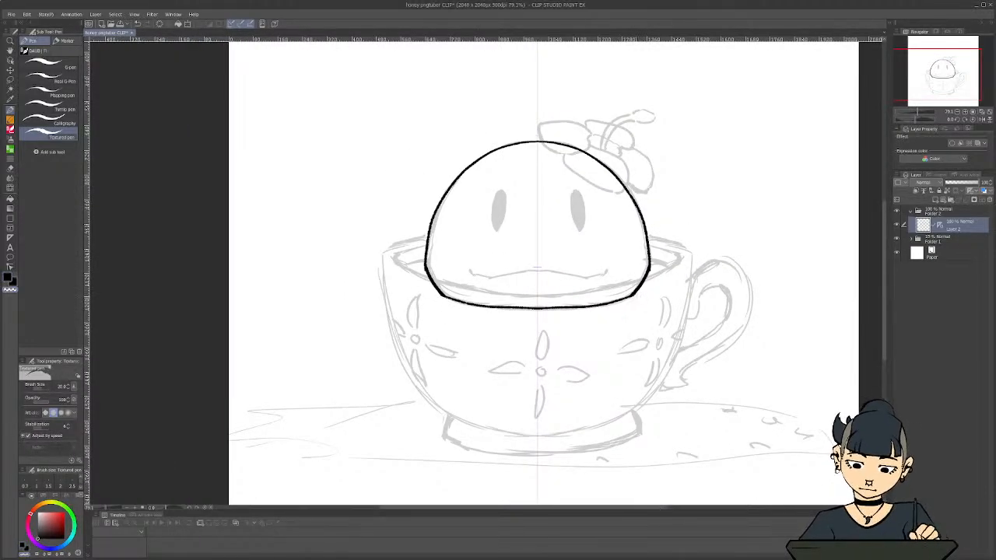
{"action": "scroll", "coordinate": [475, 356], "scroll_direction": "down", "scroll_amount": 1}
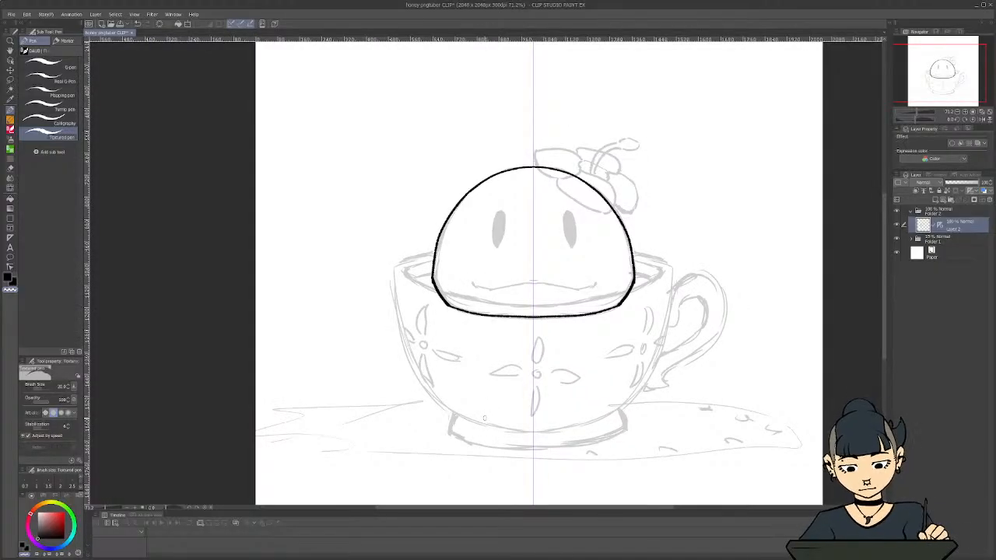
{"action": "left_click_drag", "start_coordinate": [587, 508], "coordinate": [569, 508]}
{"action": "key", "text": "c"}
{"action": "mouse_move", "coordinate": [657, 301]}
{"action": "left_mouse_down"}
{"action": "mouse_move", "coordinate": [660, 291]}
{"action": "mouse_move", "coordinate": [657, 304]}
{"action": "left_mouse_up"}
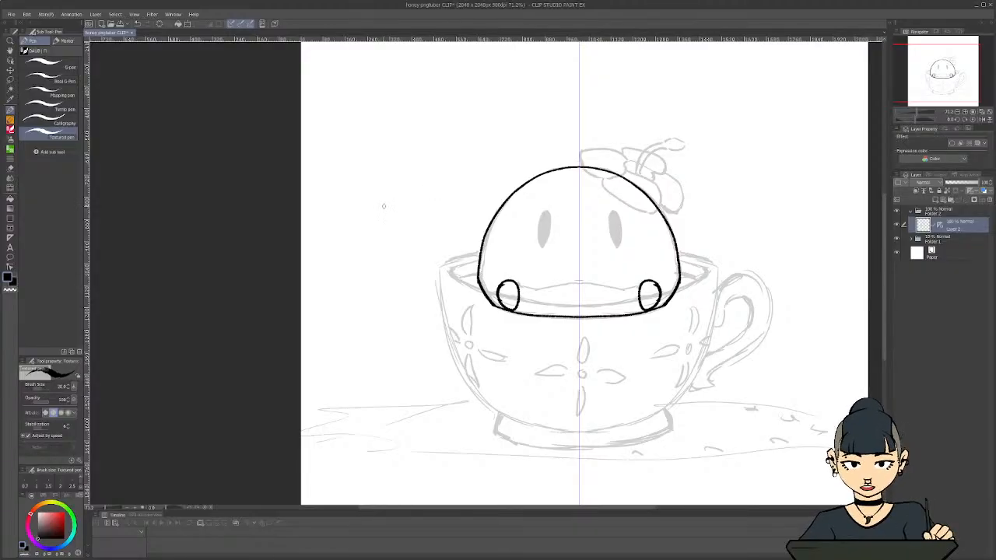
{"action": "key", "text": "ctrl+z"}
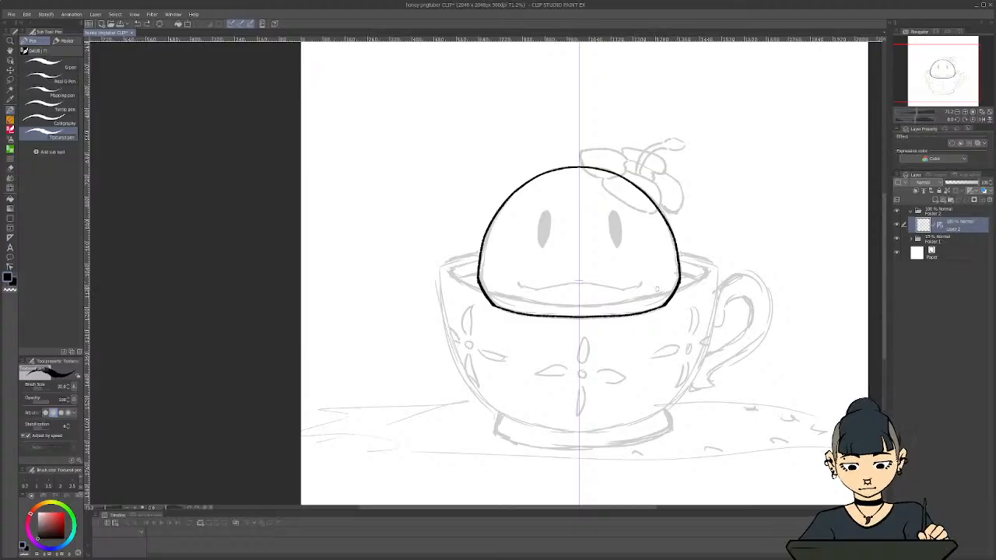
{"action": "mouse_move", "coordinate": [656, 288]}
{"action": "left_mouse_down"}
{"action": "mouse_move", "coordinate": [666, 271]}
{"action": "mouse_move", "coordinate": [678, 299]}
{"action": "mouse_move", "coordinate": [652, 295]}
{"action": "left_mouse_up"}
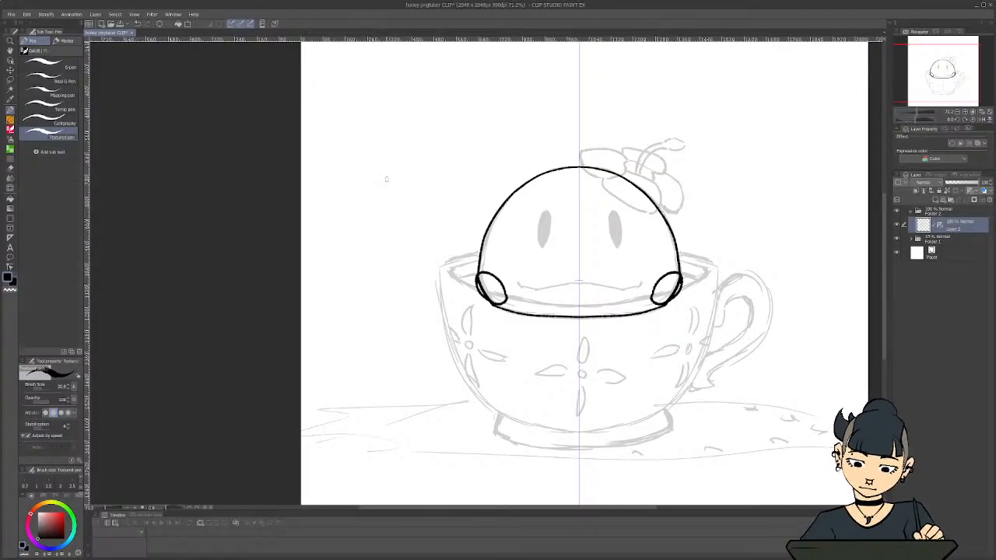
{"action": "key", "text": "ctrl+z"}
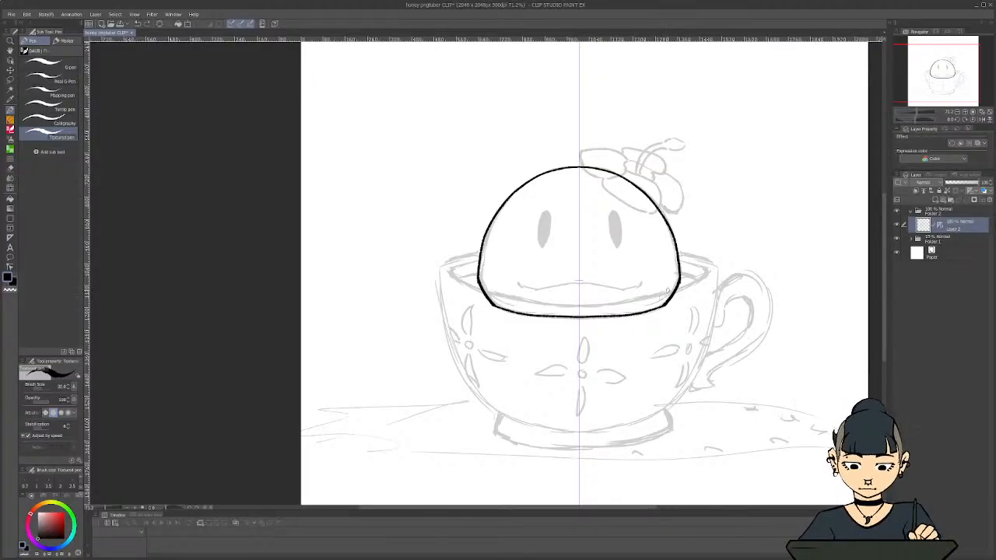
{"action": "mouse_move", "coordinate": [667, 290]}
{"action": "left_mouse_down"}
{"action": "mouse_move", "coordinate": [653, 281]}
{"action": "mouse_move", "coordinate": [649, 305]}
{"action": "mouse_move", "coordinate": [673, 280]}
{"action": "left_mouse_up"}
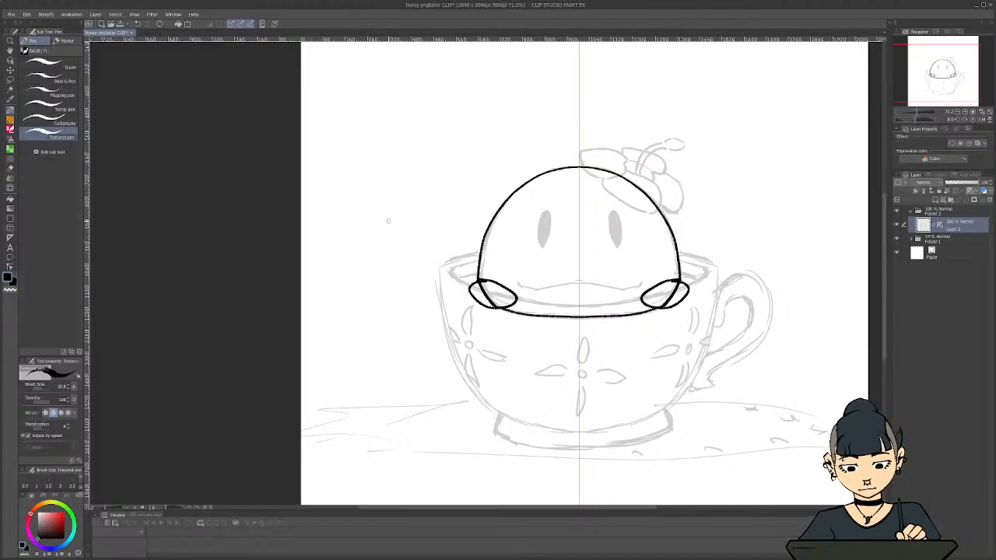
{"action": "key", "text": "ctrl+z"}
{"action": "left_click", "coordinate": [944, 201]}
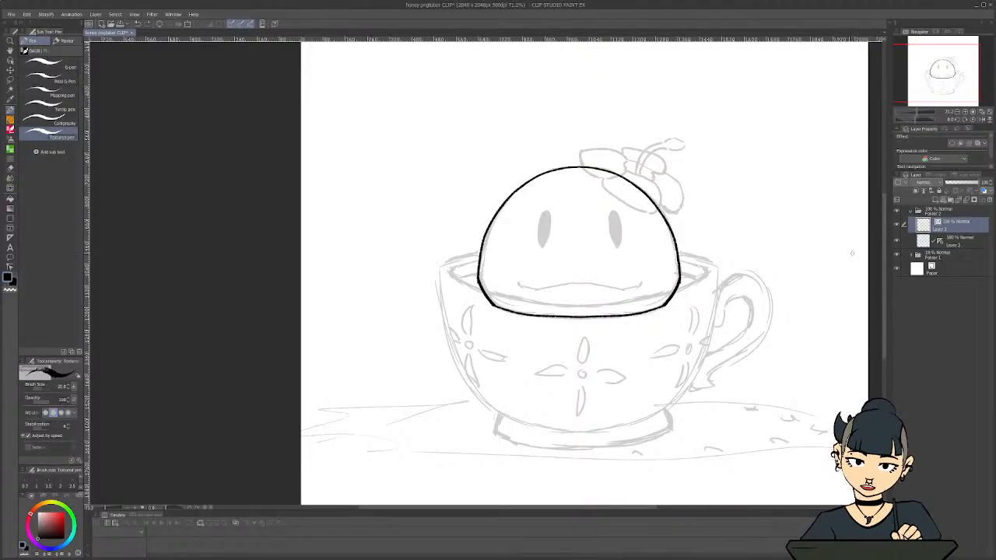
{"action": "scroll", "coordinate": [580, 272], "scroll_direction": "up", "scroll_amount": 1}
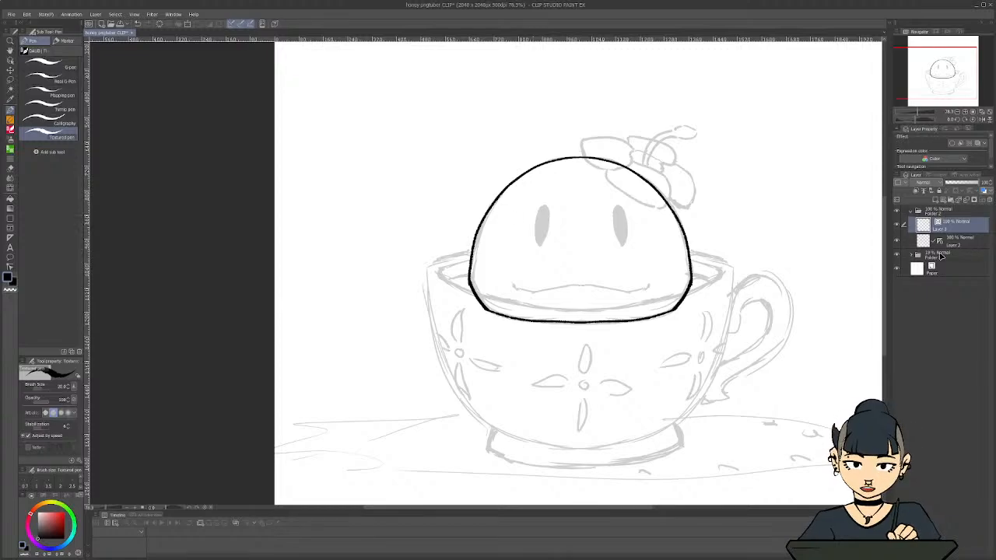
{"action": "left_click", "coordinate": [988, 200]}
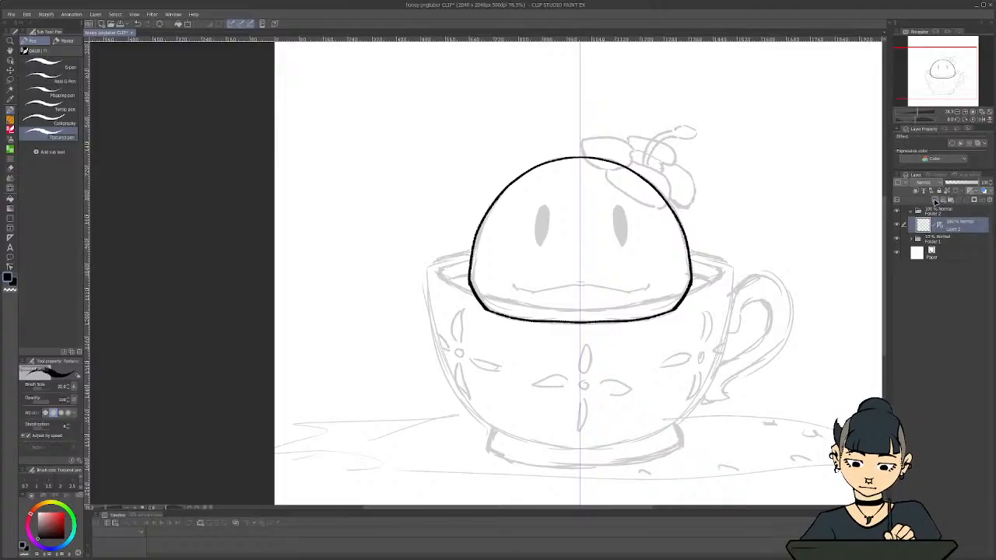
Add a new raster layer above the body outline and place a vertical symmetry ruler through the character's centre on it
{"action": "left_click", "coordinate": [934, 200]}
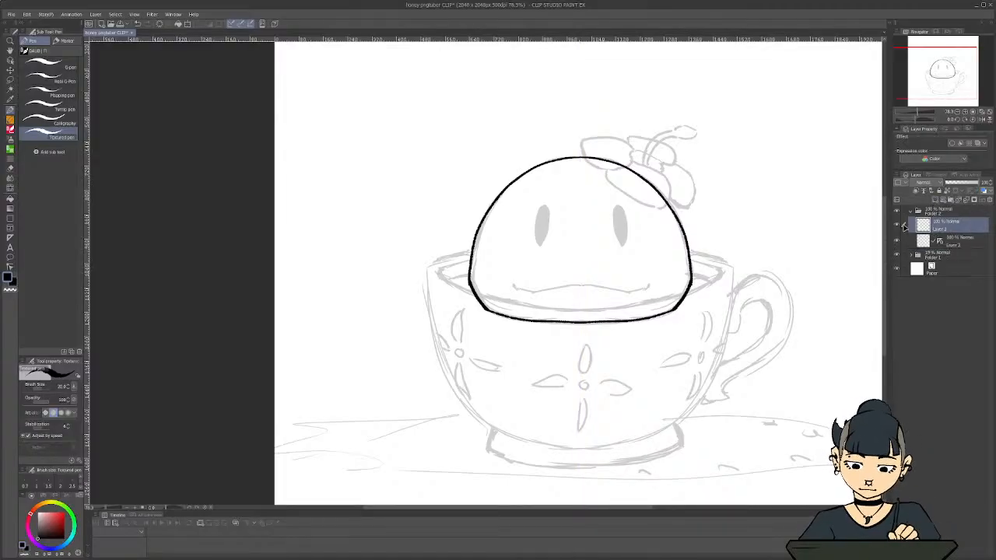
{"action": "scroll", "coordinate": [582, 272], "scroll_direction": "up", "scroll_amount": 1}
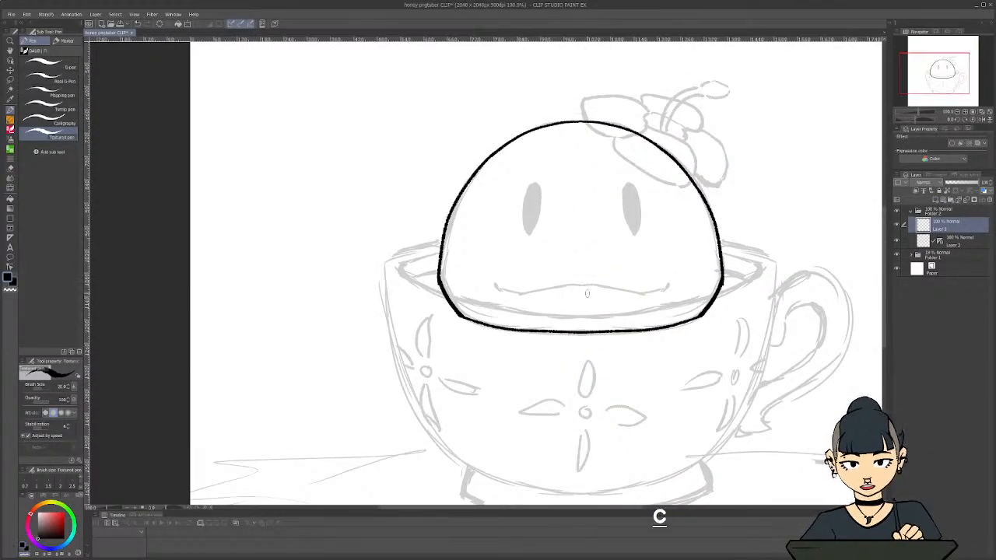
{"action": "key", "text": "c"}
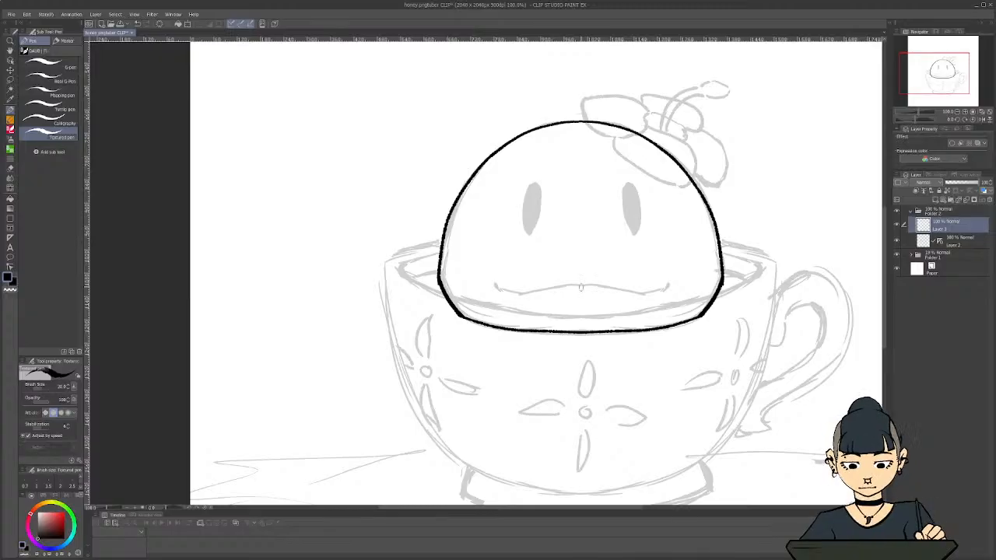
{"action": "key", "text": "u"}
{"action": "key", "text": "u"}
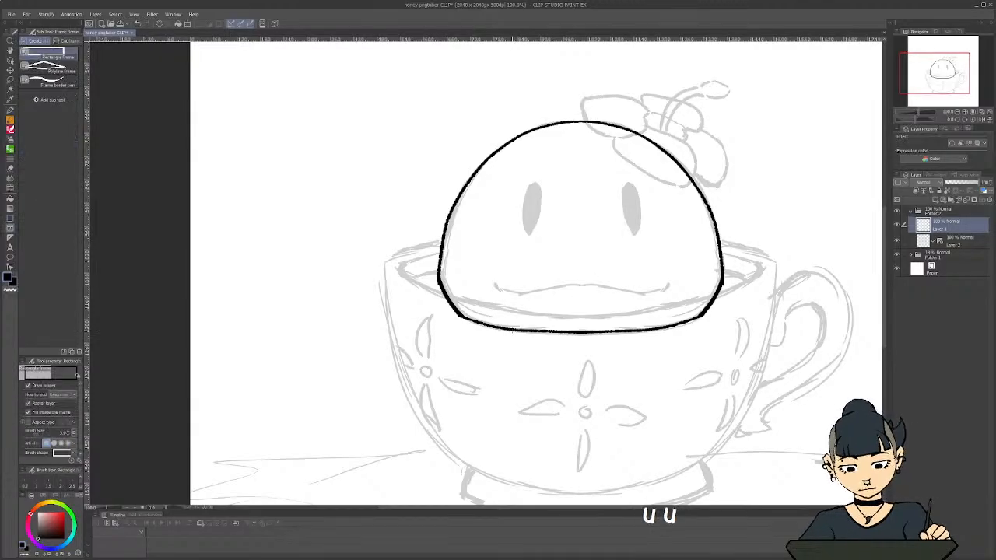
{"action": "key", "text": "u"}
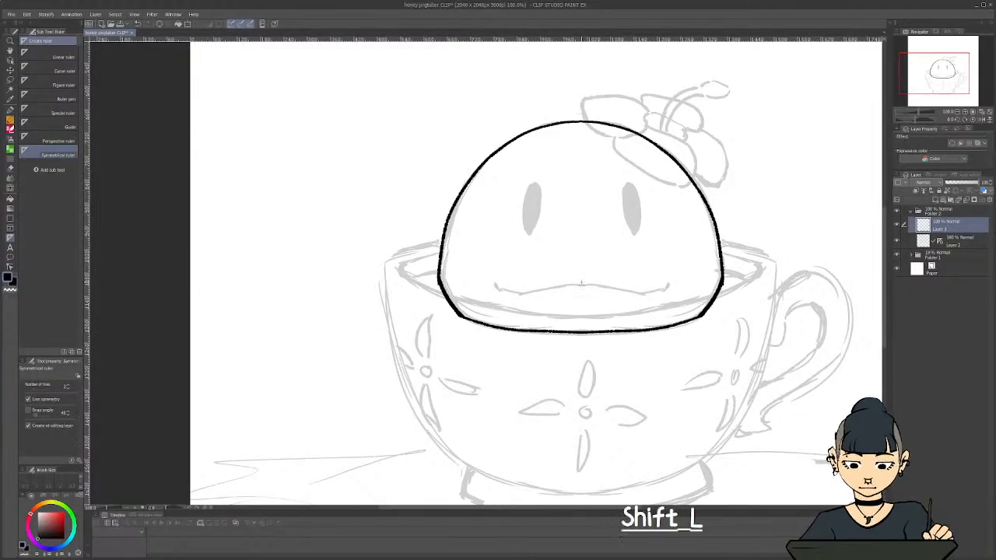
{"action": "left_click_drag", "start_coordinate": [581, 283], "coordinate": [581, 334]}
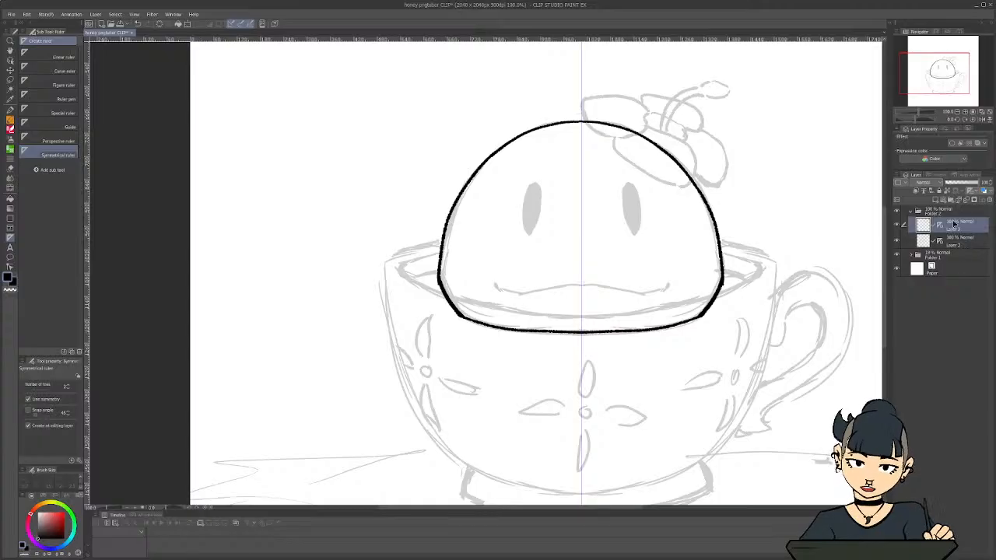
Move the empty ruler layer, Layer 3, out of Folder 2 to just above the Paper layer
{"action": "right_click", "coordinate": [953, 225]}
{"action": "left_click", "coordinate": [951, 223]}
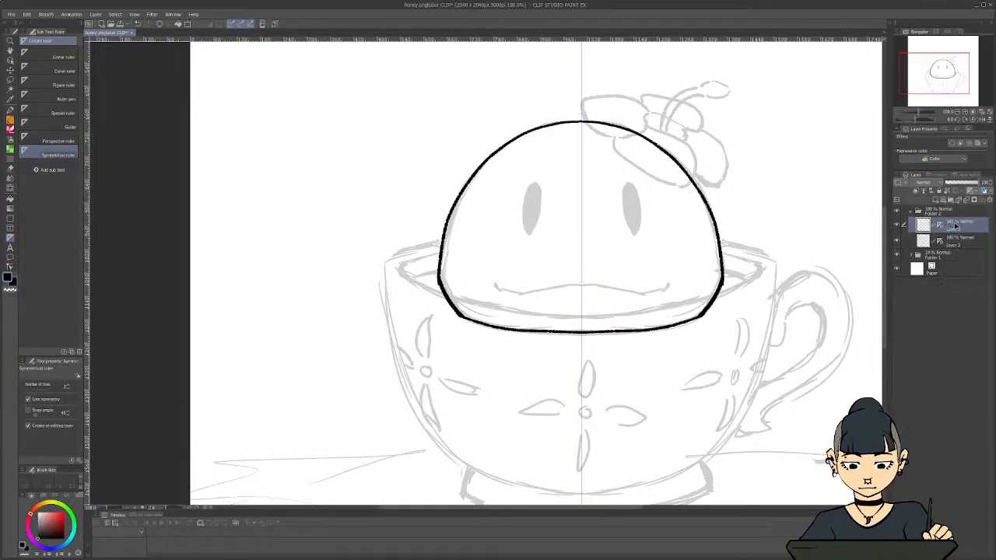
{"action": "left_click_drag", "start_coordinate": [955, 225], "coordinate": [957, 264]}
{"action": "key", "text": "ctrl+z"}
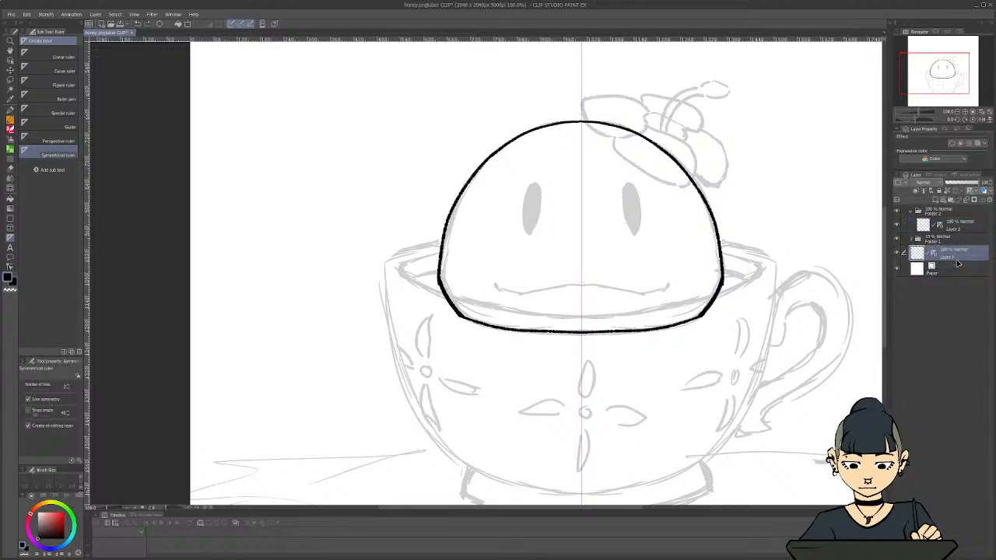
Duplicate the empty ruler layer and move the copy into Folder 2 above the body outline layer
{"action": "right_click", "coordinate": [957, 260]}
{"action": "left_click", "coordinate": [950, 306]}
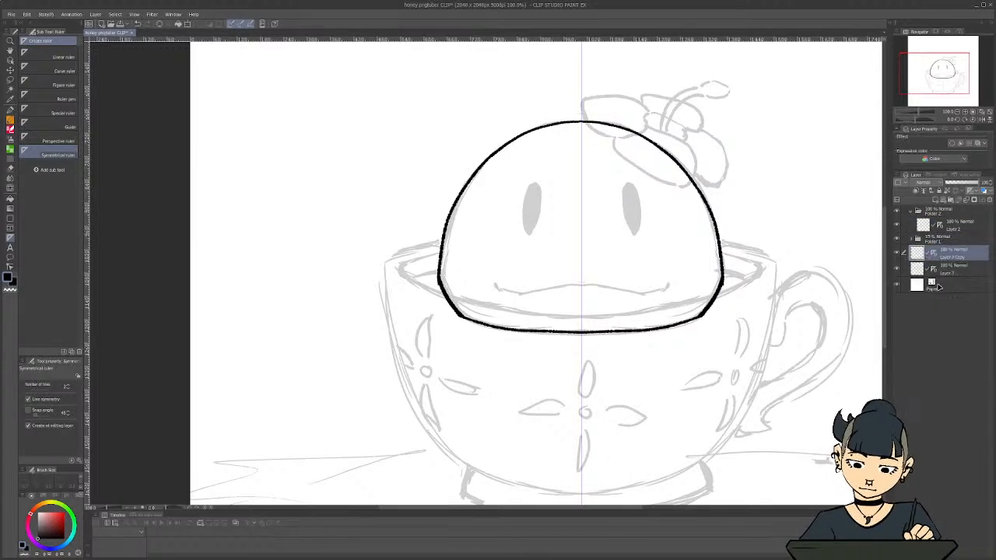
{"action": "left_click_drag", "start_coordinate": [953, 257], "coordinate": [948, 224]}
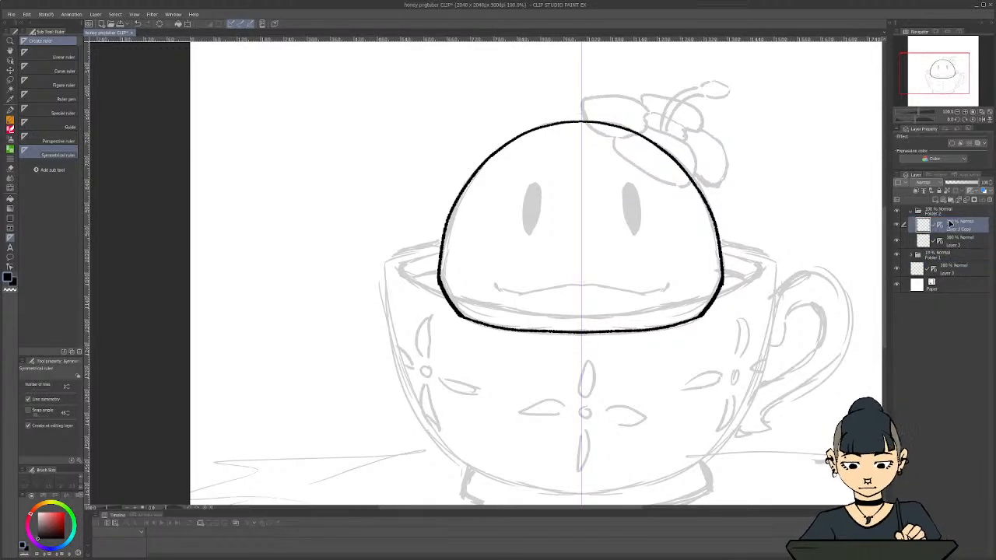
{"action": "scroll", "coordinate": [595, 238], "scroll_direction": "down", "scroll_amount": 4}
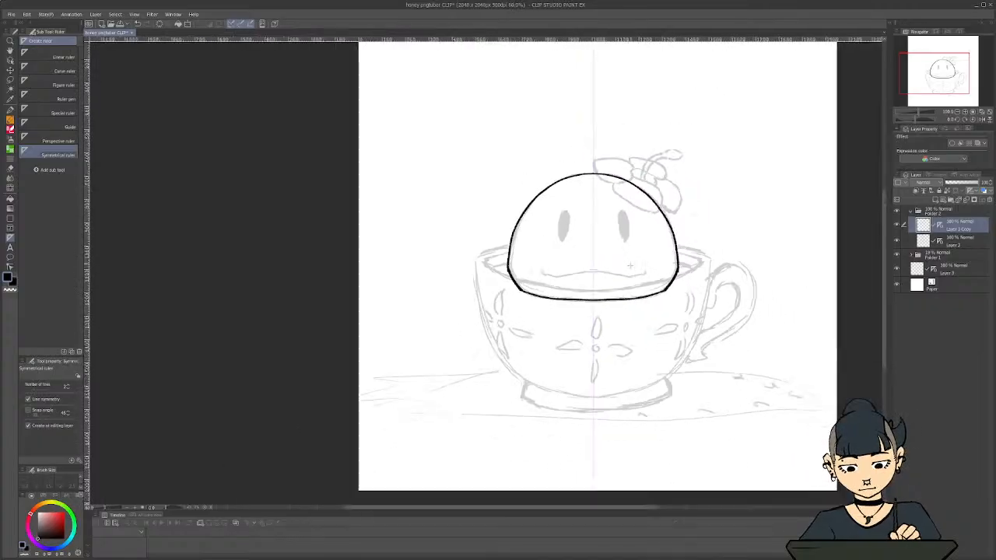
{"action": "scroll", "coordinate": [595, 239], "scroll_direction": "up", "scroll_amount": 4}
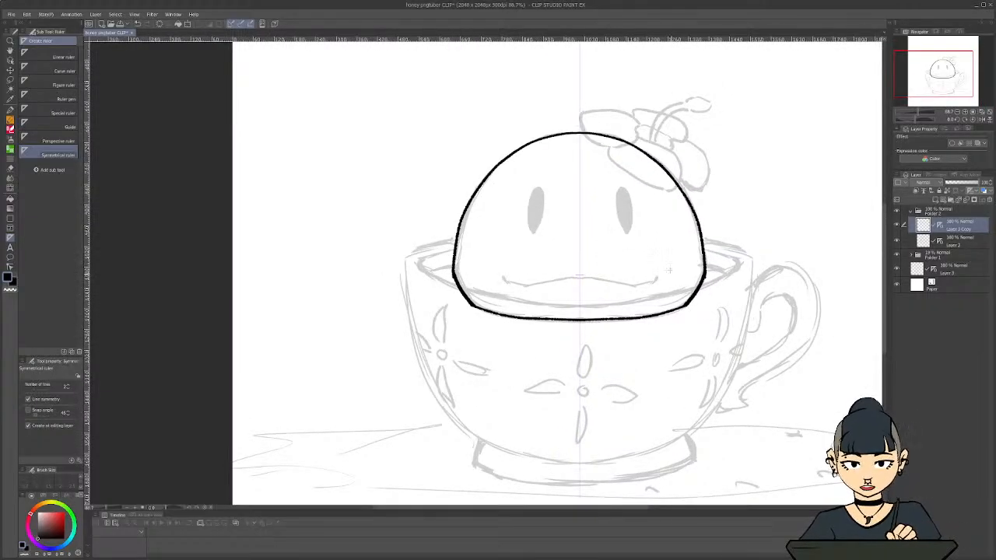
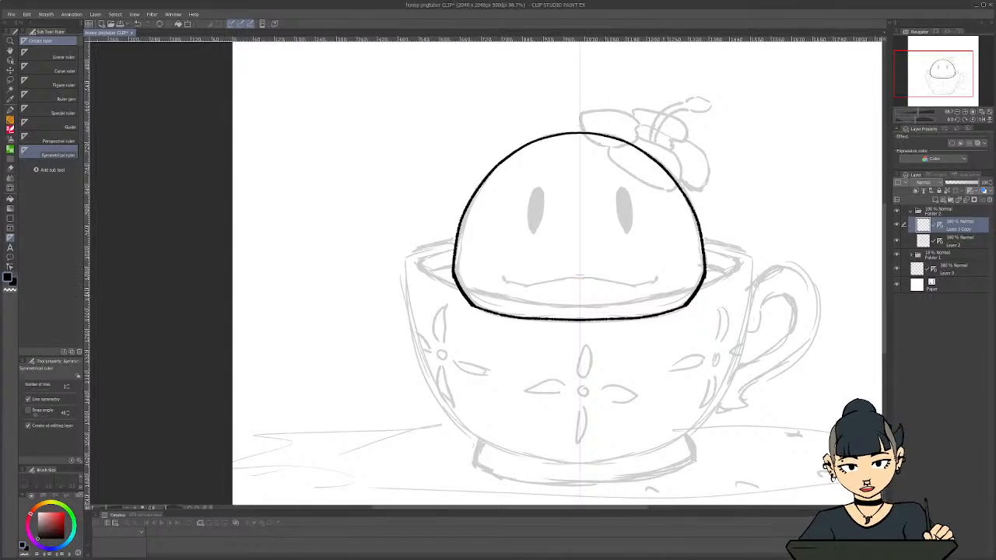
Draw a pair of mirrored ovals over the body's lower corners with the Textured pen, redoing them until the placement fits
{"action": "left_click_drag", "start_coordinate": [580, 275], "coordinate": [680, 293]}
{"action": "key", "text": "ctrl+z"}
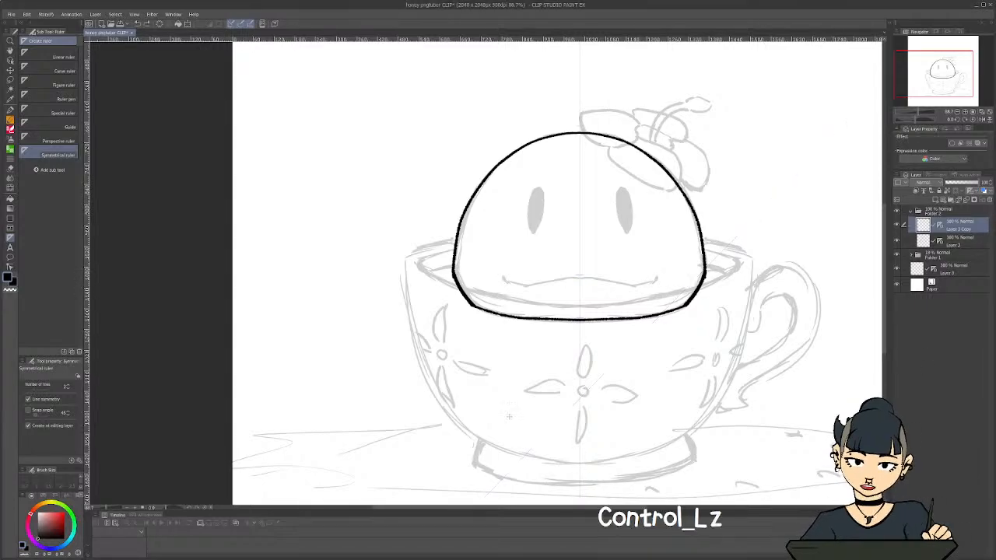
{"action": "key", "text": "p"}
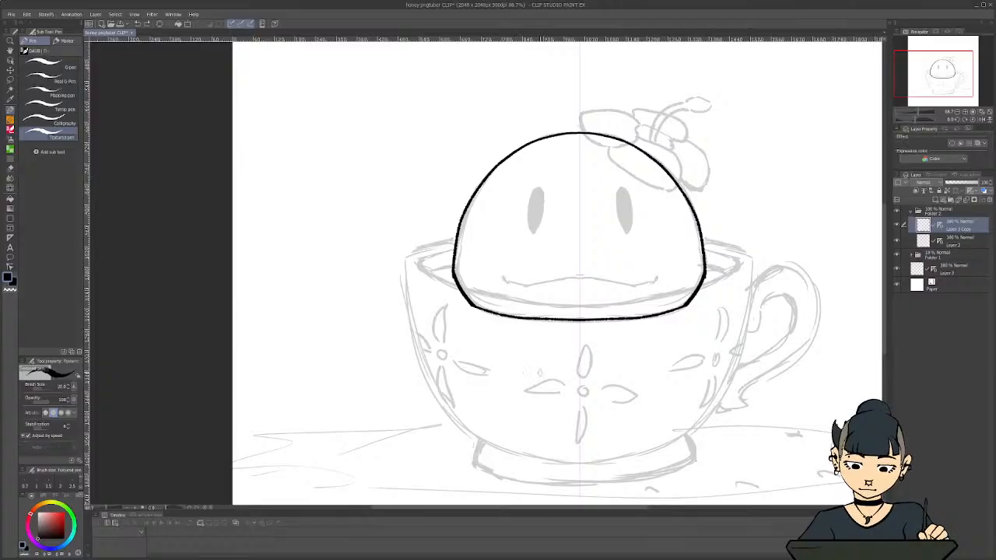
{"action": "mouse_move", "coordinate": [688, 276]}
{"action": "left_mouse_down"}
{"action": "mouse_move", "coordinate": [640, 294]}
{"action": "mouse_move", "coordinate": [661, 319]}
{"action": "mouse_move", "coordinate": [696, 279]}
{"action": "mouse_move", "coordinate": [657, 290]}
{"action": "mouse_move", "coordinate": [649, 317]}
{"action": "mouse_move", "coordinate": [696, 301]}
{"action": "mouse_move", "coordinate": [691, 278]}
{"action": "left_mouse_up"}
{"action": "key", "text": "ctrl+z"}
{"action": "key", "text": "ctrl+z"}
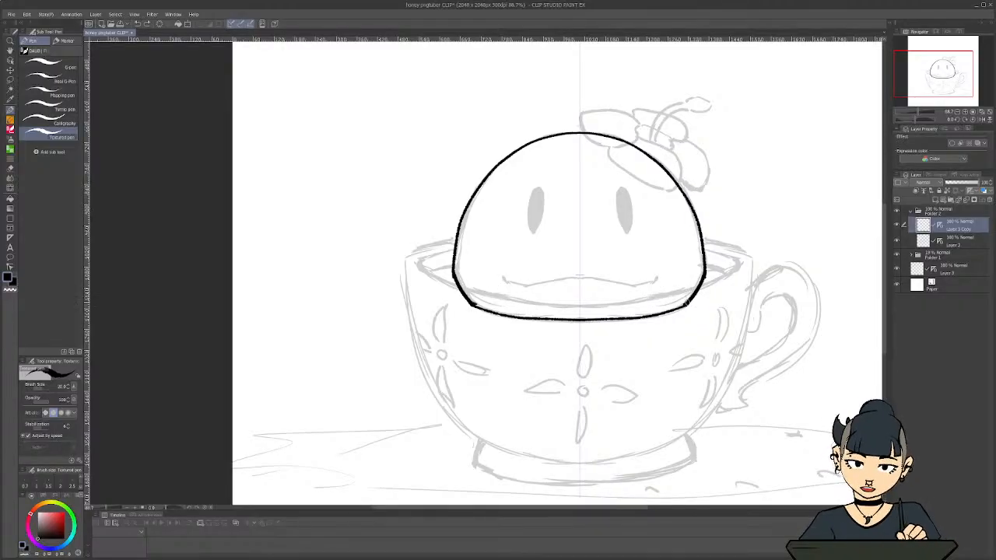
{"action": "mouse_move", "coordinate": [687, 302]}
{"action": "left_mouse_down"}
{"action": "mouse_move", "coordinate": [677, 278]}
{"action": "mouse_move", "coordinate": [648, 293]}
{"action": "mouse_move", "coordinate": [645, 311]}
{"action": "mouse_move", "coordinate": [680, 319]}
{"action": "mouse_move", "coordinate": [693, 282]}
{"action": "left_mouse_up"}
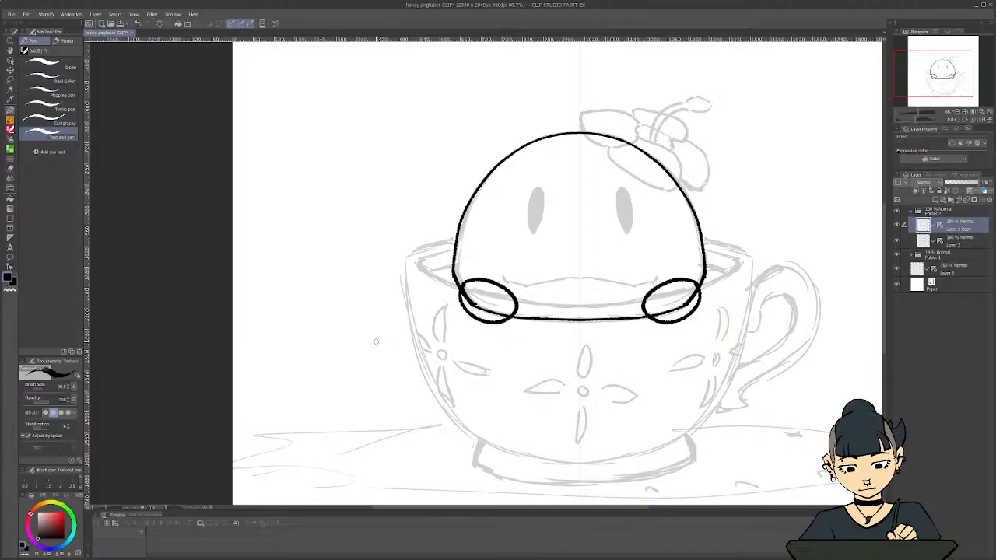
{"action": "key", "text": "ctrl+z"}
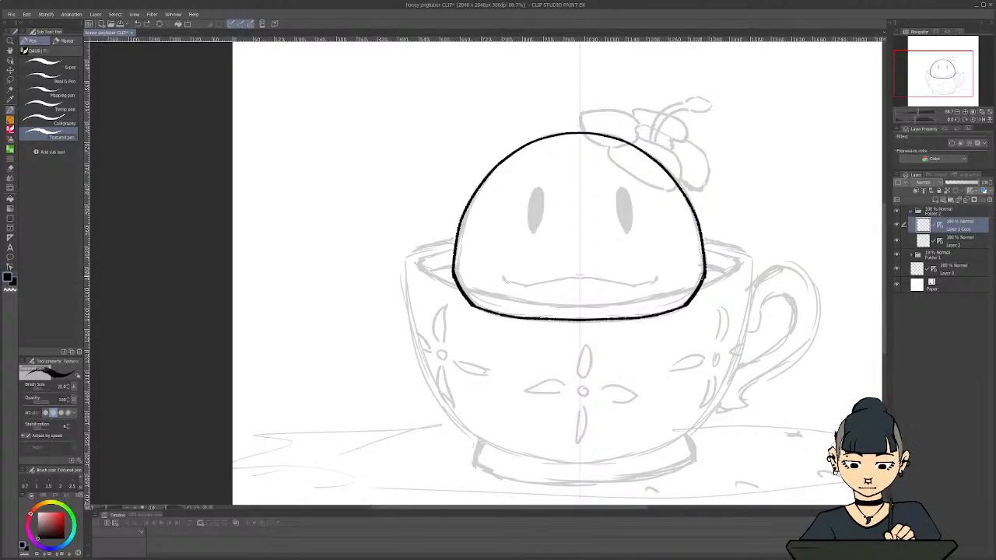
{"action": "mouse_move", "coordinate": [687, 284]}
{"action": "left_mouse_down"}
{"action": "mouse_move", "coordinate": [662, 283]}
{"action": "mouse_move", "coordinate": [655, 313]}
{"action": "mouse_move", "coordinate": [696, 311]}
{"action": "mouse_move", "coordinate": [674, 282]}
{"action": "left_mouse_up"}
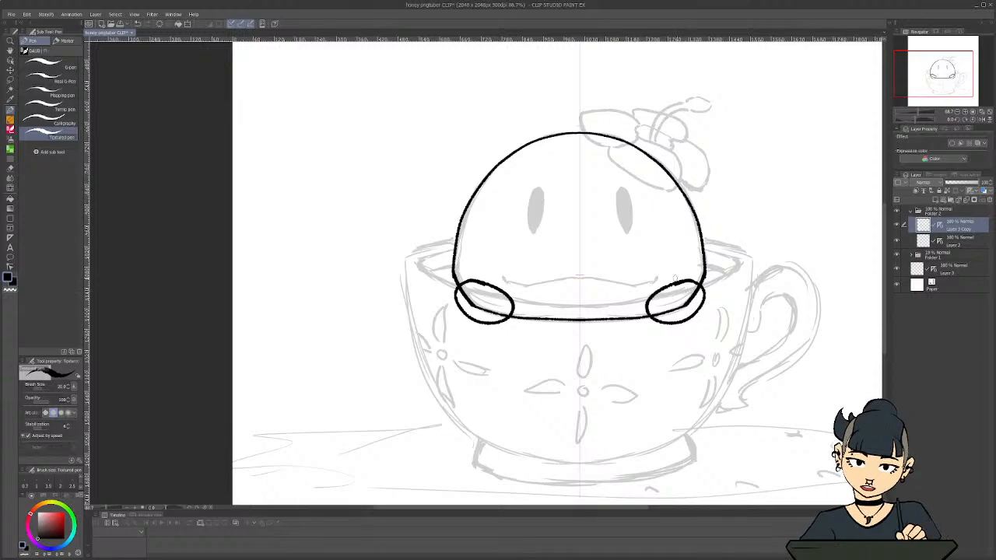
Try mirrored curved strokes crossing the two ovals at the body's lower corners, and undo them
{"action": "mouse_move", "coordinate": [673, 278]}
{"action": "left_mouse_down"}
{"action": "mouse_move", "coordinate": [683, 336]}
{"action": "mouse_move", "coordinate": [696, 313]}
{"action": "mouse_move", "coordinate": [687, 326]}
{"action": "mouse_move", "coordinate": [664, 280]}
{"action": "left_mouse_up"}
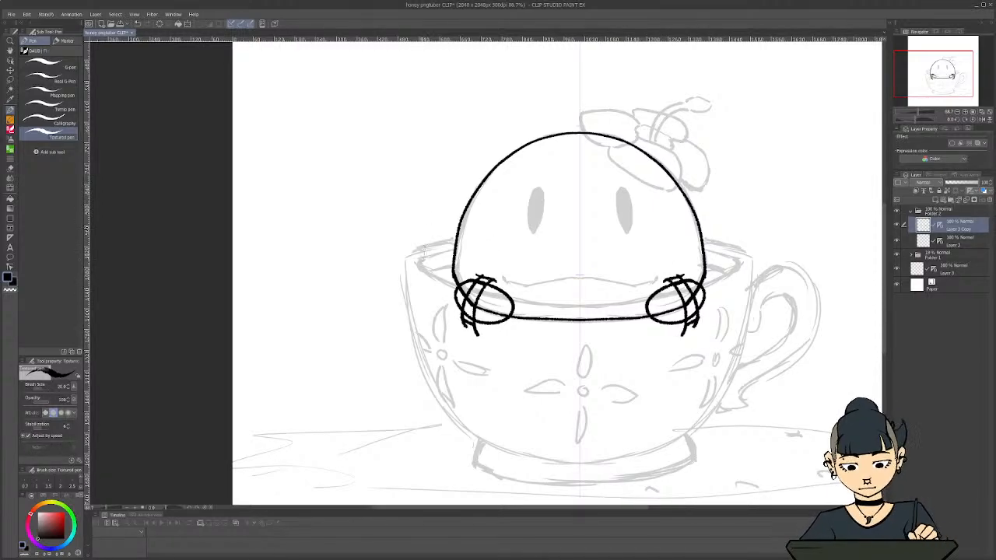
{"action": "key", "text": "ctrl+z"}
{"action": "key", "text": "ctrl+z"}
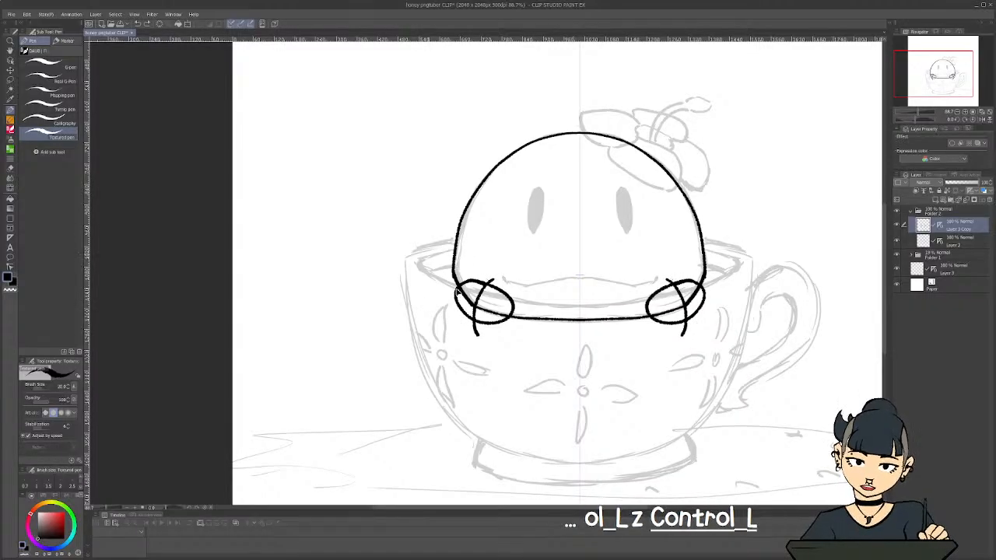
{"action": "key", "text": "ctrl+z"}
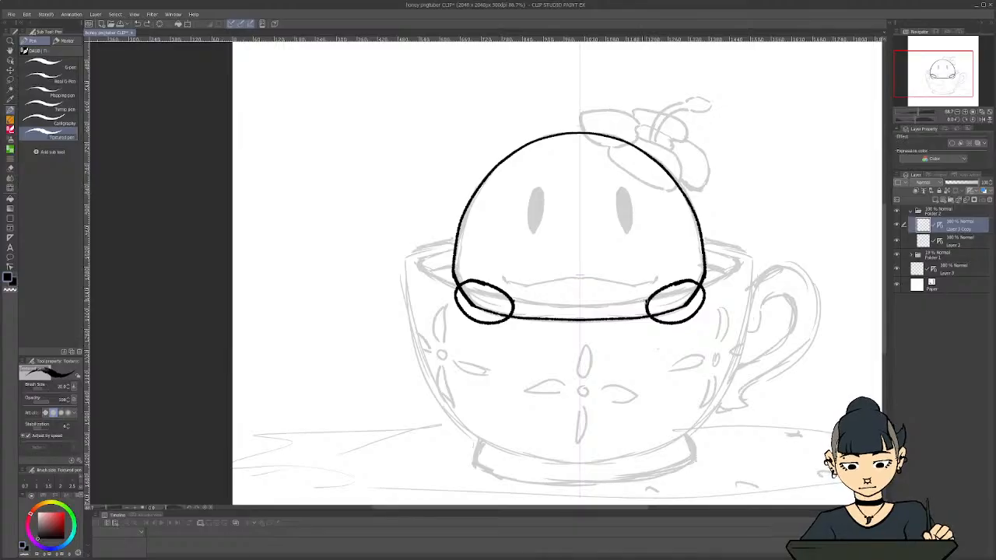
Try mirrored straight lines and a boxy shape between and below the two lower ovals, and undo them
{"action": "left_click_drag", "start_coordinate": [637, 296], "coordinate": [524, 295]}
{"action": "mouse_move", "coordinate": [654, 325]}
{"action": "left_mouse_down"}
{"action": "mouse_move", "coordinate": [614, 376]}
{"action": "mouse_move", "coordinate": [522, 375]}
{"action": "mouse_move", "coordinate": [587, 349]}
{"action": "mouse_move", "coordinate": [573, 352]}
{"action": "left_mouse_up"}
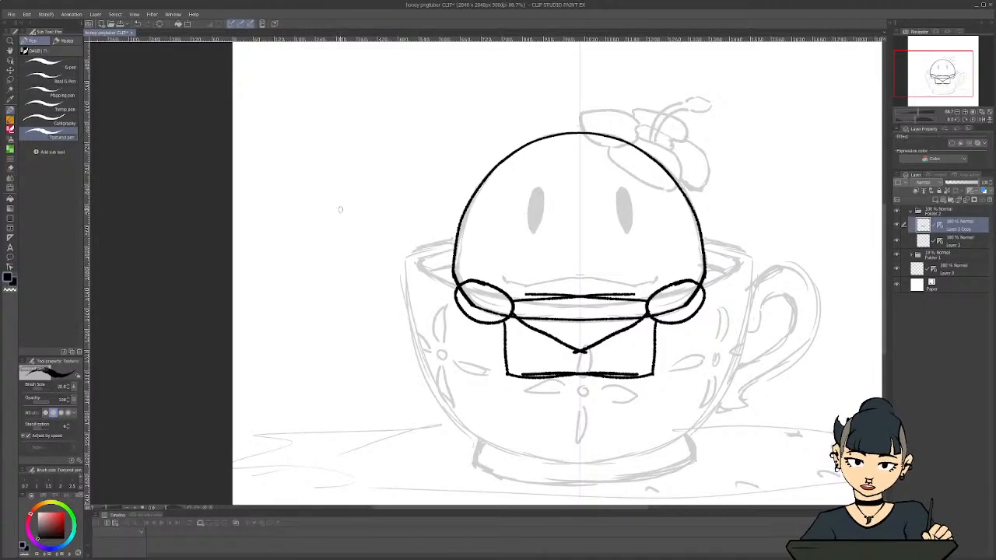
{"action": "key", "text": "ctrl+z"}
{"action": "key", "text": "ctrl+z"}
{"action": "key", "text": "ctrl+z"}
{"action": "key", "text": "ctrl+z"}
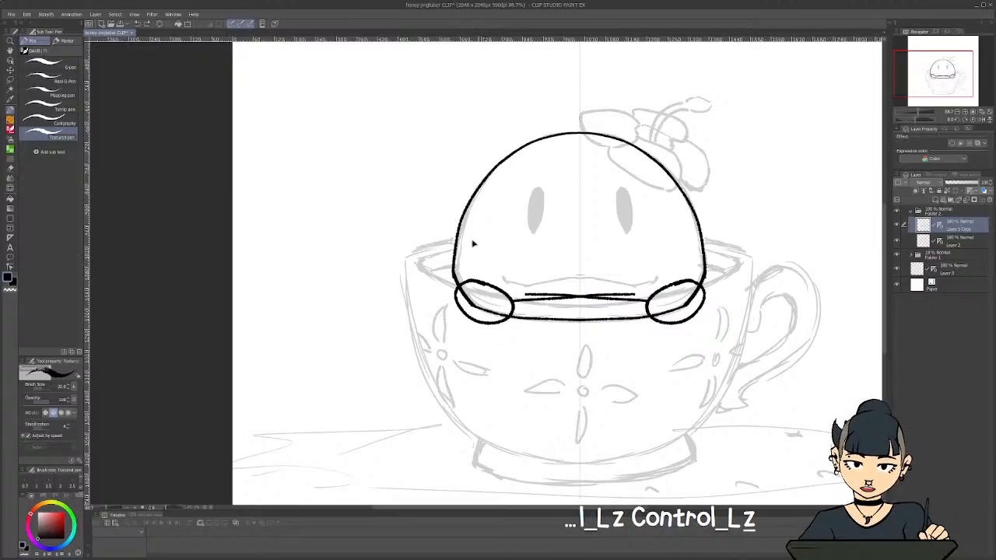
{"action": "key", "text": "ctrl+z"}
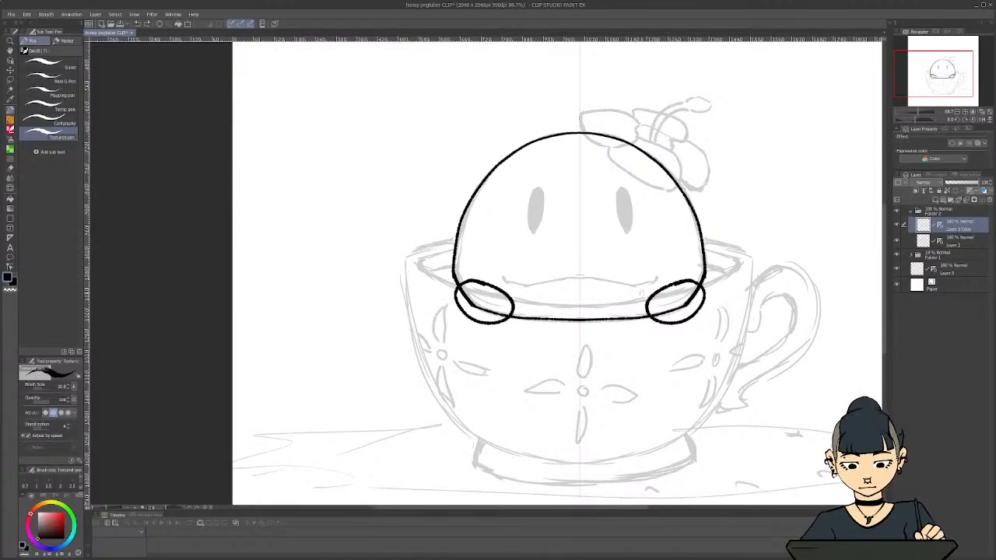
Try mirrored curved claw shapes extending inward and upward from the two lower ovals, and undo them
{"action": "mouse_move", "coordinate": [641, 293]}
{"action": "left_mouse_down"}
{"action": "mouse_move", "coordinate": [648, 253]}
{"action": "mouse_move", "coordinate": [668, 263]}
{"action": "mouse_move", "coordinate": [677, 281]}
{"action": "mouse_move", "coordinate": [614, 300]}
{"action": "mouse_move", "coordinate": [647, 324]}
{"action": "left_mouse_up"}
{"action": "left_click_drag", "start_coordinate": [652, 269], "coordinate": [668, 263]}
{"action": "left_click_drag", "start_coordinate": [637, 303], "coordinate": [643, 319]}
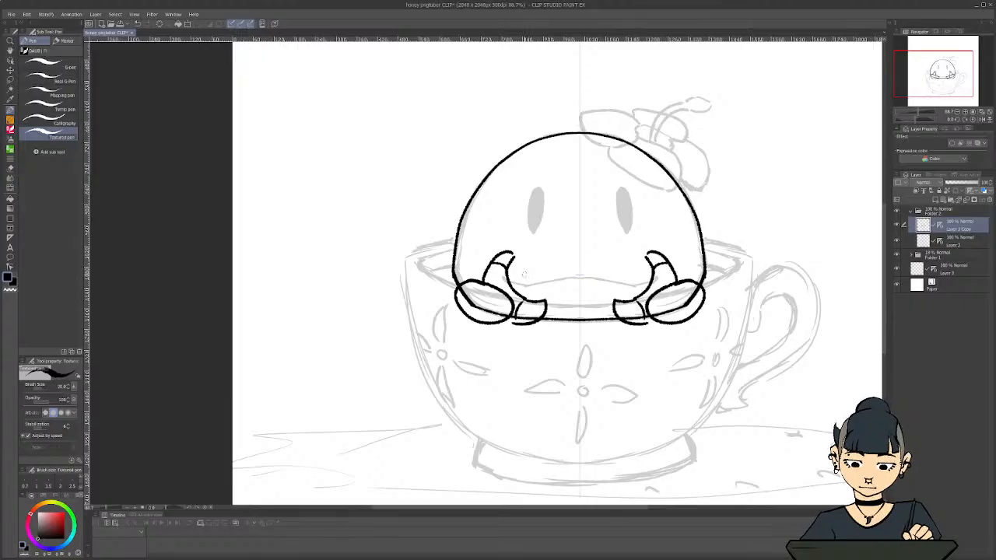
{"action": "key", "text": "ctrl+z"}
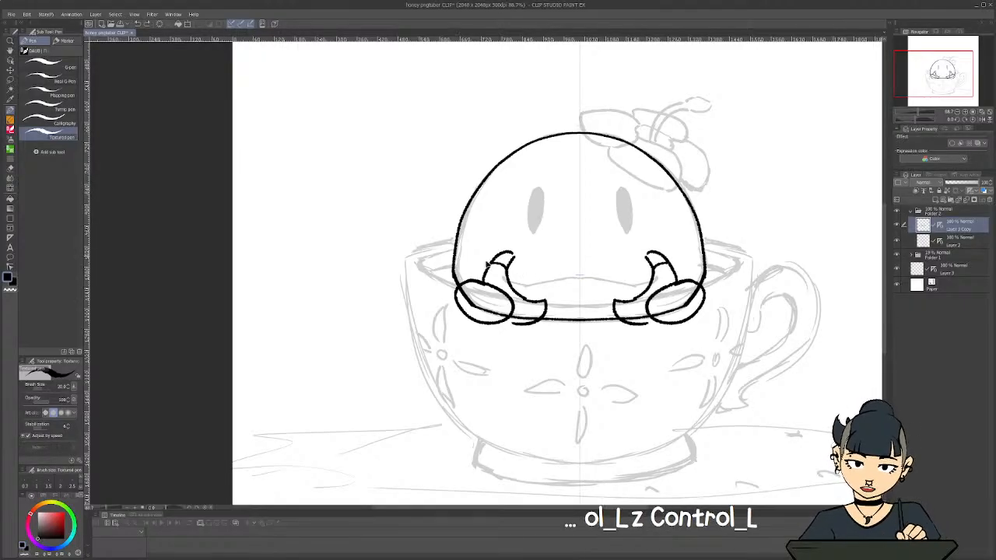
{"action": "key", "text": "ctrl+z"}
{"action": "key", "text": "ctrl+z"}
{"action": "key", "text": "ctrl+z"}
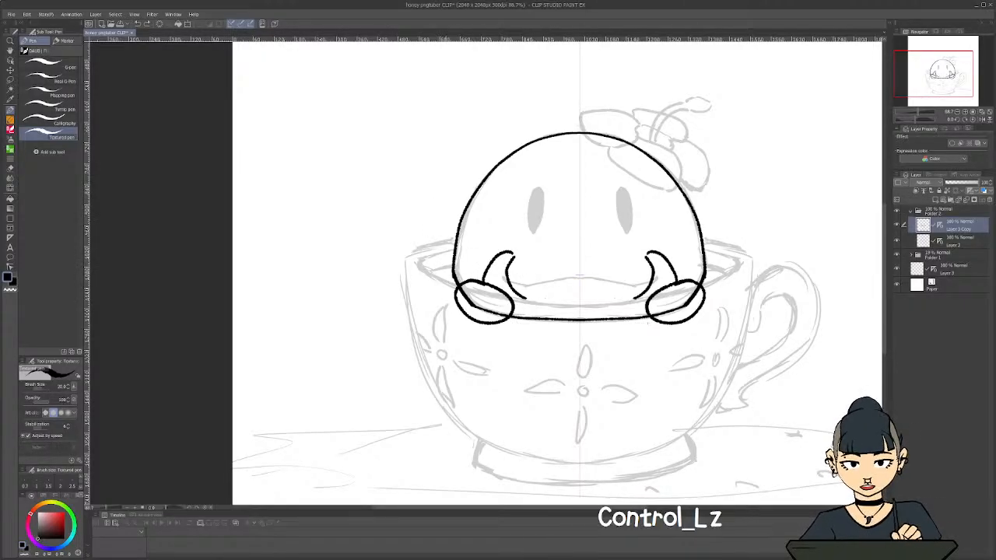
{"action": "key", "text": "ctrl+z"}
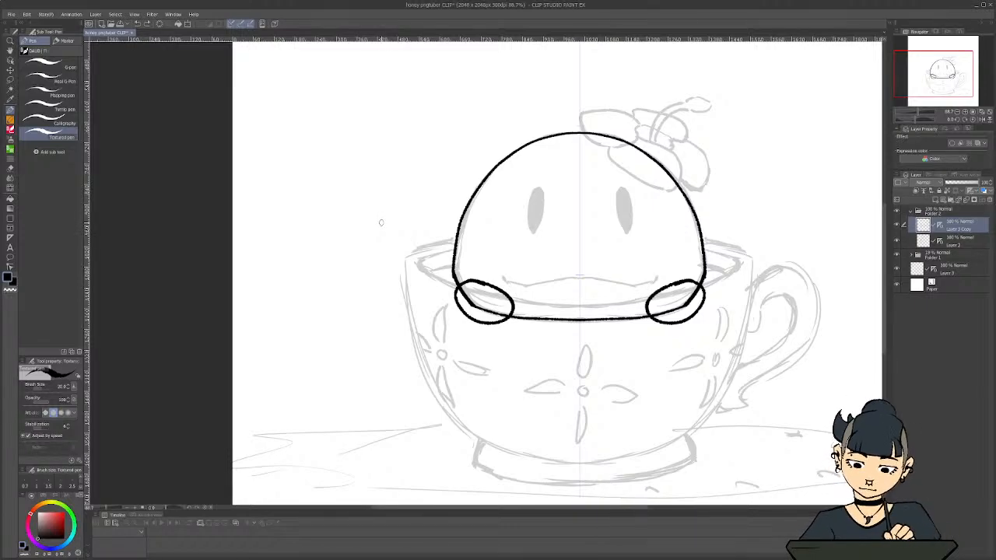
Save the file, duplicate the empty ruler layer Layer 3, and move the copy to the top of Folder 2
{"action": "key", "text": "ctrl+s"}
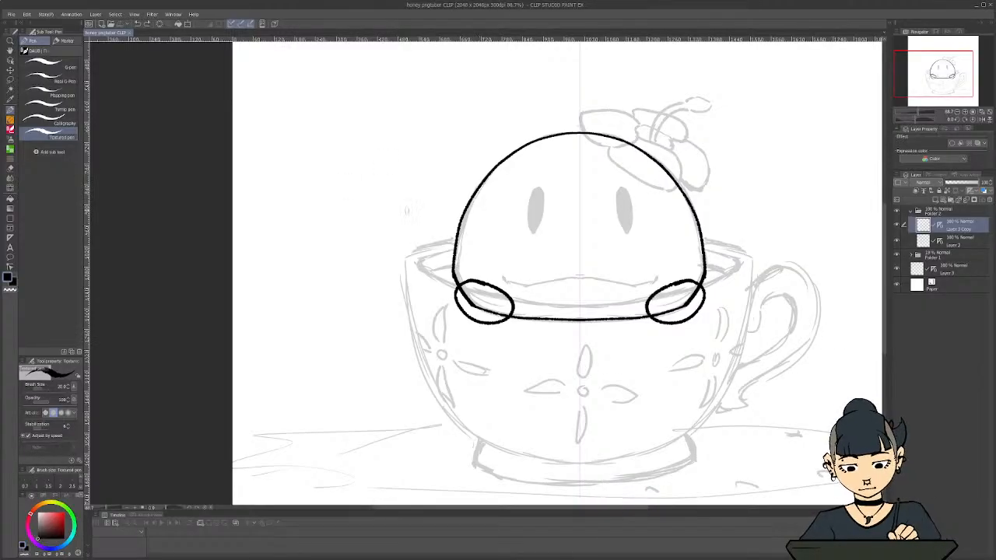
{"action": "left_click_drag", "start_coordinate": [406, 211], "coordinate": [482, 419]}
{"action": "scroll", "coordinate": [498, 293], "scroll_direction": "down", "scroll_amount": 4}
{"action": "scroll", "coordinate": [517, 317], "scroll_direction": "up", "scroll_amount": 5}
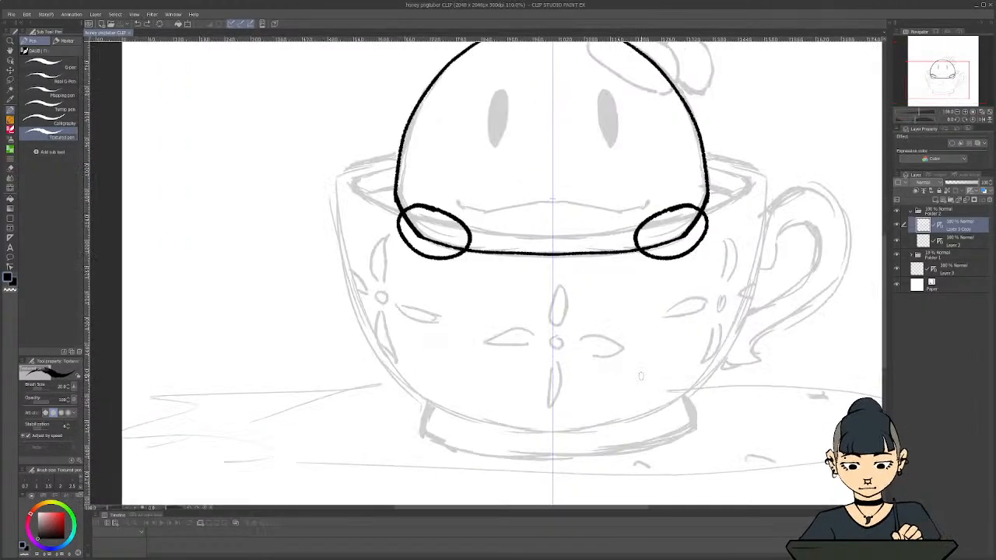
{"action": "key", "text": "c"}
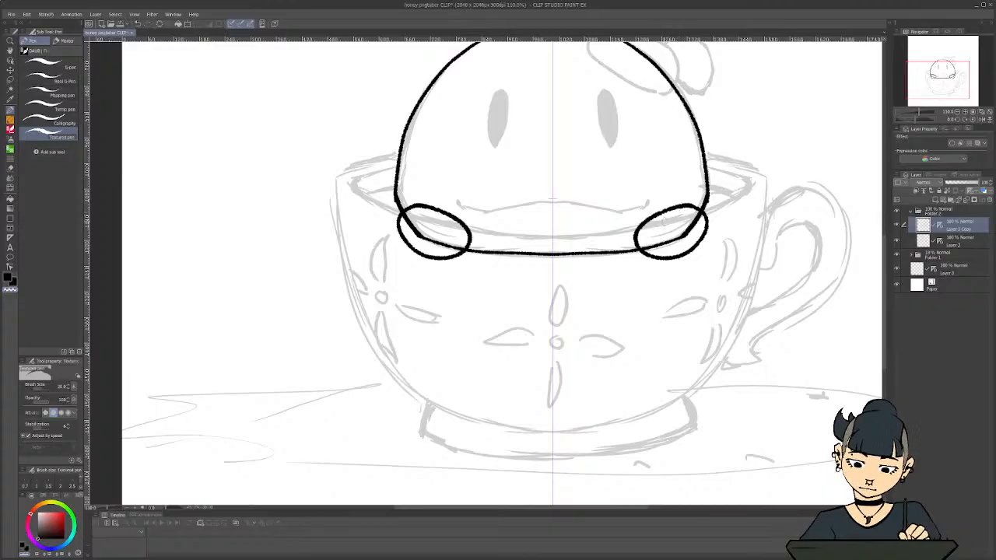
{"action": "scroll", "coordinate": [543, 367], "scroll_direction": "down", "scroll_amount": 2}
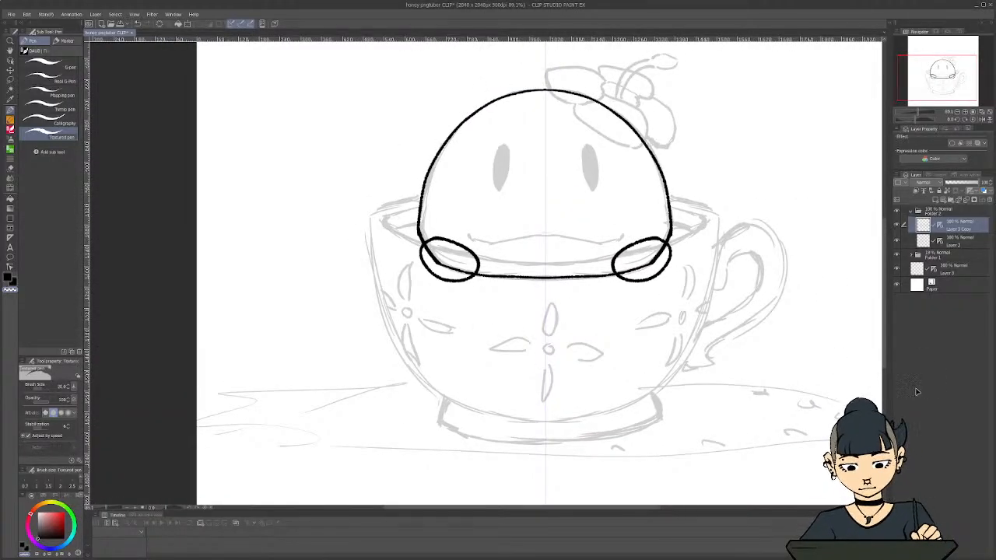
{"action": "right_click", "coordinate": [949, 269]}
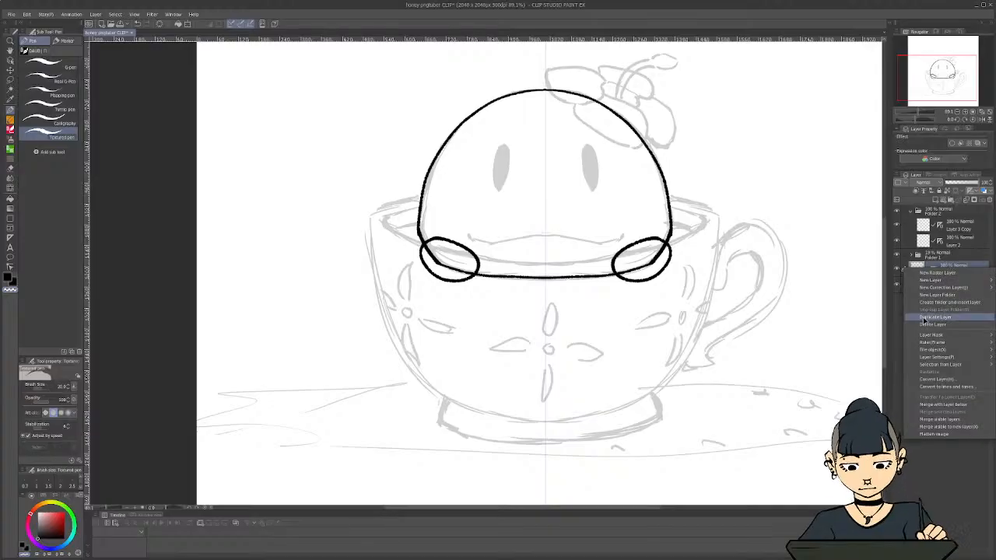
{"action": "left_click", "coordinate": [926, 320]}
{"action": "left_click_drag", "start_coordinate": [937, 282], "coordinate": [945, 221]}
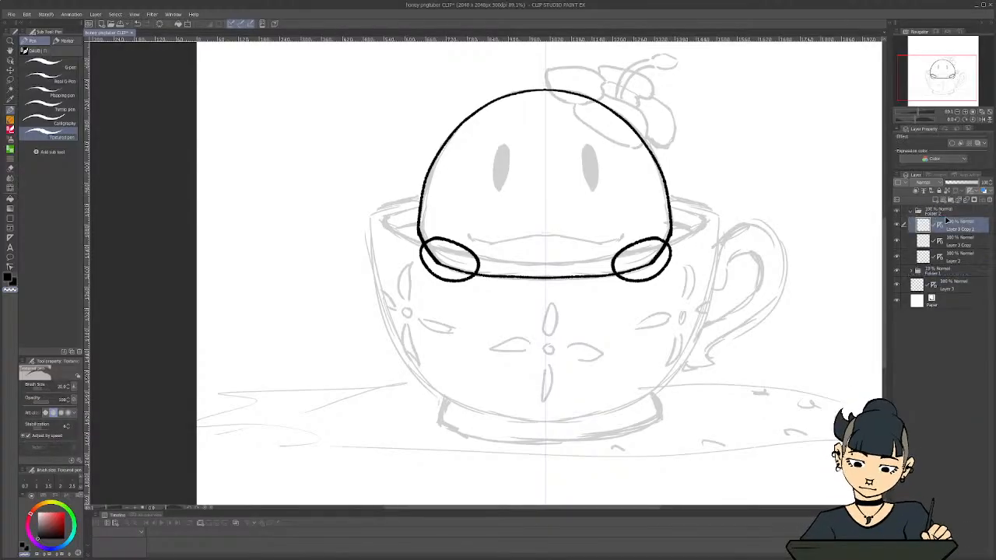
Draw the mirrored upright oval eyes over the sketched ones on the new layer and fill them with black
{"action": "scroll", "coordinate": [783, 371], "scroll_direction": "down", "scroll_amount": 2}
{"action": "scroll", "coordinate": [611, 190], "scroll_direction": "down", "scroll_amount": 2}
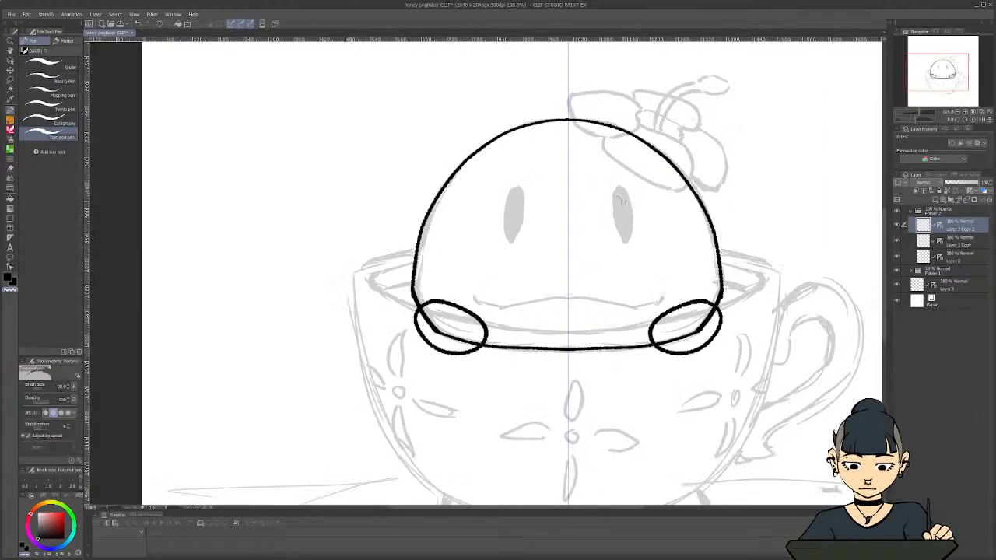
{"action": "scroll", "coordinate": [622, 206], "scroll_direction": "up", "scroll_amount": 4}
{"action": "key", "text": "c"}
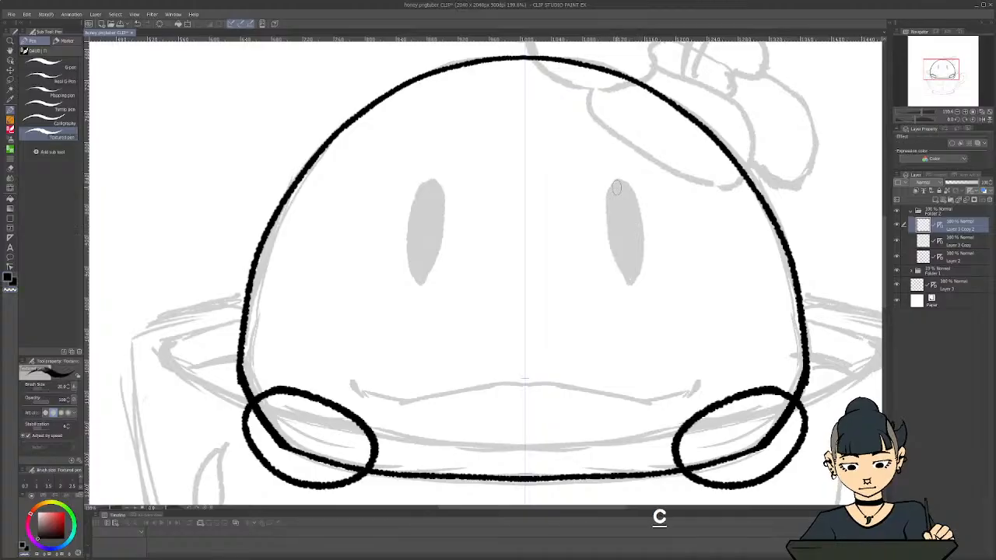
{"action": "mouse_move", "coordinate": [616, 182]}
{"action": "left_mouse_down"}
{"action": "mouse_move", "coordinate": [633, 201]}
{"action": "mouse_move", "coordinate": [639, 259]}
{"action": "mouse_move", "coordinate": [633, 278]}
{"action": "mouse_move", "coordinate": [611, 194]}
{"action": "mouse_move", "coordinate": [613, 247]}
{"action": "mouse_move", "coordinate": [633, 275]}
{"action": "mouse_move", "coordinate": [613, 237]}
{"action": "mouse_move", "coordinate": [615, 185]}
{"action": "mouse_move", "coordinate": [607, 218]}
{"action": "mouse_move", "coordinate": [622, 276]}
{"action": "left_mouse_up"}
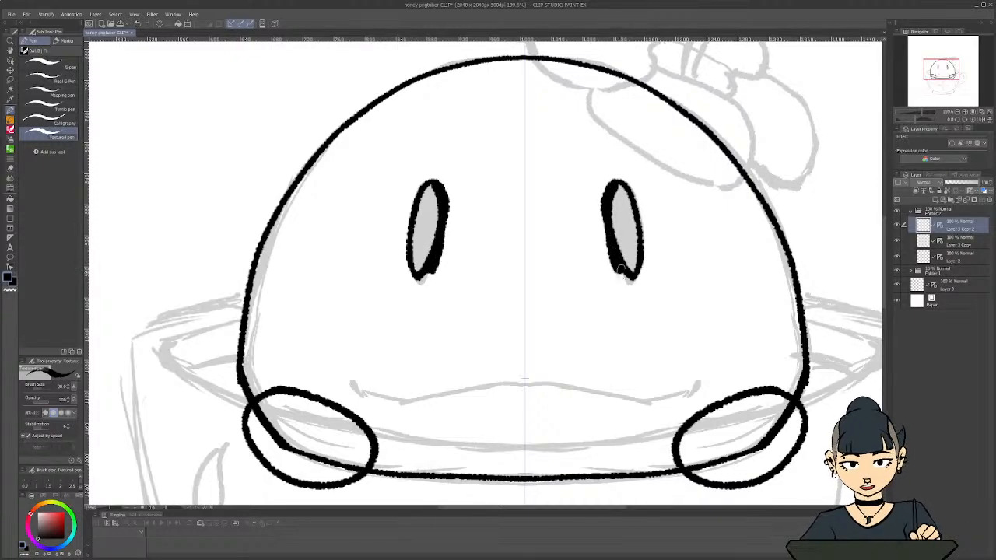
{"action": "left_click_drag", "start_coordinate": [610, 239], "coordinate": [623, 275]}
{"action": "mouse_move", "coordinate": [606, 209]}
{"action": "left_mouse_down"}
{"action": "mouse_move", "coordinate": [634, 219]}
{"action": "mouse_move", "coordinate": [629, 196]}
{"action": "mouse_move", "coordinate": [626, 208]}
{"action": "mouse_move", "coordinate": [613, 197]}
{"action": "mouse_move", "coordinate": [618, 228]}
{"action": "mouse_move", "coordinate": [639, 234]}
{"action": "mouse_move", "coordinate": [636, 257]}
{"action": "mouse_move", "coordinate": [614, 191]}
{"action": "left_mouse_up"}
Try erasing a small oval highlight near the top of each eye with transparent colour, and undo it
{"action": "key", "text": "c"}
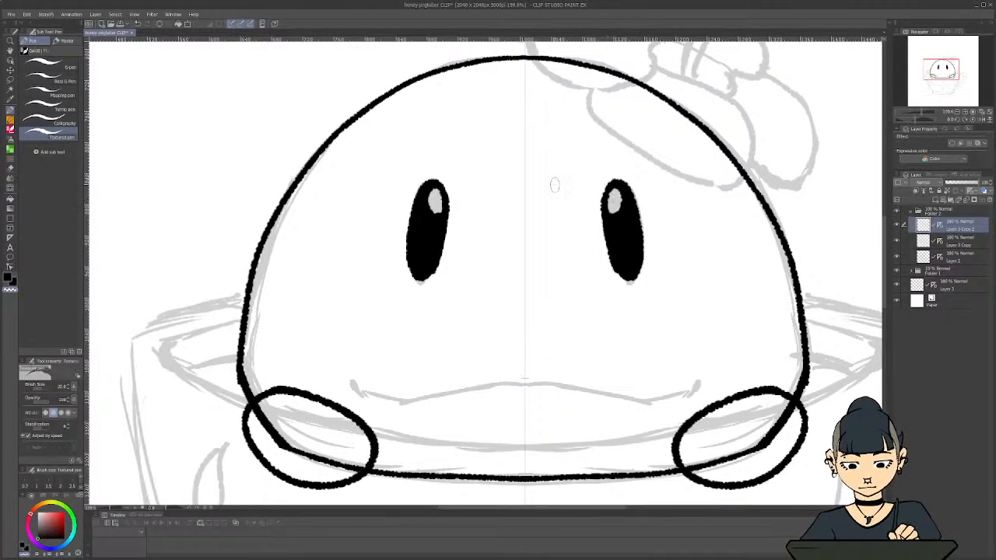
{"action": "scroll", "coordinate": [327, 280], "scroll_direction": "down", "scroll_amount": 1}
{"action": "scroll", "coordinate": [332, 283], "scroll_direction": "down", "scroll_amount": 4}
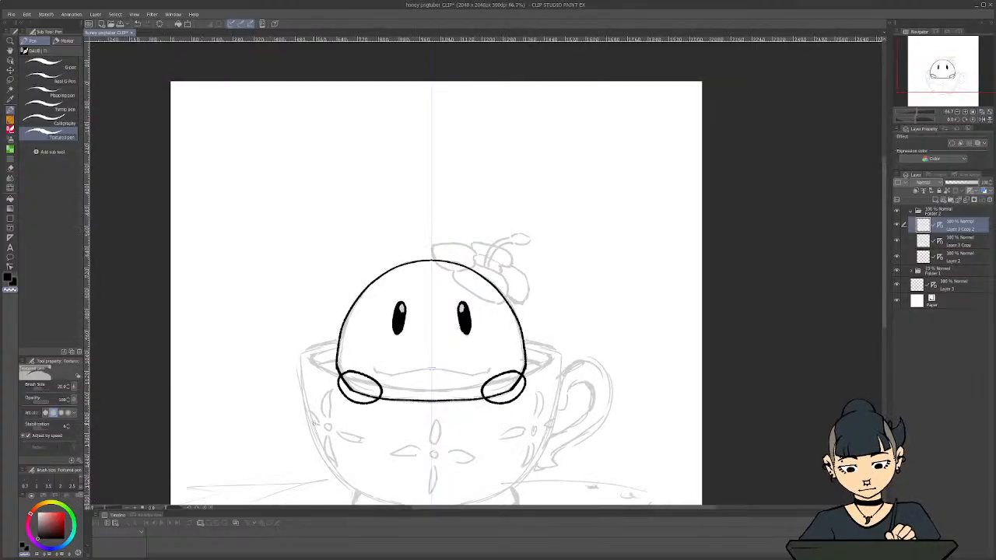
{"action": "scroll", "coordinate": [315, 424], "scroll_direction": "up", "scroll_amount": 2}
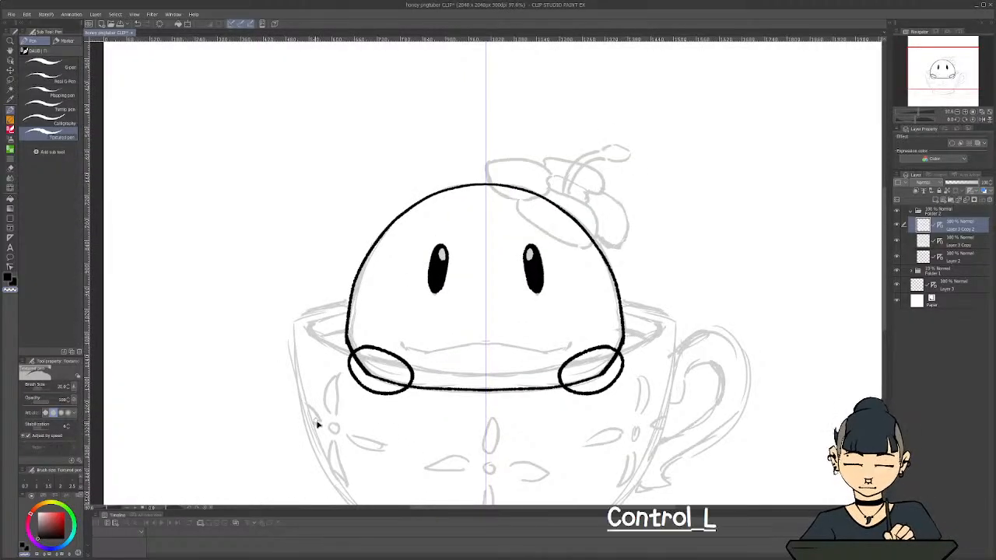
{"action": "key", "text": "ctrl+z"}
Duplicate the empty ruler layer Layer 3 again and place the copy at the top of Folder 2, above the eyes layer
{"action": "scroll", "coordinate": [354, 425], "scroll_direction": "up", "scroll_amount": 2}
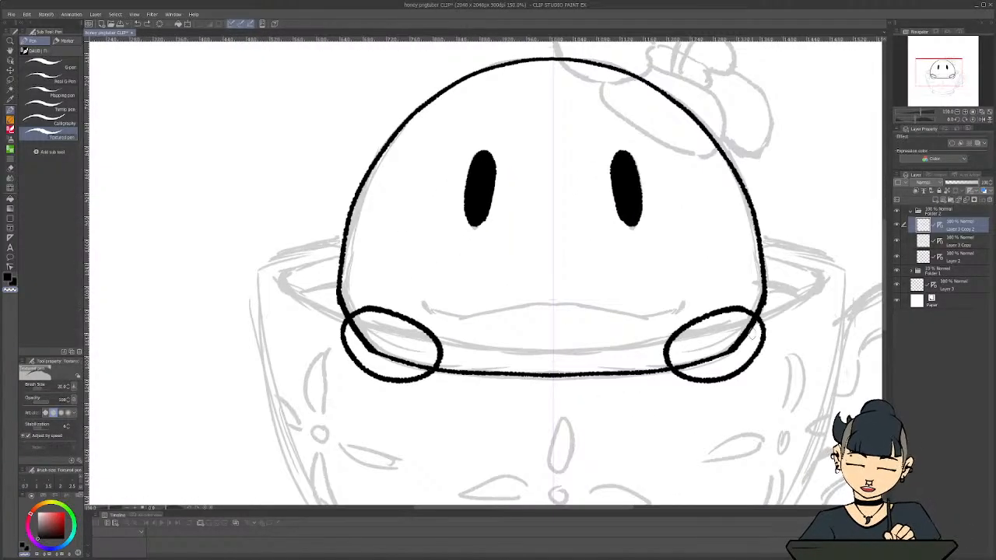
{"action": "left_click", "coordinate": [946, 286]}
{"action": "right_click", "coordinate": [946, 286]}
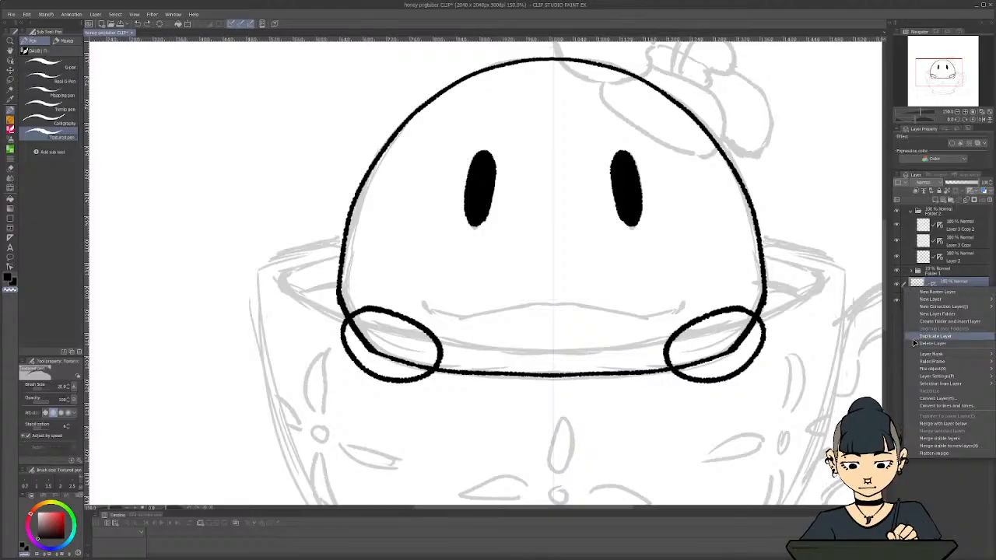
{"action": "left_click", "coordinate": [920, 336]}
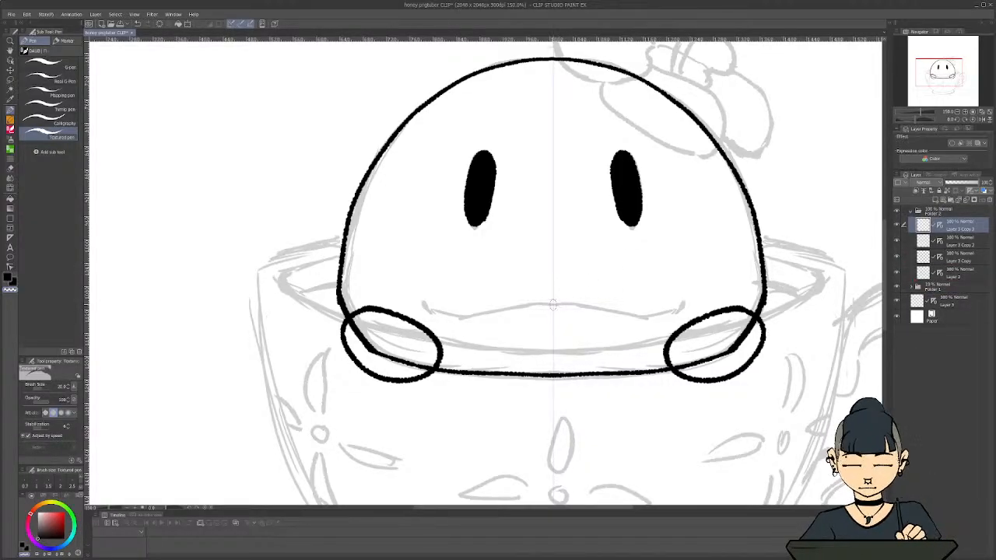
Try a mirrored mouth with round dots at both ends joined by a shallow curve, and undo it
{"action": "left_click", "coordinate": [652, 296]}
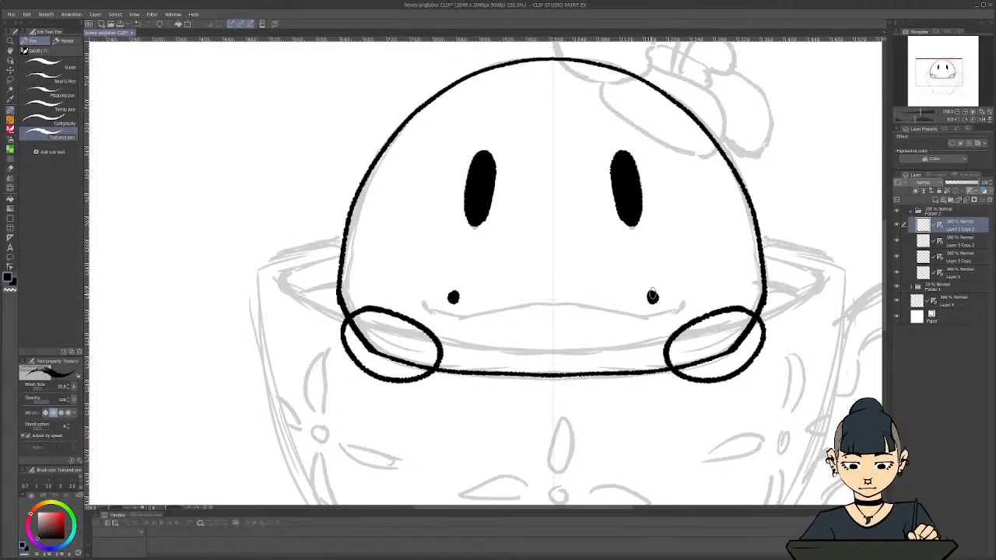
{"action": "left_click_drag", "start_coordinate": [651, 296], "coordinate": [549, 302]}
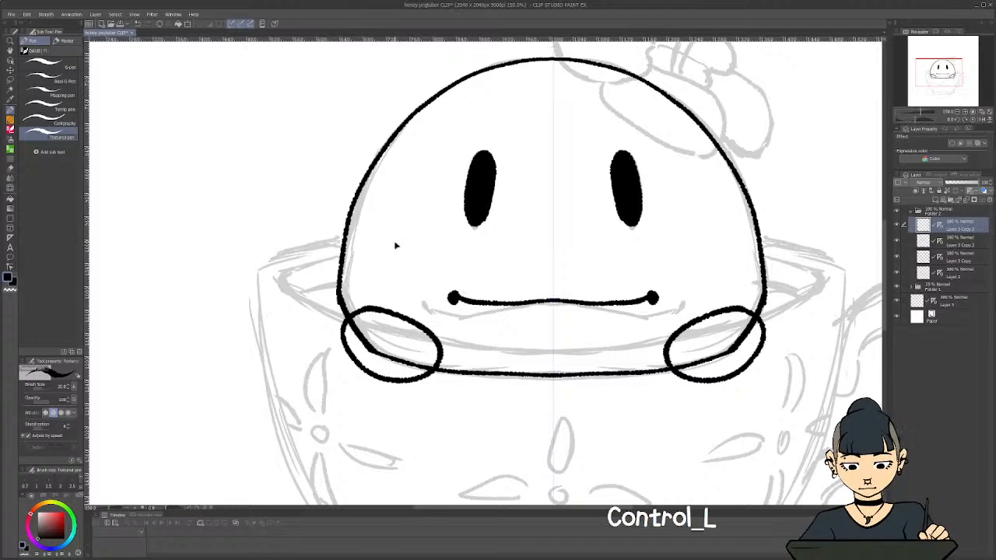
{"action": "key", "text": "ctrl+z"}
{"action": "key", "text": "ctrl+z"}
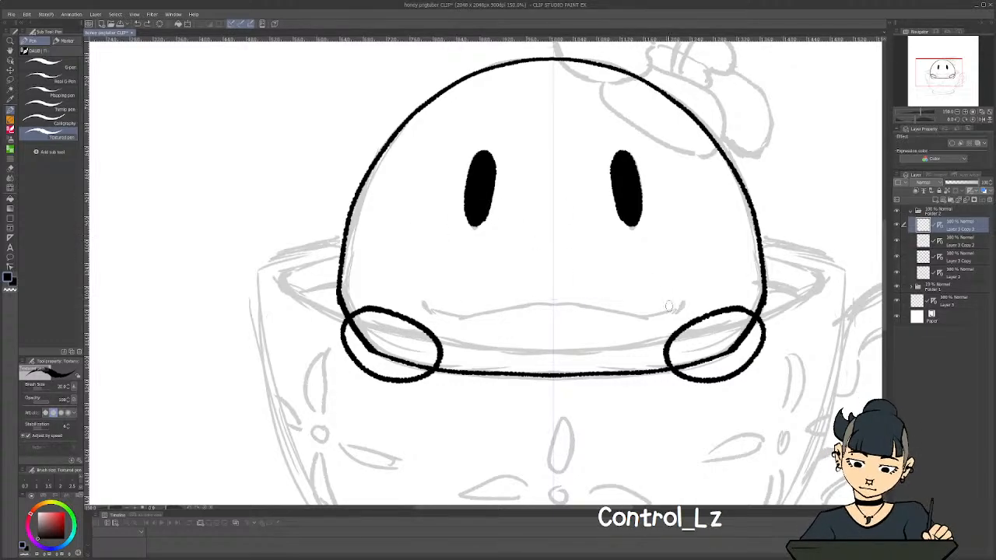
Draw a wide mirrored wavy mouth with upturned ends and a central peak below the eyes
{"action": "mouse_move", "coordinate": [683, 301]}
{"action": "left_mouse_down"}
{"action": "mouse_move", "coordinate": [641, 326]}
{"action": "mouse_move", "coordinate": [549, 295]}
{"action": "left_mouse_up"}
{"action": "scroll", "coordinate": [384, 214], "scroll_direction": "down", "scroll_amount": 1}
{"action": "scroll", "coordinate": [384, 215], "scroll_direction": "down", "scroll_amount": 2}
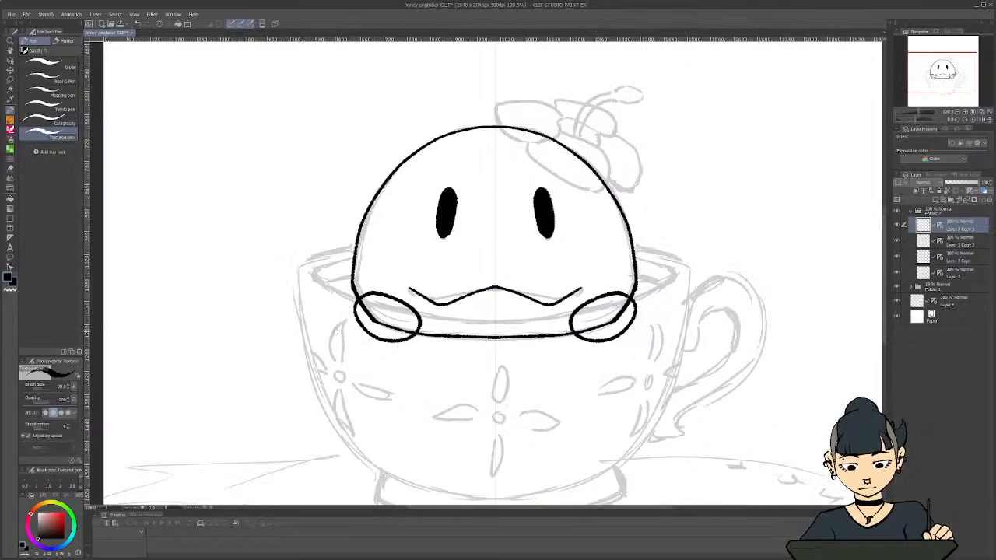
Try adding short curled ticks to both ends of the wavy mouth, and undo the whole mouth
{"action": "scroll", "coordinate": [388, 301], "scroll_direction": "up", "scroll_amount": 2}
{"action": "mouse_move", "coordinate": [667, 285]}
{"action": "left_mouse_down"}
{"action": "mouse_move", "coordinate": [682, 277]}
{"action": "mouse_move", "coordinate": [680, 260]}
{"action": "left_mouse_up"}
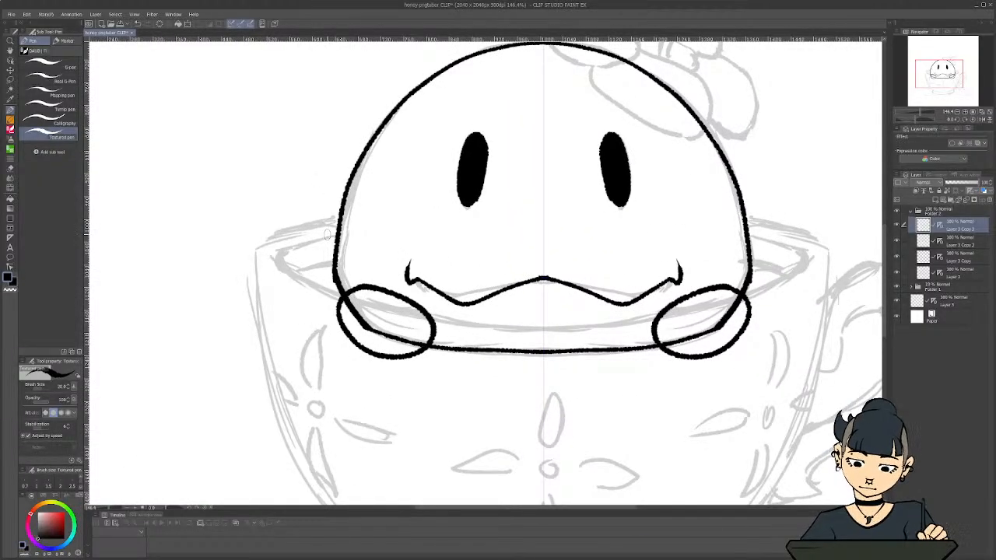
{"action": "key", "text": "ctrl+z"}
{"action": "key", "text": "ctrl+z"}
{"action": "key", "text": "ctrl+z"}
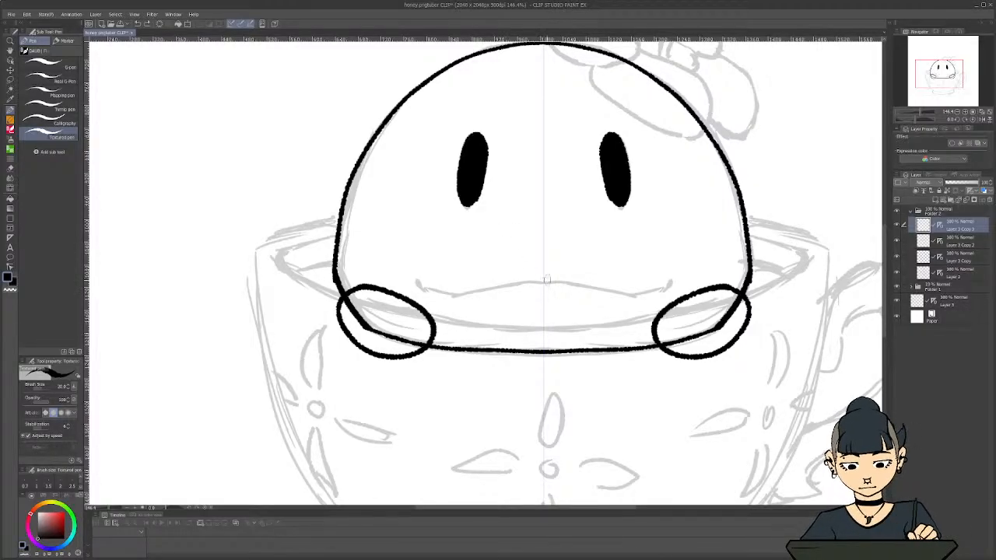
Try a small mirrored pair of full lips centred below the eyes, and undo it
{"action": "mouse_move", "coordinate": [544, 281]}
{"action": "left_mouse_down"}
{"action": "mouse_move", "coordinate": [587, 291]}
{"action": "mouse_move", "coordinate": [545, 322]}
{"action": "mouse_move", "coordinate": [565, 300]}
{"action": "mouse_move", "coordinate": [543, 299]}
{"action": "left_mouse_up"}
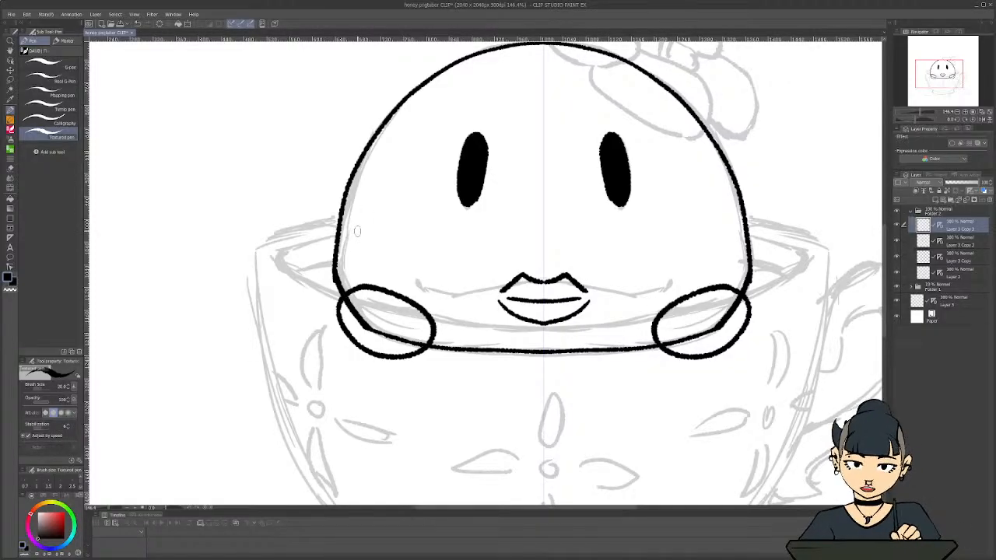
{"action": "key", "text": "ctrl+z"}
{"action": "key", "text": "ctrl+z"}
{"action": "key", "text": "ctrl+z"}
{"action": "key", "text": "ctrl+z"}
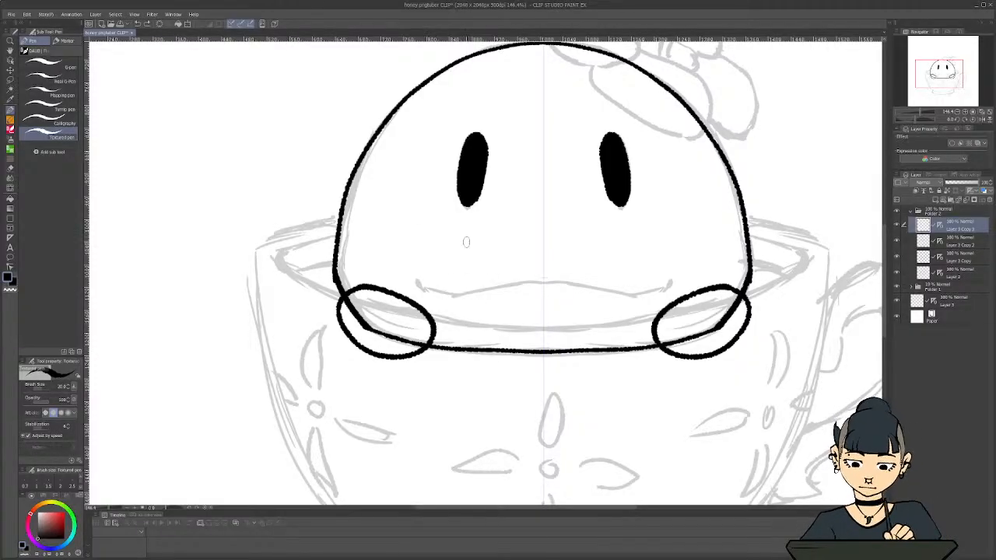
Draw a wide mirrored zigzag mouth with a small central dip and round dots at both upturned ends below the eyes
{"action": "mouse_move", "coordinate": [521, 285]}
{"action": "left_mouse_down"}
{"action": "mouse_move", "coordinate": [618, 294]}
{"action": "mouse_move", "coordinate": [662, 279]}
{"action": "left_mouse_up"}
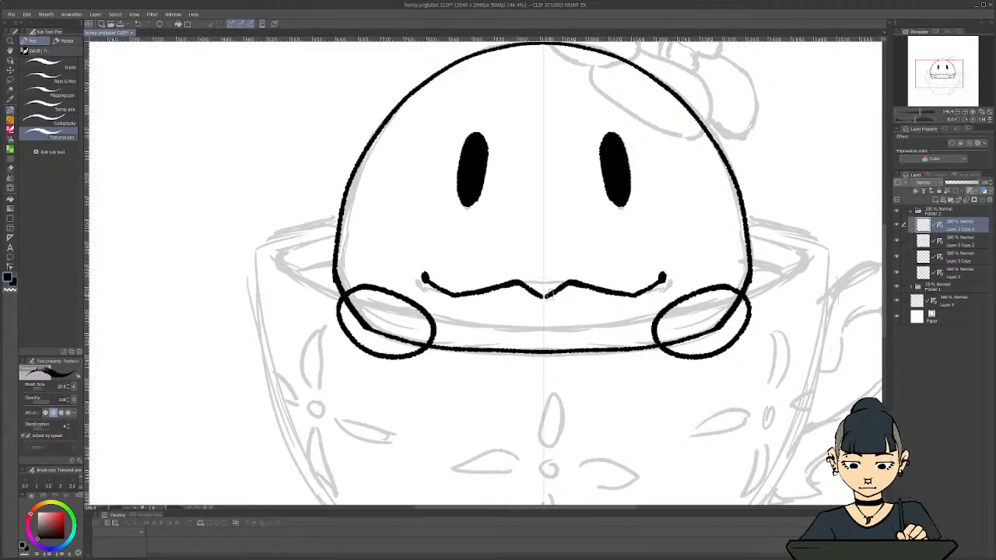
{"action": "scroll", "coordinate": [362, 283], "scroll_direction": "down", "scroll_amount": 3}
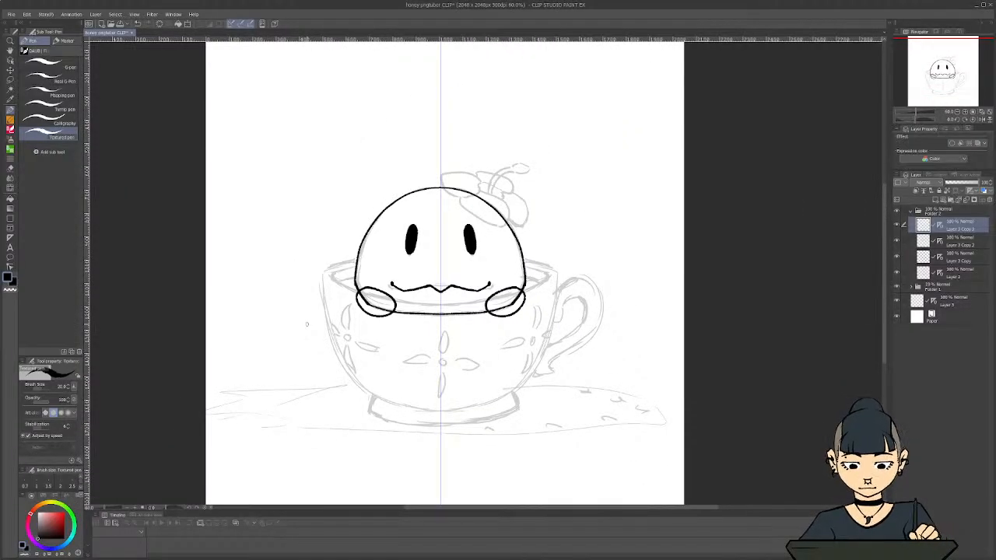
{"action": "scroll", "coordinate": [306, 324], "scroll_direction": "up", "scroll_amount": 2}
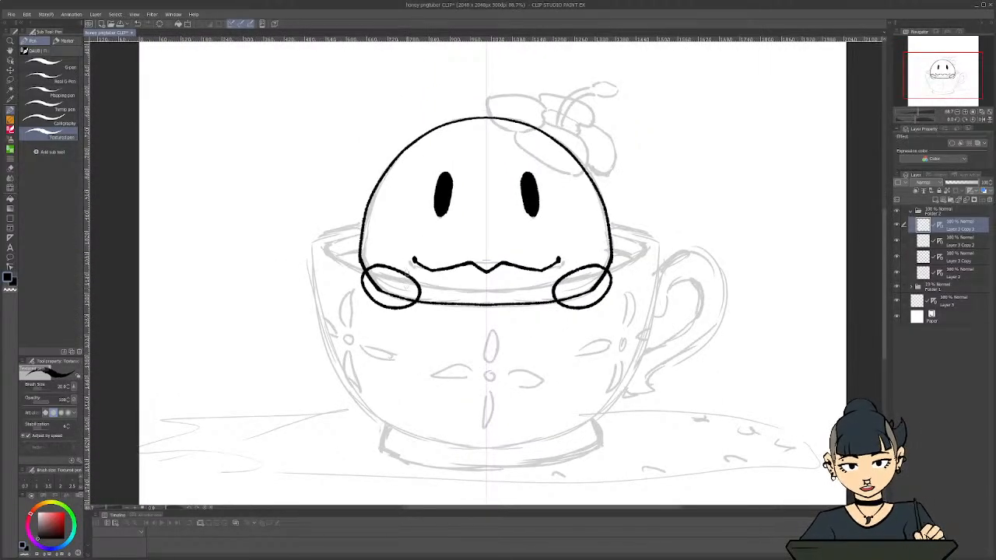
{"action": "scroll", "coordinate": [407, 272], "scroll_direction": "down", "scroll_amount": 3}
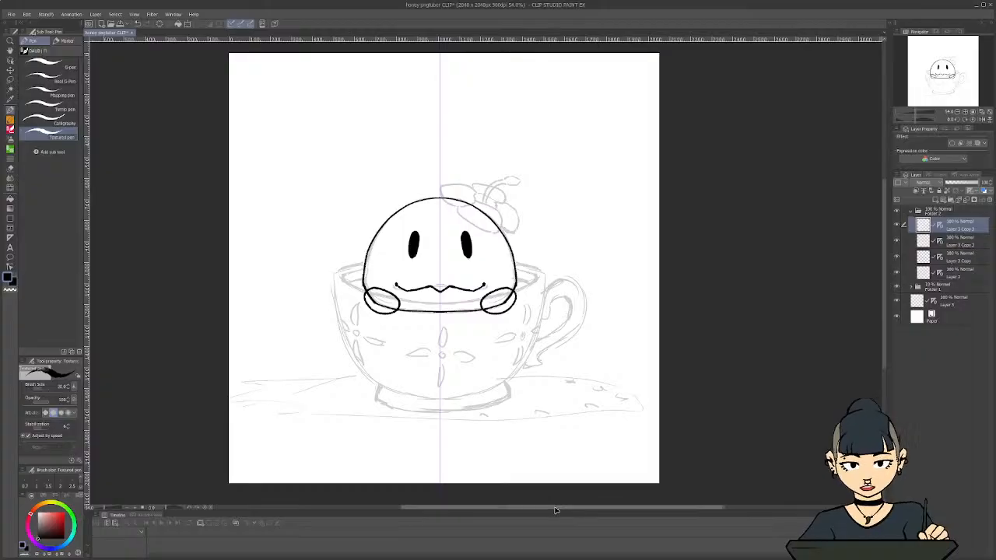
{"action": "left_click_drag", "start_coordinate": [555, 511], "coordinate": [530, 511]}
{"action": "scroll", "coordinate": [451, 332], "scroll_direction": "up", "scroll_amount": 3}
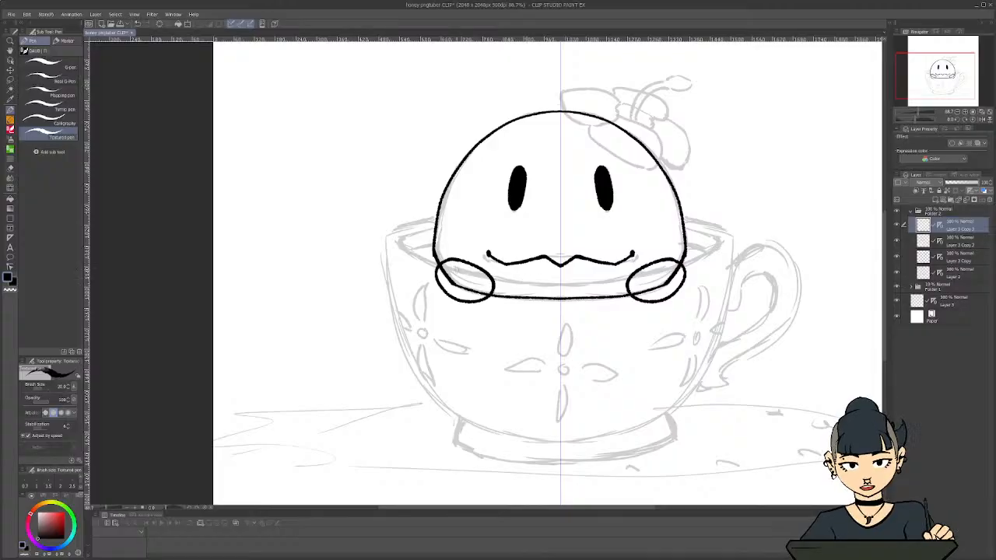
Hide the zigzag mouth's layer, duplicate the empty ruler layer Layer 3, and place the copy at the top of Folder 2
{"action": "left_click", "coordinate": [896, 225]}
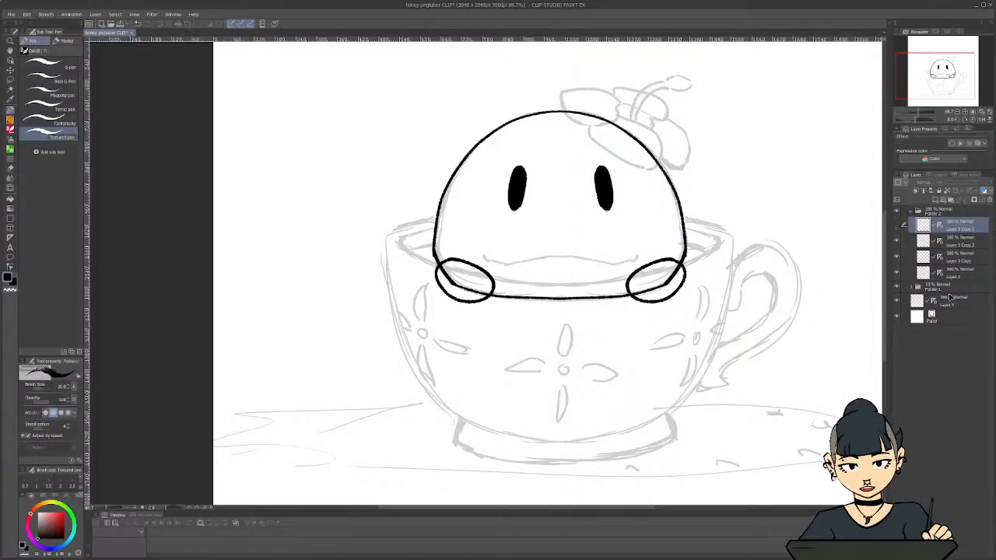
{"action": "right_click", "coordinate": [950, 300]}
{"action": "left_click", "coordinate": [936, 350]}
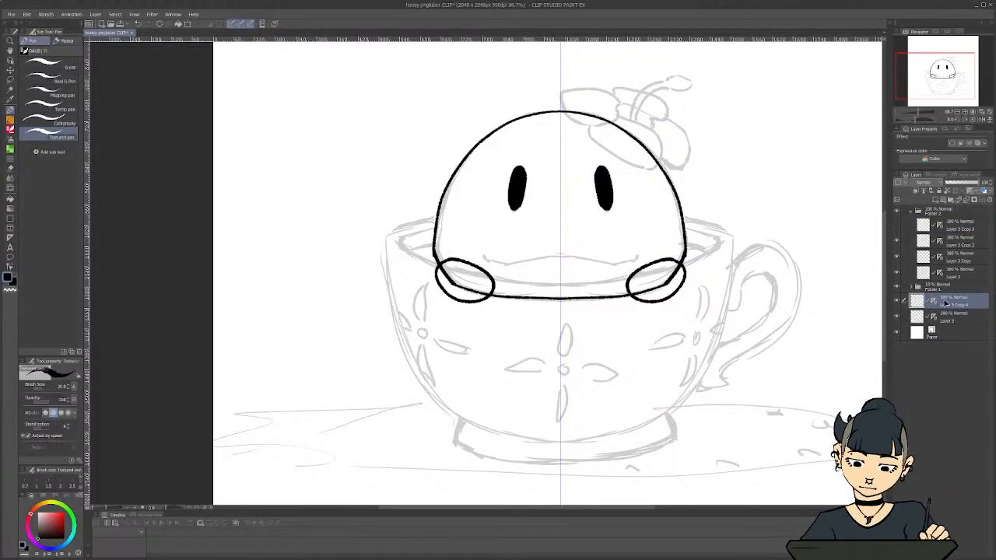
{"action": "left_click_drag", "start_coordinate": [945, 303], "coordinate": [940, 218]}
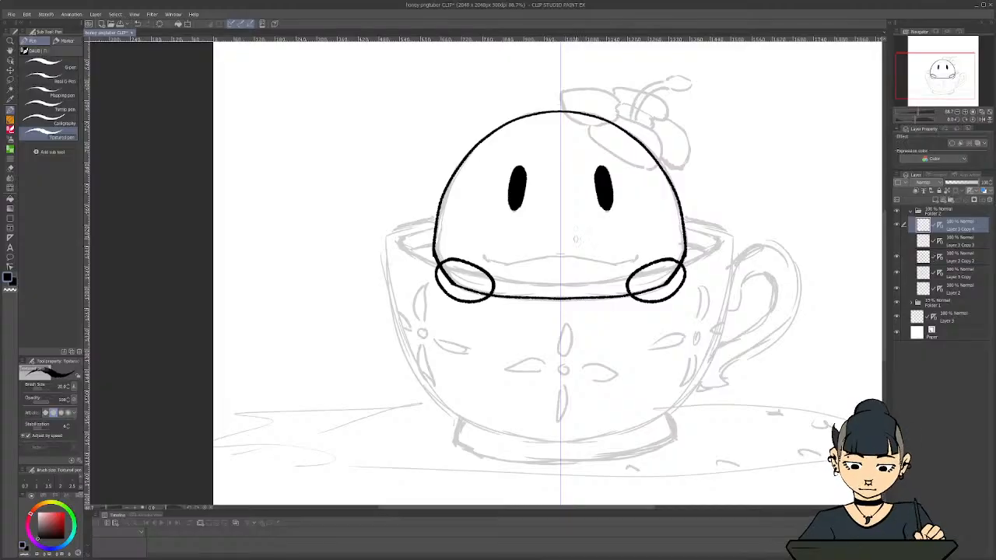
Draw a wide mirrored grin filled with pointed teeth and ending in a filled round dot at each corner
{"action": "scroll", "coordinate": [607, 282], "scroll_direction": "up", "scroll_amount": 1}
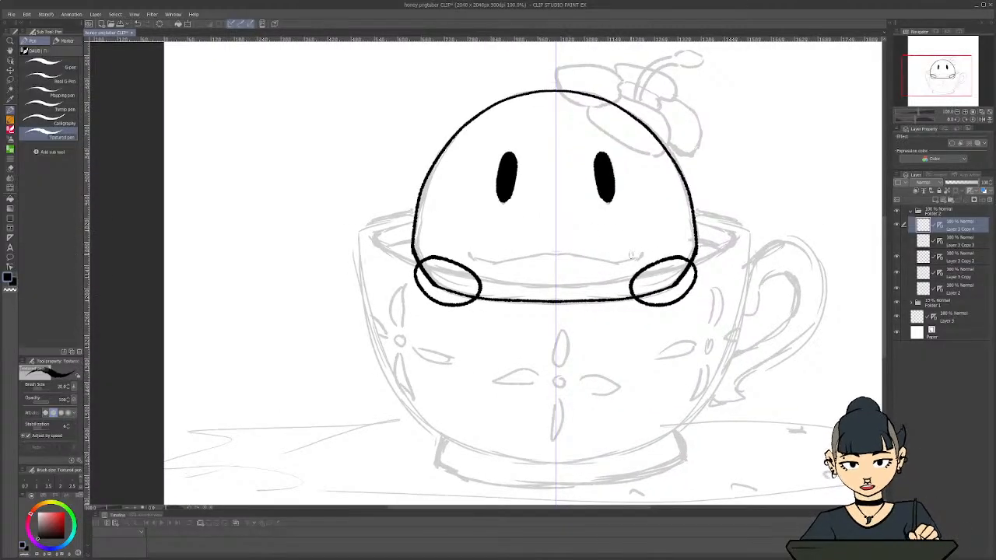
{"action": "mouse_move", "coordinate": [640, 247]}
{"action": "left_mouse_down"}
{"action": "mouse_move", "coordinate": [552, 246]}
{"action": "mouse_move", "coordinate": [629, 261]}
{"action": "mouse_move", "coordinate": [552, 280]}
{"action": "mouse_move", "coordinate": [608, 274]}
{"action": "mouse_move", "coordinate": [568, 251]}
{"action": "mouse_move", "coordinate": [582, 273]}
{"action": "mouse_move", "coordinate": [604, 246]}
{"action": "mouse_move", "coordinate": [611, 276]}
{"action": "mouse_move", "coordinate": [624, 242]}
{"action": "left_mouse_up"}
{"action": "scroll", "coordinate": [431, 257], "scroll_direction": "down", "scroll_amount": 1}
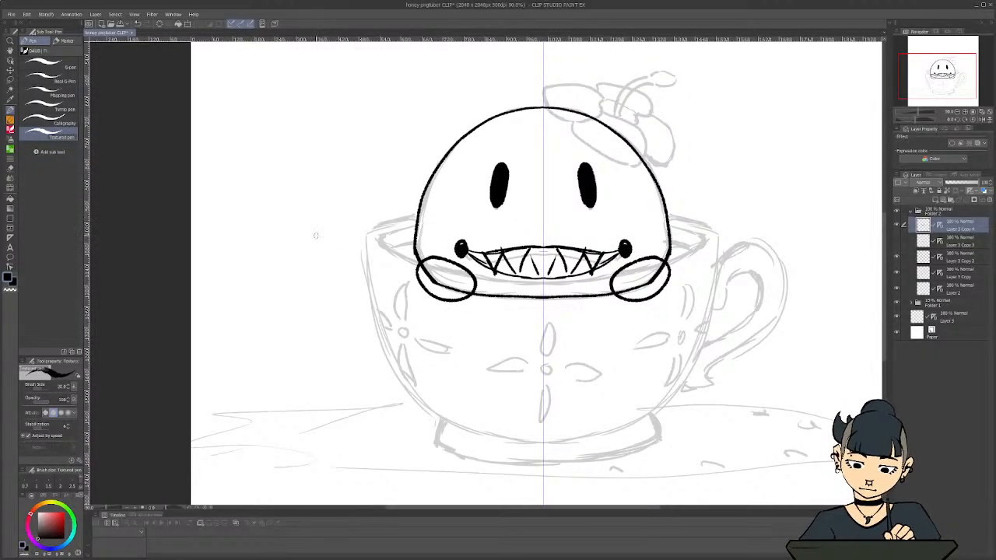
{"action": "scroll", "coordinate": [315, 235], "scroll_direction": "down", "scroll_amount": 1}
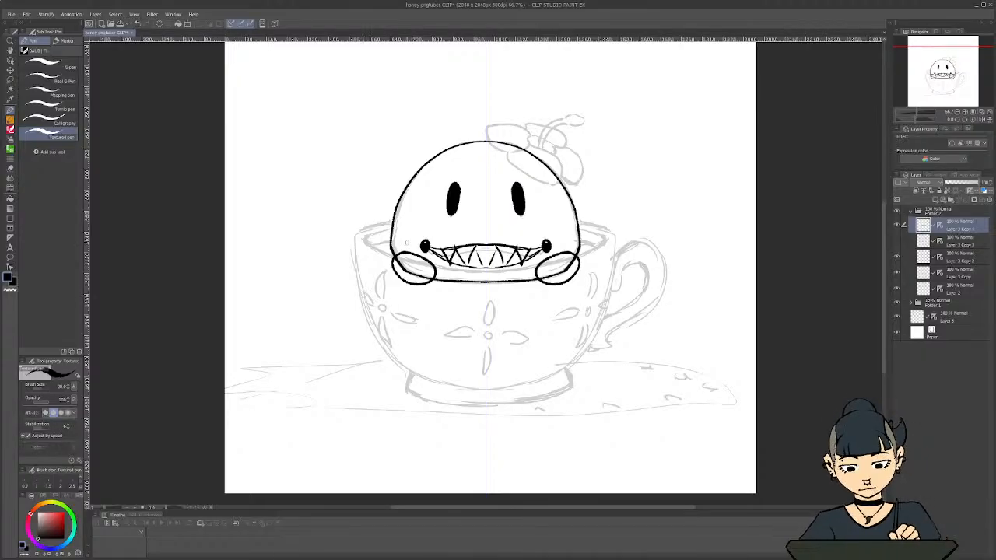
{"action": "scroll", "coordinate": [404, 243], "scroll_direction": "down", "scroll_amount": 1}
{"action": "scroll", "coordinate": [354, 226], "scroll_direction": "up", "scroll_amount": 3}
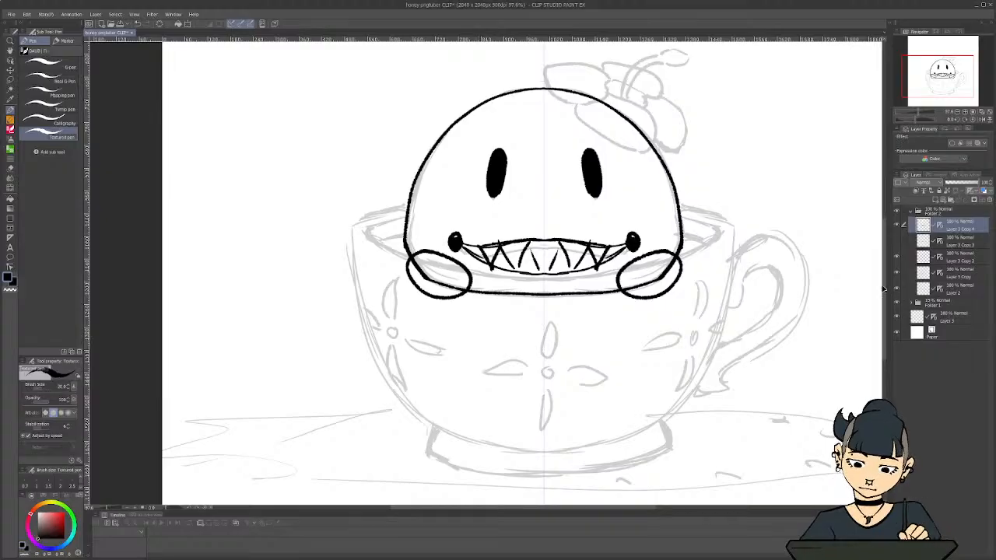
Hide the toothy grin's layer and place another duplicate of the empty Layer 3 at the top of Folder 2
{"action": "left_click", "coordinate": [898, 225]}
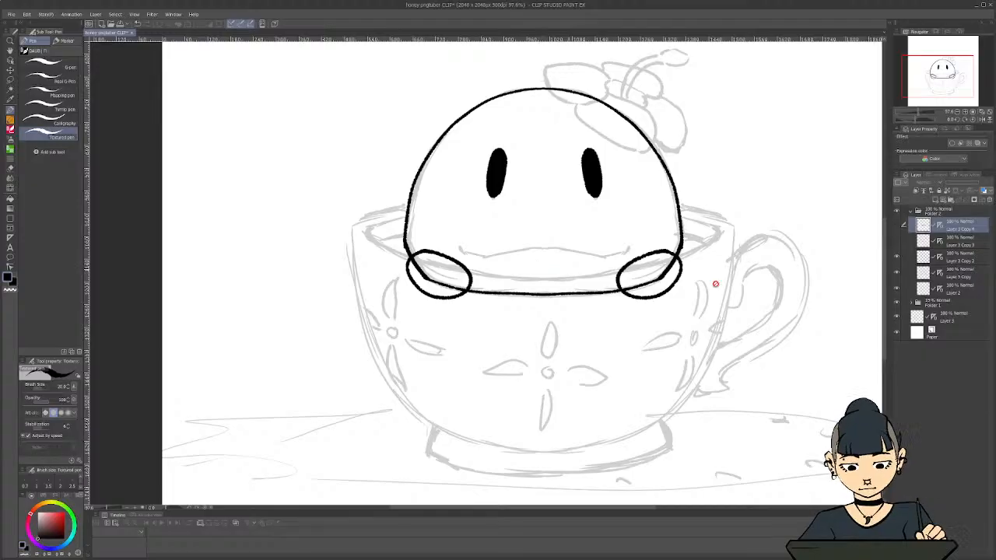
{"action": "left_click", "coordinate": [939, 319]}
{"action": "right_click", "coordinate": [950, 319]}
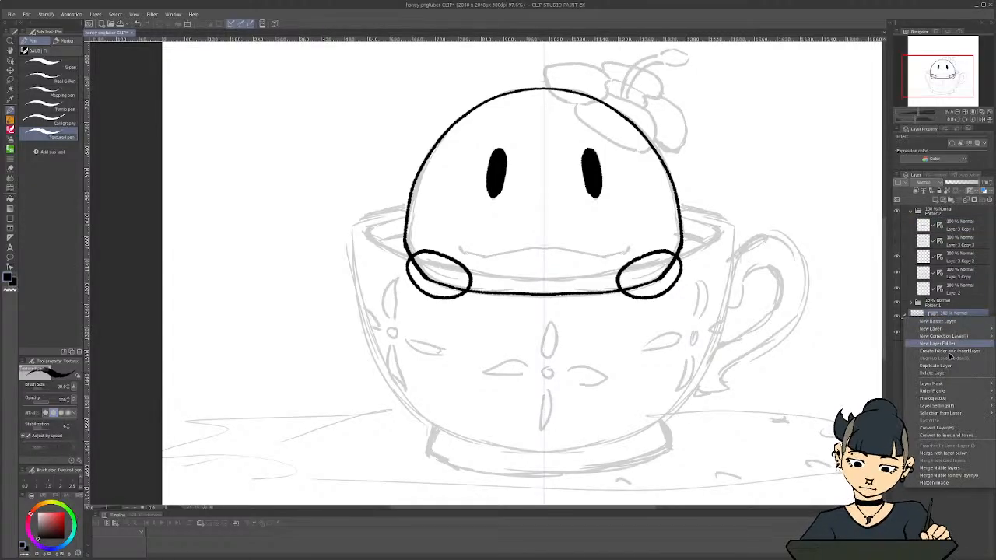
{"action": "left_click", "coordinate": [950, 366]}
{"action": "left_click_drag", "start_coordinate": [955, 316], "coordinate": [943, 236]}
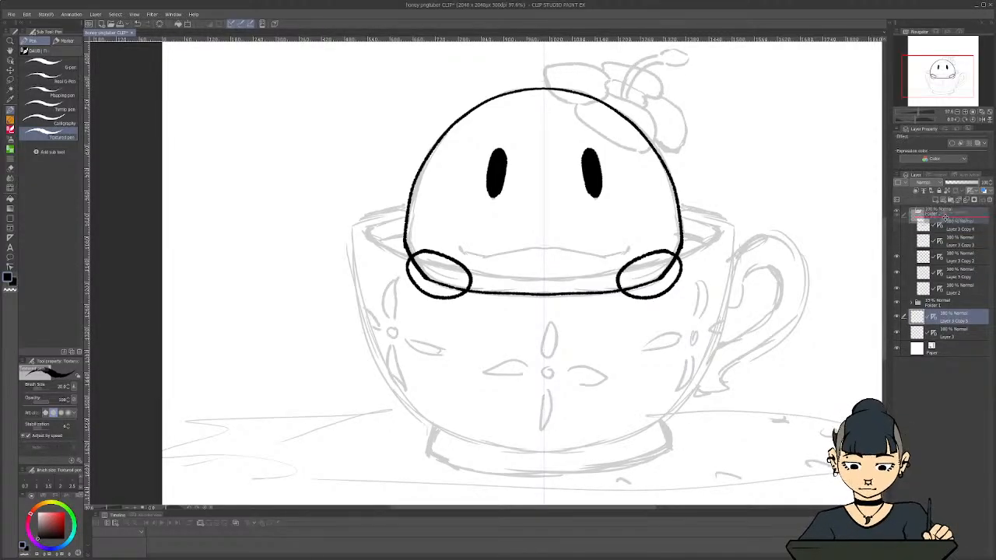
Rename the toothy grin's layer as "chompers"
{"action": "double_click", "coordinate": [961, 243]}
{"action": "type", "text": "chompa"}
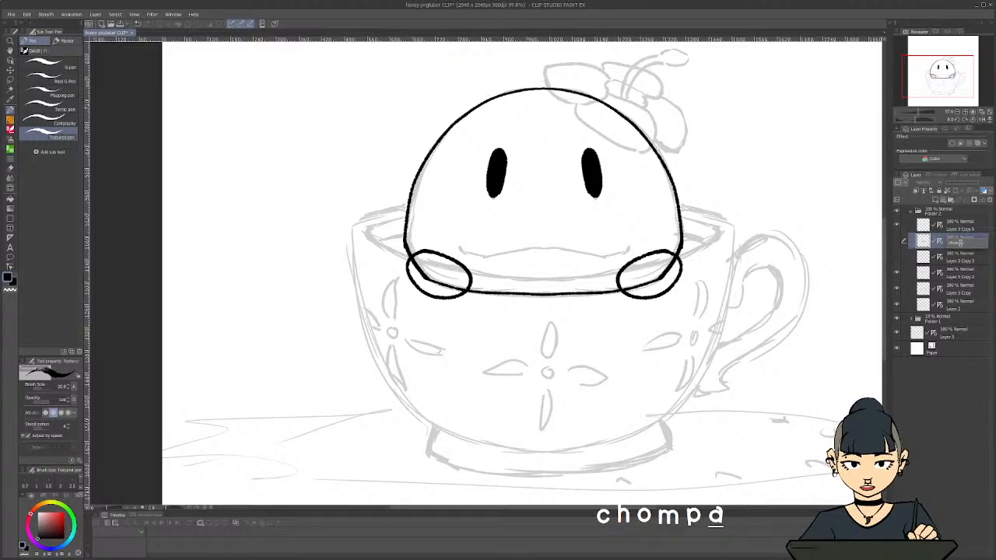
{"action": "key", "text": "BackSpace"}
{"action": "type", "text": "ers"}
{"action": "key", "text": "Return"}
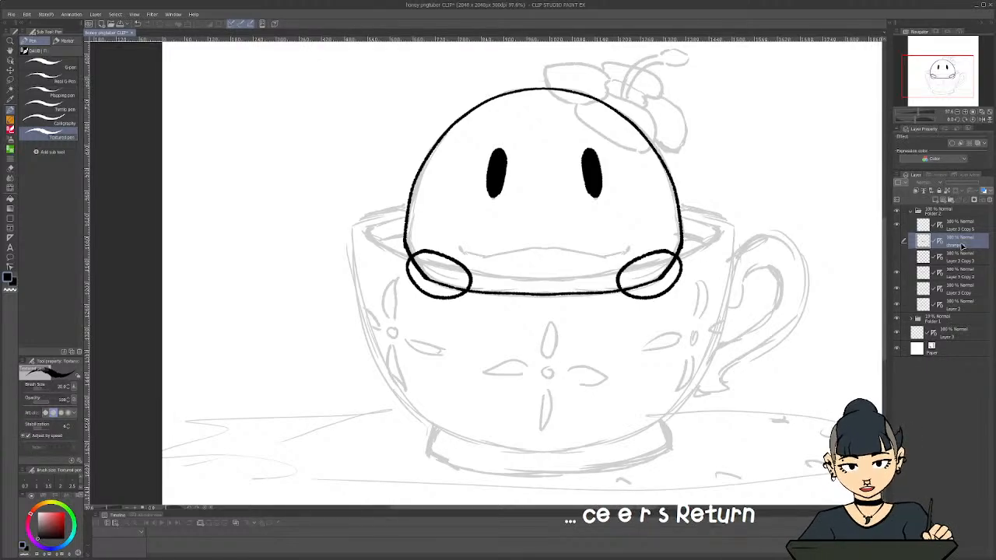
Rename the zigzag mouth's layer as "digimon grin", preview it briefly, and select the empty layer at the top of Folder 2
{"action": "left_click", "coordinate": [959, 258]}
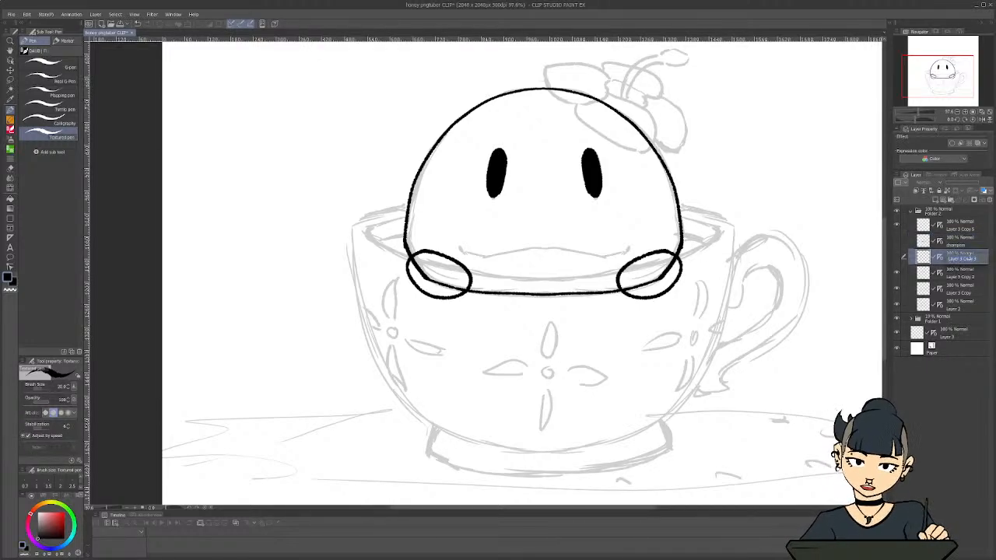
{"action": "type", "text": "digimon g"}
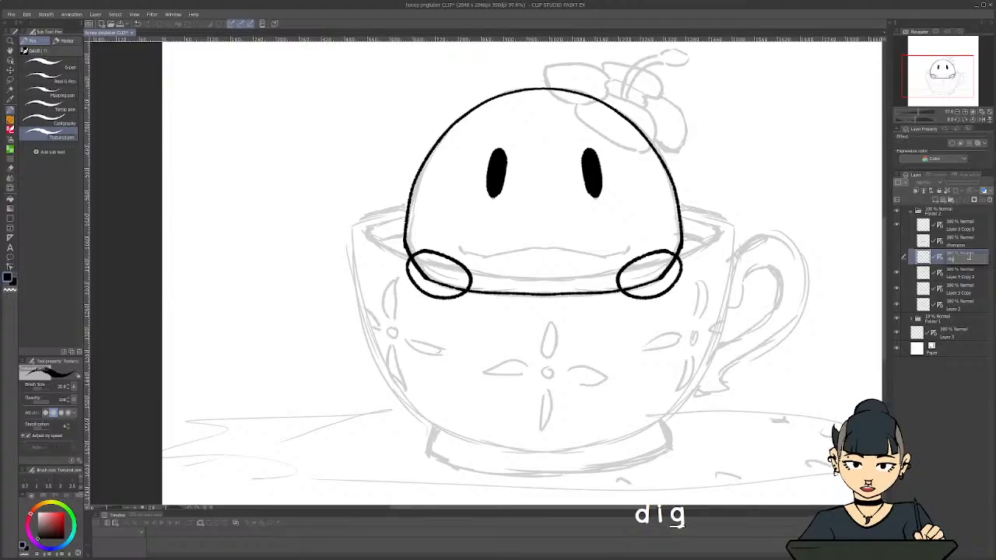
{"action": "type", "text": "rin"}
{"action": "key", "text": "Return"}
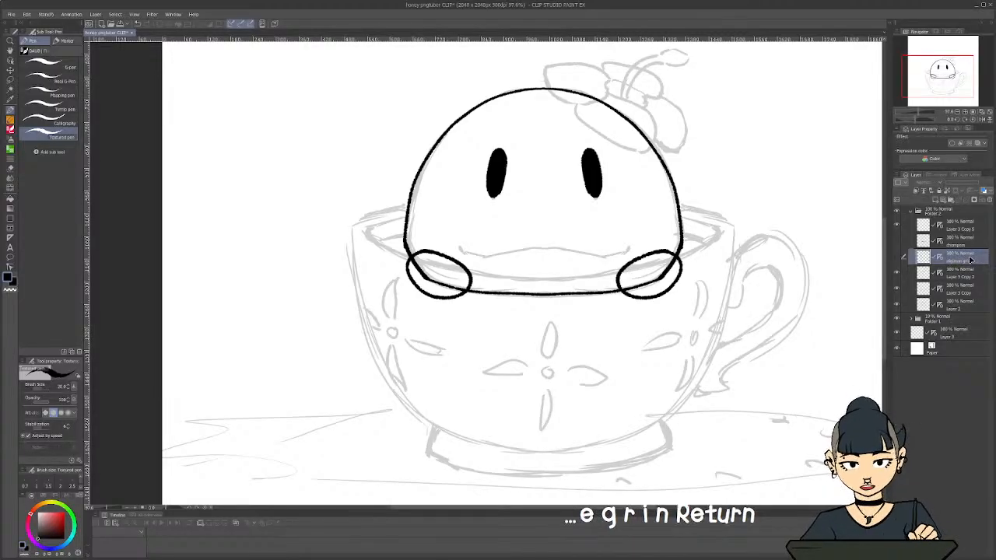
{"action": "left_click", "coordinate": [898, 258]}
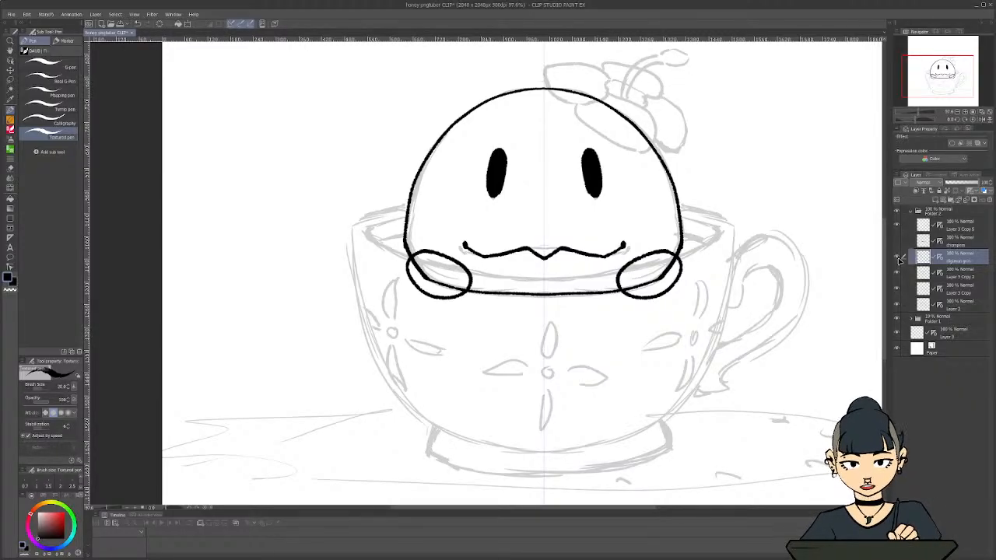
{"action": "left_click", "coordinate": [898, 259]}
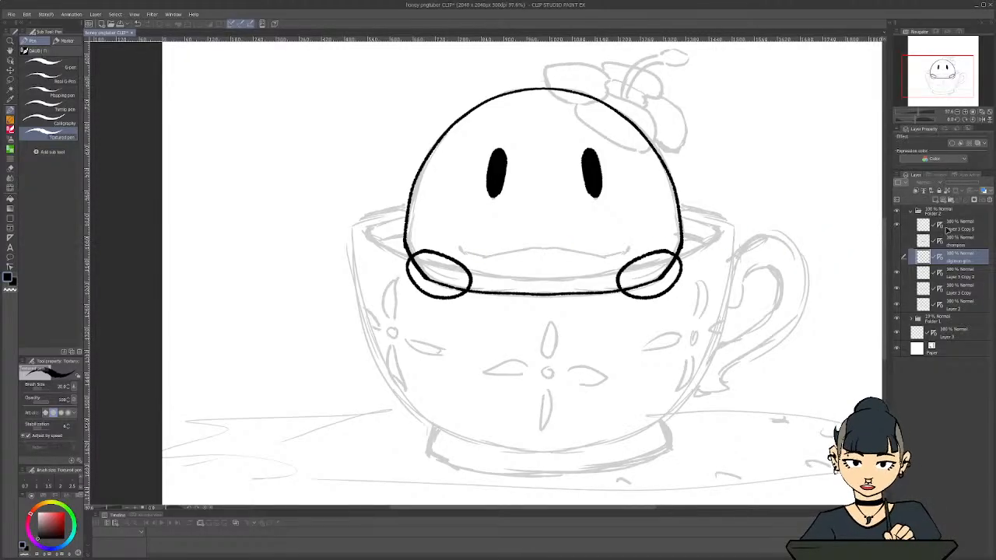
{"action": "left_click", "coordinate": [968, 229]}
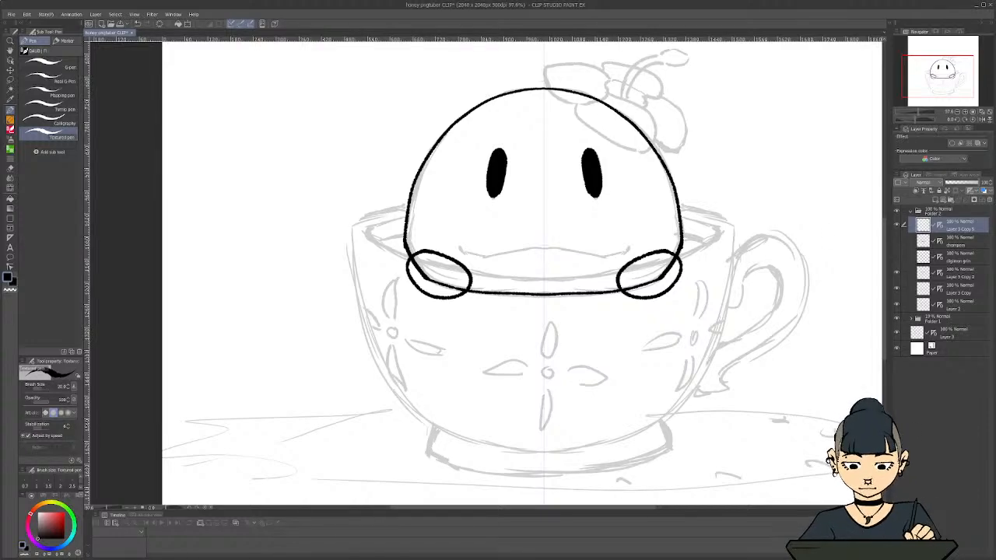
Try a short mirrored mouth with a central peak and lowered flat ends, and undo it
{"action": "left_click_drag", "start_coordinate": [534, 248], "coordinate": [600, 260]}
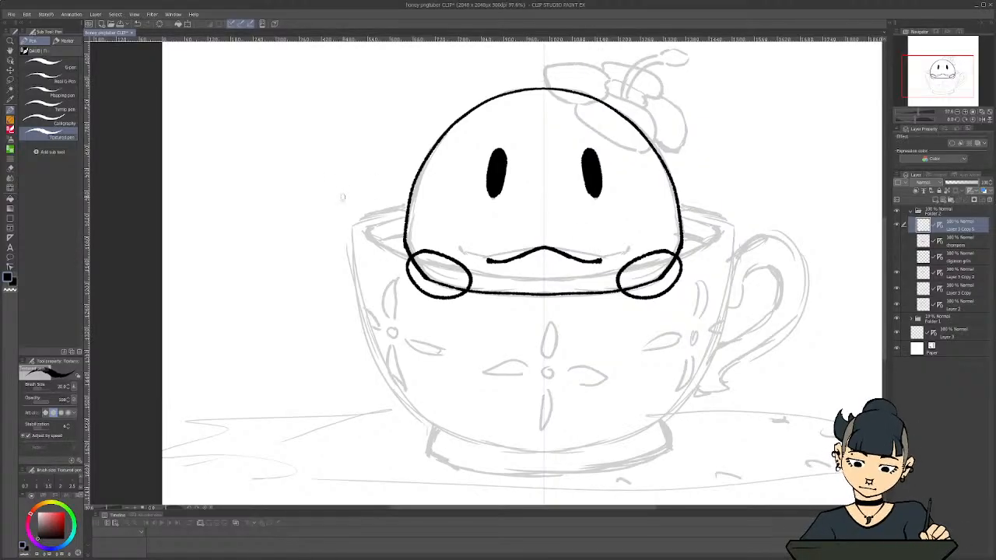
{"action": "key", "text": "ctrl+z"}
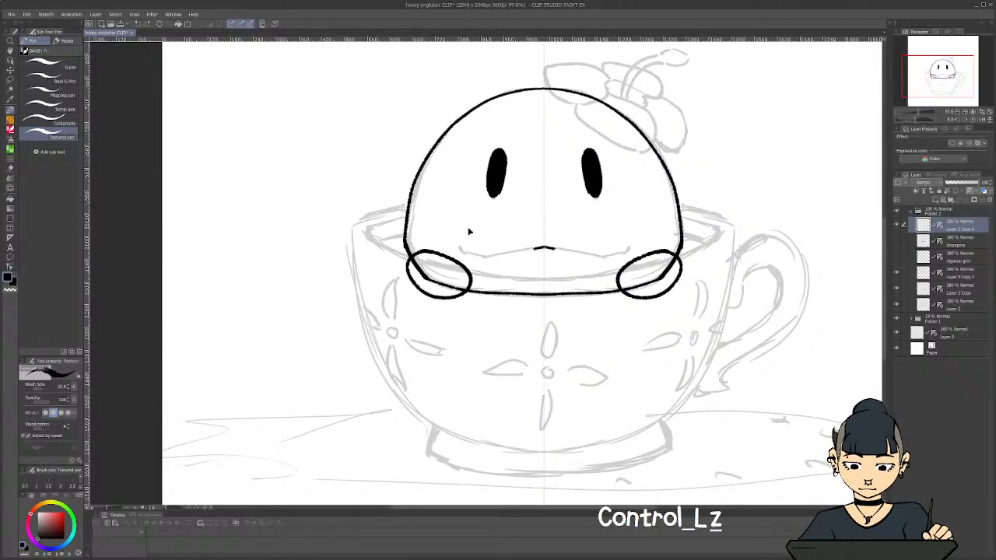
{"action": "key", "text": "ctrl+z"}
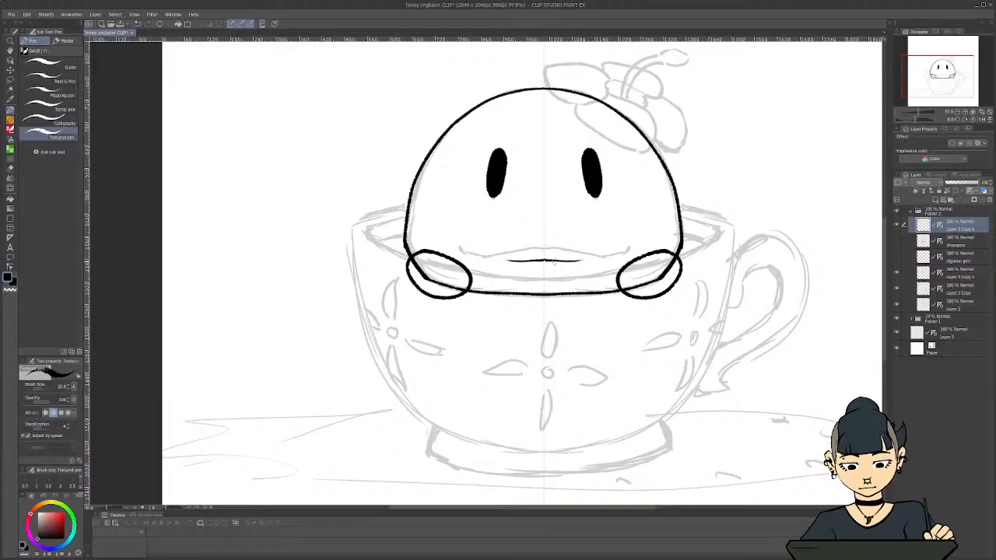
Try a small mirrored smile with upturned ends and a slight central bump, and undo it
{"action": "mouse_move", "coordinate": [554, 262]}
{"action": "left_mouse_down"}
{"action": "mouse_move", "coordinate": [545, 254]}
{"action": "mouse_move", "coordinate": [583, 262]}
{"action": "mouse_move", "coordinate": [600, 247]}
{"action": "left_mouse_up"}
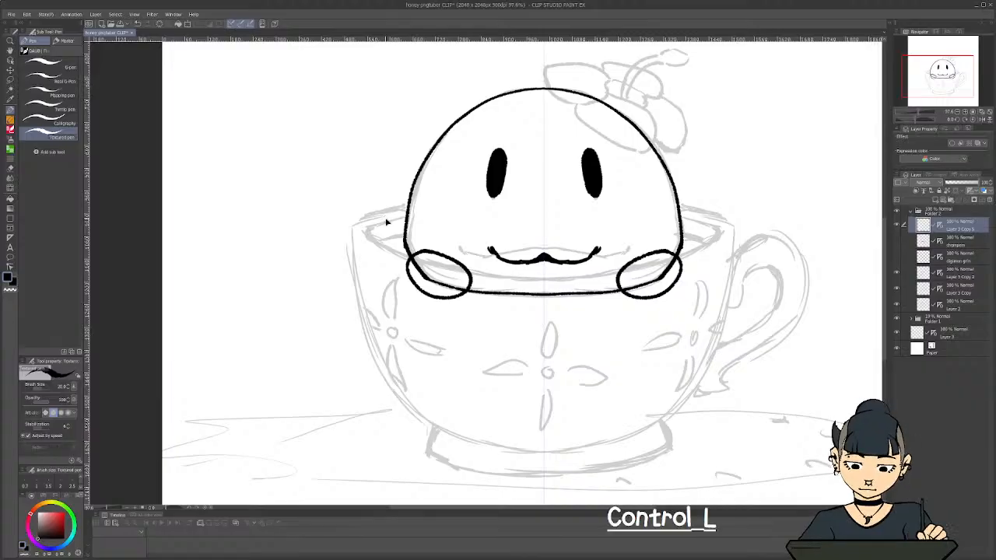
{"action": "key", "text": "ctrl+z"}
{"action": "key", "text": "ctrl+z"}
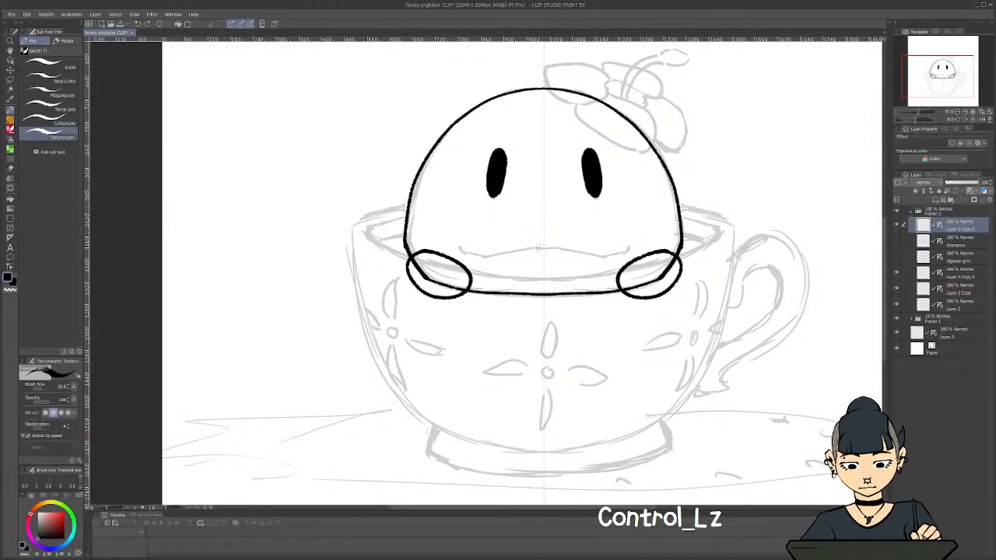
Draw a mirrored cat-like mouth with two filled fangs, and add a small filled nose above its centre
{"action": "mouse_move", "coordinate": [534, 261]}
{"action": "left_mouse_down"}
{"action": "mouse_move", "coordinate": [544, 247]}
{"action": "mouse_move", "coordinate": [556, 263]}
{"action": "mouse_move", "coordinate": [544, 246]}
{"action": "mouse_move", "coordinate": [565, 264]}
{"action": "left_mouse_up"}
{"action": "mouse_move", "coordinate": [534, 262]}
{"action": "left_mouse_down"}
{"action": "mouse_move", "coordinate": [523, 263]}
{"action": "mouse_move", "coordinate": [572, 266]}
{"action": "mouse_move", "coordinate": [599, 243]}
{"action": "mouse_move", "coordinate": [574, 266]}
{"action": "mouse_move", "coordinate": [579, 278]}
{"action": "mouse_move", "coordinate": [574, 268]}
{"action": "left_mouse_up"}
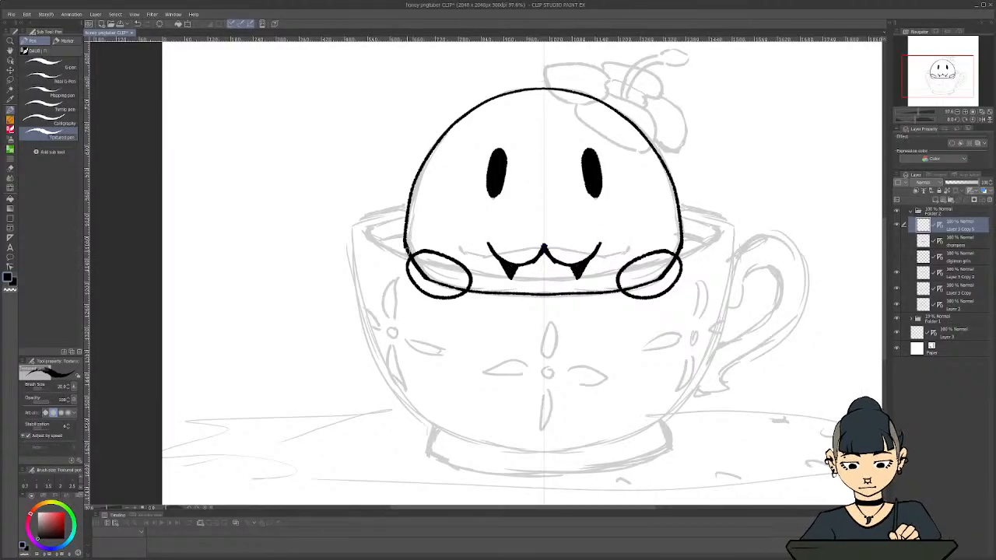
{"action": "left_click_drag", "start_coordinate": [554, 232], "coordinate": [543, 228]}
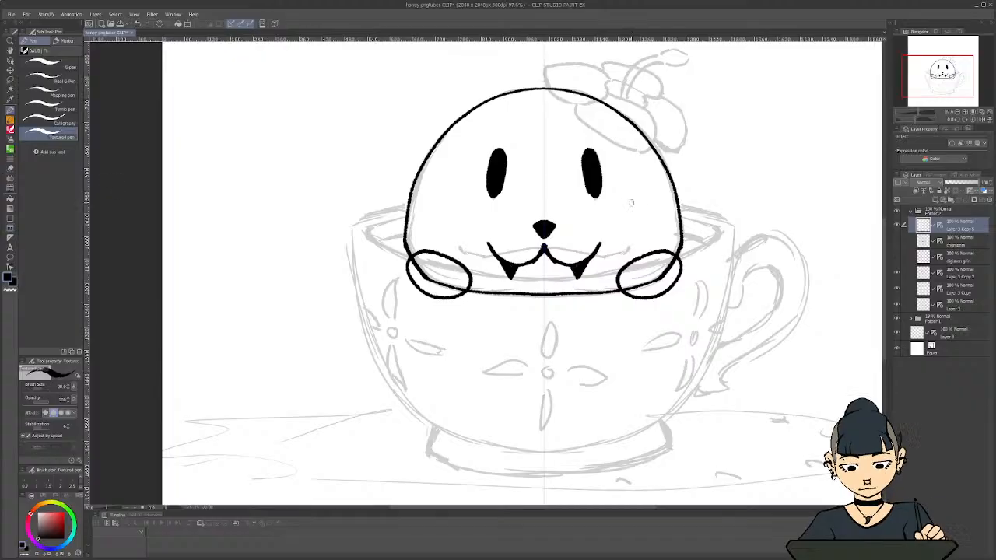
Rename the fanged mouth's layer as "cat mouth" and hide it
{"action": "double_click", "coordinate": [964, 227]}
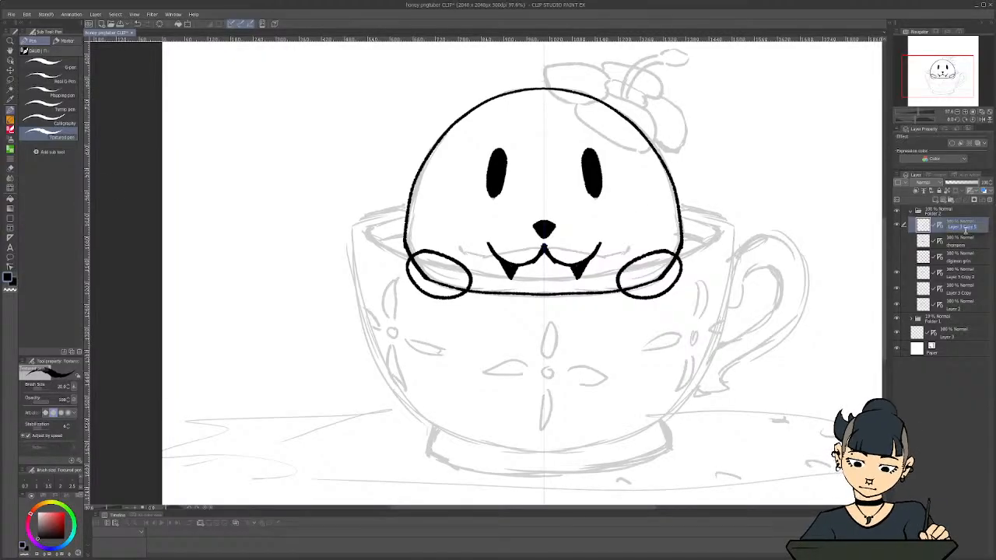
{"action": "type", "text": "cat mouth"}
{"action": "key", "text": "Return"}
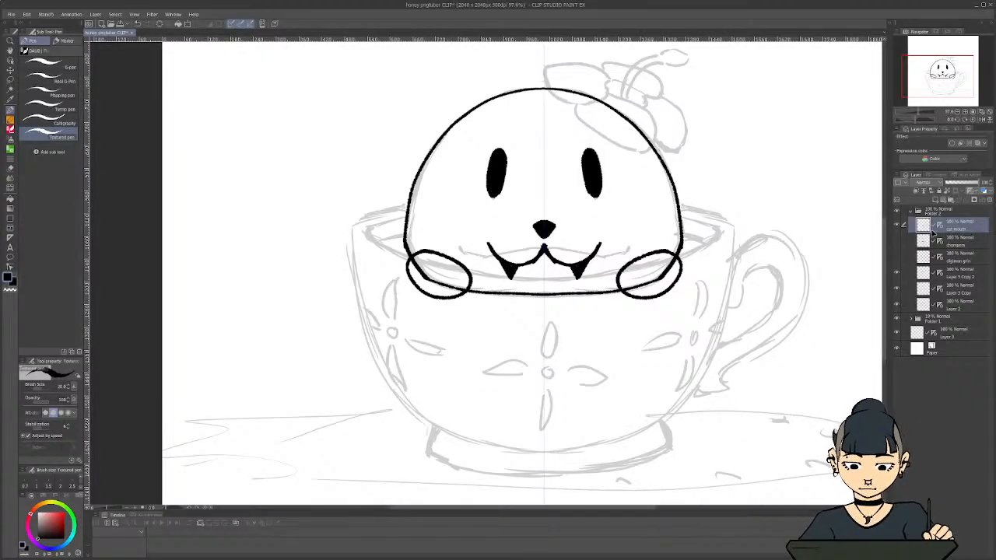
{"action": "left_click", "coordinate": [896, 225]}
Duplicate the empty Layer 3 and move the copy to the top of Folder 2
{"action": "left_click", "coordinate": [947, 335]}
{"action": "right_click", "coordinate": [947, 336]}
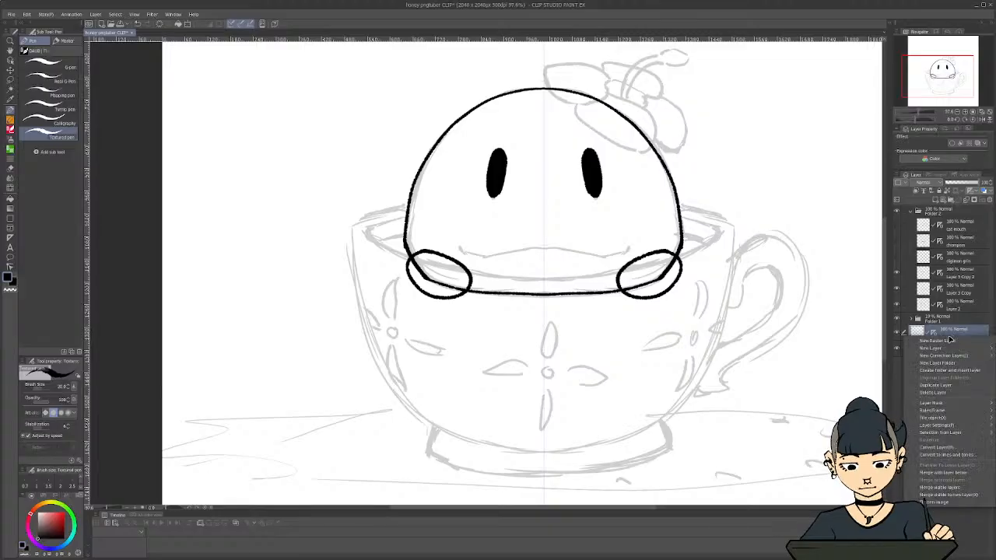
{"action": "left_click", "coordinate": [939, 385]}
{"action": "left_click_drag", "start_coordinate": [937, 336], "coordinate": [950, 223]}
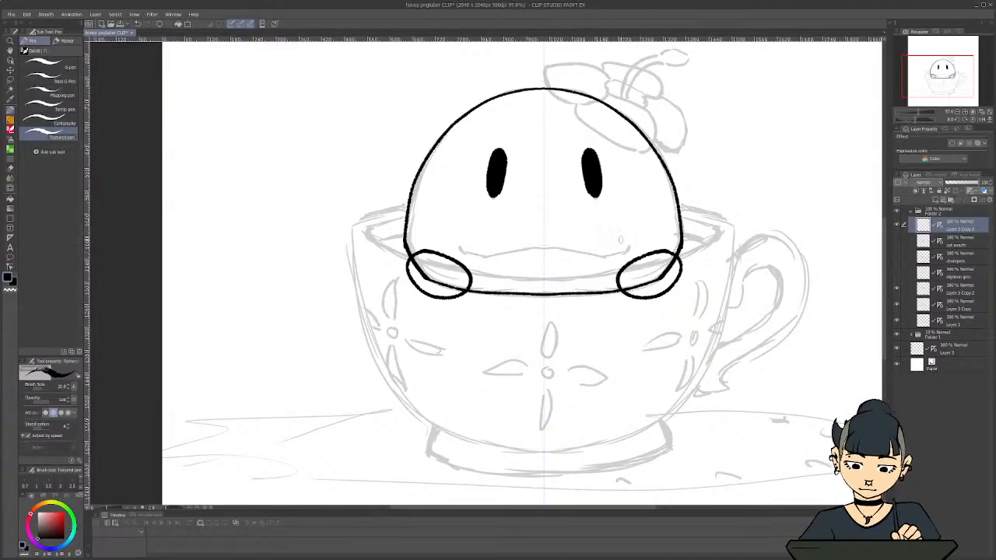
Draw a wide, open mirrored mouth with a curved lower edge across the lower face, and fill it with dense black hatching
{"action": "mouse_move", "coordinate": [639, 238]}
{"action": "left_mouse_down"}
{"action": "mouse_move", "coordinate": [451, 235]}
{"action": "mouse_move", "coordinate": [630, 235]}
{"action": "mouse_move", "coordinate": [543, 233]}
{"action": "left_mouse_up"}
{"action": "left_click_drag", "start_coordinate": [637, 237], "coordinate": [602, 266]}
{"action": "left_click_drag", "start_coordinate": [461, 242], "coordinate": [522, 276]}
{"action": "left_click_drag", "start_coordinate": [630, 247], "coordinate": [566, 279]}
{"action": "left_click_drag", "start_coordinate": [495, 270], "coordinate": [603, 274]}
{"action": "left_click_drag", "start_coordinate": [626, 256], "coordinate": [609, 274]}
{"action": "mouse_move", "coordinate": [634, 241]}
{"action": "left_mouse_down"}
{"action": "mouse_move", "coordinate": [617, 274]}
{"action": "mouse_move", "coordinate": [620, 250]}
{"action": "mouse_move", "coordinate": [591, 274]}
{"action": "left_mouse_up"}
{"action": "mouse_move", "coordinate": [597, 238]}
{"action": "left_mouse_down"}
{"action": "mouse_move", "coordinate": [582, 275]}
{"action": "mouse_move", "coordinate": [568, 276]}
{"action": "left_mouse_up"}
{"action": "left_click_drag", "start_coordinate": [578, 232], "coordinate": [558, 277]}
{"action": "left_click_drag", "start_coordinate": [571, 230], "coordinate": [549, 279]}
{"action": "left_click_drag", "start_coordinate": [561, 233], "coordinate": [544, 272]}
{"action": "left_click_drag", "start_coordinate": [552, 234], "coordinate": [540, 264]}
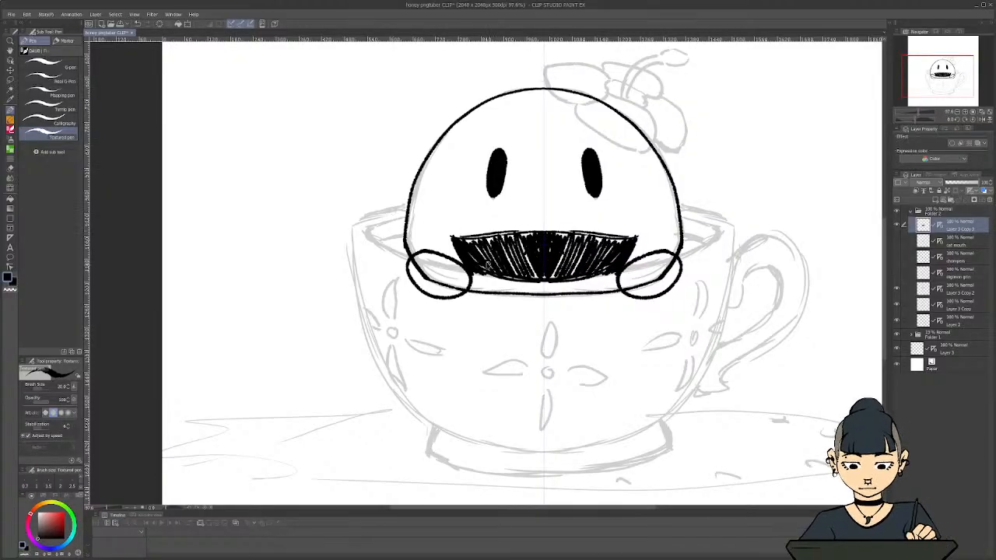
Erase an upper teeth strip and a wide two-lobed tongue out of the black mouth using the transparent colour
{"action": "key", "text": "c"}
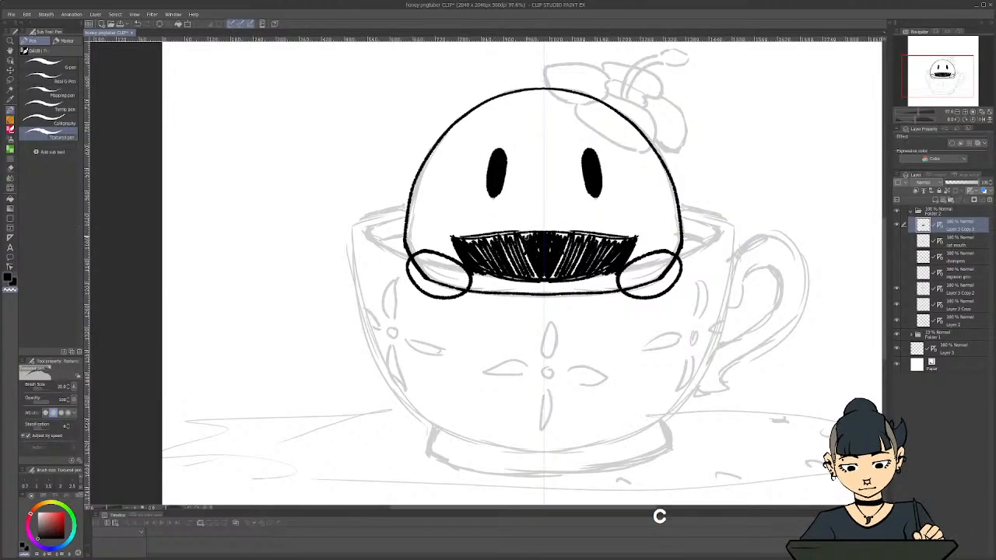
{"action": "mouse_move", "coordinate": [493, 240]}
{"action": "left_mouse_down"}
{"action": "mouse_move", "coordinate": [566, 240]}
{"action": "mouse_move", "coordinate": [496, 239]}
{"action": "left_mouse_up"}
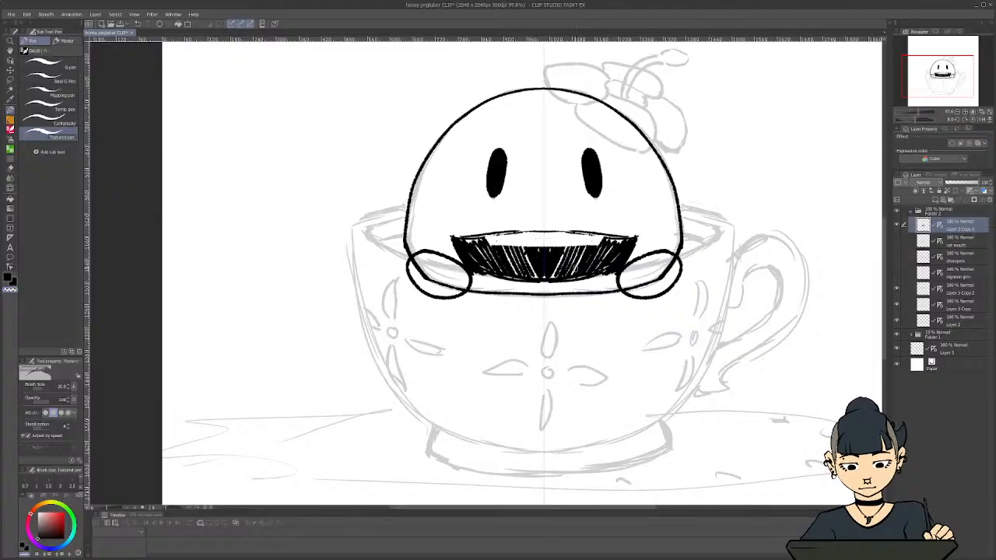
{"action": "mouse_move", "coordinate": [575, 268]}
{"action": "left_mouse_down"}
{"action": "mouse_move", "coordinate": [516, 264]}
{"action": "mouse_move", "coordinate": [571, 274]}
{"action": "mouse_move", "coordinate": [532, 275]}
{"action": "left_mouse_up"}
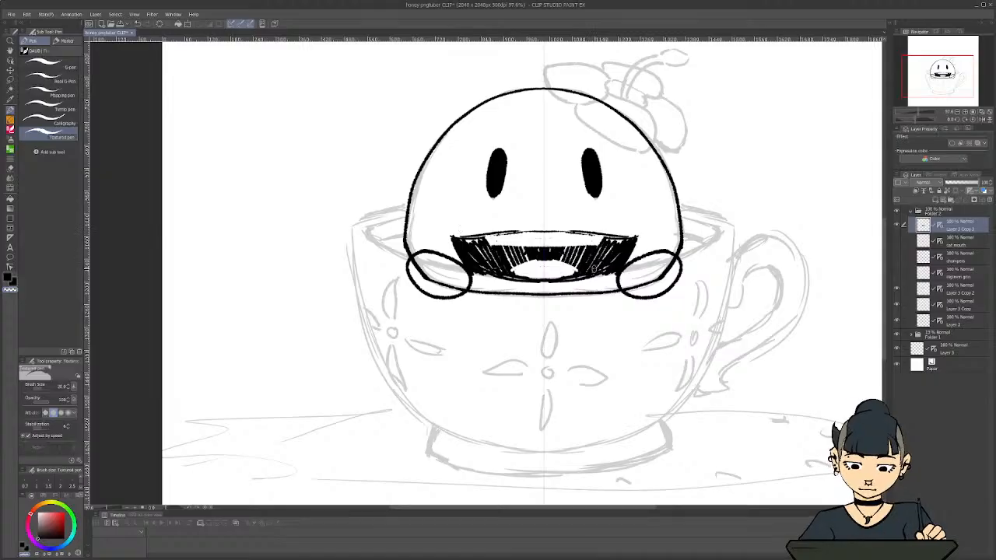
{"action": "mouse_move", "coordinate": [596, 270]}
{"action": "left_mouse_down"}
{"action": "mouse_move", "coordinate": [557, 262]}
{"action": "mouse_move", "coordinate": [588, 274]}
{"action": "left_mouse_up"}
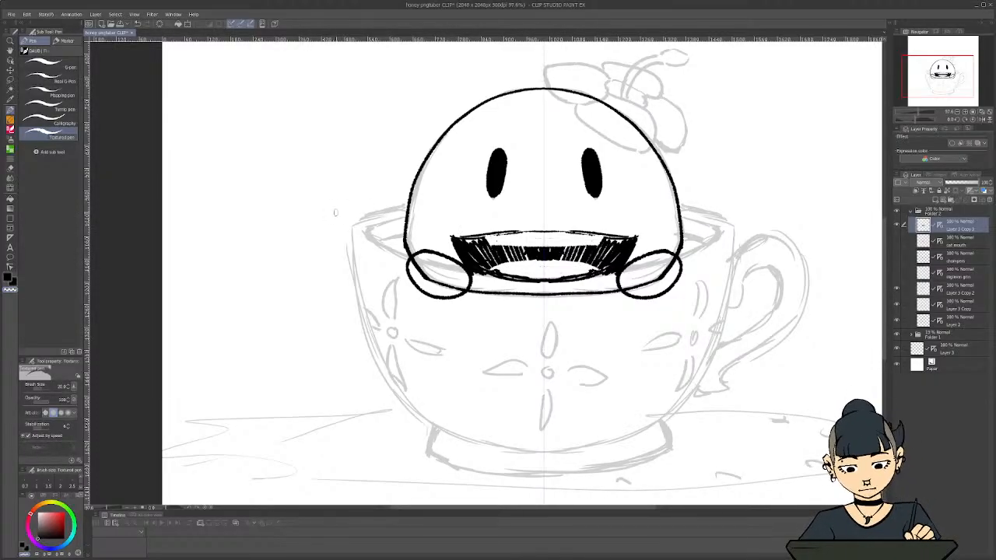
{"action": "left_click_drag", "start_coordinate": [568, 260], "coordinate": [560, 260]}
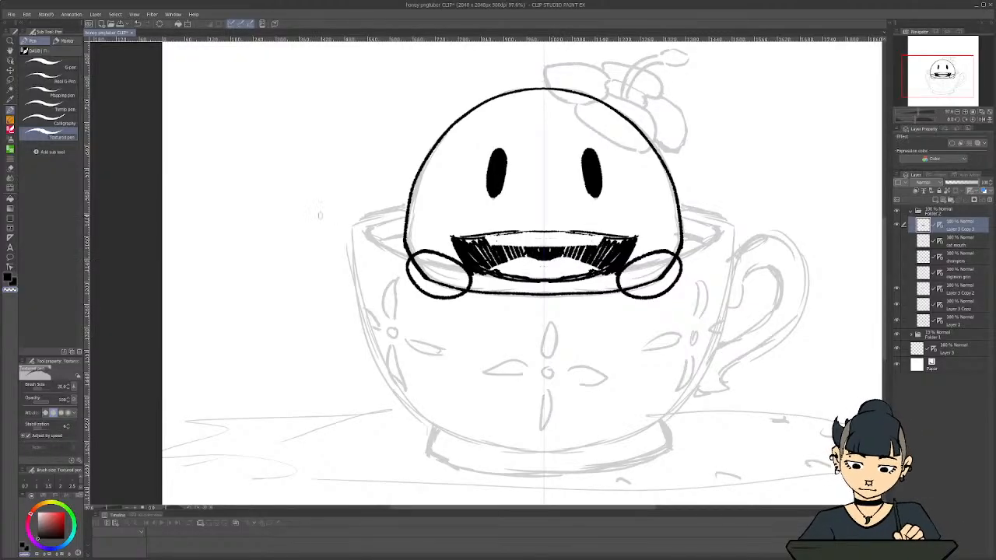
Round off the ends of the teeth strip with black and add round dots at both mouth corners
{"action": "scroll", "coordinate": [360, 223], "scroll_direction": "down", "scroll_amount": 2}
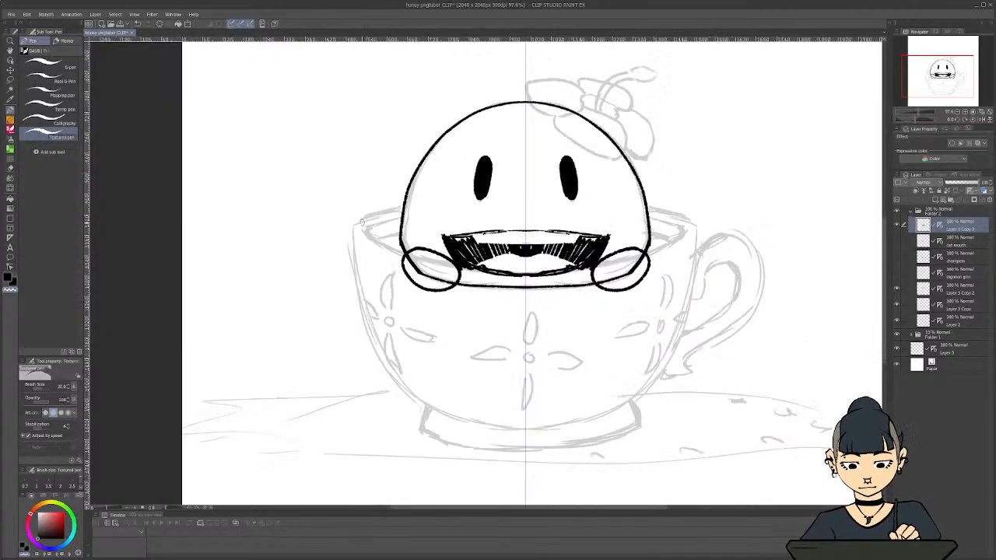
{"action": "scroll", "coordinate": [358, 219], "scroll_direction": "down", "scroll_amount": 1}
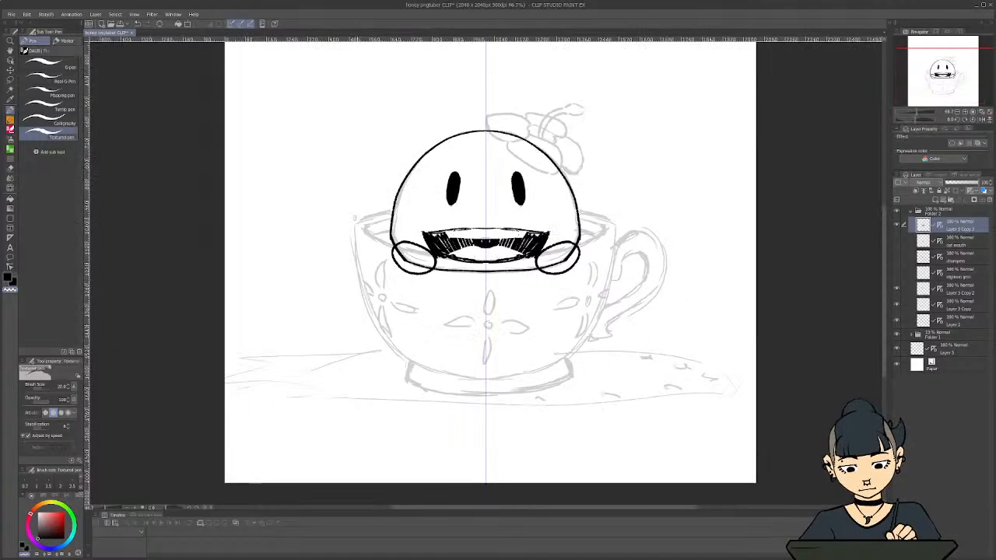
{"action": "scroll", "coordinate": [353, 196], "scroll_direction": "up", "scroll_amount": 3}
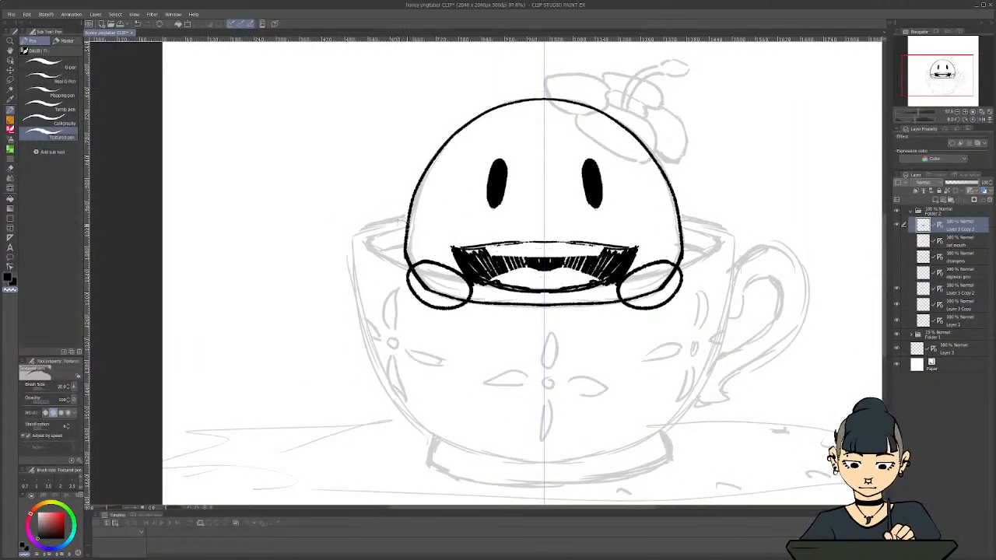
{"action": "key", "text": "c"}
{"action": "mouse_move", "coordinate": [486, 255]}
{"action": "left_mouse_down"}
{"action": "mouse_move", "coordinate": [544, 261]}
{"action": "mouse_move", "coordinate": [494, 252]}
{"action": "left_mouse_up"}
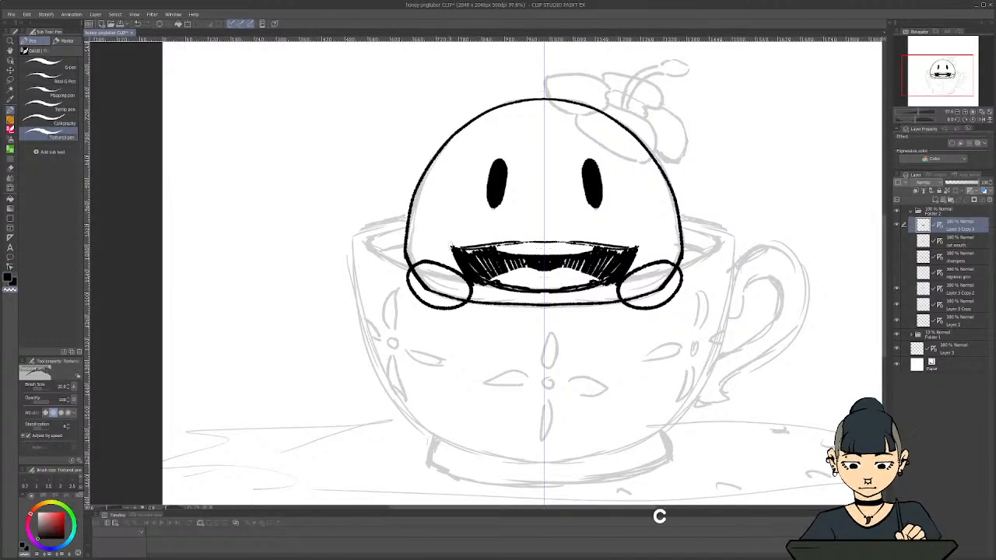
{"action": "left_click_drag", "start_coordinate": [451, 244], "coordinate": [451, 246]}
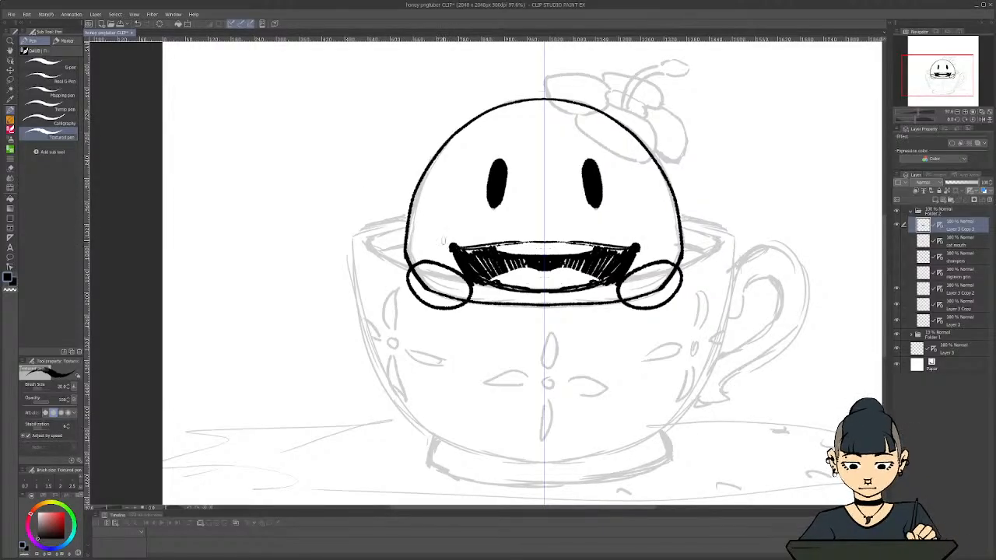
Fill the upper teeth strip back in with black
{"action": "scroll", "coordinate": [307, 182], "scroll_direction": "down", "scroll_amount": 2}
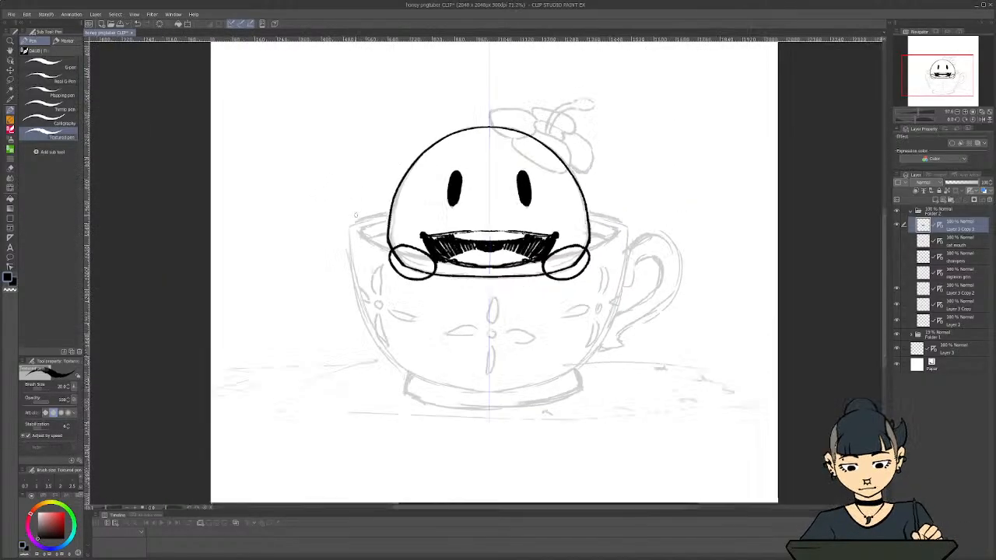
{"action": "scroll", "coordinate": [377, 253], "scroll_direction": "down", "scroll_amount": 1}
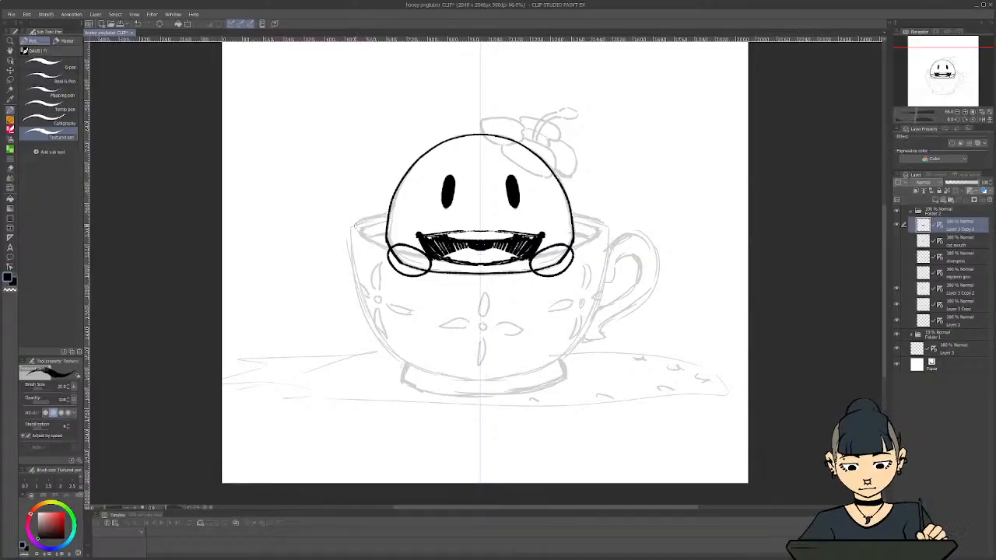
{"action": "scroll", "coordinate": [420, 231], "scroll_direction": "up", "scroll_amount": 3}
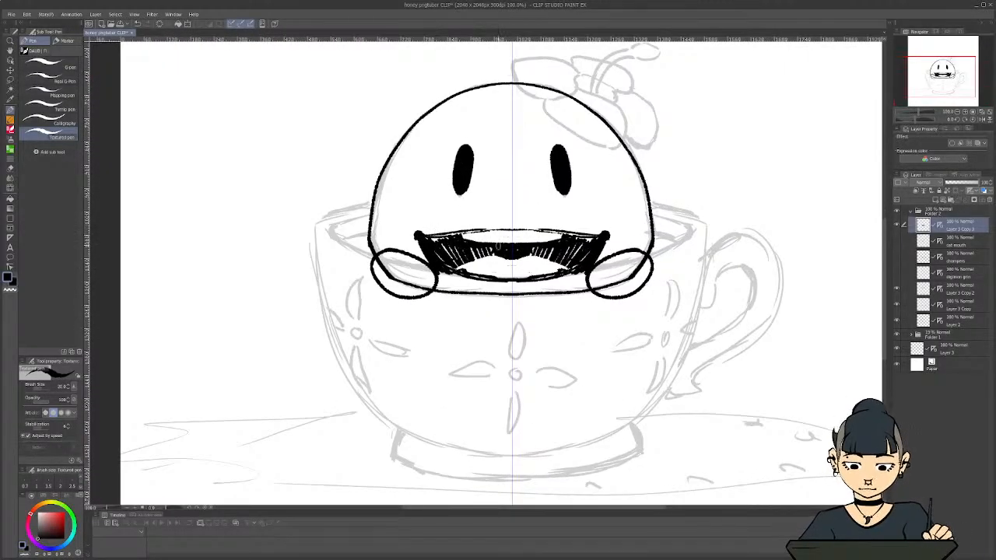
{"action": "mouse_move", "coordinate": [497, 245]}
{"action": "left_mouse_down"}
{"action": "mouse_move", "coordinate": [520, 242]}
{"action": "mouse_move", "coordinate": [490, 236]}
{"action": "mouse_move", "coordinate": [528, 233]}
{"action": "mouse_move", "coordinate": [469, 235]}
{"action": "mouse_move", "coordinate": [516, 235]}
{"action": "left_mouse_up"}
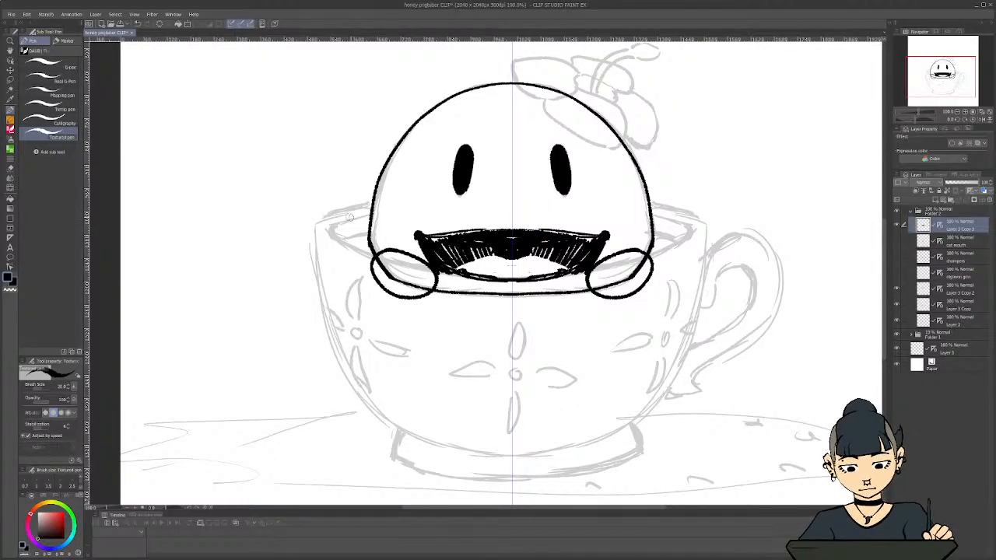
Try carving two mirrored white fangs into the upper part of the mouth with the transparent colour
{"action": "key", "text": "c"}
{"action": "mouse_move", "coordinate": [564, 234]}
{"action": "left_mouse_down"}
{"action": "mouse_move", "coordinate": [565, 249]}
{"action": "mouse_move", "coordinate": [580, 235]}
{"action": "mouse_move", "coordinate": [570, 250]}
{"action": "mouse_move", "coordinate": [568, 242]}
{"action": "left_mouse_up"}
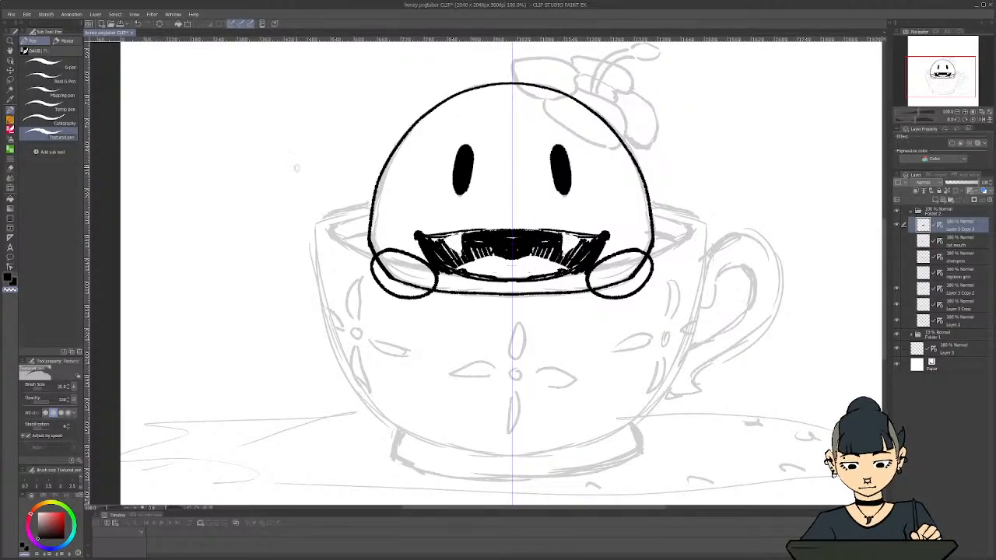
{"action": "scroll", "coordinate": [332, 192], "scroll_direction": "down", "scroll_amount": 2}
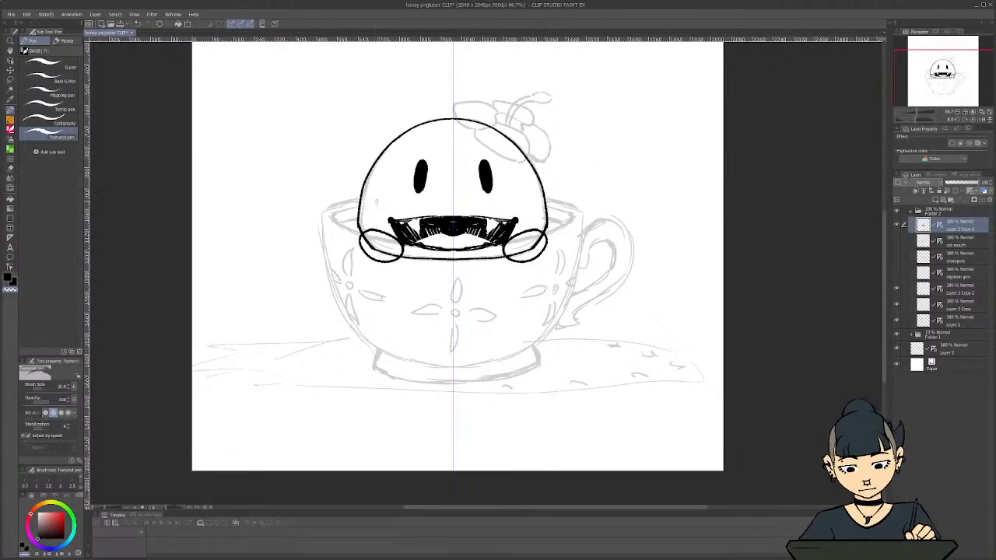
{"action": "scroll", "coordinate": [375, 202], "scroll_direction": "up", "scroll_amount": 3}
{"action": "scroll", "coordinate": [391, 190], "scroll_direction": "down", "scroll_amount": 1}
{"action": "scroll", "coordinate": [394, 191], "scroll_direction": "up", "scroll_amount": 1}
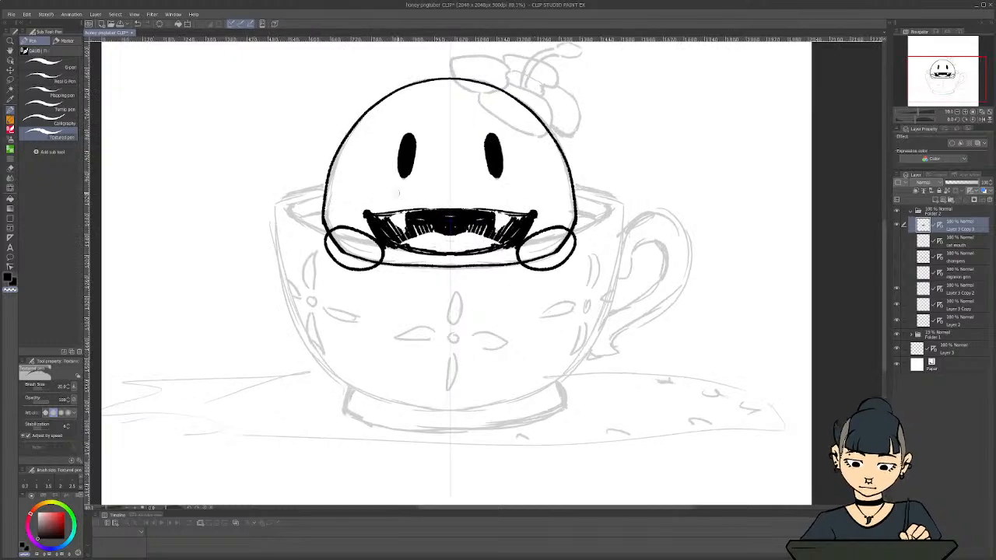
Try a row of small pointed teeth between the fangs, and undo back to the two fangs alone
{"action": "scroll", "coordinate": [404, 193], "scroll_direction": "up", "scroll_amount": 1}
{"action": "mouse_move", "coordinate": [502, 215]}
{"action": "left_mouse_down"}
{"action": "mouse_move", "coordinate": [494, 232]}
{"action": "mouse_move", "coordinate": [479, 217]}
{"action": "mouse_move", "coordinate": [467, 227]}
{"action": "mouse_move", "coordinate": [455, 216]}
{"action": "mouse_move", "coordinate": [457, 227]}
{"action": "left_mouse_up"}
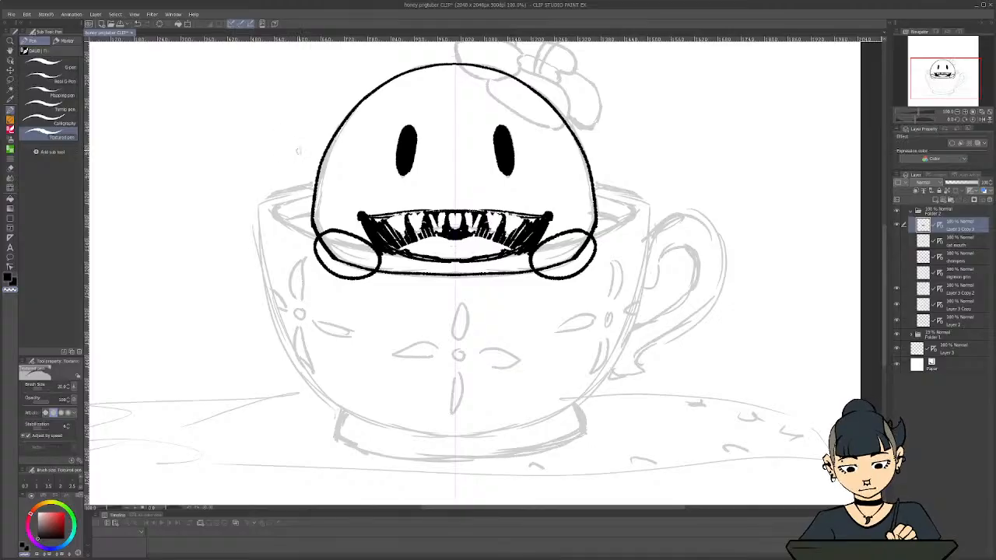
{"action": "key", "text": "ctrl+z"}
{"action": "key", "text": "ctrl+z"}
{"action": "key", "text": "ctrl+z"}
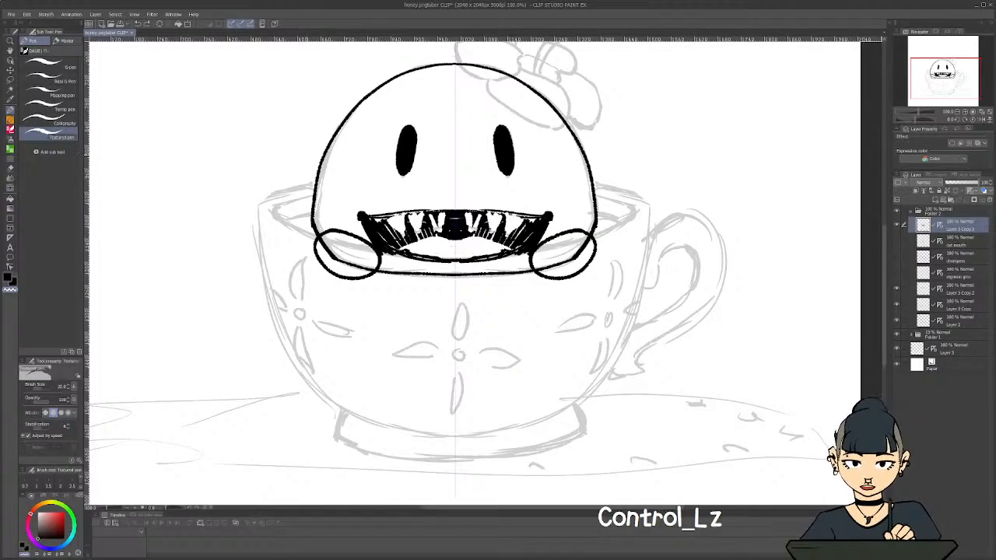
{"action": "key", "text": "ctrl+z"}
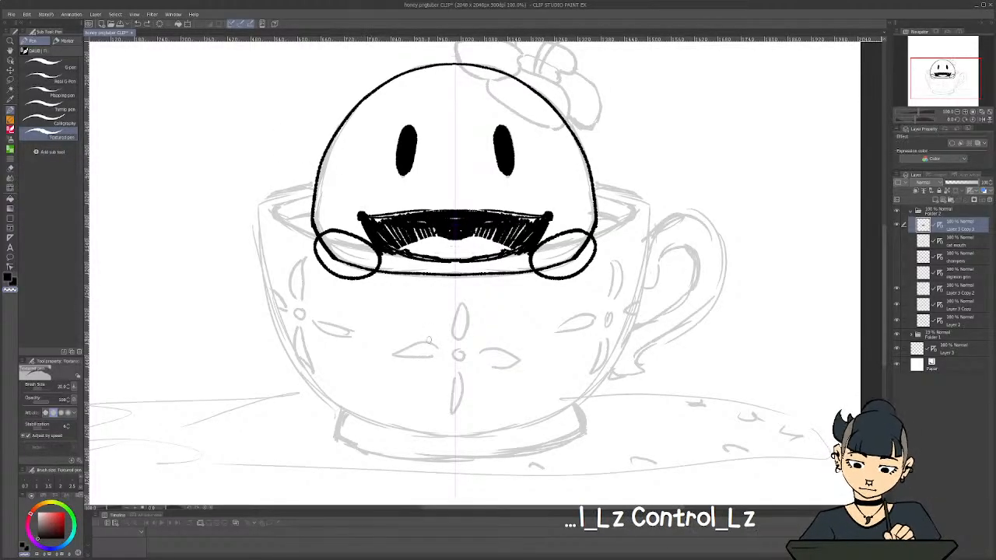
{"action": "key", "text": "ctrl+shift+z"}
Try outlining the two fangs with rounded black tops extending above the mouth, and undo it
{"action": "scroll", "coordinate": [329, 214], "scroll_direction": "down", "scroll_amount": 2}
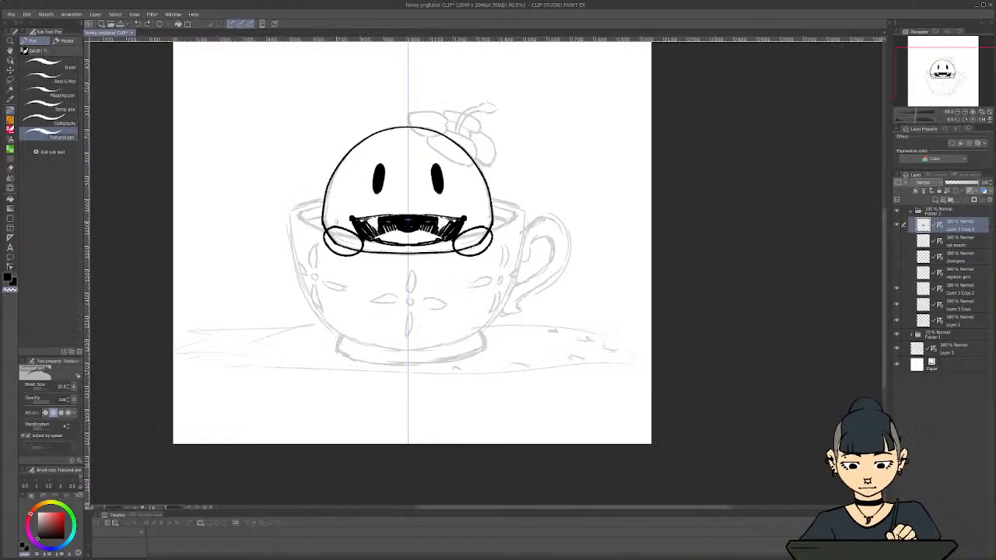
{"action": "scroll", "coordinate": [283, 189], "scroll_direction": "up", "scroll_amount": 5}
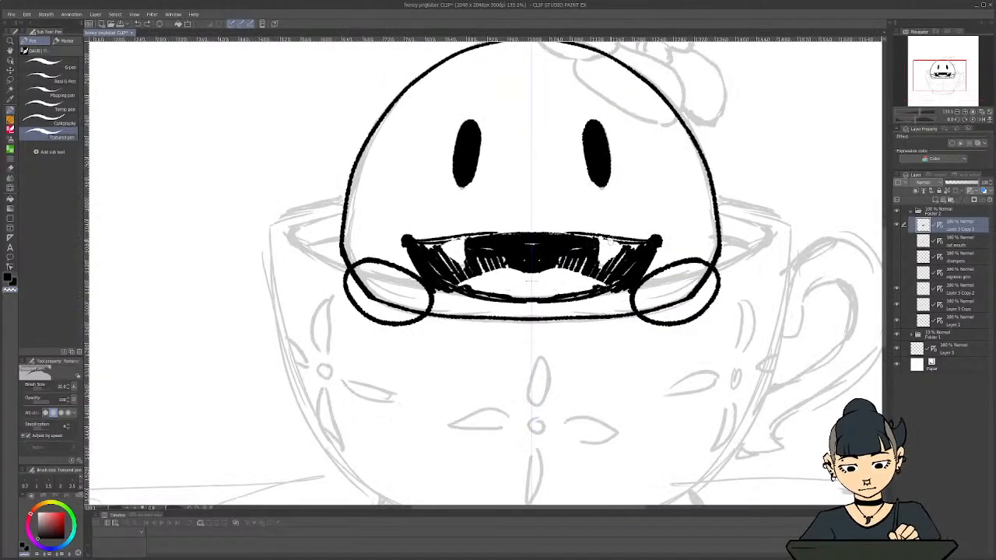
{"action": "mouse_move", "coordinate": [623, 244]}
{"action": "left_mouse_down"}
{"action": "mouse_move", "coordinate": [620, 220]}
{"action": "mouse_move", "coordinate": [599, 224]}
{"action": "mouse_move", "coordinate": [597, 265]}
{"action": "mouse_move", "coordinate": [620, 249]}
{"action": "mouse_move", "coordinate": [609, 221]}
{"action": "mouse_move", "coordinate": [597, 239]}
{"action": "left_mouse_up"}
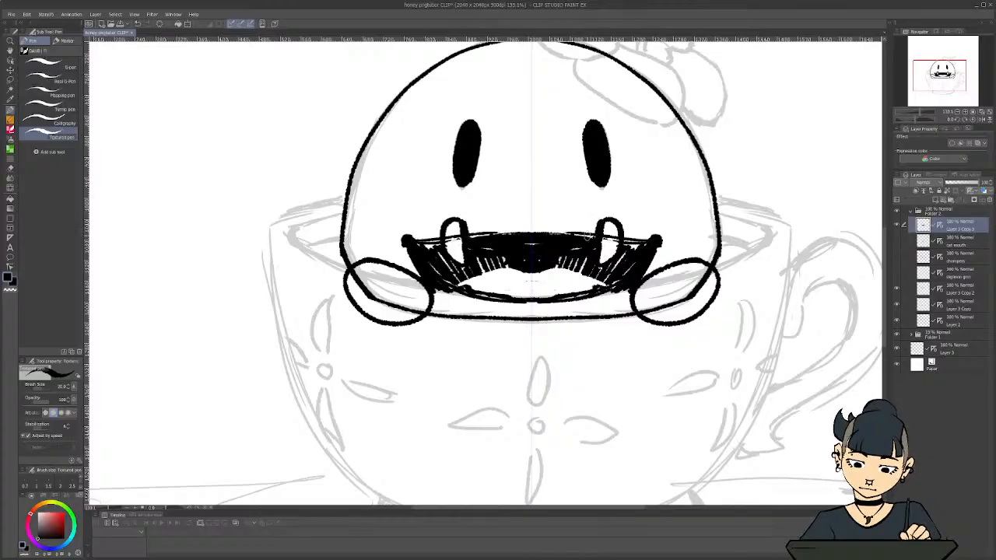
{"action": "scroll", "coordinate": [363, 222], "scroll_direction": "down", "scroll_amount": 1}
{"action": "scroll", "coordinate": [363, 223], "scroll_direction": "down", "scroll_amount": 3}
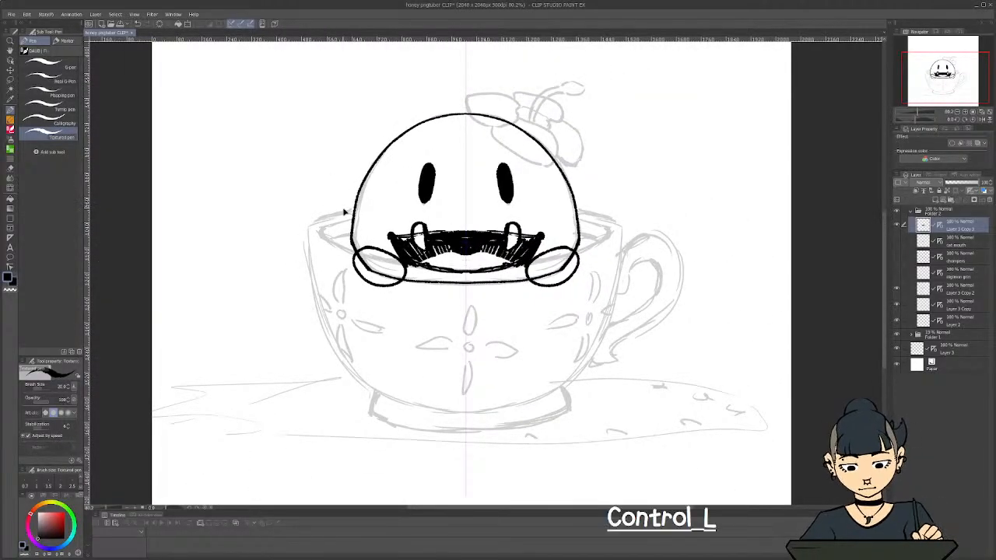
{"action": "key", "text": "ctrl+z"}
{"action": "key", "text": "ctrl+z"}
{"action": "key", "text": "ctrl+z"}
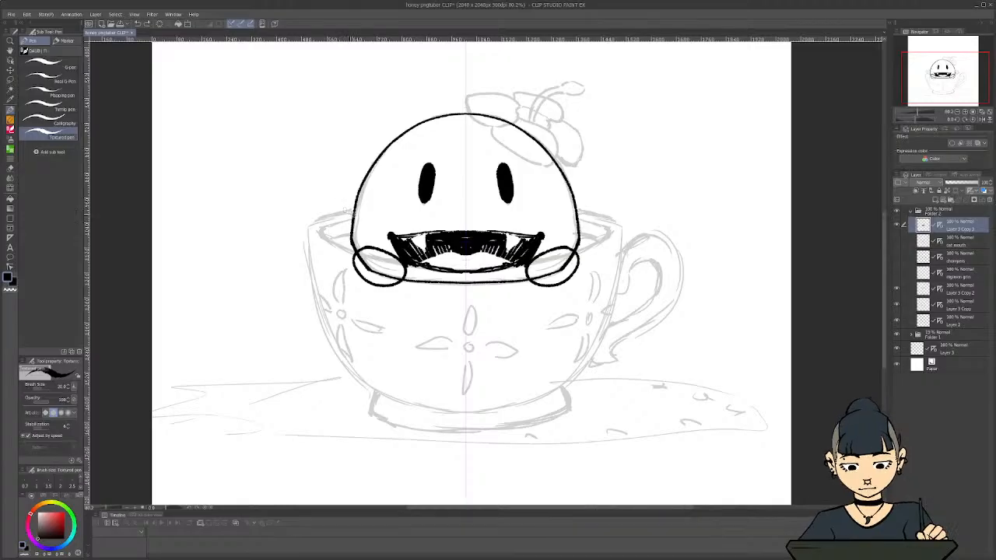
Undo the two fangs and carve a curved white band of upper teeth into the black mouth instead
{"action": "scroll", "coordinate": [345, 212], "scroll_direction": "up", "scroll_amount": 2}
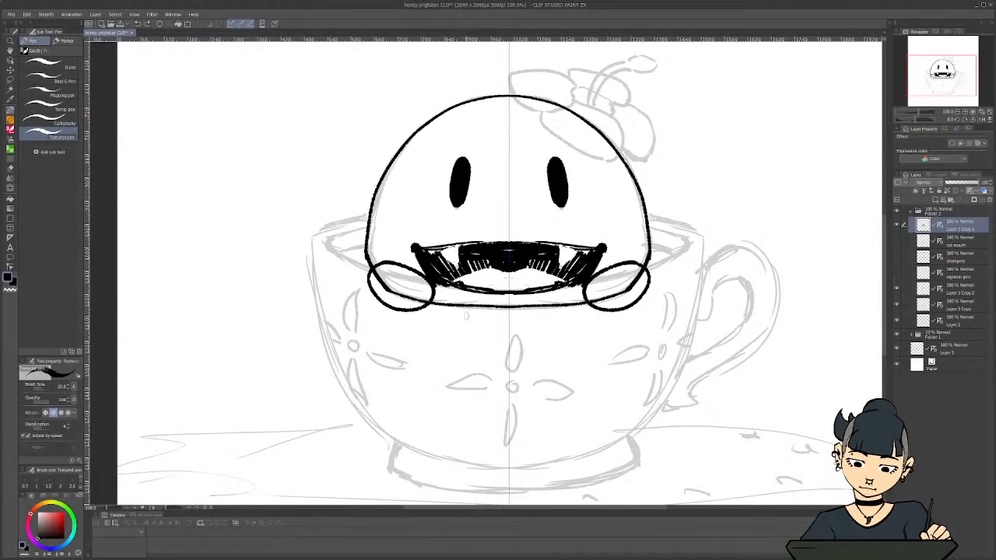
{"action": "key", "text": "ctrl+z"}
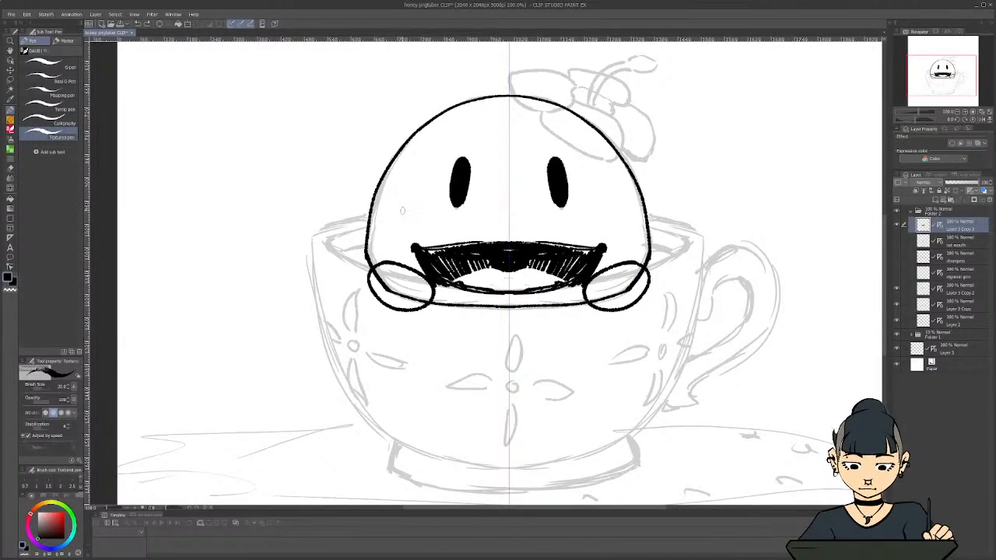
{"action": "scroll", "coordinate": [428, 219], "scroll_direction": "up", "scroll_amount": 1}
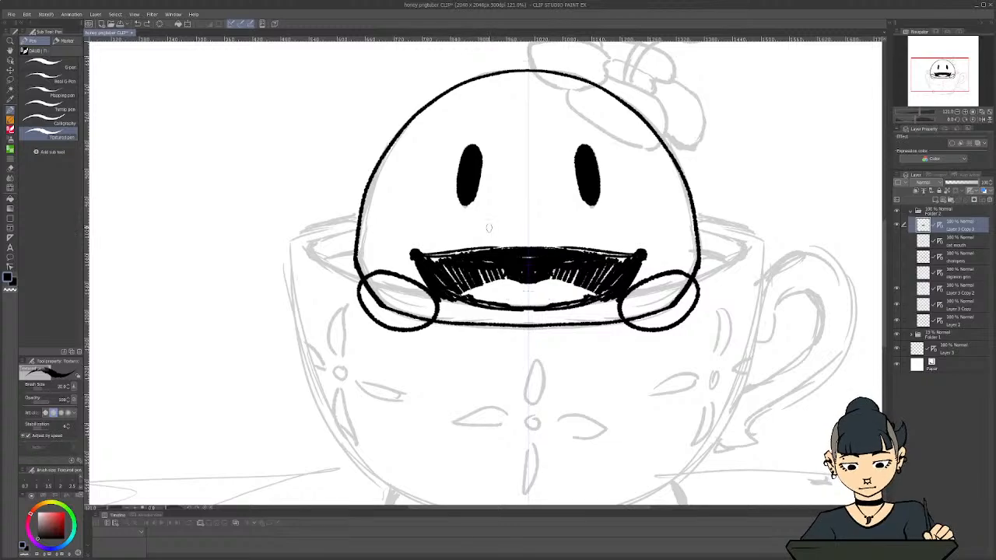
{"action": "key", "text": "c"}
{"action": "mouse_move", "coordinate": [575, 258]}
{"action": "left_mouse_down"}
{"action": "mouse_move", "coordinate": [528, 250]}
{"action": "mouse_move", "coordinate": [579, 266]}
{"action": "mouse_move", "coordinate": [526, 268]}
{"action": "mouse_move", "coordinate": [535, 270]}
{"action": "mouse_move", "coordinate": [469, 264]}
{"action": "left_mouse_up"}
{"action": "key", "text": "c"}
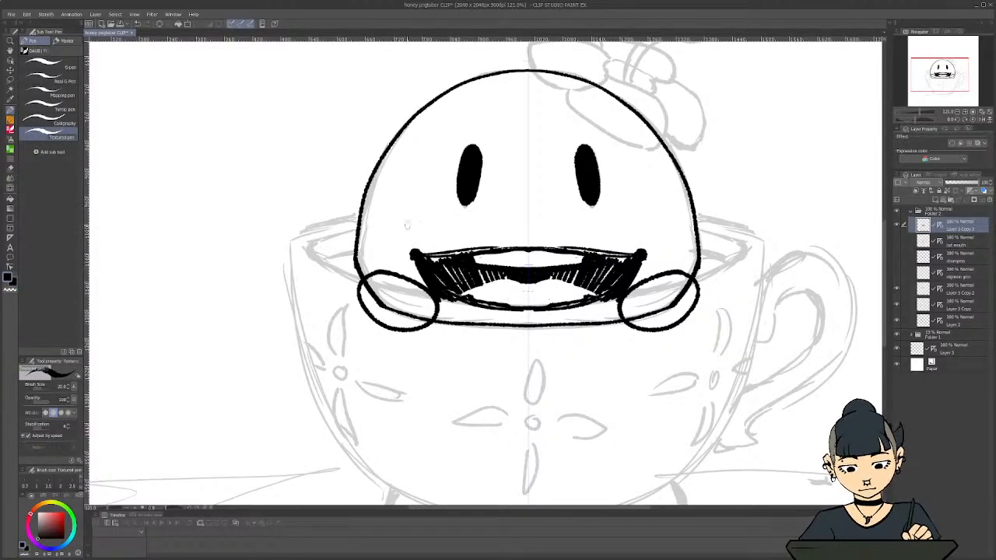
{"action": "scroll", "coordinate": [408, 225], "scroll_direction": "down", "scroll_amount": 3}
{"action": "scroll", "coordinate": [448, 251], "scroll_direction": "up", "scroll_amount": 3}
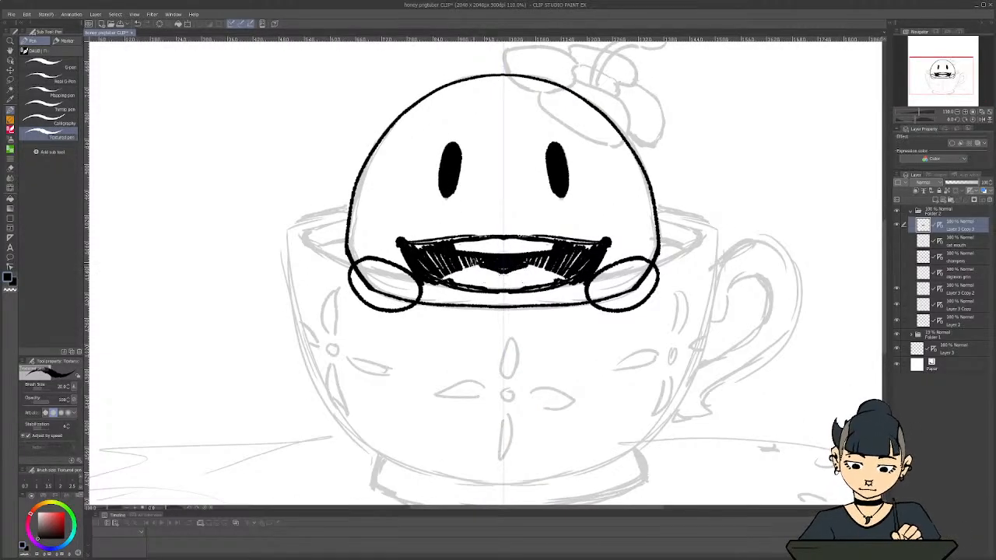
Try darkening the gap between the upper teeth and the tongue with black strokes to reshape the tongue, and undo it
{"action": "left_click_drag", "start_coordinate": [471, 265], "coordinate": [445, 278]}
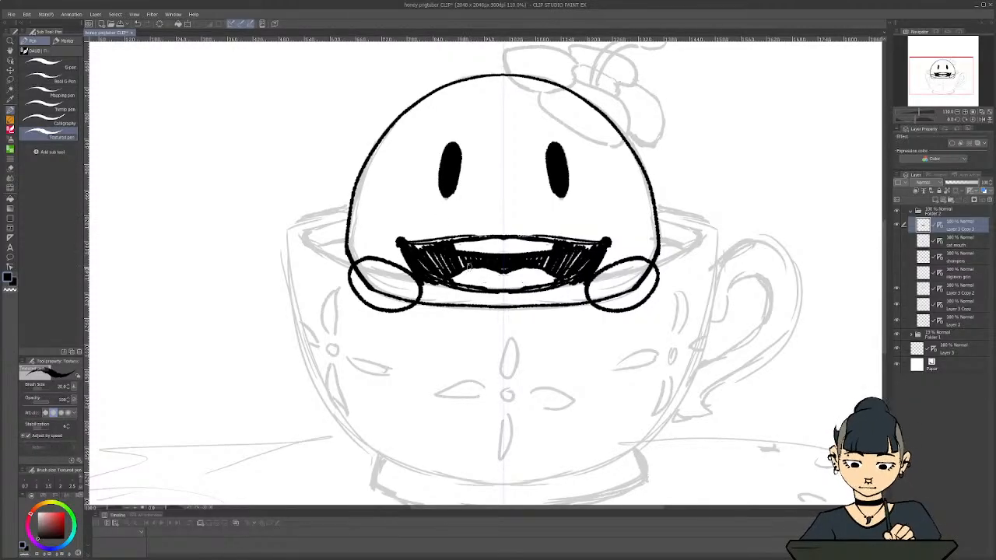
{"action": "mouse_move", "coordinate": [474, 266]}
{"action": "left_mouse_down"}
{"action": "mouse_move", "coordinate": [502, 274]}
{"action": "mouse_move", "coordinate": [482, 273]}
{"action": "mouse_move", "coordinate": [503, 271]}
{"action": "mouse_move", "coordinate": [454, 281]}
{"action": "left_mouse_up"}
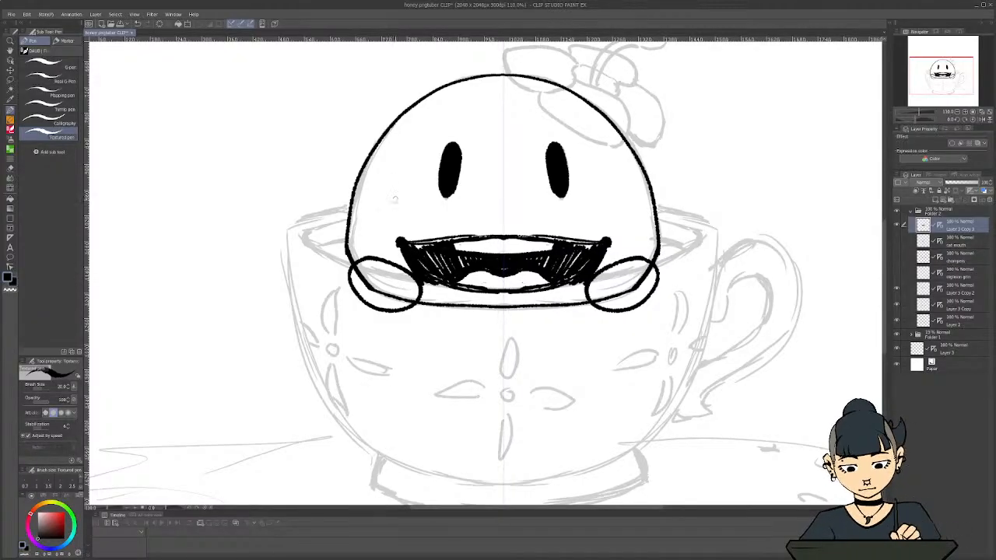
{"action": "scroll", "coordinate": [391, 200], "scroll_direction": "down", "scroll_amount": 3}
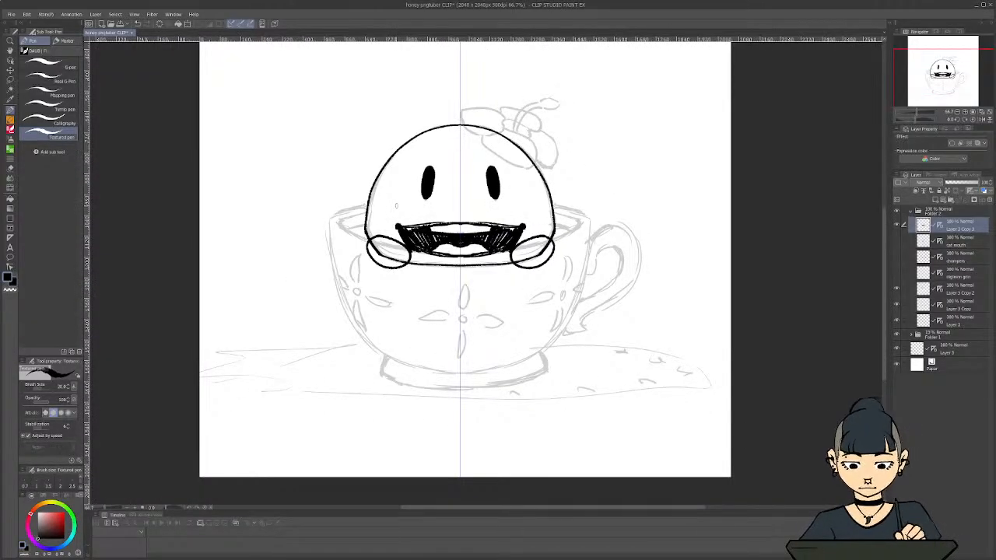
{"action": "scroll", "coordinate": [410, 215], "scroll_direction": "up", "scroll_amount": 2}
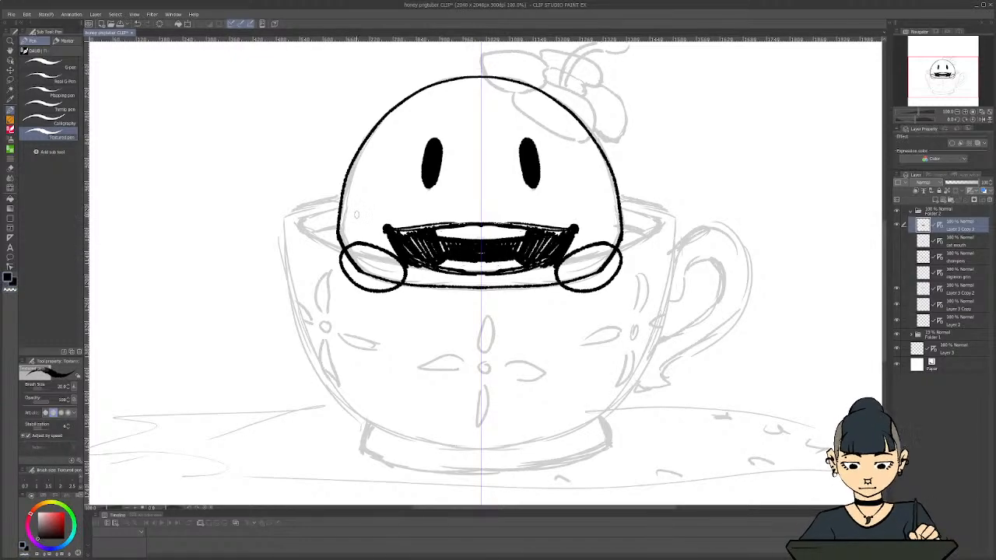
{"action": "key", "text": "ctrl+z"}
{"action": "key", "text": "ctrl+z"}
{"action": "key", "text": "ctrl+z"}
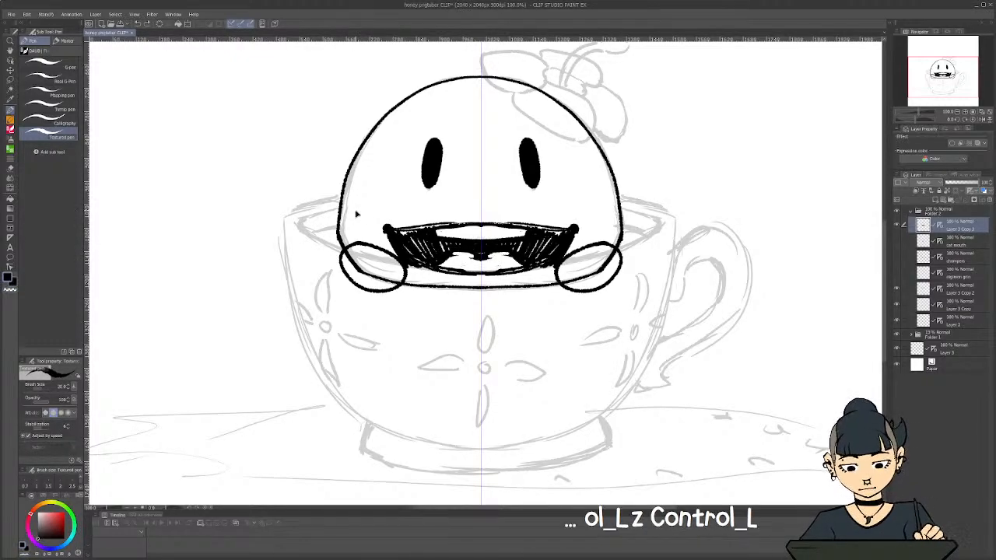
{"action": "key", "text": "ctrl+z"}
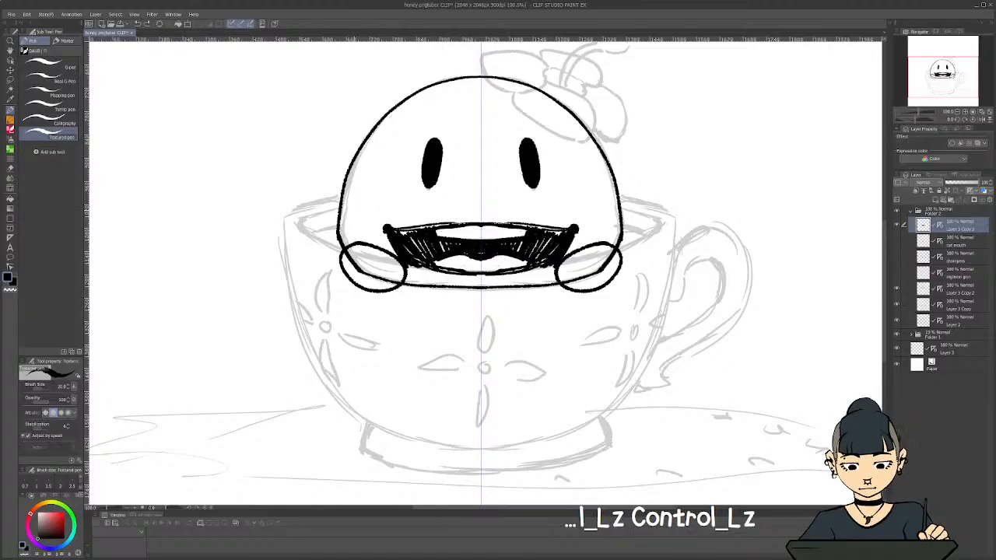
{"action": "key", "text": "ctrl+z"}
{"action": "key", "text": "ctrl+z"}
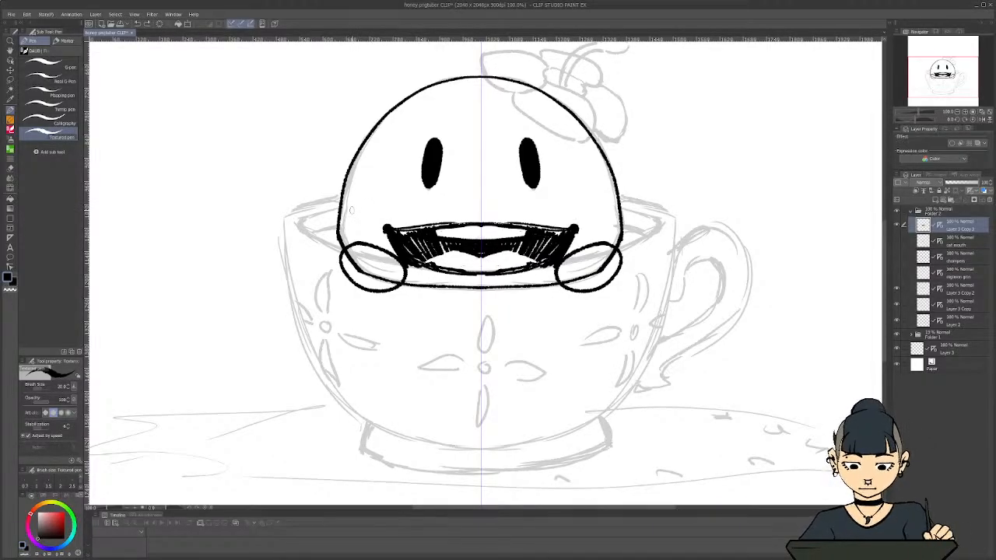
Fill the white band of upper teeth in the open mouth with solid black strokes
{"action": "scroll", "coordinate": [352, 210], "scroll_direction": "down", "scroll_amount": 3}
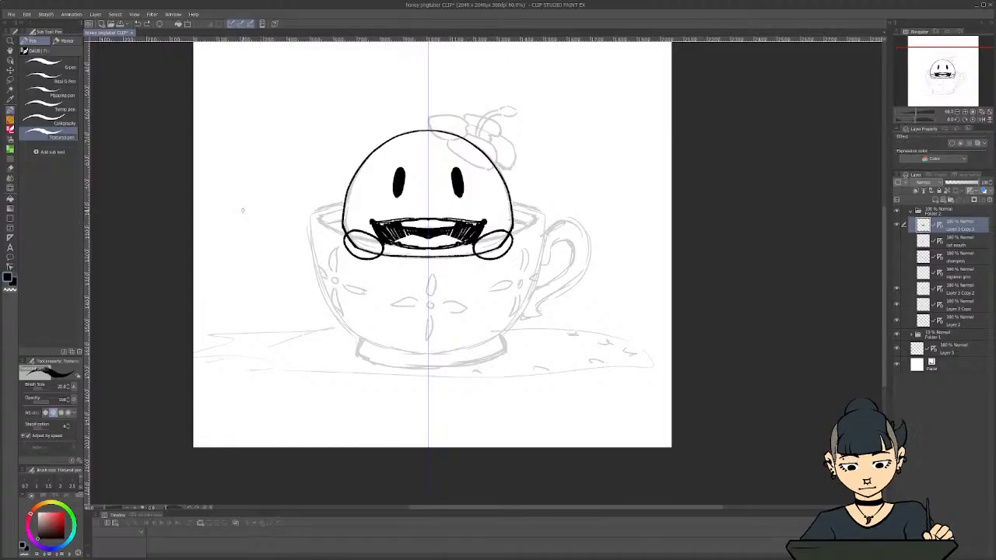
{"action": "scroll", "coordinate": [245, 208], "scroll_direction": "up", "scroll_amount": 1}
{"action": "scroll", "coordinate": [252, 204], "scroll_direction": "up", "scroll_amount": 1}
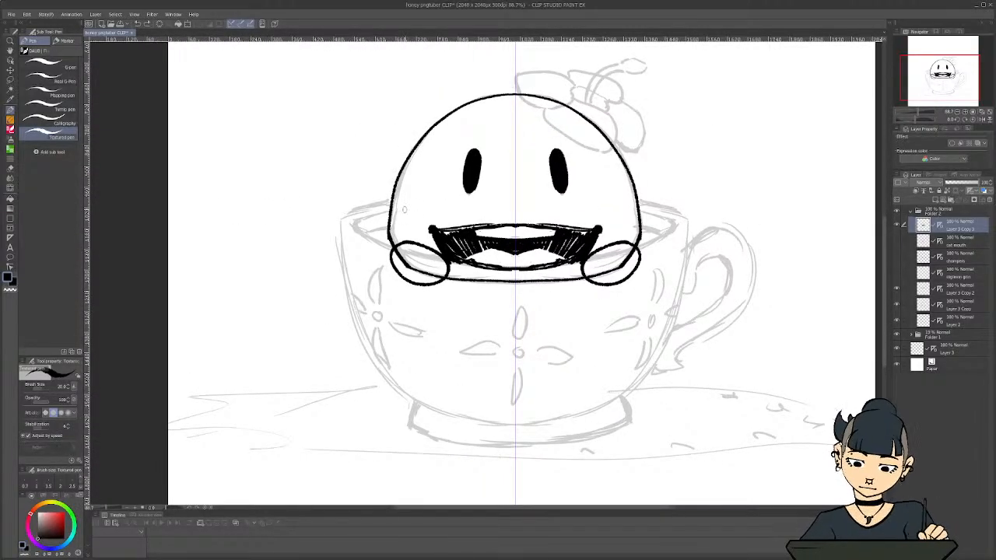
{"action": "mouse_move", "coordinate": [477, 232]}
{"action": "left_mouse_down"}
{"action": "mouse_move", "coordinate": [500, 239]}
{"action": "mouse_move", "coordinate": [476, 234]}
{"action": "mouse_move", "coordinate": [502, 229]}
{"action": "left_mouse_up"}
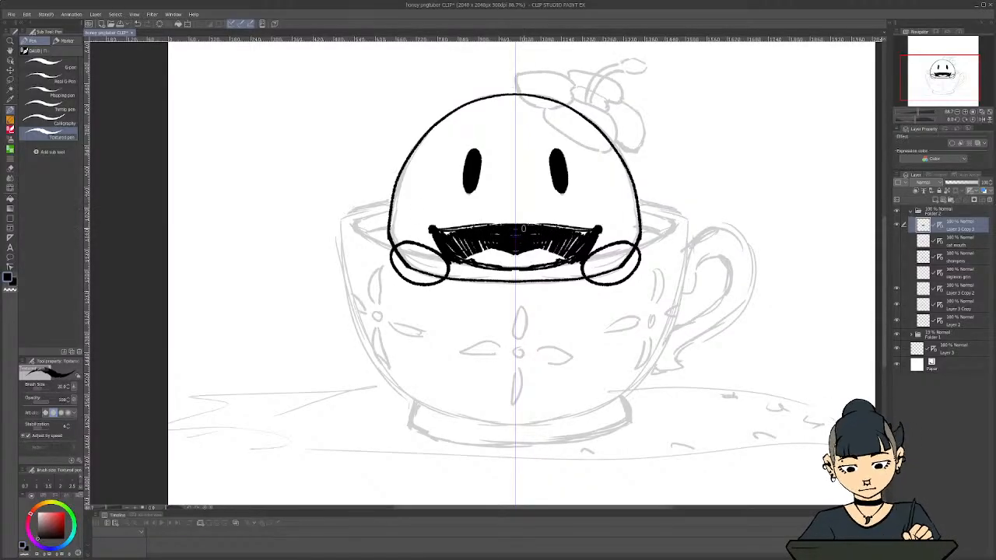
{"action": "mouse_move", "coordinate": [523, 229]}
{"action": "left_mouse_down"}
{"action": "mouse_move", "coordinate": [515, 219]}
{"action": "mouse_move", "coordinate": [593, 229]}
{"action": "mouse_move", "coordinate": [554, 227]}
{"action": "left_mouse_up"}
Carve the mouth's upper edge with the transparent colour so it dips on both sides of a central peak, and touch it up in black
{"action": "key", "text": "c"}
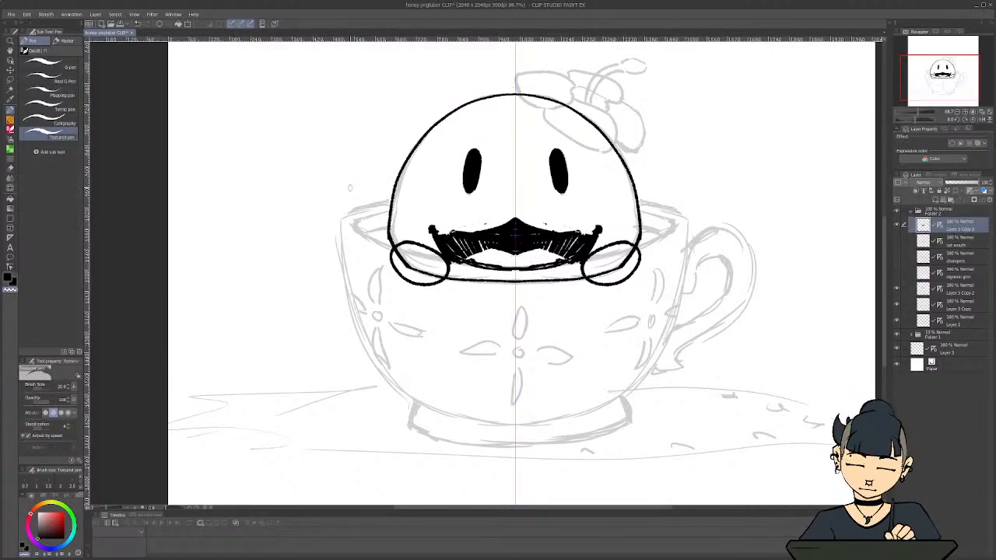
{"action": "key", "text": "c"}
{"action": "mouse_move", "coordinate": [574, 234]}
{"action": "left_mouse_down"}
{"action": "mouse_move", "coordinate": [546, 230]}
{"action": "mouse_move", "coordinate": [557, 226]}
{"action": "left_mouse_up"}
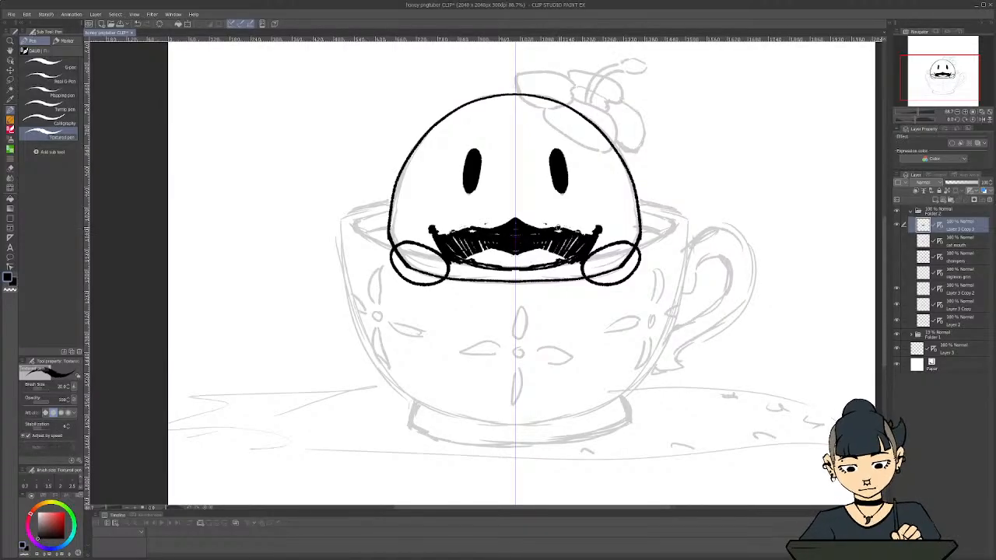
{"action": "key", "text": "c"}
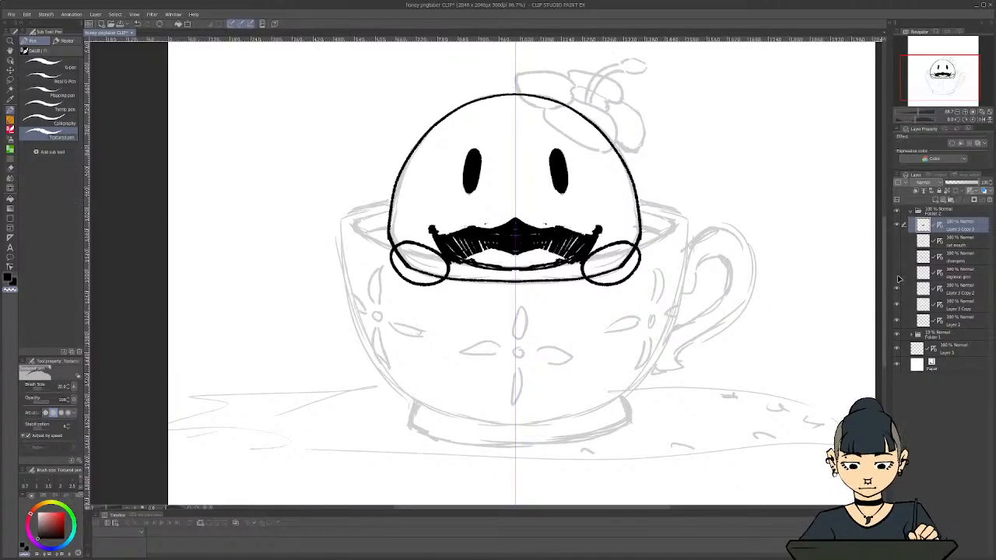
Carve a central notch into the open mouth's top edge to form a double-humped lip, and save the file
{"action": "left_click", "coordinate": [898, 225]}
{"action": "left_click", "coordinate": [898, 225]}
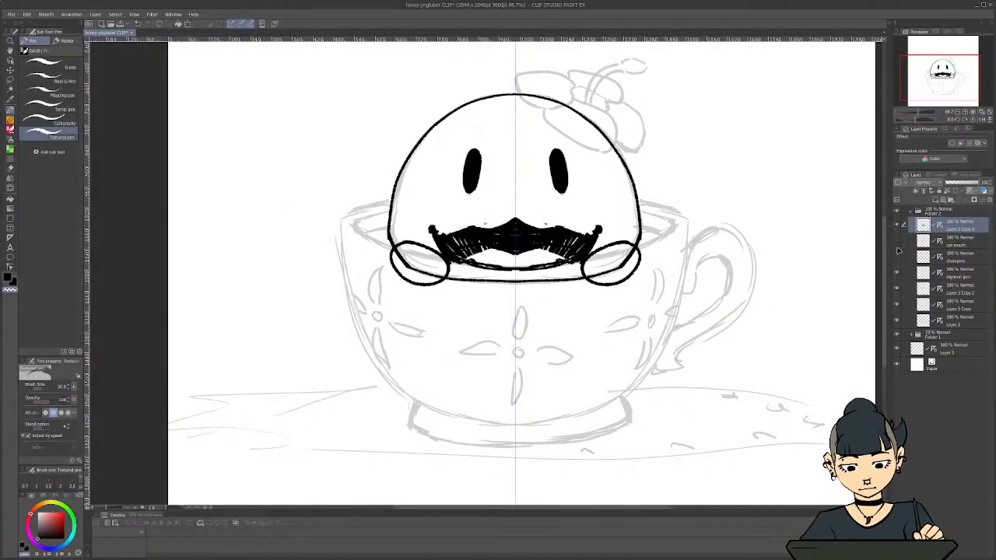
{"action": "left_click", "coordinate": [899, 259]}
{"action": "left_click", "coordinate": [897, 259]}
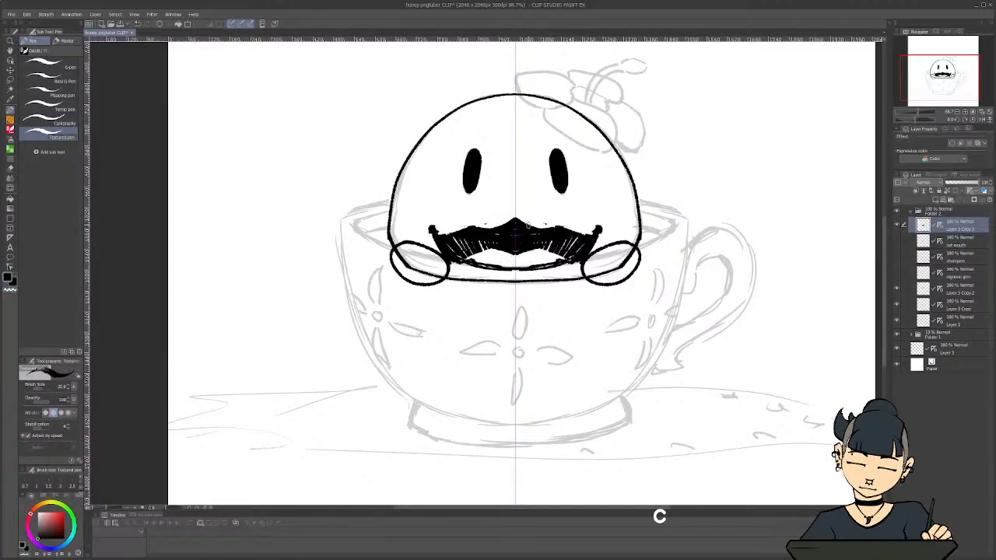
{"action": "mouse_move", "coordinate": [519, 225]}
{"action": "left_mouse_down"}
{"action": "mouse_move", "coordinate": [504, 227]}
{"action": "mouse_move", "coordinate": [562, 229]}
{"action": "left_mouse_up"}
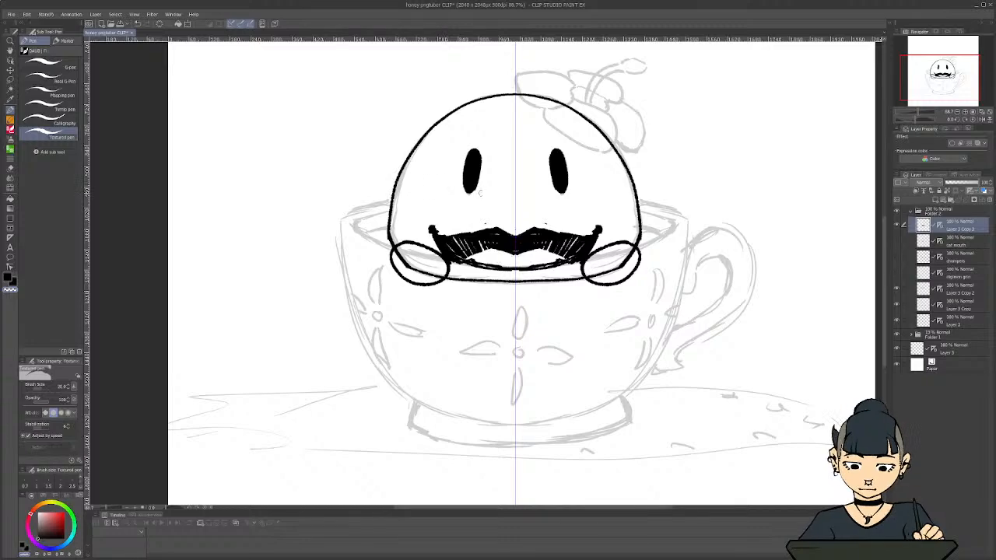
{"action": "key", "text": "c"}
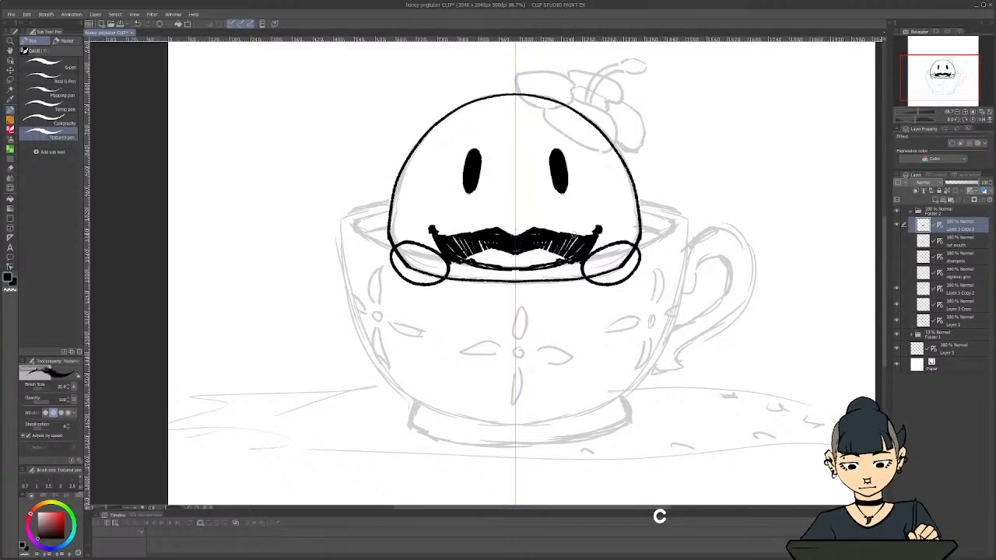
{"action": "left_click_drag", "start_coordinate": [578, 235], "coordinate": [510, 235]}
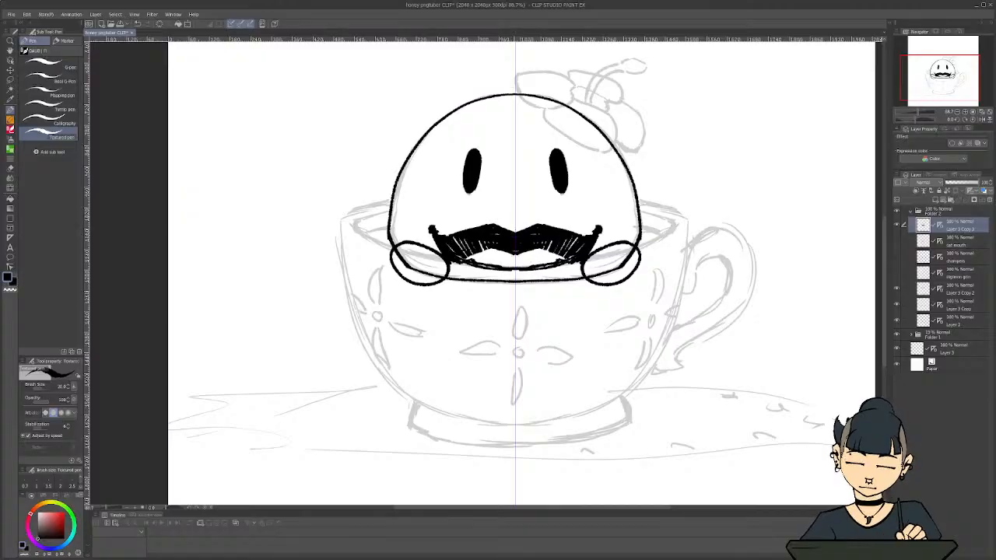
{"action": "scroll", "coordinate": [407, 252], "scroll_direction": "down", "scroll_amount": 3}
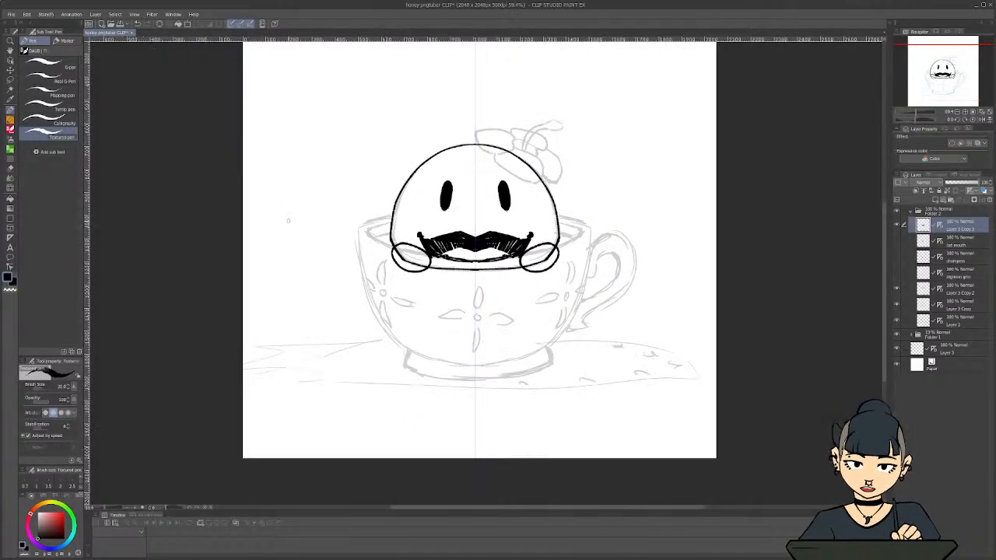
{"action": "scroll", "coordinate": [356, 231], "scroll_direction": "up", "scroll_amount": 3}
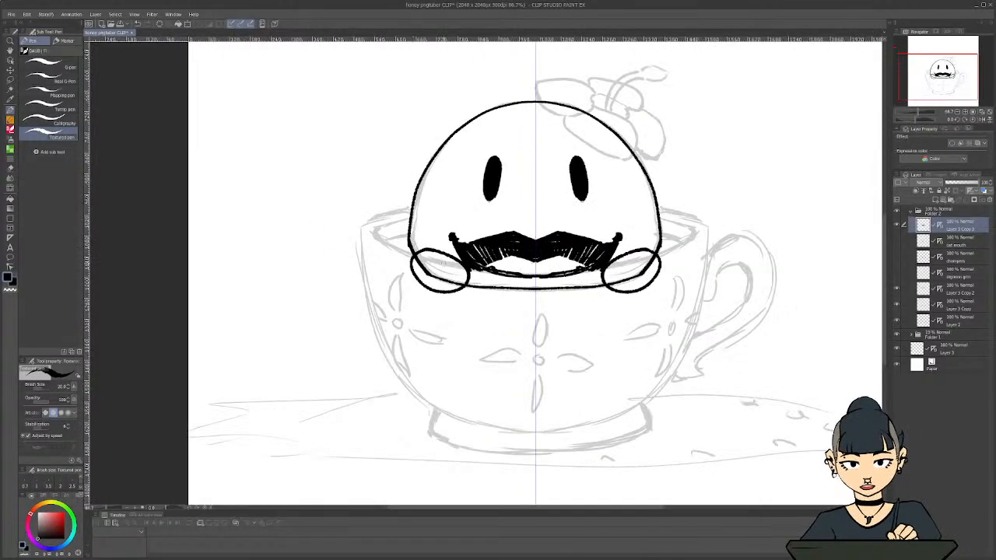
{"action": "key", "text": "ctrl+s"}
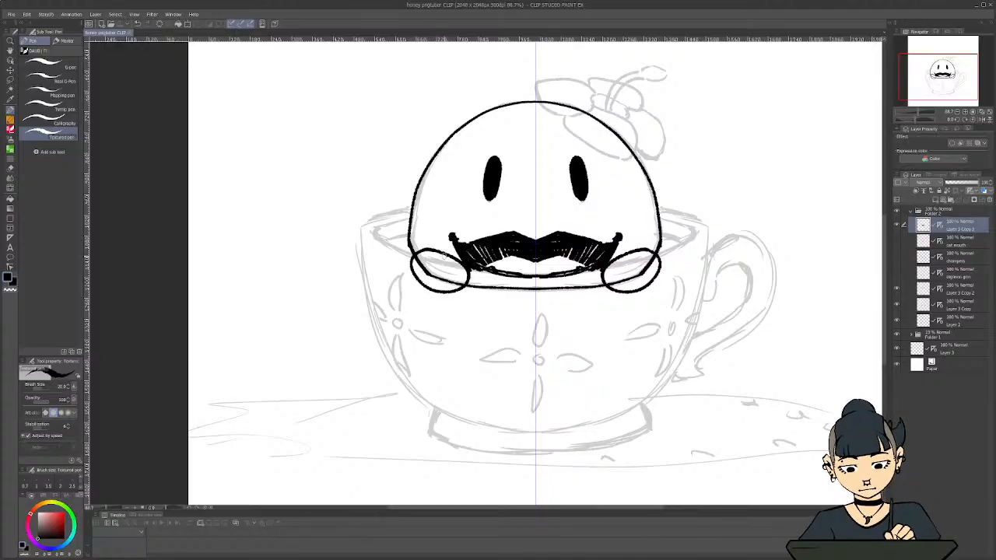
Compare the open mouth with the wavy closed mouth, and rename the open-mouth layer Mouth Open
{"action": "left_click", "coordinate": [897, 225]}
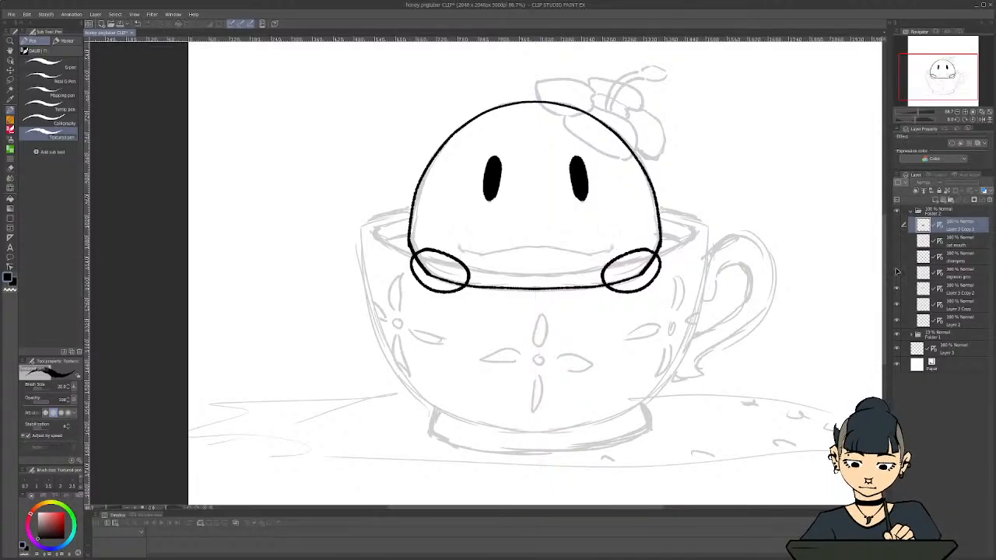
{"action": "left_click", "coordinate": [897, 274]}
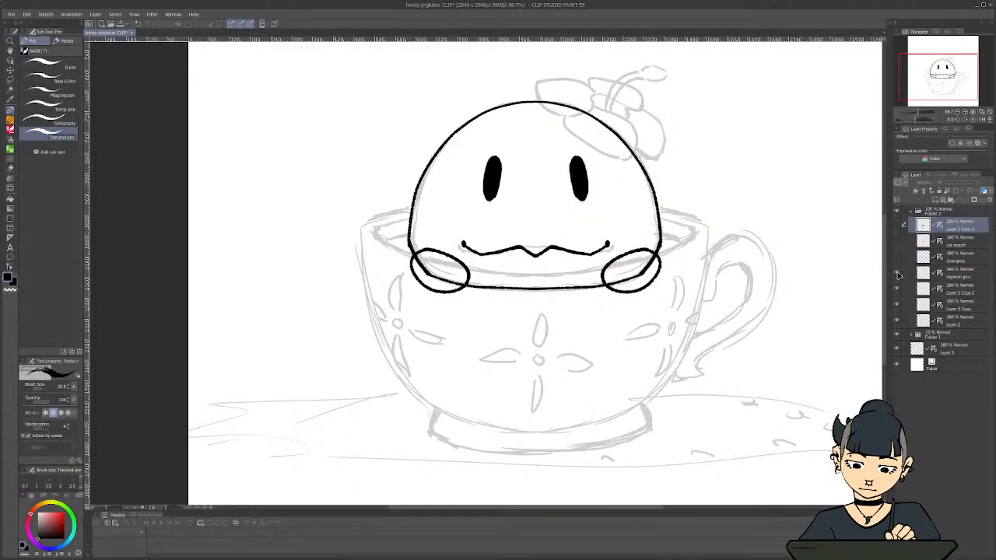
{"action": "left_click", "coordinate": [896, 275]}
{"action": "left_click", "coordinate": [897, 225]}
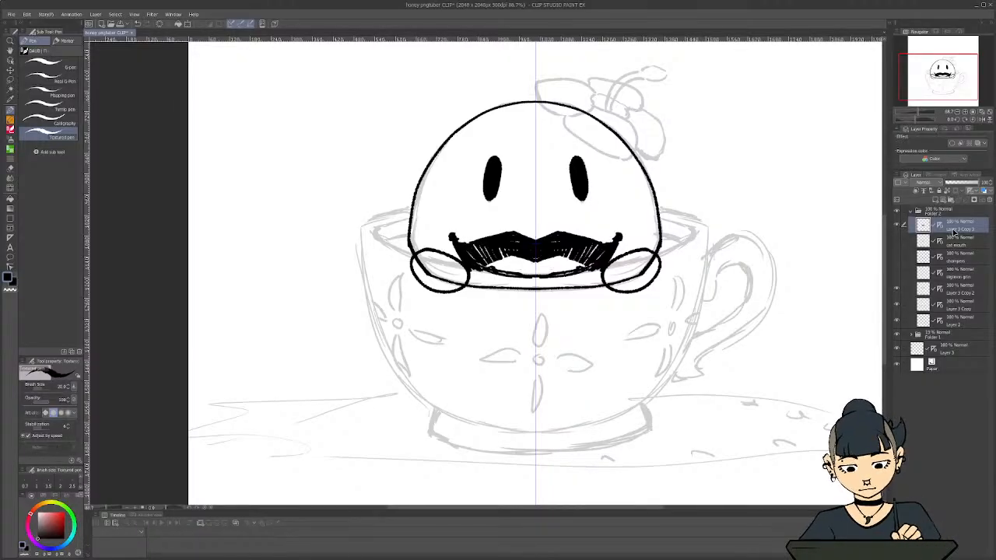
{"action": "double_click", "coordinate": [955, 229]}
{"action": "type", "text": "mouth "}
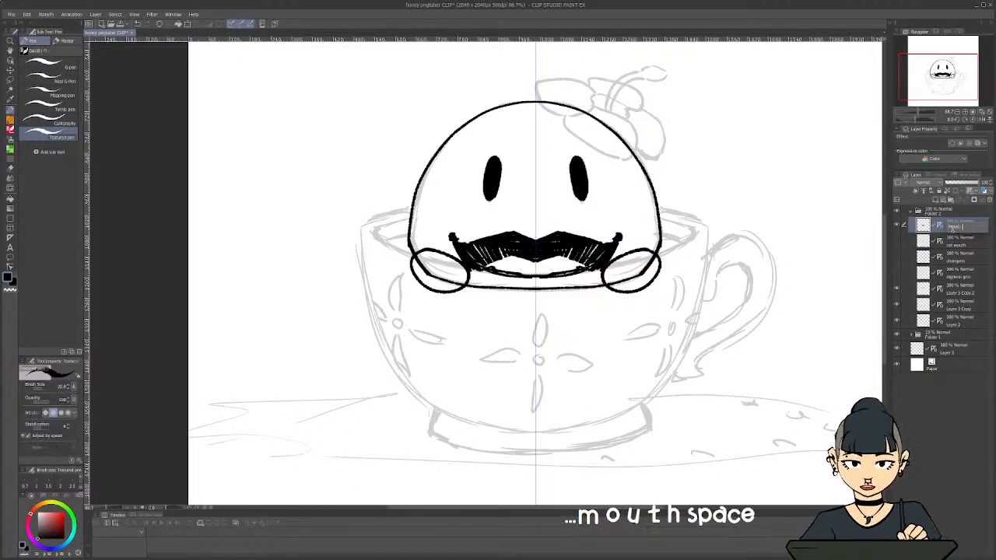
{"action": "type", "text": "Open"}
{"action": "key", "text": "Return"}
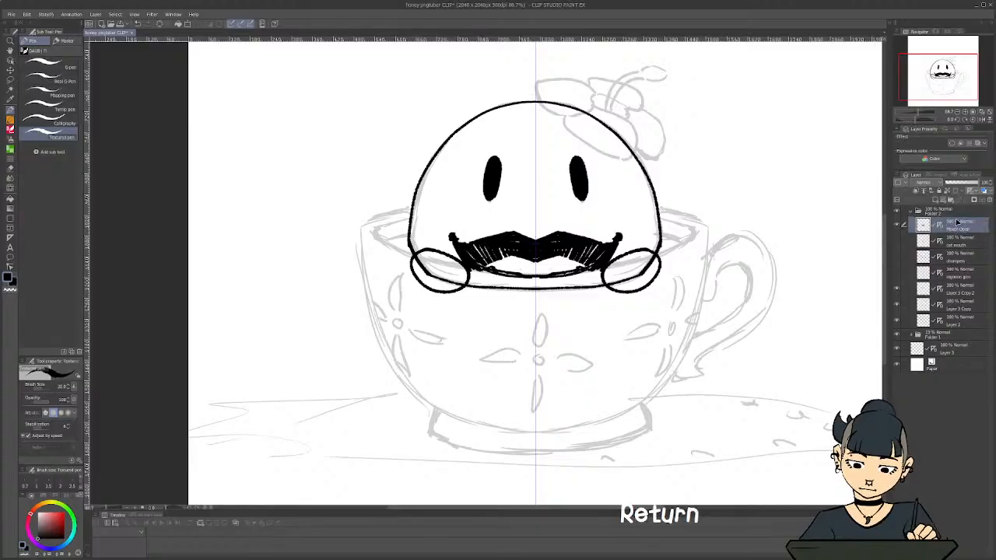
Rename the wavy closed-mouth layer Mouth Closed and place it directly below the Mouth Open layer
{"action": "double_click", "coordinate": [956, 275]}
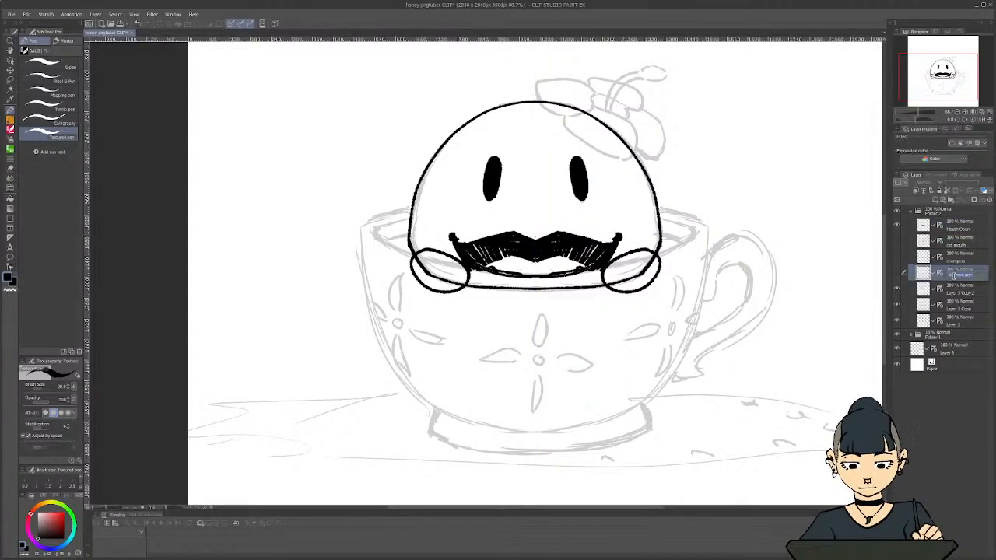
{"action": "type", "text": "mouth Closed"}
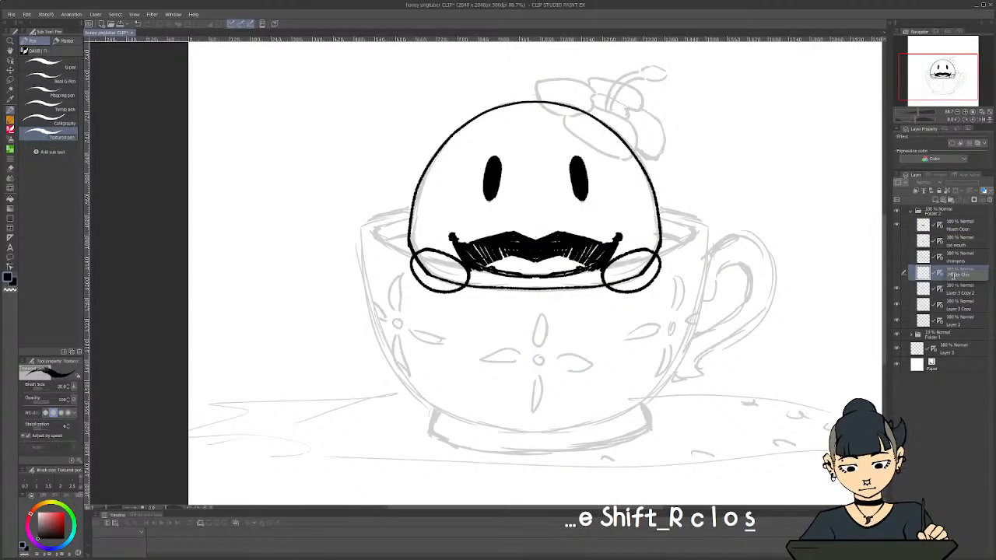
{"action": "key", "text": "Return"}
{"action": "left_click_drag", "start_coordinate": [955, 278], "coordinate": [961, 238]}
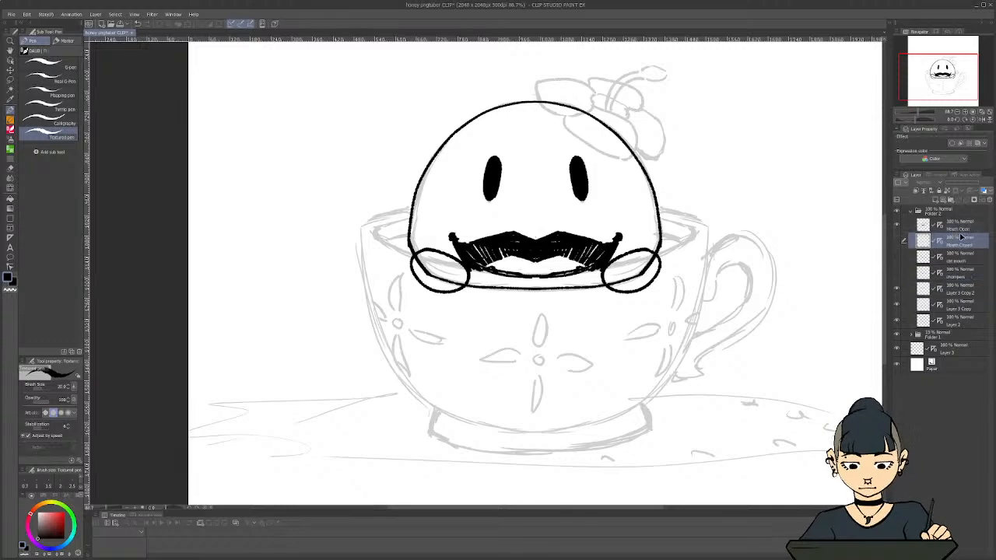
Move the two unused hidden mouth layers out of Folder 2 to just above the Paper layer
{"action": "left_click", "coordinate": [959, 263]}
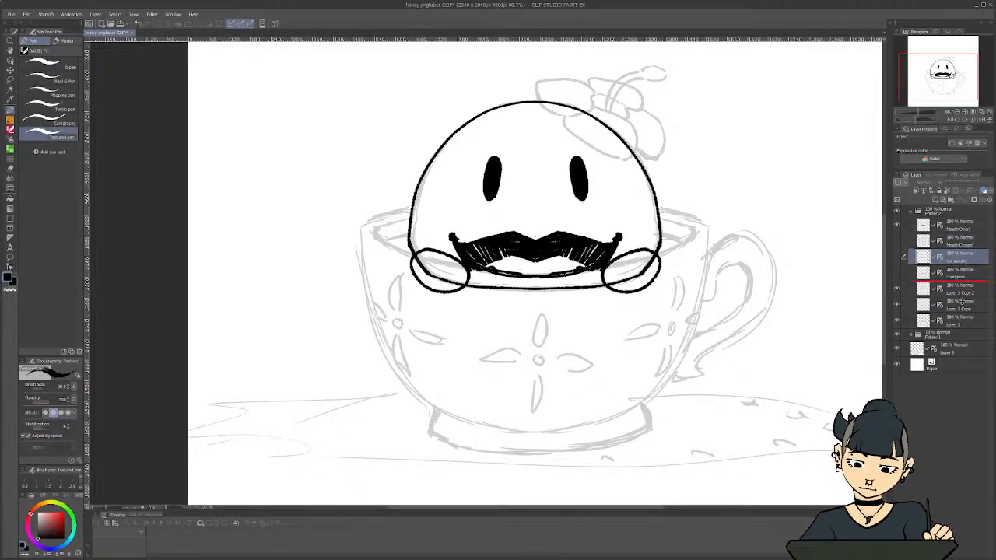
{"action": "left_click_drag", "start_coordinate": [962, 301], "coordinate": [960, 355]}
{"action": "left_click_drag", "start_coordinate": [960, 257], "coordinate": [961, 327]}
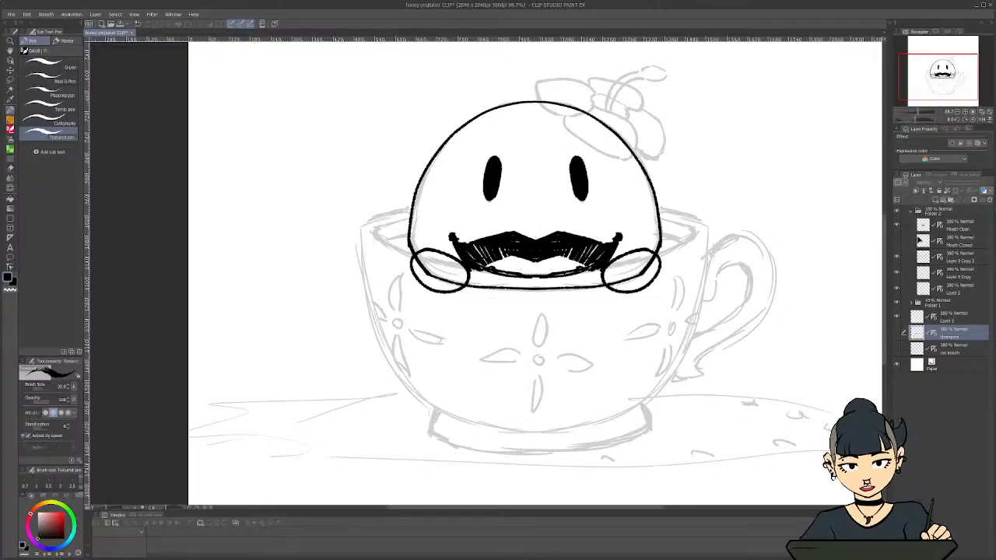
Hide the Mouth Open layer, show the Mouth Closed layer instead, and make Mouth Open the active layer
{"action": "left_click", "coordinate": [896, 227]}
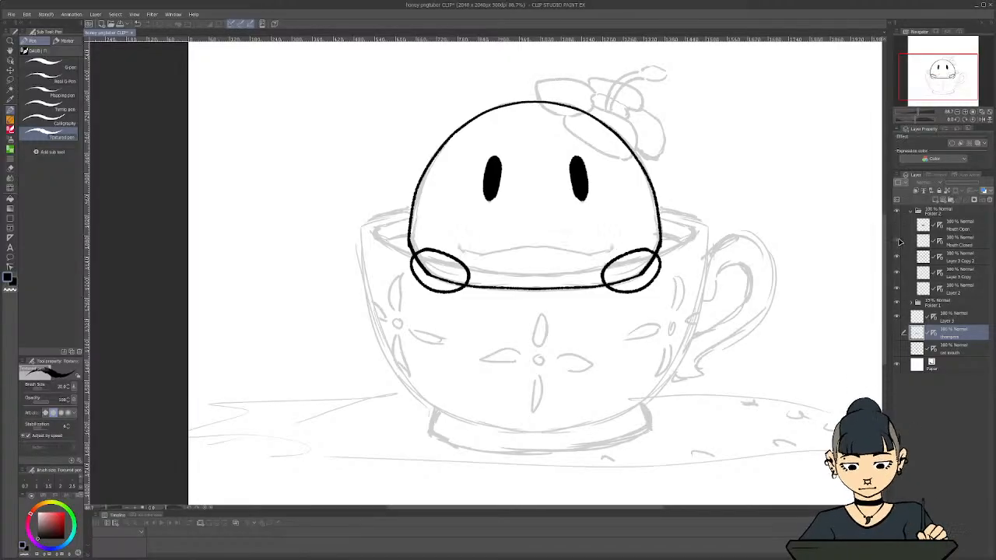
{"action": "left_click", "coordinate": [897, 242]}
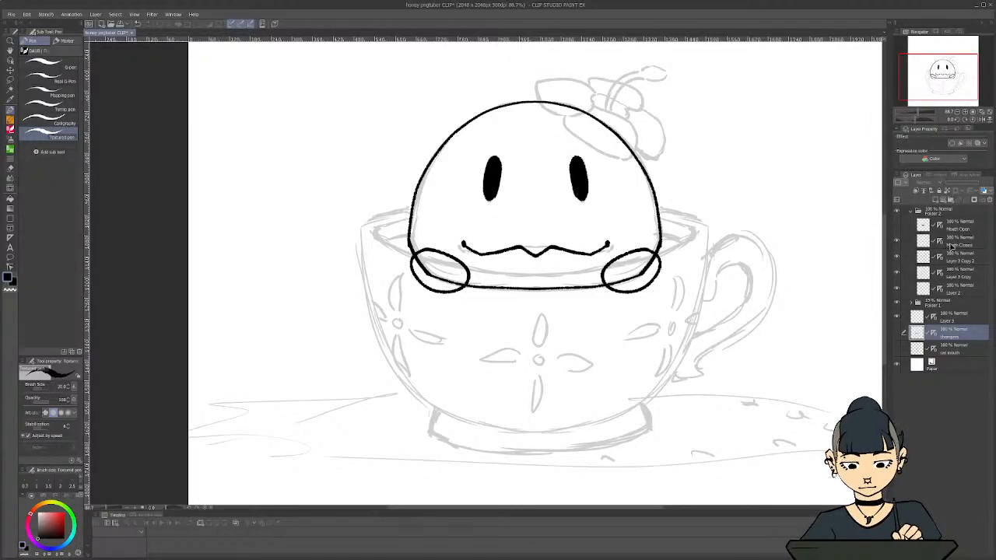
{"action": "left_click", "coordinate": [896, 226]}
{"action": "left_click", "coordinate": [896, 226]}
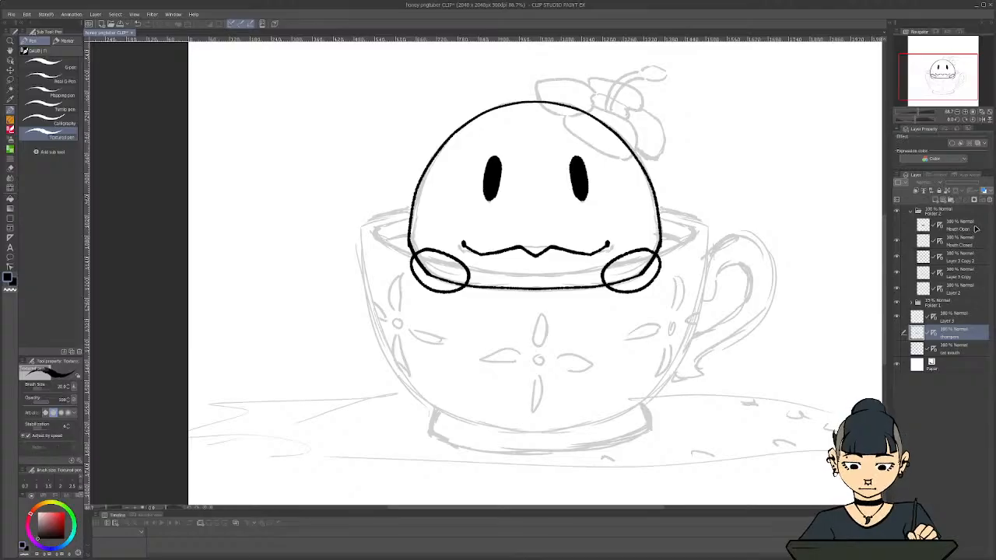
{"action": "left_click", "coordinate": [972, 228]}
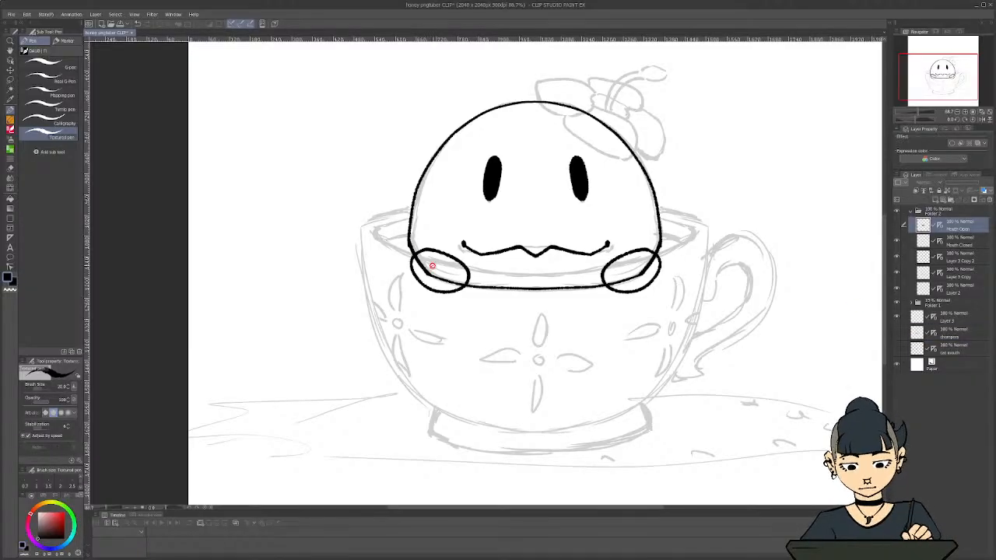
Duplicate Layer 3 and place the copy at the top of Folder 2
{"action": "scroll", "coordinate": [545, 246], "scroll_direction": "down", "scroll_amount": 1}
{"action": "scroll", "coordinate": [551, 159], "scroll_direction": "up", "scroll_amount": 1}
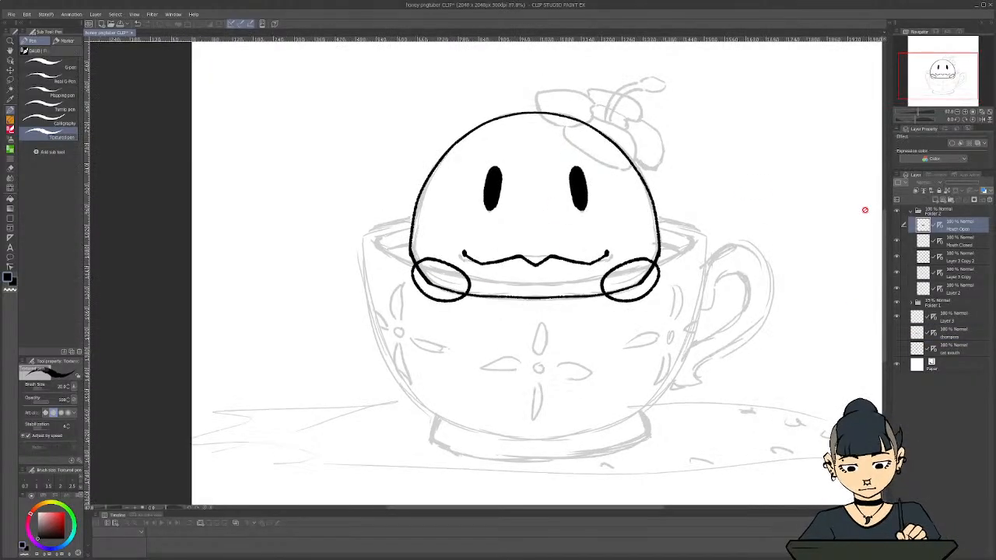
{"action": "right_click", "coordinate": [957, 320]}
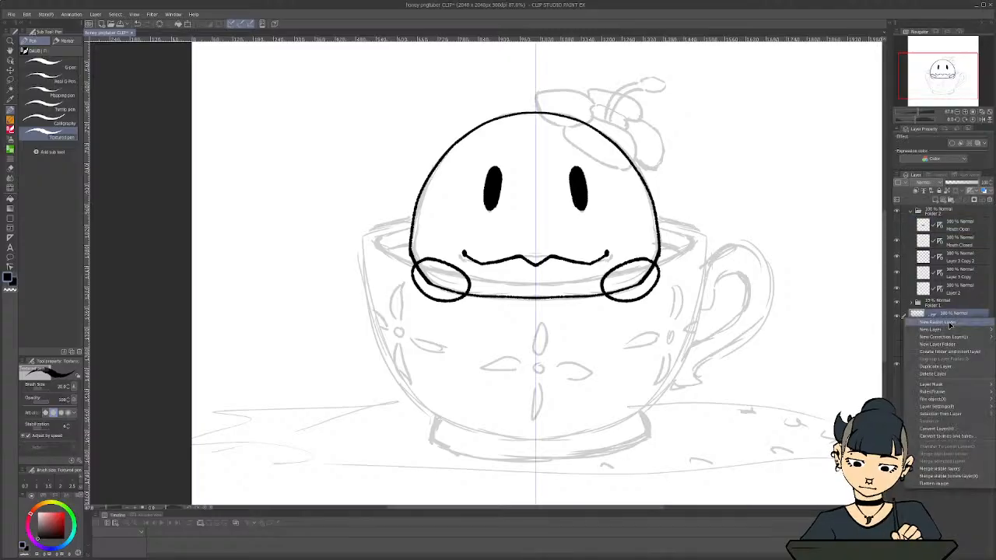
{"action": "left_click", "coordinate": [943, 367]}
{"action": "left_click_drag", "start_coordinate": [950, 318], "coordinate": [950, 225]}
{"action": "scroll", "coordinate": [575, 204], "scroll_direction": "up", "scroll_amount": 4}
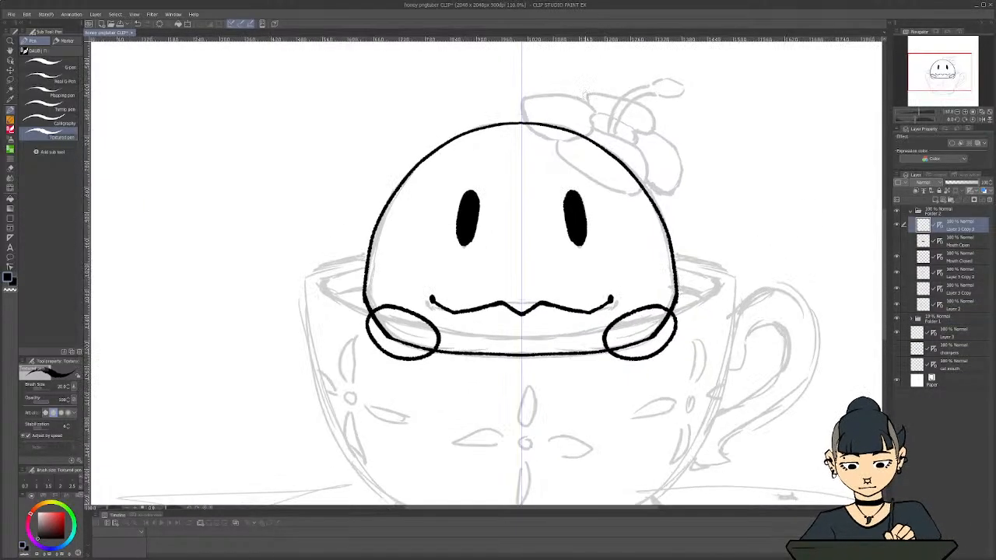
Try a short mirrored pen stroke beside the top of the head on the duplicated layer, and undo it
{"action": "left_click_drag", "start_coordinate": [591, 138], "coordinate": [636, 150]}
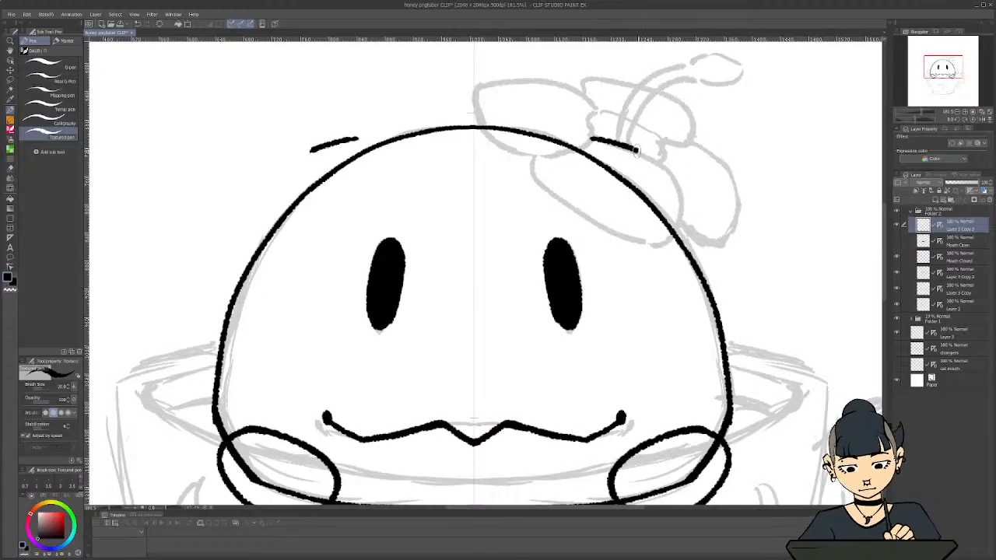
{"action": "key", "text": "ctrl+z"}
{"action": "scroll", "coordinate": [556, 240], "scroll_direction": "down", "scroll_amount": 4}
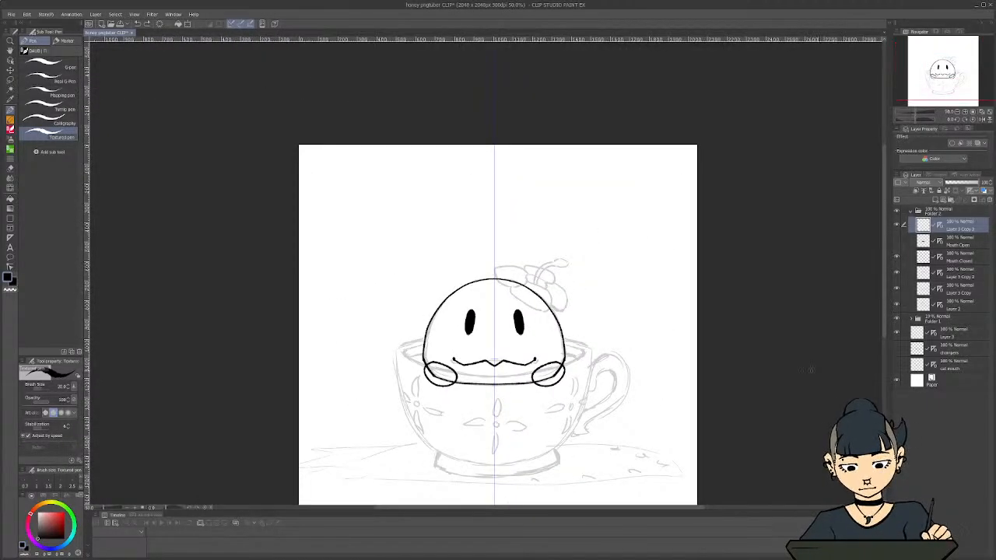
{"action": "left_click_drag", "start_coordinate": [886, 294], "coordinate": [886, 330]}
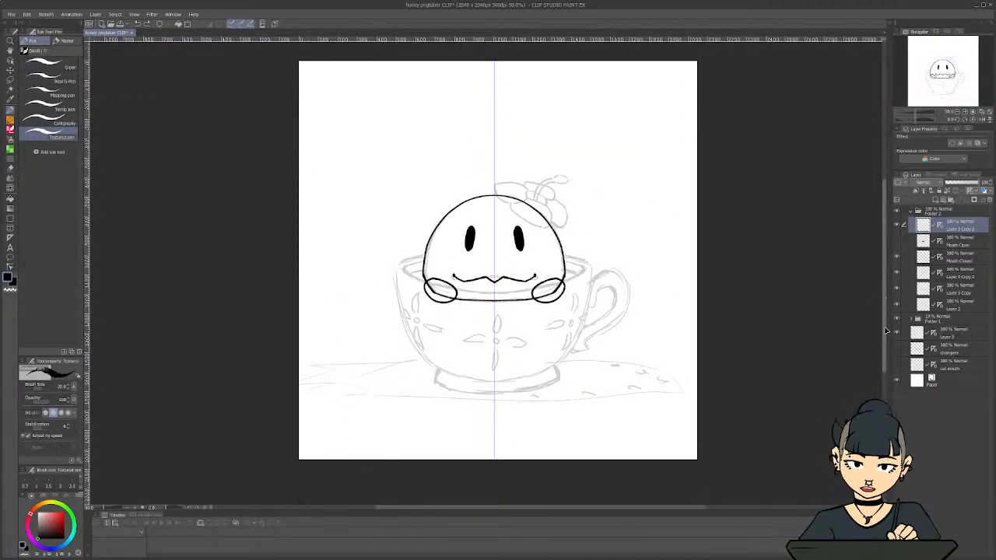
{"action": "scroll", "coordinate": [480, 398], "scroll_direction": "up", "scroll_amount": 4}
{"action": "scroll", "coordinate": [507, 404], "scroll_direction": "up", "scroll_amount": 1}
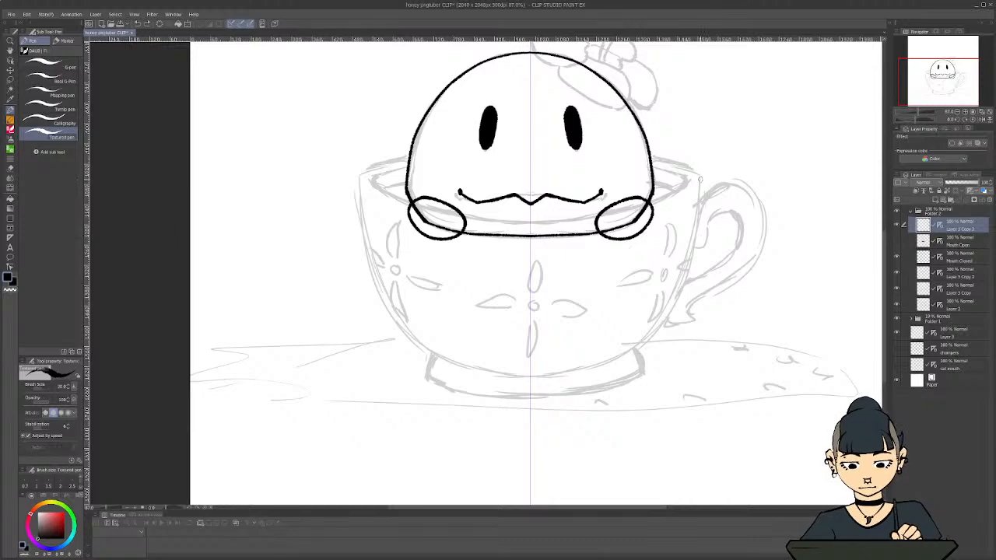
Try inking the side of the cup on the duplicated layer, undo the stroke and delete that layer
{"action": "mouse_move", "coordinate": [698, 176]}
{"action": "left_mouse_down"}
{"action": "mouse_move", "coordinate": [694, 250]}
{"action": "mouse_move", "coordinate": [654, 333]}
{"action": "mouse_move", "coordinate": [615, 362]}
{"action": "mouse_move", "coordinate": [554, 378]}
{"action": "left_mouse_up"}
{"action": "key", "text": "ctrl+z"}
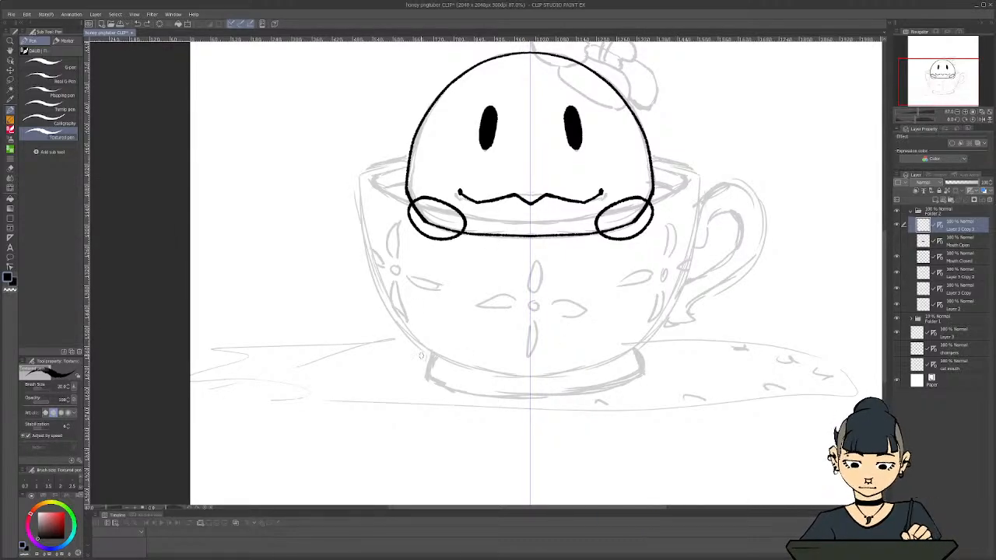
{"action": "scroll", "coordinate": [440, 260], "scroll_direction": "up", "scroll_amount": 3}
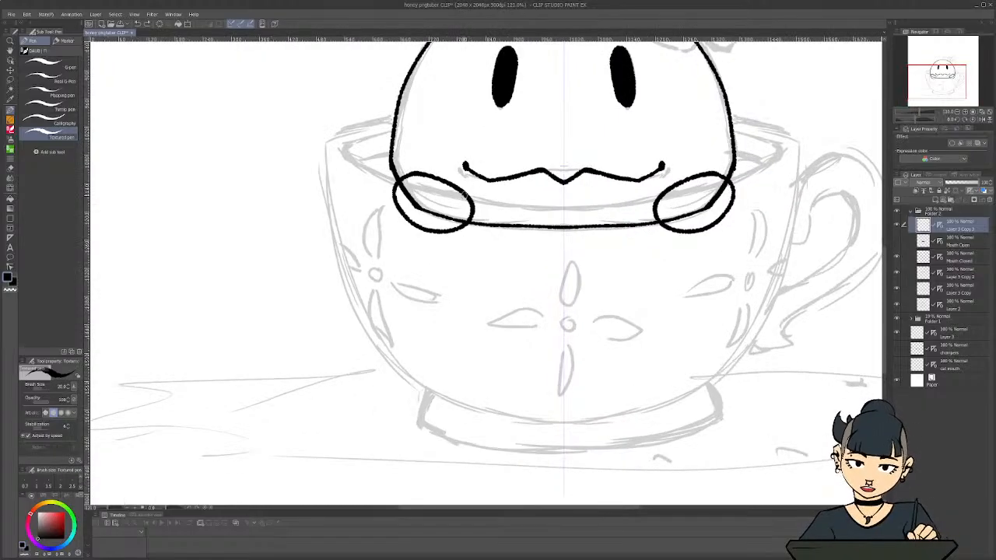
{"action": "scroll", "coordinate": [494, 204], "scroll_direction": "down", "scroll_amount": 4}
{"action": "scroll", "coordinate": [534, 279], "scroll_direction": "up", "scroll_amount": 2}
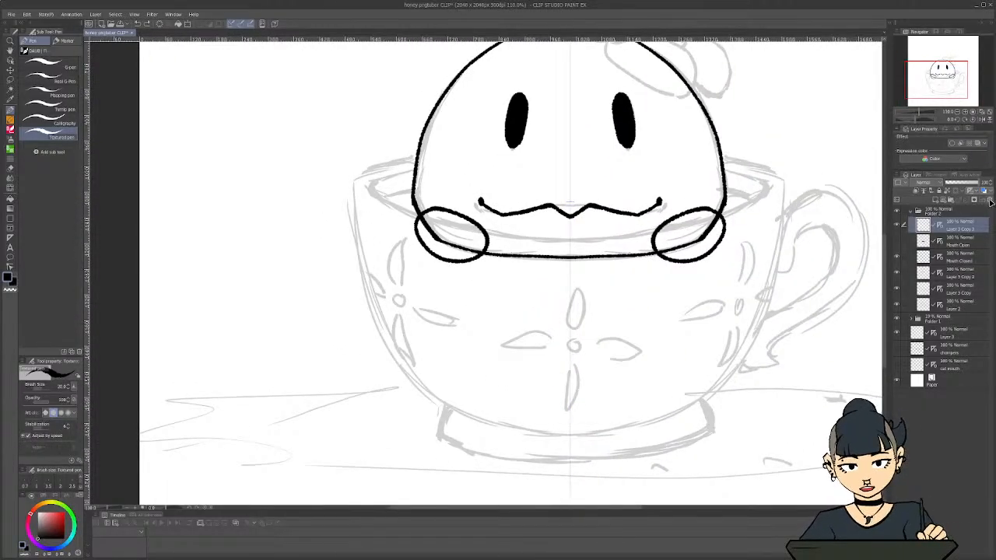
{"action": "left_click", "coordinate": [982, 191]}
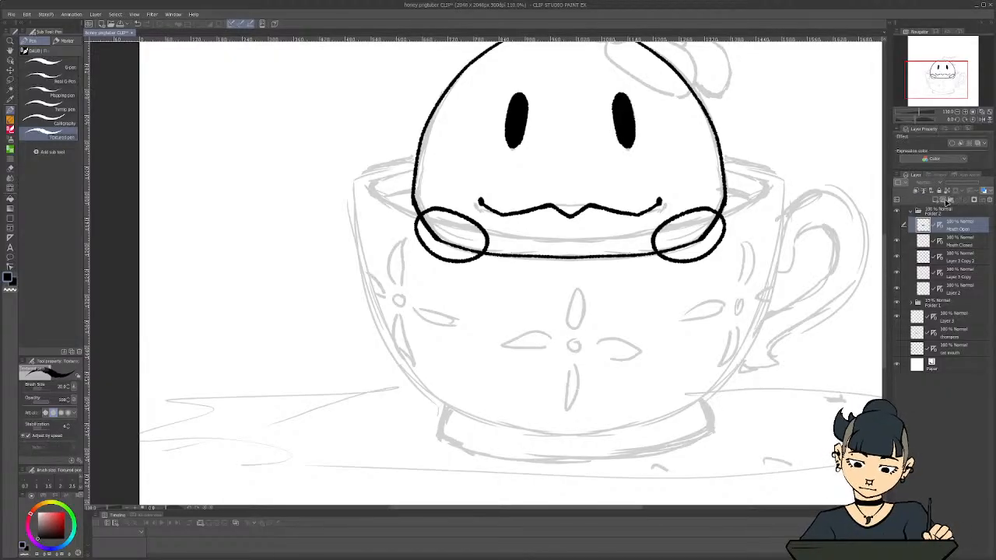
Add a new layer above Mouth Open, give it a vertical symmetrical ruler through the character's centre, and return to the textured pen
{"action": "left_click", "coordinate": [946, 200]}
{"action": "key", "text": "u"}
{"action": "key", "text": "u"}
{"action": "key", "text": "u"}
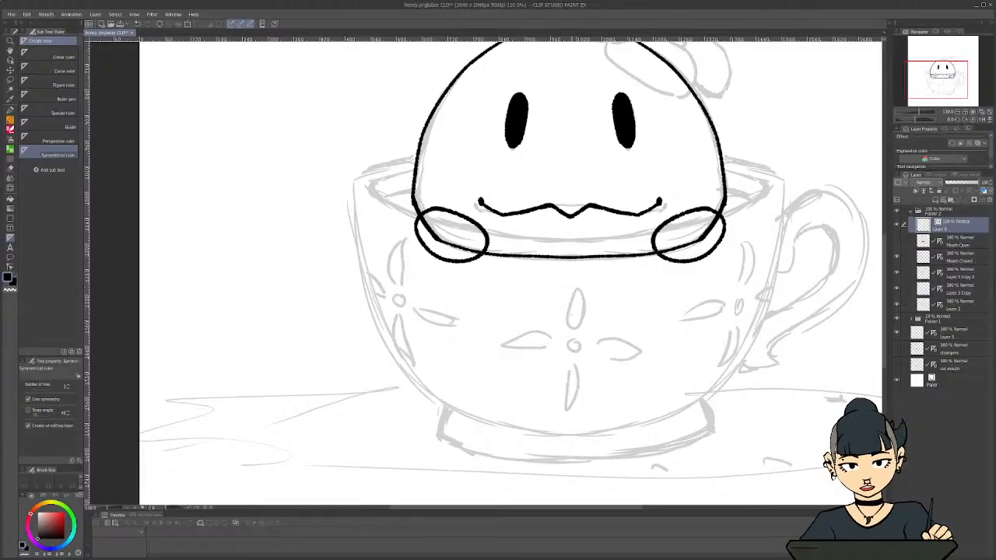
{"action": "key", "text": "shift+r"}
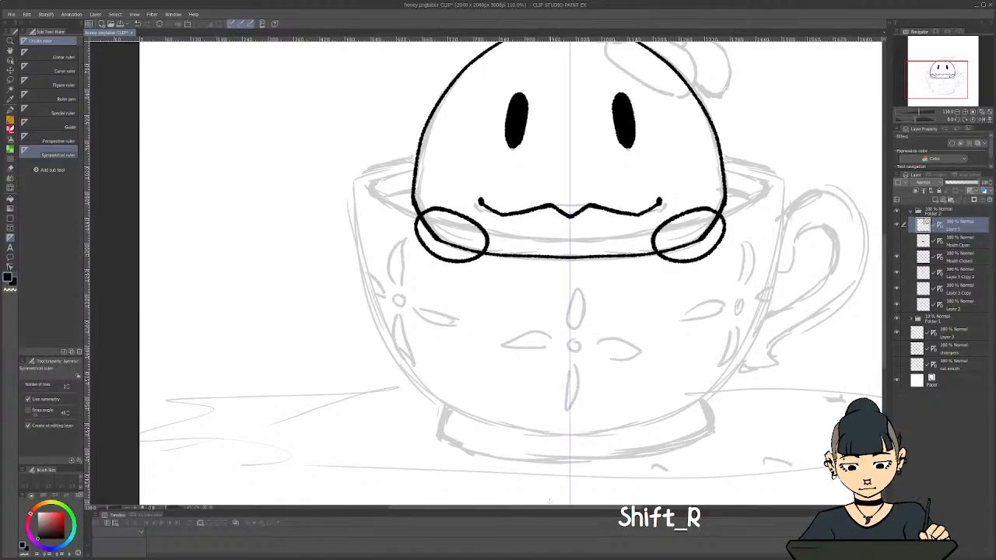
{"action": "key", "text": "c"}
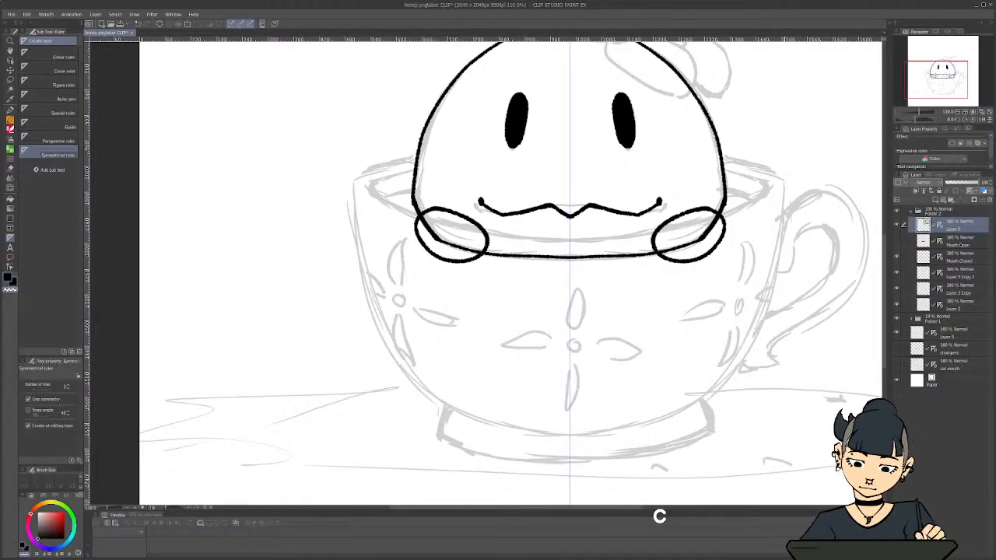
{"action": "key", "text": "c"}
{"action": "key", "text": "p"}
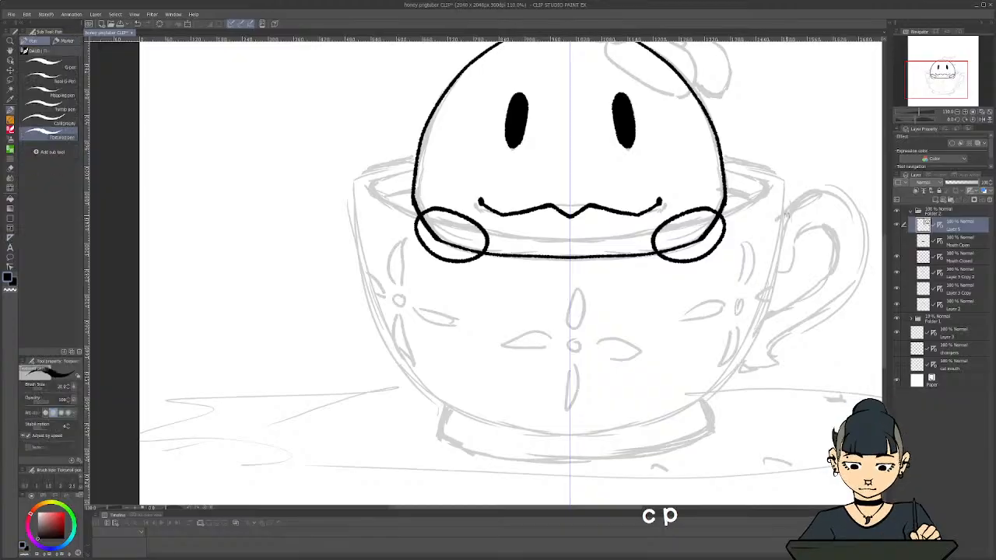
Ink the cup's rounded bowl outline and the outer back edge of its rim up to the character's head
{"action": "mouse_move", "coordinate": [782, 180]}
{"action": "left_mouse_down"}
{"action": "mouse_move", "coordinate": [761, 311]}
{"action": "mouse_move", "coordinate": [714, 381]}
{"action": "mouse_move", "coordinate": [639, 427]}
{"action": "mouse_move", "coordinate": [566, 434]}
{"action": "left_mouse_up"}
{"action": "scroll", "coordinate": [492, 249], "scroll_direction": "down", "scroll_amount": 5}
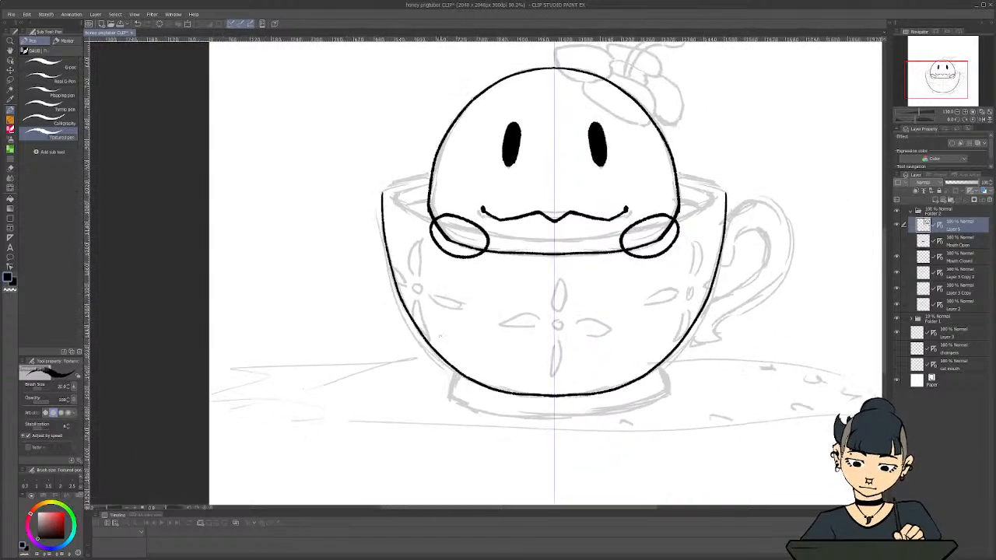
{"action": "scroll", "coordinate": [406, 366], "scroll_direction": "up", "scroll_amount": 1}
{"action": "scroll", "coordinate": [406, 366], "scroll_direction": "up", "scroll_amount": 2}
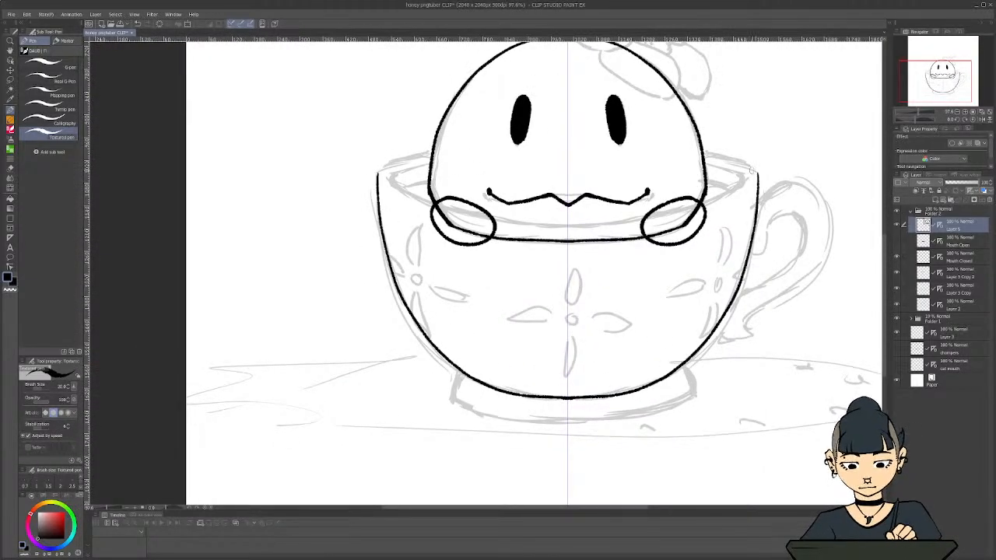
{"action": "left_click_drag", "start_coordinate": [759, 174], "coordinate": [699, 150]}
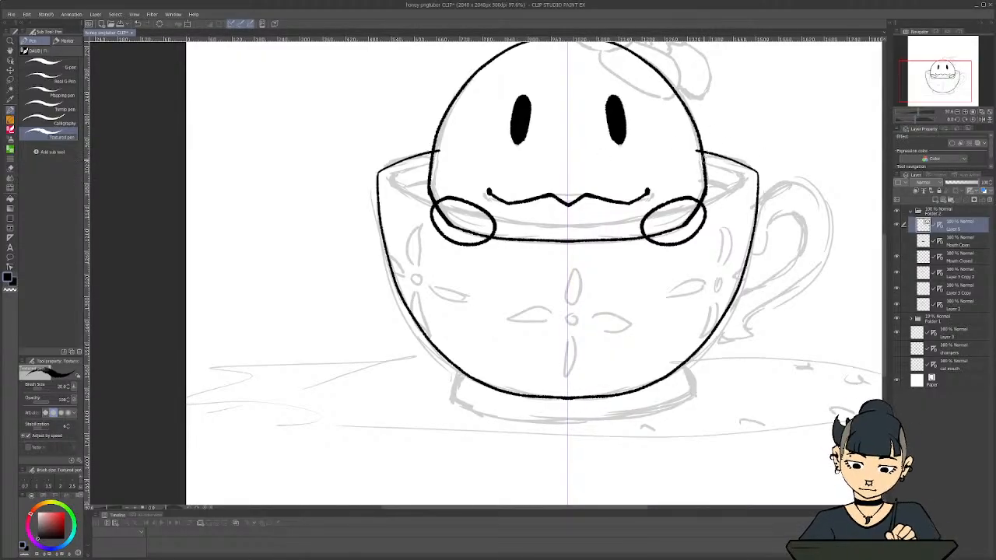
Ink the inner edge of the cup's rim following the sketch, undoing unsatisfactory strokes
{"action": "mouse_move", "coordinate": [702, 159]}
{"action": "left_mouse_down"}
{"action": "mouse_move", "coordinate": [752, 178]}
{"action": "mouse_move", "coordinate": [722, 205]}
{"action": "mouse_move", "coordinate": [641, 231]}
{"action": "mouse_move", "coordinate": [526, 244]}
{"action": "left_mouse_up"}
{"action": "key", "text": "ctrl+z"}
{"action": "key", "text": "ctrl+z"}
{"action": "scroll", "coordinate": [722, 159], "scroll_direction": "up", "scroll_amount": 2}
{"action": "scroll", "coordinate": [350, 299], "scroll_direction": "down", "scroll_amount": 5}
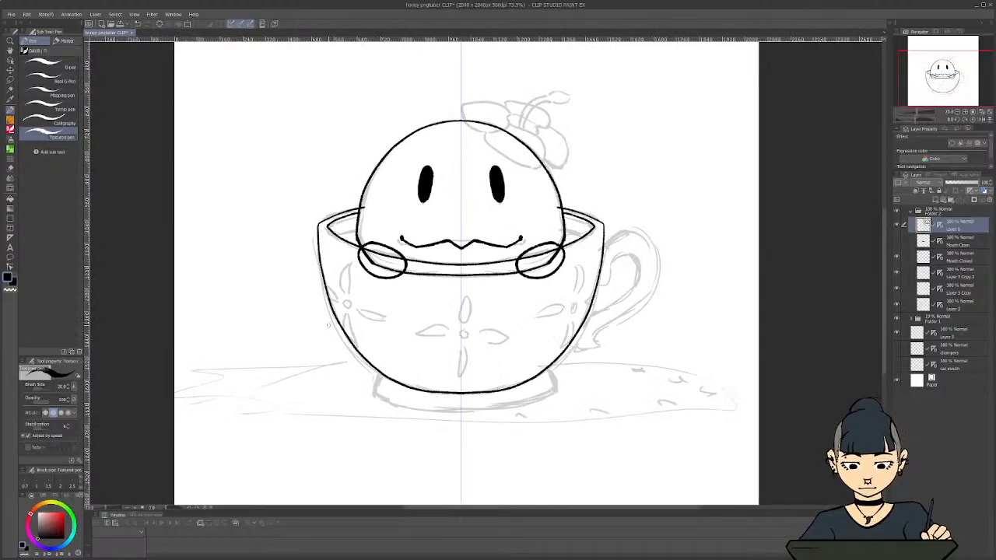
Ink the flared foot beneath the cup's bowl with mirrored sides and a curved lower edge
{"action": "left_click_drag", "start_coordinate": [627, 508], "coordinate": [604, 508]}
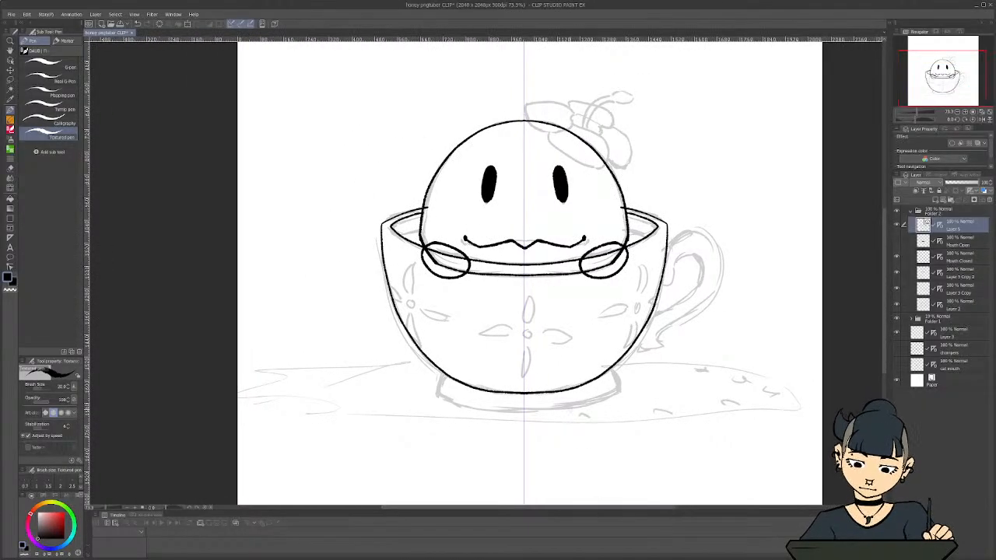
{"action": "scroll", "coordinate": [590, 396], "scroll_direction": "up", "scroll_amount": 3}
{"action": "mouse_move", "coordinate": [613, 355]}
{"action": "left_mouse_down"}
{"action": "mouse_move", "coordinate": [632, 393]}
{"action": "mouse_move", "coordinate": [583, 411]}
{"action": "mouse_move", "coordinate": [500, 417]}
{"action": "left_mouse_up"}
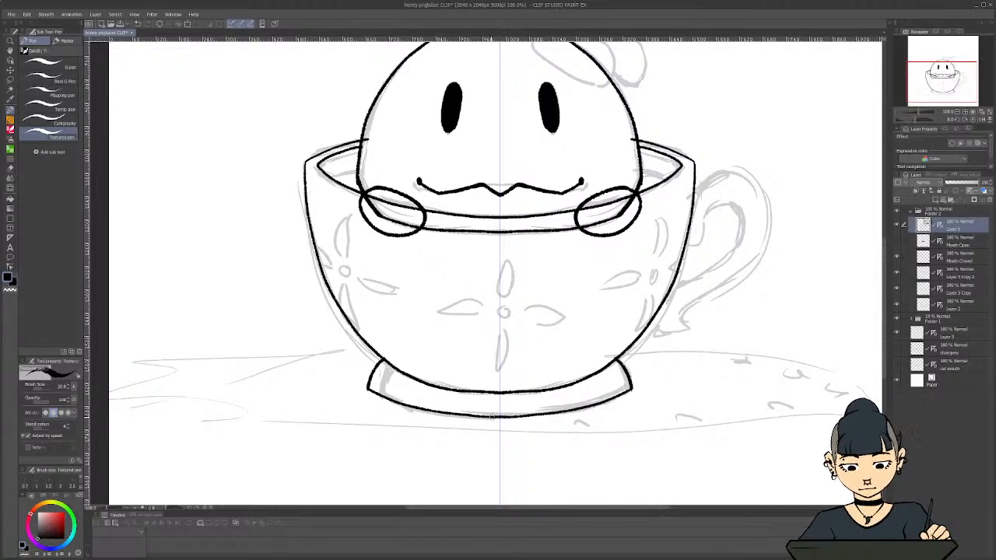
{"action": "scroll", "coordinate": [453, 344], "scroll_direction": "down", "scroll_amount": 3}
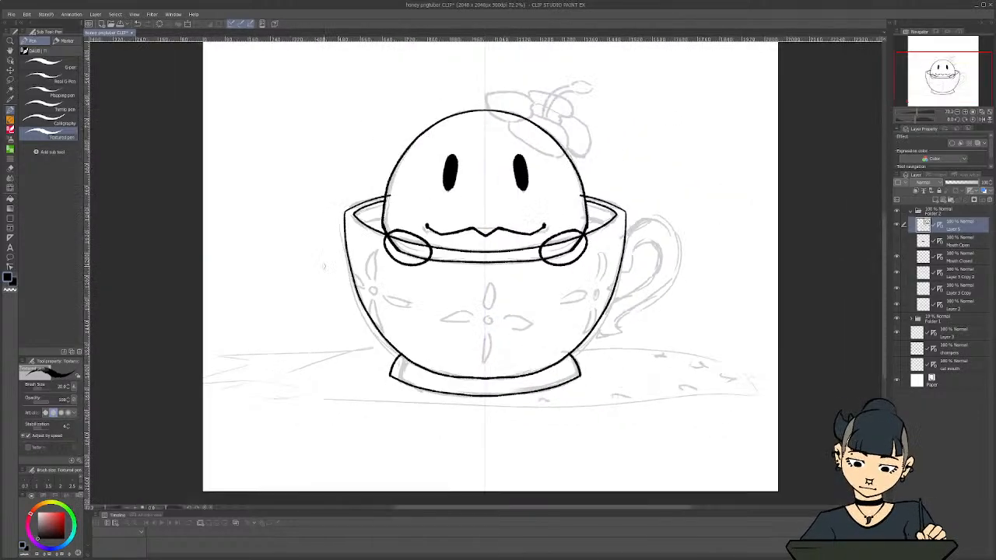
Ink the flower at the centre of the cup with a small round middle and four pointed petals
{"action": "scroll", "coordinate": [329, 232], "scroll_direction": "up", "scroll_amount": 3}
{"action": "scroll", "coordinate": [536, 348], "scroll_direction": "up", "scroll_amount": 2}
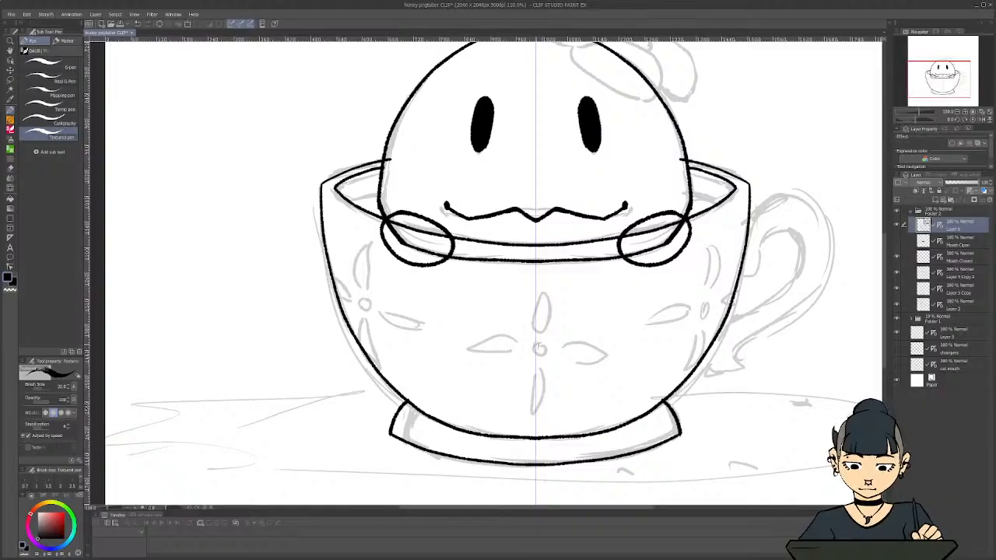
{"action": "mouse_move", "coordinate": [537, 341]}
{"action": "left_mouse_down"}
{"action": "mouse_move", "coordinate": [545, 349]}
{"action": "mouse_move", "coordinate": [536, 363]}
{"action": "mouse_move", "coordinate": [548, 316]}
{"action": "mouse_move", "coordinate": [536, 272]}
{"action": "left_mouse_up"}
{"action": "left_click_drag", "start_coordinate": [535, 364], "coordinate": [536, 415]}
{"action": "key", "text": "ctrl+z"}
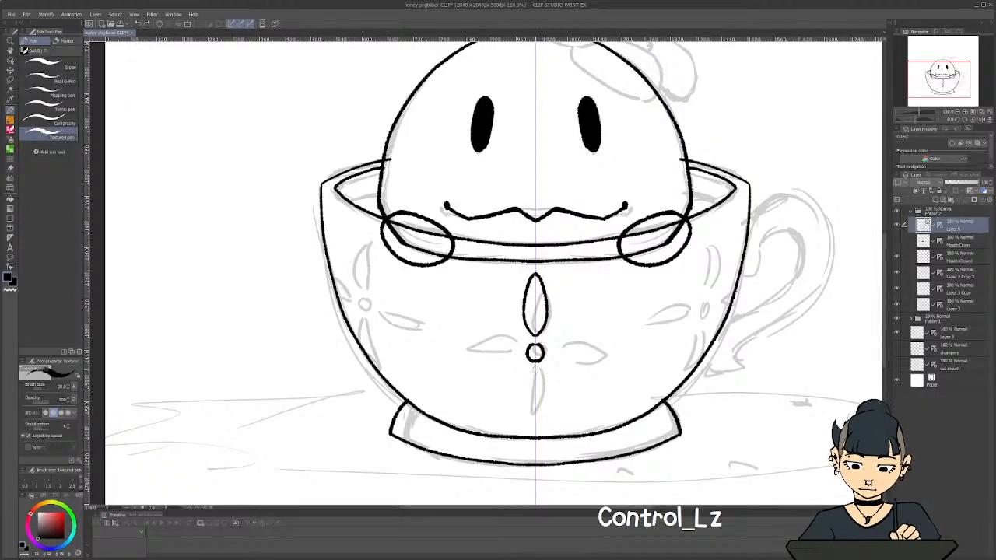
{"action": "mouse_move", "coordinate": [535, 367]}
{"action": "left_mouse_down"}
{"action": "mouse_move", "coordinate": [547, 405]}
{"action": "mouse_move", "coordinate": [535, 425]}
{"action": "left_mouse_up"}
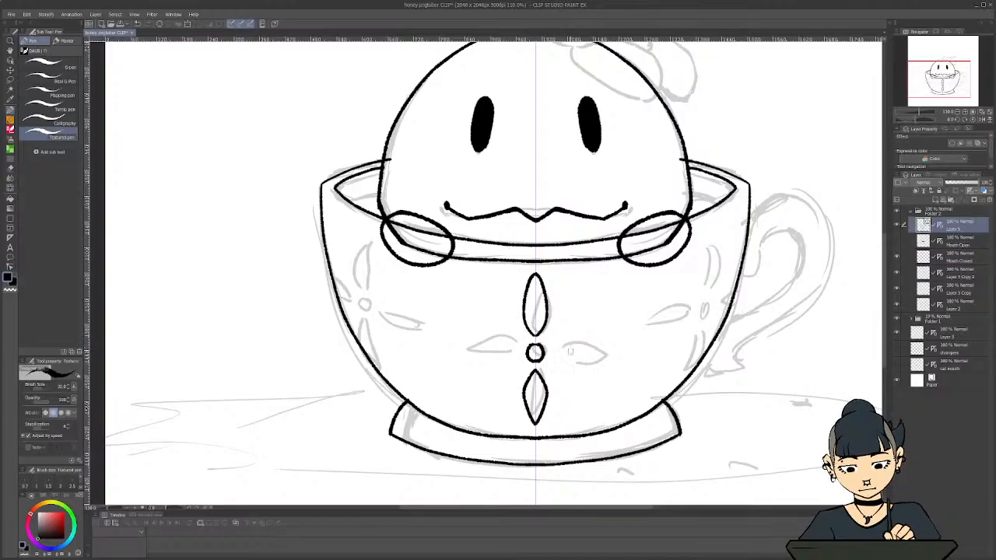
{"action": "mouse_move", "coordinate": [558, 350]}
{"action": "left_mouse_down"}
{"action": "mouse_move", "coordinate": [577, 342]}
{"action": "mouse_move", "coordinate": [614, 350]}
{"action": "mouse_move", "coordinate": [556, 351]}
{"action": "left_mouse_up"}
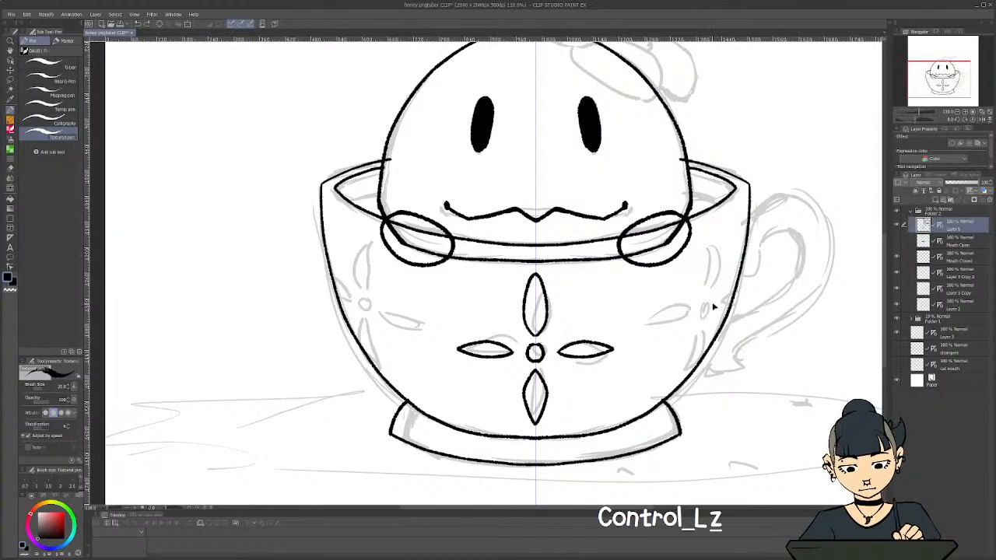
Ink the mirrored flowers near the cup's sides with oval centres, narrow petals and partial petals at the outer edge
{"action": "mouse_move", "coordinate": [712, 301]}
{"action": "left_mouse_down"}
{"action": "mouse_move", "coordinate": [707, 319]}
{"action": "mouse_move", "coordinate": [721, 250]}
{"action": "mouse_move", "coordinate": [716, 229]}
{"action": "mouse_move", "coordinate": [712, 290]}
{"action": "left_mouse_up"}
{"action": "mouse_move", "coordinate": [706, 325]}
{"action": "left_mouse_down"}
{"action": "mouse_move", "coordinate": [679, 384]}
{"action": "mouse_move", "coordinate": [704, 332]}
{"action": "mouse_move", "coordinate": [688, 376]}
{"action": "left_mouse_up"}
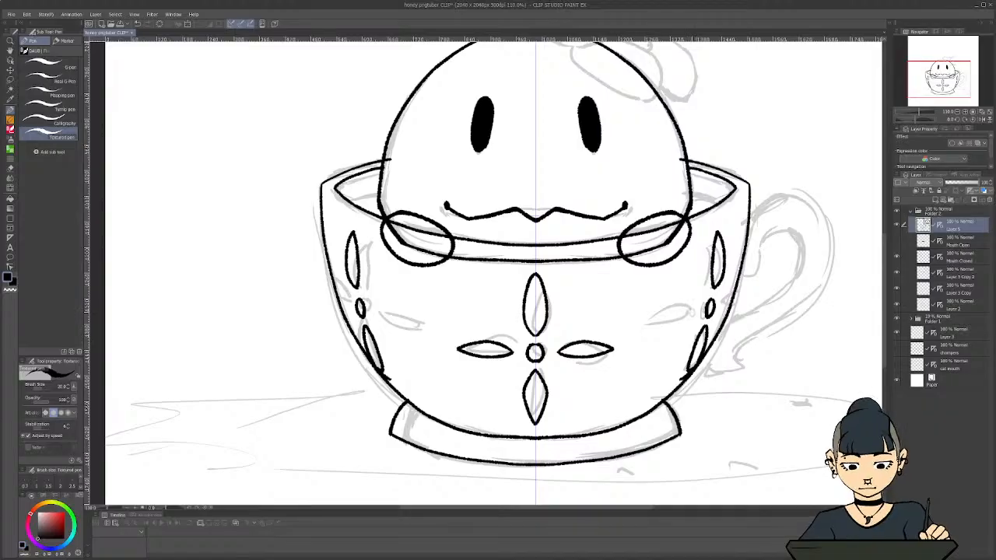
{"action": "left_click_drag", "start_coordinate": [688, 312], "coordinate": [648, 335]}
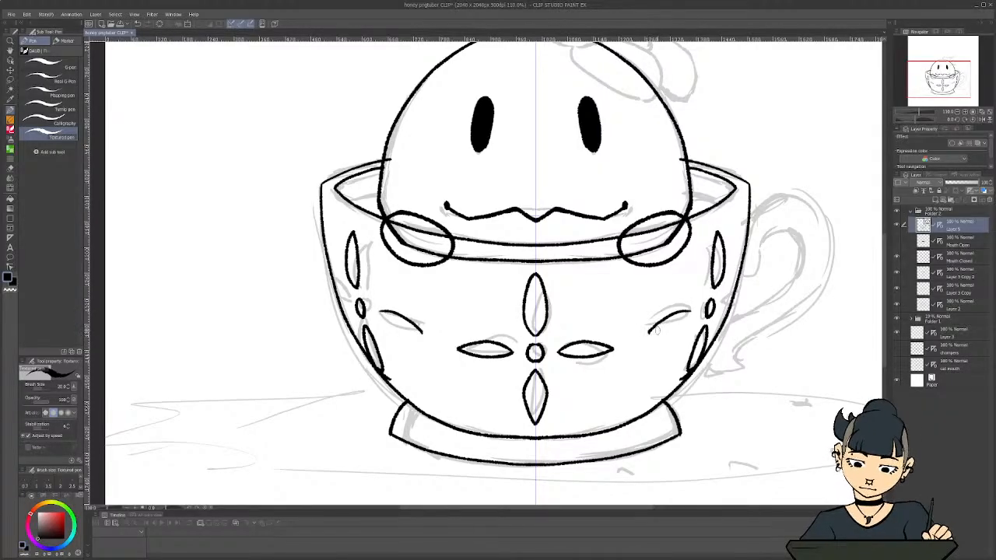
{"action": "key", "text": "ctrl+z"}
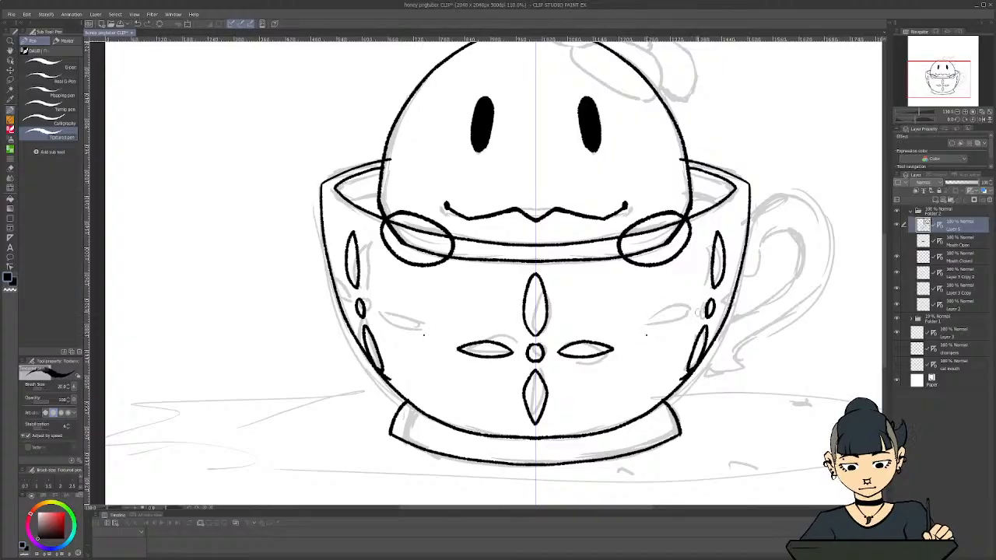
{"action": "mouse_move", "coordinate": [694, 311]}
{"action": "left_mouse_down"}
{"action": "mouse_move", "coordinate": [661, 318]}
{"action": "mouse_move", "coordinate": [647, 335]}
{"action": "left_mouse_up"}
{"action": "mouse_move", "coordinate": [696, 309]}
{"action": "left_mouse_down"}
{"action": "mouse_move", "coordinate": [672, 333]}
{"action": "mouse_move", "coordinate": [649, 336]}
{"action": "left_mouse_up"}
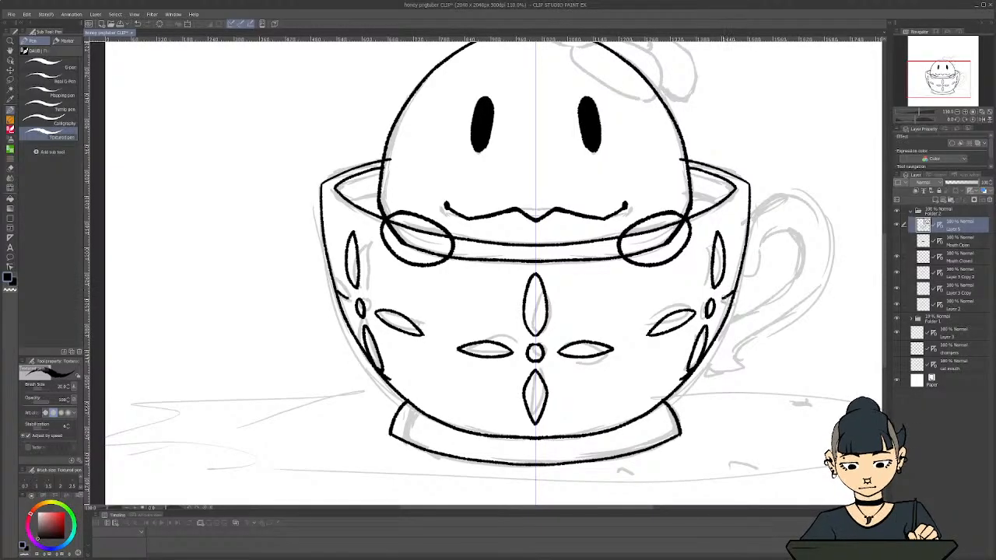
Ink the mirrored liquid line inside the cup, running from the inner rim behind the character's body
{"action": "scroll", "coordinate": [272, 334], "scroll_direction": "down", "scroll_amount": 4}
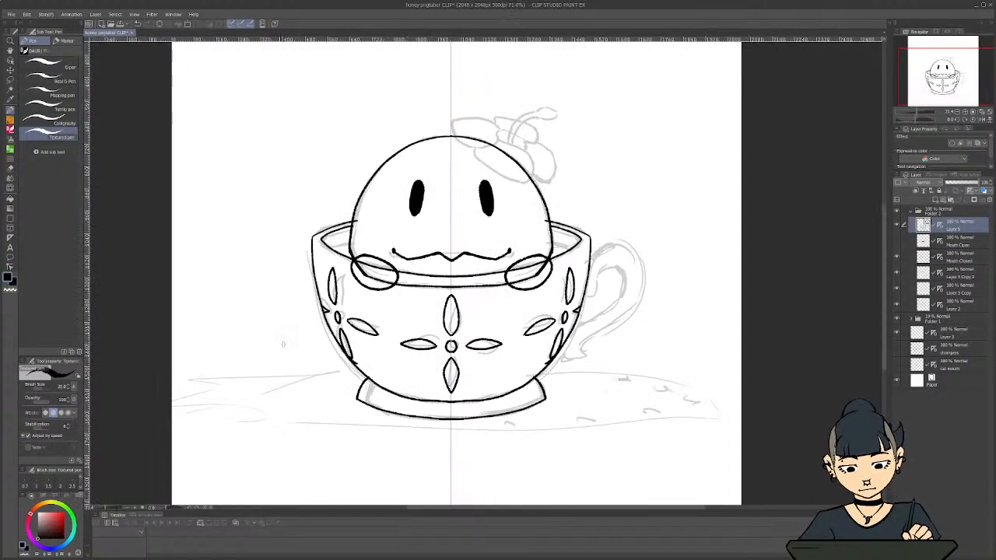
{"action": "scroll", "coordinate": [211, 255], "scroll_direction": "up", "scroll_amount": 3}
{"action": "scroll", "coordinate": [236, 244], "scroll_direction": "up", "scroll_amount": 1}
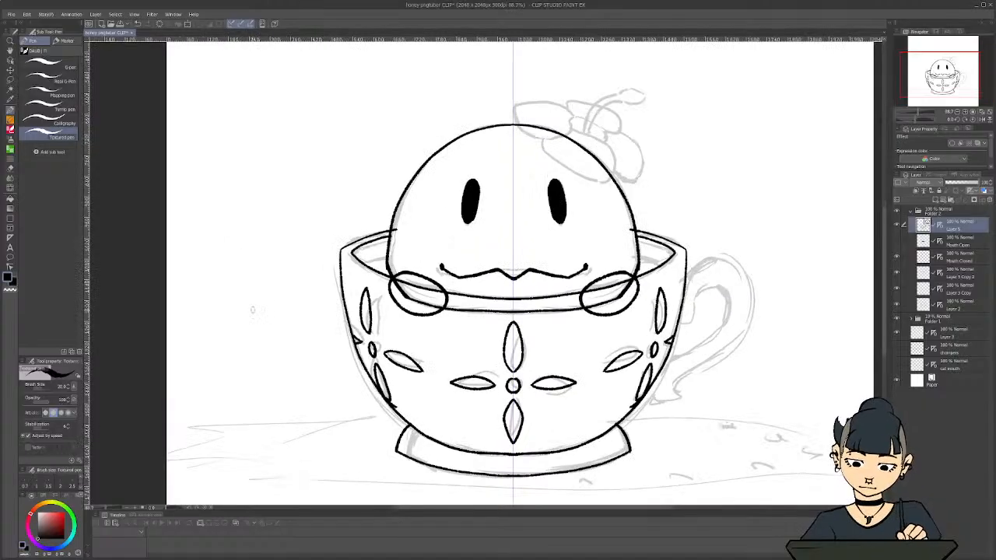
{"action": "scroll", "coordinate": [636, 253], "scroll_direction": "up", "scroll_amount": 2}
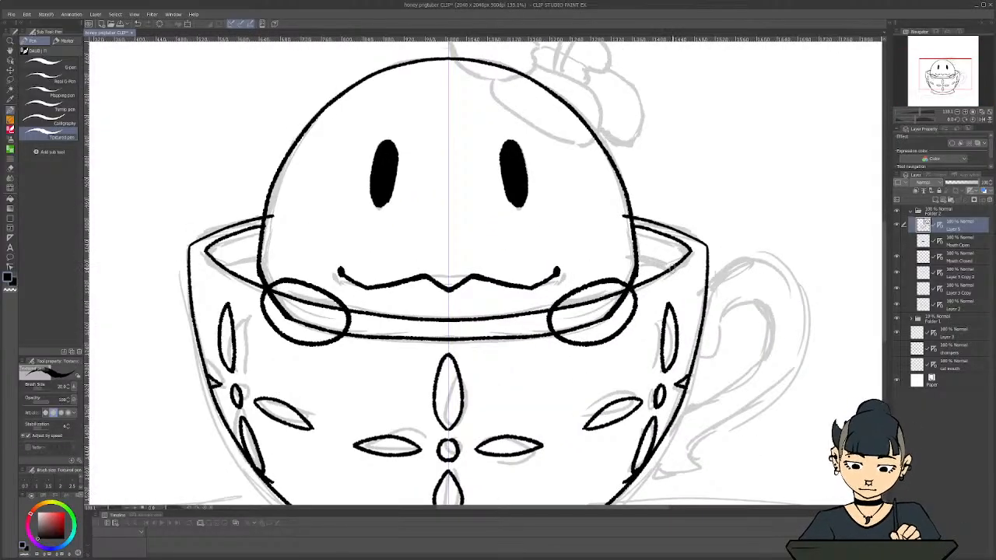
{"action": "left_click_drag", "start_coordinate": [670, 268], "coordinate": [600, 258]}
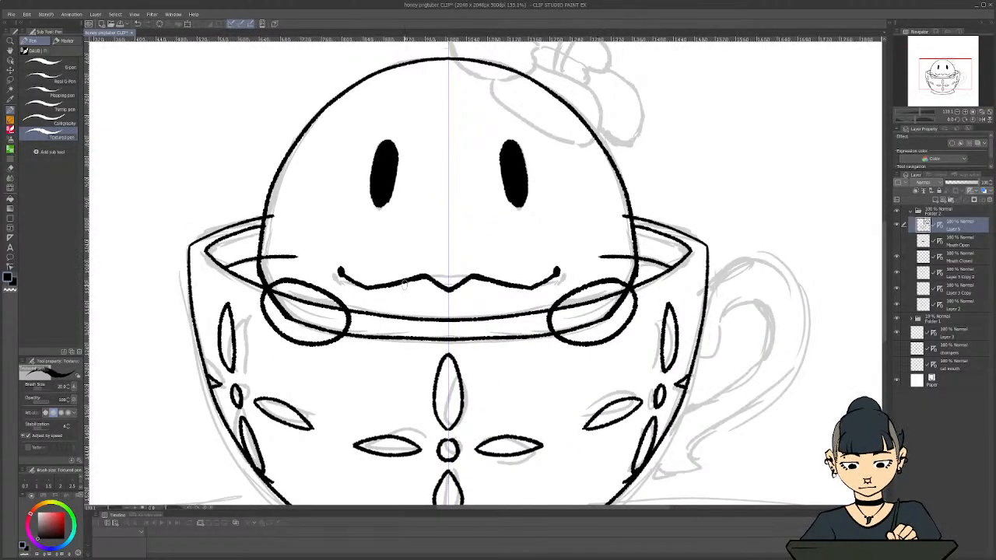
{"action": "scroll", "coordinate": [335, 294], "scroll_direction": "down", "scroll_amount": 3}
{"action": "left_click_drag", "start_coordinate": [622, 509], "coordinate": [569, 509]}
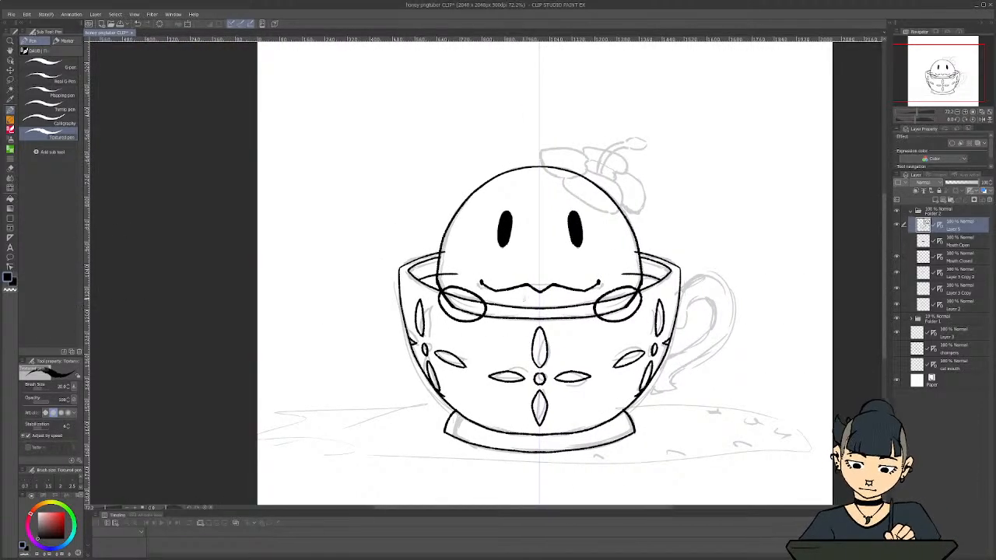
Save the drawing with the cup lineart
{"action": "scroll", "coordinate": [527, 297], "scroll_direction": "up", "scroll_amount": 3}
{"action": "scroll", "coordinate": [643, 273], "scroll_direction": "down", "scroll_amount": 2}
{"action": "key", "text": "ctrl+z"}
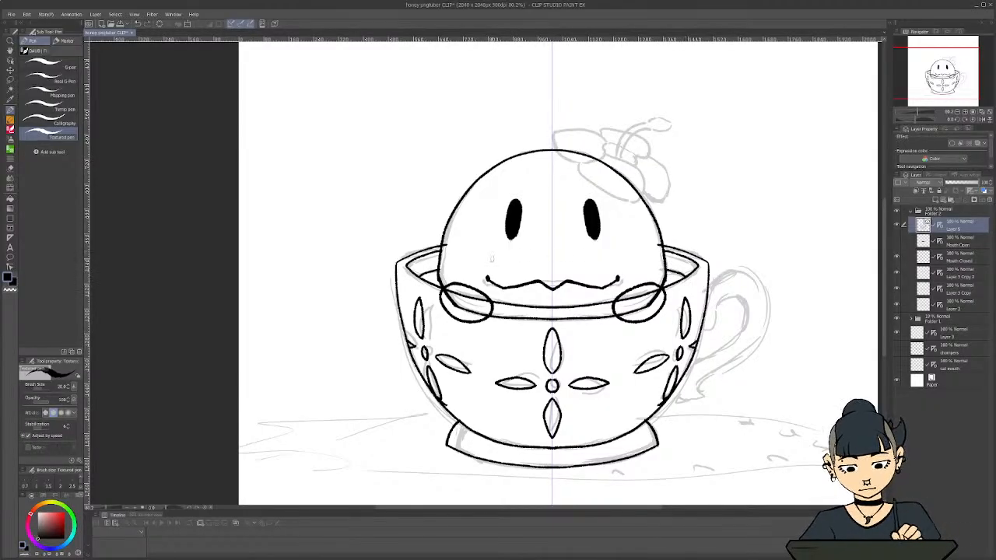
{"action": "scroll", "coordinate": [490, 258], "scroll_direction": "down", "scroll_amount": 4}
{"action": "scroll", "coordinate": [415, 230], "scroll_direction": "up", "scroll_amount": 2}
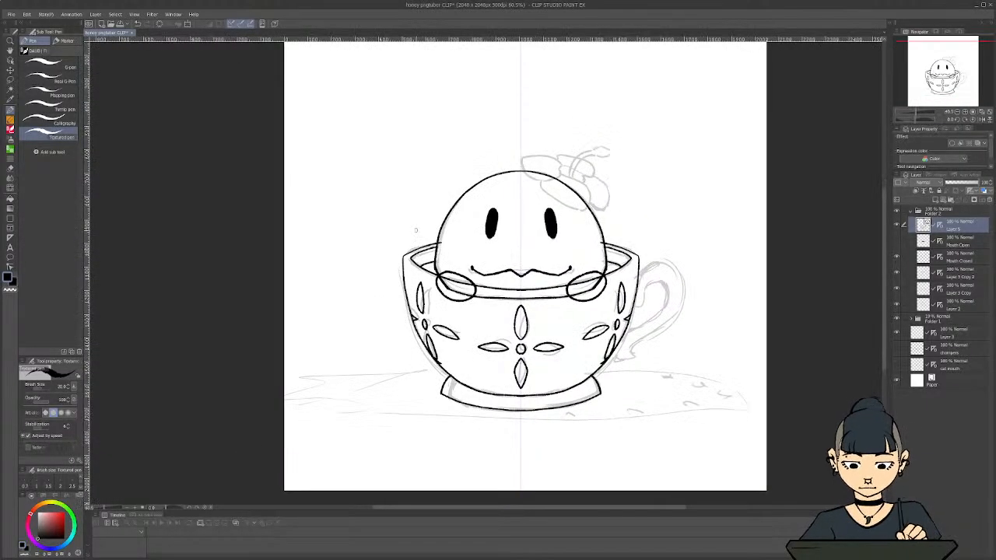
{"action": "scroll", "coordinate": [415, 229], "scroll_direction": "up", "scroll_amount": 1}
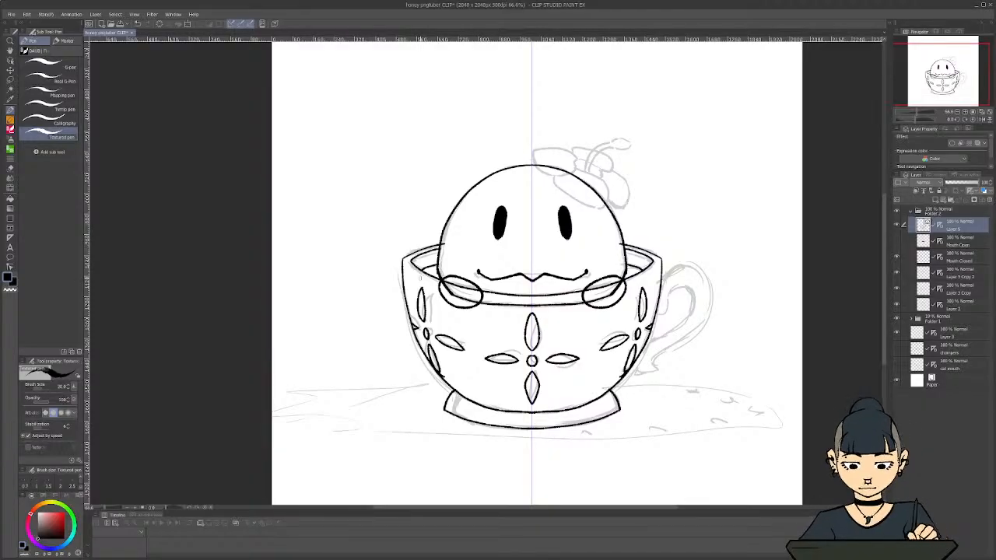
{"action": "key", "text": "ctrl+s"}
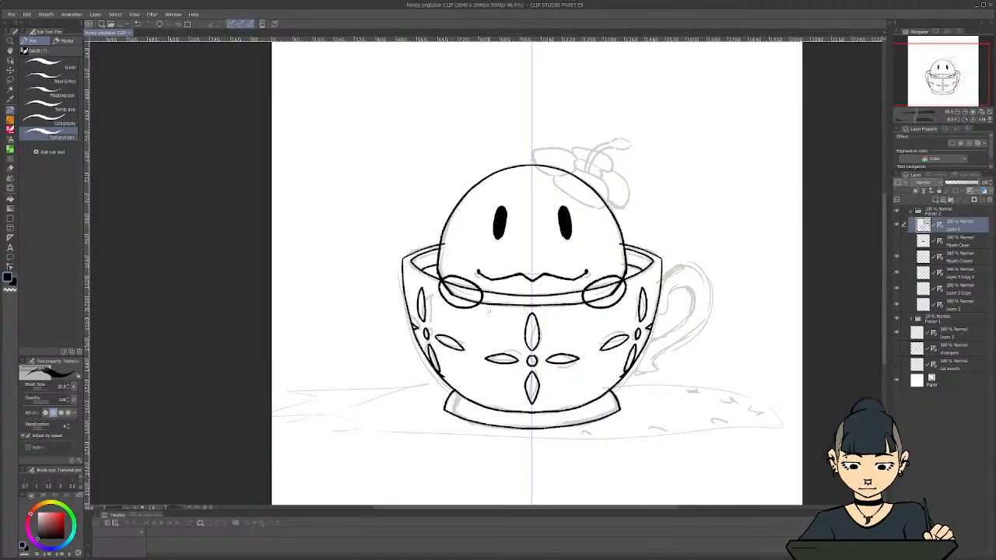
{"action": "scroll", "coordinate": [497, 369], "scroll_direction": "down", "scroll_amount": 2}
{"action": "scroll", "coordinate": [529, 273], "scroll_direction": "up", "scroll_amount": 2}
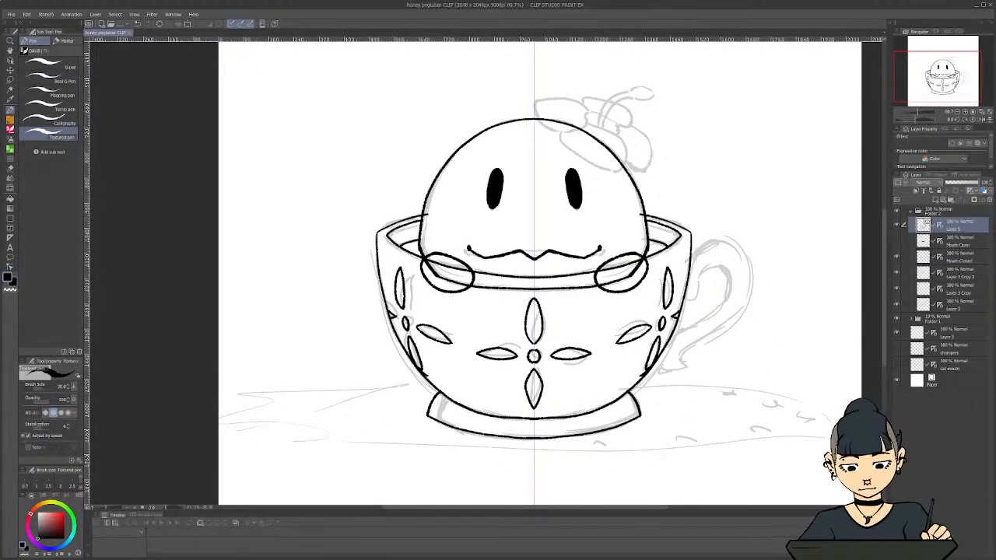
{"action": "left_click_drag", "start_coordinate": [886, 265], "coordinate": [886, 244]}
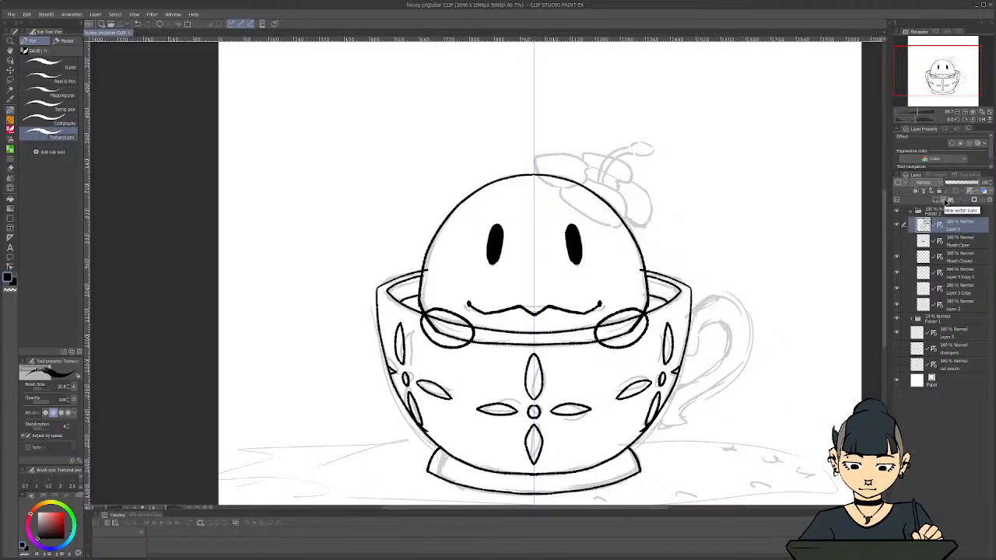
{"action": "left_click", "coordinate": [947, 200]}
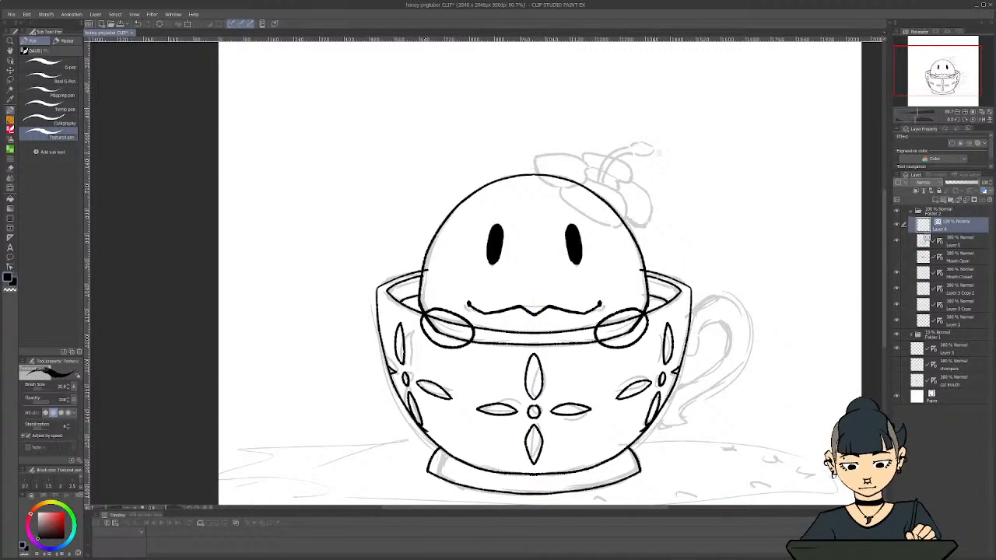
{"action": "scroll", "coordinate": [606, 162], "scroll_direction": "up", "scroll_amount": 7}
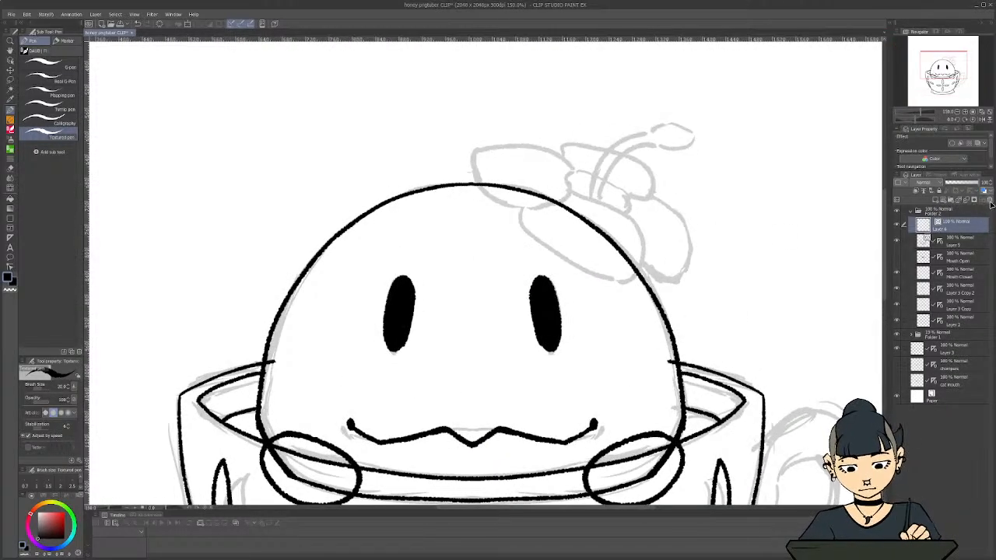
{"action": "left_click", "coordinate": [989, 201]}
Add a raster layer above the cup lineart and ink the hibiscus's large front petal with a wavy lower edge
{"action": "left_click", "coordinate": [937, 200]}
{"action": "scroll", "coordinate": [567, 192], "scroll_direction": "up", "scroll_amount": 3}
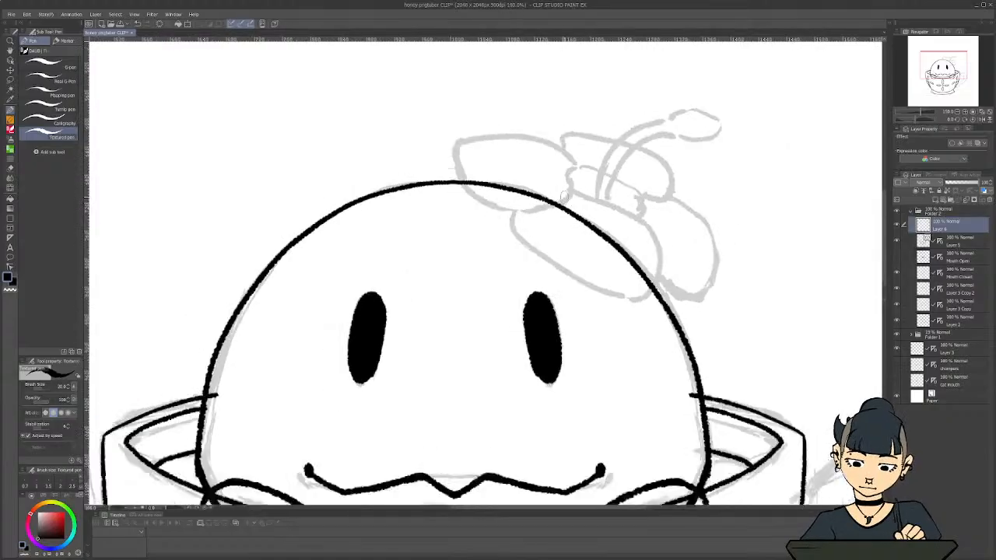
{"action": "mouse_move", "coordinate": [572, 190]}
{"action": "left_mouse_down"}
{"action": "mouse_move", "coordinate": [657, 234]}
{"action": "mouse_move", "coordinate": [669, 260]}
{"action": "mouse_move", "coordinate": [658, 303]}
{"action": "mouse_move", "coordinate": [600, 300]}
{"action": "mouse_move", "coordinate": [577, 273]}
{"action": "mouse_move", "coordinate": [549, 277]}
{"action": "mouse_move", "coordinate": [532, 250]}
{"action": "mouse_move", "coordinate": [510, 243]}
{"action": "mouse_move", "coordinate": [506, 209]}
{"action": "left_mouse_up"}
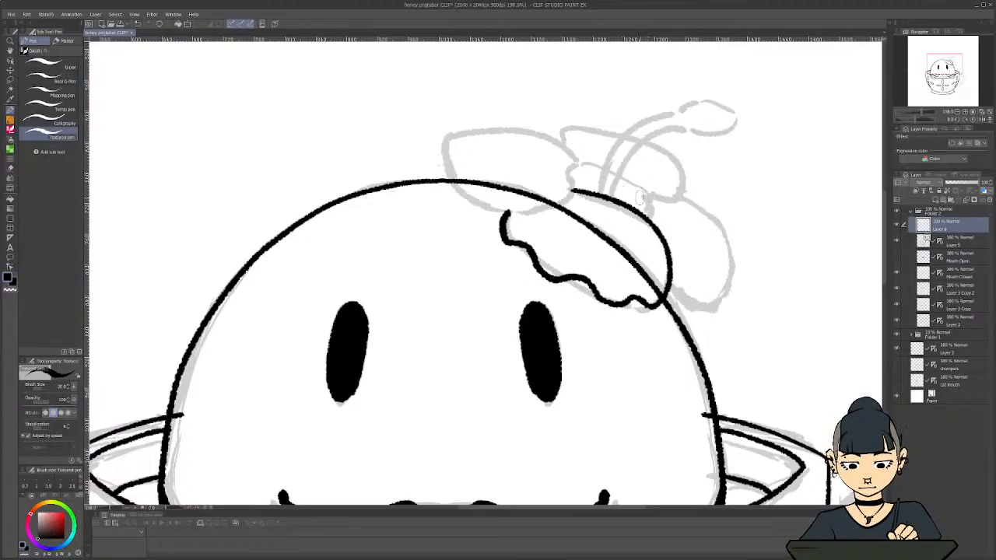
Ink the hibiscus's rounded upper petal and the ruffled petal beneath it on the outer side of the head
{"action": "left_click_drag", "start_coordinate": [624, 204], "coordinate": [671, 200]}
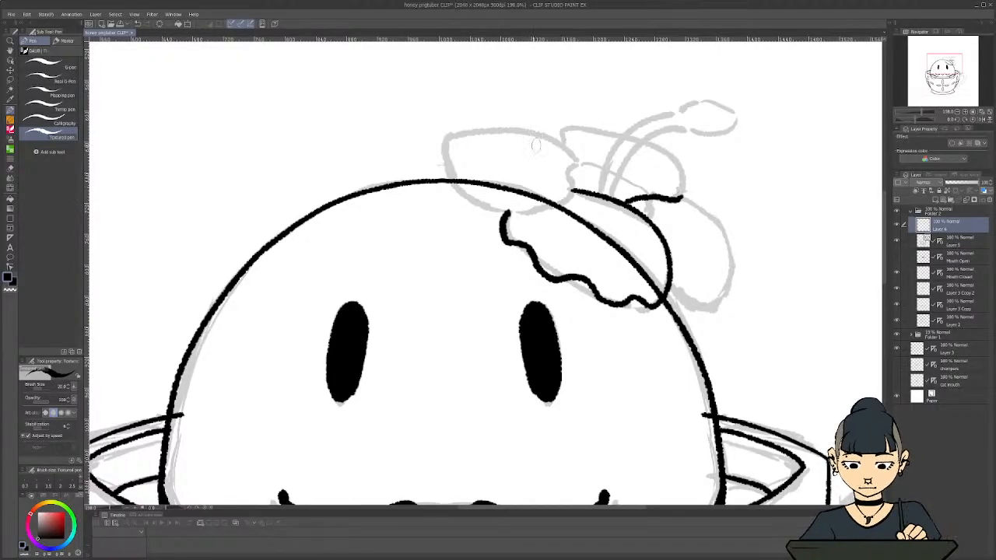
{"action": "key", "text": "ctrl+z"}
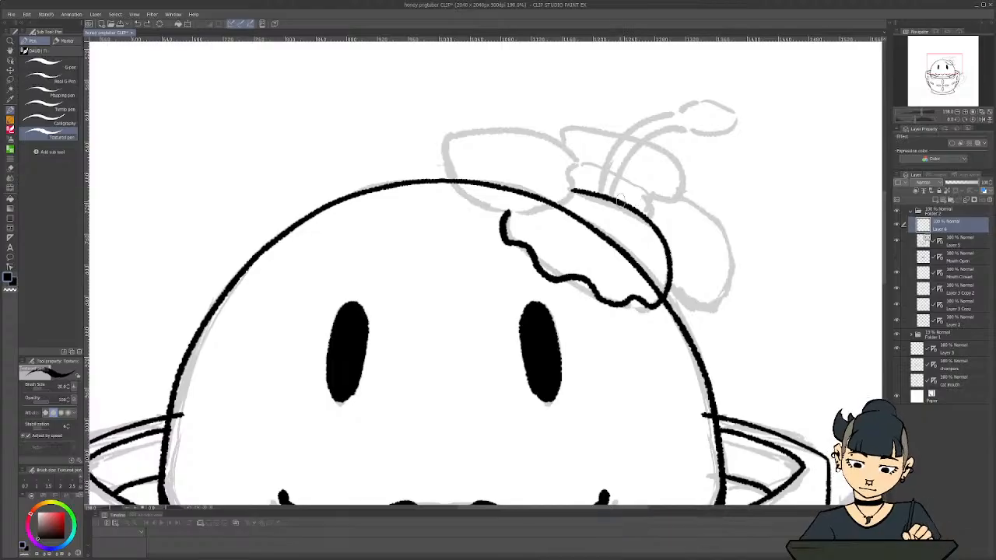
{"action": "mouse_move", "coordinate": [634, 201]}
{"action": "left_mouse_down"}
{"action": "mouse_move", "coordinate": [670, 196]}
{"action": "mouse_move", "coordinate": [685, 166]}
{"action": "mouse_move", "coordinate": [599, 128]}
{"action": "mouse_move", "coordinate": [568, 123]}
{"action": "mouse_move", "coordinate": [550, 138]}
{"action": "left_mouse_up"}
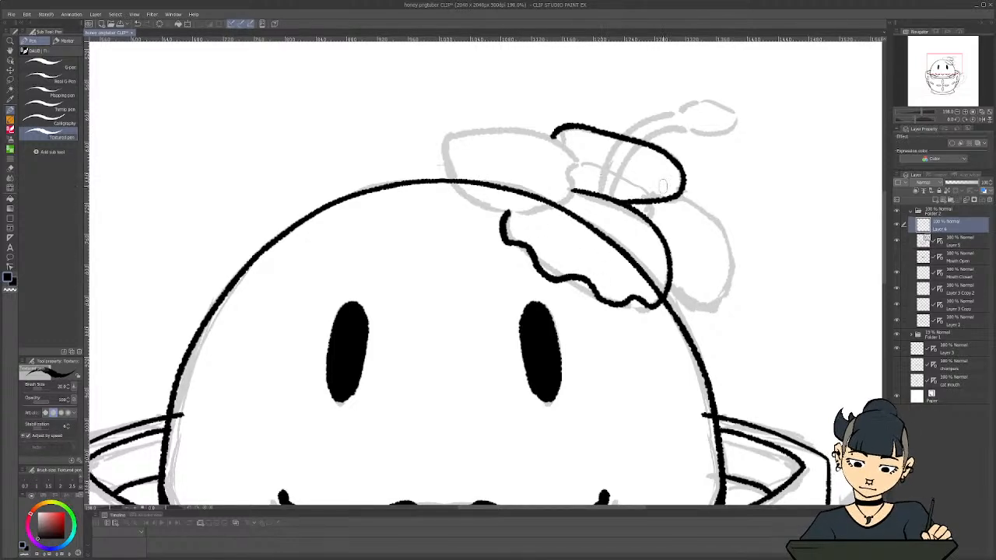
{"action": "mouse_move", "coordinate": [580, 191]}
{"action": "left_mouse_down"}
{"action": "mouse_move", "coordinate": [697, 199]}
{"action": "mouse_move", "coordinate": [723, 219]}
{"action": "mouse_move", "coordinate": [732, 273]}
{"action": "mouse_move", "coordinate": [704, 300]}
{"action": "mouse_move", "coordinate": [669, 294]}
{"action": "left_mouse_up"}
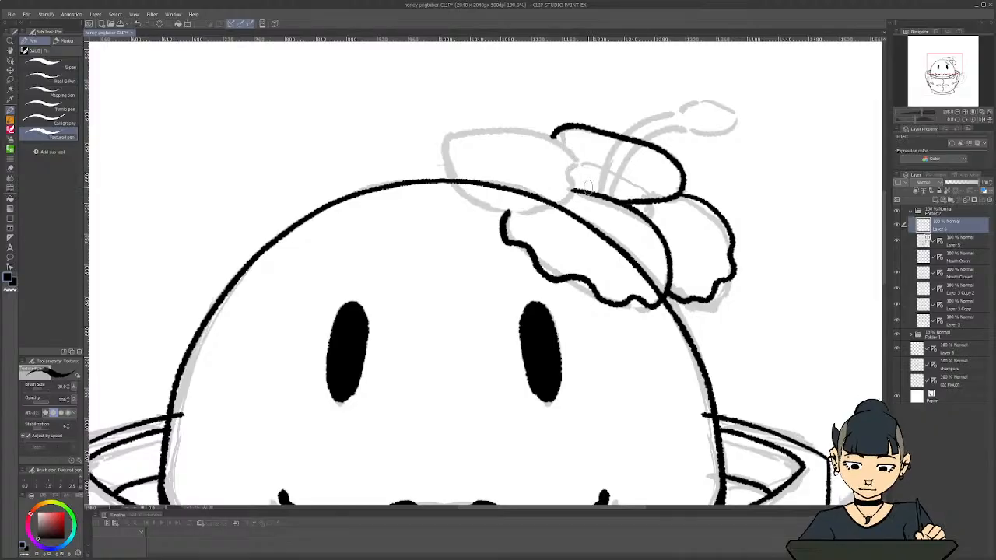
Ink the hibiscus petal over the top of the head with a ruffled outer edge, closing it at the flower's centre
{"action": "mouse_move", "coordinate": [585, 193]}
{"action": "left_mouse_down"}
{"action": "mouse_move", "coordinate": [580, 170]}
{"action": "mouse_move", "coordinate": [546, 136]}
{"action": "mouse_move", "coordinate": [481, 134]}
{"action": "left_mouse_up"}
{"action": "key", "text": "ctrl+z"}
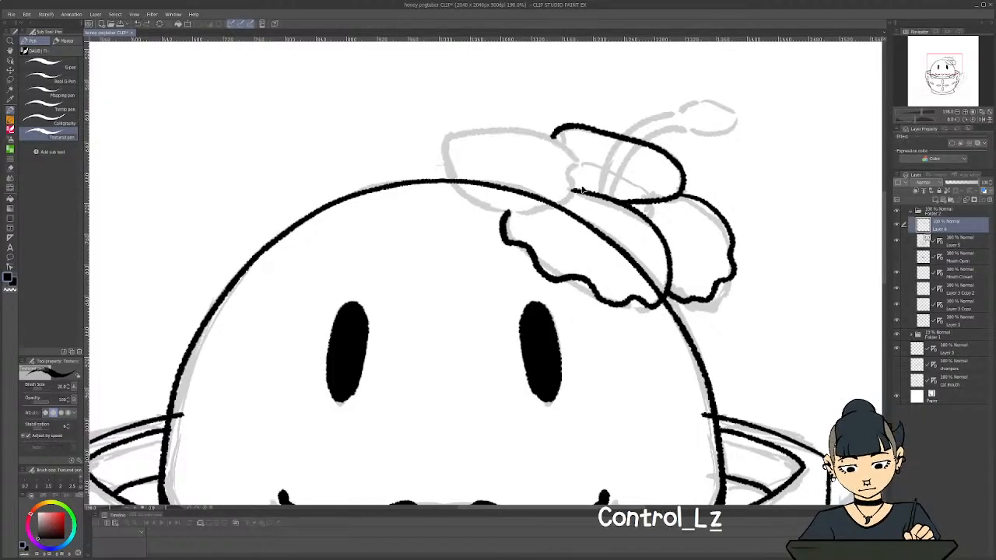
{"action": "mouse_move", "coordinate": [585, 192]}
{"action": "left_mouse_down"}
{"action": "mouse_move", "coordinate": [542, 134]}
{"action": "mouse_move", "coordinate": [499, 126]}
{"action": "mouse_move", "coordinate": [446, 141]}
{"action": "mouse_move", "coordinate": [456, 163]}
{"action": "mouse_move", "coordinate": [448, 183]}
{"action": "mouse_move", "coordinate": [466, 192]}
{"action": "mouse_move", "coordinate": [469, 209]}
{"action": "mouse_move", "coordinate": [510, 210]}
{"action": "left_mouse_up"}
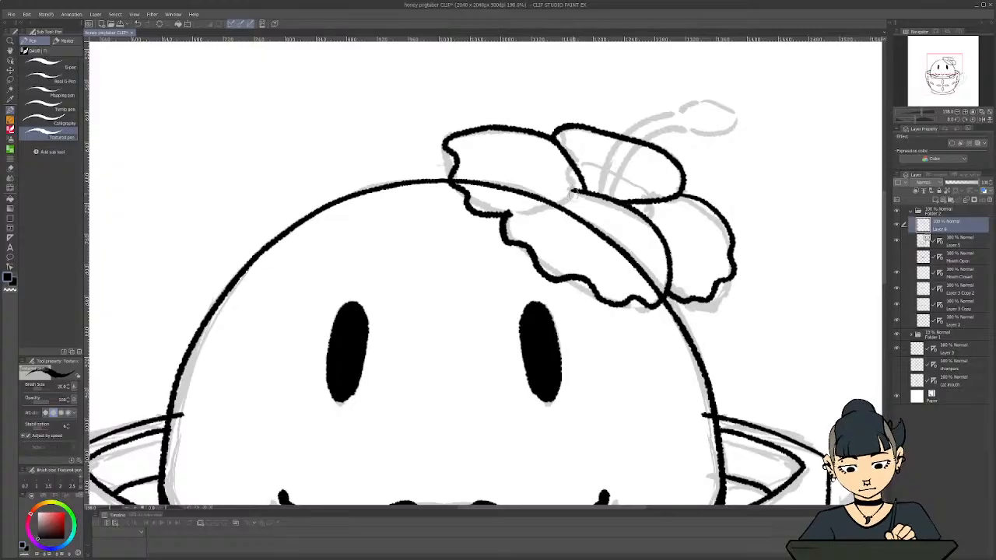
{"action": "mouse_move", "coordinate": [574, 187]}
{"action": "left_mouse_down"}
{"action": "mouse_move", "coordinate": [531, 214]}
{"action": "mouse_move", "coordinate": [498, 214]}
{"action": "left_mouse_up"}
{"action": "scroll", "coordinate": [381, 219], "scroll_direction": "down", "scroll_amount": 10}
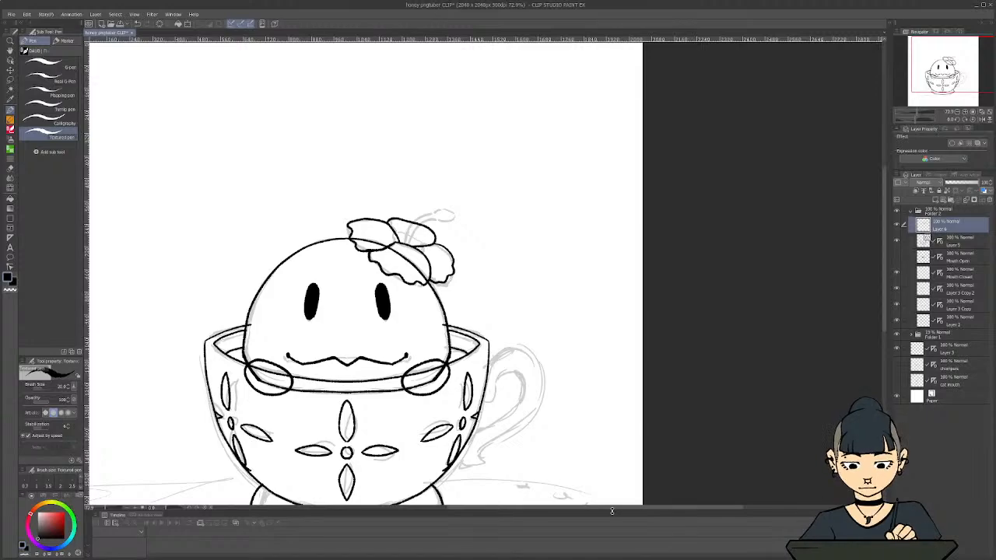
Ink the hibiscus's stamen stem as two parallel curved lines rising from the centre of the petals
{"action": "left_click_drag", "start_coordinate": [610, 508], "coordinate": [546, 508]}
{"action": "scroll", "coordinate": [466, 385], "scroll_direction": "down", "scroll_amount": 2}
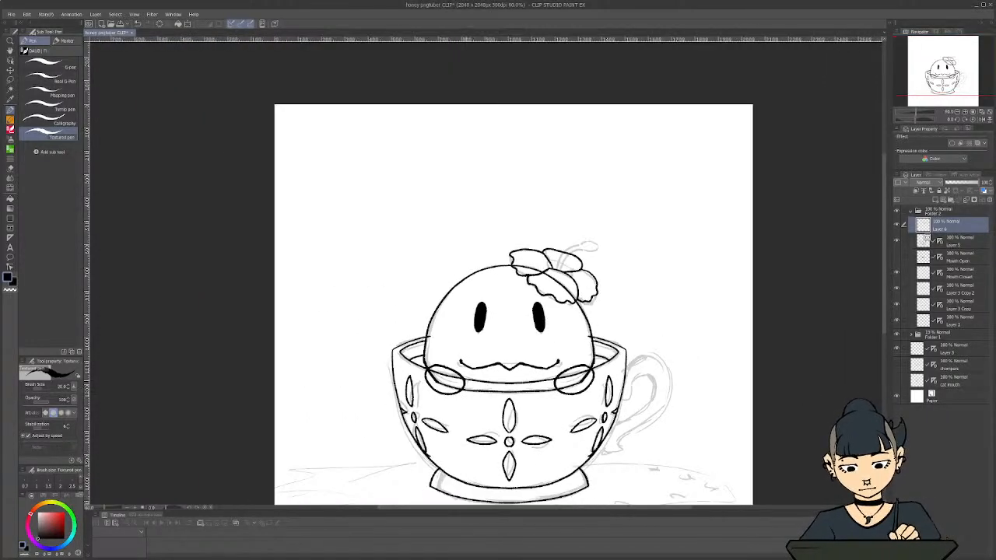
{"action": "scroll", "coordinate": [555, 269], "scroll_direction": "up", "scroll_amount": 7}
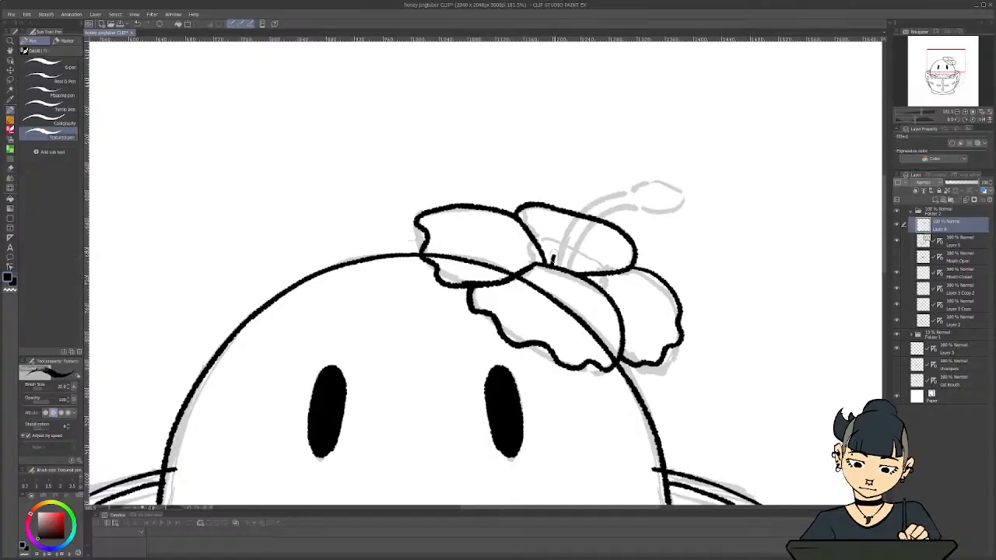
{"action": "mouse_move", "coordinate": [551, 260]}
{"action": "left_mouse_down"}
{"action": "mouse_move", "coordinate": [583, 203]}
{"action": "mouse_move", "coordinate": [627, 186]}
{"action": "mouse_move", "coordinate": [571, 250]}
{"action": "mouse_move", "coordinate": [568, 274]}
{"action": "left_mouse_up"}
{"action": "key", "text": "ctrl+l"}
{"action": "key", "text": "ctrl+z"}
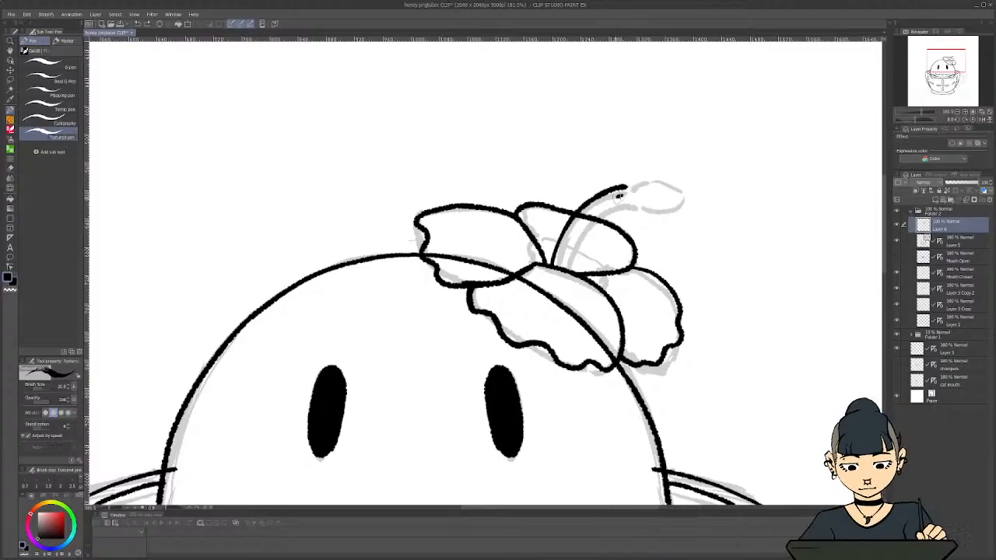
{"action": "mouse_move", "coordinate": [622, 191]}
{"action": "left_mouse_down"}
{"action": "mouse_move", "coordinate": [581, 224]}
{"action": "mouse_move", "coordinate": [564, 269]}
{"action": "left_mouse_up"}
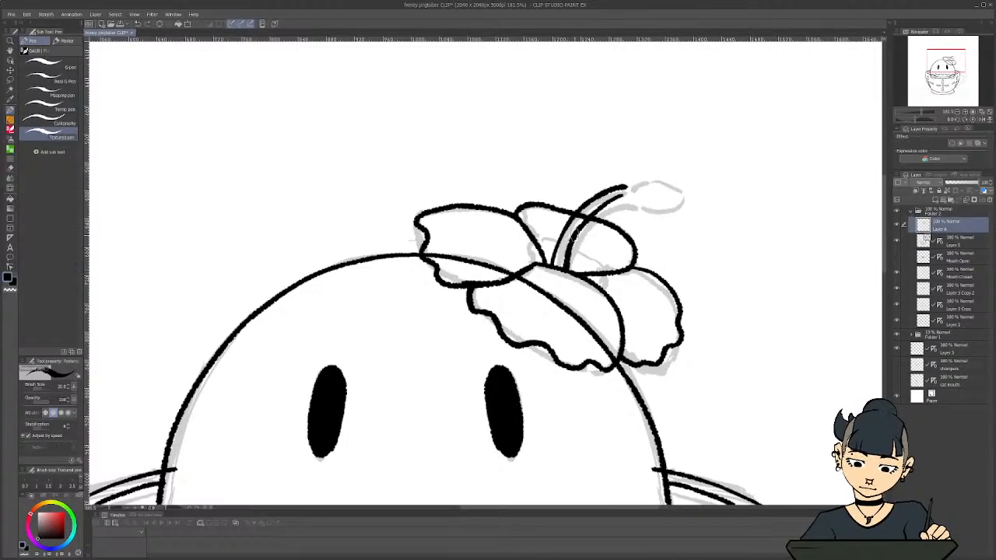
Ink the stamen's oval tip and surround it with short spikes
{"action": "mouse_move", "coordinate": [626, 187]}
{"action": "left_mouse_down"}
{"action": "mouse_move", "coordinate": [657, 175]}
{"action": "mouse_move", "coordinate": [685, 184]}
{"action": "mouse_move", "coordinate": [677, 196]}
{"action": "mouse_move", "coordinate": [625, 197]}
{"action": "mouse_move", "coordinate": [634, 168]}
{"action": "left_mouse_up"}
{"action": "left_click_drag", "start_coordinate": [647, 180], "coordinate": [654, 168]}
{"action": "left_click_drag", "start_coordinate": [667, 178], "coordinate": [669, 165]}
{"action": "mouse_move", "coordinate": [677, 184]}
{"action": "left_mouse_down"}
{"action": "mouse_move", "coordinate": [675, 168]}
{"action": "mouse_move", "coordinate": [674, 207]}
{"action": "left_mouse_up"}
{"action": "mouse_move", "coordinate": [662, 196]}
{"action": "left_mouse_down"}
{"action": "mouse_move", "coordinate": [663, 209]}
{"action": "mouse_move", "coordinate": [636, 210]}
{"action": "left_mouse_up"}
{"action": "left_click_drag", "start_coordinate": [632, 195], "coordinate": [683, 188]}
{"action": "left_click_drag", "start_coordinate": [484, 229], "coordinate": [311, 257]}
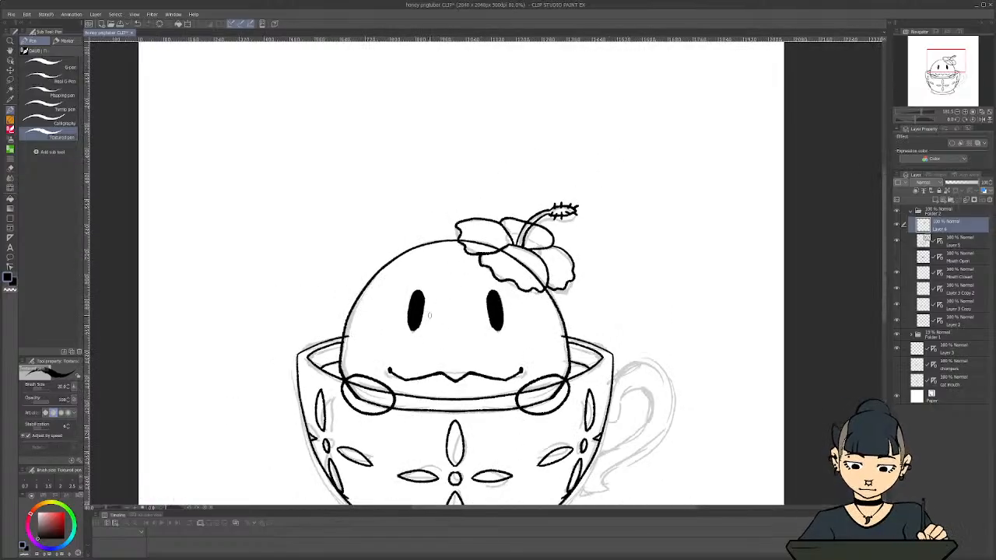
{"action": "left_click_drag", "start_coordinate": [392, 340], "coordinate": [294, 322]}
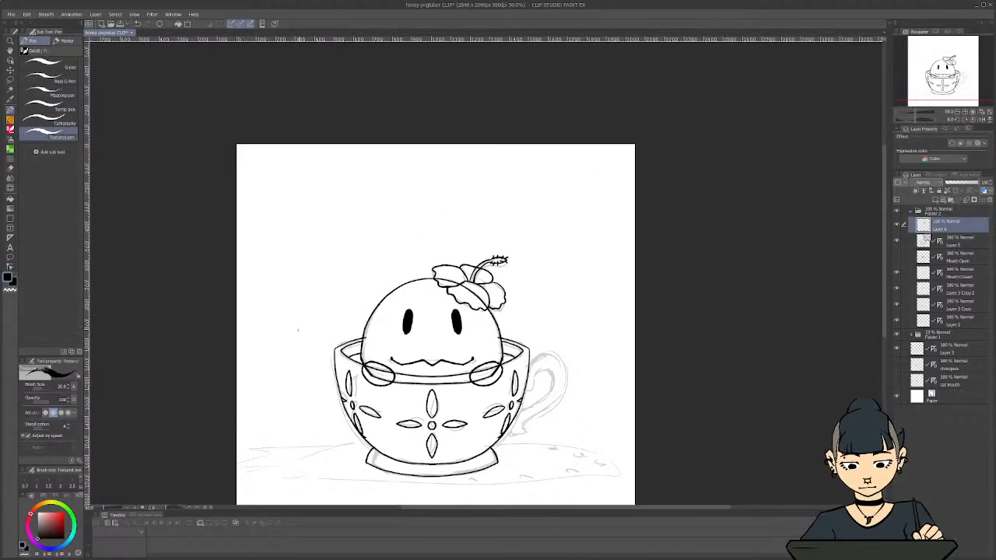
Undo the short spikes around the stamen's tip, keeping its plain oval outline
{"action": "scroll", "coordinate": [317, 358], "scroll_direction": "up", "scroll_amount": 1}
{"action": "key", "text": "ctrl+z"}
{"action": "key", "text": "ctrl+z"}
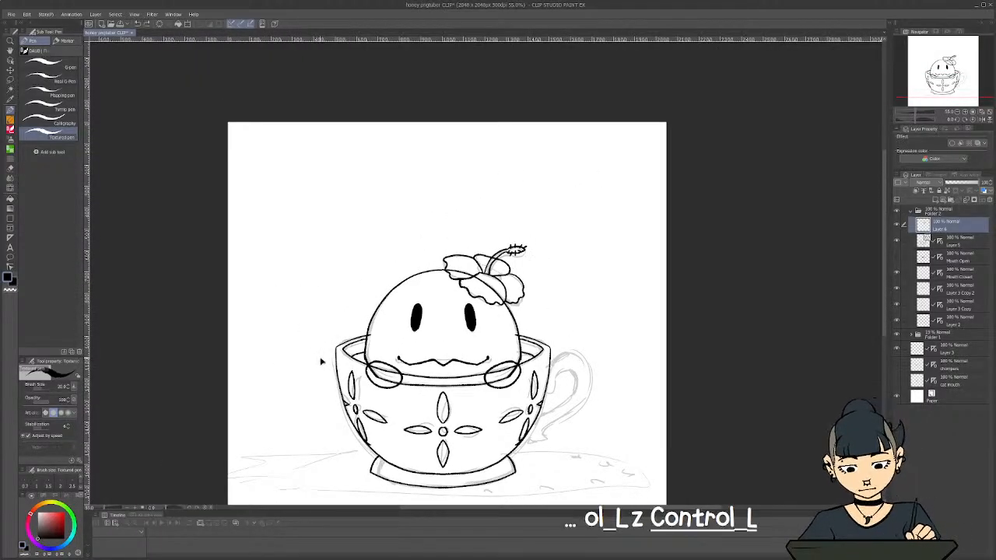
{"action": "key", "text": "ctrl"}
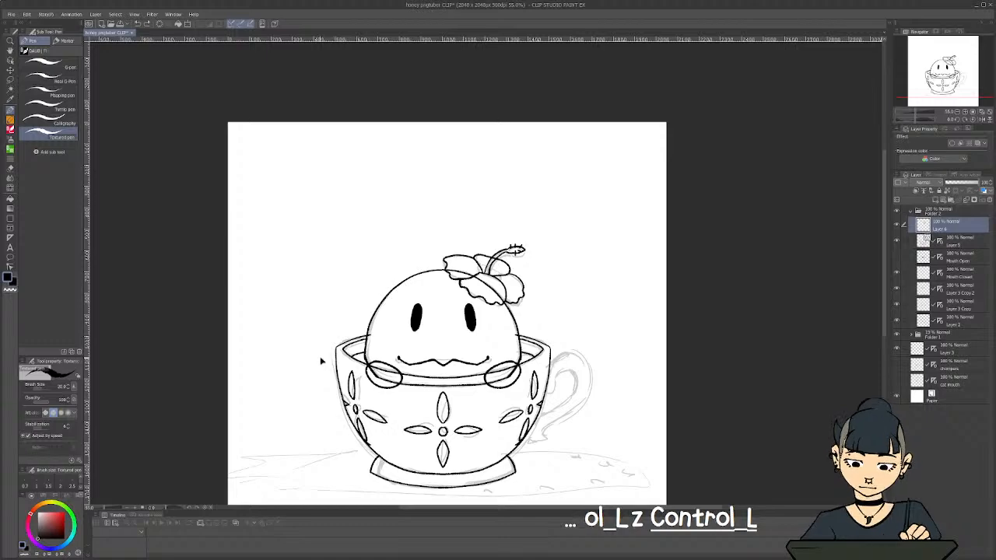
{"action": "key", "text": "ctrl+z"}
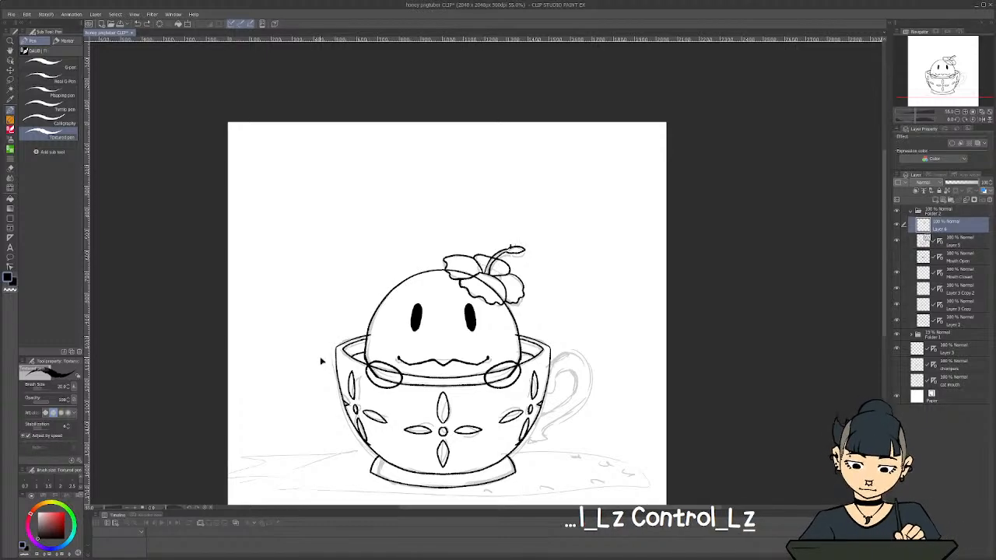
{"action": "key", "text": "ctrl+z"}
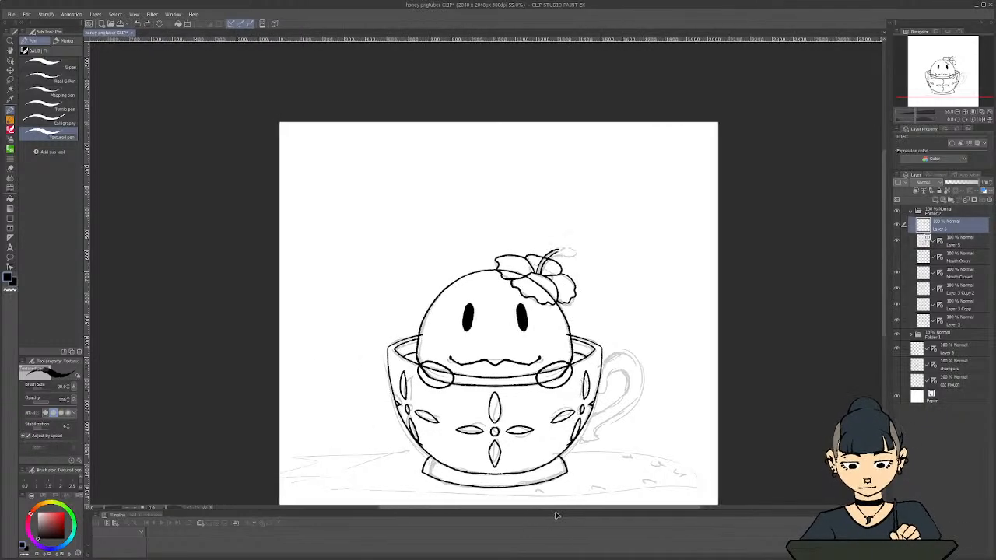
{"action": "key", "text": "ctrl"}
{"action": "key", "text": "ctrl+shift+z"}
Rename the hibiscus layer as Flower and the cup lineart layer as cup
{"action": "left_click_drag", "start_coordinate": [883, 317], "coordinate": [884, 338]}
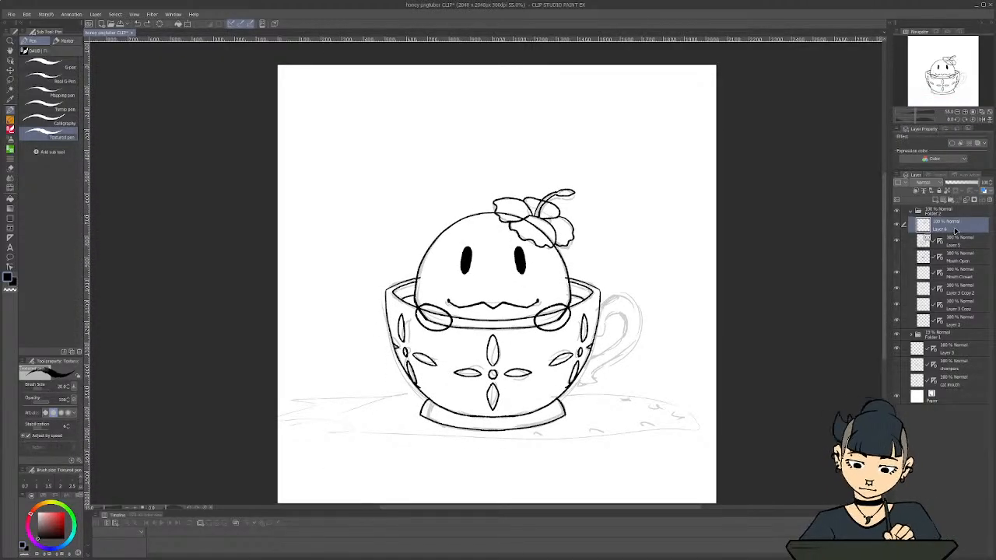
{"action": "double_click", "coordinate": [954, 229]}
{"action": "type", "text": "Flower"}
{"action": "key", "text": "Return"}
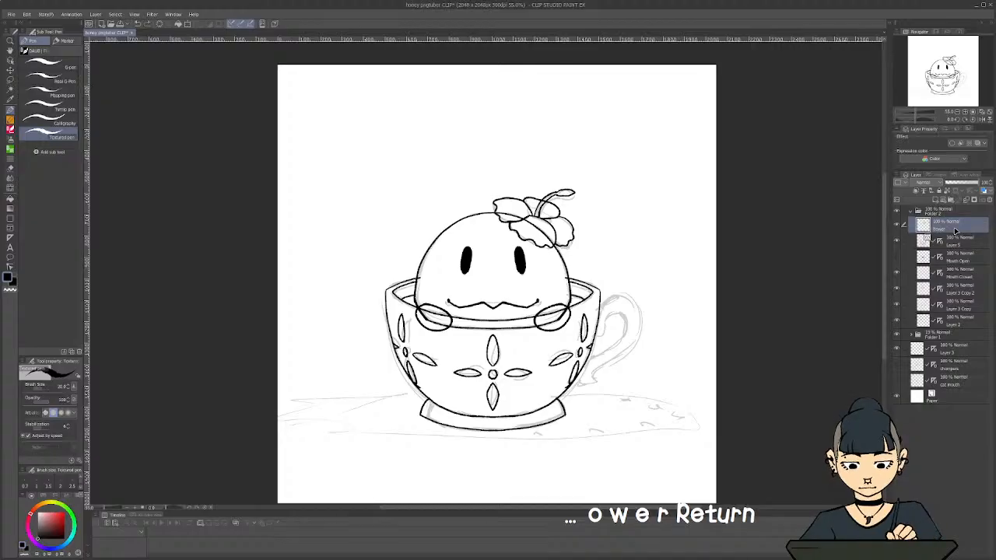
{"action": "left_click", "coordinate": [953, 243]}
{"action": "type", "text": "cup"}
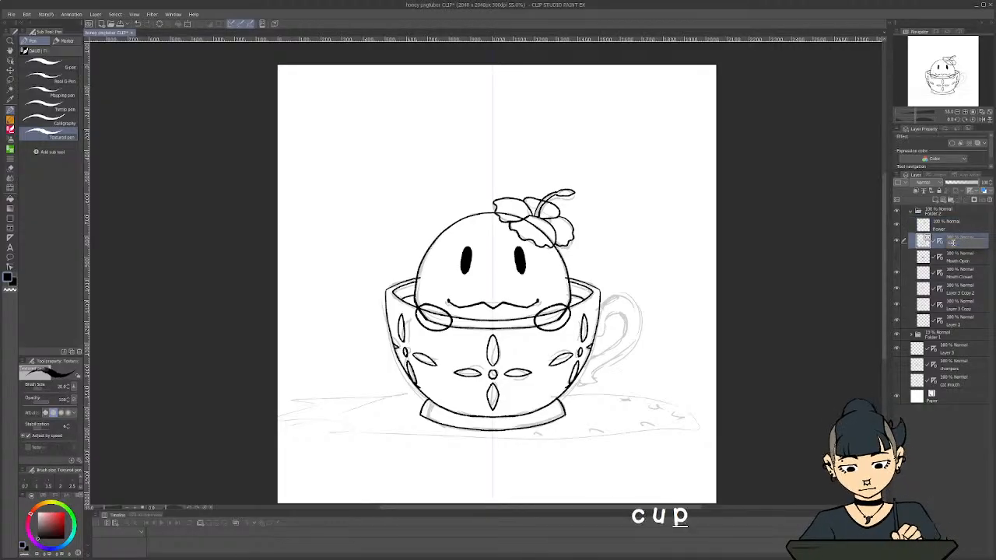
{"action": "key", "text": "Return"}
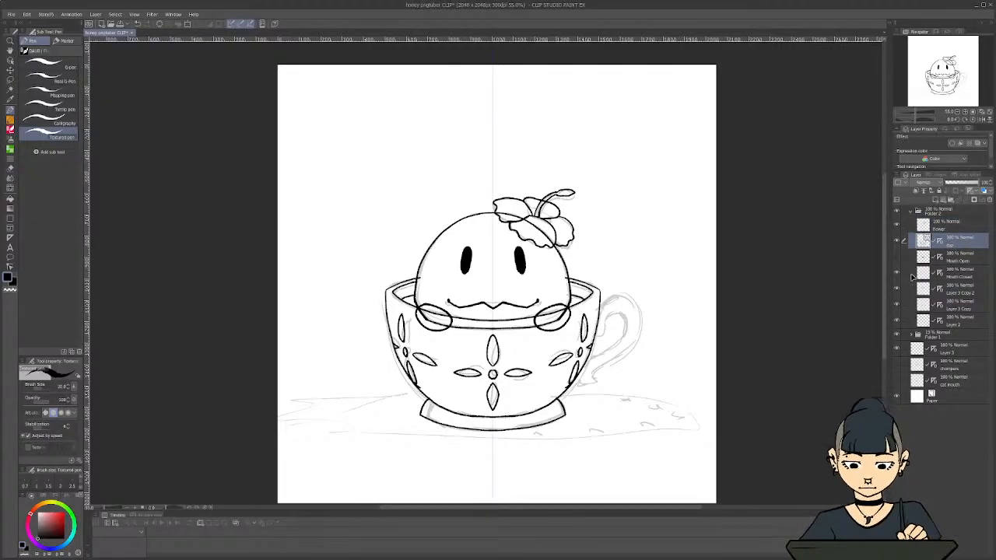
Turn off the symmetry ruler display on the cup layer
{"action": "right_click", "coordinate": [955, 245]}
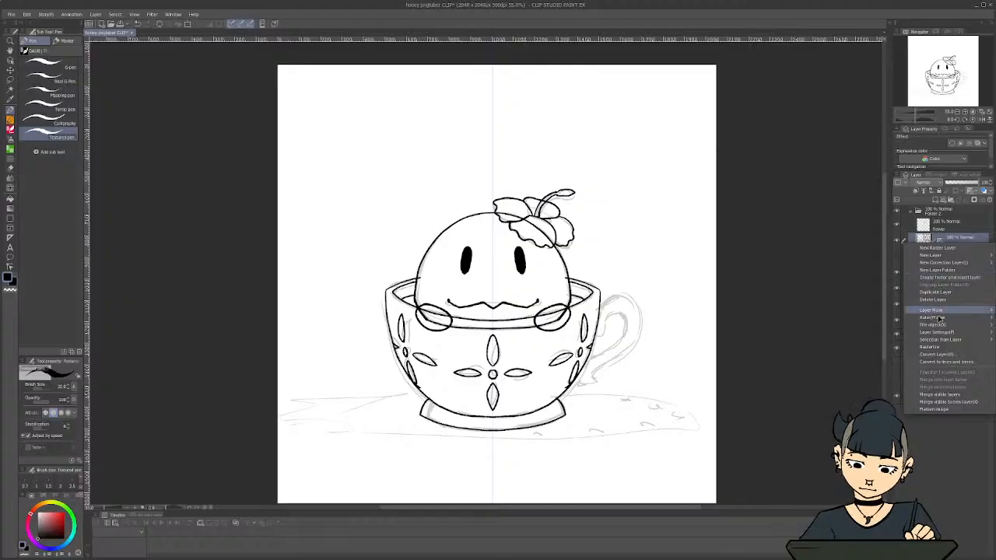
{"action": "mouse_move", "coordinate": [942, 311]}
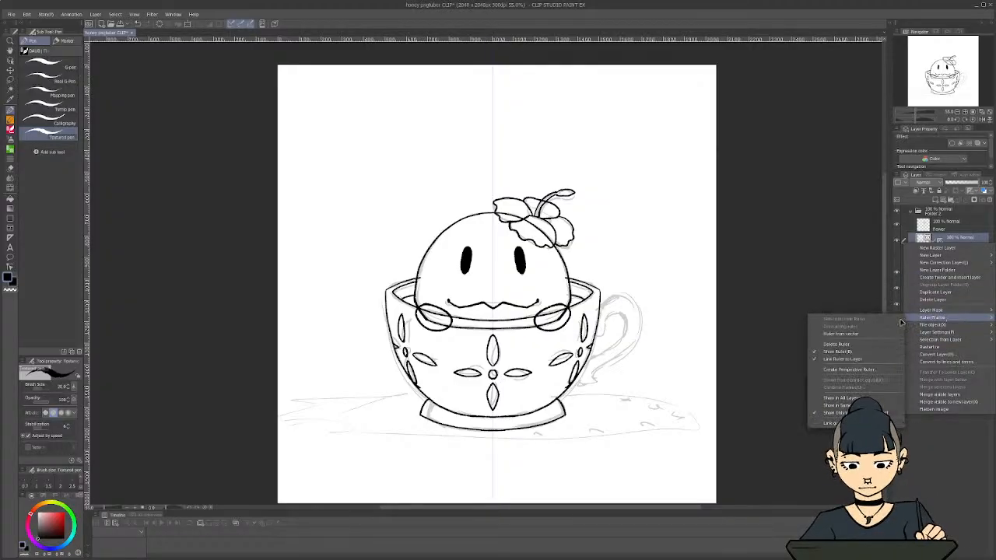
{"action": "left_click", "coordinate": [838, 352]}
Ink the cup's handle over the sketch with an outer curve ending in a curled tail and a smaller inner loop
{"action": "scroll", "coordinate": [585, 277], "scroll_direction": "up", "scroll_amount": 4}
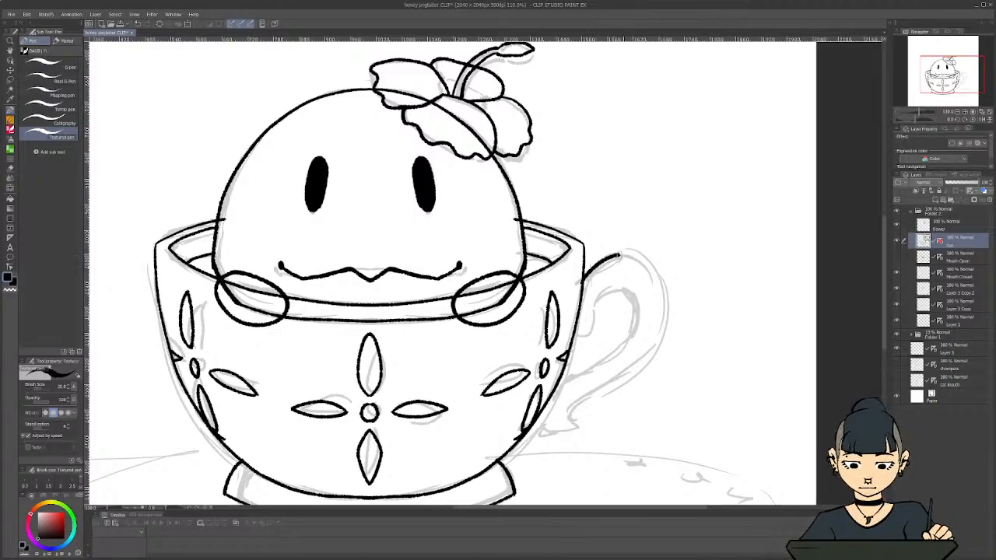
{"action": "mouse_move", "coordinate": [645, 264]}
{"action": "left_mouse_down"}
{"action": "mouse_move", "coordinate": [660, 327]}
{"action": "mouse_move", "coordinate": [644, 353]}
{"action": "mouse_move", "coordinate": [570, 405]}
{"action": "left_mouse_up"}
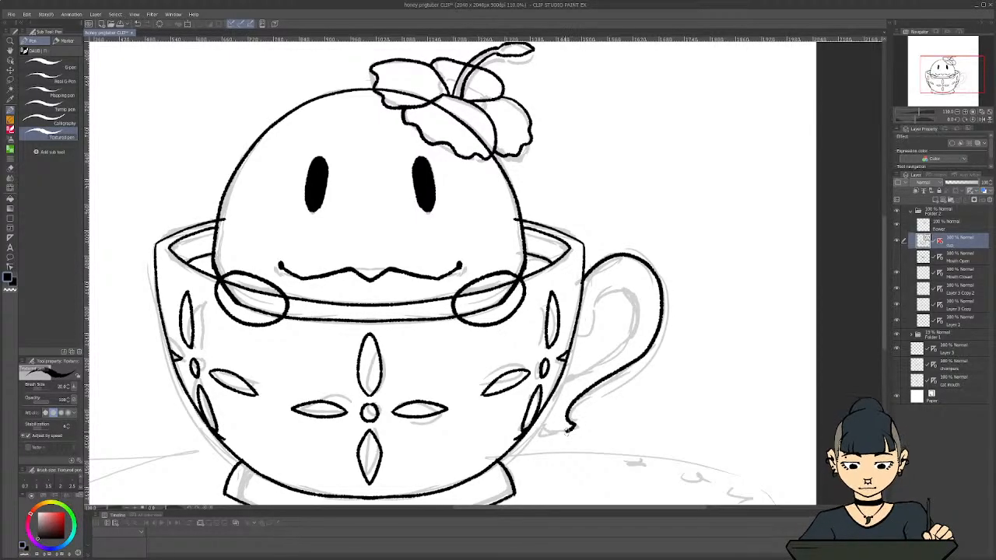
{"action": "left_click_drag", "start_coordinate": [538, 423], "coordinate": [537, 415]}
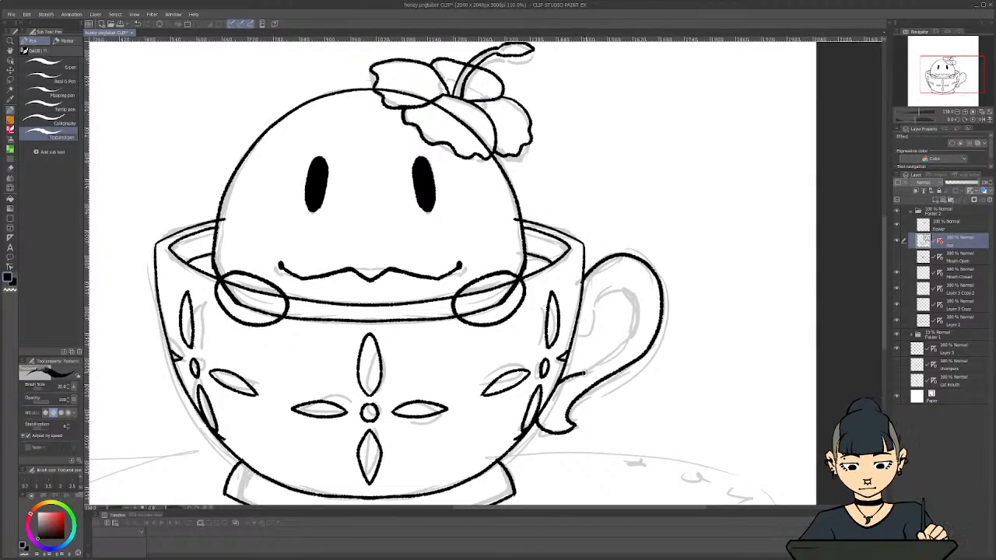
{"action": "left_click_drag", "start_coordinate": [610, 359], "coordinate": [638, 324]}
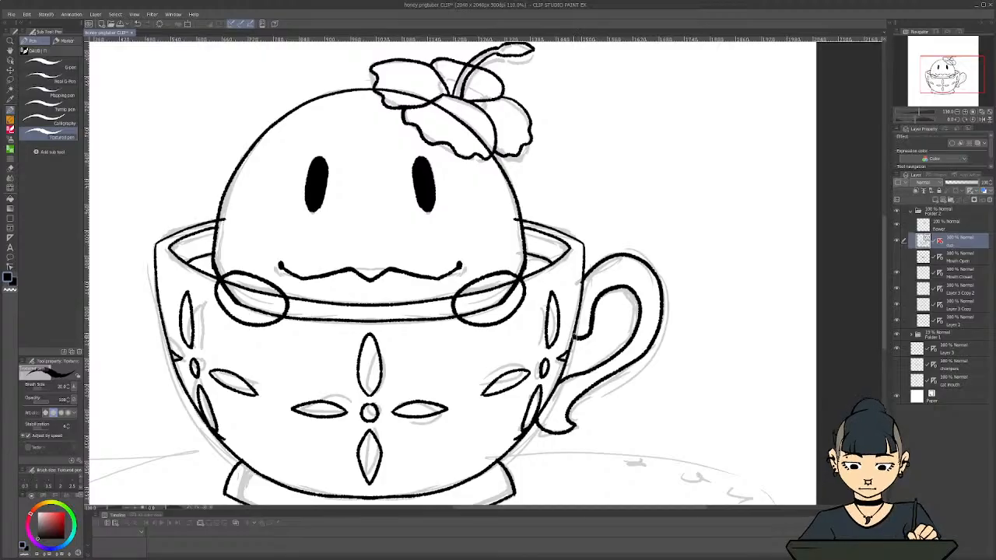
{"action": "left_click_drag", "start_coordinate": [584, 337], "coordinate": [574, 337]}
{"action": "scroll", "coordinate": [436, 368], "scroll_direction": "down", "scroll_amount": 2}
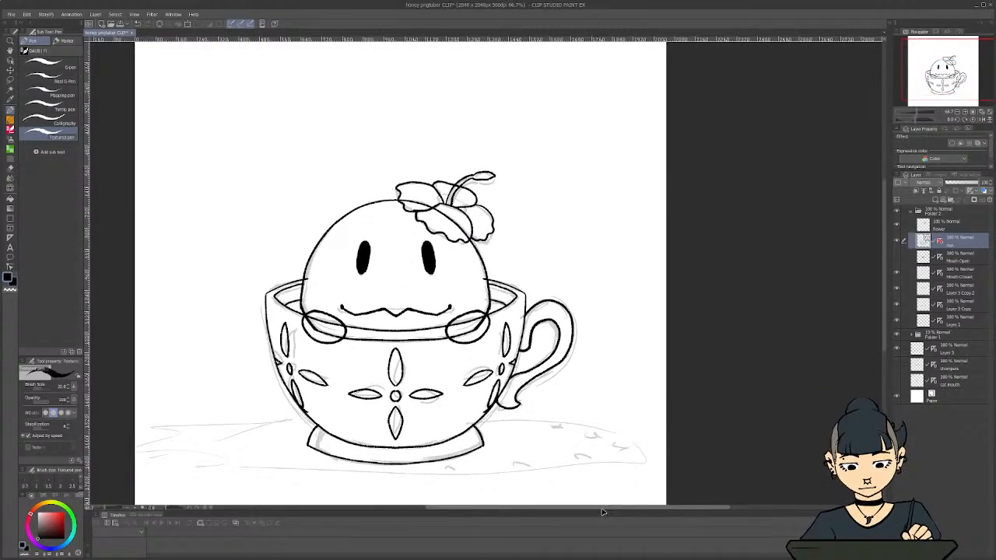
Try to correct the cup's outline with the Pinch vector line tool, and undo the change
{"action": "left_click_drag", "start_coordinate": [601, 507], "coordinate": [544, 506]}
{"action": "scroll", "coordinate": [555, 461], "scroll_direction": "up", "scroll_amount": 2}
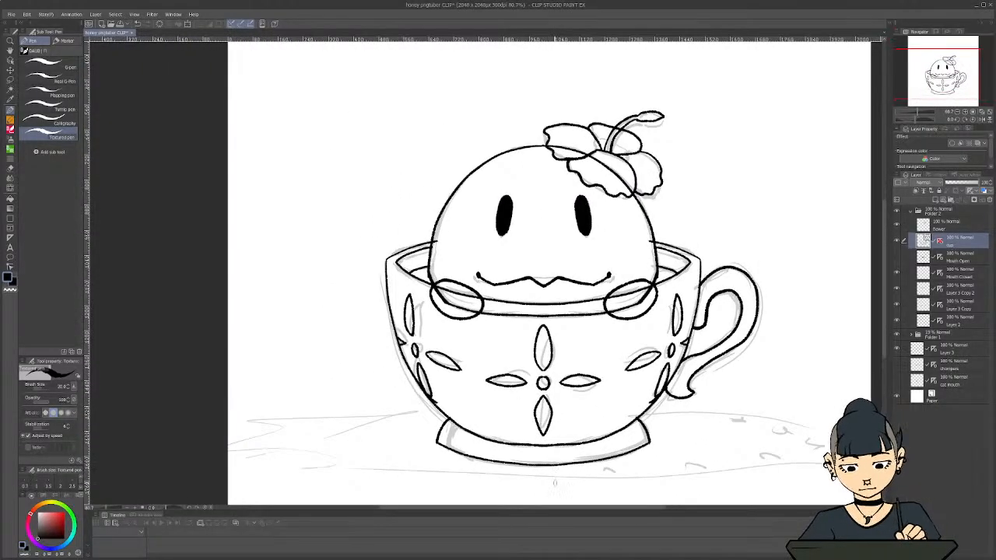
{"action": "scroll", "coordinate": [555, 482], "scroll_direction": "up", "scroll_amount": 3}
{"action": "scroll", "coordinate": [548, 469], "scroll_direction": "down", "scroll_amount": 4}
{"action": "scroll", "coordinate": [548, 470], "scroll_direction": "down", "scroll_amount": 1}
{"action": "scroll", "coordinate": [548, 470], "scroll_direction": "up", "scroll_amount": 1}
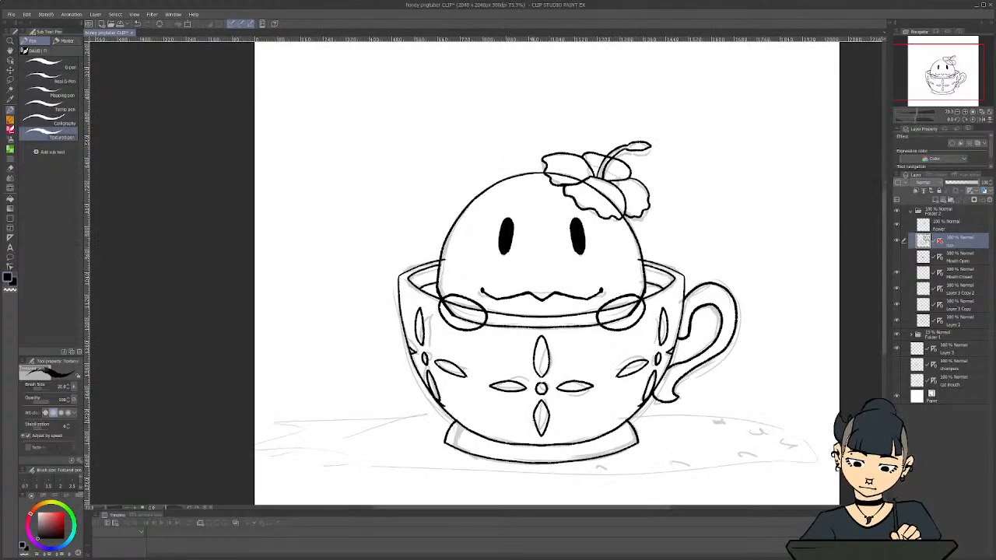
{"action": "key", "text": "y"}
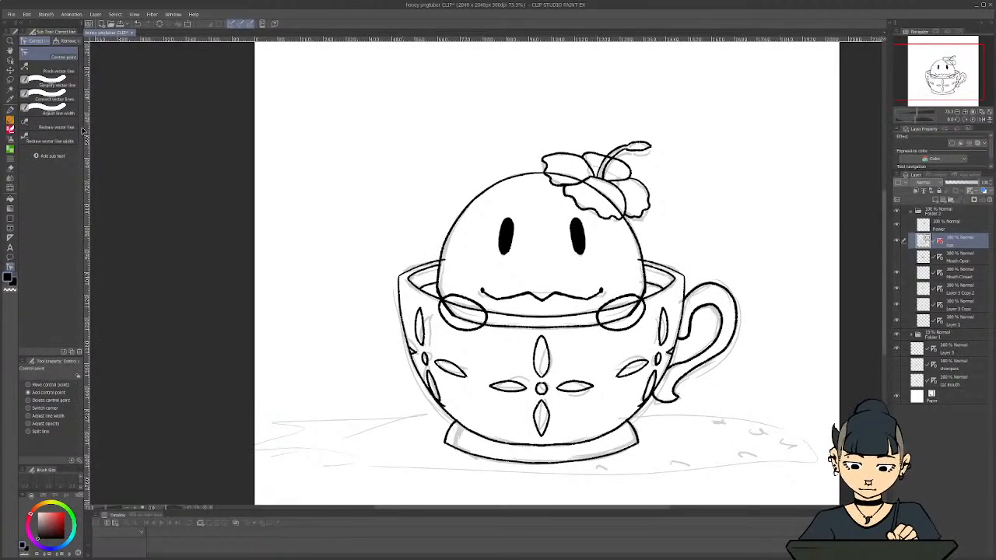
{"action": "left_click", "coordinate": [41, 73]}
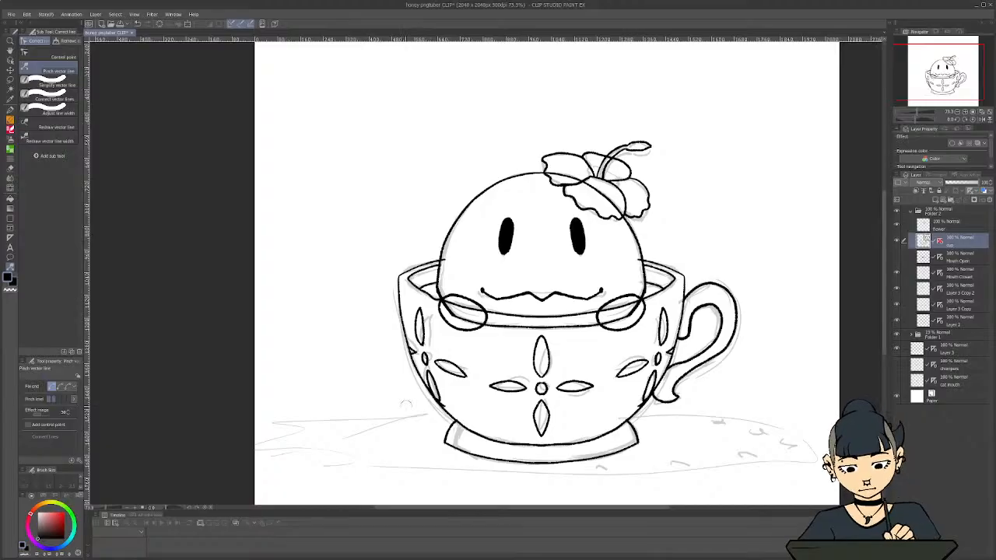
{"action": "key", "text": "ctrl+z"}
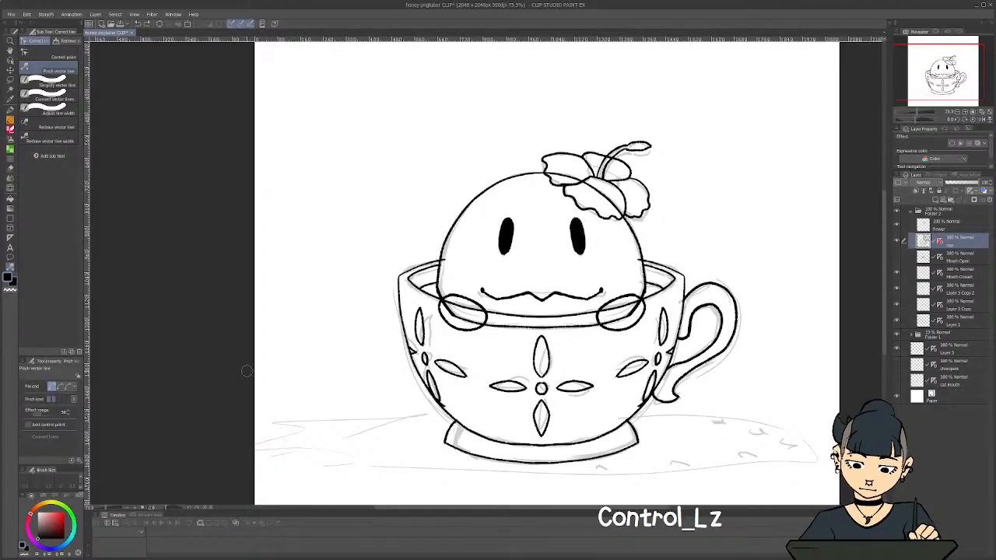
{"action": "left_click", "coordinate": [62, 56]}
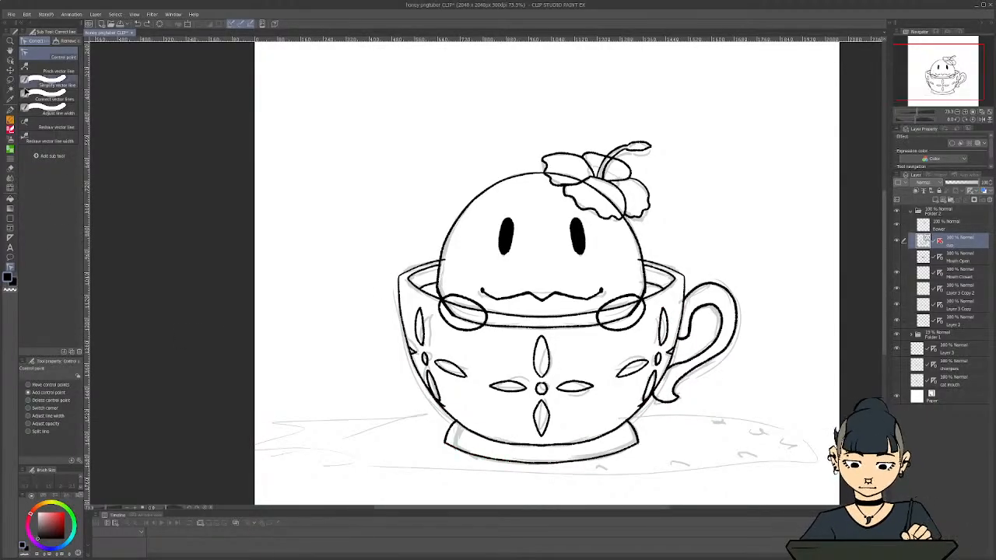
Try the Simplify vector line tool on the cup's rim, and undo the simplifications
{"action": "left_click", "coordinate": [47, 84]}
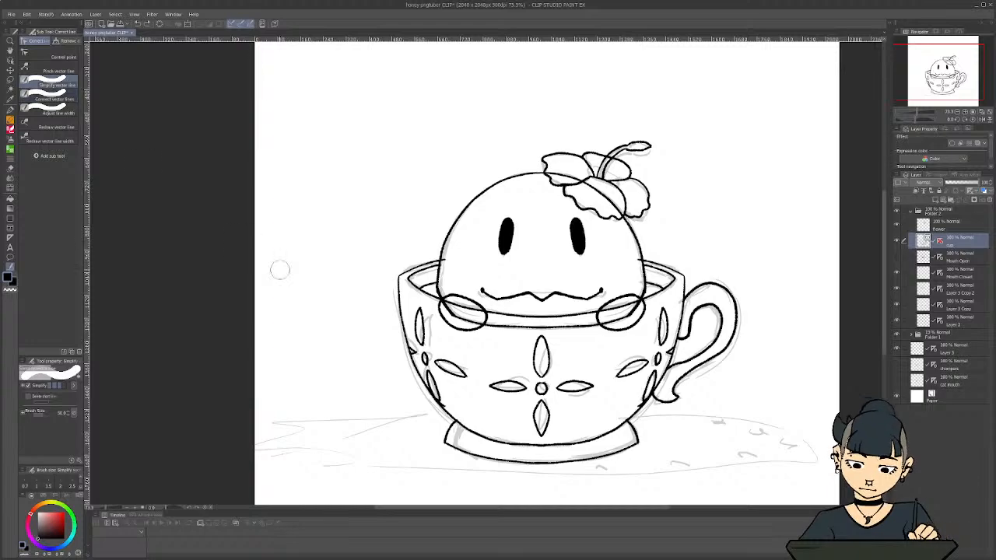
{"action": "left_click_drag", "start_coordinate": [449, 257], "coordinate": [397, 285]}
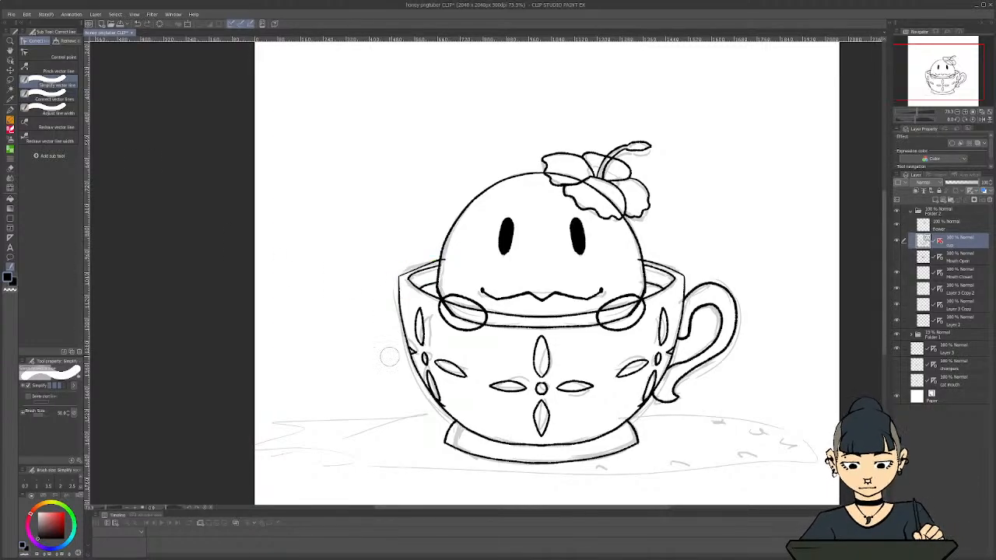
{"action": "key", "text": "ctrl"}
{"action": "key", "text": "ctrl+z"}
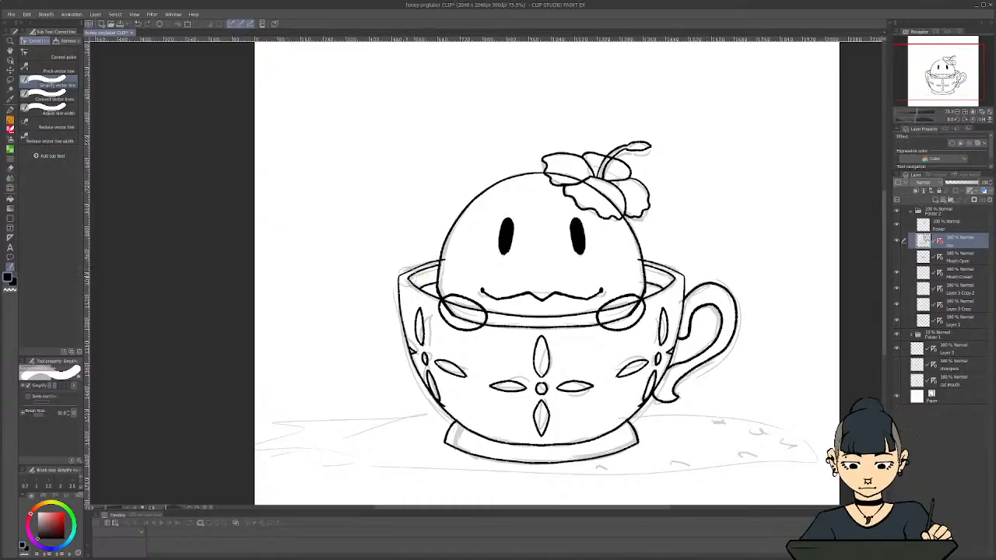
{"action": "mouse_move", "coordinate": [420, 299]}
{"action": "left_mouse_down"}
{"action": "mouse_move", "coordinate": [535, 317]}
{"action": "mouse_move", "coordinate": [606, 314]}
{"action": "mouse_move", "coordinate": [595, 316]}
{"action": "mouse_move", "coordinate": [664, 281]}
{"action": "left_mouse_up"}
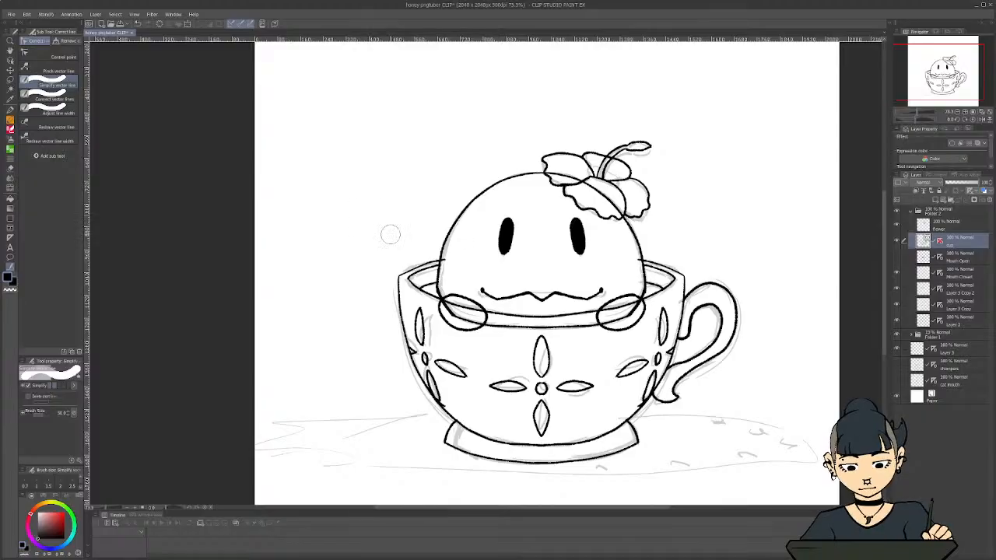
{"action": "key", "text": "ctrl+z"}
{"action": "key", "text": "ctrl+z"}
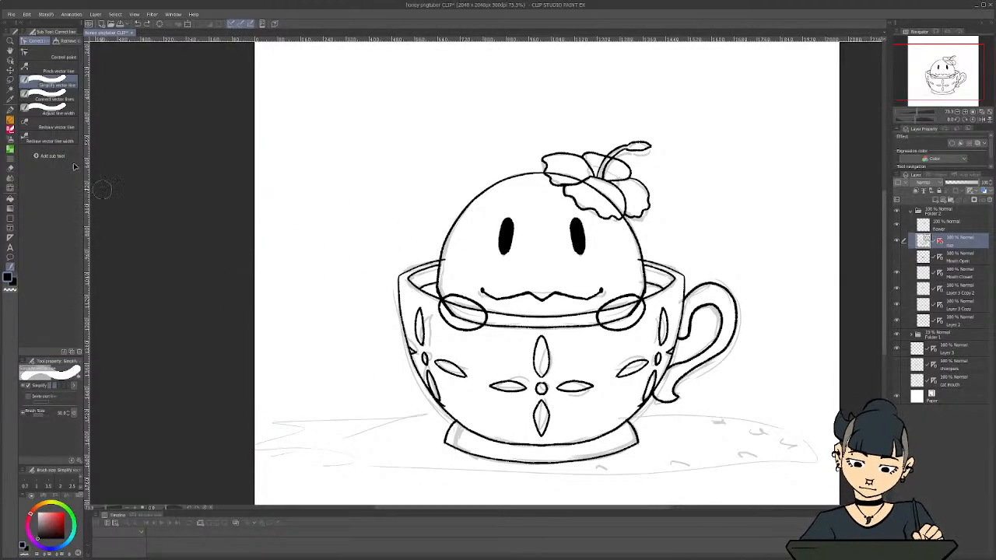
Simplify the vector line along the cup's bottom curve just above the foot
{"action": "left_click", "coordinate": [48, 100]}
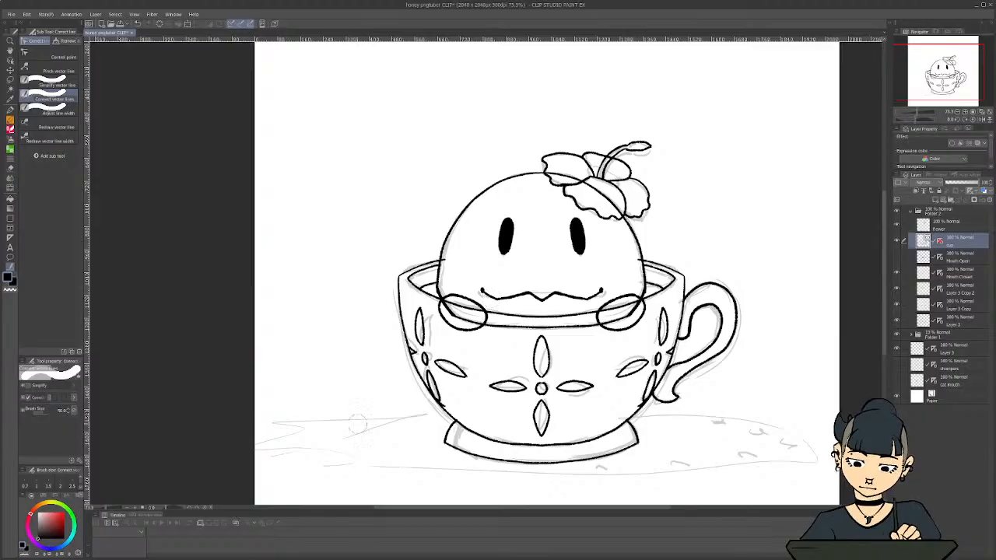
{"action": "left_click", "coordinate": [54, 57]}
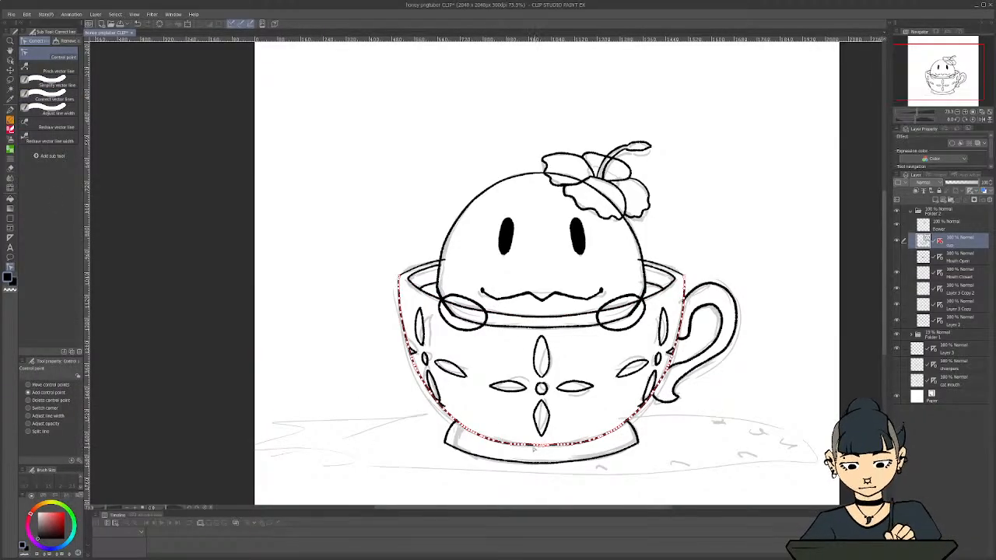
{"action": "scroll", "coordinate": [545, 478], "scroll_direction": "up", "scroll_amount": 1}
{"action": "scroll", "coordinate": [234, 301], "scroll_direction": "up", "scroll_amount": 1}
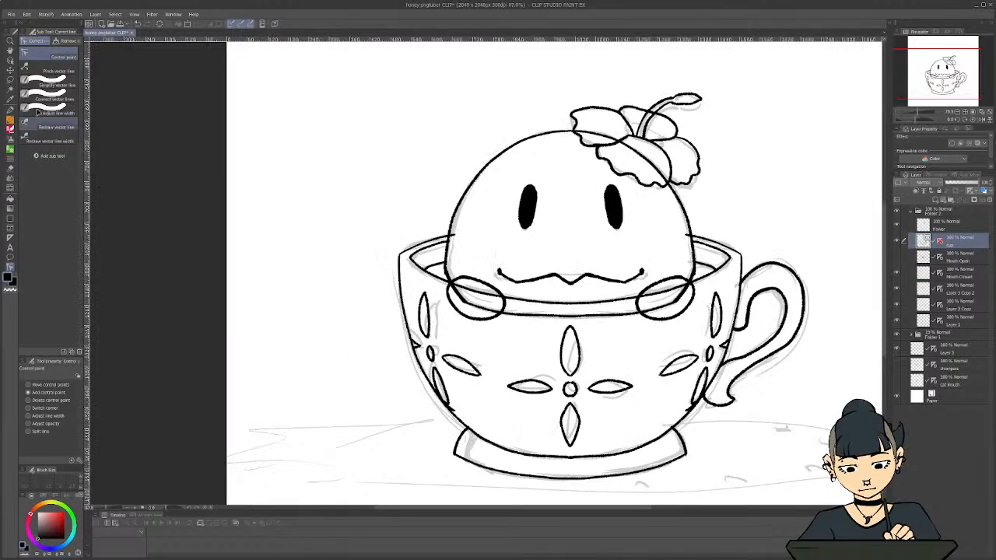
{"action": "left_click", "coordinate": [51, 83]}
{"action": "scroll", "coordinate": [516, 458], "scroll_direction": "up", "scroll_amount": 4}
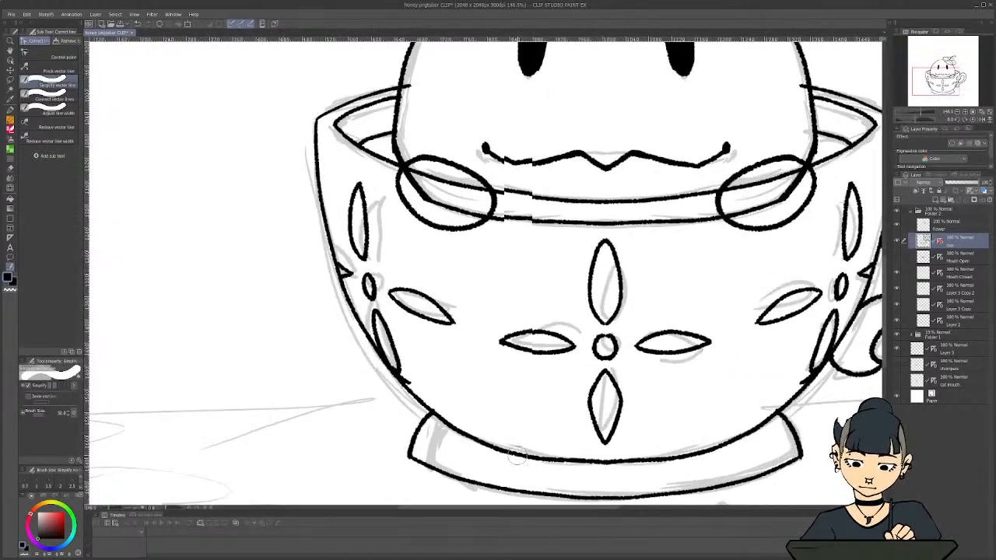
{"action": "left_click_drag", "start_coordinate": [541, 459], "coordinate": [455, 430]}
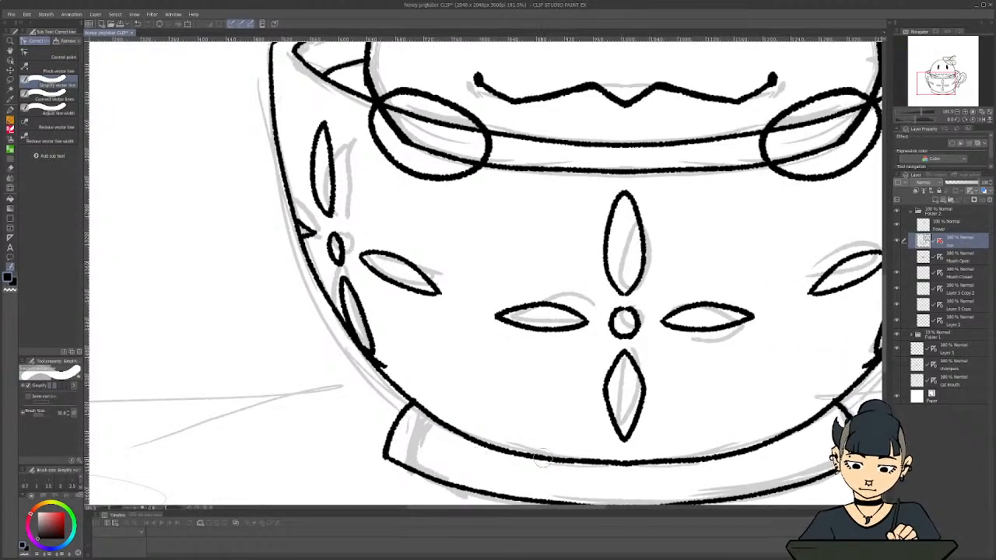
{"action": "mouse_move", "coordinate": [542, 459]}
{"action": "left_mouse_down"}
{"action": "mouse_move", "coordinate": [622, 464]}
{"action": "mouse_move", "coordinate": [754, 449]}
{"action": "left_mouse_up"}
{"action": "scroll", "coordinate": [669, 401], "scroll_direction": "down", "scroll_amount": 4}
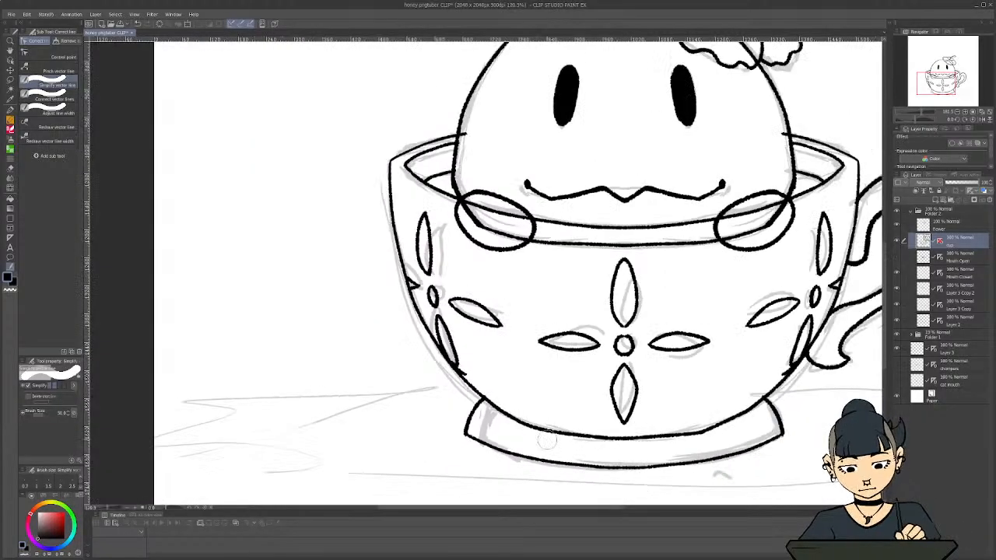
Simplify the right part of the cup's bottom curve near the foot, and undo the last correction
{"action": "scroll", "coordinate": [654, 457], "scroll_direction": "up", "scroll_amount": 3}
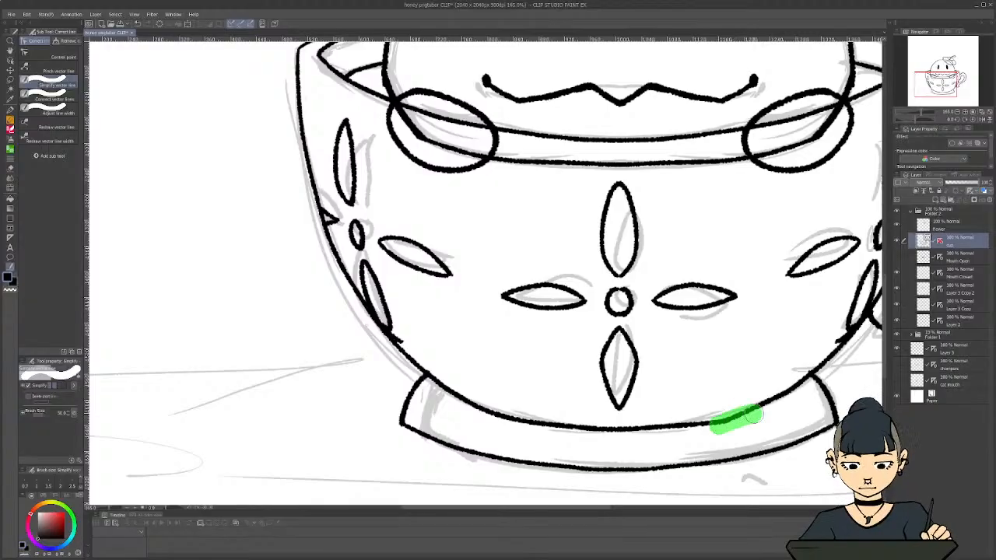
{"action": "scroll", "coordinate": [747, 421], "scroll_direction": "down", "scroll_amount": 1}
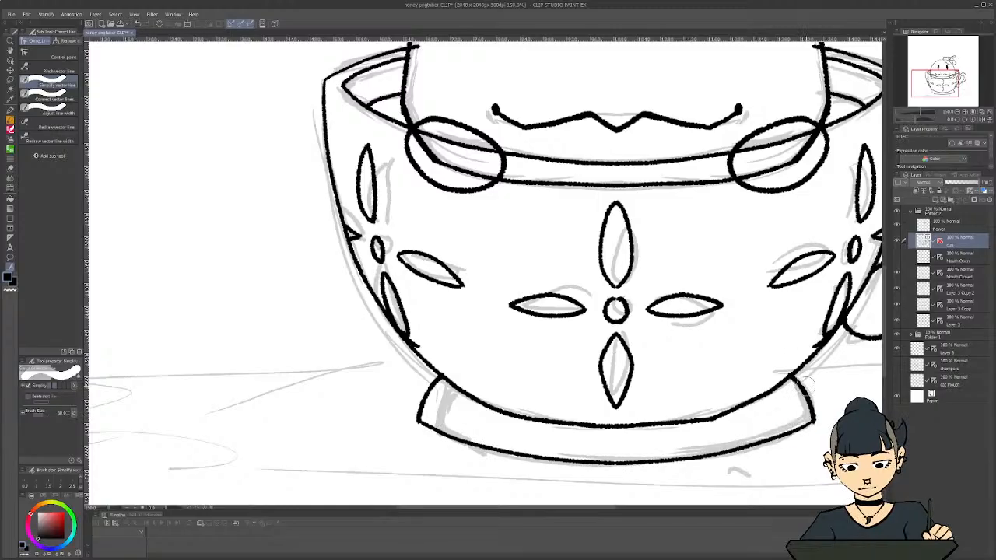
{"action": "key", "text": "ctrl"}
{"action": "key", "text": "ctrl+z"}
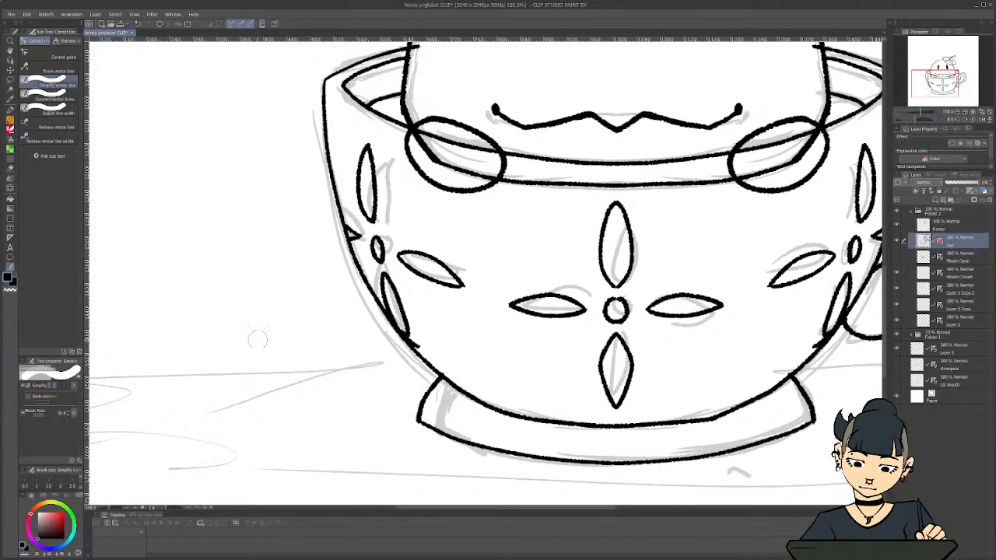
{"action": "scroll", "coordinate": [334, 404], "scroll_direction": "down", "scroll_amount": 3}
{"action": "scroll", "coordinate": [482, 466], "scroll_direction": "up", "scroll_amount": 3}
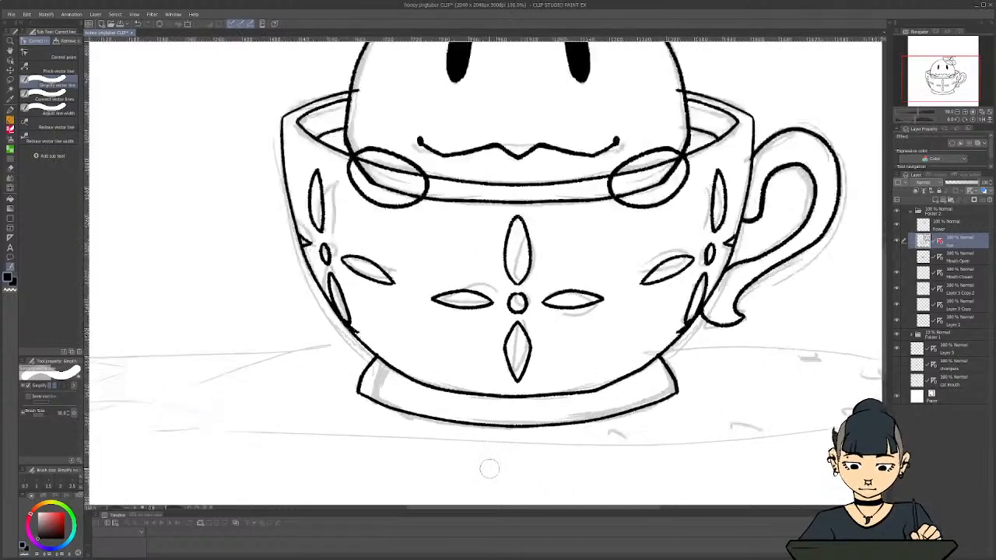
Adjust both ends of the cup foot's lower outline with the Control point tool
{"action": "left_click", "coordinate": [53, 55]}
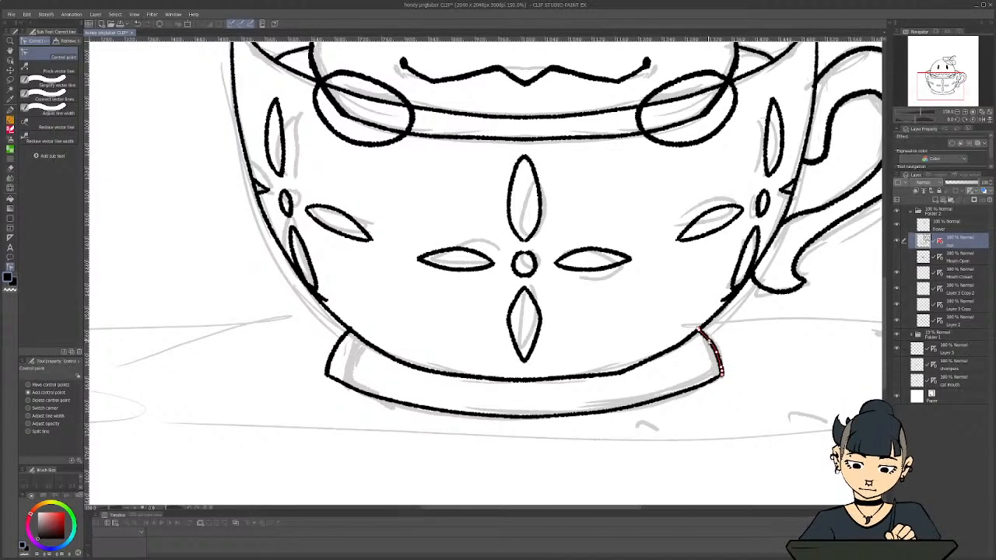
{"action": "left_click_drag", "start_coordinate": [698, 387], "coordinate": [679, 395]}
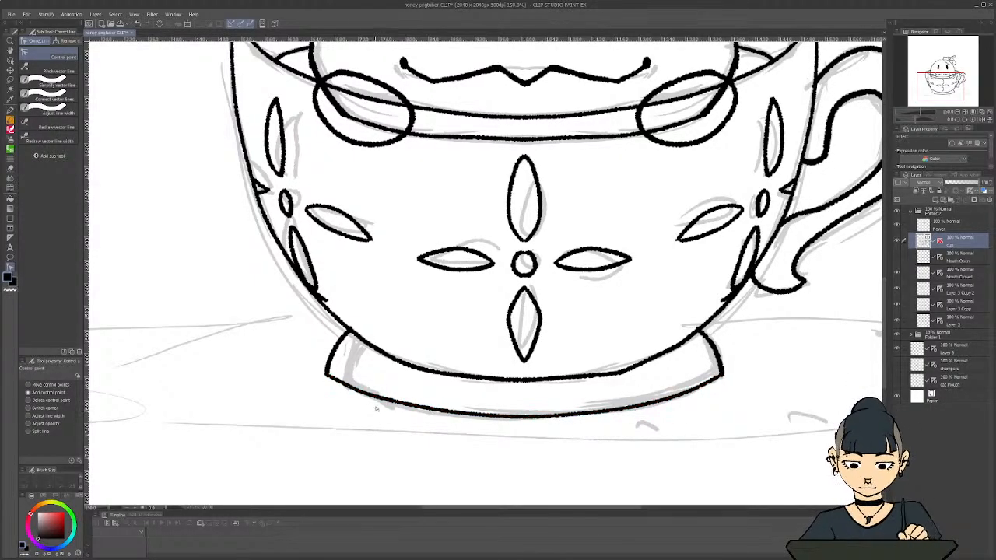
{"action": "left_click_drag", "start_coordinate": [374, 396], "coordinate": [371, 397]}
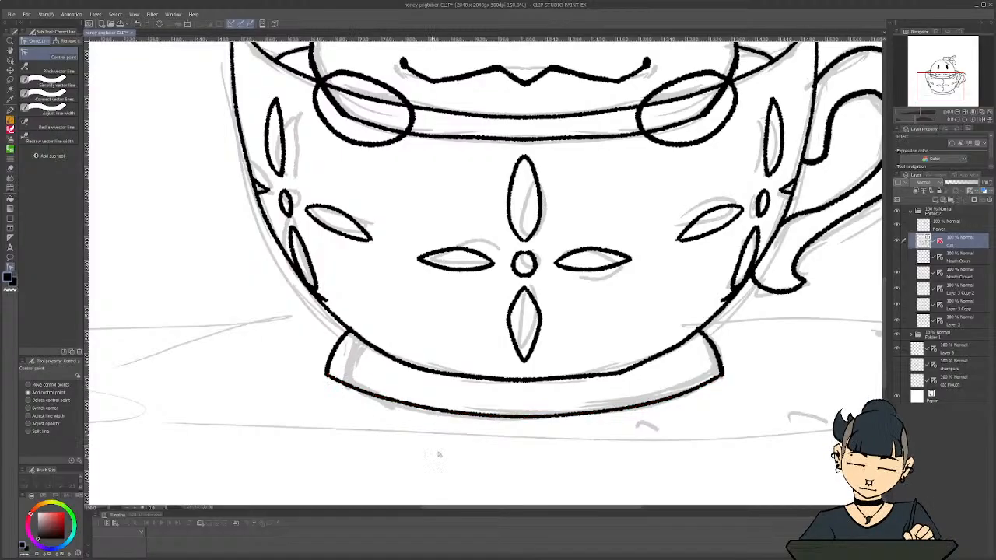
Smooth the cup's bottom curve above the foot by repositioning its control points, evening out the kink on the right side
{"action": "scroll", "coordinate": [441, 454], "scroll_direction": "down", "scroll_amount": 4}
{"action": "scroll", "coordinate": [422, 403], "scroll_direction": "up", "scroll_amount": 4}
{"action": "scroll", "coordinate": [422, 402], "scroll_direction": "up", "scroll_amount": 1}
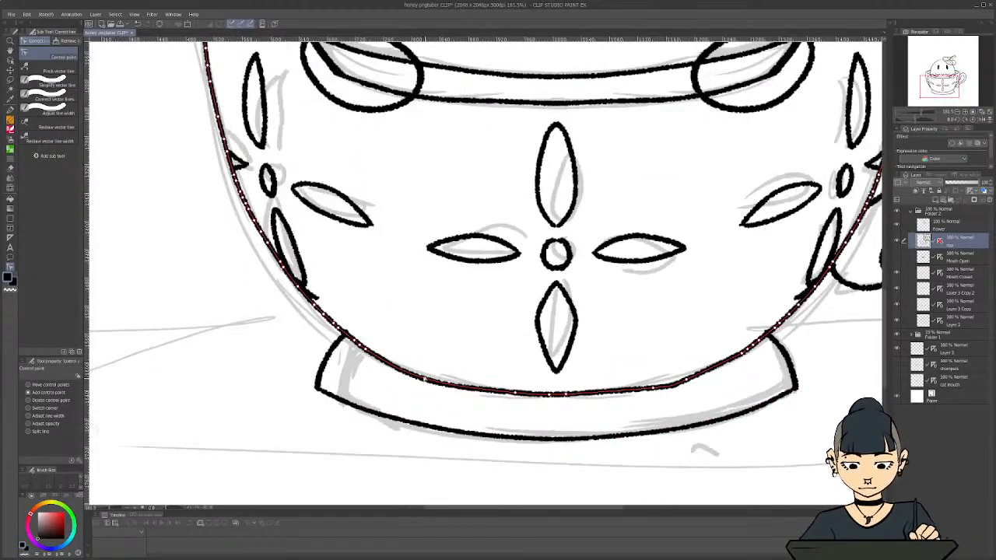
{"action": "left_click_drag", "start_coordinate": [425, 380], "coordinate": [423, 378]}
{"action": "left_click_drag", "start_coordinate": [514, 393], "coordinate": [489, 390]}
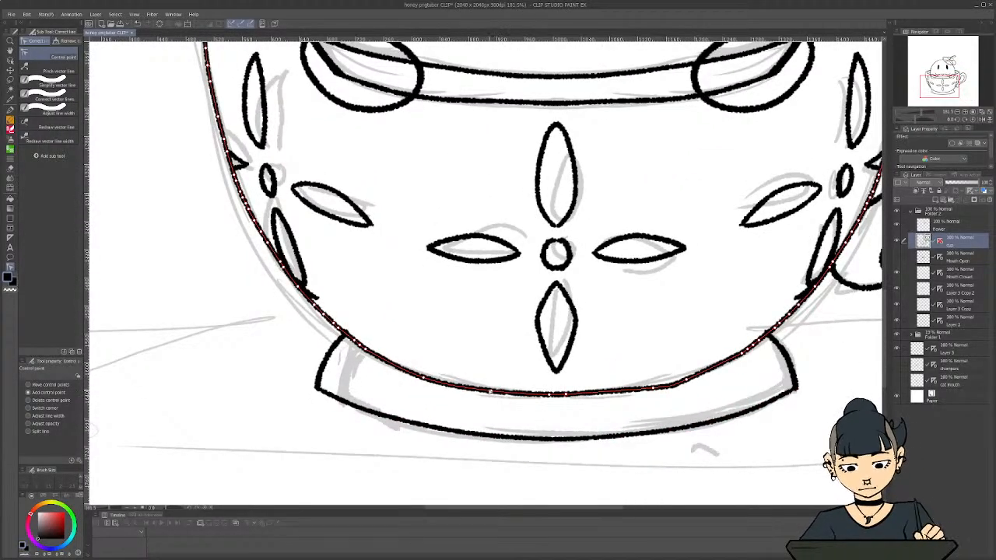
{"action": "left_click_drag", "start_coordinate": [567, 395], "coordinate": [582, 395]}
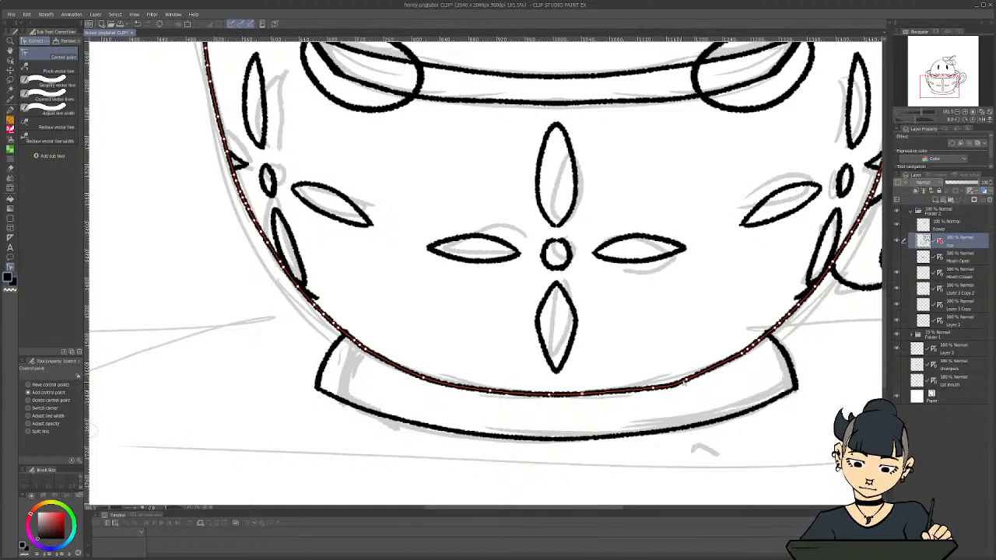
{"action": "left_click_drag", "start_coordinate": [692, 379], "coordinate": [645, 391]}
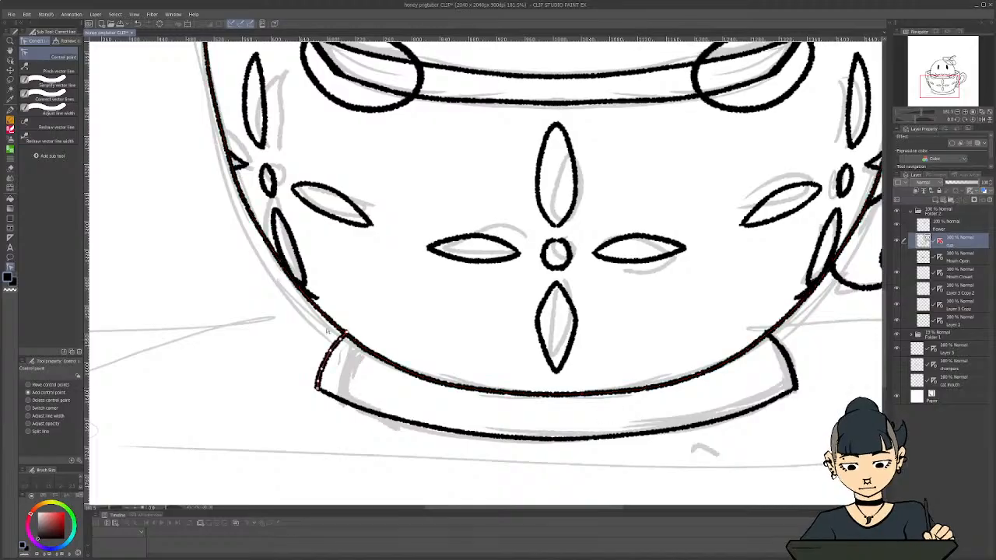
Undo the last control point changes on the cup's outline
{"action": "scroll", "coordinate": [261, 324], "scroll_direction": "down", "scroll_amount": 3}
{"action": "scroll", "coordinate": [234, 201], "scroll_direction": "up", "scroll_amount": 2}
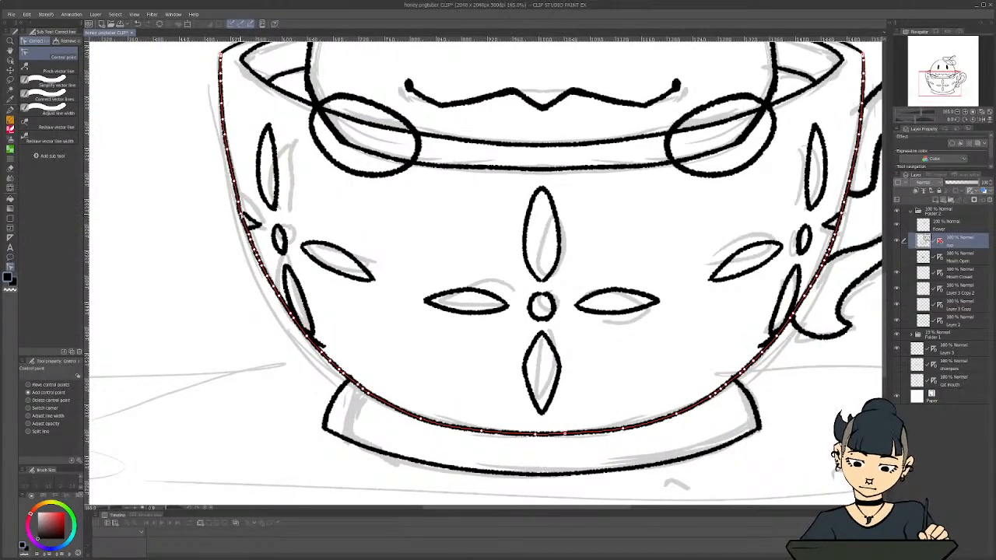
{"action": "key", "text": "ctrl+z"}
{"action": "key", "text": "ctrl+z"}
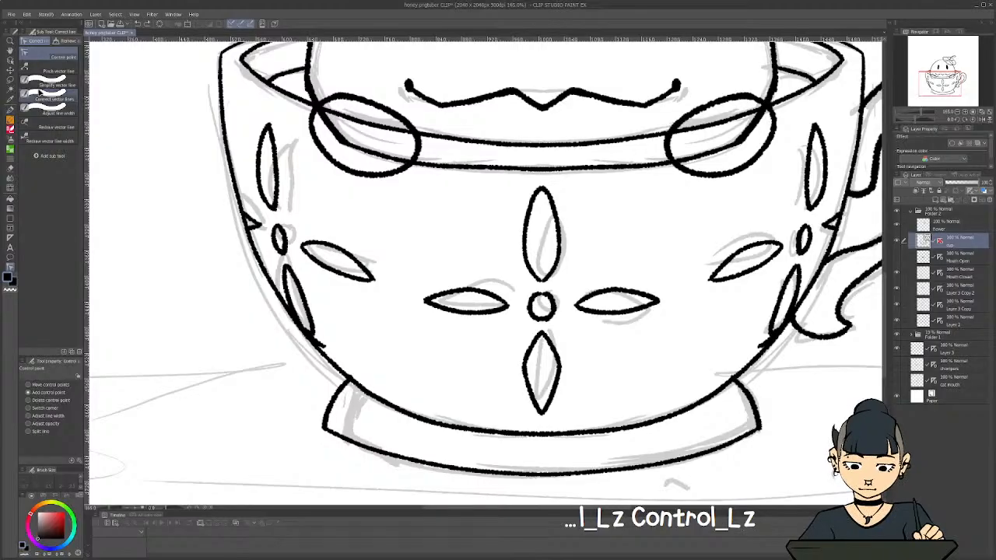
Simplify the upper part of the cup's left side outline with the Simplify vector line tool
{"action": "left_click", "coordinate": [48, 84]}
{"action": "left_click_drag", "start_coordinate": [233, 184], "coordinate": [238, 224]}
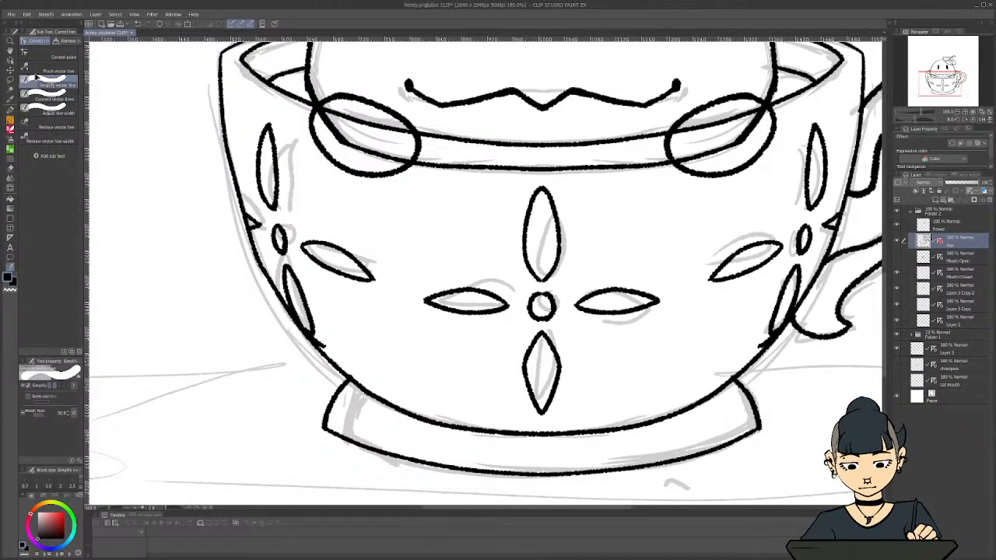
{"action": "left_click", "coordinate": [43, 55]}
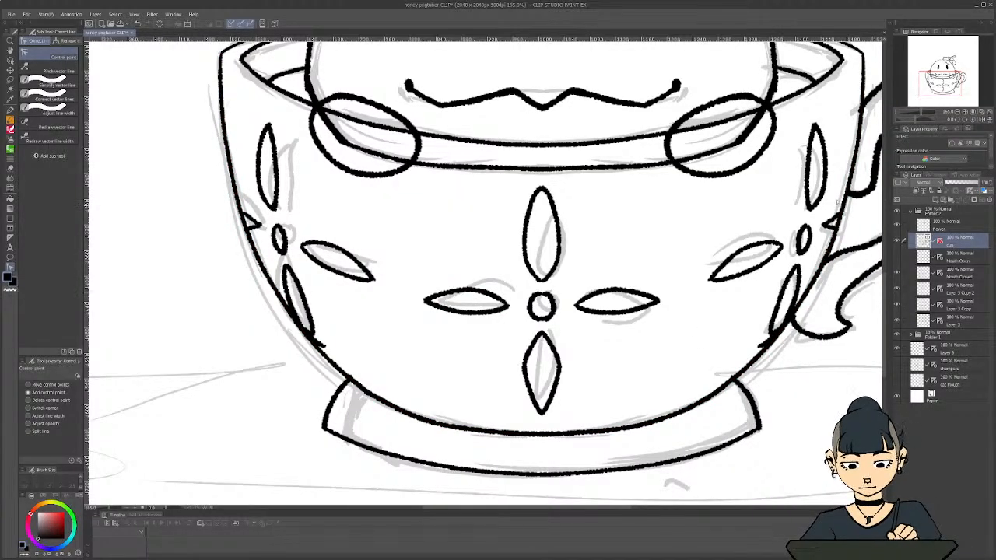
Simplify the cup's outer rim line near the left corner, correct the corner with Pinch vector line, and undo the last pinch
{"action": "scroll", "coordinate": [836, 213], "scroll_direction": "down", "scroll_amount": 1}
{"action": "scroll", "coordinate": [717, 404], "scroll_direction": "down", "scroll_amount": 2}
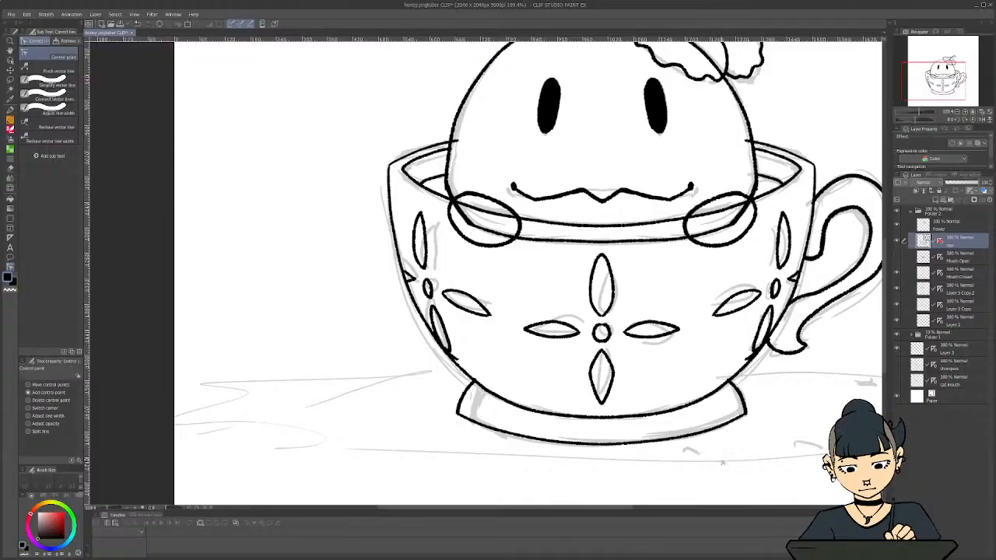
{"action": "scroll", "coordinate": [411, 160], "scroll_direction": "up", "scroll_amount": 3}
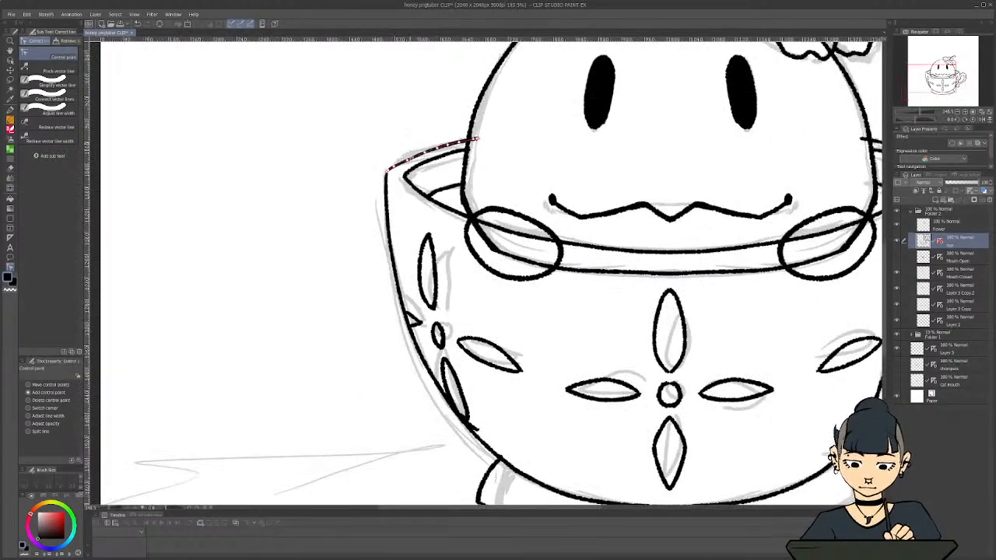
{"action": "left_click", "coordinate": [41, 89]}
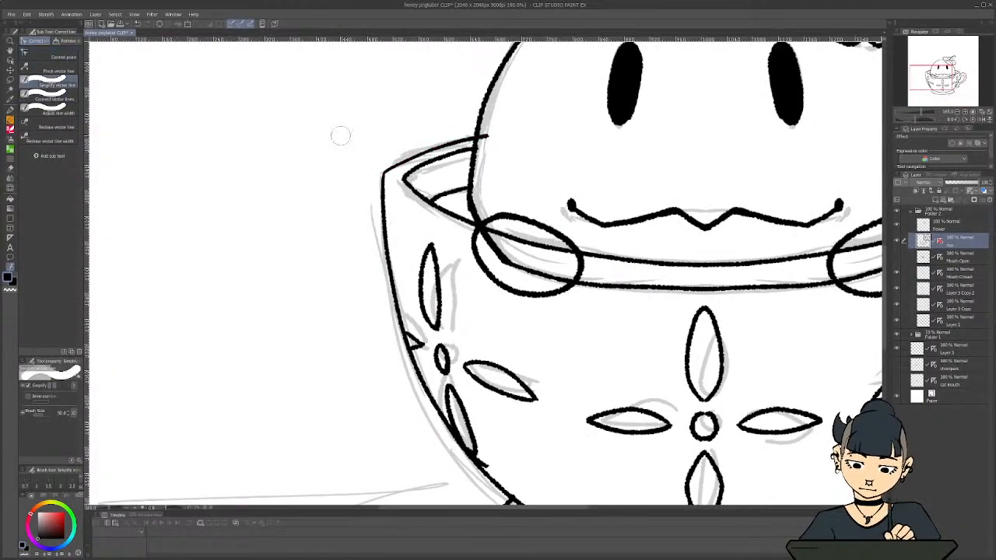
{"action": "left_click_drag", "start_coordinate": [390, 161], "coordinate": [464, 134]}
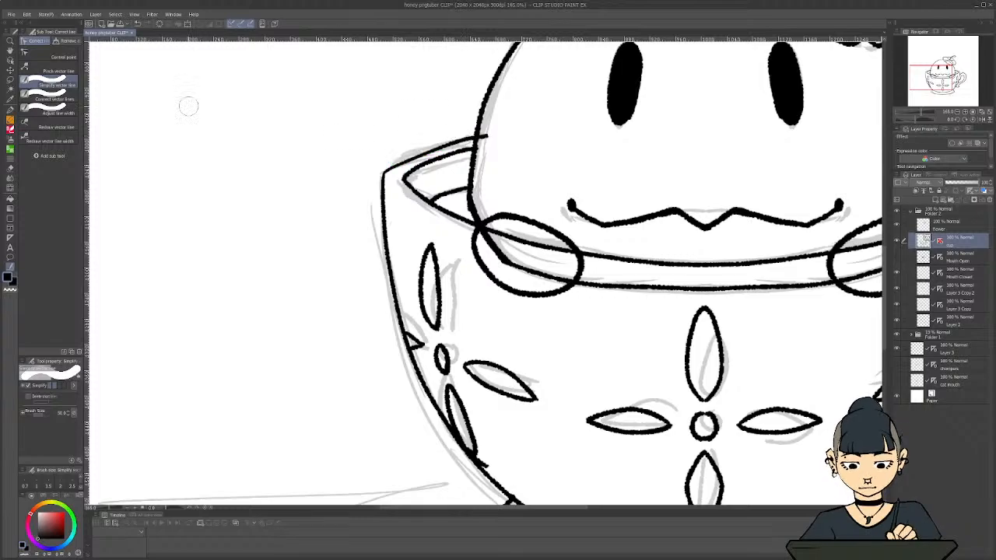
{"action": "left_click", "coordinate": [48, 55]}
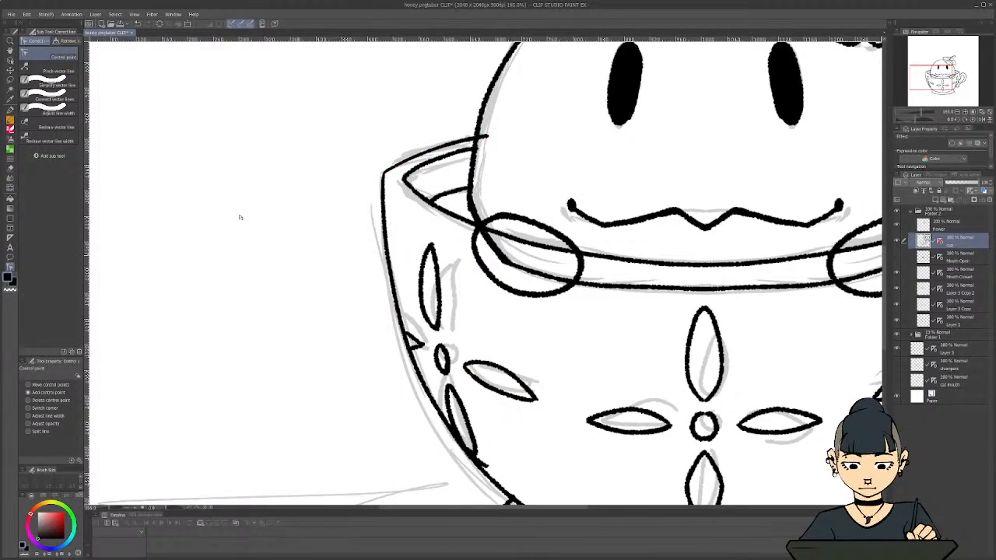
{"action": "left_click", "coordinate": [50, 71]}
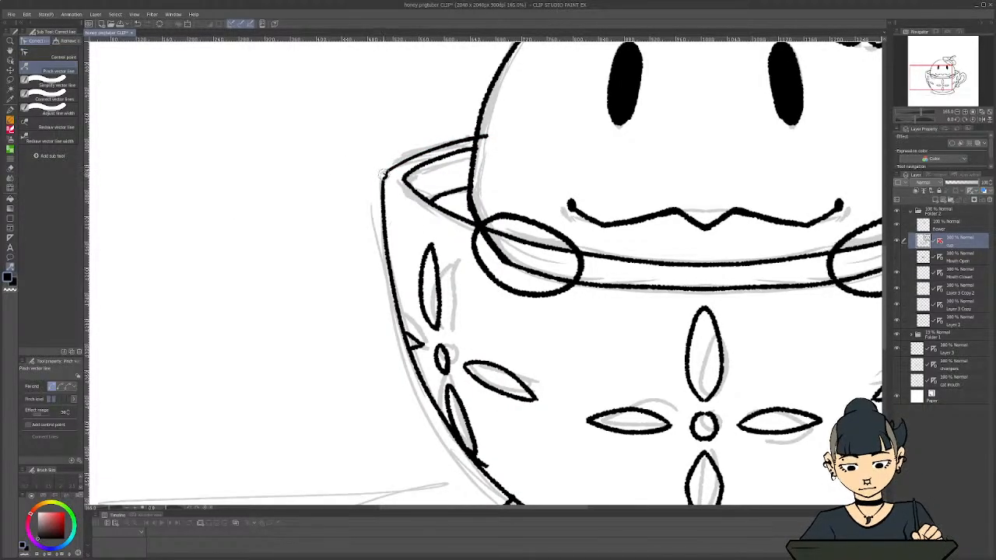
{"action": "key", "text": "ctrl+z"}
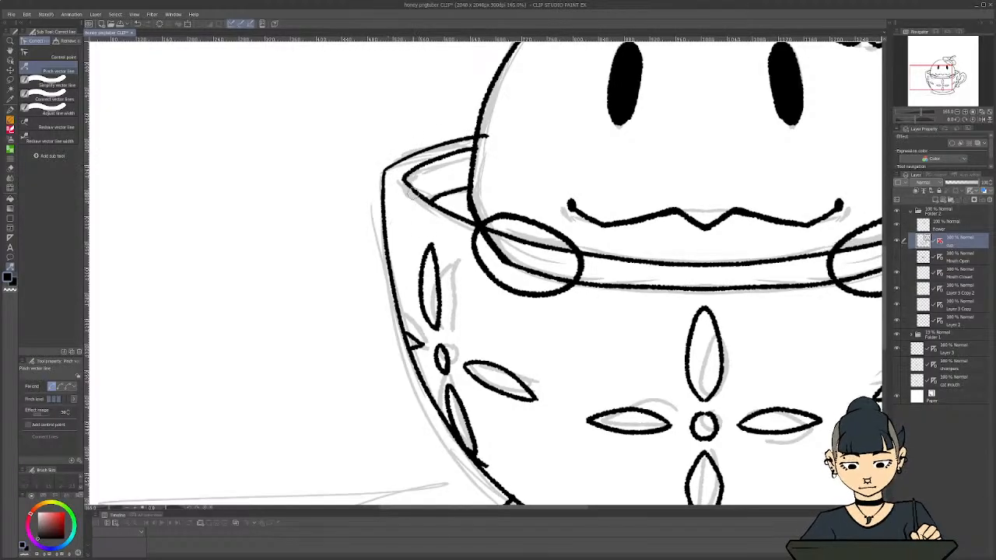
Erase the line ends overshooting the lower petals at both sides of the cup with the Vector eraser, and undo the last erasure
{"action": "key", "text": "ctrl+0"}
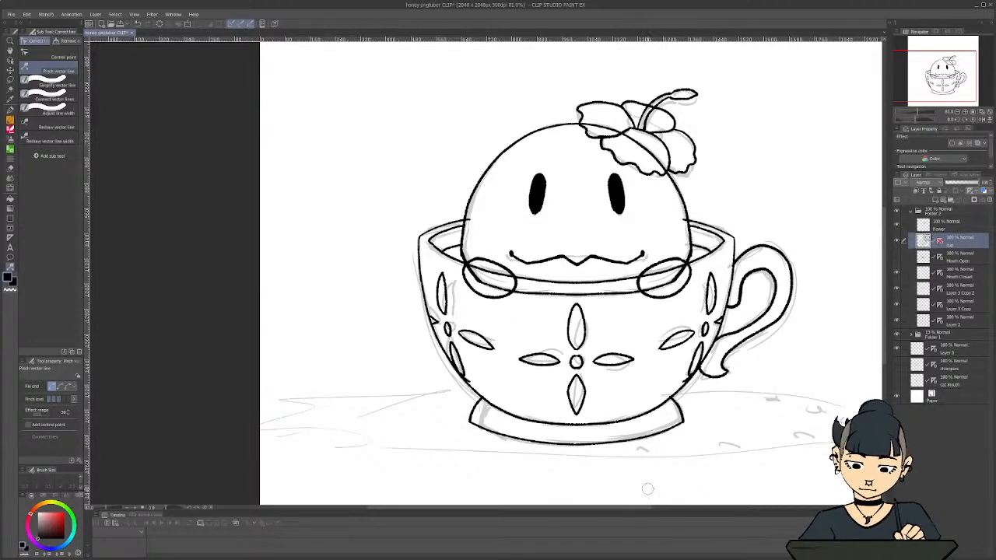
{"action": "scroll", "coordinate": [646, 489], "scroll_direction": "up", "scroll_amount": 2}
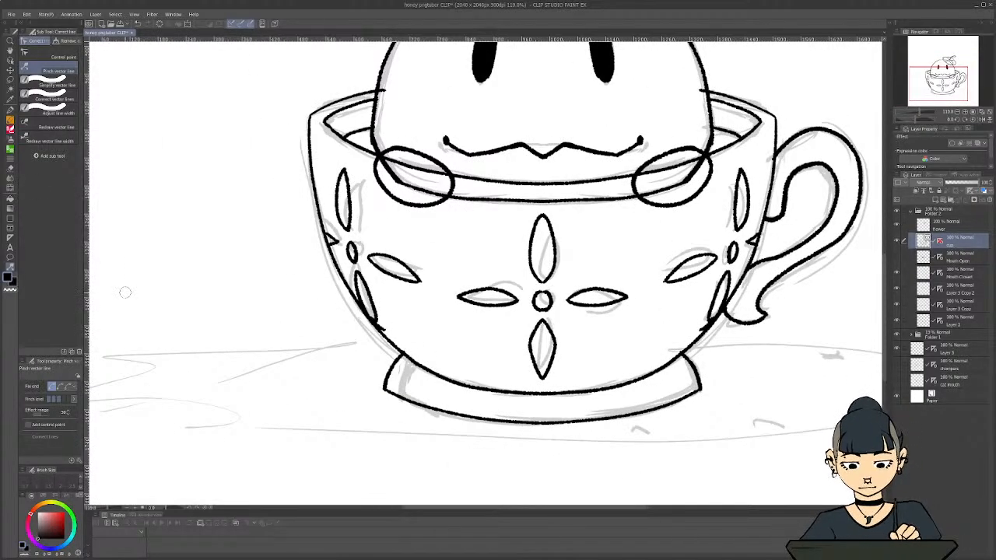
{"action": "left_click", "coordinate": [12, 172]}
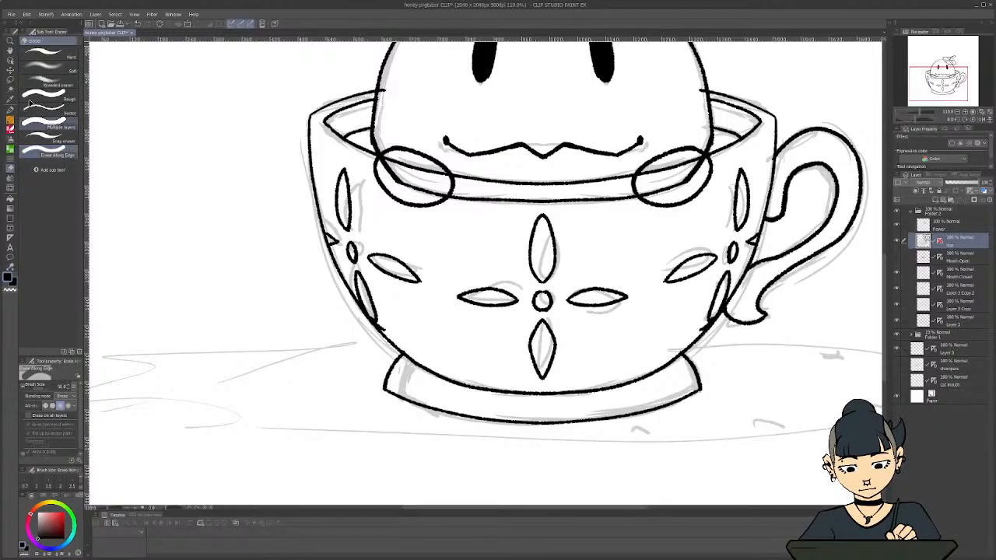
{"action": "left_click", "coordinate": [47, 113]}
{"action": "scroll", "coordinate": [349, 301], "scroll_direction": "up", "scroll_amount": 3}
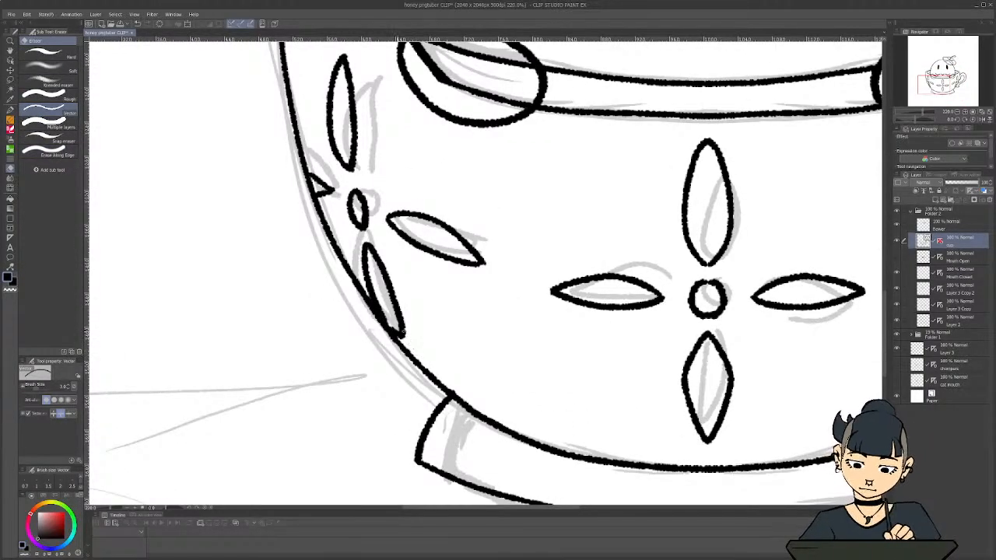
{"action": "scroll", "coordinate": [560, 387], "scroll_direction": "down", "scroll_amount": 2}
{"action": "left_click_drag", "start_coordinate": [571, 510], "coordinate": [646, 511]}
{"action": "scroll", "coordinate": [626, 376], "scroll_direction": "up", "scroll_amount": 1}
{"action": "scroll", "coordinate": [578, 419], "scroll_direction": "down", "scroll_amount": 2}
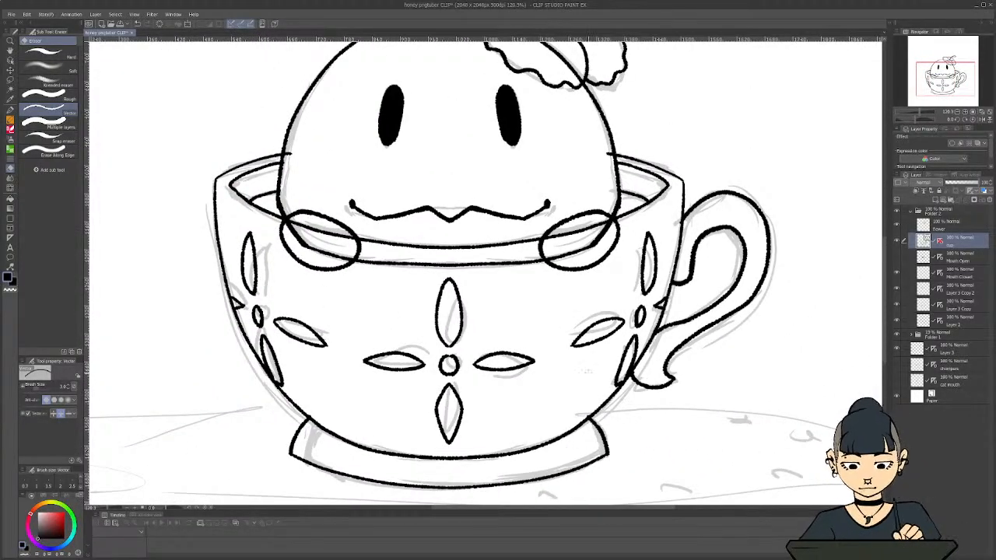
{"action": "key", "text": "ctrl+z"}
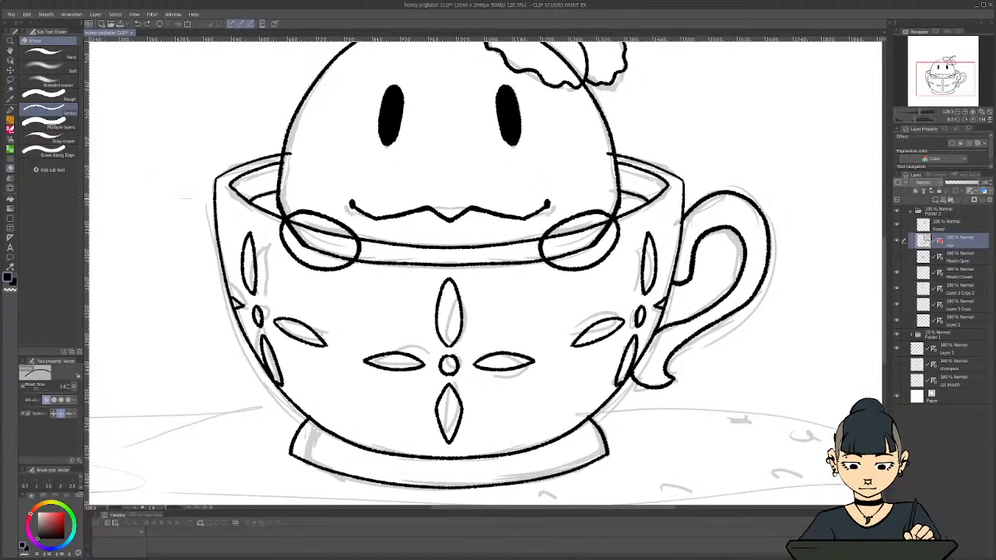
Try to pinch the lower end of the handle's inner line onto the cup's side, and undo the attempts
{"action": "key", "text": "y"}
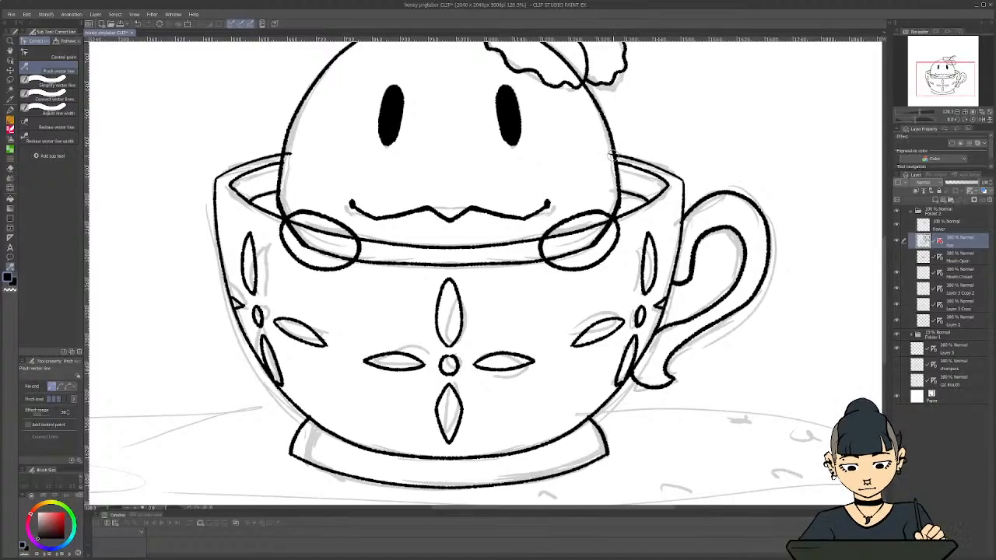
{"action": "key", "text": "ctrl+z"}
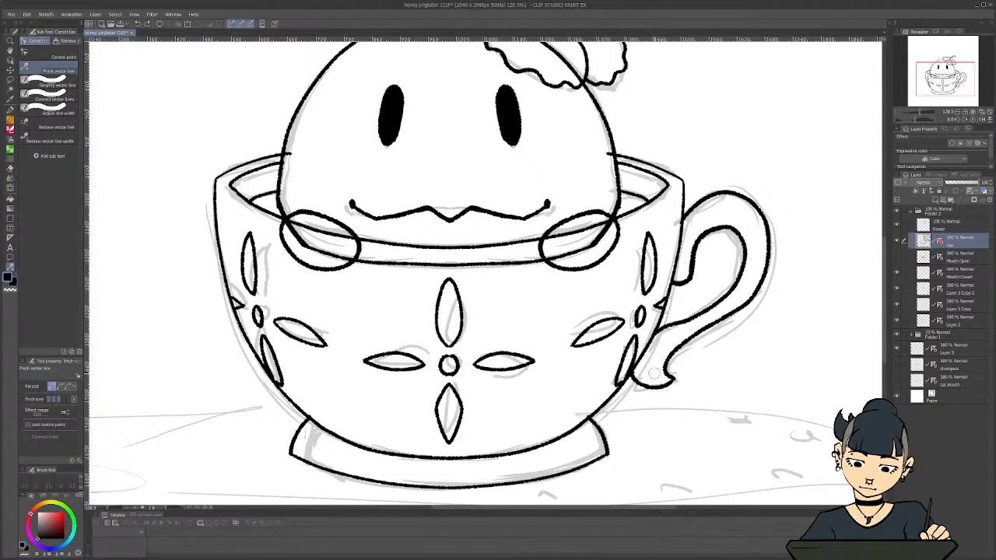
{"action": "scroll", "coordinate": [643, 346], "scroll_direction": "up", "scroll_amount": 1}
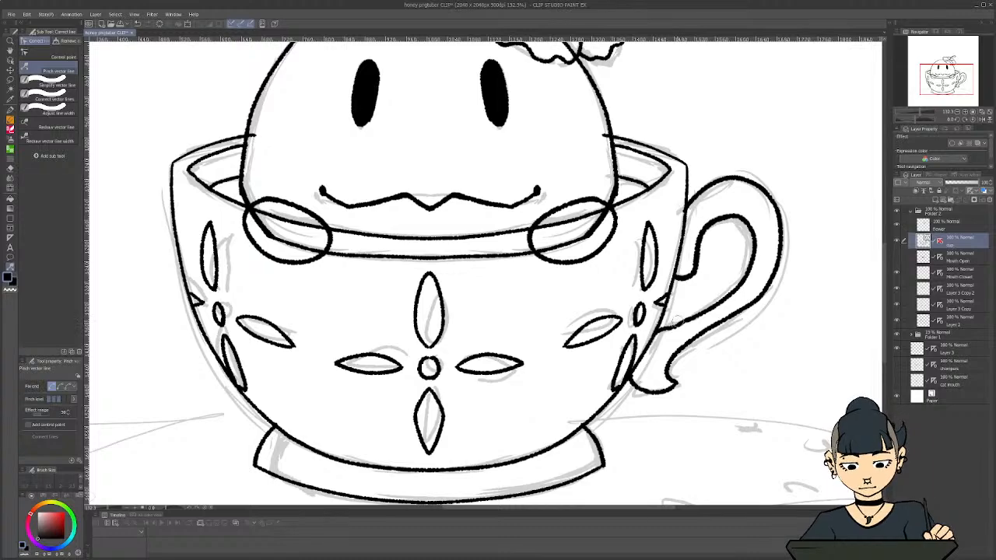
{"action": "key", "text": "ctrl+z"}
{"action": "key", "text": "ctrl+z"}
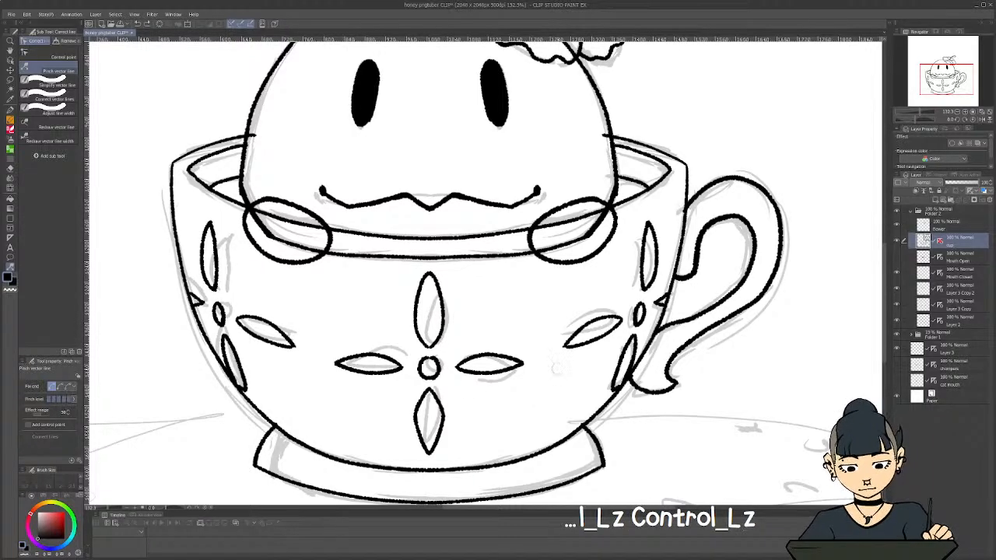
{"action": "key", "text": "ctrl+z"}
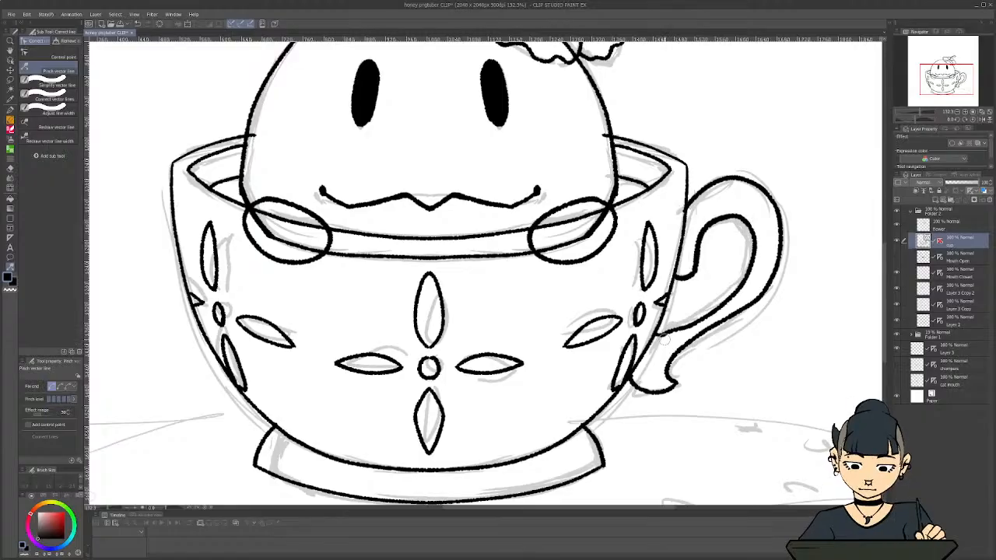
{"action": "key", "text": "ctrl+z"}
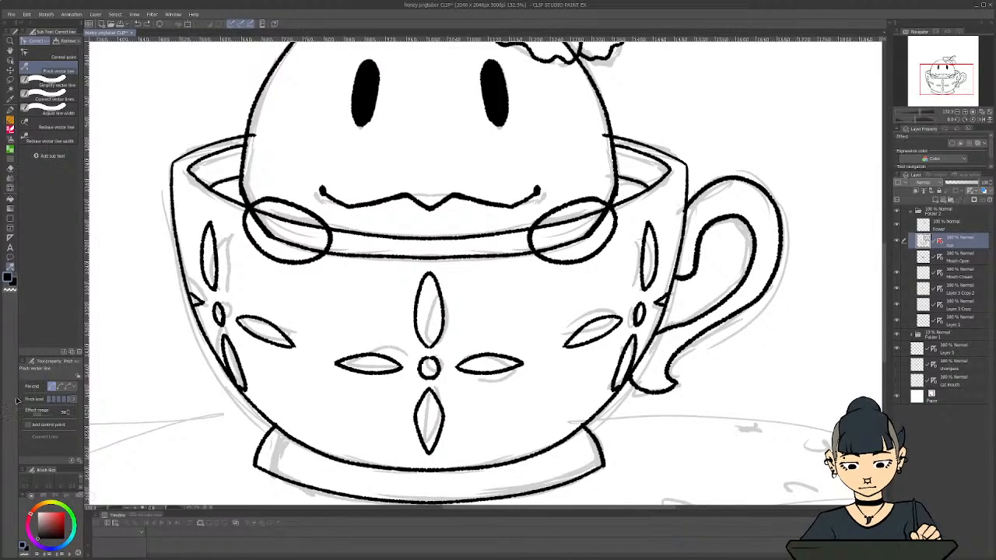
{"action": "key", "text": "ctrl+z"}
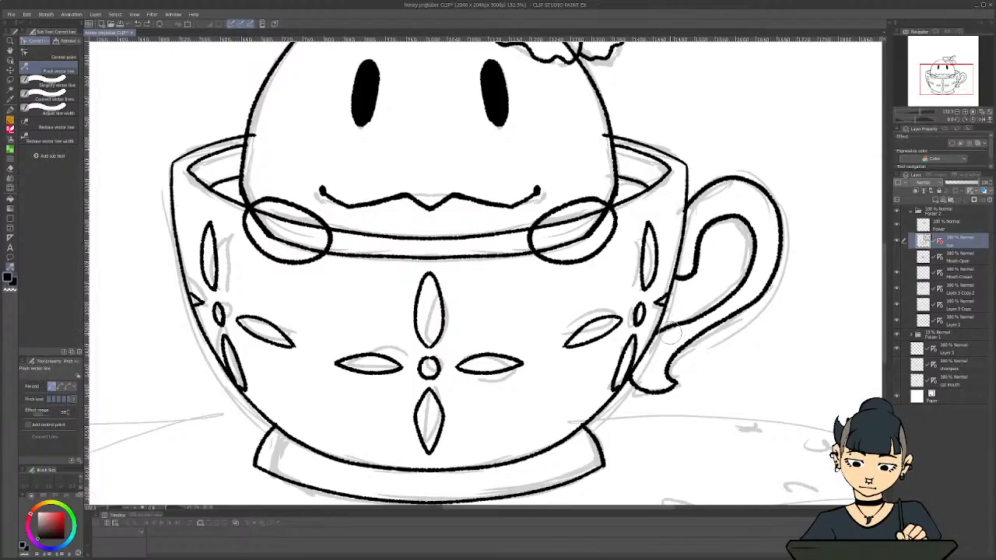
Join the lower end of the handle's inner line to the cup's side and smooth its lower curve with Control point and Pinch vector line
{"action": "left_click_drag", "start_coordinate": [663, 338], "coordinate": [667, 343]}
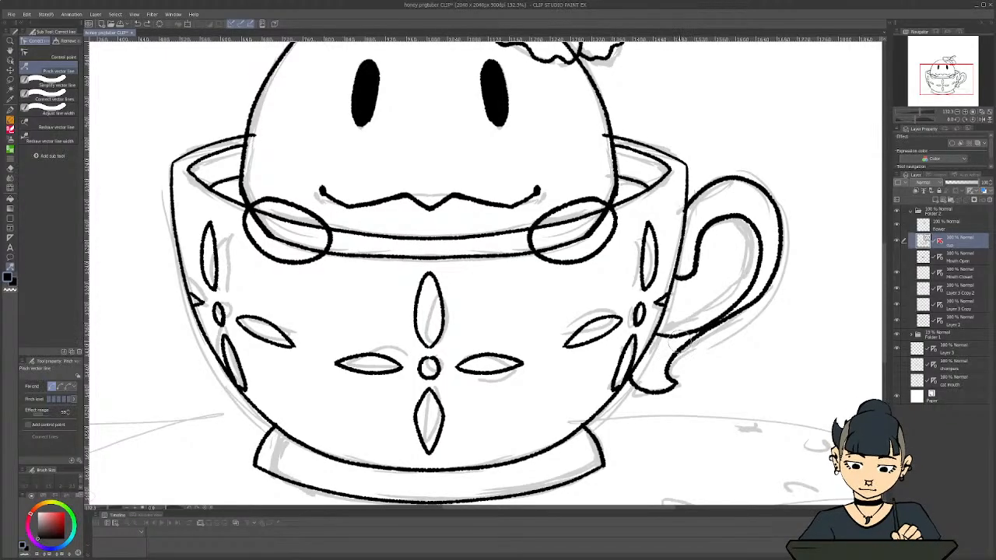
{"action": "scroll", "coordinate": [668, 342], "scroll_direction": "up", "scroll_amount": 3}
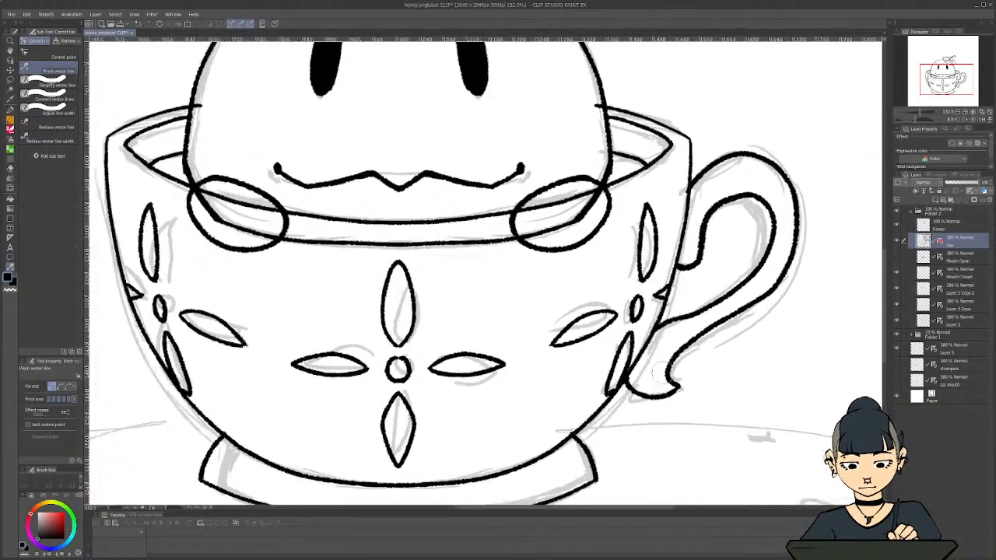
{"action": "left_click", "coordinate": [49, 55]}
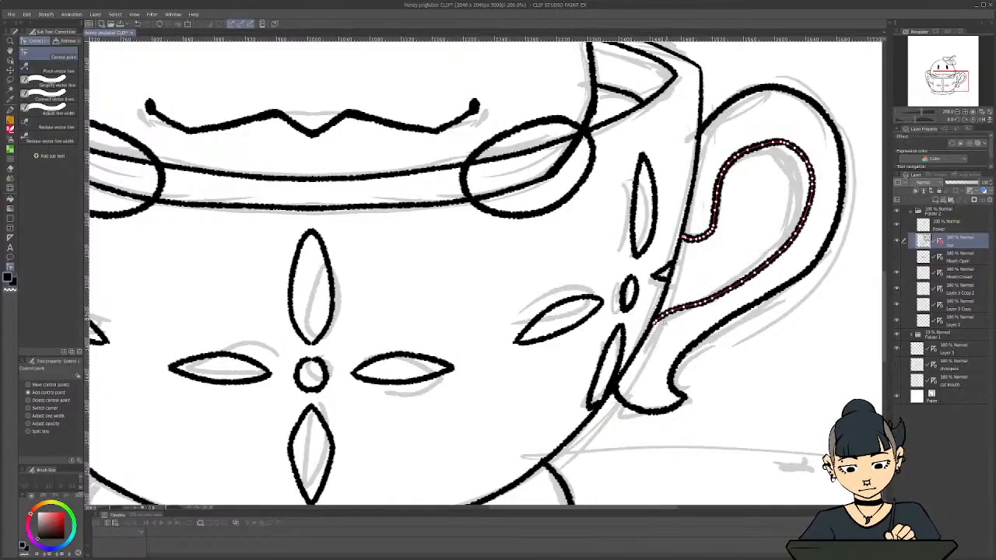
{"action": "scroll", "coordinate": [658, 321], "scroll_direction": "up", "scroll_amount": 2}
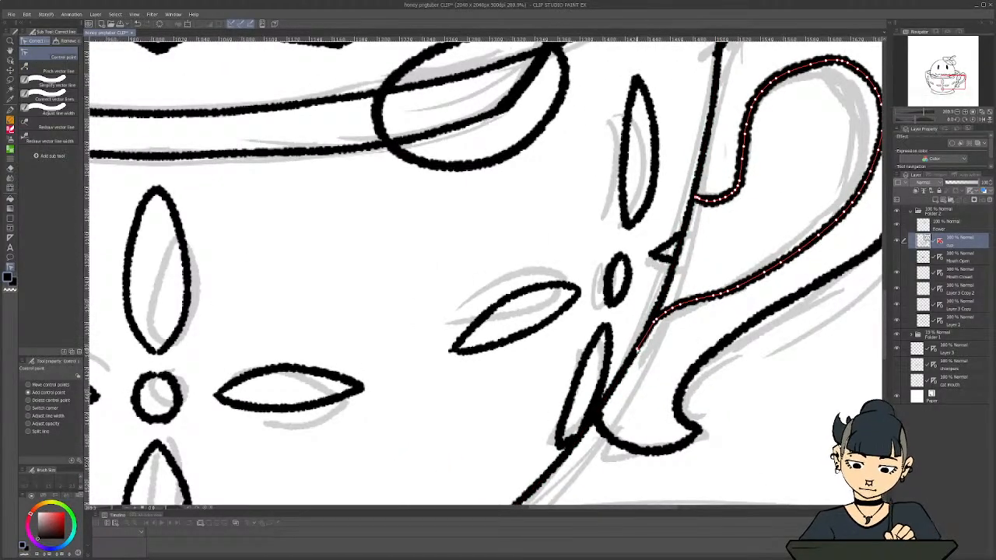
{"action": "left_click", "coordinate": [55, 71]}
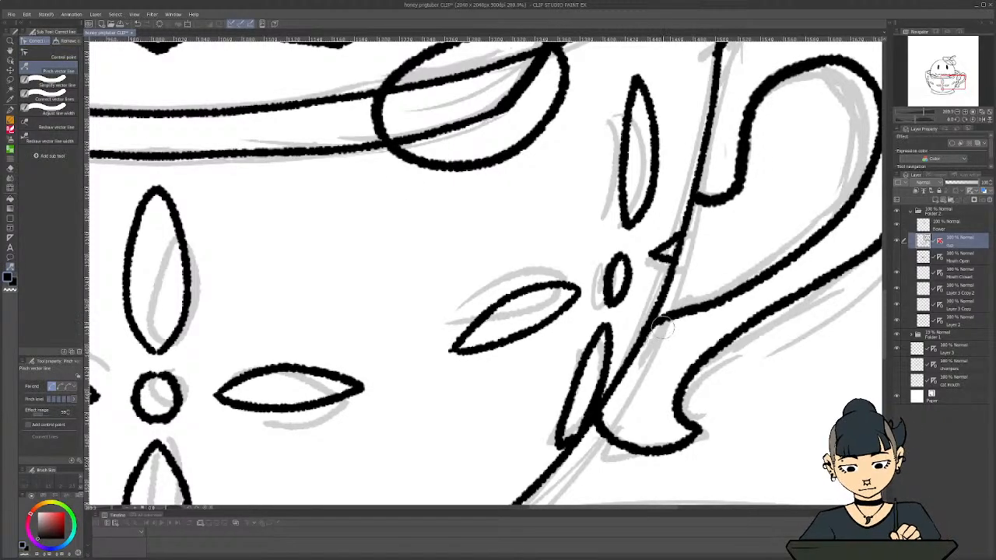
{"action": "left_click_drag", "start_coordinate": [668, 323], "coordinate": [751, 272]}
{"action": "left_click_drag", "start_coordinate": [668, 310], "coordinate": [674, 315]}
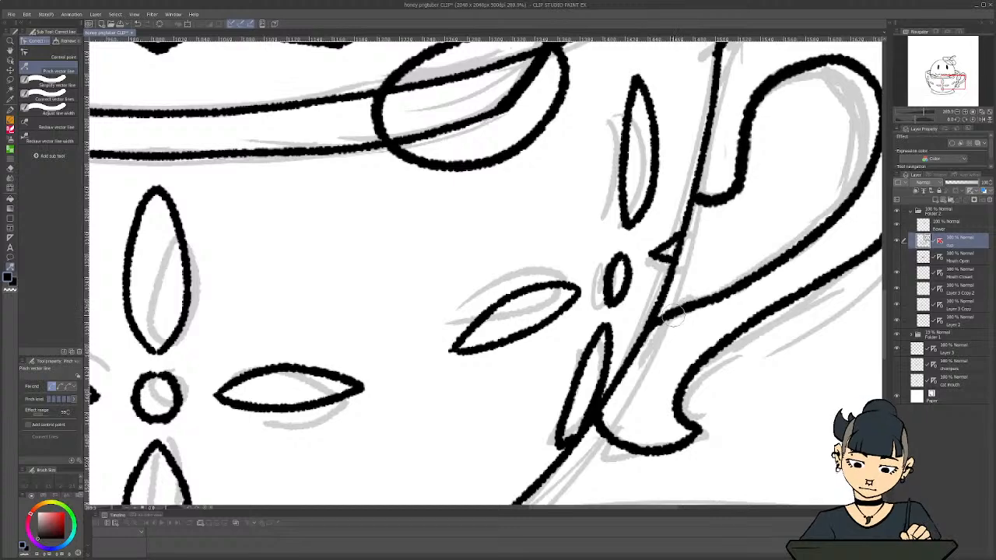
{"action": "left_click_drag", "start_coordinate": [735, 283], "coordinate": [760, 268]}
{"action": "left_click_drag", "start_coordinate": [763, 271], "coordinate": [763, 270]}
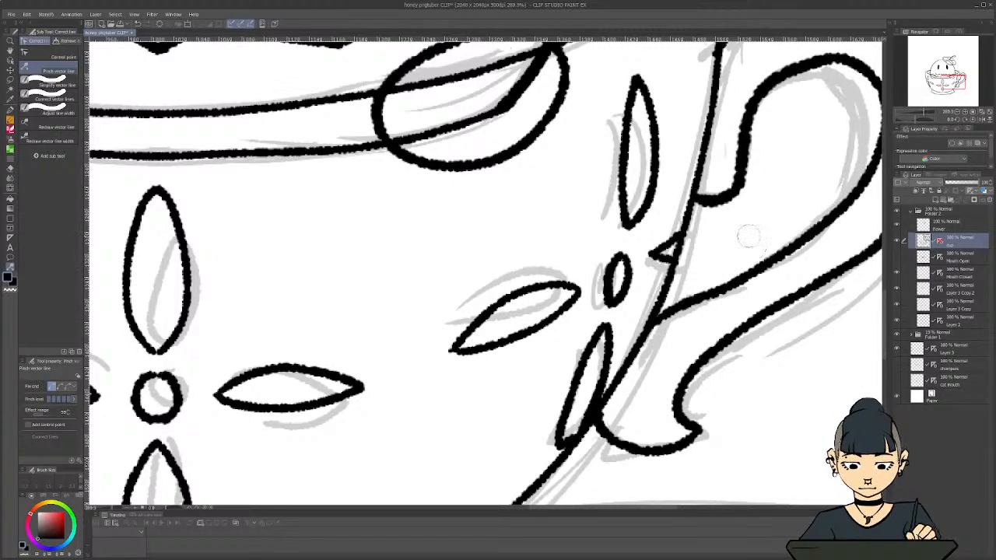
Adjust the top curve of the handle's inner line with Pinch vector line and Redraw vector line with Simplify enabled, undoing the first redraw
{"action": "scroll", "coordinate": [725, 214], "scroll_direction": "down", "scroll_amount": 2}
{"action": "mouse_move", "coordinate": [787, 105]}
{"action": "left_mouse_down"}
{"action": "mouse_move", "coordinate": [775, 106]}
{"action": "mouse_move", "coordinate": [789, 95]}
{"action": "left_mouse_up"}
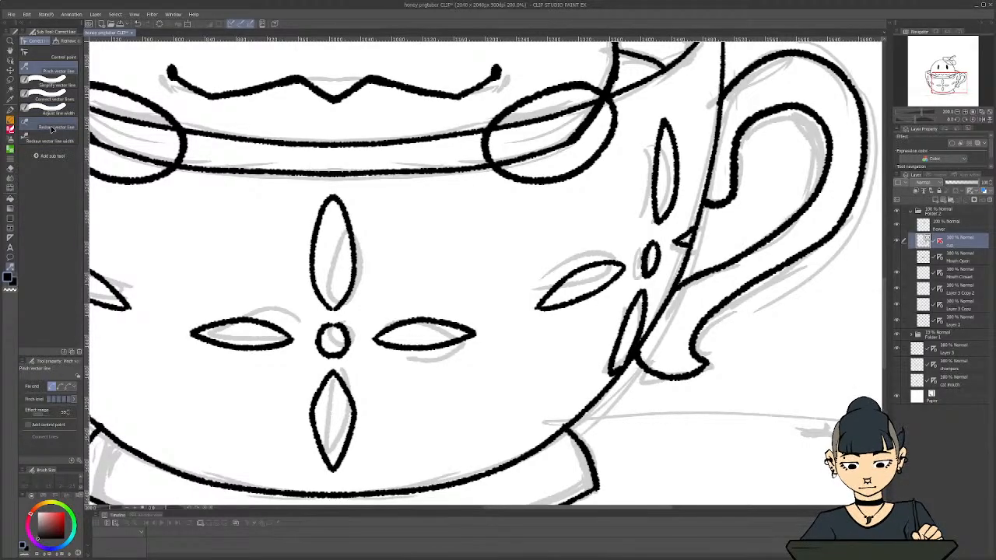
{"action": "left_click", "coordinate": [52, 129]}
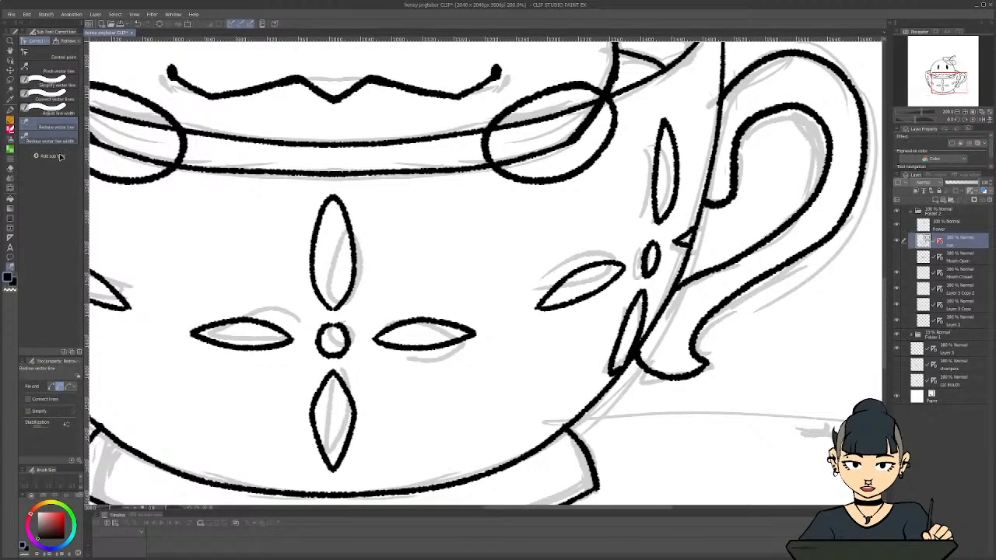
{"action": "left_click", "coordinate": [46, 414]}
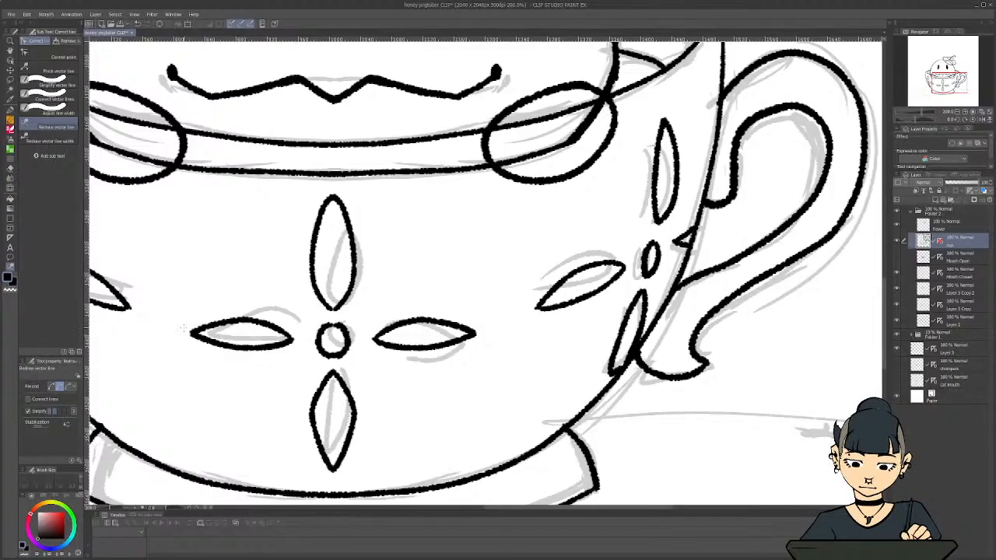
{"action": "mouse_move", "coordinate": [733, 195]}
{"action": "left_mouse_down"}
{"action": "mouse_move", "coordinate": [734, 152]}
{"action": "mouse_move", "coordinate": [765, 112]}
{"action": "mouse_move", "coordinate": [809, 106]}
{"action": "left_mouse_up"}
{"action": "key", "text": "ctrl+z"}
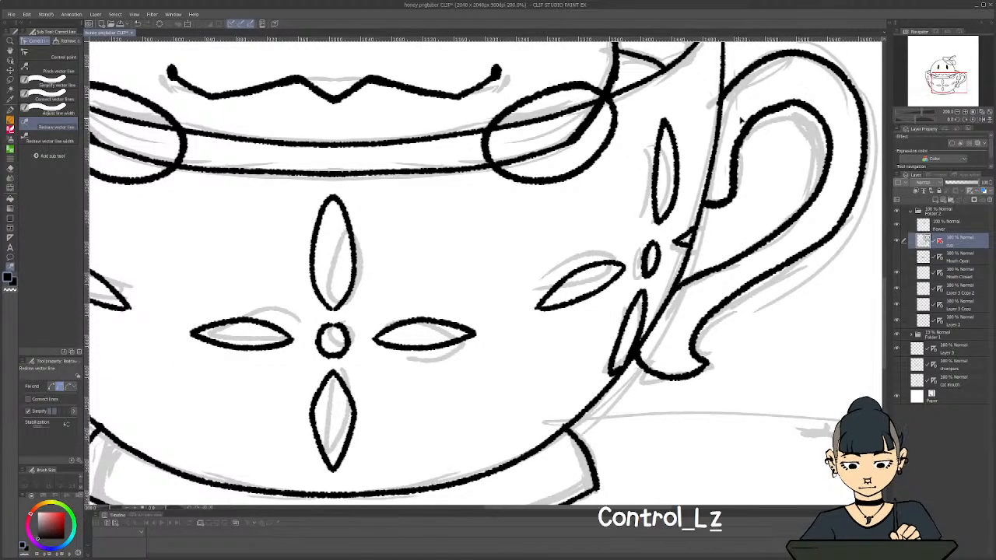
{"action": "mouse_move", "coordinate": [732, 177]}
{"action": "left_mouse_down"}
{"action": "mouse_move", "coordinate": [746, 121]}
{"action": "mouse_move", "coordinate": [792, 98]}
{"action": "mouse_move", "coordinate": [815, 107]}
{"action": "left_mouse_up"}
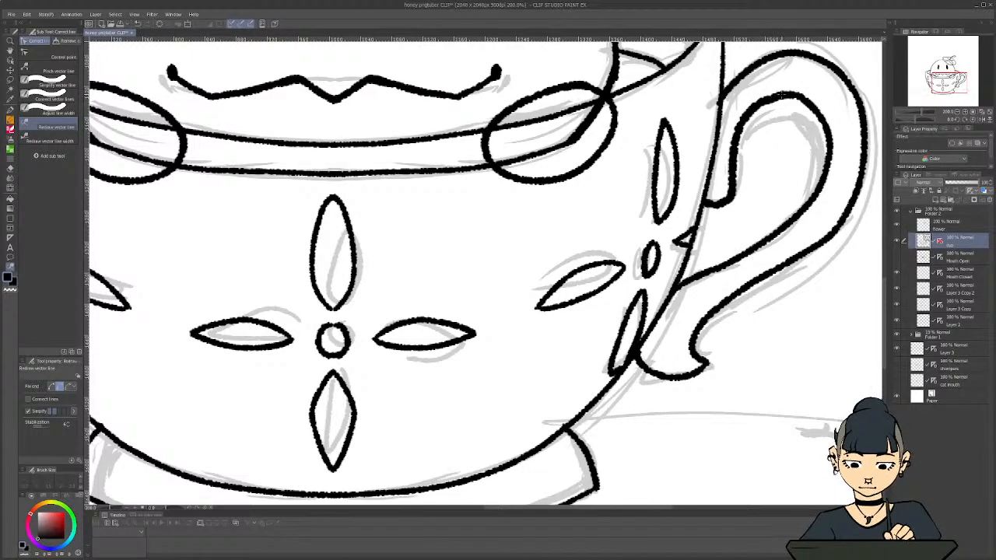
Redraw the top bend of the handle's inner line again, undoing the strokes that miss the intended curve
{"action": "mouse_move", "coordinate": [733, 143]}
{"action": "left_mouse_down"}
{"action": "mouse_move", "coordinate": [744, 123]}
{"action": "mouse_move", "coordinate": [792, 94]}
{"action": "left_mouse_up"}
{"action": "key", "text": "ctrl+z"}
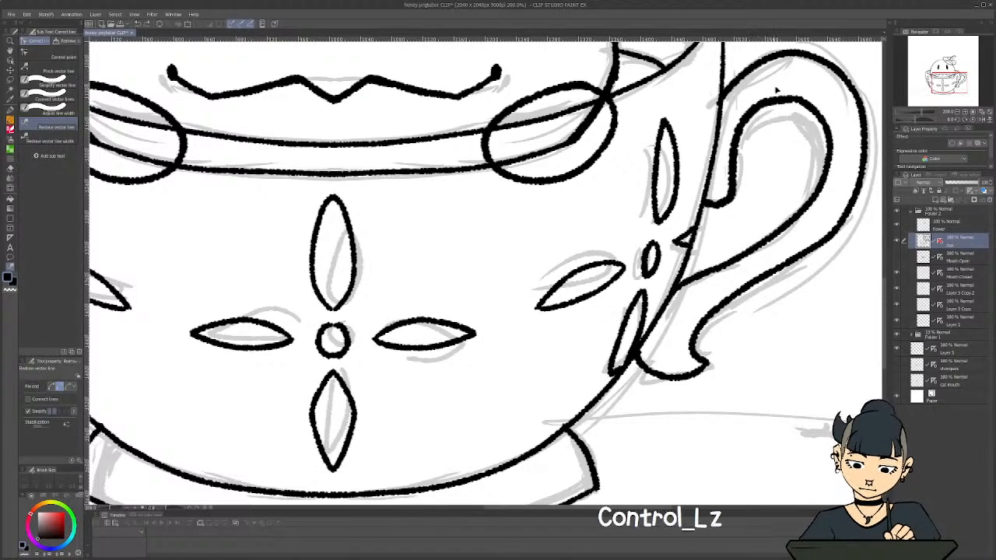
{"action": "mouse_move", "coordinate": [830, 143]}
{"action": "left_mouse_down"}
{"action": "mouse_move", "coordinate": [816, 111]}
{"action": "mouse_move", "coordinate": [781, 89]}
{"action": "mouse_move", "coordinate": [744, 119]}
{"action": "left_mouse_up"}
{"action": "key", "text": "ctrl+z"}
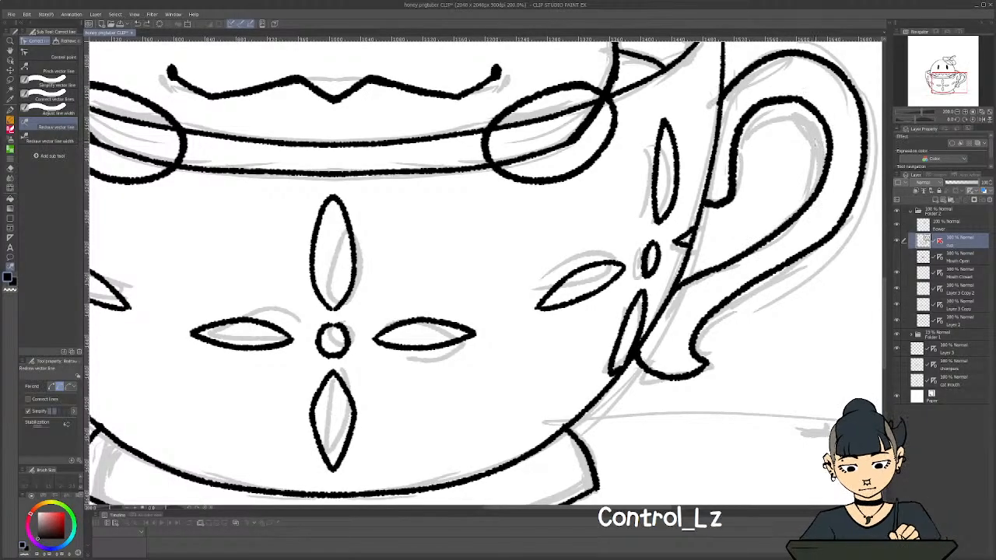
{"action": "mouse_move", "coordinate": [828, 147]}
{"action": "left_mouse_down"}
{"action": "mouse_move", "coordinate": [776, 98]}
{"action": "mouse_move", "coordinate": [742, 123]}
{"action": "left_mouse_up"}
{"action": "mouse_move", "coordinate": [822, 108]}
{"action": "left_mouse_down"}
{"action": "mouse_move", "coordinate": [769, 91]}
{"action": "mouse_move", "coordinate": [748, 105]}
{"action": "left_mouse_up"}
{"action": "left_click_drag", "start_coordinate": [655, 269], "coordinate": [555, 268]}
{"action": "left_click_drag", "start_coordinate": [731, 185], "coordinate": [821, 185], "text": "ctrl+space"}
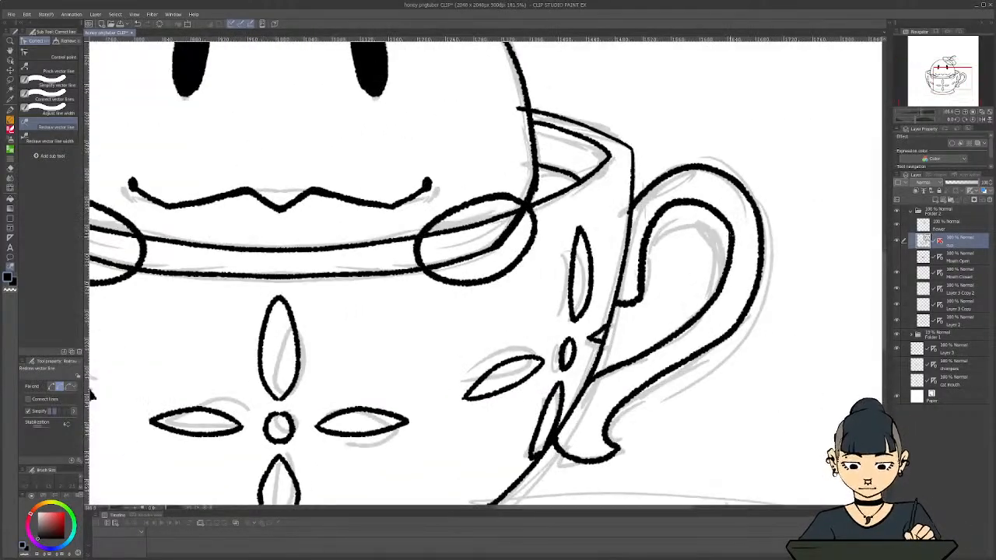
Smooth the outward bend and lower run of the handle's inner line and the bend of its outer line with Redraw vector line, undoing bad strokes
{"action": "left_click_drag", "start_coordinate": [731, 235], "coordinate": [730, 268]}
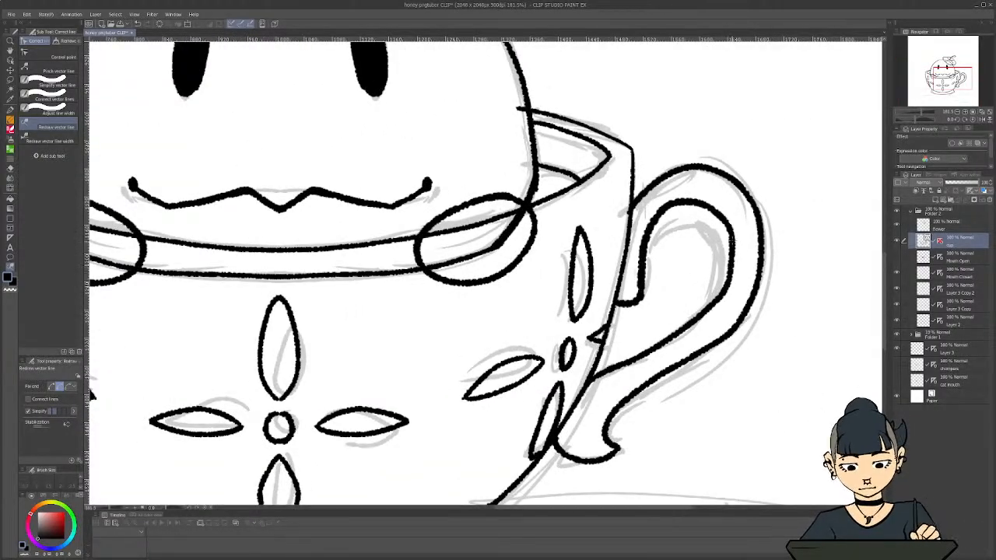
{"action": "key", "text": "ctrl+z"}
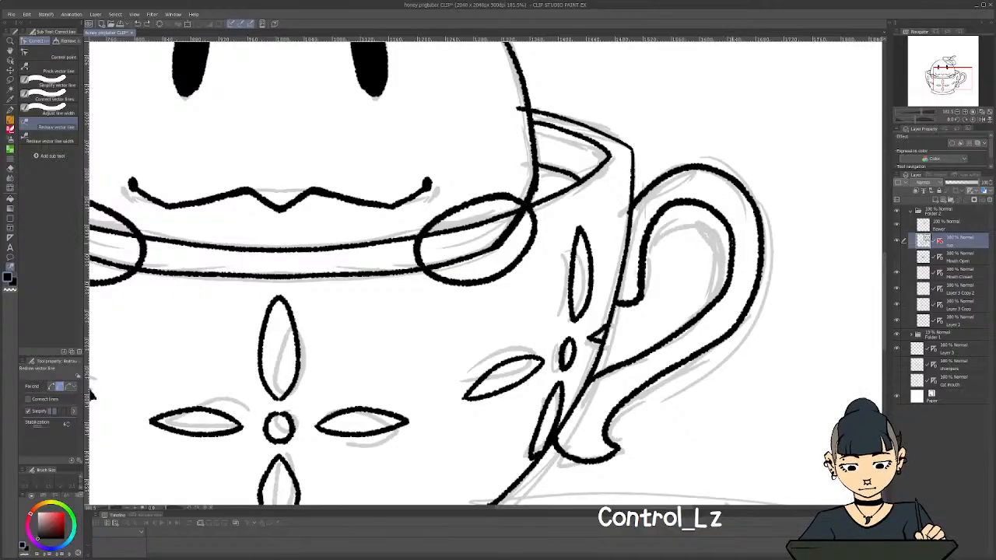
{"action": "mouse_move", "coordinate": [729, 261]}
{"action": "left_mouse_down"}
{"action": "mouse_move", "coordinate": [691, 321]}
{"action": "mouse_move", "coordinate": [658, 341]}
{"action": "mouse_move", "coordinate": [720, 289]}
{"action": "left_mouse_up"}
{"action": "key", "text": "ctrl+z"}
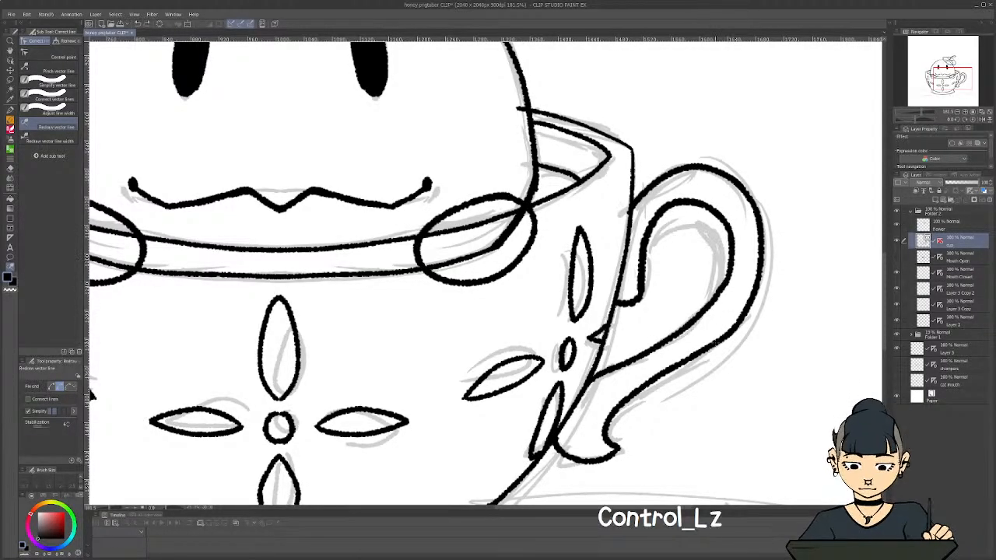
{"action": "left_click_drag", "start_coordinate": [723, 327], "coordinate": [678, 360]}
{"action": "mouse_move", "coordinate": [760, 268]}
{"action": "left_mouse_down"}
{"action": "mouse_move", "coordinate": [723, 335]}
{"action": "mouse_move", "coordinate": [748, 296]}
{"action": "left_mouse_up"}
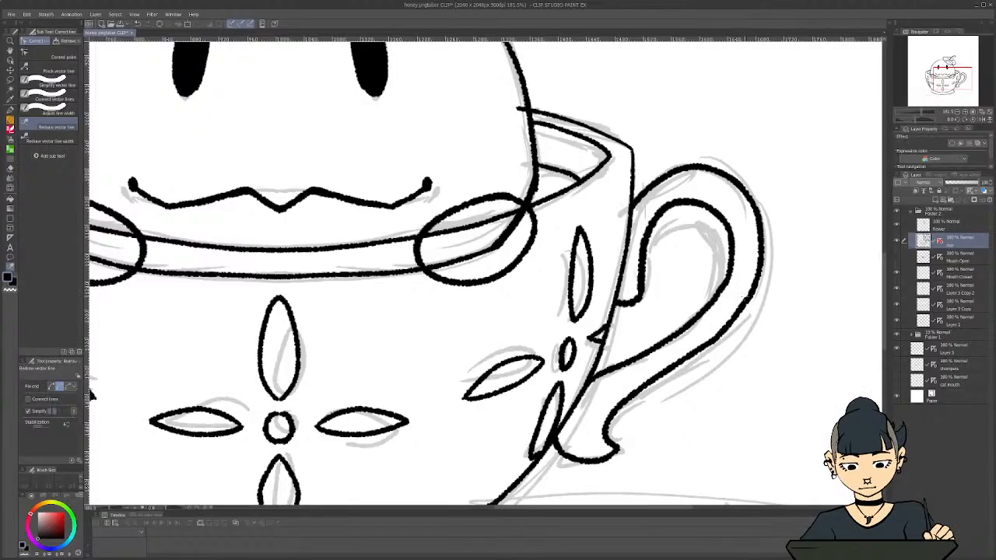
Check the control points of the handle's outer line and smooth its outward bend with Simplify vector line
{"action": "scroll", "coordinate": [572, 259], "scroll_direction": "down", "scroll_amount": 9}
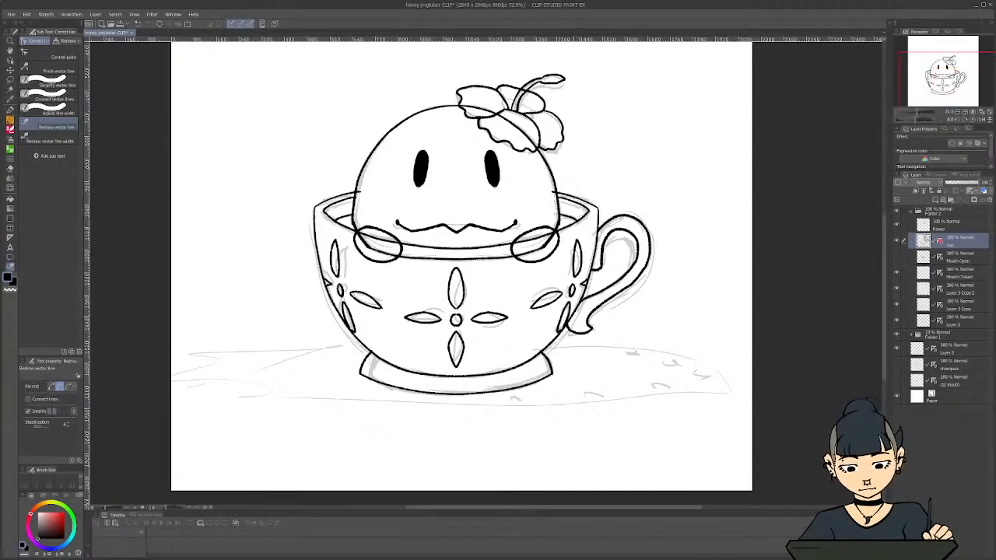
{"action": "scroll", "coordinate": [591, 324], "scroll_direction": "up", "scroll_amount": 8}
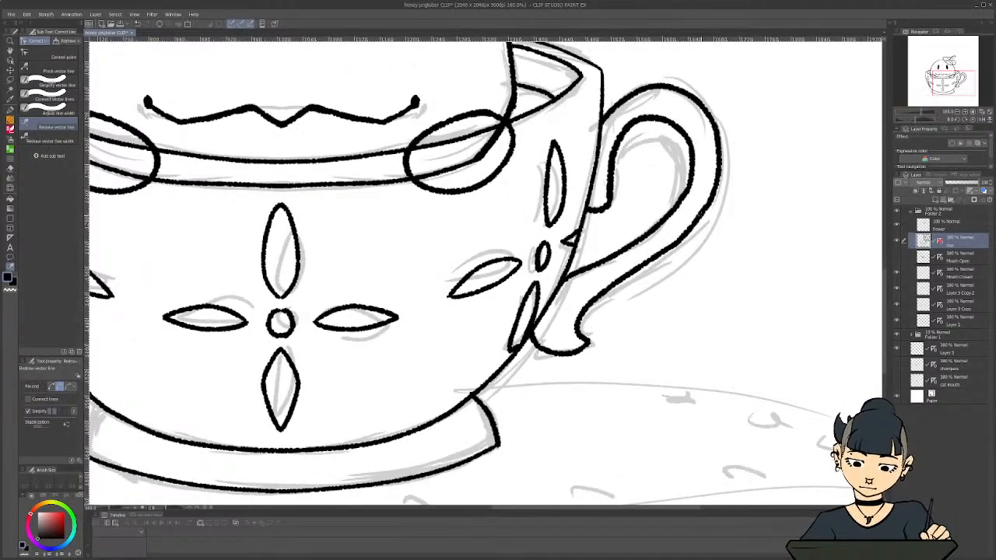
{"action": "left_click", "coordinate": [62, 57]}
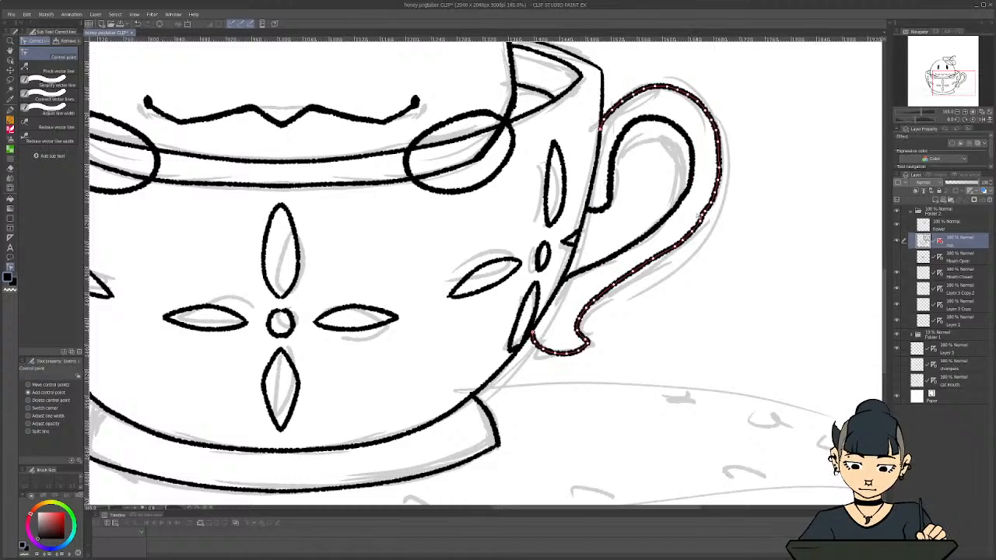
{"action": "left_click", "coordinate": [48, 84]}
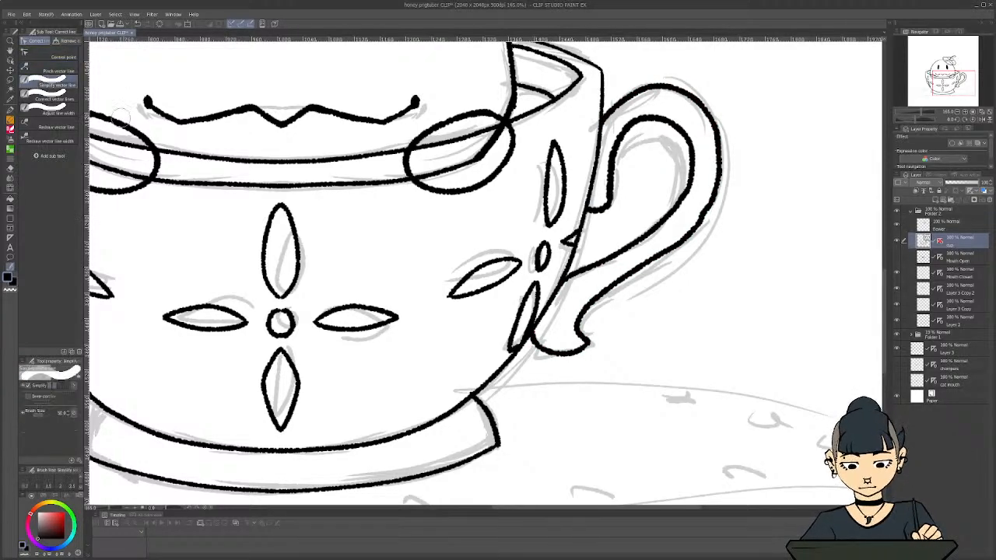
{"action": "left_click_drag", "start_coordinate": [715, 173], "coordinate": [704, 224]}
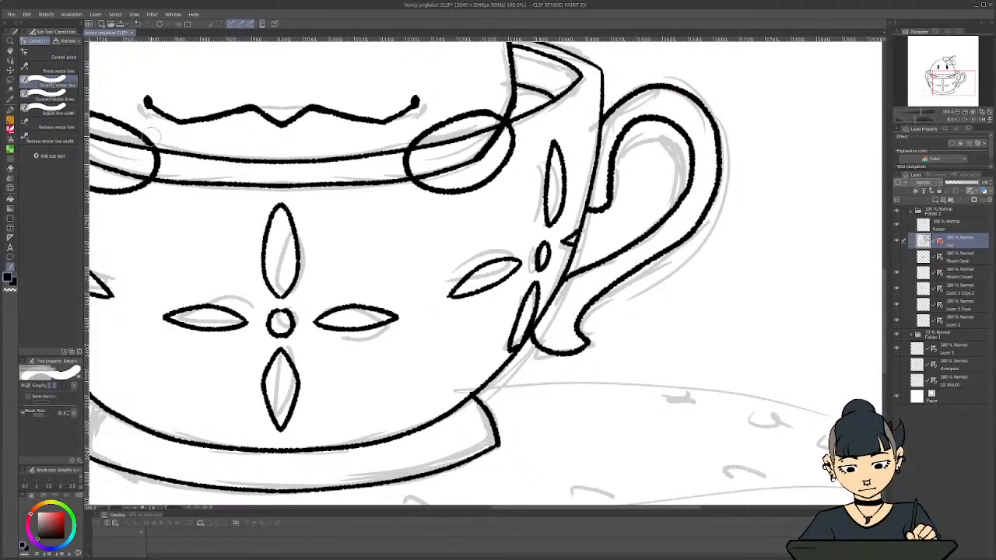
Simplify the top arc of the handle's outer line down to where it meets the cup
{"action": "left_click", "coordinate": [69, 59]}
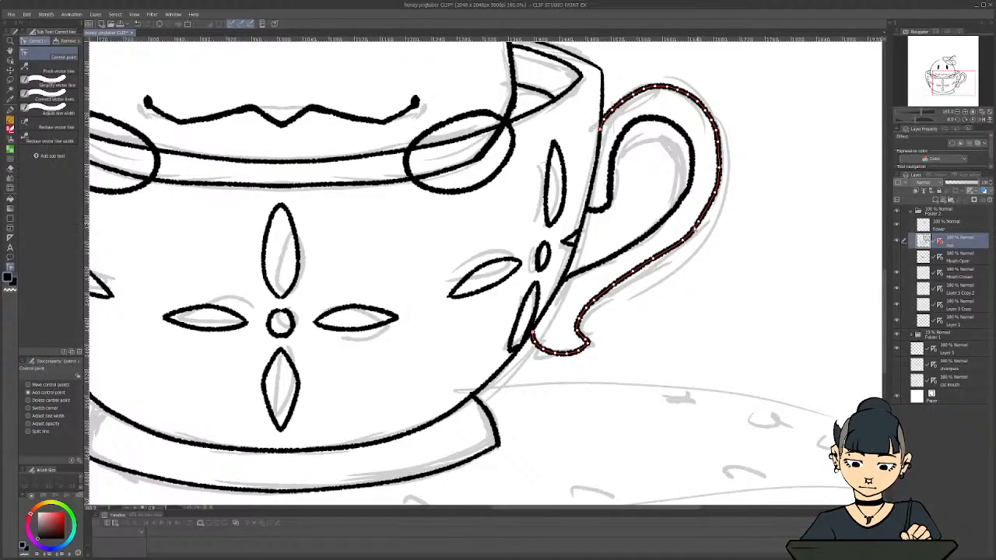
{"action": "scroll", "coordinate": [652, 167], "scroll_direction": "down", "scroll_amount": 4}
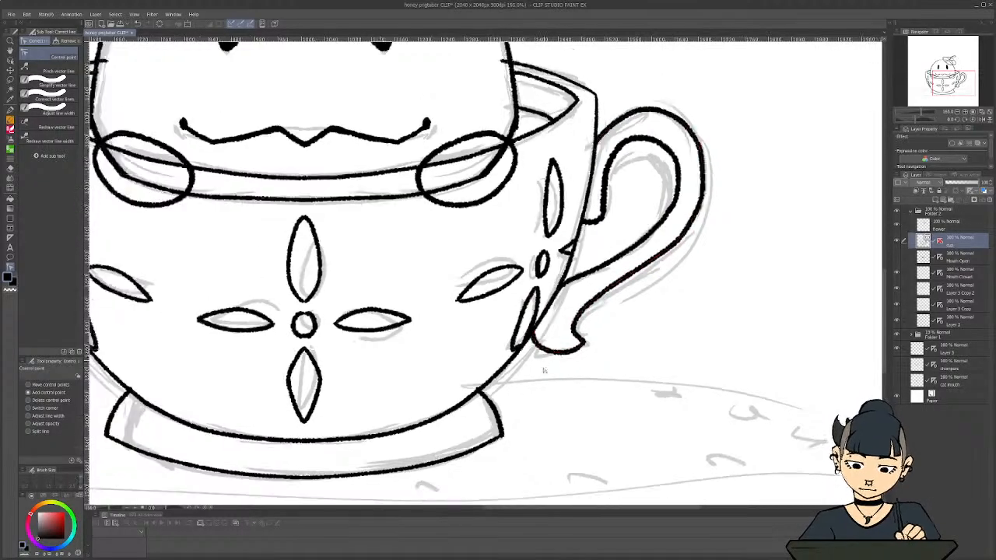
{"action": "scroll", "coordinate": [644, 491], "scroll_direction": "down", "scroll_amount": 2}
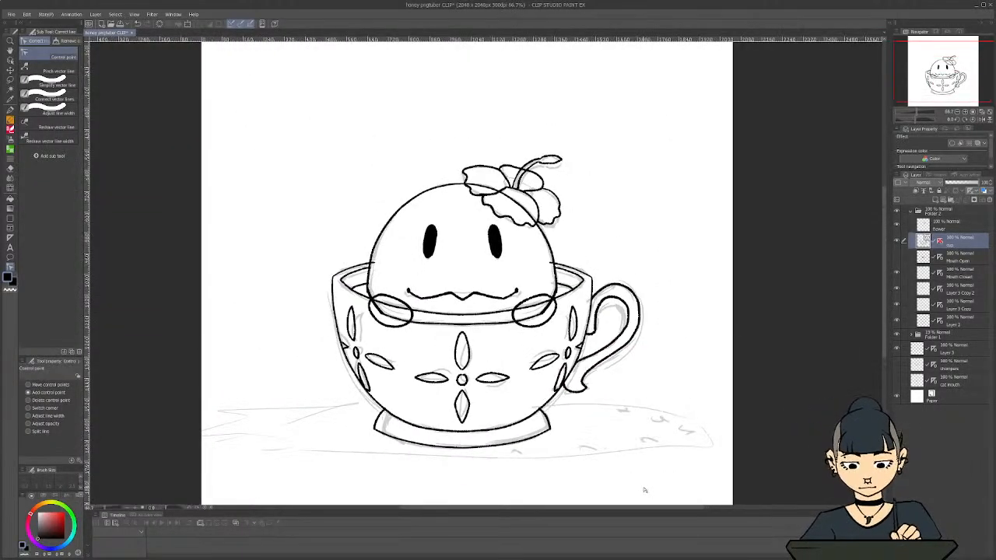
{"action": "scroll", "coordinate": [644, 486], "scroll_direction": "up", "scroll_amount": 4}
{"action": "scroll", "coordinate": [576, 259], "scroll_direction": "up", "scroll_amount": 1}
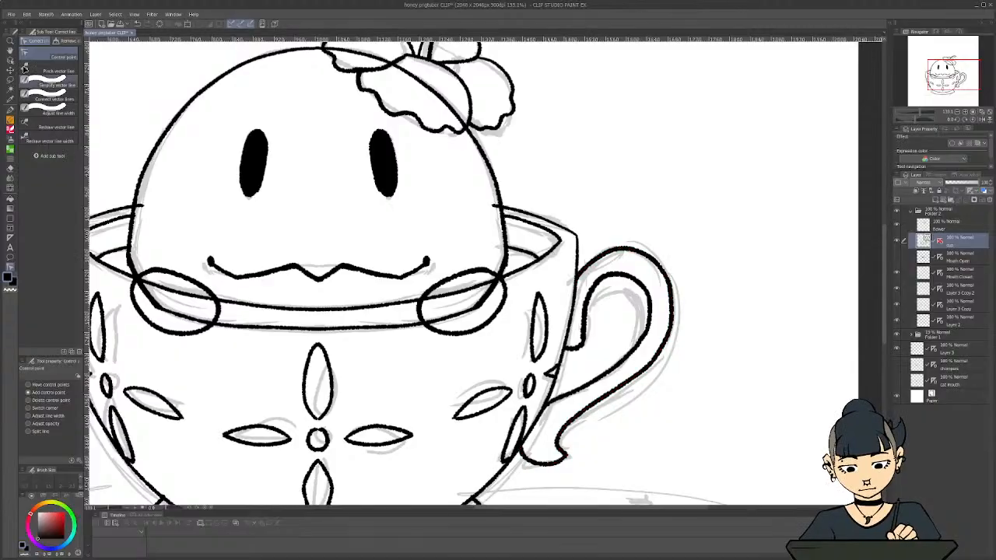
{"action": "left_click", "coordinate": [45, 83]}
{"action": "mouse_move", "coordinate": [650, 245]}
{"action": "left_mouse_down"}
{"action": "mouse_move", "coordinate": [614, 246]}
{"action": "mouse_move", "coordinate": [583, 269]}
{"action": "left_mouse_up"}
Examine the control points along the handle, cup outline and base, and the overall shape of the lineart
{"action": "left_click", "coordinate": [42, 56]}
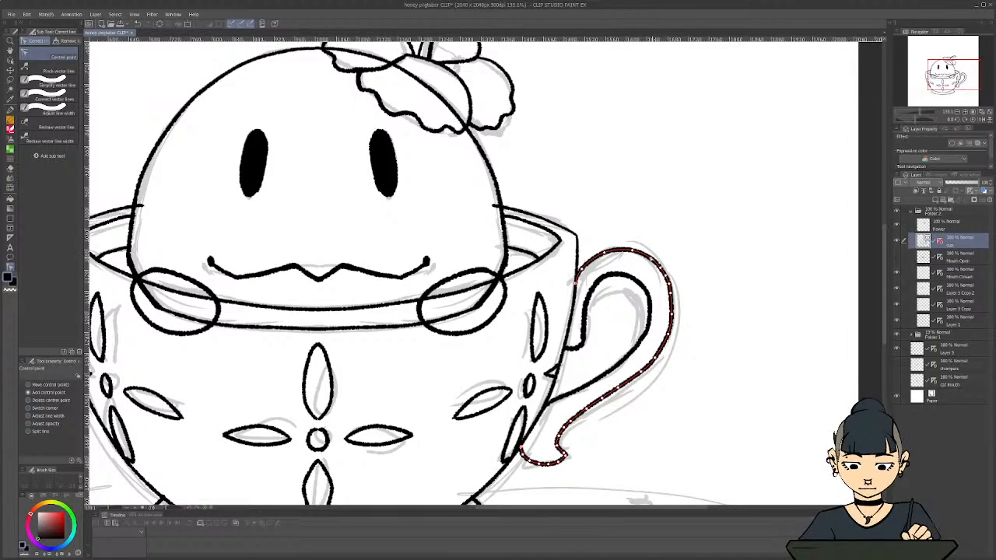
{"action": "scroll", "coordinate": [508, 408], "scroll_direction": "down", "scroll_amount": 5}
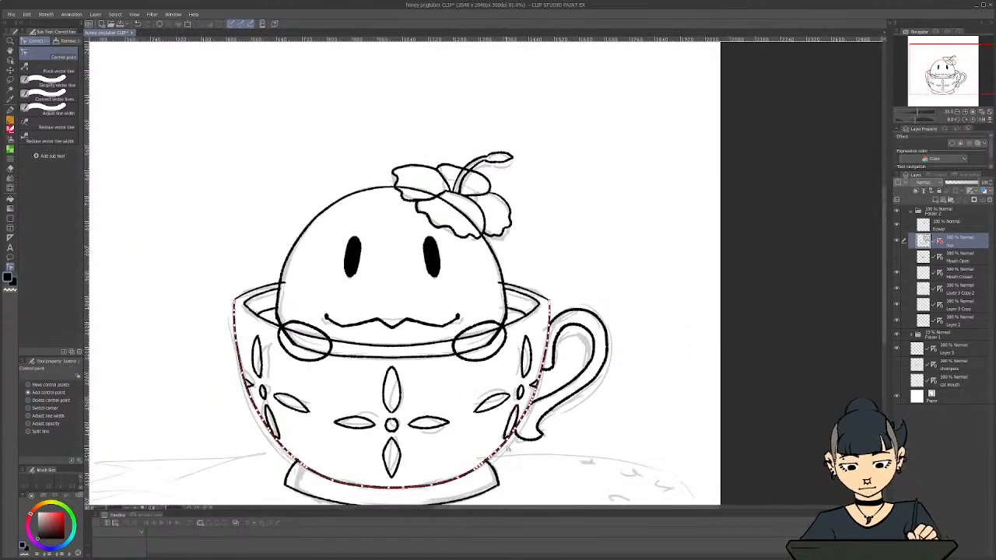
{"action": "left_click_drag", "start_coordinate": [613, 510], "coordinate": [561, 510]}
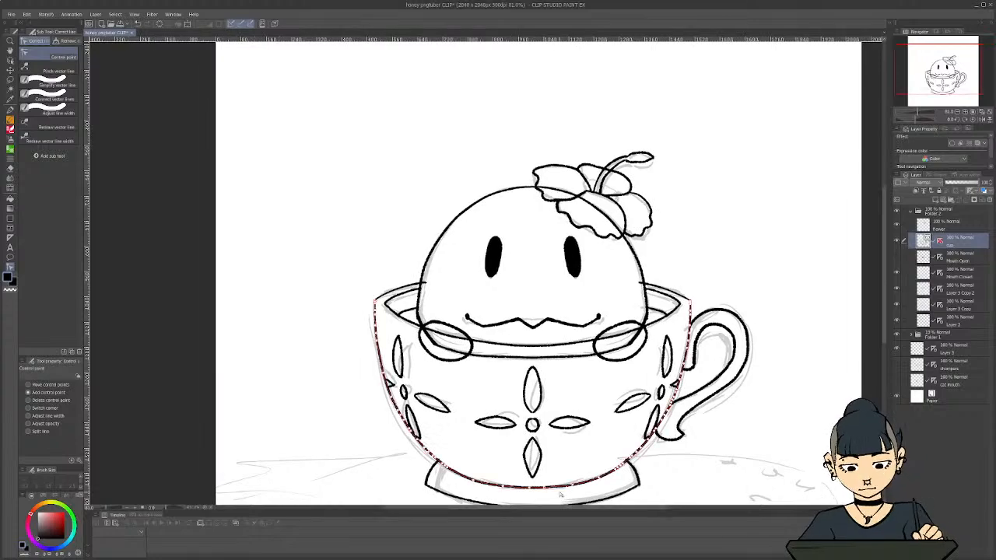
{"action": "scroll", "coordinate": [443, 409], "scroll_direction": "down", "scroll_amount": 1}
{"action": "scroll", "coordinate": [455, 420], "scroll_direction": "down", "scroll_amount": 1}
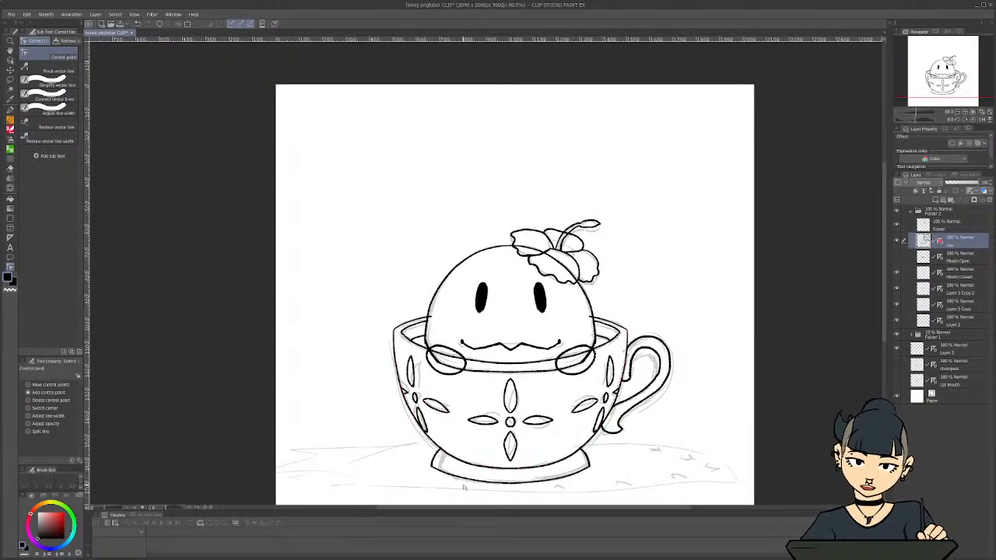
{"action": "scroll", "coordinate": [462, 473], "scroll_direction": "up", "scroll_amount": 2}
{"action": "scroll", "coordinate": [435, 440], "scroll_direction": "down", "scroll_amount": 1}
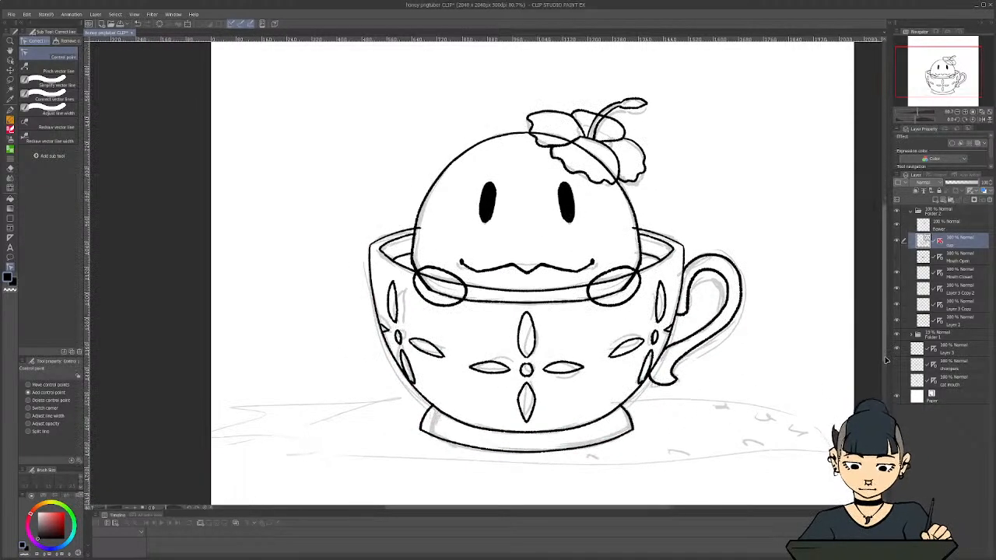
{"action": "scroll", "coordinate": [429, 442], "scroll_direction": "down", "scroll_amount": 1}
{"action": "scroll", "coordinate": [429, 443], "scroll_direction": "down", "scroll_amount": 1}
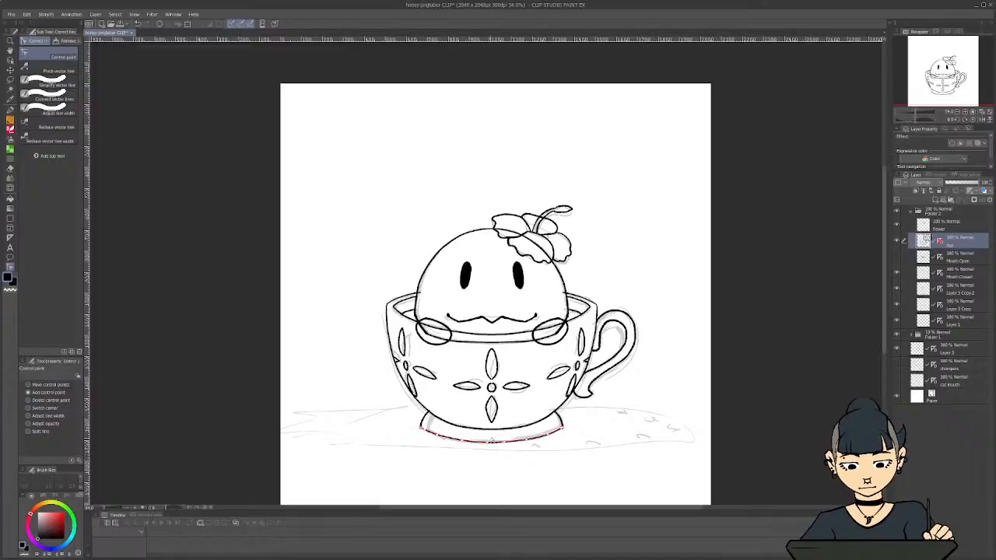
{"action": "scroll", "coordinate": [447, 404], "scroll_direction": "up", "scroll_amount": 2}
{"action": "scroll", "coordinate": [448, 401], "scroll_direction": "up", "scroll_amount": 2}
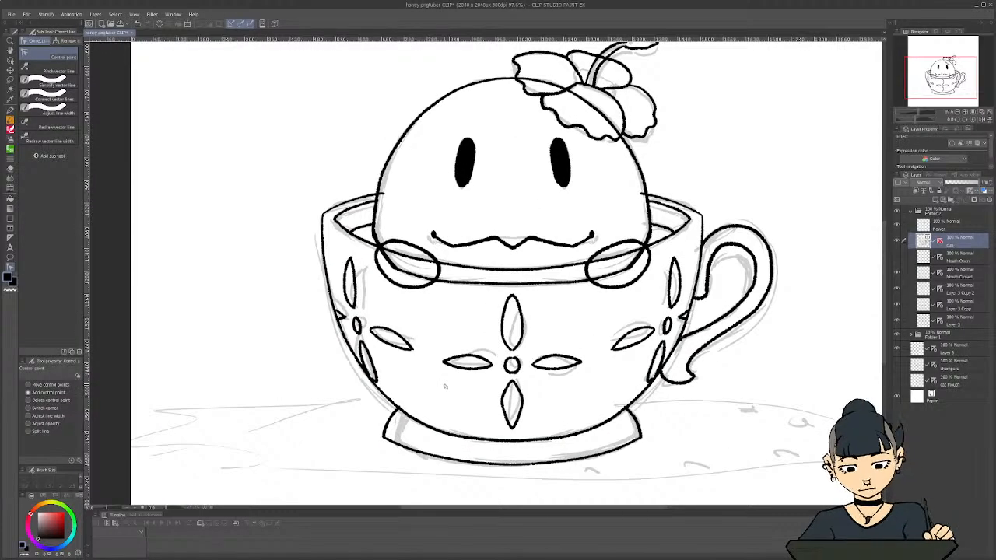
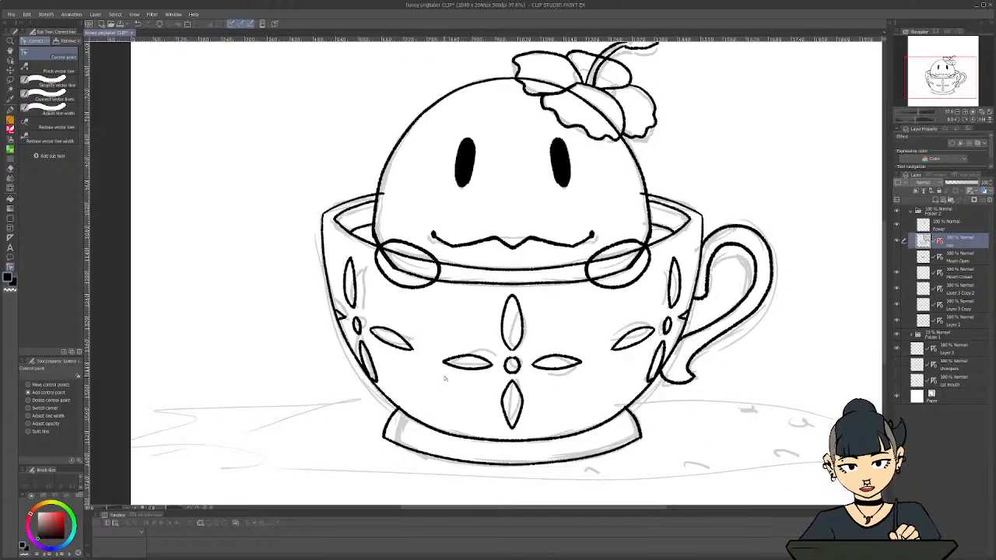
Lasso the back rim lines on the cup layer and cut and paste them onto their own layer
{"action": "left_click", "coordinate": [897, 241]}
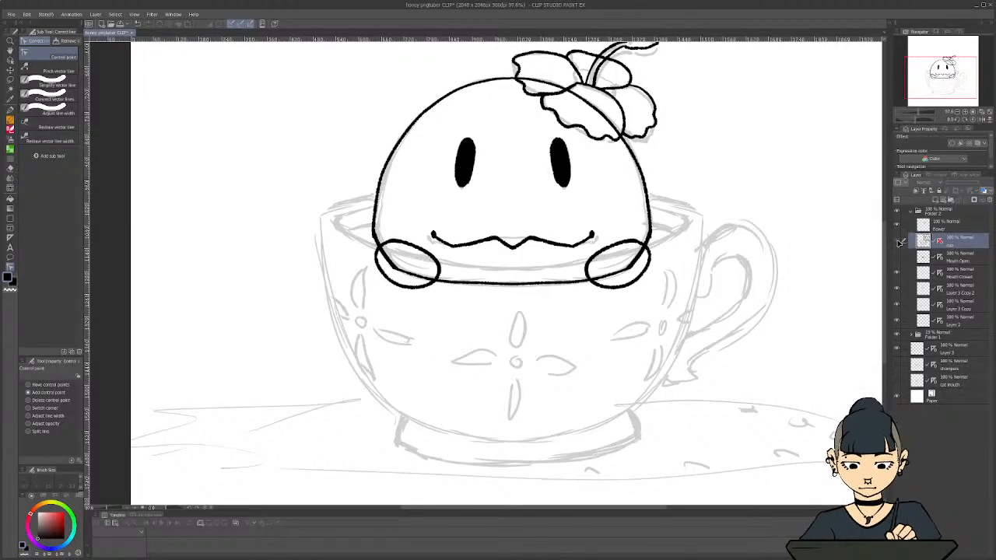
{"action": "left_click", "coordinate": [897, 241]}
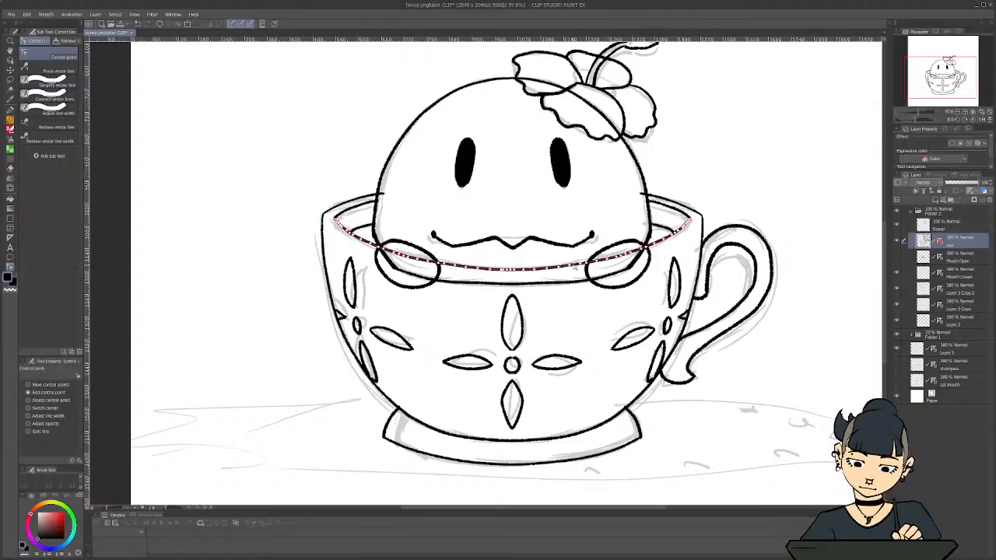
{"action": "left_click", "coordinate": [10, 79]}
{"action": "mouse_move", "coordinate": [661, 177]}
{"action": "left_mouse_down"}
{"action": "mouse_move", "coordinate": [708, 209]}
{"action": "mouse_move", "coordinate": [648, 231]}
{"action": "mouse_move", "coordinate": [443, 220]}
{"action": "mouse_move", "coordinate": [356, 231]}
{"action": "mouse_move", "coordinate": [374, 224]}
{"action": "mouse_move", "coordinate": [326, 208]}
{"action": "mouse_move", "coordinate": [329, 193]}
{"action": "mouse_move", "coordinate": [385, 159]}
{"action": "mouse_move", "coordinate": [645, 165]}
{"action": "left_mouse_up"}
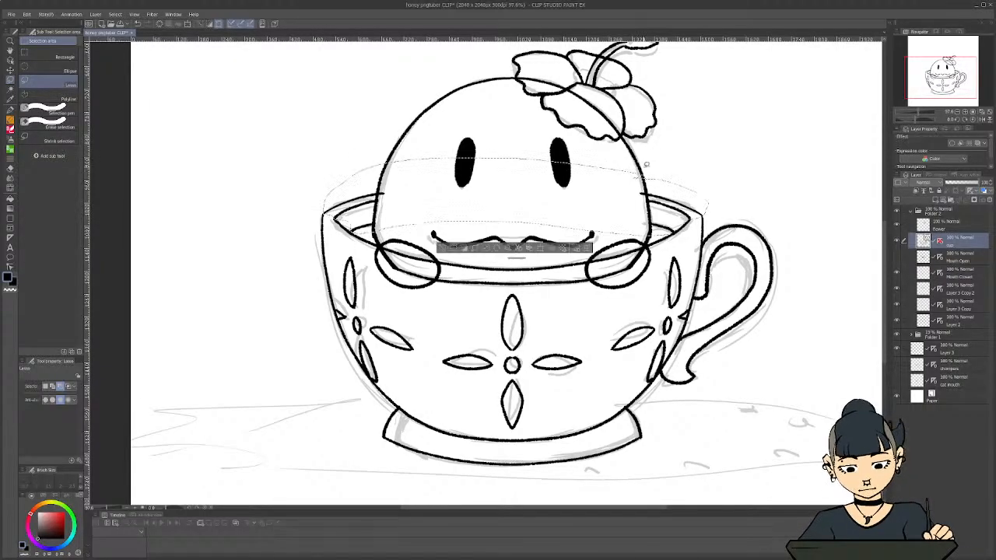
{"action": "key", "text": "ctrl+x"}
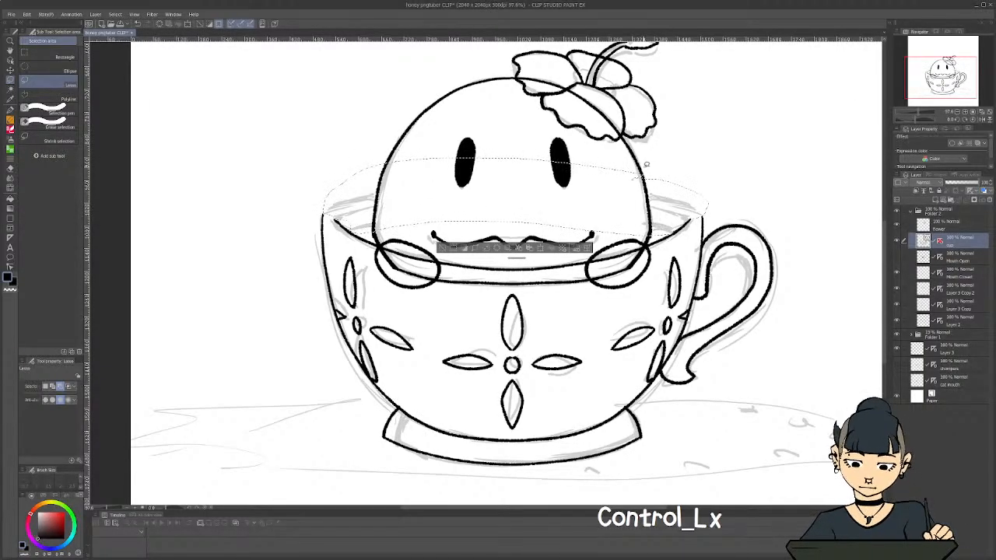
{"action": "key", "text": "ctrl+v"}
{"action": "key", "text": "ctrl+d"}
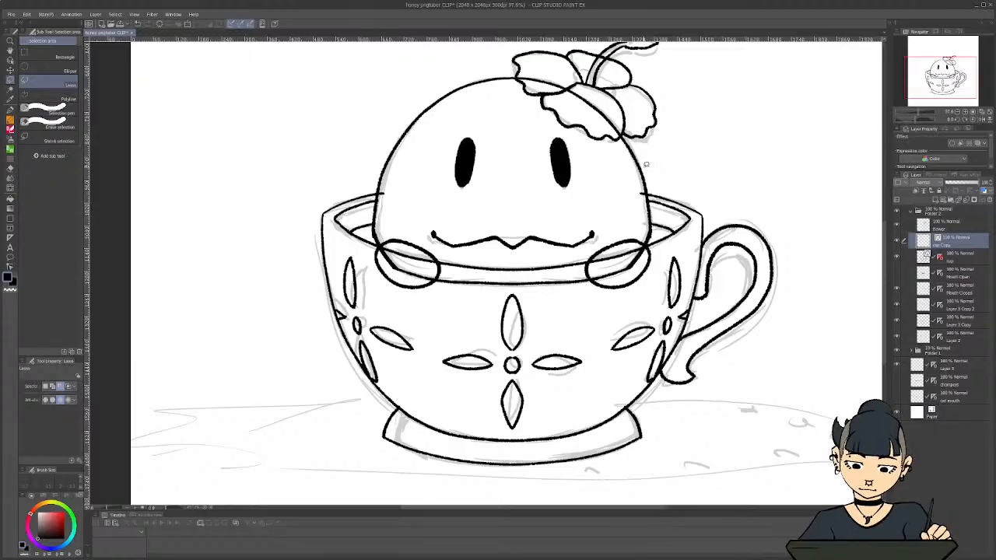
Rename the pasted rim layer Cup Behind and the main cup layer Cup Front, and move Cup Front above Cup Behind
{"action": "double_click", "coordinate": [947, 244]}
{"action": "type", "text": "Cup Behind"}
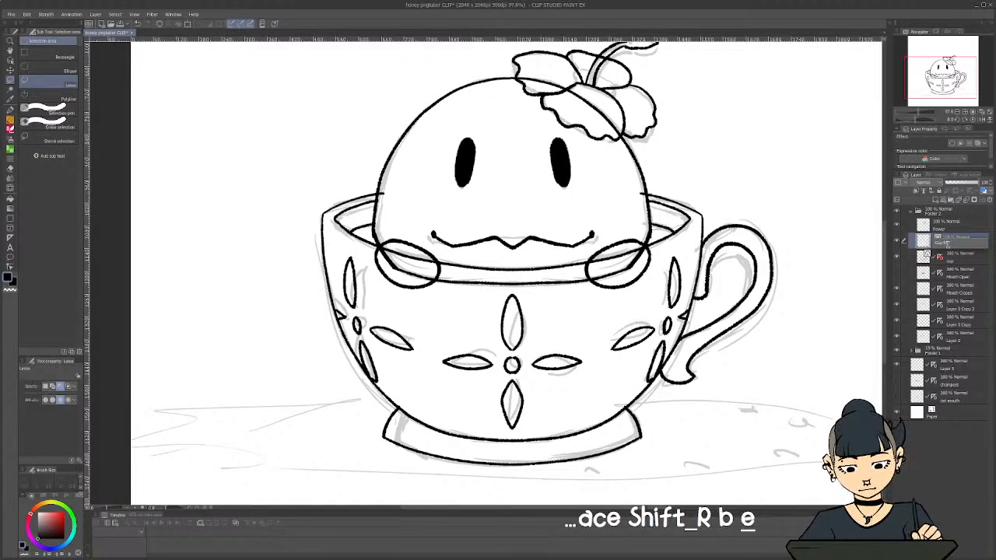
{"action": "key", "text": "Return"}
{"action": "double_click", "coordinate": [950, 258]}
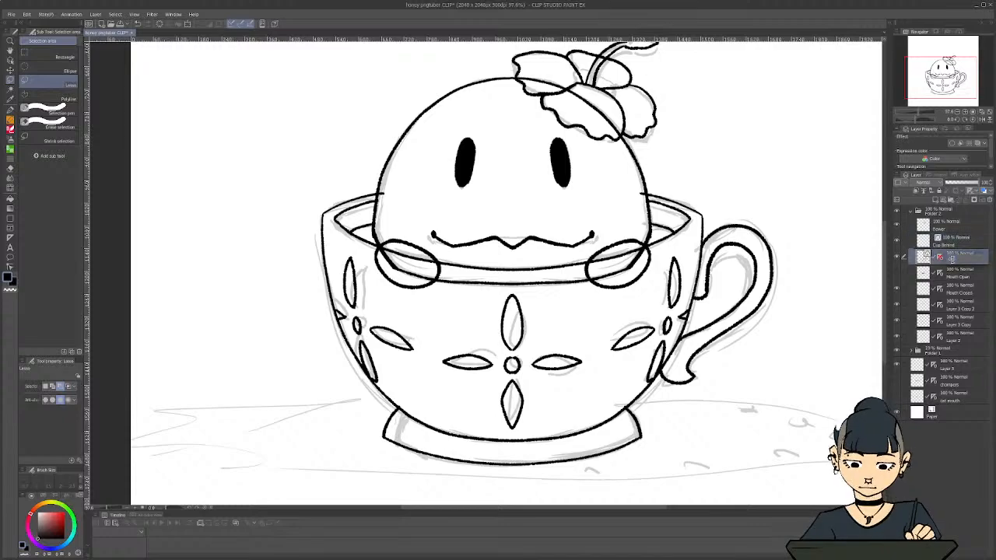
{"action": "type", "text": "Cup Front"}
{"action": "key", "text": "Return"}
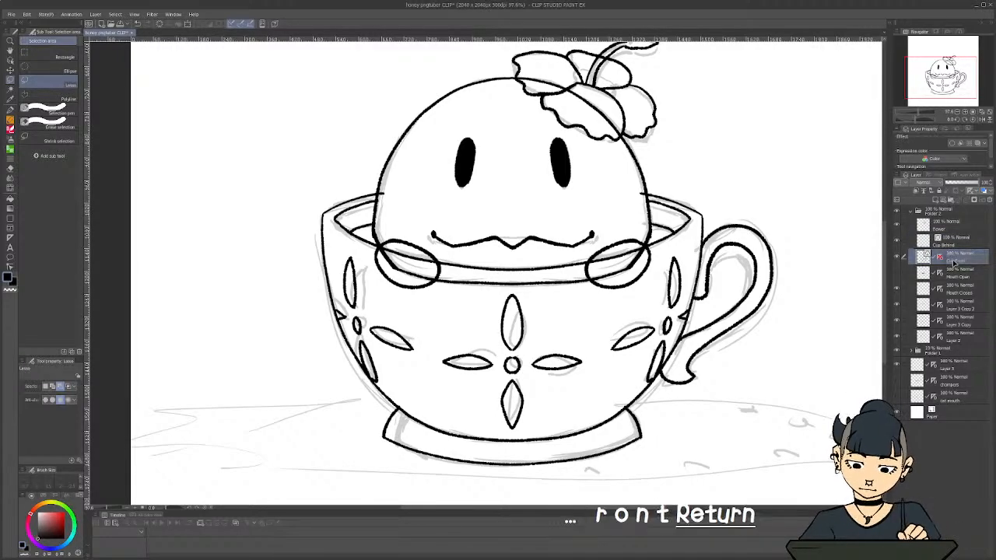
{"action": "left_click_drag", "start_coordinate": [961, 258], "coordinate": [960, 239]}
Hide the rough sketch folder, Folder 1, so that only the clean lineart shows
{"action": "scroll", "coordinate": [690, 308], "scroll_direction": "down", "scroll_amount": 2}
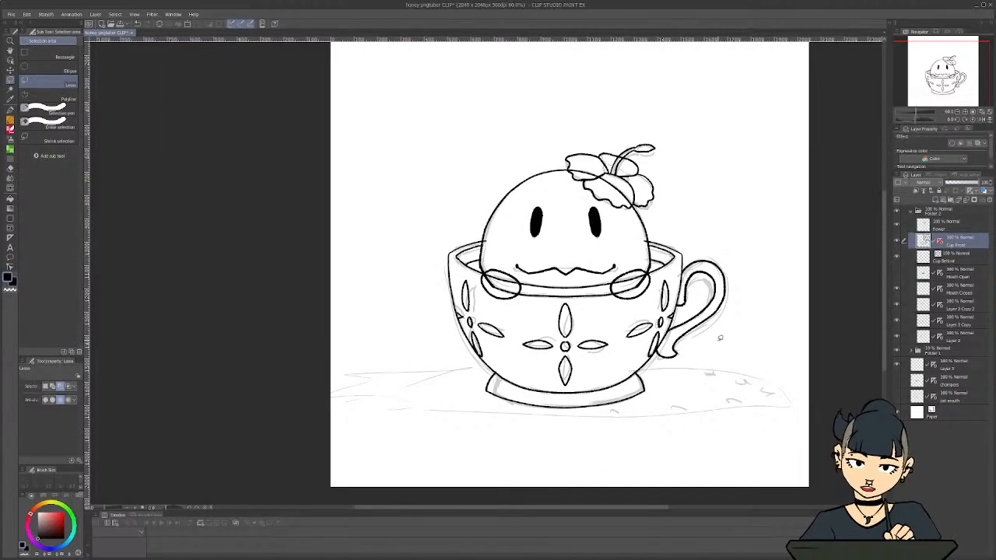
{"action": "left_click", "coordinate": [896, 354]}
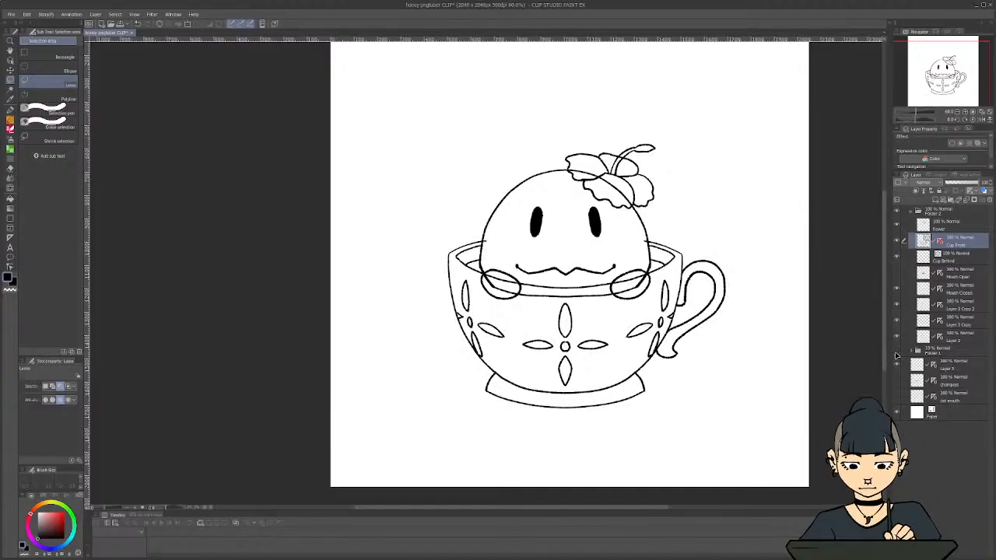
{"action": "scroll", "coordinate": [606, 335], "scroll_direction": "up", "scroll_amount": 3}
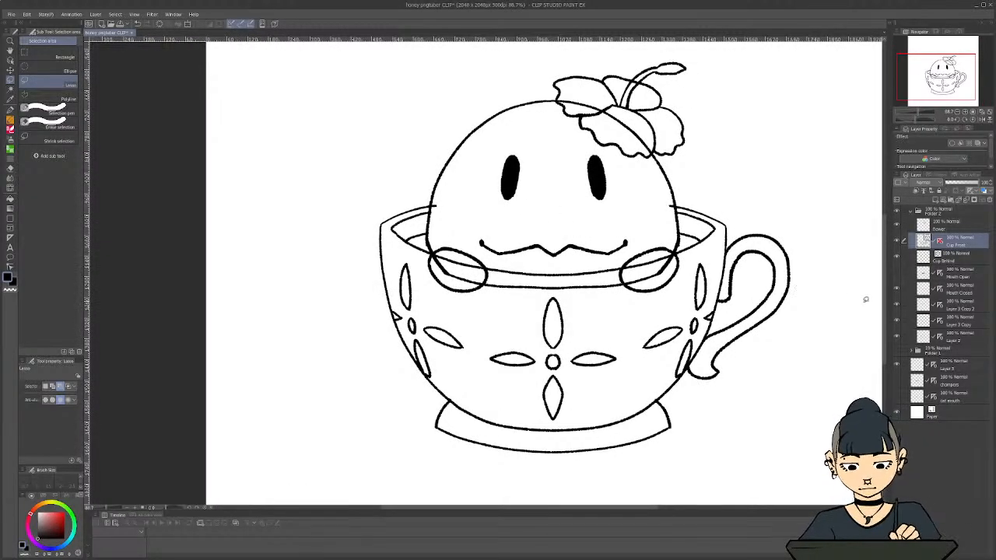
{"action": "left_click_drag", "start_coordinate": [885, 322], "coordinate": [885, 316]}
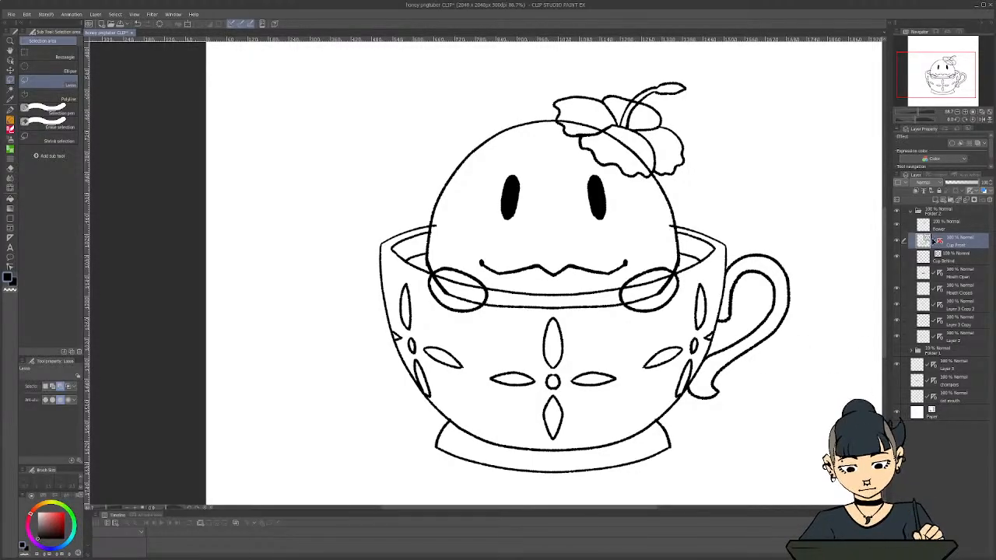
{"action": "left_click", "coordinate": [937, 215]}
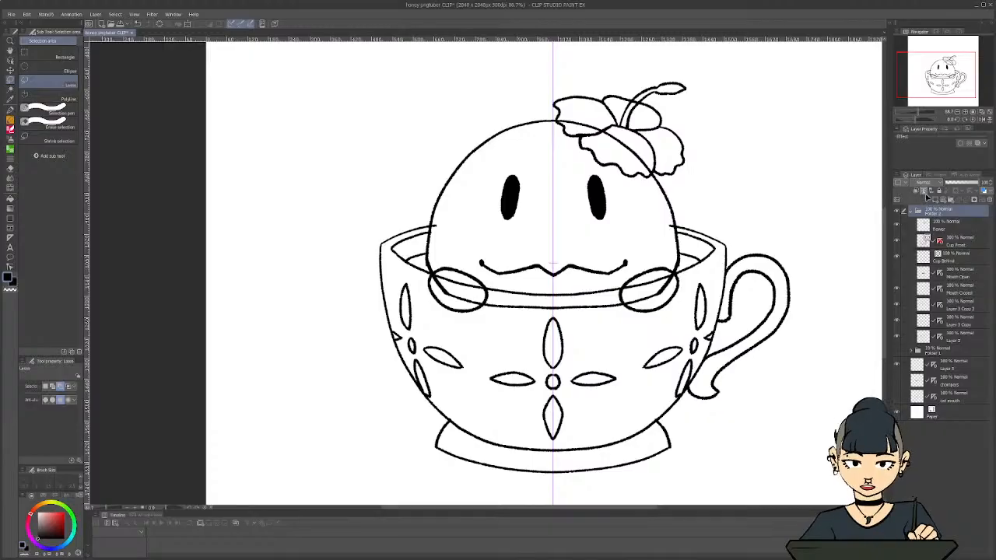
{"action": "left_click", "coordinate": [916, 211]}
{"action": "left_click", "coordinate": [935, 224]}
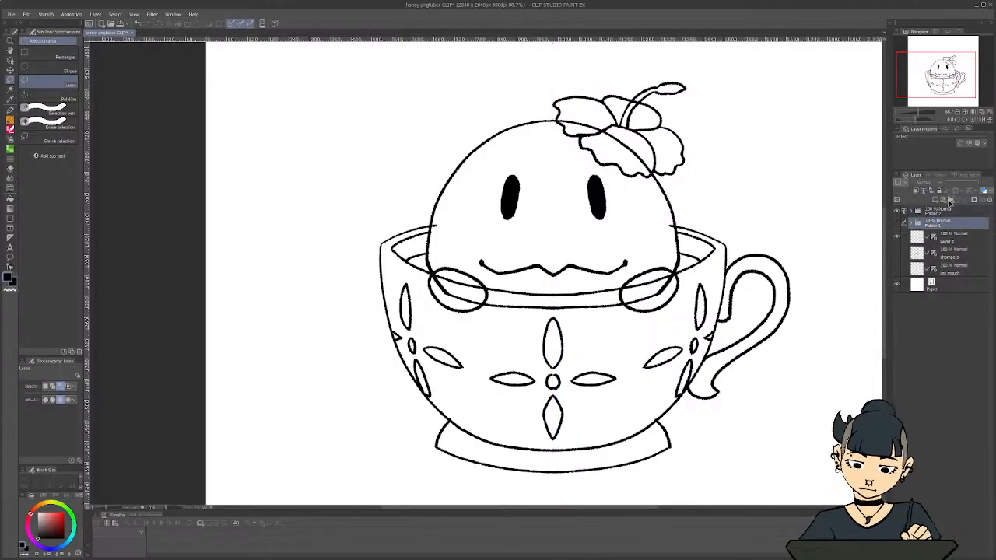
{"action": "left_click", "coordinate": [950, 200]}
{"action": "left_click", "coordinate": [935, 200]}
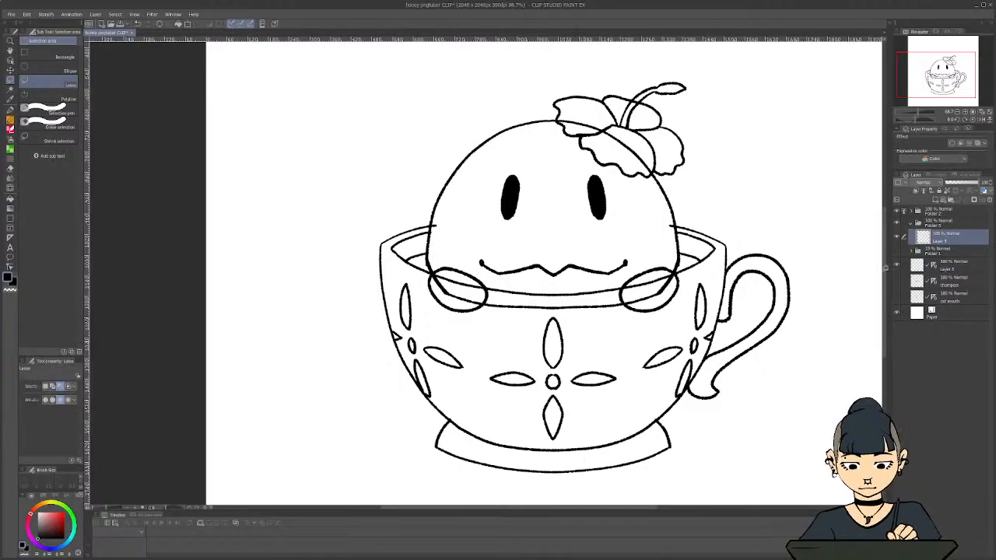
{"action": "left_click", "coordinate": [904, 211]}
{"action": "left_click", "coordinate": [904, 211]}
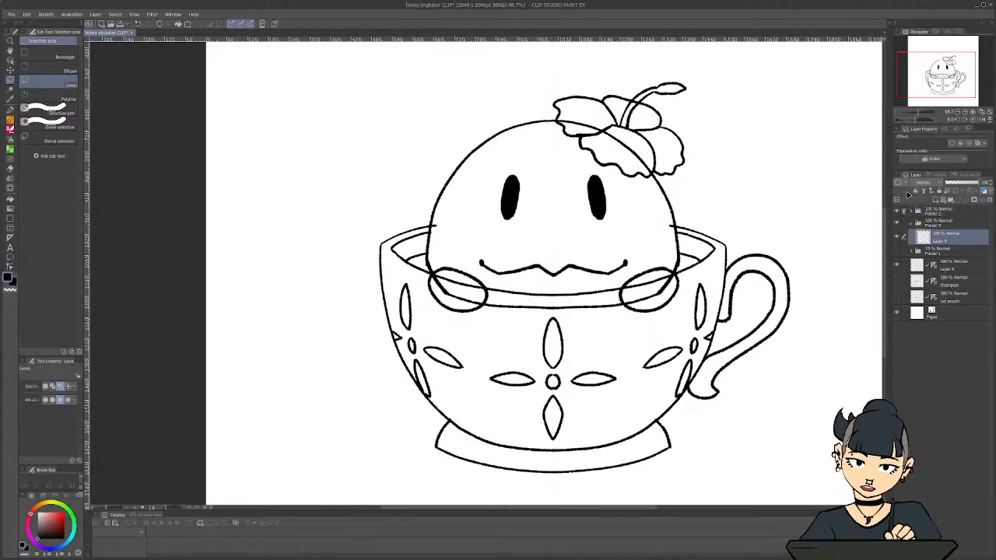
{"action": "left_click", "coordinate": [934, 212]}
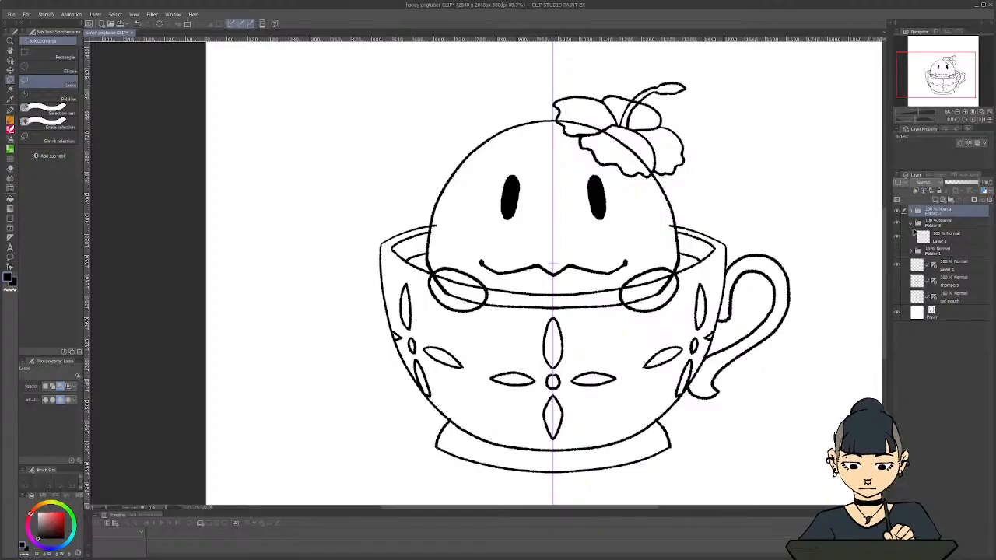
{"action": "left_click", "coordinate": [939, 224]}
{"action": "left_click", "coordinate": [989, 200]}
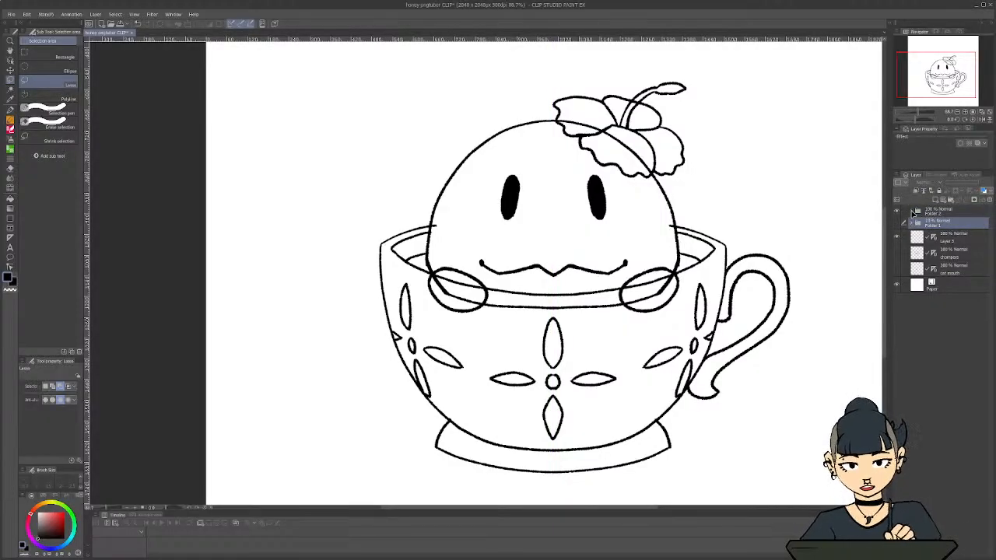
Expand Folder 2, toggle Layer 2's visibility to identify the body lineart, and rename the layer Slime
{"action": "left_click", "coordinate": [913, 213]}
{"action": "left_click", "coordinate": [935, 333]}
{"action": "left_click", "coordinate": [897, 338]}
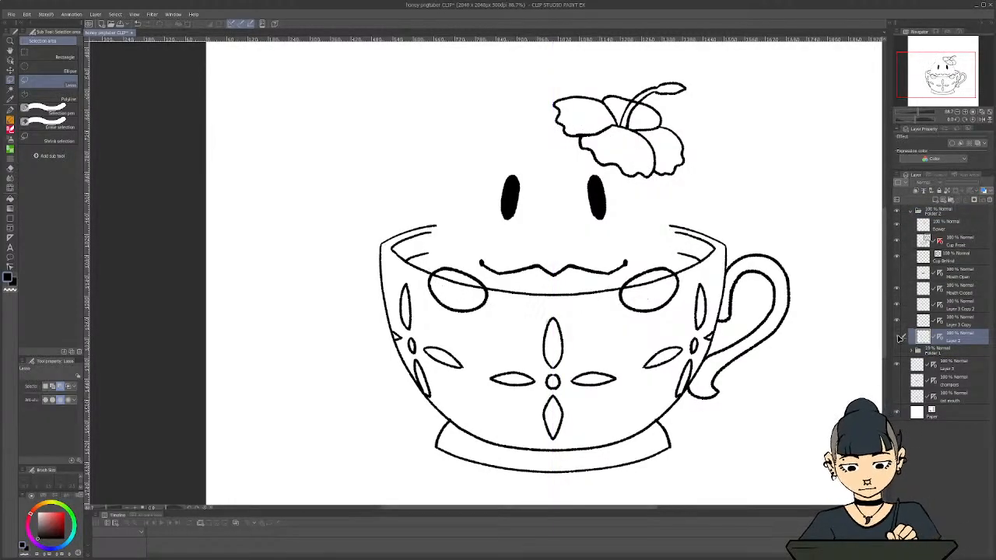
{"action": "left_click", "coordinate": [898, 338]}
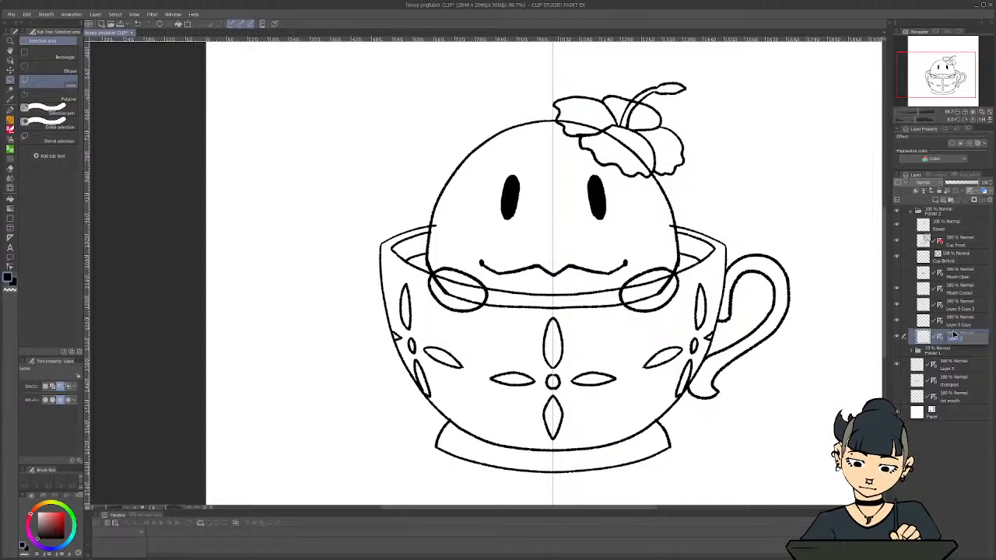
{"action": "type", "text": "Slime"}
{"action": "key", "text": "Return"}
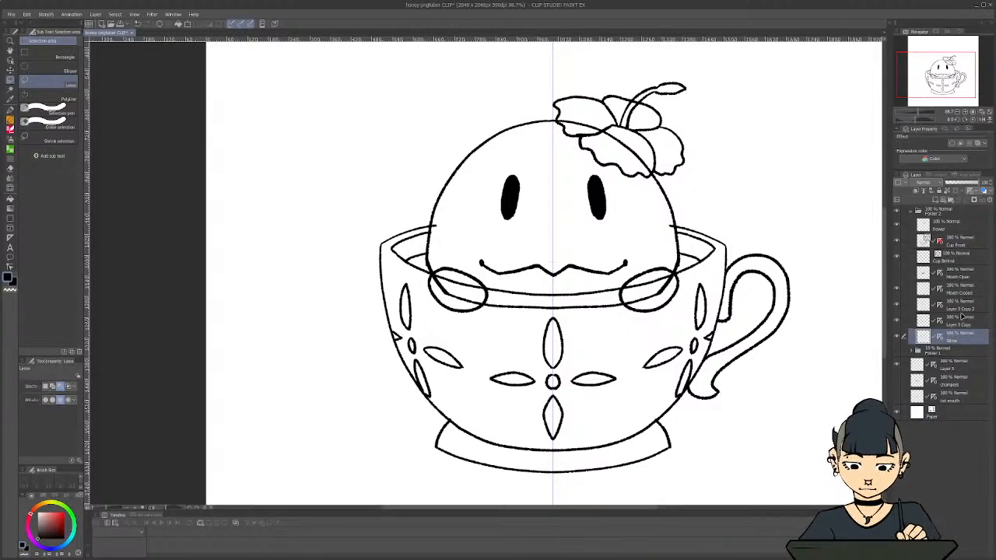
Rename the Layer 3 Copy layer, which holds the two hand ovals, as Hands
{"action": "left_click", "coordinate": [899, 324]}
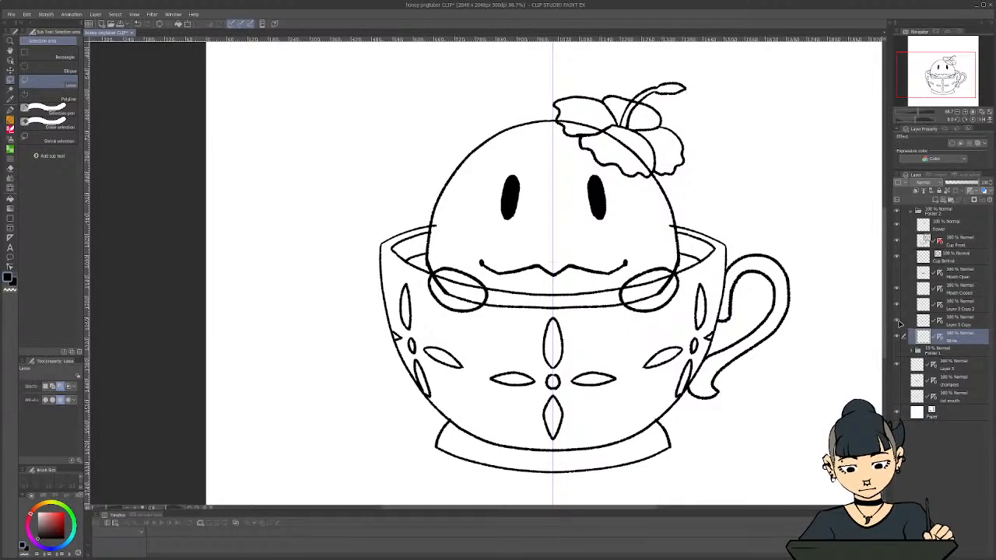
{"action": "left_click", "coordinate": [955, 324]}
{"action": "type", "text": "Hands"}
{"action": "key", "text": "Return"}
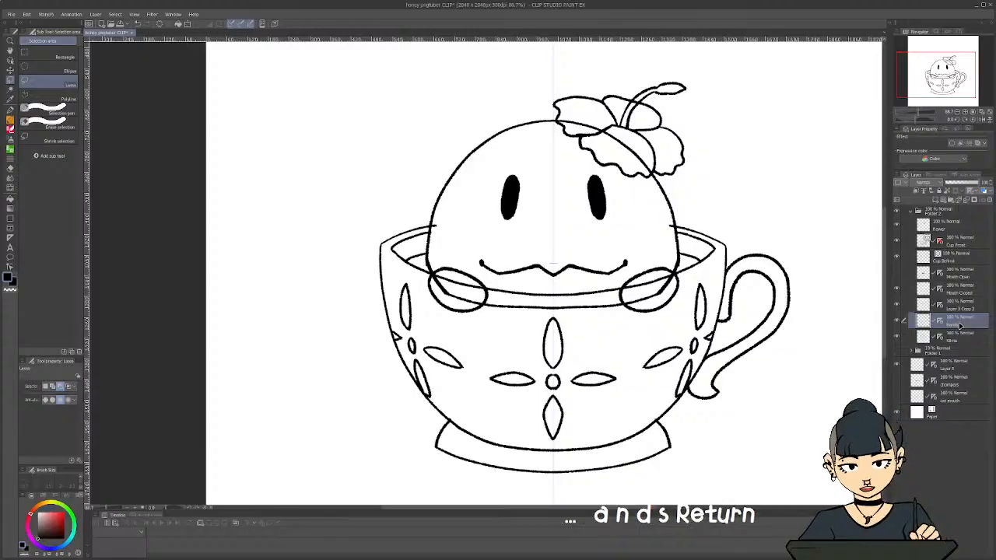
Toggle the visibility of Layer 3 Copy 2 to identify its contents and rename the layer Eyes
{"action": "left_click", "coordinate": [908, 309]}
{"action": "left_click", "coordinate": [898, 305]}
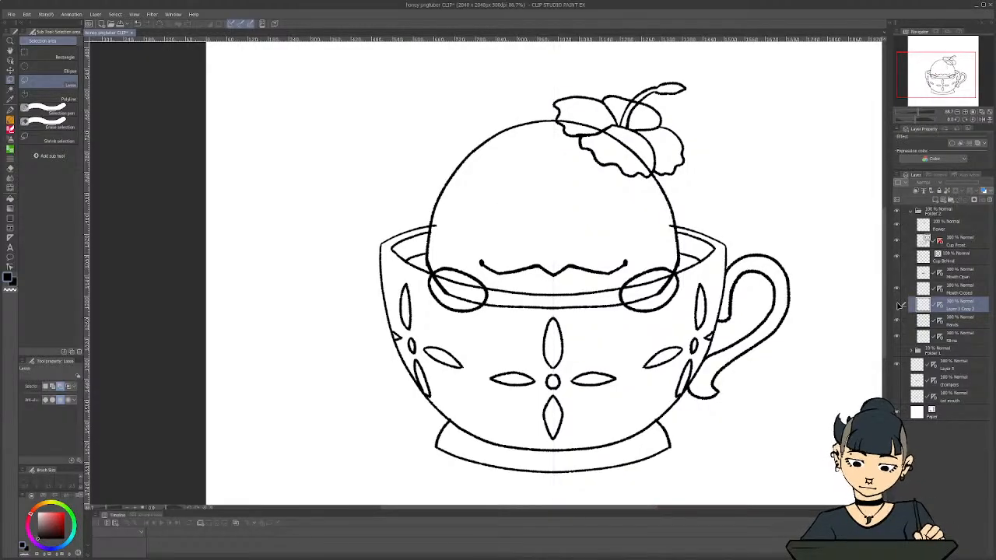
{"action": "left_click", "coordinate": [898, 306]}
{"action": "double_click", "coordinate": [960, 310]}
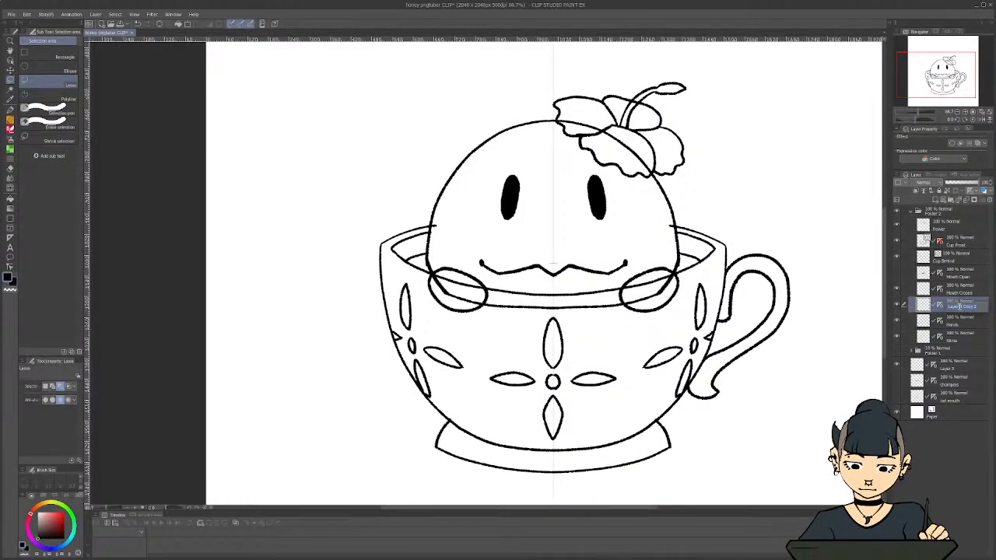
{"action": "type", "text": "Eyes"}
{"action": "key", "text": "Return"}
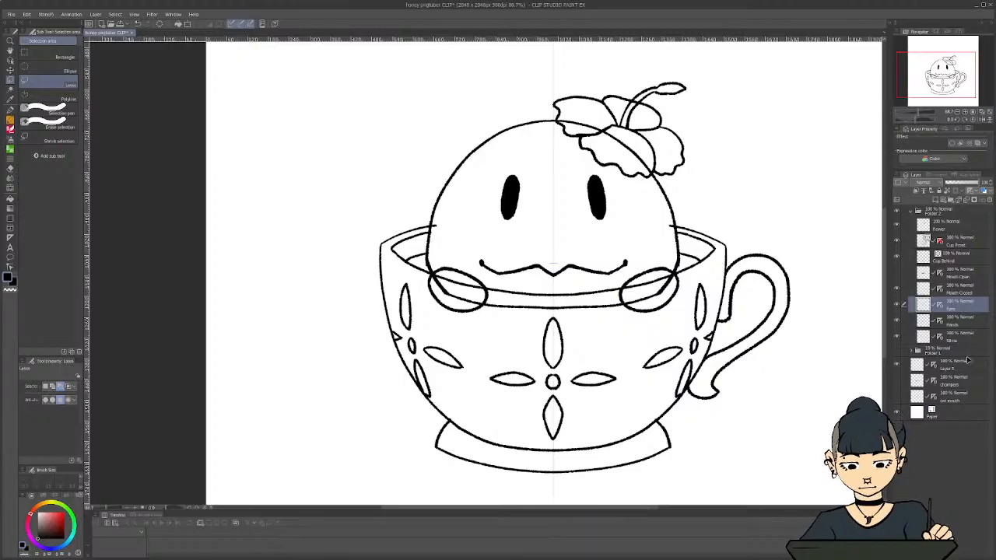
Set the Slime layer as the reference layer and add a new raster layer directly beneath it for the body colour
{"action": "left_click", "coordinate": [963, 339]}
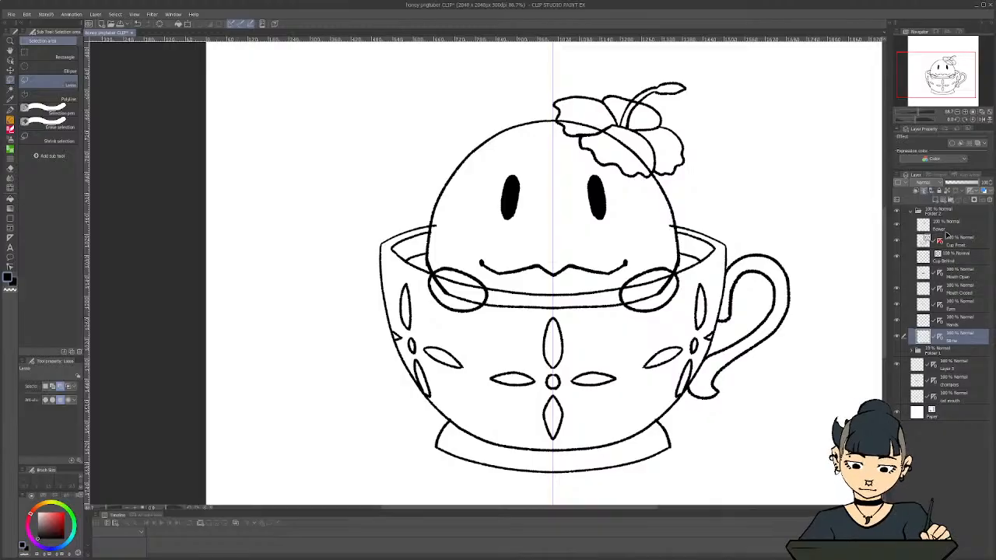
{"action": "left_click", "coordinate": [935, 202]}
{"action": "left_click_drag", "start_coordinate": [962, 358], "coordinate": [958, 332]}
{"action": "left_click", "coordinate": [956, 357]}
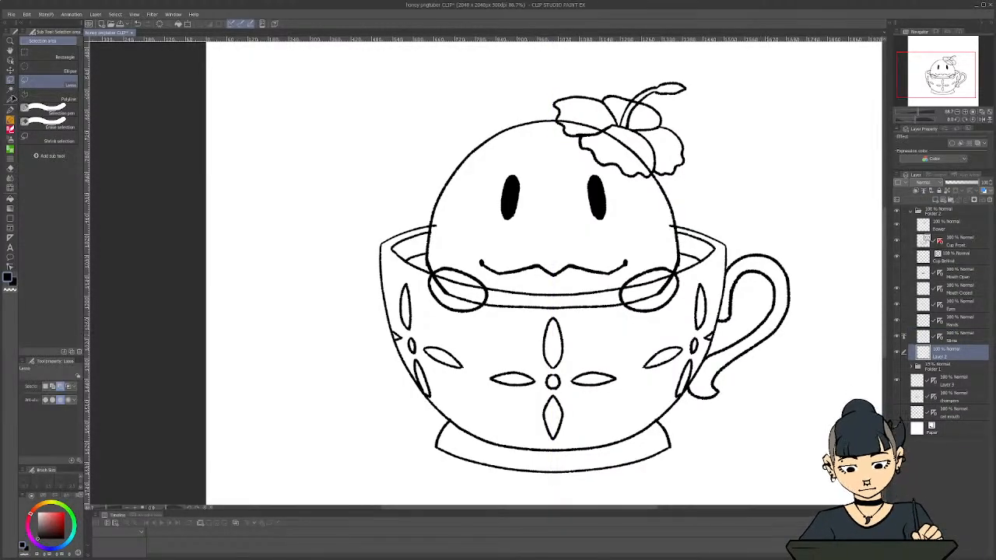
Roughly cover the whole slime body with golden brown on the new layer, using the G-pen at brush size 200
{"action": "left_click_drag", "start_coordinate": [55, 505], "coordinate": [48, 505]}
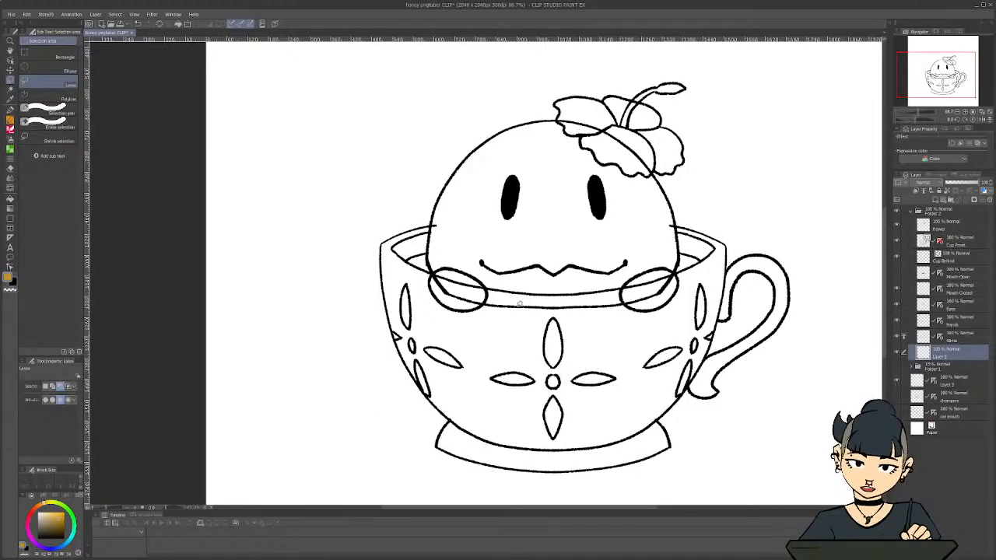
{"action": "key", "text": "p"}
{"action": "left_click", "coordinate": [51, 64]}
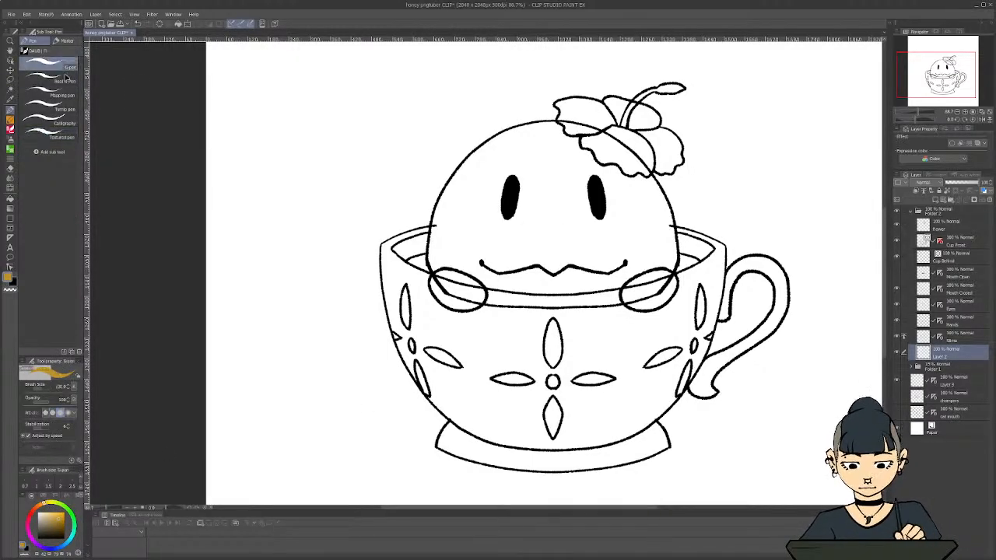
{"action": "key", "text": "bracketright"}
{"action": "key", "text": "bracketright"}
{"action": "key", "text": "bracketright"}
{"action": "key", "text": "bracketright"}
{"action": "key", "text": "bracketright"}
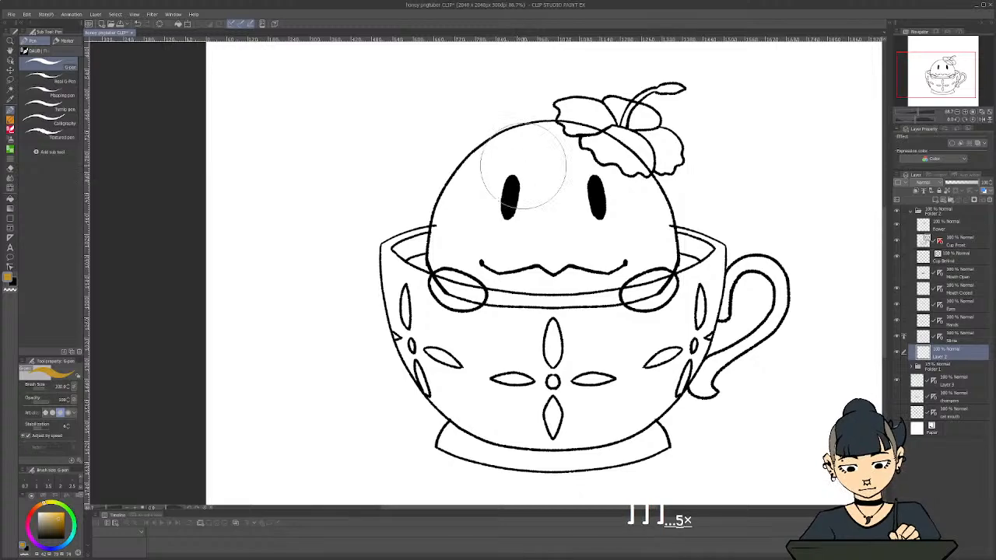
{"action": "mouse_move", "coordinate": [525, 138]}
{"action": "left_mouse_down"}
{"action": "mouse_move", "coordinate": [626, 168]}
{"action": "mouse_move", "coordinate": [568, 134]}
{"action": "mouse_move", "coordinate": [574, 152]}
{"action": "mouse_move", "coordinate": [679, 231]}
{"action": "mouse_move", "coordinate": [483, 145]}
{"action": "mouse_move", "coordinate": [644, 210]}
{"action": "mouse_move", "coordinate": [497, 128]}
{"action": "mouse_move", "coordinate": [690, 260]}
{"action": "mouse_move", "coordinate": [461, 173]}
{"action": "mouse_move", "coordinate": [636, 267]}
{"action": "mouse_move", "coordinate": [491, 245]}
{"action": "mouse_move", "coordinate": [455, 260]}
{"action": "mouse_move", "coordinate": [556, 307]}
{"action": "mouse_move", "coordinate": [451, 308]}
{"action": "left_mouse_up"}
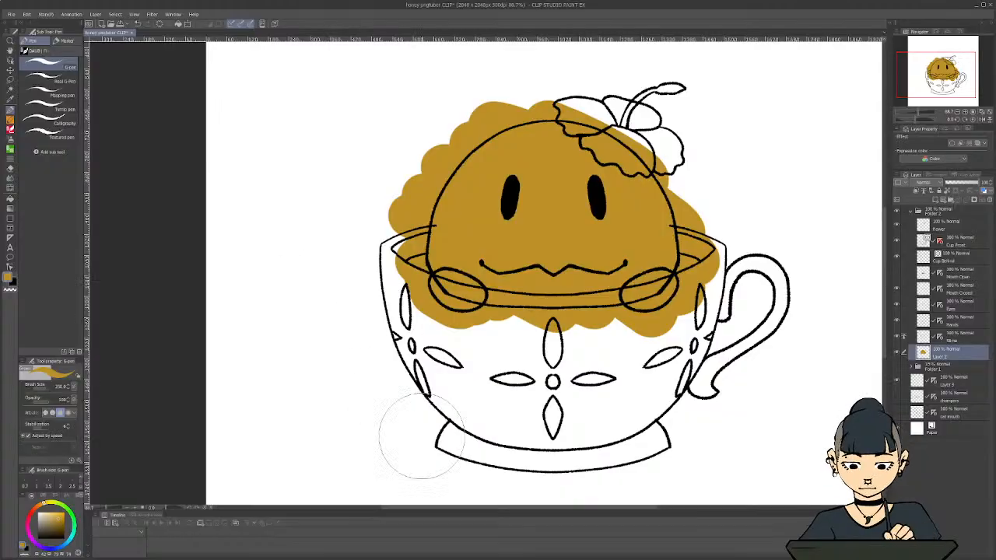
Remove the golden-brown overspill outside the slime's outline with the Erase Along Edge eraser
{"action": "key", "text": "e"}
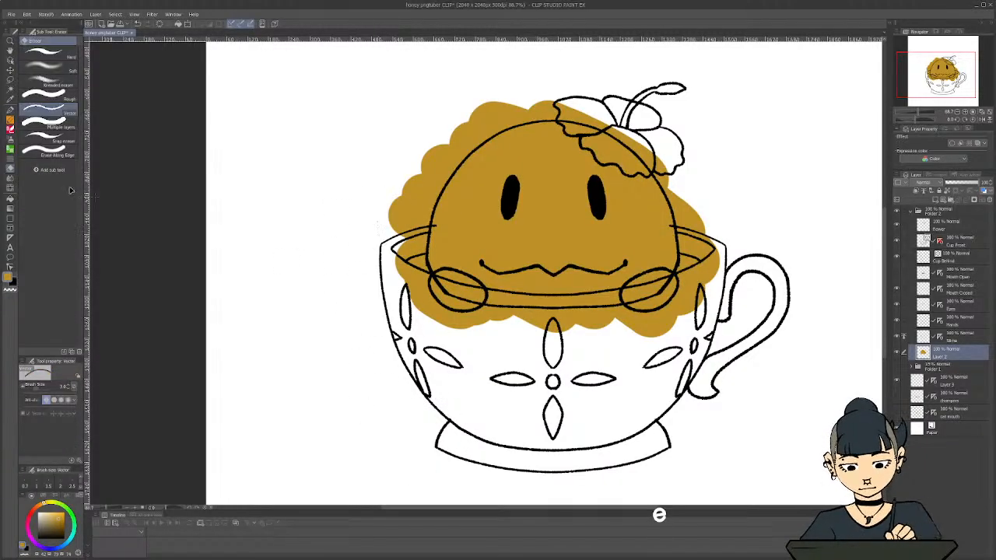
{"action": "left_click", "coordinate": [47, 153]}
{"action": "mouse_move", "coordinate": [396, 205]}
{"action": "left_mouse_down"}
{"action": "mouse_move", "coordinate": [419, 184]}
{"action": "mouse_move", "coordinate": [395, 217]}
{"action": "mouse_move", "coordinate": [401, 203]}
{"action": "mouse_move", "coordinate": [400, 223]}
{"action": "mouse_move", "coordinate": [421, 186]}
{"action": "mouse_move", "coordinate": [502, 112]}
{"action": "mouse_move", "coordinate": [571, 101]}
{"action": "mouse_move", "coordinate": [633, 121]}
{"action": "mouse_move", "coordinate": [676, 171]}
{"action": "mouse_move", "coordinate": [699, 277]}
{"action": "mouse_move", "coordinate": [675, 319]}
{"action": "mouse_move", "coordinate": [691, 278]}
{"action": "mouse_move", "coordinate": [623, 327]}
{"action": "left_mouse_up"}
{"action": "mouse_move", "coordinate": [380, 270]}
{"action": "left_mouse_down"}
{"action": "mouse_move", "coordinate": [416, 200]}
{"action": "mouse_move", "coordinate": [407, 255]}
{"action": "mouse_move", "coordinate": [418, 289]}
{"action": "mouse_move", "coordinate": [406, 295]}
{"action": "mouse_move", "coordinate": [450, 317]}
{"action": "mouse_move", "coordinate": [549, 330]}
{"action": "mouse_move", "coordinate": [670, 316]}
{"action": "left_mouse_up"}
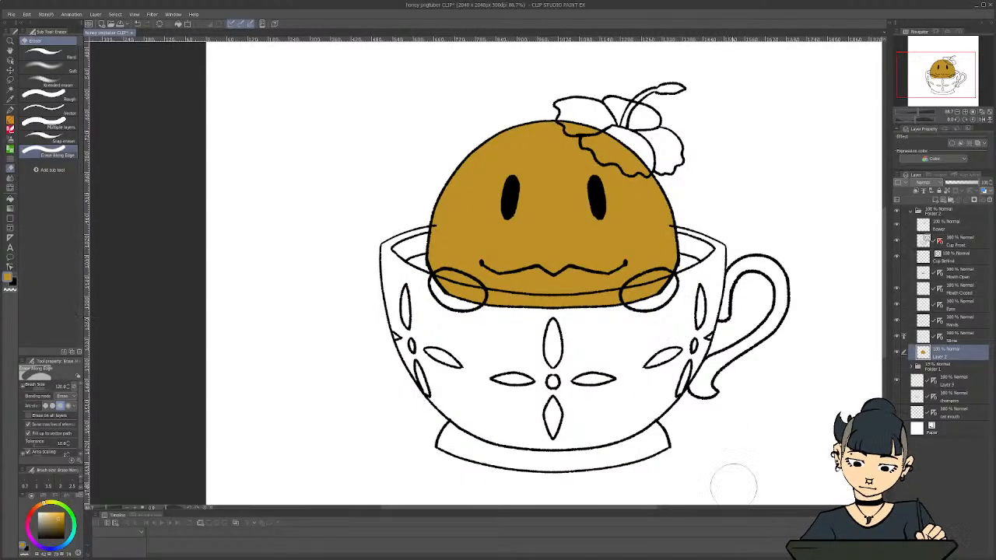
Rename the golden-brown body colour layer Slime
{"action": "double_click", "coordinate": [945, 357]}
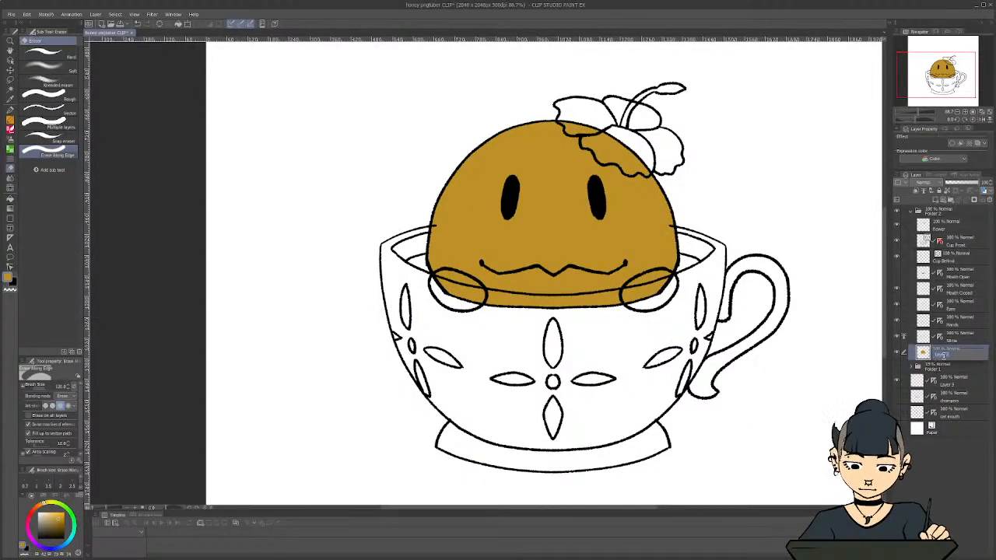
{"action": "type", "text": "Slime"}
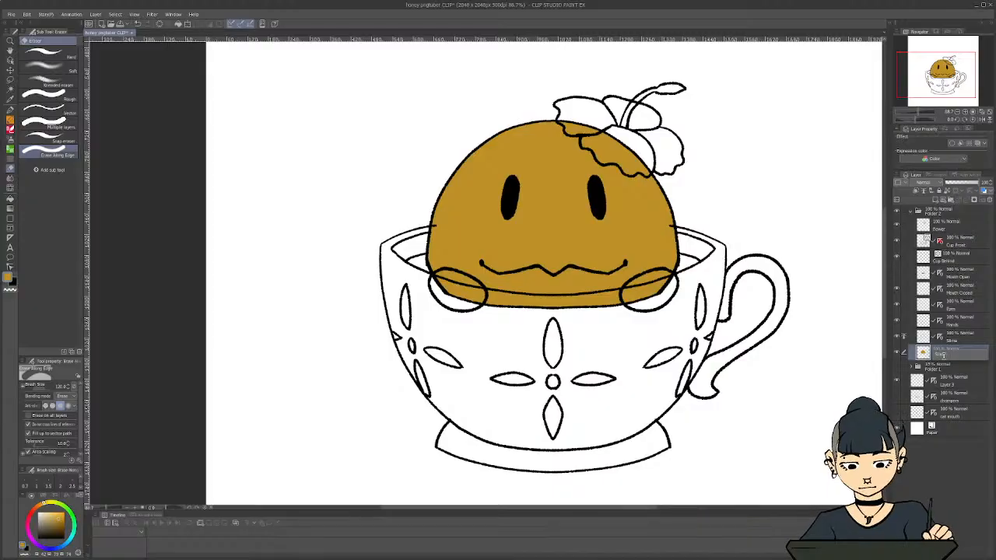
{"action": "key", "text": "Return"}
Group the slime lineart and its colour layer in a new folder named Slime and collapse the folder
{"action": "left_click", "coordinate": [960, 336]}
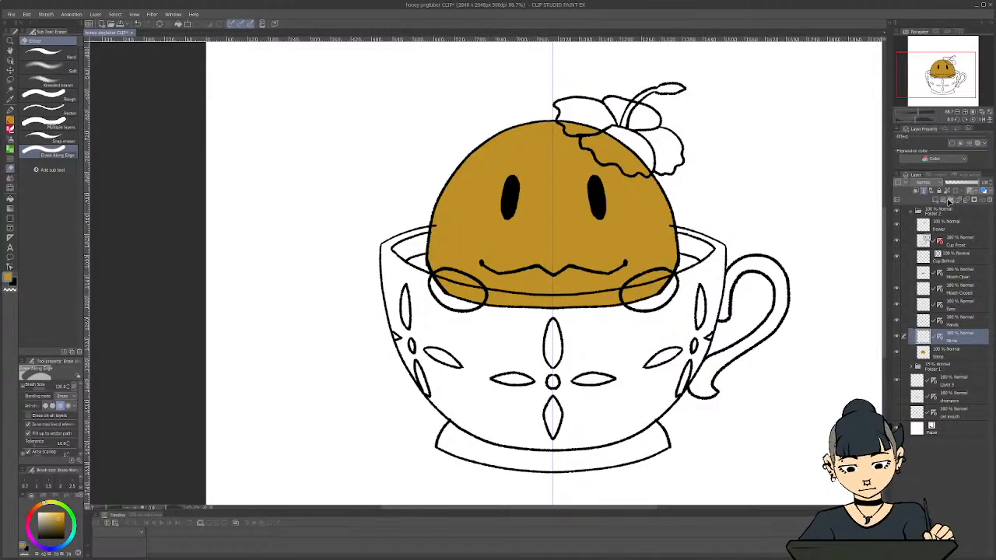
{"action": "left_click", "coordinate": [949, 201]}
{"action": "left_click", "coordinate": [951, 348]}
{"action": "left_click", "coordinate": [952, 364], "text": "shift"}
{"action": "left_click_drag", "start_coordinate": [955, 355], "coordinate": [932, 340]}
{"action": "double_click", "coordinate": [936, 337]}
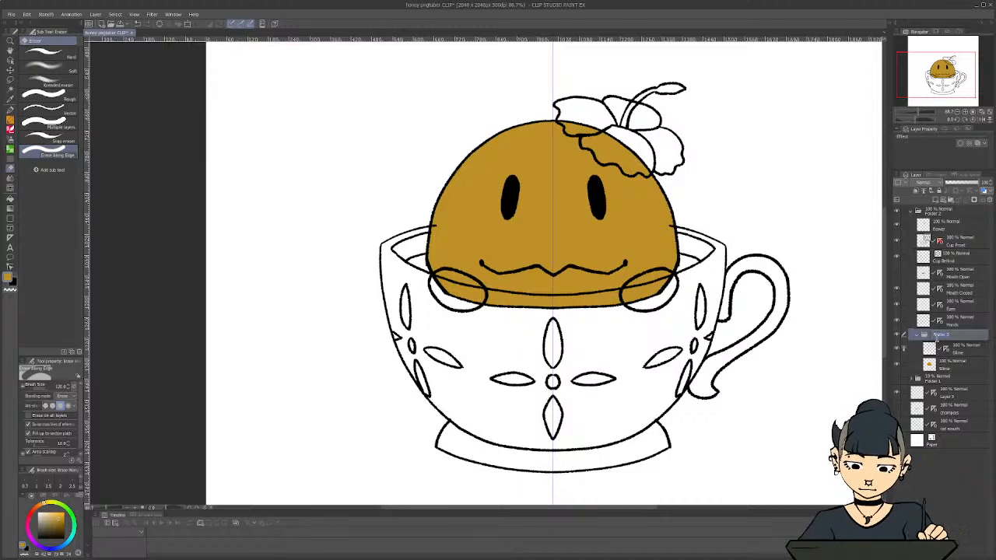
{"action": "type", "text": "Slime"}
{"action": "key", "text": "Return"}
{"action": "left_click", "coordinate": [919, 339]}
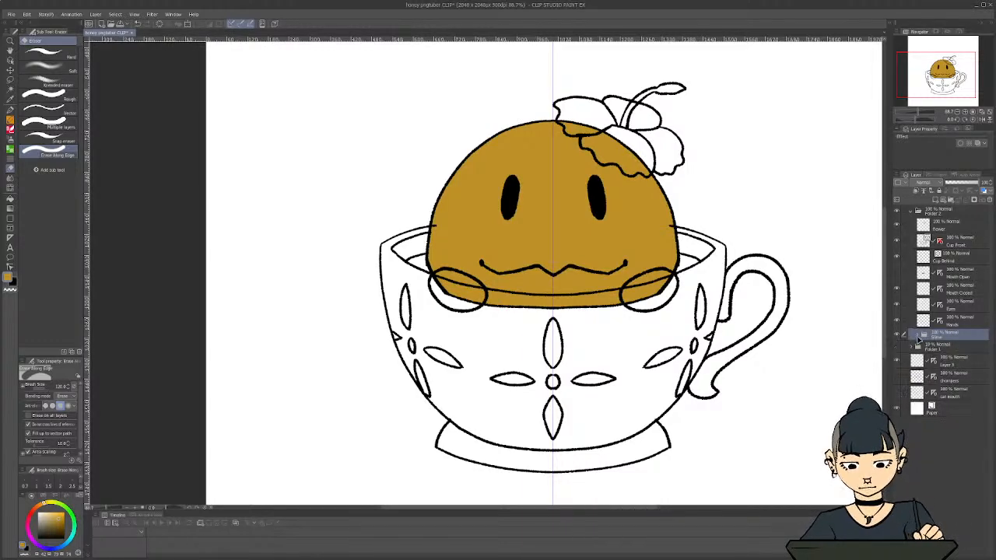
Set the Hands layer as the reference layer instead of the slime lineart and add a new raster layer for the hand colour
{"action": "left_click", "coordinate": [943, 325]}
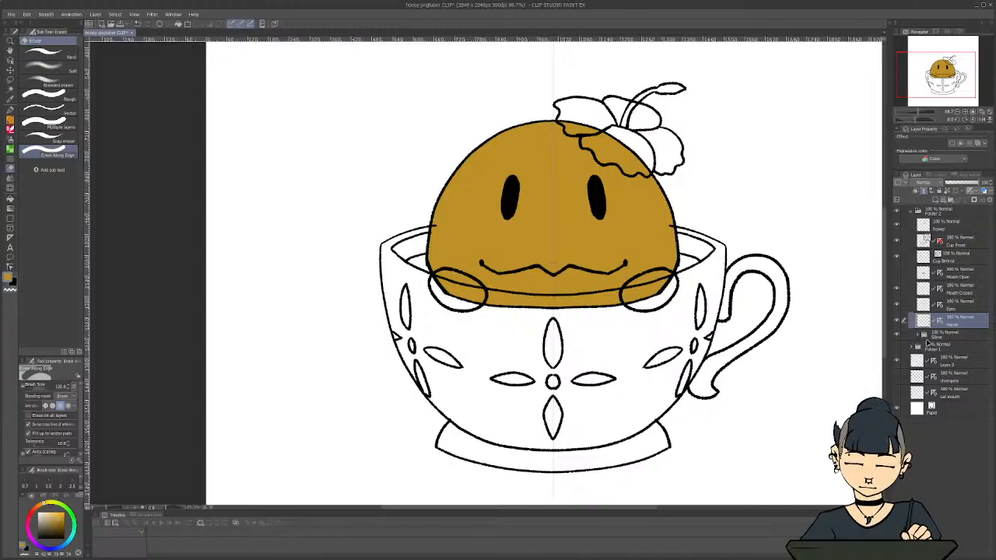
{"action": "left_click", "coordinate": [917, 338]}
{"action": "left_click", "coordinate": [963, 353]}
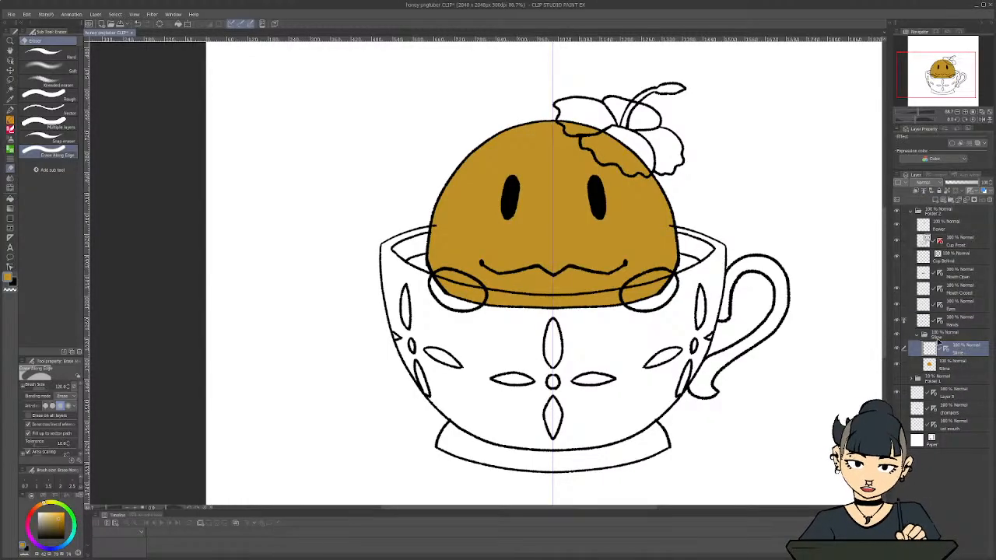
{"action": "left_click", "coordinate": [919, 337]}
{"action": "left_click", "coordinate": [961, 322]}
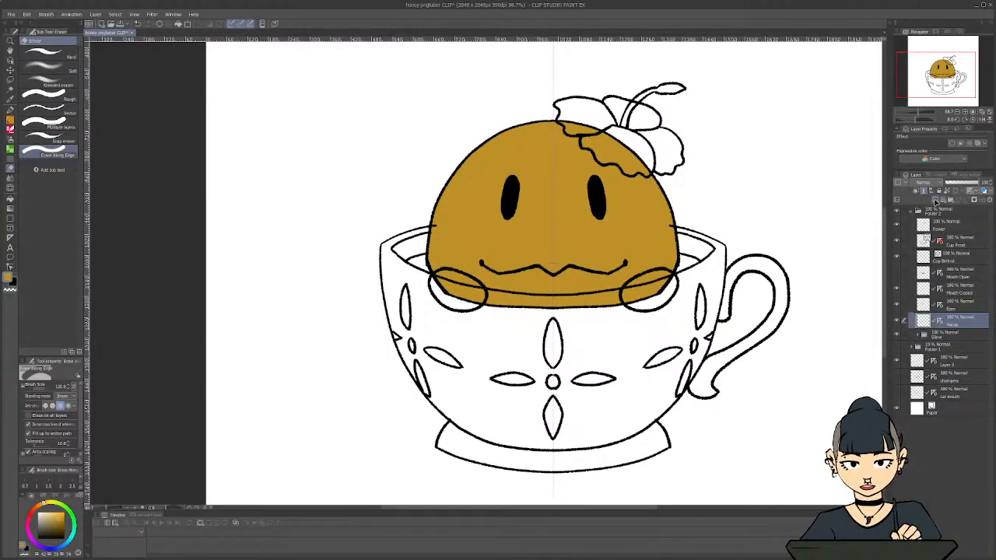
{"action": "left_click", "coordinate": [934, 200]}
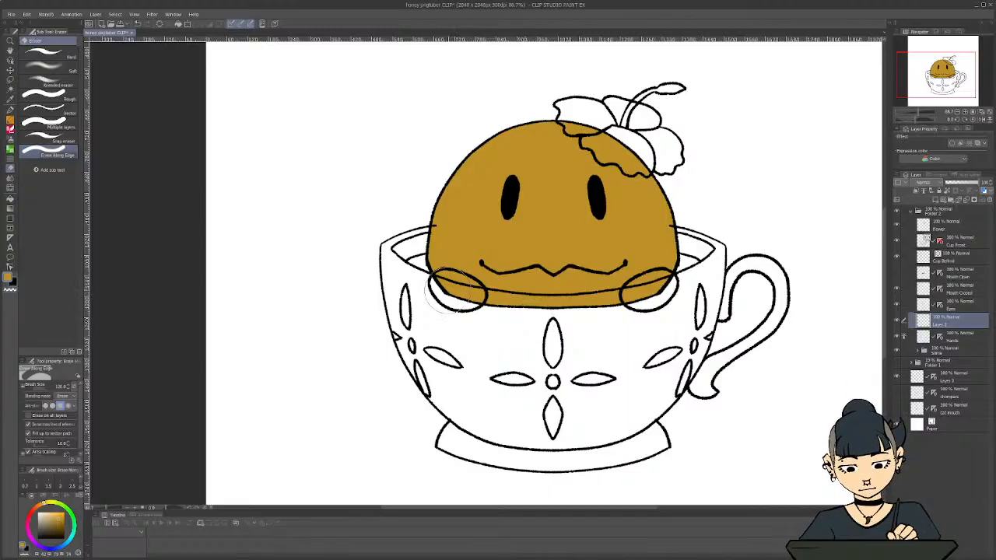
With the Slime folder hidden, cover both hands in golden brown using the G-pen and move the colour layer beneath Hands
{"action": "left_click", "coordinate": [897, 350]}
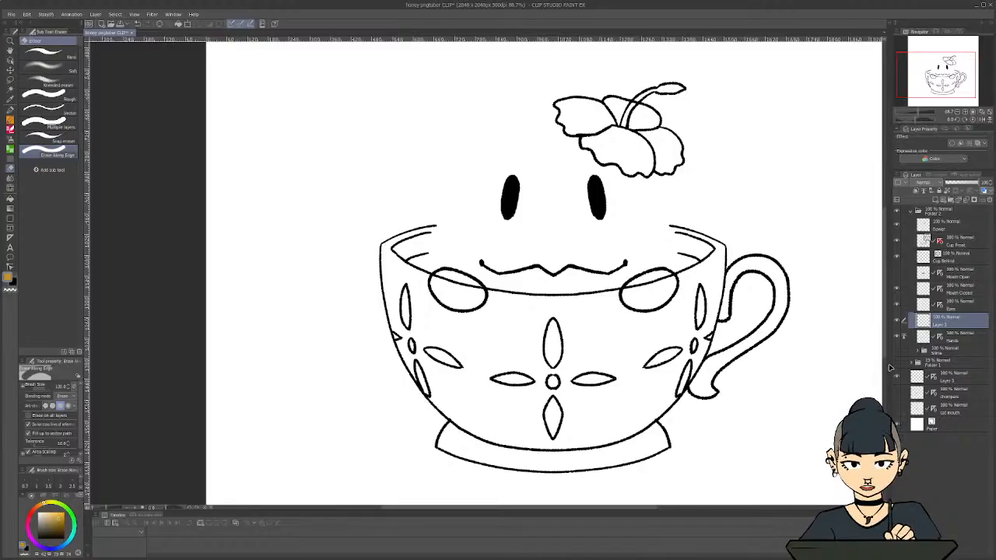
{"action": "key", "text": "p"}
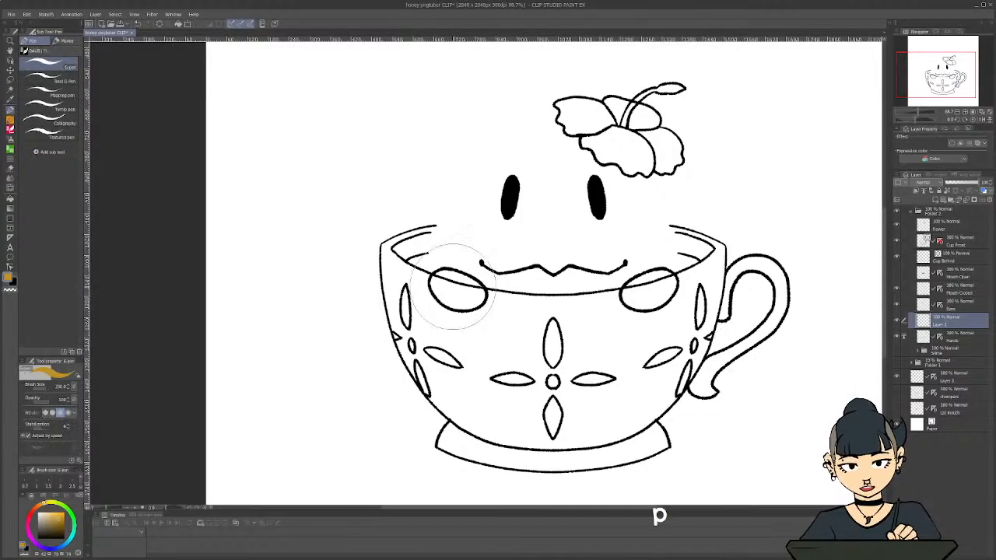
{"action": "left_click", "coordinate": [454, 290]}
{"action": "left_click_drag", "start_coordinate": [454, 291], "coordinate": [476, 294]}
{"action": "left_click_drag", "start_coordinate": [658, 272], "coordinate": [649, 300]}
{"action": "left_click_drag", "start_coordinate": [945, 324], "coordinate": [945, 340]}
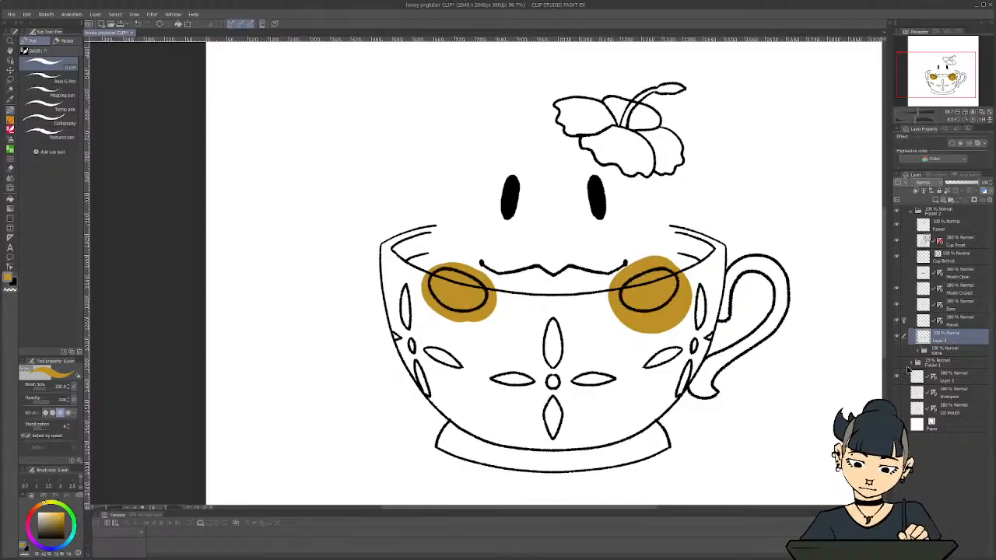
Remove the golden-brown overspill around both hands with the Erase Along Edge eraser
{"action": "key", "text": "e"}
{"action": "mouse_move", "coordinate": [443, 261]}
{"action": "left_mouse_down"}
{"action": "mouse_move", "coordinate": [481, 274]}
{"action": "mouse_move", "coordinate": [494, 307]}
{"action": "mouse_move", "coordinate": [448, 319]}
{"action": "mouse_move", "coordinate": [420, 296]}
{"action": "left_mouse_up"}
{"action": "mouse_move", "coordinate": [614, 256]}
{"action": "left_mouse_down"}
{"action": "mouse_move", "coordinate": [688, 303]}
{"action": "mouse_move", "coordinate": [615, 319]}
{"action": "left_mouse_up"}
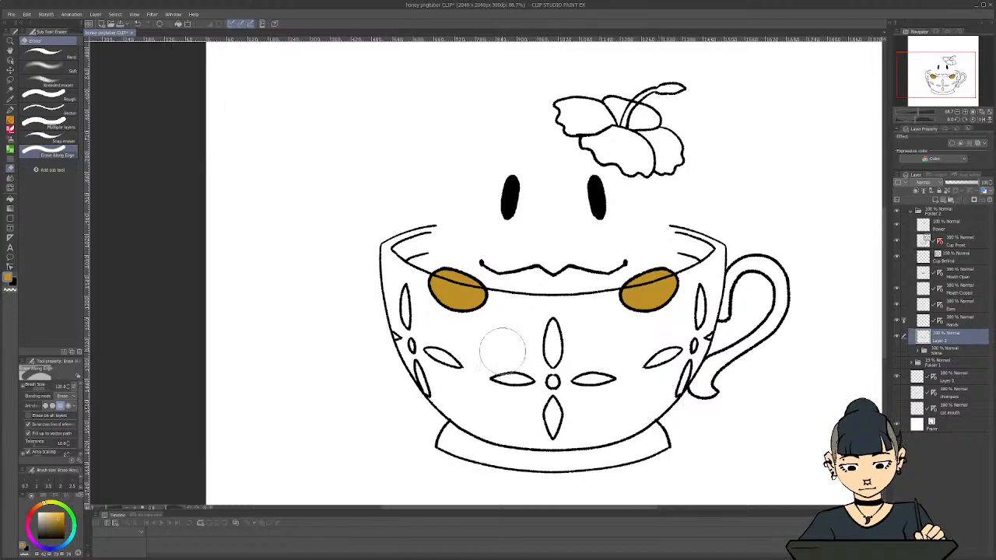
Group the hands lineart and its colour layer in a new folder named Hands and collapse the folder
{"action": "left_click", "coordinate": [953, 325]}
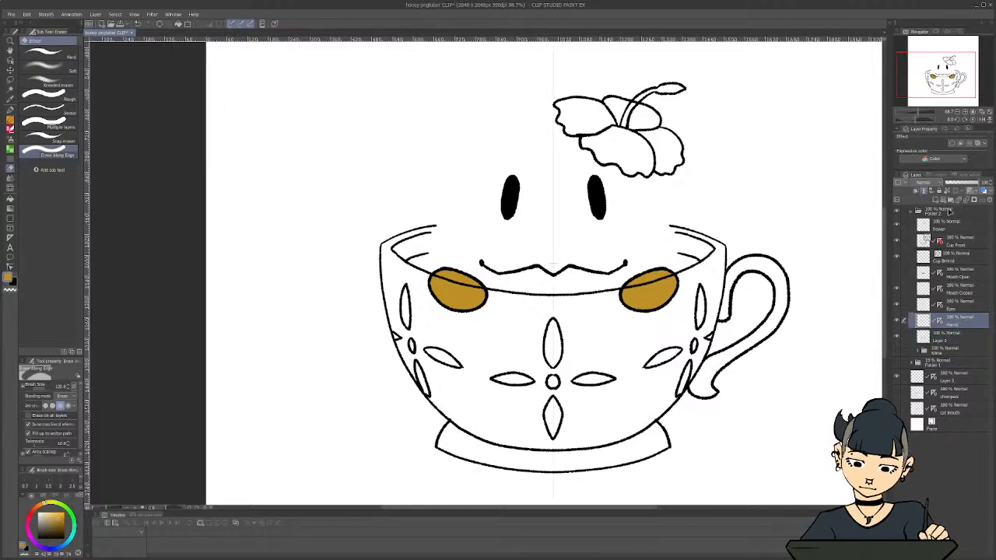
{"action": "left_click", "coordinate": [950, 200]}
{"action": "type", "text": "Hands"}
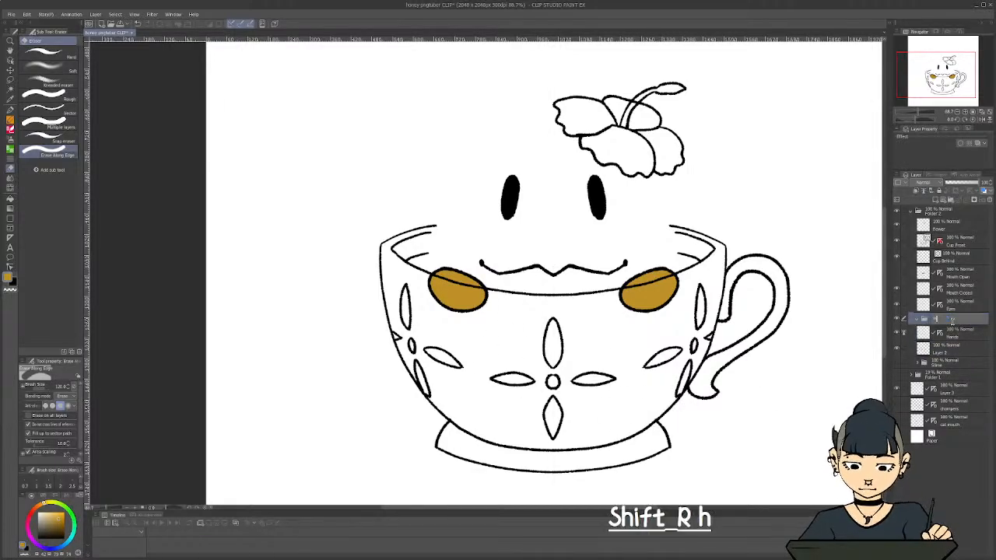
{"action": "key", "text": "Return"}
{"action": "left_click", "coordinate": [961, 338]}
{"action": "left_click", "coordinate": [958, 348], "text": "shift"}
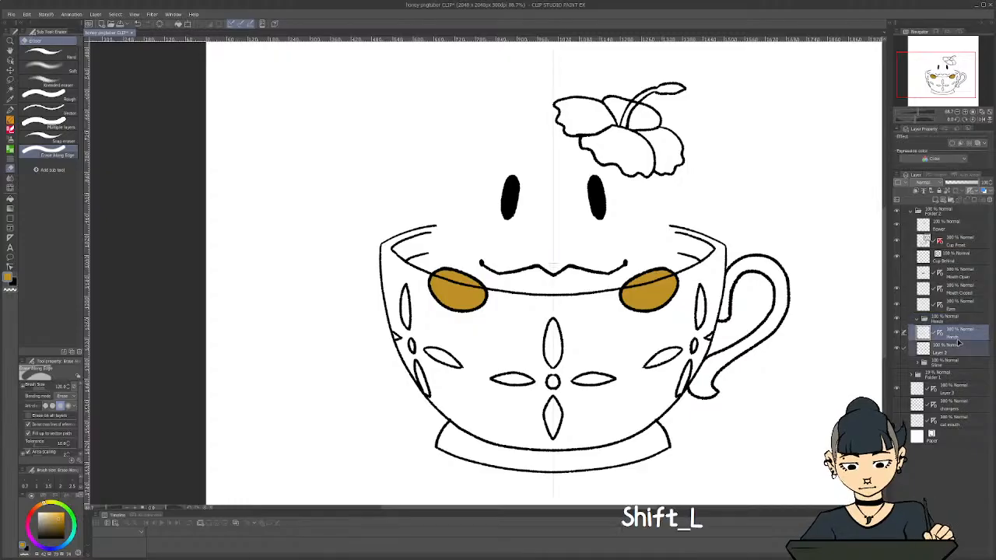
{"action": "left_click_drag", "start_coordinate": [954, 335], "coordinate": [931, 322]}
{"action": "left_click", "coordinate": [919, 319]}
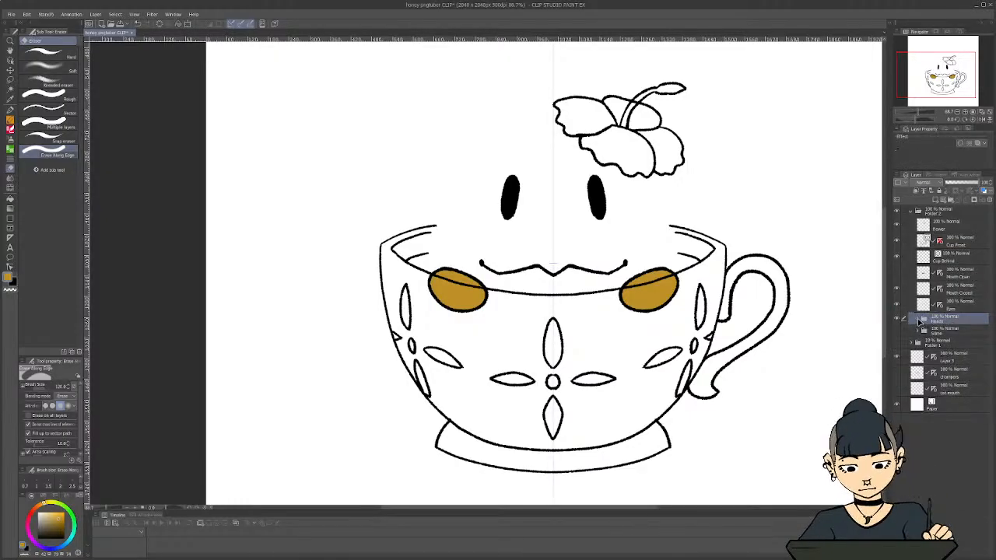
Show the Slime folder, set Cup Front as the reference layer and add a new raster layer directly beneath it
{"action": "left_click", "coordinate": [955, 309]}
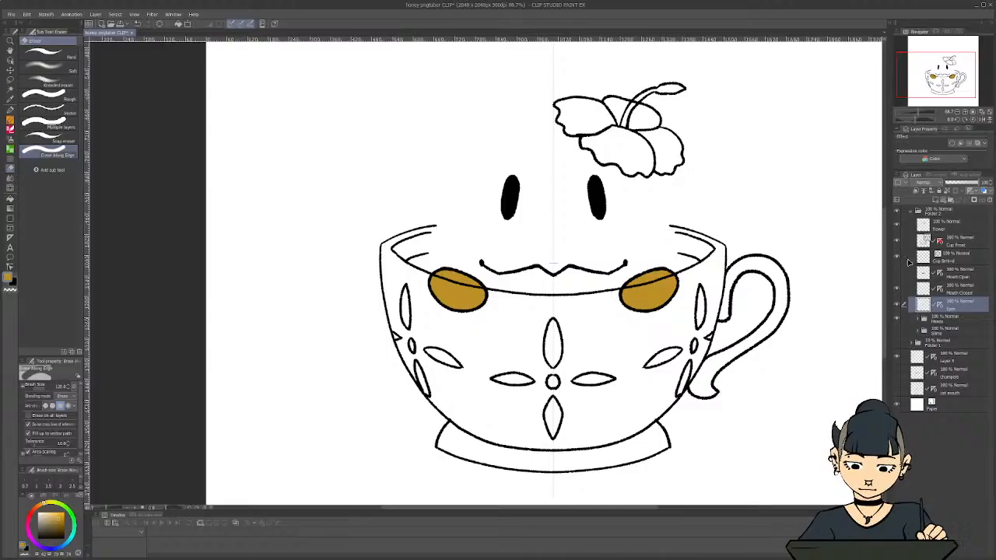
{"action": "left_click", "coordinate": [955, 264]}
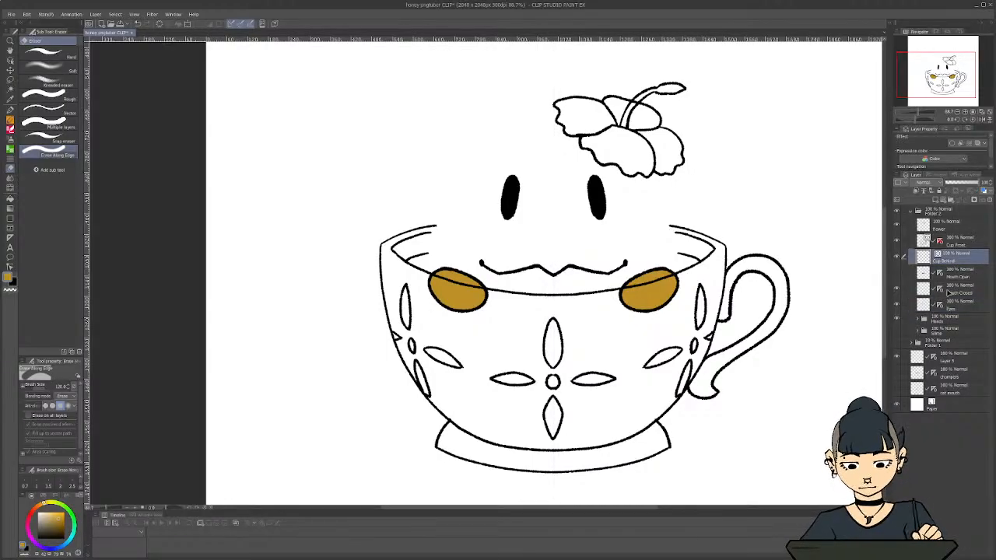
{"action": "left_click", "coordinate": [898, 333]}
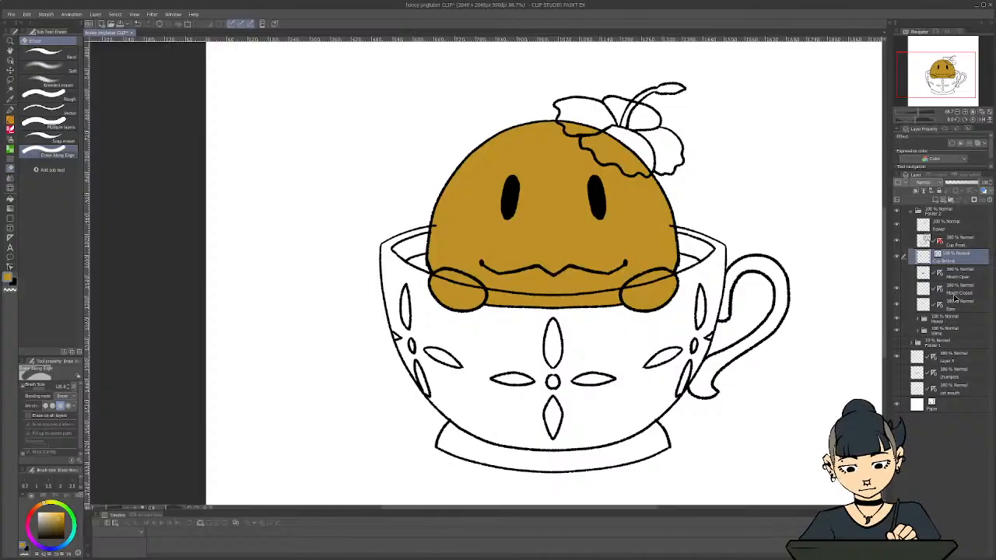
{"action": "left_click", "coordinate": [944, 237]}
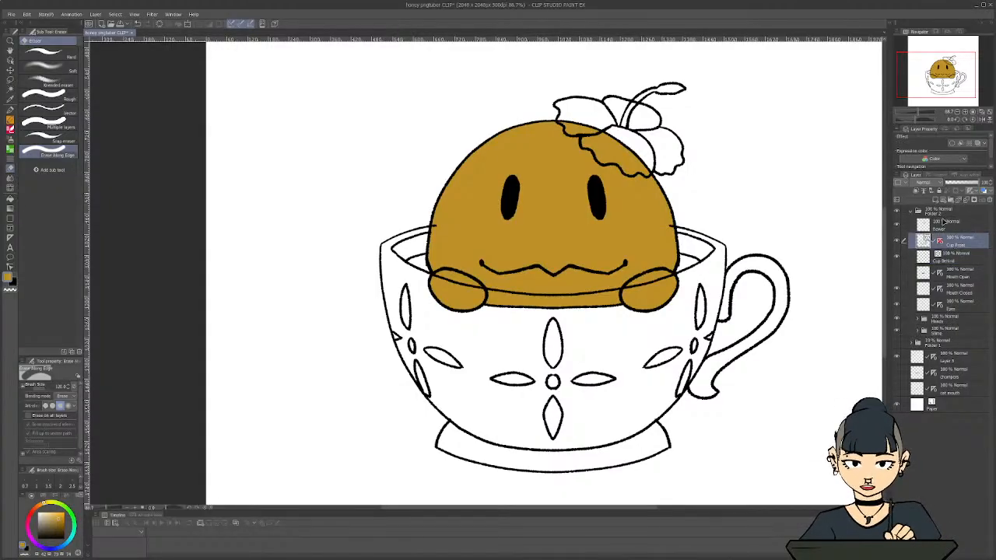
{"action": "left_click", "coordinate": [951, 254]}
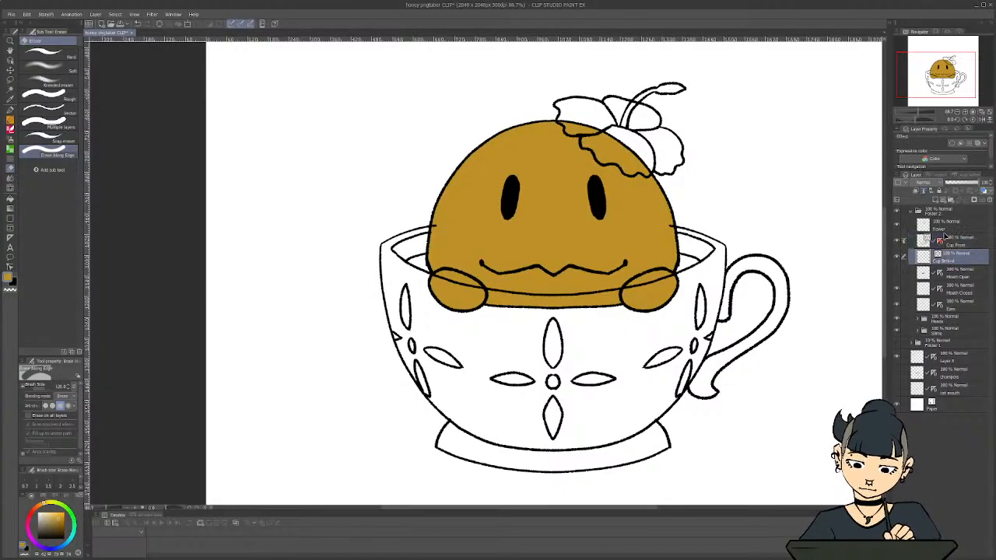
{"action": "left_click", "coordinate": [938, 201]}
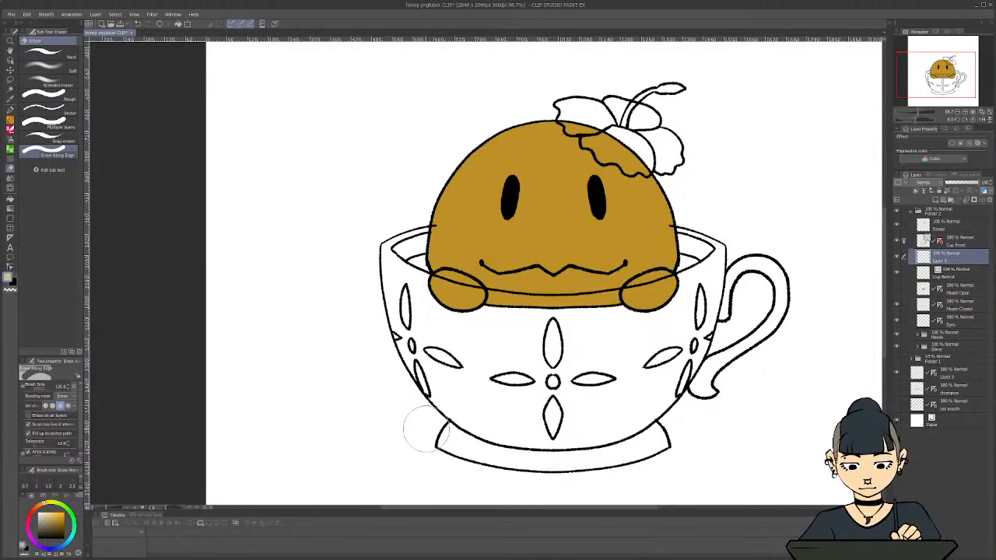
Roughly cover the cup's front, base and handle with beige on the new layer, using the G-pen at brush size 200
{"action": "key", "text": "p"}
{"action": "mouse_move", "coordinate": [385, 257]}
{"action": "left_mouse_down"}
{"action": "mouse_move", "coordinate": [403, 284]}
{"action": "mouse_move", "coordinate": [393, 263]}
{"action": "mouse_move", "coordinate": [405, 356]}
{"action": "mouse_move", "coordinate": [425, 387]}
{"action": "mouse_move", "coordinate": [427, 303]}
{"action": "mouse_move", "coordinate": [455, 340]}
{"action": "mouse_move", "coordinate": [457, 299]}
{"action": "mouse_move", "coordinate": [534, 311]}
{"action": "mouse_move", "coordinate": [610, 307]}
{"action": "mouse_move", "coordinate": [725, 273]}
{"action": "mouse_move", "coordinate": [720, 332]}
{"action": "mouse_move", "coordinate": [658, 407]}
{"action": "mouse_move", "coordinate": [686, 317]}
{"action": "mouse_move", "coordinate": [646, 418]}
{"action": "mouse_move", "coordinate": [642, 359]}
{"action": "mouse_move", "coordinate": [710, 371]}
{"action": "mouse_move", "coordinate": [750, 280]}
{"action": "mouse_move", "coordinate": [776, 303]}
{"action": "mouse_move", "coordinate": [728, 384]}
{"action": "mouse_move", "coordinate": [636, 388]}
{"action": "mouse_move", "coordinate": [618, 338]}
{"action": "mouse_move", "coordinate": [581, 439]}
{"action": "mouse_move", "coordinate": [510, 333]}
{"action": "mouse_move", "coordinate": [580, 353]}
{"action": "mouse_move", "coordinate": [479, 357]}
{"action": "mouse_move", "coordinate": [487, 384]}
{"action": "mouse_move", "coordinate": [458, 397]}
{"action": "mouse_move", "coordinate": [478, 429]}
{"action": "mouse_move", "coordinate": [473, 454]}
{"action": "mouse_move", "coordinate": [518, 462]}
{"action": "mouse_move", "coordinate": [673, 451]}
{"action": "left_mouse_up"}
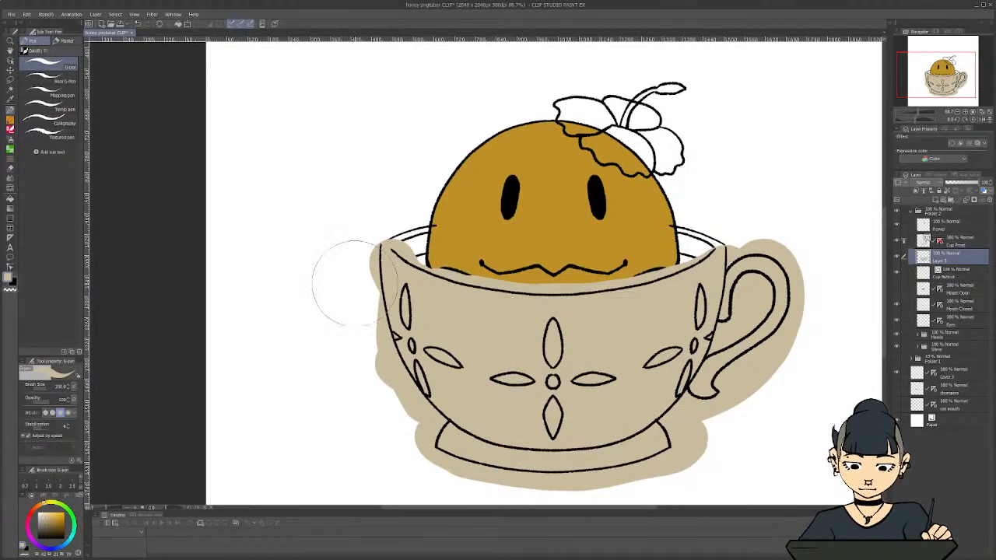
{"action": "mouse_move", "coordinate": [360, 296]}
{"action": "left_mouse_down"}
{"action": "mouse_move", "coordinate": [381, 316]}
{"action": "mouse_move", "coordinate": [362, 262]}
{"action": "mouse_move", "coordinate": [361, 285]}
{"action": "mouse_move", "coordinate": [360, 260]}
{"action": "left_mouse_up"}
Erase the beige overspill along the cup's sides, base and outer handle with Erase Along Edge, undoing strokes that cut into the cup
{"action": "key", "text": "e"}
{"action": "key", "text": "ctrl+z"}
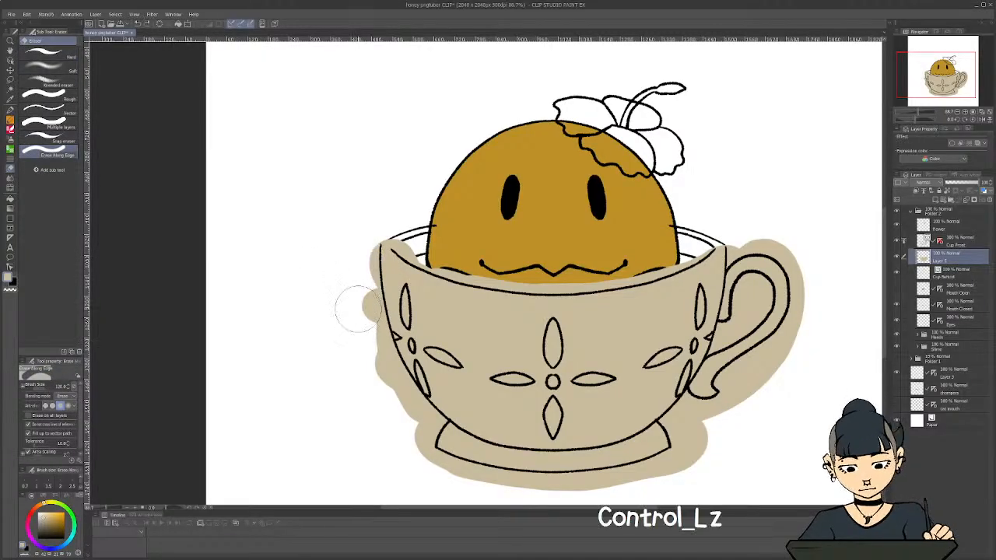
{"action": "mouse_move", "coordinate": [358, 309]}
{"action": "left_mouse_down"}
{"action": "mouse_move", "coordinate": [360, 264]}
{"action": "mouse_move", "coordinate": [358, 329]}
{"action": "mouse_move", "coordinate": [359, 287]}
{"action": "mouse_move", "coordinate": [386, 368]}
{"action": "mouse_move", "coordinate": [412, 423]}
{"action": "left_mouse_up"}
{"action": "key", "text": "ctrl+z"}
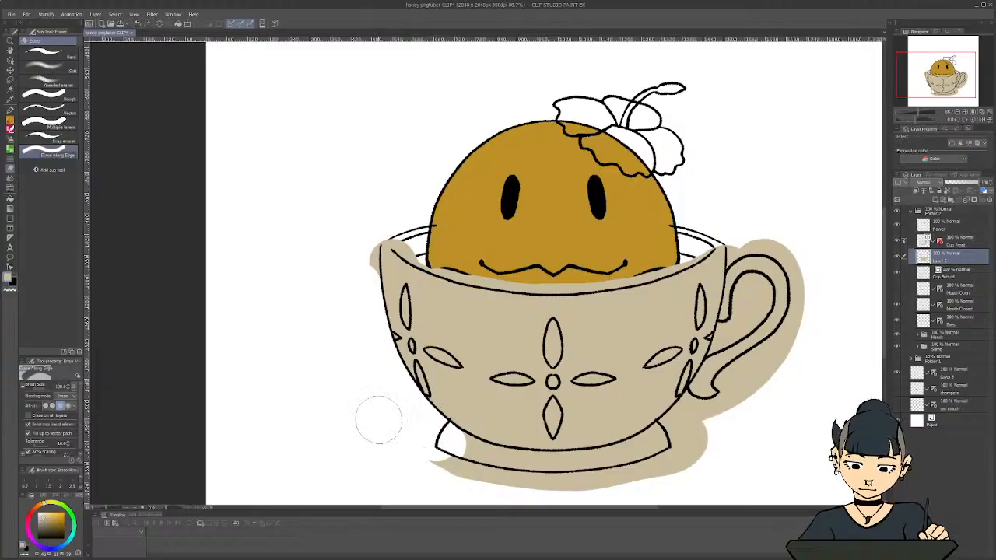
{"action": "key", "text": "ctrl+z"}
{"action": "mouse_move", "coordinate": [357, 281]}
{"action": "left_mouse_down"}
{"action": "mouse_move", "coordinate": [395, 389]}
{"action": "mouse_move", "coordinate": [420, 420]}
{"action": "mouse_move", "coordinate": [407, 435]}
{"action": "mouse_move", "coordinate": [418, 469]}
{"action": "mouse_move", "coordinate": [537, 486]}
{"action": "mouse_move", "coordinate": [631, 484]}
{"action": "mouse_move", "coordinate": [683, 464]}
{"action": "mouse_move", "coordinate": [712, 392]}
{"action": "left_mouse_up"}
{"action": "key", "text": "ctrl+z"}
{"action": "mouse_move", "coordinate": [660, 466]}
{"action": "left_mouse_down"}
{"action": "mouse_move", "coordinate": [599, 490]}
{"action": "mouse_move", "coordinate": [645, 477]}
{"action": "mouse_move", "coordinate": [514, 482]}
{"action": "mouse_move", "coordinate": [429, 469]}
{"action": "left_mouse_up"}
{"action": "mouse_move", "coordinate": [700, 464]}
{"action": "left_mouse_down"}
{"action": "mouse_move", "coordinate": [745, 378]}
{"action": "mouse_move", "coordinate": [736, 385]}
{"action": "mouse_move", "coordinate": [770, 363]}
{"action": "mouse_move", "coordinate": [802, 314]}
{"action": "mouse_move", "coordinate": [791, 247]}
{"action": "mouse_move", "coordinate": [739, 223]}
{"action": "mouse_move", "coordinate": [731, 250]}
{"action": "left_mouse_up"}
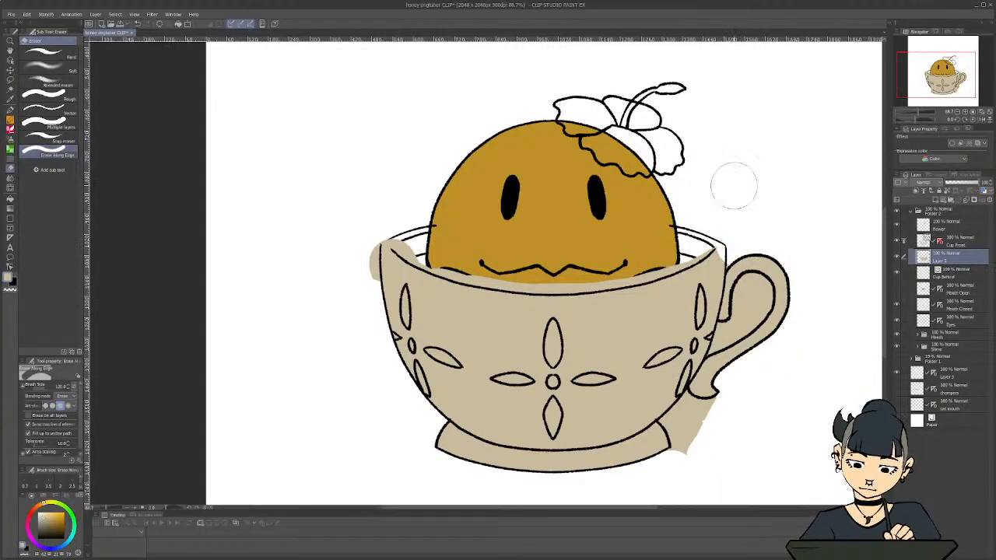
Clear the beige inside the handle's opening and below its lower end, reducing the eraser to brush size 50
{"action": "mouse_move", "coordinate": [749, 306]}
{"action": "left_mouse_down"}
{"action": "mouse_move", "coordinate": [752, 295]}
{"action": "mouse_move", "coordinate": [742, 327]}
{"action": "mouse_move", "coordinate": [725, 339]}
{"action": "left_mouse_up"}
{"action": "key", "text": "bracketleft"}
{"action": "key", "text": "bracketleft"}
{"action": "key", "text": "bracketleft"}
{"action": "key", "text": "bracketleft"}
{"action": "key", "text": "bracketleft"}
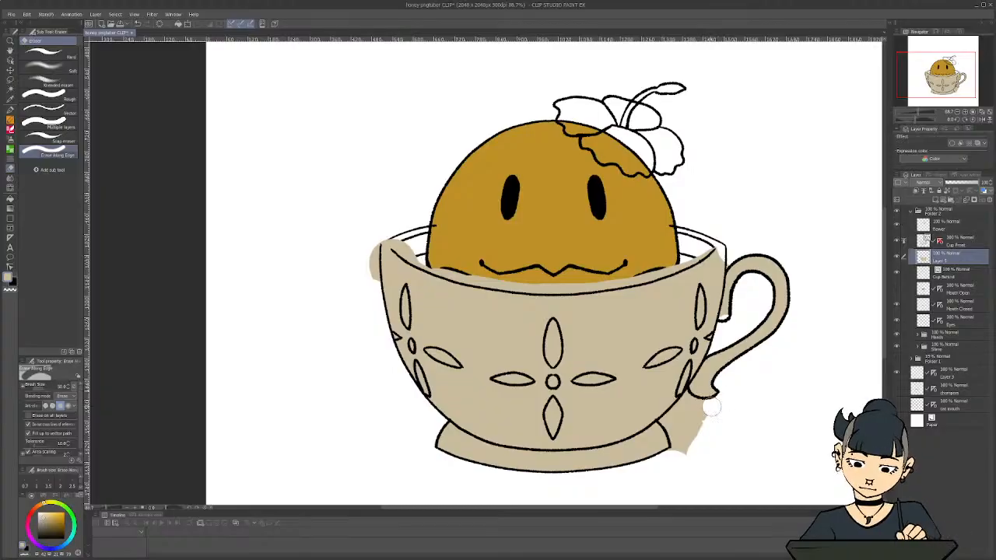
{"action": "mouse_move", "coordinate": [710, 408]}
{"action": "left_mouse_down"}
{"action": "mouse_move", "coordinate": [689, 404]}
{"action": "mouse_move", "coordinate": [671, 418]}
{"action": "mouse_move", "coordinate": [702, 413]}
{"action": "mouse_move", "coordinate": [685, 412]}
{"action": "left_mouse_up"}
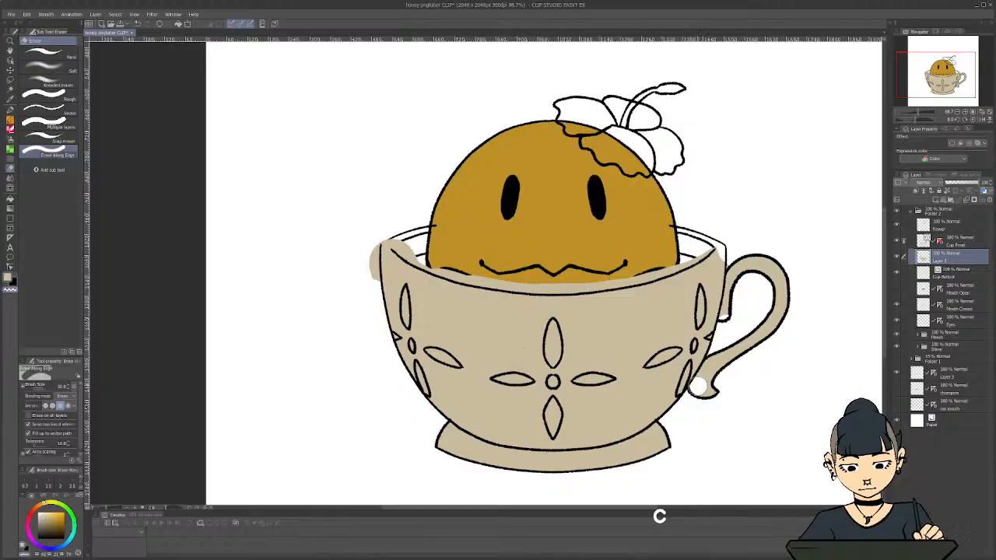
Repaint the erased lower end of the cup's handle in beige with the G-pen
{"action": "key", "text": "c"}
{"action": "key", "text": "c"}
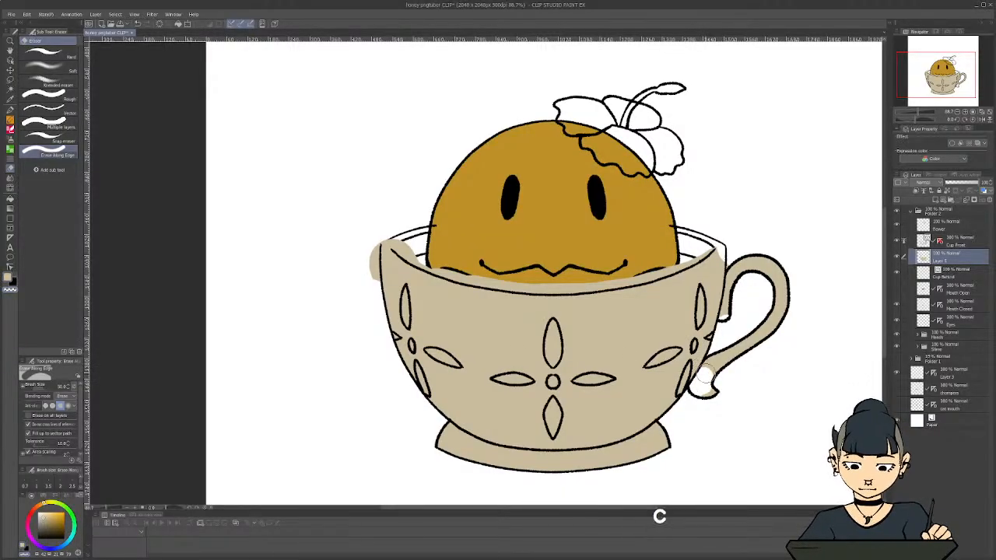
{"action": "key", "text": "p"}
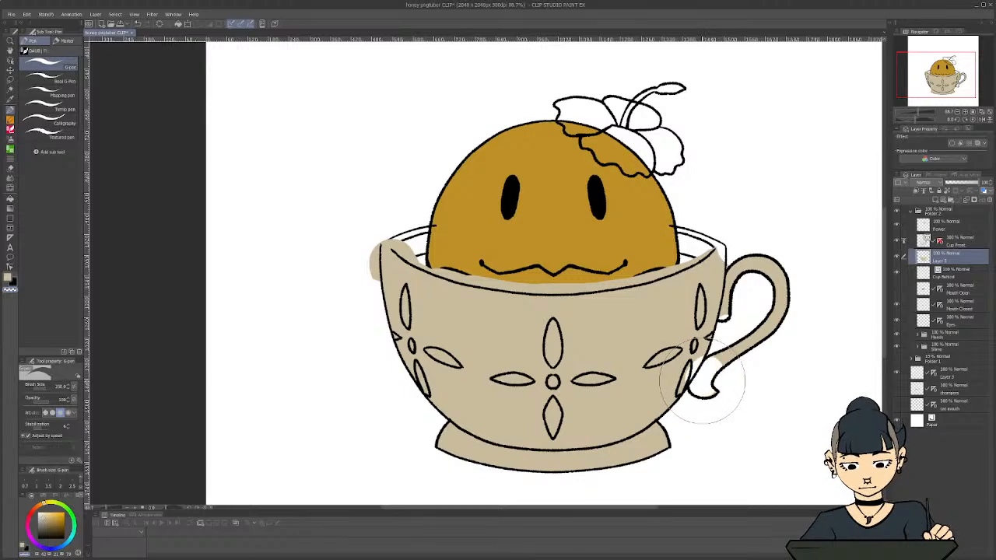
{"action": "key", "text": "c"}
{"action": "left_click_drag", "start_coordinate": [704, 379], "coordinate": [712, 397]}
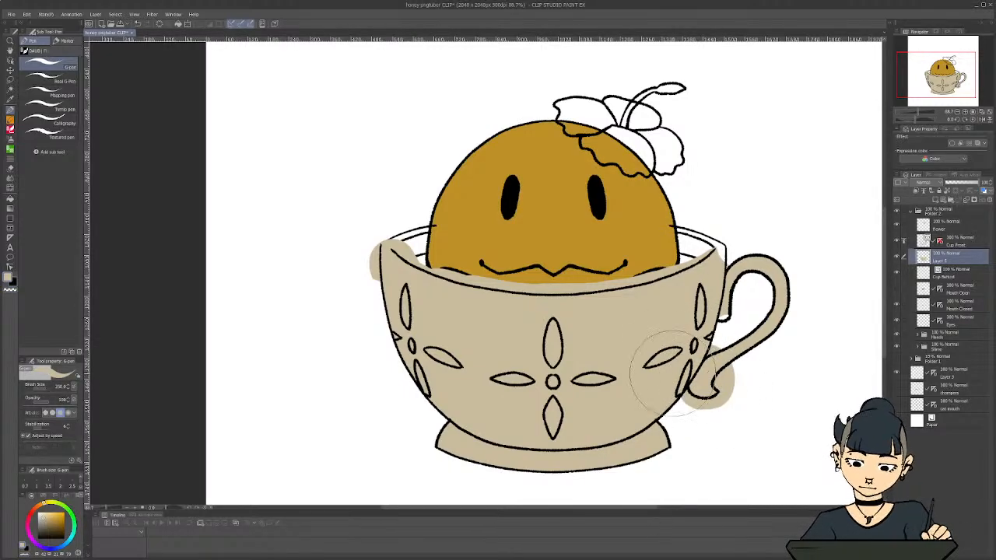
Erase the beige overspill around the lower end of the cup's handle, undoing a stray stroke and reducing the eraser size
{"action": "key", "text": "e"}
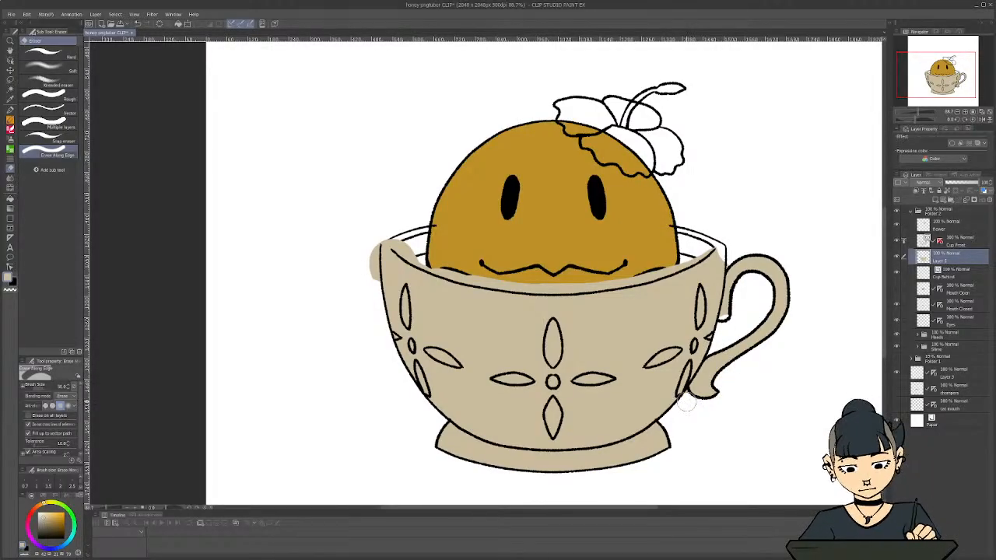
{"action": "key", "text": "ctrl+z"}
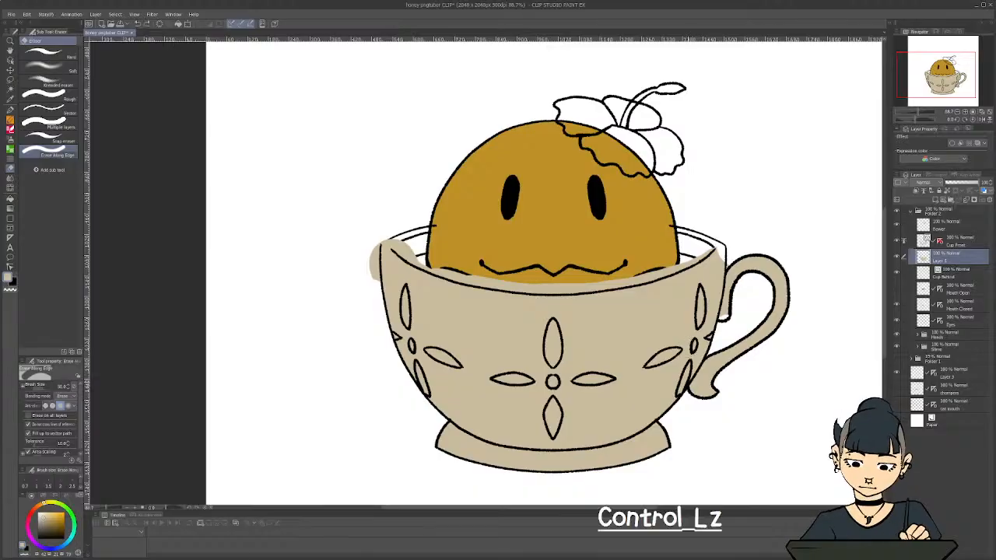
{"action": "key", "text": "bracketleft"}
{"action": "key", "text": "bracketleft"}
{"action": "key", "text": "bracketleft"}
{"action": "key", "text": "bracketleft"}
{"action": "key", "text": "bracketleft"}
{"action": "key", "text": "bracketleft"}
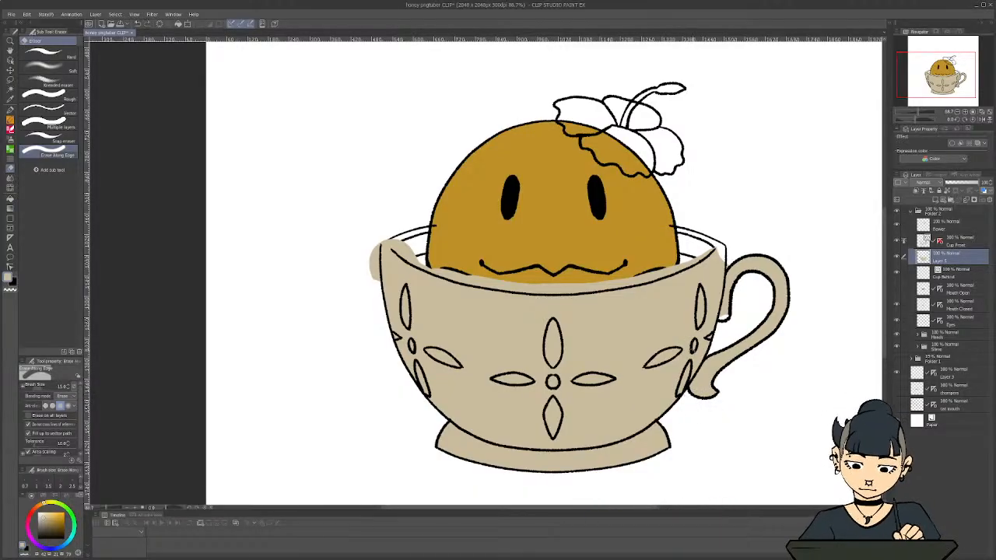
Using the G-pen at brush size 70, clear the beige overspill outside the cup's left rim and fill the gap at its right rim
{"action": "key", "text": "p"}
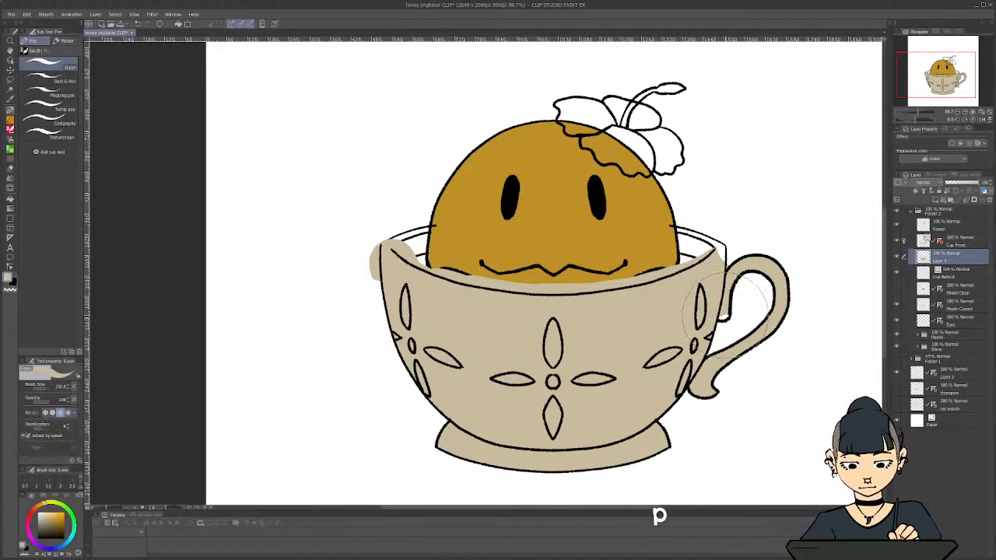
{"action": "key", "text": "bracketright"}
{"action": "key", "text": "bracketright"}
{"action": "key", "text": "bracketright"}
{"action": "key", "text": "bracketright"}
{"action": "key", "text": "bracketright"}
{"action": "key", "text": "bracketright"}
{"action": "key", "text": "bracketright"}
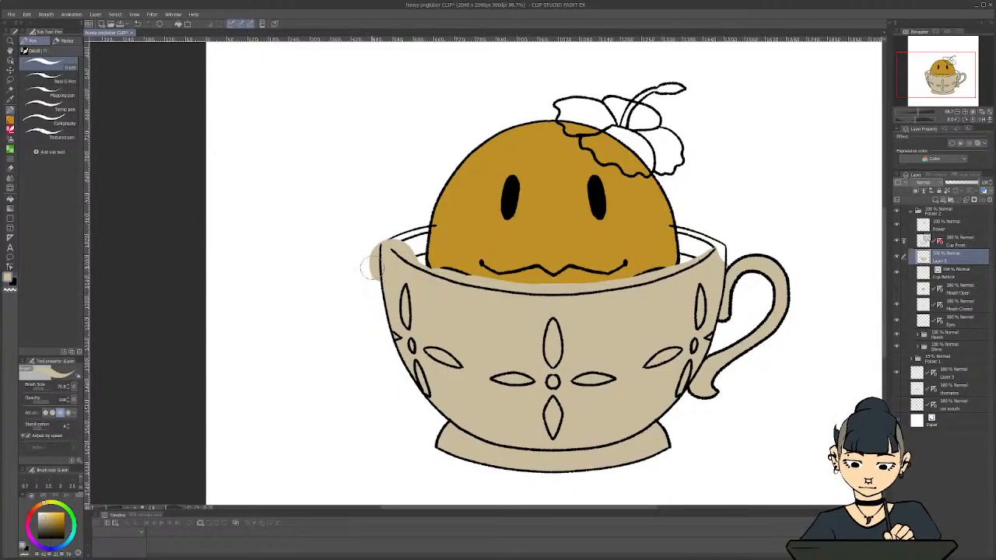
{"action": "key", "text": "c"}
{"action": "mouse_move", "coordinate": [373, 272]}
{"action": "left_mouse_down"}
{"action": "mouse_move", "coordinate": [367, 265]}
{"action": "mouse_move", "coordinate": [372, 285]}
{"action": "mouse_move", "coordinate": [376, 237]}
{"action": "left_mouse_up"}
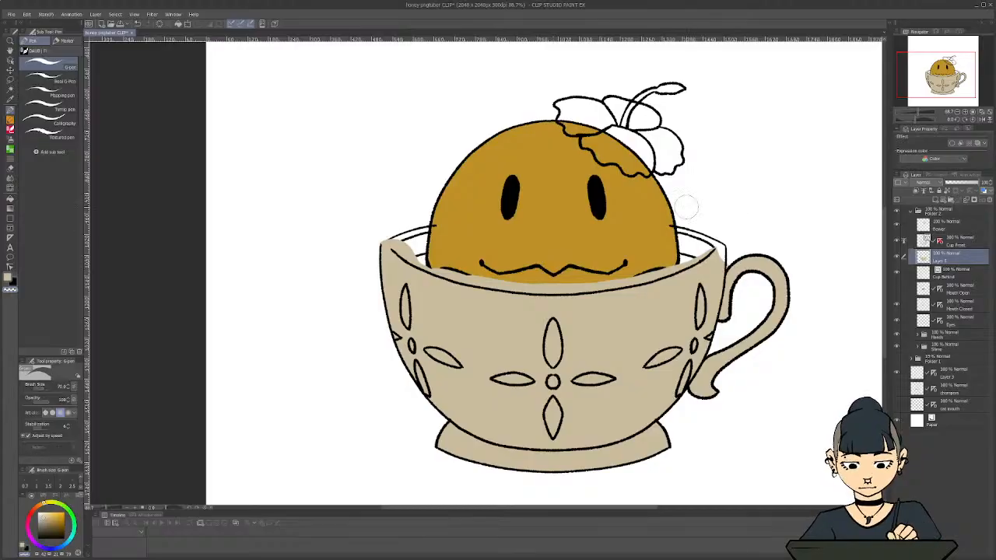
{"action": "key", "text": "c"}
{"action": "left_click_drag", "start_coordinate": [714, 263], "coordinate": [721, 247]}
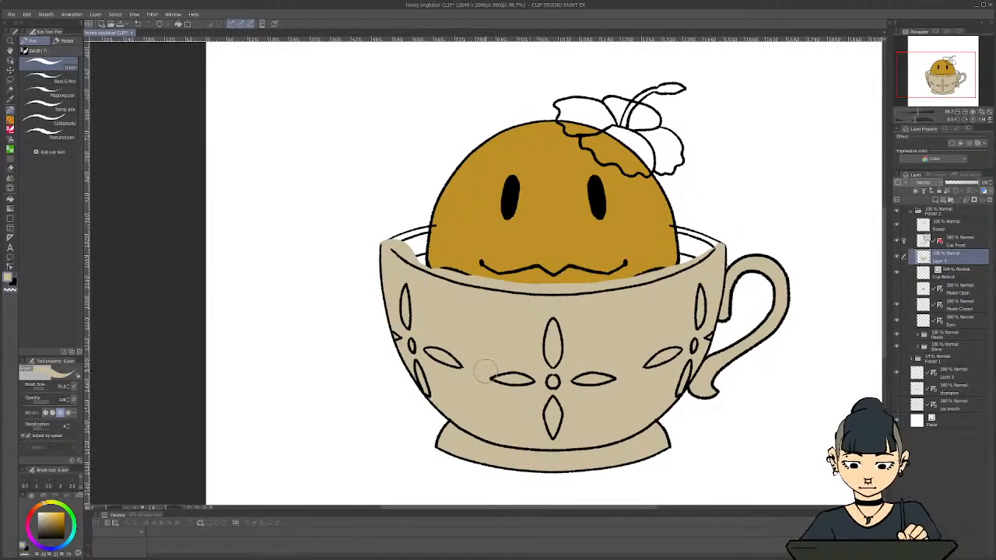
Erase the beige covering the slime and the cup's interior above the front rim, using Erase Along Edge at brush size 60
{"action": "key", "text": "e"}
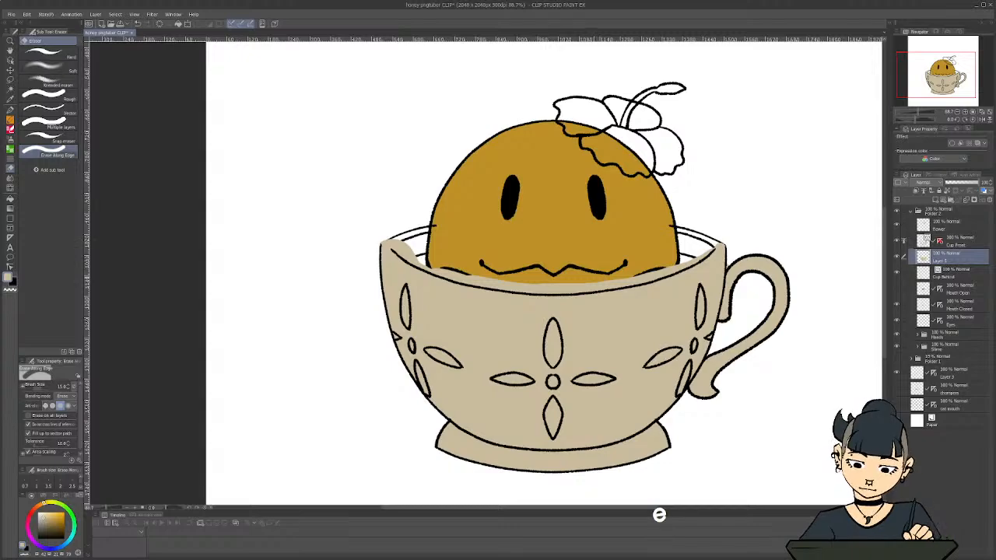
{"action": "key", "text": "bracketright"}
{"action": "key", "text": "bracketright"}
{"action": "key", "text": "bracketright"}
{"action": "key", "text": "bracketright"}
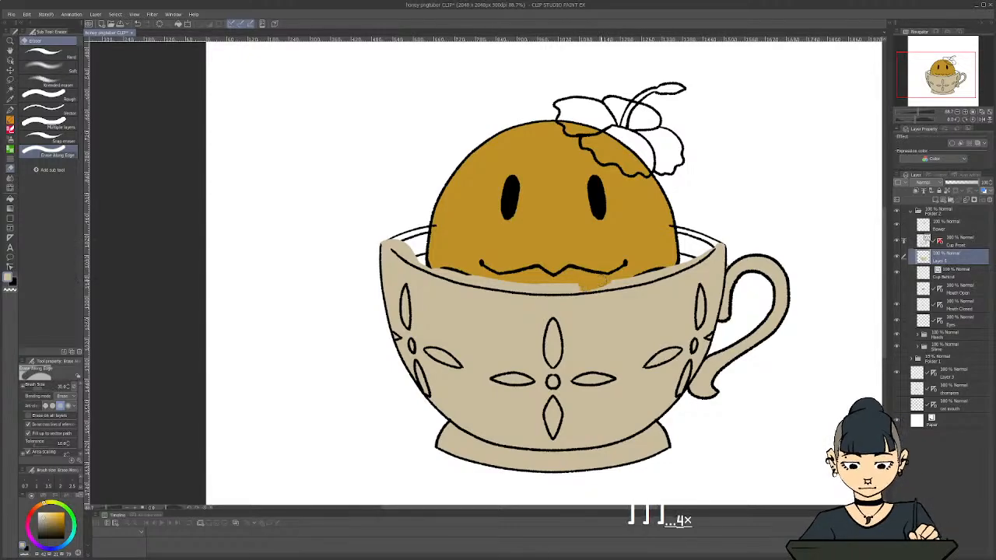
{"action": "key", "text": "bracketright"}
{"action": "key", "text": "bracketright"}
{"action": "key", "text": "bracketright"}
{"action": "mouse_move", "coordinate": [600, 277]}
{"action": "left_mouse_down"}
{"action": "mouse_move", "coordinate": [655, 272]}
{"action": "mouse_move", "coordinate": [690, 251]}
{"action": "left_mouse_up"}
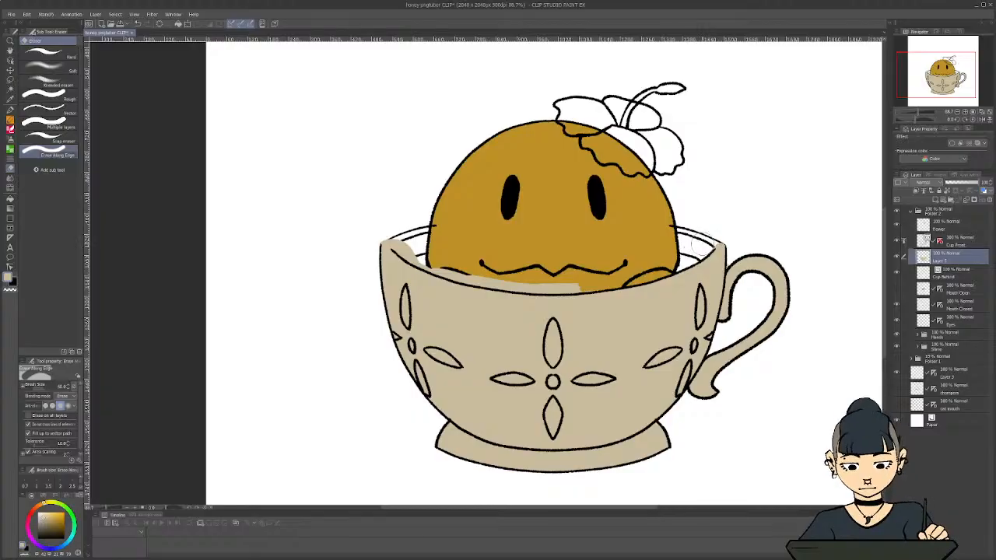
{"action": "mouse_move", "coordinate": [598, 287]}
{"action": "left_mouse_down"}
{"action": "mouse_move", "coordinate": [496, 280]}
{"action": "mouse_move", "coordinate": [510, 288]}
{"action": "mouse_move", "coordinate": [450, 271]}
{"action": "mouse_move", "coordinate": [406, 240]}
{"action": "mouse_move", "coordinate": [406, 249]}
{"action": "left_mouse_up"}
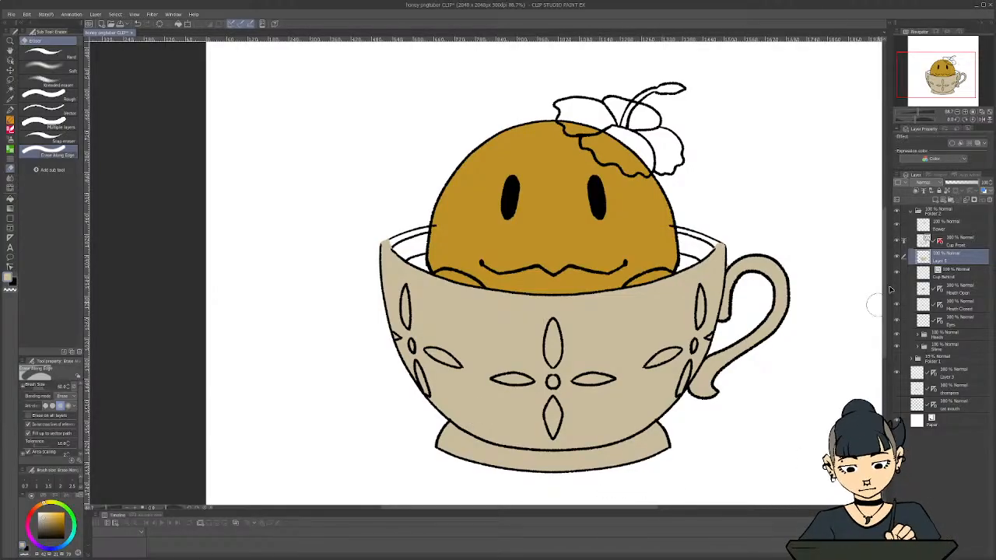
Lower the cup front's colour layer to about 30% opacity and add a new layer directly below Cup Behind
{"action": "left_click", "coordinate": [956, 182]}
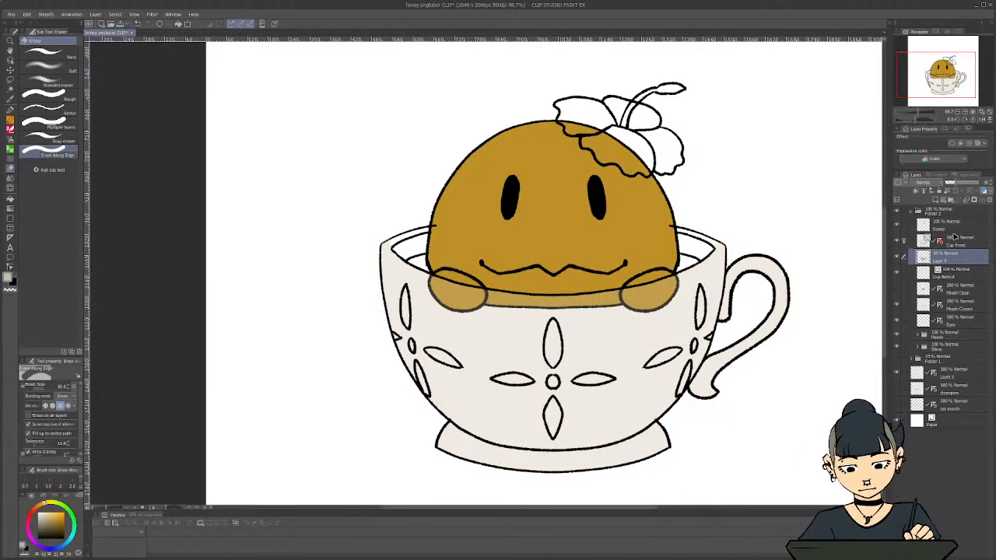
{"action": "left_click", "coordinate": [950, 279]}
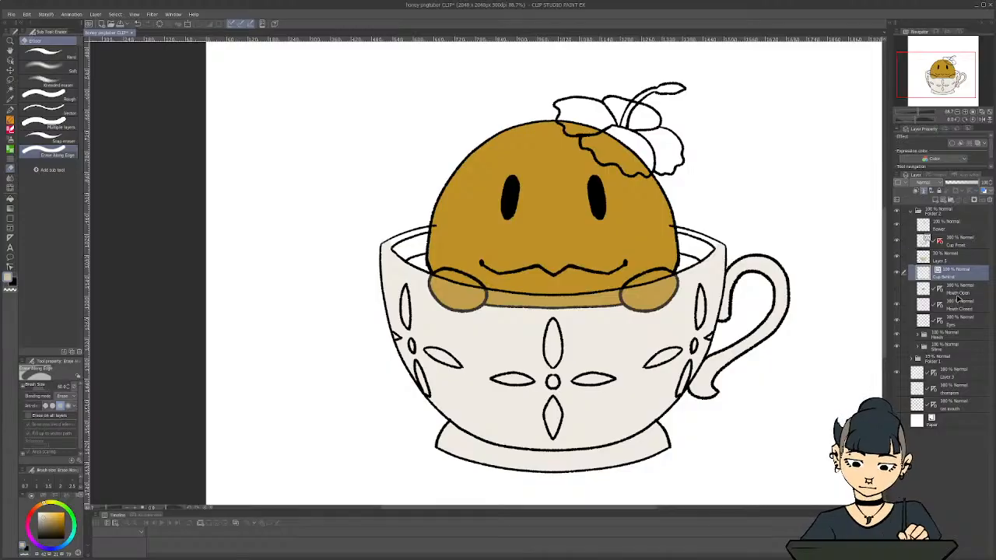
{"action": "left_click", "coordinate": [958, 295]}
{"action": "left_click", "coordinate": [934, 200]}
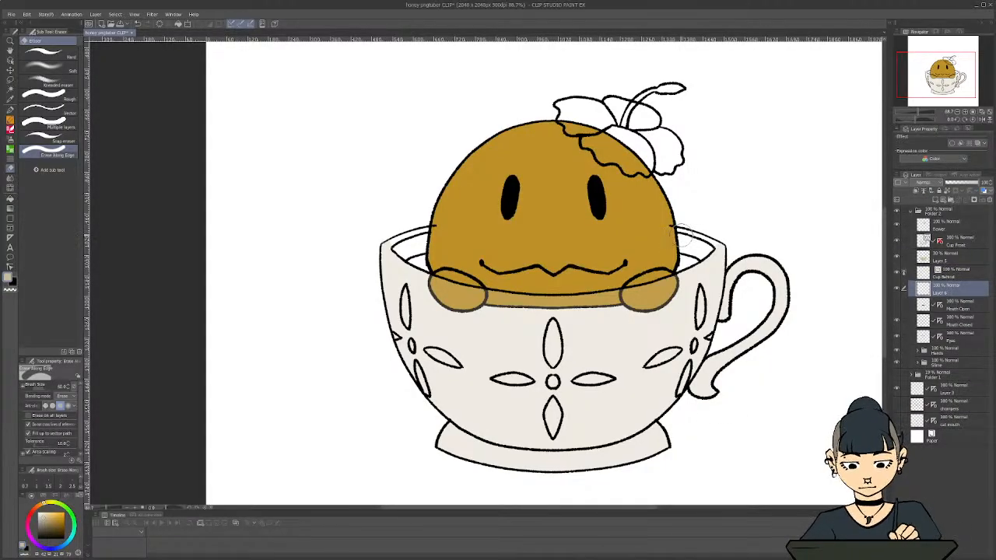
Paint both visible parts of the cup's back rim beige on the new layer with the G-pen at brush size 70
{"action": "key", "text": "p"}
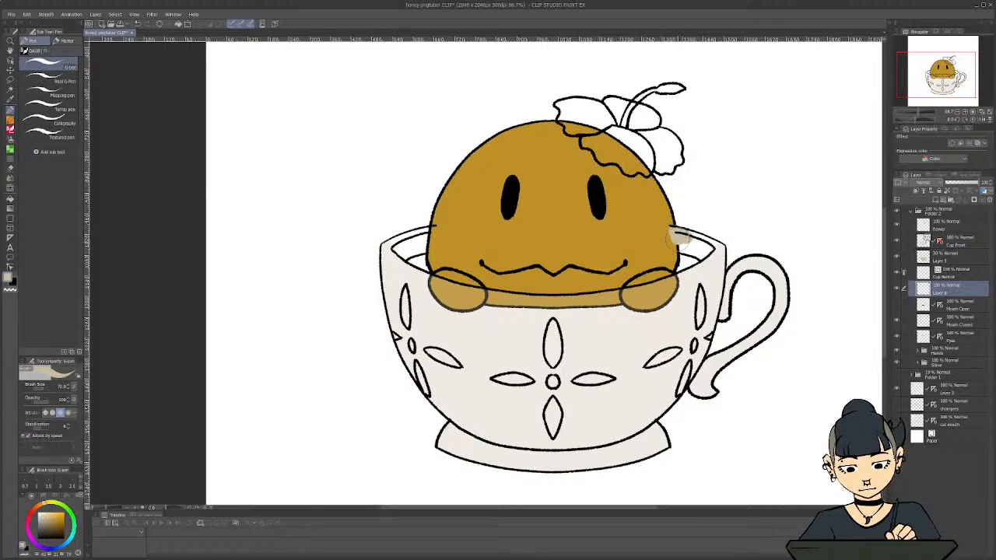
{"action": "mouse_move", "coordinate": [678, 235]}
{"action": "left_mouse_down"}
{"action": "mouse_move", "coordinate": [720, 244]}
{"action": "mouse_move", "coordinate": [697, 235]}
{"action": "mouse_move", "coordinate": [700, 258]}
{"action": "mouse_move", "coordinate": [708, 250]}
{"action": "mouse_move", "coordinate": [674, 241]}
{"action": "left_mouse_up"}
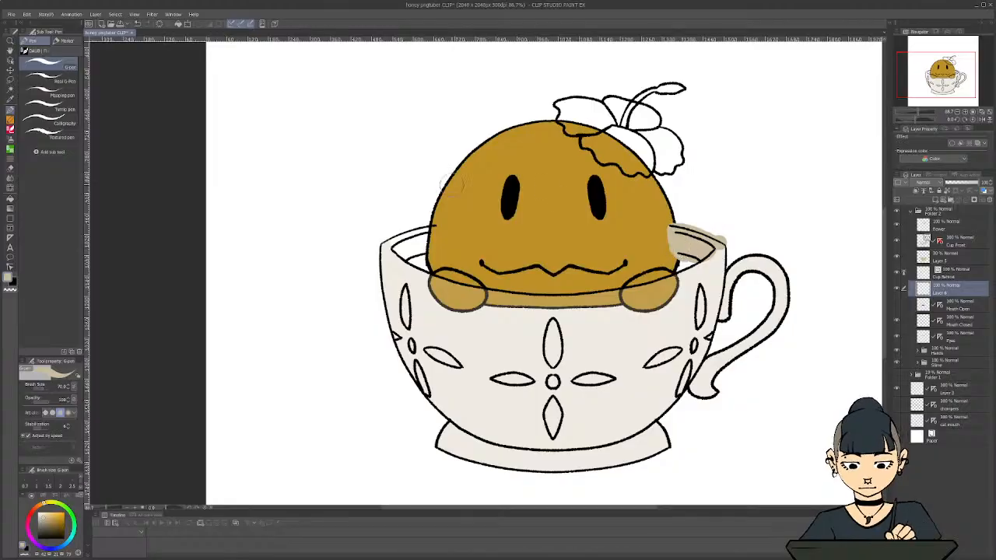
{"action": "mouse_move", "coordinate": [430, 228]}
{"action": "left_mouse_down"}
{"action": "mouse_move", "coordinate": [410, 251]}
{"action": "mouse_move", "coordinate": [388, 236]}
{"action": "mouse_move", "coordinate": [406, 215]}
{"action": "mouse_move", "coordinate": [379, 233]}
{"action": "mouse_move", "coordinate": [430, 212]}
{"action": "left_mouse_up"}
Erase the beige overspill above and below the back rim on both sides of the slime with Erase Along Edge
{"action": "key", "text": "e"}
{"action": "left_click_drag", "start_coordinate": [716, 232], "coordinate": [681, 214]}
{"action": "mouse_move", "coordinate": [685, 273]}
{"action": "left_mouse_down"}
{"action": "mouse_move", "coordinate": [671, 251]}
{"action": "mouse_move", "coordinate": [670, 261]}
{"action": "left_mouse_up"}
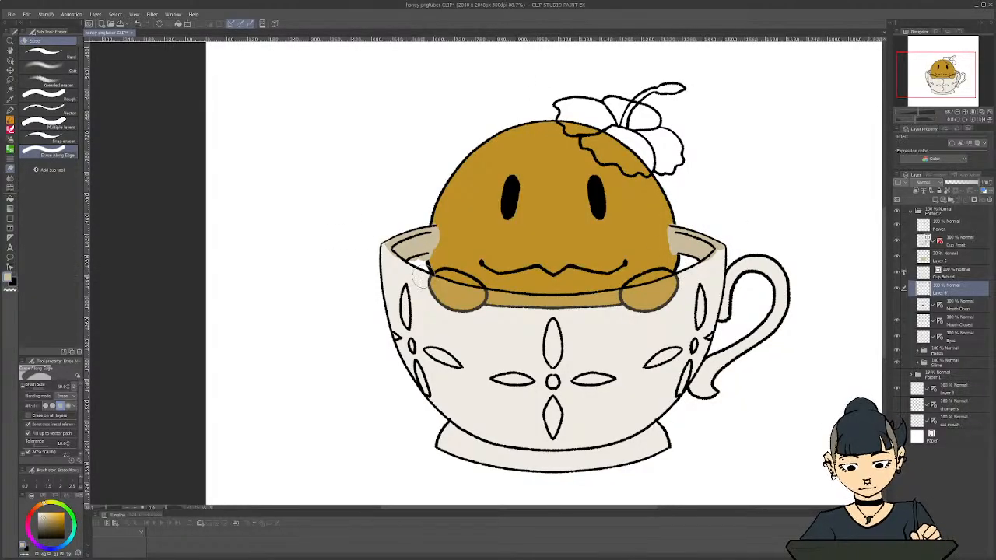
{"action": "mouse_move", "coordinate": [421, 277]}
{"action": "left_mouse_down"}
{"action": "mouse_move", "coordinate": [427, 269]}
{"action": "mouse_move", "coordinate": [417, 269]}
{"action": "left_mouse_up"}
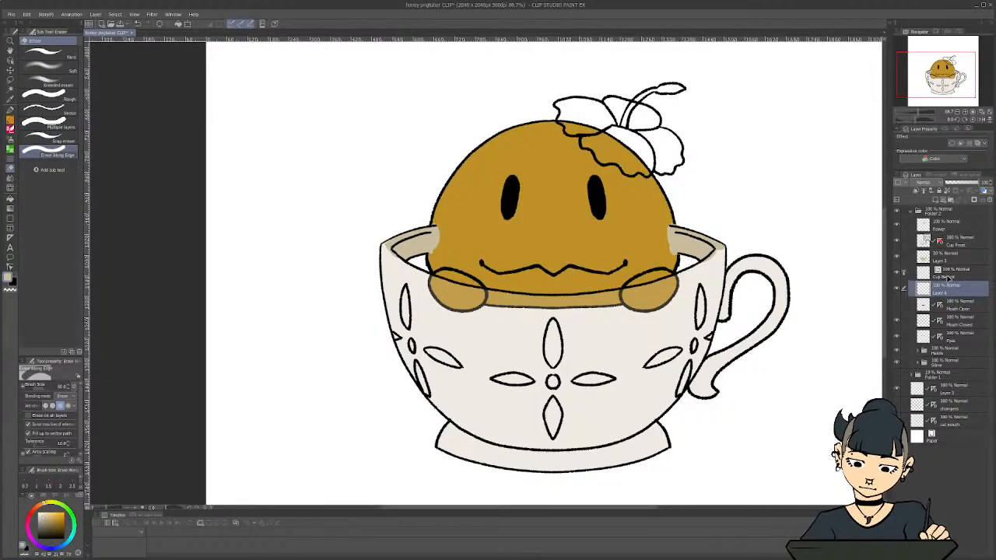
Restore the cup front's colour layer to 100% opacity
{"action": "left_click", "coordinate": [948, 274]}
{"action": "left_click", "coordinate": [956, 260]}
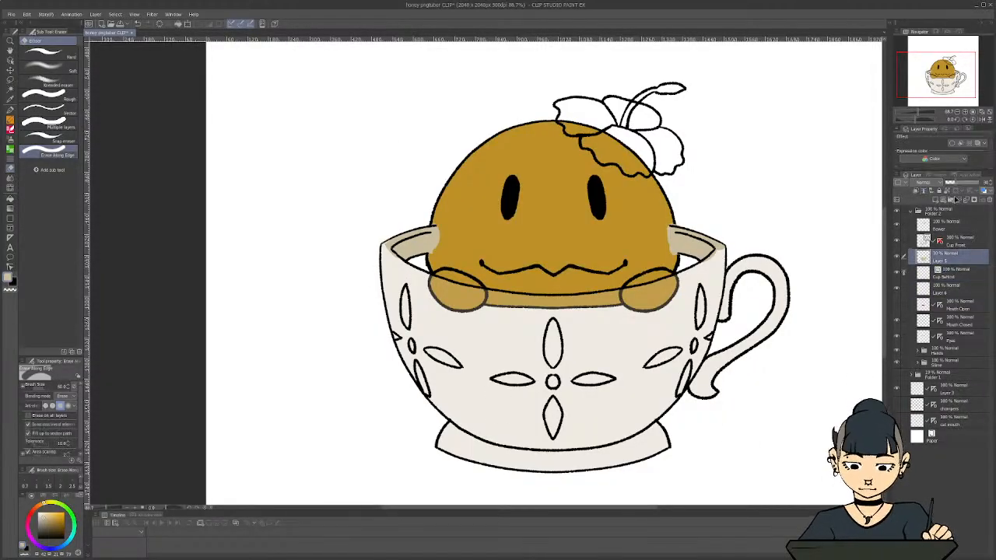
{"action": "left_click_drag", "start_coordinate": [963, 182], "coordinate": [983, 184]}
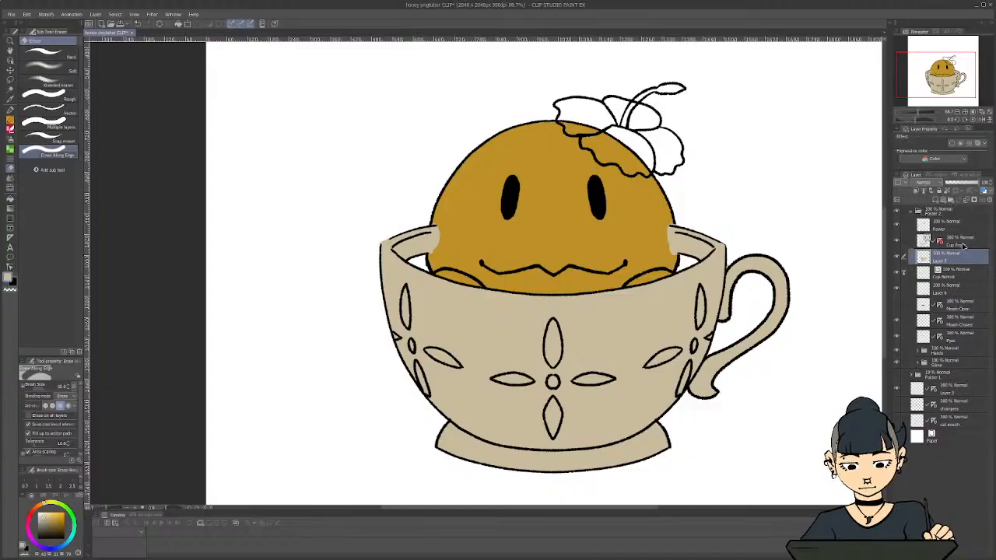
Group the Cup Front line art and its colour layer in a new folder named Cup Front, and collapse it
{"action": "left_click", "coordinate": [964, 245]}
{"action": "left_click", "coordinate": [951, 198]}
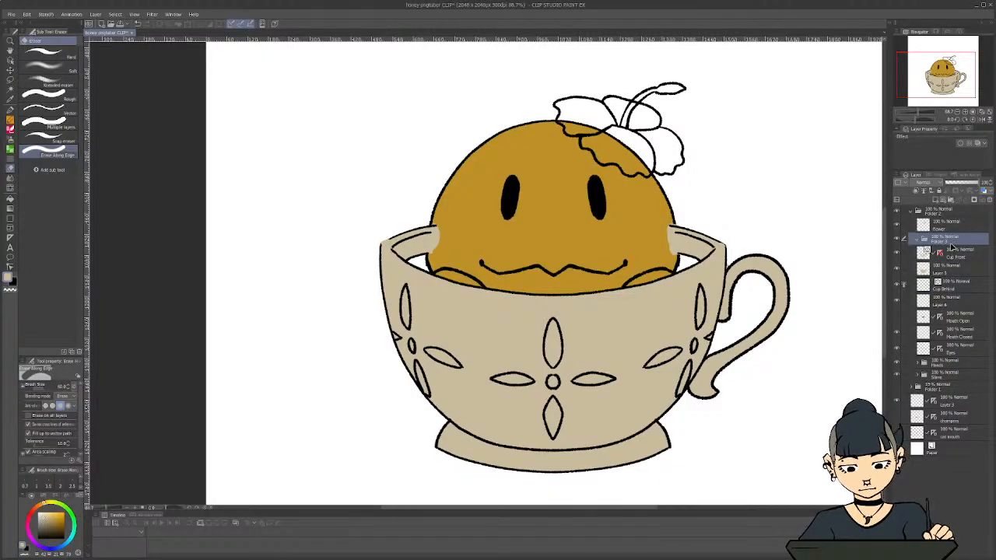
{"action": "double_click", "coordinate": [946, 239]}
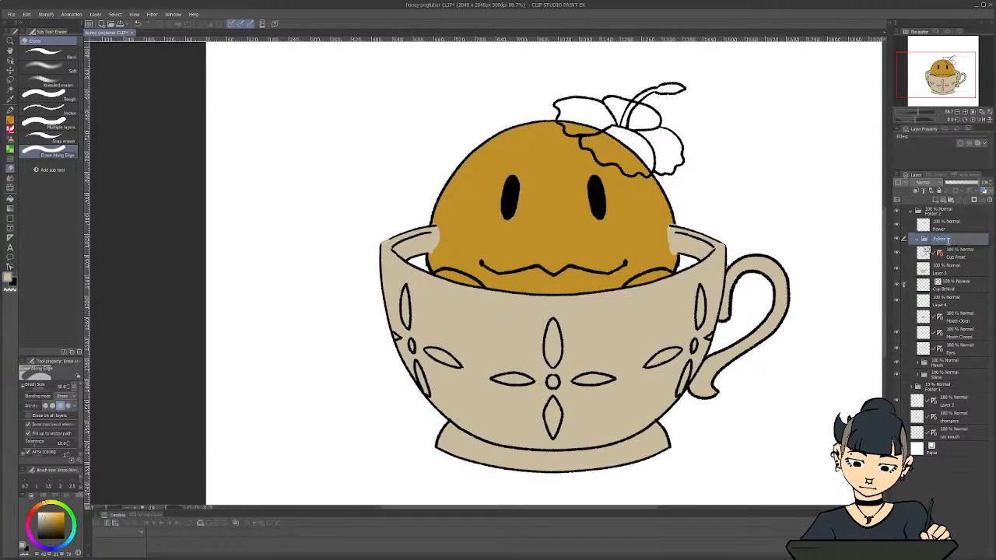
{"action": "type", "text": "Cup D"}
{"action": "key", "text": "BackSpace"}
{"action": "type", "text": "Front"}
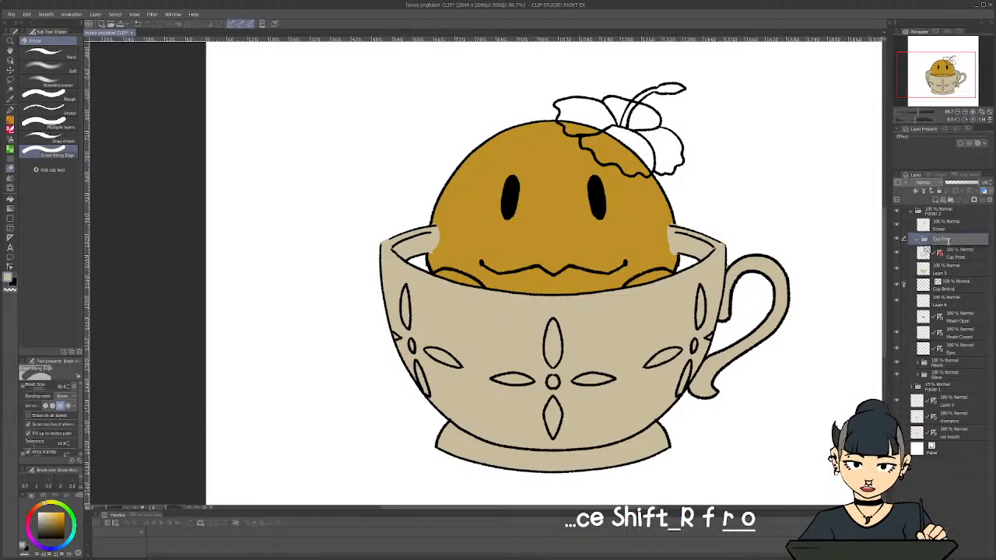
{"action": "key", "text": "Return"}
{"action": "left_click", "coordinate": [961, 253]}
{"action": "left_click", "coordinate": [961, 269], "text": "shift"}
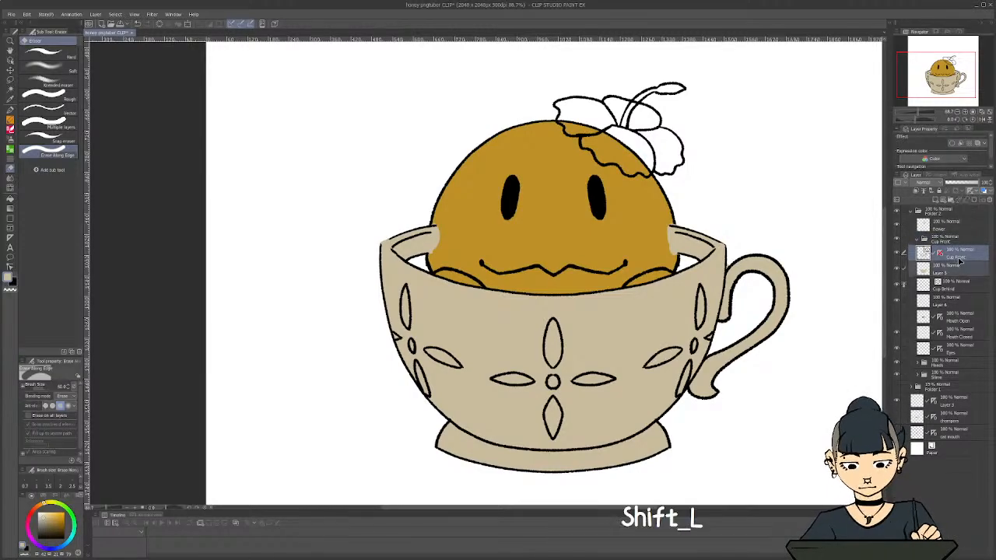
{"action": "left_click_drag", "start_coordinate": [959, 259], "coordinate": [955, 241]}
{"action": "left_click", "coordinate": [923, 238]}
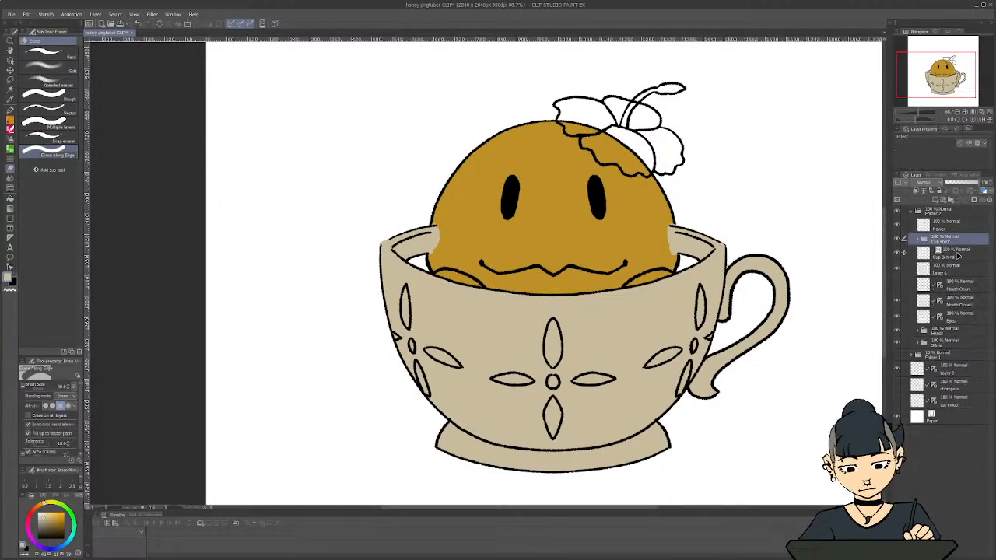
Group the Cup Behind line art and its colour layer in a new folder named Cup Behind
{"action": "left_click", "coordinate": [957, 253]}
{"action": "left_click", "coordinate": [957, 201]}
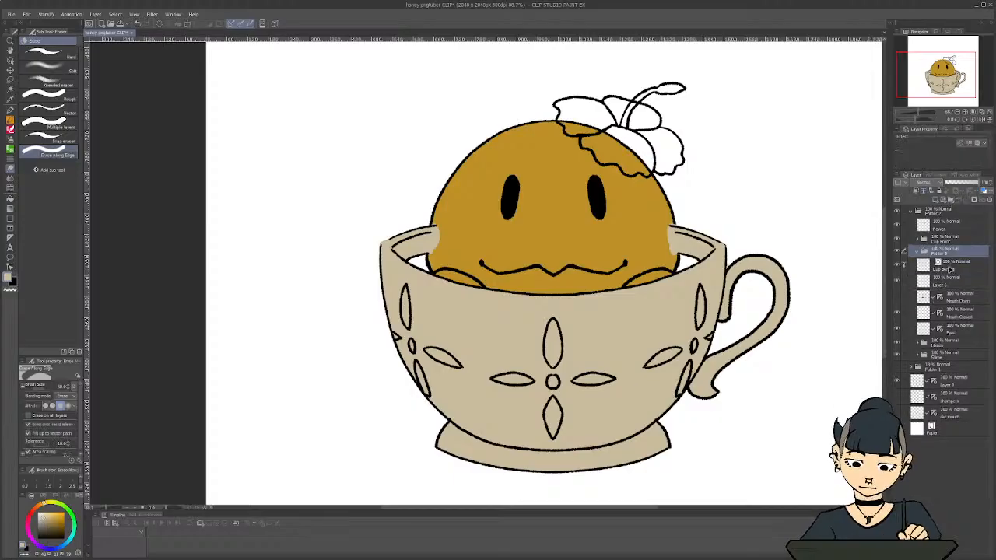
{"action": "left_click", "coordinate": [952, 268], "text": "shift"}
{"action": "left_click_drag", "start_coordinate": [952, 268], "coordinate": [947, 252]}
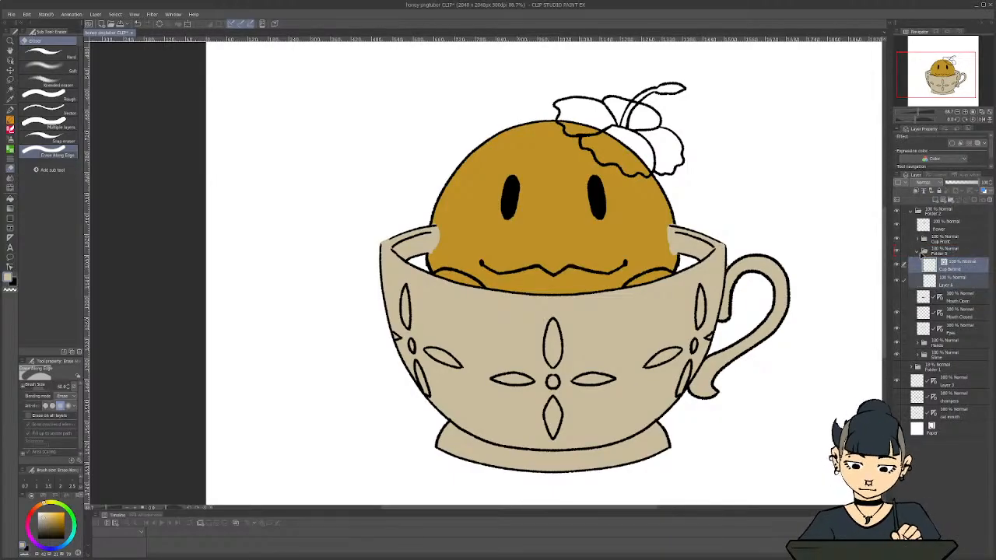
{"action": "left_click", "coordinate": [918, 251]}
{"action": "double_click", "coordinate": [940, 254]}
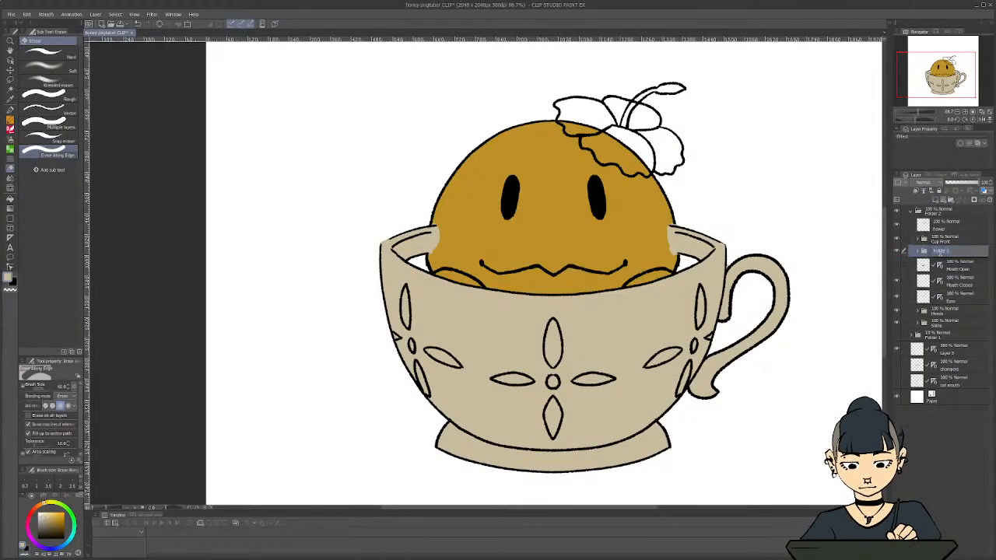
{"action": "type", "text": "Cup Behind"}
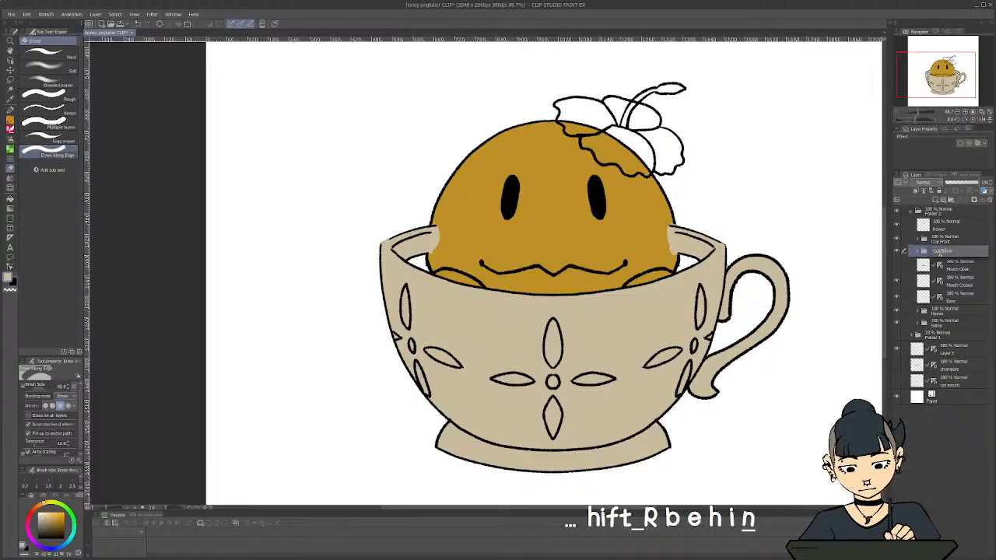
{"action": "key", "text": "Return"}
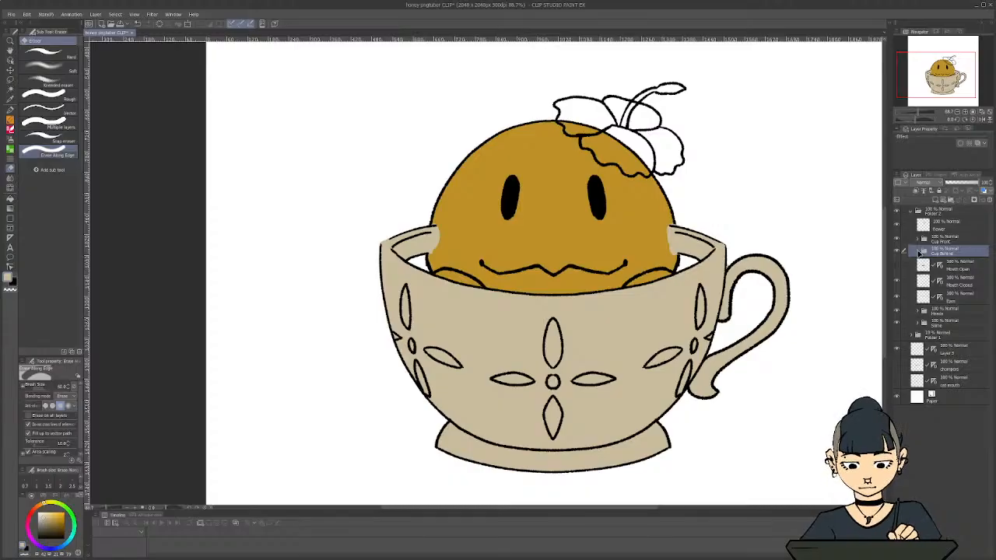
Expand the Cup Behind folder and rename its beige colour layer as Cup
{"action": "left_click", "coordinate": [919, 252]}
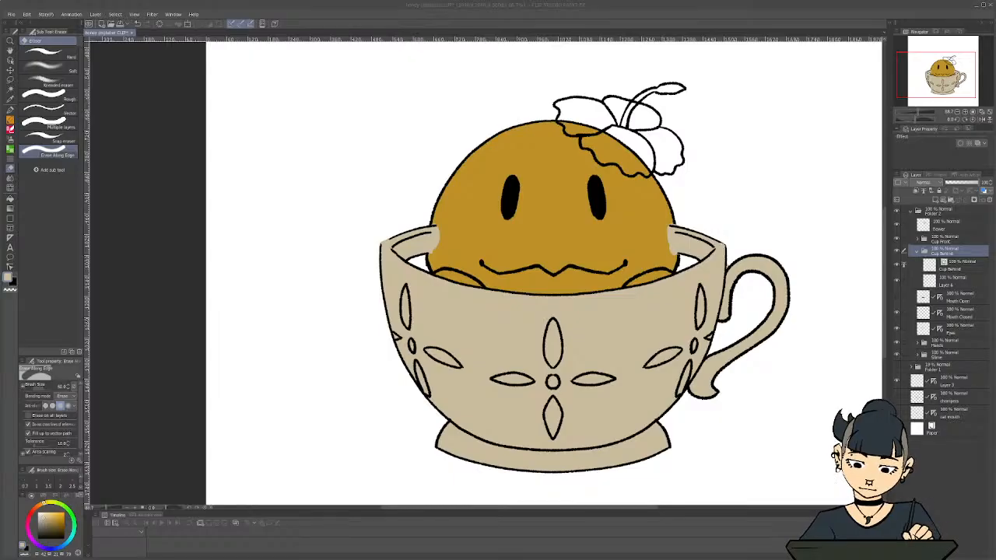
{"action": "left_click", "coordinate": [970, 283]}
{"action": "double_click", "coordinate": [957, 283]}
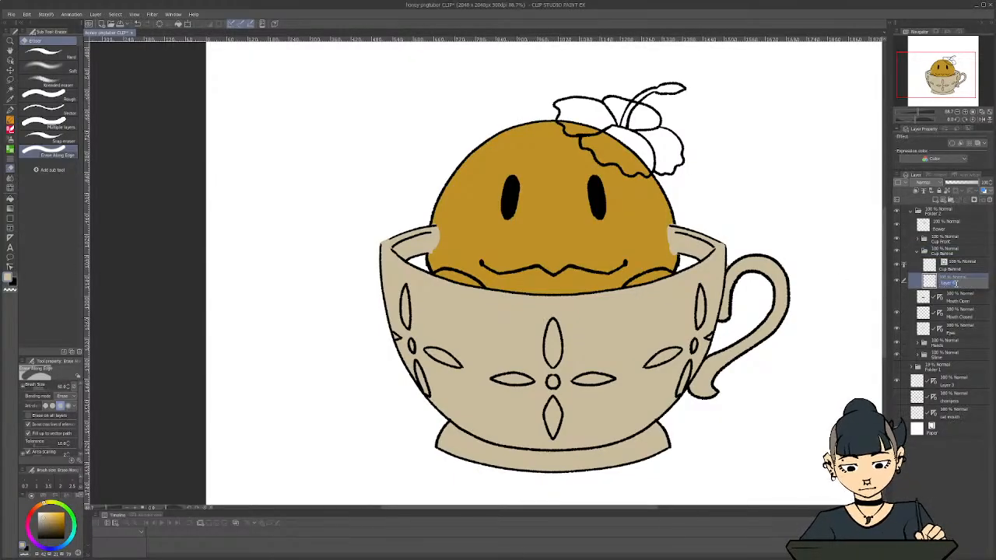
{"action": "type", "text": "Cup"}
{"action": "key", "text": "Return"}
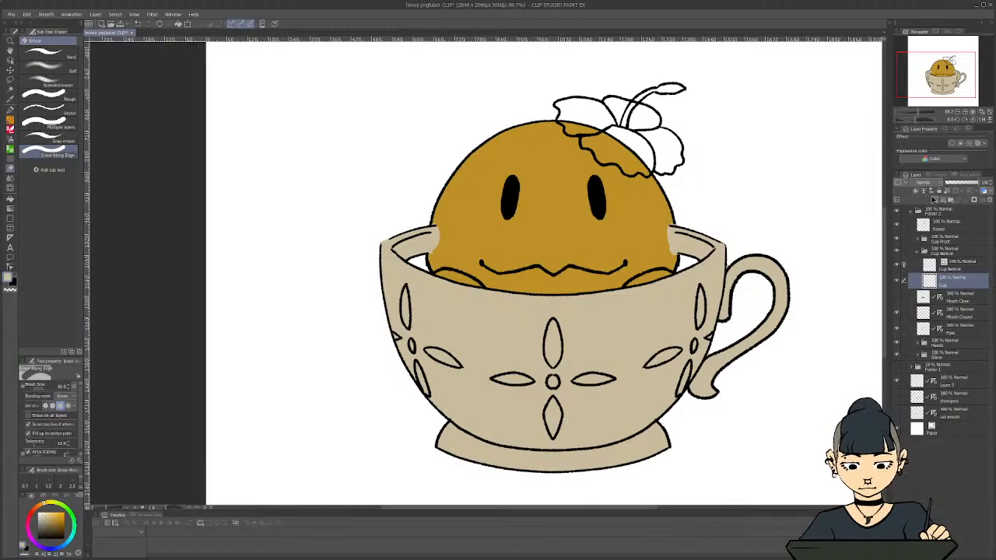
Add a new layer above the Cup layer in the Cup Behind folder and name it Tea
{"action": "left_click", "coordinate": [934, 200]}
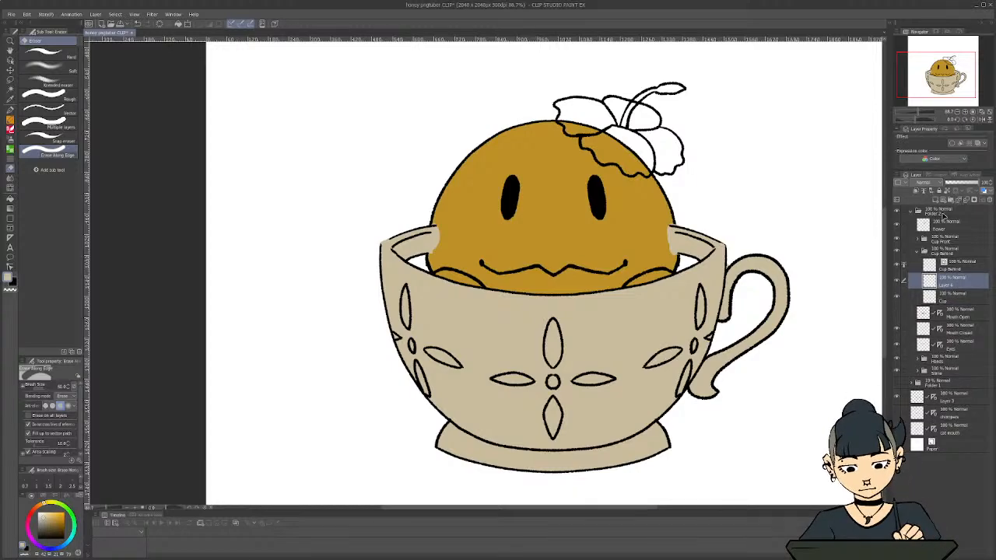
{"action": "double_click", "coordinate": [954, 286]}
{"action": "type", "text": "Tea"}
{"action": "key", "text": "Return"}
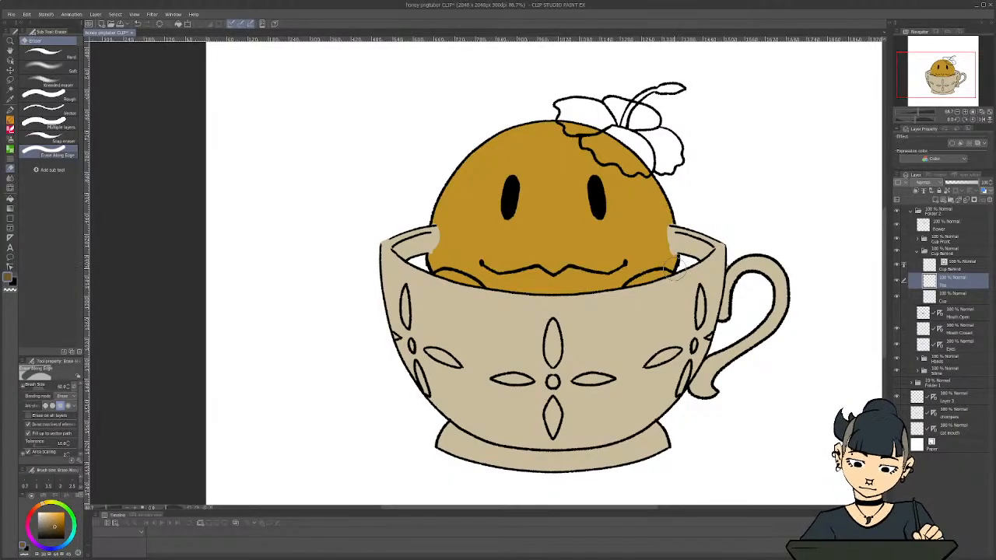
Paint the tea brown on the Tea layer at both sides of the slime, and collapse the Cup Behind folder
{"action": "key", "text": "p"}
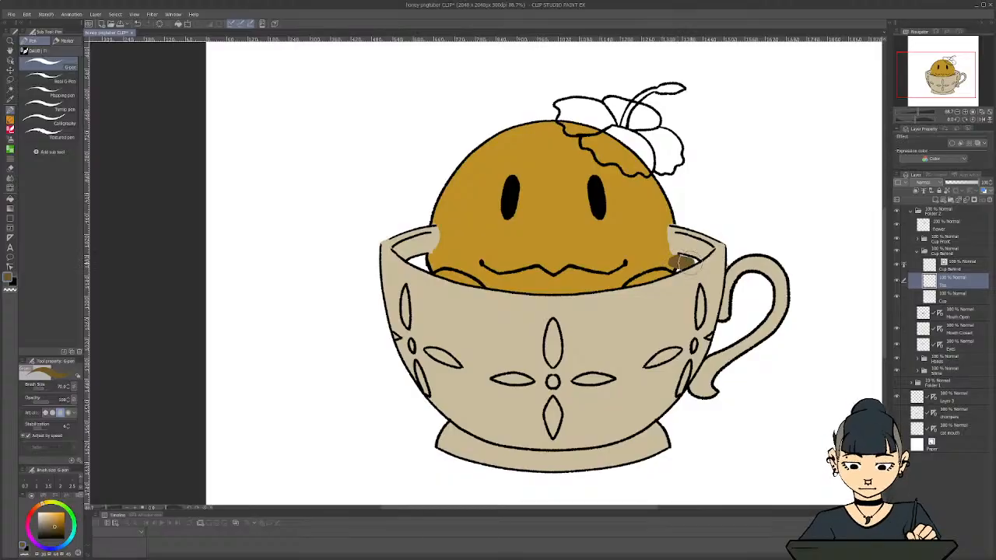
{"action": "mouse_move", "coordinate": [686, 263]}
{"action": "left_mouse_down"}
{"action": "mouse_move", "coordinate": [667, 252]}
{"action": "mouse_move", "coordinate": [658, 268]}
{"action": "left_mouse_up"}
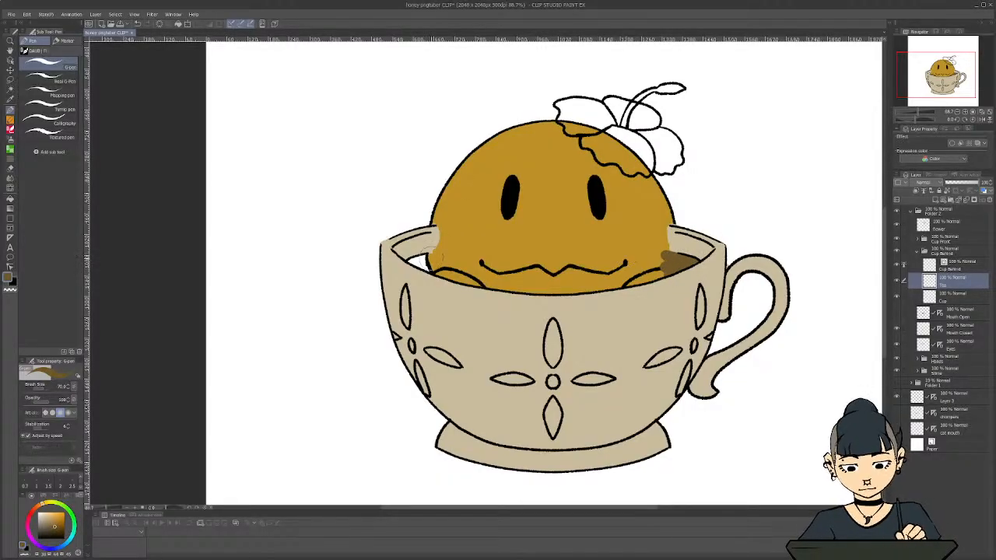
{"action": "mouse_move", "coordinate": [424, 259]}
{"action": "left_mouse_down"}
{"action": "mouse_move", "coordinate": [408, 268]}
{"action": "mouse_move", "coordinate": [428, 272]}
{"action": "left_mouse_up"}
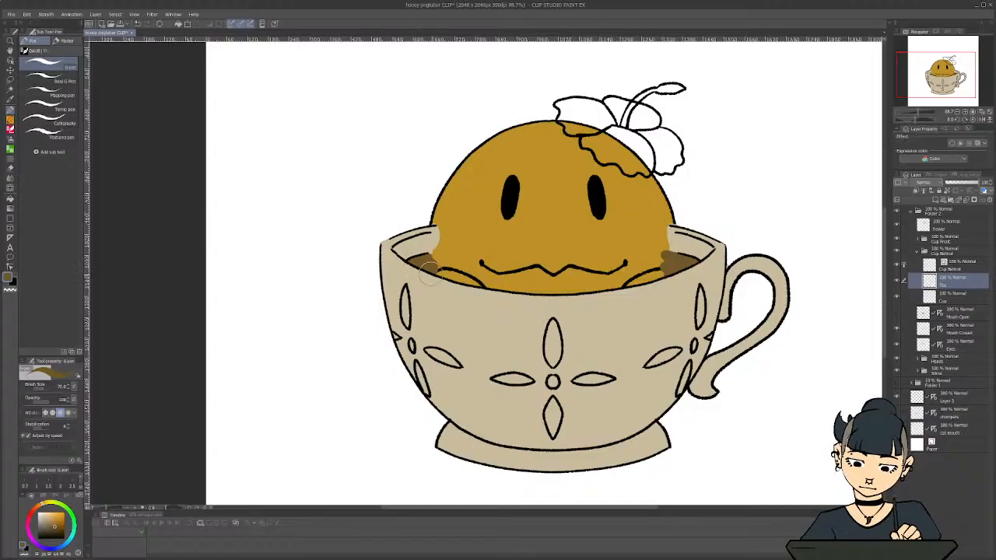
{"action": "left_click", "coordinate": [916, 255]}
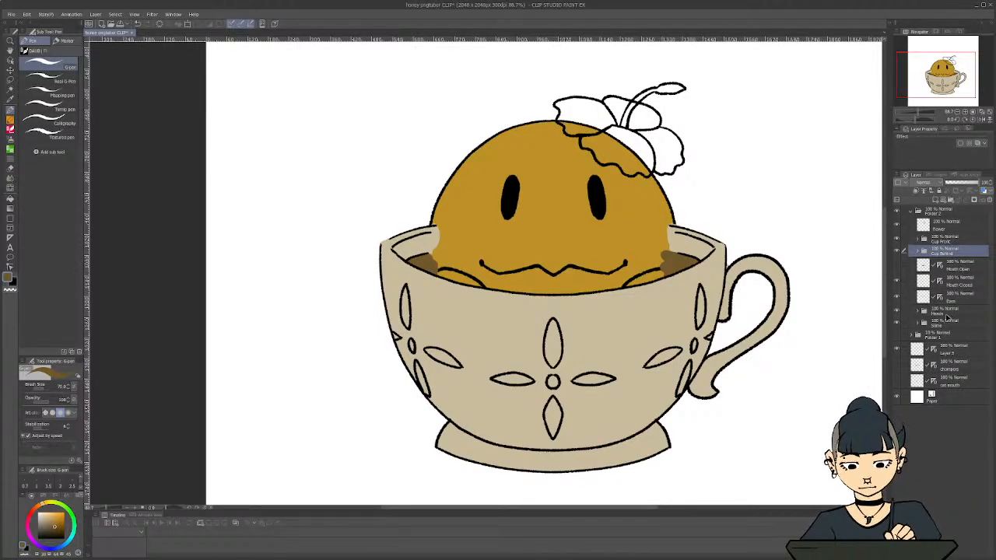
Move the Slime folder above Cup Behind, and the Mouth Open, Mouth Closed and Eyes layers above Slime
{"action": "left_click_drag", "start_coordinate": [945, 325], "coordinate": [936, 251]}
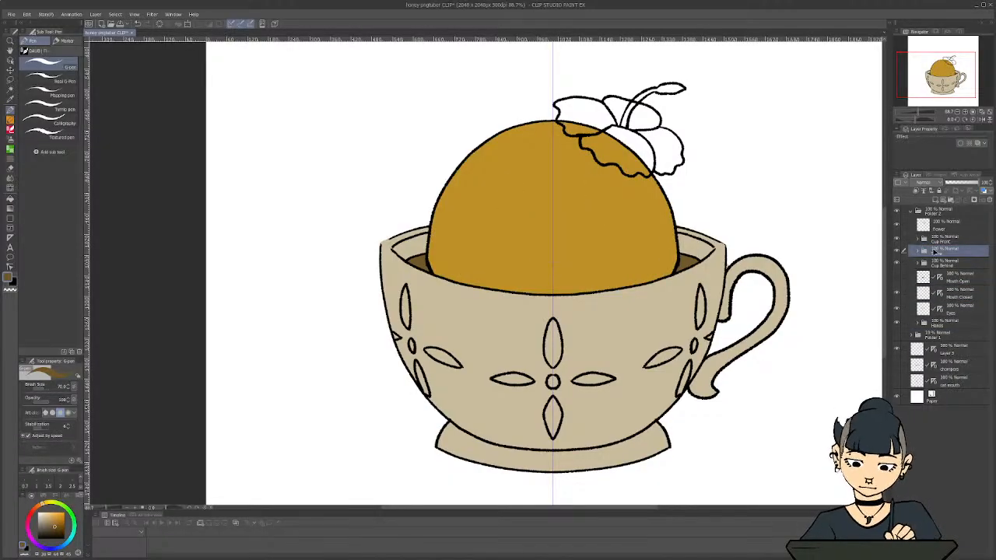
{"action": "left_click", "coordinate": [951, 311]}
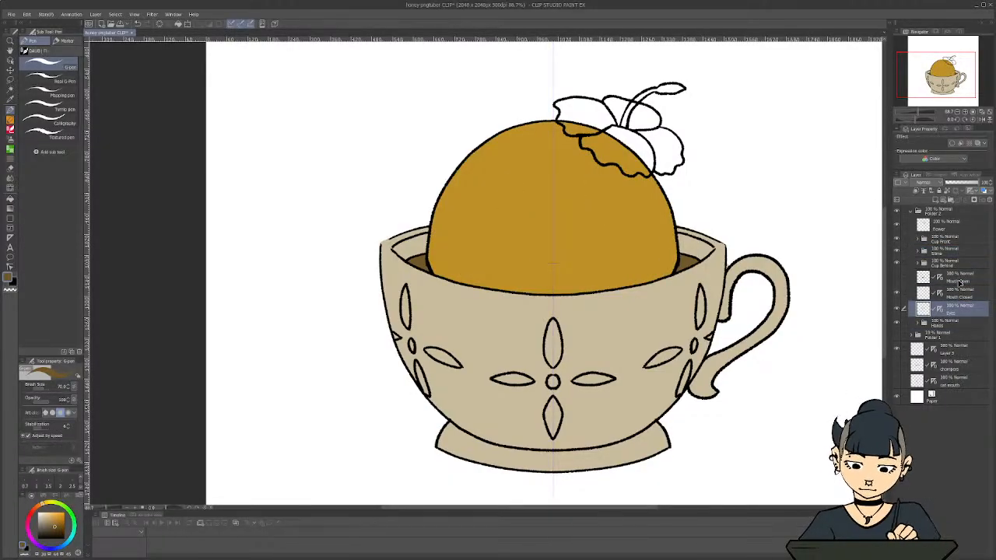
{"action": "left_click", "coordinate": [959, 282], "text": "shift"}
{"action": "left_click_drag", "start_coordinate": [959, 280], "coordinate": [956, 248]}
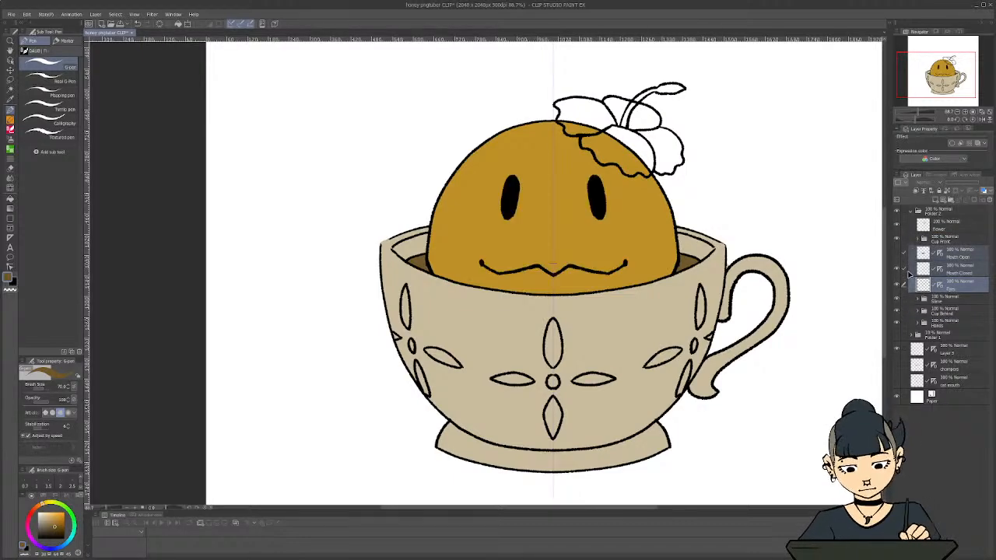
Save the illustration and leave the canvas without an active selection
{"action": "scroll", "coordinate": [599, 262], "scroll_direction": "down", "scroll_amount": 1}
{"action": "key", "text": "ctrl+s"}
{"action": "key", "text": "ctrl+a"}
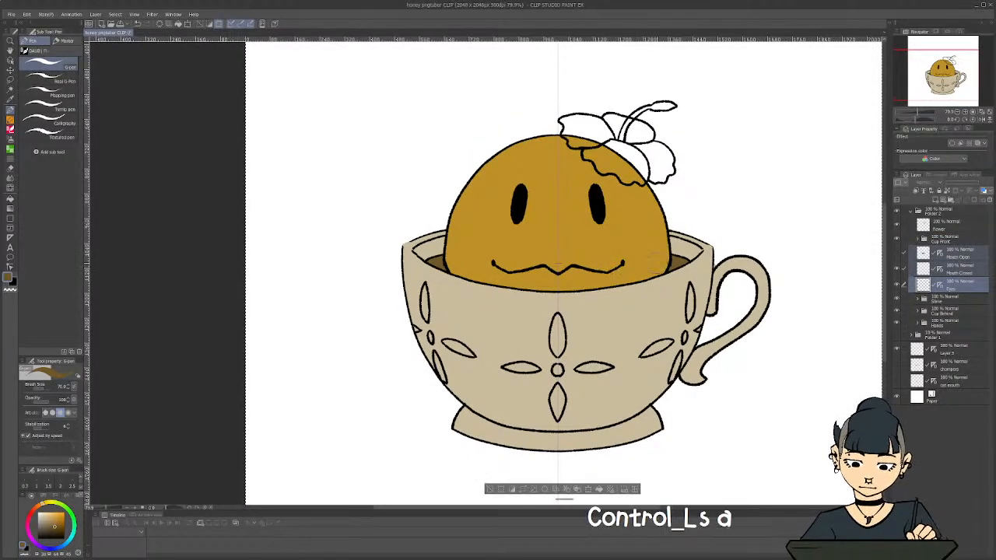
{"action": "scroll", "coordinate": [643, 297], "scroll_direction": "up", "scroll_amount": 1}
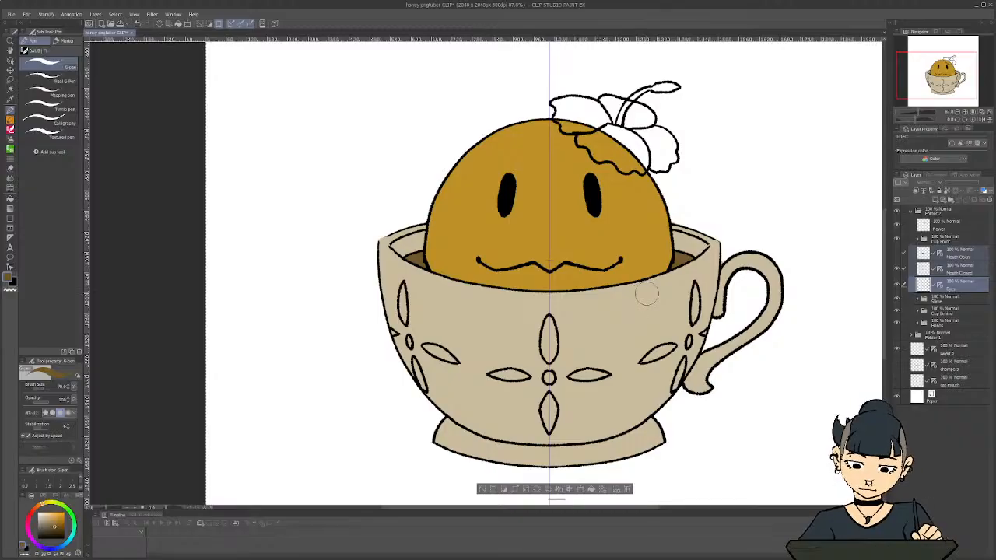
{"action": "key", "text": "ctrl+d"}
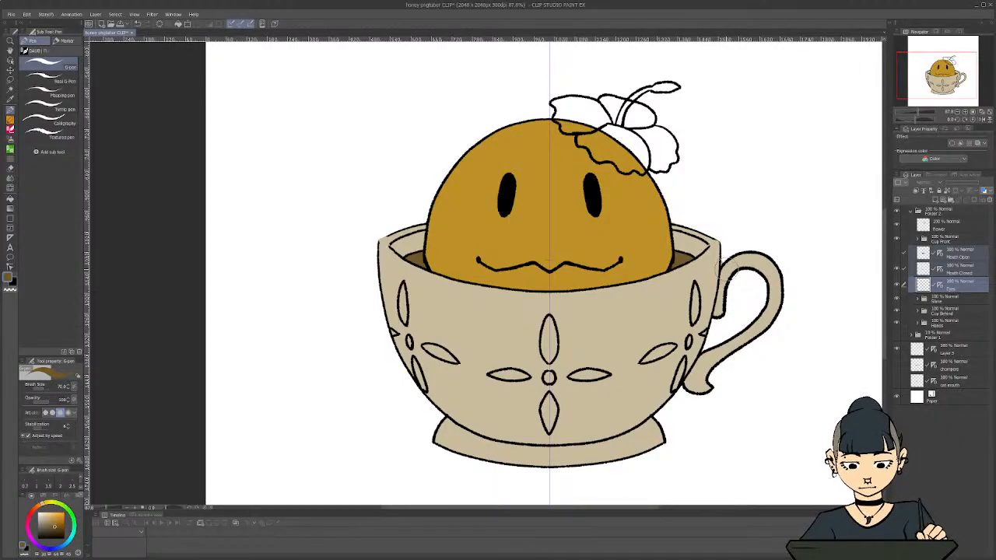
{"action": "scroll", "coordinate": [672, 271], "scroll_direction": "up", "scroll_amount": 1}
{"action": "scroll", "coordinate": [673, 271], "scroll_direction": "down", "scroll_amount": 1}
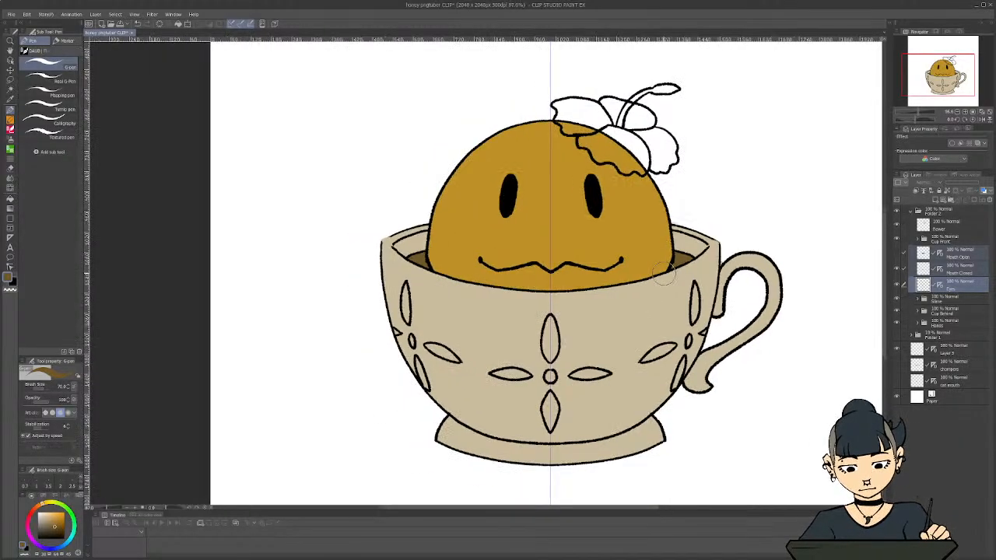
Recolour the brown tea on the Tea layer in the Cup Behind folder to dark red with a hue/saturation adjustment
{"action": "left_click", "coordinate": [918, 241]}
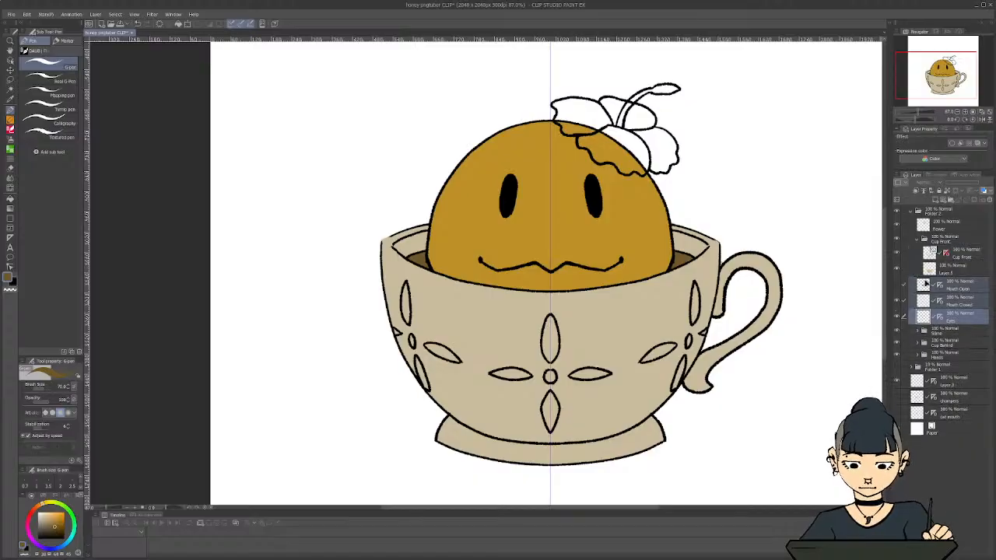
{"action": "left_click", "coordinate": [919, 241]}
{"action": "left_click", "coordinate": [941, 302]}
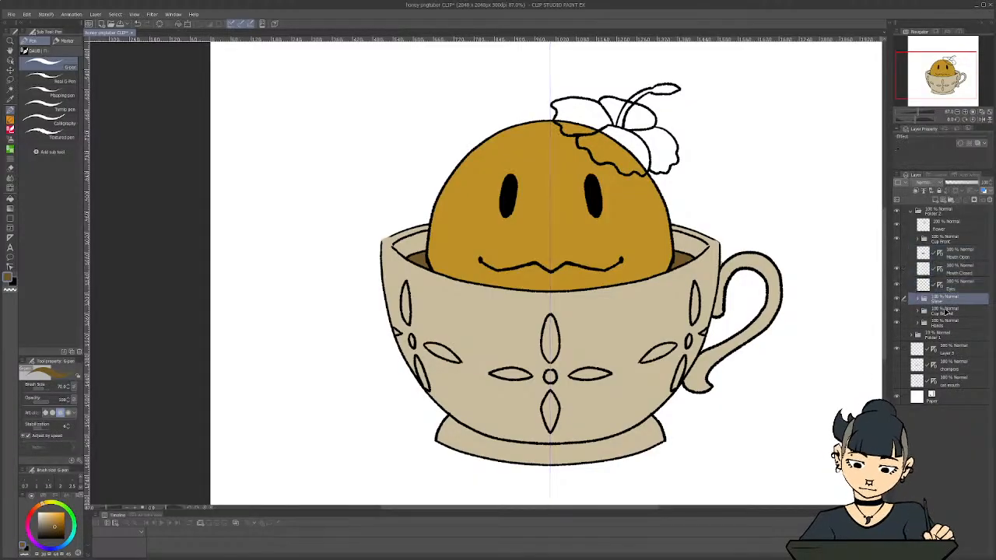
{"action": "left_click", "coordinate": [920, 313]}
{"action": "left_click", "coordinate": [952, 345]}
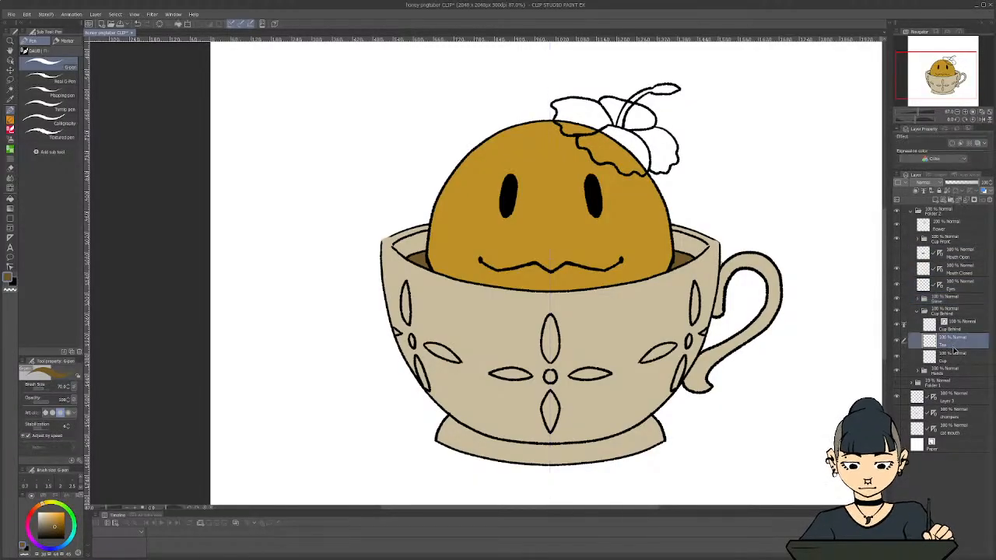
{"action": "key", "text": "ctrl+u"}
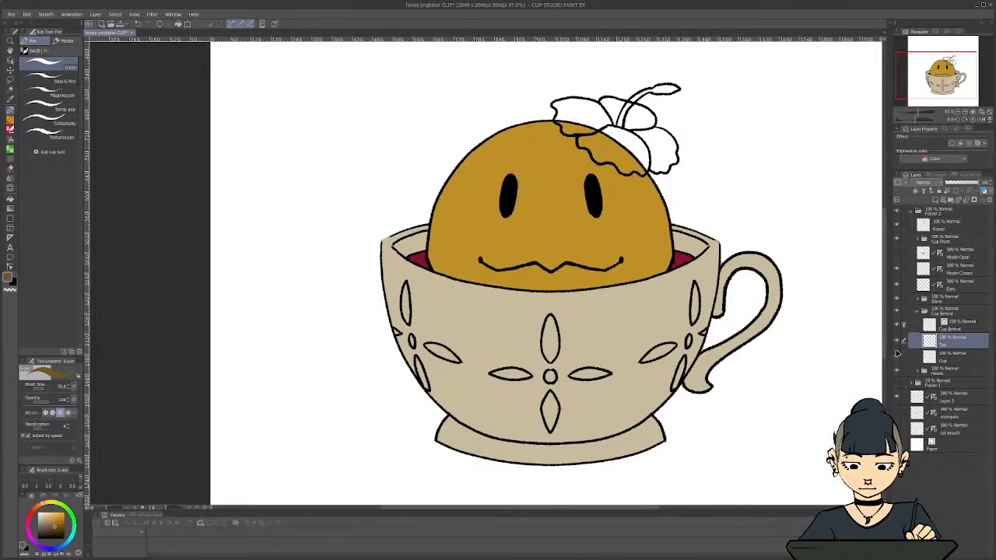
{"action": "left_click", "coordinate": [919, 312]}
Add a new layer directly below the Flower line art layer
{"action": "left_click", "coordinate": [944, 225]}
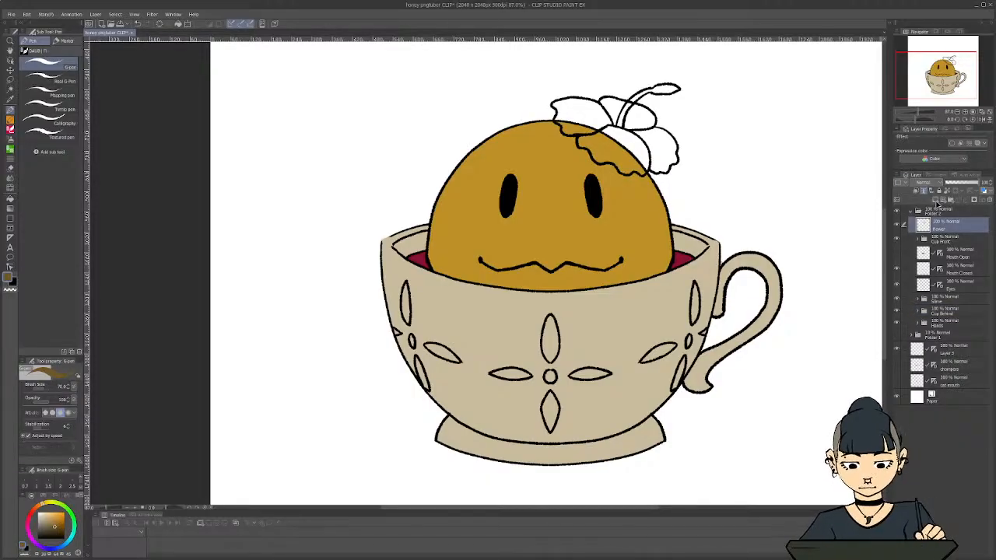
{"action": "left_click", "coordinate": [936, 200]}
{"action": "left_click_drag", "start_coordinate": [944, 241], "coordinate": [944, 220]}
{"action": "left_click", "coordinate": [944, 240]}
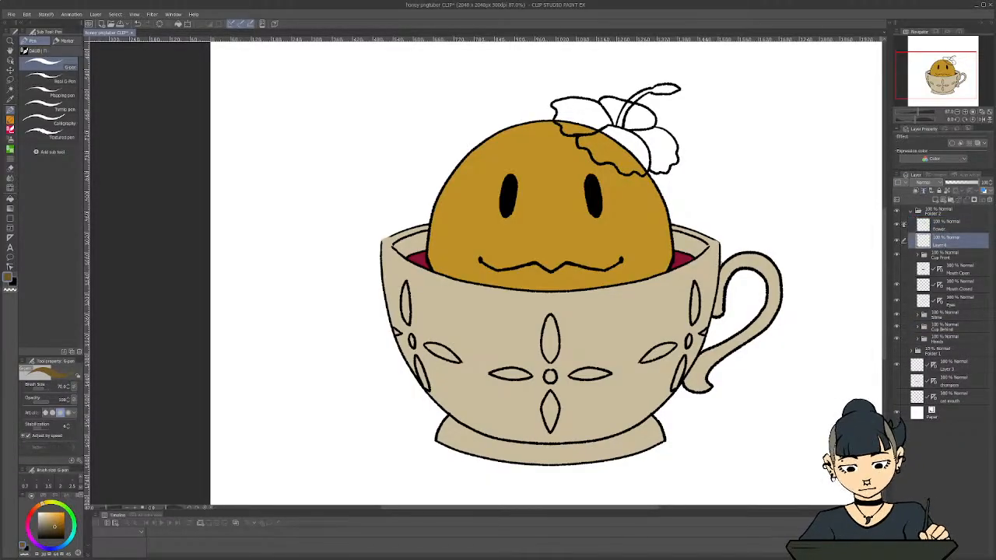
Paint the hibiscus petals with the dark red sampled from the tea, and erase the overflow outside the line art
{"action": "key", "text": "i"}
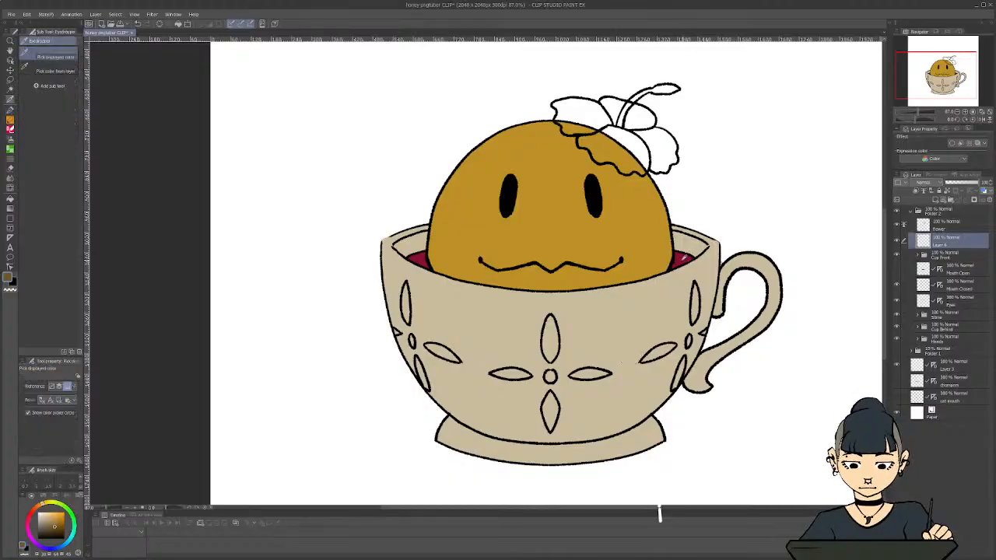
{"action": "left_click", "coordinate": [681, 258]}
{"action": "key", "text": "c"}
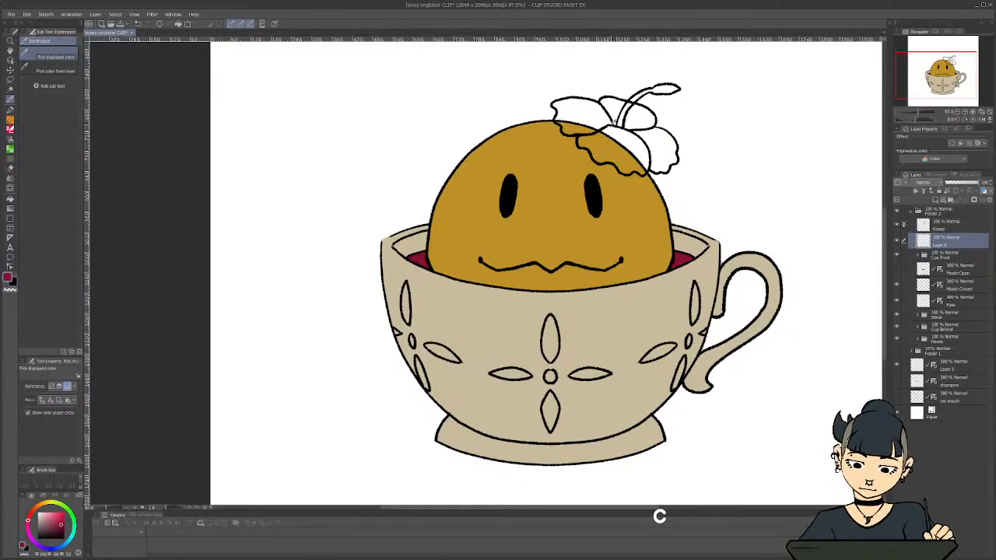
{"action": "key", "text": "p"}
{"action": "mouse_move", "coordinate": [613, 118]}
{"action": "left_mouse_down"}
{"action": "mouse_move", "coordinate": [640, 119]}
{"action": "mouse_move", "coordinate": [632, 103]}
{"action": "mouse_move", "coordinate": [672, 146]}
{"action": "mouse_move", "coordinate": [660, 132]}
{"action": "mouse_move", "coordinate": [653, 155]}
{"action": "left_mouse_up"}
{"action": "mouse_move", "coordinate": [650, 158]}
{"action": "left_mouse_down"}
{"action": "mouse_move", "coordinate": [615, 117]}
{"action": "mouse_move", "coordinate": [571, 111]}
{"action": "mouse_move", "coordinate": [554, 122]}
{"action": "mouse_move", "coordinate": [583, 146]}
{"action": "mouse_move", "coordinate": [601, 140]}
{"action": "mouse_move", "coordinate": [634, 161]}
{"action": "mouse_move", "coordinate": [592, 150]}
{"action": "mouse_move", "coordinate": [613, 167]}
{"action": "mouse_move", "coordinate": [588, 156]}
{"action": "left_mouse_up"}
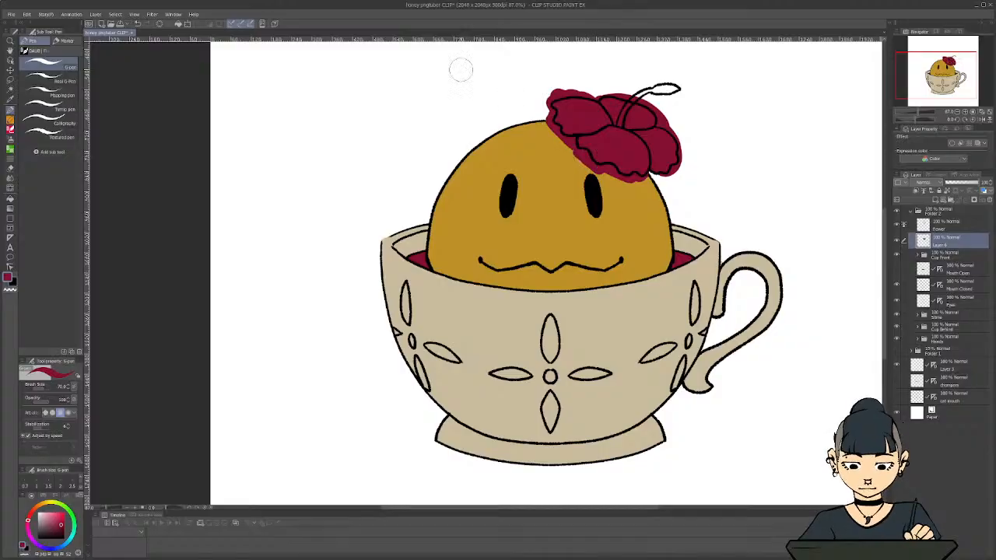
{"action": "key", "text": "e"}
{"action": "mouse_move", "coordinate": [542, 109]}
{"action": "left_mouse_down"}
{"action": "mouse_move", "coordinate": [539, 131]}
{"action": "mouse_move", "coordinate": [598, 177]}
{"action": "mouse_move", "coordinate": [644, 187]}
{"action": "mouse_move", "coordinate": [685, 172]}
{"action": "mouse_move", "coordinate": [684, 138]}
{"action": "mouse_move", "coordinate": [655, 99]}
{"action": "mouse_move", "coordinate": [540, 93]}
{"action": "left_mouse_up"}
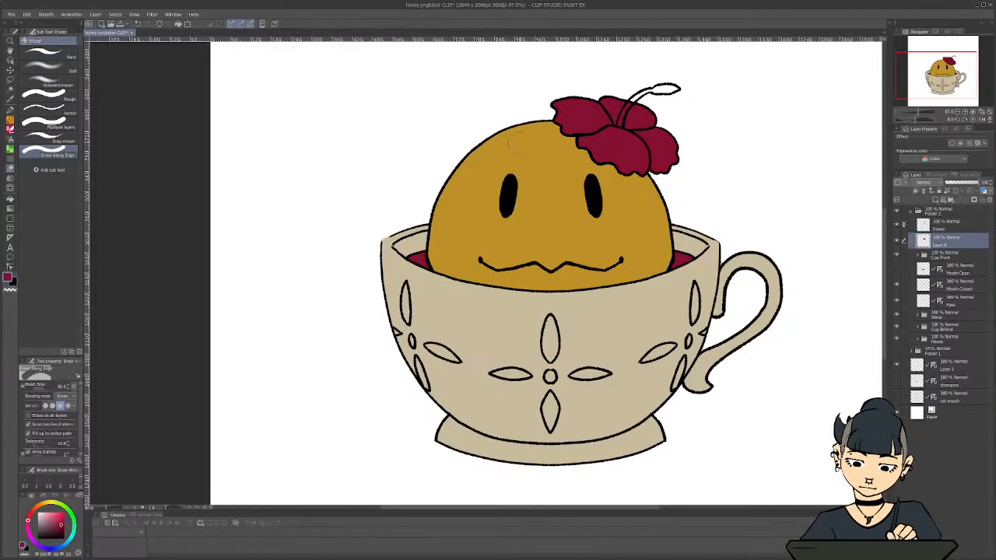
{"action": "scroll", "coordinate": [610, 103], "scroll_direction": "up", "scroll_amount": 1}
Rename the red flower colour layer as Petals
{"action": "double_click", "coordinate": [942, 246]}
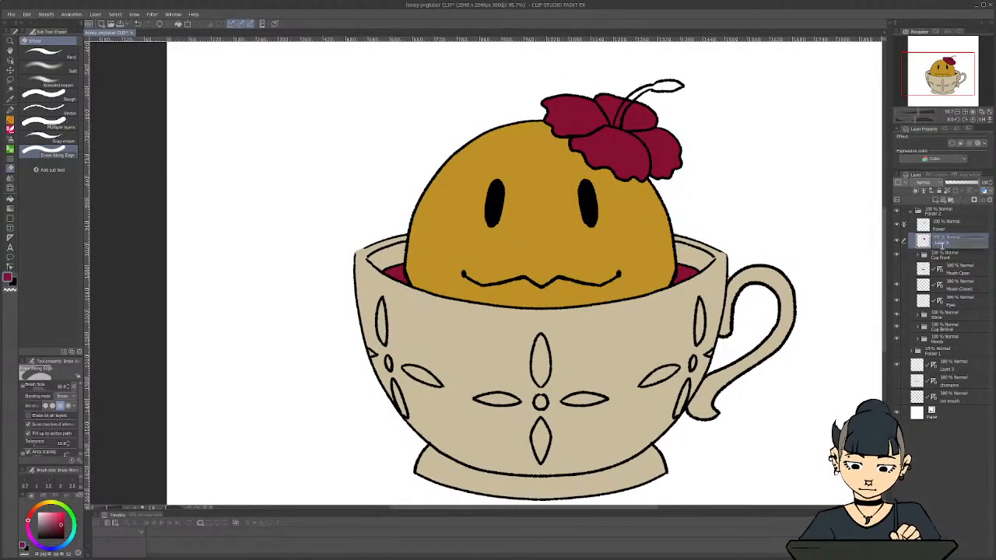
{"action": "type", "text": "Petals"}
{"action": "key", "text": "Return"}
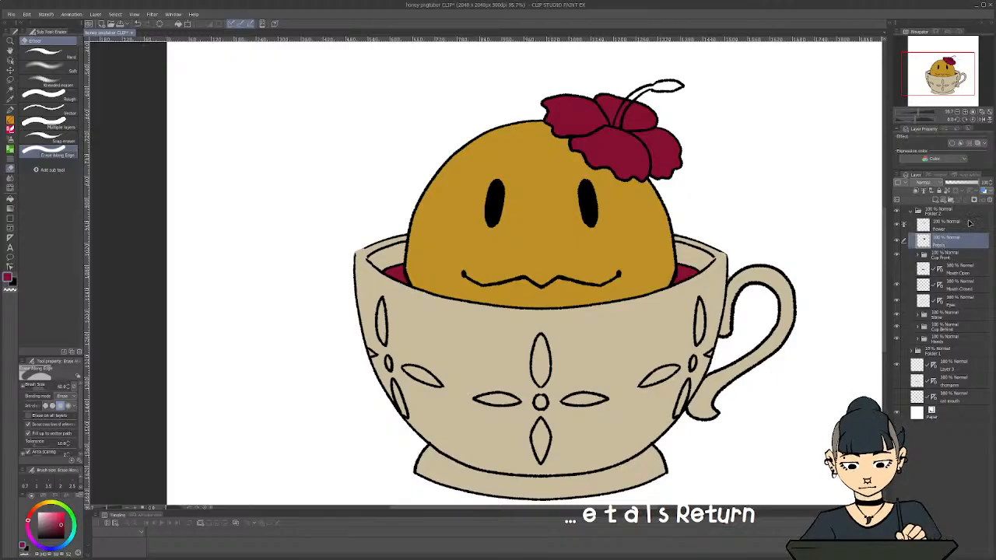
Add a new layer above Petals and, with Petals hidden, paint the flower's stamen orange
{"action": "left_click", "coordinate": [935, 201]}
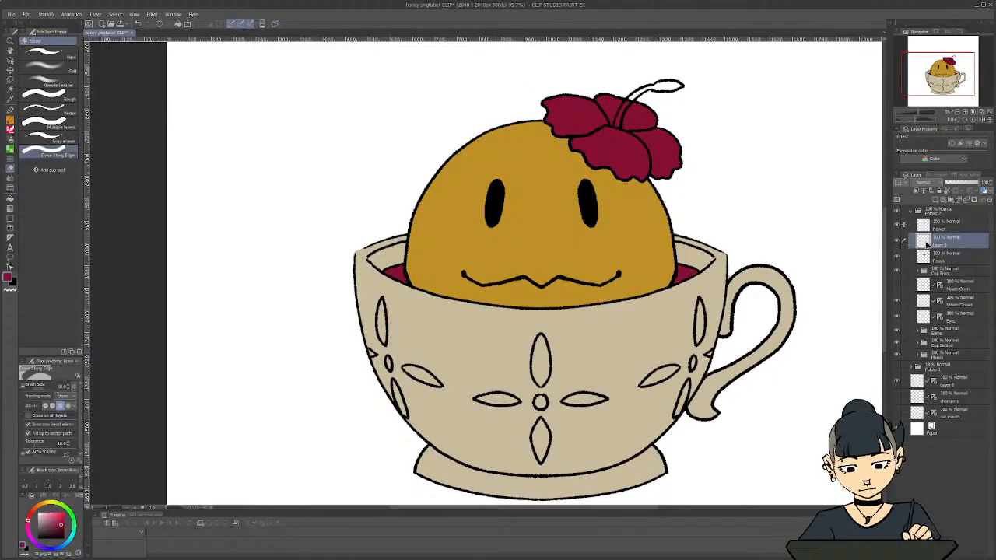
{"action": "left_click", "coordinate": [898, 257]}
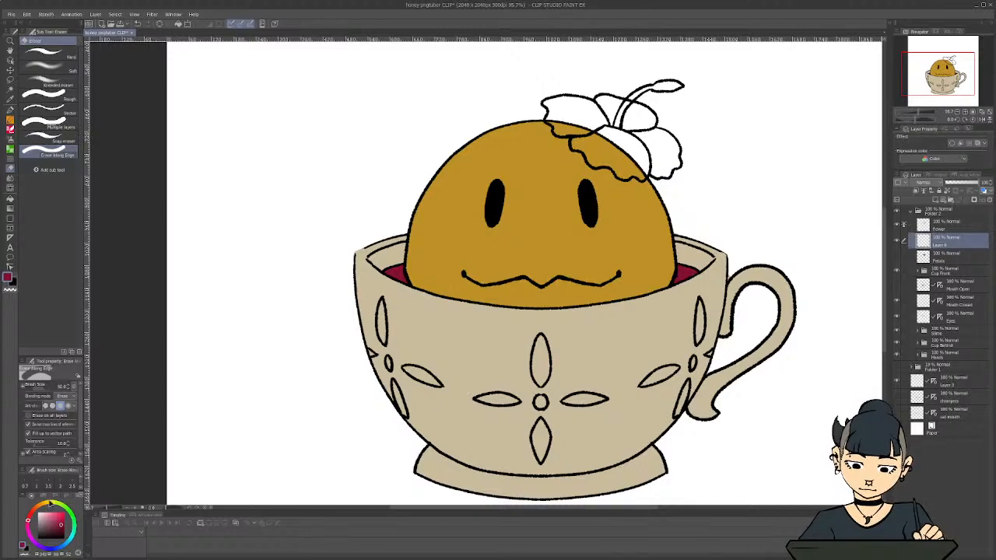
{"action": "left_click", "coordinate": [40, 506]}
{"action": "left_click", "coordinate": [59, 517]}
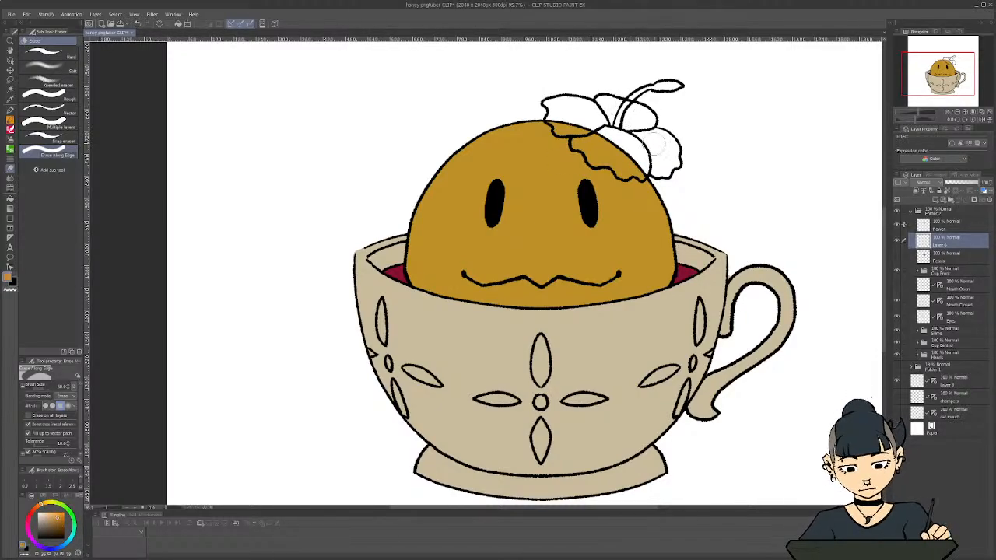
{"action": "key", "text": "p"}
{"action": "mouse_move", "coordinate": [623, 110]}
{"action": "left_mouse_down"}
{"action": "mouse_move", "coordinate": [616, 132]}
{"action": "mouse_move", "coordinate": [635, 97]}
{"action": "mouse_move", "coordinate": [682, 87]}
{"action": "mouse_move", "coordinate": [673, 80]}
{"action": "mouse_move", "coordinate": [636, 88]}
{"action": "left_mouse_up"}
{"action": "key", "text": "r"}
{"action": "key", "text": "ctrl+z"}
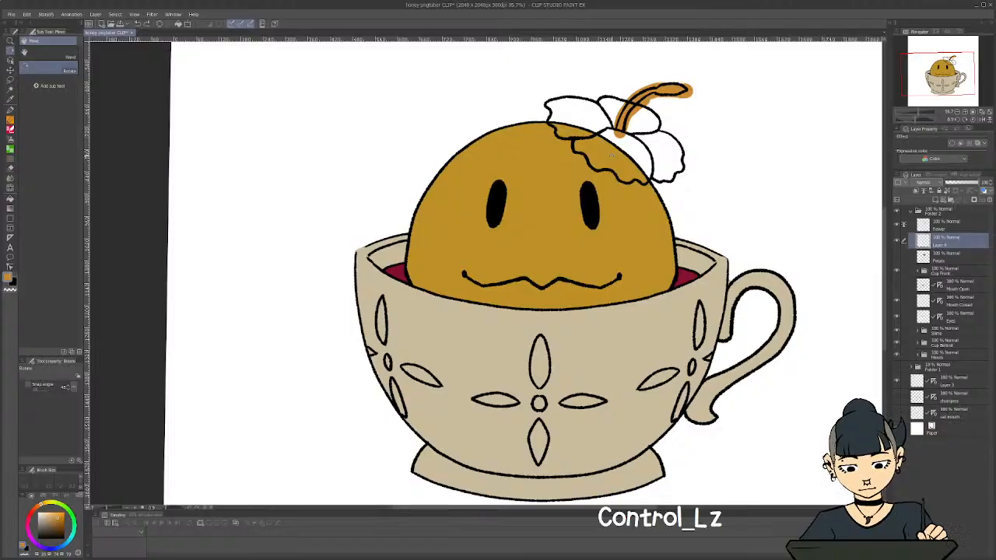
{"action": "key", "text": "ctrl+shift+z"}
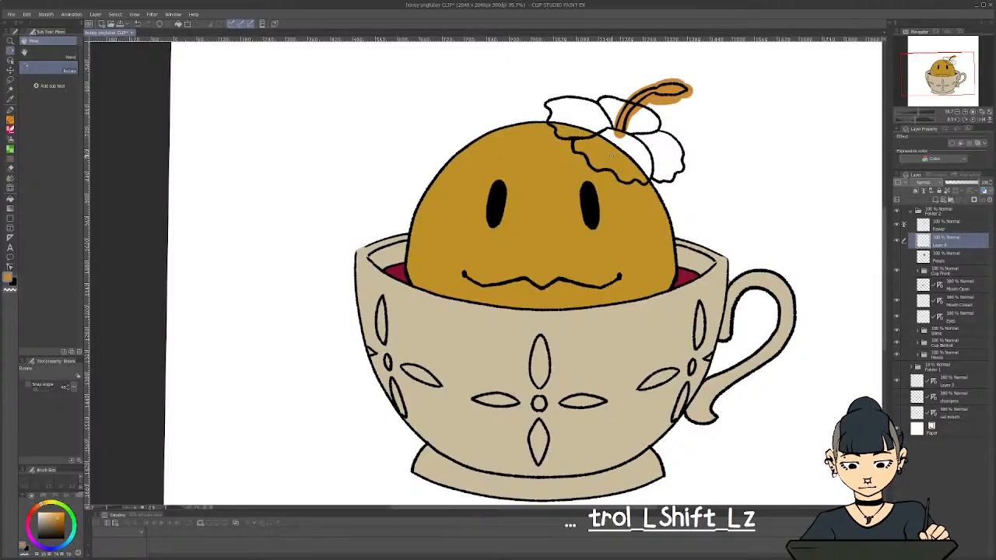
Erase the orange overflow around the stamen's outline along its edge, and show the Petals layer again
{"action": "left_click", "coordinate": [971, 112]}
{"action": "left_click", "coordinate": [973, 121]}
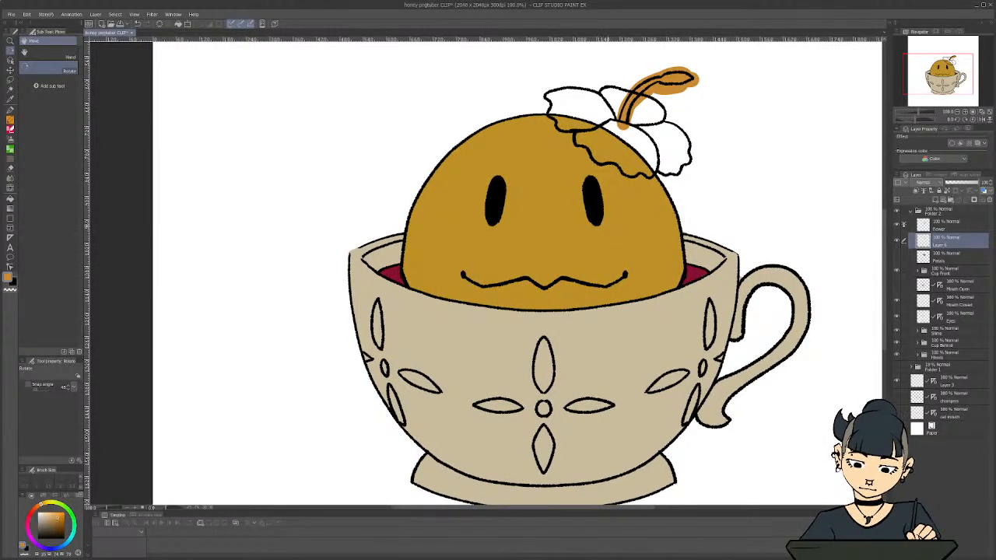
{"action": "key", "text": "e"}
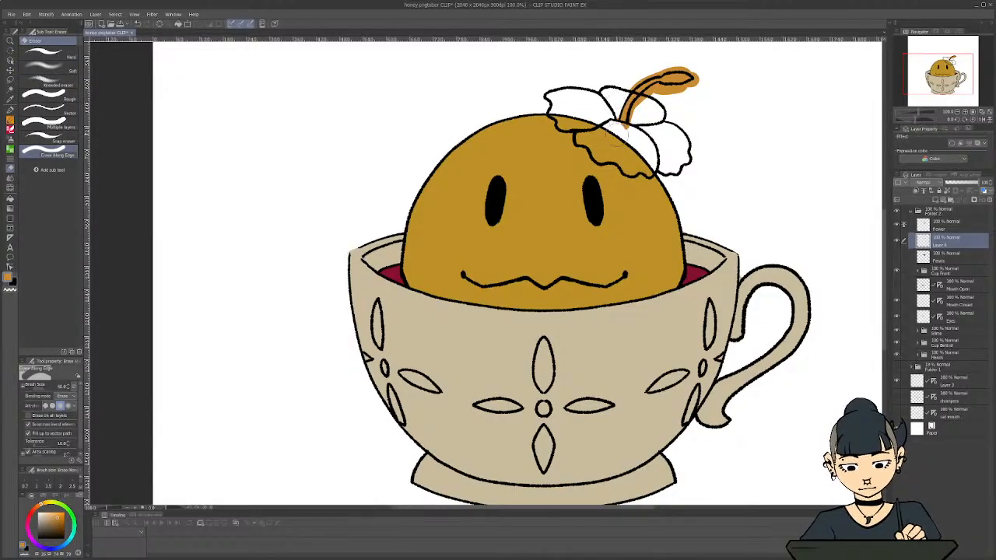
{"action": "mouse_move", "coordinate": [638, 123]}
{"action": "left_mouse_down"}
{"action": "mouse_move", "coordinate": [663, 90]}
{"action": "mouse_move", "coordinate": [699, 89]}
{"action": "mouse_move", "coordinate": [705, 78]}
{"action": "mouse_move", "coordinate": [681, 60]}
{"action": "mouse_move", "coordinate": [620, 89]}
{"action": "left_mouse_up"}
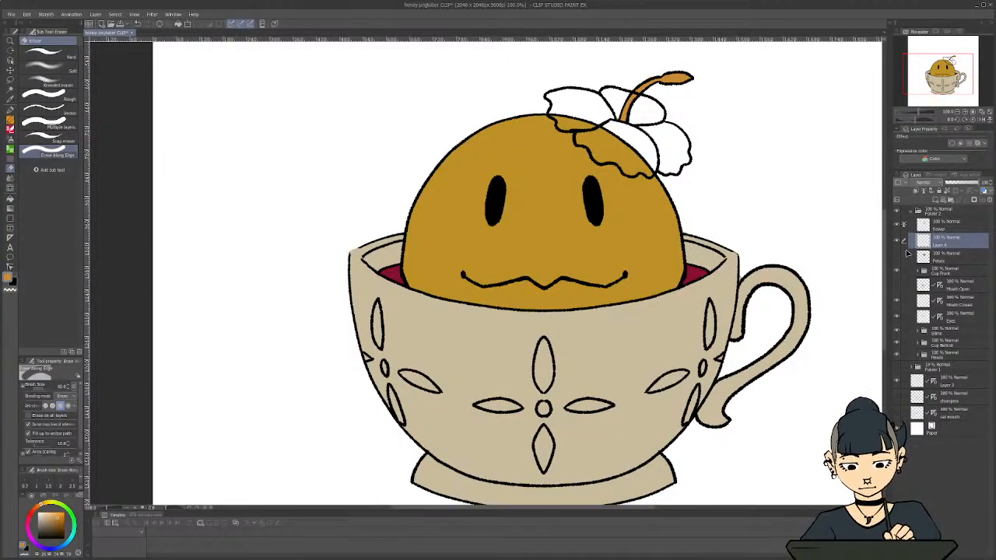
{"action": "left_click", "coordinate": [898, 257]}
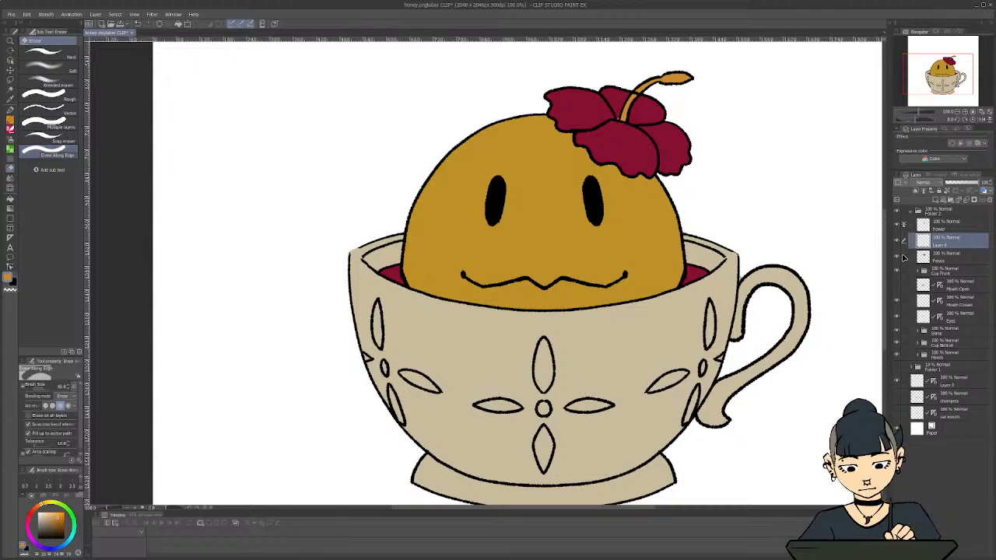
Erase the petal outline crossing the stamen on the Flower layer, using the Textured pen with transparent colour
{"action": "scroll", "coordinate": [711, 191], "scroll_direction": "up", "scroll_amount": 4}
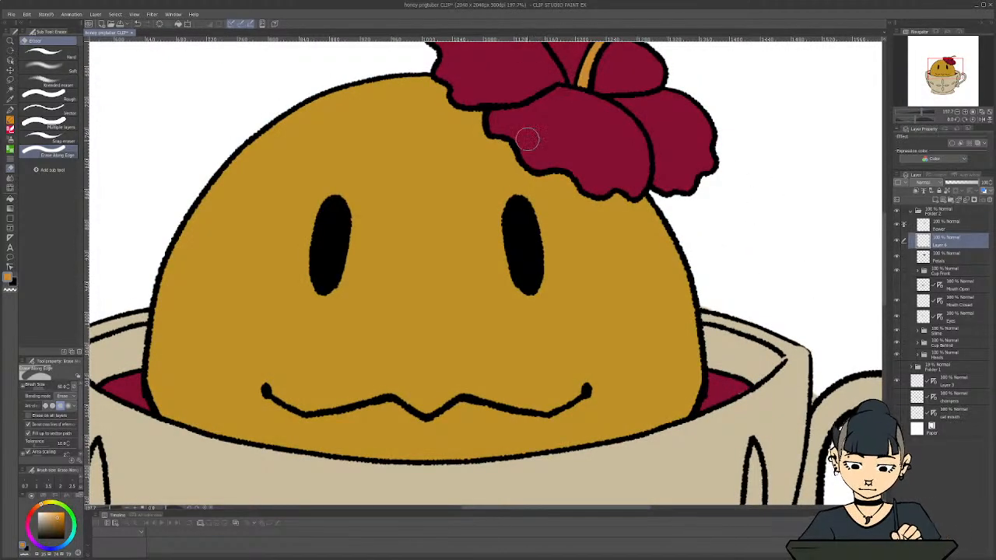
{"action": "scroll", "coordinate": [528, 335], "scroll_direction": "down", "scroll_amount": 2}
{"action": "scroll", "coordinate": [529, 335], "scroll_direction": "down", "scroll_amount": 3}
{"action": "left_click_drag", "start_coordinate": [630, 509], "coordinate": [607, 508]}
{"action": "left_click", "coordinate": [937, 225]}
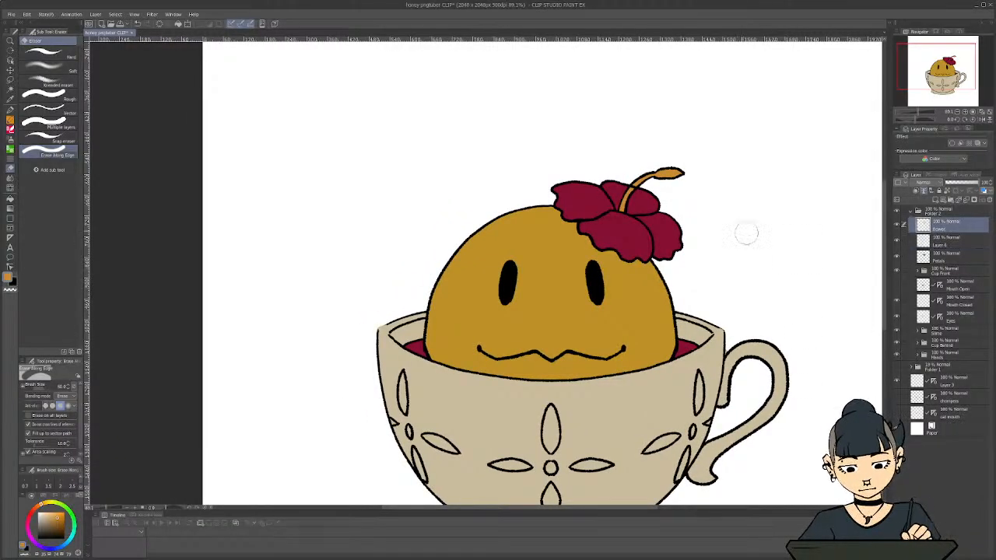
{"action": "scroll", "coordinate": [652, 187], "scroll_direction": "up", "scroll_amount": 2}
{"action": "scroll", "coordinate": [852, 277], "scroll_direction": "up", "scroll_amount": 2}
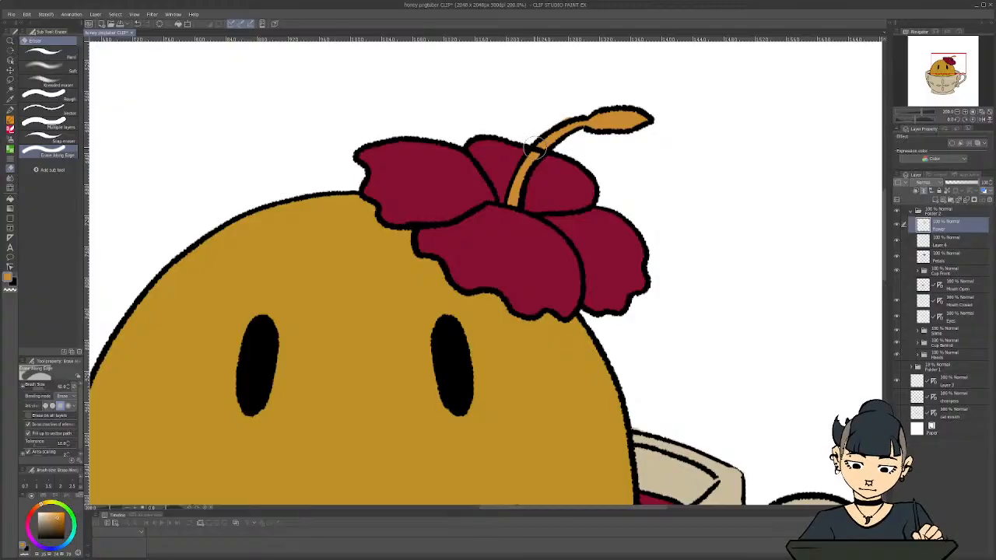
{"action": "key", "text": "p"}
{"action": "key", "text": "c"}
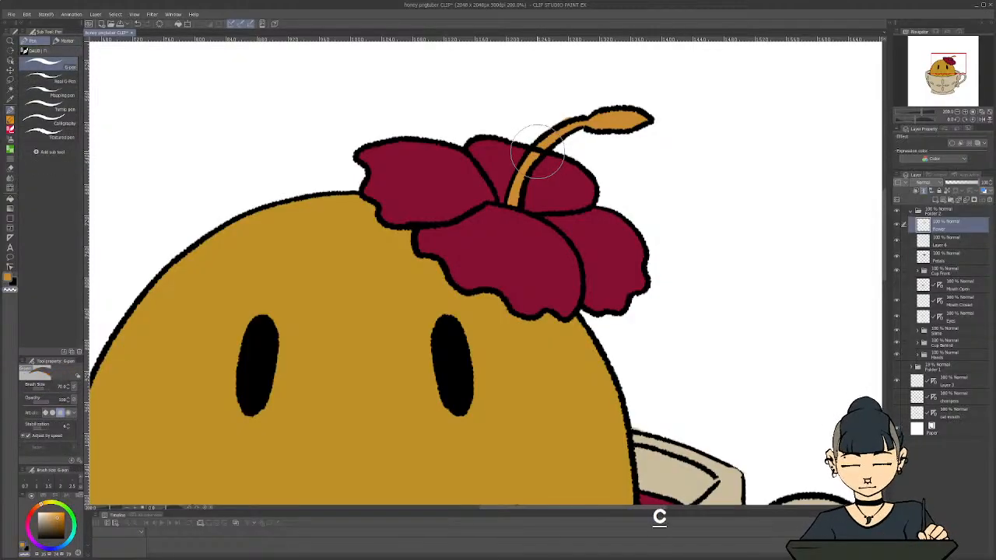
{"action": "left_click", "coordinate": [54, 134]}
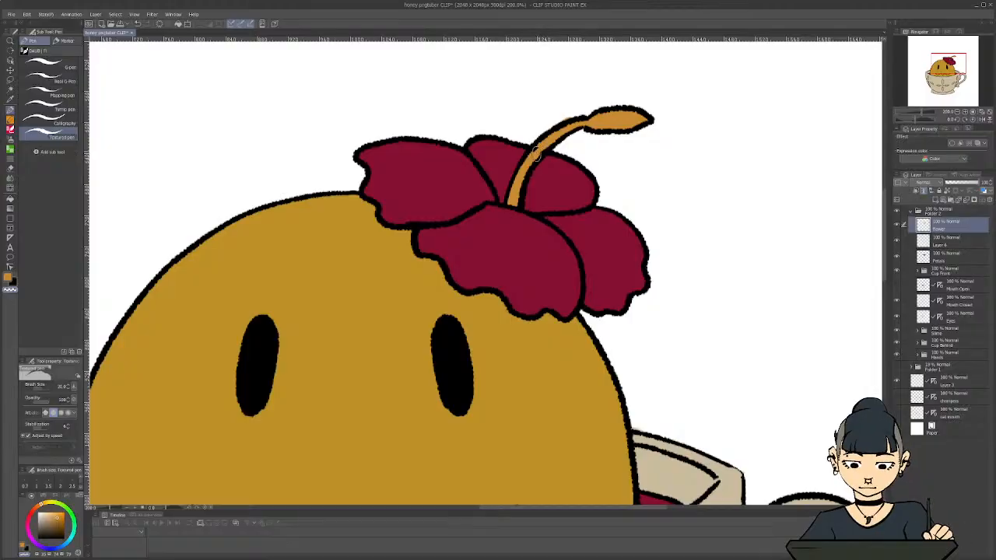
Examine the coloured slime, hibiscus and tea cup as a whole to judge the flat colours
{"action": "scroll", "coordinate": [458, 313], "scroll_direction": "down", "scroll_amount": 4}
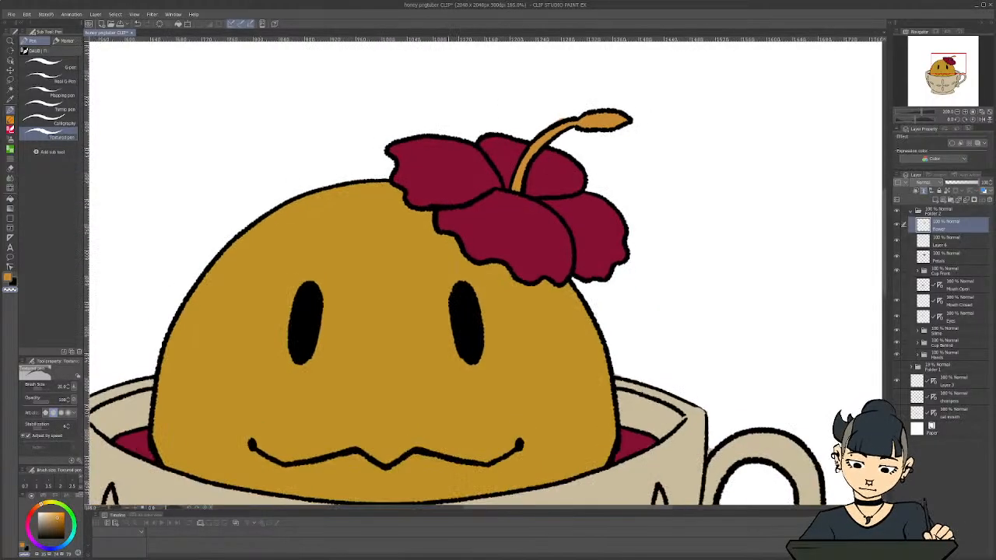
{"action": "scroll", "coordinate": [476, 426], "scroll_direction": "down", "scroll_amount": 1}
{"action": "left_click_drag", "start_coordinate": [549, 507], "coordinate": [516, 507]}
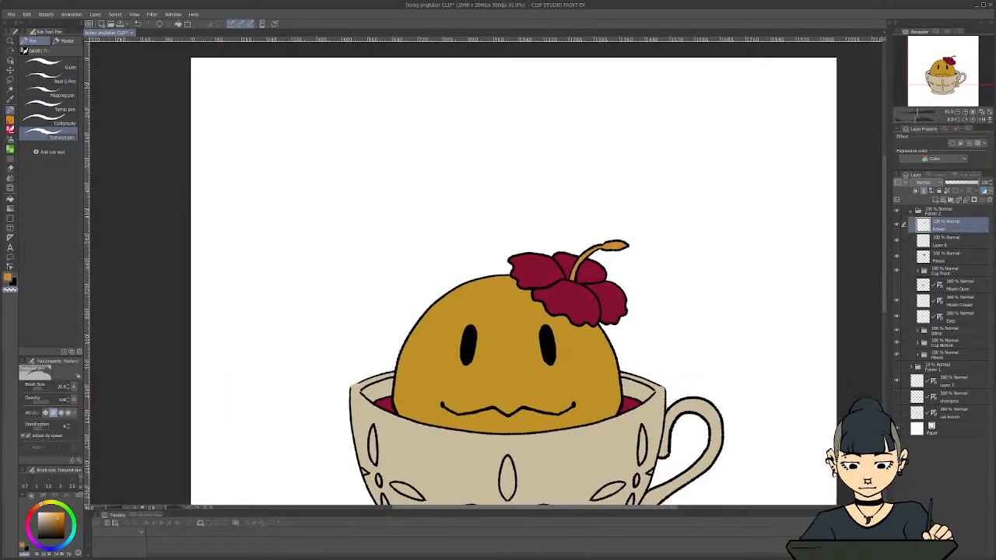
{"action": "left_click_drag", "start_coordinate": [884, 271], "coordinate": [884, 294]}
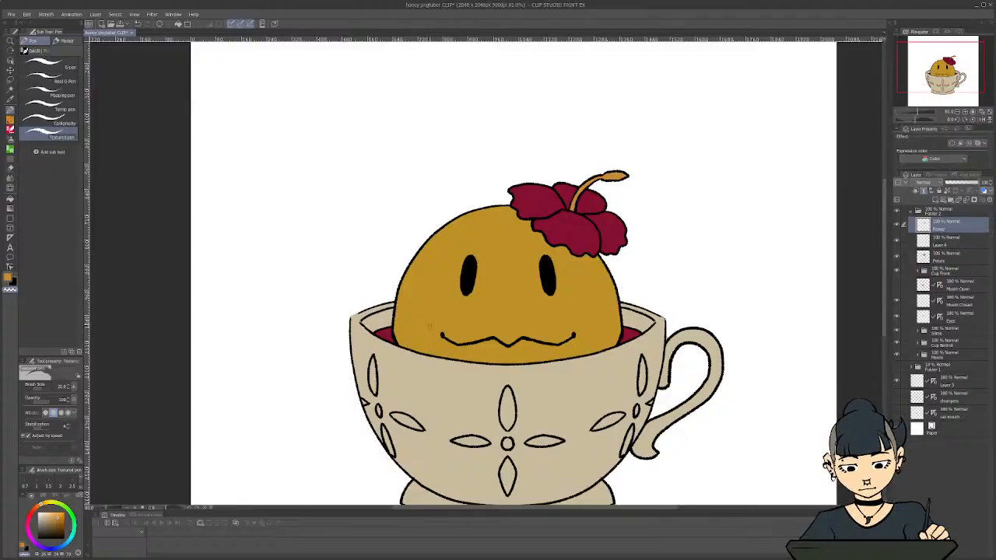
{"action": "scroll", "coordinate": [420, 321], "scroll_direction": "up", "scroll_amount": 3}
{"action": "scroll", "coordinate": [427, 325], "scroll_direction": "down", "scroll_amount": 5}
{"action": "scroll", "coordinate": [458, 340], "scroll_direction": "up", "scroll_amount": 2}
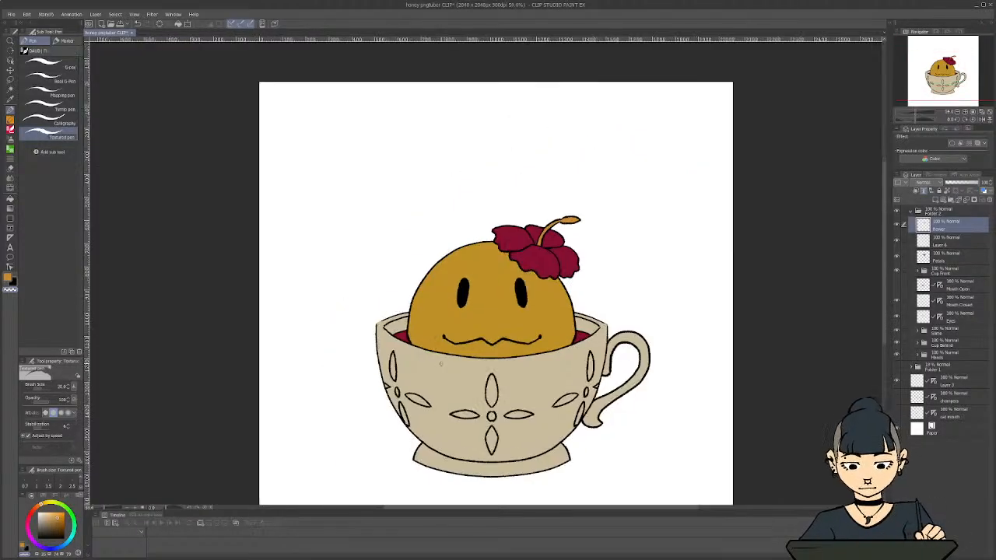
{"action": "key", "text": "ctrl+z"}
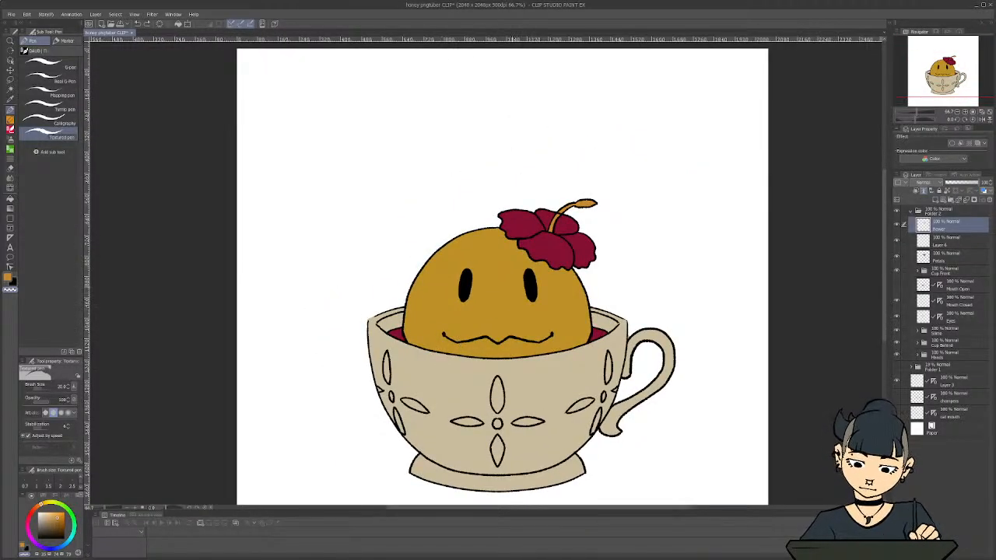
{"action": "scroll", "coordinate": [413, 385], "scroll_direction": "down", "scroll_amount": 2}
{"action": "left_click_drag", "start_coordinate": [491, 508], "coordinate": [464, 508]}
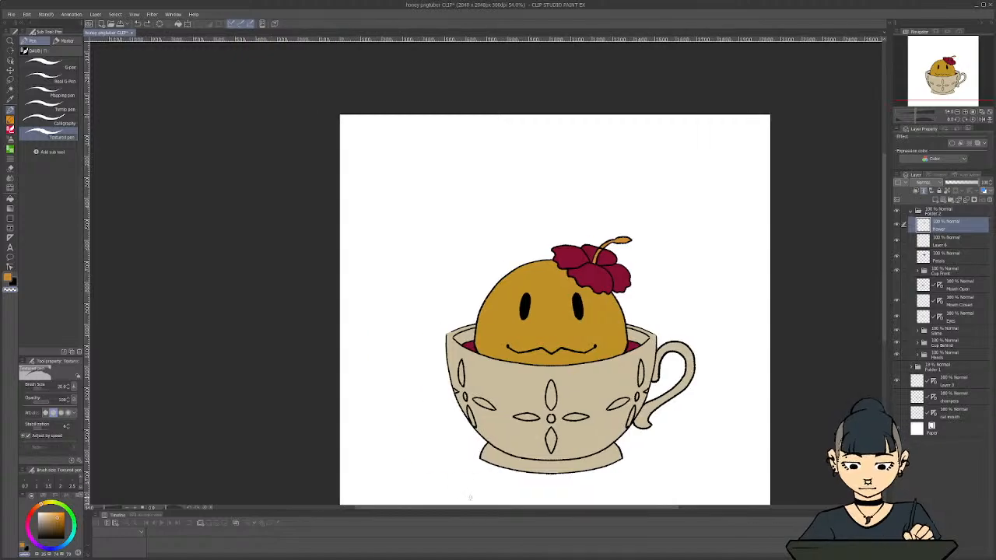
{"action": "scroll", "coordinate": [472, 474], "scroll_direction": "up", "scroll_amount": 4}
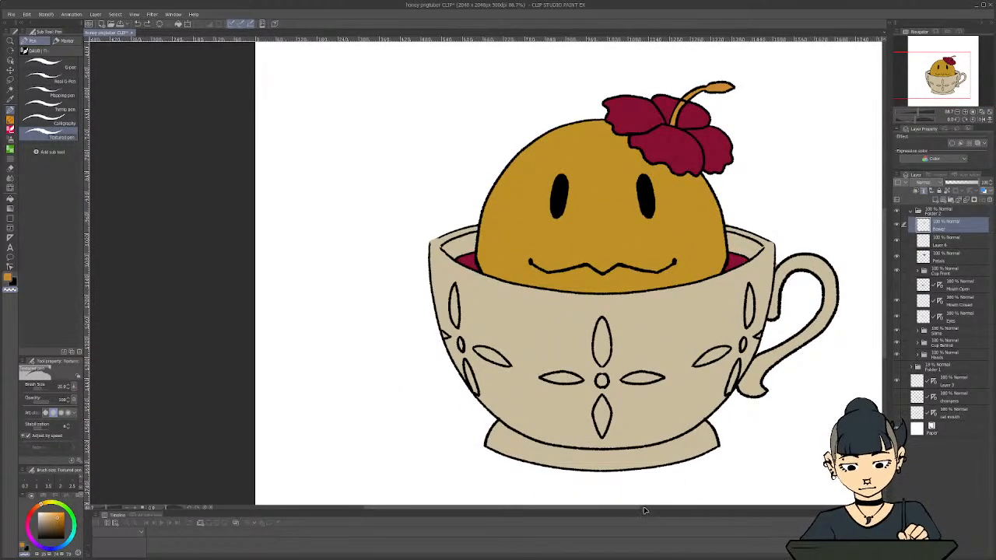
{"action": "left_click_drag", "start_coordinate": [630, 510], "coordinate": [651, 507]}
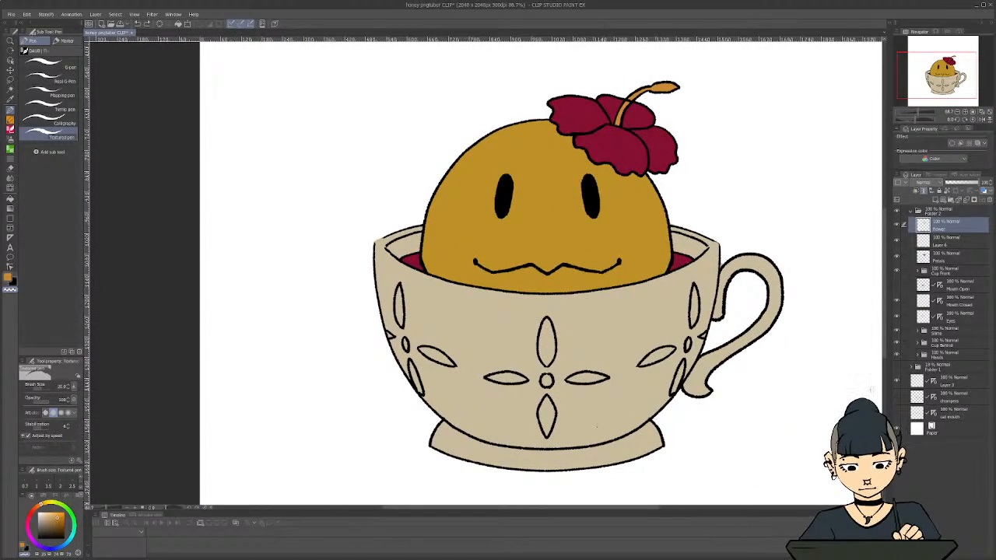
Lighten the colour layer in the Cup Front folder to a pale cream with a Hue/Saturation/Luminosity adjustment
{"action": "left_click", "coordinate": [910, 211]}
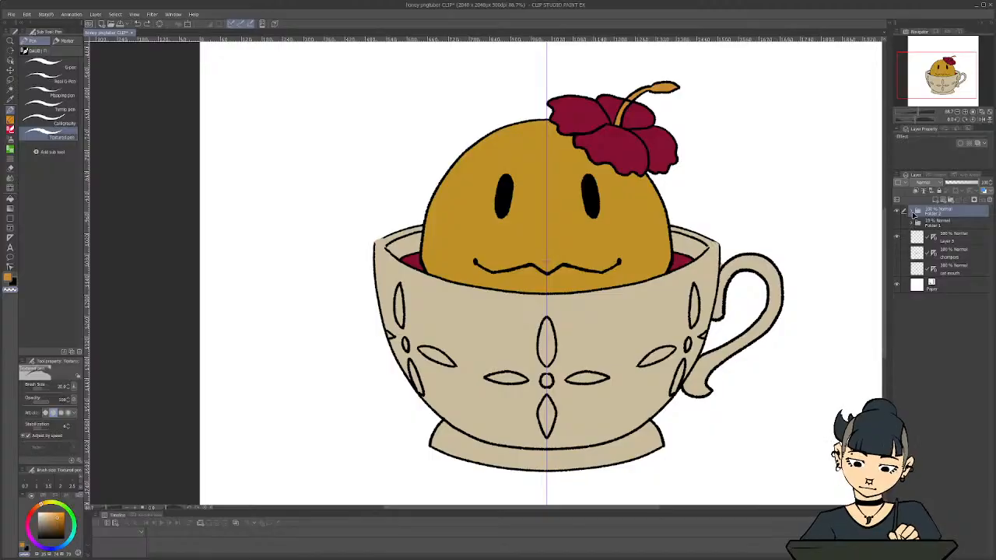
{"action": "left_click", "coordinate": [912, 212]}
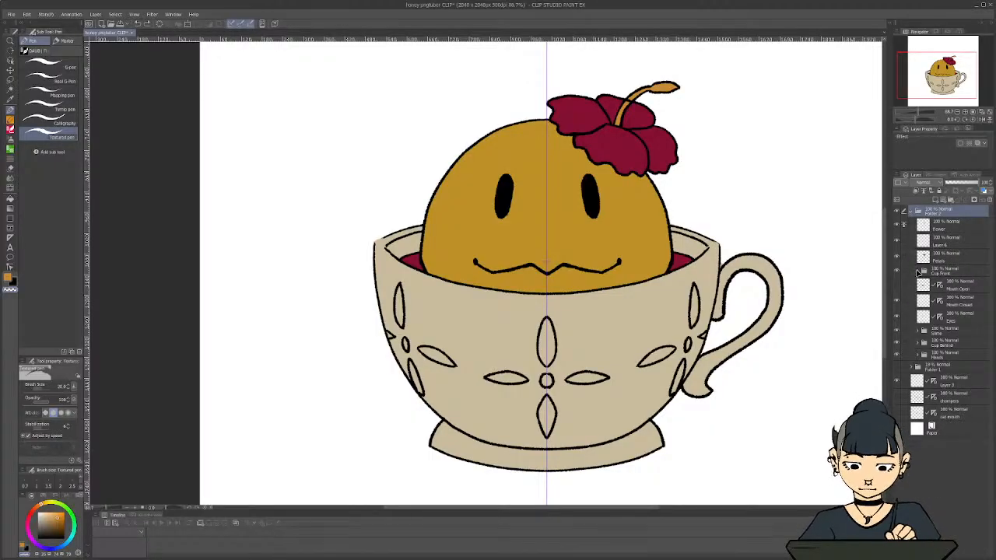
{"action": "left_click", "coordinate": [919, 271]}
{"action": "left_click", "coordinate": [949, 308]}
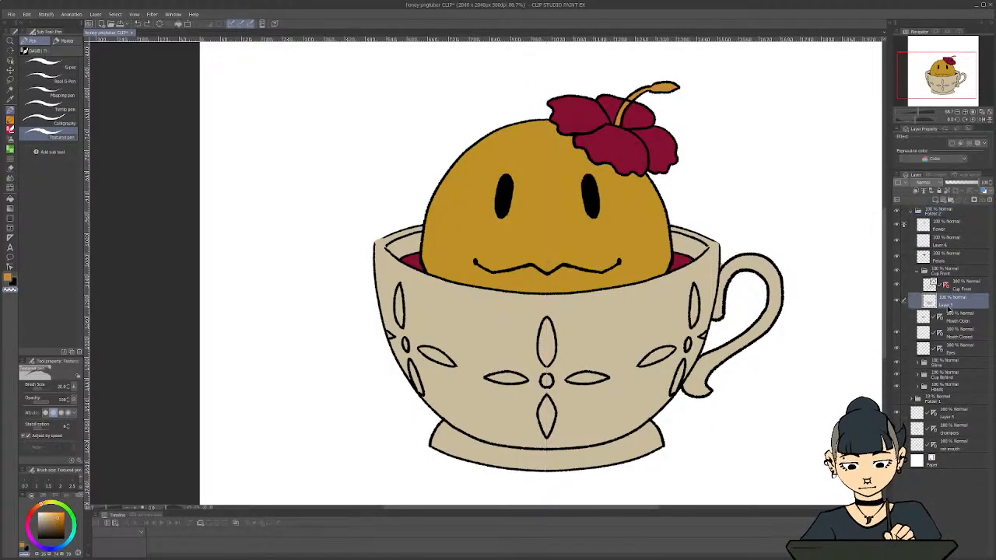
{"action": "key", "text": "ctrl+u"}
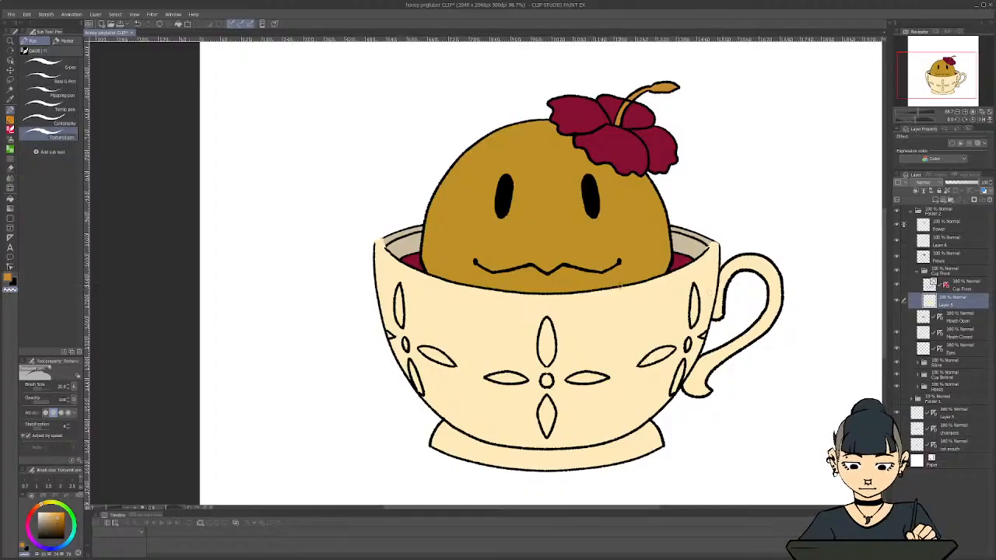
Paint the cup's back rim with the sampled front cream on the Cup layer in Cup Behind, undoing strokes over the inner wall
{"action": "key", "text": "i"}
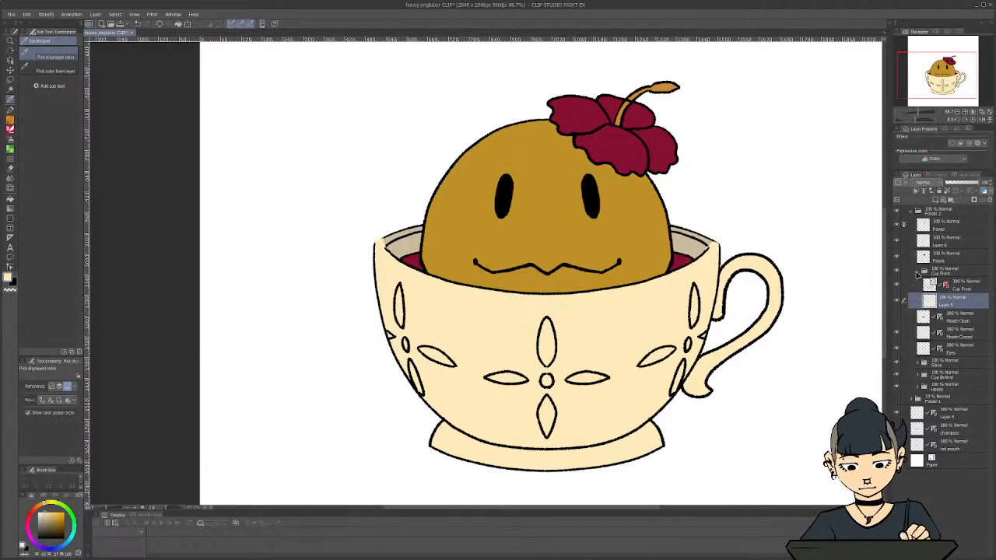
{"action": "left_click", "coordinate": [918, 273]}
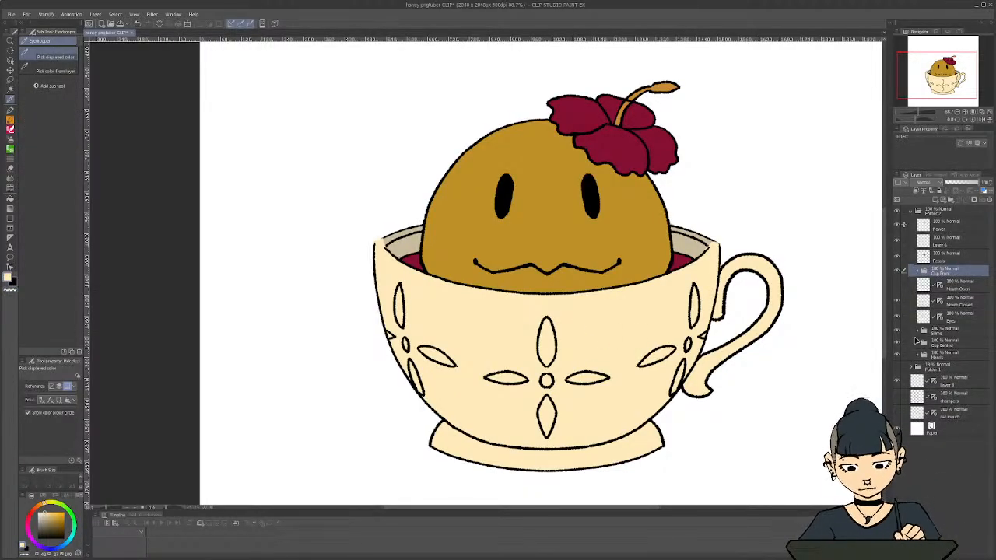
{"action": "left_click", "coordinate": [919, 340]}
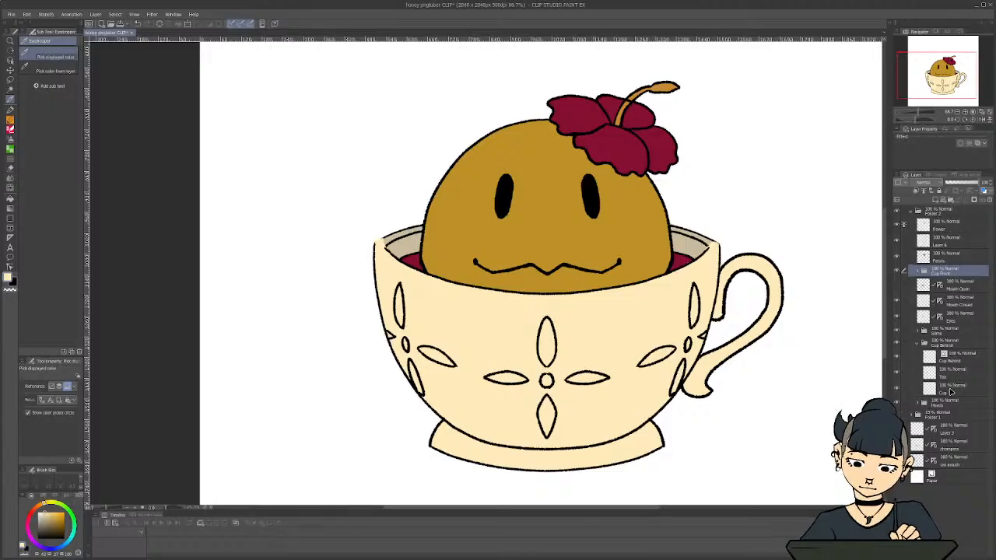
{"action": "left_click", "coordinate": [950, 388]}
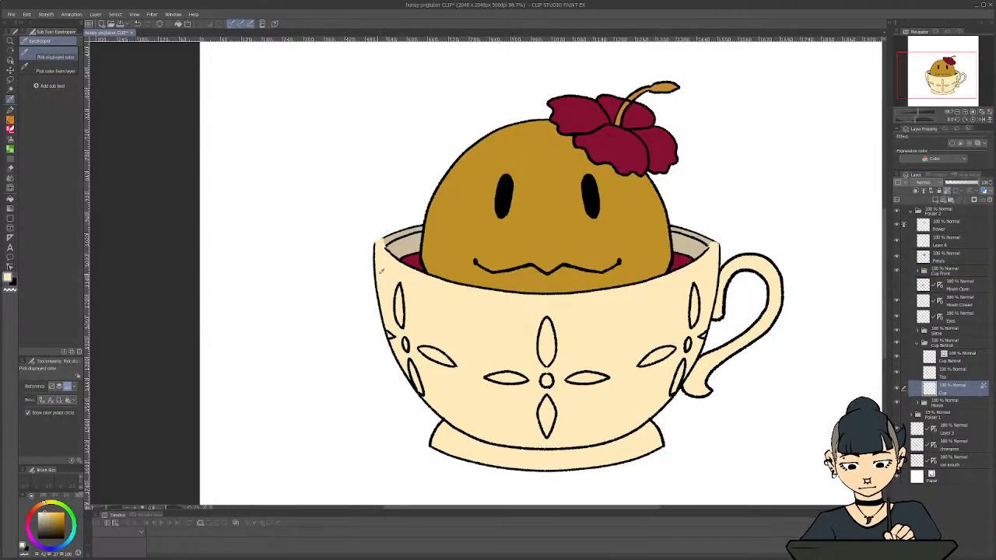
{"action": "key", "text": "c"}
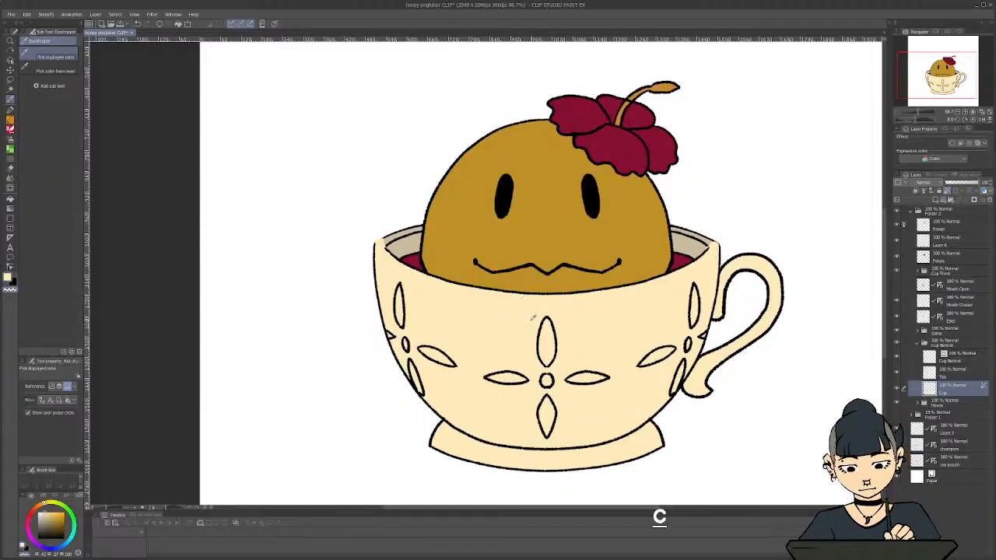
{"action": "key", "text": "c"}
{"action": "key", "text": "p"}
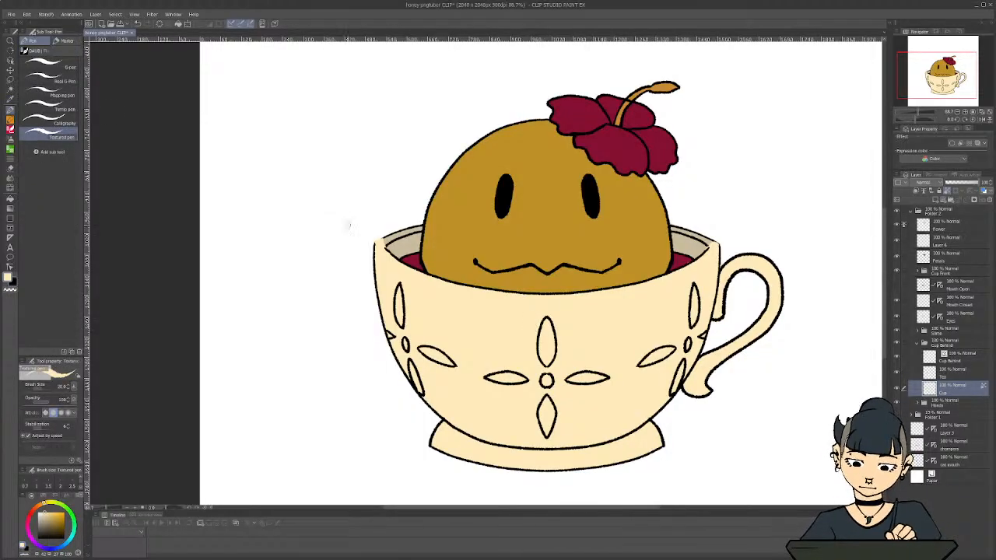
{"action": "scroll", "coordinate": [397, 253], "scroll_direction": "down", "scroll_amount": 1}
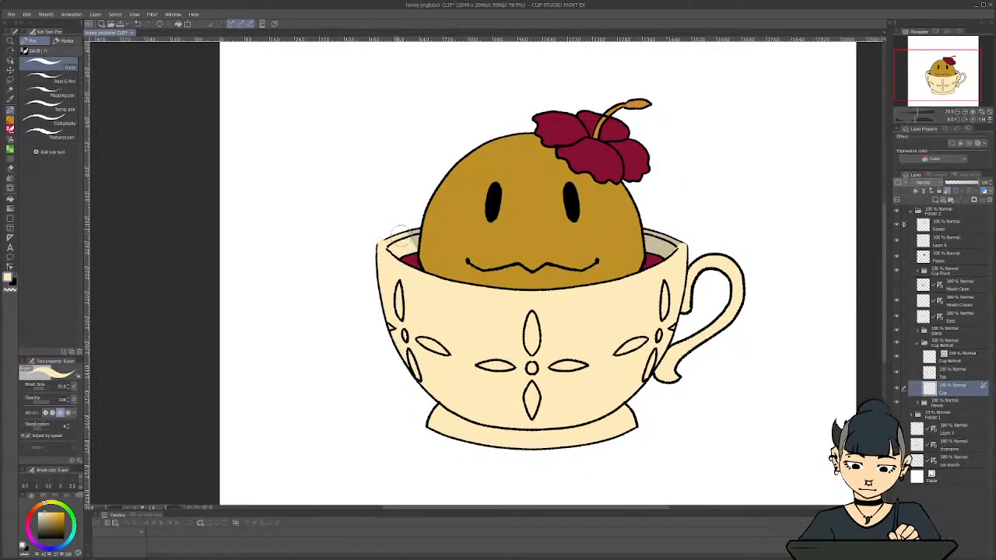
{"action": "left_click_drag", "start_coordinate": [643, 227], "coordinate": [677, 237]}
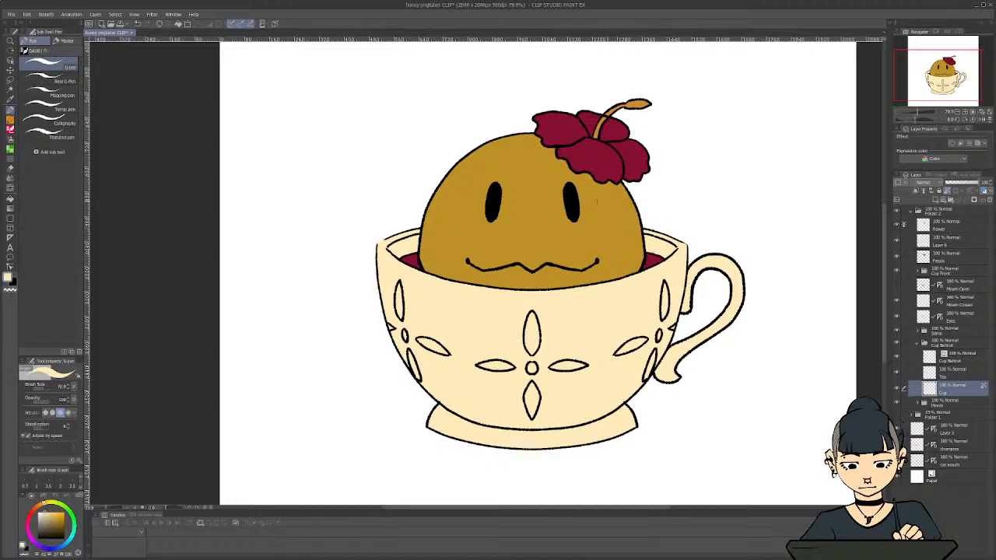
{"action": "key", "text": "ctrl+z"}
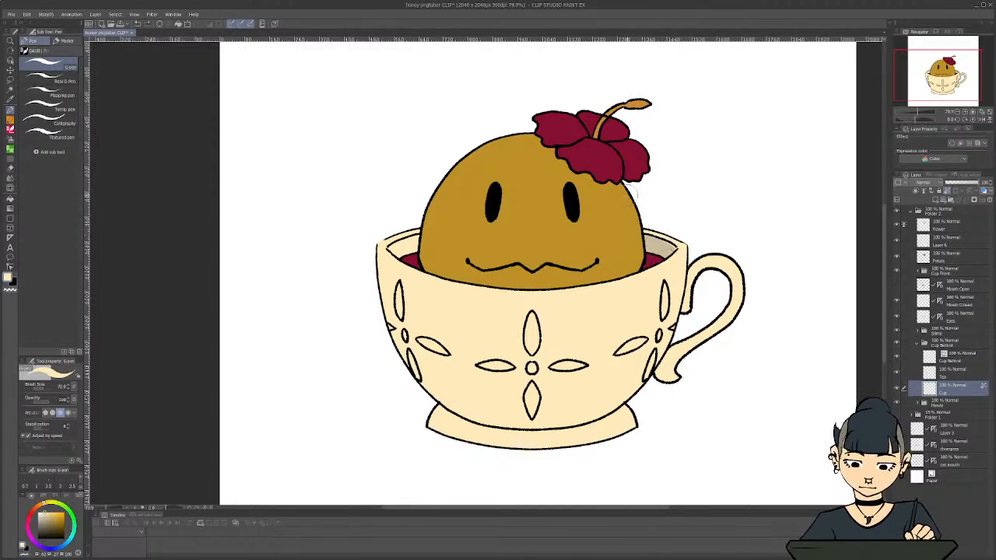
{"action": "key", "text": "ctrl+z"}
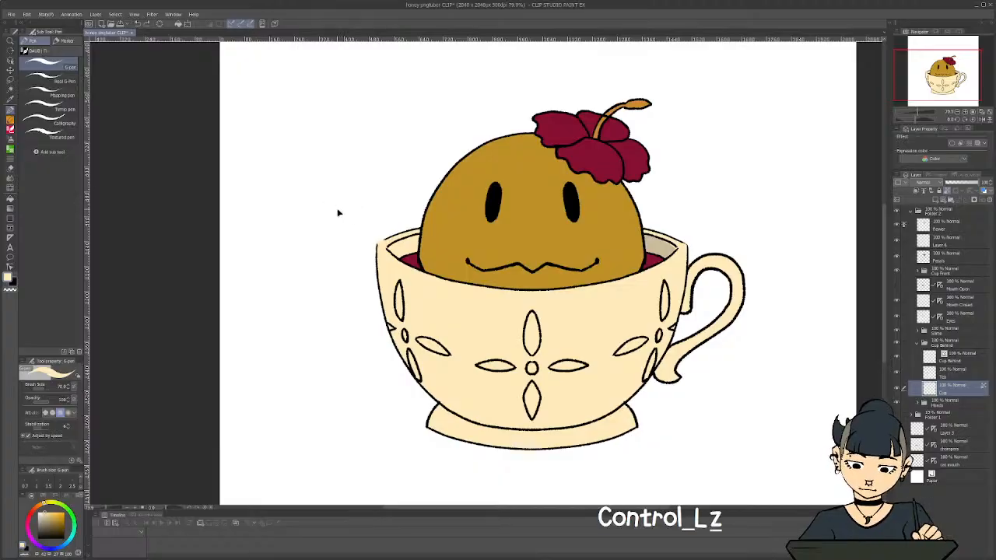
{"action": "key", "text": "ctrl+z"}
{"action": "key", "text": "ctrl+z"}
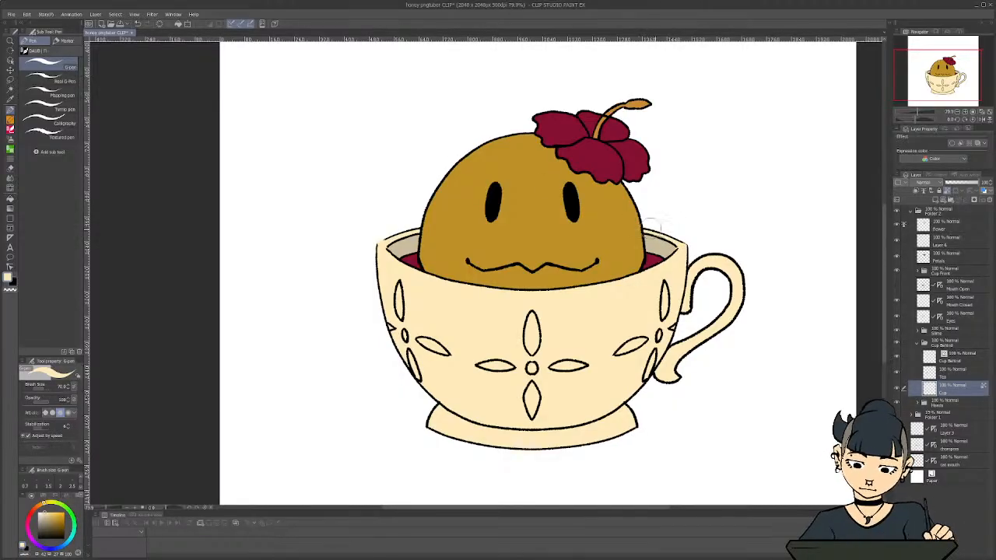
Compare the cream cup front and back rim with the darker inner wall
{"action": "scroll", "coordinate": [319, 201], "scroll_direction": "down", "scroll_amount": 3}
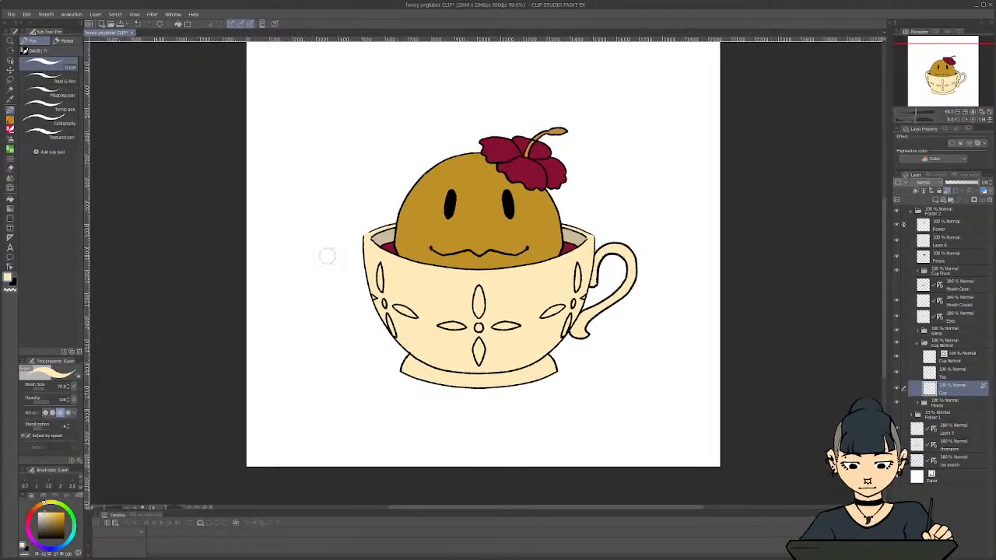
{"action": "scroll", "coordinate": [384, 263], "scroll_direction": "up", "scroll_amount": 2}
{"action": "scroll", "coordinate": [467, 274], "scroll_direction": "up", "scroll_amount": 1}
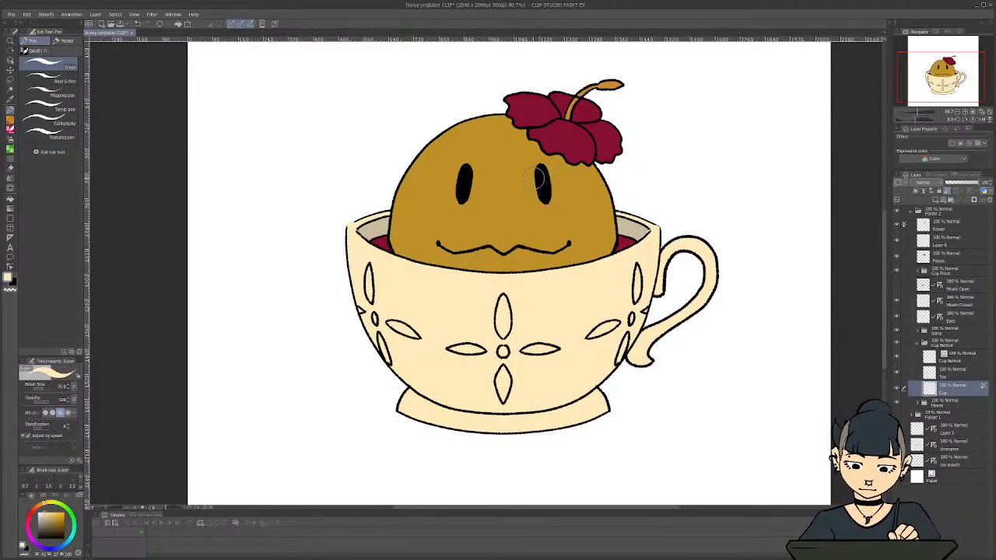
{"action": "scroll", "coordinate": [381, 271], "scroll_direction": "down", "scroll_amount": 2}
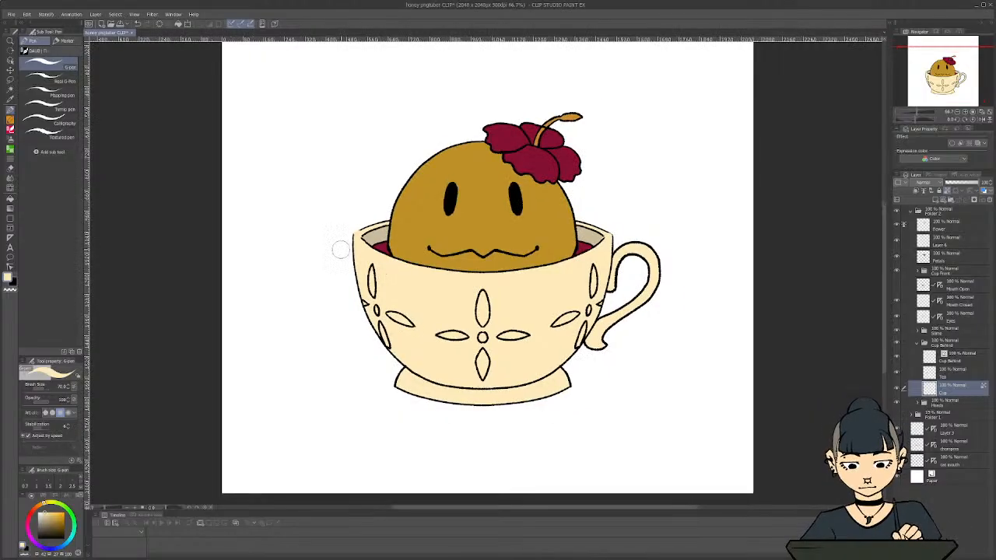
{"action": "scroll", "coordinate": [340, 233], "scroll_direction": "up", "scroll_amount": 2}
{"action": "scroll", "coordinate": [513, 350], "scroll_direction": "down", "scroll_amount": 1}
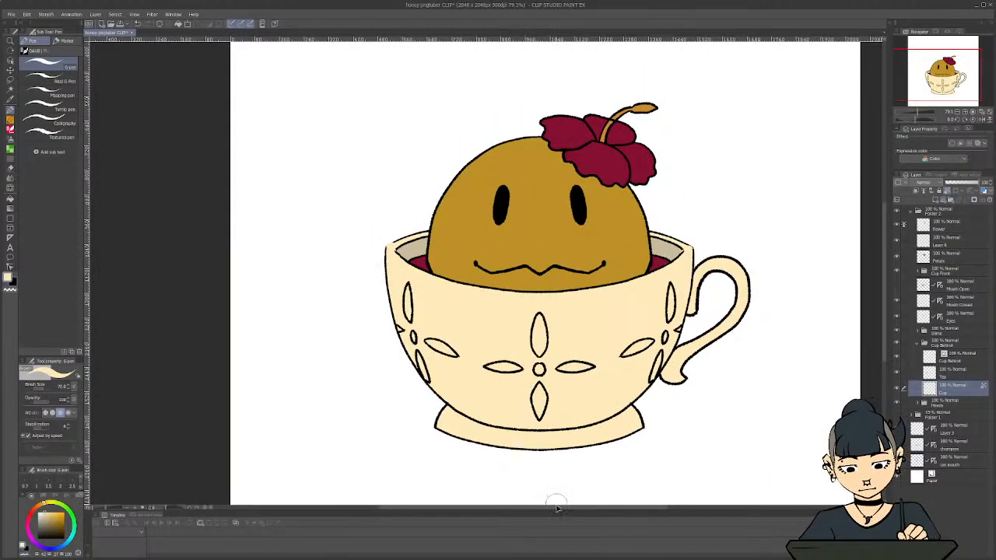
{"action": "scroll", "coordinate": [614, 366], "scroll_direction": "up", "scroll_amount": 2}
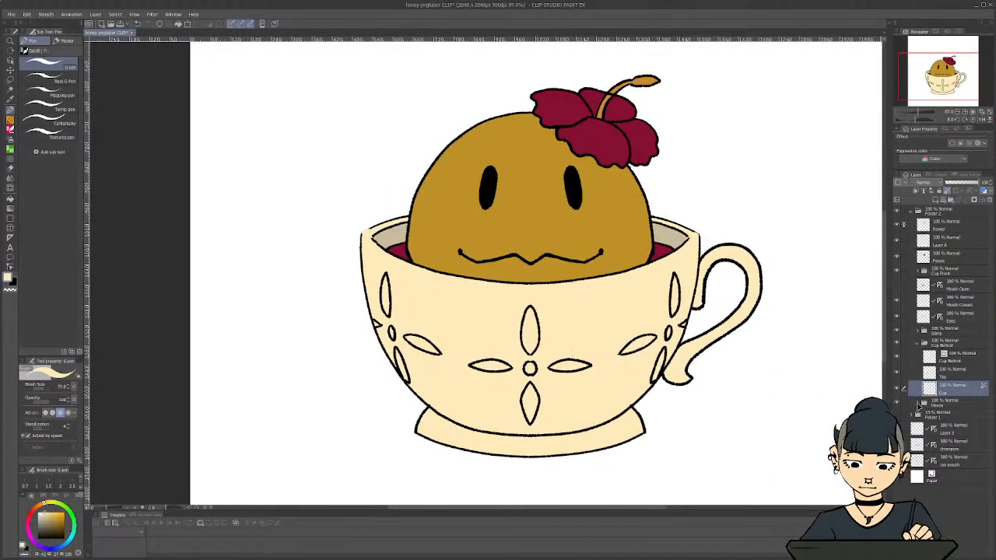
Add a raster layer and place it inside the Cup Front folder, between the cup line art and its cream colour layer
{"action": "left_click", "coordinate": [923, 342]}
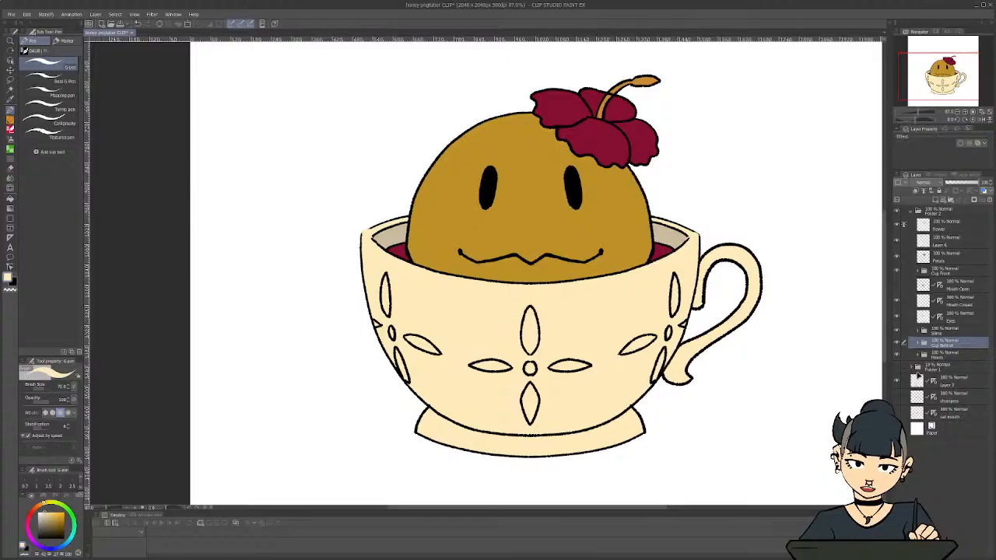
{"action": "left_click", "coordinate": [959, 286]}
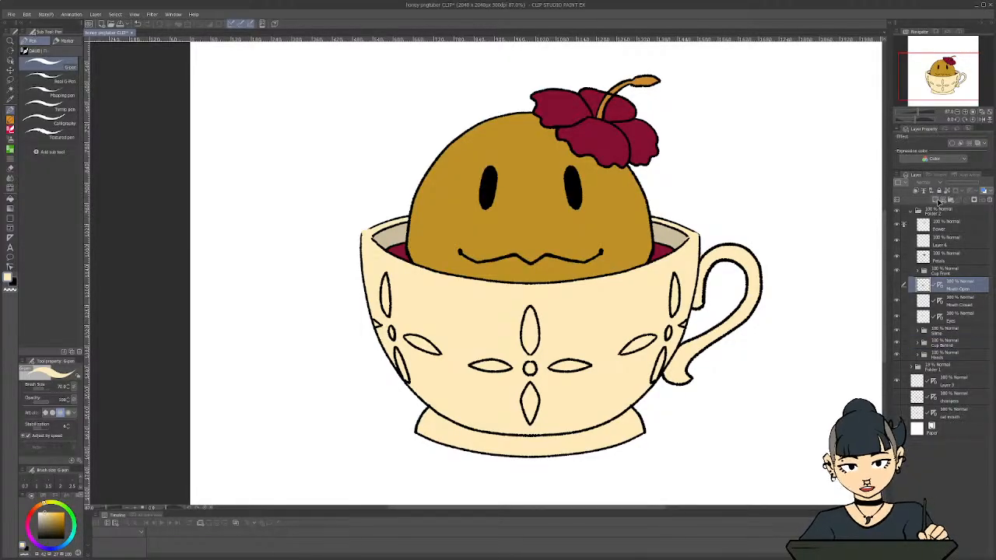
{"action": "left_click", "coordinate": [936, 200]}
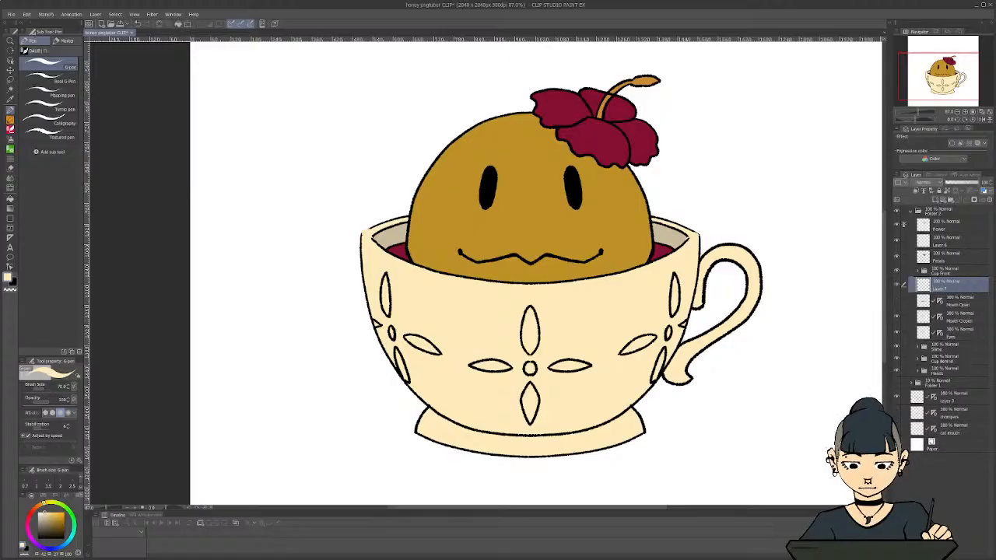
{"action": "scroll", "coordinate": [537, 408], "scroll_direction": "up", "scroll_amount": 3}
{"action": "scroll", "coordinate": [576, 381], "scroll_direction": "down", "scroll_amount": 1}
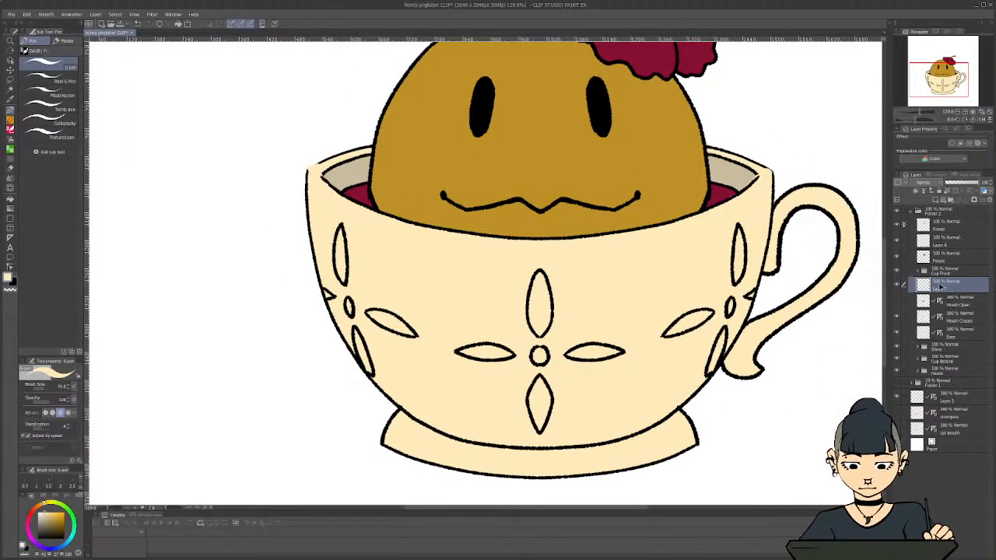
{"action": "left_click", "coordinate": [917, 272]}
{"action": "left_click_drag", "start_coordinate": [944, 307], "coordinate": [946, 293]}
Set the Cup Front line art as the reference layer and make the new empty layer beneath it active
{"action": "left_click", "coordinate": [957, 285]}
{"action": "left_click", "coordinate": [923, 191]}
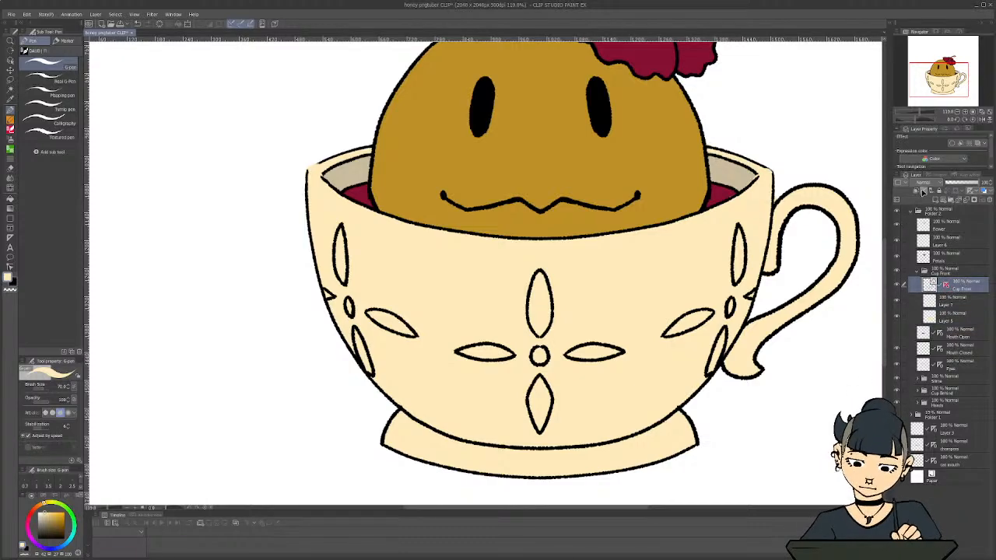
{"action": "left_click", "coordinate": [954, 302]}
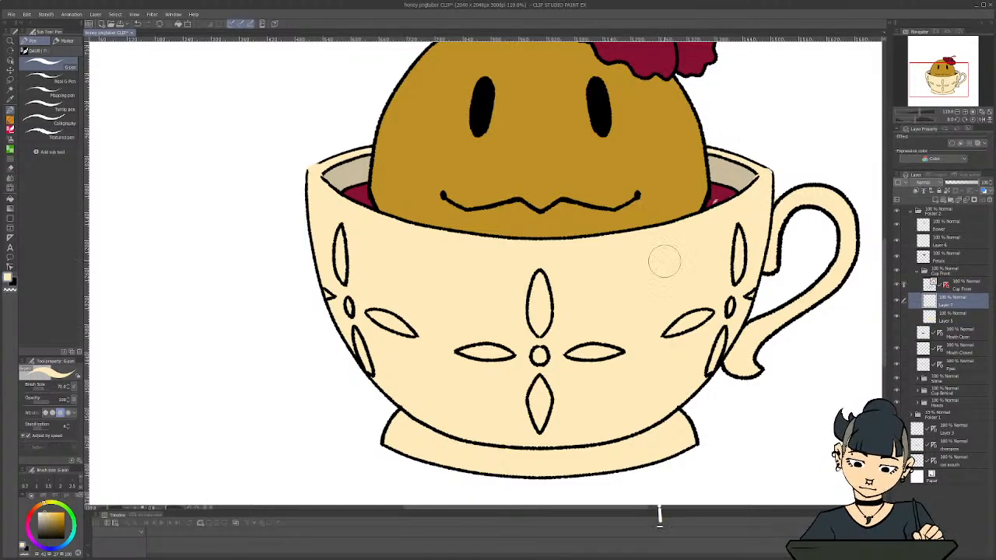
Paint roughly over the central and both side petal motifs on the cup front with burgundy sampled from the tea
{"action": "key", "text": "i"}
{"action": "left_click", "coordinate": [723, 189]}
{"action": "key", "text": "p"}
{"action": "mouse_move", "coordinate": [536, 295]}
{"action": "left_mouse_down"}
{"action": "mouse_move", "coordinate": [538, 395]}
{"action": "mouse_move", "coordinate": [533, 376]}
{"action": "mouse_move", "coordinate": [541, 372]}
{"action": "mouse_move", "coordinate": [548, 420]}
{"action": "left_mouse_up"}
{"action": "mouse_move", "coordinate": [572, 355]}
{"action": "left_mouse_down"}
{"action": "mouse_move", "coordinate": [606, 357]}
{"action": "mouse_move", "coordinate": [567, 357]}
{"action": "mouse_move", "coordinate": [604, 350]}
{"action": "mouse_move", "coordinate": [566, 354]}
{"action": "left_mouse_up"}
{"action": "mouse_move", "coordinate": [497, 348]}
{"action": "left_mouse_down"}
{"action": "mouse_move", "coordinate": [468, 351]}
{"action": "mouse_move", "coordinate": [506, 356]}
{"action": "mouse_move", "coordinate": [498, 359]}
{"action": "left_mouse_up"}
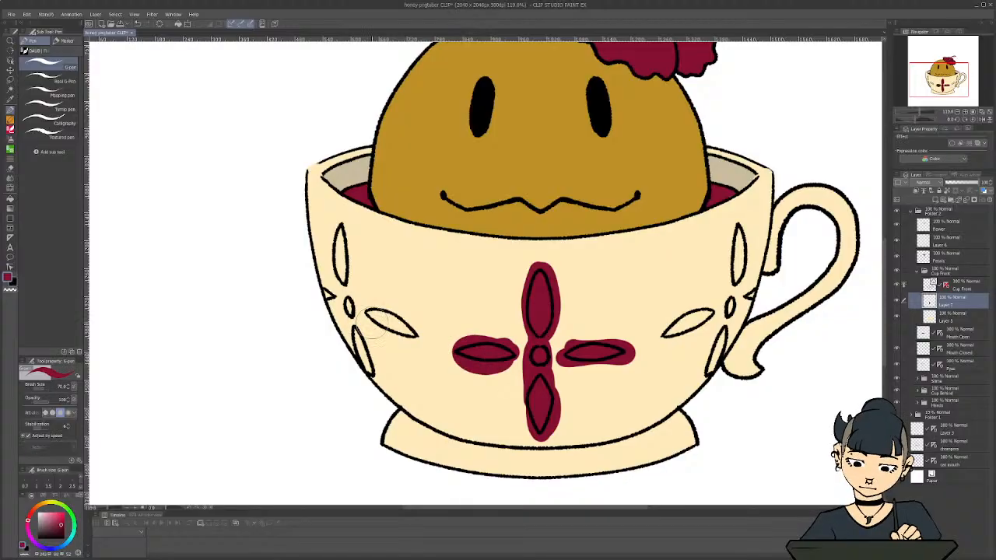
{"action": "mouse_move", "coordinate": [372, 325]}
{"action": "left_mouse_down"}
{"action": "mouse_move", "coordinate": [411, 330]}
{"action": "mouse_move", "coordinate": [394, 331]}
{"action": "mouse_move", "coordinate": [358, 285]}
{"action": "mouse_move", "coordinate": [347, 306]}
{"action": "mouse_move", "coordinate": [339, 227]}
{"action": "mouse_move", "coordinate": [343, 265]}
{"action": "mouse_move", "coordinate": [326, 301]}
{"action": "mouse_move", "coordinate": [338, 351]}
{"action": "mouse_move", "coordinate": [358, 353]}
{"action": "mouse_move", "coordinate": [370, 389]}
{"action": "left_mouse_up"}
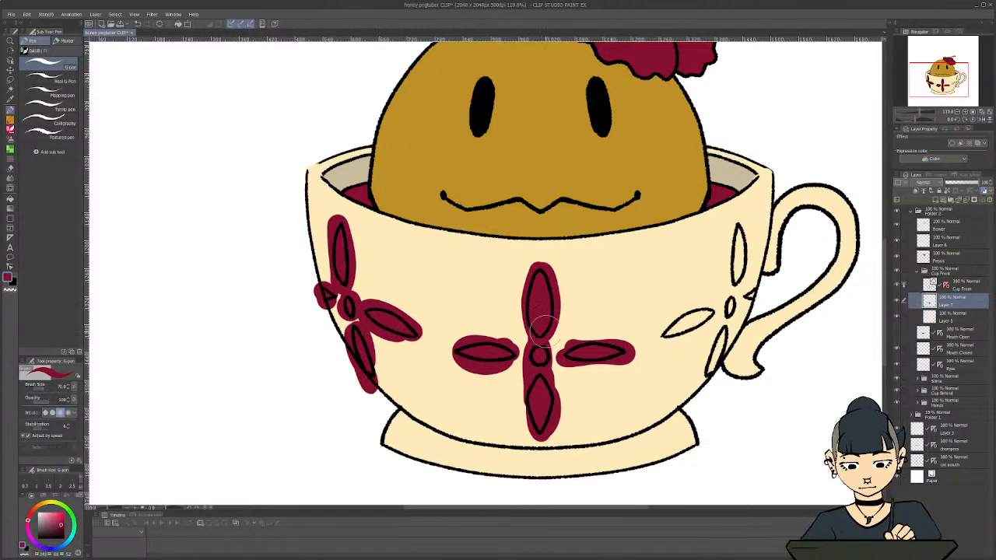
{"action": "mouse_move", "coordinate": [723, 265]}
{"action": "left_mouse_down"}
{"action": "mouse_move", "coordinate": [738, 229]}
{"action": "mouse_move", "coordinate": [737, 276]}
{"action": "mouse_move", "coordinate": [754, 294]}
{"action": "mouse_move", "coordinate": [728, 301]}
{"action": "mouse_move", "coordinate": [722, 336]}
{"action": "mouse_move", "coordinate": [705, 317]}
{"action": "mouse_move", "coordinate": [687, 322]}
{"action": "mouse_move", "coordinate": [703, 318]}
{"action": "mouse_move", "coordinate": [682, 295]}
{"action": "left_mouse_up"}
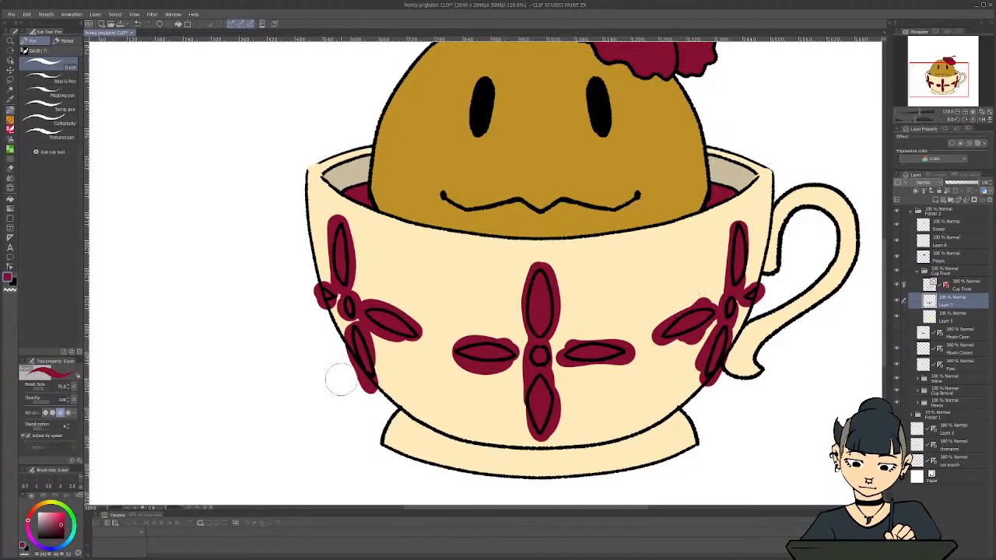
Erase the burgundy overspill around the cup's left petal motif with a smaller Erase Along Edge eraser, undoing strokes that go wrong
{"action": "key", "text": "e"}
{"action": "mouse_move", "coordinate": [363, 262]}
{"action": "left_mouse_down"}
{"action": "mouse_move", "coordinate": [339, 213]}
{"action": "mouse_move", "coordinate": [323, 248]}
{"action": "mouse_move", "coordinate": [326, 224]}
{"action": "mouse_move", "coordinate": [333, 289]}
{"action": "left_mouse_up"}
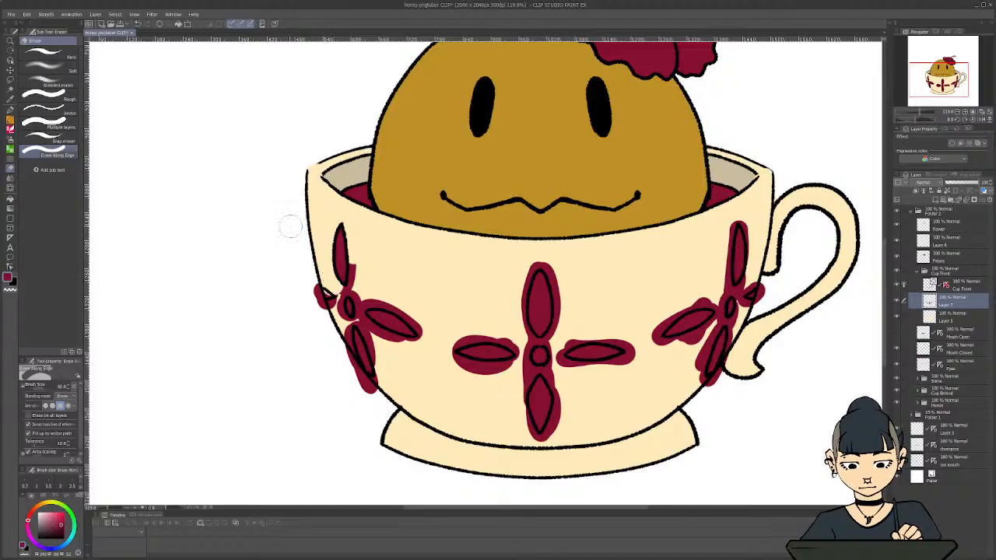
{"action": "key", "text": "ctrl+z"}
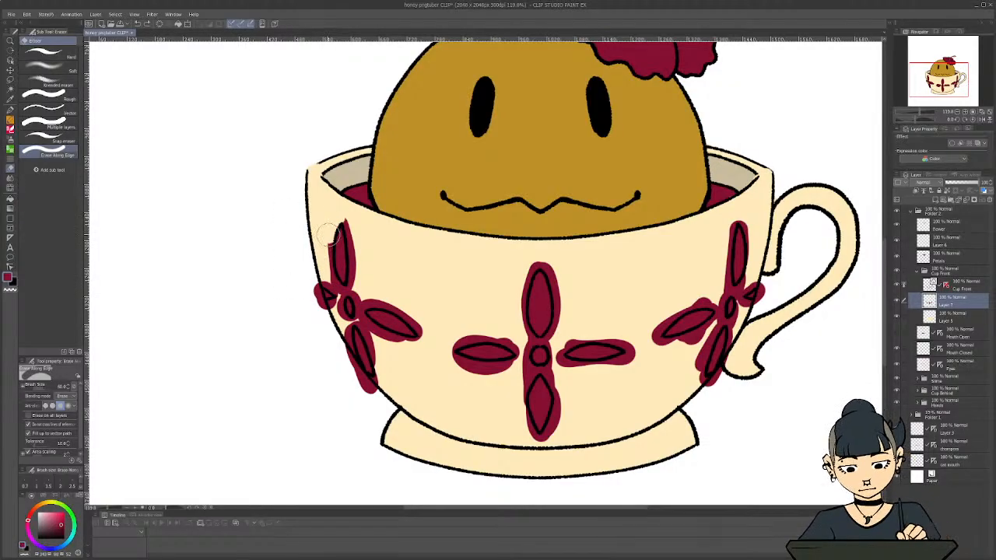
{"action": "mouse_move", "coordinate": [351, 212]}
{"action": "left_mouse_down"}
{"action": "mouse_move", "coordinate": [358, 291]}
{"action": "mouse_move", "coordinate": [401, 306]}
{"action": "mouse_move", "coordinate": [423, 335]}
{"action": "mouse_move", "coordinate": [362, 316]}
{"action": "mouse_move", "coordinate": [377, 342]}
{"action": "mouse_move", "coordinate": [419, 345]}
{"action": "left_mouse_up"}
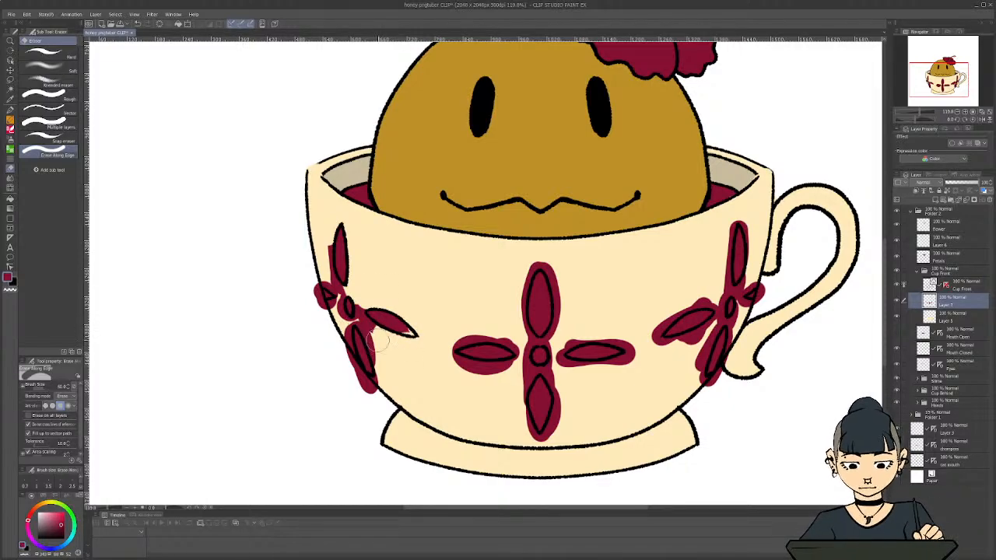
{"action": "key", "text": "ctrl+z"}
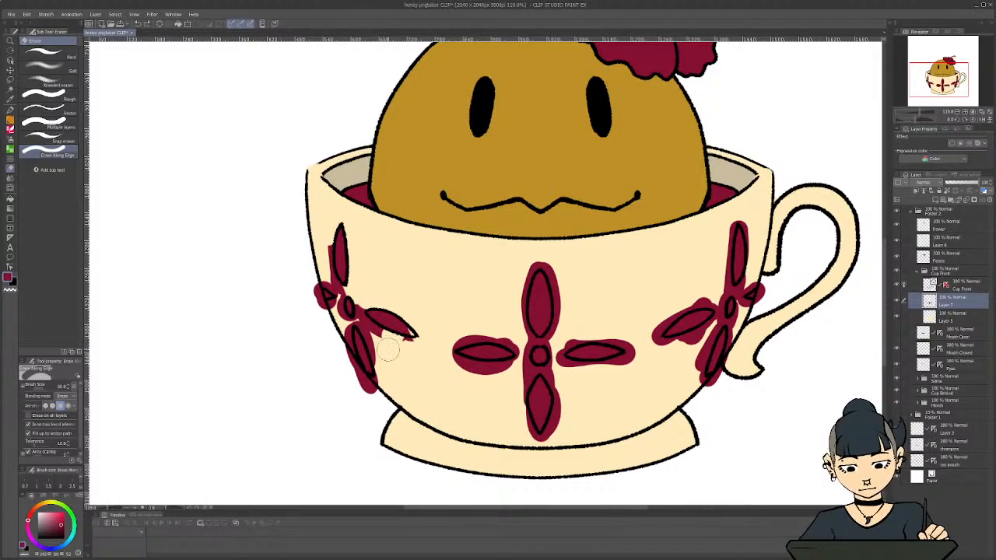
{"action": "key", "text": "bracketleft"}
{"action": "key", "text": "bracketleft"}
{"action": "key", "text": "bracketleft"}
{"action": "key", "text": "bracketleft"}
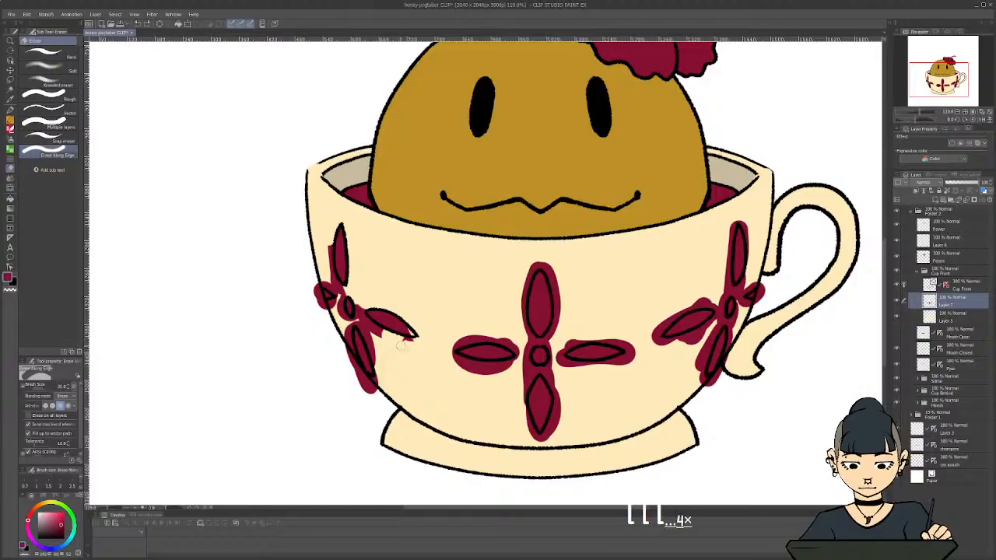
{"action": "mouse_move", "coordinate": [398, 345]}
{"action": "left_mouse_down"}
{"action": "mouse_move", "coordinate": [373, 329]}
{"action": "mouse_move", "coordinate": [385, 334]}
{"action": "mouse_move", "coordinate": [356, 305]}
{"action": "mouse_move", "coordinate": [371, 332]}
{"action": "mouse_move", "coordinate": [360, 323]}
{"action": "mouse_move", "coordinate": [376, 386]}
{"action": "mouse_move", "coordinate": [380, 368]}
{"action": "mouse_move", "coordinate": [372, 397]}
{"action": "mouse_move", "coordinate": [351, 324]}
{"action": "mouse_move", "coordinate": [344, 346]}
{"action": "mouse_move", "coordinate": [364, 390]}
{"action": "left_mouse_up"}
{"action": "mouse_move", "coordinate": [344, 322]}
{"action": "left_mouse_down"}
{"action": "mouse_move", "coordinate": [330, 285]}
{"action": "mouse_move", "coordinate": [327, 267]}
{"action": "mouse_move", "coordinate": [339, 280]}
{"action": "mouse_move", "coordinate": [329, 239]}
{"action": "mouse_move", "coordinate": [329, 287]}
{"action": "mouse_move", "coordinate": [310, 286]}
{"action": "mouse_move", "coordinate": [330, 304]}
{"action": "left_mouse_up"}
Erase the burgundy overspill around the central and right petal motifs up to their outlines, redoing the right motif's first stroke
{"action": "mouse_move", "coordinate": [460, 336]}
{"action": "left_mouse_down"}
{"action": "mouse_move", "coordinate": [499, 366]}
{"action": "mouse_move", "coordinate": [483, 368]}
{"action": "mouse_move", "coordinate": [492, 376]}
{"action": "mouse_move", "coordinate": [501, 354]}
{"action": "mouse_move", "coordinate": [498, 370]}
{"action": "mouse_move", "coordinate": [522, 356]}
{"action": "mouse_move", "coordinate": [475, 338]}
{"action": "mouse_move", "coordinate": [510, 336]}
{"action": "mouse_move", "coordinate": [523, 316]}
{"action": "mouse_move", "coordinate": [529, 334]}
{"action": "mouse_move", "coordinate": [518, 311]}
{"action": "mouse_move", "coordinate": [523, 322]}
{"action": "mouse_move", "coordinate": [526, 281]}
{"action": "mouse_move", "coordinate": [541, 260]}
{"action": "mouse_move", "coordinate": [559, 286]}
{"action": "mouse_move", "coordinate": [544, 269]}
{"action": "mouse_move", "coordinate": [558, 309]}
{"action": "mouse_move", "coordinate": [555, 294]}
{"action": "mouse_move", "coordinate": [554, 336]}
{"action": "mouse_move", "coordinate": [556, 314]}
{"action": "mouse_move", "coordinate": [543, 342]}
{"action": "mouse_move", "coordinate": [528, 336]}
{"action": "mouse_move", "coordinate": [527, 358]}
{"action": "mouse_move", "coordinate": [540, 344]}
{"action": "mouse_move", "coordinate": [551, 349]}
{"action": "mouse_move", "coordinate": [549, 371]}
{"action": "mouse_move", "coordinate": [551, 359]}
{"action": "mouse_move", "coordinate": [526, 385]}
{"action": "mouse_move", "coordinate": [523, 369]}
{"action": "mouse_move", "coordinate": [523, 420]}
{"action": "mouse_move", "coordinate": [532, 434]}
{"action": "mouse_move", "coordinate": [550, 381]}
{"action": "mouse_move", "coordinate": [554, 432]}
{"action": "mouse_move", "coordinate": [554, 405]}
{"action": "mouse_move", "coordinate": [548, 428]}
{"action": "left_mouse_up"}
{"action": "mouse_move", "coordinate": [561, 370]}
{"action": "left_mouse_down"}
{"action": "mouse_move", "coordinate": [561, 335]}
{"action": "mouse_move", "coordinate": [576, 342]}
{"action": "mouse_move", "coordinate": [563, 348]}
{"action": "mouse_move", "coordinate": [609, 333]}
{"action": "mouse_move", "coordinate": [597, 338]}
{"action": "mouse_move", "coordinate": [623, 340]}
{"action": "mouse_move", "coordinate": [631, 355]}
{"action": "mouse_move", "coordinate": [612, 369]}
{"action": "mouse_move", "coordinate": [615, 360]}
{"action": "mouse_move", "coordinate": [584, 368]}
{"action": "mouse_move", "coordinate": [610, 363]}
{"action": "mouse_move", "coordinate": [559, 352]}
{"action": "left_mouse_up"}
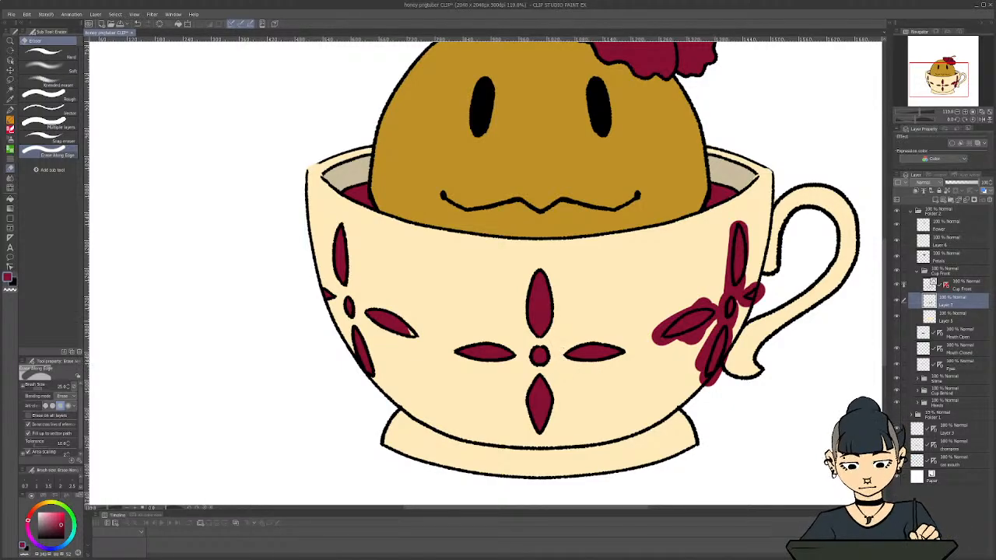
{"action": "mouse_move", "coordinate": [691, 307]}
{"action": "left_mouse_down"}
{"action": "mouse_move", "coordinate": [656, 345]}
{"action": "mouse_move", "coordinate": [655, 333]}
{"action": "mouse_move", "coordinate": [657, 343]}
{"action": "mouse_move", "coordinate": [685, 340]}
{"action": "mouse_move", "coordinate": [659, 343]}
{"action": "mouse_move", "coordinate": [692, 335]}
{"action": "mouse_move", "coordinate": [719, 306]}
{"action": "left_mouse_up"}
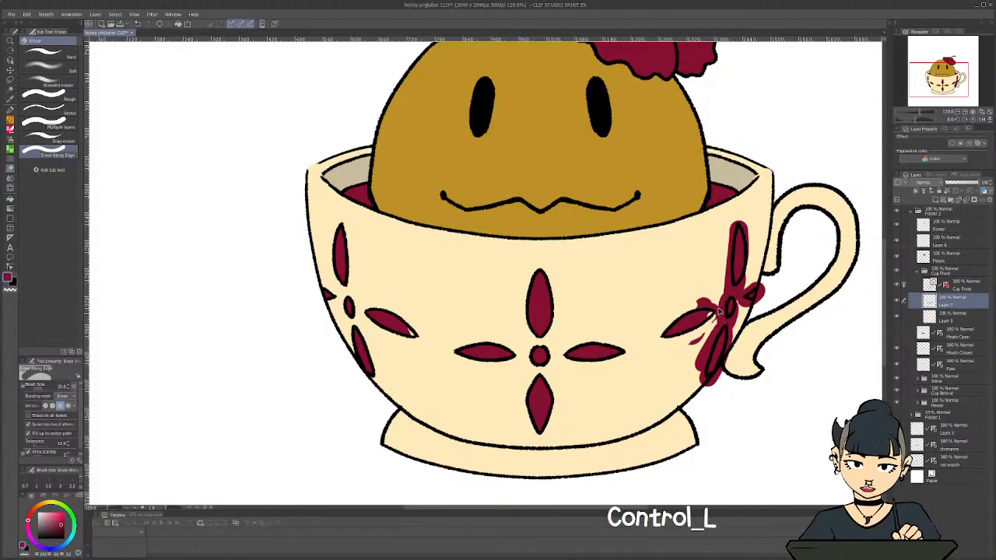
{"action": "key", "text": "ctrl+z"}
{"action": "mouse_move", "coordinate": [697, 340]}
{"action": "left_mouse_down"}
{"action": "mouse_move", "coordinate": [723, 294]}
{"action": "mouse_move", "coordinate": [723, 307]}
{"action": "mouse_move", "coordinate": [694, 300]}
{"action": "left_mouse_up"}
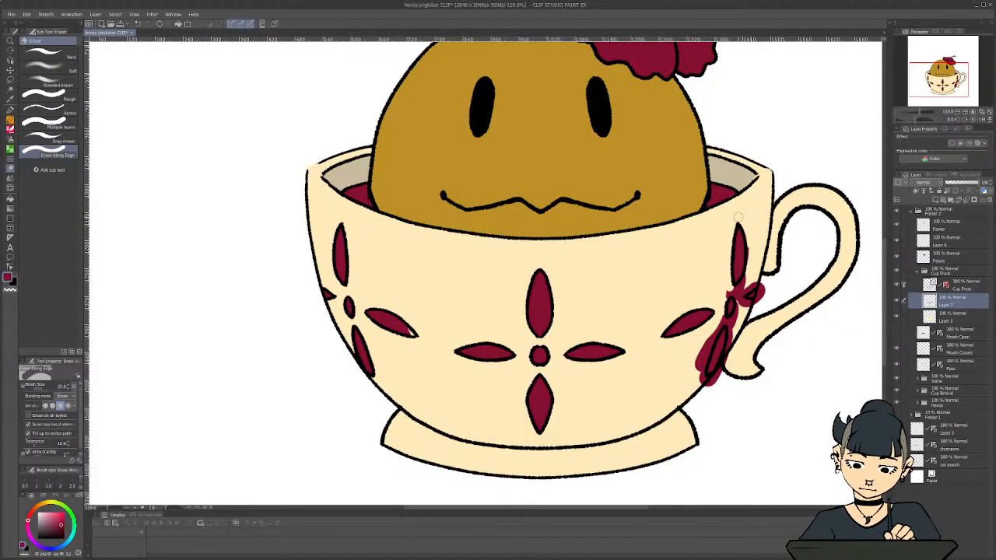
{"action": "mouse_move", "coordinate": [749, 244]}
{"action": "left_mouse_down"}
{"action": "mouse_move", "coordinate": [731, 294]}
{"action": "mouse_move", "coordinate": [745, 280]}
{"action": "mouse_move", "coordinate": [726, 286]}
{"action": "mouse_move", "coordinate": [728, 297]}
{"action": "mouse_move", "coordinate": [736, 292]}
{"action": "mouse_move", "coordinate": [729, 305]}
{"action": "mouse_move", "coordinate": [760, 279]}
{"action": "mouse_move", "coordinate": [761, 299]}
{"action": "mouse_move", "coordinate": [762, 281]}
{"action": "mouse_move", "coordinate": [742, 314]}
{"action": "mouse_move", "coordinate": [738, 294]}
{"action": "mouse_move", "coordinate": [730, 321]}
{"action": "mouse_move", "coordinate": [725, 302]}
{"action": "mouse_move", "coordinate": [698, 376]}
{"action": "mouse_move", "coordinate": [710, 339]}
{"action": "mouse_move", "coordinate": [697, 350]}
{"action": "mouse_move", "coordinate": [731, 344]}
{"action": "left_mouse_up"}
{"action": "left_click_drag", "start_coordinate": [704, 386], "coordinate": [731, 330]}
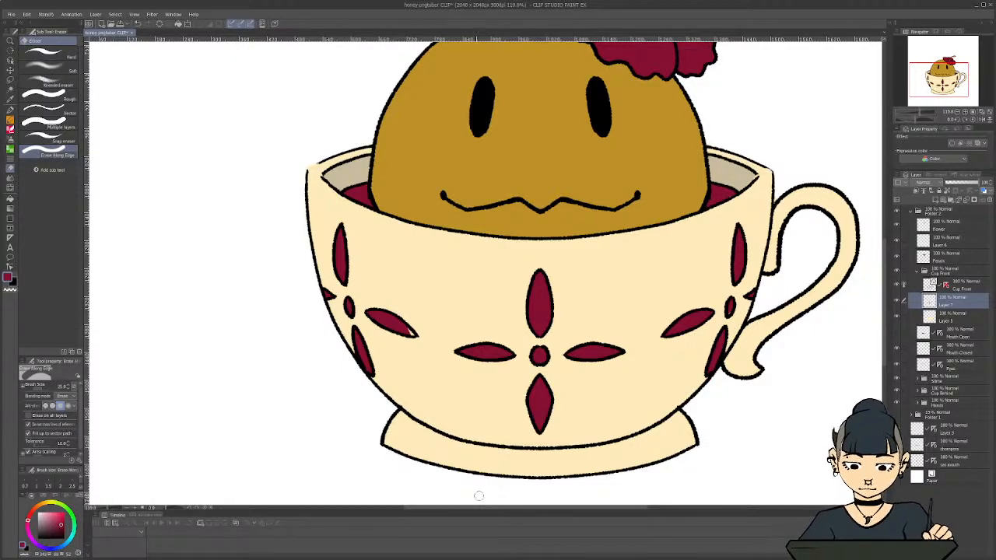
Fill the small gaps left inside the cup's petal outlines with burgundy using a smaller G-pen
{"action": "key", "text": "p"}
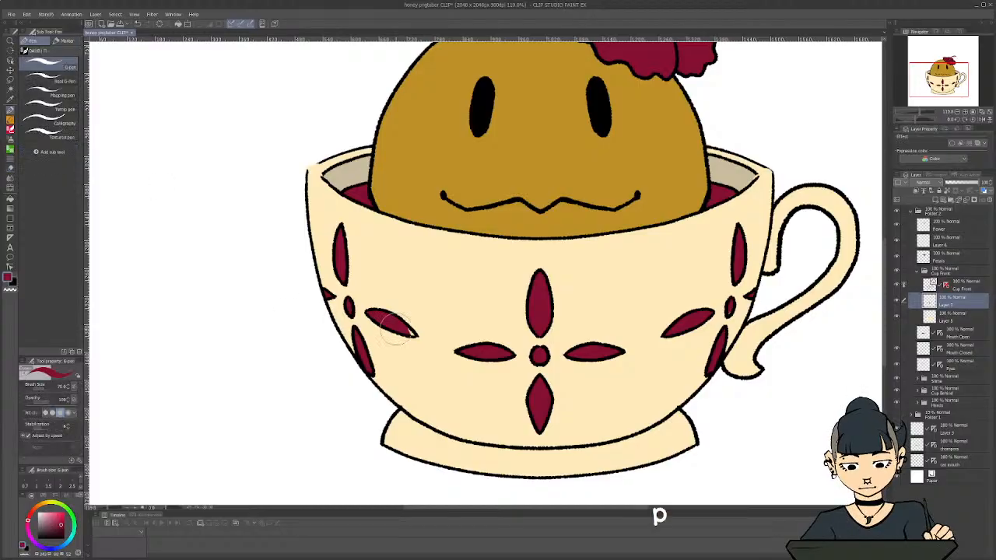
{"action": "key", "text": "bracketleft"}
{"action": "key", "text": "bracketleft"}
{"action": "key", "text": "bracketleft"}
{"action": "key", "text": "bracketleft"}
{"action": "key", "text": "bracketleft"}
{"action": "key", "text": "bracketleft"}
{"action": "key", "text": "bracketleft"}
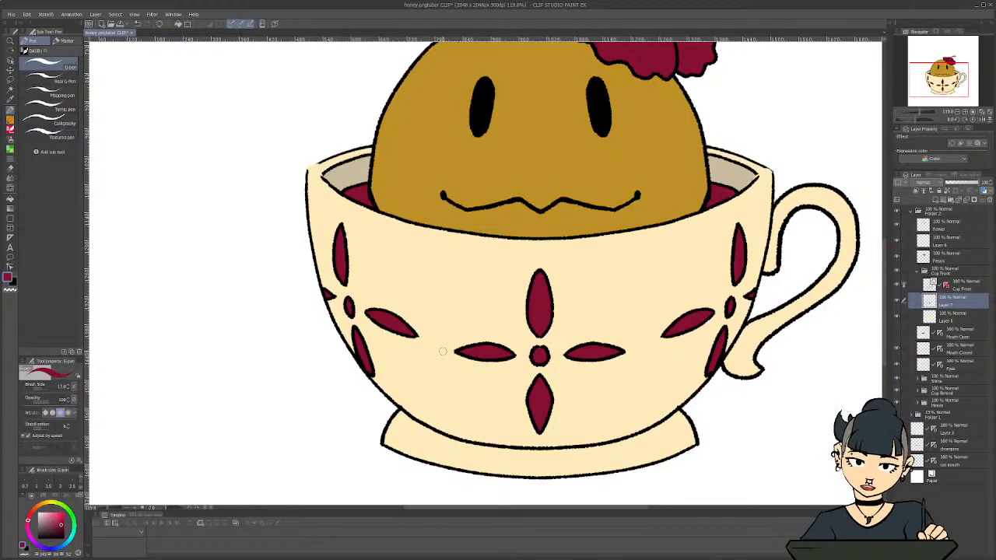
{"action": "scroll", "coordinate": [443, 340], "scroll_direction": "down", "scroll_amount": 4}
{"action": "scroll", "coordinate": [609, 399], "scroll_direction": "up", "scroll_amount": 2}
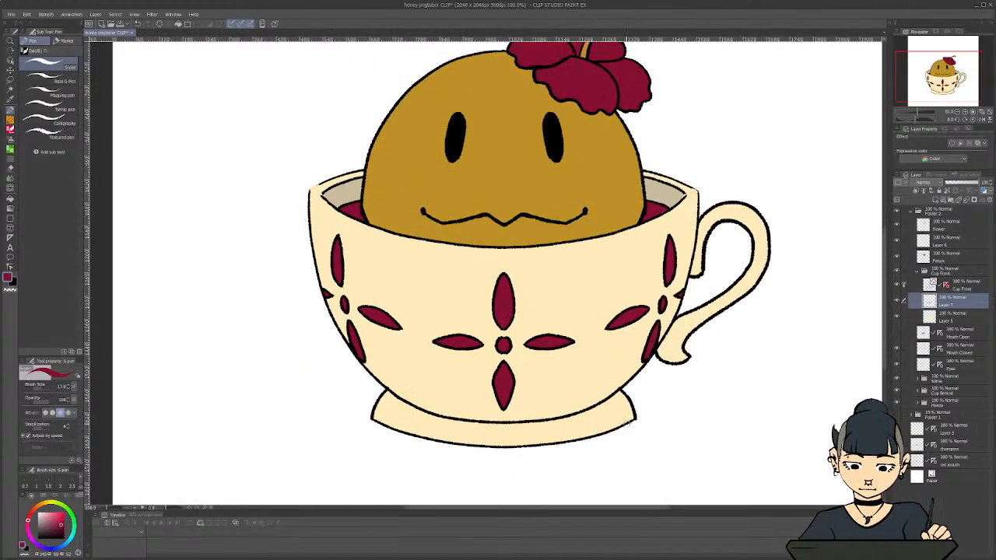
{"action": "scroll", "coordinate": [285, 307], "scroll_direction": "up", "scroll_amount": 2}
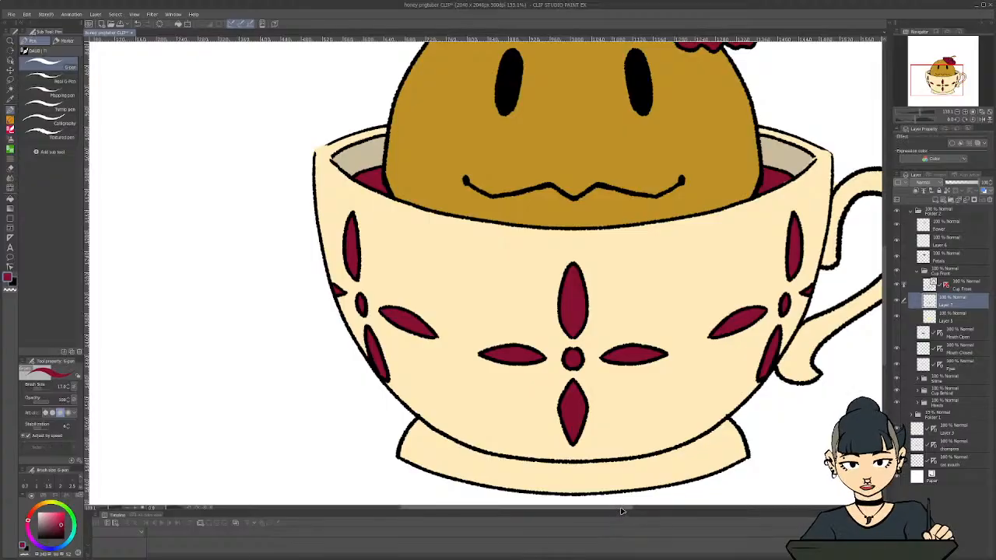
{"action": "left_click_drag", "start_coordinate": [622, 509], "coordinate": [636, 488]}
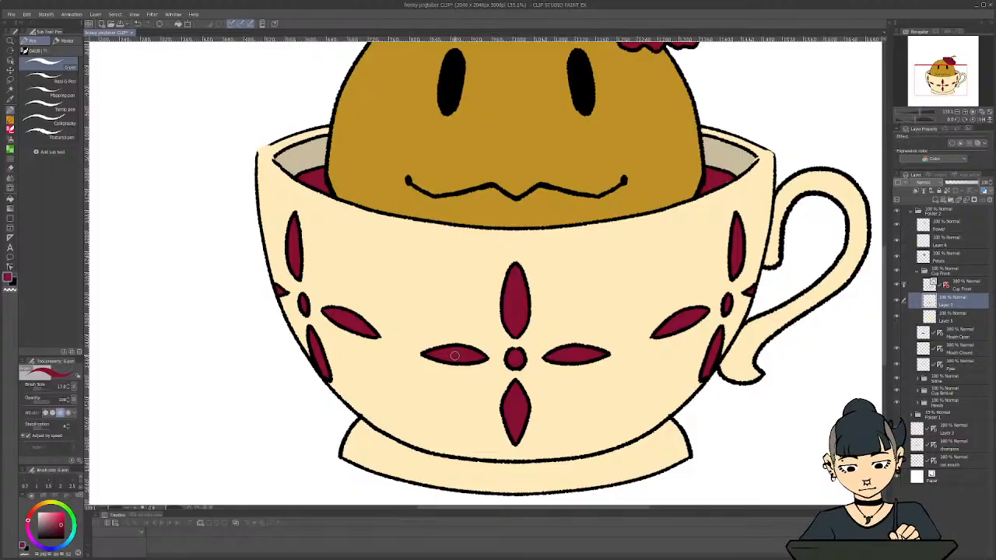
Compare the cup's burgundy motifs with the Cup Front line art hidden and shown, and check them closely for gaps
{"action": "scroll", "coordinate": [403, 366], "scroll_direction": "down", "scroll_amount": 2}
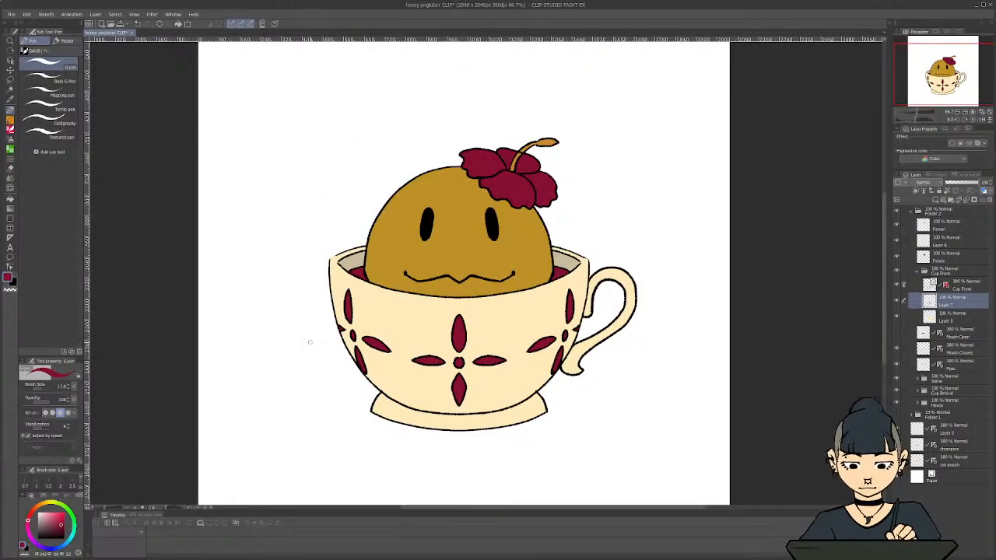
{"action": "left_click", "coordinate": [896, 287]}
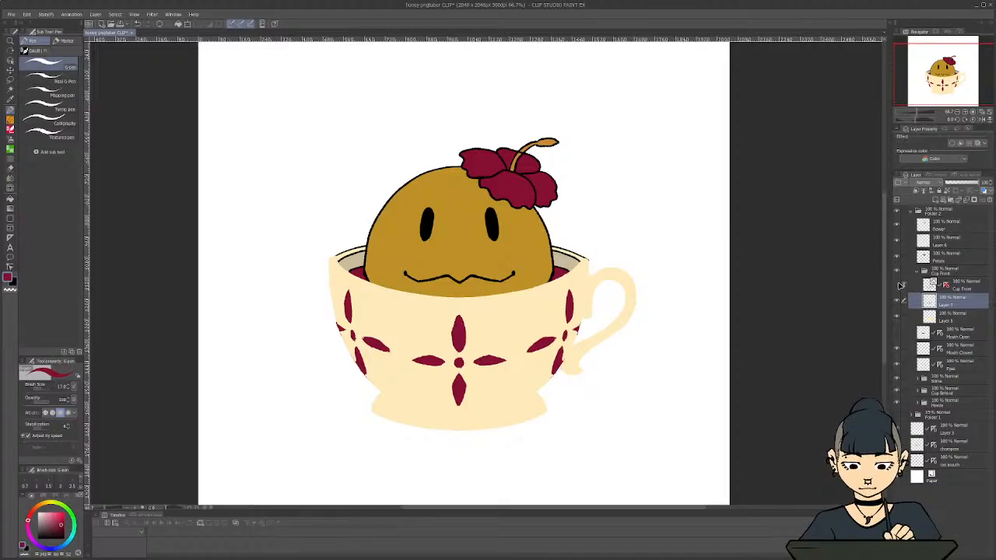
{"action": "left_click", "coordinate": [896, 284]}
{"action": "left_click", "coordinate": [898, 284]}
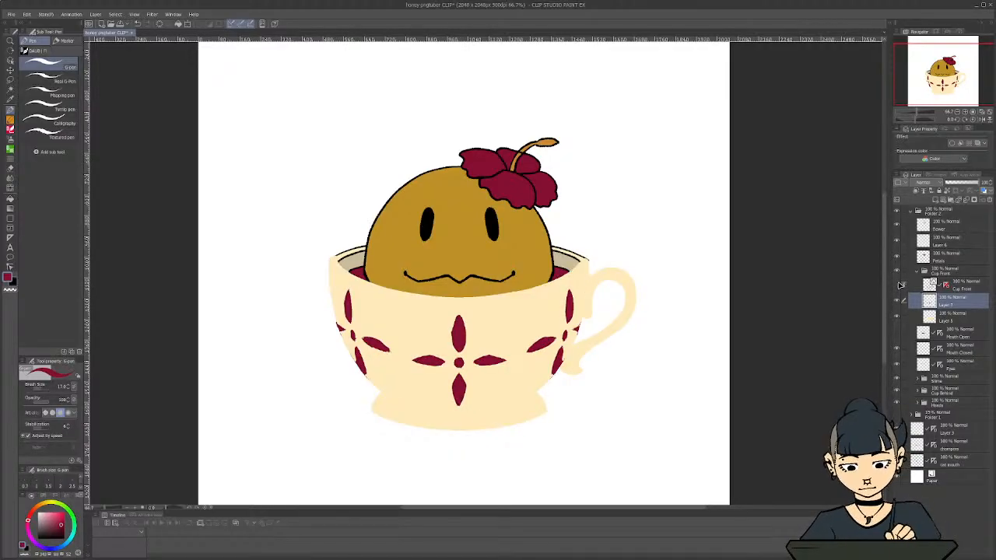
{"action": "left_click", "coordinate": [898, 285]}
{"action": "scroll", "coordinate": [447, 315], "scroll_direction": "up", "scroll_amount": 5}
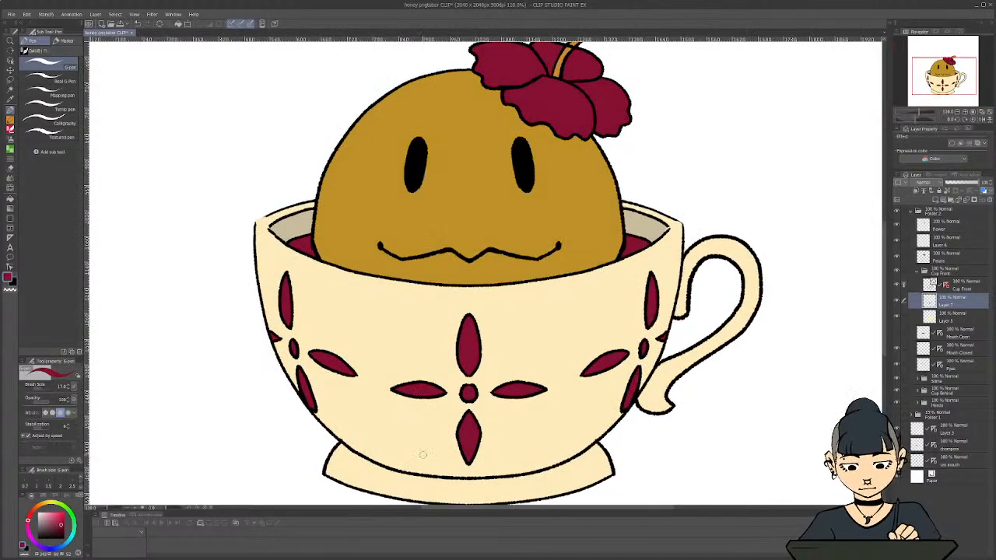
{"action": "scroll", "coordinate": [469, 498], "scroll_direction": "down", "scroll_amount": 1}
{"action": "left_click_drag", "start_coordinate": [494, 508], "coordinate": [466, 509]}
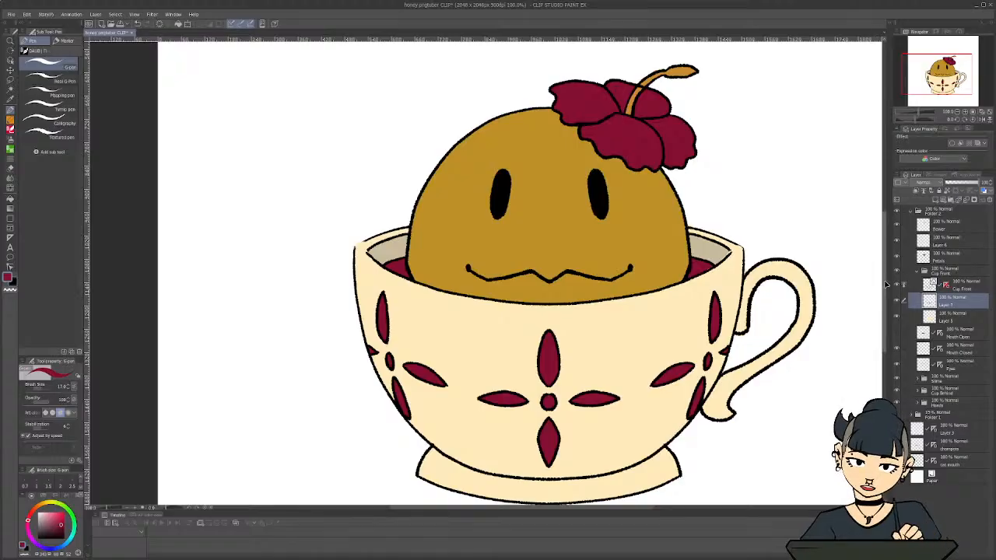
{"action": "left_click_drag", "start_coordinate": [884, 284], "coordinate": [885, 297]}
{"action": "scroll", "coordinate": [766, 384], "scroll_direction": "up", "scroll_amount": 1}
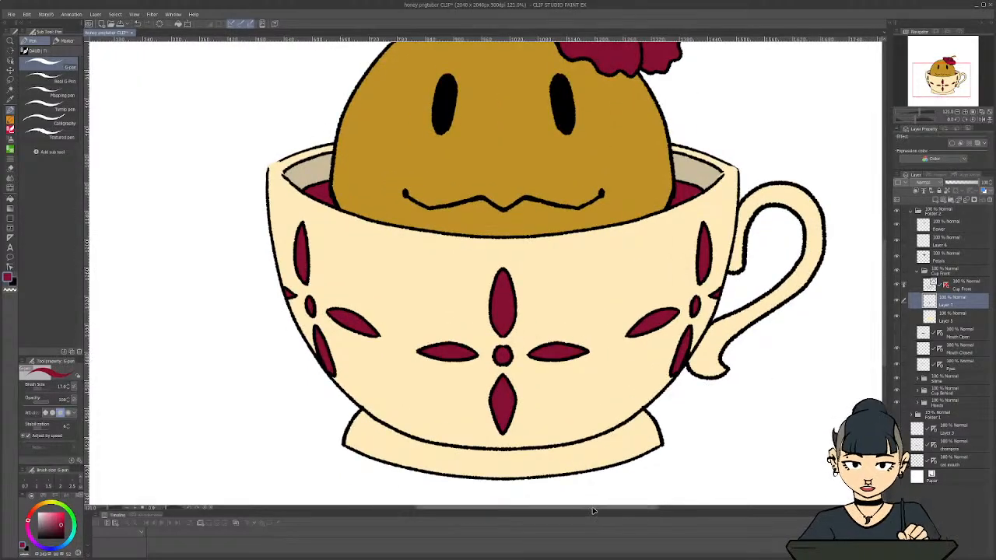
{"action": "left_click_drag", "start_coordinate": [605, 448], "coordinate": [623, 444]}
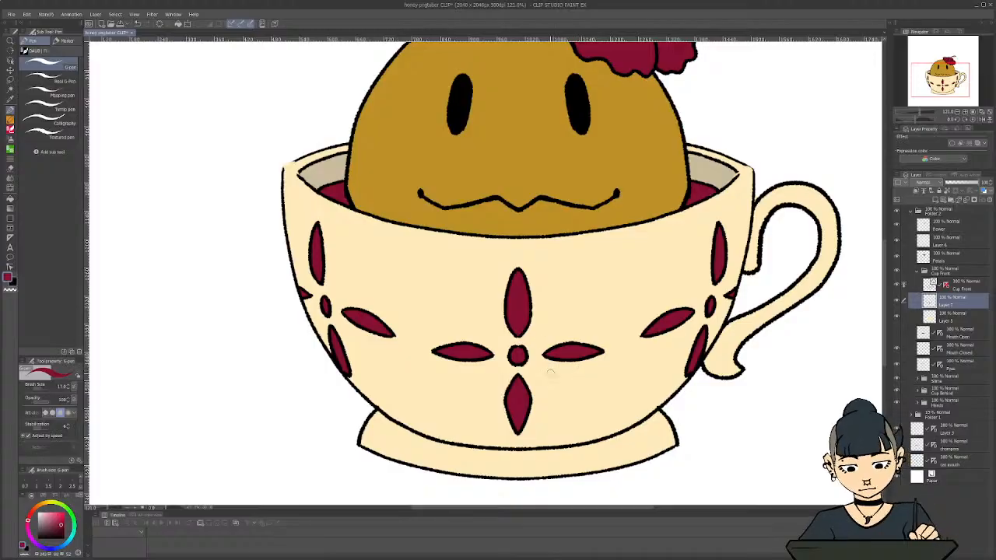
{"action": "scroll", "coordinate": [732, 421], "scroll_direction": "down", "scroll_amount": 1}
{"action": "scroll", "coordinate": [876, 225], "scroll_direction": "down", "scroll_amount": 2}
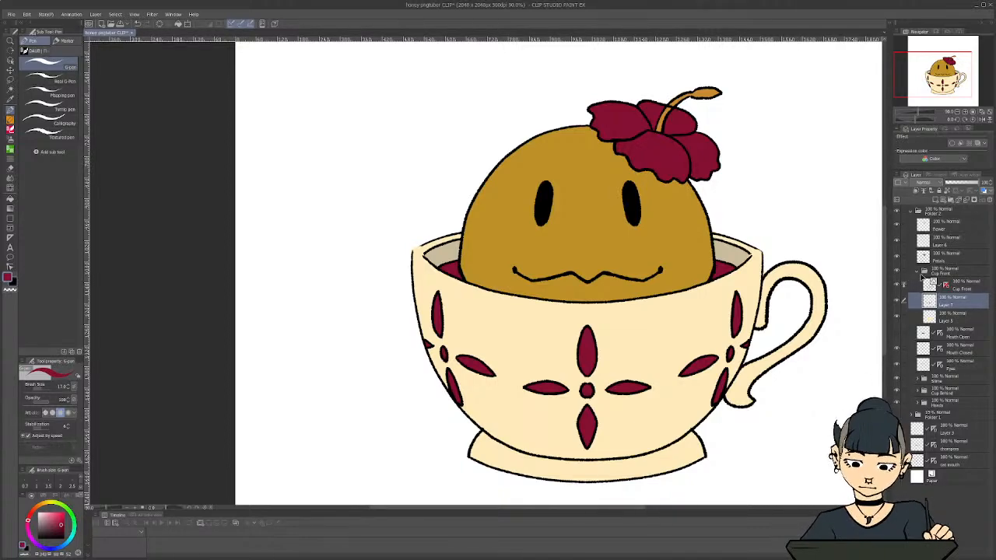
Collapse the Cup Front folder, hide the flower's Layer 6 and Petals colour layers, and make the Flower line art layer active
{"action": "left_click", "coordinate": [923, 272]}
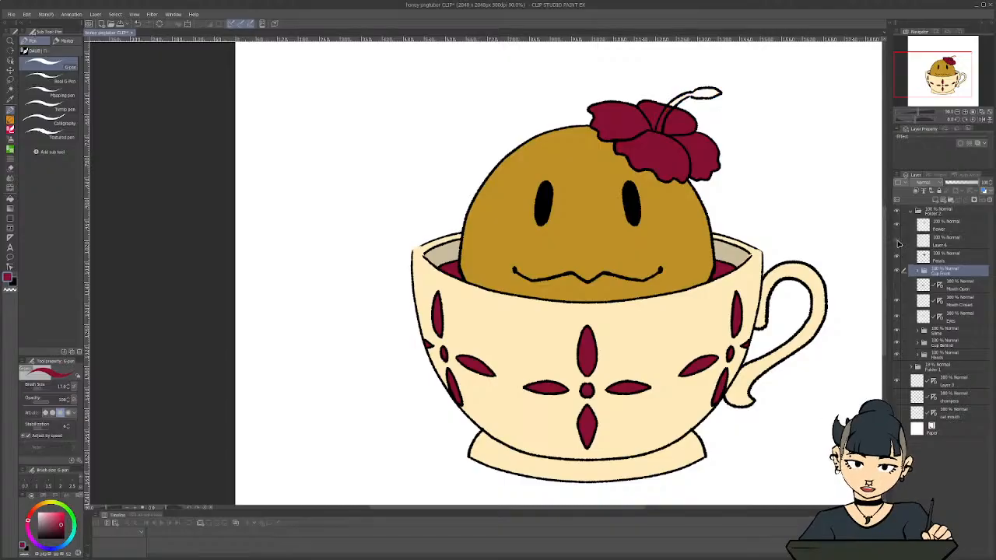
{"action": "left_click", "coordinate": [941, 241]}
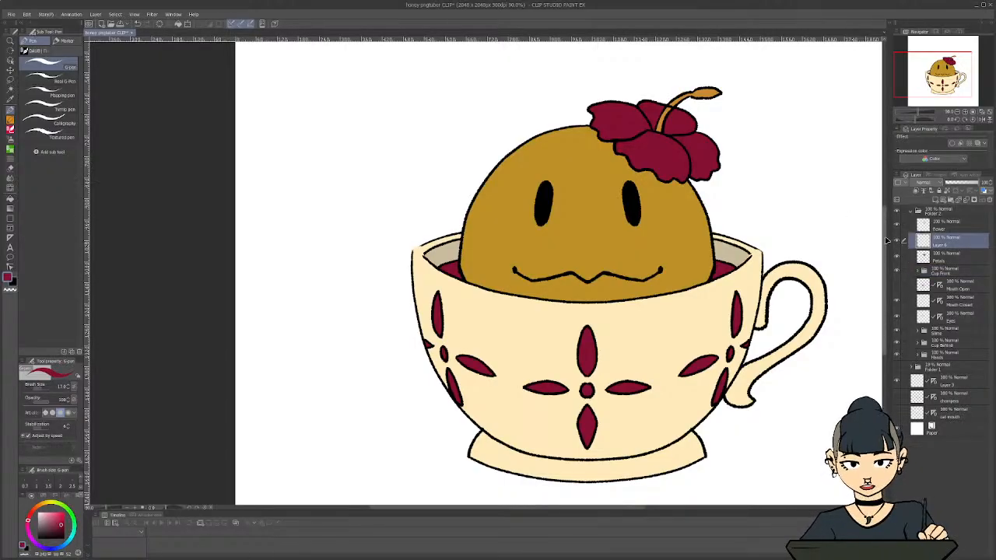
{"action": "left_click_drag", "start_coordinate": [884, 272], "coordinate": [884, 244]}
{"action": "scroll", "coordinate": [765, 195], "scroll_direction": "up", "scroll_amount": 4}
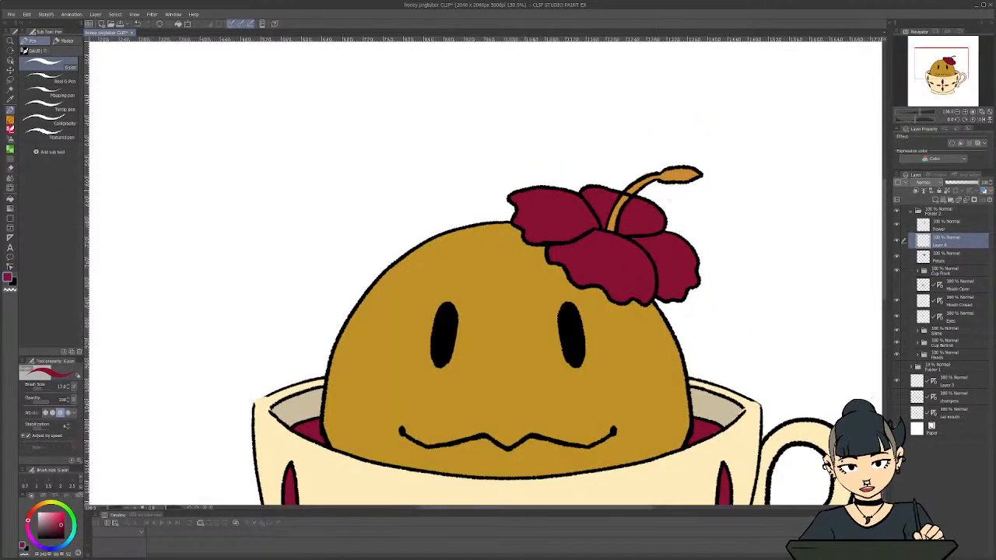
{"action": "scroll", "coordinate": [665, 226], "scroll_direction": "up", "scroll_amount": 3}
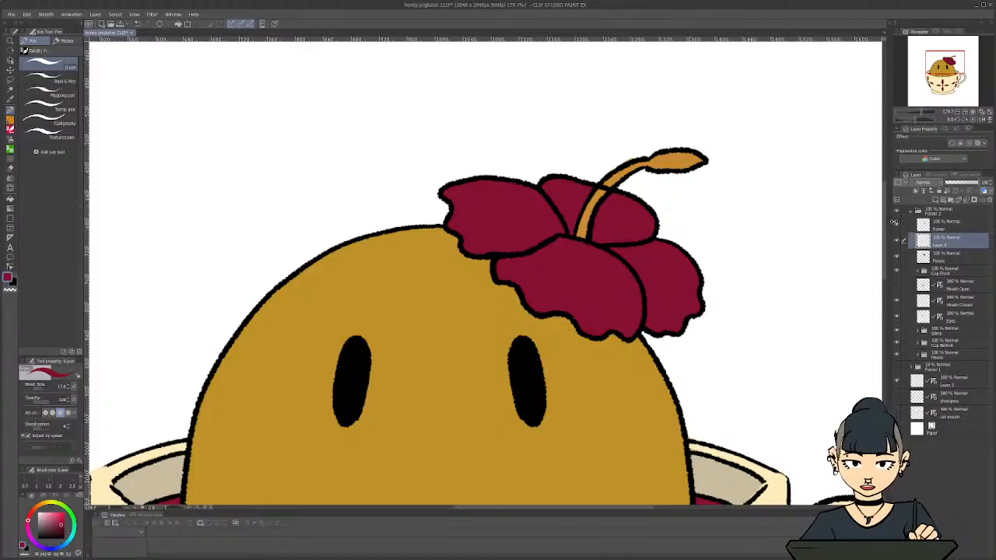
{"action": "left_click", "coordinate": [897, 227]}
{"action": "left_click", "coordinate": [898, 225]}
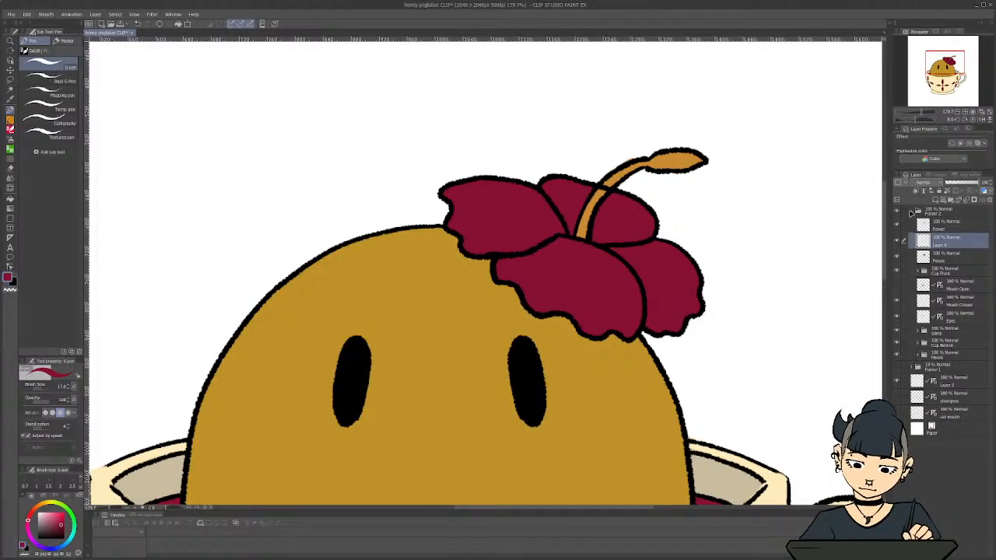
{"action": "left_click", "coordinate": [898, 246]}
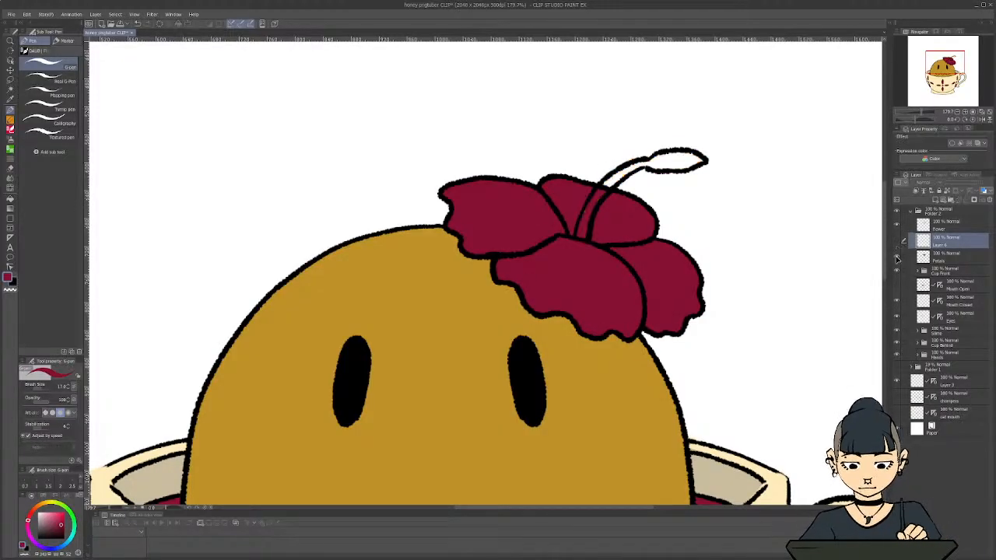
{"action": "left_click", "coordinate": [955, 227]}
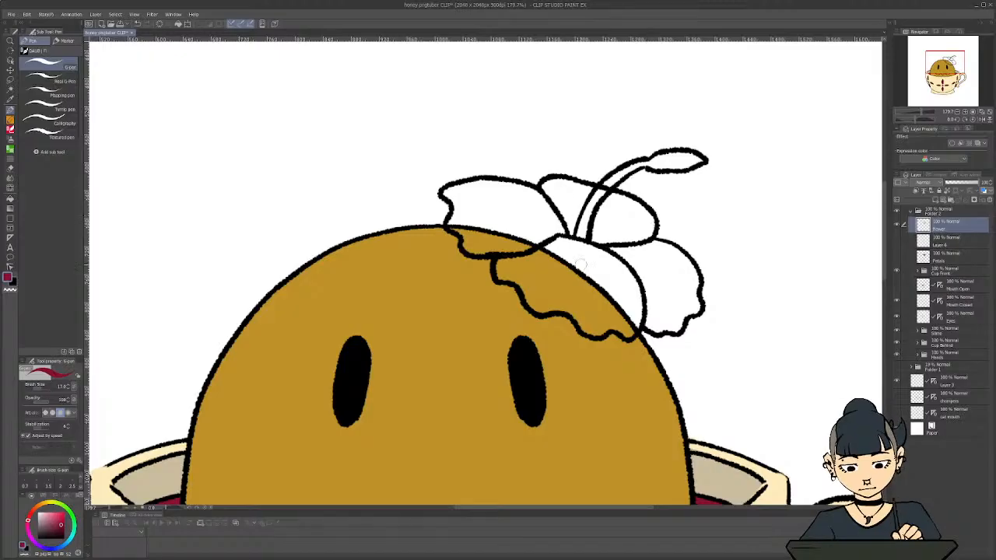
Lasso the hibiscus stamen's line art and move it from the Flower layer onto its own layer by cutting and pasting in place
{"action": "key", "text": "m"}
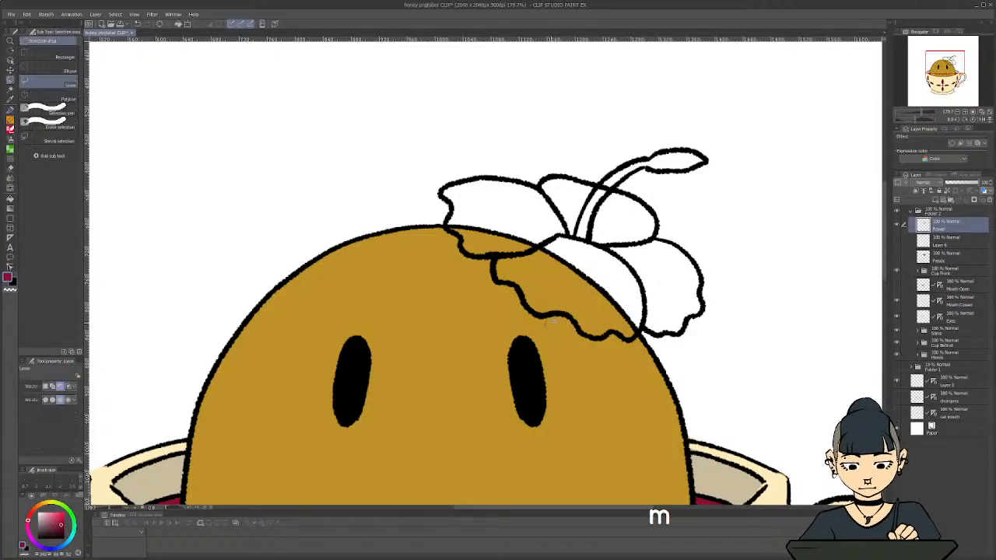
{"action": "mouse_move", "coordinate": [616, 156]}
{"action": "left_mouse_down"}
{"action": "mouse_move", "coordinate": [693, 137]}
{"action": "mouse_move", "coordinate": [722, 153]}
{"action": "mouse_move", "coordinate": [693, 182]}
{"action": "mouse_move", "coordinate": [622, 185]}
{"action": "left_mouse_up"}
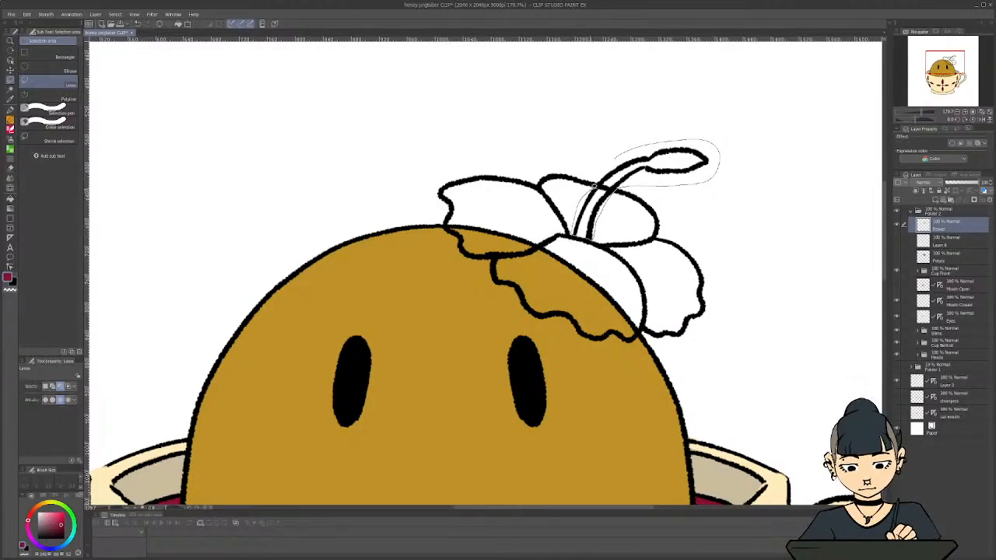
{"action": "left_click_drag", "start_coordinate": [601, 174], "coordinate": [601, 179]}
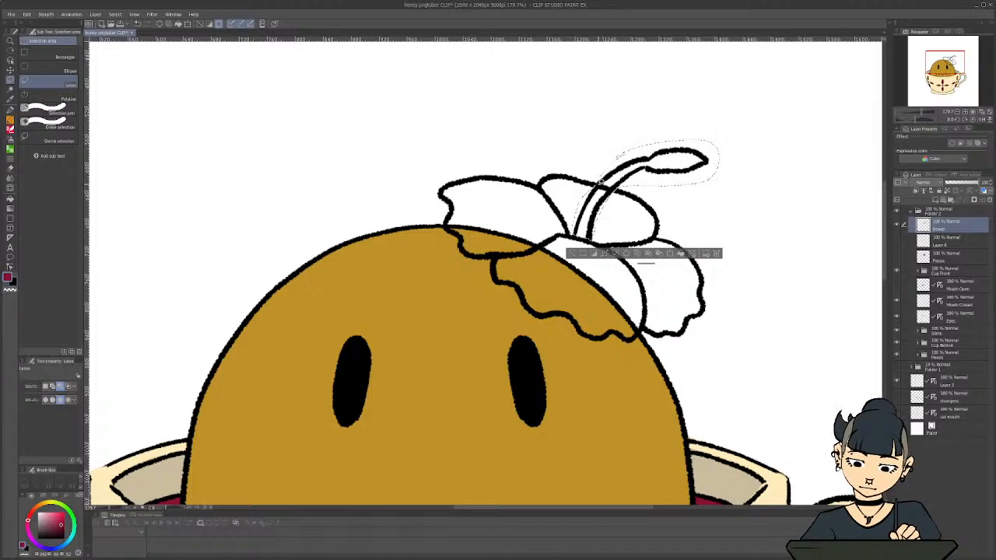
{"action": "key", "text": "ctrl+x"}
{"action": "key", "text": "ctrl+v"}
{"action": "key", "text": "ctrl+d"}
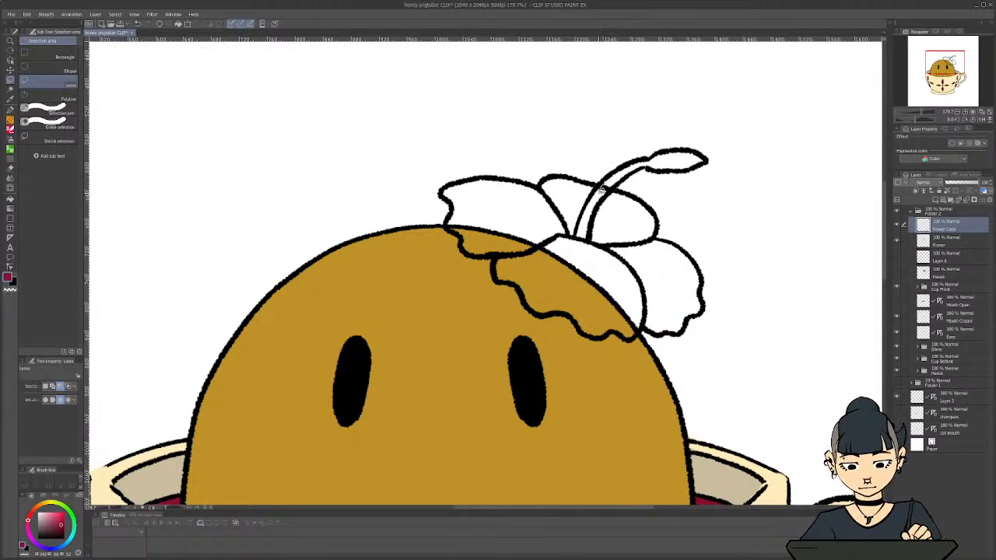
{"action": "left_click_drag", "start_coordinate": [601, 187], "coordinate": [570, 178]}
{"action": "key", "text": "ctrl+d"}
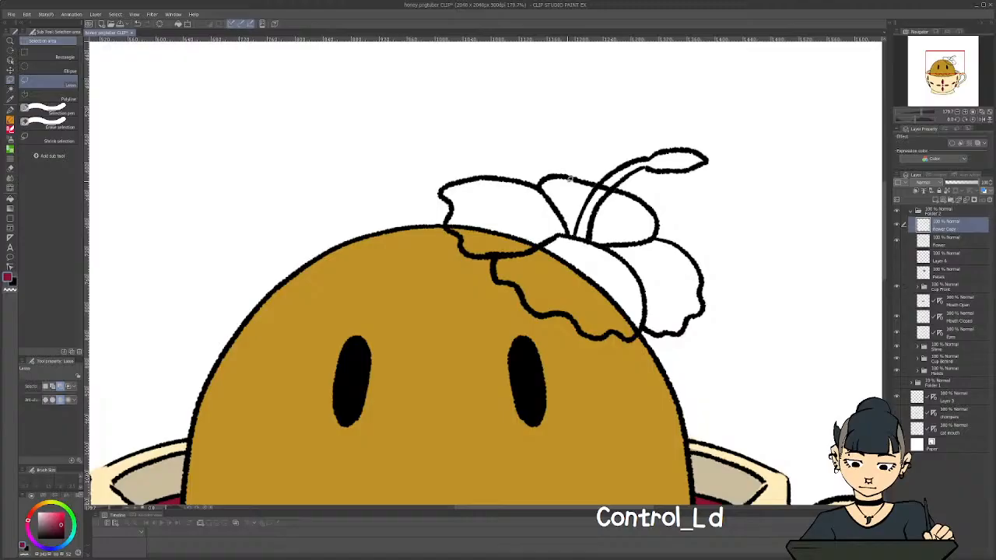
With the Flower Copy layer temporarily hidden, close the gap in the back petal's outline on the Flower layer using a black Textured pen
{"action": "left_click", "coordinate": [897, 225]}
{"action": "left_click", "coordinate": [944, 244]}
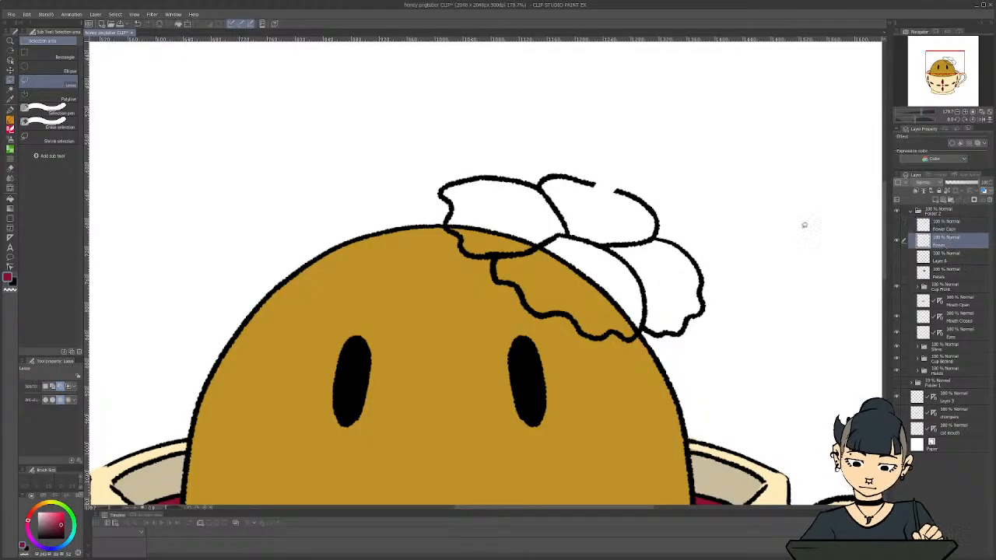
{"action": "key", "text": "x"}
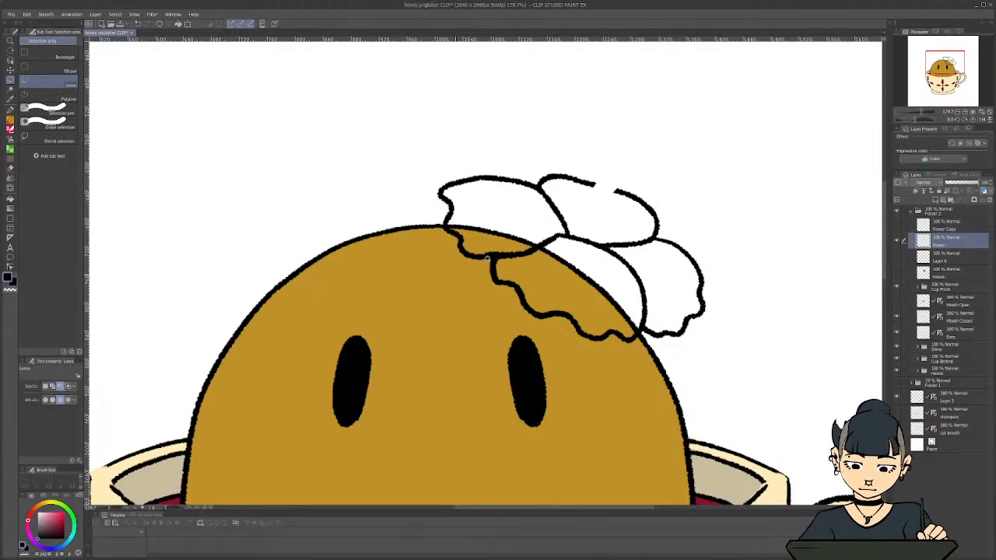
{"action": "key", "text": "c"}
{"action": "key", "text": "p"}
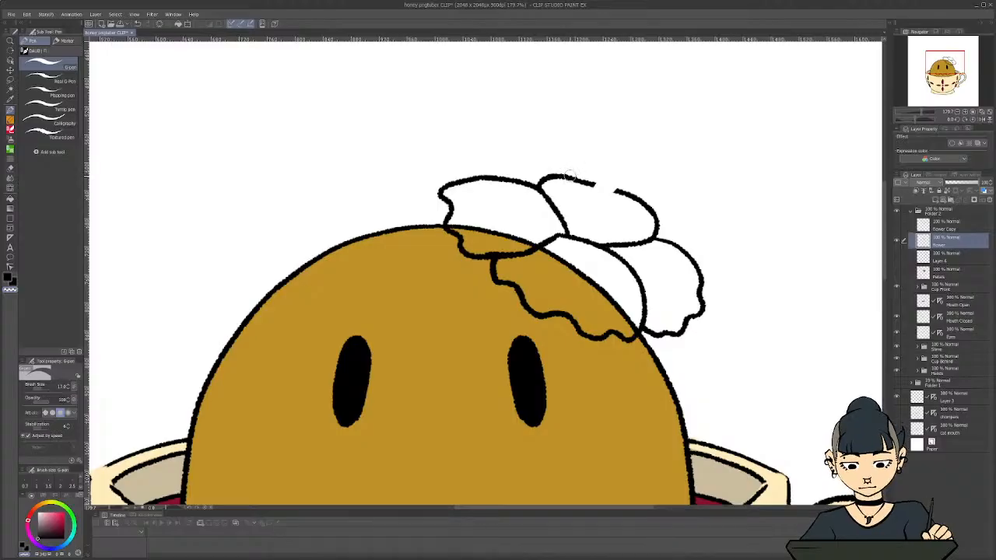
{"action": "left_click", "coordinate": [54, 134]}
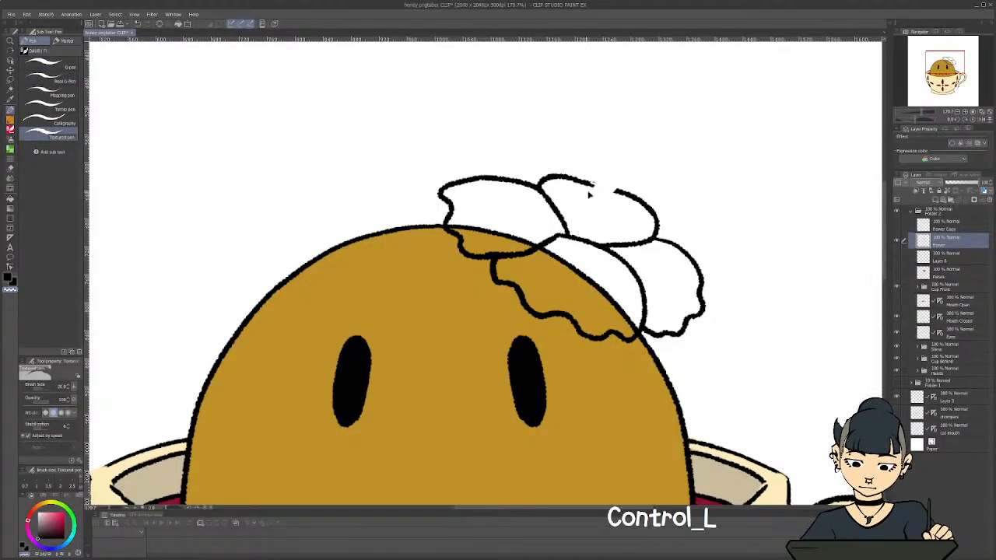
{"action": "key", "text": "ctrl+z"}
{"action": "key", "text": "c"}
{"action": "key", "text": "c"}
{"action": "left_click_drag", "start_coordinate": [590, 183], "coordinate": [615, 191]}
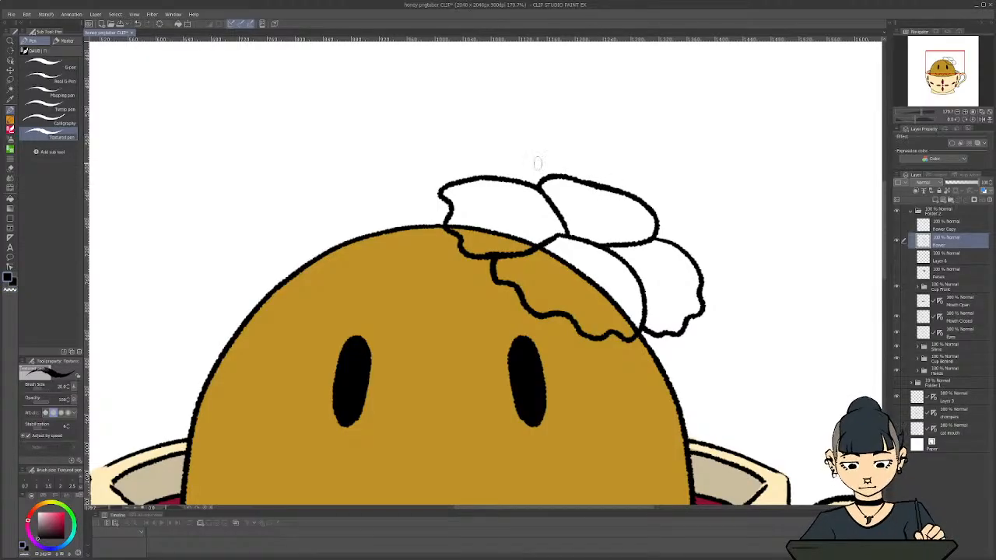
{"action": "scroll", "coordinate": [386, 253], "scroll_direction": "down", "scroll_amount": 3}
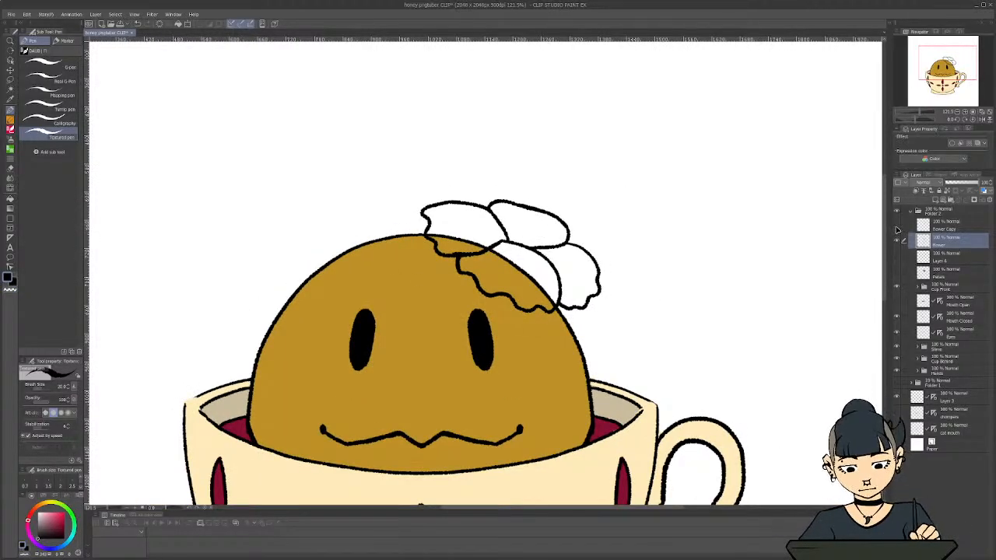
{"action": "left_click", "coordinate": [896, 224]}
{"action": "scroll", "coordinate": [519, 256], "scroll_direction": "up", "scroll_amount": 6}
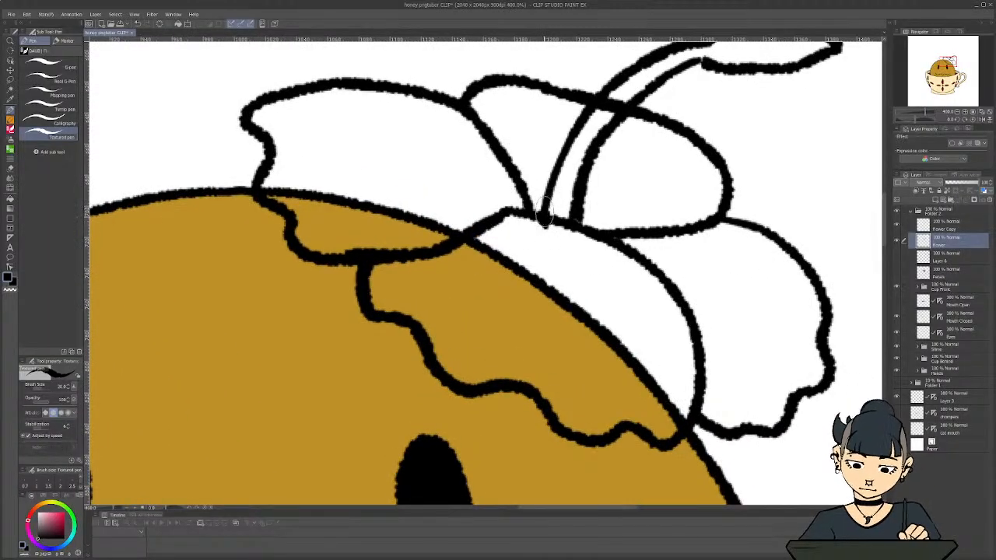
{"action": "left_click_drag", "start_coordinate": [546, 205], "coordinate": [544, 231]}
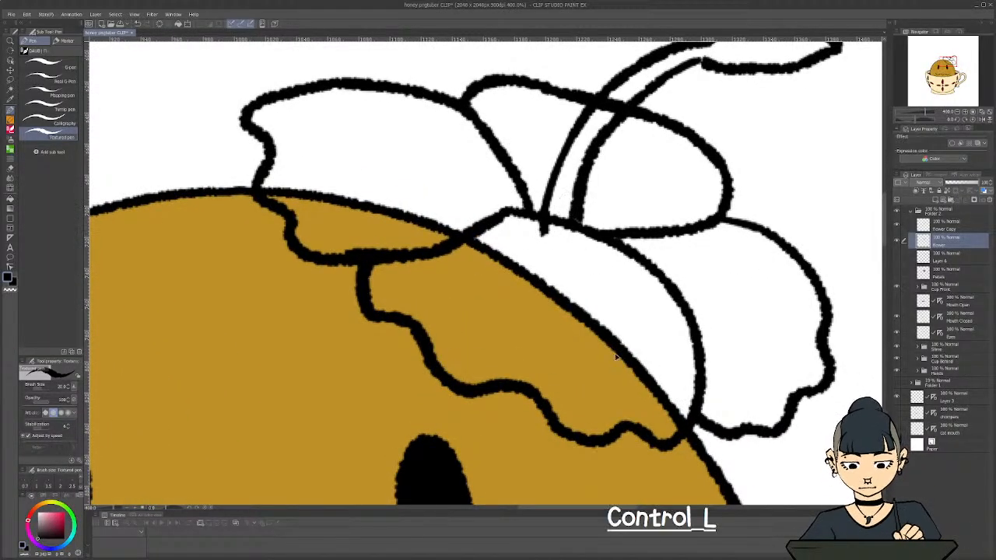
{"action": "key", "text": "ctrl+z"}
{"action": "left_click", "coordinate": [896, 242]}
{"action": "left_click", "coordinate": [896, 242]}
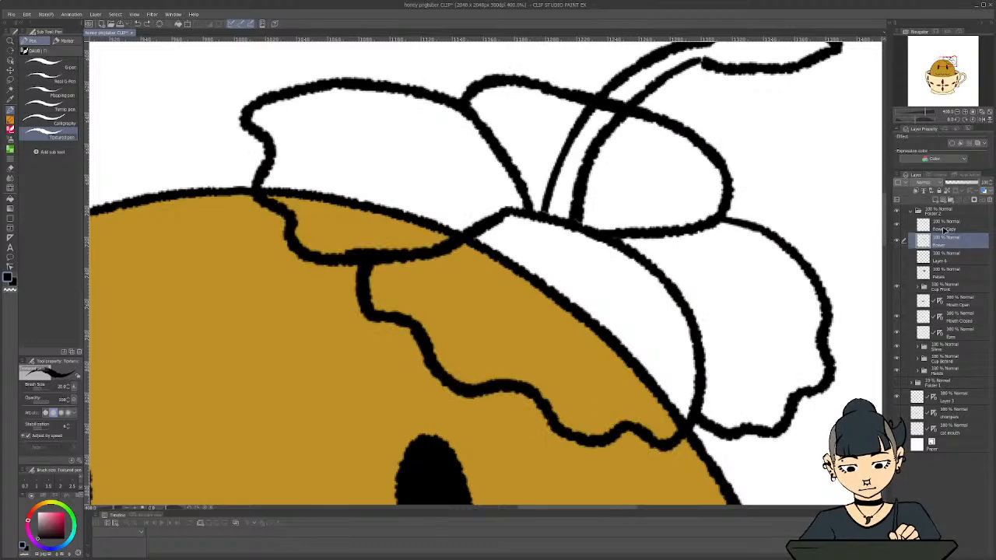
Extend both stamen lines downward over the front petal on the Flower Copy layer and close them with a line across the base
{"action": "left_click", "coordinate": [944, 225]}
{"action": "left_click_drag", "start_coordinate": [545, 205], "coordinate": [539, 248]}
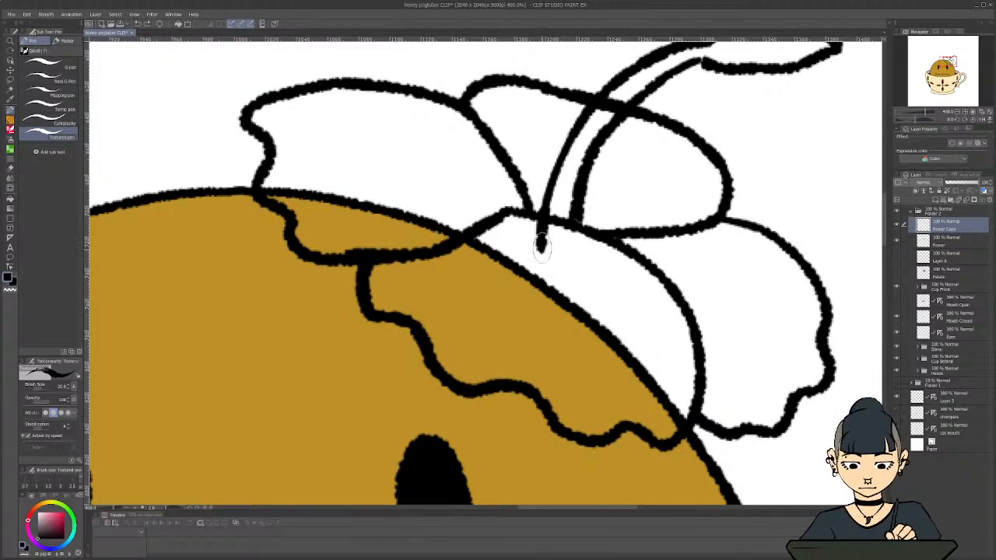
{"action": "mouse_move", "coordinate": [576, 209]}
{"action": "left_mouse_down"}
{"action": "mouse_move", "coordinate": [574, 251]}
{"action": "mouse_move", "coordinate": [541, 248]}
{"action": "mouse_move", "coordinate": [578, 250]}
{"action": "left_mouse_up"}
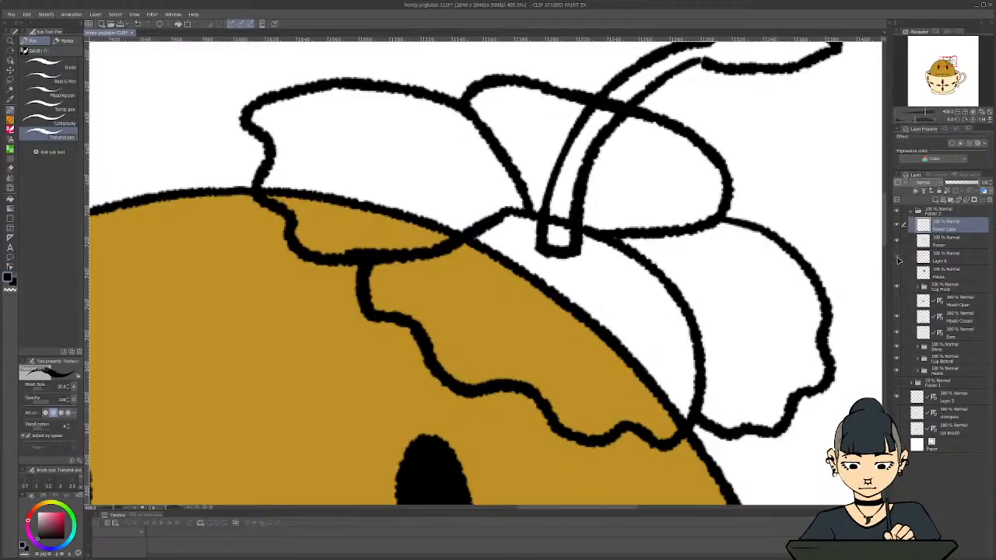
Show Layer 6, hide the Flower line art, and erase the orange overspill beside the stamen using the transparent colour
{"action": "left_click", "coordinate": [897, 259]}
{"action": "left_click", "coordinate": [951, 258]}
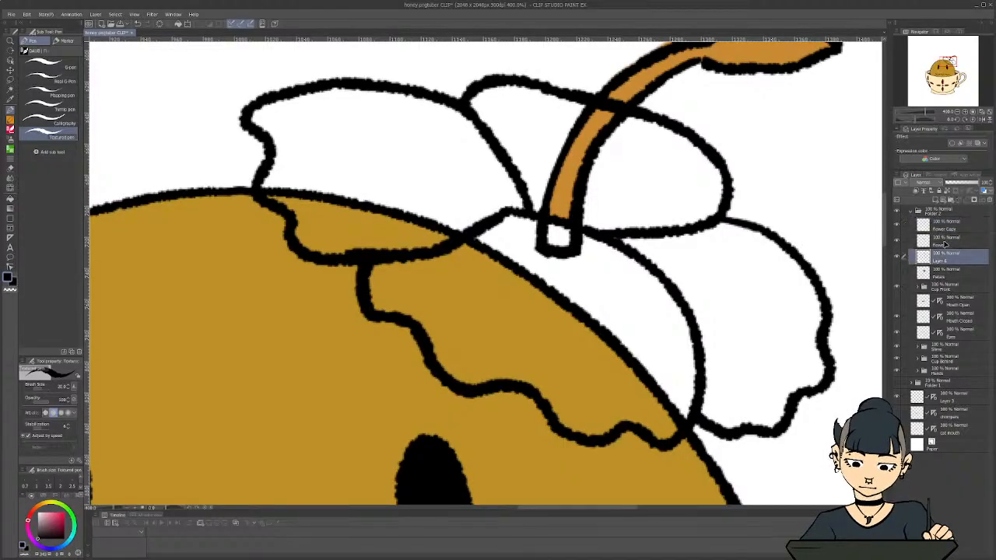
{"action": "left_click", "coordinate": [897, 243]}
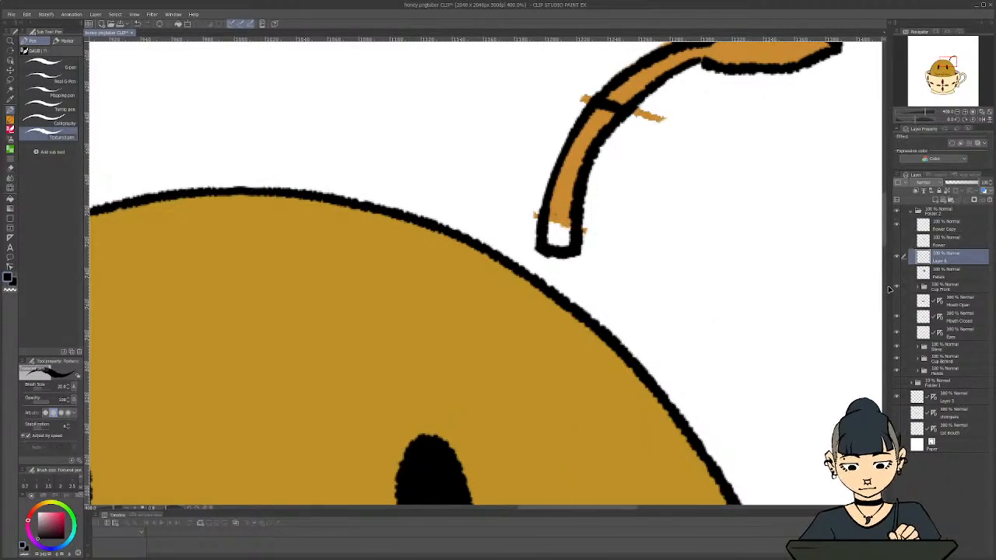
{"action": "key", "text": "c"}
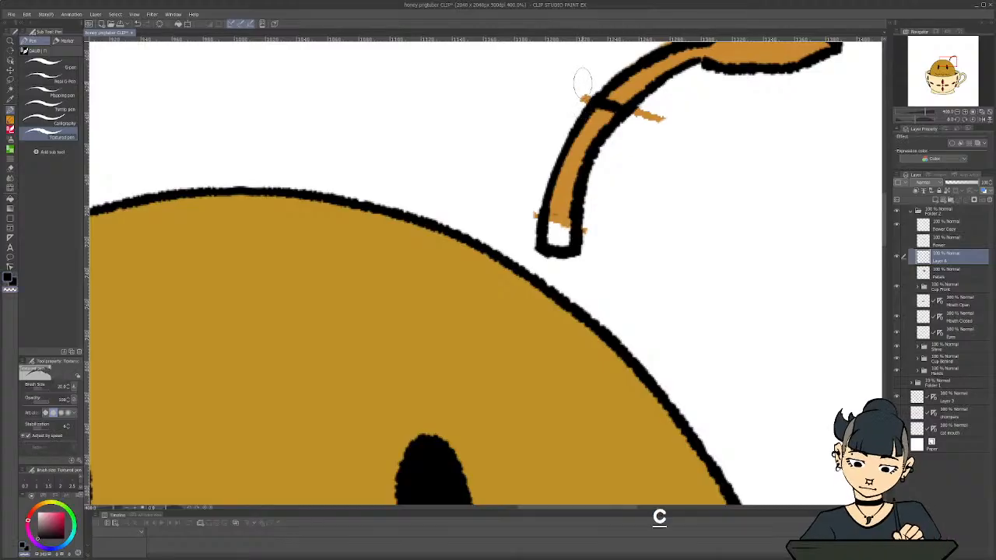
{"action": "mouse_move", "coordinate": [662, 115]}
{"action": "left_mouse_down"}
{"action": "mouse_move", "coordinate": [644, 122]}
{"action": "mouse_move", "coordinate": [633, 111]}
{"action": "left_mouse_up"}
{"action": "mouse_move", "coordinate": [527, 215]}
{"action": "left_mouse_down"}
{"action": "mouse_move", "coordinate": [545, 187]}
{"action": "mouse_move", "coordinate": [531, 209]}
{"action": "mouse_move", "coordinate": [575, 207]}
{"action": "mouse_move", "coordinate": [584, 234]}
{"action": "left_mouse_up"}
Sample the stamen's orange and fill the empty area inside its extended base on Layer 6 with the Textured pen
{"action": "key", "text": "i"}
{"action": "left_click", "coordinate": [569, 169]}
{"action": "key", "text": "c"}
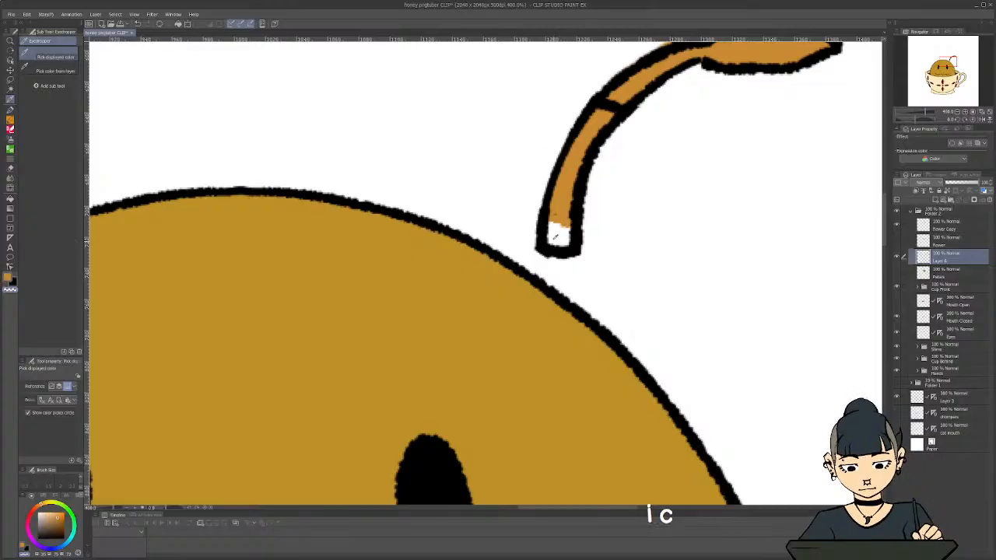
{"action": "left_click", "coordinate": [551, 238]}
{"action": "left_click", "coordinate": [560, 189]}
{"action": "key", "text": "c"}
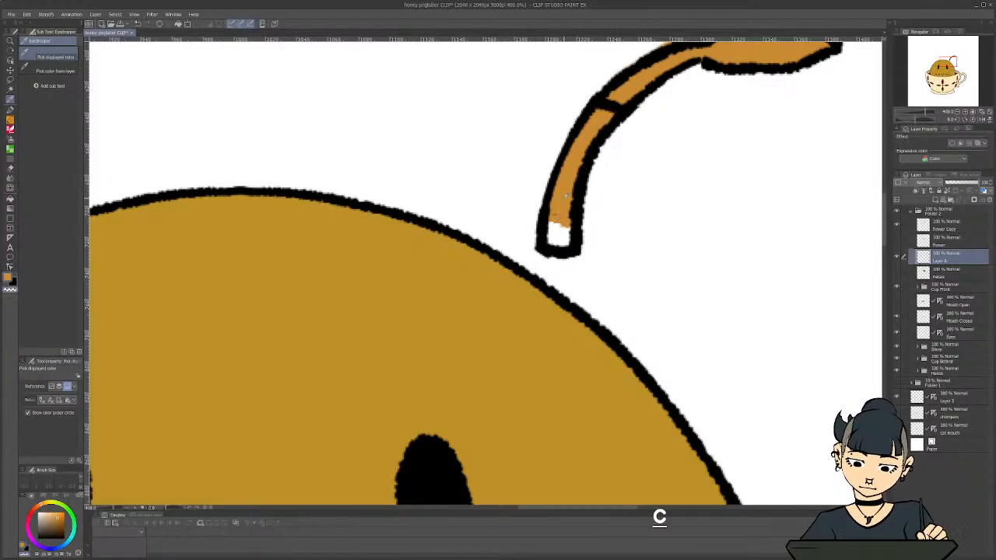
{"action": "key", "text": "c"}
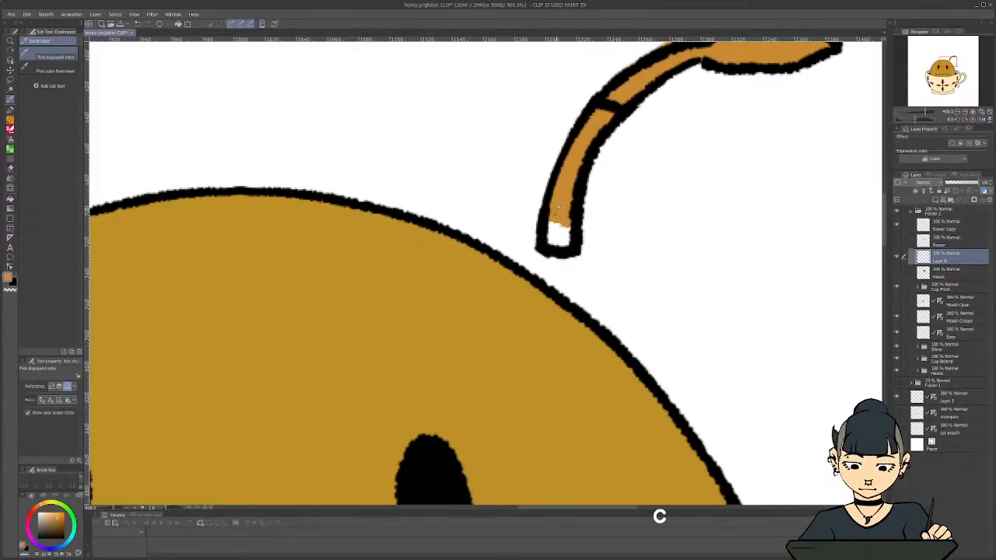
{"action": "key", "text": "p"}
{"action": "mouse_move", "coordinate": [555, 219]}
{"action": "left_mouse_down"}
{"action": "mouse_move", "coordinate": [553, 243]}
{"action": "mouse_move", "coordinate": [557, 225]}
{"action": "left_mouse_up"}
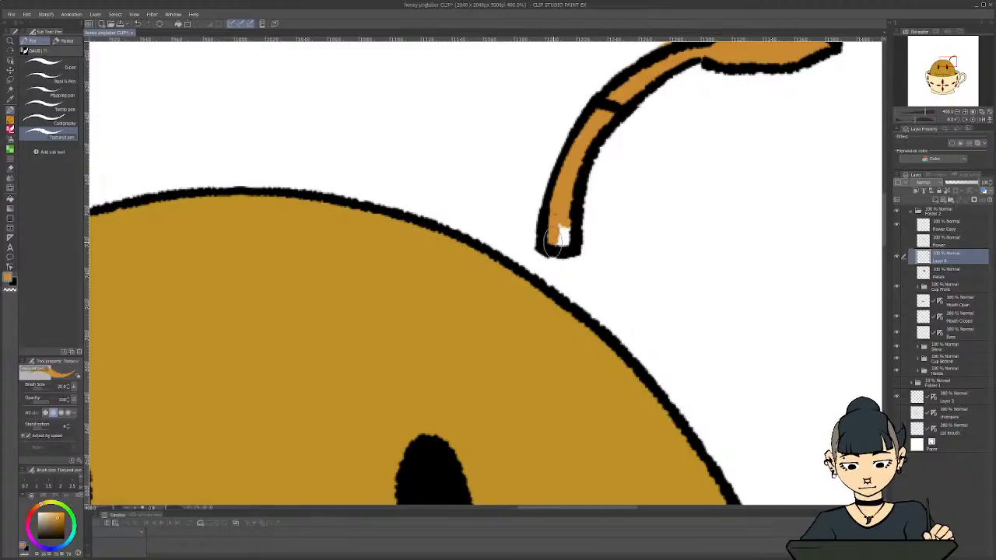
Erase the leftover orange along the stamen's upper edge and the petal line crossing it on Flower Copy, using the Erase Along Edge eraser
{"action": "scroll", "coordinate": [537, 233], "scroll_direction": "down", "scroll_amount": 3}
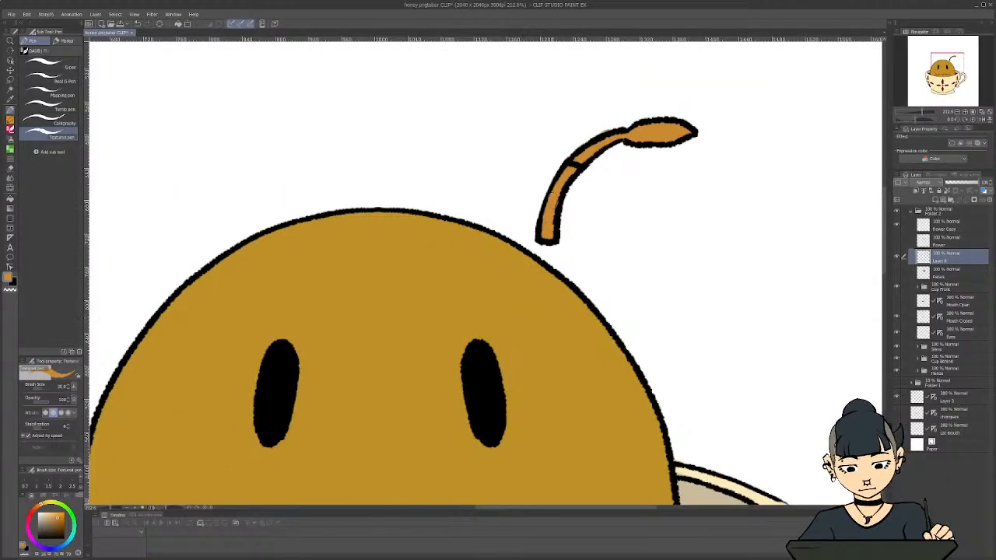
{"action": "scroll", "coordinate": [614, 107], "scroll_direction": "up", "scroll_amount": 3}
{"action": "key", "text": "c"}
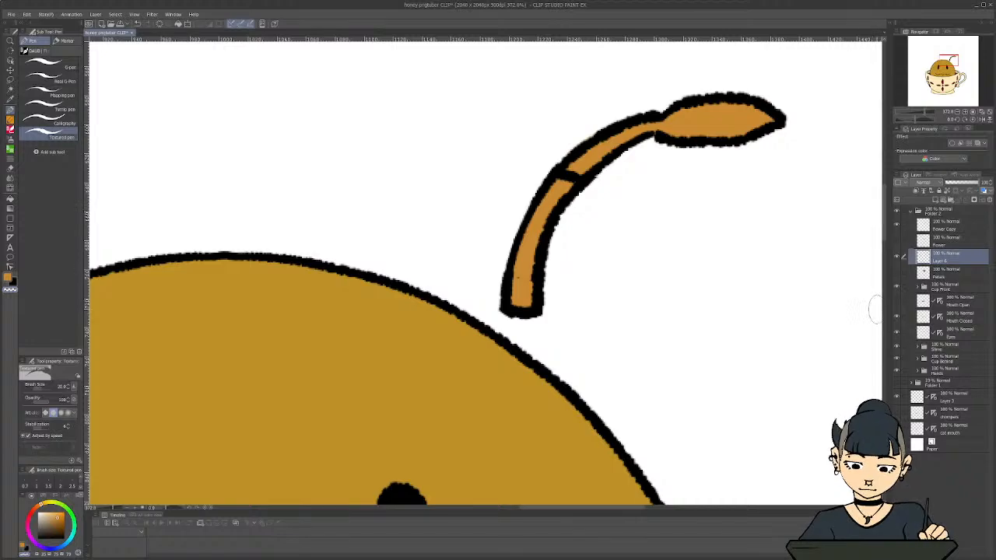
{"action": "key", "text": "ctrl+z"}
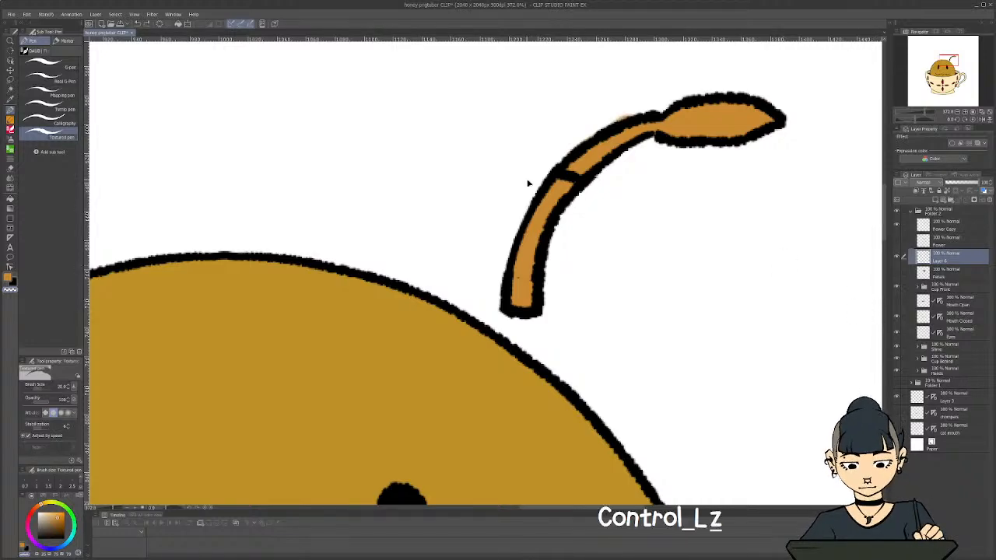
{"action": "key", "text": "e"}
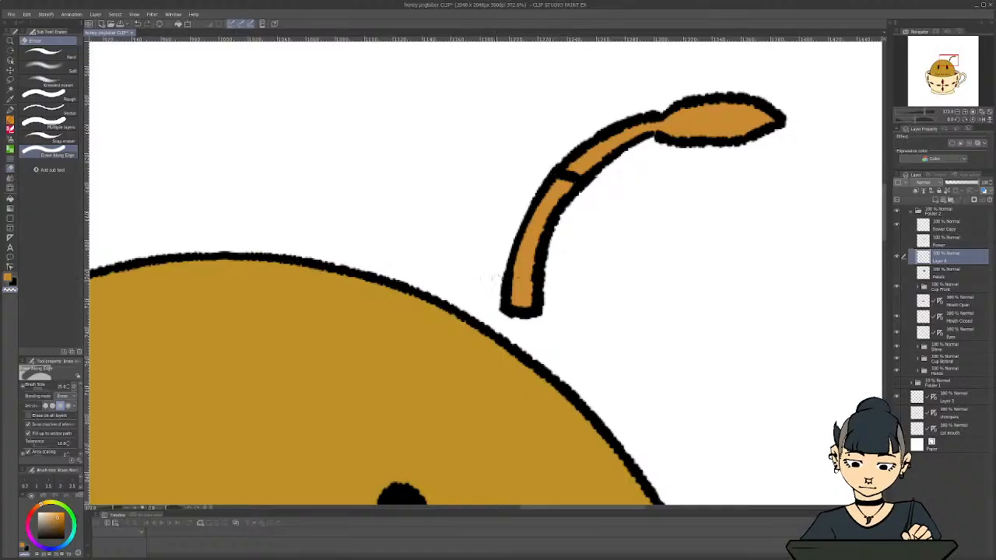
{"action": "left_click", "coordinate": [942, 226]}
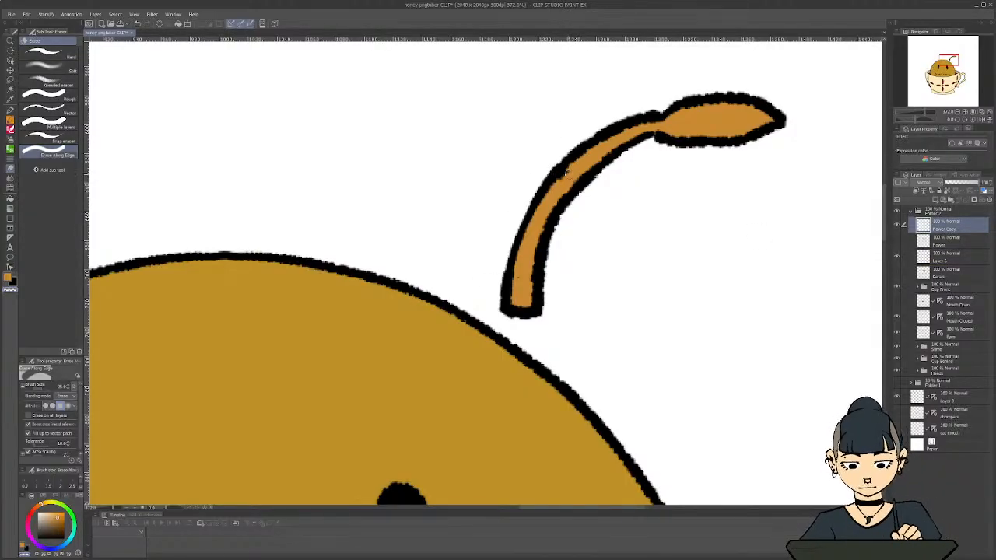
Show the Flower and Petals layers again and move Layer 6 directly beneath Flower Copy
{"action": "scroll", "coordinate": [518, 227], "scroll_direction": "down", "scroll_amount": 4}
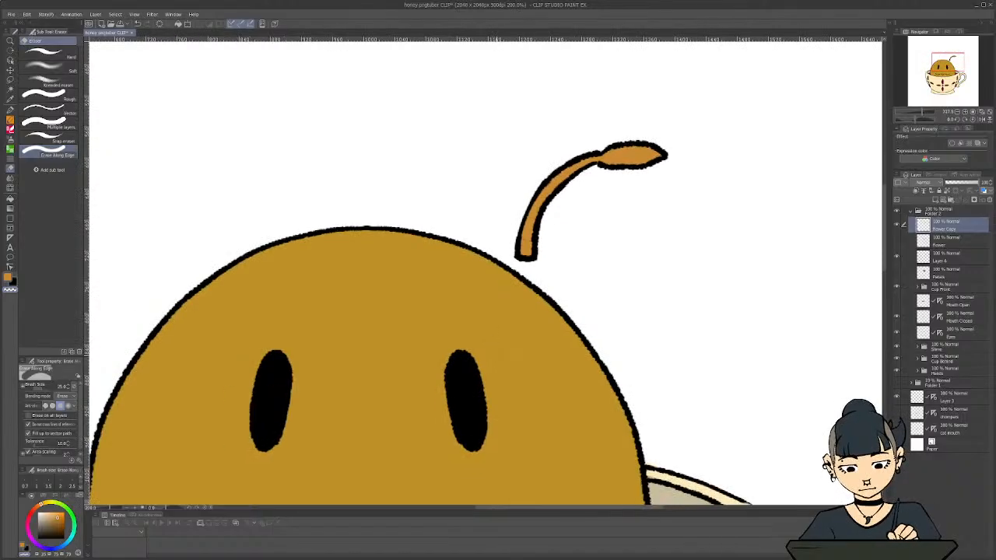
{"action": "left_click_drag", "start_coordinate": [894, 240], "coordinate": [894, 284]}
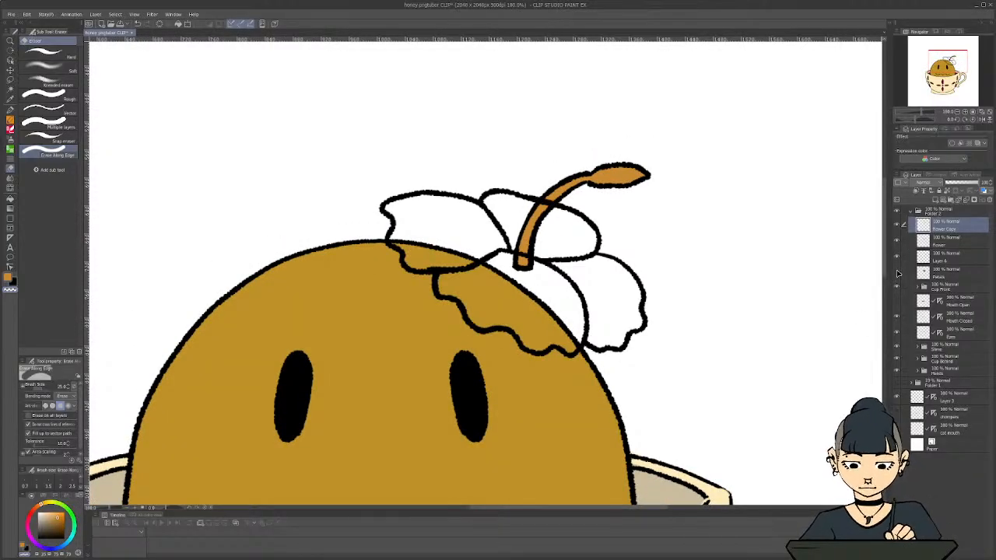
{"action": "left_click", "coordinate": [897, 272]}
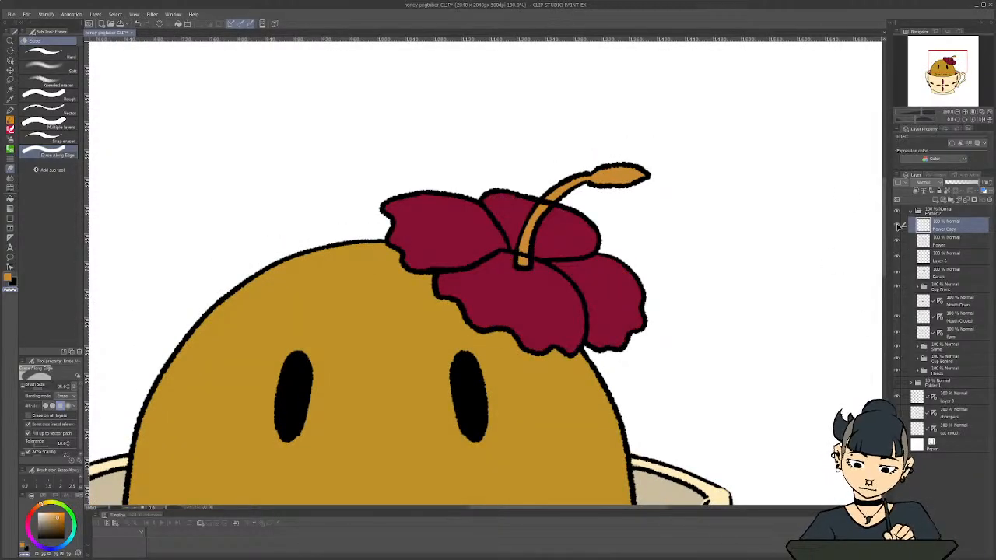
{"action": "left_click", "coordinate": [897, 226]}
{"action": "left_click", "coordinate": [897, 225]}
{"action": "left_click_drag", "start_coordinate": [939, 263], "coordinate": [943, 232]}
Create a folder named Stamin at the head of Folder 2 and move Flower Copy and Layer 6 into it
{"action": "left_click", "coordinate": [944, 227]}
{"action": "left_click", "coordinate": [949, 200]}
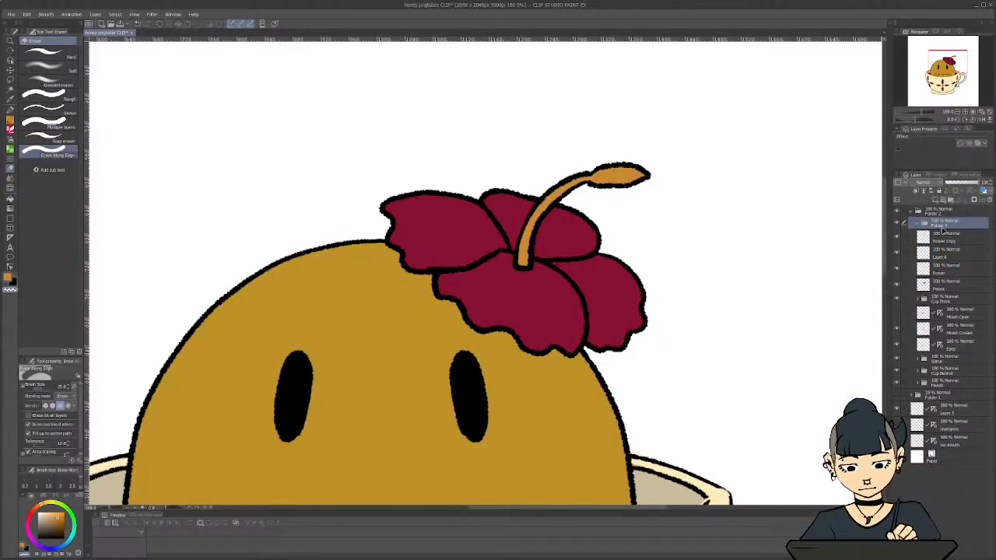
{"action": "double_click", "coordinate": [941, 223]}
{"action": "type", "text": "Stamin"}
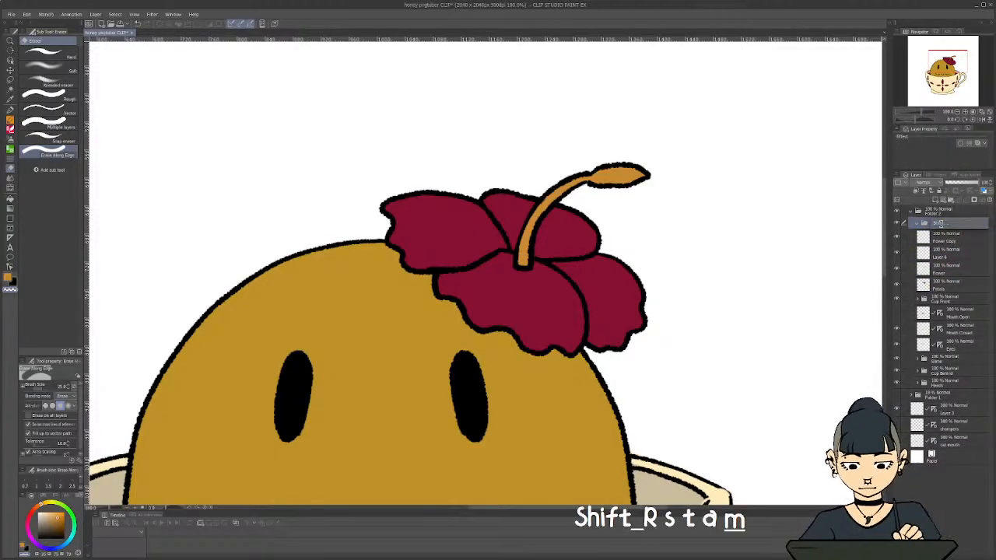
{"action": "key", "text": "Return"}
{"action": "left_click", "coordinate": [947, 240]}
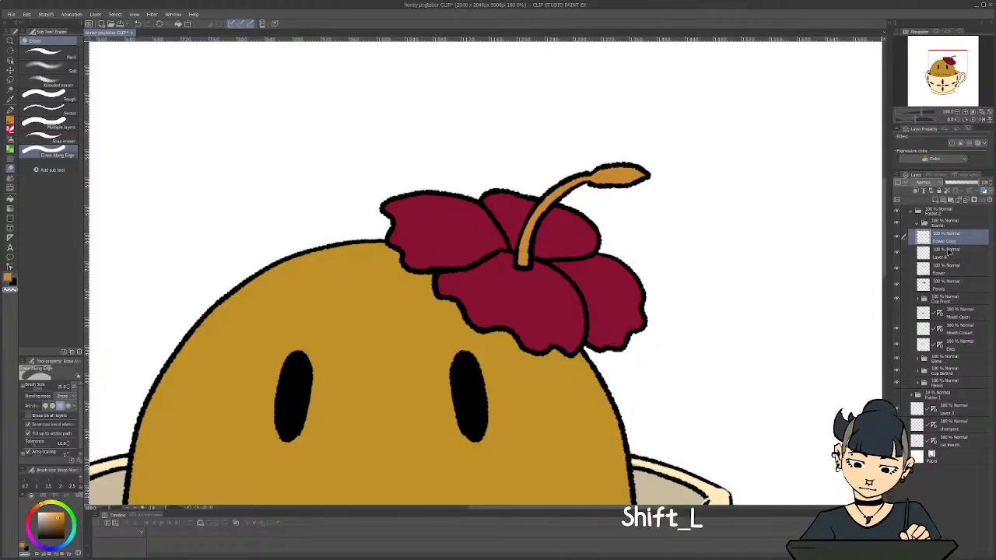
{"action": "left_click", "coordinate": [948, 252], "text": "shift"}
{"action": "left_click_drag", "start_coordinate": [943, 236], "coordinate": [922, 226]}
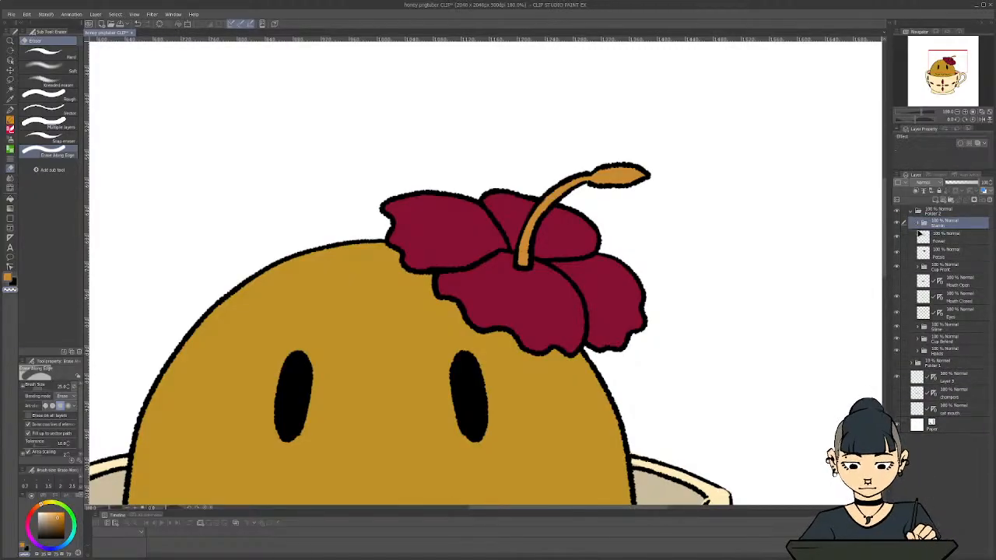
Rename Folder 2 as Flower and save the file
{"action": "double_click", "coordinate": [938, 213]}
{"action": "type", "text": "Flower"}
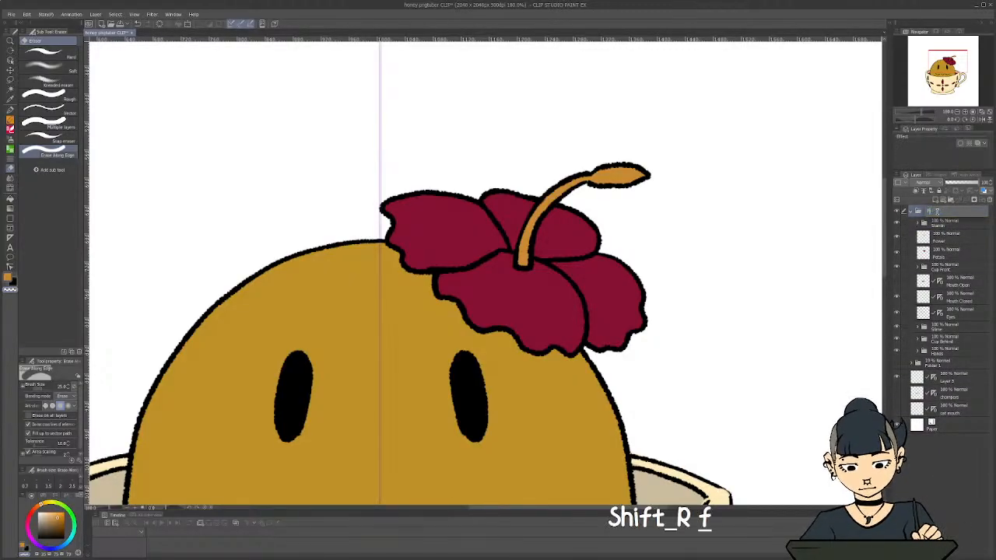
{"action": "key", "text": "Return"}
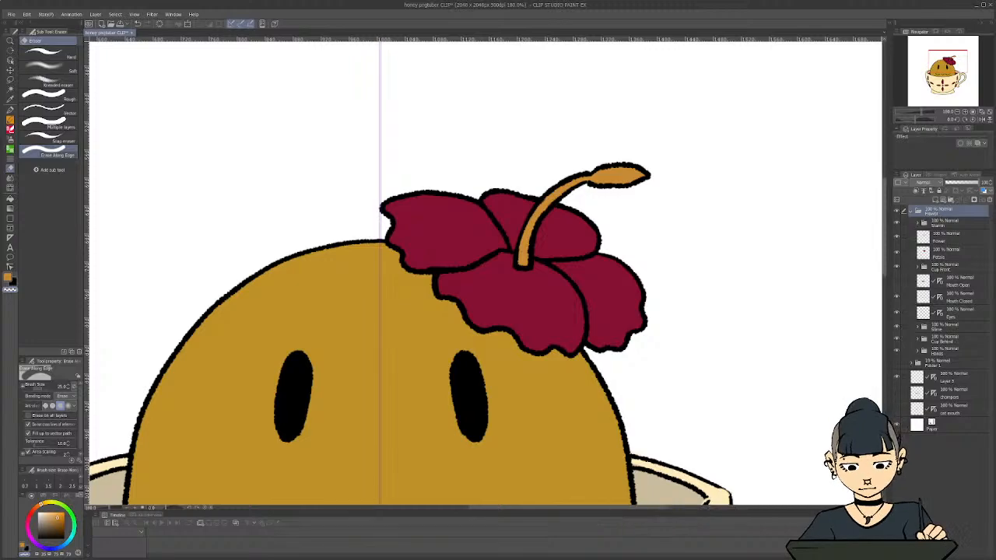
{"action": "scroll", "coordinate": [607, 262], "scroll_direction": "down", "scroll_amount": 3}
{"action": "key", "text": "ctrl+s"}
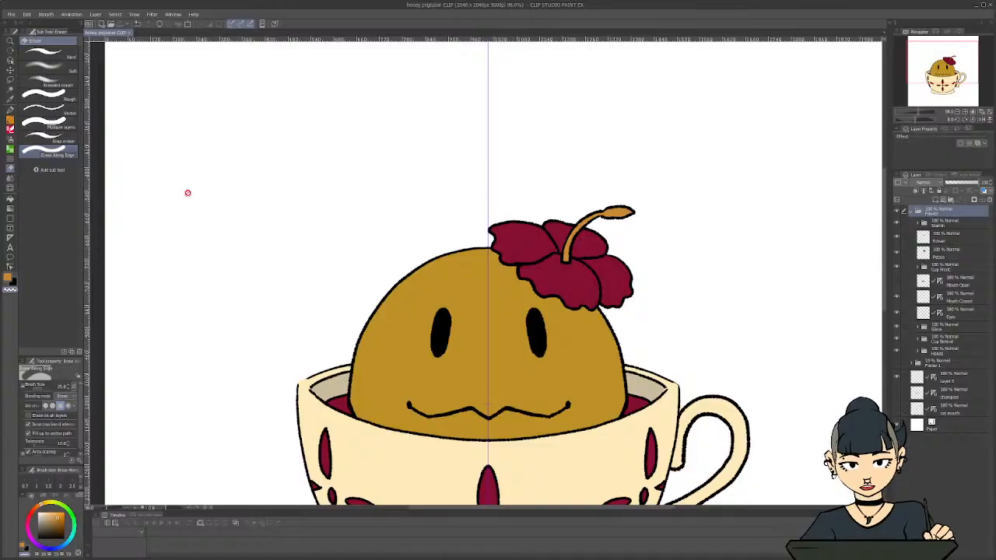
Hide the Petals layer, lasso the two back petals' line art on the Flower layer, and cut and paste it onto its own layer
{"action": "scroll", "coordinate": [447, 245], "scroll_direction": "up", "scroll_amount": 3}
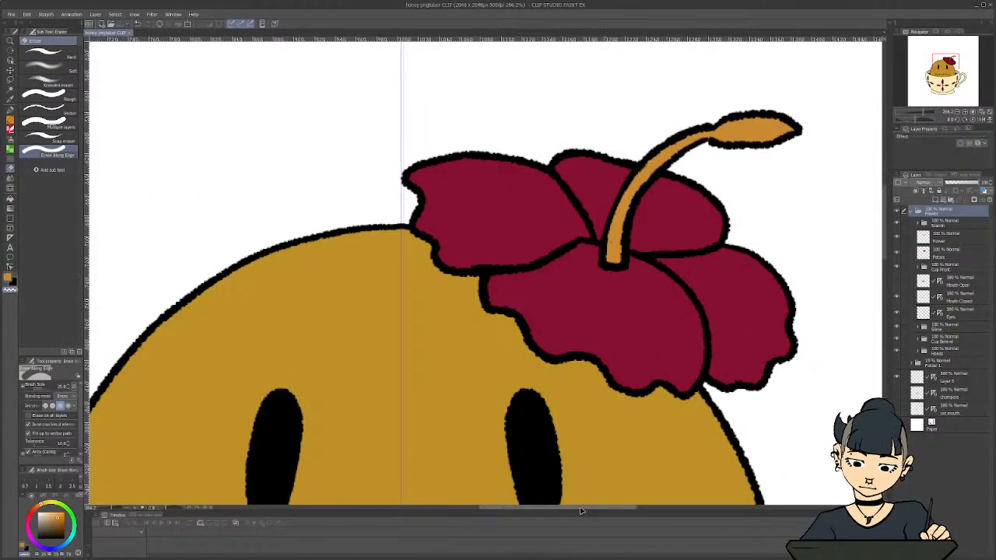
{"action": "left_click_drag", "start_coordinate": [583, 511], "coordinate": [606, 511]}
{"action": "left_click", "coordinate": [945, 241]}
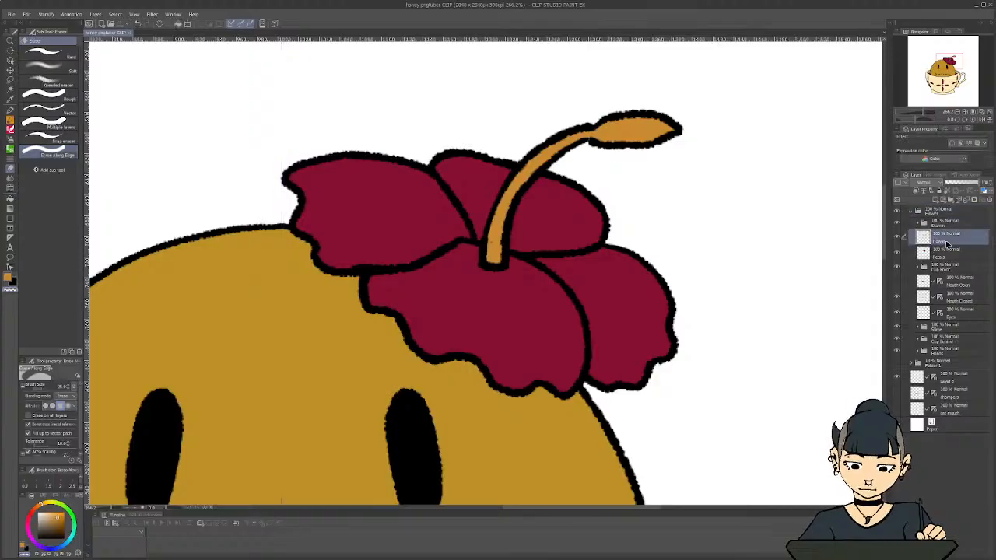
{"action": "left_click", "coordinate": [897, 252]}
{"action": "left_click", "coordinate": [962, 257]}
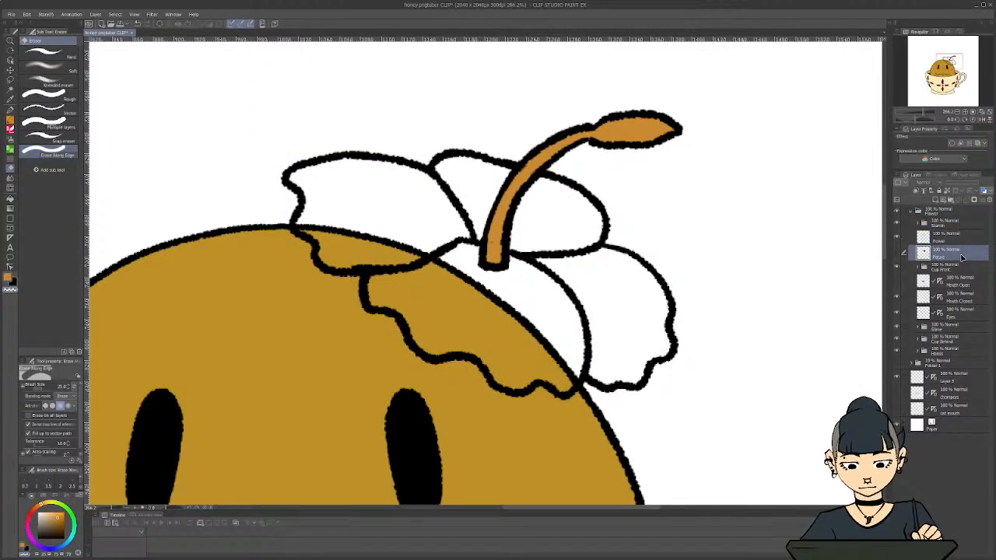
{"action": "left_click", "coordinate": [937, 241]}
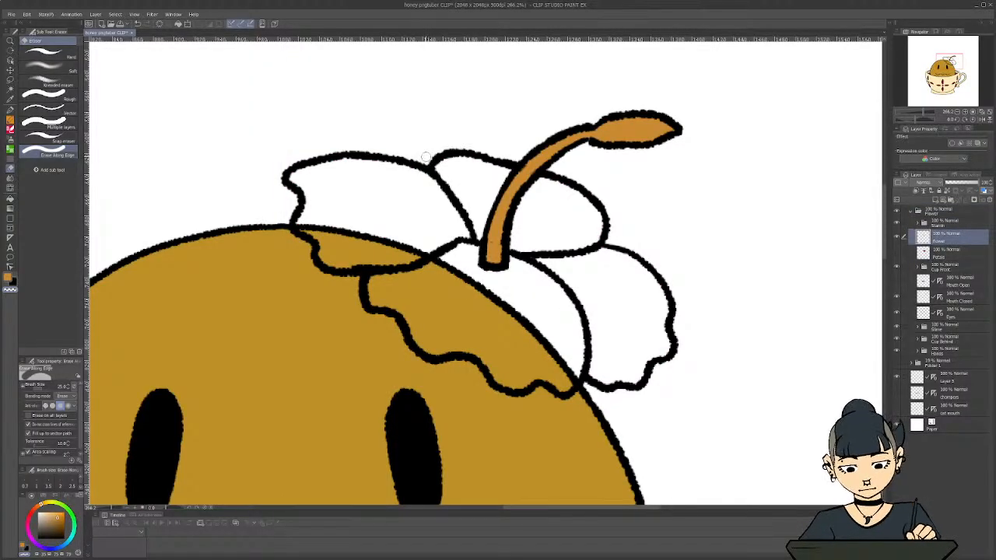
{"action": "key", "text": "m"}
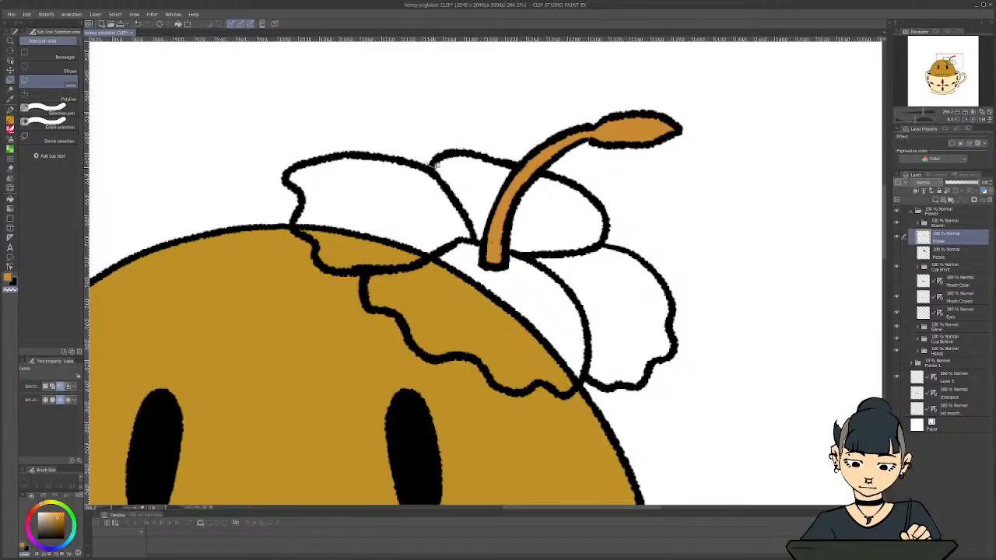
{"action": "mouse_move", "coordinate": [434, 165]}
{"action": "left_mouse_down"}
{"action": "mouse_move", "coordinate": [479, 192]}
{"action": "mouse_move", "coordinate": [528, 252]}
{"action": "mouse_move", "coordinate": [614, 289]}
{"action": "mouse_move", "coordinate": [614, 346]}
{"action": "mouse_move", "coordinate": [588, 379]}
{"action": "mouse_move", "coordinate": [603, 396]}
{"action": "mouse_move", "coordinate": [673, 399]}
{"action": "mouse_move", "coordinate": [717, 309]}
{"action": "mouse_move", "coordinate": [674, 204]}
{"action": "mouse_move", "coordinate": [583, 139]}
{"action": "mouse_move", "coordinate": [476, 111]}
{"action": "mouse_move", "coordinate": [418, 119]}
{"action": "mouse_move", "coordinate": [426, 149]}
{"action": "left_mouse_up"}
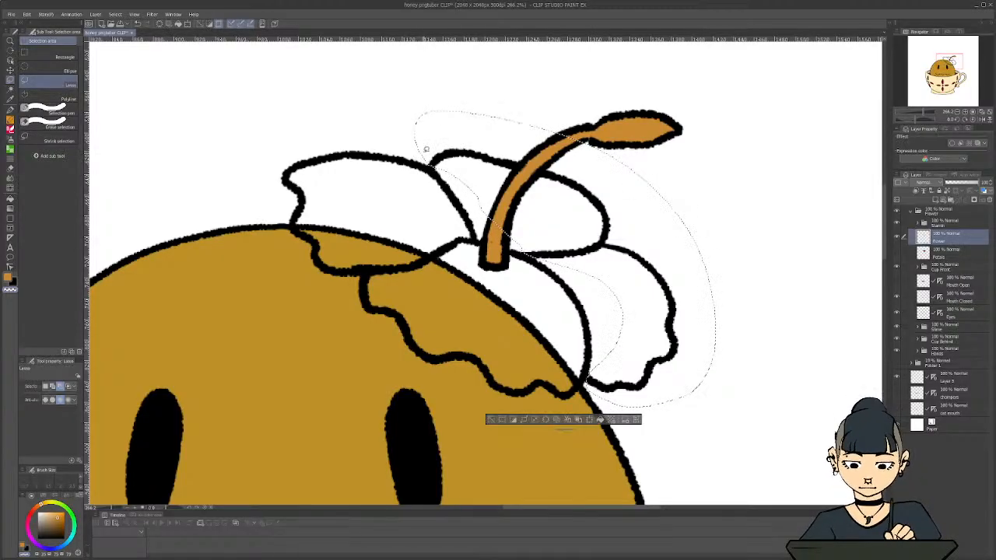
{"action": "key", "text": "ctrl+x"}
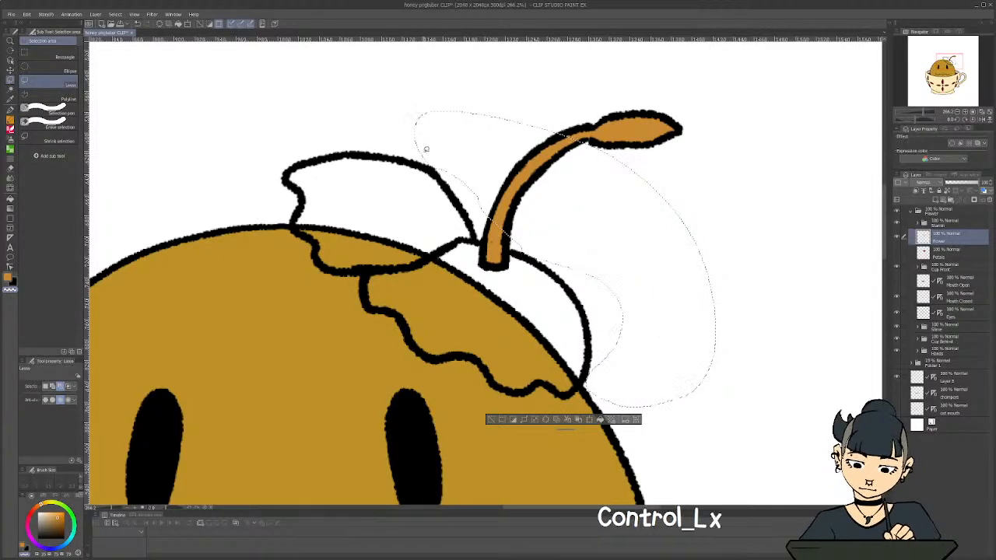
{"action": "key", "text": "ctrl+v"}
{"action": "key", "text": "ctrl+d"}
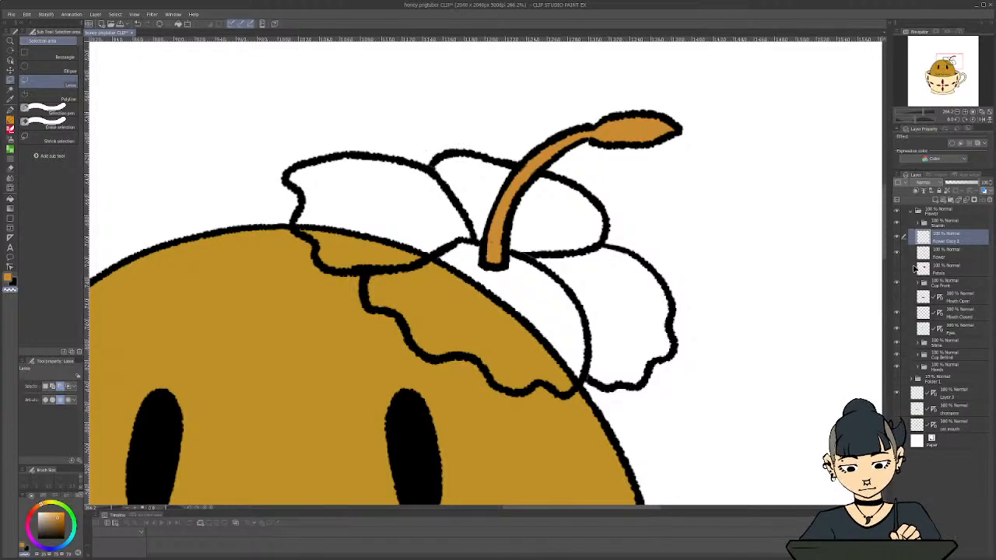
Rename the pasted line-art layer as Flower Back
{"action": "double_click", "coordinate": [945, 239]}
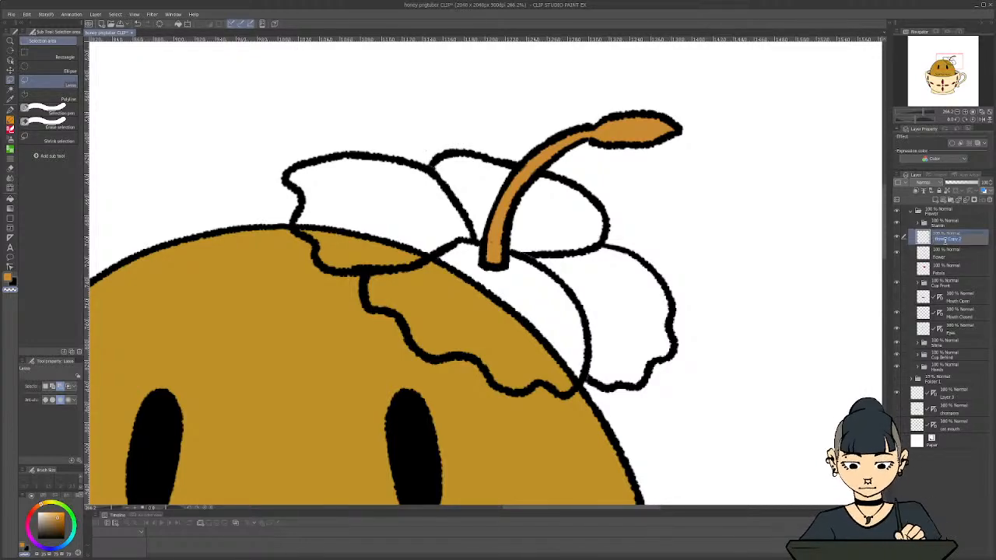
{"action": "type", "text": "Flower Back"}
{"action": "key", "text": "Return"}
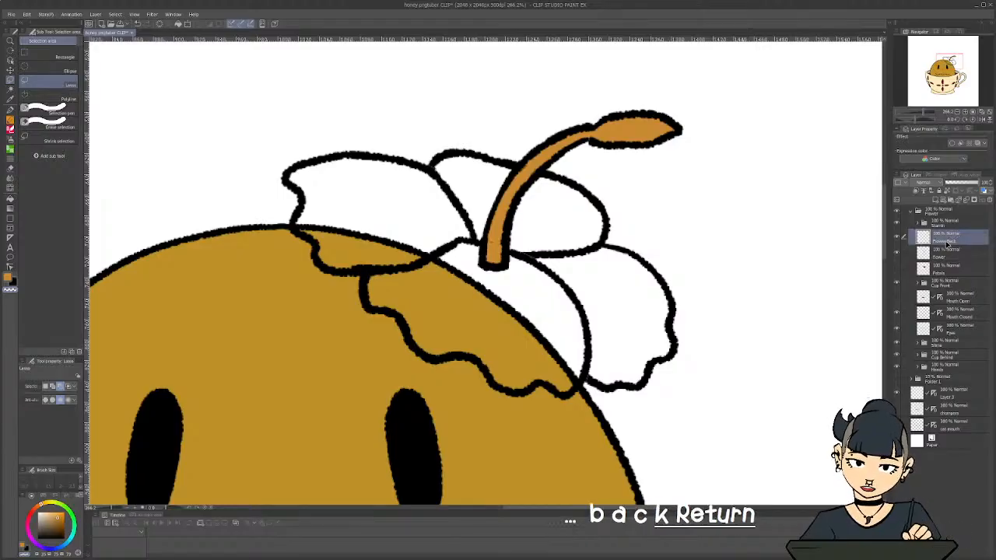
Show the Petals layer, lasso the two back petals' red fill along the outline, and cut and paste it onto a separate layer
{"action": "left_click", "coordinate": [948, 269]}
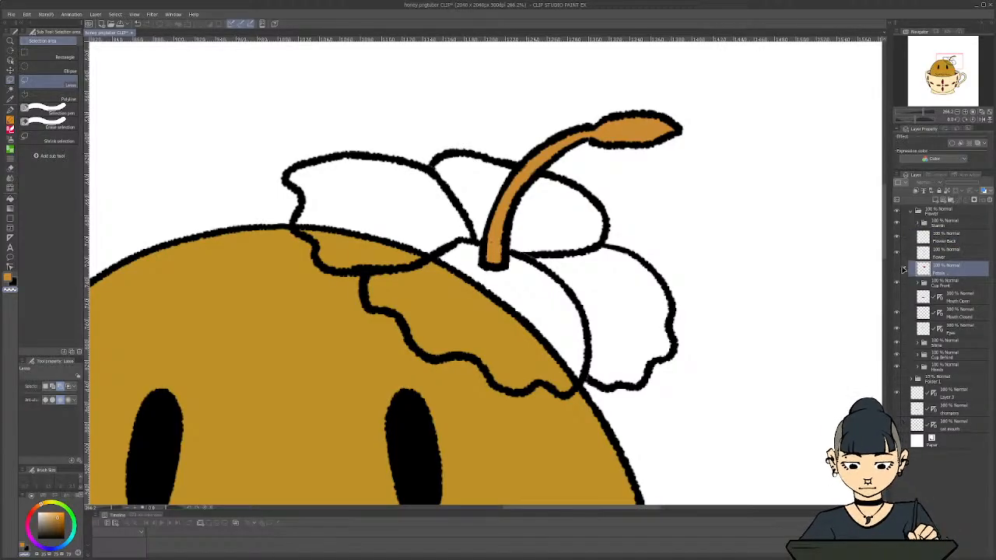
{"action": "left_click", "coordinate": [901, 270]}
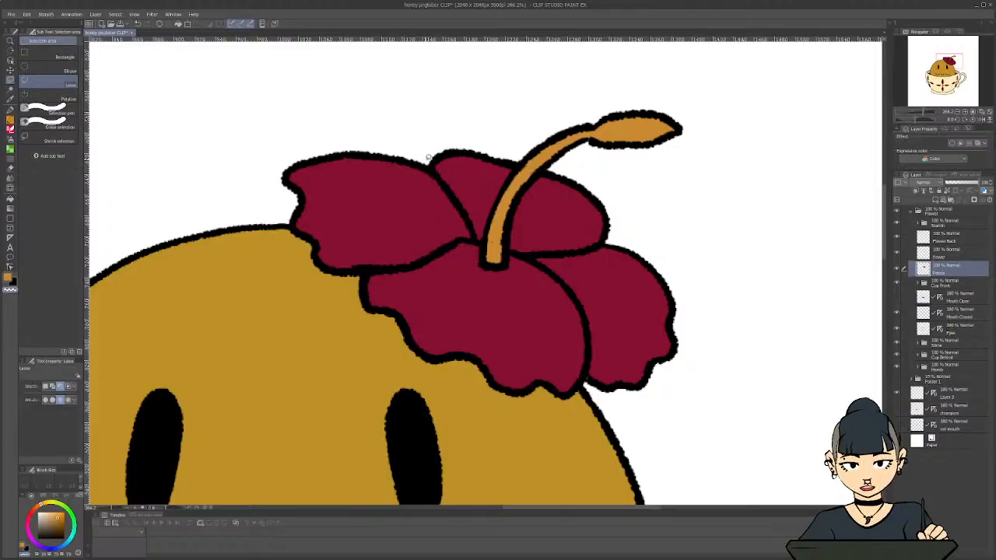
{"action": "mouse_move", "coordinate": [452, 188]}
{"action": "left_mouse_down"}
{"action": "mouse_move", "coordinate": [478, 240]}
{"action": "mouse_move", "coordinate": [541, 263]}
{"action": "mouse_move", "coordinate": [577, 297]}
{"action": "mouse_move", "coordinate": [592, 389]}
{"action": "mouse_move", "coordinate": [653, 400]}
{"action": "mouse_move", "coordinate": [690, 368]}
{"action": "mouse_move", "coordinate": [707, 286]}
{"action": "mouse_move", "coordinate": [644, 179]}
{"action": "mouse_move", "coordinate": [528, 120]}
{"action": "mouse_move", "coordinate": [442, 123]}
{"action": "mouse_move", "coordinate": [424, 149]}
{"action": "left_mouse_up"}
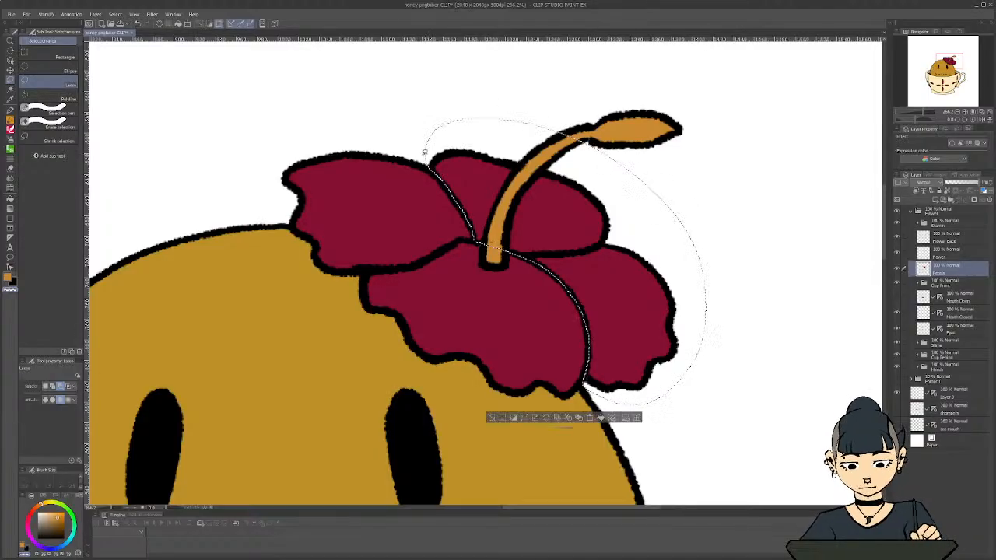
{"action": "key", "text": "ctrl+x"}
{"action": "key", "text": "ctrl+v"}
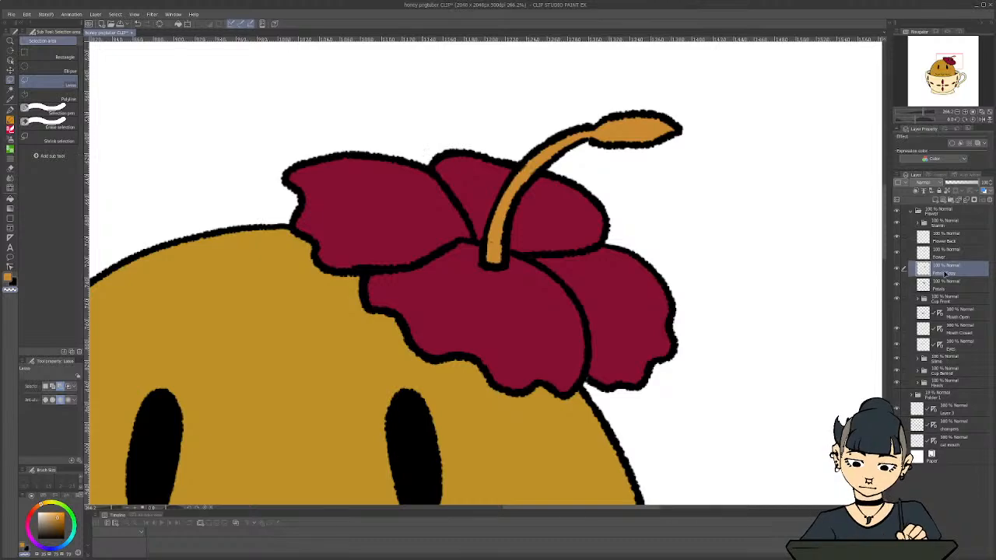
Rename the pasted fill layer as Petals Back and place it directly beneath the Flower Back layer
{"action": "double_click", "coordinate": [944, 272]}
{"action": "key", "text": "BackSpace"}
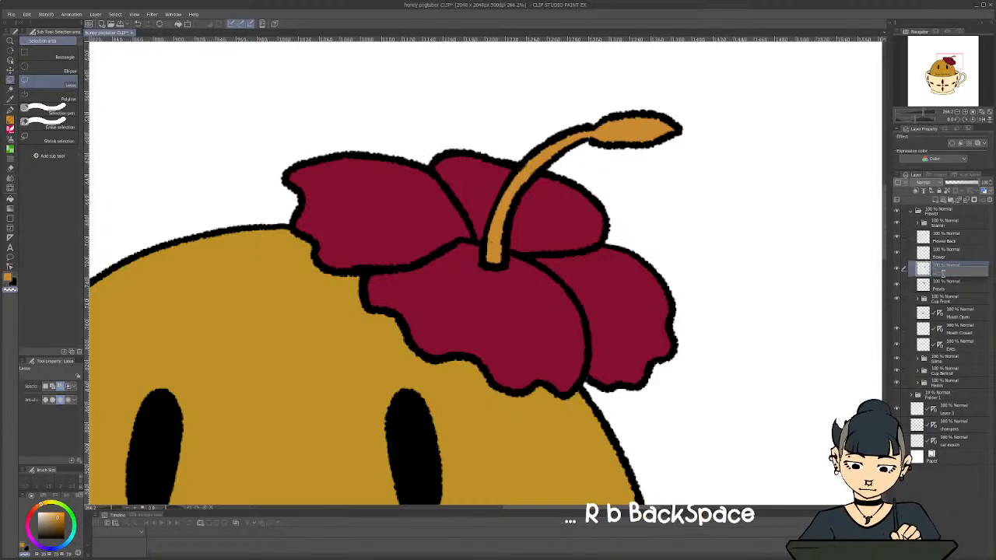
{"action": "type", "text": "Petals Back"}
{"action": "key", "text": "Return"}
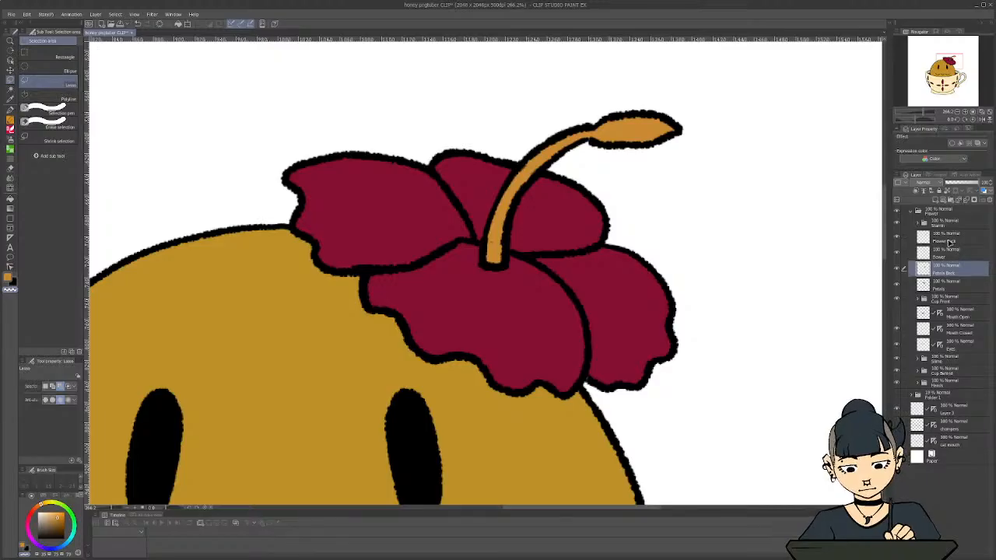
{"action": "left_click_drag", "start_coordinate": [955, 271], "coordinate": [955, 242]}
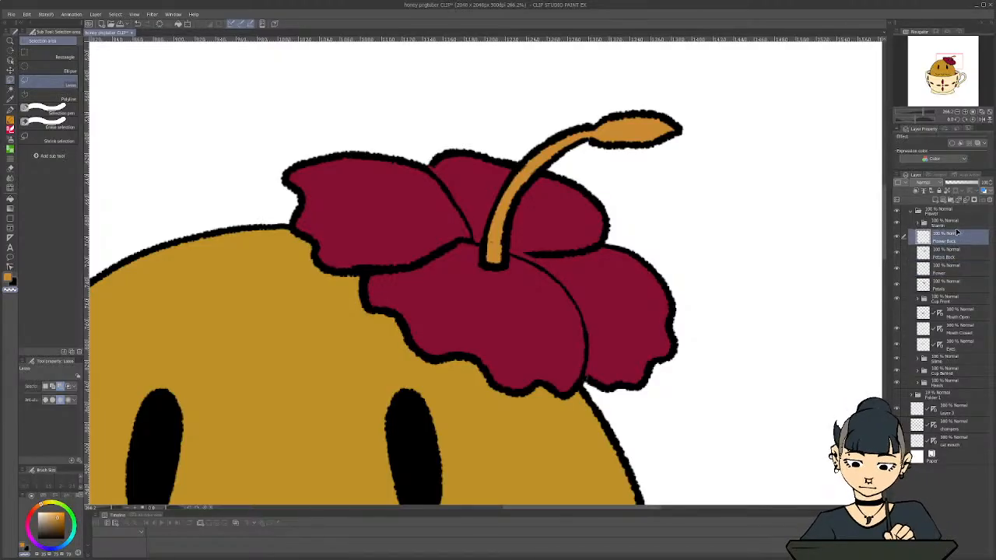
Create a folder named Flower Back above the back-petal layers
{"action": "left_click", "coordinate": [953, 201]}
{"action": "double_click", "coordinate": [949, 238]}
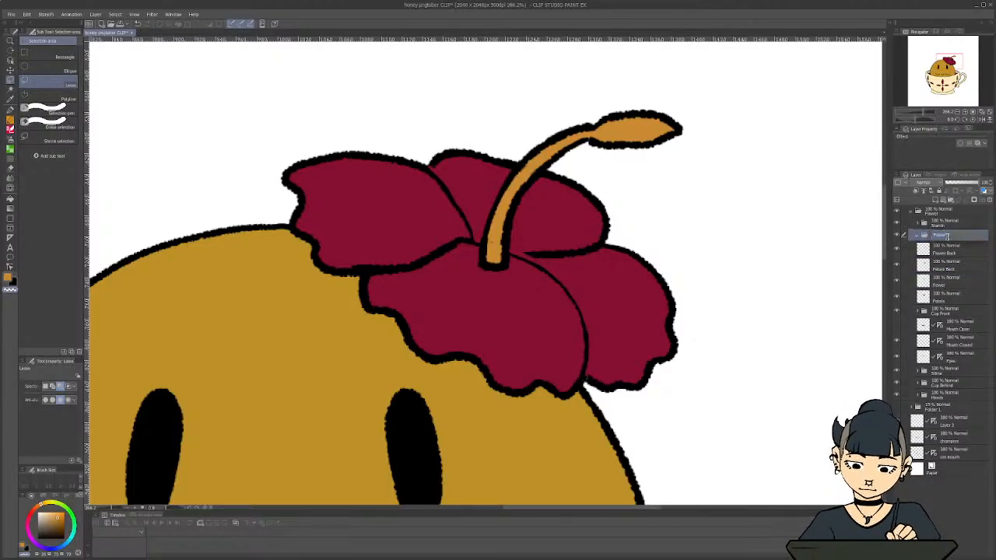
{"action": "type", "text": "Flower Back"}
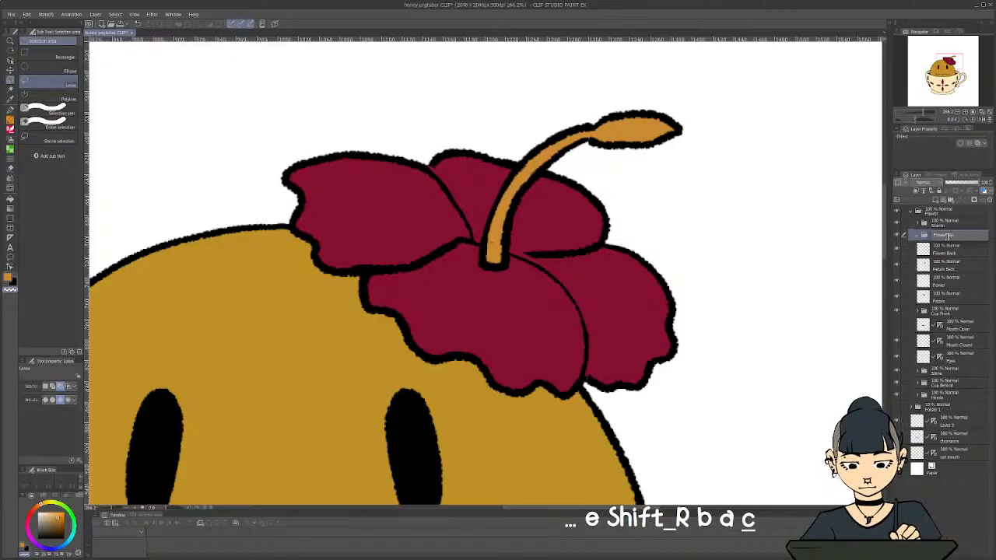
{"action": "key", "text": "Return"}
Put the Flower Back and Petals Back layers in the Flower Back folder, and order the Stamin folder above it, both beneath Petals
{"action": "left_click", "coordinate": [952, 249]}
{"action": "left_click", "coordinate": [951, 270], "text": "shift"}
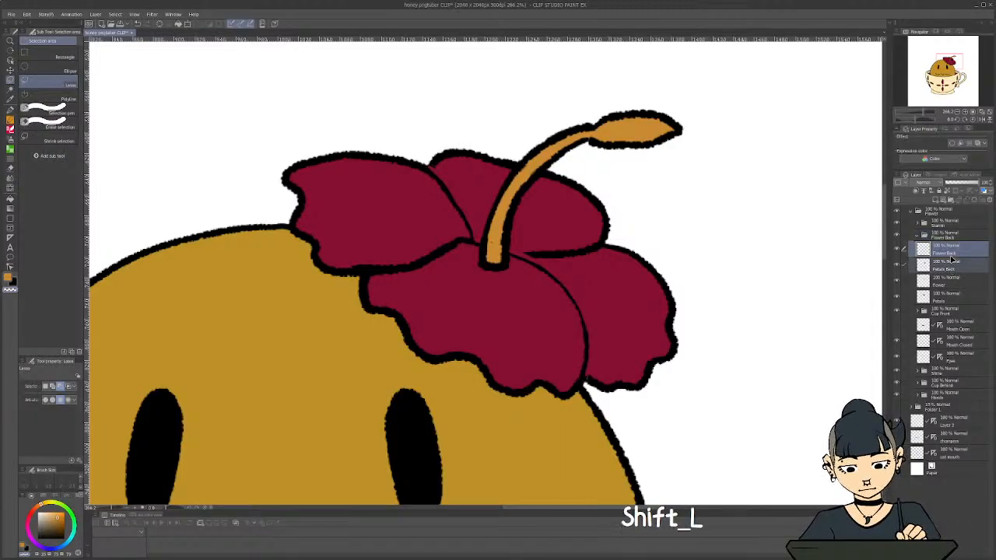
{"action": "mouse_move", "coordinate": [951, 269]}
{"action": "left_mouse_down"}
{"action": "mouse_move", "coordinate": [917, 238]}
{"action": "mouse_move", "coordinate": [939, 272]}
{"action": "left_mouse_up"}
{"action": "left_click", "coordinate": [917, 236]}
{"action": "left_click", "coordinate": [904, 211]}
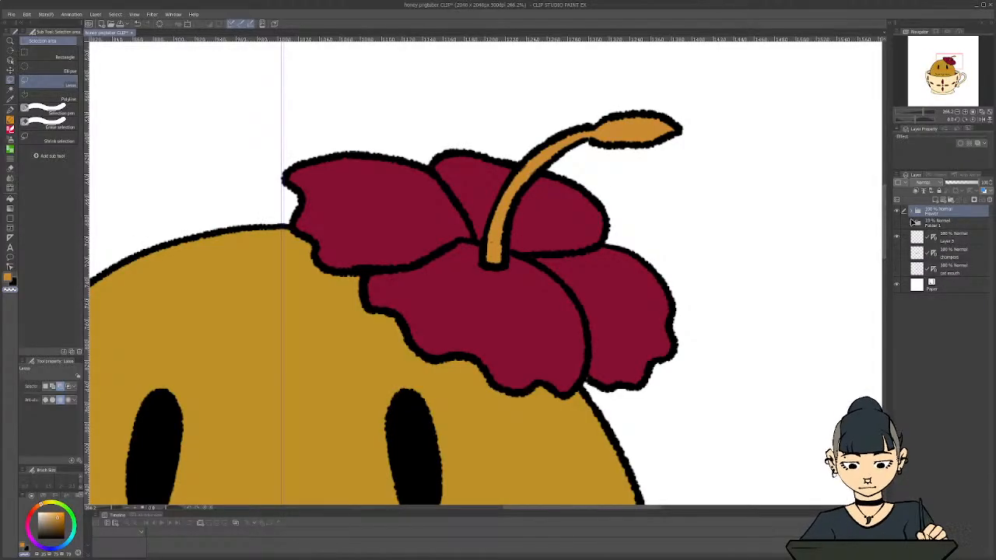
{"action": "left_click", "coordinate": [911, 213]}
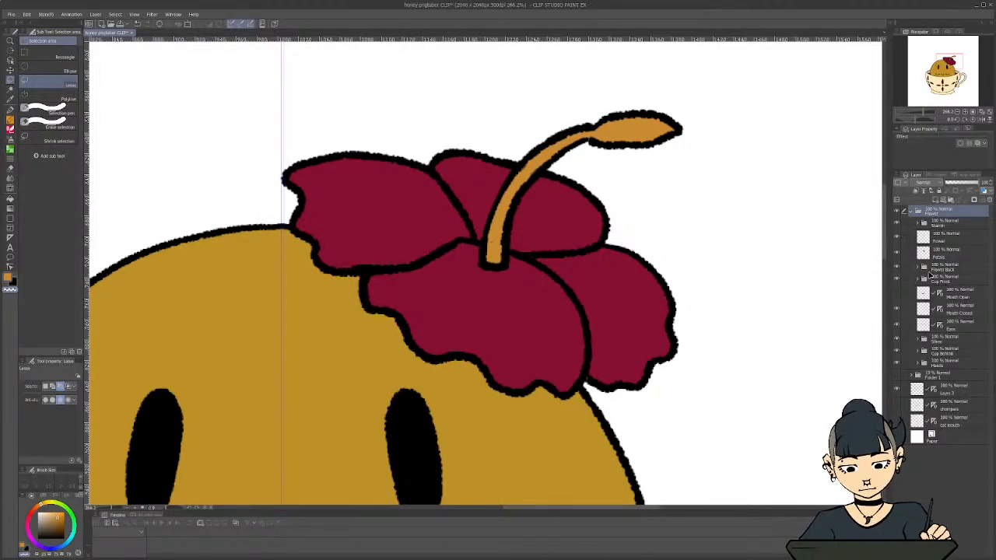
{"action": "left_click_drag", "start_coordinate": [922, 224], "coordinate": [933, 262]}
Examine the reordered flower on the whole character in the cup and collapse the Flower folder
{"action": "scroll", "coordinate": [611, 268], "scroll_direction": "down", "scroll_amount": 2}
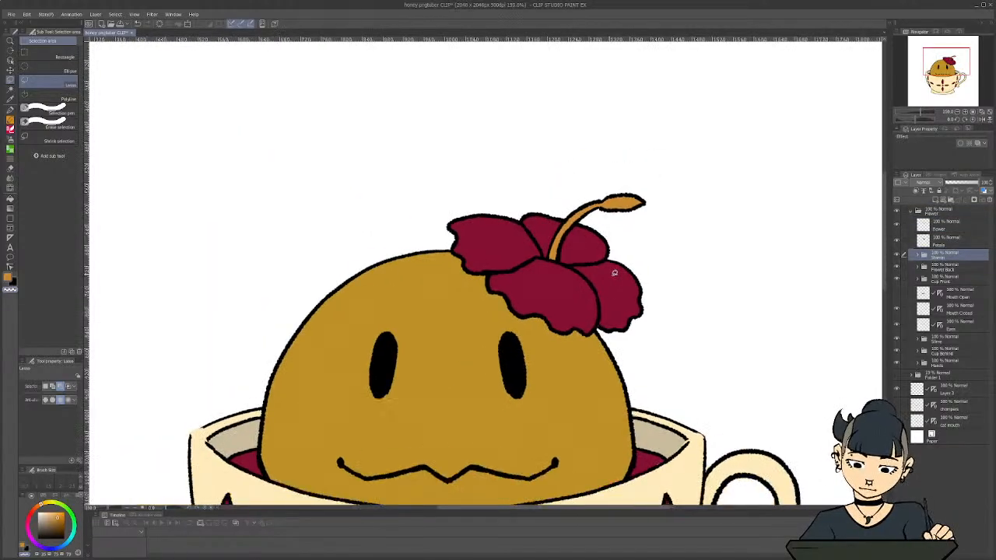
{"action": "left_click_drag", "start_coordinate": [884, 235], "coordinate": [885, 274]}
{"action": "scroll", "coordinate": [581, 237], "scroll_direction": "down", "scroll_amount": 4}
{"action": "scroll", "coordinate": [777, 170], "scroll_direction": "up", "scroll_amount": 2}
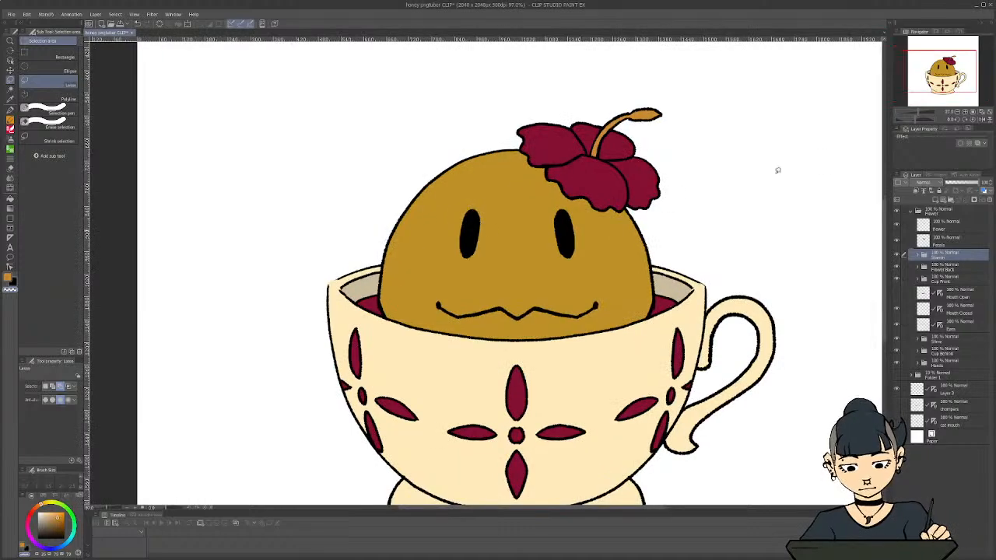
{"action": "left_click_drag", "start_coordinate": [884, 205], "coordinate": [885, 211]}
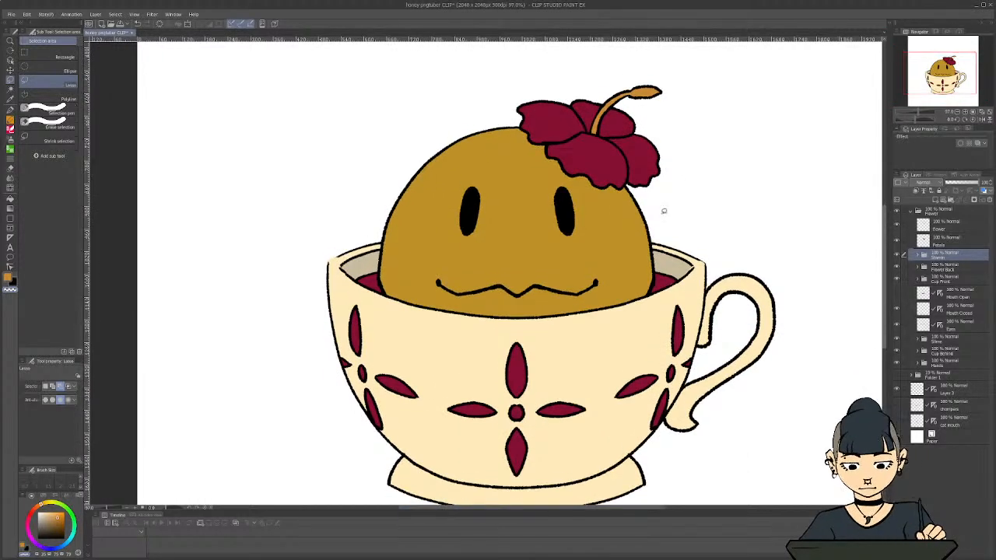
{"action": "scroll", "coordinate": [663, 211], "scroll_direction": "down", "scroll_amount": 4}
{"action": "scroll", "coordinate": [663, 211], "scroll_direction": "up", "scroll_amount": 1}
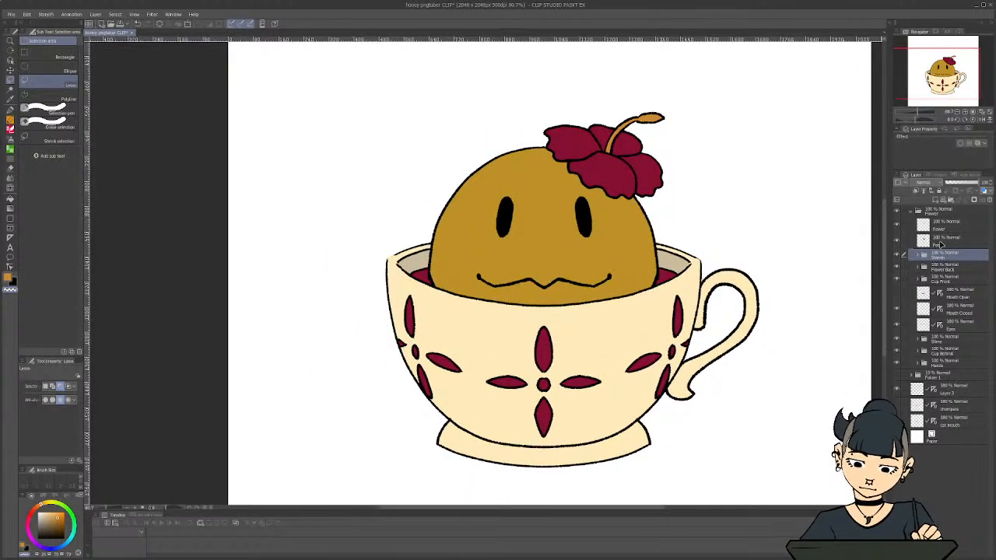
{"action": "left_click", "coordinate": [943, 241]}
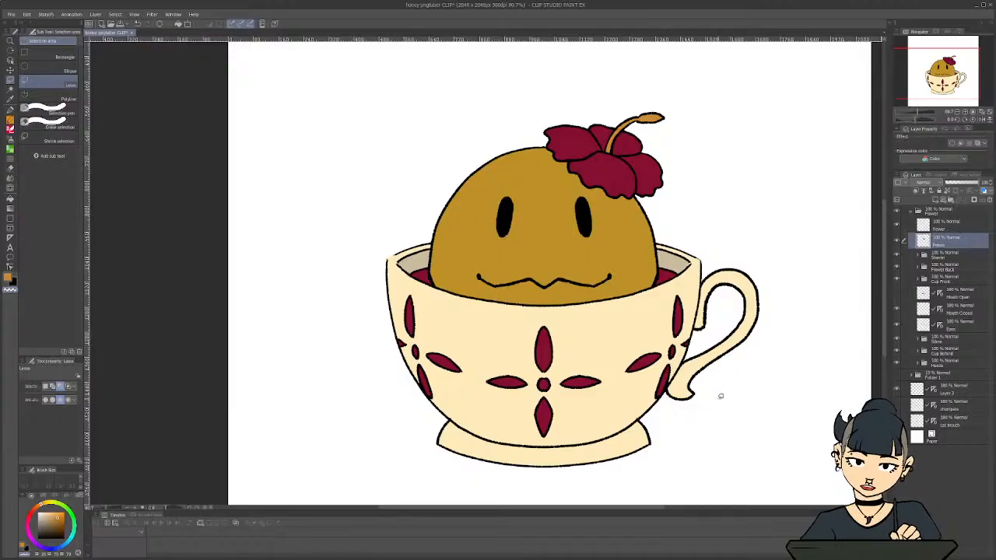
{"action": "left_click", "coordinate": [912, 219]}
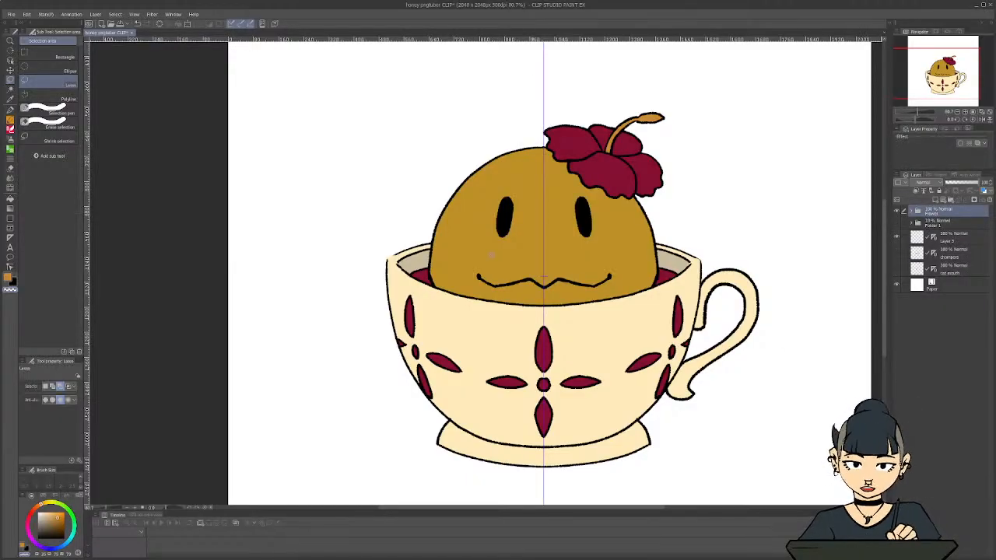
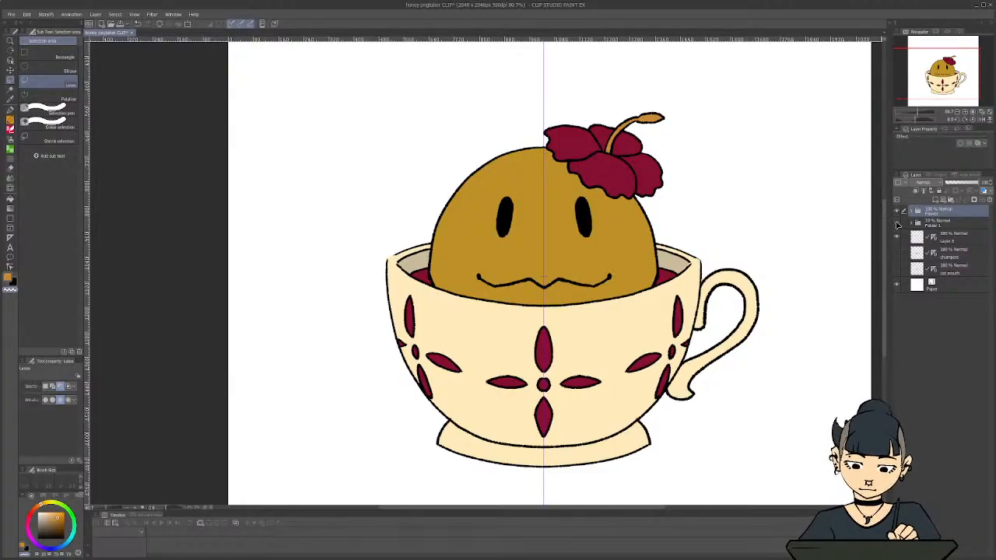
Expand the topmost layer folder and rename it as Slime
{"action": "left_click", "coordinate": [897, 224]}
{"action": "left_click", "coordinate": [896, 224]}
{"action": "left_click", "coordinate": [911, 208]}
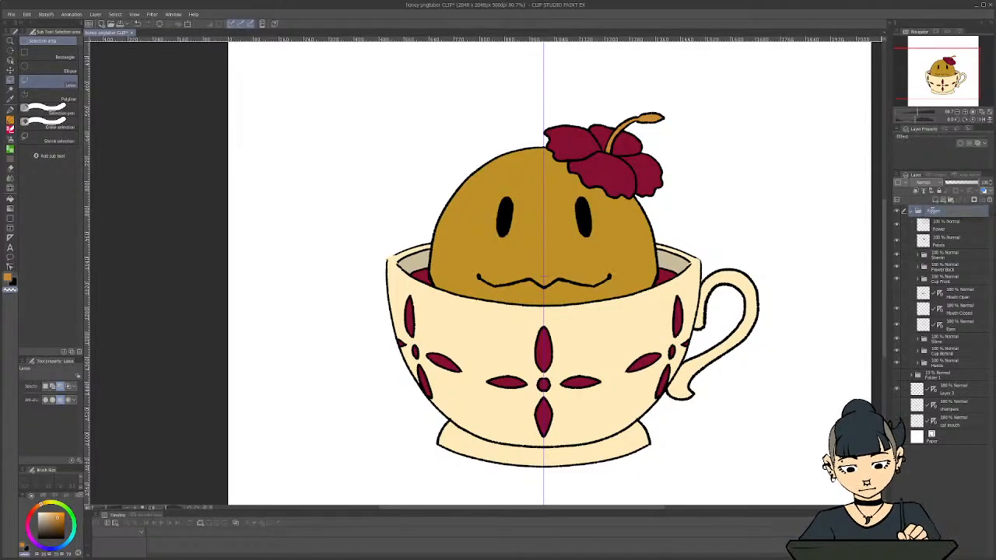
{"action": "type", "text": "Slime"}
{"action": "key", "text": "Return"}
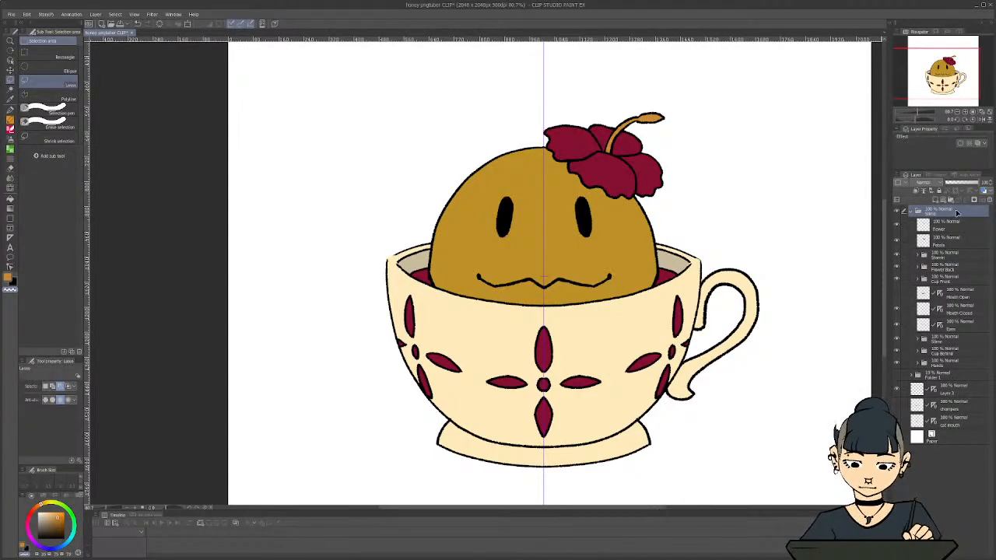
Add a subfolder named Flower Front inside the Slime folder and move the flower line and petals layers into it
{"action": "left_click", "coordinate": [951, 200]}
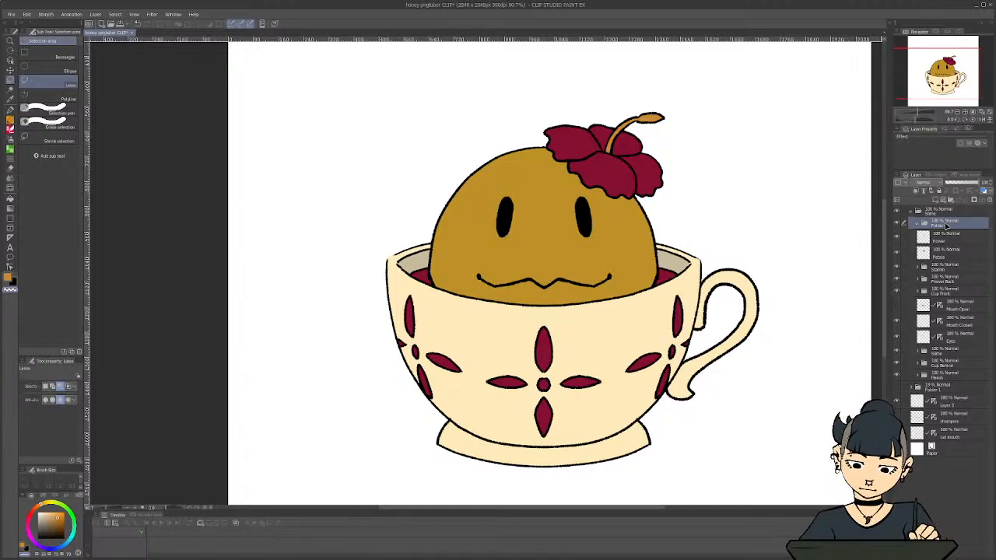
{"action": "double_click", "coordinate": [945, 224]}
{"action": "type", "text": "Flower Front"}
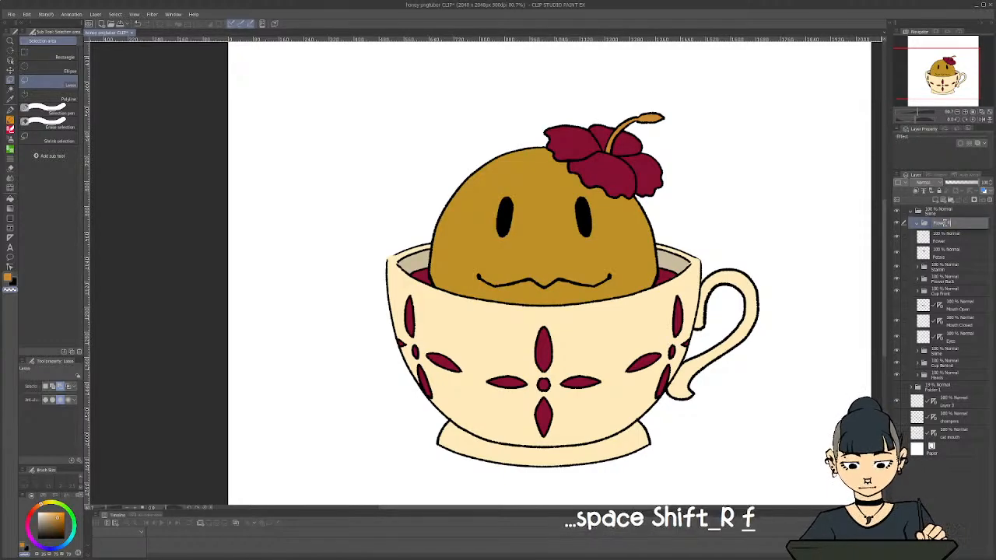
{"action": "key", "text": "Return"}
{"action": "left_click", "coordinate": [949, 242]}
{"action": "left_click", "coordinate": [946, 253], "text": "shift"}
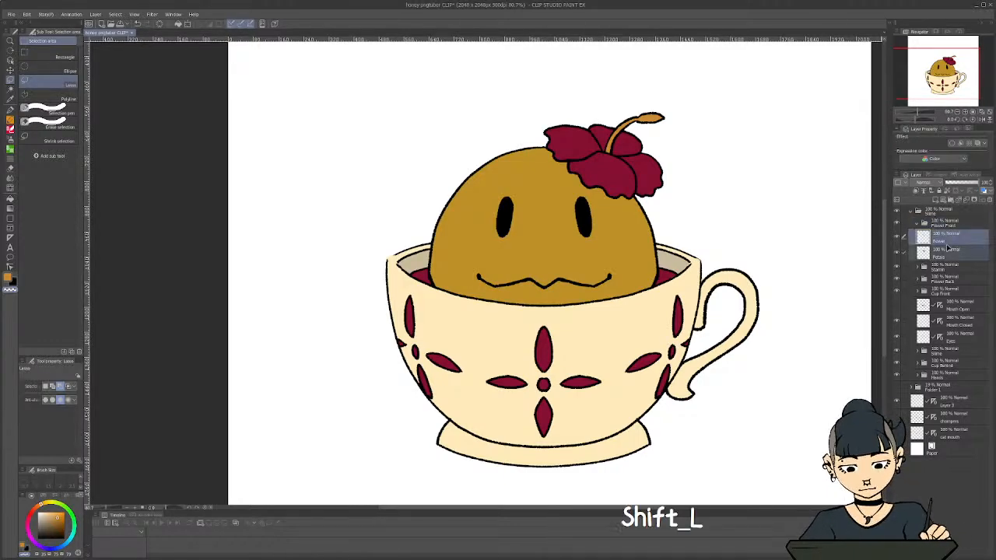
{"action": "left_click_drag", "start_coordinate": [945, 237], "coordinate": [915, 227]}
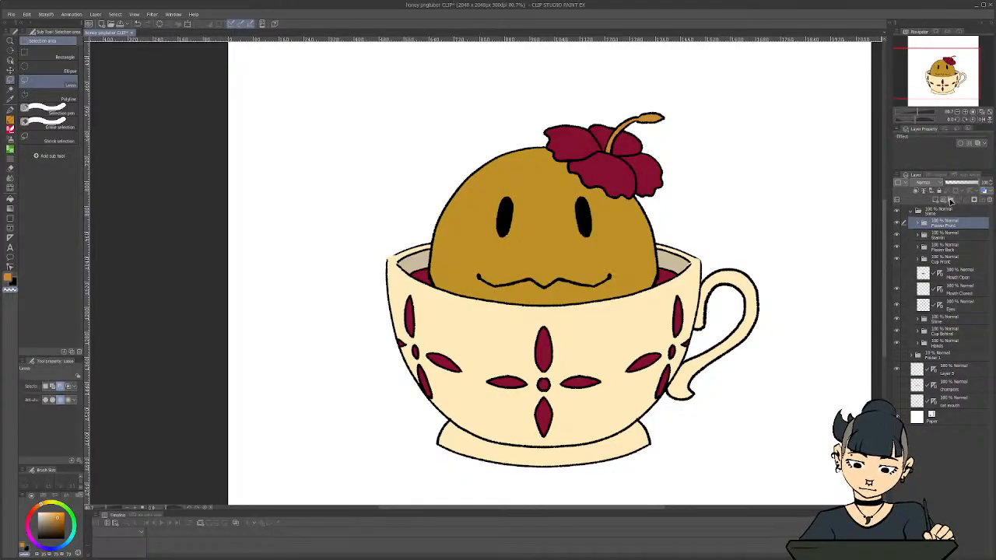
Create a folder named Flower and move the Flower Front, stamen and Flower Back folders into it
{"action": "left_click", "coordinate": [950, 200]}
{"action": "double_click", "coordinate": [941, 226]}
{"action": "type", "text": "Flower"}
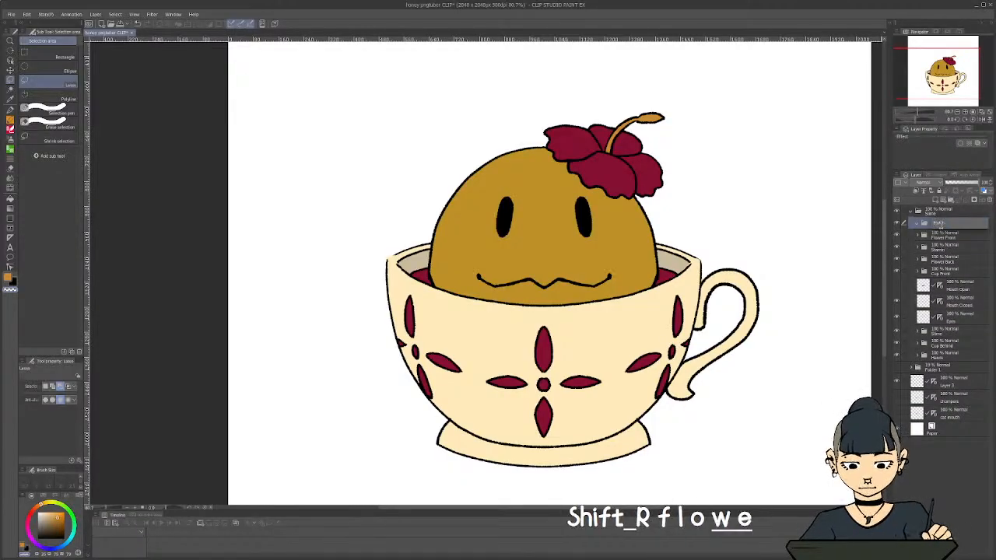
{"action": "key", "text": "Return"}
{"action": "left_click", "coordinate": [945, 235]}
{"action": "left_click", "coordinate": [948, 264], "text": "shift"}
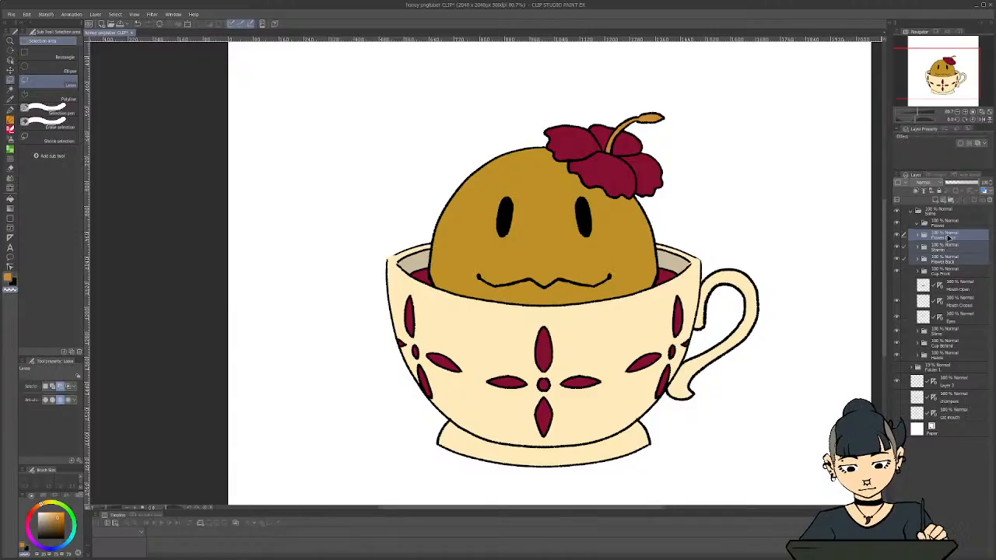
{"action": "left_click_drag", "start_coordinate": [947, 249], "coordinate": [928, 226]}
{"action": "left_click", "coordinate": [917, 224]}
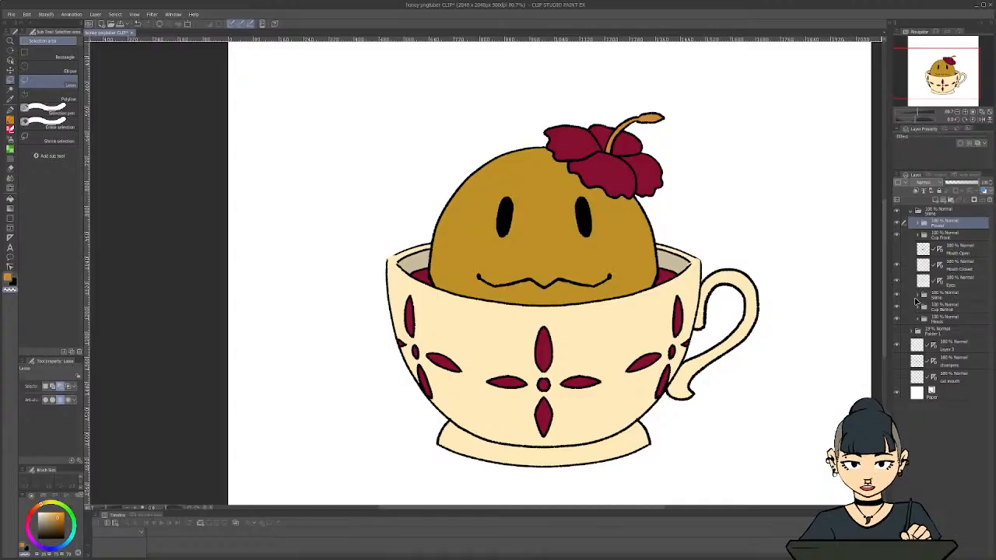
Add a clipped layer above the slime's base colour, sample the slime's gold and set the layer's blending mode to Color burn
{"action": "left_click", "coordinate": [916, 302]}
{"action": "left_click", "coordinate": [948, 324]}
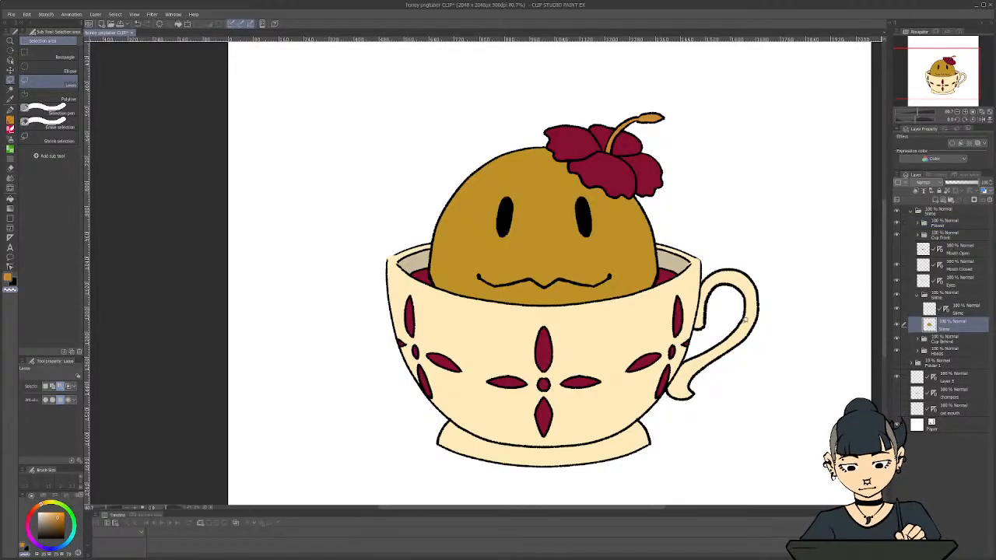
{"action": "left_click", "coordinate": [933, 199]}
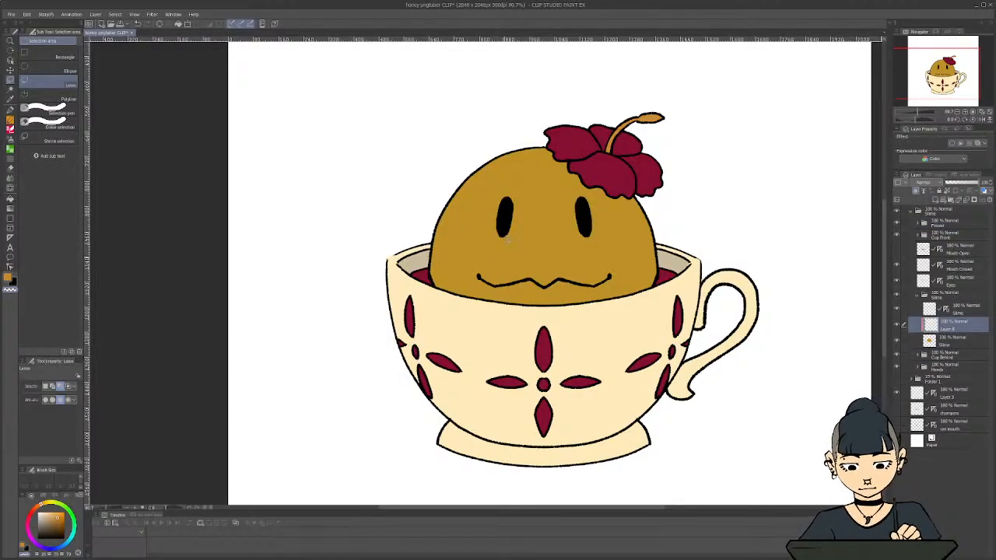
{"action": "key", "text": "p"}
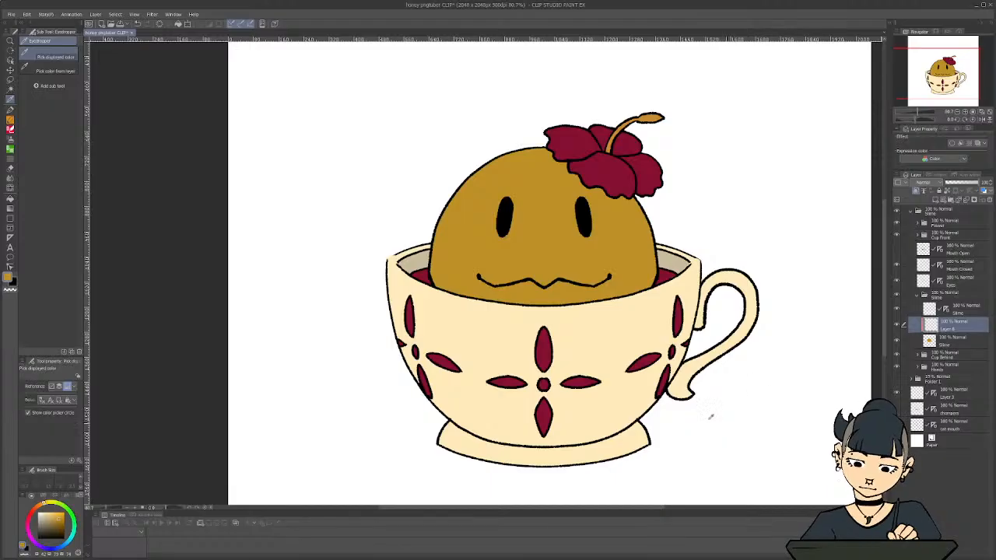
{"action": "left_click", "coordinate": [920, 182]}
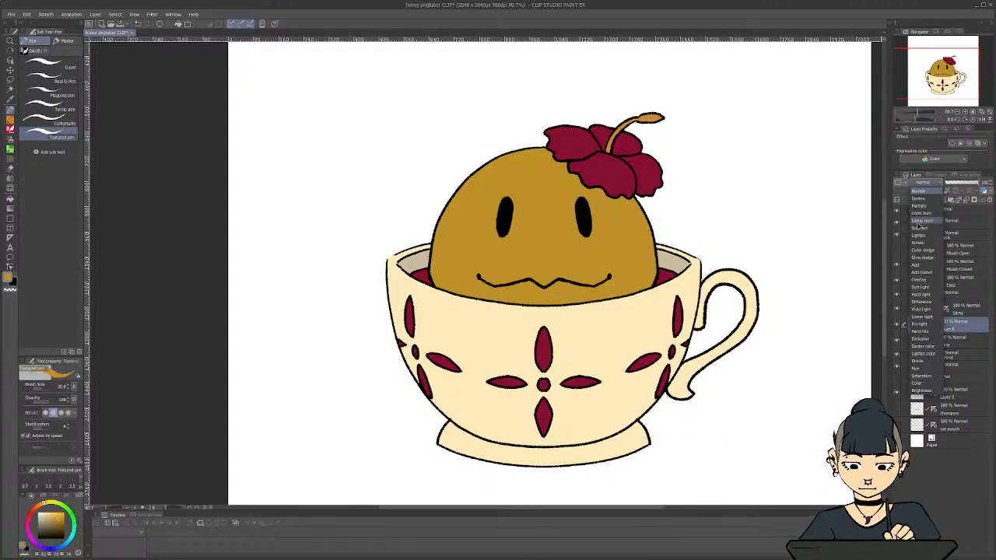
{"action": "left_click", "coordinate": [916, 213]}
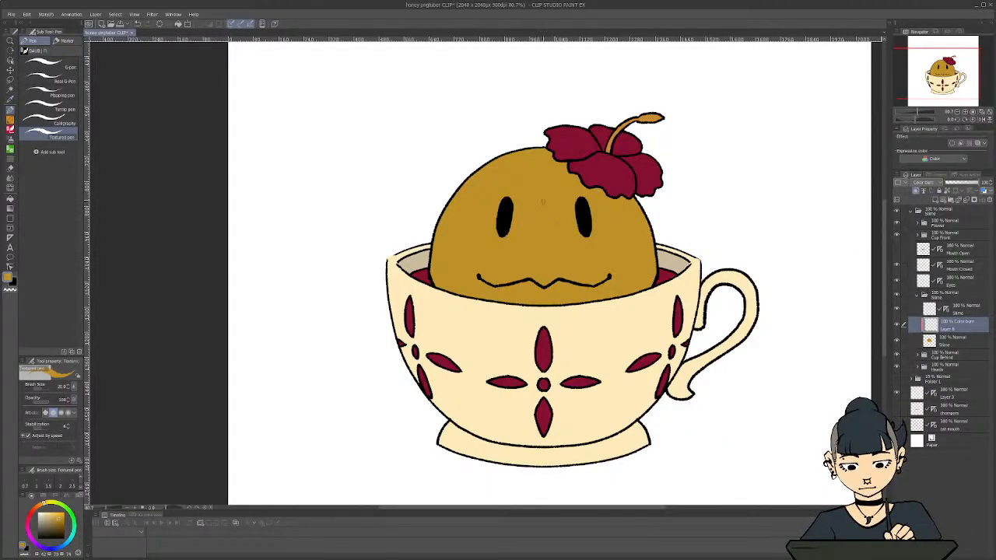
Try shading the lower part of the slime on the Color burn layer with the Textured pen at brush size 120
{"action": "mouse_move", "coordinate": [543, 201]}
{"action": "left_mouse_down"}
{"action": "mouse_move", "coordinate": [526, 218]}
{"action": "mouse_move", "coordinate": [518, 257]}
{"action": "left_mouse_up"}
{"action": "key", "text": "ctrl+z"}
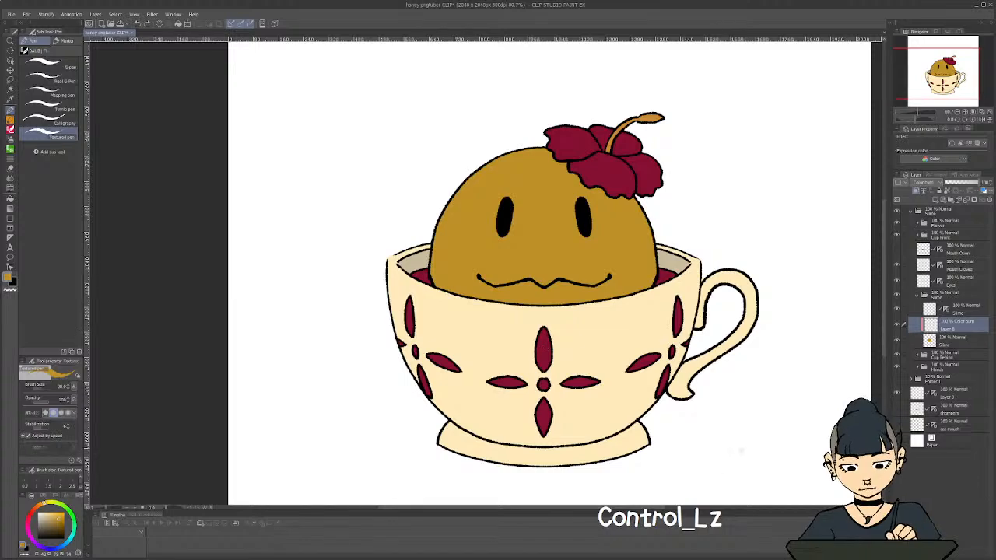
{"action": "key", "text": "bracketleft"}
{"action": "key", "text": "bracketleft"}
{"action": "key", "text": "bracketleft"}
{"action": "key", "text": "bracketleft"}
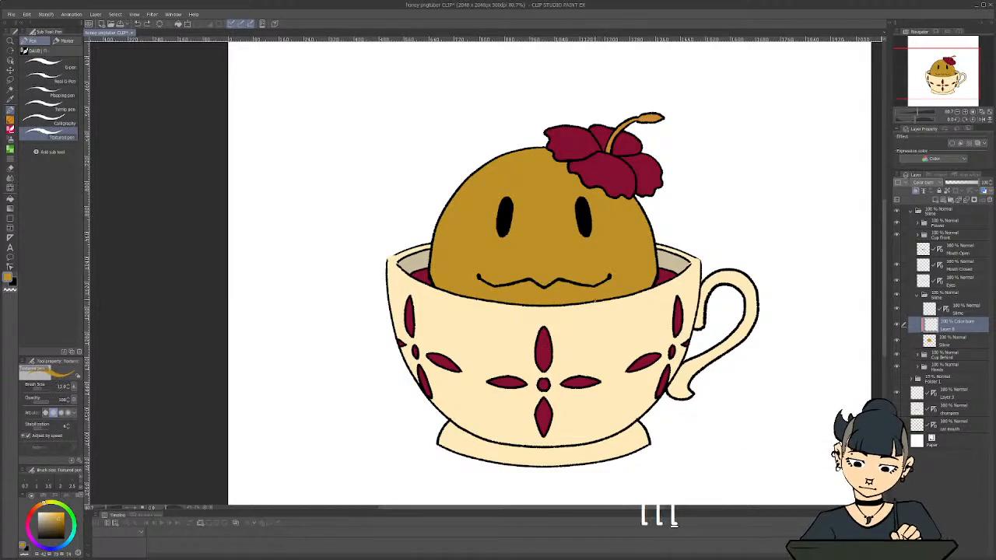
{"action": "key", "text": "bracketright"}
{"action": "key", "text": "bracketright"}
{"action": "key", "text": "bracketright"}
{"action": "key", "text": "bracketright"}
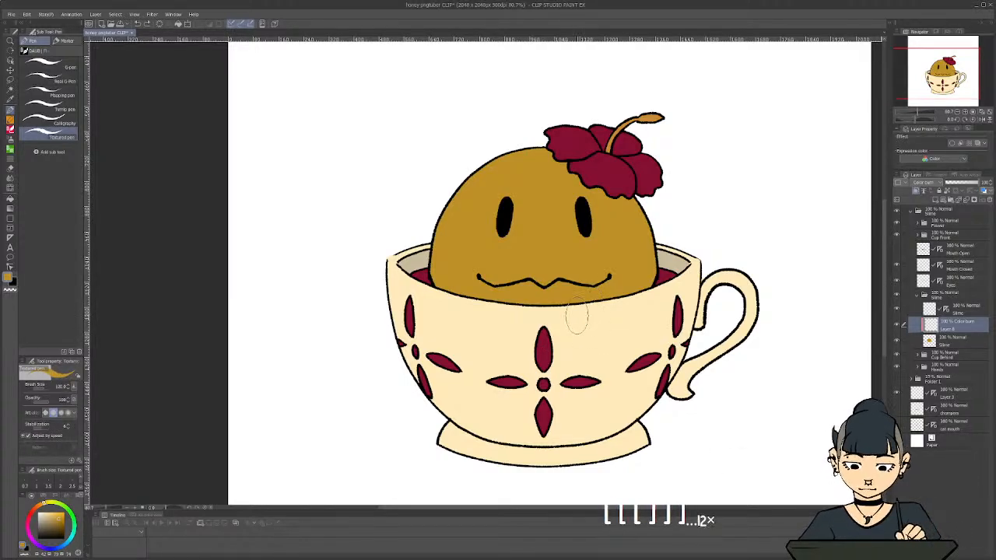
{"action": "mouse_move", "coordinate": [622, 286]}
{"action": "left_mouse_down"}
{"action": "mouse_move", "coordinate": [572, 302]}
{"action": "mouse_move", "coordinate": [610, 279]}
{"action": "mouse_move", "coordinate": [543, 316]}
{"action": "mouse_move", "coordinate": [573, 284]}
{"action": "mouse_move", "coordinate": [534, 314]}
{"action": "mouse_move", "coordinate": [511, 310]}
{"action": "mouse_move", "coordinate": [517, 299]}
{"action": "mouse_move", "coordinate": [556, 294]}
{"action": "mouse_move", "coordinate": [502, 297]}
{"action": "left_mouse_up"}
{"action": "mouse_move", "coordinate": [599, 300]}
{"action": "left_mouse_down"}
{"action": "mouse_move", "coordinate": [634, 273]}
{"action": "mouse_move", "coordinate": [616, 268]}
{"action": "mouse_move", "coordinate": [605, 278]}
{"action": "mouse_move", "coordinate": [634, 273]}
{"action": "mouse_move", "coordinate": [602, 268]}
{"action": "mouse_move", "coordinate": [514, 294]}
{"action": "mouse_move", "coordinate": [487, 292]}
{"action": "mouse_move", "coordinate": [535, 290]}
{"action": "mouse_move", "coordinate": [458, 268]}
{"action": "mouse_move", "coordinate": [464, 292]}
{"action": "mouse_move", "coordinate": [426, 268]}
{"action": "left_mouse_up"}
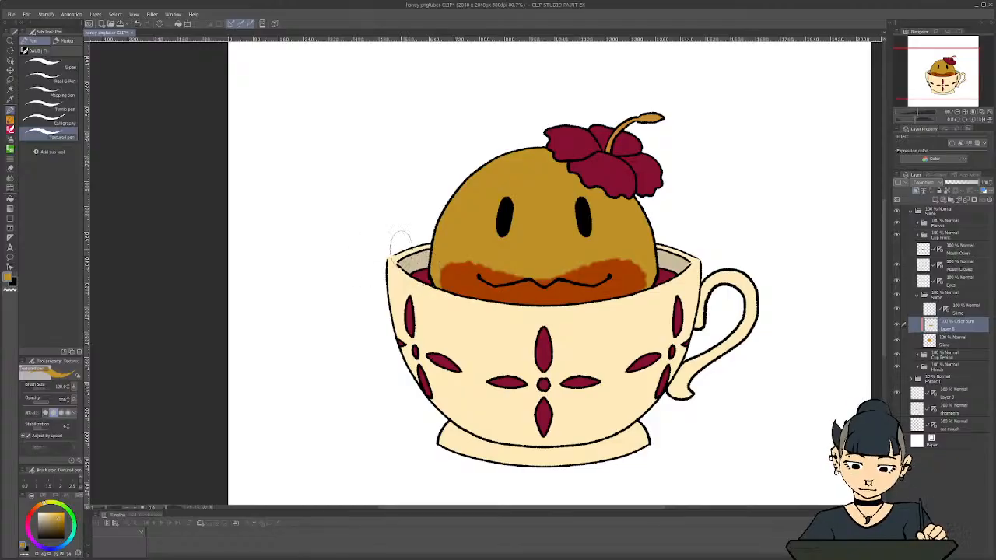
Undo the shading strokes on the slime and delete the Color burn layer
{"action": "key", "text": "ctrl+z"}
{"action": "key", "text": "ctrl+z"}
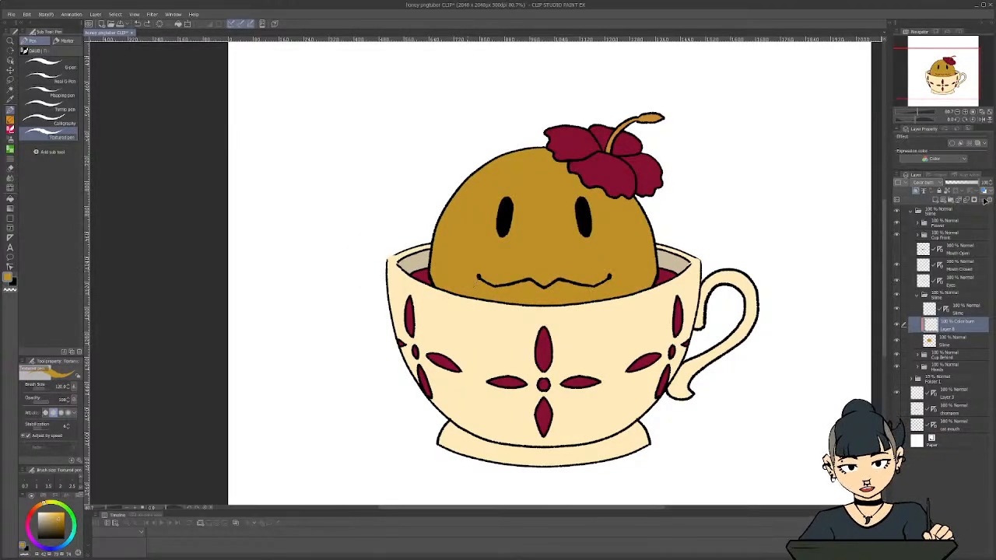
{"action": "left_click", "coordinate": [984, 190]}
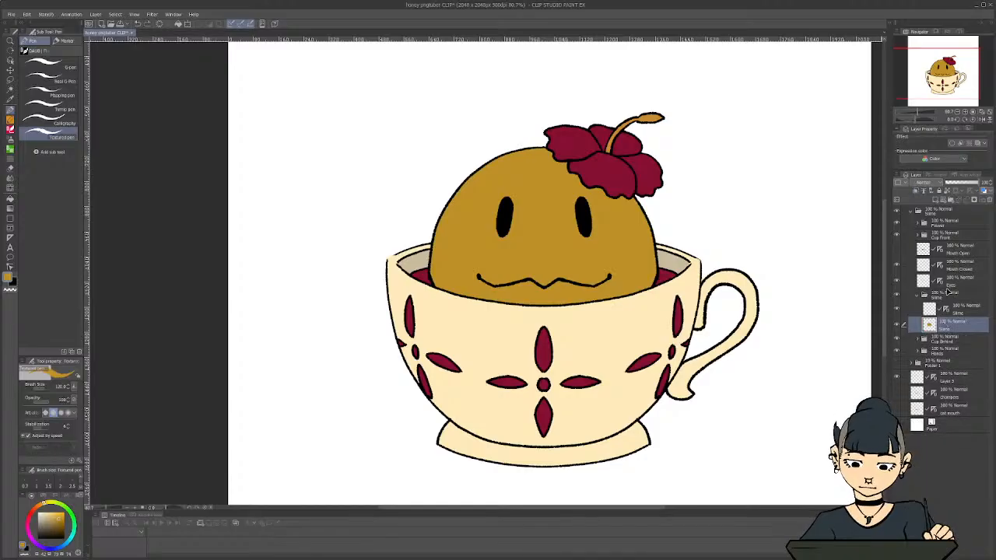
Add a new clipped layer above the slime's base colour and prepare the Textured pen with a darker brown at size 40
{"action": "left_click", "coordinate": [937, 198]}
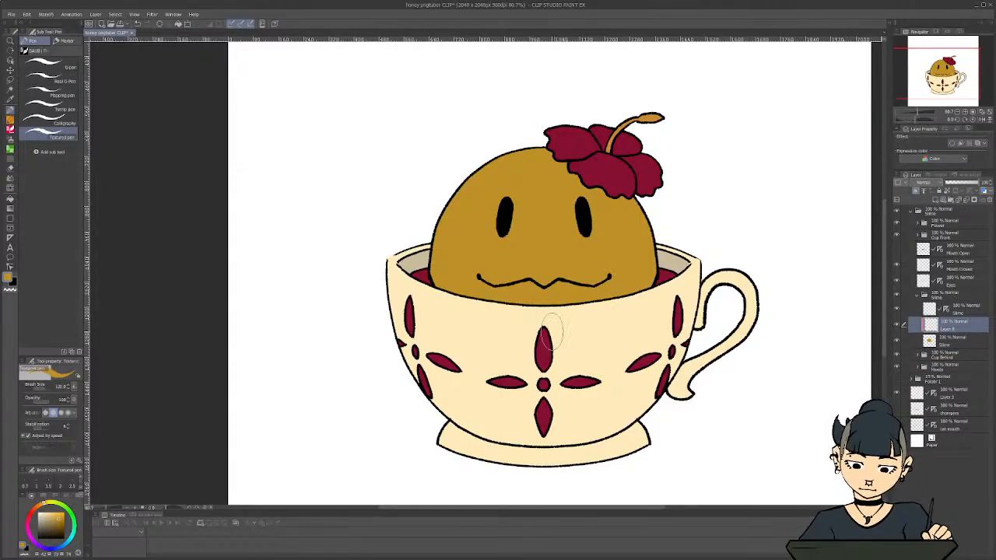
{"action": "key", "text": "i"}
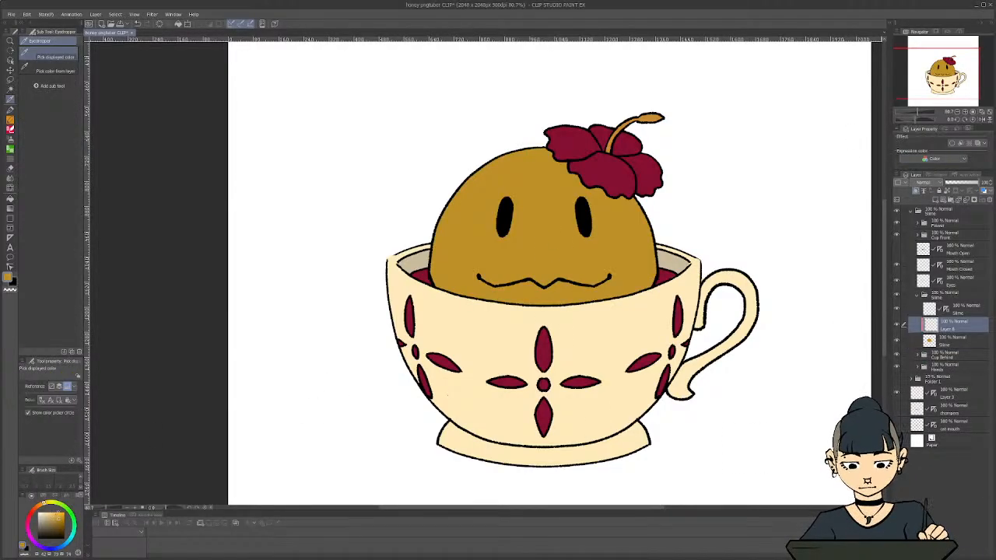
{"action": "left_click", "coordinate": [60, 522]}
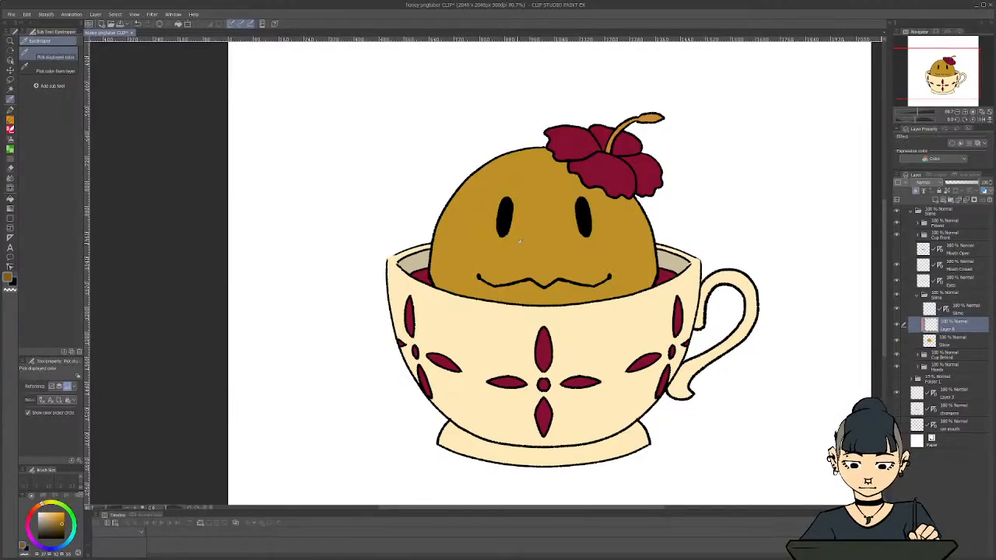
{"action": "key", "text": "c"}
{"action": "key", "text": "p"}
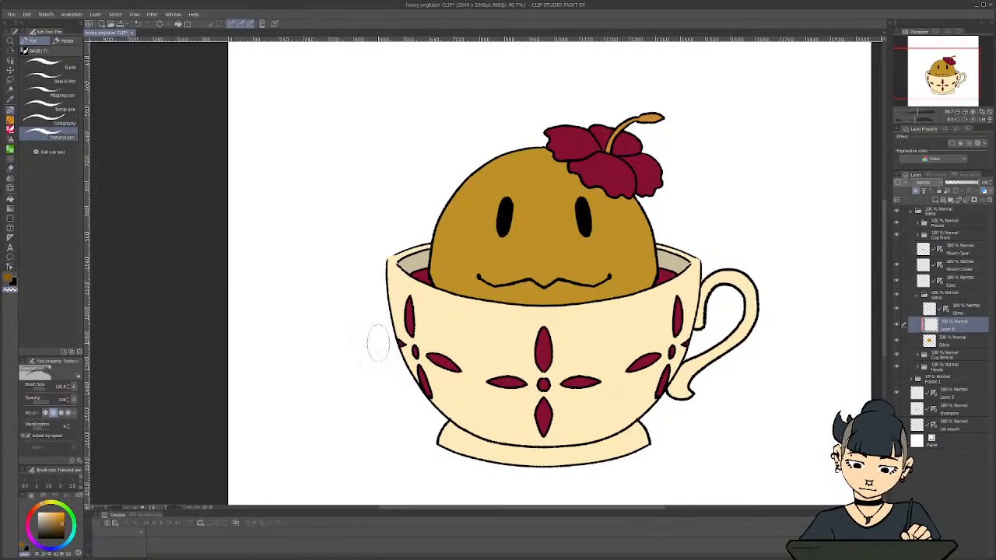
{"action": "key", "text": "bracketleft"}
{"action": "key", "text": "bracketleft"}
{"action": "key", "text": "bracketleft"}
{"action": "key", "text": "bracketleft"}
{"action": "key", "text": "bracketleft"}
{"action": "key", "text": "bracketleft"}
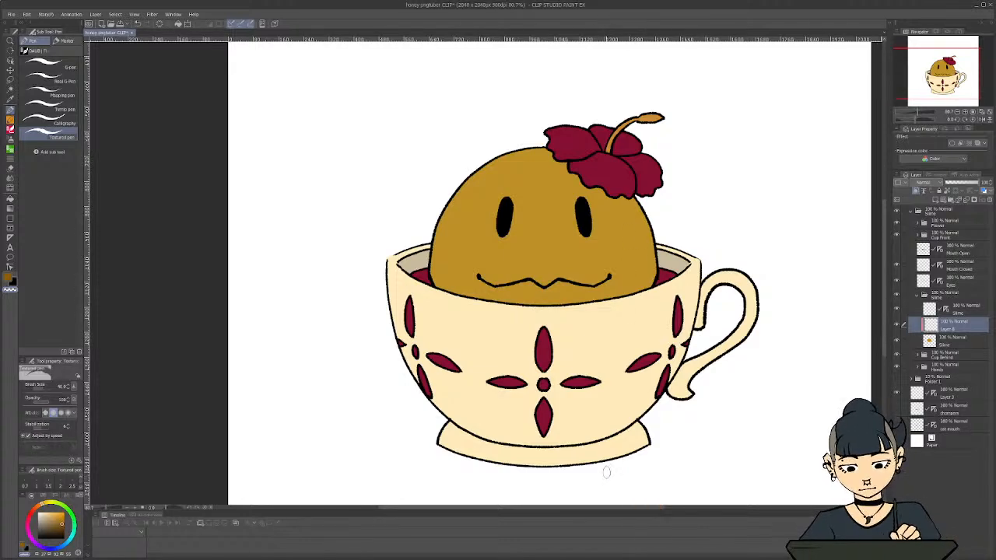
{"action": "key", "text": "c"}
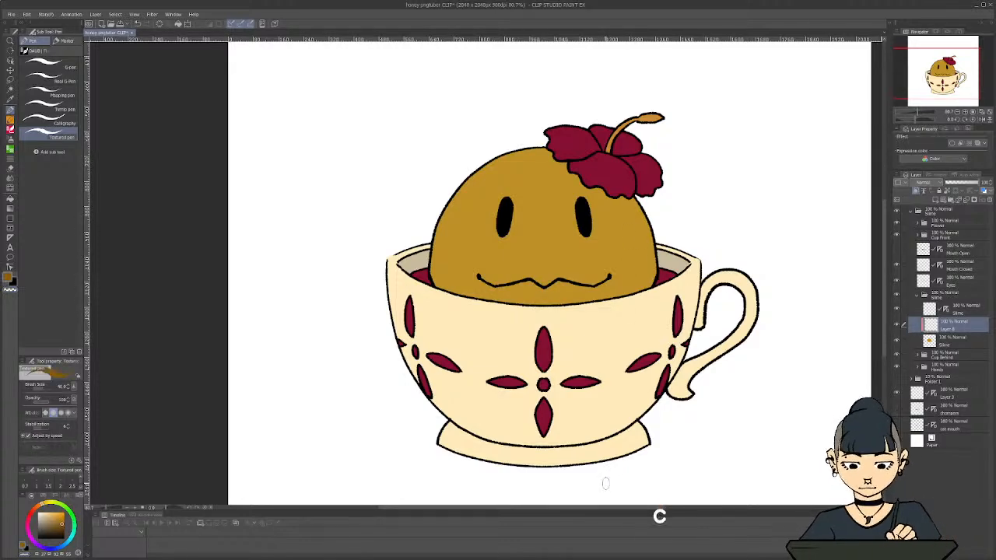
Try a brown shadow stroke down the right side of the slime and undo it
{"action": "mouse_move", "coordinate": [636, 241]}
{"action": "left_mouse_down"}
{"action": "mouse_move", "coordinate": [632, 230]}
{"action": "mouse_move", "coordinate": [629, 269]}
{"action": "mouse_move", "coordinate": [631, 245]}
{"action": "left_mouse_up"}
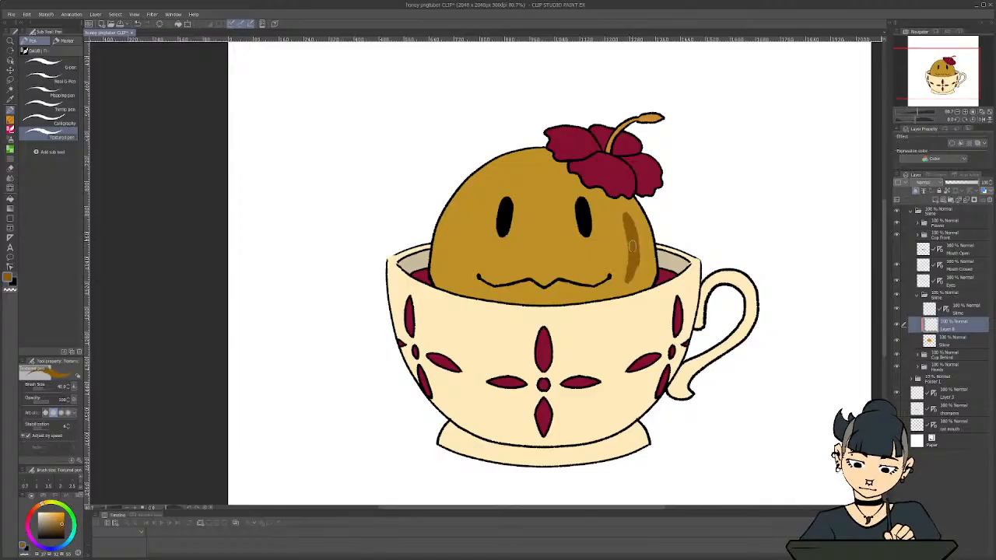
{"action": "left_click_drag", "start_coordinate": [622, 212], "coordinate": [629, 226]}
{"action": "key", "text": "ctrl+z"}
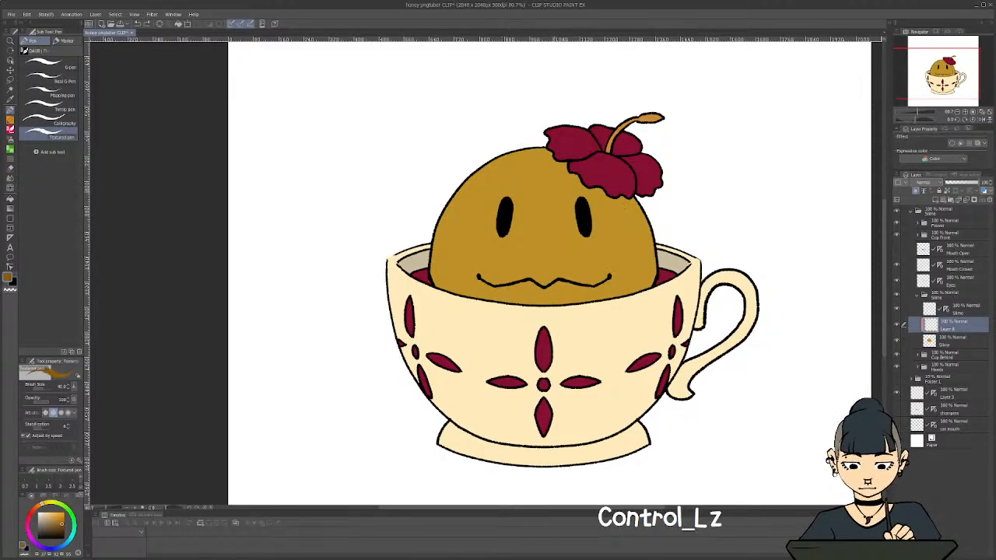
Paint brown shadows on the slime beneath the flower and along its lower right side
{"action": "mouse_move", "coordinate": [557, 159]}
{"action": "left_mouse_down"}
{"action": "mouse_move", "coordinate": [598, 191]}
{"action": "mouse_move", "coordinate": [587, 186]}
{"action": "mouse_move", "coordinate": [623, 196]}
{"action": "mouse_move", "coordinate": [569, 166]}
{"action": "left_mouse_up"}
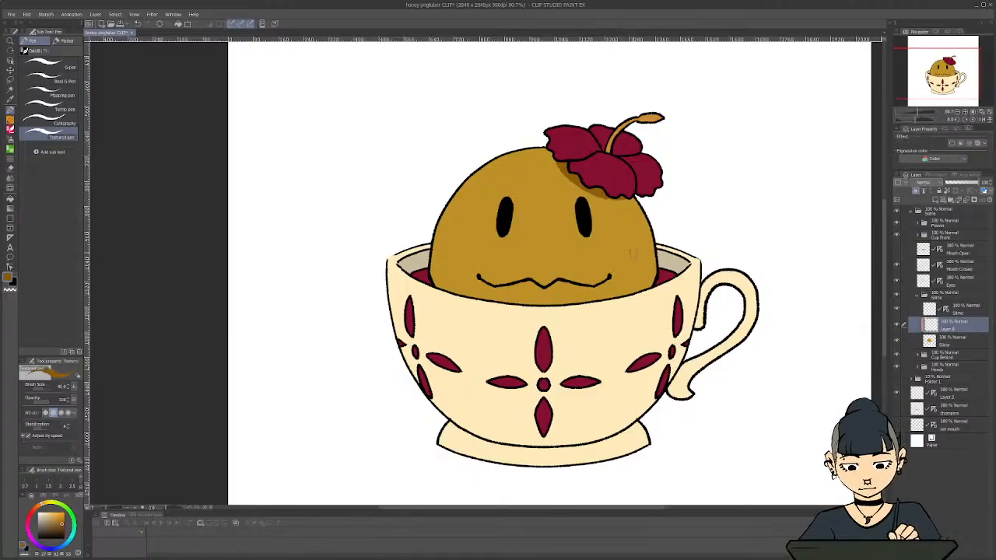
{"action": "mouse_move", "coordinate": [604, 300]}
{"action": "left_mouse_down"}
{"action": "mouse_move", "coordinate": [635, 280]}
{"action": "mouse_move", "coordinate": [633, 294]}
{"action": "mouse_move", "coordinate": [643, 277]}
{"action": "mouse_move", "coordinate": [626, 213]}
{"action": "mouse_move", "coordinate": [629, 241]}
{"action": "mouse_move", "coordinate": [601, 303]}
{"action": "mouse_move", "coordinate": [629, 240]}
{"action": "mouse_move", "coordinate": [626, 223]}
{"action": "mouse_move", "coordinate": [598, 305]}
{"action": "mouse_move", "coordinate": [627, 250]}
{"action": "mouse_move", "coordinate": [592, 301]}
{"action": "mouse_move", "coordinate": [617, 279]}
{"action": "mouse_move", "coordinate": [634, 228]}
{"action": "mouse_move", "coordinate": [615, 287]}
{"action": "mouse_move", "coordinate": [635, 235]}
{"action": "mouse_move", "coordinate": [621, 290]}
{"action": "mouse_move", "coordinate": [642, 269]}
{"action": "left_mouse_up"}
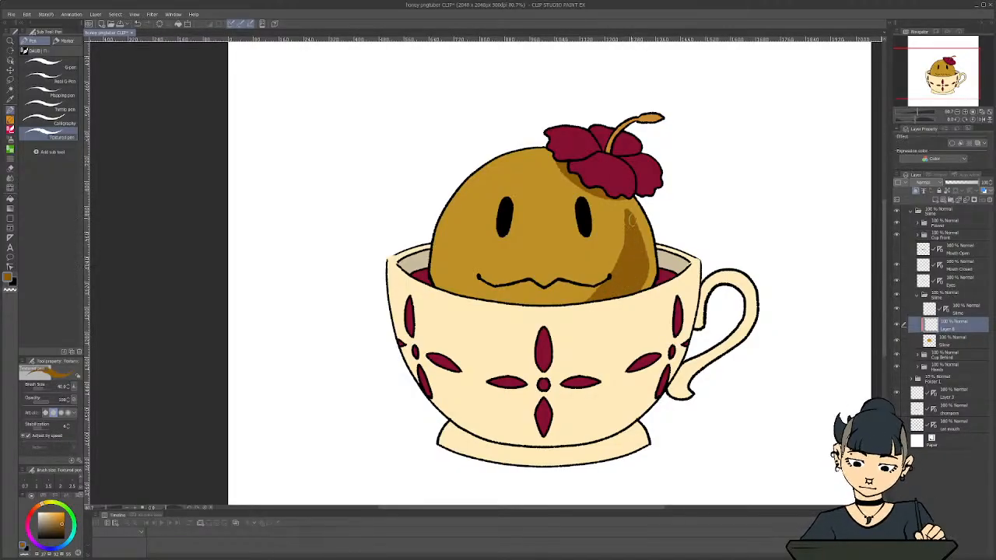
{"action": "mouse_move", "coordinate": [632, 221]}
{"action": "left_mouse_down"}
{"action": "mouse_move", "coordinate": [643, 259]}
{"action": "mouse_move", "coordinate": [585, 299]}
{"action": "left_mouse_up"}
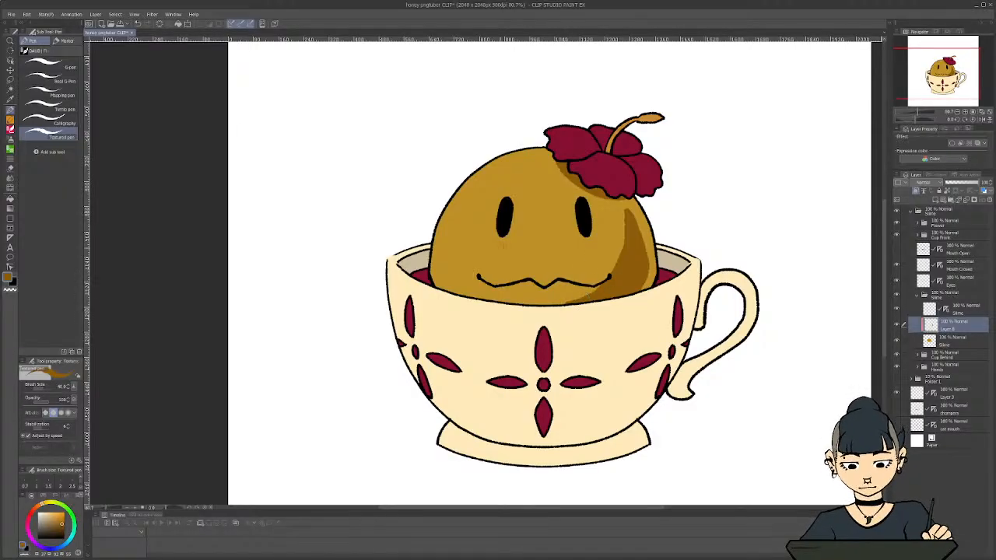
Try a wide brown shadow band across the slime's lower face and undo it
{"action": "mouse_move", "coordinate": [613, 265]}
{"action": "left_mouse_down"}
{"action": "mouse_move", "coordinate": [485, 258]}
{"action": "mouse_move", "coordinate": [447, 277]}
{"action": "mouse_move", "coordinate": [480, 292]}
{"action": "mouse_move", "coordinate": [441, 279]}
{"action": "mouse_move", "coordinate": [449, 271]}
{"action": "mouse_move", "coordinate": [467, 301]}
{"action": "mouse_move", "coordinate": [481, 296]}
{"action": "mouse_move", "coordinate": [448, 287]}
{"action": "mouse_move", "coordinate": [563, 304]}
{"action": "mouse_move", "coordinate": [451, 283]}
{"action": "mouse_move", "coordinate": [517, 291]}
{"action": "mouse_move", "coordinate": [457, 268]}
{"action": "mouse_move", "coordinate": [545, 264]}
{"action": "mouse_move", "coordinate": [479, 263]}
{"action": "mouse_move", "coordinate": [558, 259]}
{"action": "mouse_move", "coordinate": [525, 262]}
{"action": "mouse_move", "coordinate": [615, 272]}
{"action": "mouse_move", "coordinate": [566, 260]}
{"action": "mouse_move", "coordinate": [545, 261]}
{"action": "mouse_move", "coordinate": [585, 267]}
{"action": "mouse_move", "coordinate": [489, 264]}
{"action": "mouse_move", "coordinate": [602, 276]}
{"action": "mouse_move", "coordinate": [476, 268]}
{"action": "mouse_move", "coordinate": [606, 282]}
{"action": "mouse_move", "coordinate": [512, 278]}
{"action": "mouse_move", "coordinate": [584, 294]}
{"action": "mouse_move", "coordinate": [494, 279]}
{"action": "mouse_move", "coordinate": [497, 261]}
{"action": "mouse_move", "coordinate": [483, 261]}
{"action": "mouse_move", "coordinate": [508, 287]}
{"action": "mouse_move", "coordinate": [460, 279]}
{"action": "left_mouse_up"}
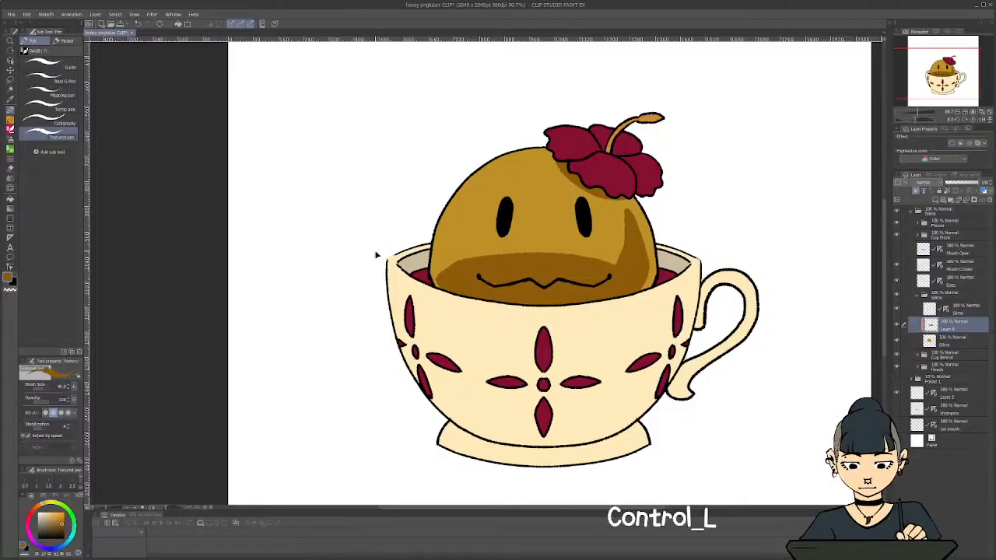
{"action": "key", "text": "ctrl+z"}
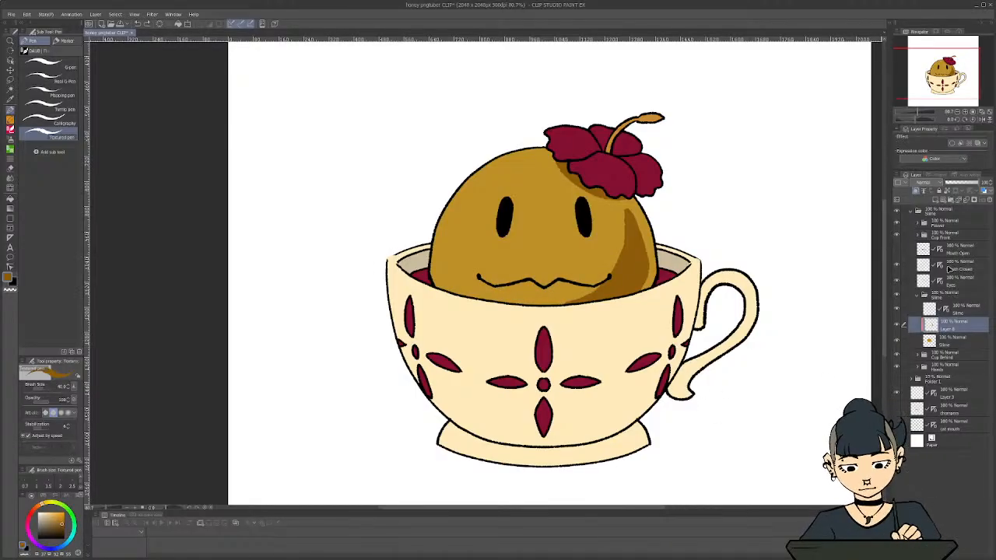
Add a new clipped layer above the slime's shadow layer and paint pale cream highlights along its upper left side with the Textured pen
{"action": "left_click", "coordinate": [934, 201]}
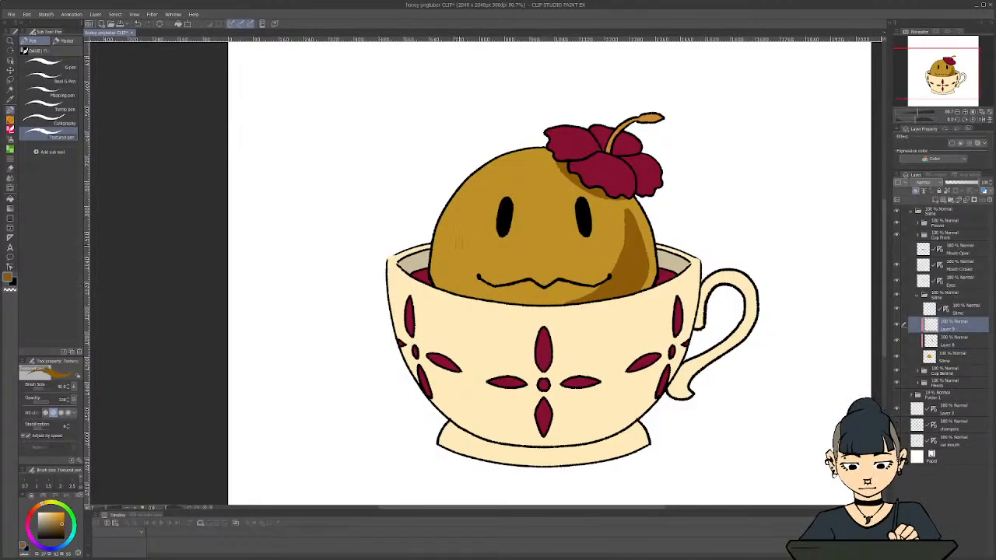
{"action": "key", "text": "i"}
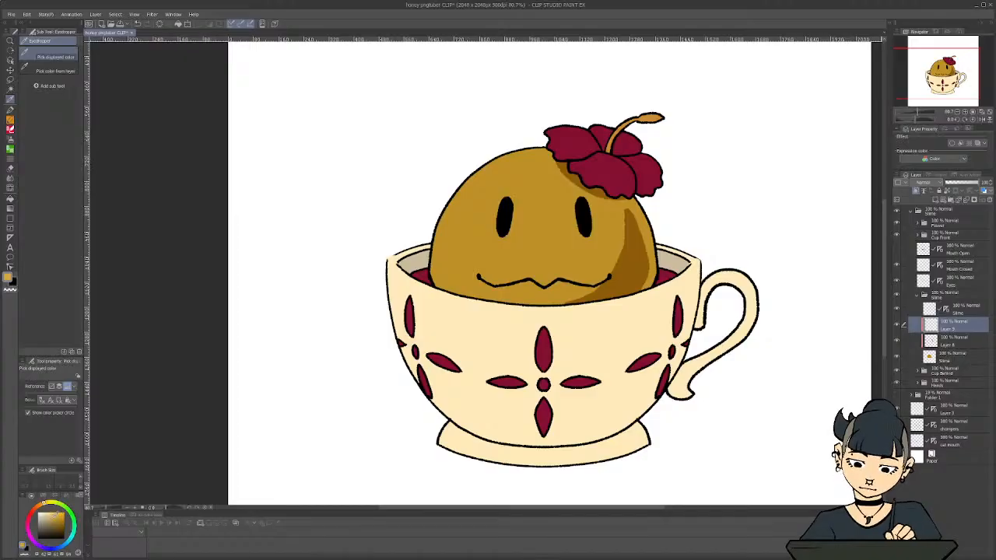
{"action": "left_click_drag", "start_coordinate": [56, 514], "coordinate": [50, 513]}
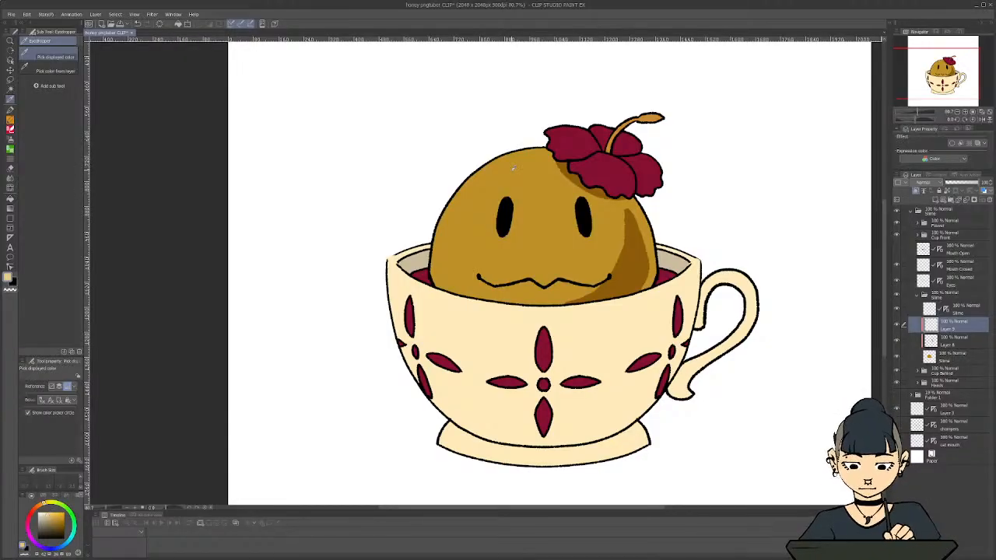
{"action": "key", "text": "p"}
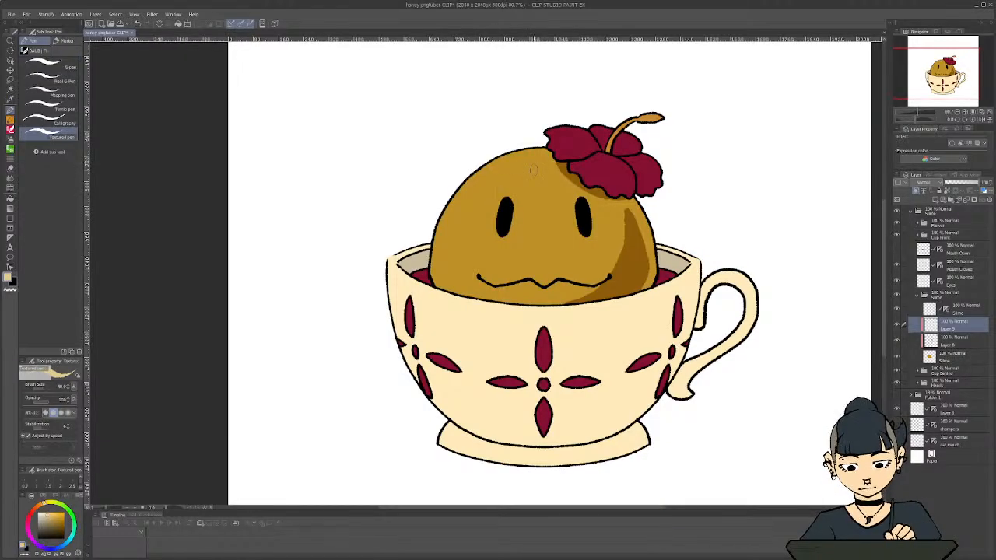
{"action": "mouse_move", "coordinate": [517, 166]}
{"action": "left_mouse_down"}
{"action": "mouse_move", "coordinate": [466, 200]}
{"action": "mouse_move", "coordinate": [527, 160]}
{"action": "mouse_move", "coordinate": [481, 206]}
{"action": "mouse_move", "coordinate": [469, 205]}
{"action": "mouse_move", "coordinate": [497, 176]}
{"action": "mouse_move", "coordinate": [469, 200]}
{"action": "mouse_move", "coordinate": [458, 238]}
{"action": "mouse_move", "coordinate": [479, 222]}
{"action": "mouse_move", "coordinate": [475, 234]}
{"action": "mouse_move", "coordinate": [449, 228]}
{"action": "mouse_move", "coordinate": [481, 231]}
{"action": "mouse_move", "coordinate": [457, 229]}
{"action": "left_mouse_up"}
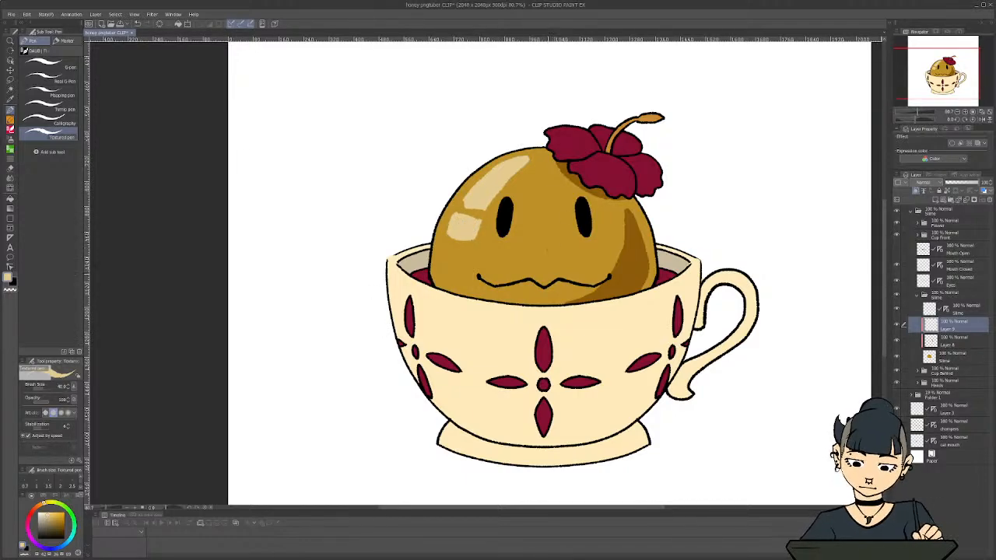
Trim the cream highlights into narrower, cleaner shapes using transparent colour, and add thin cream rims around the eyes
{"action": "key", "text": "c"}
{"action": "left_click_drag", "start_coordinate": [528, 165], "coordinate": [498, 196]}
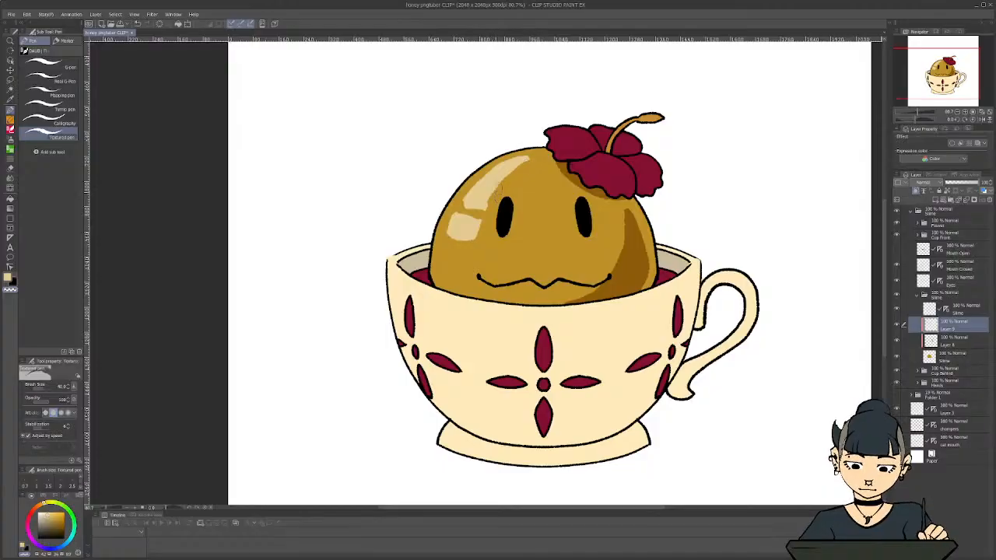
{"action": "left_click_drag", "start_coordinate": [526, 161], "coordinate": [466, 249]}
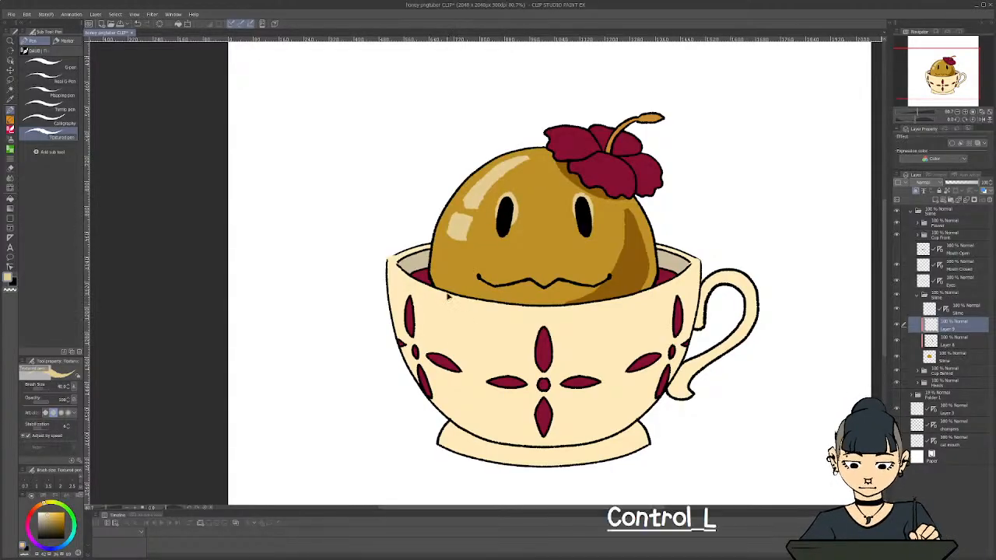
Undo the cream rims around the eyes, then try a cream highlight along the mouth line and undo it
{"action": "key", "text": "ctrl+z"}
{"action": "key", "text": "ctrl+z"}
{"action": "mouse_move", "coordinate": [532, 278]}
{"action": "left_mouse_down"}
{"action": "mouse_move", "coordinate": [598, 286]}
{"action": "mouse_move", "coordinate": [608, 277]}
{"action": "left_mouse_up"}
{"action": "left_click_drag", "start_coordinate": [532, 280], "coordinate": [477, 277]}
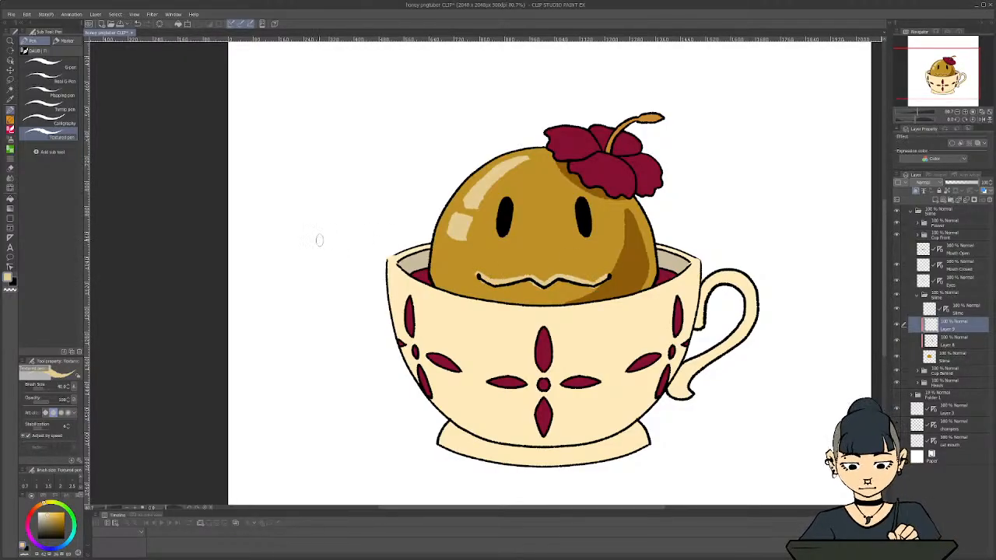
{"action": "scroll", "coordinate": [326, 238], "scroll_direction": "down", "scroll_amount": 2}
{"action": "scroll", "coordinate": [327, 238], "scroll_direction": "down", "scroll_amount": 1}
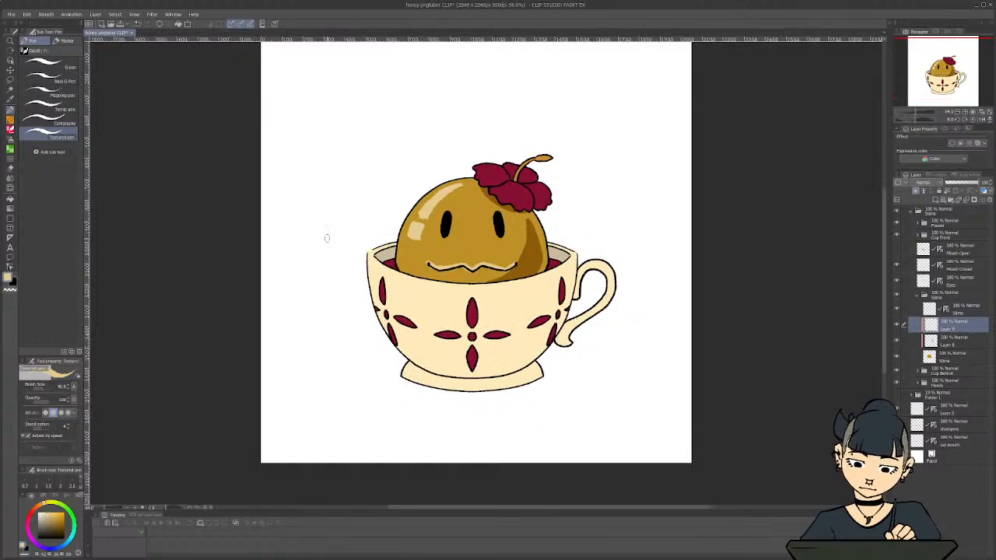
{"action": "scroll", "coordinate": [431, 288], "scroll_direction": "up", "scroll_amount": 2}
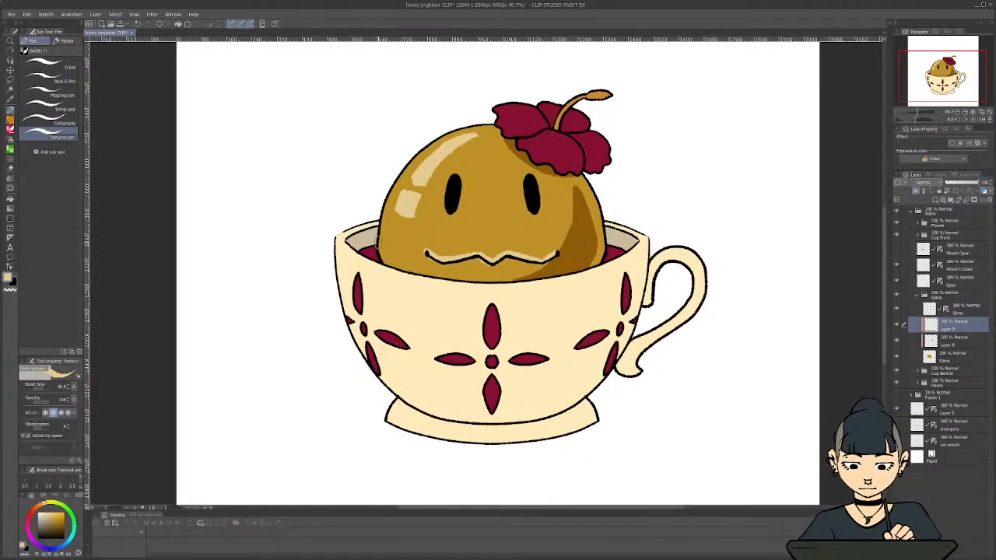
{"action": "key", "text": "ctrl+z"}
{"action": "key", "text": "ctrl+z"}
Add another new layer above the highlight layer and clip it to the slime's base colour
{"action": "scroll", "coordinate": [411, 233], "scroll_direction": "up", "scroll_amount": 1}
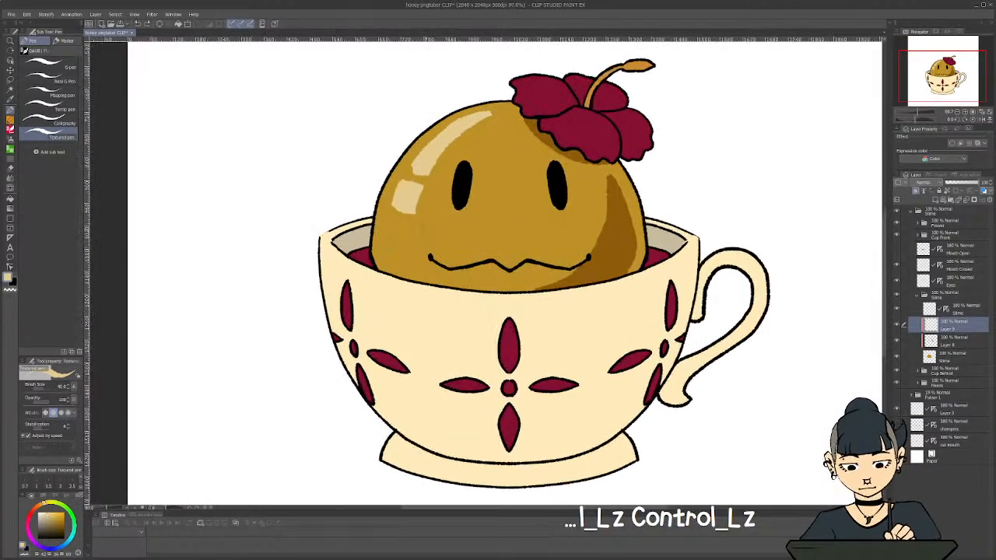
{"action": "scroll", "coordinate": [488, 316], "scroll_direction": "down", "scroll_amount": 1}
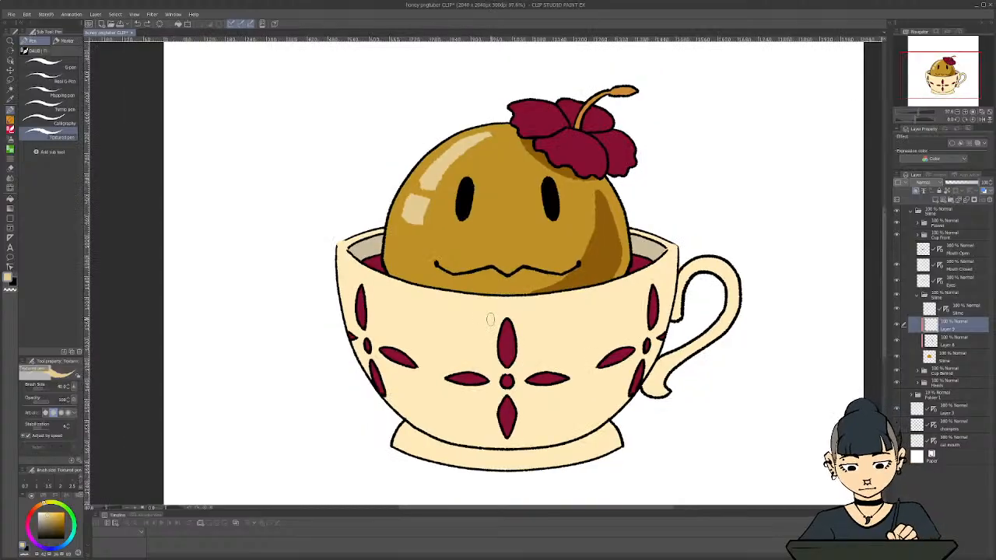
{"action": "left_click", "coordinate": [915, 191]}
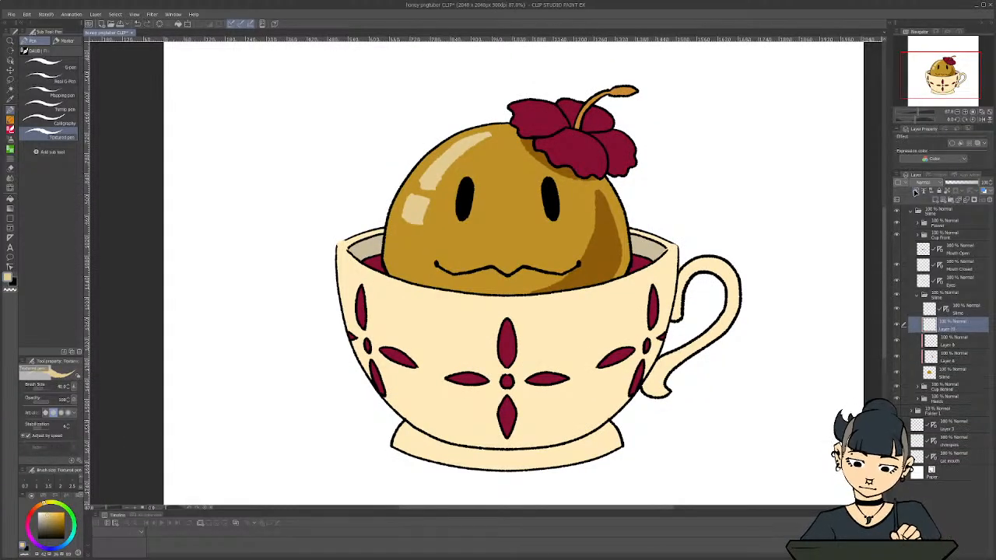
{"action": "left_click", "coordinate": [916, 192]}
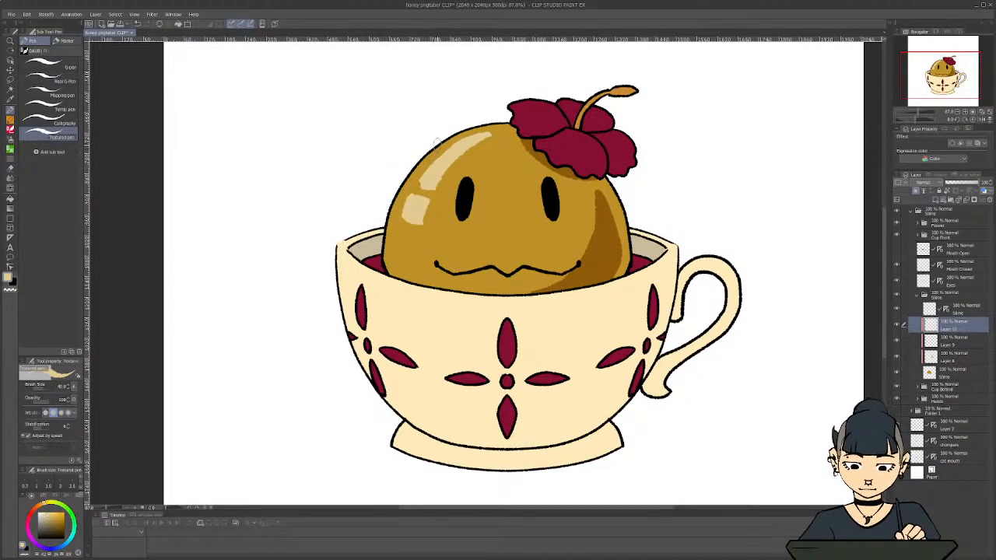
Try a pale cream rim light just inside the slime's outline on both sides and undo it
{"action": "mouse_move", "coordinate": [437, 141]}
{"action": "left_mouse_down"}
{"action": "mouse_move", "coordinate": [402, 185]}
{"action": "mouse_move", "coordinate": [388, 266]}
{"action": "mouse_move", "coordinate": [411, 178]}
{"action": "mouse_move", "coordinate": [480, 130]}
{"action": "mouse_move", "coordinate": [521, 125]}
{"action": "mouse_move", "coordinate": [600, 168]}
{"action": "mouse_move", "coordinate": [626, 223]}
{"action": "left_mouse_up"}
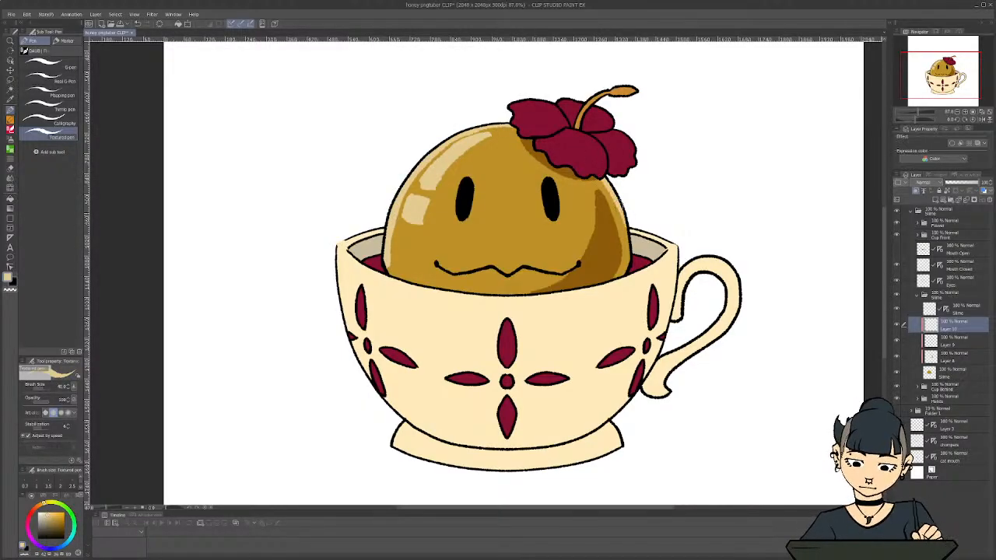
{"action": "scroll", "coordinate": [483, 352], "scroll_direction": "down", "scroll_amount": 1}
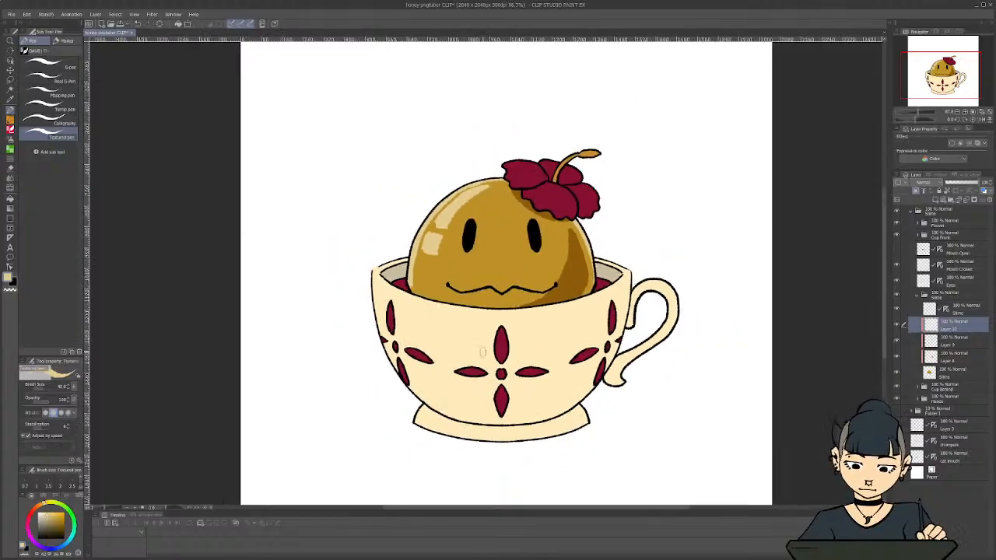
{"action": "scroll", "coordinate": [483, 351], "scroll_direction": "down", "scroll_amount": 1}
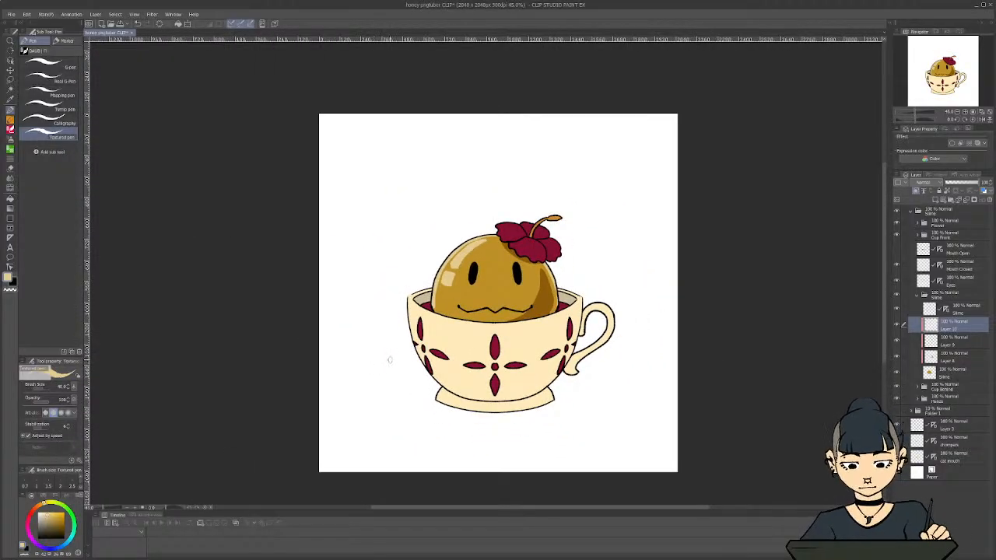
{"action": "key", "text": "ctrl+z"}
{"action": "key", "text": "ctrl+z"}
{"action": "scroll", "coordinate": [451, 328], "scroll_direction": "up", "scroll_amount": 1}
{"action": "scroll", "coordinate": [451, 328], "scroll_direction": "up", "scroll_amount": 2}
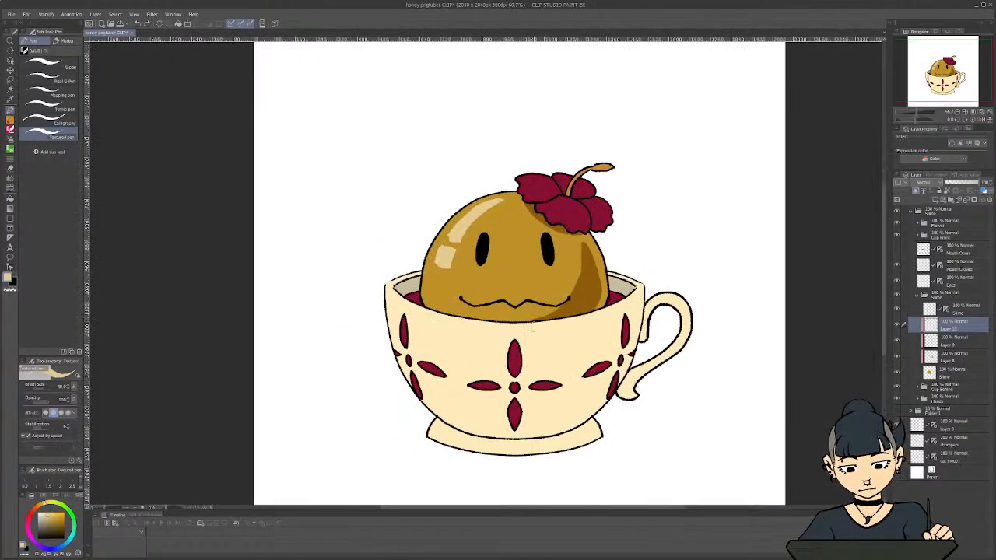
Recolour the Slime line art pale cream symmetrically along the body's outline above the cup rim
{"action": "left_click", "coordinate": [954, 311]}
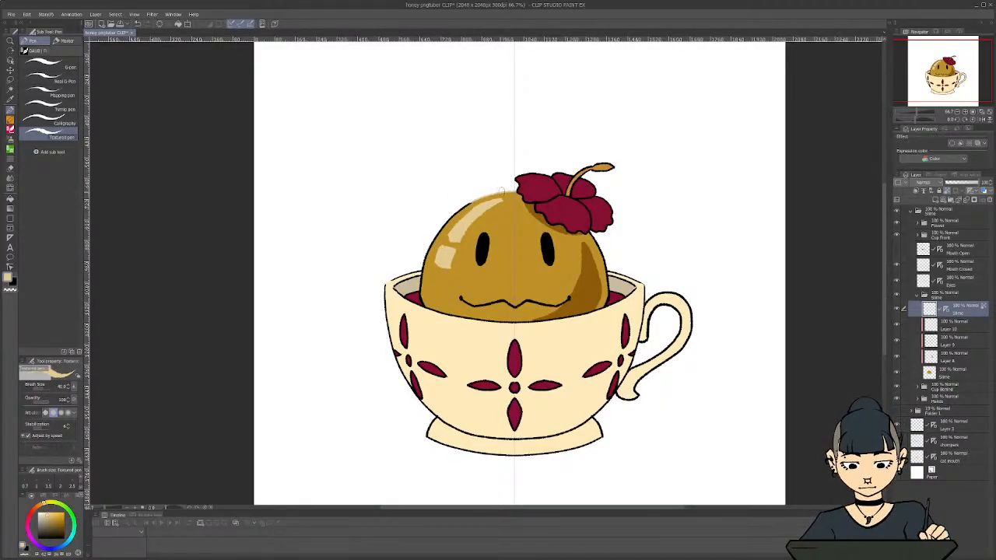
{"action": "mouse_move", "coordinate": [452, 216]}
{"action": "left_mouse_down"}
{"action": "mouse_move", "coordinate": [428, 252]}
{"action": "mouse_move", "coordinate": [421, 288]}
{"action": "left_mouse_up"}
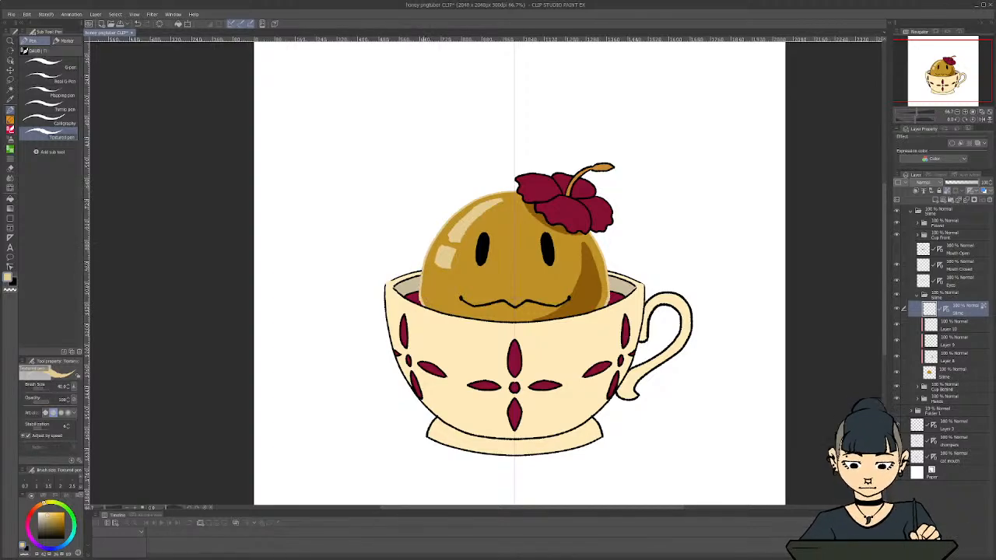
{"action": "scroll", "coordinate": [429, 225], "scroll_direction": "down", "scroll_amount": 2}
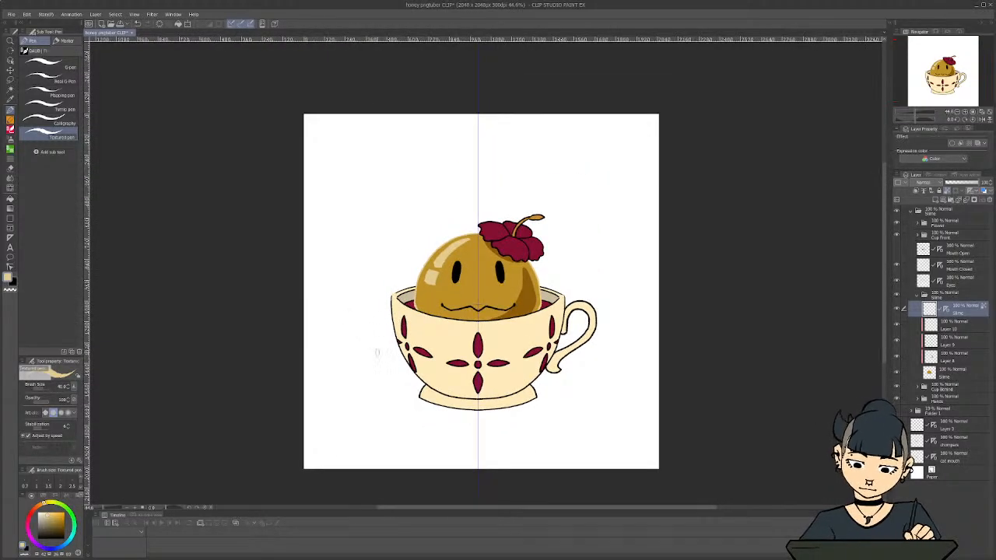
Recolour the lower part of the slime's outline pale cream with the Cup Front folder temporarily hidden
{"action": "scroll", "coordinate": [410, 291], "scroll_direction": "up", "scroll_amount": 4}
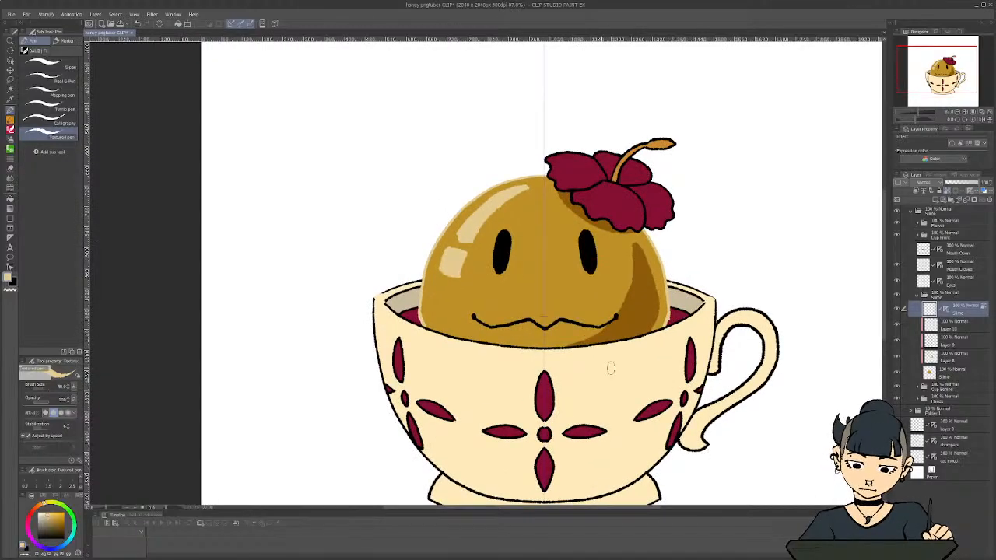
{"action": "left_click", "coordinate": [896, 234]}
{"action": "mouse_move", "coordinate": [434, 338]}
{"action": "left_mouse_down"}
{"action": "mouse_move", "coordinate": [492, 362]}
{"action": "mouse_move", "coordinate": [560, 363]}
{"action": "left_mouse_up"}
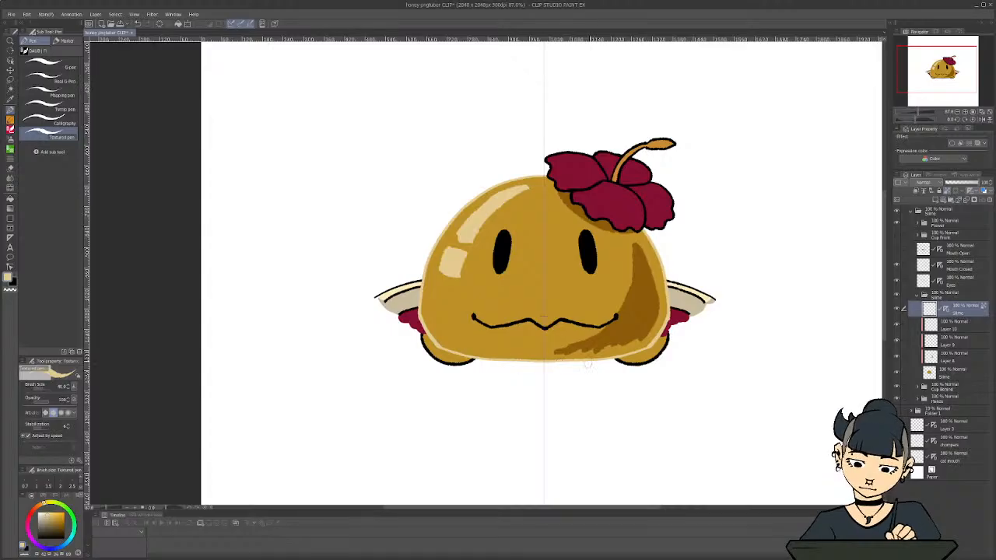
{"action": "left_click", "coordinate": [896, 235]}
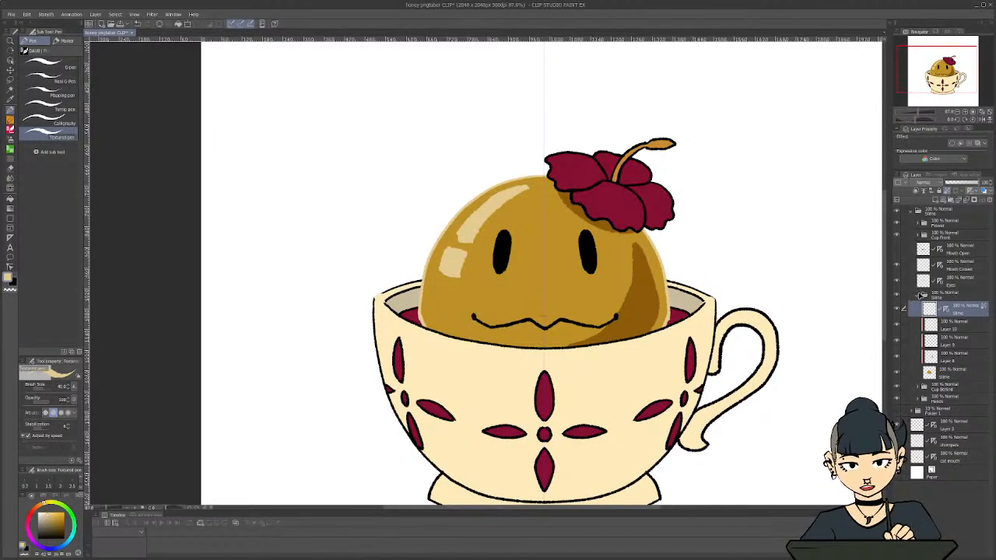
Collapse the Slime folder, move the Hands folder above the Cup Front folder, and save the file
{"action": "left_click", "coordinate": [919, 295]}
{"action": "left_click_drag", "start_coordinate": [938, 322], "coordinate": [942, 232]}
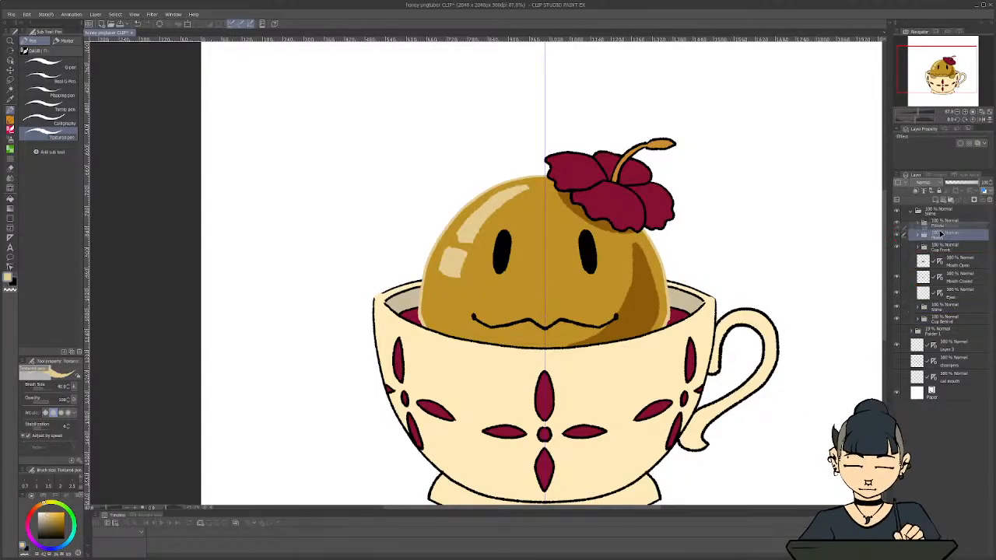
{"action": "scroll", "coordinate": [645, 320], "scroll_direction": "down", "scroll_amount": 1}
{"action": "scroll", "coordinate": [645, 320], "scroll_direction": "down", "scroll_amount": 3}
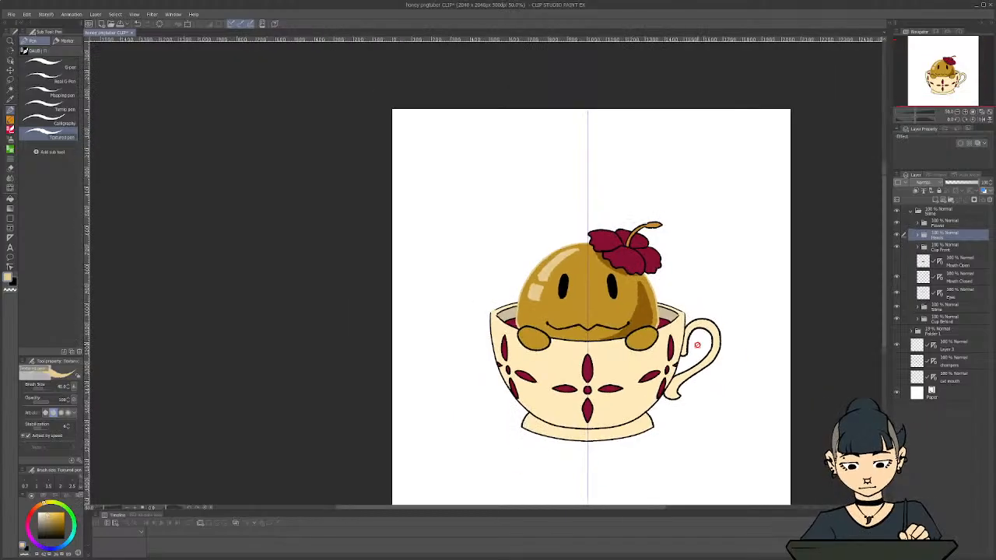
{"action": "scroll", "coordinate": [614, 357], "scroll_direction": "up", "scroll_amount": 1}
{"action": "scroll", "coordinate": [612, 358], "scroll_direction": "up", "scroll_amount": 1}
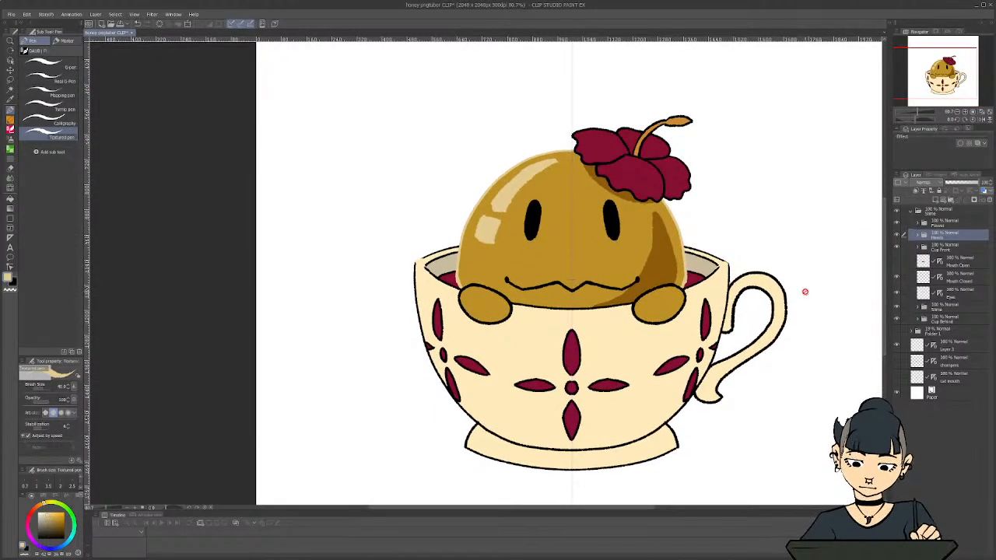
{"action": "scroll", "coordinate": [804, 287], "scroll_direction": "up", "scroll_amount": 1}
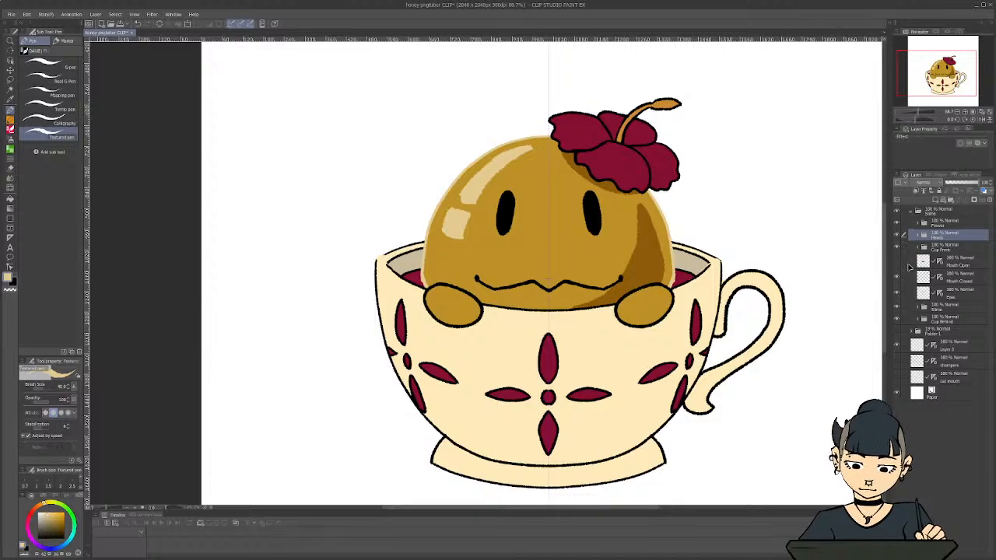
{"action": "key", "text": "ctrl+s"}
{"action": "scroll", "coordinate": [485, 406], "scroll_direction": "up", "scroll_amount": 1}
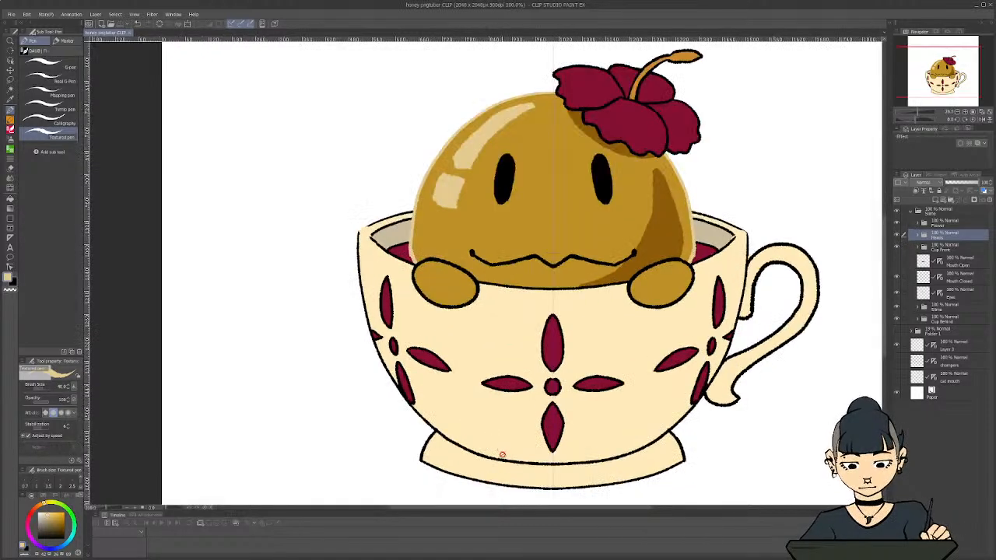
{"action": "scroll", "coordinate": [502, 453], "scroll_direction": "up", "scroll_amount": 1}
{"action": "scroll", "coordinate": [506, 453], "scroll_direction": "down", "scroll_amount": 1}
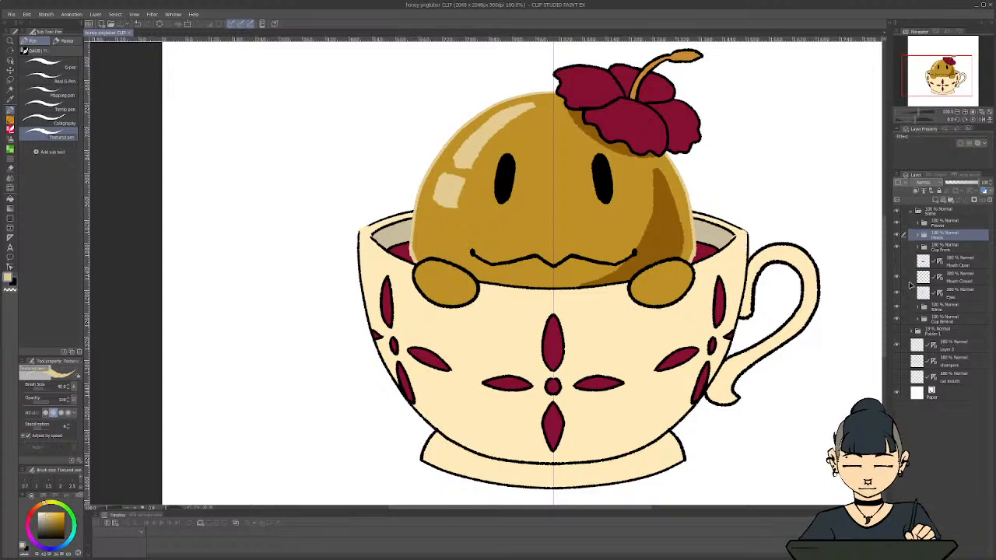
{"action": "scroll", "coordinate": [453, 378], "scroll_direction": "down", "scroll_amount": 3}
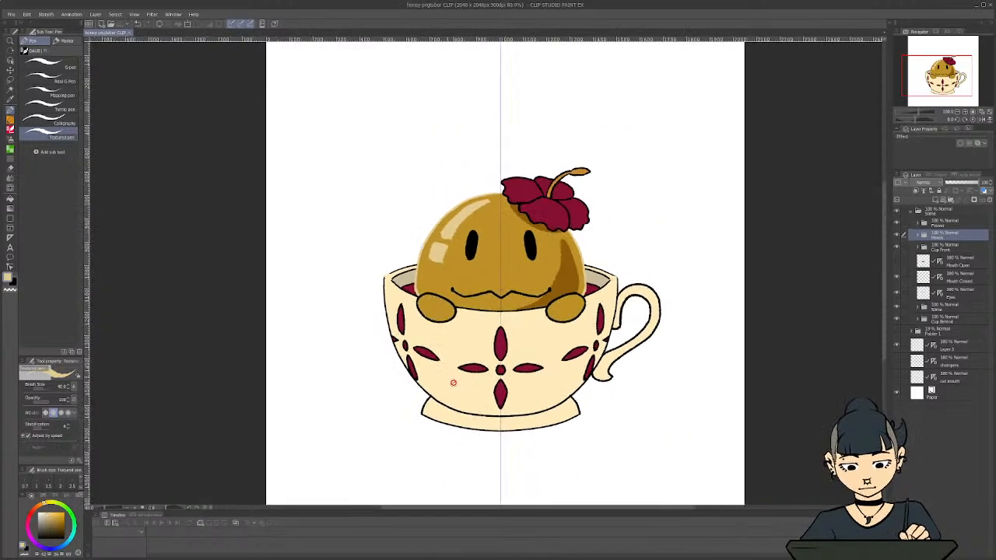
{"action": "scroll", "coordinate": [471, 403], "scroll_direction": "up", "scroll_amount": 1}
{"action": "scroll", "coordinate": [470, 403], "scroll_direction": "up", "scroll_amount": 2}
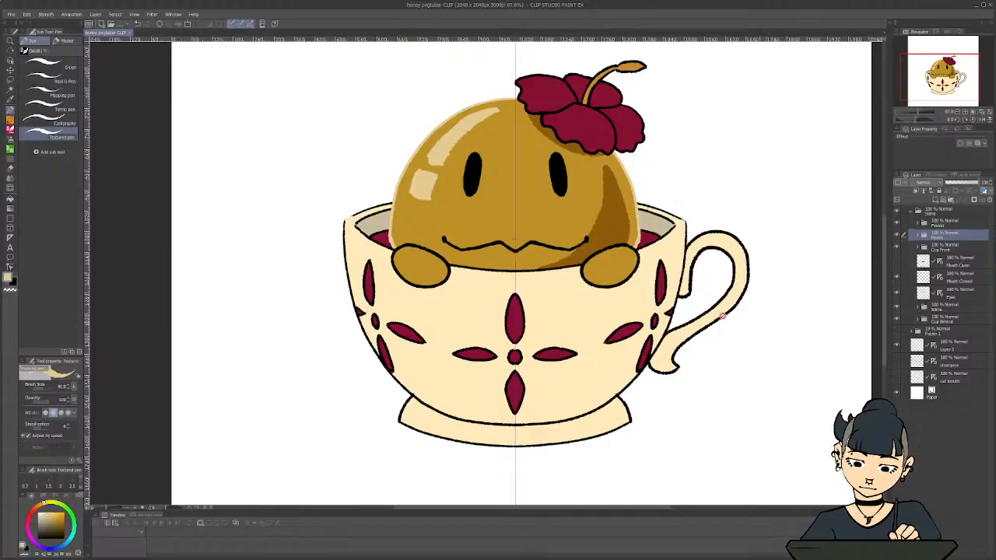
{"action": "scroll", "coordinate": [577, 281], "scroll_direction": "up", "scroll_amount": 1}
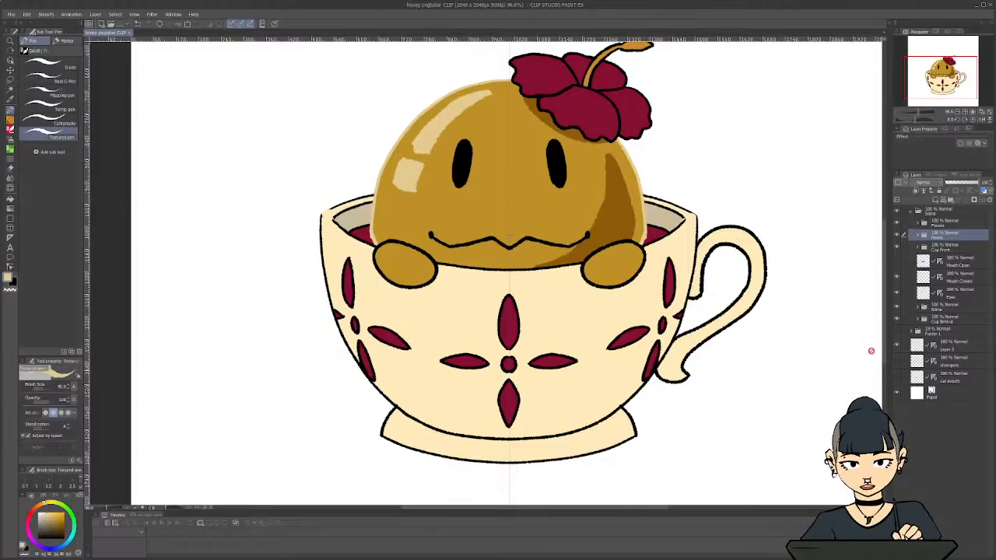
Toggle the Cup Front and Hands folders off and back on, and expand the Hands folder
{"action": "left_click", "coordinate": [897, 247]}
{"action": "left_click", "coordinate": [896, 247]}
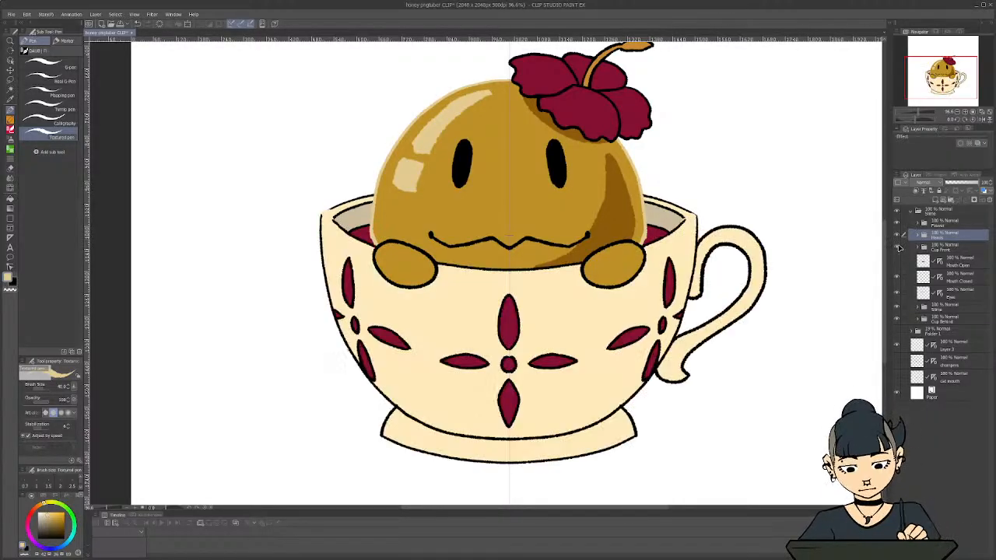
{"action": "left_click", "coordinate": [898, 234]}
{"action": "left_click", "coordinate": [897, 234]}
{"action": "left_click", "coordinate": [917, 235]}
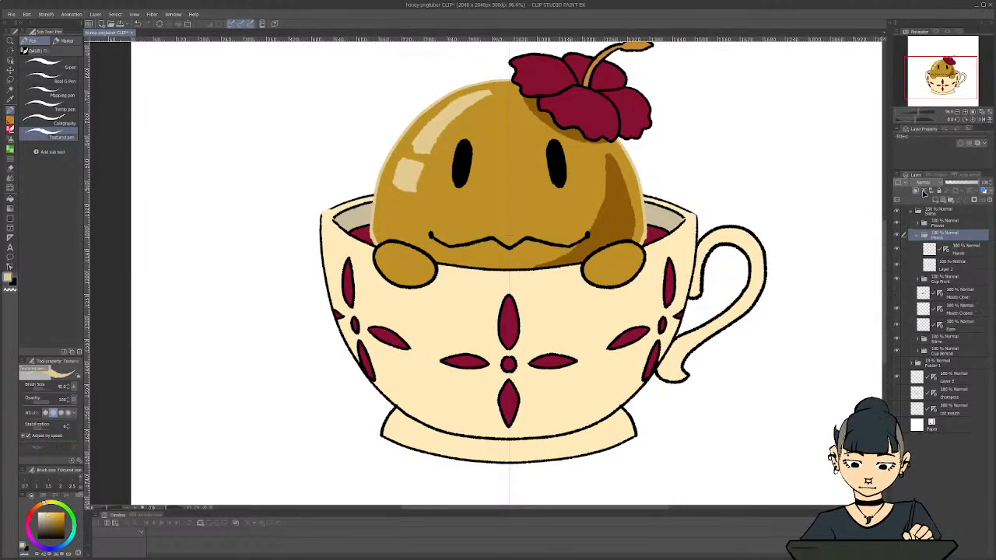
Recolour the outline of both hands pale cream on the Hands line art layer
{"action": "left_click", "coordinate": [953, 248]}
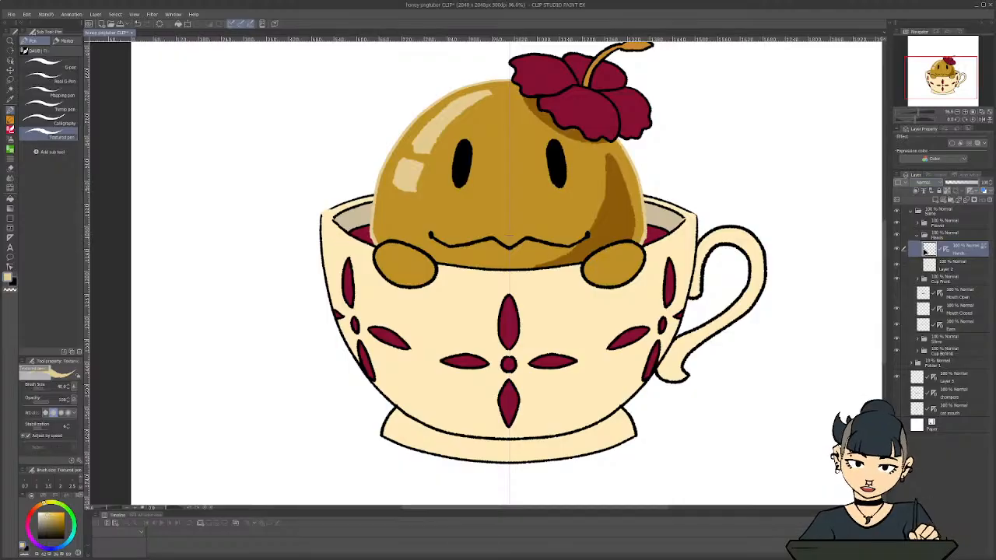
{"action": "mouse_move", "coordinate": [619, 242]}
{"action": "left_mouse_down"}
{"action": "mouse_move", "coordinate": [587, 268]}
{"action": "mouse_move", "coordinate": [595, 284]}
{"action": "mouse_move", "coordinate": [622, 285]}
{"action": "mouse_move", "coordinate": [599, 291]}
{"action": "mouse_move", "coordinate": [644, 255]}
{"action": "mouse_move", "coordinate": [621, 240]}
{"action": "left_mouse_up"}
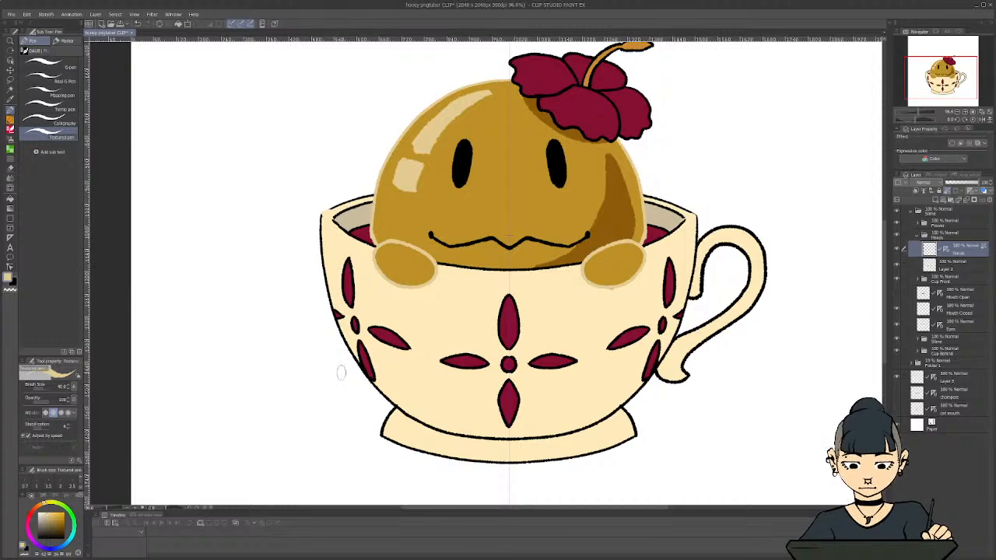
Try recolouring the lower outline of both hands with the dark brown sampled from the slime's body shadow
{"action": "left_click", "coordinate": [615, 206], "text": "alt"}
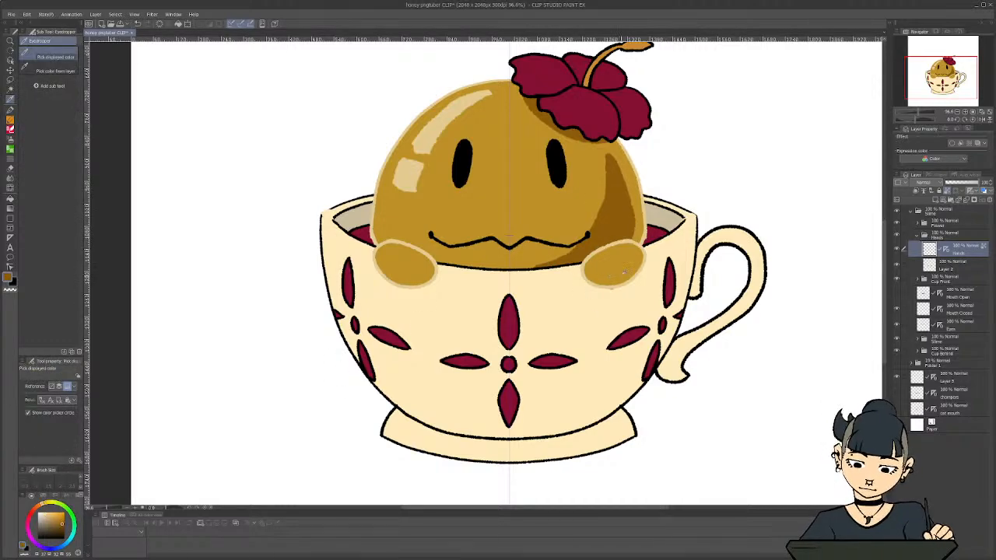
{"action": "key", "text": "p"}
{"action": "mouse_move", "coordinate": [609, 288]}
{"action": "left_mouse_down"}
{"action": "mouse_move", "coordinate": [637, 275]}
{"action": "mouse_move", "coordinate": [646, 257]}
{"action": "left_mouse_up"}
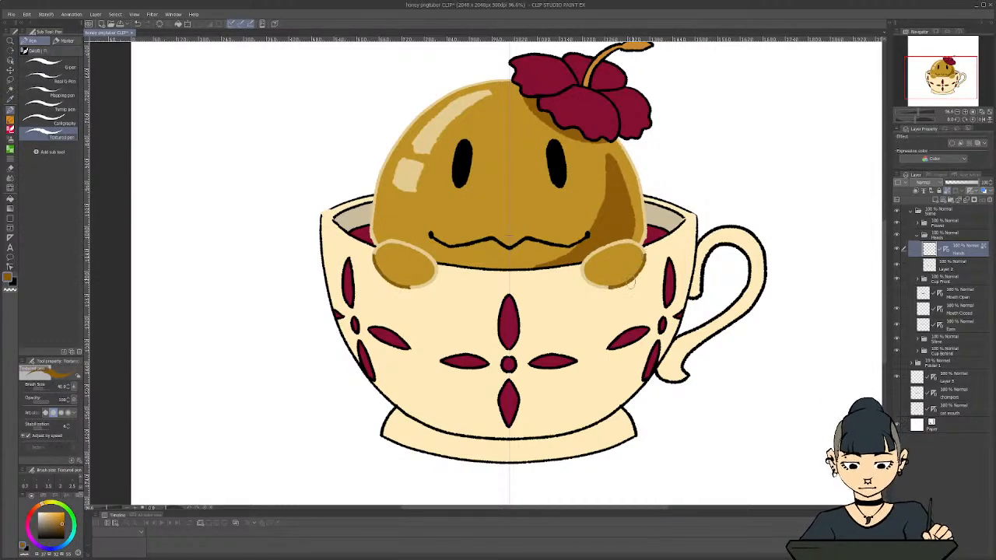
{"action": "left_click_drag", "start_coordinate": [619, 291], "coordinate": [583, 288]}
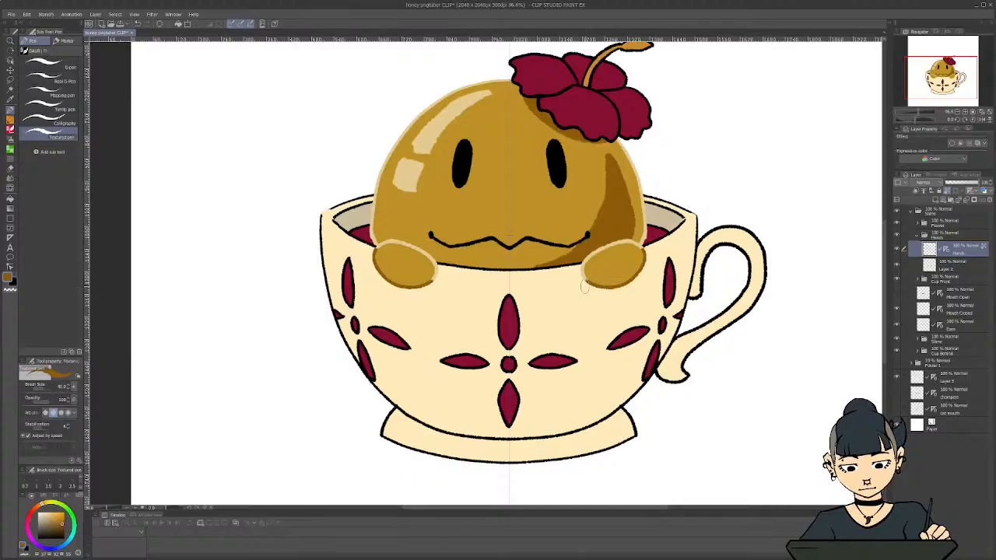
{"action": "scroll", "coordinate": [333, 313], "scroll_direction": "down", "scroll_amount": 2}
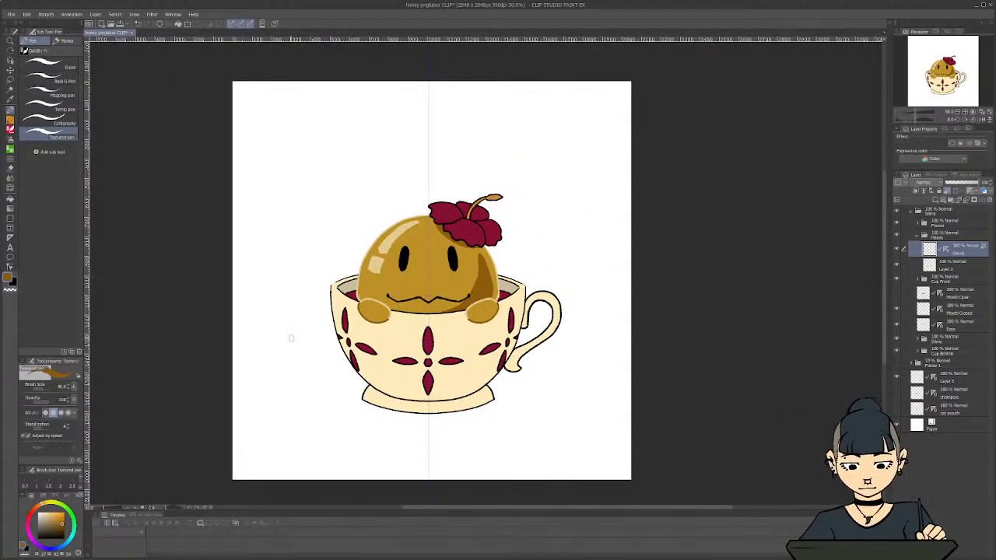
{"action": "scroll", "coordinate": [291, 337], "scroll_direction": "up", "scroll_amount": 2}
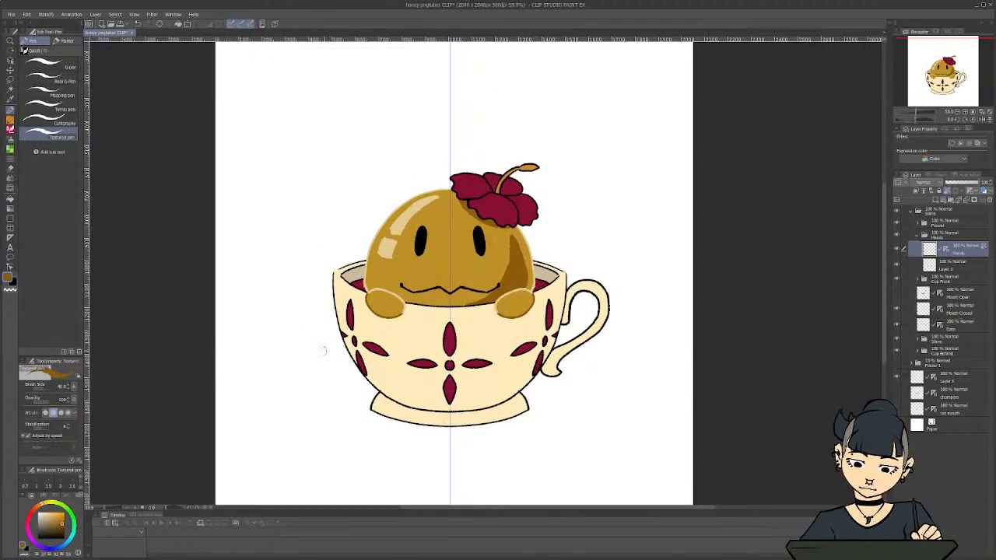
{"action": "key", "text": "ctrl+z"}
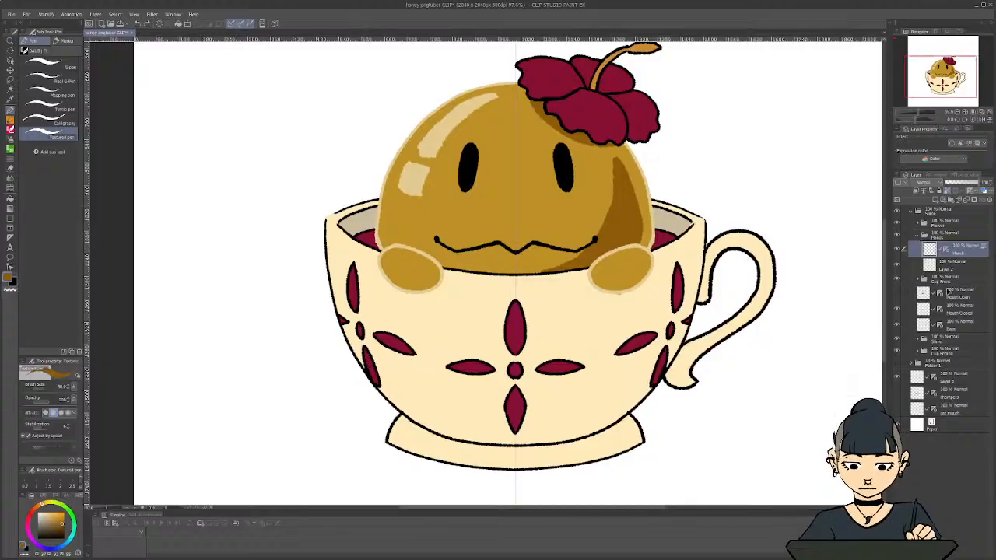
Paint dark brown shading along the undersides of both hands on a new layer clipped to Layer 2, undoing the stray last stroke
{"action": "left_click", "coordinate": [953, 267]}
{"action": "left_click", "coordinate": [933, 200]}
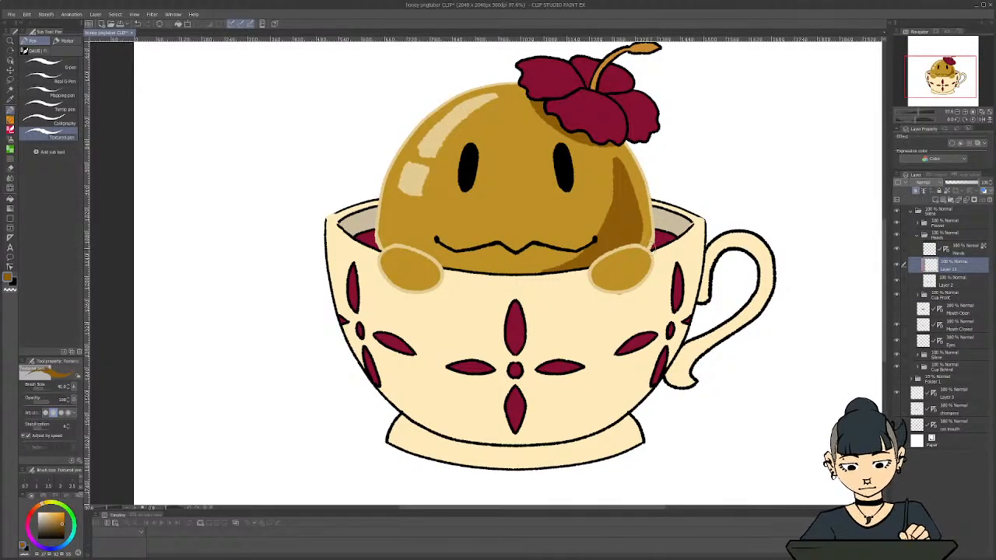
{"action": "left_click_drag", "start_coordinate": [647, 264], "coordinate": [622, 287]}
{"action": "mouse_move", "coordinate": [393, 292]}
{"action": "left_mouse_down"}
{"action": "mouse_move", "coordinate": [429, 287]}
{"action": "mouse_move", "coordinate": [427, 271]}
{"action": "mouse_move", "coordinate": [431, 287]}
{"action": "mouse_move", "coordinate": [404, 282]}
{"action": "left_mouse_up"}
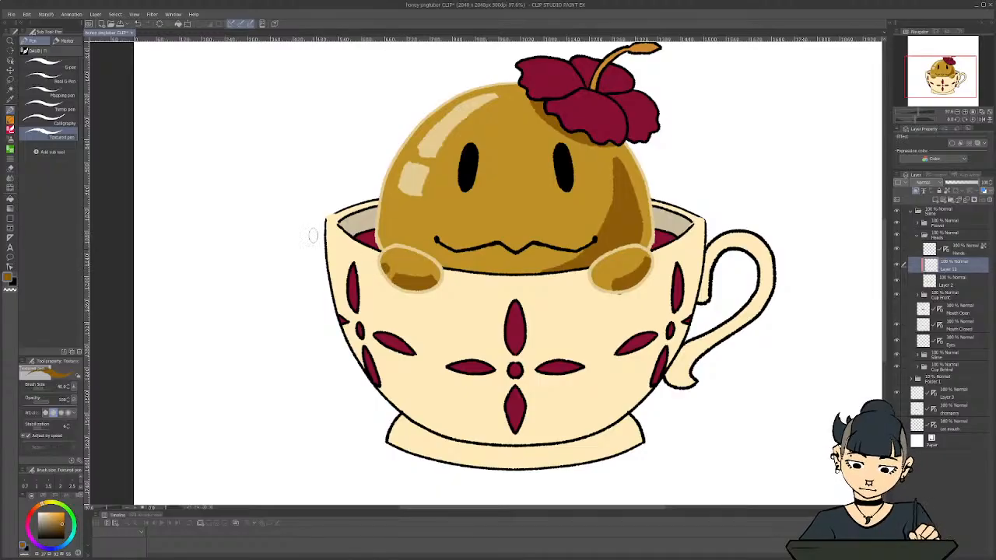
{"action": "scroll", "coordinate": [329, 258], "scroll_direction": "down", "scroll_amount": 1}
{"action": "scroll", "coordinate": [342, 292], "scroll_direction": "up", "scroll_amount": 1}
{"action": "scroll", "coordinate": [354, 311], "scroll_direction": "down", "scroll_amount": 1}
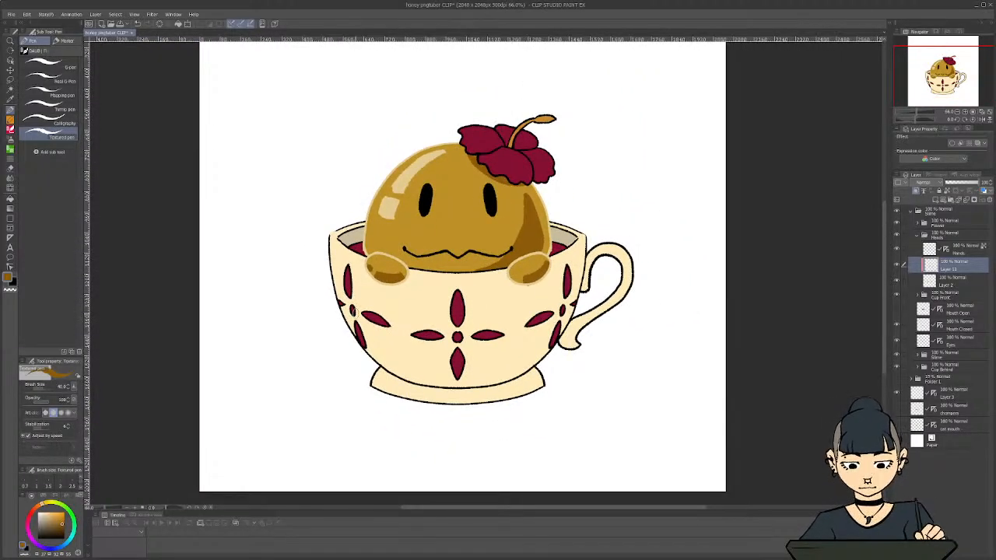
{"action": "key", "text": "ctrl+z"}
{"action": "scroll", "coordinate": [340, 291], "scroll_direction": "down", "scroll_amount": 4}
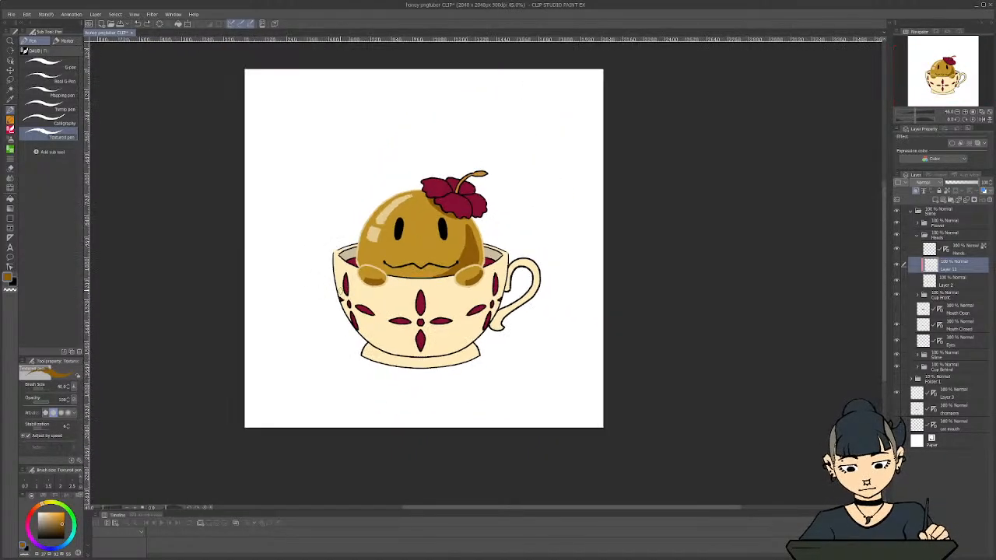
{"action": "scroll", "coordinate": [341, 290], "scroll_direction": "up", "scroll_amount": 4}
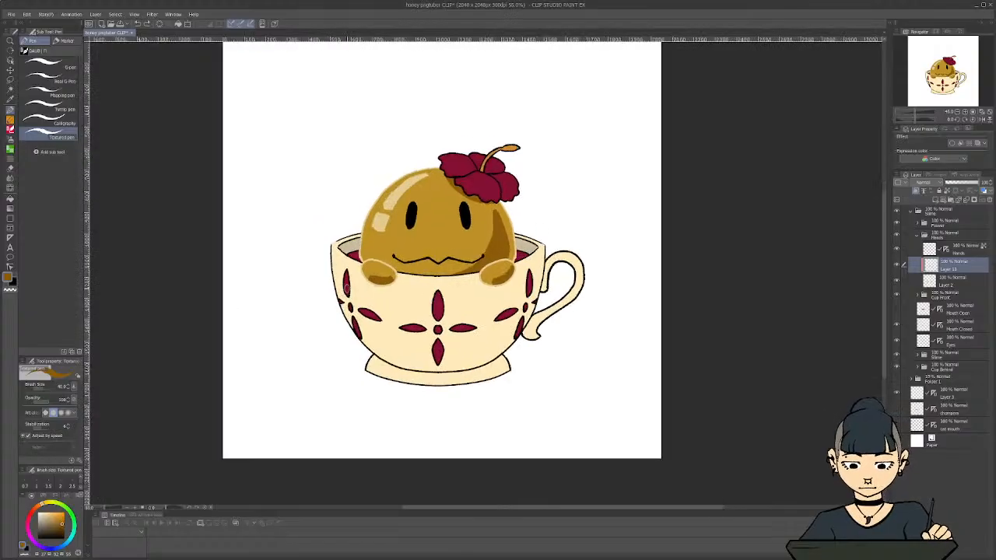
{"action": "scroll", "coordinate": [554, 330], "scroll_direction": "down", "scroll_amount": 1}
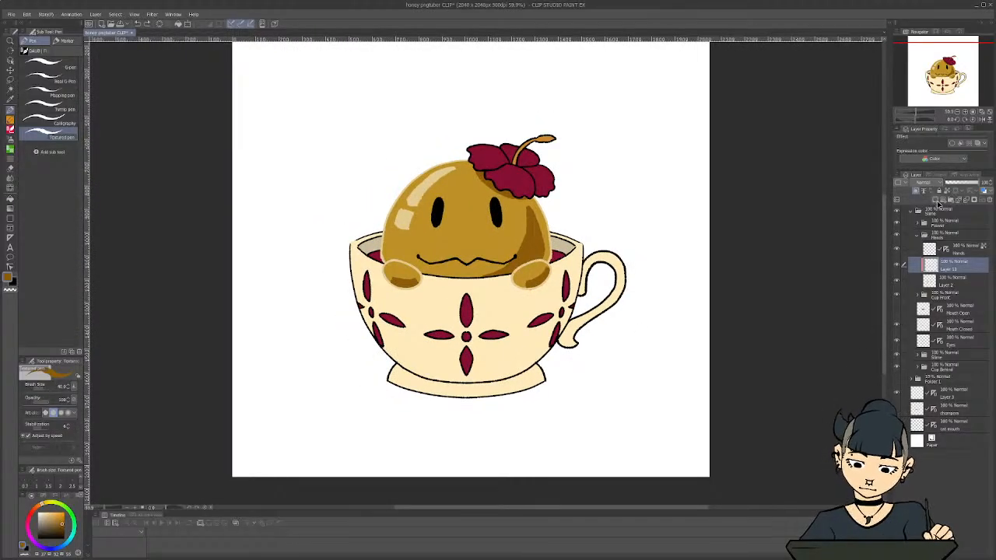
Add another clipped layer above the hand shading and paint highlights on both hands with the cream sampled from the slime's highlight
{"action": "left_click", "coordinate": [936, 201]}
{"action": "left_click", "coordinate": [915, 191]}
{"action": "key", "text": "i"}
{"action": "left_click", "coordinate": [420, 188]}
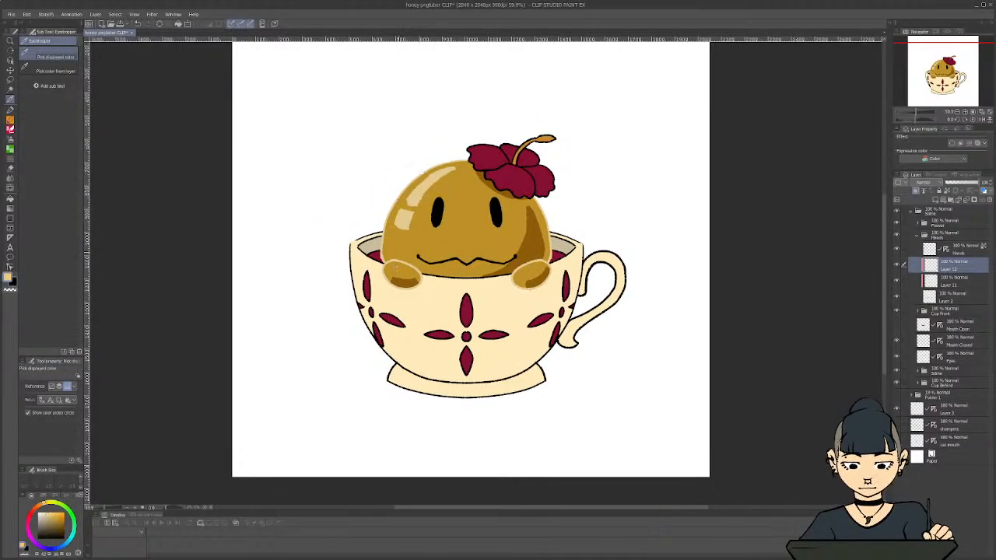
{"action": "key", "text": "c"}
{"action": "key", "text": "c"}
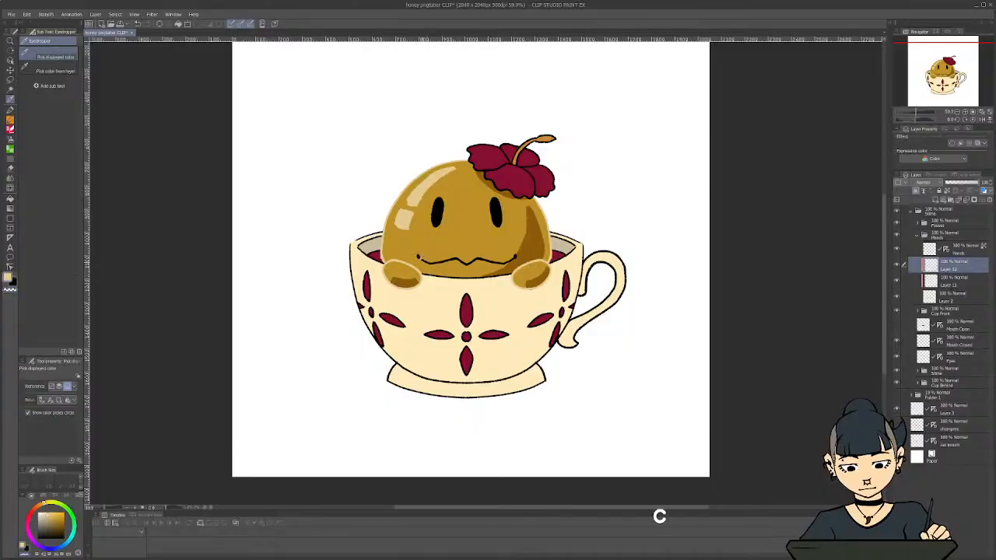
{"action": "key", "text": "p"}
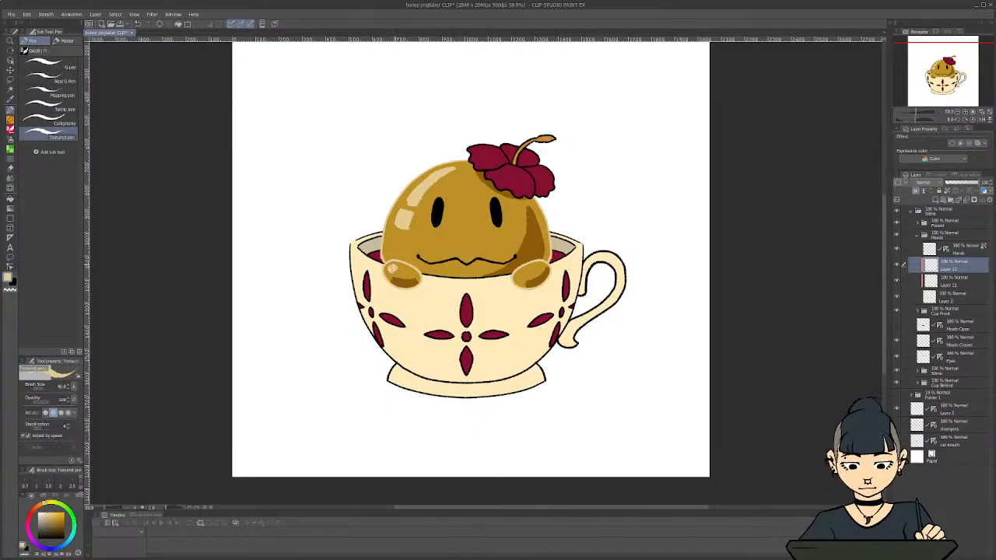
{"action": "left_click_drag", "start_coordinate": [392, 268], "coordinate": [395, 263]}
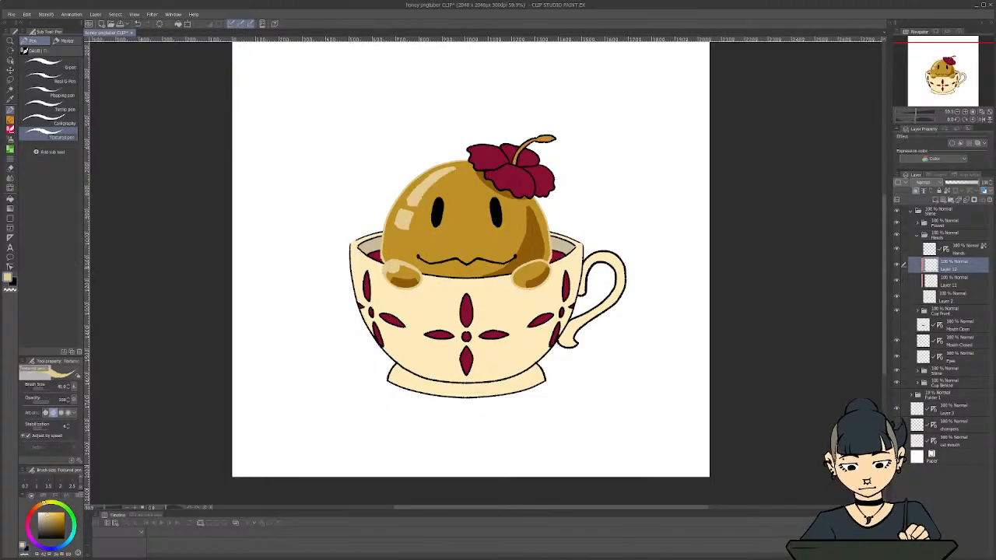
{"action": "left_click_drag", "start_coordinate": [519, 273], "coordinate": [517, 275]}
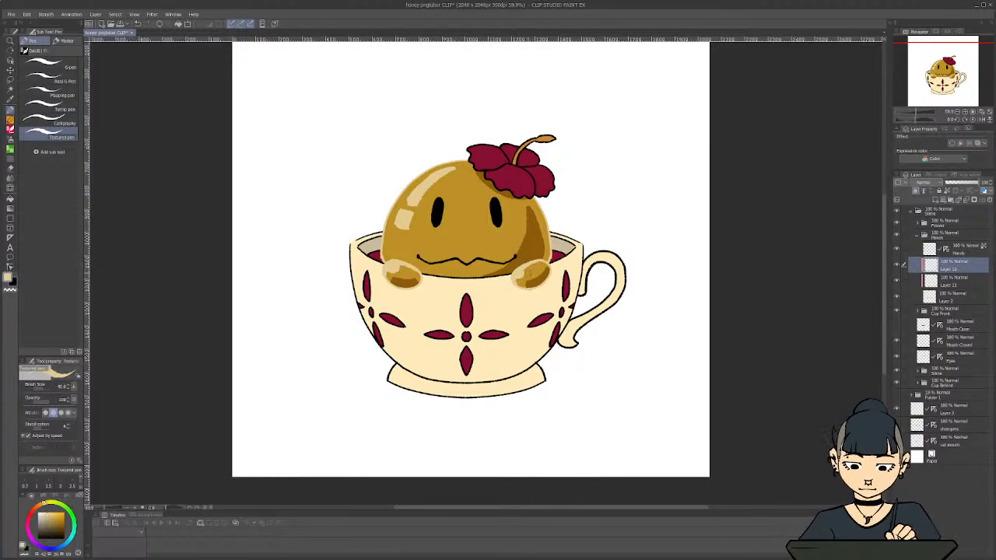
Undo the last hand highlight strokes and repaint the highlights as rounded cream spots at the left end of each hand
{"action": "scroll", "coordinate": [289, 251], "scroll_direction": "down", "scroll_amount": 2}
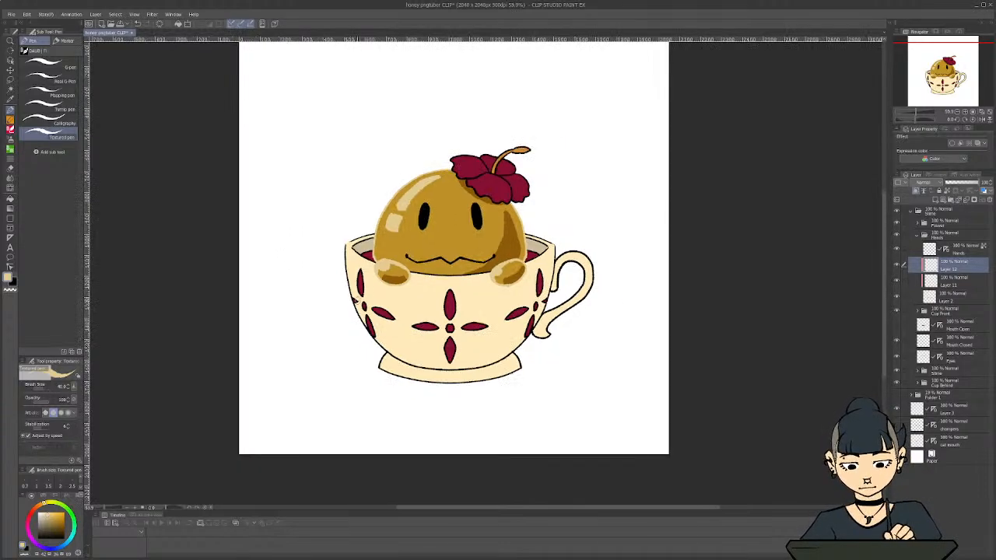
{"action": "scroll", "coordinate": [376, 310], "scroll_direction": "up", "scroll_amount": 4}
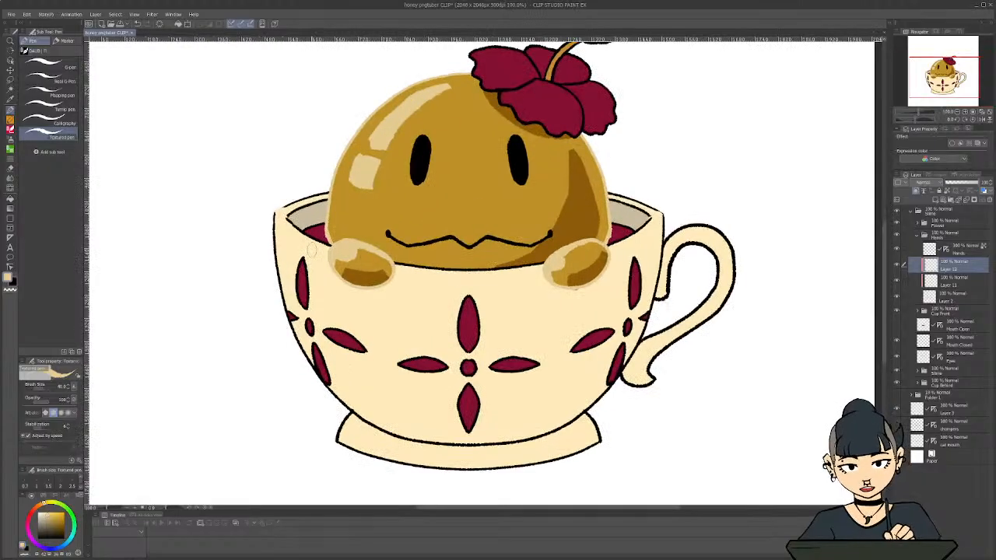
{"action": "key", "text": "ctrl+z"}
{"action": "key", "text": "ctrl+z"}
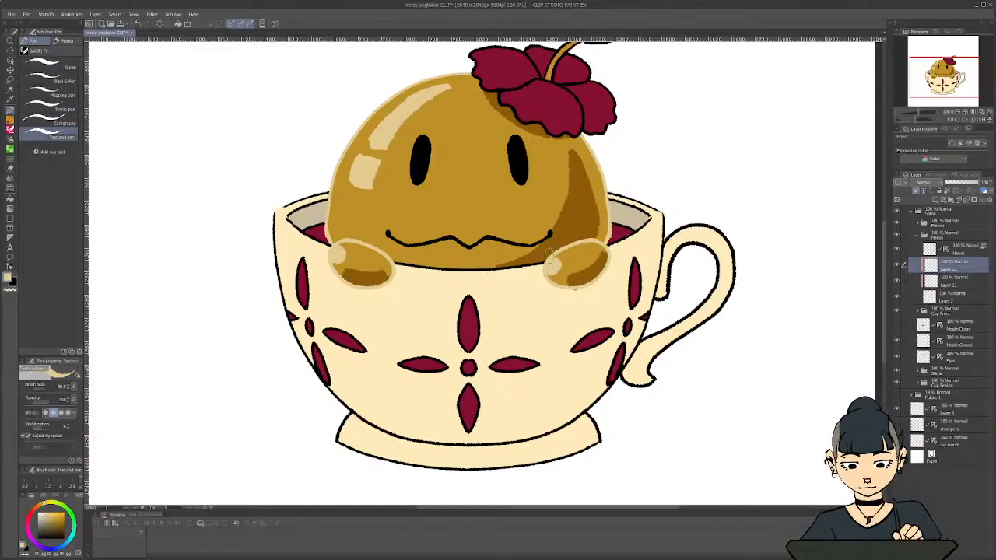
{"action": "scroll", "coordinate": [312, 284], "scroll_direction": "down", "scroll_amount": 2}
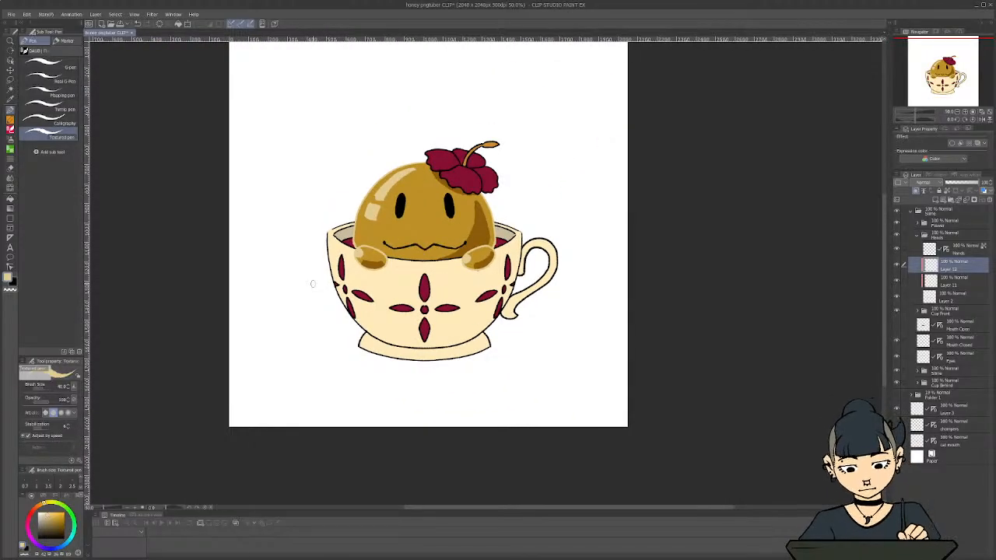
{"action": "scroll", "coordinate": [313, 284], "scroll_direction": "down", "scroll_amount": 2}
{"action": "scroll", "coordinate": [328, 284], "scroll_direction": "up", "scroll_amount": 4}
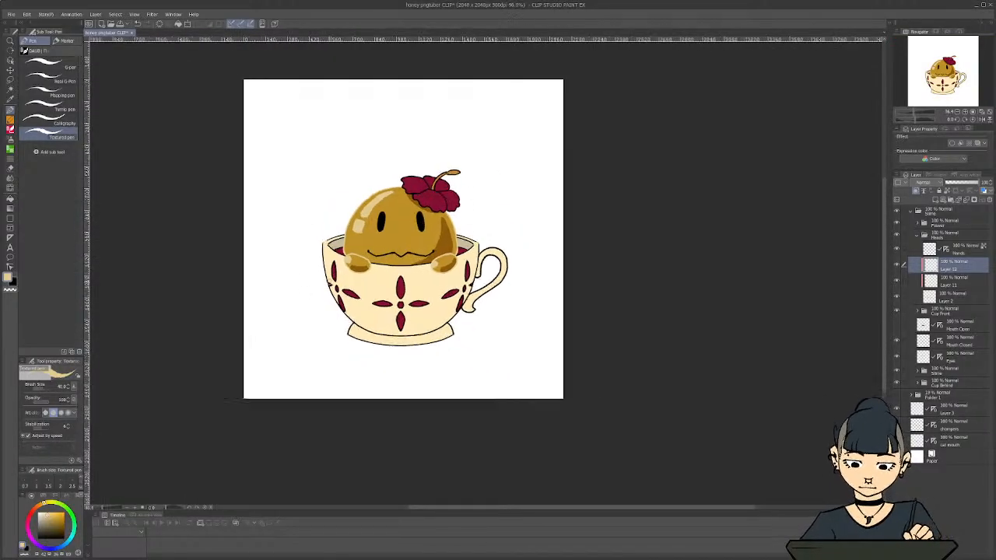
{"action": "scroll", "coordinate": [382, 209], "scroll_direction": "down", "scroll_amount": 1}
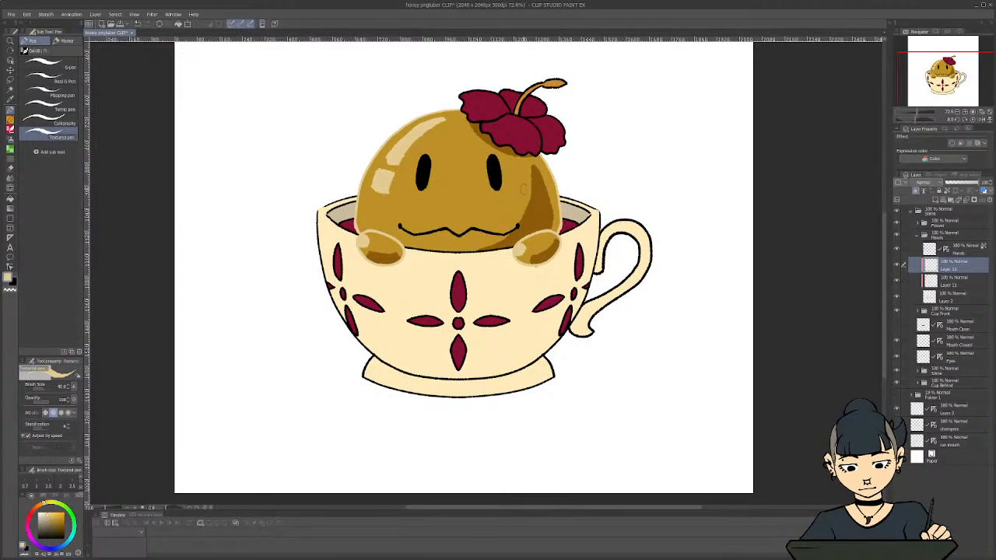
Erase the stray colour below the right hand's outline on Layer 2 in the Hands folder
{"action": "left_click", "coordinate": [953, 283]}
{"action": "left_click", "coordinate": [915, 236]}
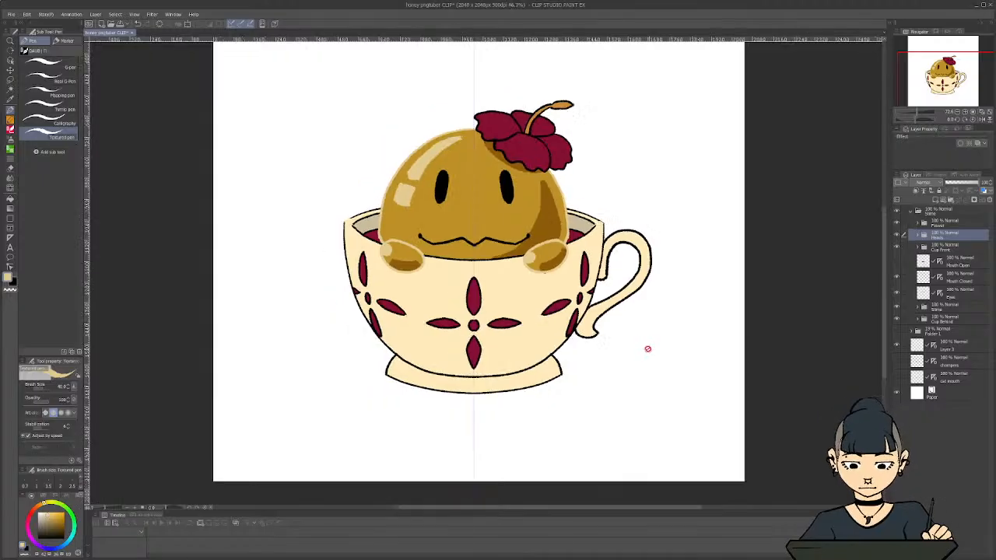
{"action": "scroll", "coordinate": [533, 278], "scroll_direction": "up", "scroll_amount": 2}
{"action": "scroll", "coordinate": [533, 278], "scroll_direction": "up", "scroll_amount": 3}
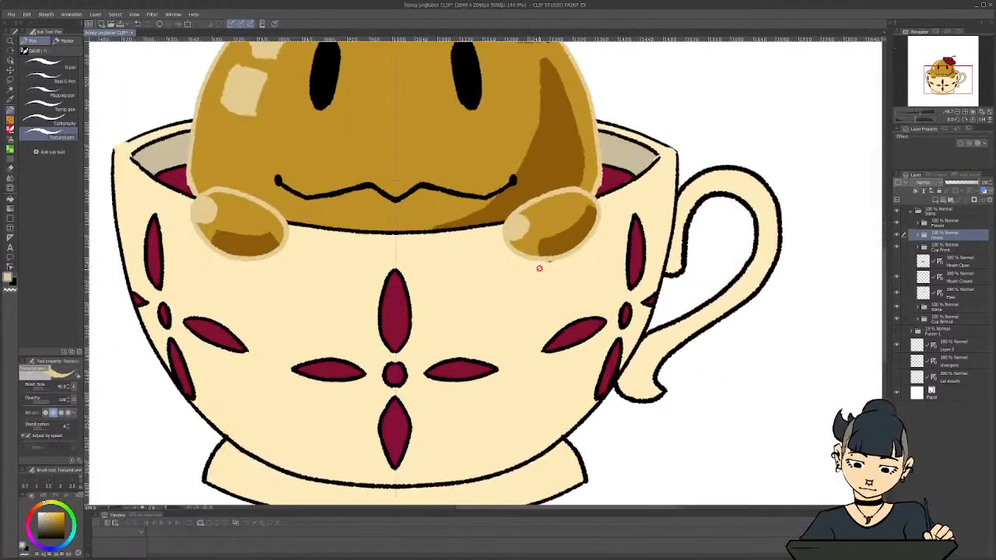
{"action": "left_click", "coordinate": [918, 237]}
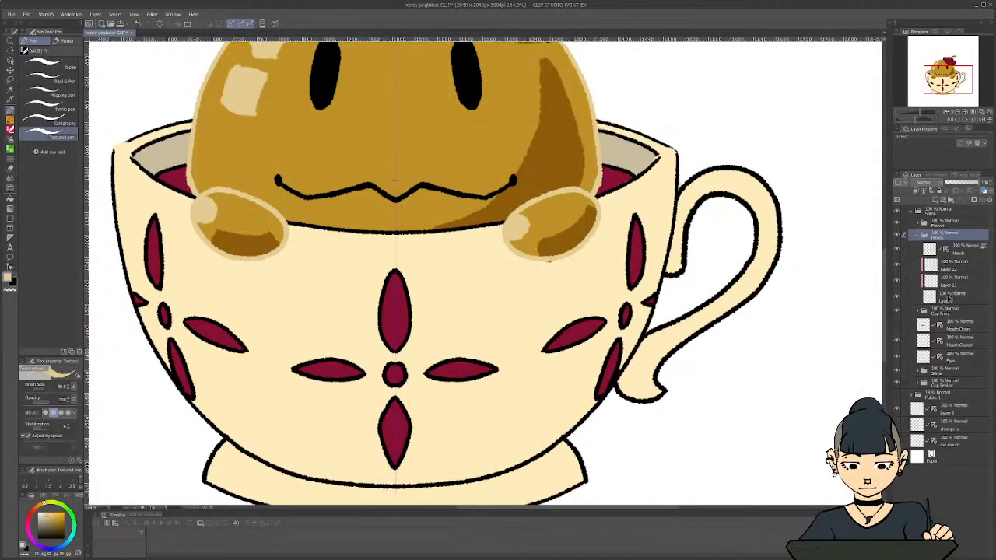
{"action": "left_click", "coordinate": [949, 297]}
{"action": "key", "text": "c"}
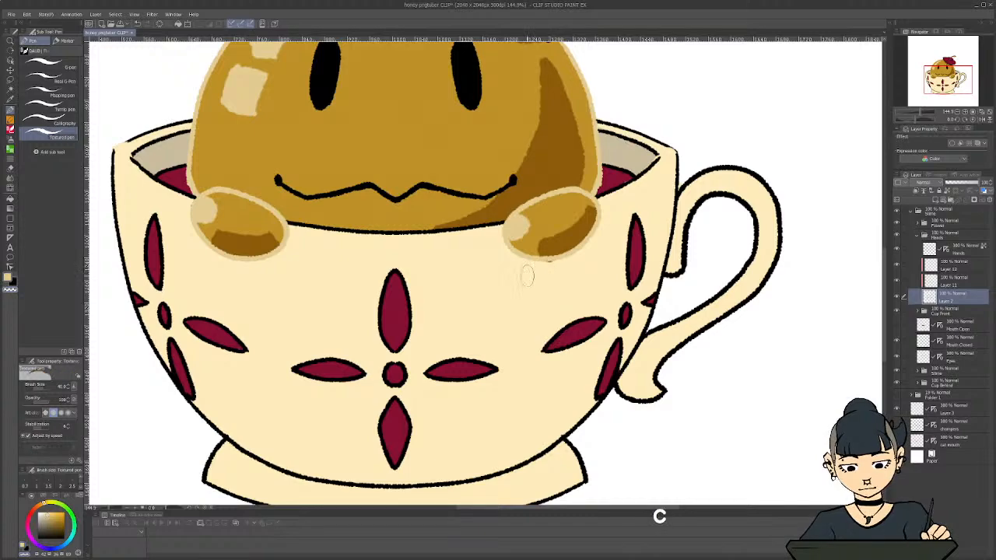
{"action": "left_click_drag", "start_coordinate": [551, 267], "coordinate": [550, 263]}
{"action": "scroll", "coordinate": [560, 324], "scroll_direction": "down", "scroll_amount": 1}
{"action": "scroll", "coordinate": [560, 324], "scroll_direction": "down", "scroll_amount": 4}
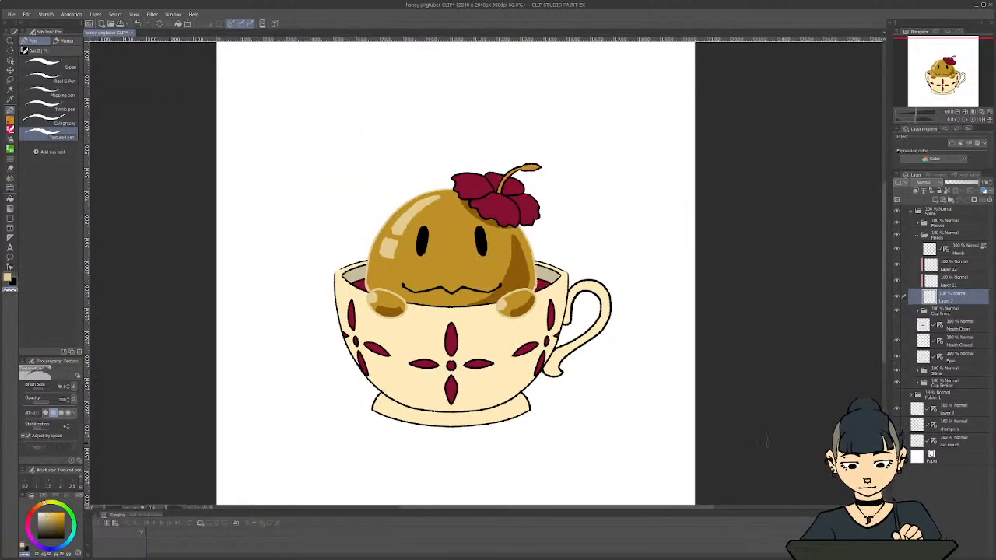
Hide the Hands line art layer and paint pale cream edge highlights on both hands on a new clipped layer above Layer 12
{"action": "left_click", "coordinate": [897, 252]}
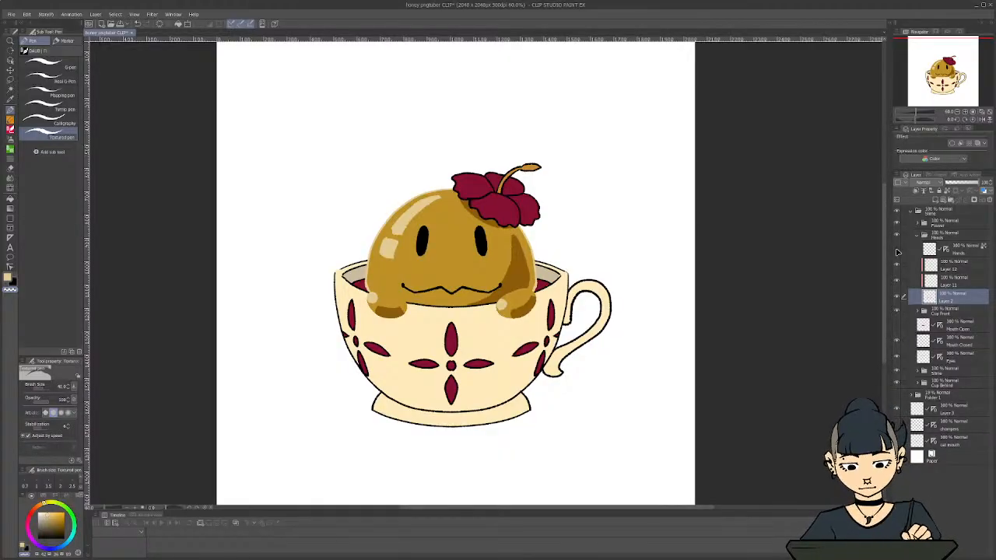
{"action": "left_click", "coordinate": [949, 266]}
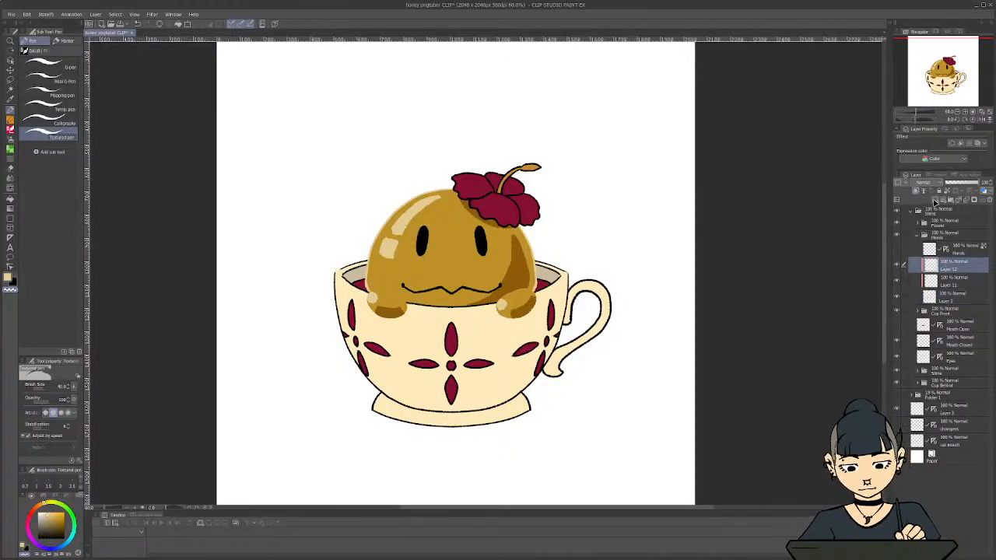
{"action": "left_click", "coordinate": [935, 199]}
{"action": "key", "text": "c"}
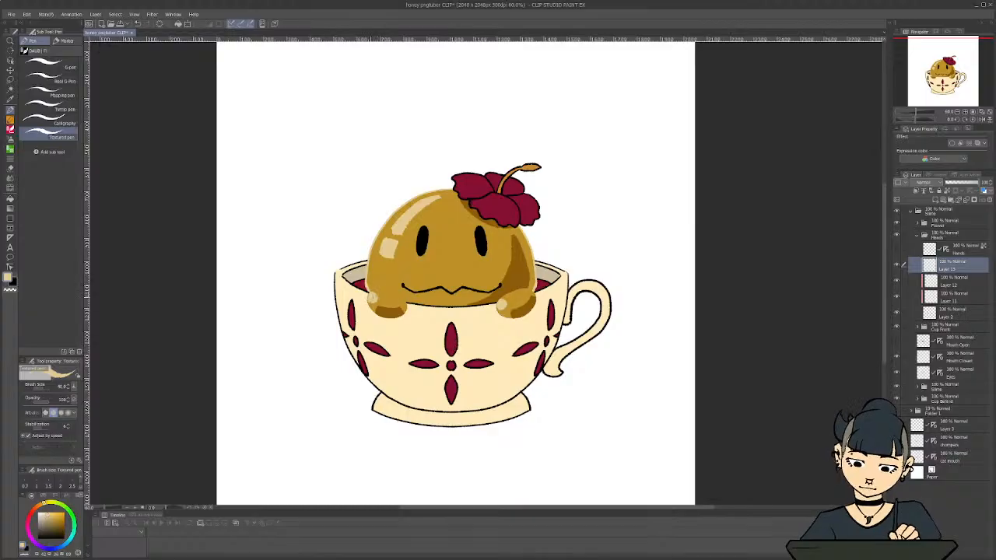
{"action": "key", "text": "ctrl+z"}
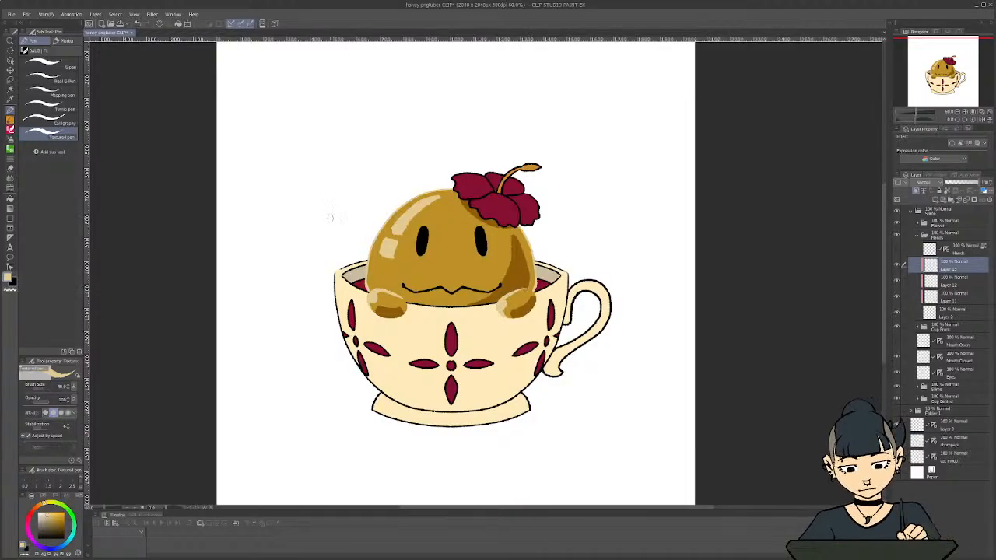
{"action": "scroll", "coordinate": [309, 335], "scroll_direction": "down", "scroll_amount": 1}
{"action": "scroll", "coordinate": [314, 338], "scroll_direction": "down", "scroll_amount": 2}
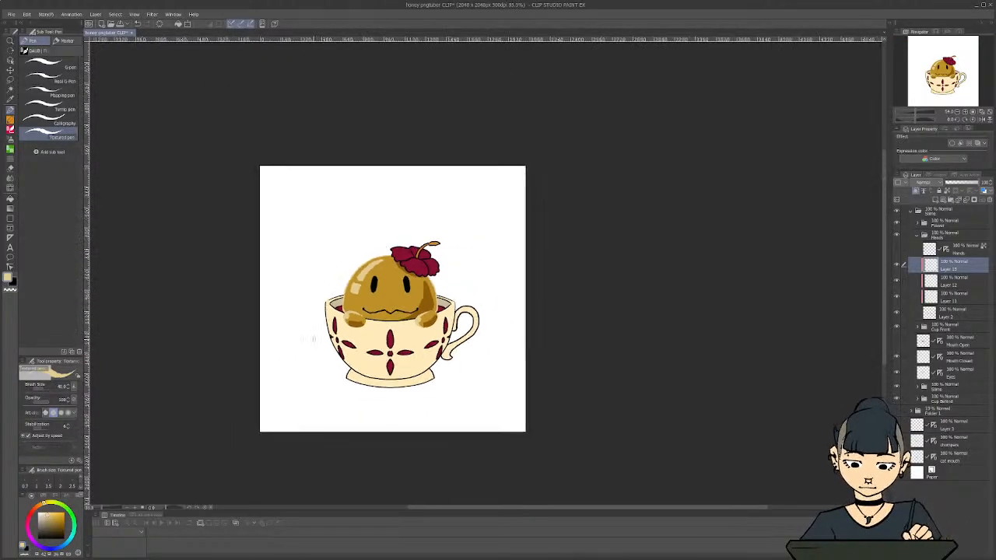
Undo the cream edge strokes on both hands, show the Hands line art again and delete the empty Layer 13
{"action": "scroll", "coordinate": [315, 342], "scroll_direction": "down", "scroll_amount": 1}
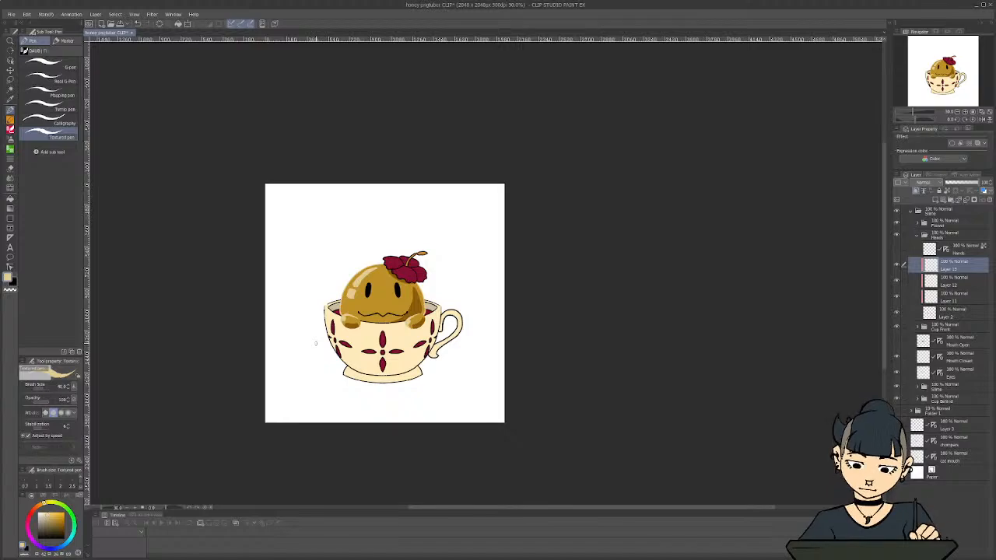
{"action": "scroll", "coordinate": [316, 343], "scroll_direction": "up", "scroll_amount": 4}
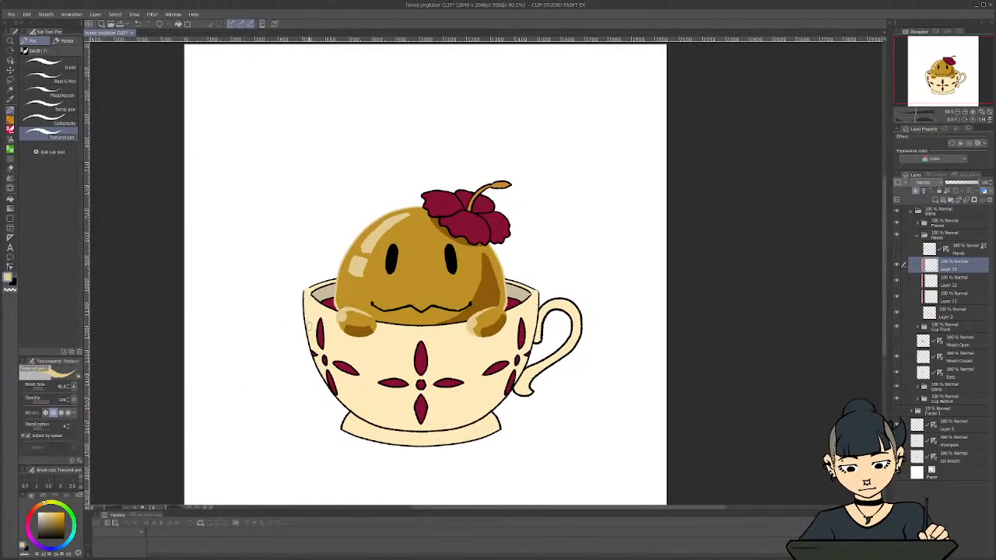
{"action": "key", "text": "ctrl+z"}
{"action": "key", "text": "ctrl+z"}
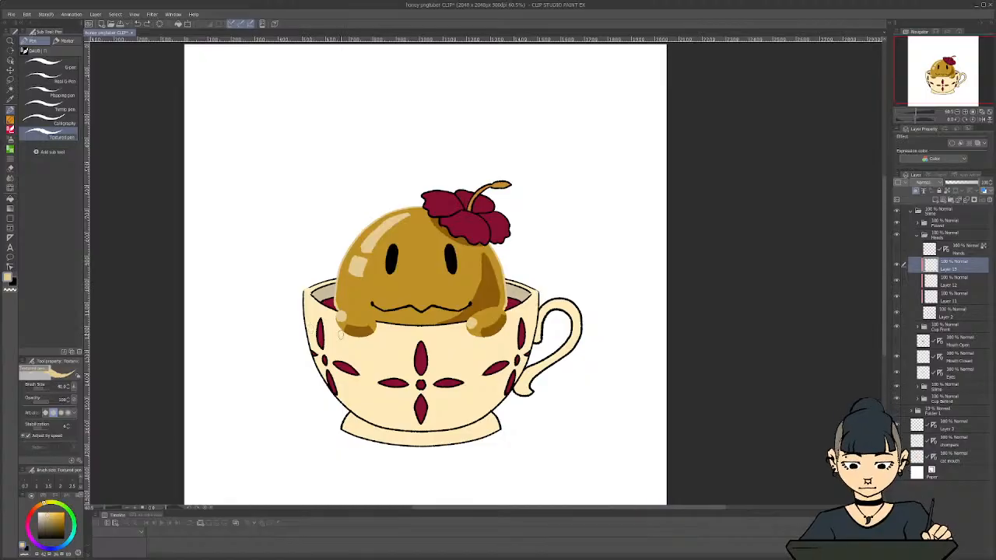
{"action": "left_click", "coordinate": [897, 250]}
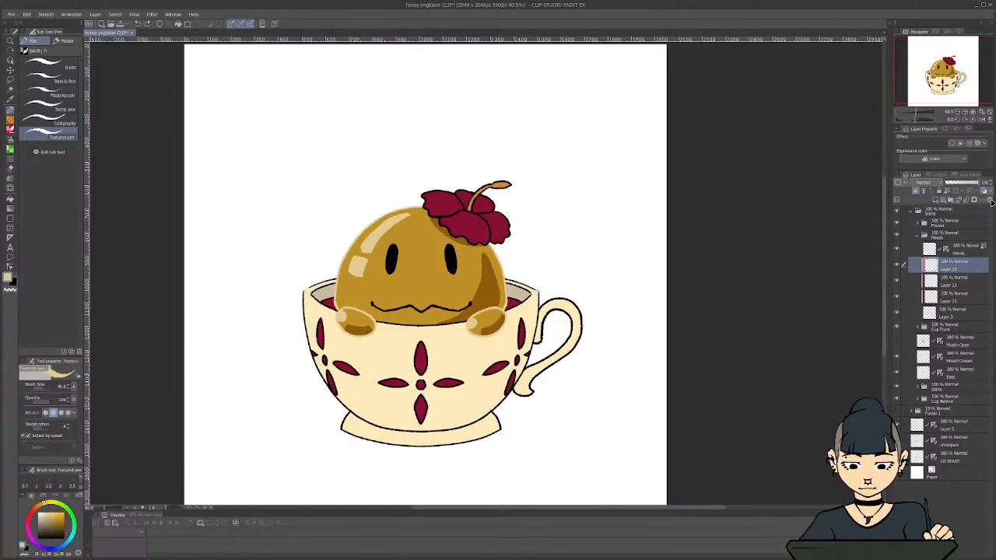
{"action": "left_click", "coordinate": [986, 200]}
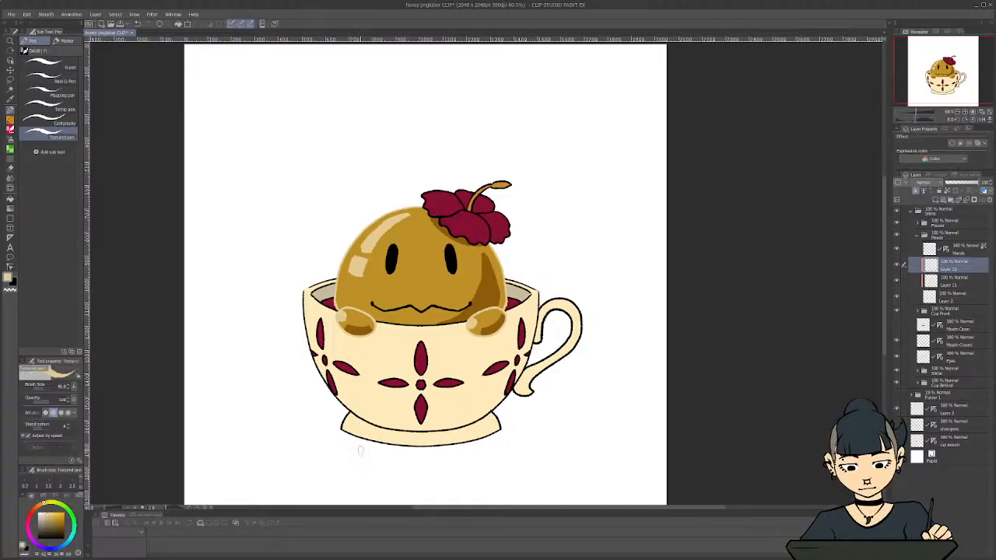
{"action": "scroll", "coordinate": [360, 450], "scroll_direction": "up", "scroll_amount": 1}
{"action": "left_click_drag", "start_coordinate": [458, 510], "coordinate": [426, 511]}
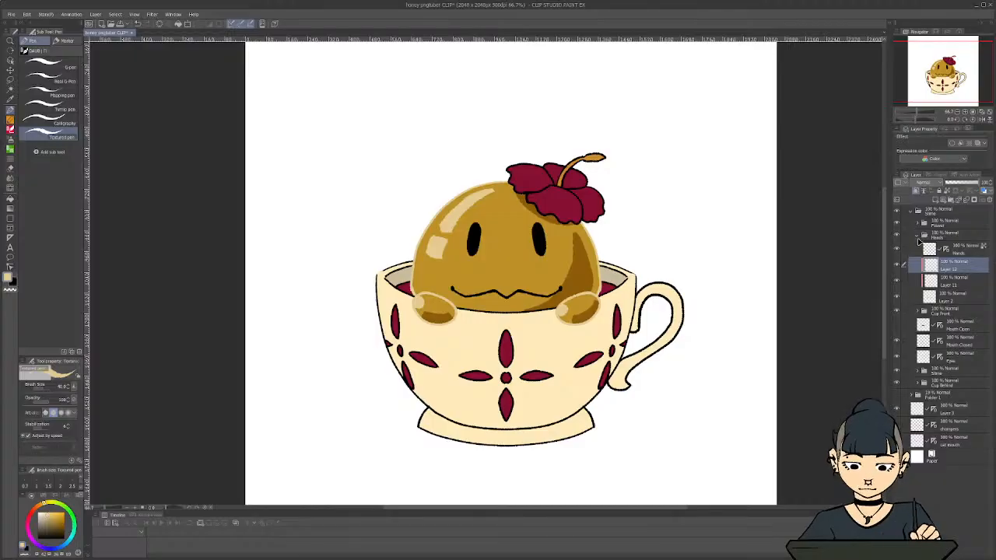
Collapse the Hands folder and create a layer folder named Mouth above the Mouth Open layer
{"action": "left_click", "coordinate": [917, 235]}
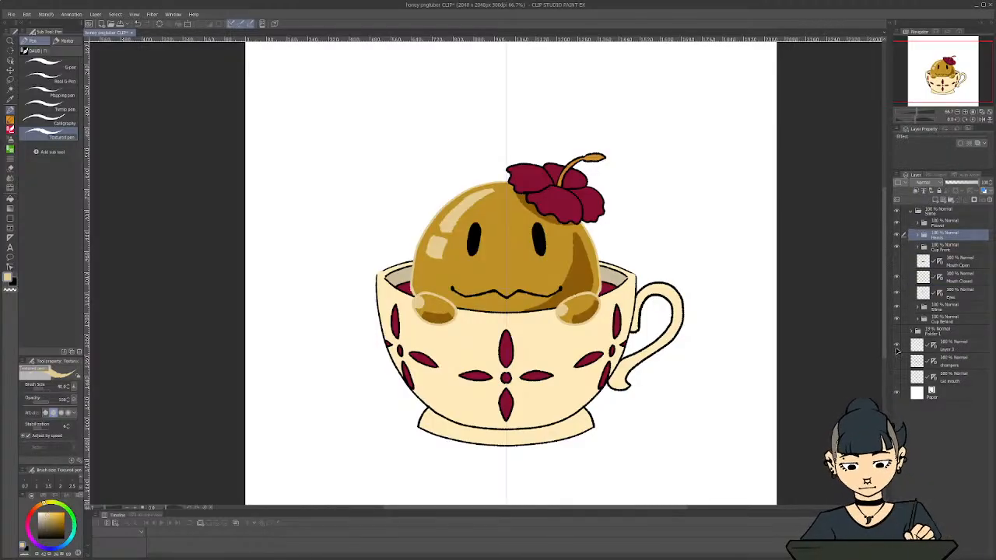
{"action": "left_click", "coordinate": [896, 262]}
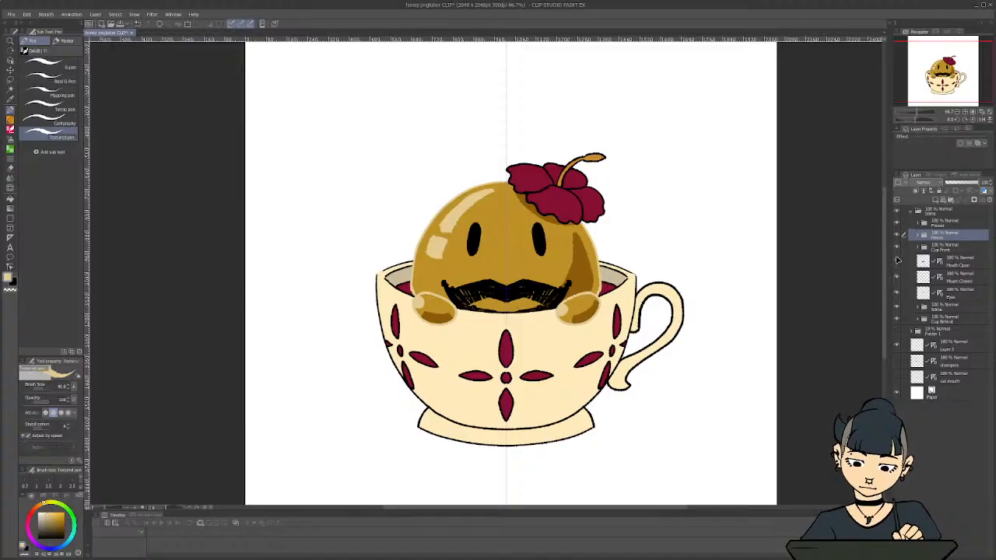
{"action": "left_click", "coordinate": [897, 262]}
{"action": "left_click", "coordinate": [899, 265]}
{"action": "left_click", "coordinate": [897, 262]}
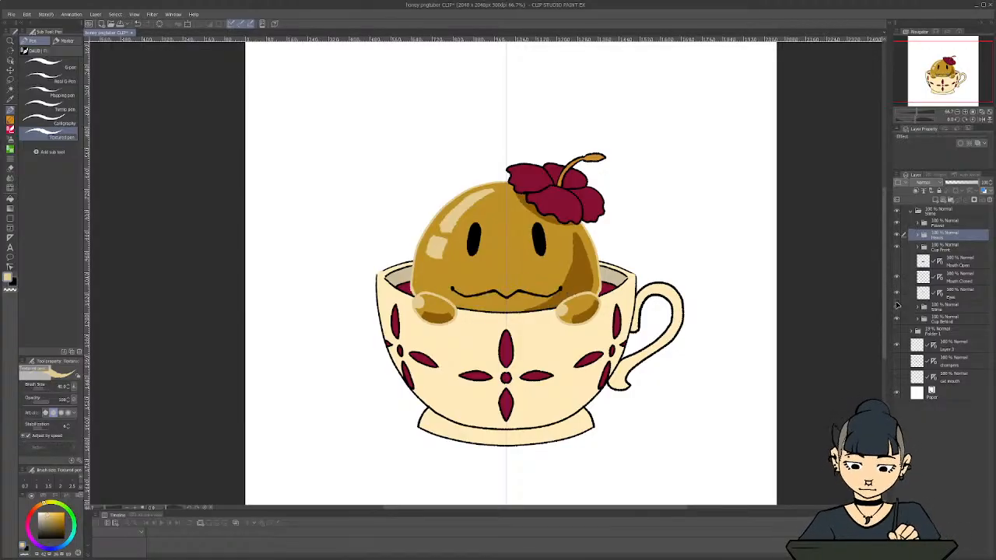
{"action": "left_click", "coordinate": [962, 266]}
{"action": "left_click", "coordinate": [952, 201]}
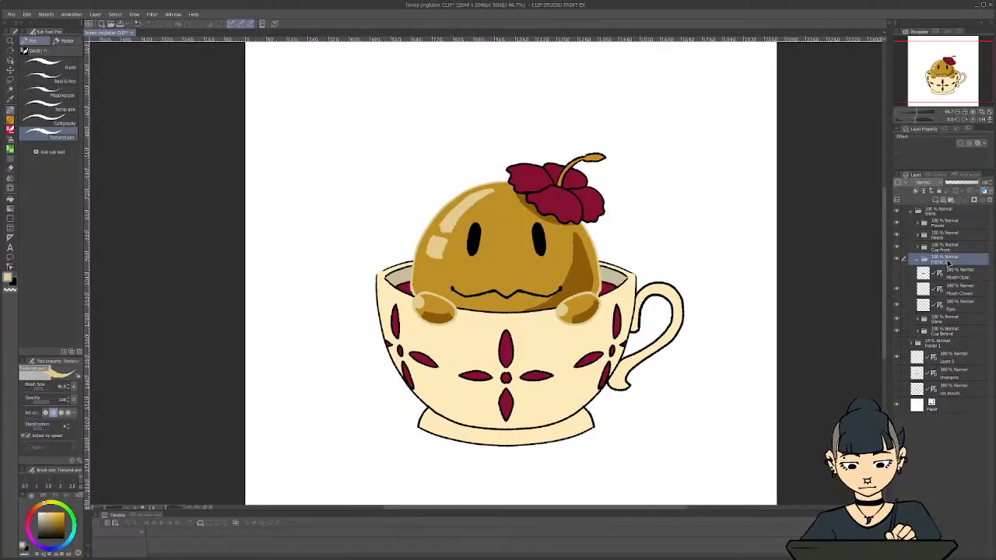
{"action": "double_click", "coordinate": [943, 262]}
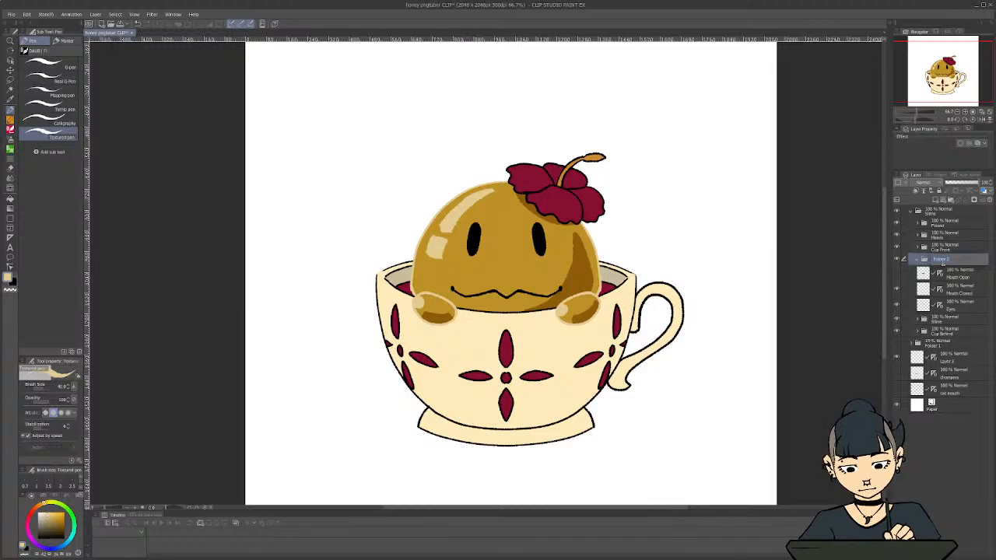
{"action": "type", "text": "Mouth"}
{"action": "key", "text": "Return"}
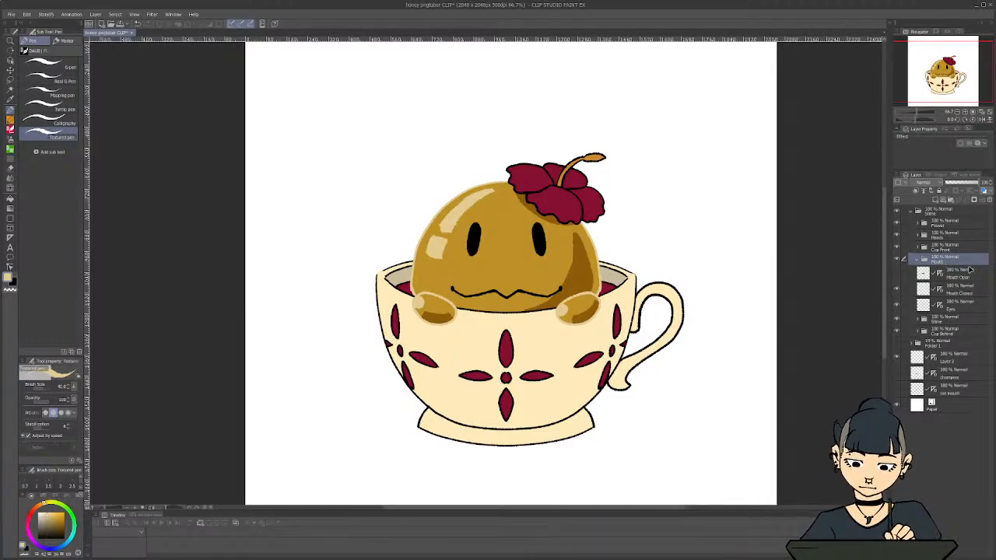
Move the Mouth Open and Mouth Closed layers together into the Mouth folder
{"action": "left_click", "coordinate": [966, 275]}
{"action": "left_click", "coordinate": [961, 291], "text": "shift"}
{"action": "left_click_drag", "start_coordinate": [957, 277], "coordinate": [928, 262]}
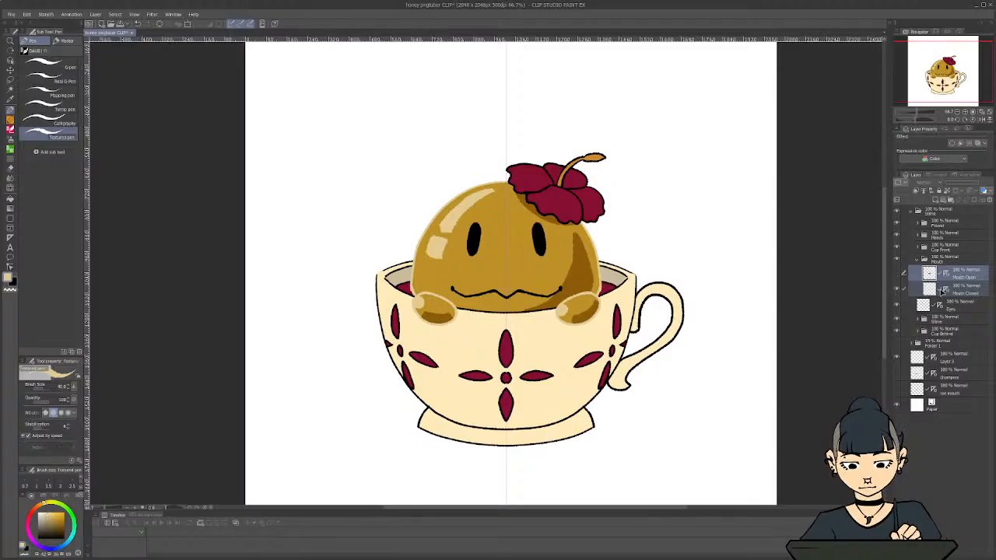
Recolour the Mouth Closed line art with a darker version of the brown sampled from the slime's shading
{"action": "left_click", "coordinate": [942, 291]}
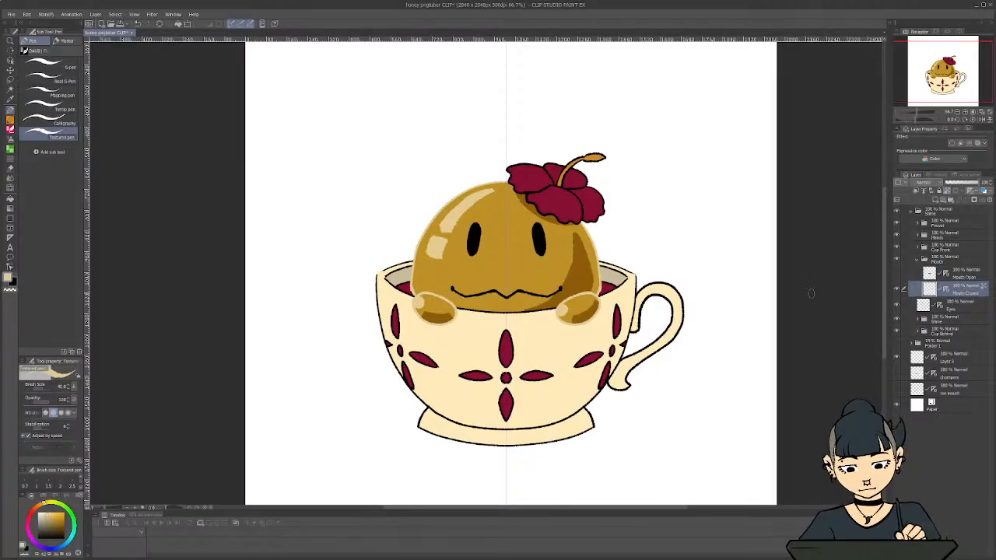
{"action": "key", "text": "i"}
{"action": "left_click", "coordinate": [565, 280]}
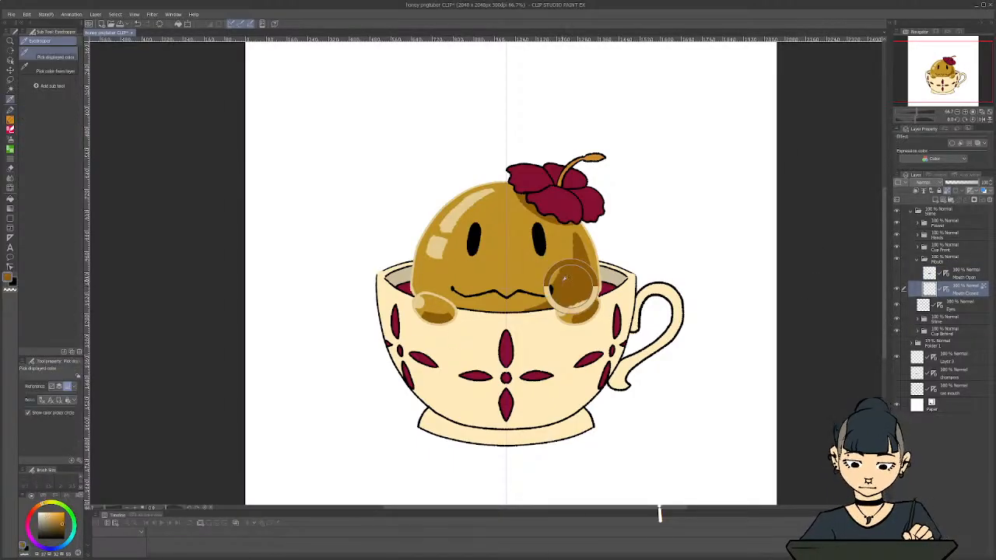
{"action": "left_click_drag", "start_coordinate": [64, 523], "coordinate": [64, 531]}
{"action": "key", "text": "c"}
{"action": "key", "text": "c"}
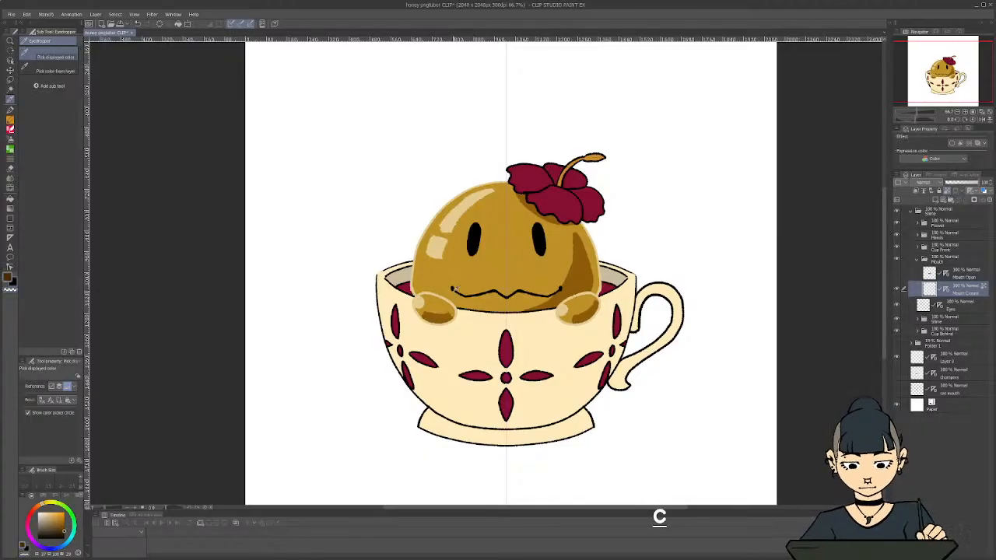
{"action": "key", "text": "p"}
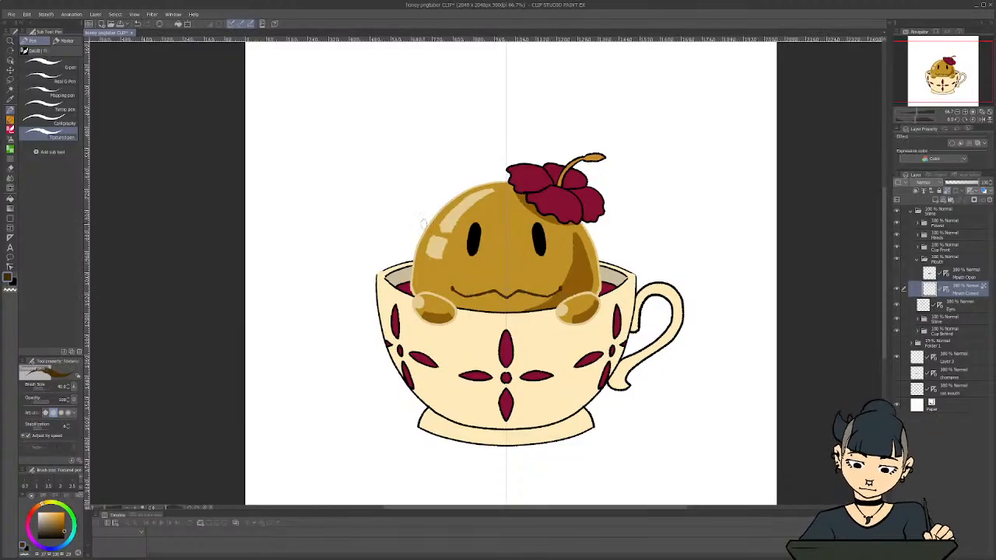
Recolour the Eyes layer with the same dark brown and shift it to a warmer brown with a hue and saturation adjustment
{"action": "left_click", "coordinate": [918, 259]}
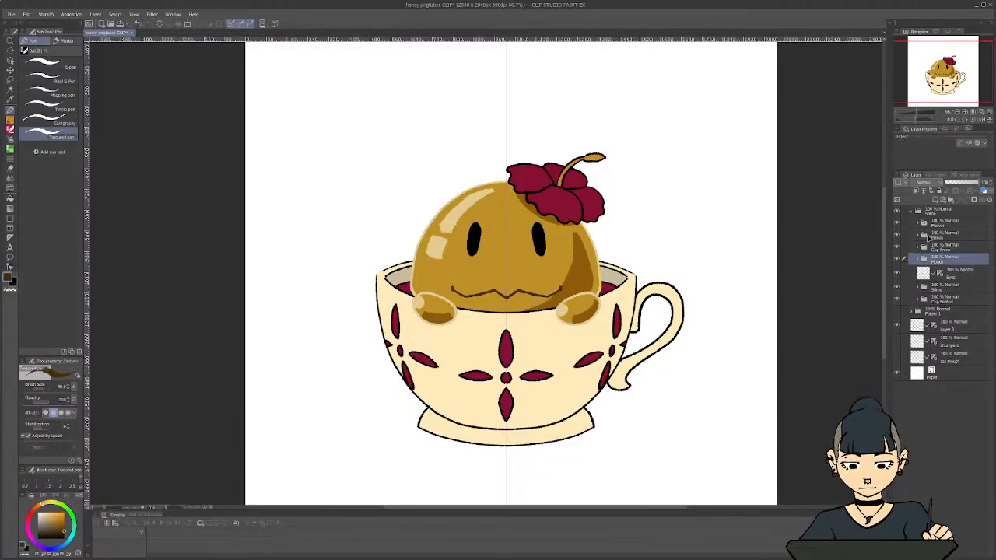
{"action": "left_click", "coordinate": [955, 280]}
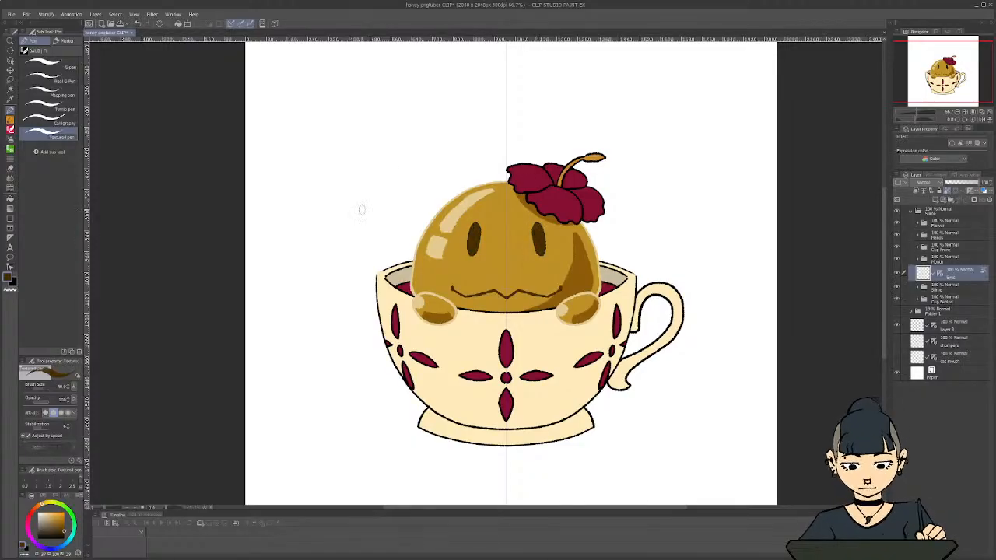
{"action": "scroll", "coordinate": [420, 327], "scroll_direction": "up", "scroll_amount": 1}
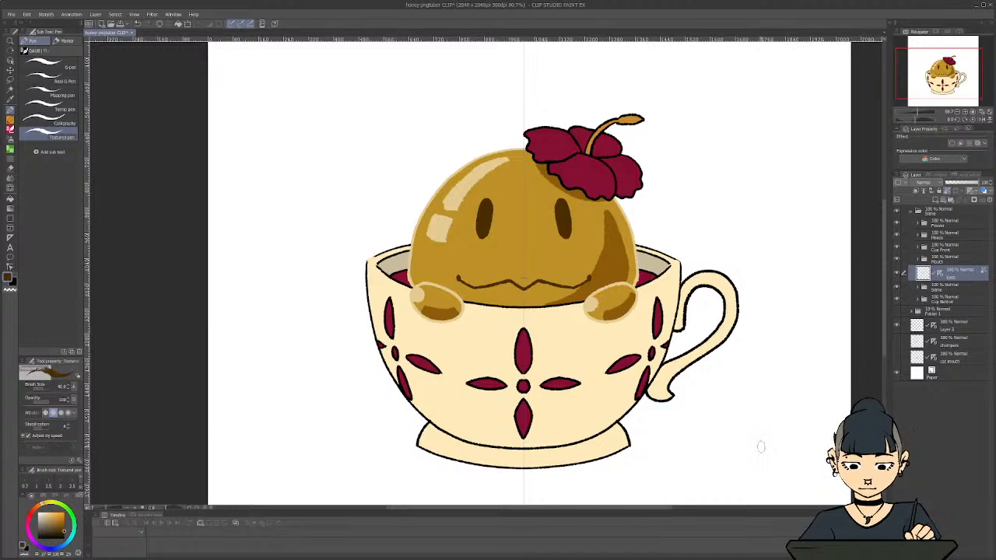
{"action": "key", "text": "ctrl+u"}
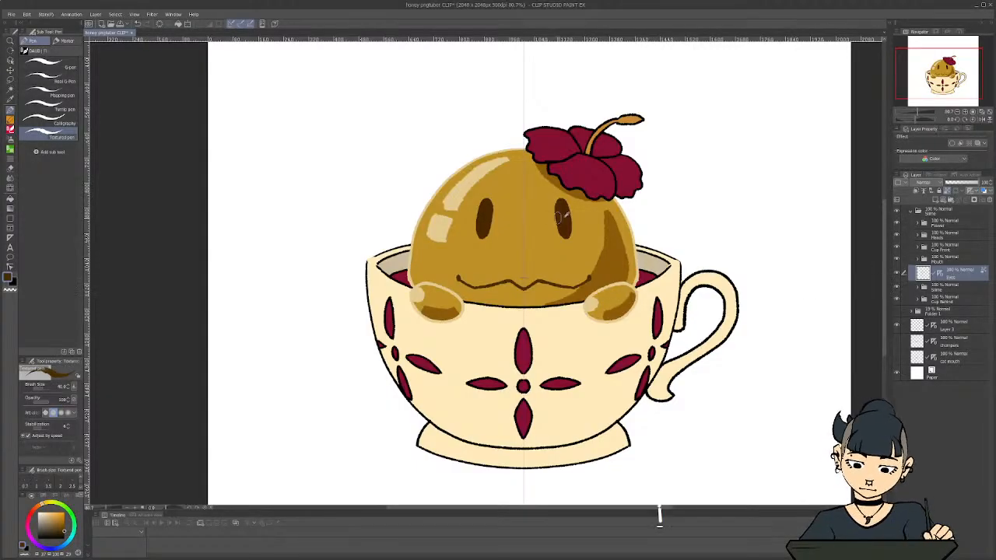
Recolour the Mouth Closed line art with the warm brown sampled from the right eye
{"action": "key", "text": "i"}
{"action": "left_click", "coordinate": [563, 219]}
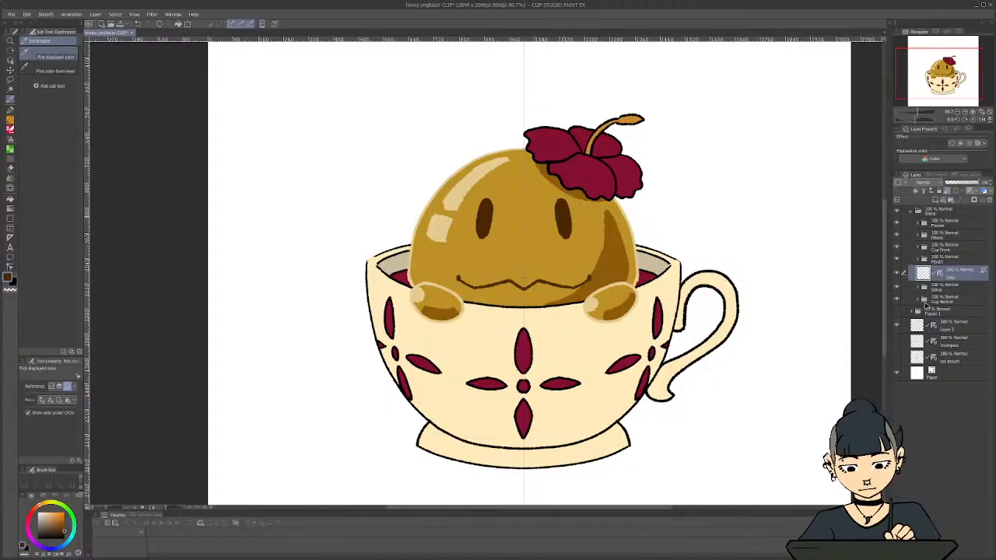
{"action": "left_click", "coordinate": [917, 260]}
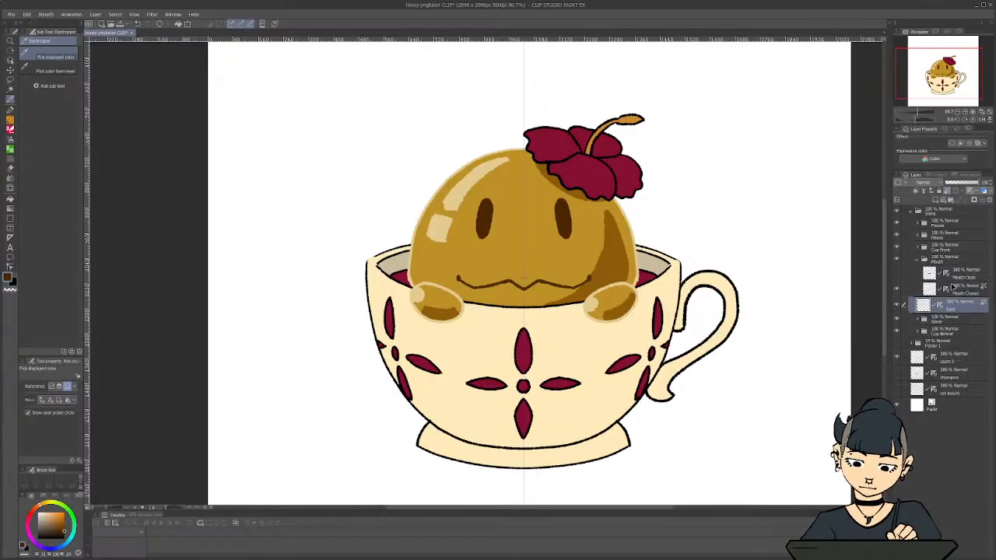
{"action": "left_click", "coordinate": [953, 285]}
{"action": "key", "text": "p"}
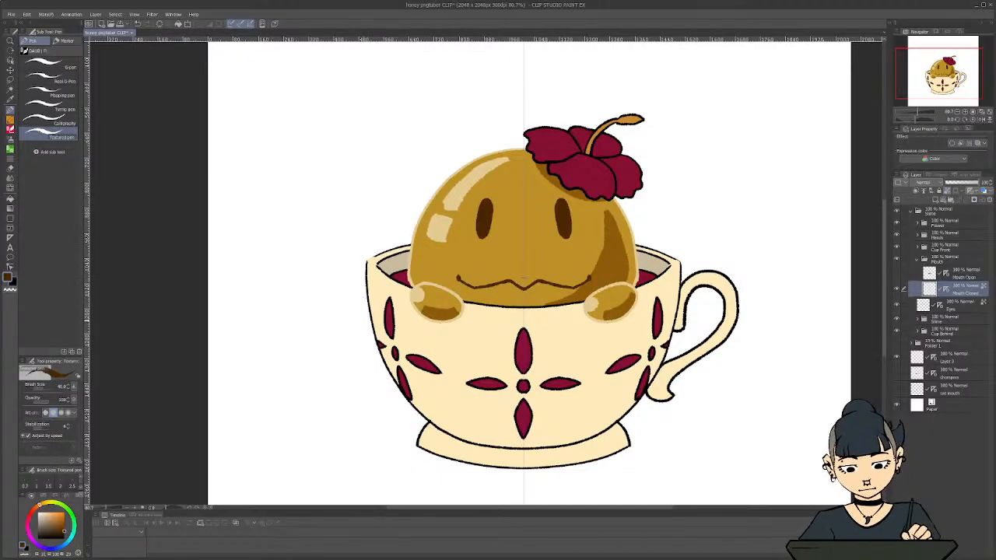
Duplicate the Mouth Closed layer and nudge the original beneath the copy slightly upward
{"action": "right_click", "coordinate": [957, 291]}
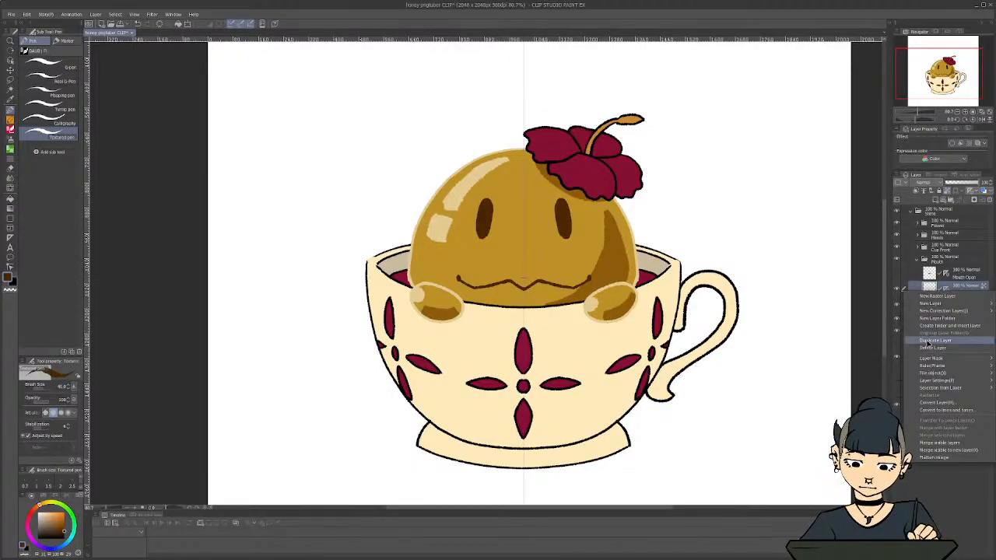
{"action": "left_click", "coordinate": [930, 343]}
{"action": "left_click", "coordinate": [963, 307]}
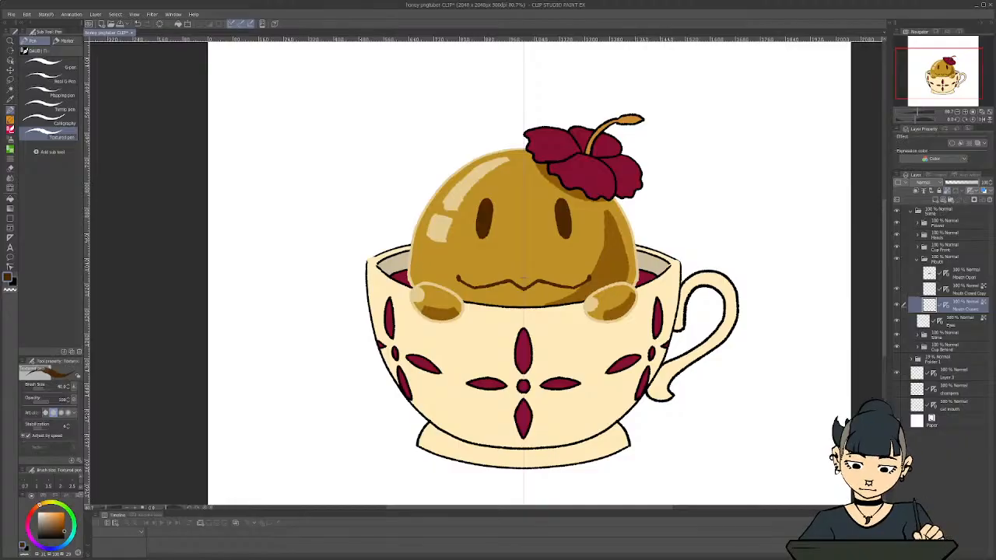
{"action": "key", "text": "ctrl+t"}
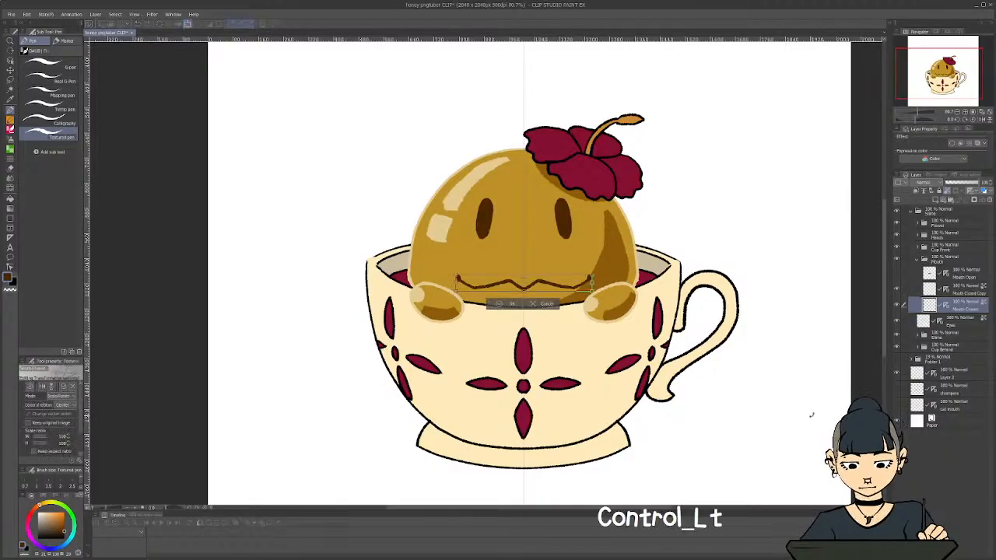
{"action": "key", "text": "Up"}
{"action": "key", "text": "Up"}
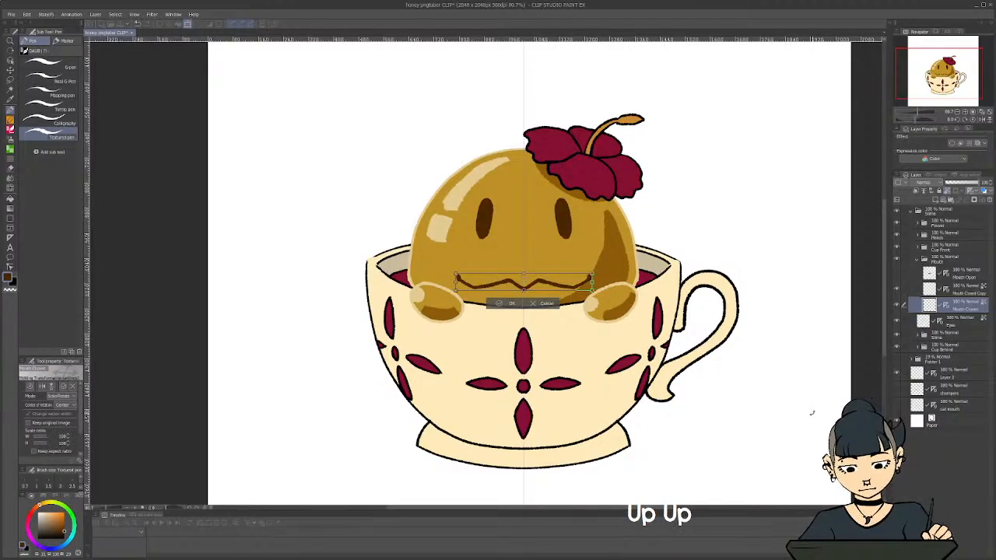
{"action": "left_click", "coordinate": [505, 304]}
Recolour the lower Mouth Closed layer with the cream sampled from the slime's highlight
{"action": "key", "text": "i"}
{"action": "left_click", "coordinate": [458, 196]}
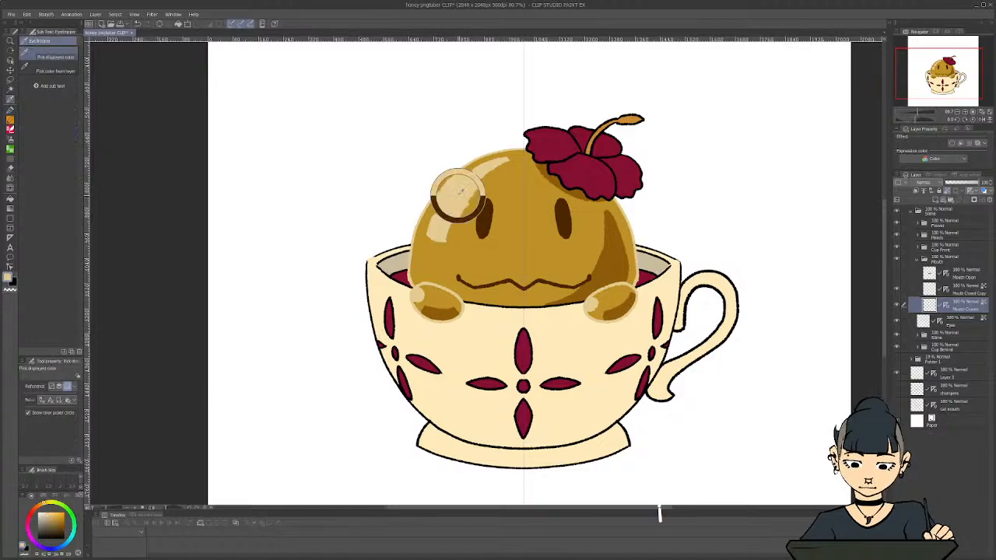
{"action": "key", "text": "p"}
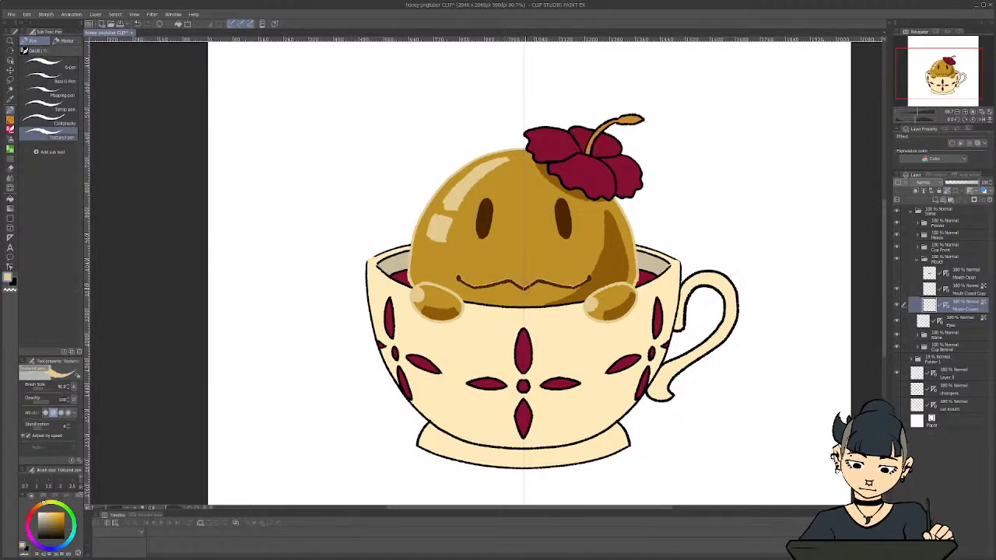
Nudge the cream lower Mouth Closed layer slightly up and left from the brown mouth line
{"action": "key", "text": "ctrl+t"}
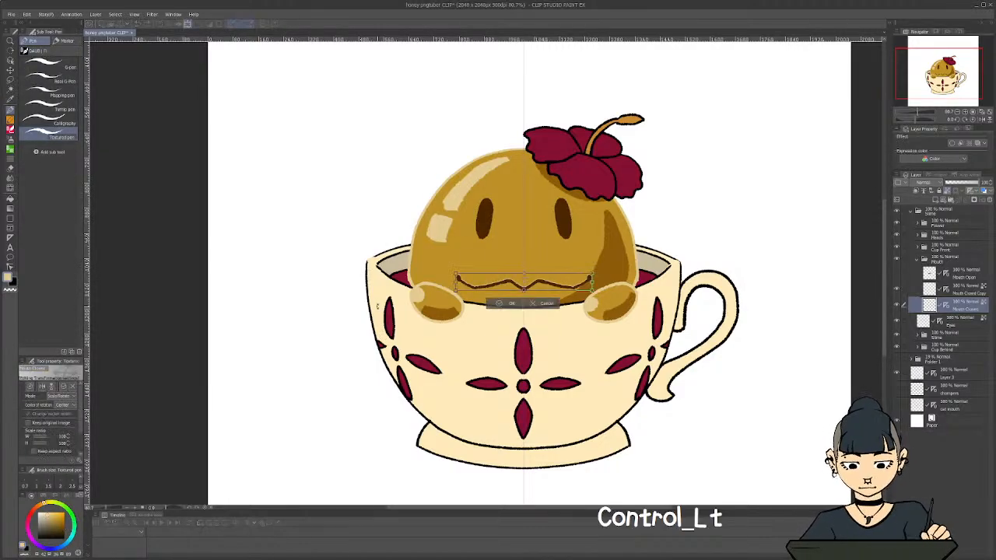
{"action": "key", "text": "Up"}
{"action": "key", "text": "Up"}
{"action": "key", "text": "Up"}
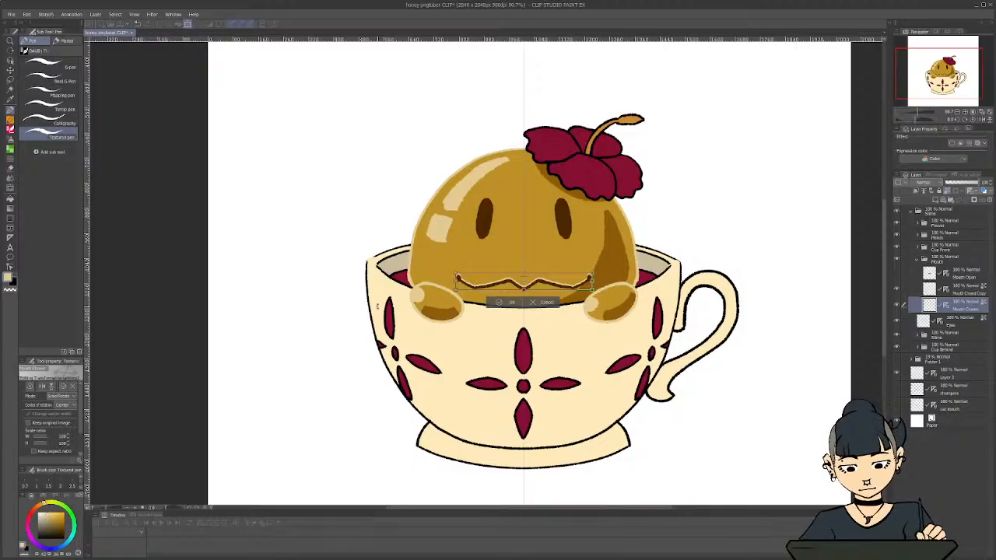
{"action": "key", "text": "Left"}
{"action": "key", "text": "Left"}
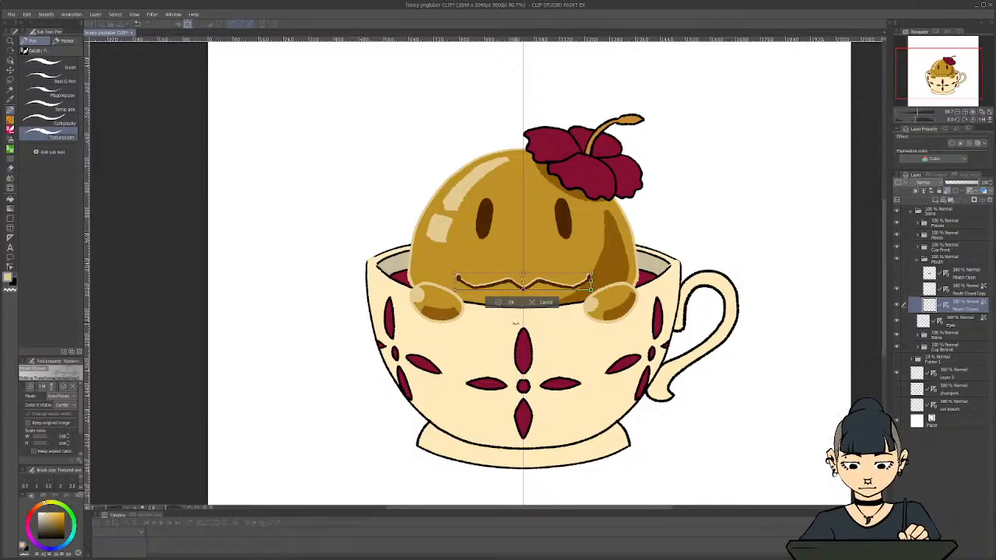
{"action": "key", "text": "Up"}
{"action": "key", "text": "Up"}
{"action": "key", "text": "Up"}
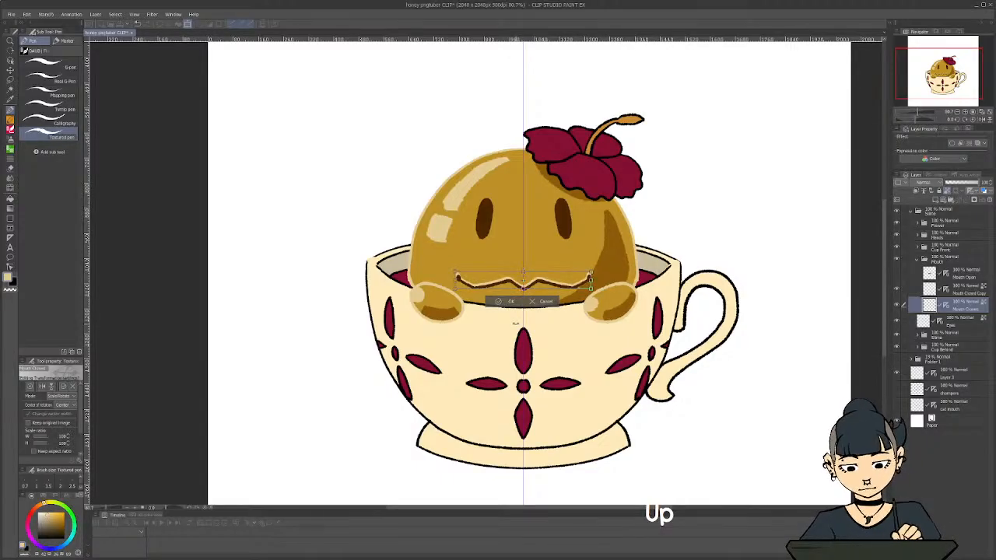
{"action": "key", "text": "Down"}
{"action": "key", "text": "Up"}
{"action": "key", "text": "Up"}
{"action": "key", "text": "Up"}
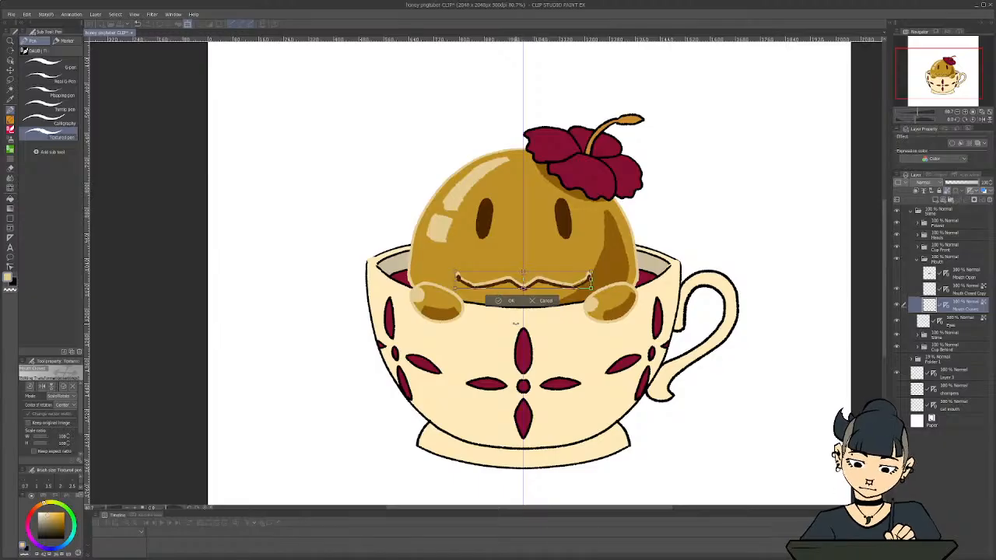
{"action": "left_click", "coordinate": [497, 300]}
Try to extend the cream highlight around both mouth corners on the lower Mouth Closed layer, then undo it
{"action": "scroll", "coordinate": [466, 284], "scroll_direction": "up", "scroll_amount": 3}
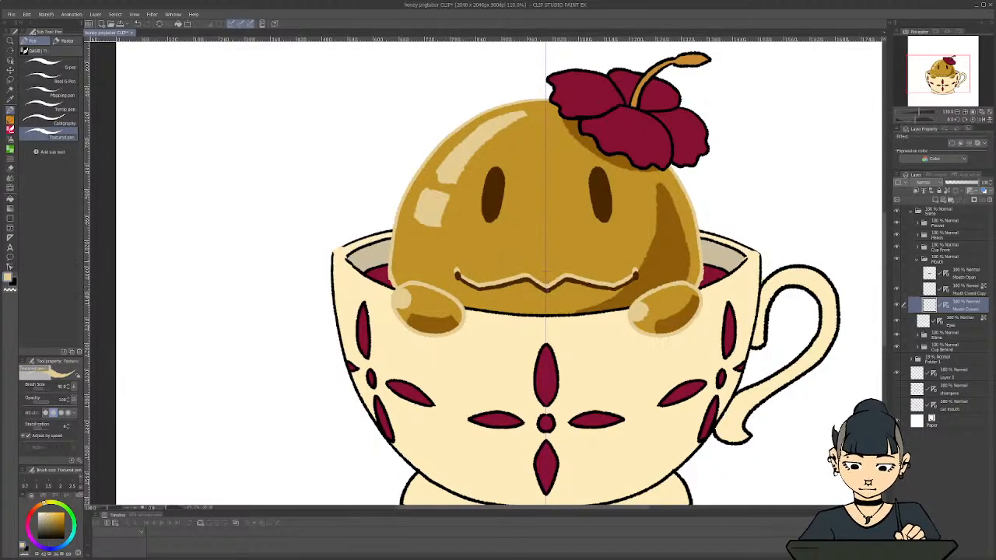
{"action": "key", "text": "c"}
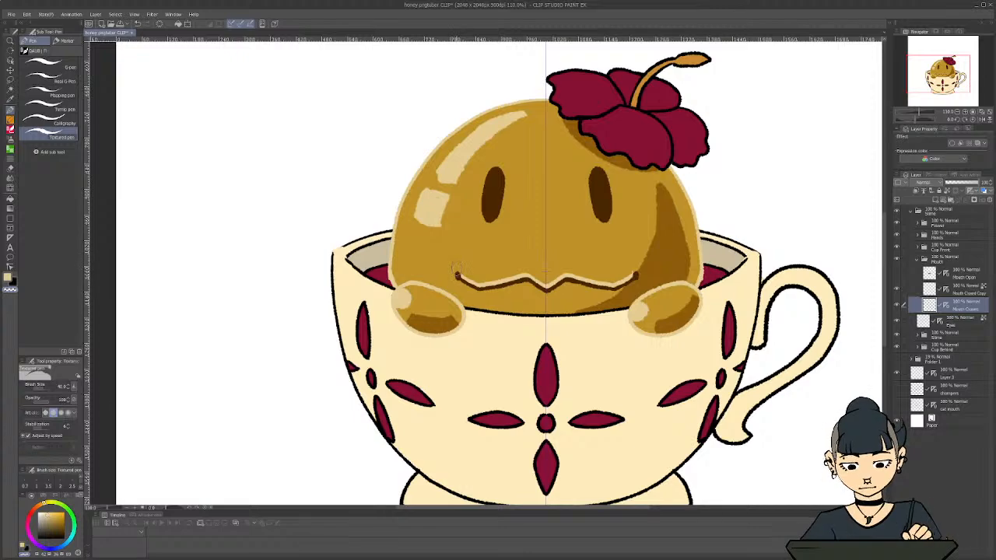
{"action": "key", "text": "c"}
{"action": "left_click_drag", "start_coordinate": [455, 276], "coordinate": [457, 269]}
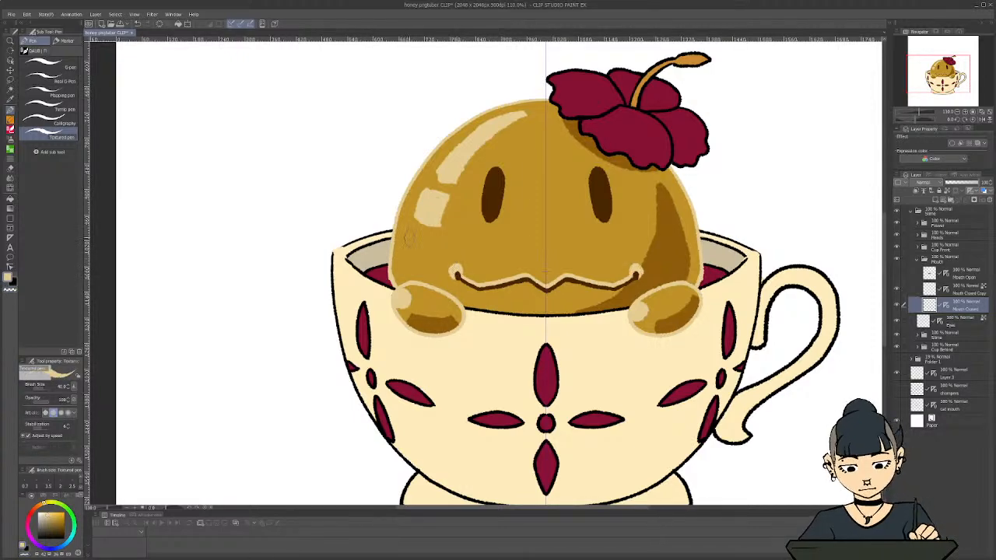
{"action": "scroll", "coordinate": [385, 293], "scroll_direction": "down", "scroll_amount": 10}
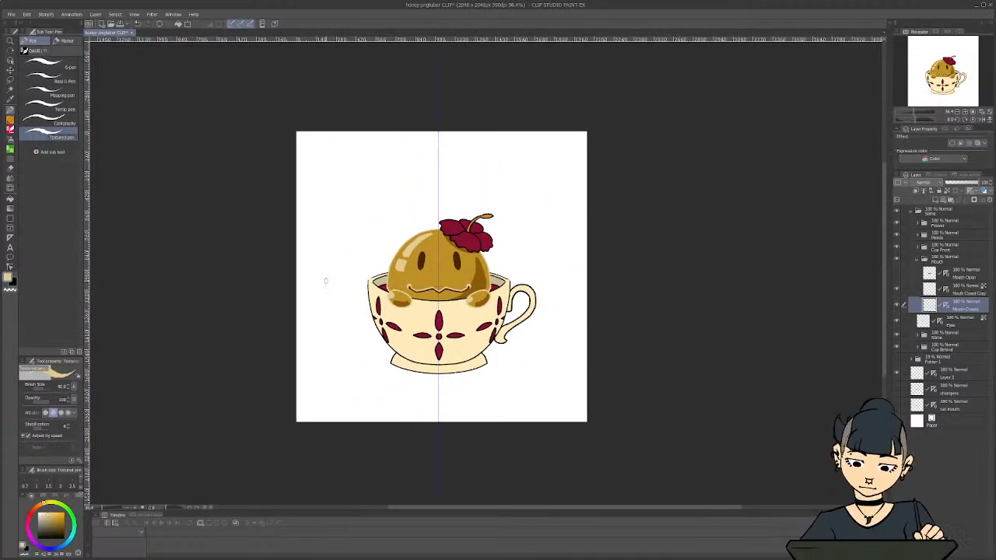
{"action": "scroll", "coordinate": [325, 280], "scroll_direction": "up", "scroll_amount": 2}
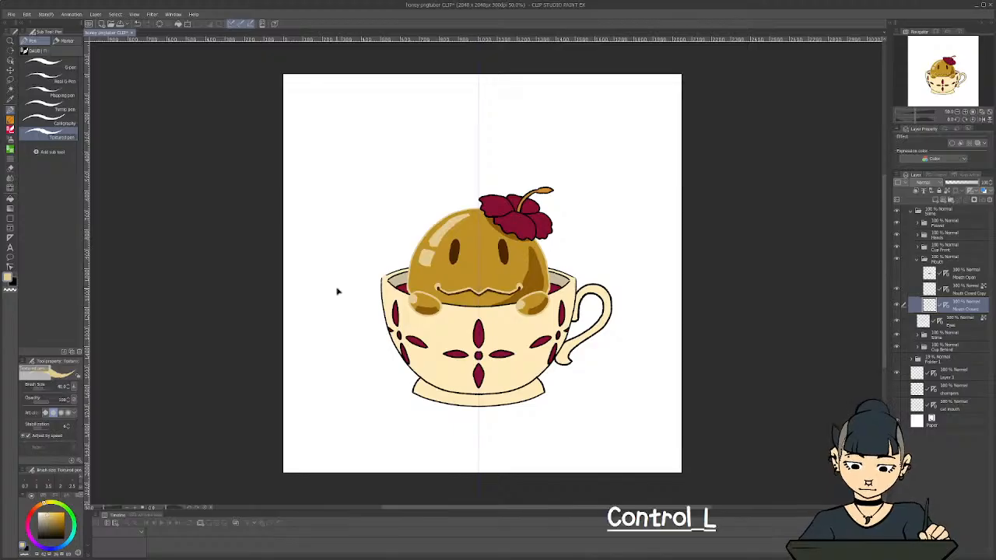
{"action": "key", "text": "ctrl+z"}
Recolour the lower Mouth Closed line with the brown sampled from the shading on the slime's body
{"action": "scroll", "coordinate": [337, 289], "scroll_direction": "down", "scroll_amount": 2}
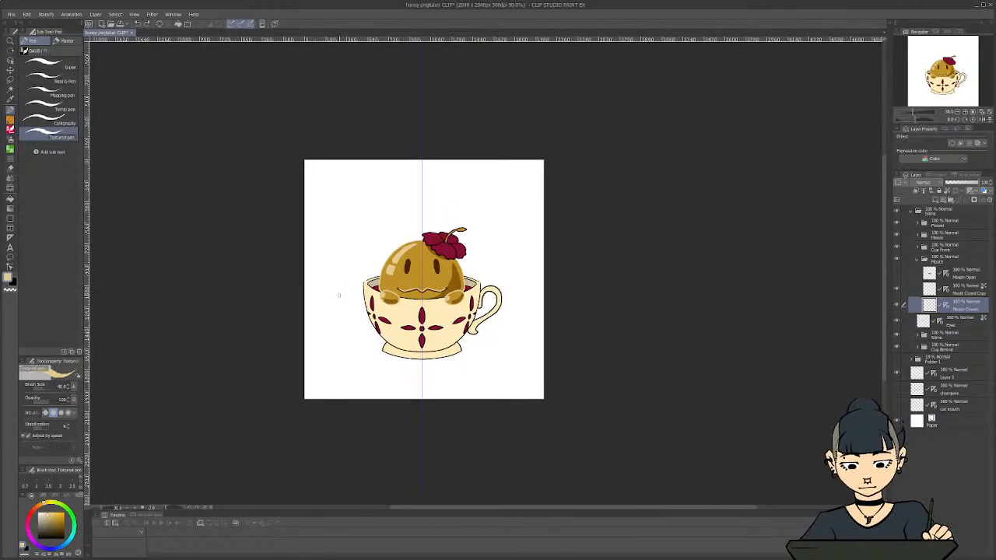
{"action": "scroll", "coordinate": [338, 295], "scroll_direction": "up", "scroll_amount": 2}
{"action": "scroll", "coordinate": [344, 303], "scroll_direction": "up", "scroll_amount": 2}
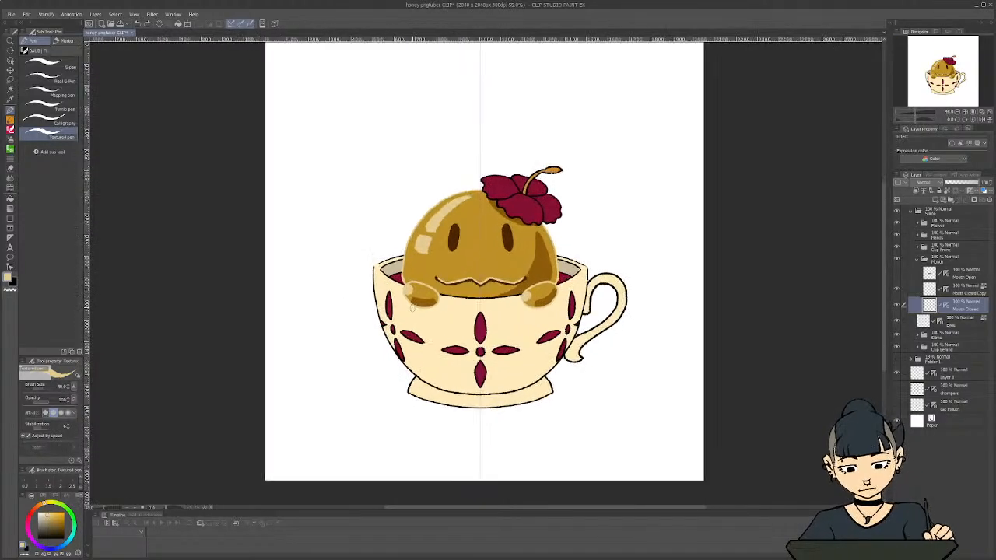
{"action": "scroll", "coordinate": [412, 308], "scroll_direction": "up", "scroll_amount": 2}
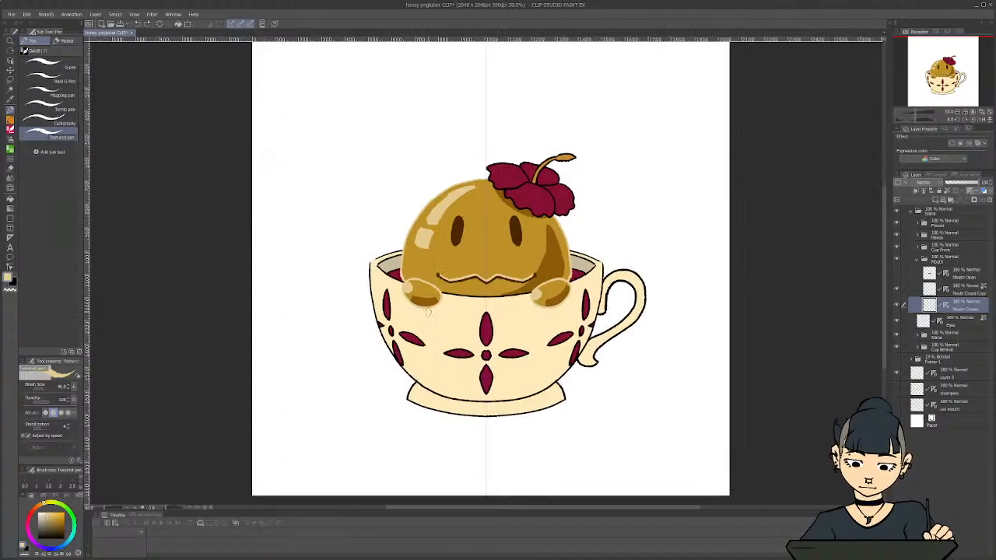
{"action": "key", "text": "i"}
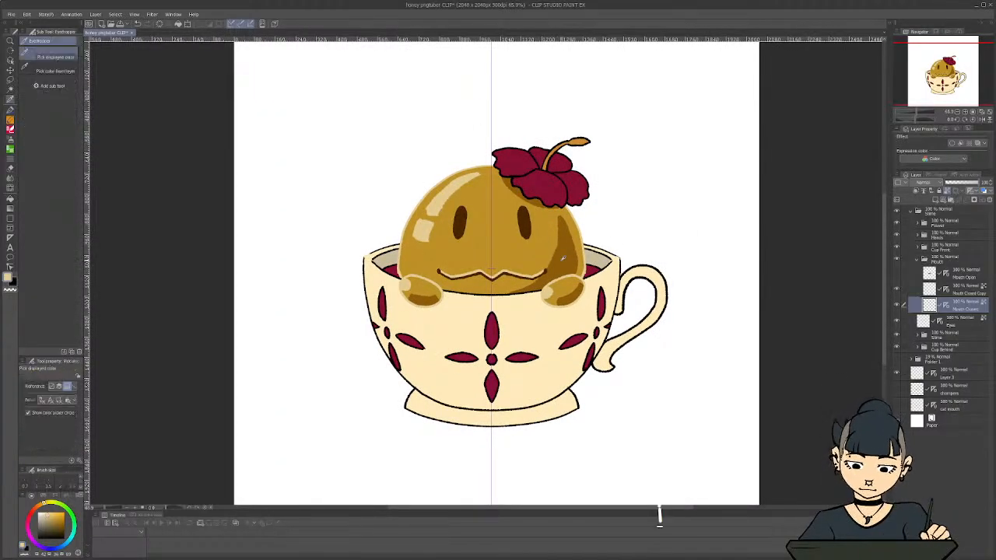
{"action": "left_click", "coordinate": [560, 261]}
{"action": "left_click", "coordinate": [542, 274]}
{"action": "left_click", "coordinate": [544, 271]}
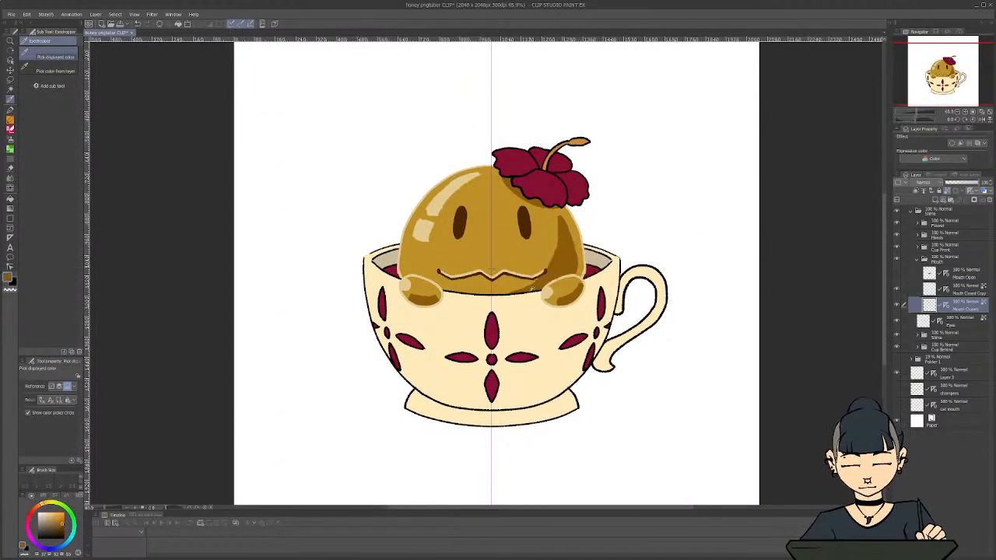
{"action": "key", "text": "p"}
{"action": "mouse_move", "coordinate": [520, 276]}
{"action": "left_mouse_down"}
{"action": "mouse_move", "coordinate": [546, 272]}
{"action": "mouse_move", "coordinate": [492, 278]}
{"action": "left_mouse_up"}
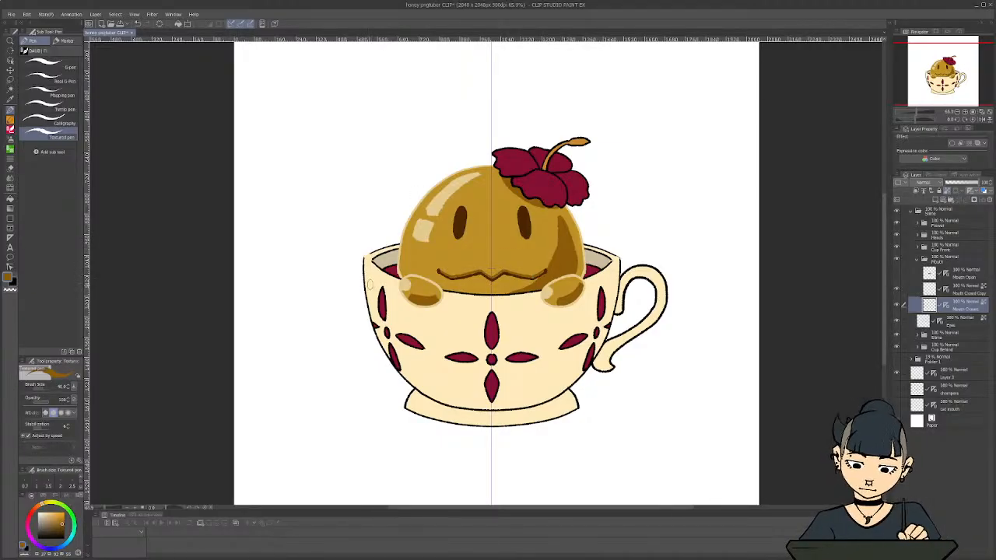
{"action": "scroll", "coordinate": [389, 307], "scroll_direction": "down", "scroll_amount": 1}
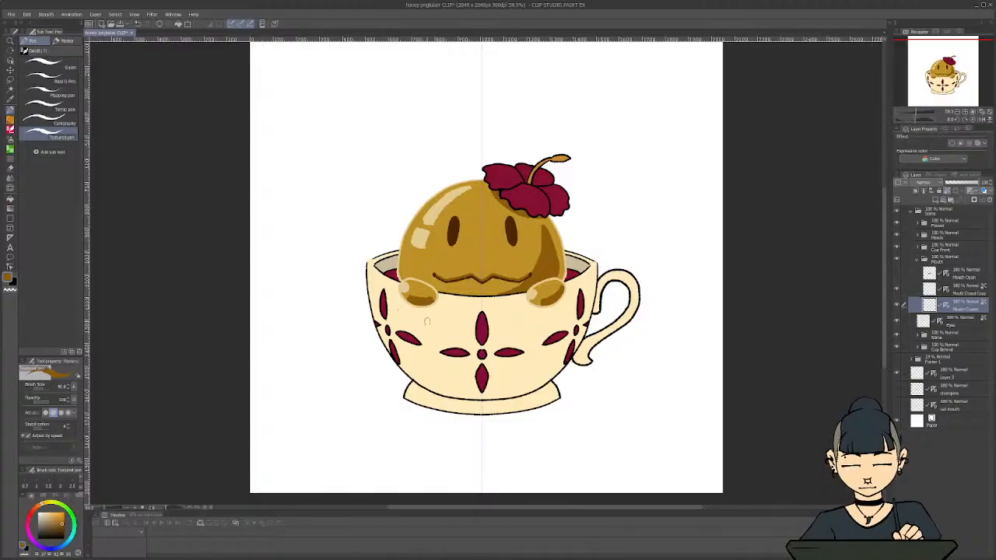
{"action": "scroll", "coordinate": [442, 323], "scroll_direction": "up", "scroll_amount": 5}
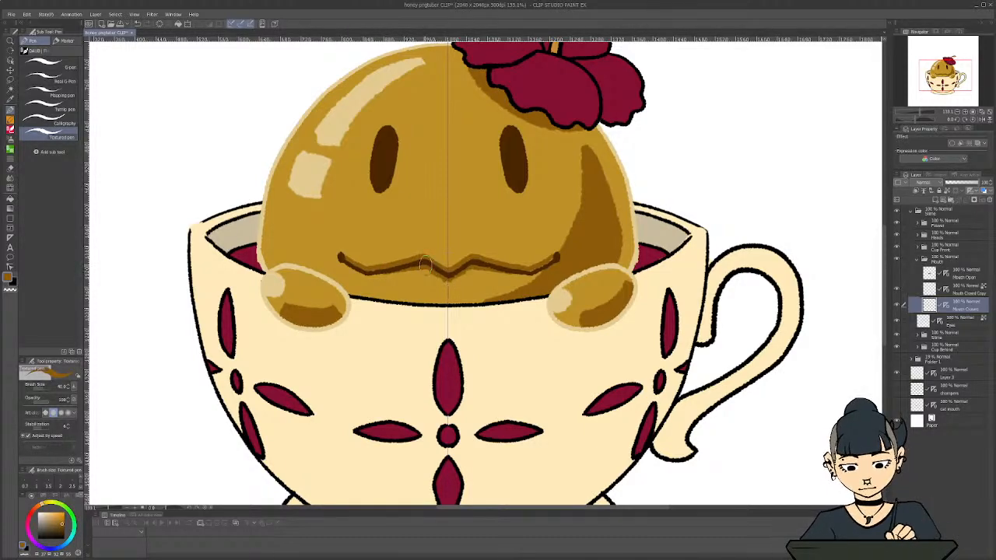
{"action": "scroll", "coordinate": [444, 272], "scroll_direction": "down", "scroll_amount": 3}
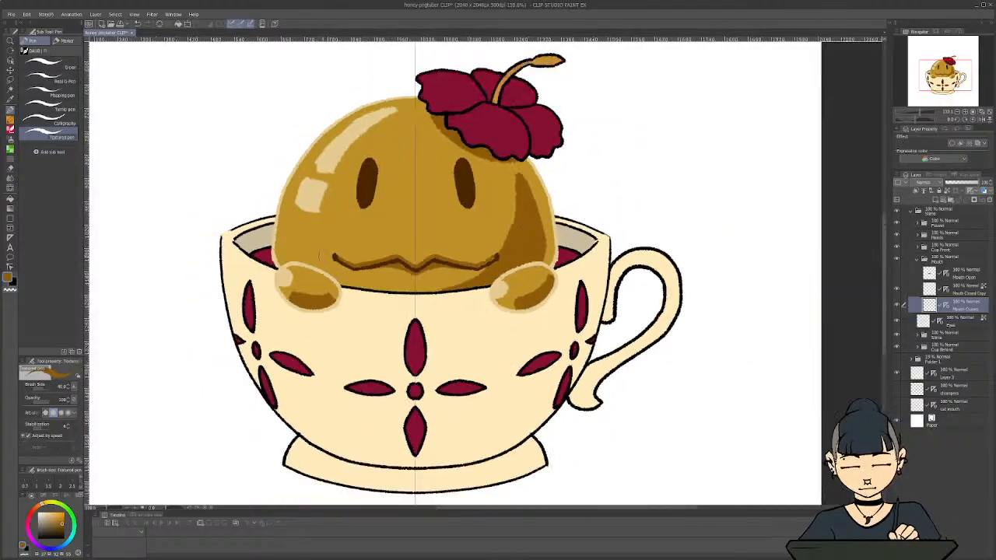
{"action": "scroll", "coordinate": [295, 271], "scroll_direction": "down", "scroll_amount": 2}
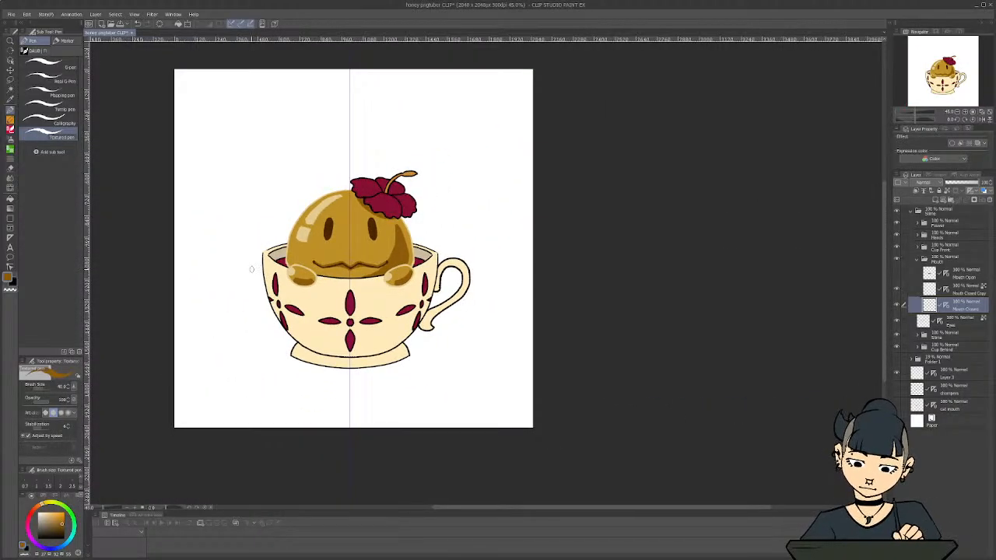
{"action": "scroll", "coordinate": [252, 270], "scroll_direction": "up", "scroll_amount": 3}
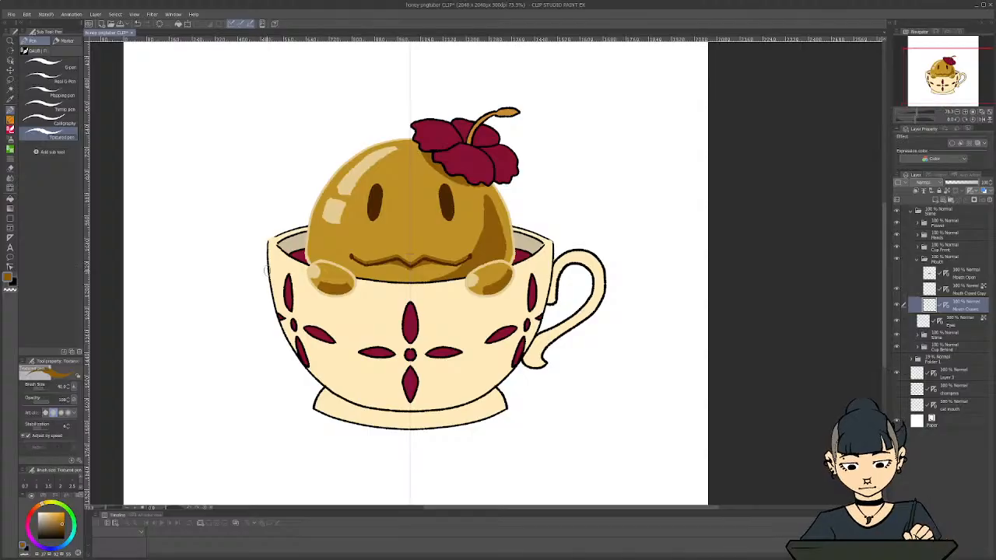
{"action": "scroll", "coordinate": [265, 270], "scroll_direction": "up", "scroll_amount": 1}
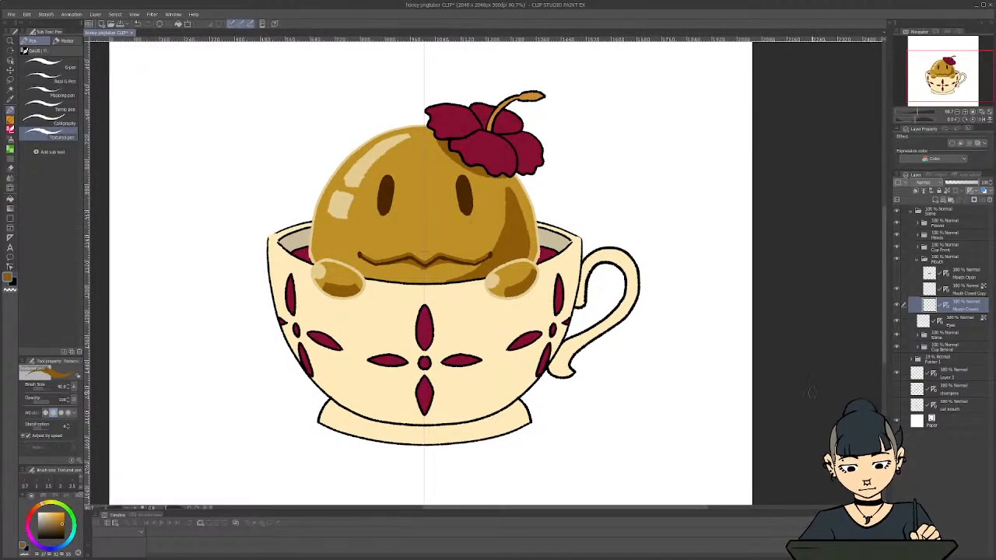
Add a plain layer named Blush above the line art in the inner Slime folder
{"action": "left_click", "coordinate": [917, 259]}
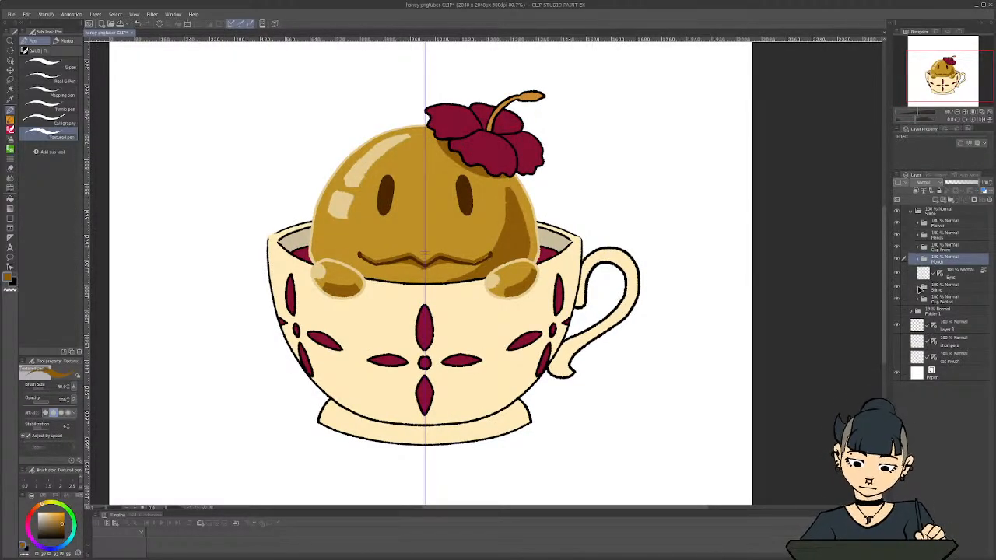
{"action": "left_click", "coordinate": [919, 290]}
{"action": "left_click", "coordinate": [953, 300]}
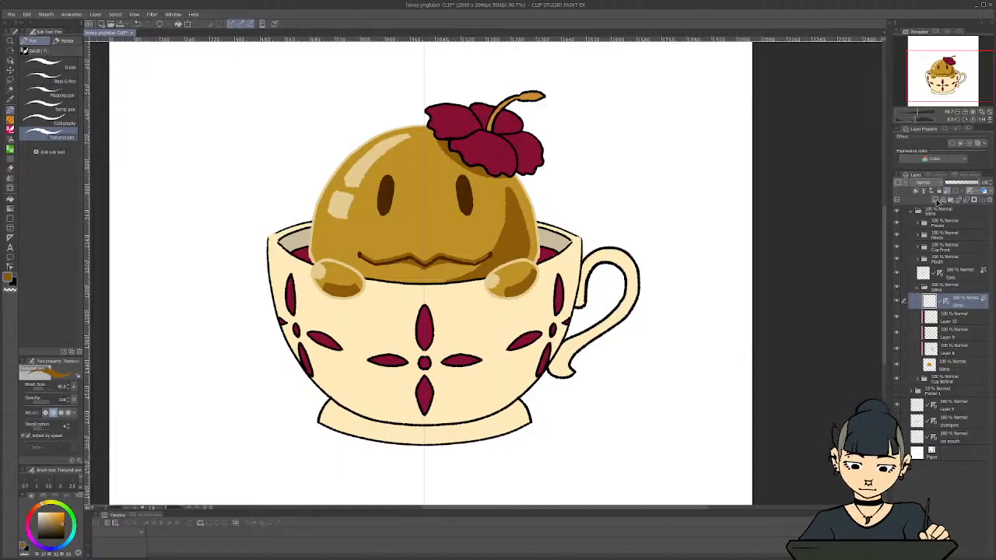
{"action": "left_click", "coordinate": [937, 201]}
{"action": "type", "text": "Blush"}
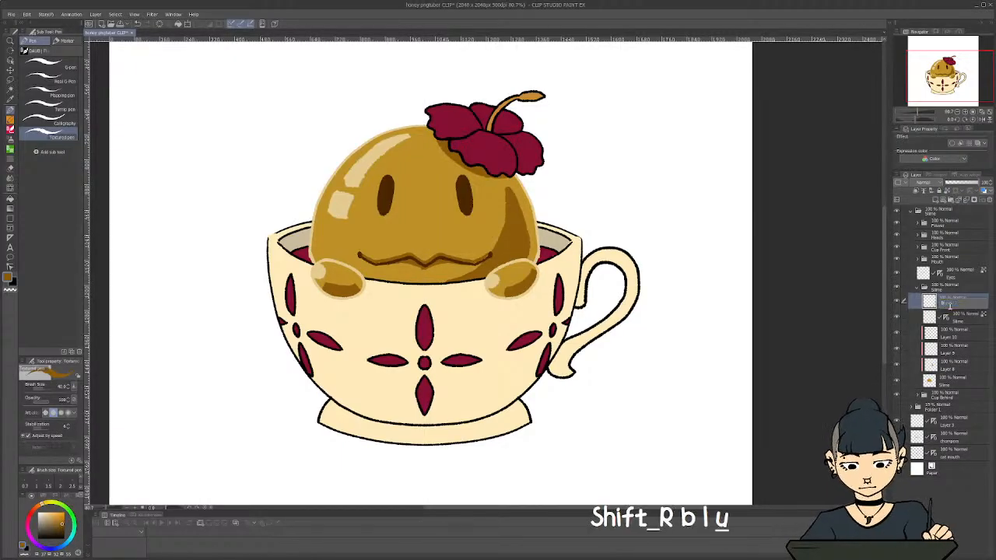
{"action": "key", "text": "Return"}
Duplicate the symmetry-ruler layer directly below Folder 1 and rename the copy Blush
{"action": "left_click", "coordinate": [949, 424]}
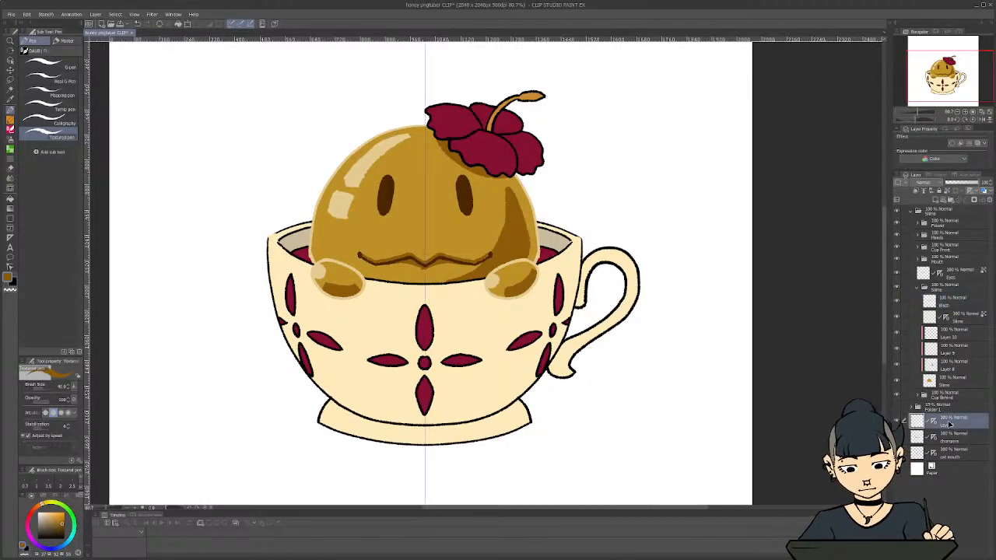
{"action": "right_click", "coordinate": [949, 427]}
{"action": "left_click", "coordinate": [924, 312]}
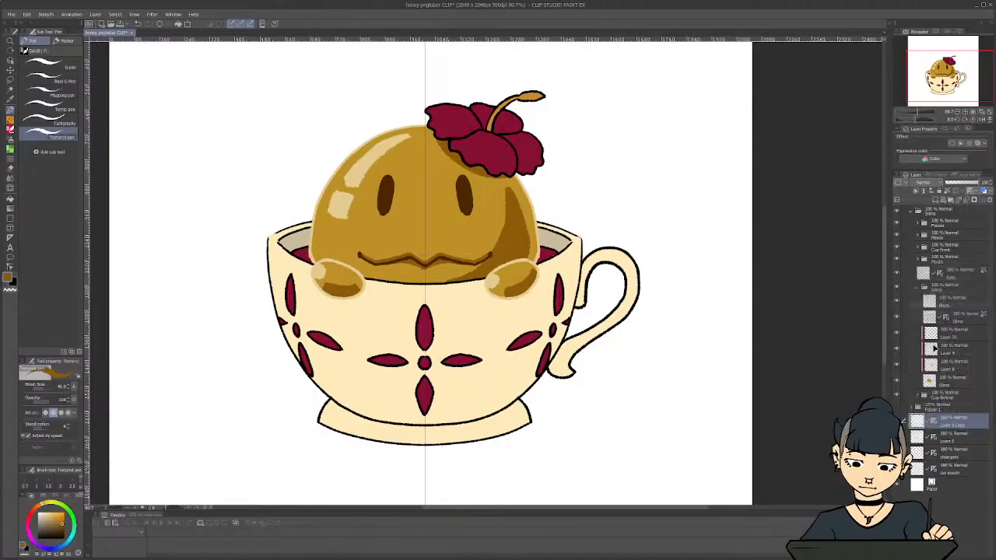
{"action": "double_click", "coordinate": [949, 424]}
{"action": "type", "text": "Blush"}
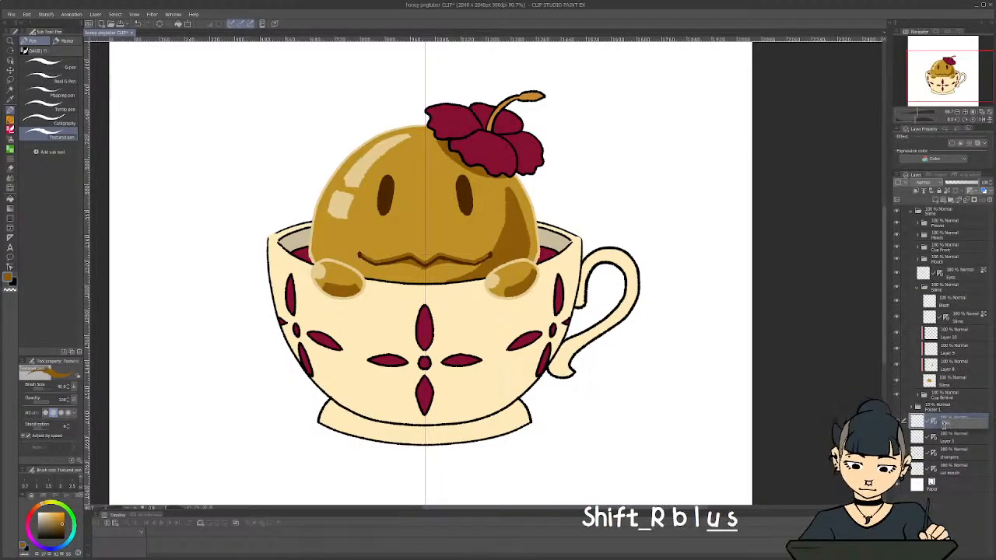
{"action": "key", "text": "Return"}
Move the ruler-equipped Blush layer above the line art in the inner Slime folder and delete the plain Blush layer
{"action": "left_click_drag", "start_coordinate": [953, 420], "coordinate": [945, 312]}
{"action": "left_click", "coordinate": [981, 201]}
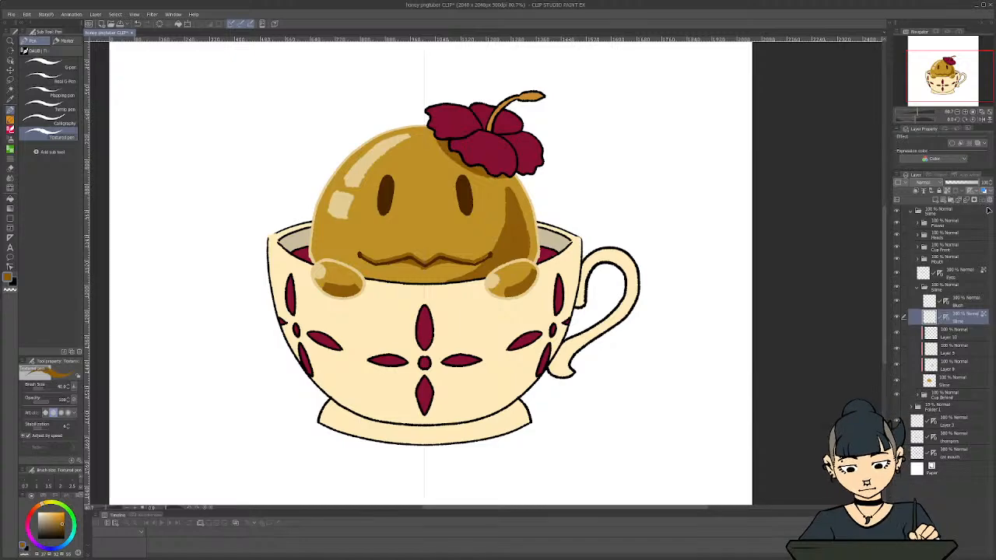
{"action": "left_click", "coordinate": [951, 297]}
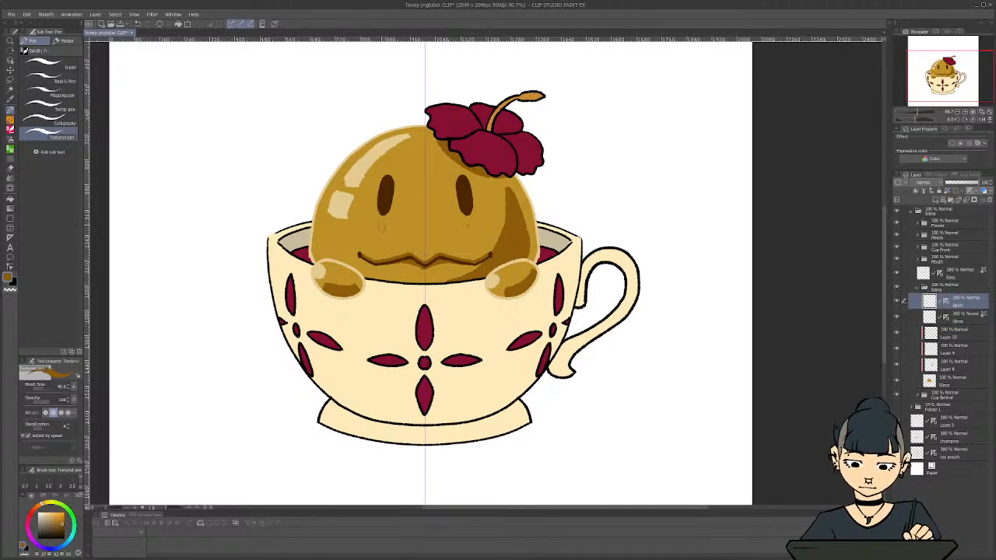
Try short mirrored brown blush marks beneath both eyes on the Blush layer, then undo them
{"action": "key", "text": "ctrl+z"}
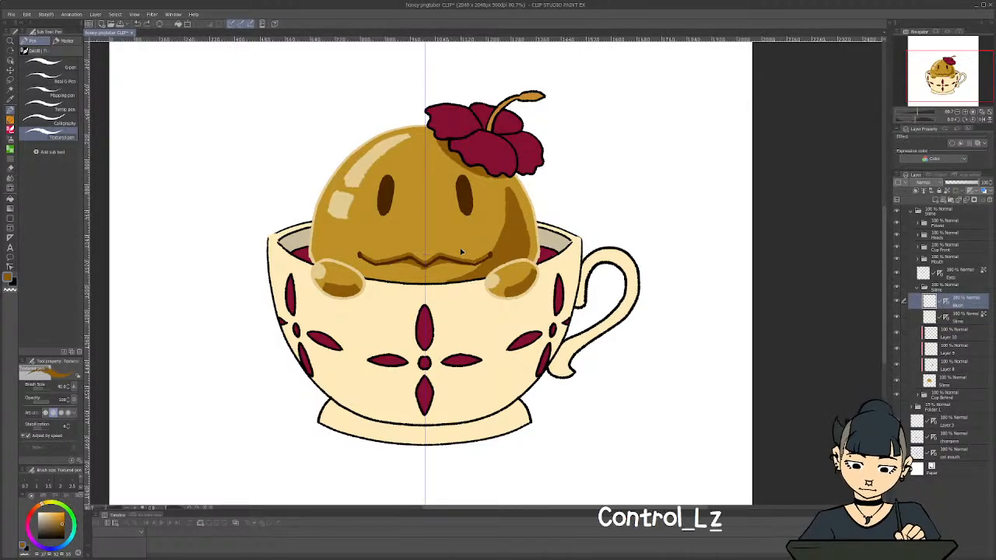
{"action": "left_click_drag", "start_coordinate": [472, 225], "coordinate": [487, 229]}
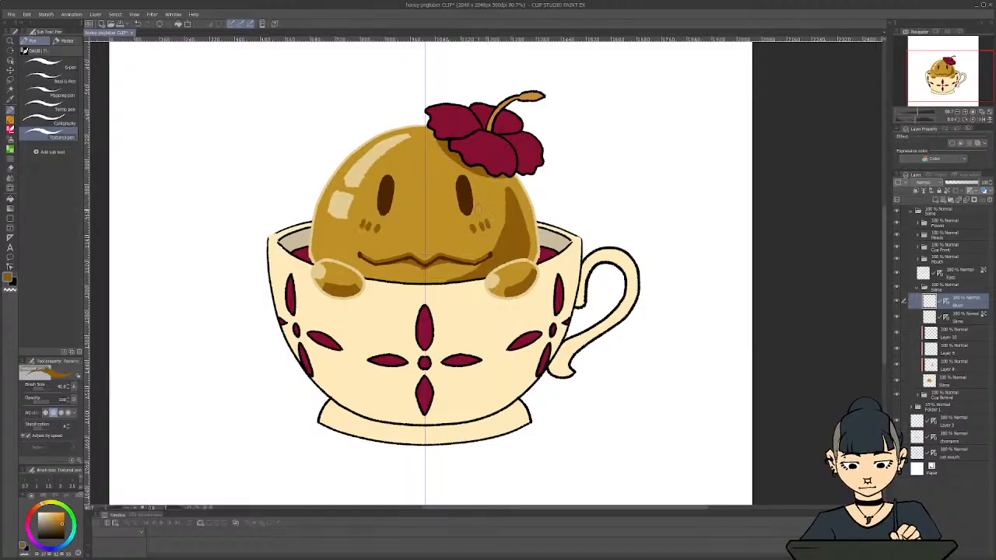
{"action": "key", "text": "ctrl+z"}
{"action": "key", "text": "ctrl+z"}
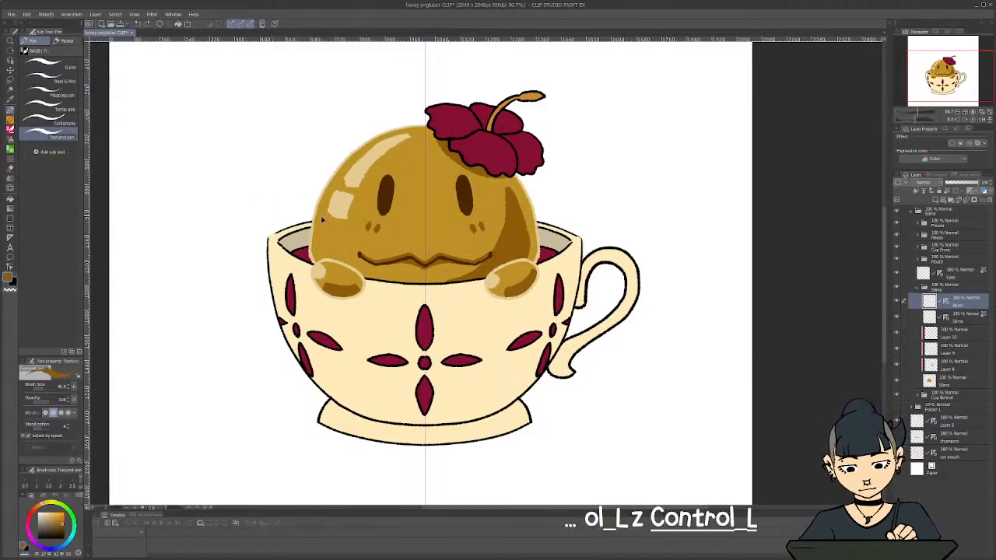
{"action": "key", "text": "ctrl+z"}
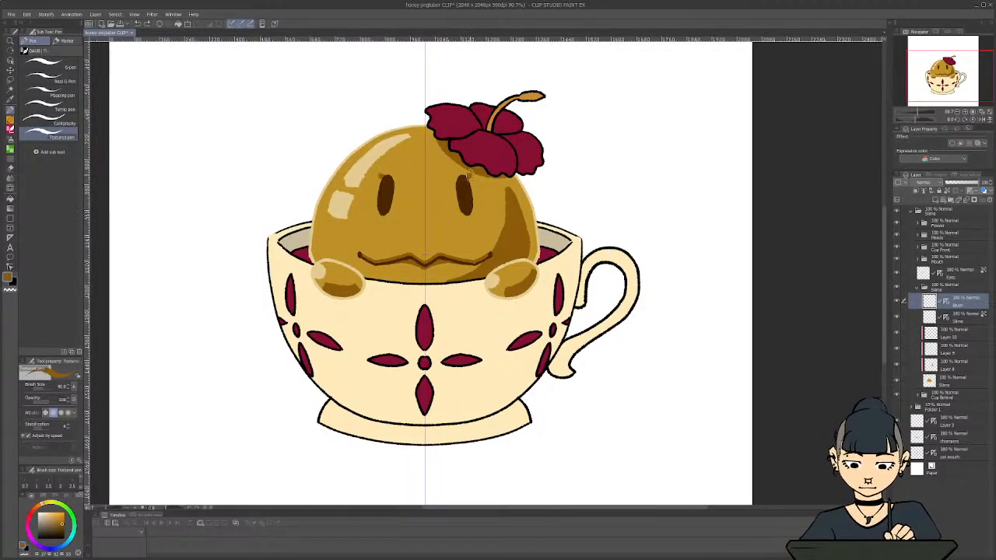
Try thick mirrored brown lashes along the outer edges of both eyes on the Blush layer, then undo them
{"action": "left_click_drag", "start_coordinate": [468, 187], "coordinate": [474, 196]}
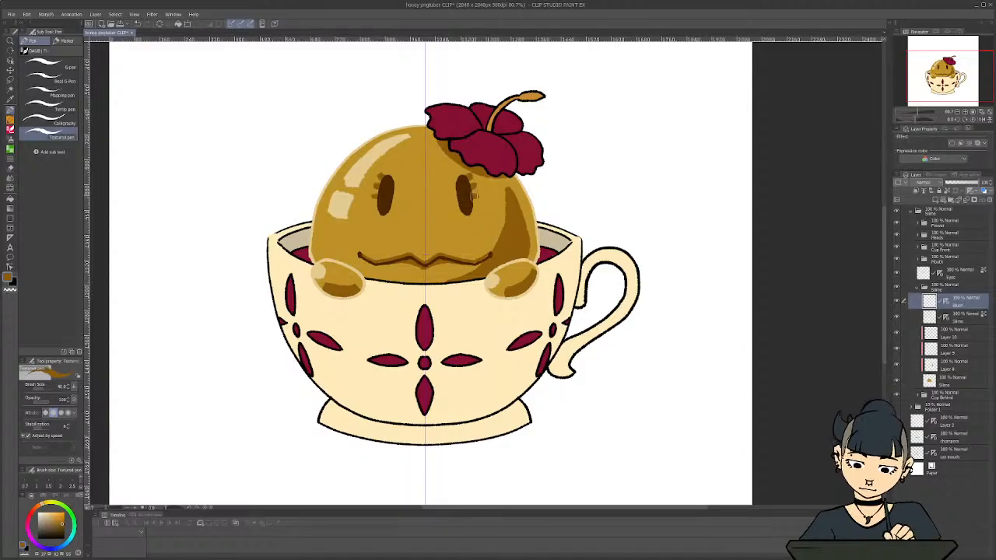
{"action": "scroll", "coordinate": [280, 242], "scroll_direction": "down", "scroll_amount": 3}
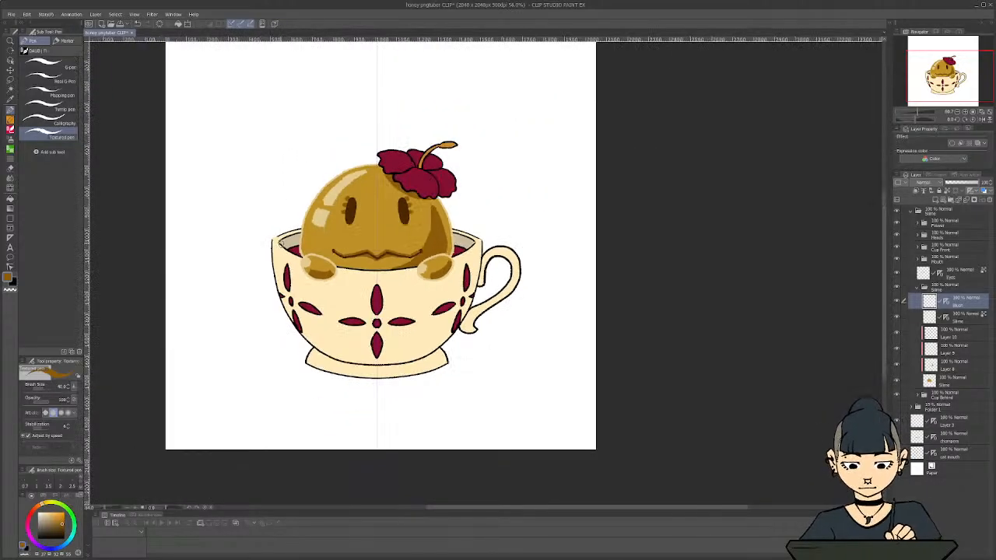
{"action": "scroll", "coordinate": [263, 243], "scroll_direction": "up", "scroll_amount": 3}
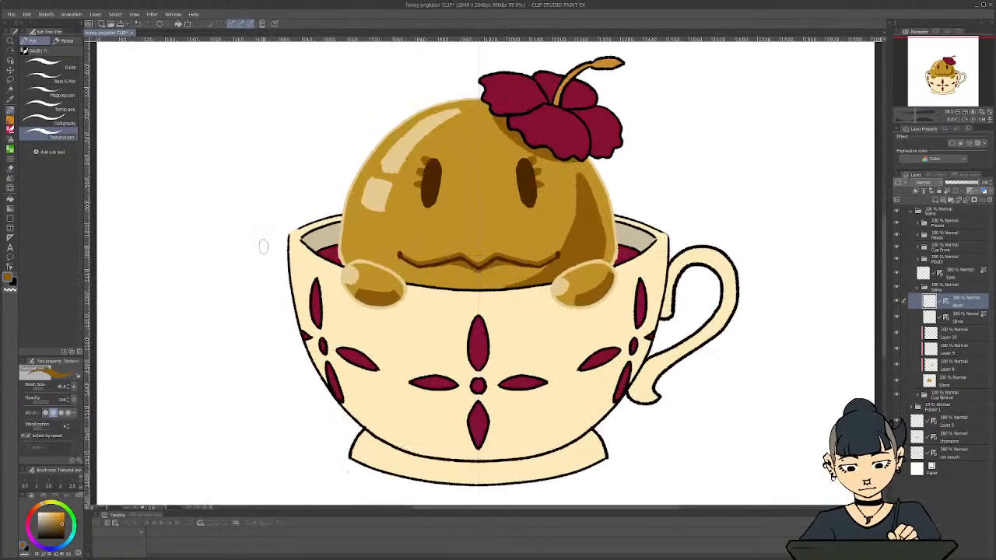
{"action": "key", "text": "ctrl+z"}
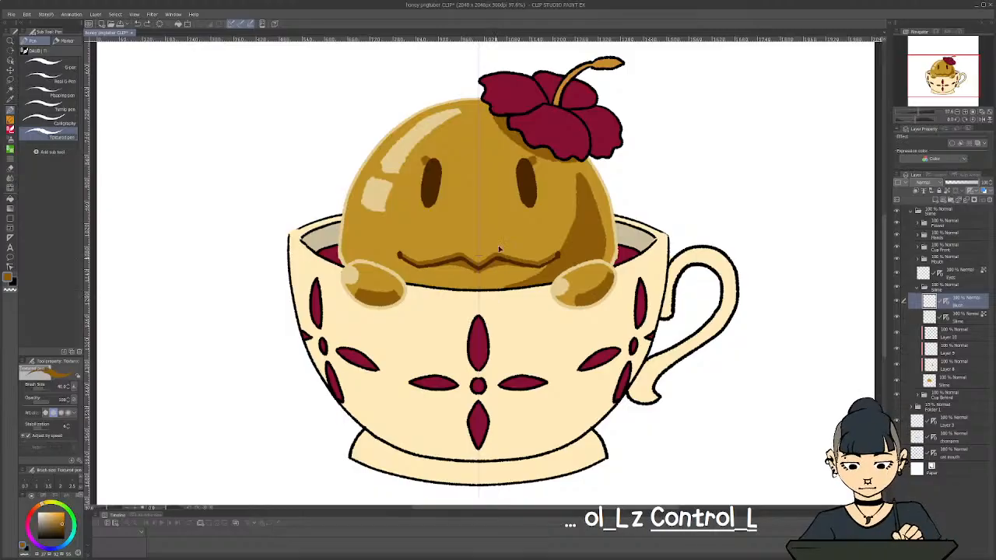
{"action": "key", "text": "ctrl+z"}
Try finer mirrored lashes beside the upper outer edges of both eyes, then undo them
{"action": "scroll", "coordinate": [546, 168], "scroll_direction": "up", "scroll_amount": 1}
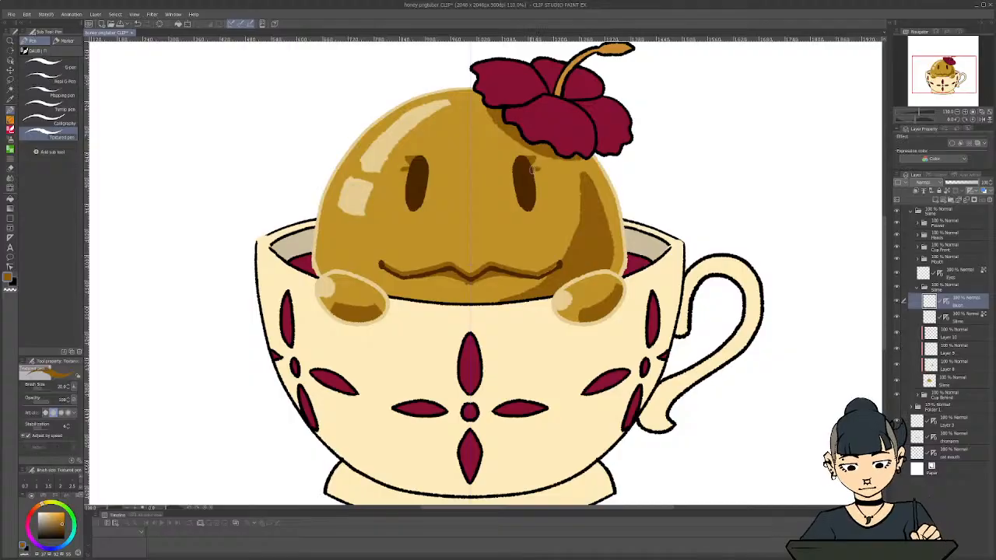
{"action": "left_click_drag", "start_coordinate": [534, 178], "coordinate": [535, 184]}
{"action": "scroll", "coordinate": [357, 243], "scroll_direction": "down", "scroll_amount": 2}
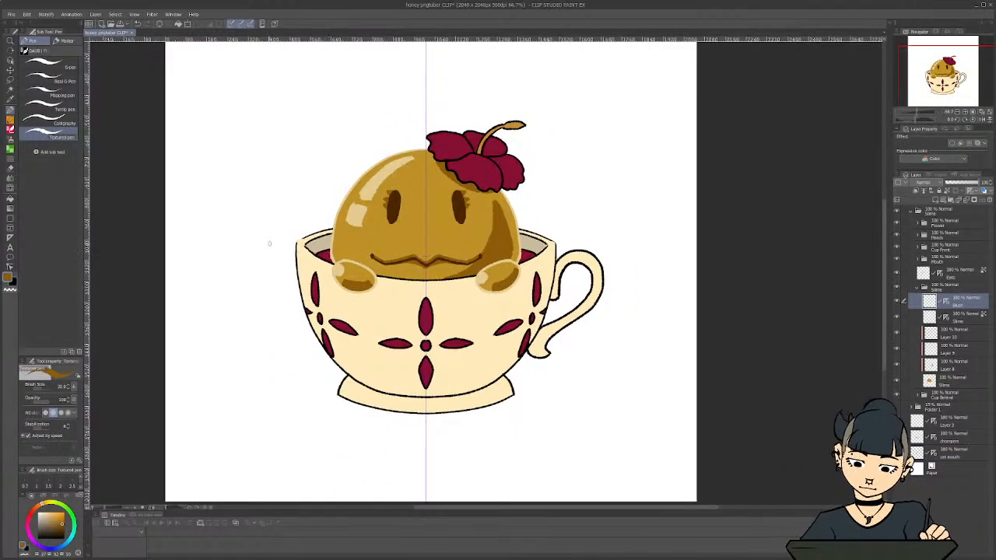
{"action": "scroll", "coordinate": [281, 245], "scroll_direction": "up", "scroll_amount": 2}
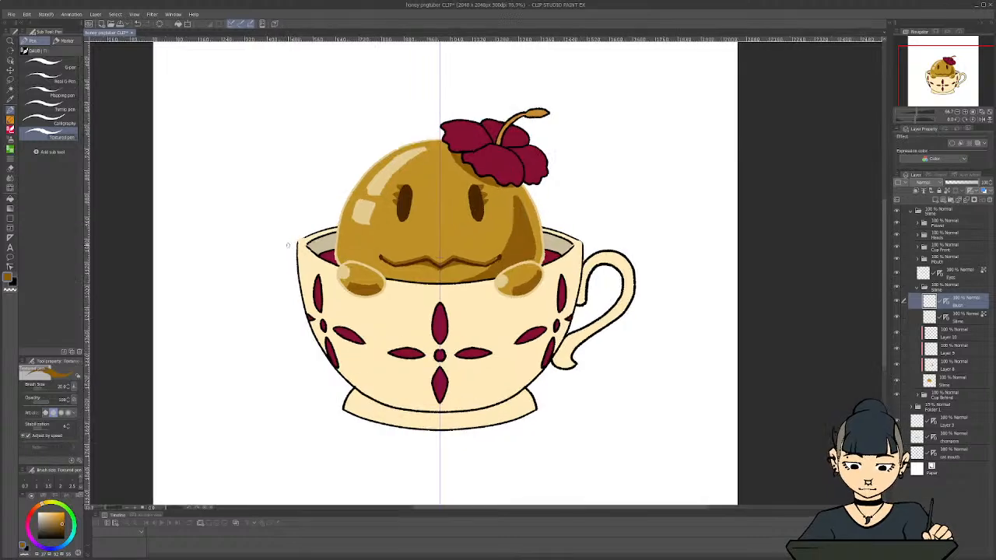
{"action": "key", "text": "ctrl+z"}
{"action": "key", "text": "ctrl+z"}
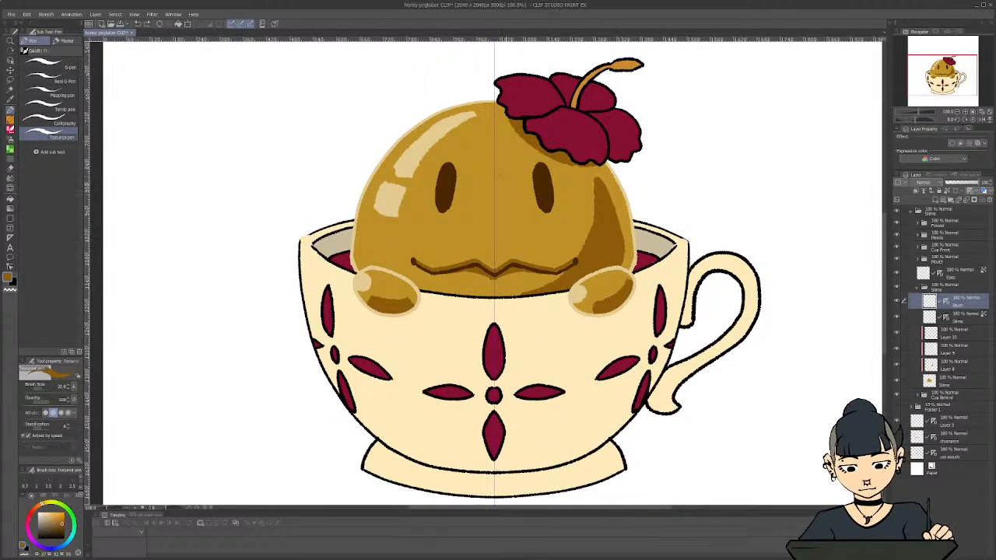
{"action": "key", "text": "ctrl+z"}
{"action": "key", "text": "ctrl+shift+z"}
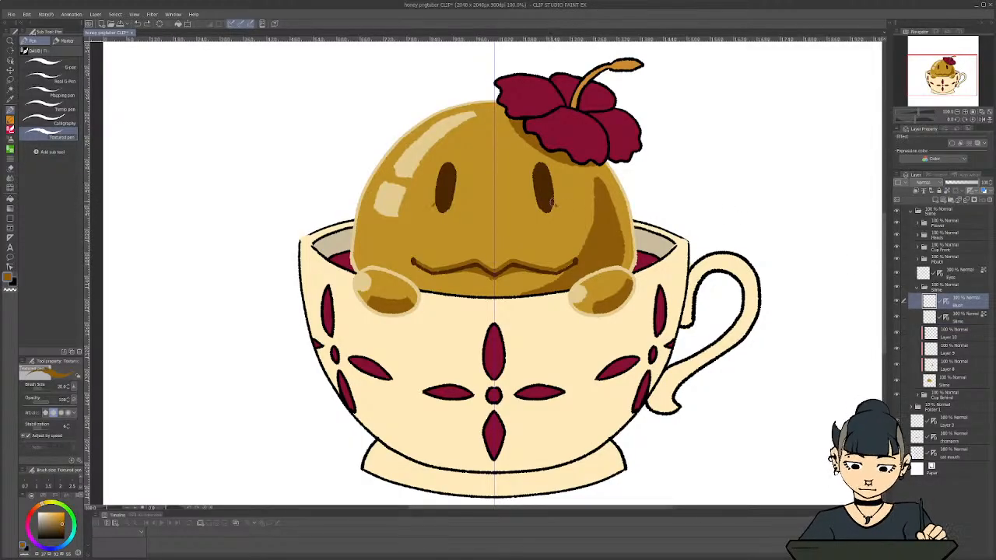
Try thin mirrored lashes radiating from both the lower and upper ends of the eyes, then undo them
{"action": "left_click_drag", "start_coordinate": [549, 215], "coordinate": [536, 214]}
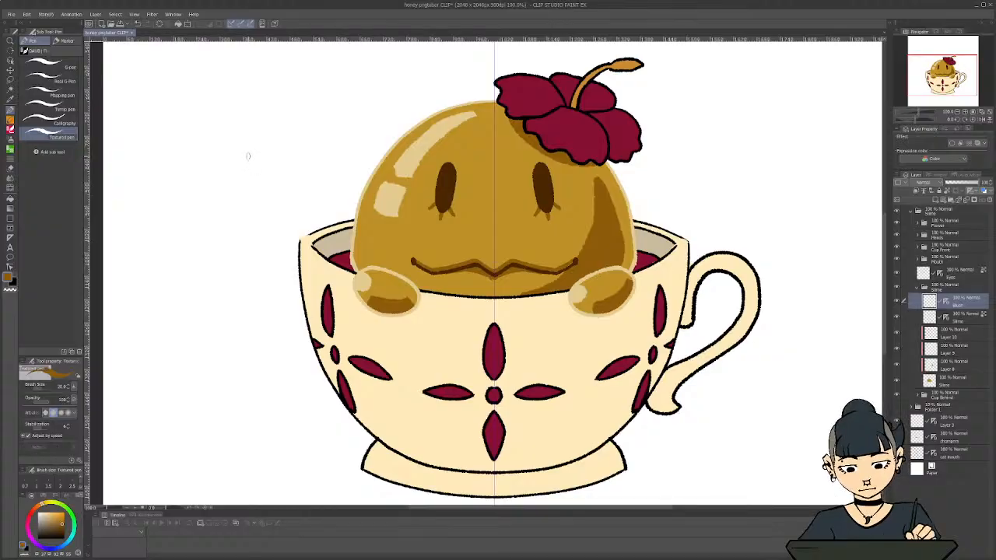
{"action": "mouse_move", "coordinate": [534, 173]}
{"action": "left_mouse_down"}
{"action": "mouse_move", "coordinate": [525, 166]}
{"action": "mouse_move", "coordinate": [534, 173]}
{"action": "mouse_move", "coordinate": [537, 153]}
{"action": "mouse_move", "coordinate": [552, 158]}
{"action": "left_mouse_up"}
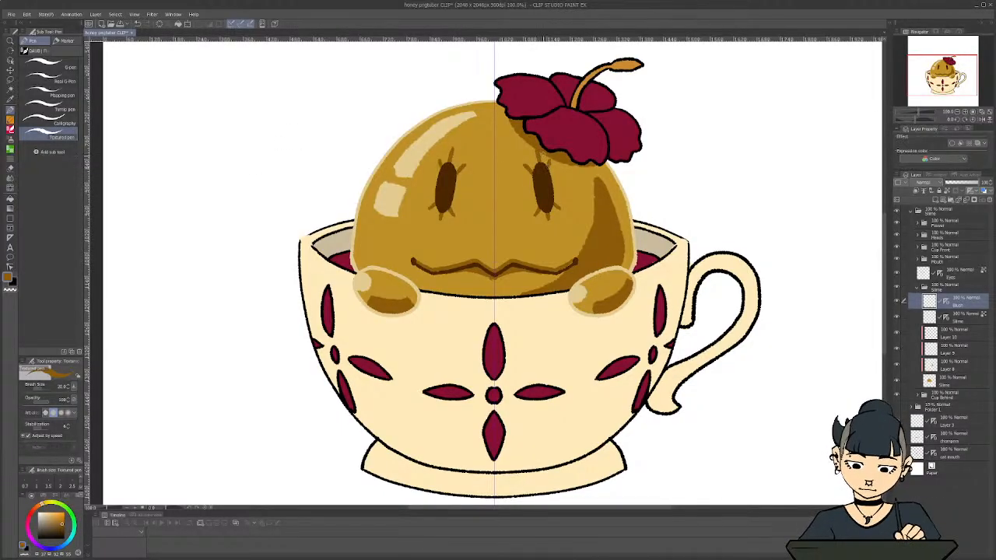
{"action": "scroll", "coordinate": [461, 169], "scroll_direction": "down", "scroll_amount": 5}
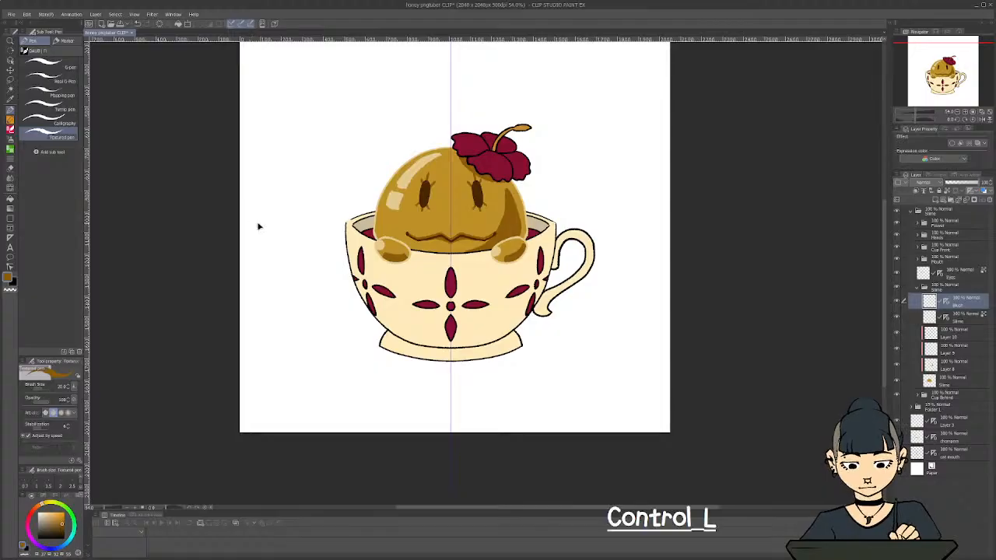
{"action": "key", "text": "ctrl+z"}
{"action": "key", "text": "ctrl+z"}
{"action": "key", "text": "ctrl+z"}
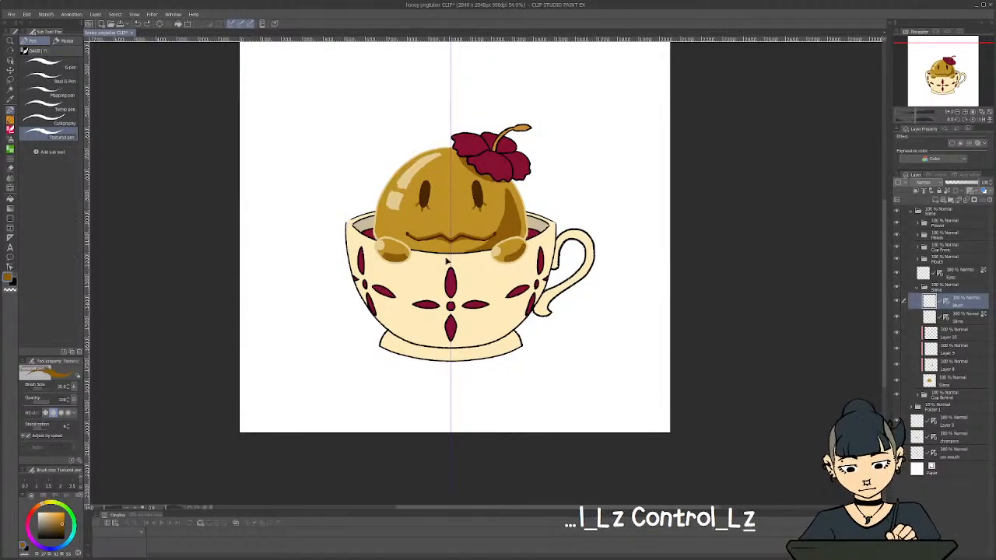
{"action": "key", "text": "ctrl+z"}
{"action": "key", "text": "ctrl+z"}
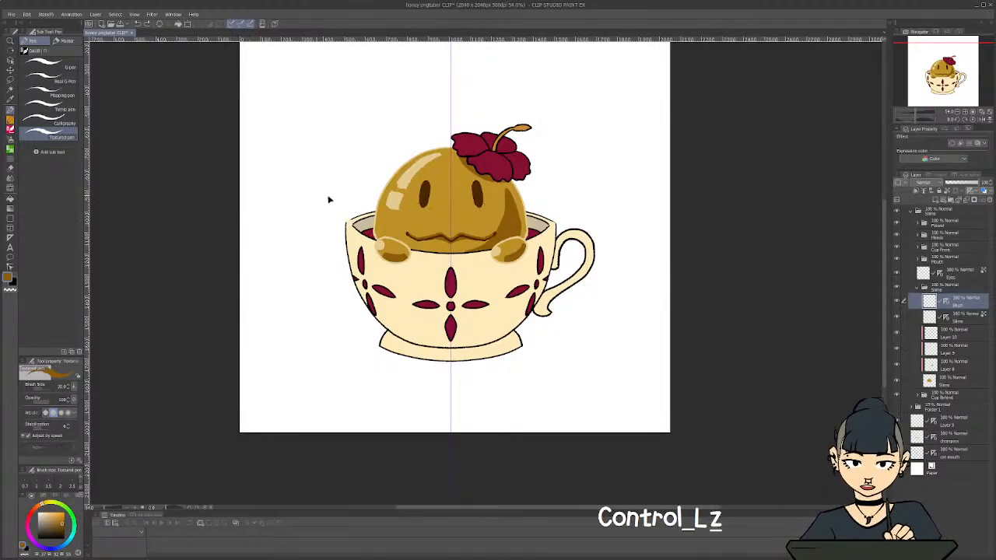
Try three short mirrored lashes at the lower end of each eye only, then undo them
{"action": "scroll", "coordinate": [337, 251], "scroll_direction": "up", "scroll_amount": 5}
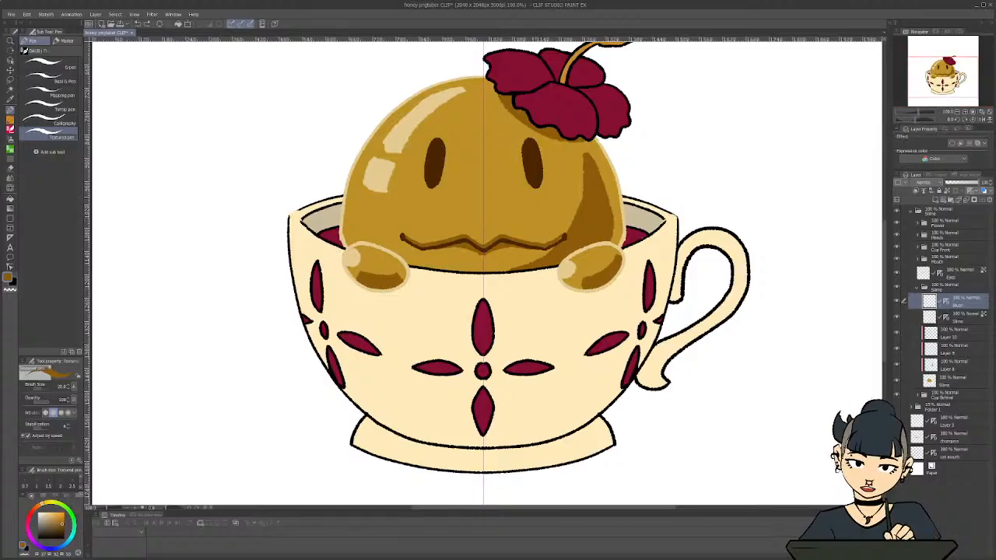
{"action": "mouse_move", "coordinate": [528, 182]}
{"action": "left_mouse_down"}
{"action": "mouse_move", "coordinate": [522, 188]}
{"action": "mouse_move", "coordinate": [538, 193]}
{"action": "left_mouse_up"}
{"action": "left_click_drag", "start_coordinate": [540, 179], "coordinate": [545, 181]}
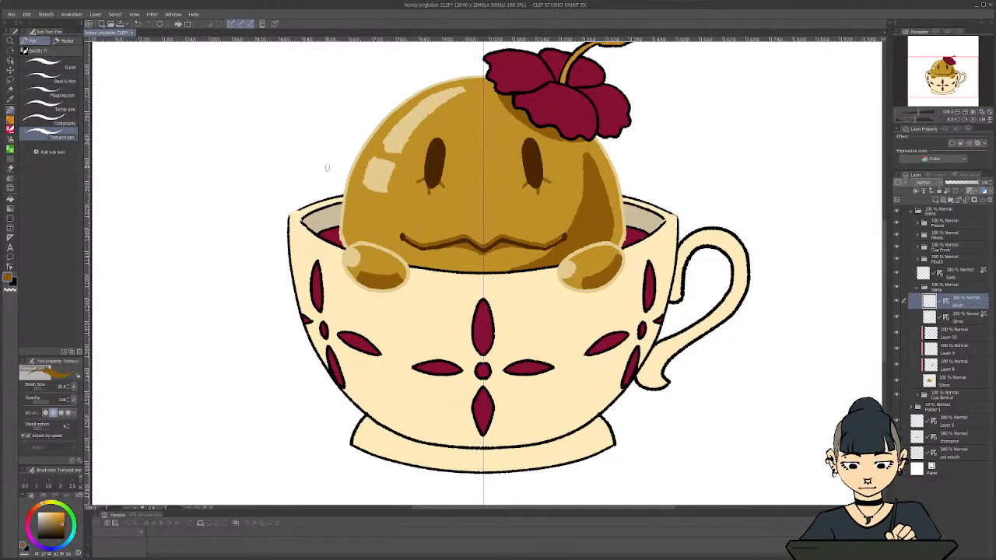
{"action": "key", "text": "ctrl+z"}
{"action": "key", "text": "ctrl+z"}
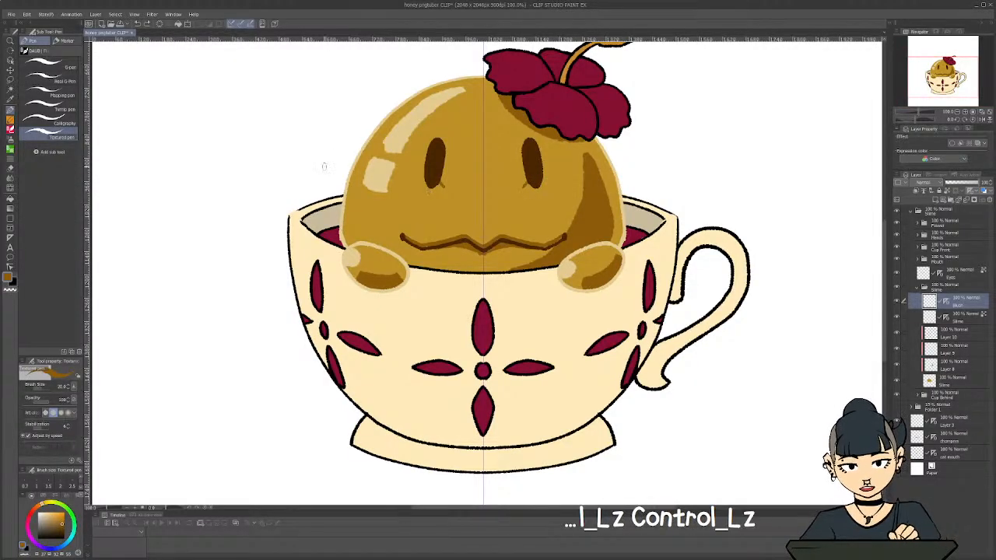
{"action": "key", "text": "ctrl+z"}
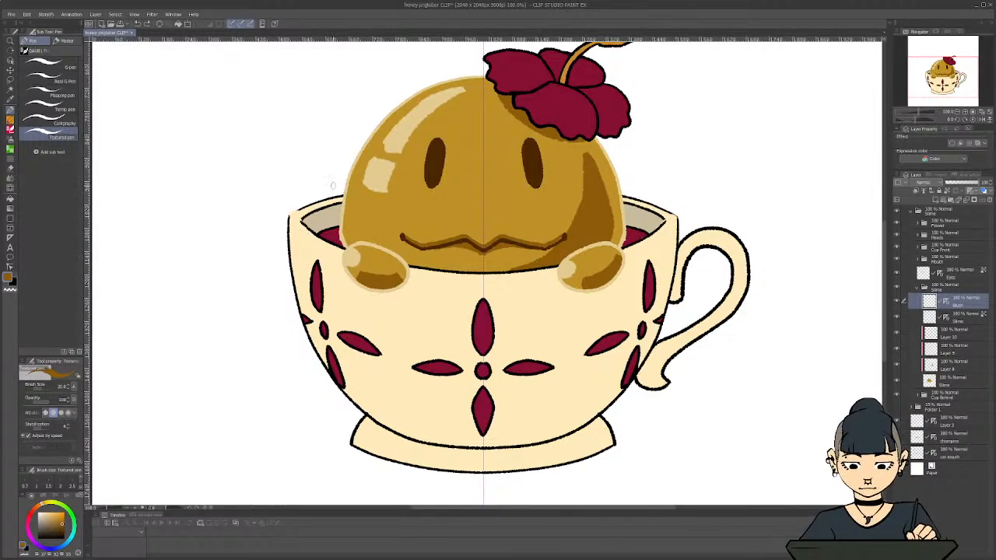
Try small mirrored blush dashes on the cheeks beneath both eyes, then undo them
{"action": "scroll", "coordinate": [311, 188], "scroll_direction": "down", "scroll_amount": 5}
{"action": "scroll", "coordinate": [269, 215], "scroll_direction": "up", "scroll_amount": 4}
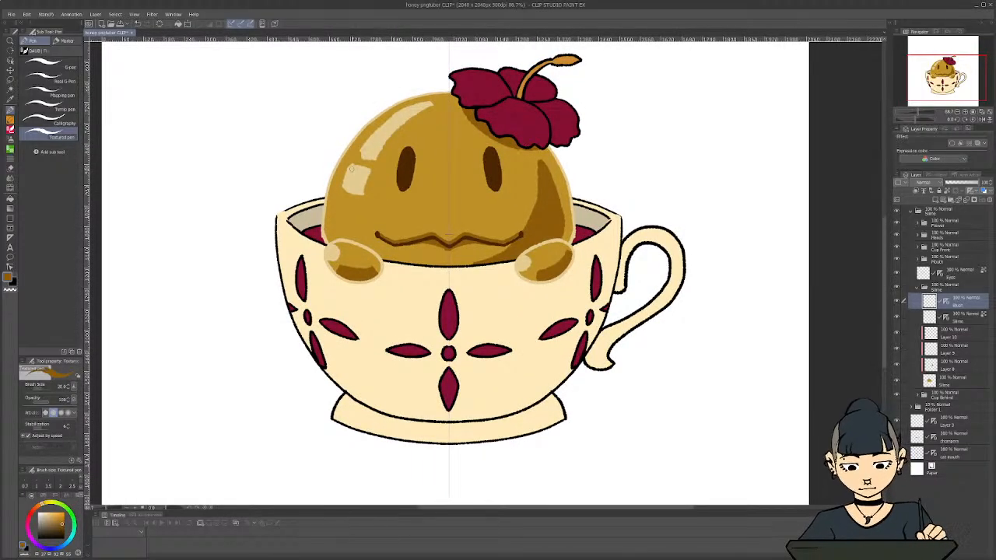
{"action": "key", "text": "ctrl+z"}
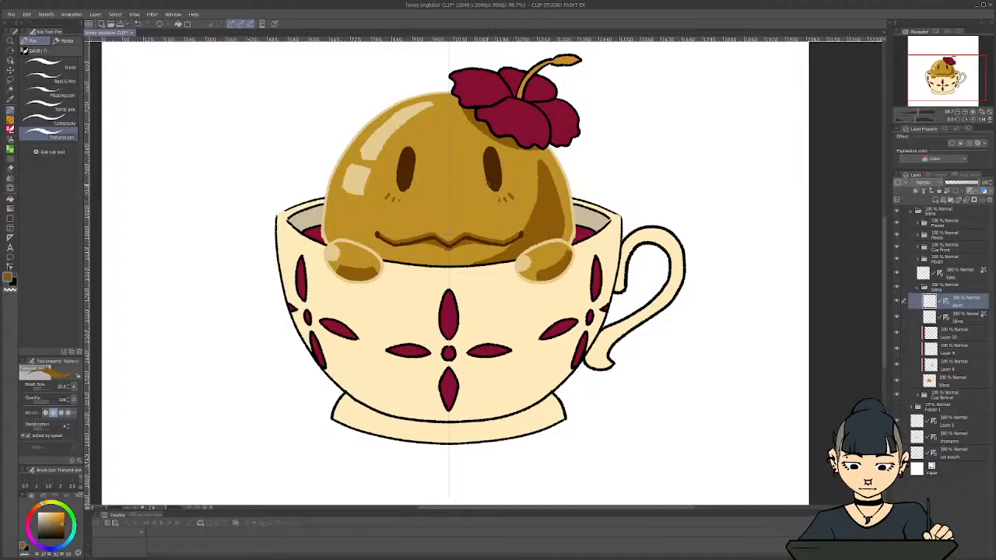
{"action": "key", "text": "ctrl+z"}
{"action": "key", "text": "ctrl+z"}
{"action": "key", "text": "ctrl+z"}
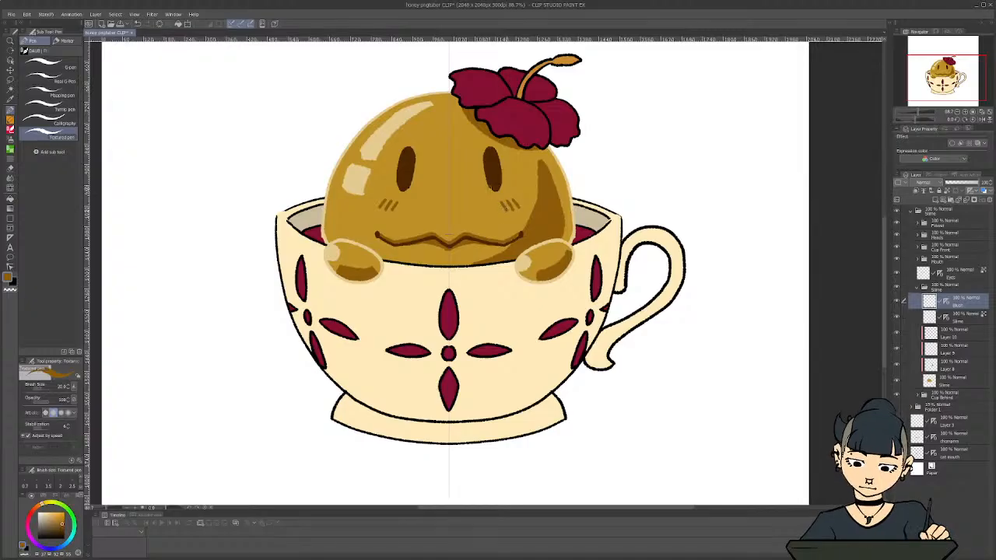
Replace the slanted cheek strokes with three shorter mirrored brown blush dashes beneath each eye on the Blush layer
{"action": "left_click_drag", "start_coordinate": [249, 167], "coordinate": [244, 167]}
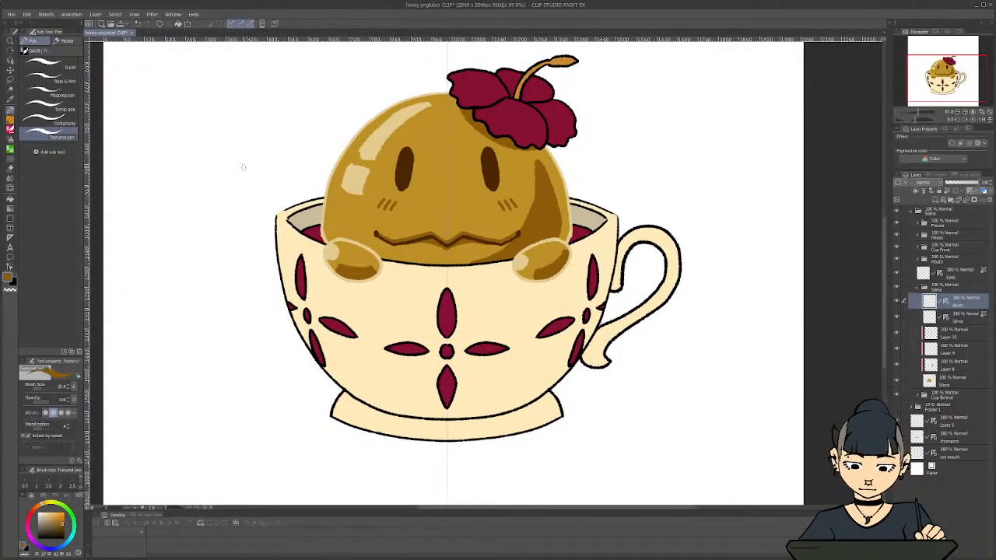
{"action": "key", "text": "ctrl+z"}
{"action": "key", "text": "ctrl+z"}
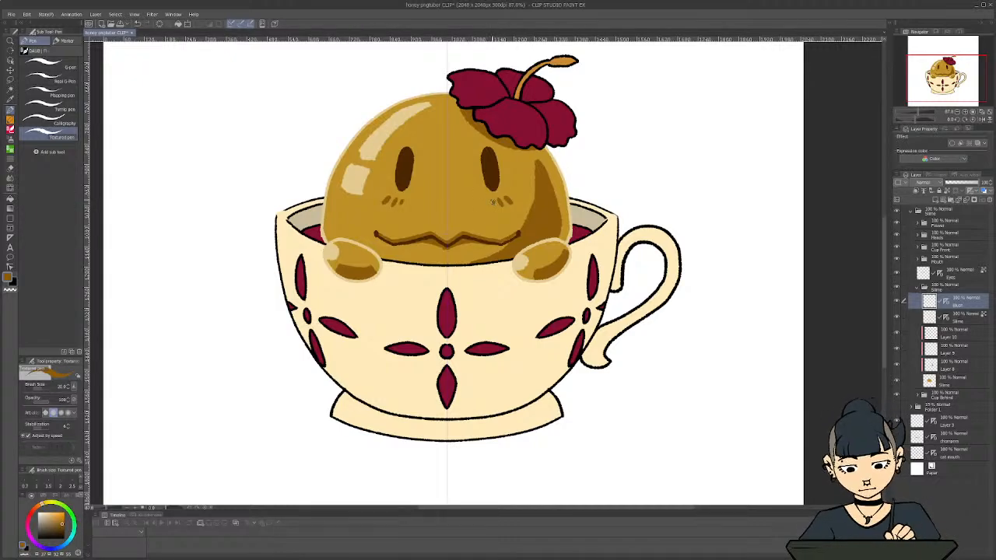
{"action": "scroll", "coordinate": [263, 202], "scroll_direction": "down", "scroll_amount": 5}
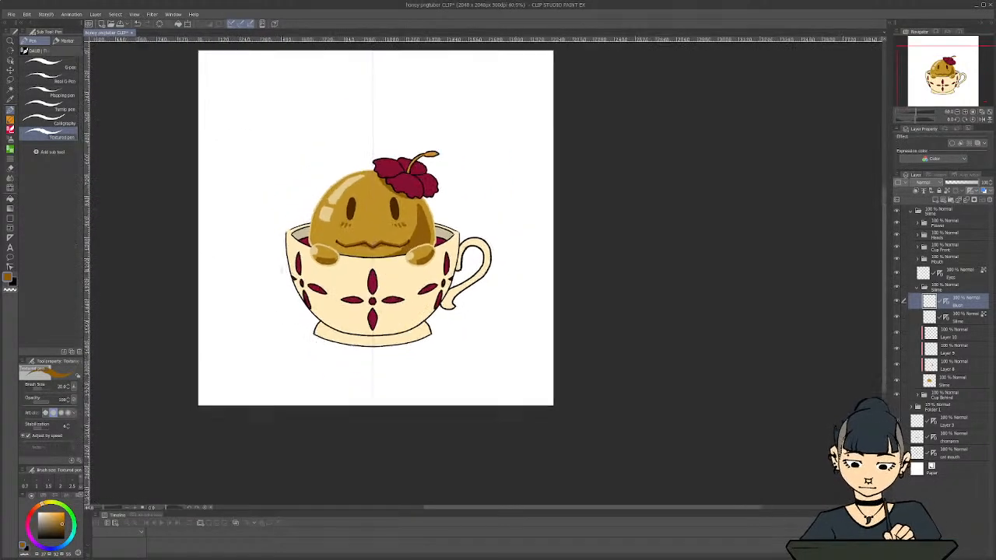
{"action": "scroll", "coordinate": [210, 210], "scroll_direction": "up", "scroll_amount": 3}
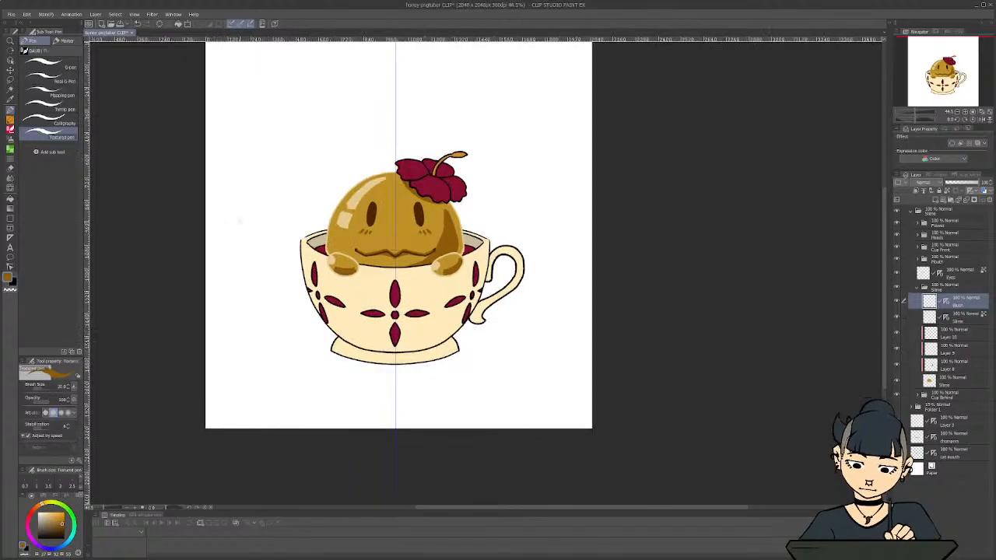
{"action": "scroll", "coordinate": [253, 227], "scroll_direction": "down", "scroll_amount": 2}
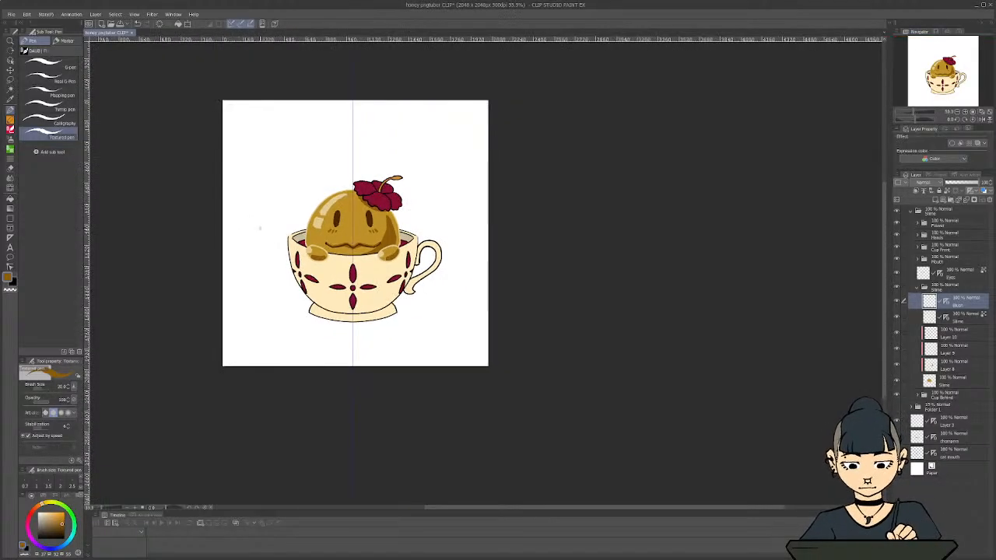
{"action": "scroll", "coordinate": [259, 227], "scroll_direction": "up", "scroll_amount": 3}
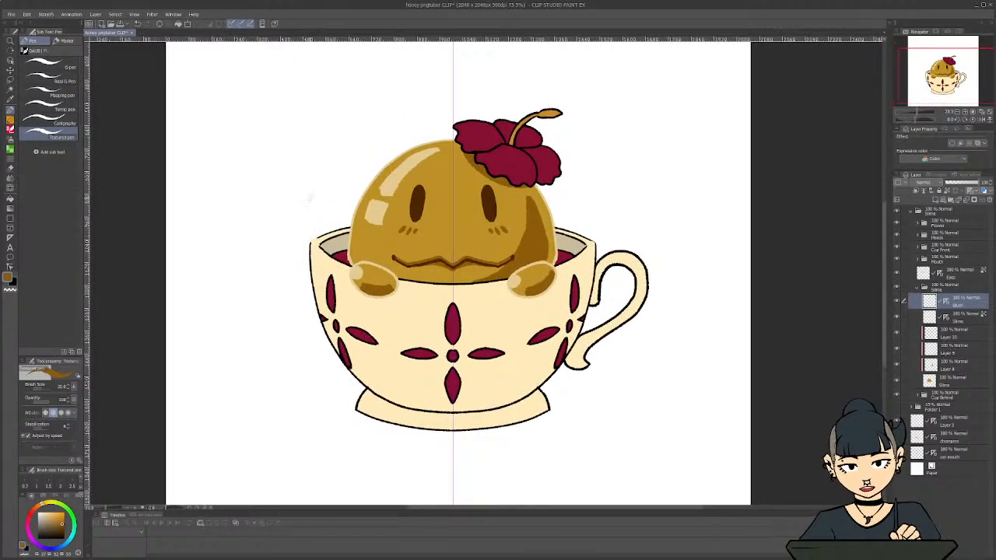
Add a new layer clipped to the Eyes layer and paint oval highlights in both eyes using the body highlight's pale cream colour
{"action": "left_click", "coordinate": [956, 272]}
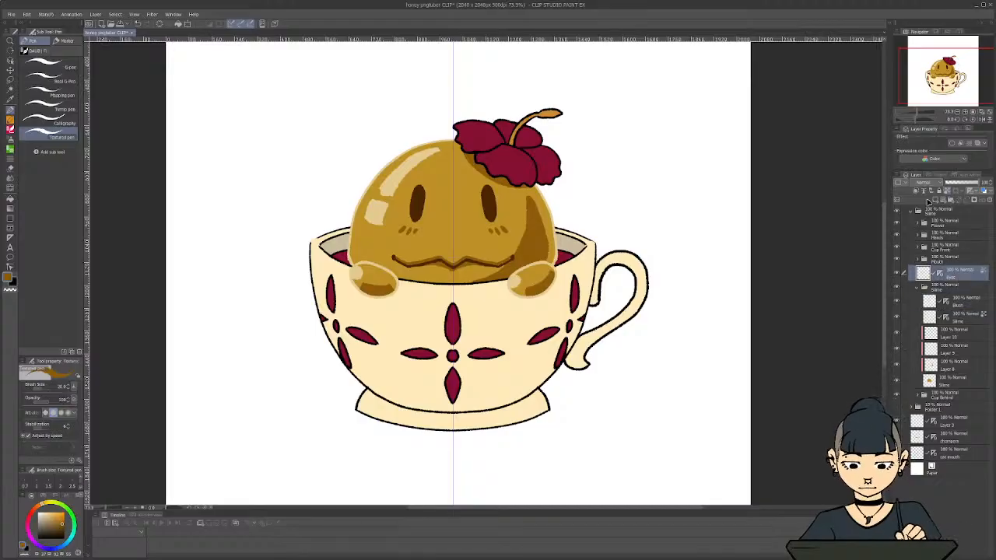
{"action": "left_click", "coordinate": [915, 190]}
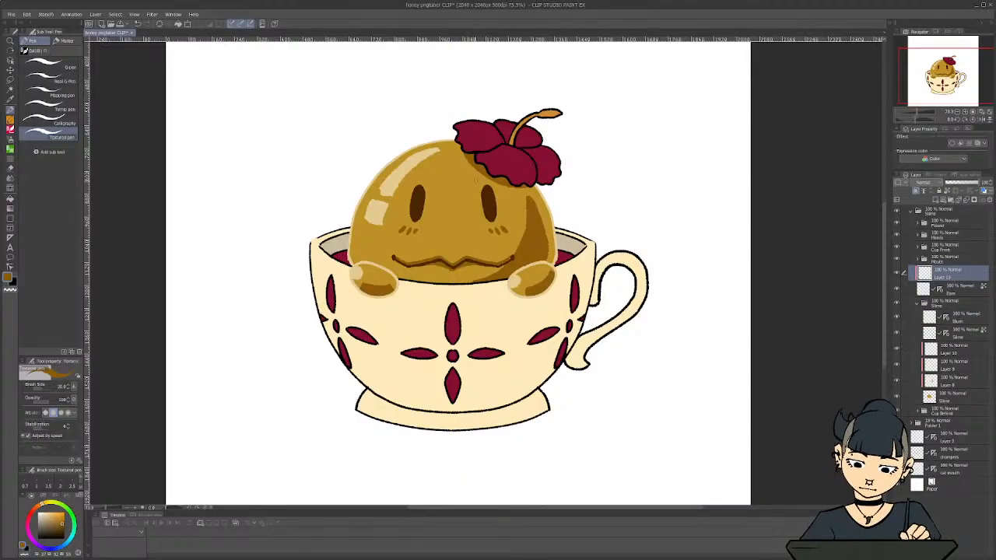
{"action": "key", "text": "i"}
{"action": "left_click", "coordinate": [397, 173]}
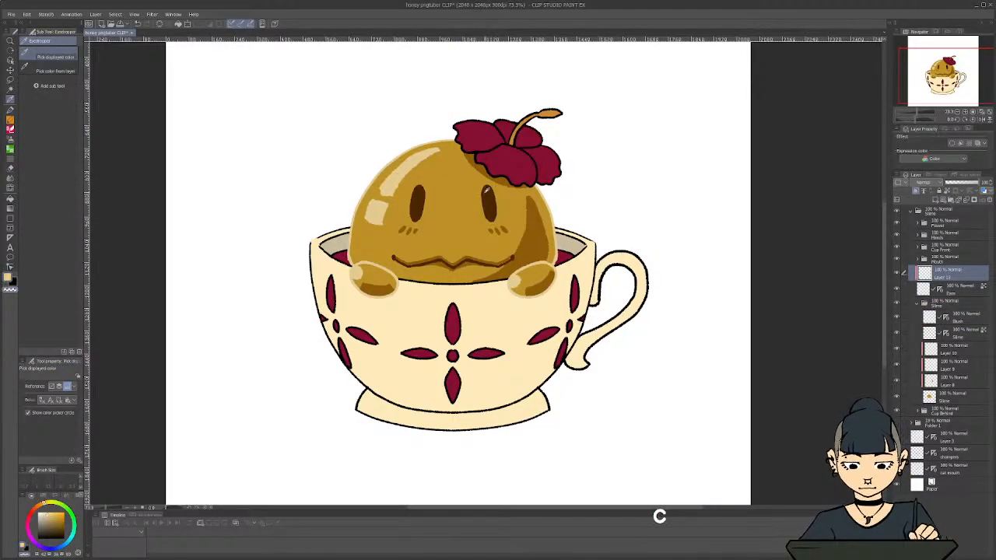
{"action": "key", "text": "c"}
{"action": "key", "text": "p"}
{"action": "left_click_drag", "start_coordinate": [484, 192], "coordinate": [484, 201]}
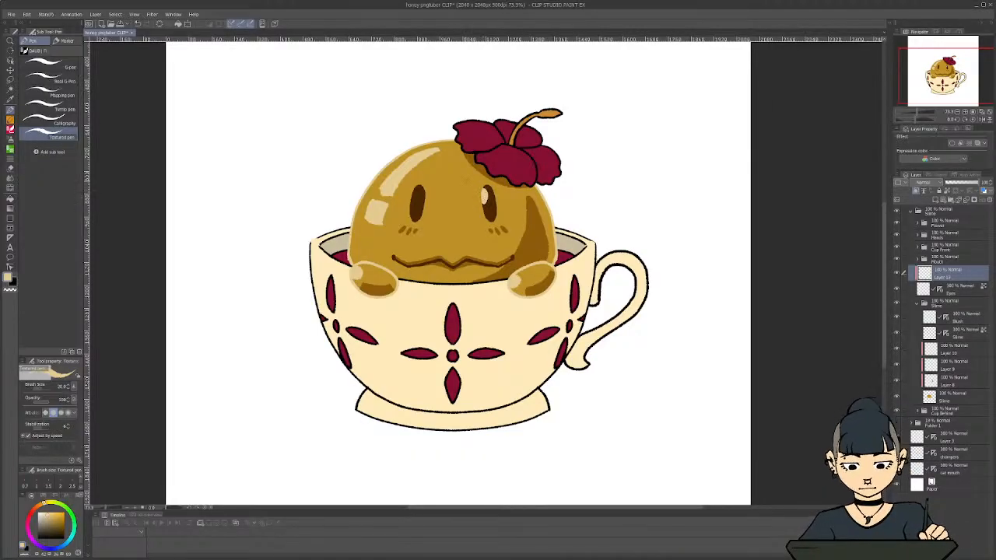
{"action": "left_click_drag", "start_coordinate": [413, 189], "coordinate": [415, 203]}
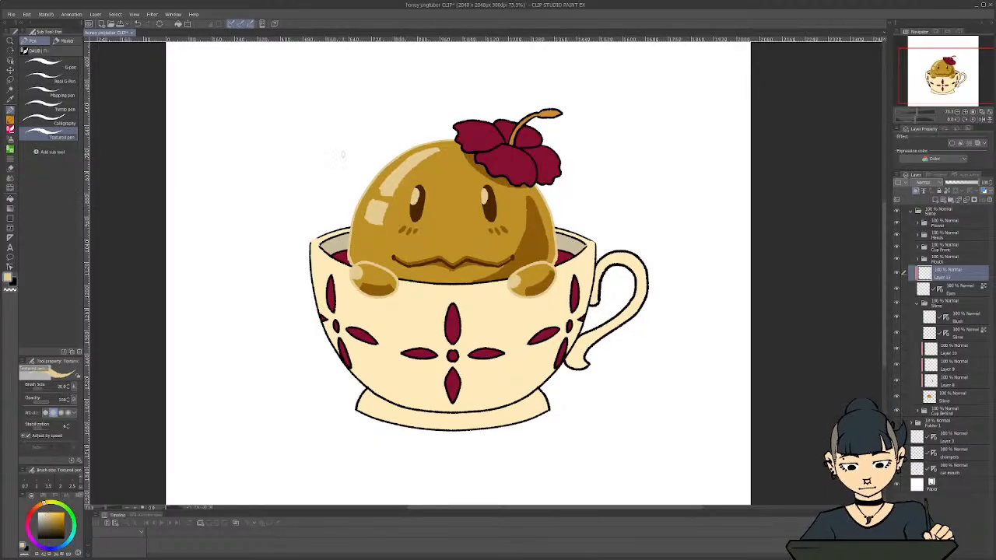
{"action": "scroll", "coordinate": [346, 223], "scroll_direction": "down", "scroll_amount": 3}
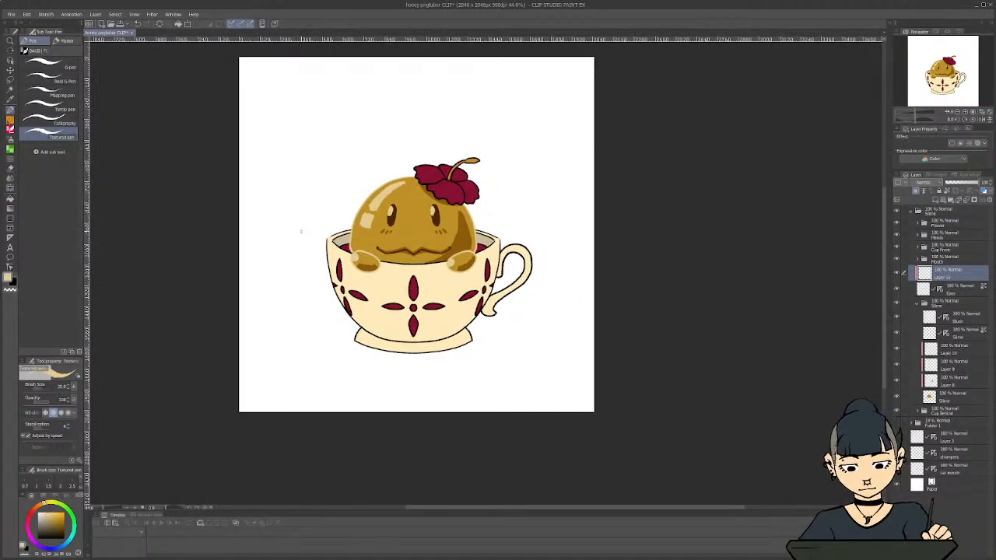
{"action": "scroll", "coordinate": [300, 231], "scroll_direction": "down", "scroll_amount": 1}
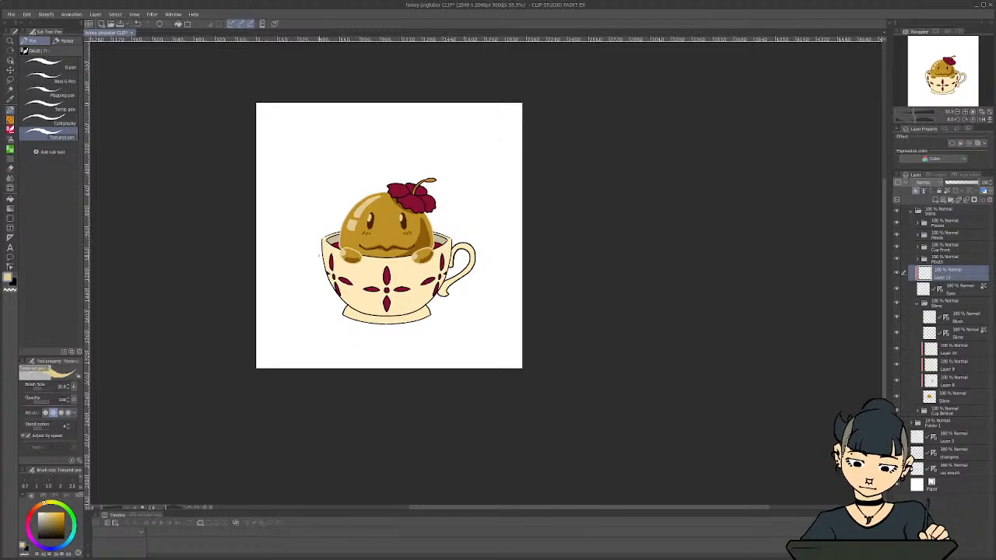
{"action": "scroll", "coordinate": [318, 237], "scroll_direction": "up", "scroll_amount": 2}
{"action": "scroll", "coordinate": [342, 233], "scroll_direction": "up", "scroll_amount": 2}
{"action": "key", "text": "ctrl"}
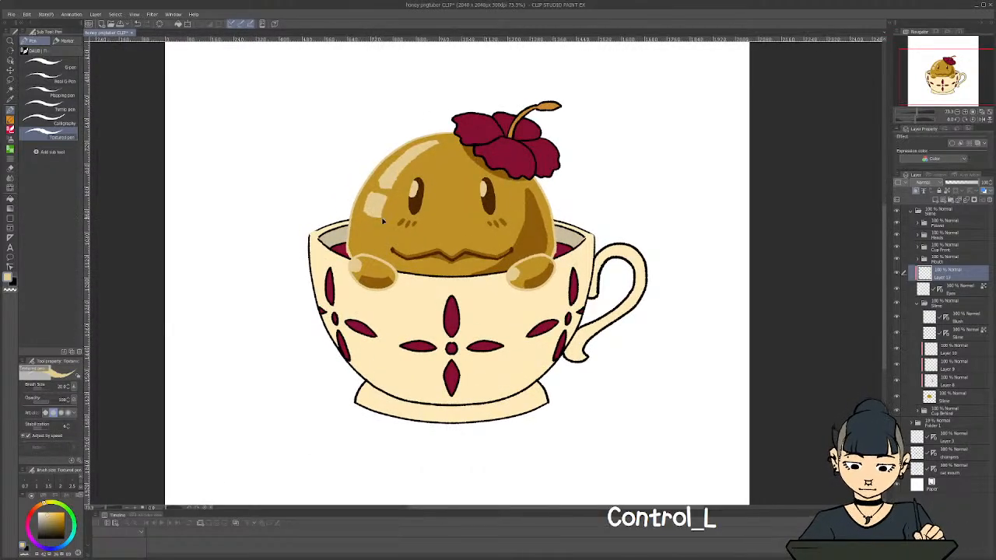
Replace the pale cream eye highlights with mirrored pairs of a smaller oval and a dot near the upper part of both eyes
{"action": "key", "text": "ctrl+z"}
{"action": "key", "text": "ctrl+z"}
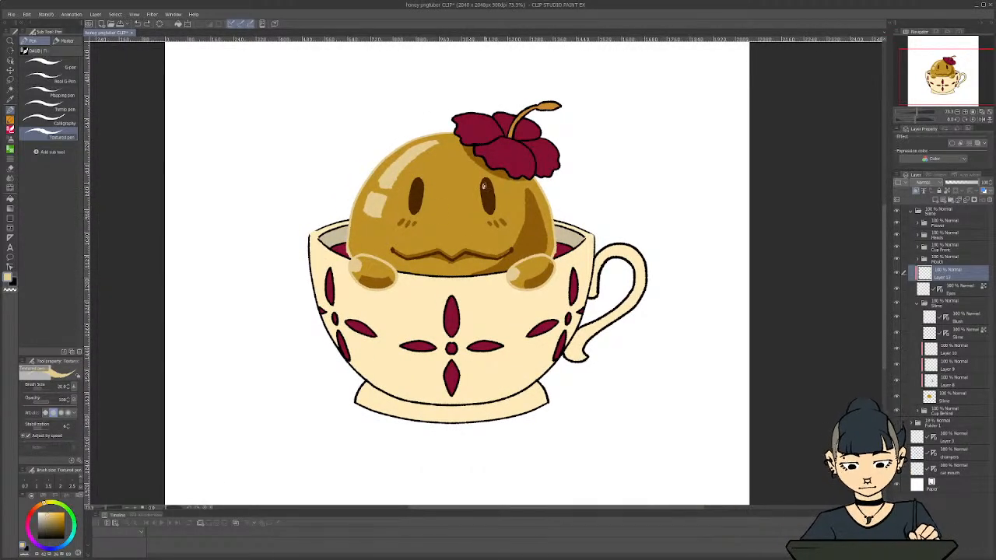
{"action": "left_click_drag", "start_coordinate": [483, 185], "coordinate": [487, 191]}
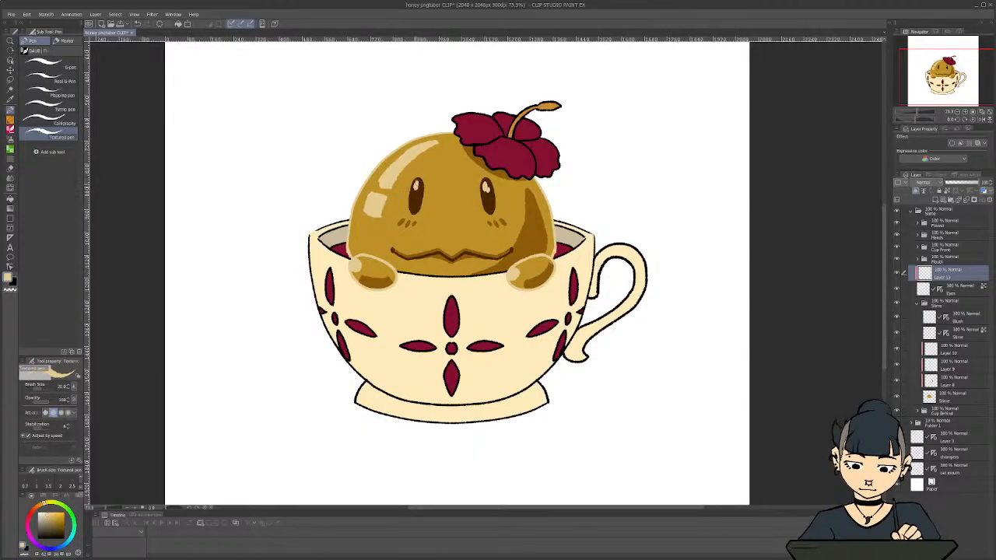
{"action": "left_click_drag", "start_coordinate": [414, 183], "coordinate": [416, 192]}
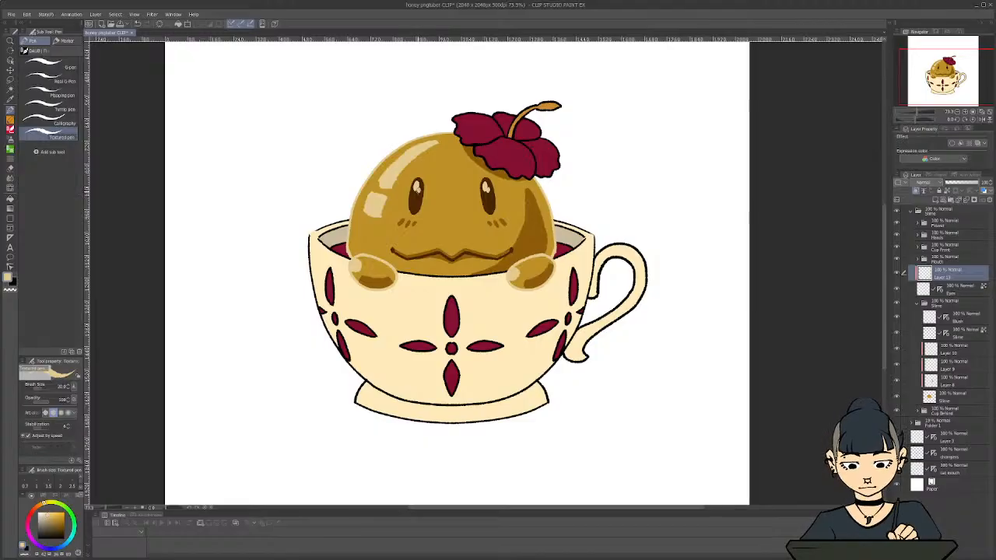
Try small pale cream highlights at the lower end of both eyes, then undo them
{"action": "scroll", "coordinate": [413, 273], "scroll_direction": "down", "scroll_amount": 2}
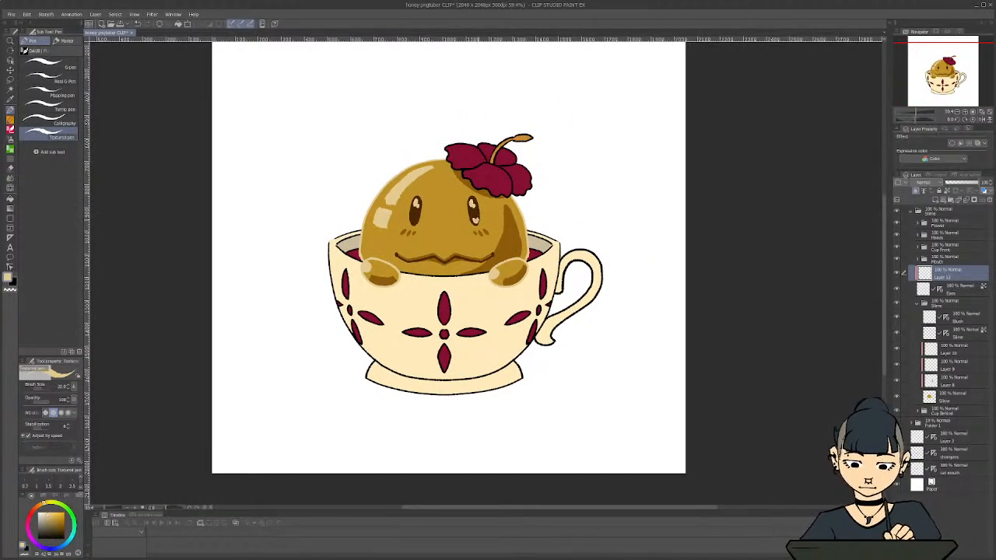
{"action": "left_click_drag", "start_coordinate": [410, 219], "coordinate": [415, 220]}
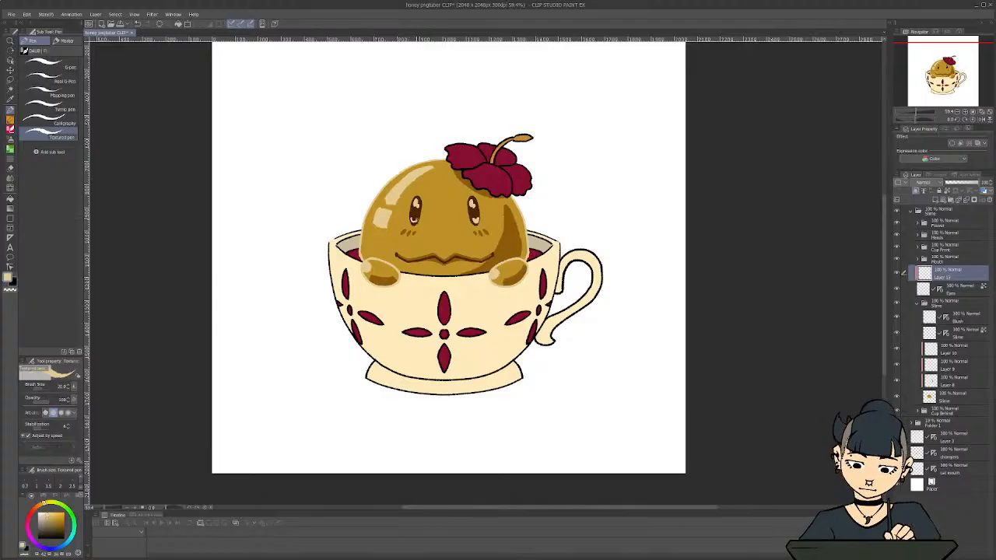
{"action": "scroll", "coordinate": [325, 196], "scroll_direction": "down", "scroll_amount": 2}
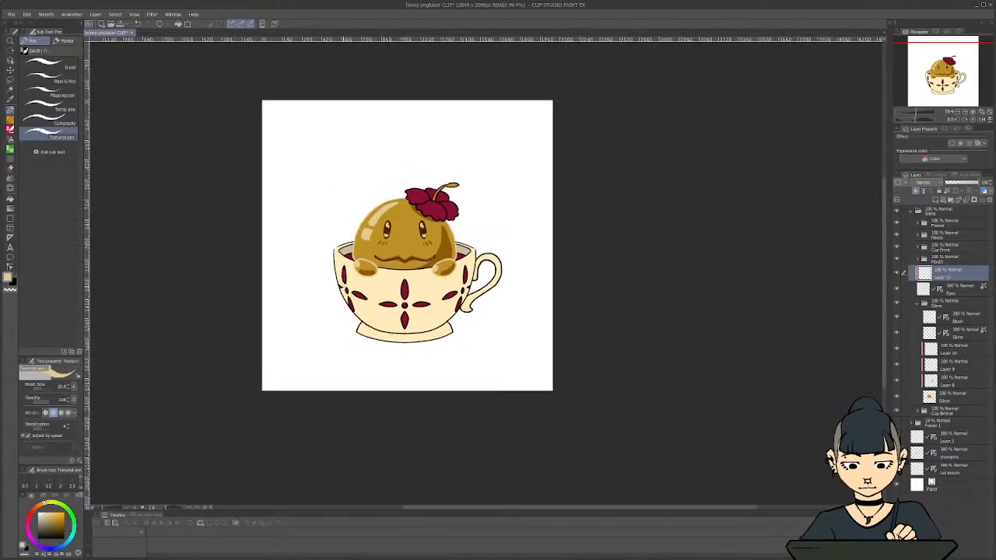
{"action": "key", "text": "ctrl+z"}
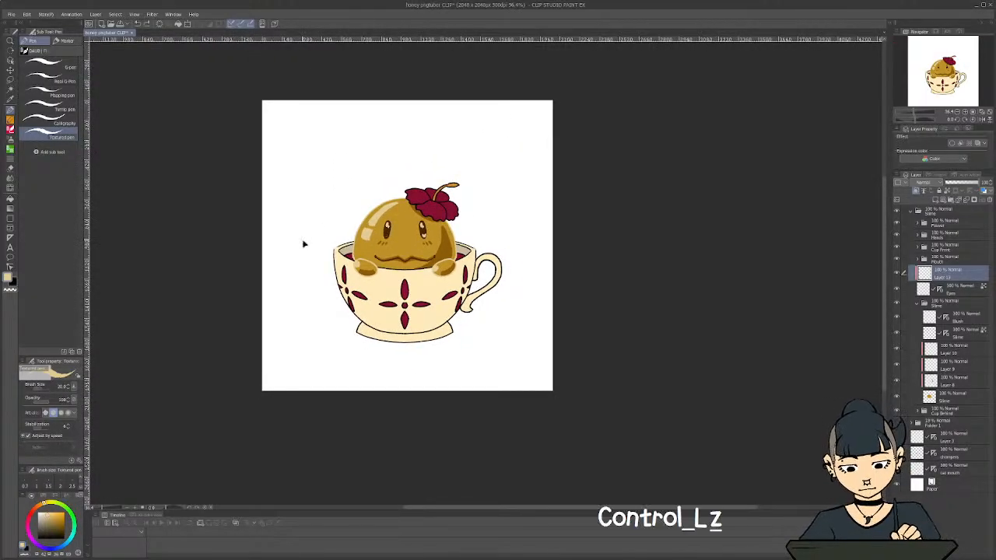
{"action": "key", "text": "ctrl+z"}
{"action": "scroll", "coordinate": [304, 239], "scroll_direction": "up", "scroll_amount": 2}
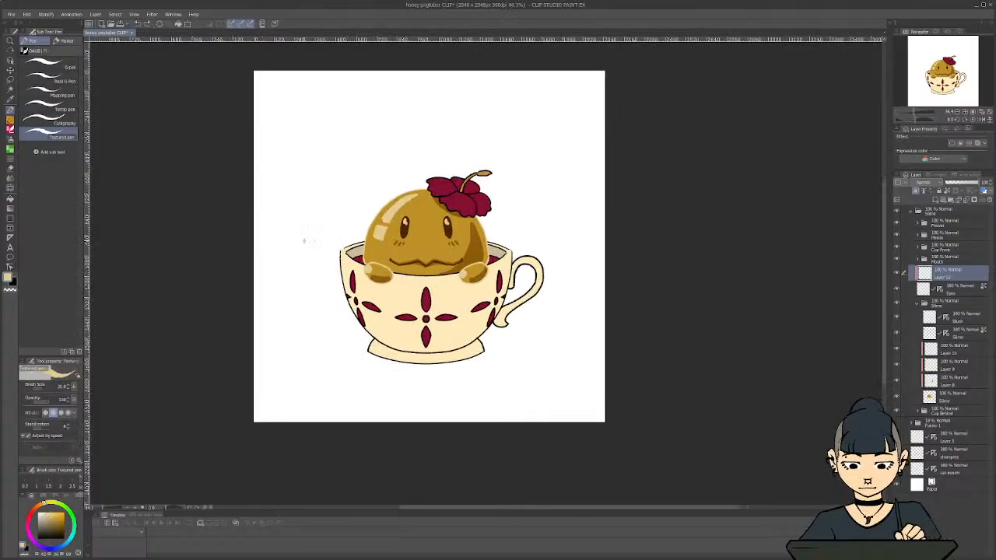
{"action": "scroll", "coordinate": [374, 274], "scroll_direction": "up", "scroll_amount": 3}
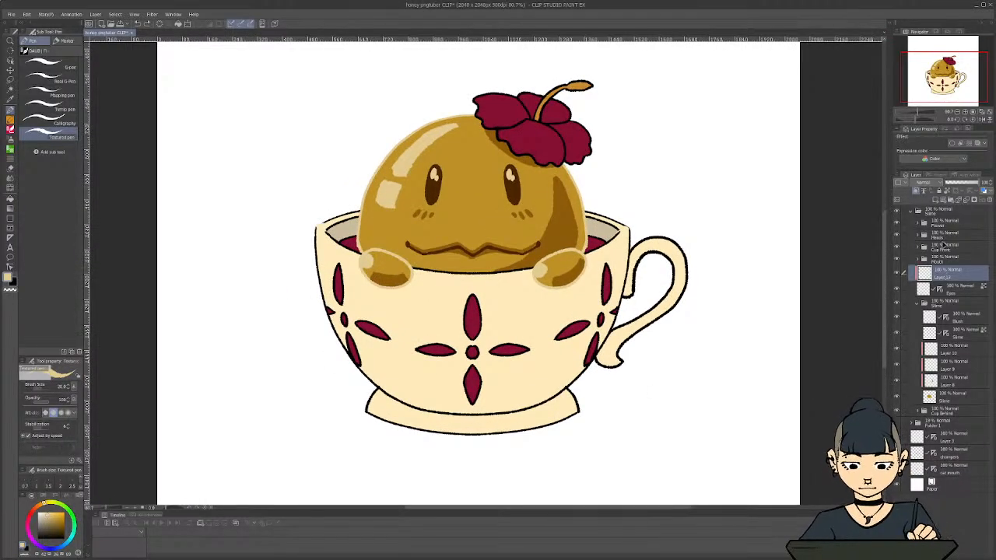
Create a layer folder named "Eyes" and move the eye highlight layer and the Eyes layer into it
{"action": "left_click", "coordinate": [949, 199]}
{"action": "double_click", "coordinate": [941, 274]}
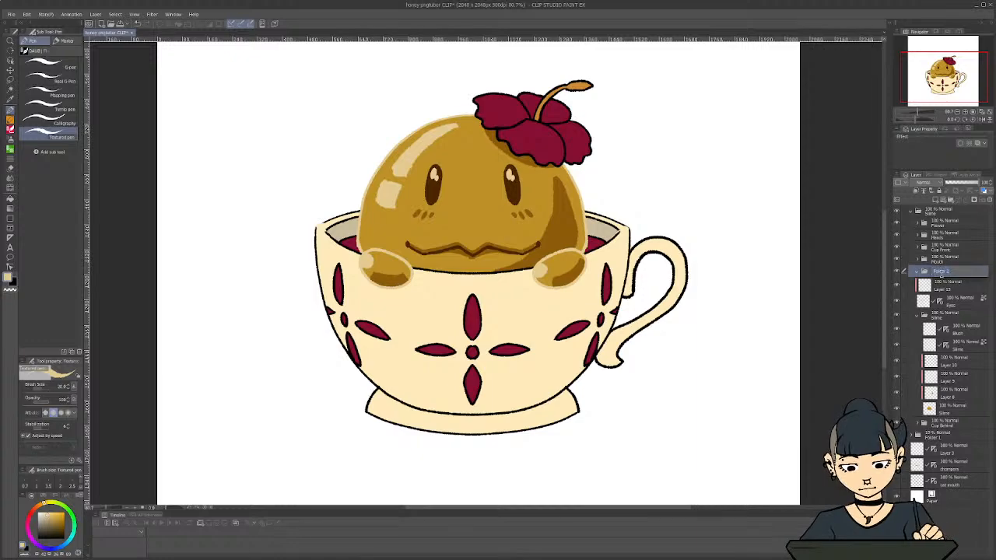
{"action": "type", "text": "Eyes"}
{"action": "key", "text": "Return"}
{"action": "left_click", "coordinate": [944, 285]}
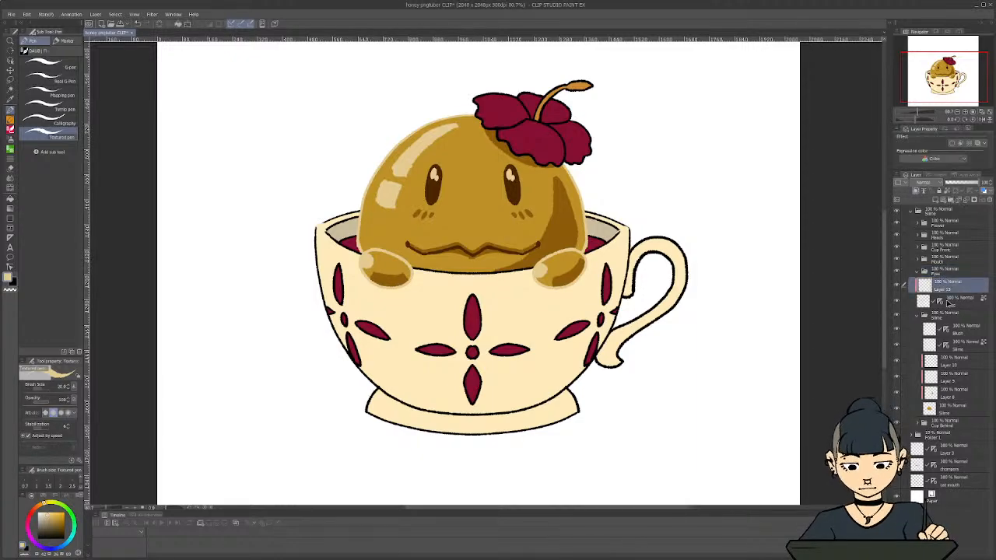
{"action": "key", "text": "shift"}
{"action": "left_click", "coordinate": [919, 272]}
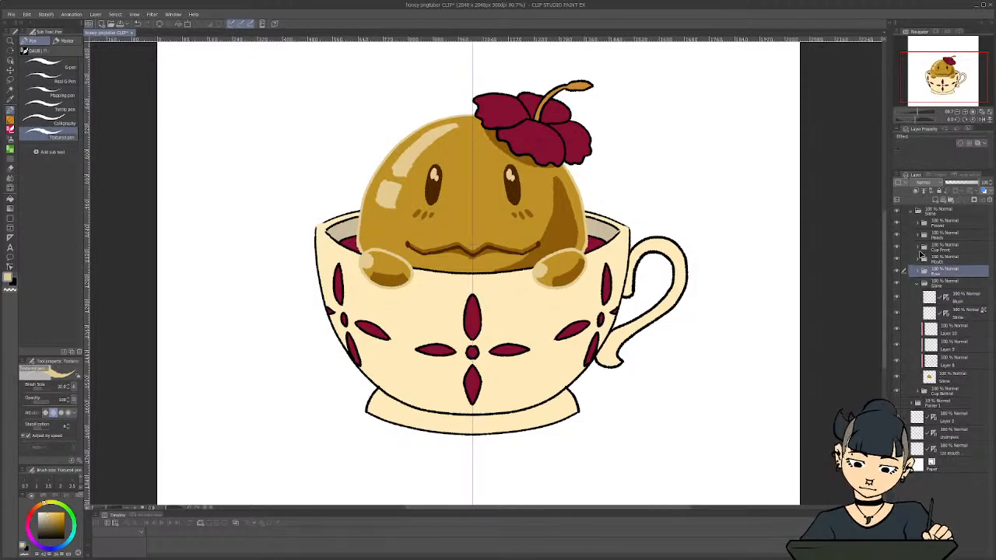
Rename the eyes folder as "Eyes Open" and collapse it
{"action": "left_click", "coordinate": [920, 272]}
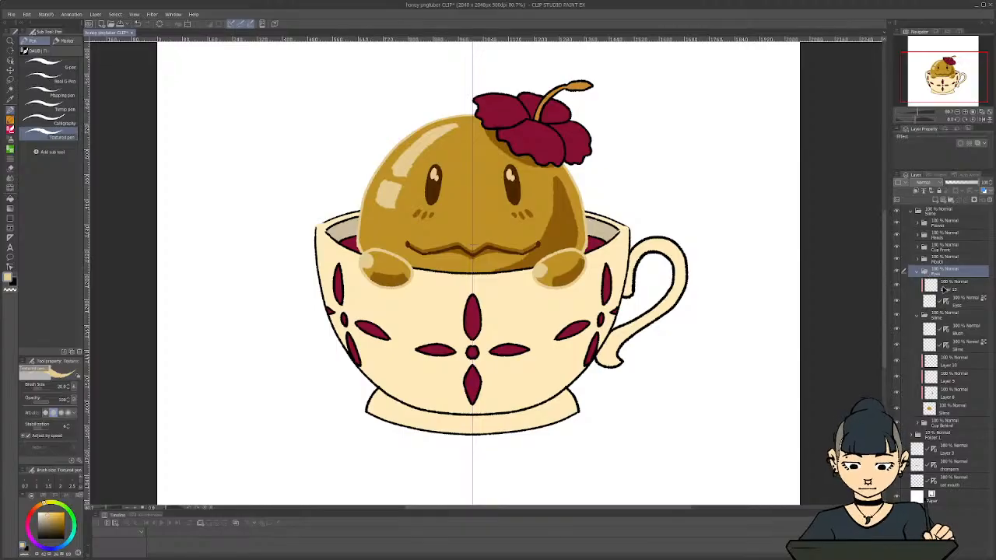
{"action": "double_click", "coordinate": [945, 269]}
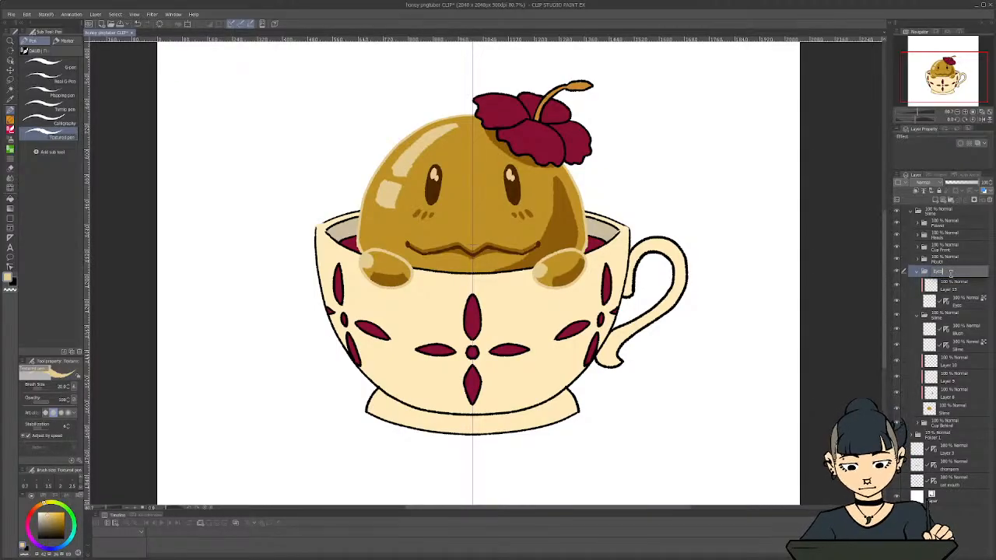
{"action": "type", "text": "Open"}
{"action": "key", "text": "Return"}
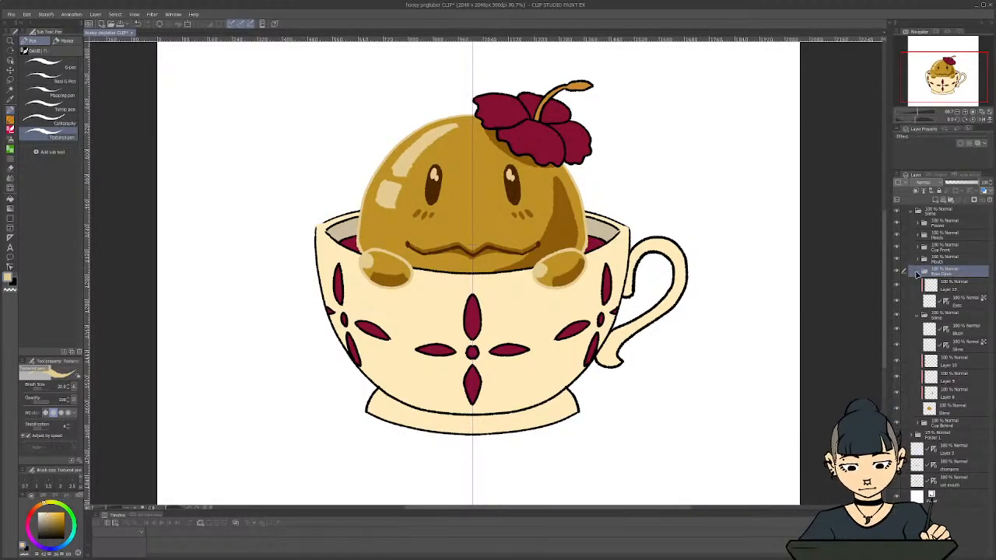
{"action": "left_click", "coordinate": [916, 272]}
Sample the eyes' dark brown colour and add a new layer named "Eyes Closed" above the Eyes Open folder
{"action": "key", "text": "i"}
{"action": "left_click", "coordinate": [510, 187]}
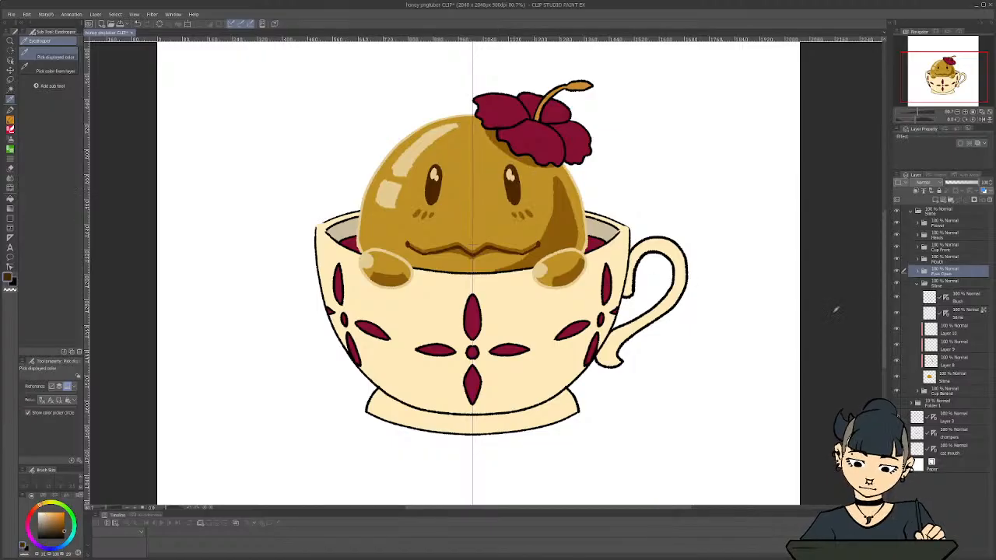
{"action": "left_click", "coordinate": [934, 200]}
{"action": "double_click", "coordinate": [939, 276]}
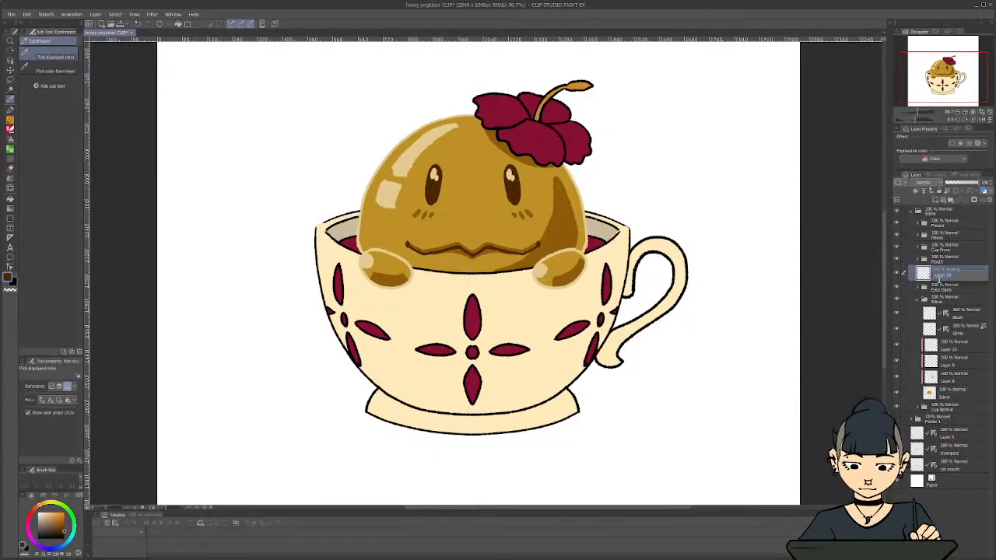
{"action": "type", "text": "Eyes Closed"}
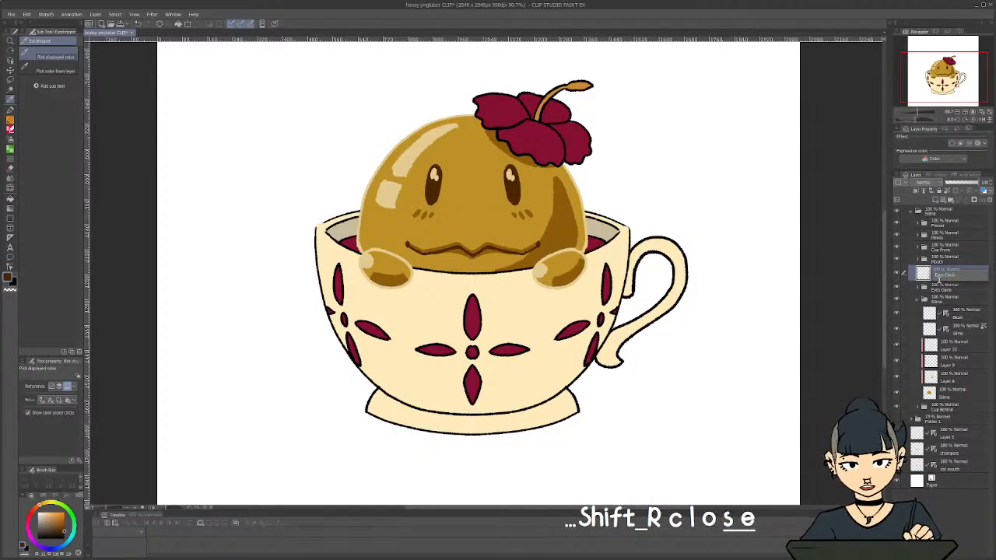
{"action": "key", "text": "Return"}
Lower the Eyes Open folder's opacity so the open eyes serve as a faint guide, and select the Eyes Closed layer
{"action": "left_click", "coordinate": [942, 286]}
{"action": "left_click", "coordinate": [953, 184]}
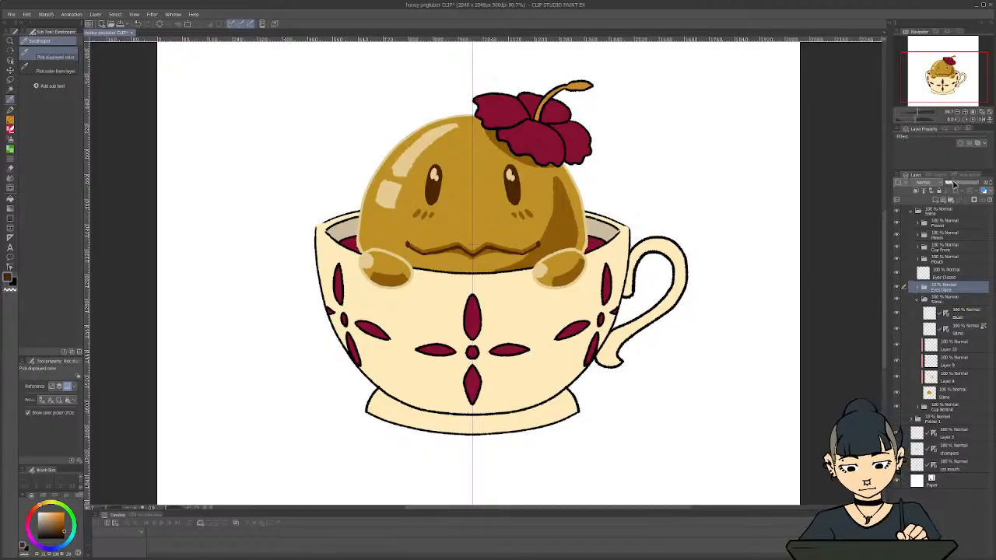
{"action": "left_click", "coordinate": [949, 276]}
Try a dark brown closed-eye line with a small lash across the eye nearer the flower, then undo it
{"action": "scroll", "coordinate": [483, 180], "scroll_direction": "up", "scroll_amount": 5}
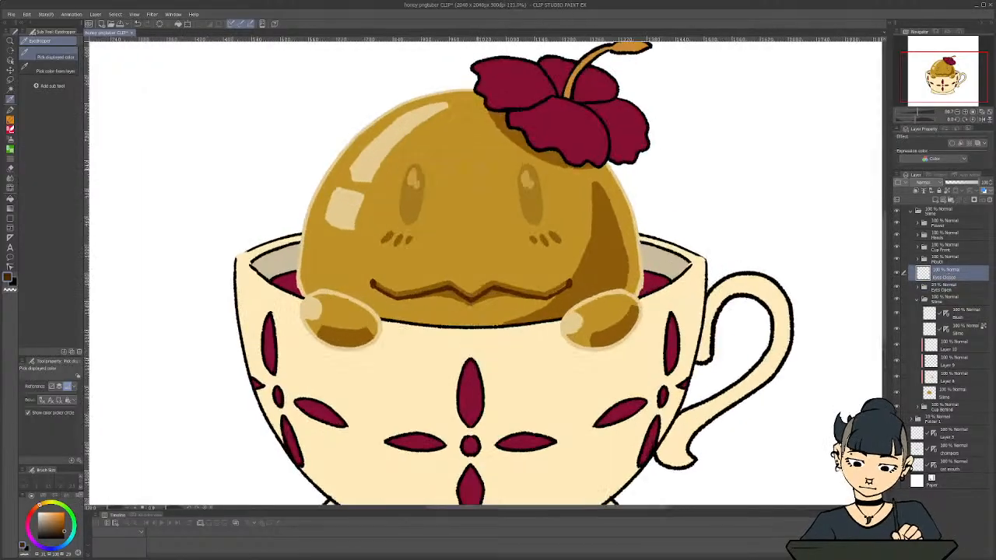
{"action": "key", "text": "p"}
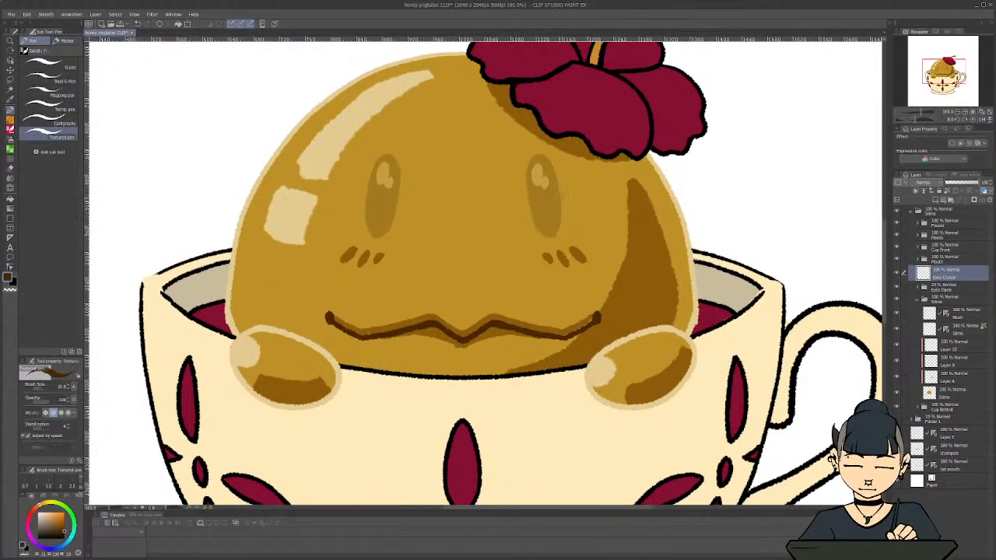
{"action": "left_click_drag", "start_coordinate": [512, 227], "coordinate": [596, 214]}
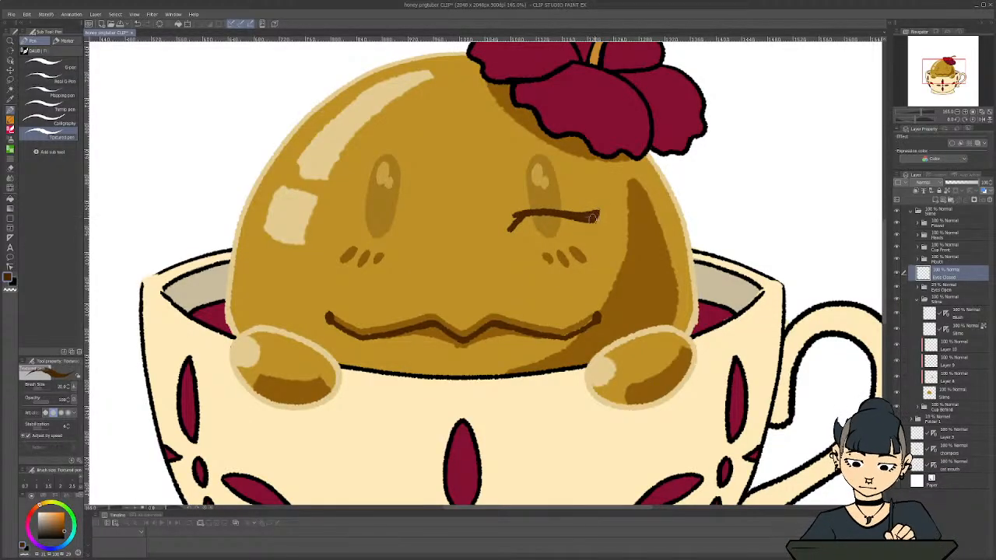
{"action": "scroll", "coordinate": [279, 332], "scroll_direction": "down", "scroll_amount": 3}
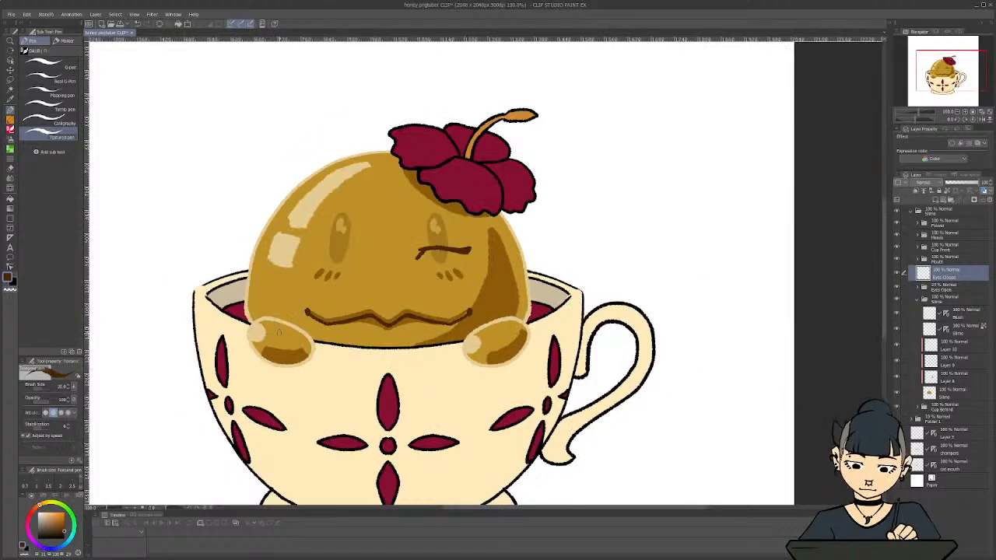
{"action": "scroll", "coordinate": [279, 333], "scroll_direction": "up", "scroll_amount": 3}
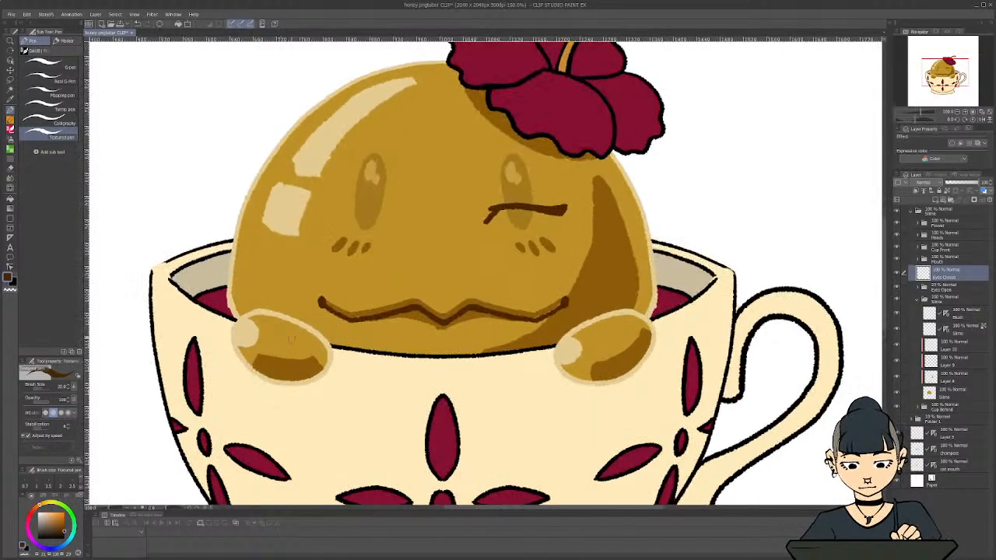
{"action": "key", "text": "ctrl+z"}
{"action": "key", "text": "ctrl+z"}
{"action": "key", "text": "ctrl+z"}
{"action": "key", "text": "ctrl+z"}
{"action": "key", "text": "ctrl+z"}
{"action": "key", "text": "ctrl+z"}
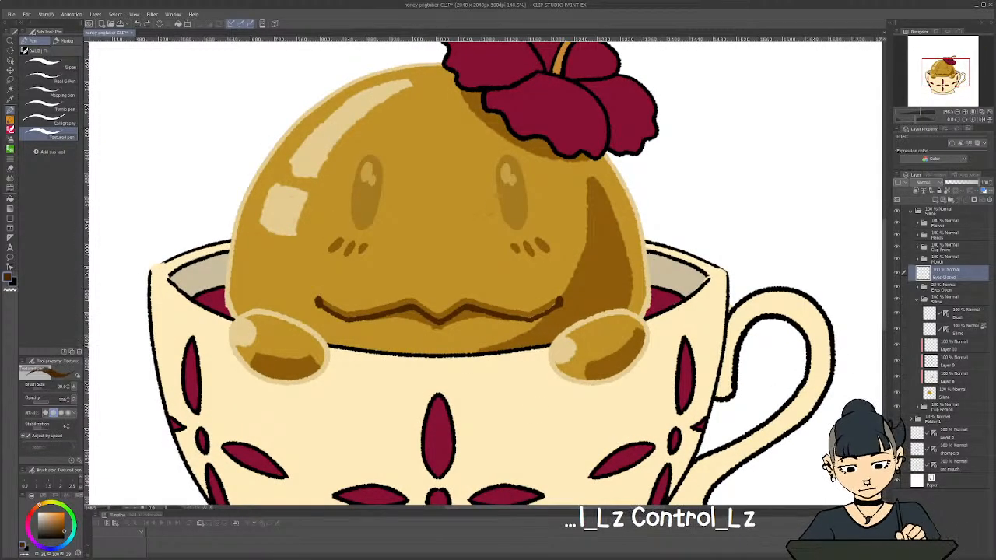
{"action": "key", "text": "ctrl+z"}
Place a vertical symmetry ruler through the centre of the face on the Eyes Closed layer
{"action": "key", "text": "u"}
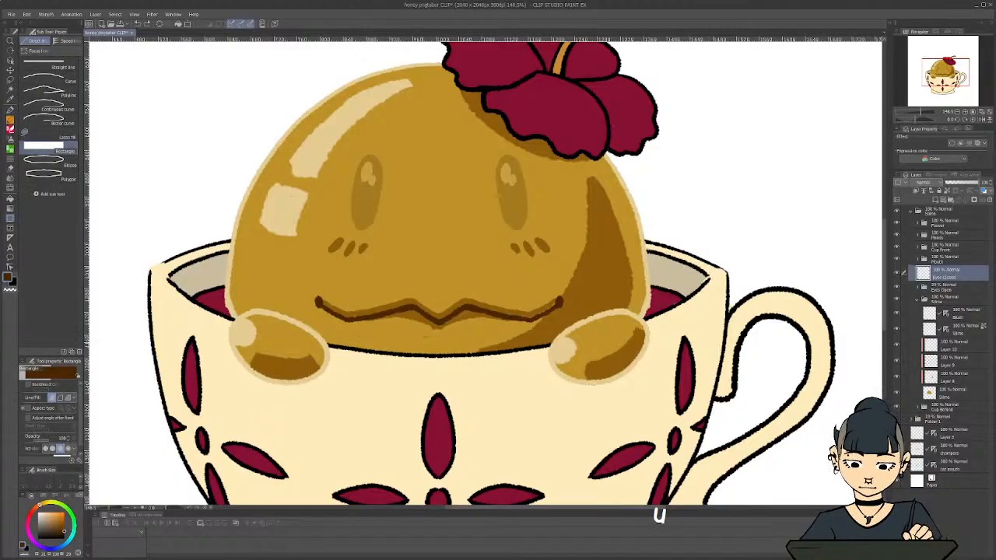
{"action": "key", "text": "u"}
{"action": "key", "text": "u"}
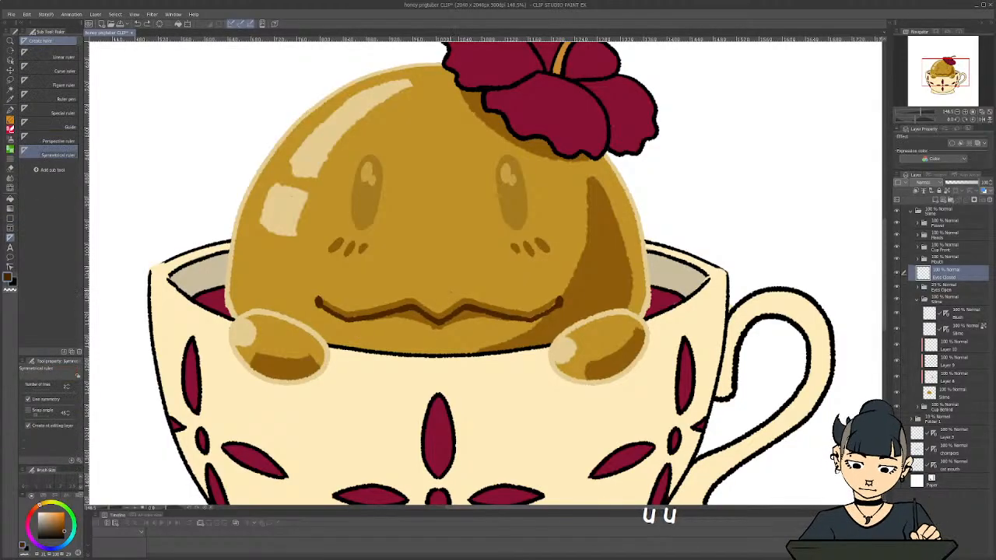
{"action": "left_click_drag", "start_coordinate": [439, 318], "coordinate": [438, 348]}
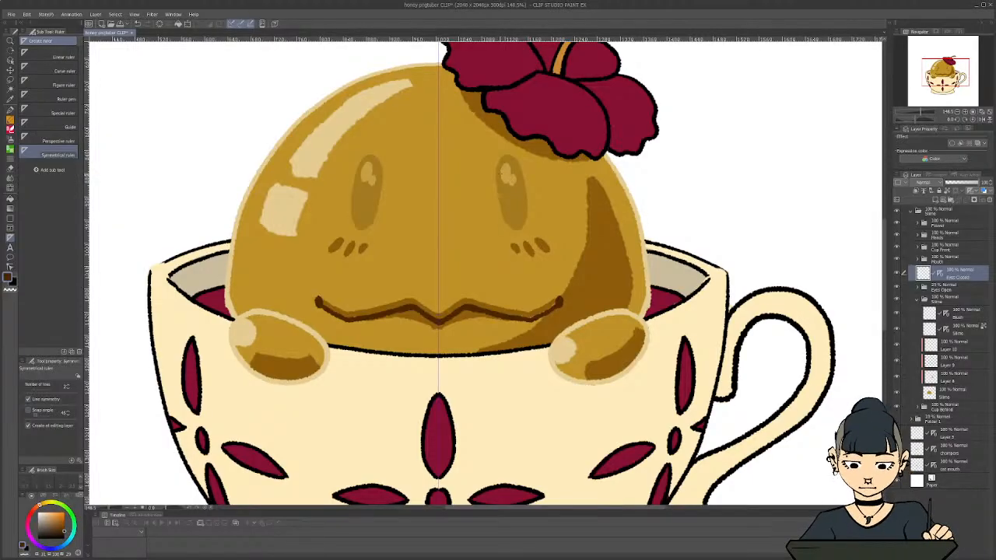
Draw mirrored, curved dark brown closed-eye lines with small inner lashes over both faded eyes on the Eyes Closed layer
{"action": "key", "text": "p"}
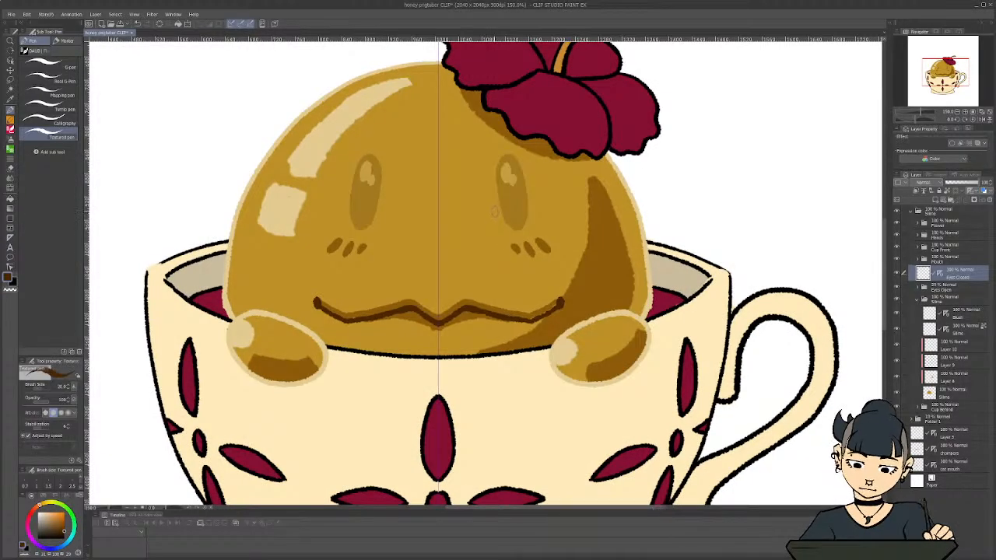
{"action": "scroll", "coordinate": [495, 208], "scroll_direction": "up", "scroll_amount": 2}
{"action": "mouse_move", "coordinate": [497, 208]}
{"action": "left_mouse_down"}
{"action": "mouse_move", "coordinate": [490, 229]}
{"action": "mouse_move", "coordinate": [519, 199]}
{"action": "mouse_move", "coordinate": [568, 220]}
{"action": "mouse_move", "coordinate": [554, 210]}
{"action": "mouse_move", "coordinate": [574, 215]}
{"action": "mouse_move", "coordinate": [567, 212]}
{"action": "left_mouse_up"}
{"action": "scroll", "coordinate": [401, 344], "scroll_direction": "down", "scroll_amount": 9}
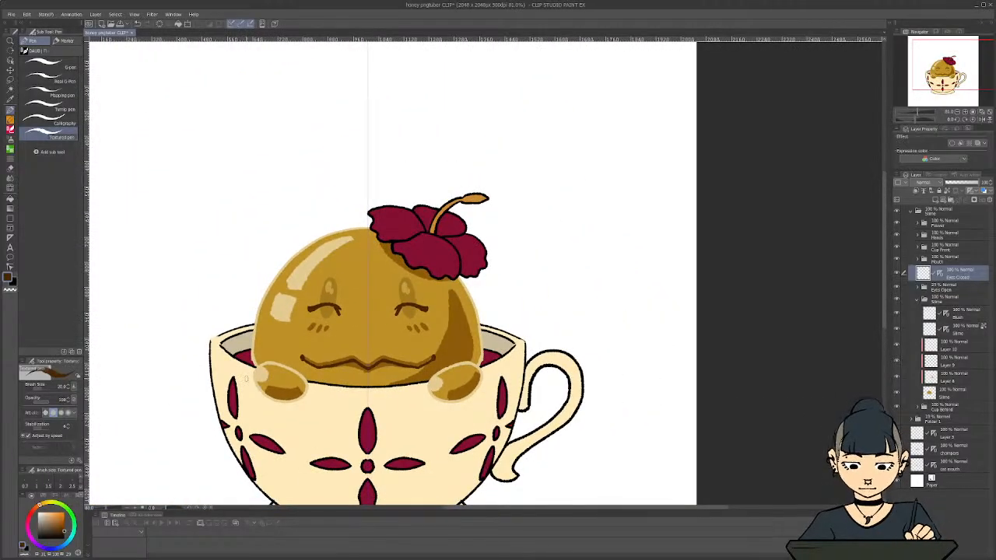
{"action": "scroll", "coordinate": [243, 387], "scroll_direction": "down", "scroll_amount": 3}
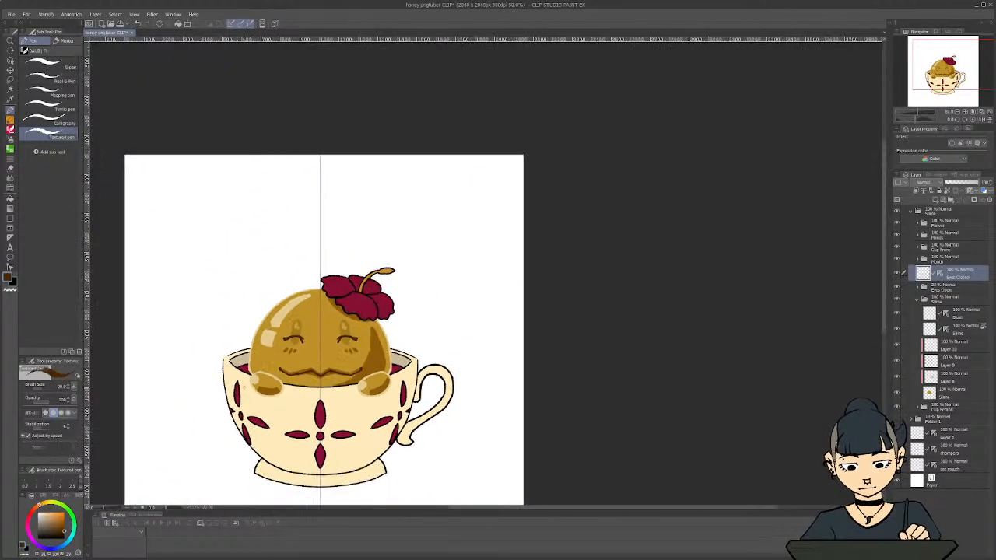
{"action": "scroll", "coordinate": [255, 410], "scroll_direction": "up", "scroll_amount": 2}
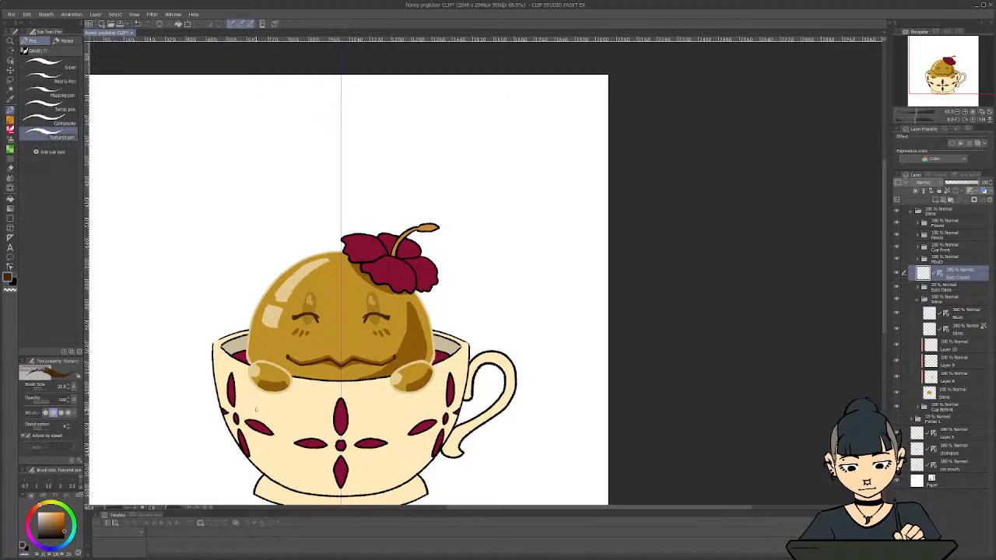
Thin the mirrored closed-eye lines by painting over their edges with transparent colour
{"action": "scroll", "coordinate": [256, 408], "scroll_direction": "up", "scroll_amount": 4}
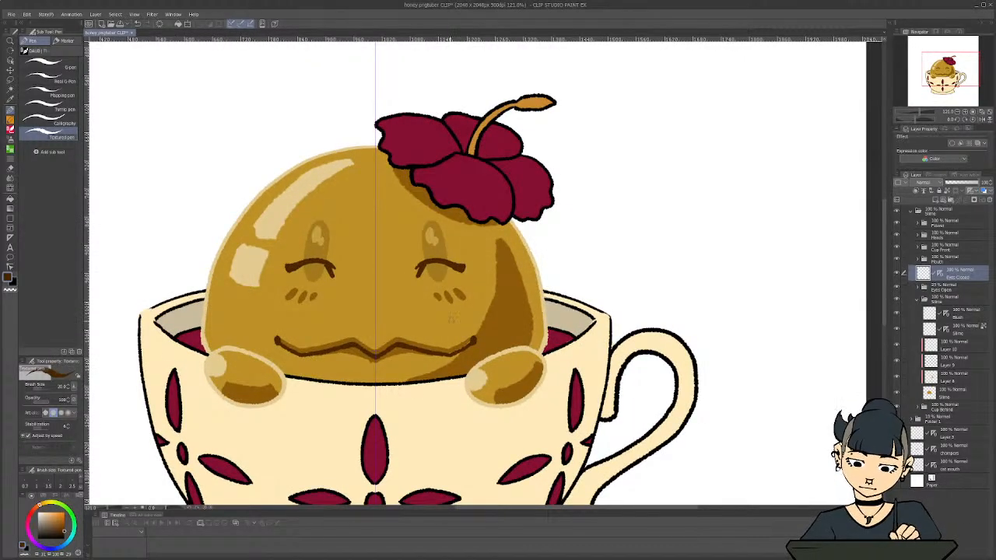
{"action": "key", "text": "c"}
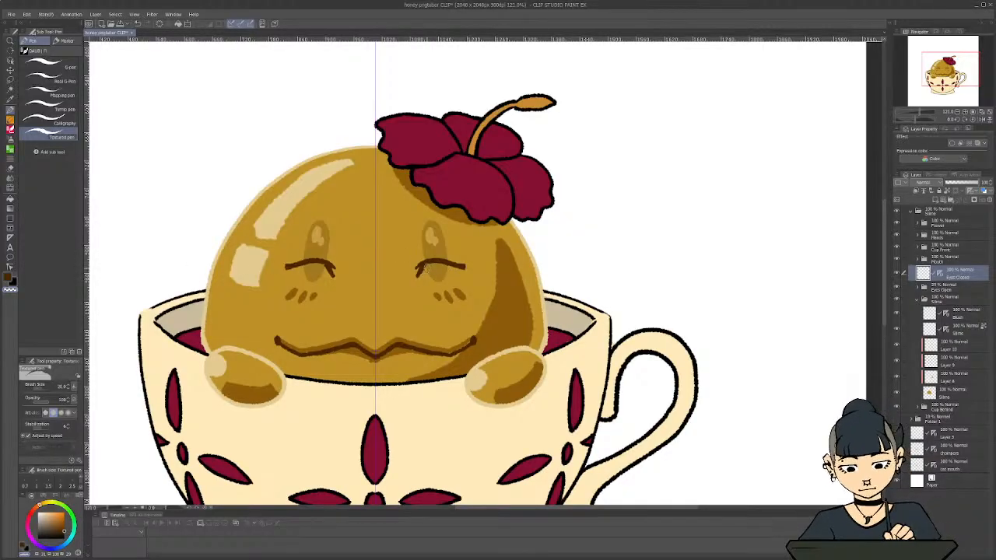
{"action": "scroll", "coordinate": [282, 327], "scroll_direction": "down", "scroll_amount": 2}
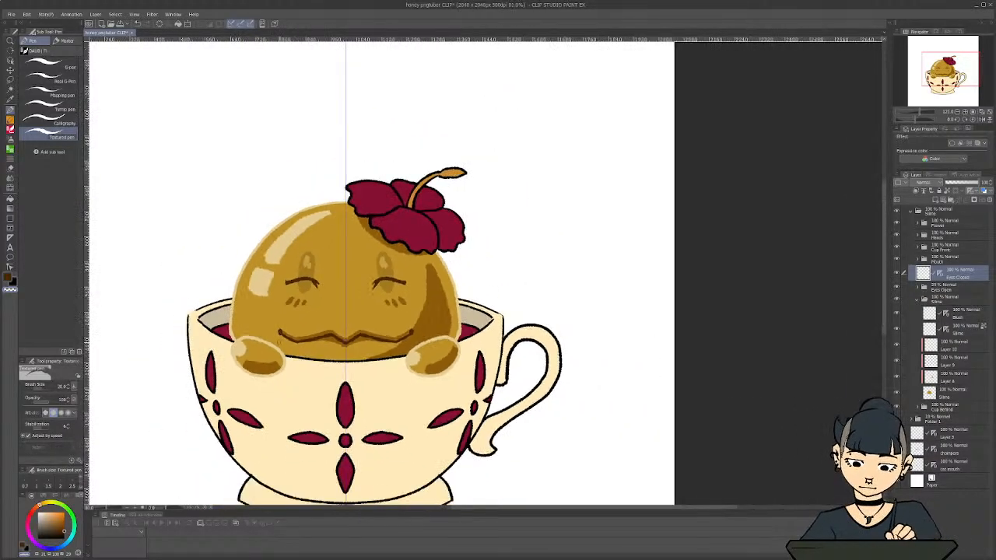
Undo the last edits to the mirrored closed-eye lines and check both eyes
{"action": "key", "text": "ctrl+z"}
{"action": "key", "text": "ctrl+z"}
{"action": "key", "text": "ctrl+z"}
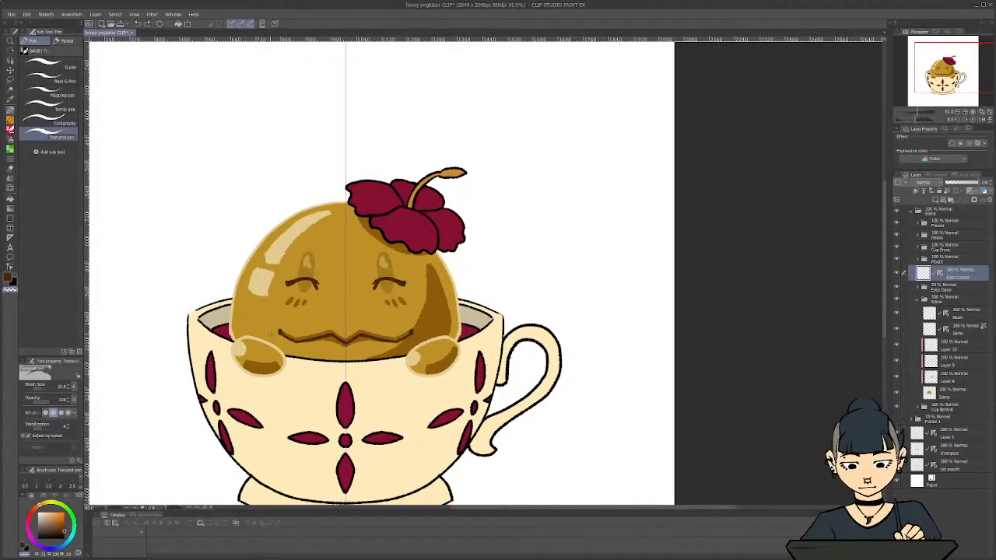
{"action": "scroll", "coordinate": [305, 259], "scroll_direction": "up", "scroll_amount": 4}
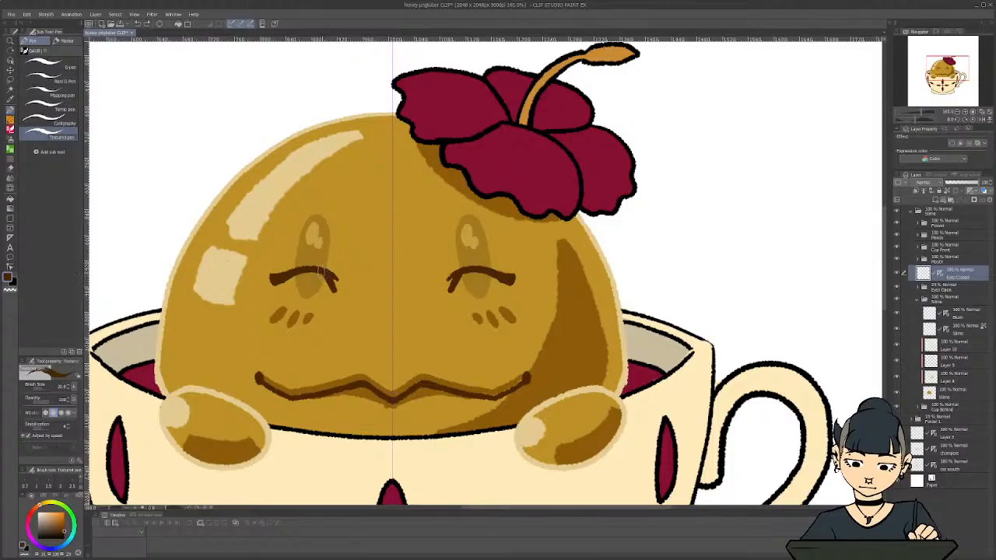
{"action": "scroll", "coordinate": [325, 275], "scroll_direction": "down", "scroll_amount": 4}
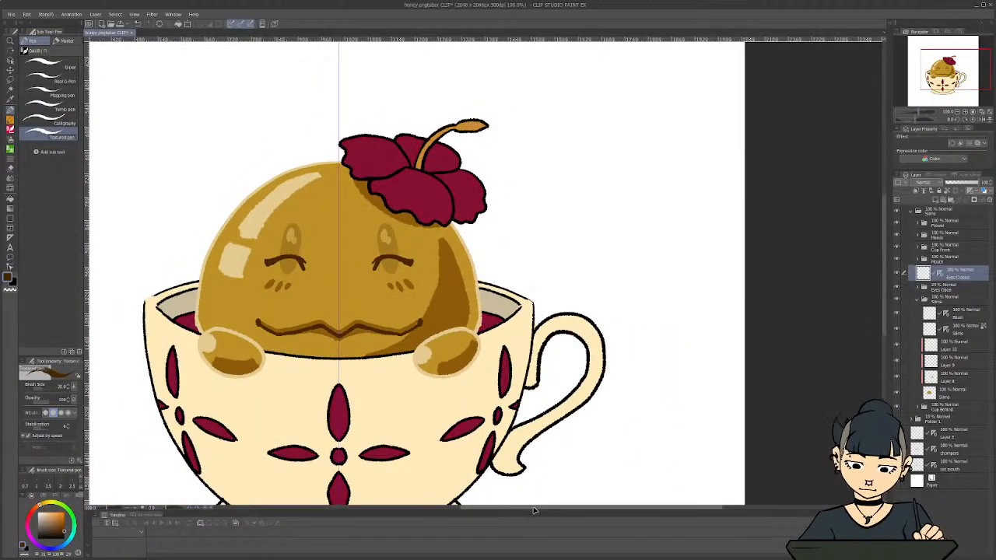
{"action": "left_click_drag", "start_coordinate": [535, 510], "coordinate": [476, 510]}
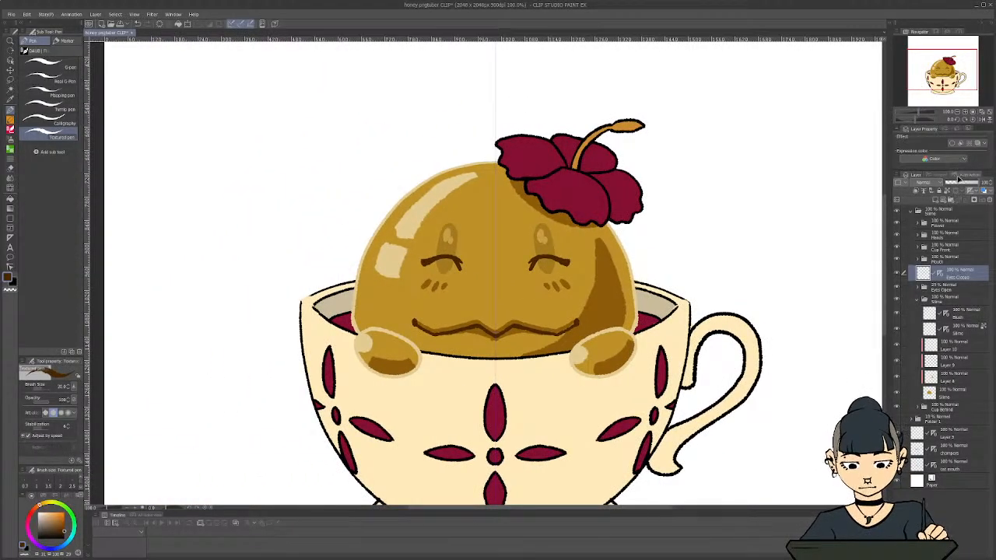
Hide the Eyes Closed layer and set the Eyes Open folder's opacity to 100%
{"action": "left_click", "coordinate": [896, 274]}
{"action": "left_click", "coordinate": [951, 290]}
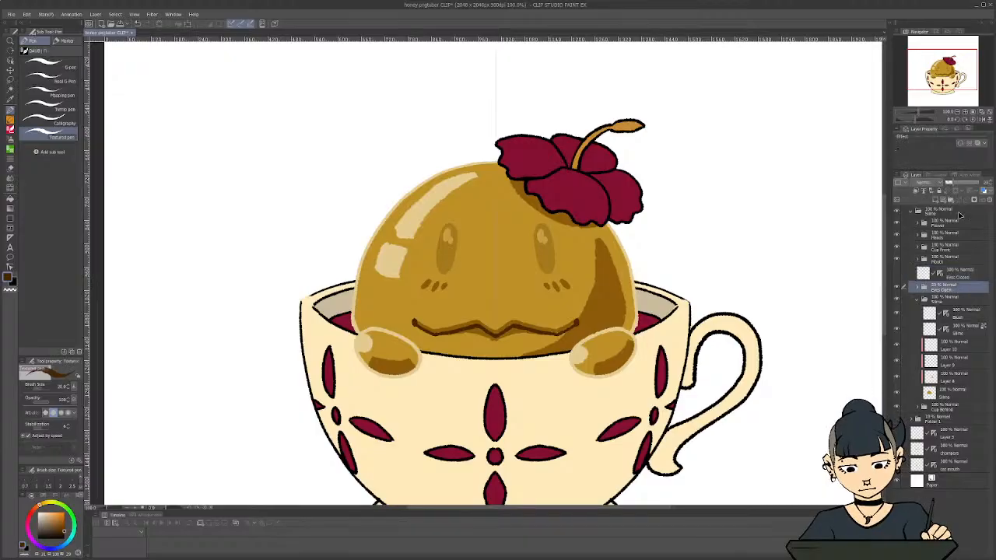
{"action": "left_click_drag", "start_coordinate": [954, 185], "coordinate": [985, 184]}
{"action": "scroll", "coordinate": [579, 262], "scroll_direction": "down", "scroll_amount": 5}
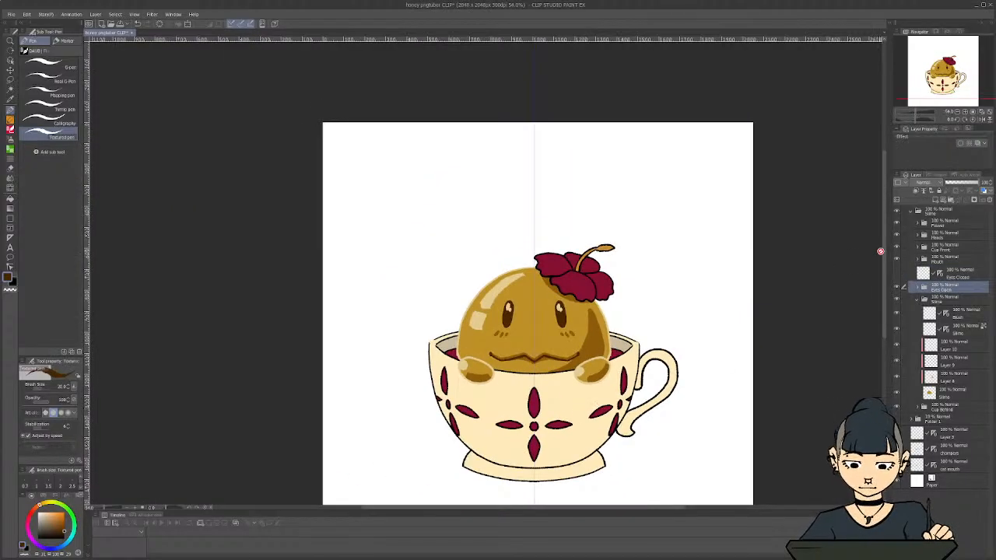
{"action": "scroll", "coordinate": [493, 248], "scroll_direction": "up", "scroll_amount": 4}
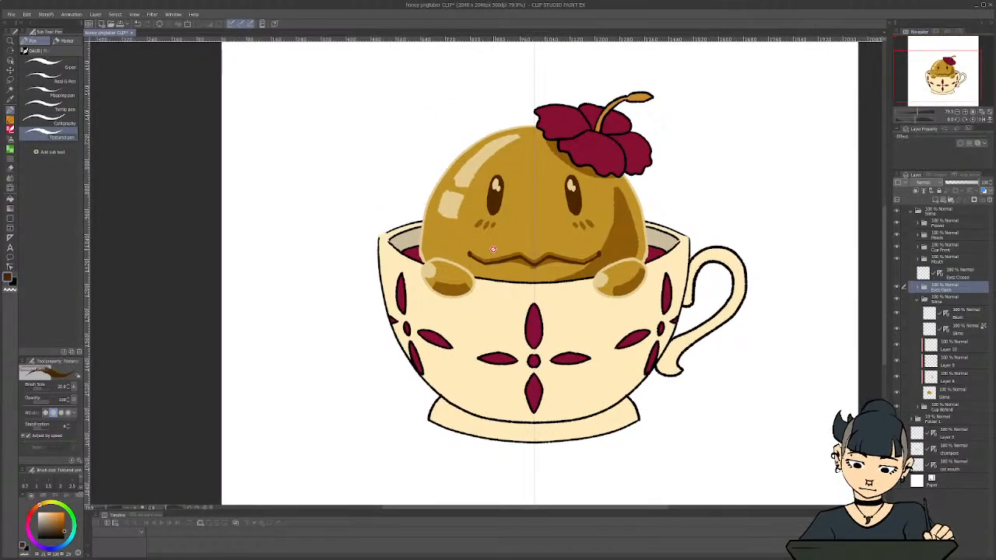
Lock transparent pixels on the Cup Front line layer and pick the petals' maroon as the pen colour
{"action": "left_click", "coordinate": [917, 301]}
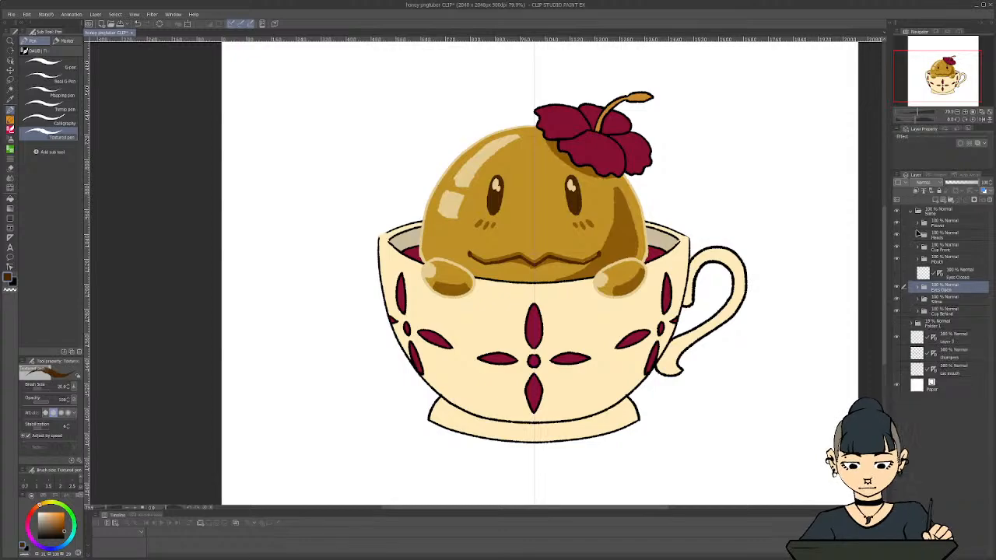
{"action": "left_click", "coordinate": [923, 248]}
{"action": "left_click", "coordinate": [964, 266]}
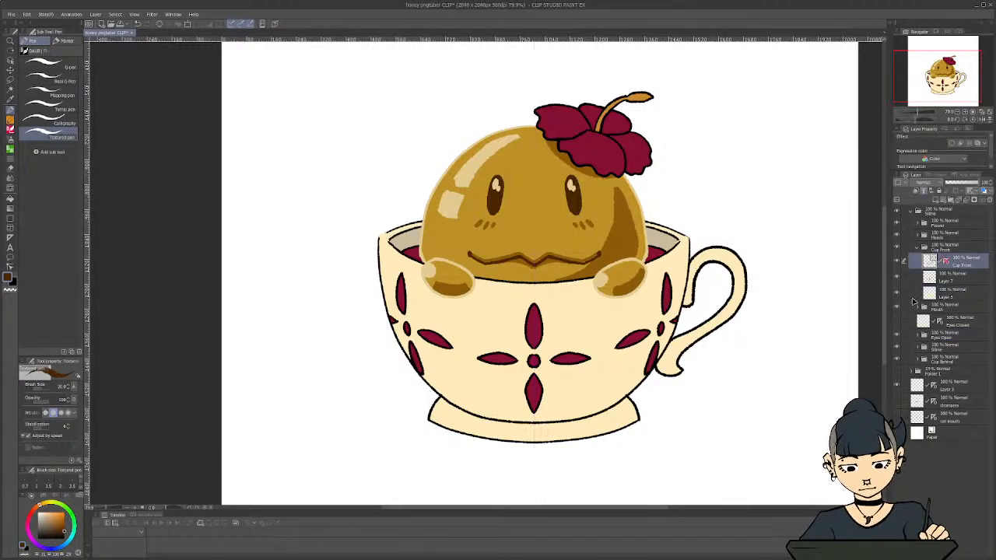
{"action": "left_click", "coordinate": [899, 263]}
{"action": "left_click", "coordinate": [899, 263]}
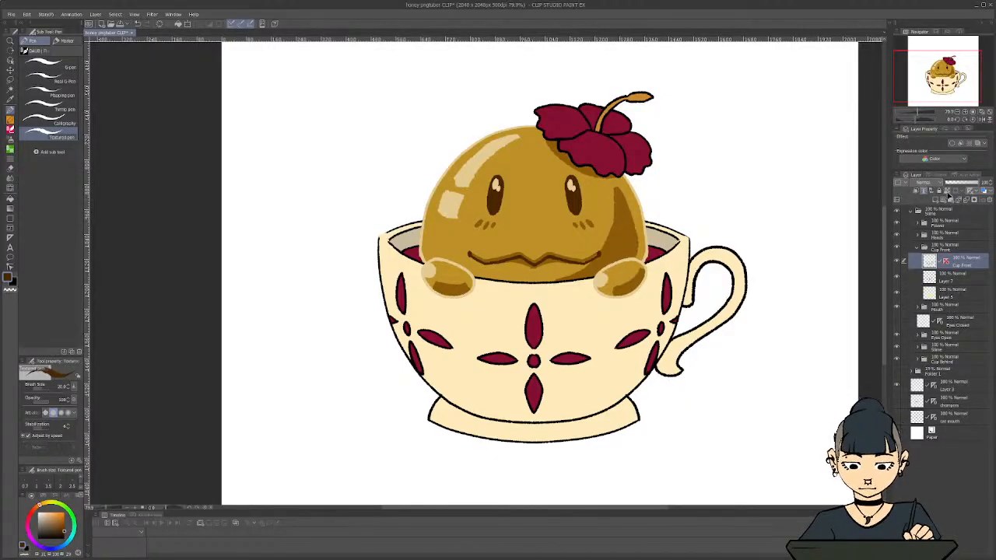
{"action": "key", "text": "i"}
{"action": "left_click", "coordinate": [532, 330]}
{"action": "key", "text": "c"}
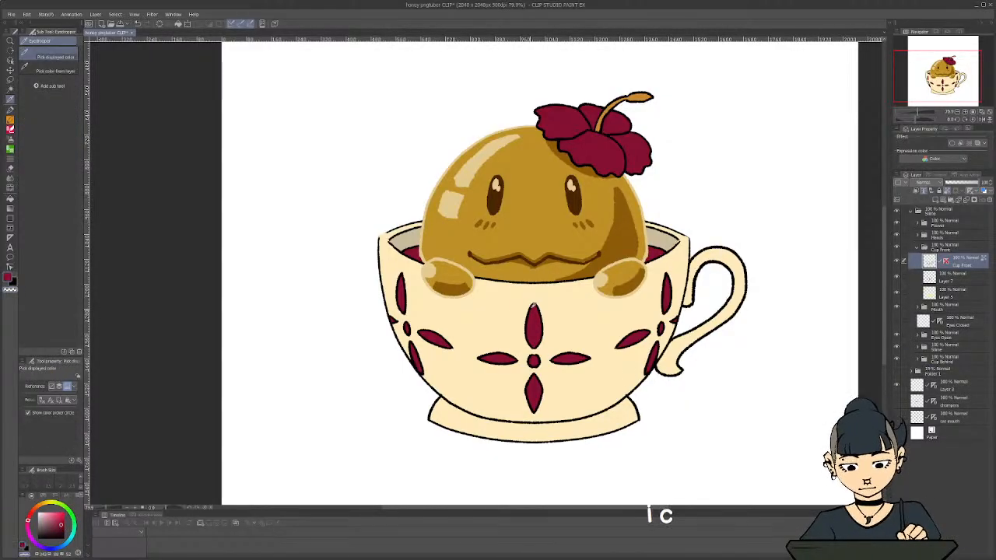
{"action": "key", "text": "p"}
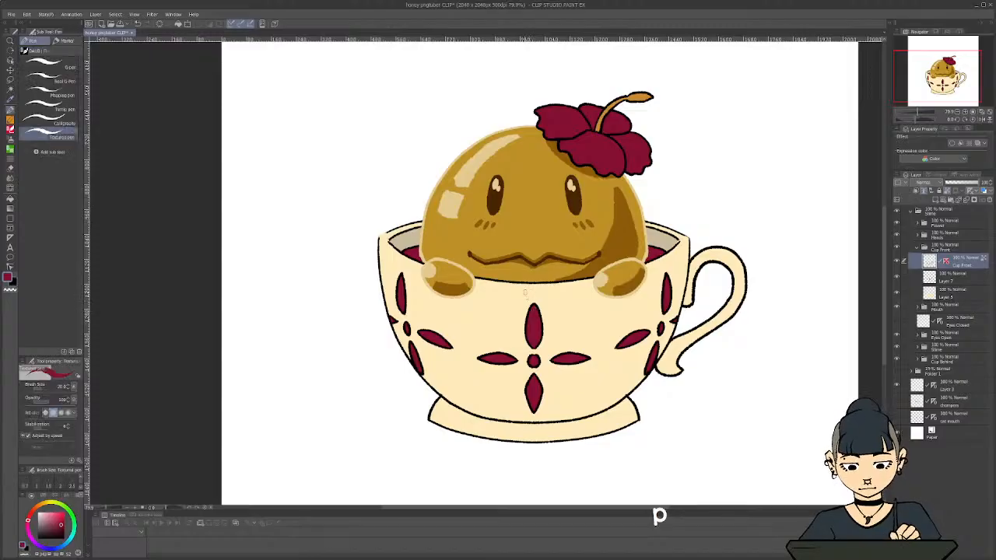
Recolour the black outlines of the cup's centre motif and the motif opposite the handle maroon with a larger G-pen
{"action": "left_click", "coordinate": [70, 67]}
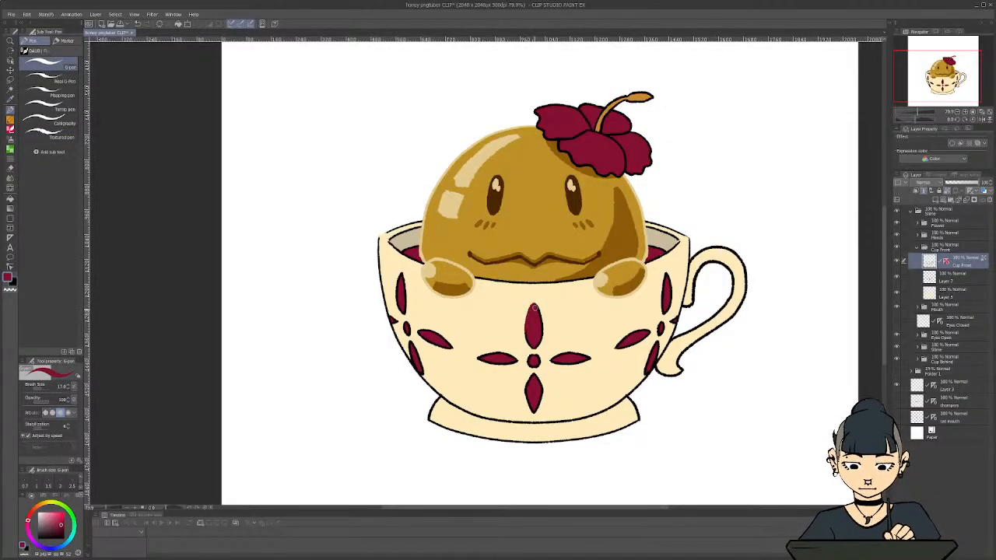
{"action": "key", "text": "bracketright"}
{"action": "key", "text": "bracketright"}
{"action": "key", "text": "bracketright"}
{"action": "key", "text": "bracketright"}
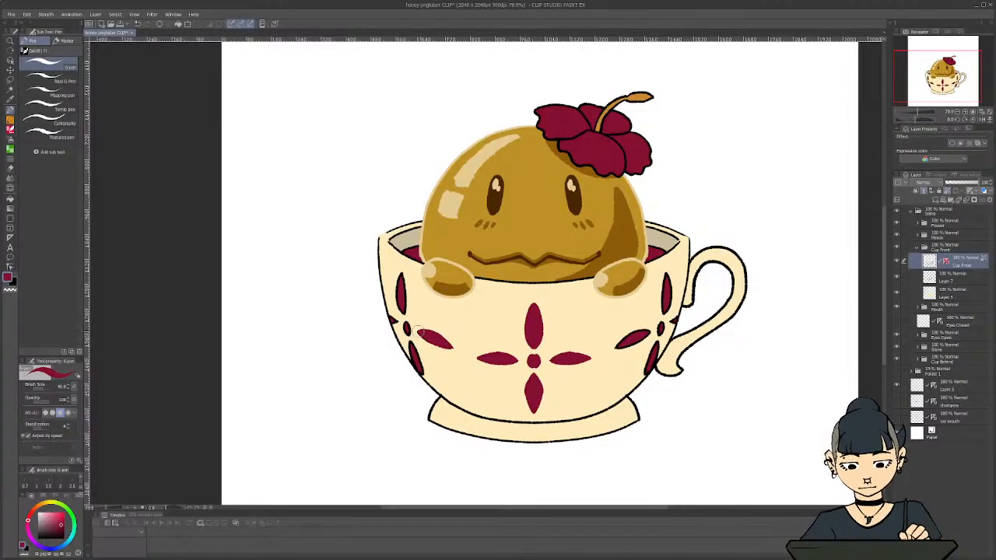
{"action": "scroll", "coordinate": [389, 305], "scroll_direction": "up", "scroll_amount": 4}
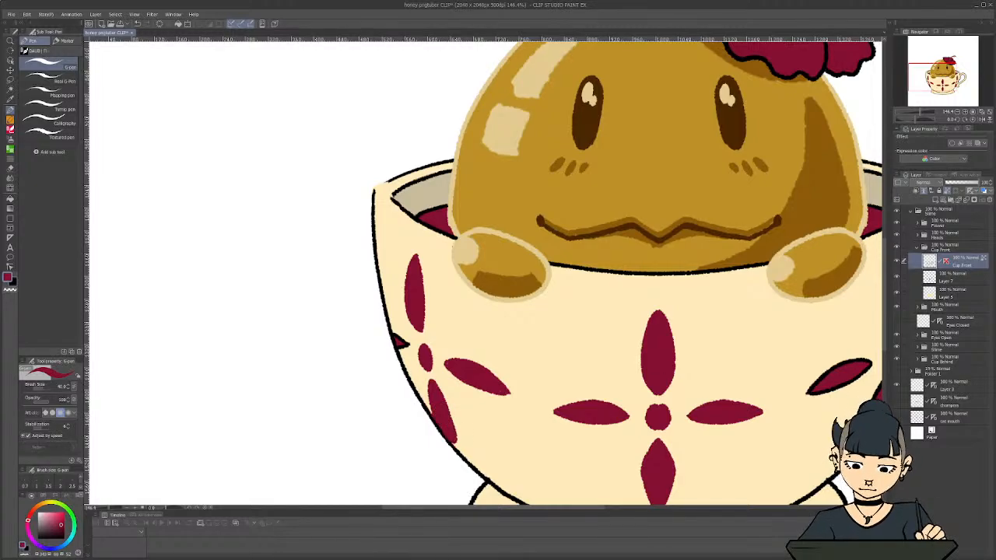
{"action": "left_click_drag", "start_coordinate": [409, 333], "coordinate": [404, 343]}
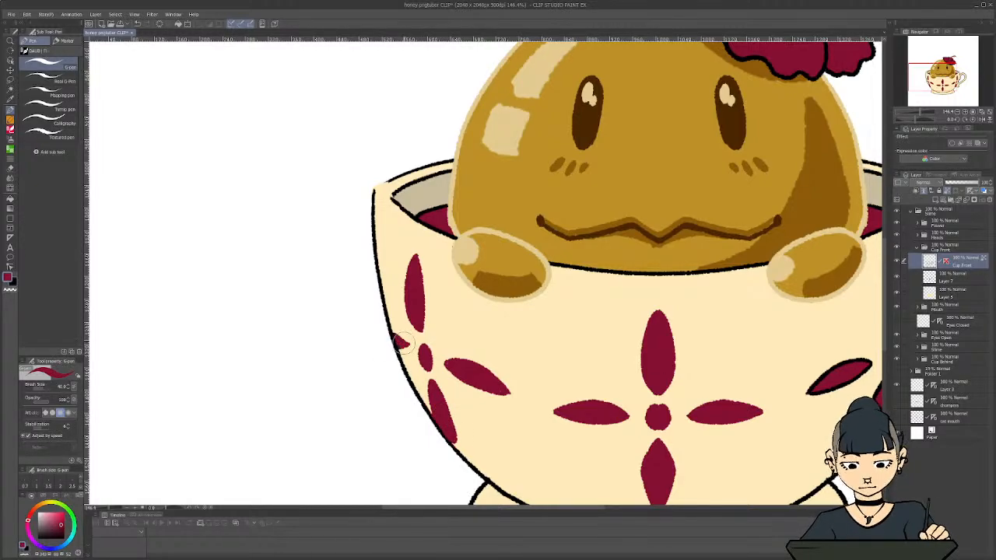
Recolour the black outlines of the petals and dot on the cup's handle side in the same maroon
{"action": "left_click_drag", "start_coordinate": [531, 508], "coordinate": [598, 508]}
{"action": "mouse_move", "coordinate": [670, 255]}
{"action": "left_mouse_down"}
{"action": "mouse_move", "coordinate": [665, 319]}
{"action": "mouse_move", "coordinate": [676, 290]}
{"action": "left_mouse_up"}
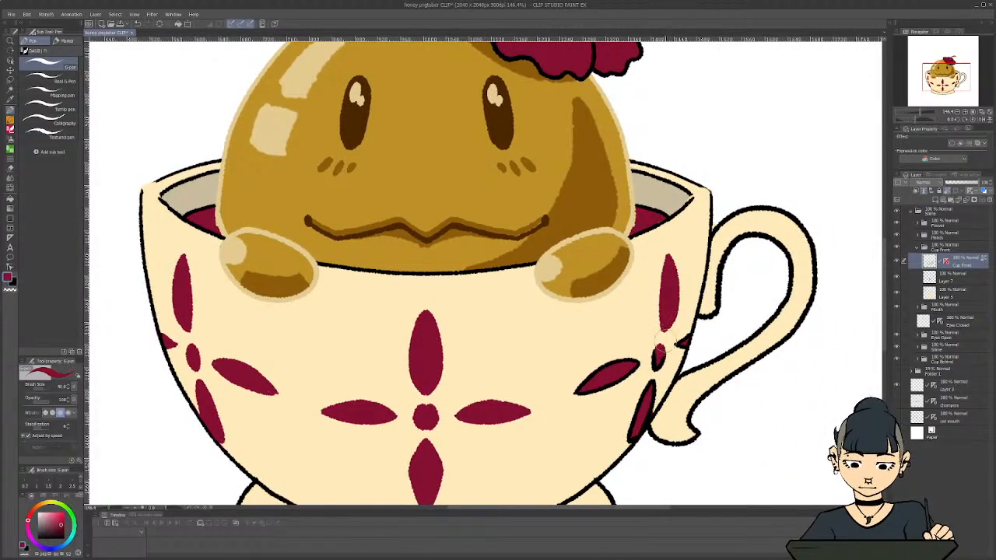
{"action": "mouse_move", "coordinate": [662, 347]}
{"action": "left_mouse_down"}
{"action": "mouse_move", "coordinate": [603, 401]}
{"action": "mouse_move", "coordinate": [575, 392]}
{"action": "left_mouse_up"}
{"action": "mouse_move", "coordinate": [639, 373]}
{"action": "left_mouse_down"}
{"action": "mouse_move", "coordinate": [630, 408]}
{"action": "mouse_move", "coordinate": [645, 395]}
{"action": "mouse_move", "coordinate": [623, 436]}
{"action": "mouse_move", "coordinate": [648, 400]}
{"action": "mouse_move", "coordinate": [623, 442]}
{"action": "mouse_move", "coordinate": [652, 401]}
{"action": "left_mouse_up"}
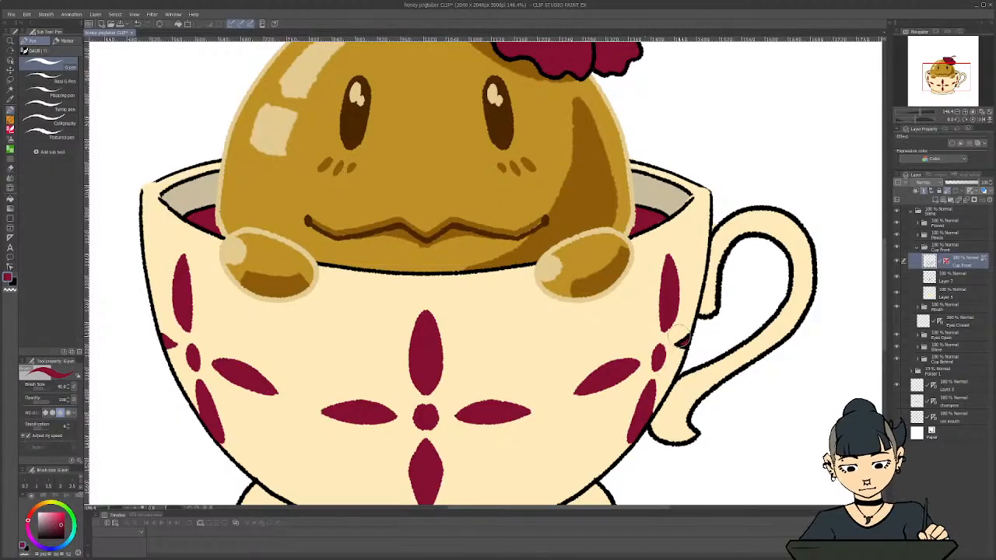
{"action": "left_click_drag", "start_coordinate": [683, 336], "coordinate": [685, 330]}
Examine the recoloured petal motifs across the whole cup for leftover black outlines
{"action": "scroll", "coordinate": [556, 451], "scroll_direction": "up", "scroll_amount": 1}
{"action": "scroll", "coordinate": [544, 440], "scroll_direction": "down", "scroll_amount": 5}
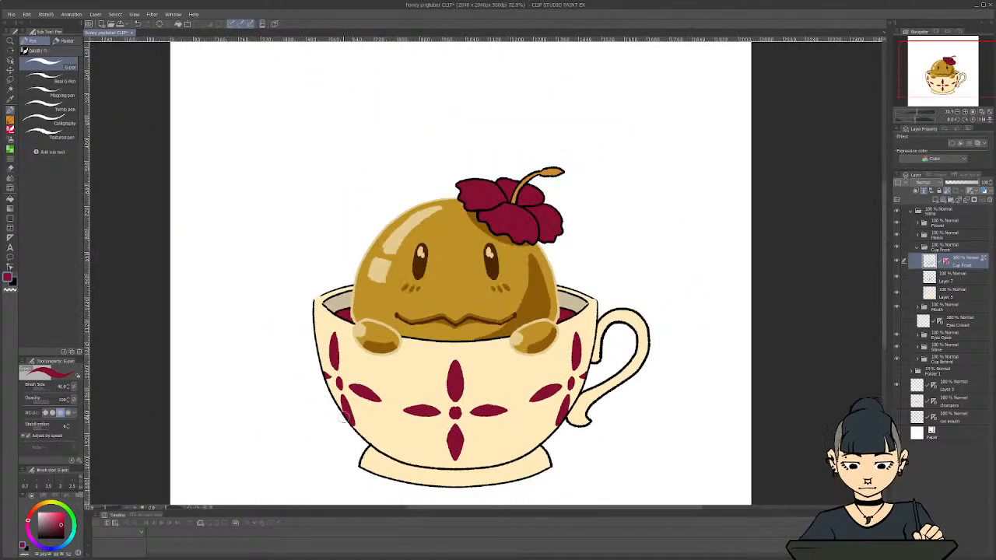
{"action": "scroll", "coordinate": [535, 424], "scroll_direction": "up", "scroll_amount": 2}
{"action": "scroll", "coordinate": [567, 400], "scroll_direction": "up", "scroll_amount": 1}
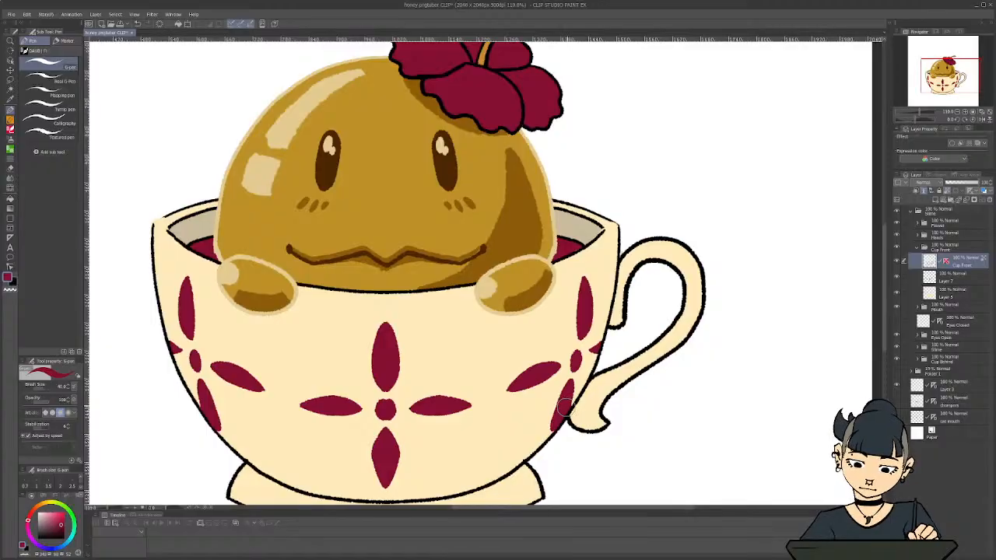
{"action": "scroll", "coordinate": [498, 385], "scroll_direction": "down", "scroll_amount": 3}
{"action": "scroll", "coordinate": [476, 380], "scroll_direction": "down", "scroll_amount": 2}
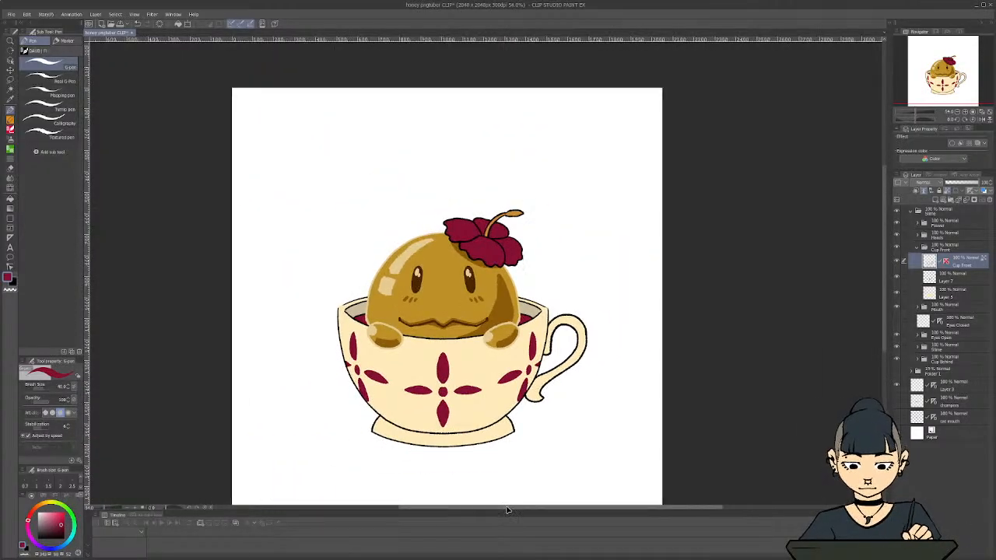
{"action": "scroll", "coordinate": [448, 478], "scroll_direction": "up", "scroll_amount": 3}
{"action": "scroll", "coordinate": [449, 479], "scroll_direction": "down", "scroll_amount": 1}
{"action": "scroll", "coordinate": [500, 291], "scroll_direction": "down", "scroll_amount": 1}
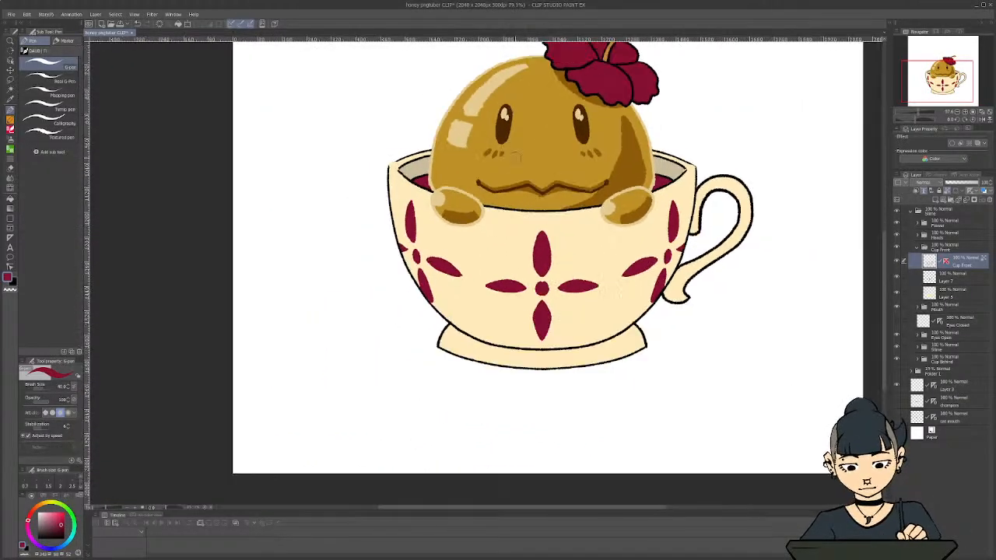
{"action": "scroll", "coordinate": [889, 258], "scroll_direction": "up", "scroll_amount": 3}
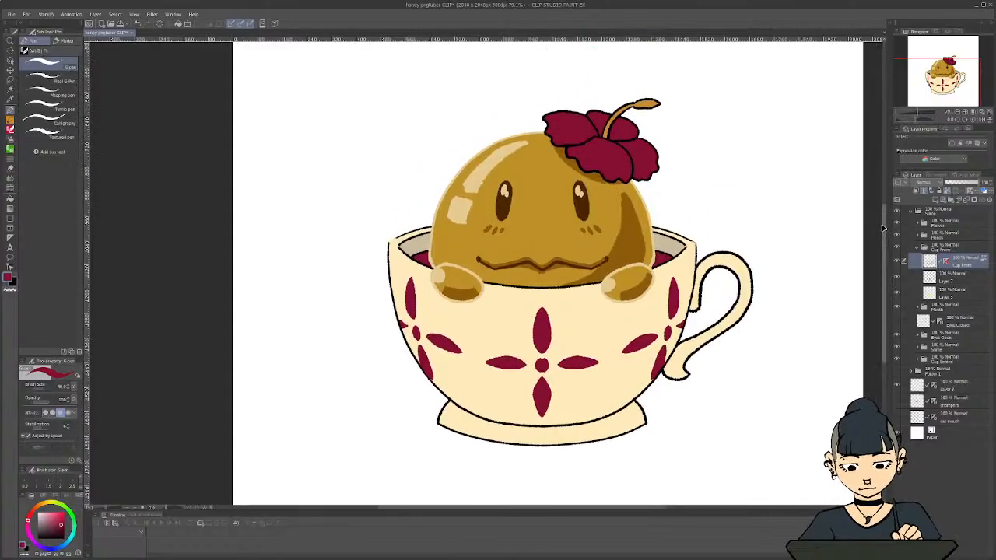
Select the line layer in the Cup Behind folder, choose a darker maroon for the tea's edge, and undo the test stroke
{"action": "left_click", "coordinate": [918, 247]}
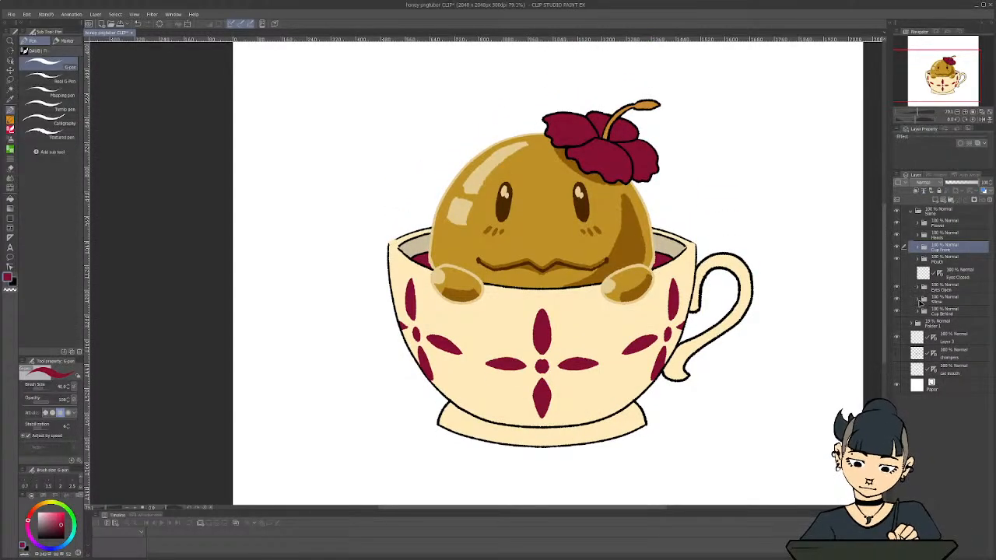
{"action": "left_click", "coordinate": [917, 313]}
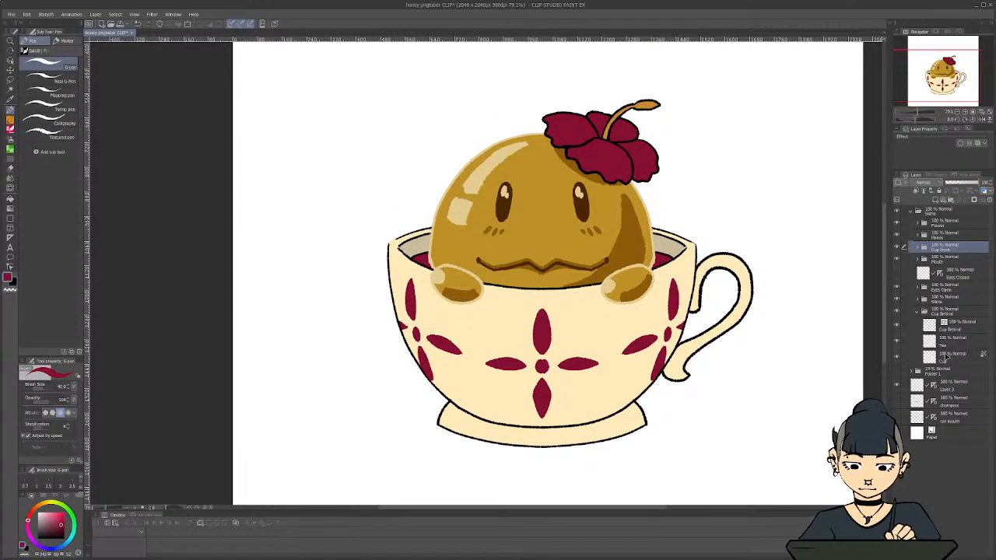
{"action": "left_click", "coordinate": [955, 331]}
{"action": "scroll", "coordinate": [630, 237], "scroll_direction": "up", "scroll_amount": 3}
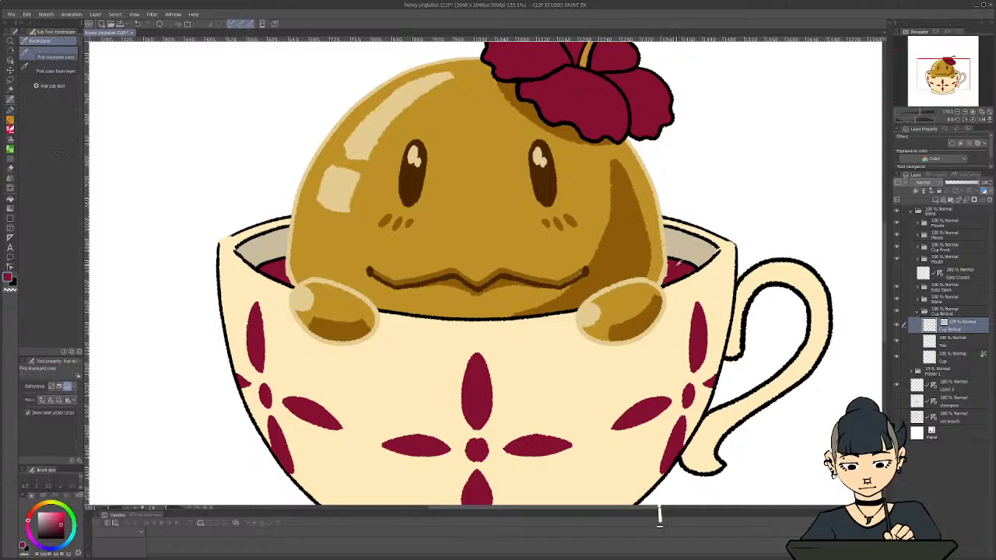
{"action": "left_click", "coordinate": [676, 266], "text": "alt"}
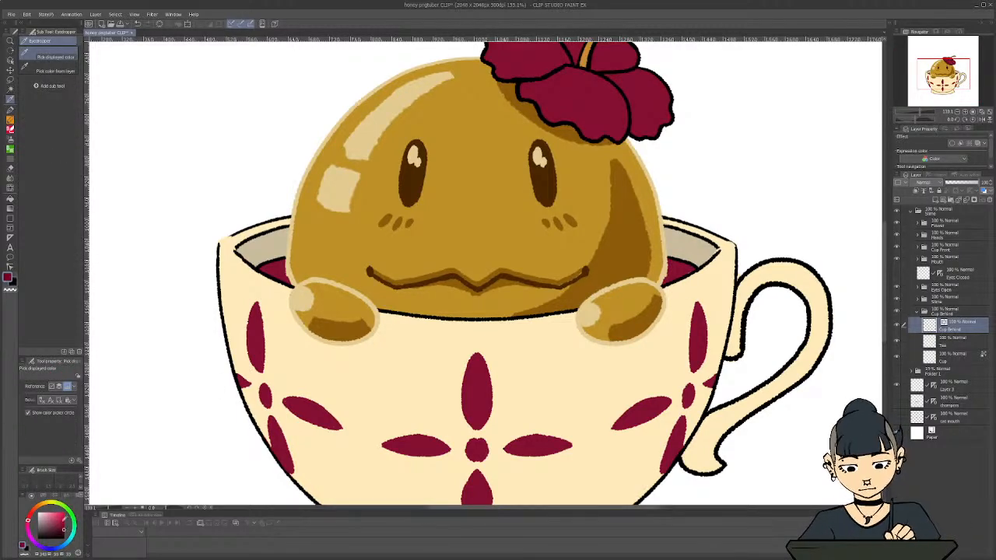
{"action": "key", "text": "p"}
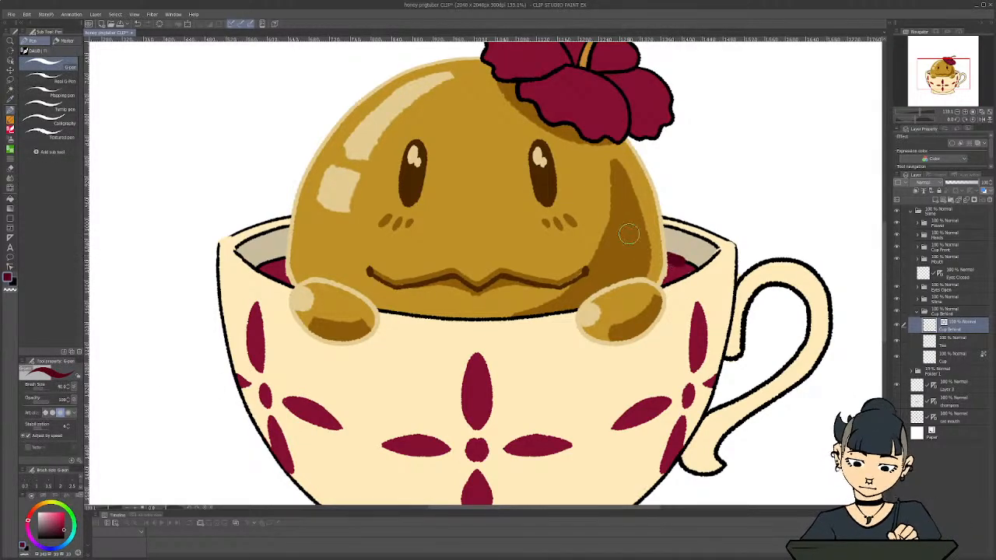
{"action": "key", "text": "ctrl+z"}
Rasterise the Cup Behind line layer and lock its transparent pixels
{"action": "right_click", "coordinate": [933, 325]}
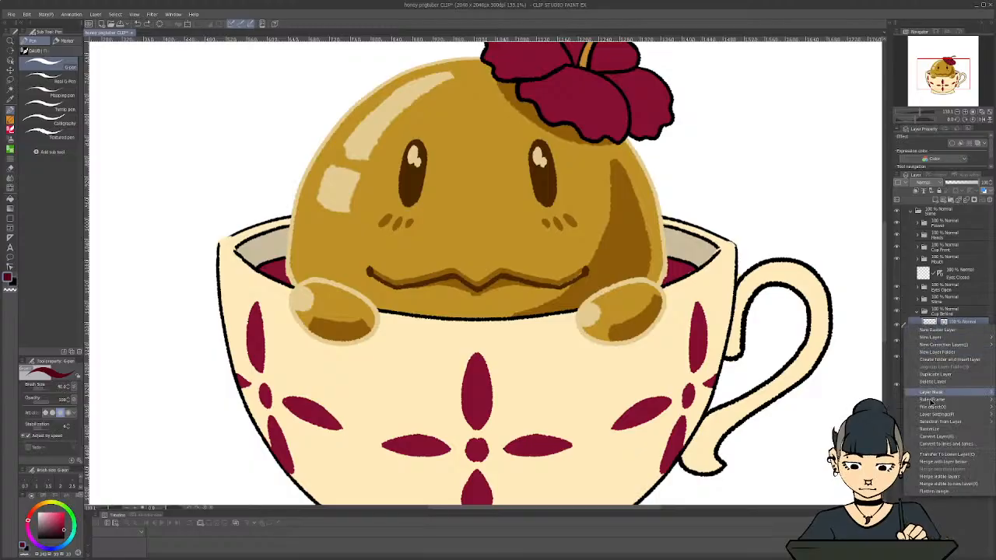
{"action": "left_click", "coordinate": [928, 430]}
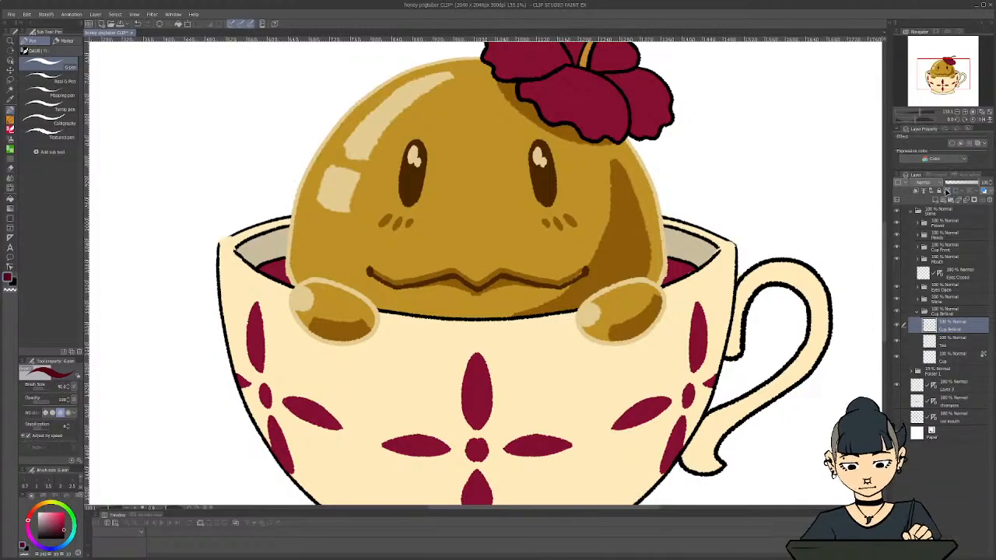
{"action": "left_click", "coordinate": [946, 192]}
Recolour the black line along the tea's surface dark maroon on both sides of the slime
{"action": "left_click_drag", "start_coordinate": [670, 260], "coordinate": [691, 265]}
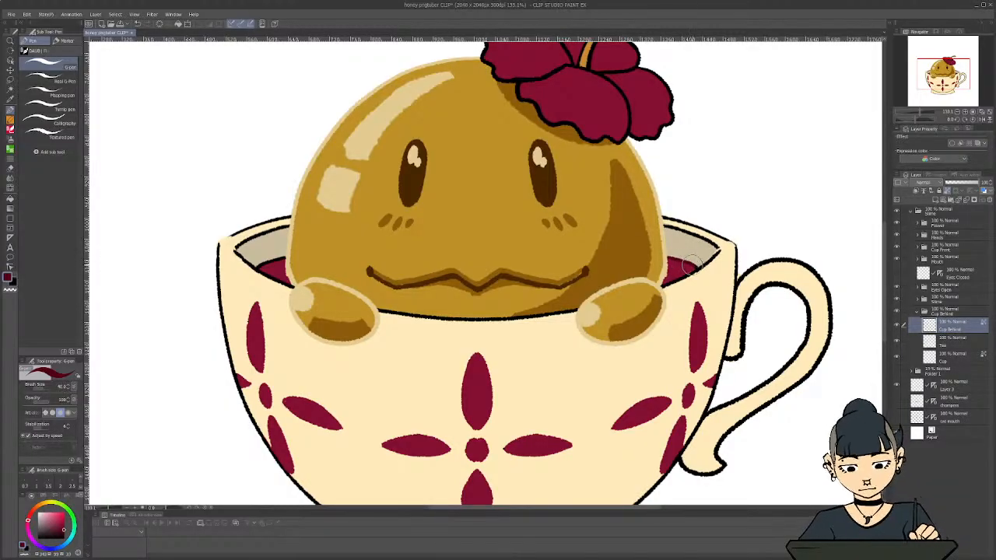
{"action": "left_click_drag", "start_coordinate": [281, 257], "coordinate": [259, 263]}
{"action": "scroll", "coordinate": [259, 263], "scroll_direction": "down", "scroll_amount": 5}
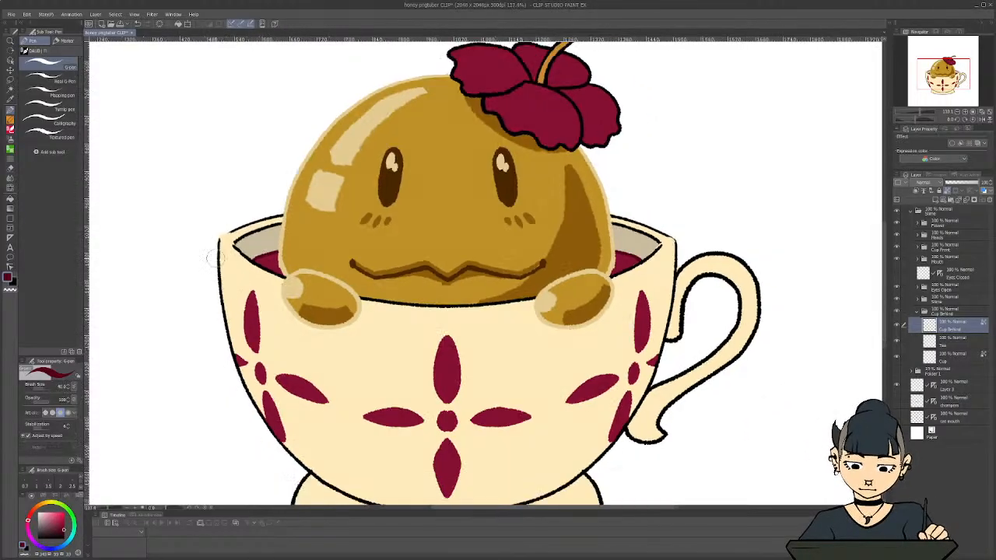
{"action": "left_click_drag", "start_coordinate": [537, 511], "coordinate": [482, 496]}
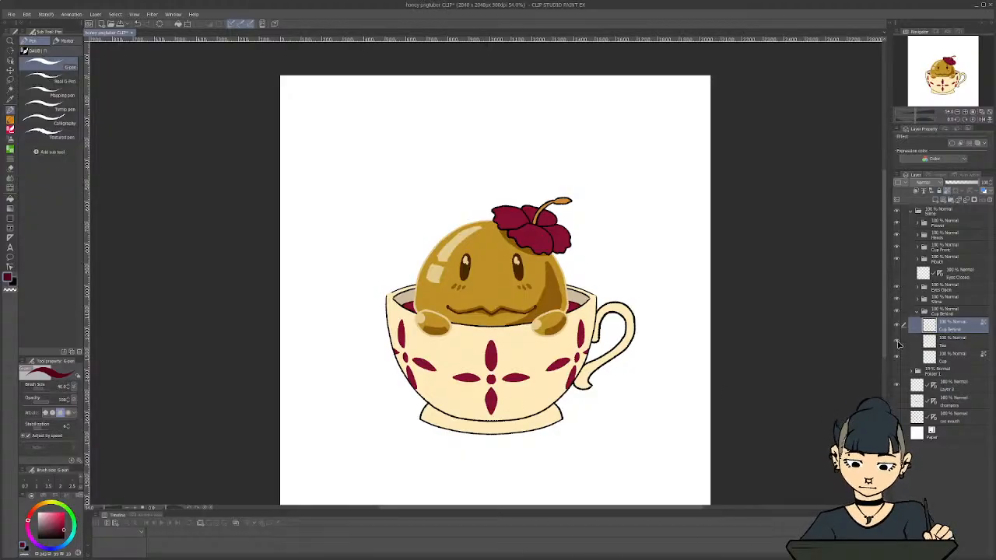
Toggle the visibility of the Tea and Cup layers in the Cup Behind folder to check their contents, and select the Cup layer
{"action": "left_click", "coordinate": [897, 342]}
{"action": "left_click", "coordinate": [897, 342]}
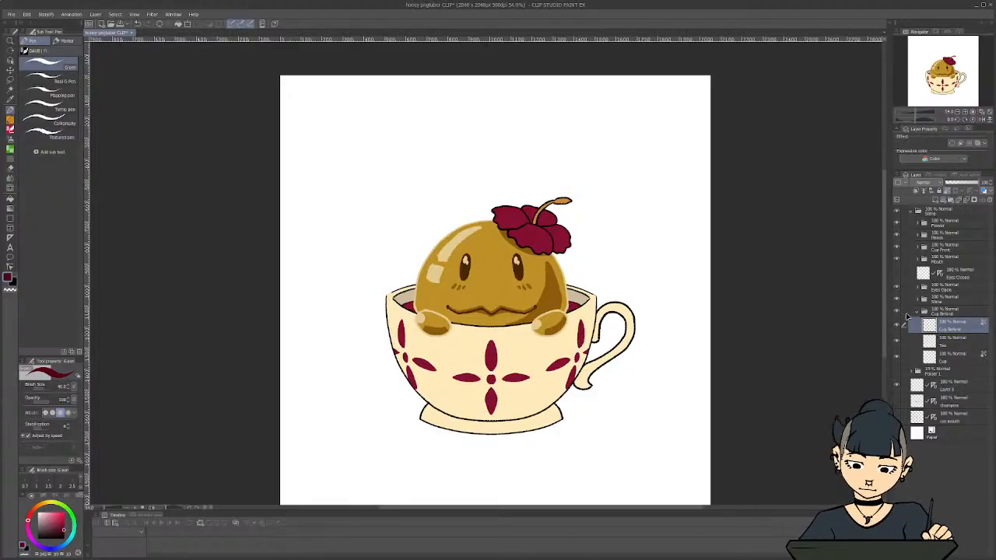
{"action": "left_click", "coordinate": [898, 357]}
{"action": "left_click", "coordinate": [899, 357]}
{"action": "left_click", "coordinate": [954, 356]}
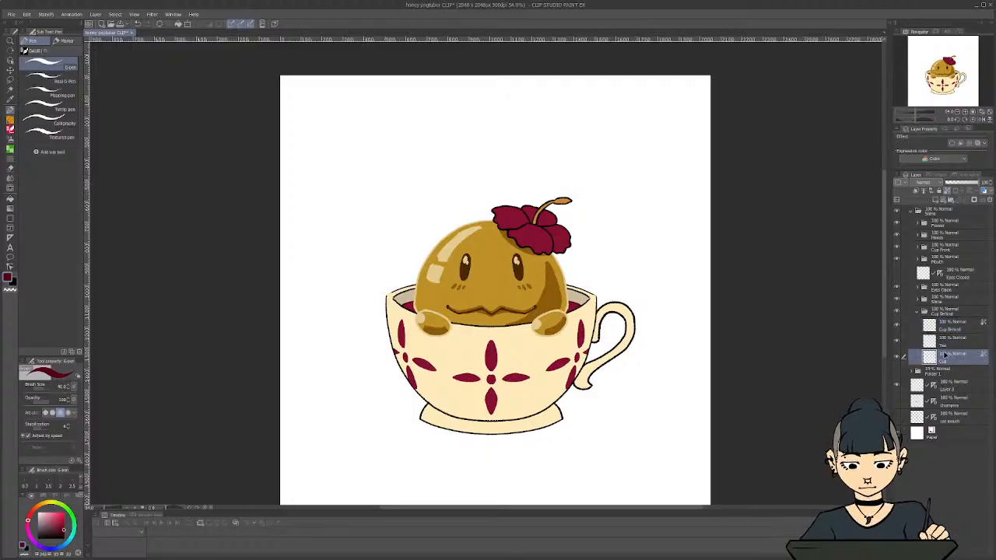
Pick the beige from the cup's inner wall, darken it slightly, and shade the inner wall beside the slime with the G-pen
{"action": "scroll", "coordinate": [571, 295], "scroll_direction": "up", "scroll_amount": 2}
{"action": "left_click", "coordinate": [572, 299], "text": "alt"}
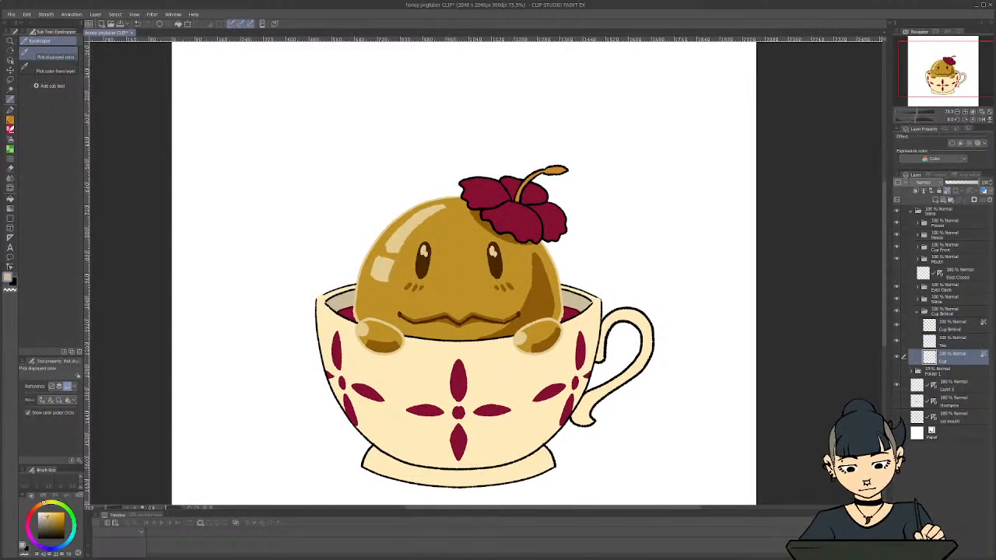
{"action": "key", "text": "p"}
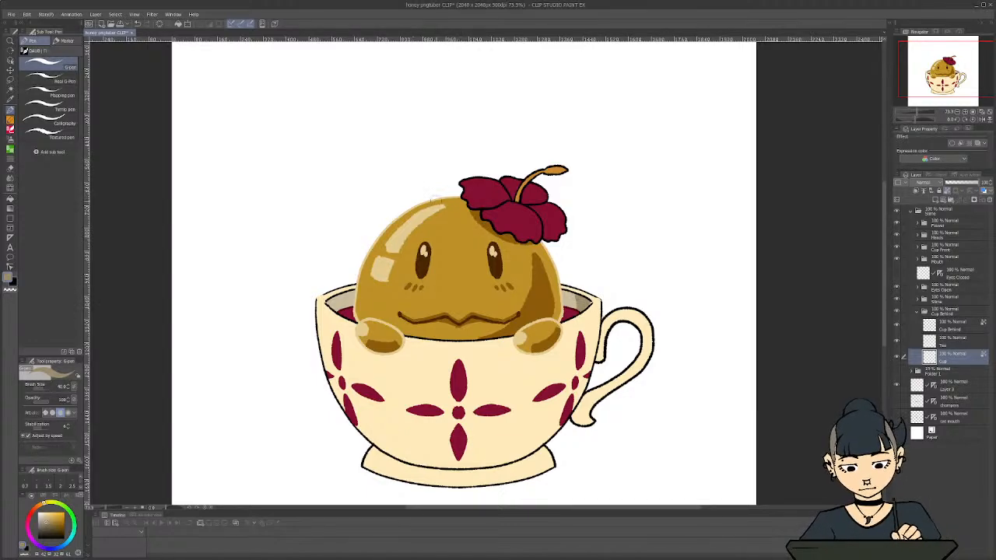
{"action": "scroll", "coordinate": [497, 252], "scroll_direction": "down", "scroll_amount": 5}
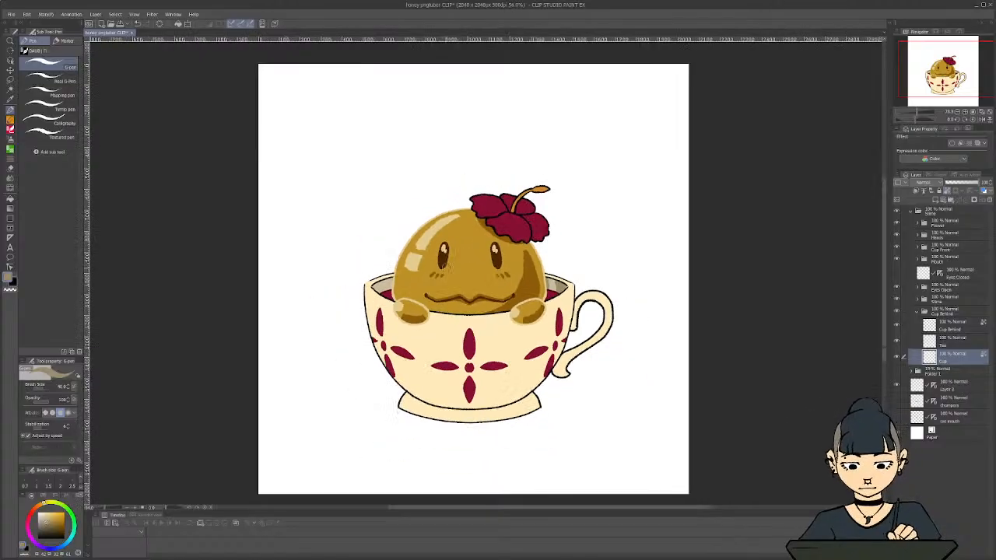
{"action": "scroll", "coordinate": [304, 275], "scroll_direction": "down", "scroll_amount": 2}
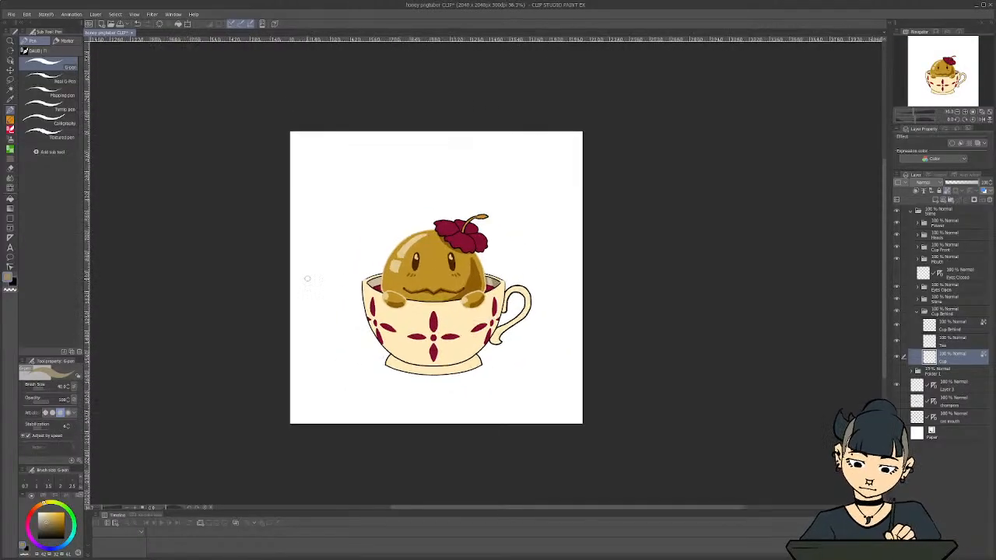
{"action": "scroll", "coordinate": [307, 275], "scroll_direction": "up", "scroll_amount": 4}
{"action": "scroll", "coordinate": [556, 272], "scroll_direction": "up", "scroll_amount": 2}
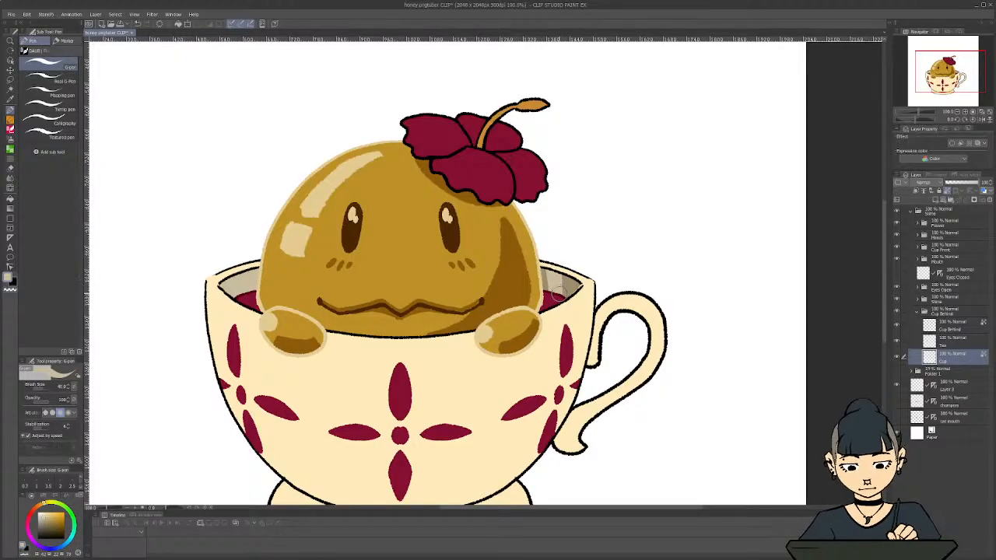
{"action": "scroll", "coordinate": [289, 233], "scroll_direction": "down", "scroll_amount": 2}
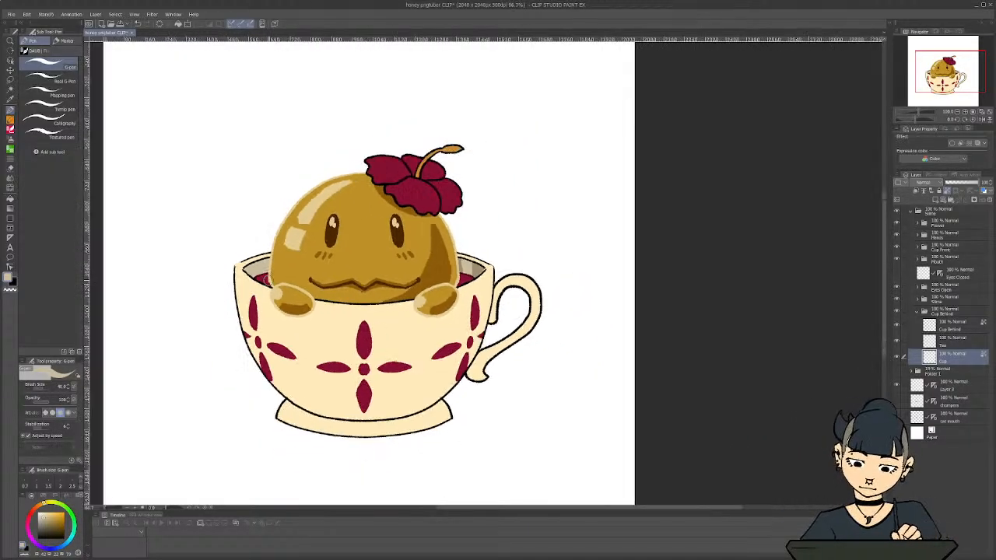
{"action": "scroll", "coordinate": [314, 285], "scroll_direction": "up", "scroll_amount": 2}
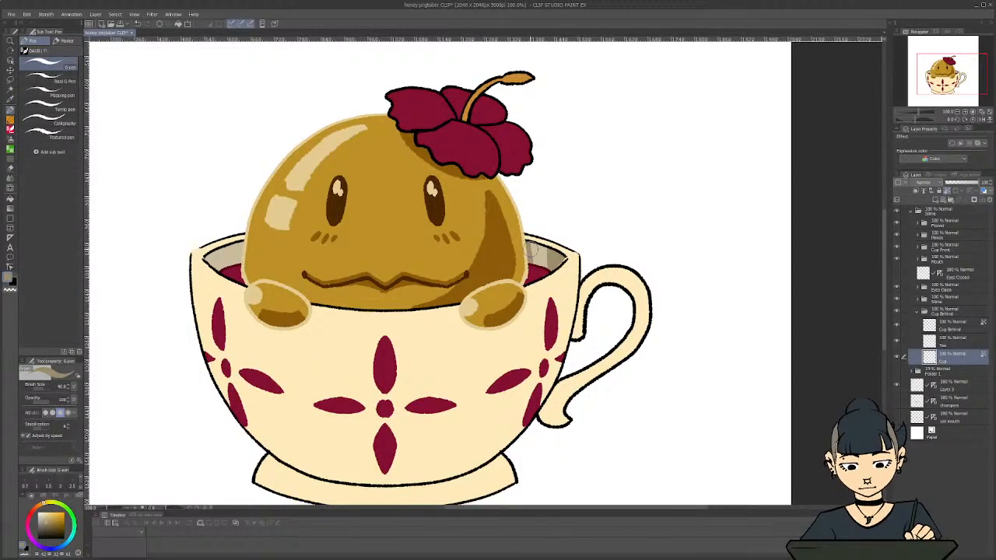
Refine the banded beige shading on the cup's inner wall on both sides of the slime with the Textured pen
{"action": "left_click", "coordinate": [60, 135]}
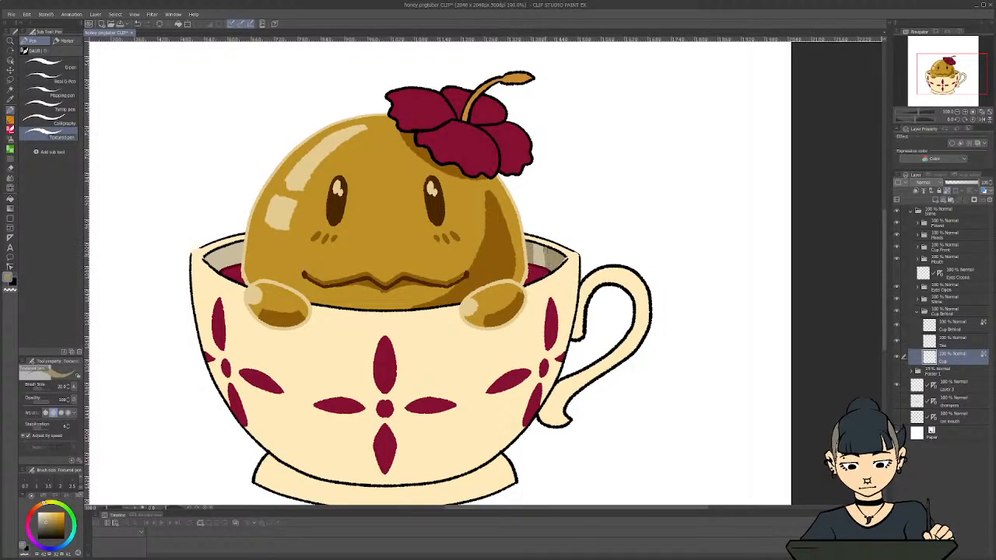
{"action": "key", "text": "ctrl+minus"}
{"action": "key", "text": "ctrl+minus"}
{"action": "key", "text": "ctrl+minus"}
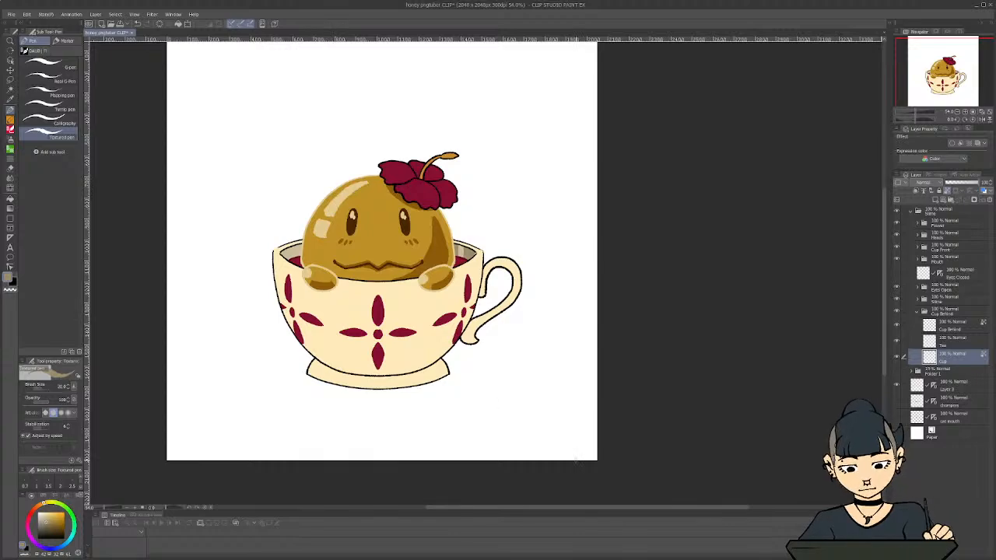
{"action": "left_click_drag", "start_coordinate": [569, 508], "coordinate": [543, 508]}
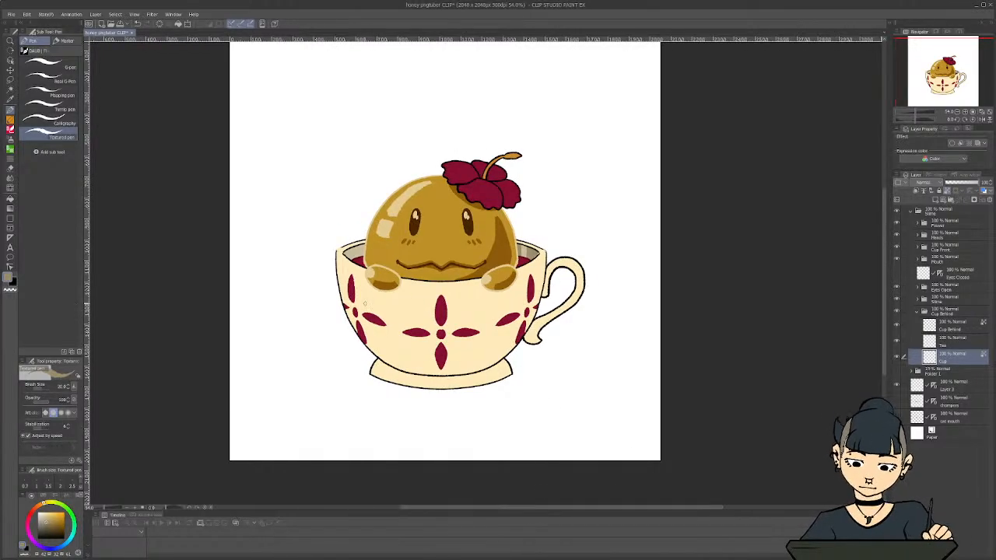
{"action": "scroll", "coordinate": [361, 306], "scroll_direction": "down", "scroll_amount": 2}
{"action": "scroll", "coordinate": [311, 306], "scroll_direction": "up", "scroll_amount": 4}
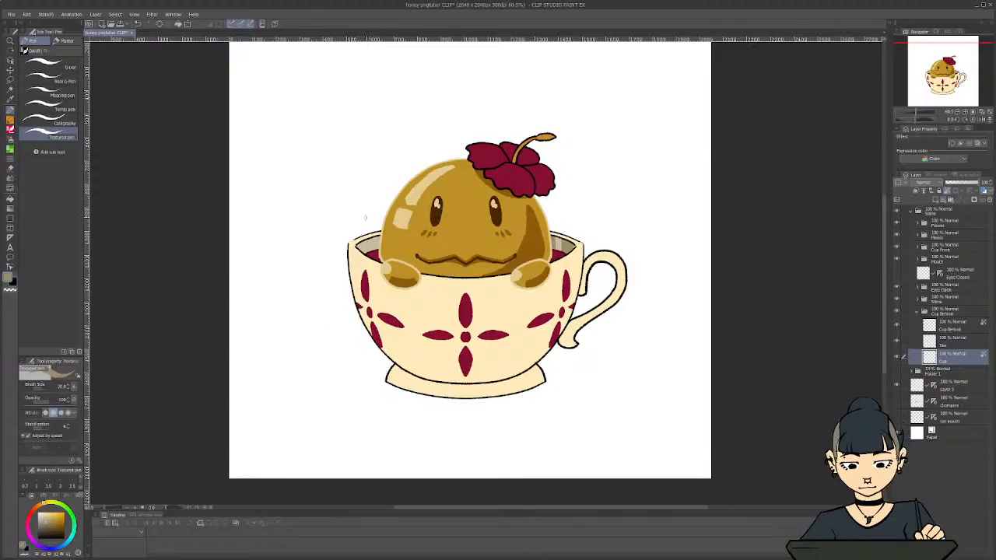
{"action": "scroll", "coordinate": [365, 217], "scroll_direction": "up", "scroll_amount": 2}
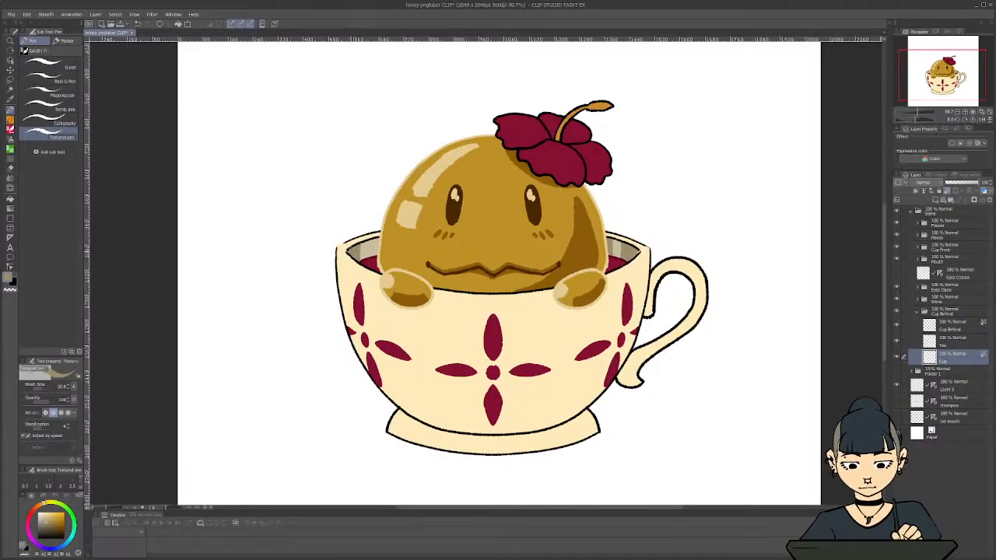
{"action": "scroll", "coordinate": [336, 241], "scroll_direction": "down", "scroll_amount": 3}
{"action": "scroll", "coordinate": [345, 242], "scroll_direction": "up", "scroll_amount": 2}
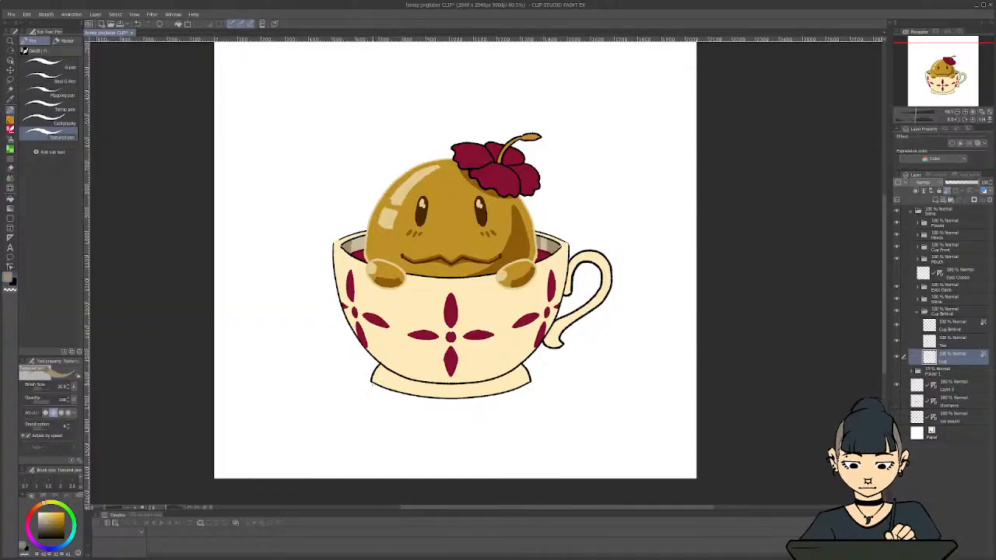
{"action": "scroll", "coordinate": [372, 384], "scroll_direction": "down", "scroll_amount": 1}
{"action": "scroll", "coordinate": [321, 257], "scroll_direction": "up", "scroll_amount": 1}
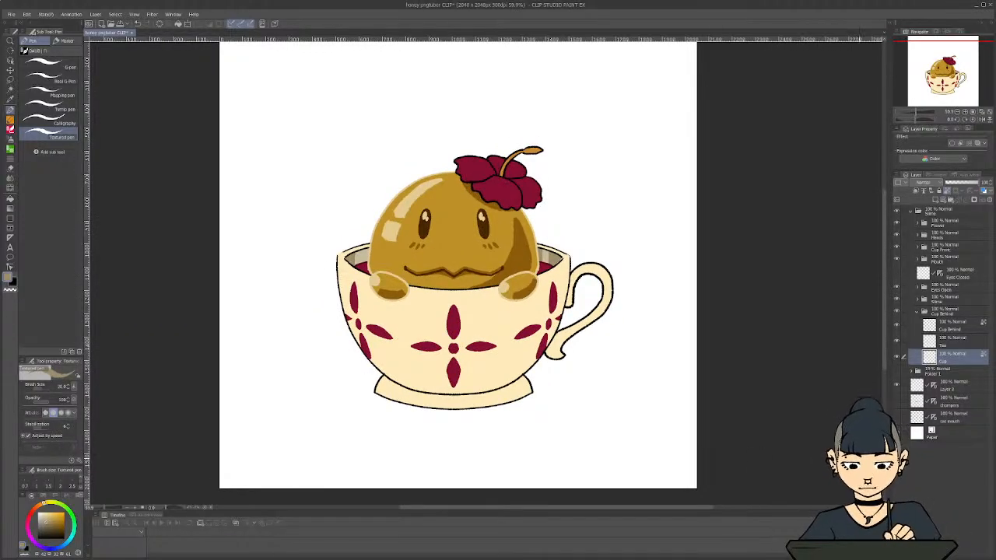
Collapse the Cup Behind folder, expand the Slime folder, and search for "chibi honey"
{"action": "left_click", "coordinate": [917, 312]}
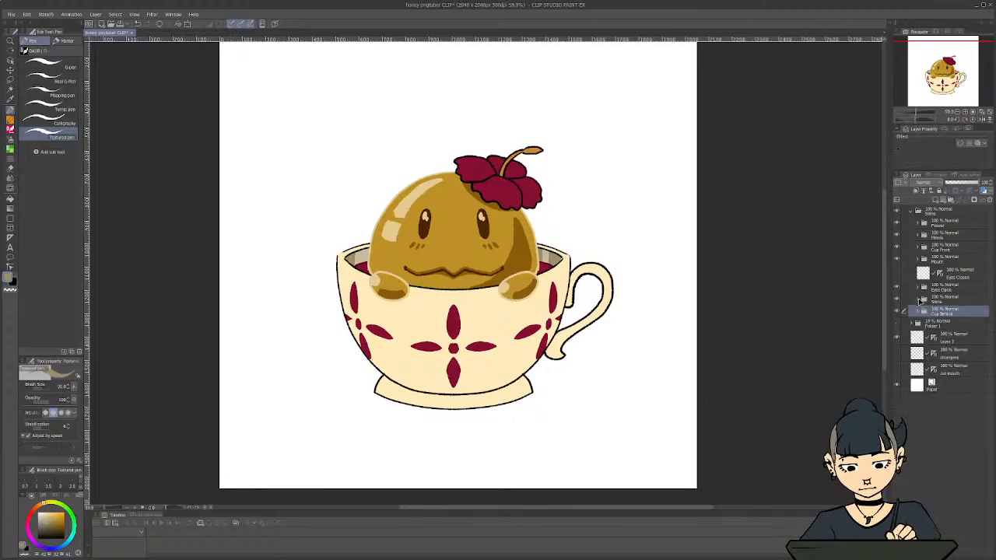
{"action": "left_click", "coordinate": [918, 300]}
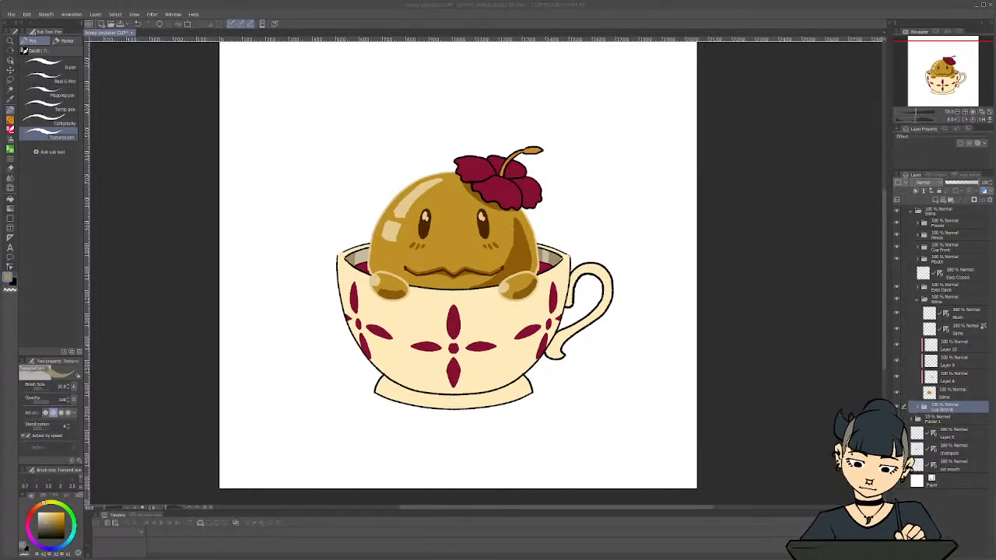
{"action": "type", "text": "chibi honey"}
{"action": "key", "text": "Return"}
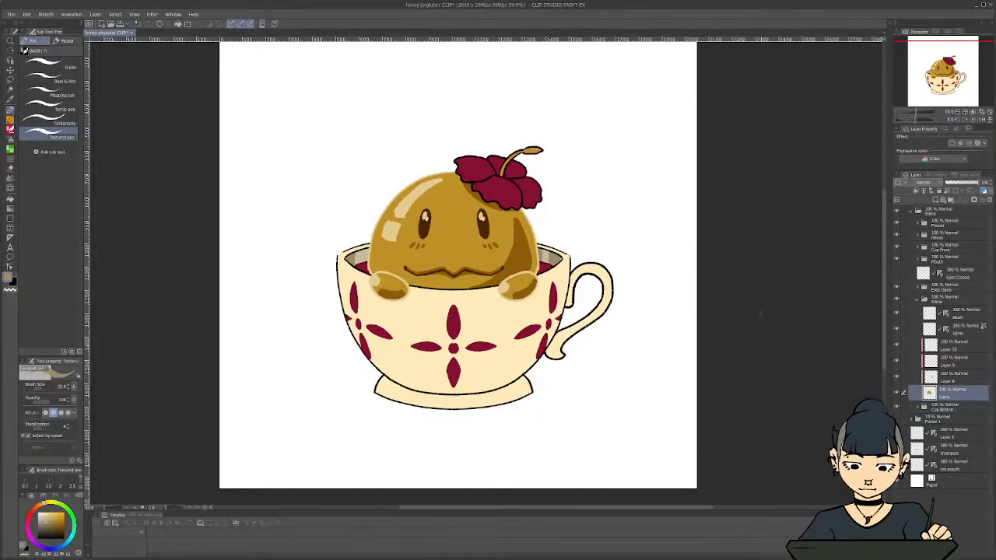
Open the Hue/Saturation/Luminosity adjustment for the base Slime layer in the Slime folder
{"action": "key", "text": "ctrl+u"}
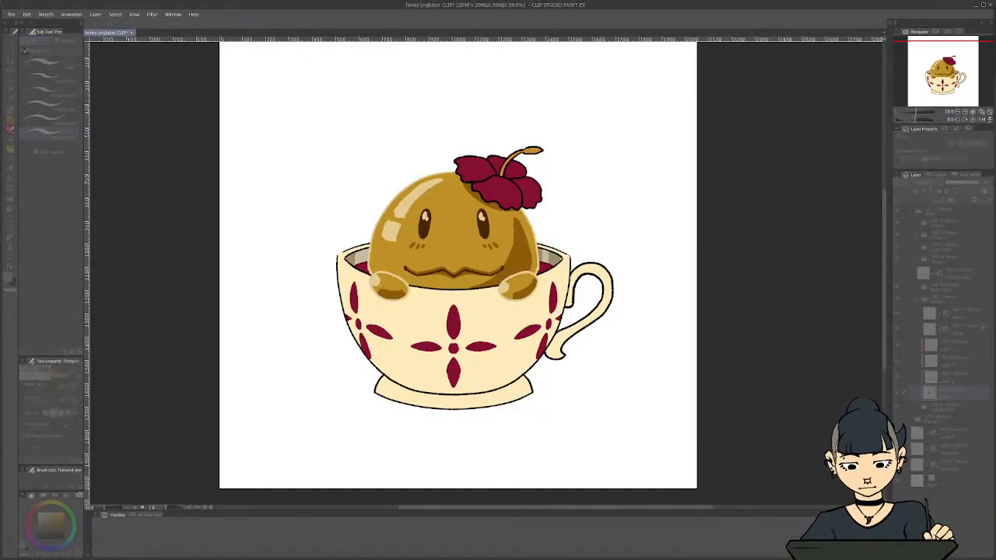
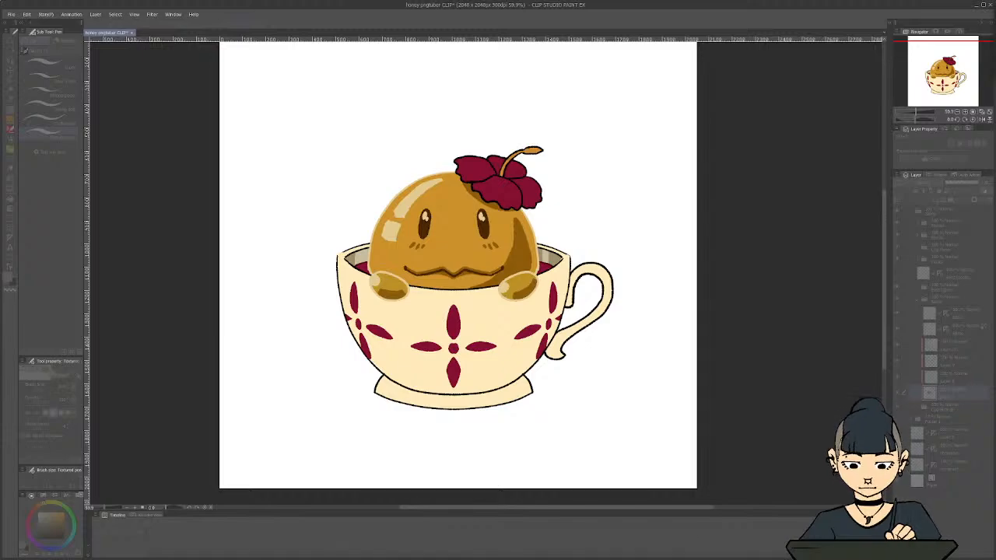
Leave the colour adjustment and inspect the slime, checking the shading layer above the base Slime layer by toggling its visibility
{"action": "left_click", "coordinate": [993, 66]}
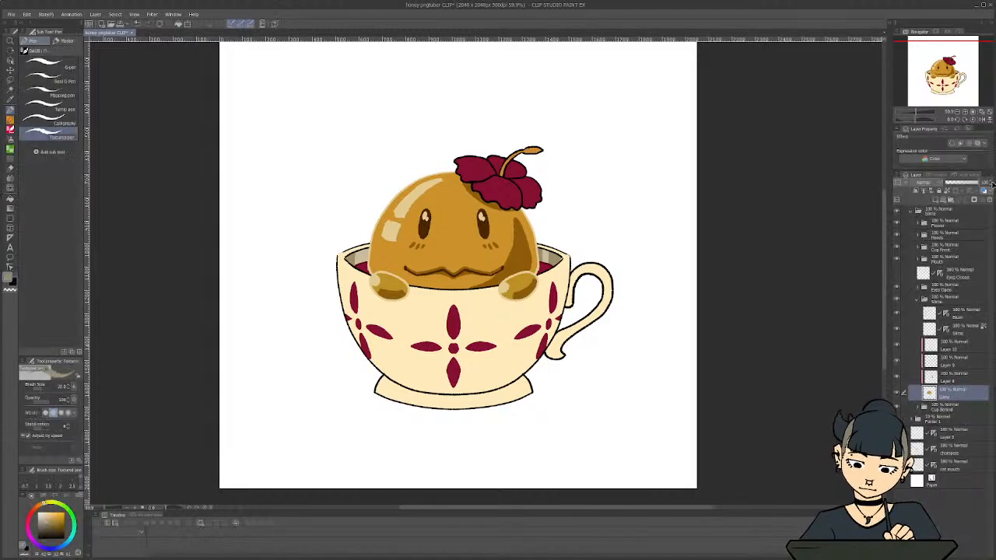
{"action": "scroll", "coordinate": [638, 213], "scroll_direction": "down", "scroll_amount": 2}
{"action": "scroll", "coordinate": [583, 222], "scroll_direction": "up", "scroll_amount": 3}
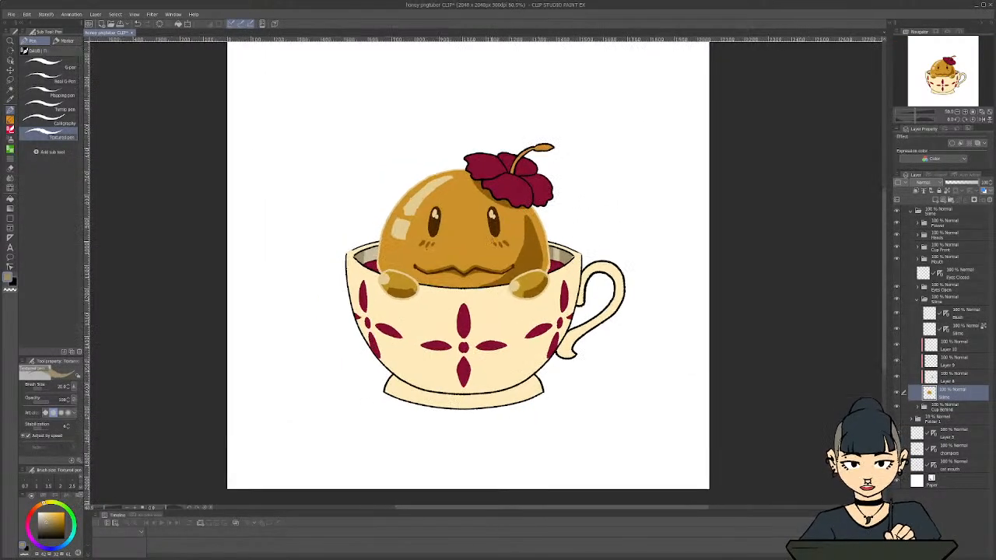
{"action": "scroll", "coordinate": [493, 339], "scroll_direction": "down", "scroll_amount": 3}
{"action": "left_click_drag", "start_coordinate": [603, 509], "coordinate": [590, 510]}
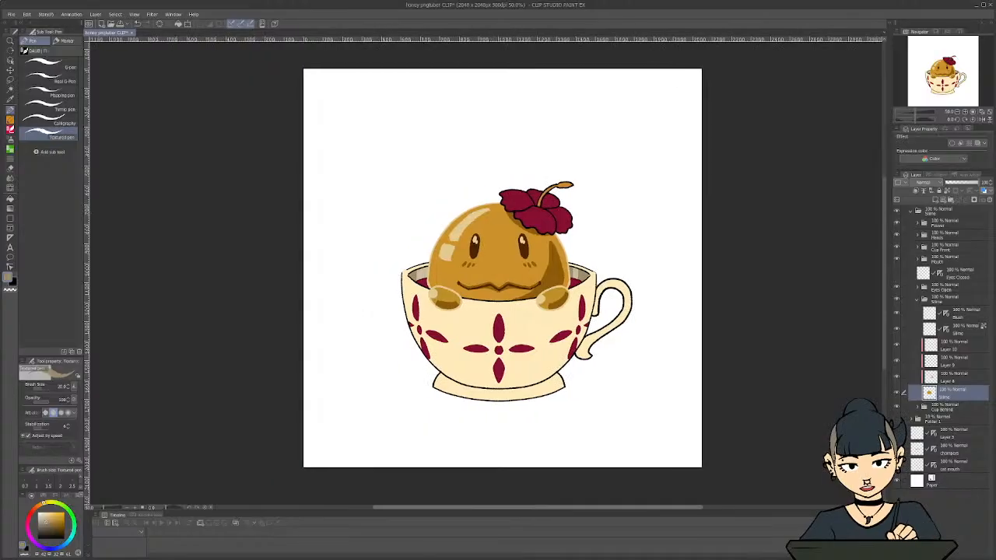
{"action": "scroll", "coordinate": [489, 309], "scroll_direction": "up", "scroll_amount": 3}
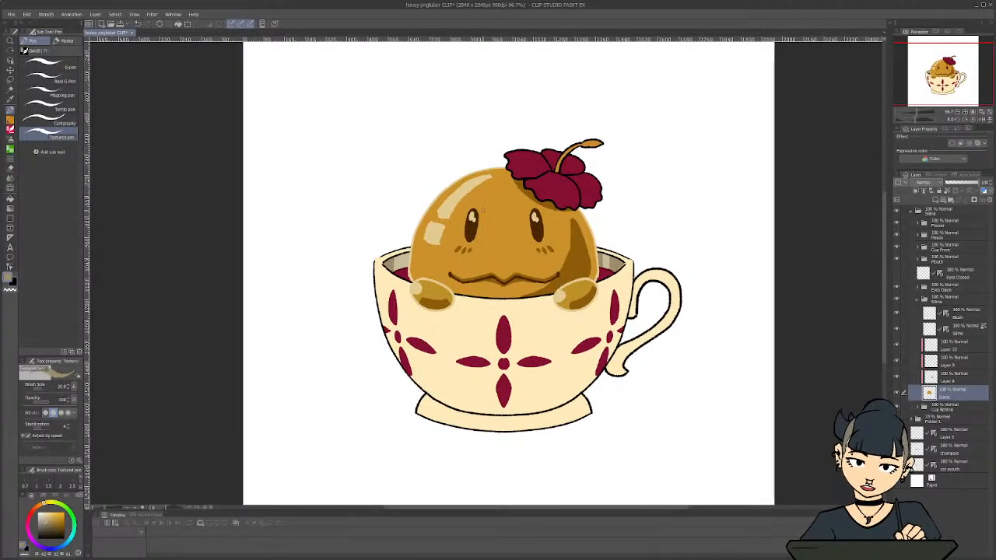
{"action": "left_click", "coordinate": [898, 378]}
{"action": "left_click", "coordinate": [897, 377]}
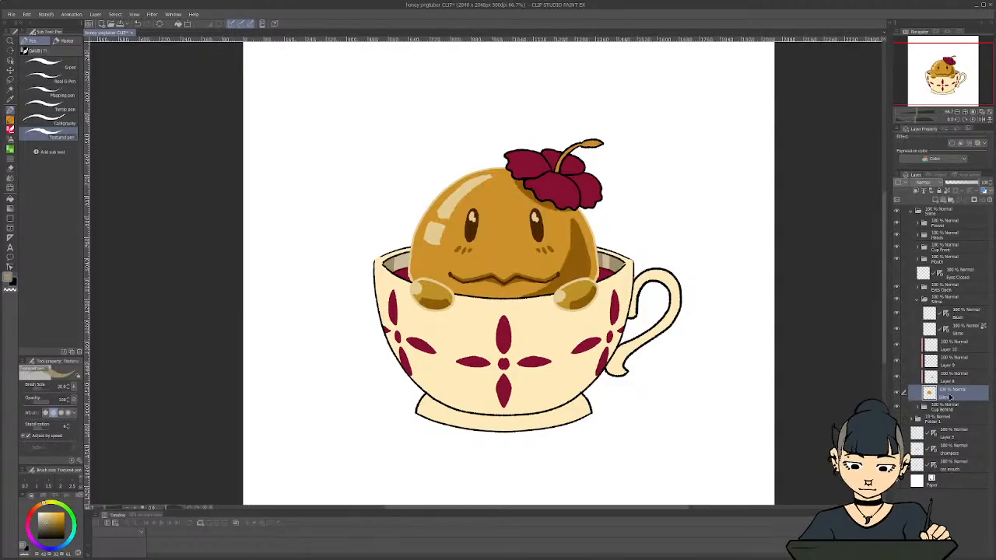
Add a layer clipped to the base Slime layer and set up a straight-line Foreground to transparent gradient in a darker orange than the slime
{"action": "left_click", "coordinate": [935, 203]}
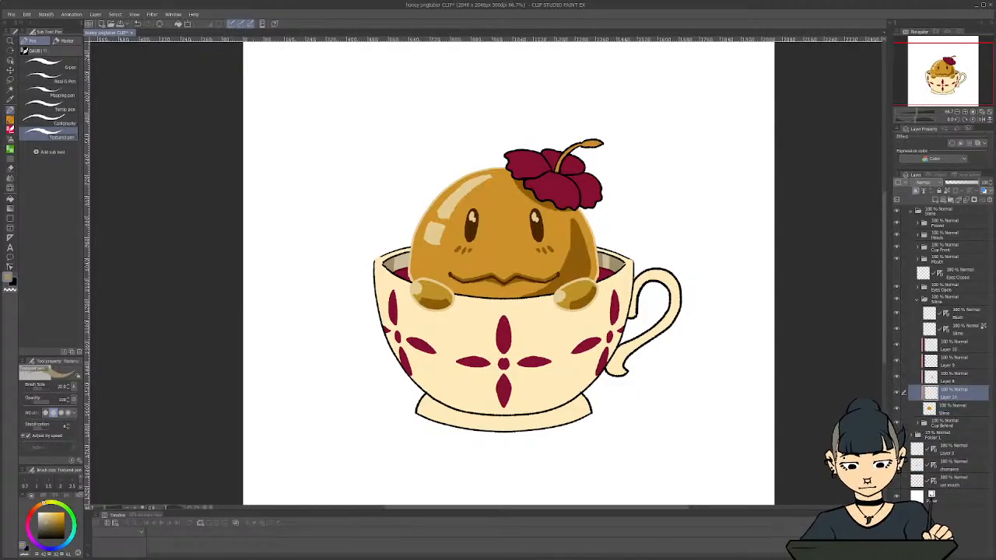
{"action": "key", "text": "i"}
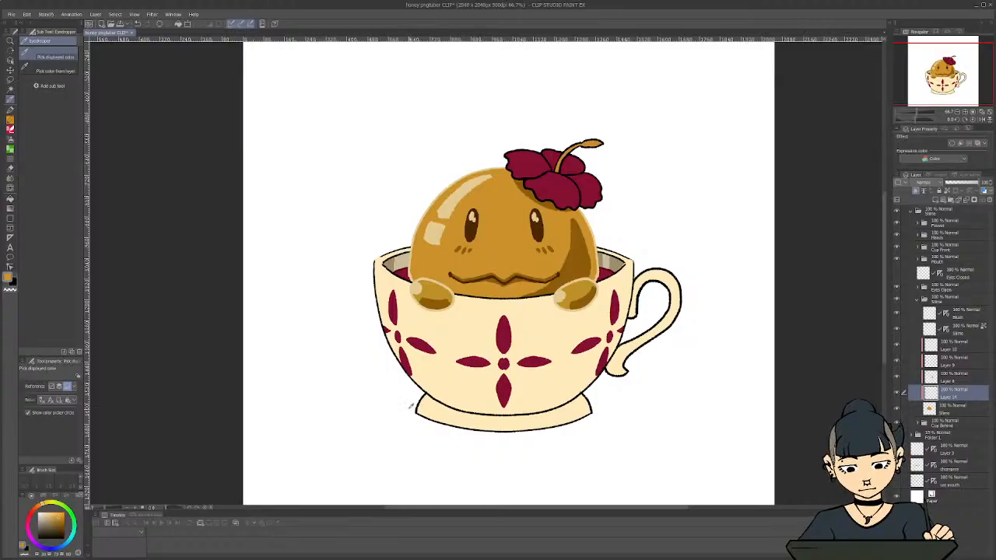
{"action": "key", "text": "x"}
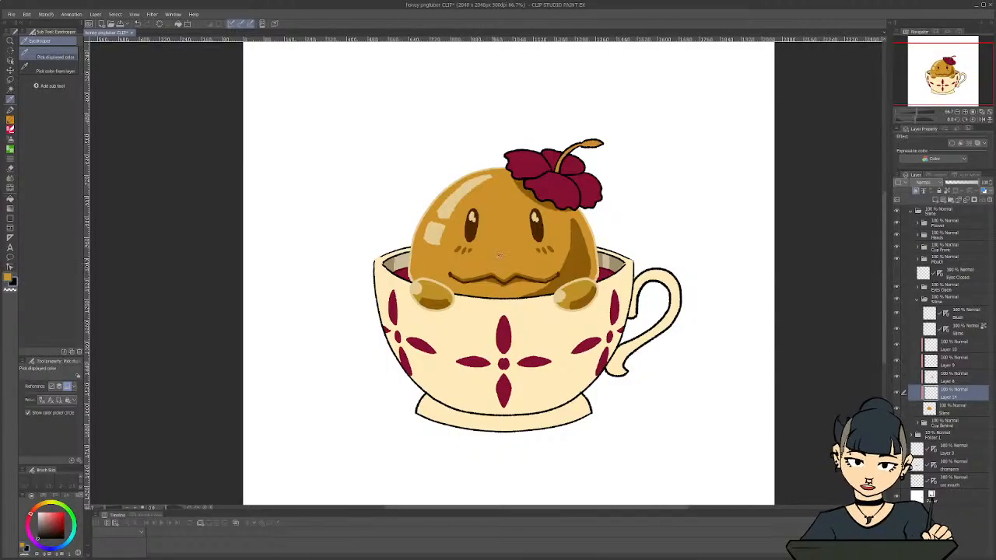
{"action": "left_click", "coordinate": [499, 255]}
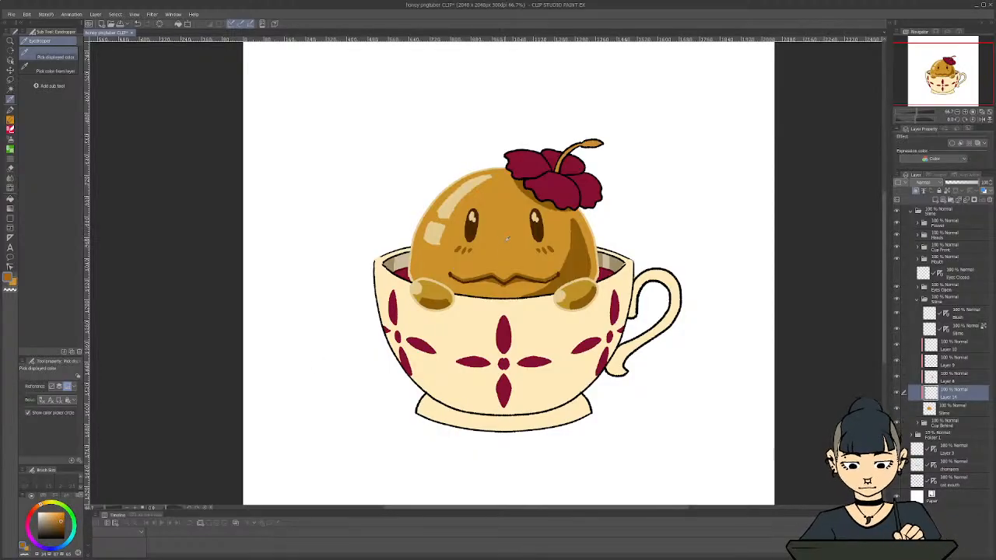
{"action": "key", "text": "g"}
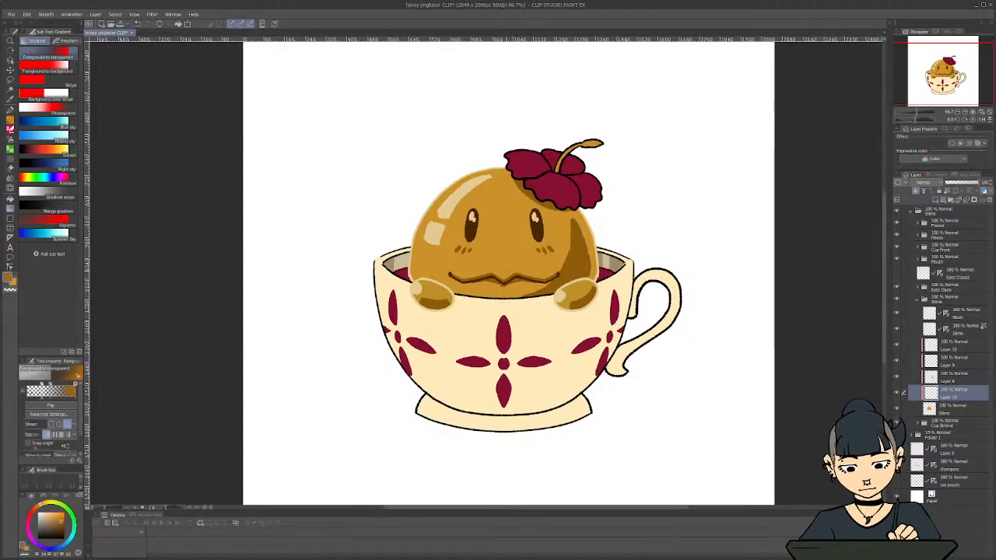
{"action": "key", "text": "Shift_R"}
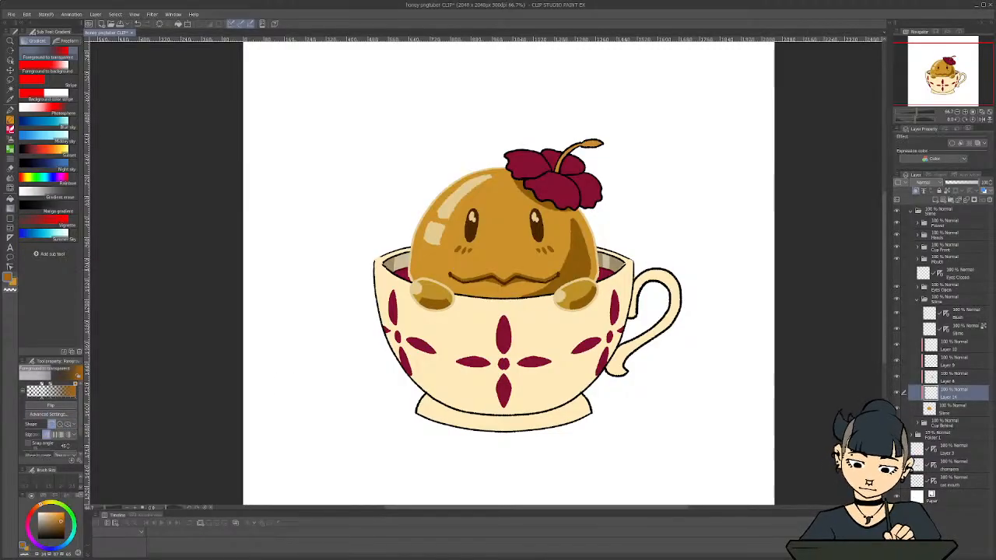
Try vertical gradients over the slime from the crown and from the base, and undo each one
{"action": "left_click_drag", "start_coordinate": [501, 267], "coordinate": [501, 182]}
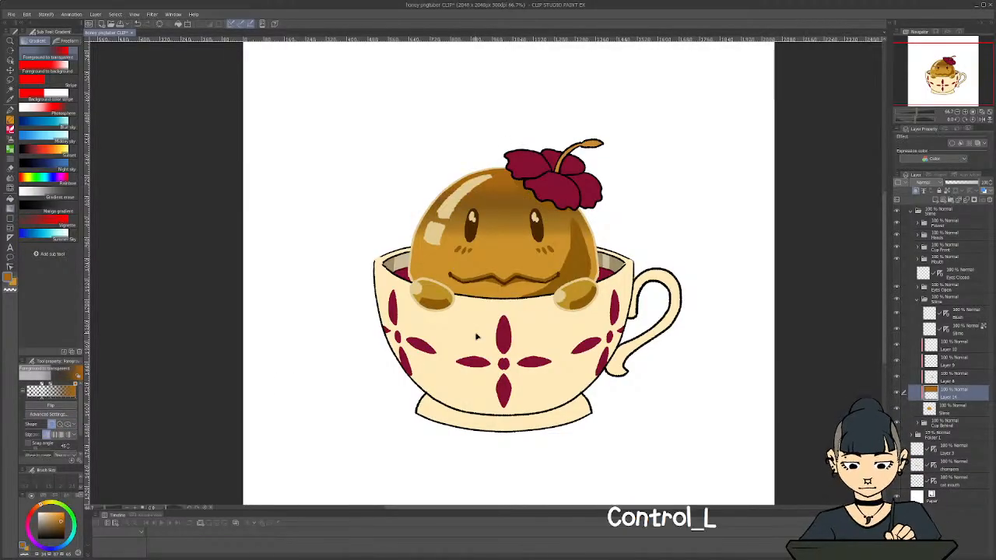
{"action": "key", "text": "ctrl+z"}
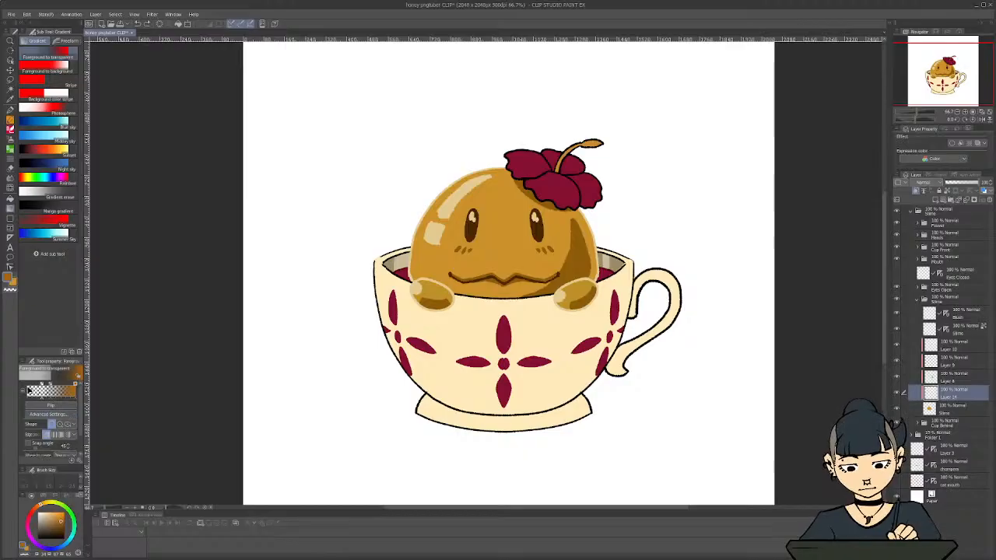
{"action": "key", "text": "ctrl+shift+z"}
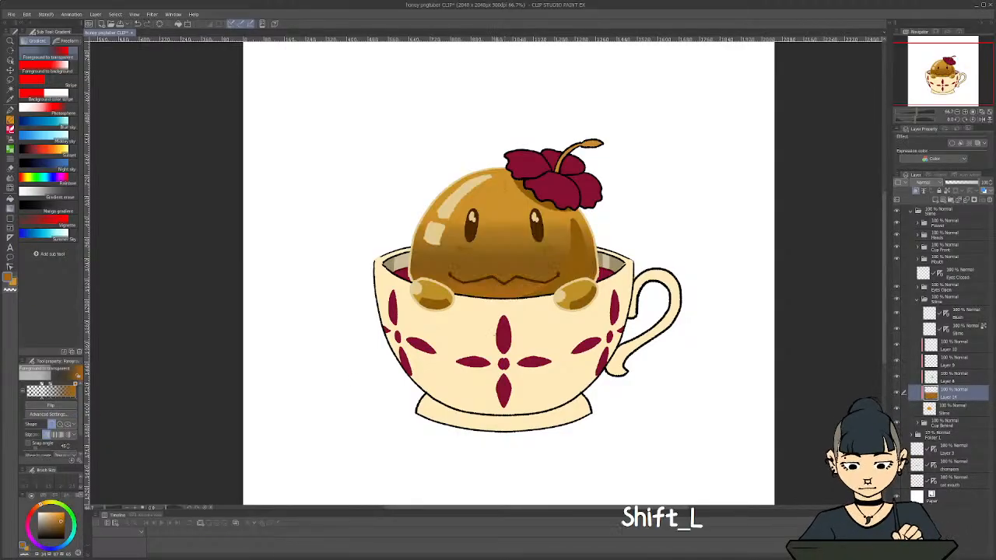
{"action": "key", "text": "ctrl+z"}
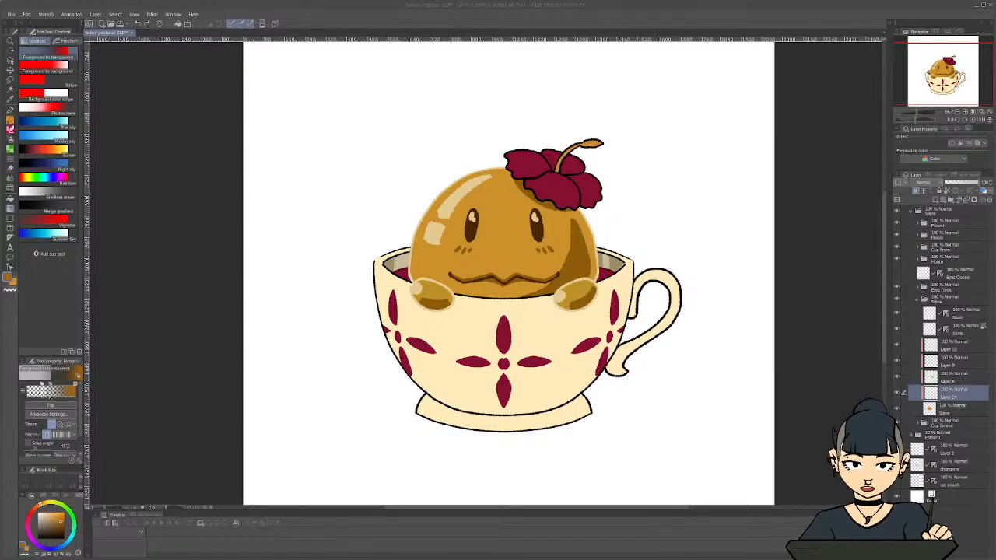
Try to delete the middle node of the Foreground to transparent gradient in the advanced gradient settings
{"action": "left_click", "coordinate": [48, 414]}
{"action": "left_click_drag", "start_coordinate": [817, 267], "coordinate": [626, 286]}
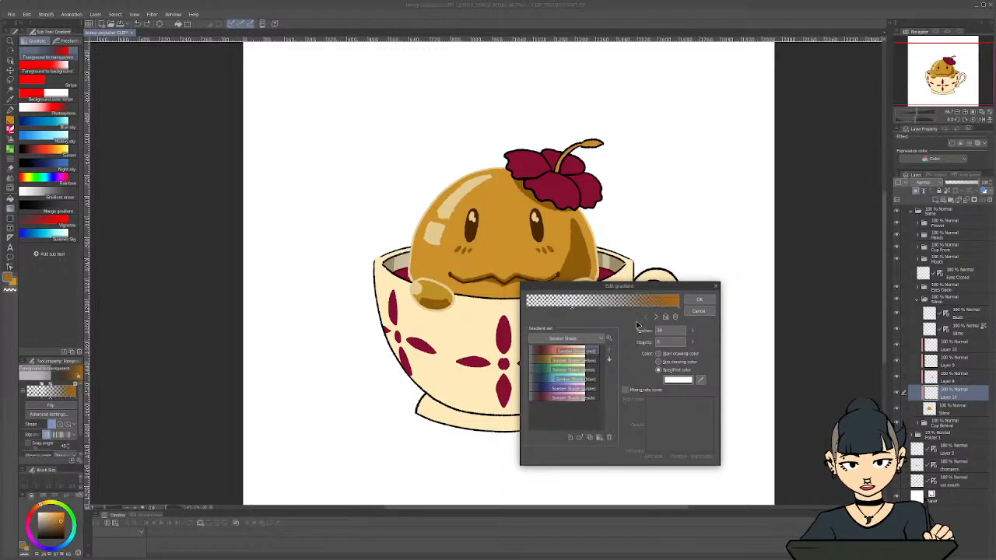
{"action": "left_click", "coordinate": [600, 312]}
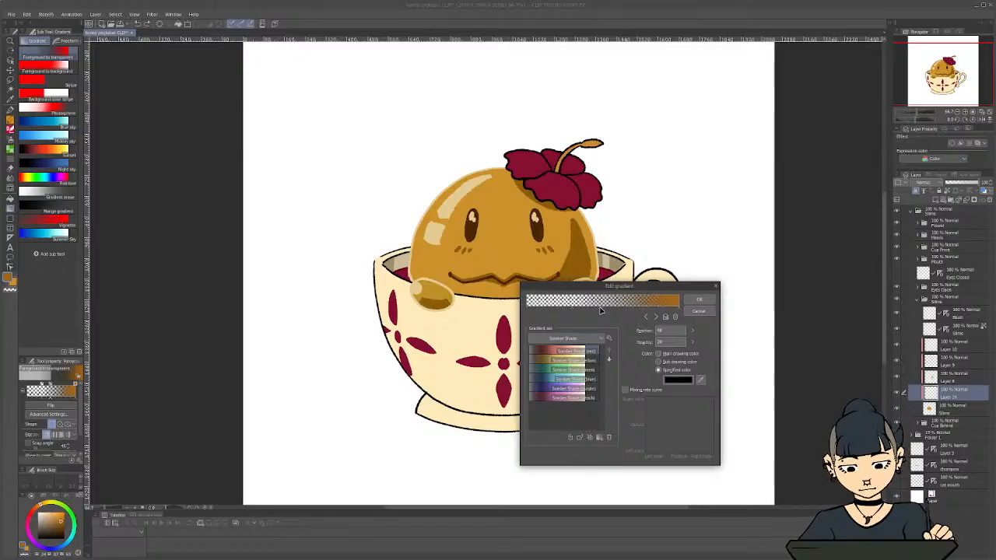
{"action": "left_click", "coordinate": [675, 317]}
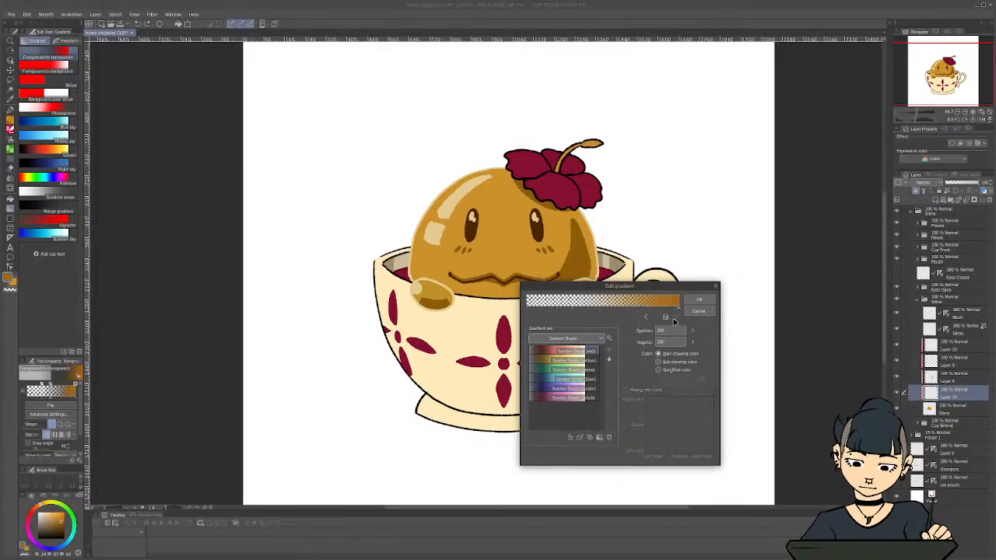
{"action": "left_click", "coordinate": [699, 300]}
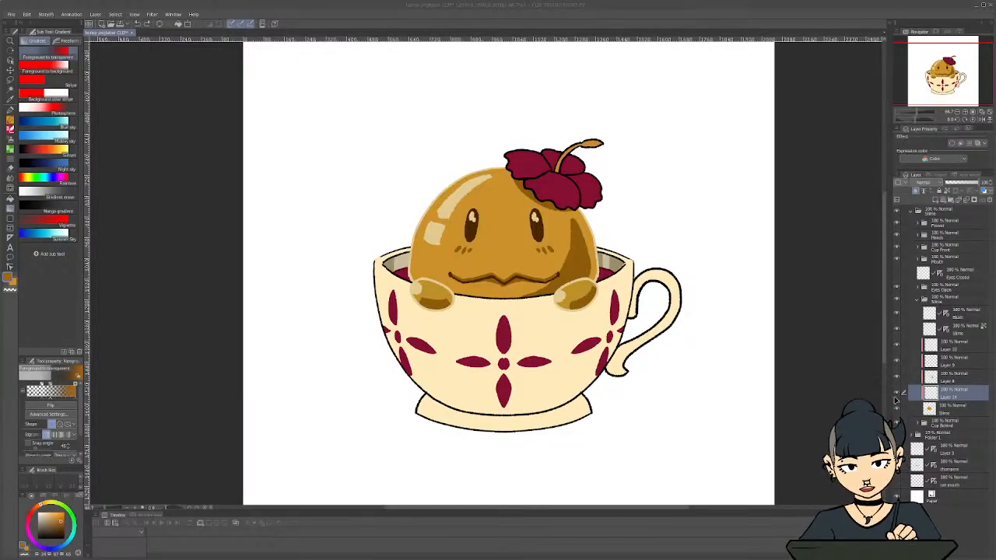
Reopen and cancel the advanced gradient settings, and save the illustration
{"action": "key", "text": "ctrl+s"}
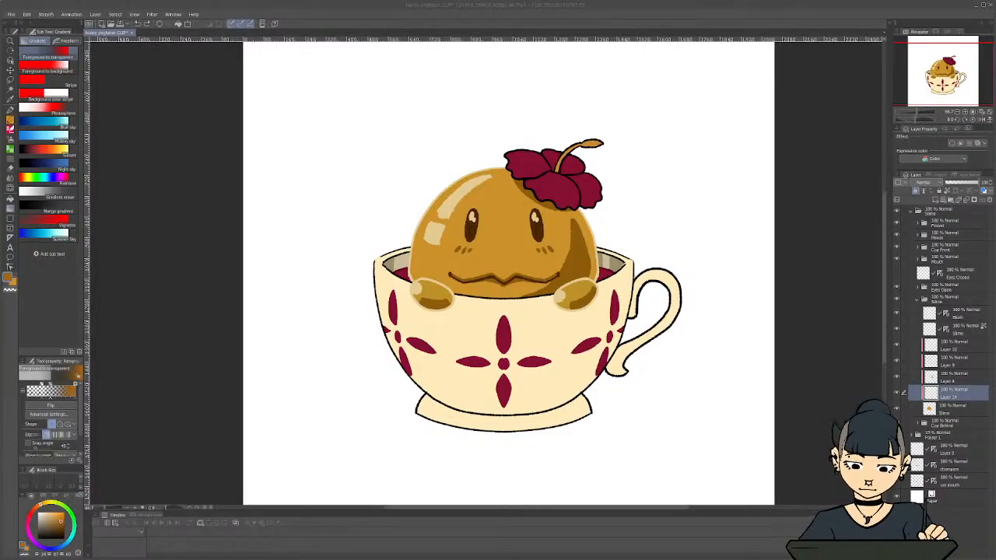
{"action": "left_click", "coordinate": [50, 414]}
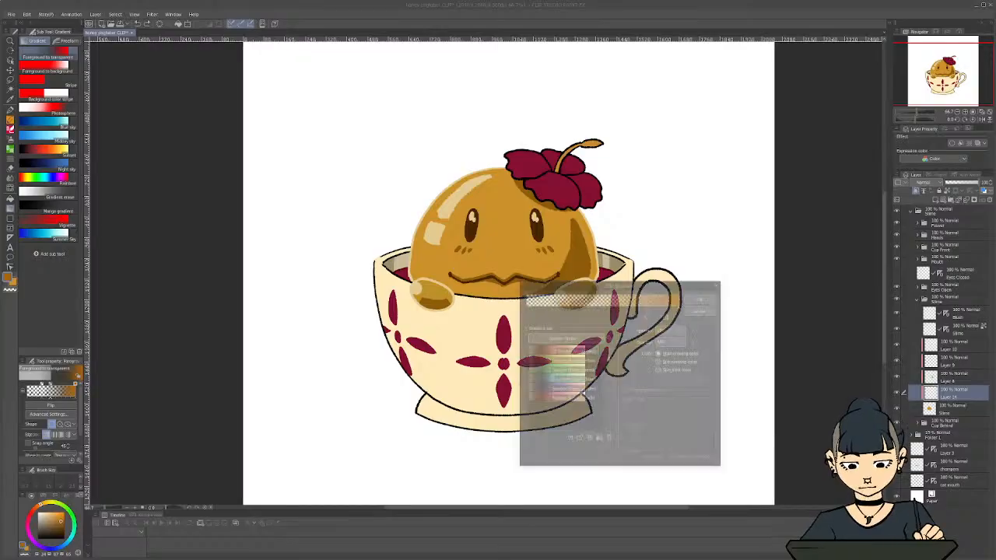
{"action": "left_click_drag", "start_coordinate": [620, 286], "coordinate": [576, 276]}
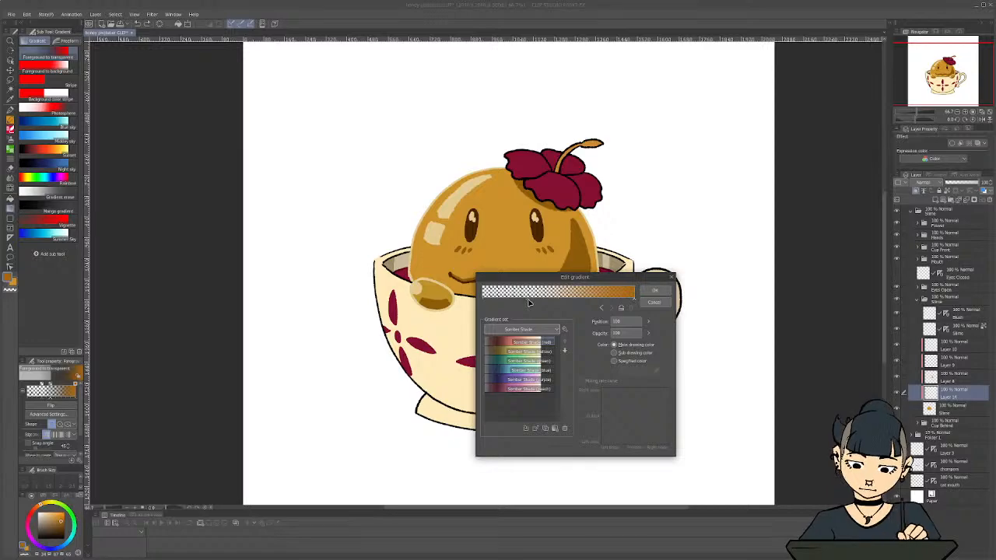
{"action": "left_click", "coordinate": [649, 303]}
{"action": "key", "text": "ctrl+s"}
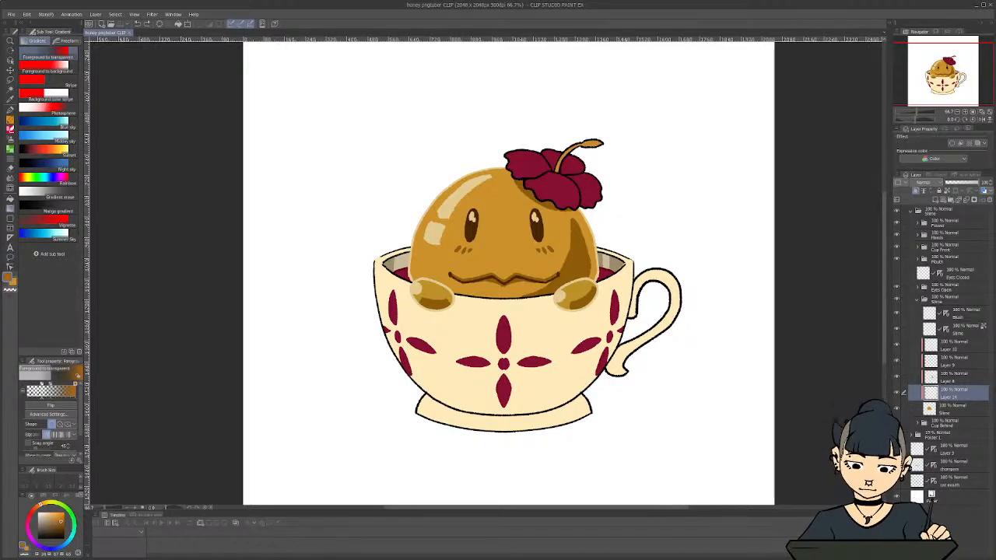
Undo a test gradient on the slime and remove the middle node from the Foreground to transparent gradient in the detailed sub tool settings
{"action": "left_click_drag", "start_coordinate": [508, 239], "coordinate": [507, 205]}
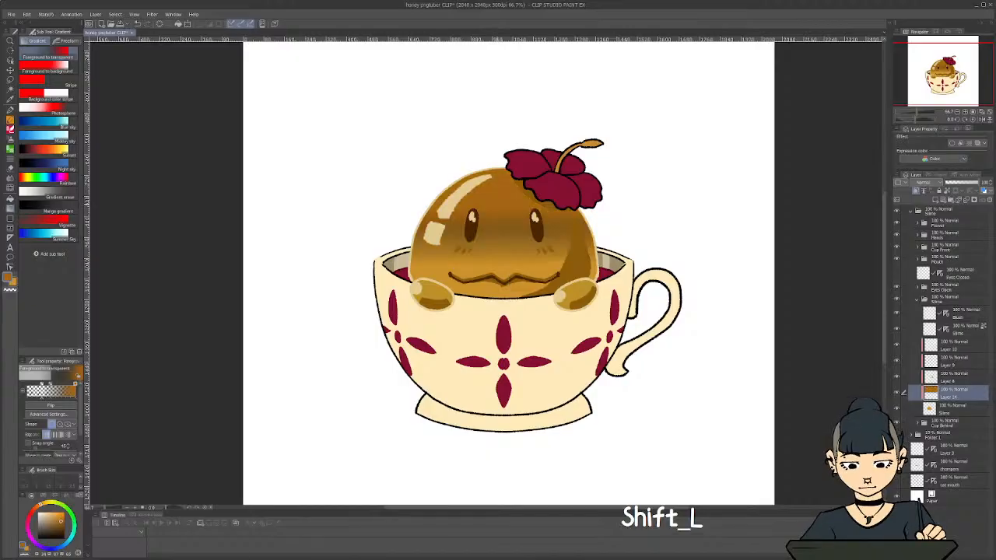
{"action": "key", "text": "ctrl+z"}
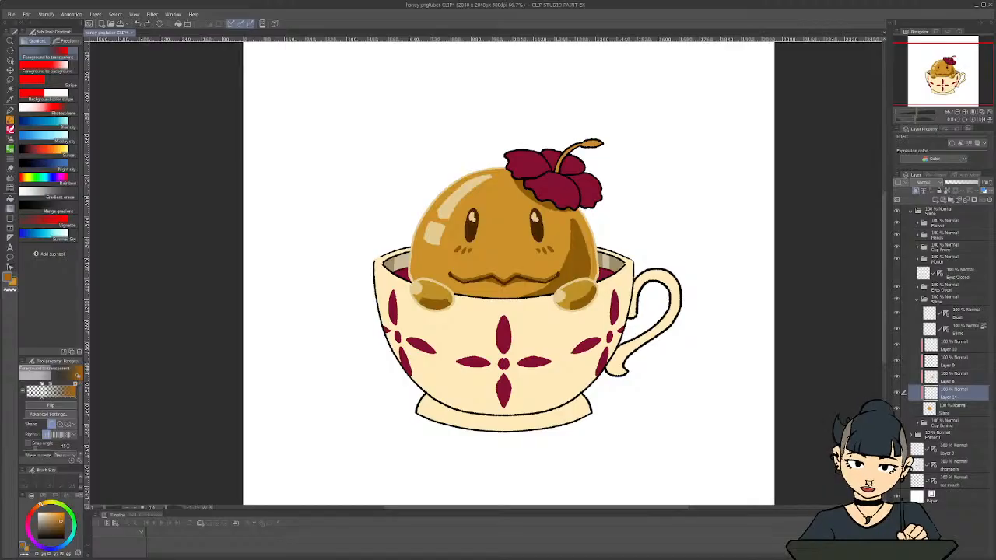
{"action": "left_click", "coordinate": [79, 460]}
{"action": "left_click_drag", "start_coordinate": [649, 207], "coordinate": [601, 210]}
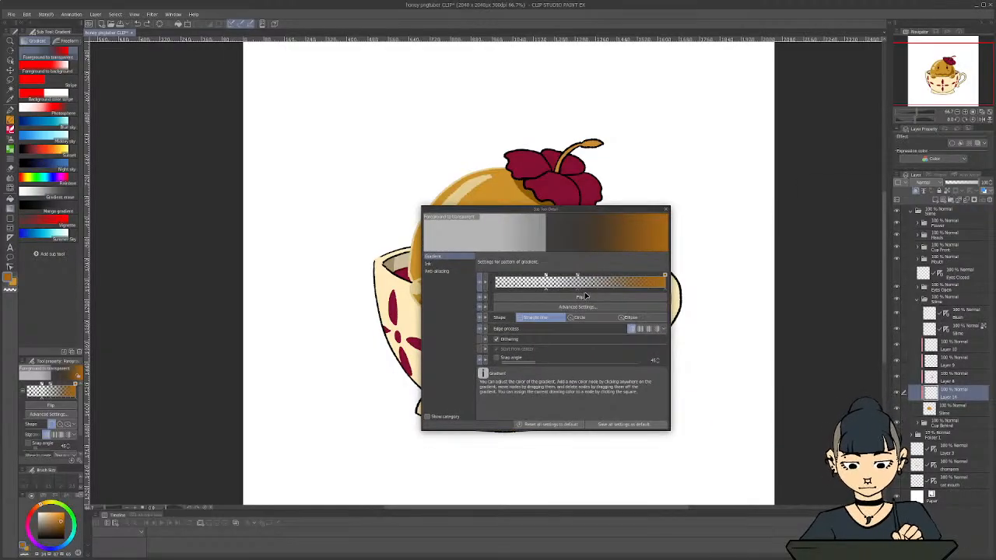
{"action": "left_click_drag", "start_coordinate": [579, 294], "coordinate": [594, 292]}
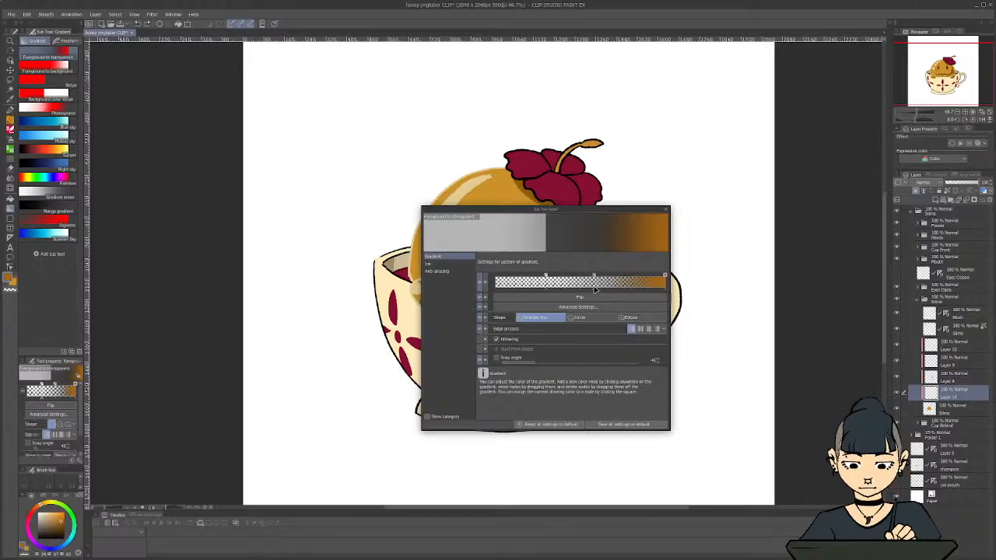
{"action": "double_click", "coordinate": [605, 285]}
{"action": "left_click", "coordinate": [570, 299]}
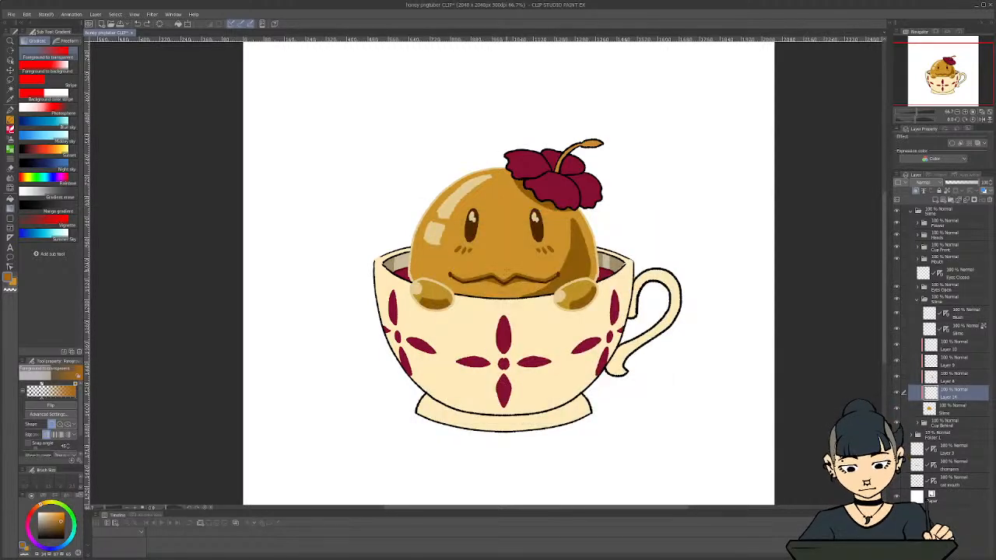
Undo another test gradient on the slime and move the gradient's transparent node to about the middle of the gradient bar
{"action": "left_click_drag", "start_coordinate": [506, 269], "coordinate": [505, 221]}
{"action": "key", "text": "ctrl+z"}
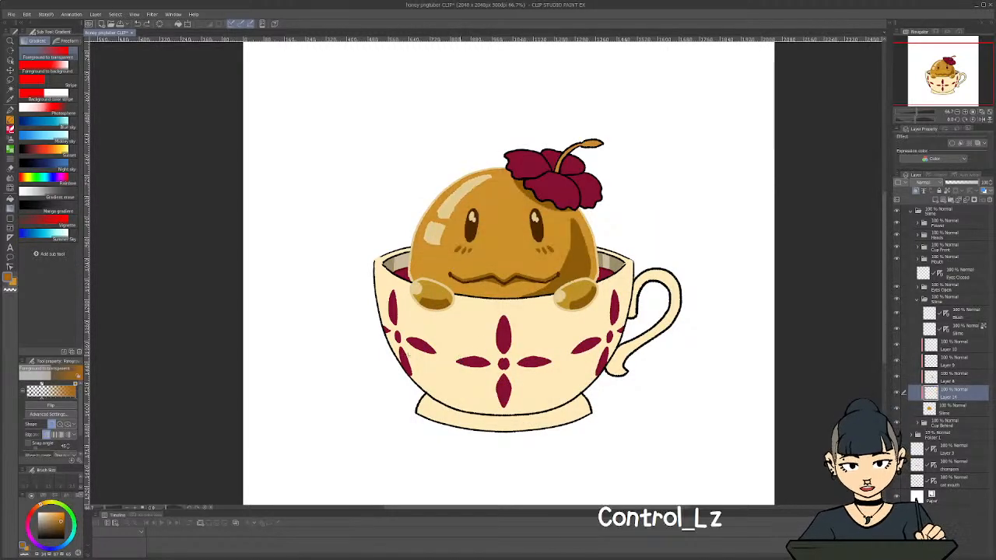
{"action": "left_click_drag", "start_coordinate": [42, 400], "coordinate": [51, 398]}
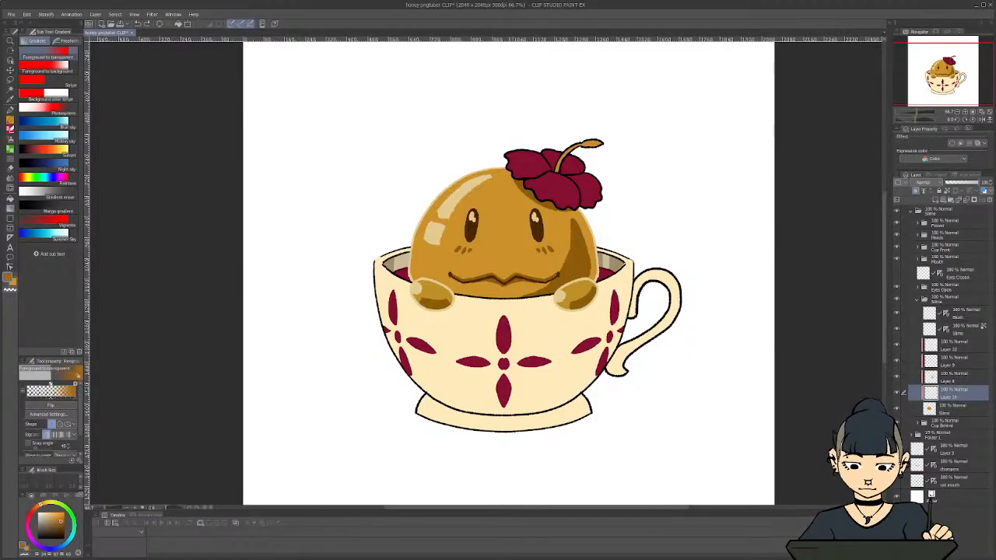
Redraw the vertical gradient on the clipped slime layer, undoing unwanted versions, until the darker orange fades upward from the slime's base
{"action": "left_click_drag", "start_coordinate": [502, 289], "coordinate": [503, 187]}
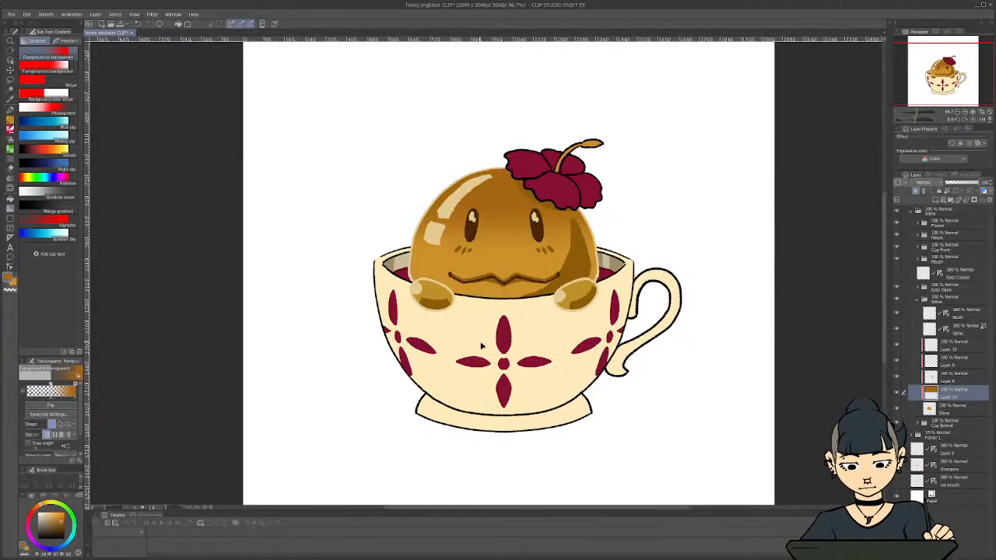
{"action": "key", "text": "ctrl+z"}
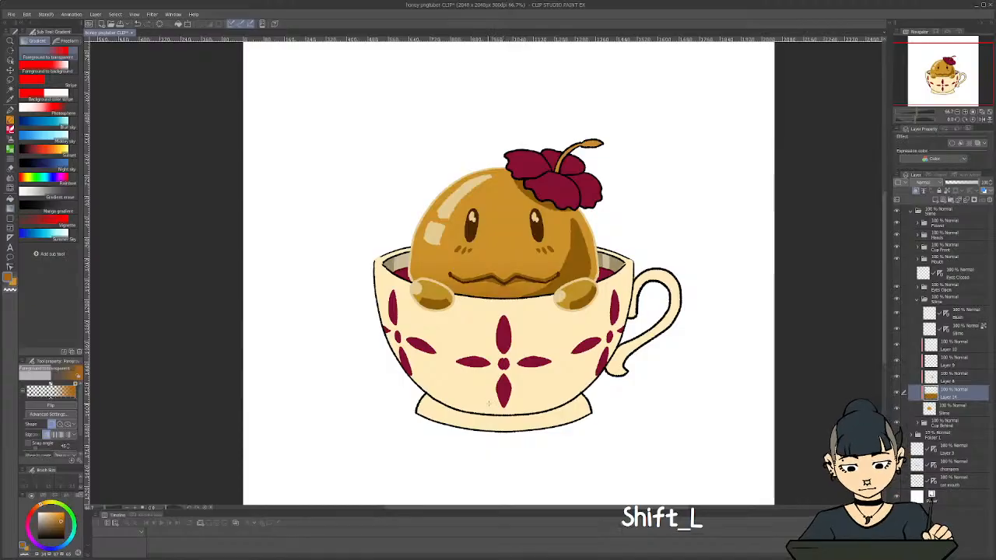
{"action": "key", "text": "ctrl+z"}
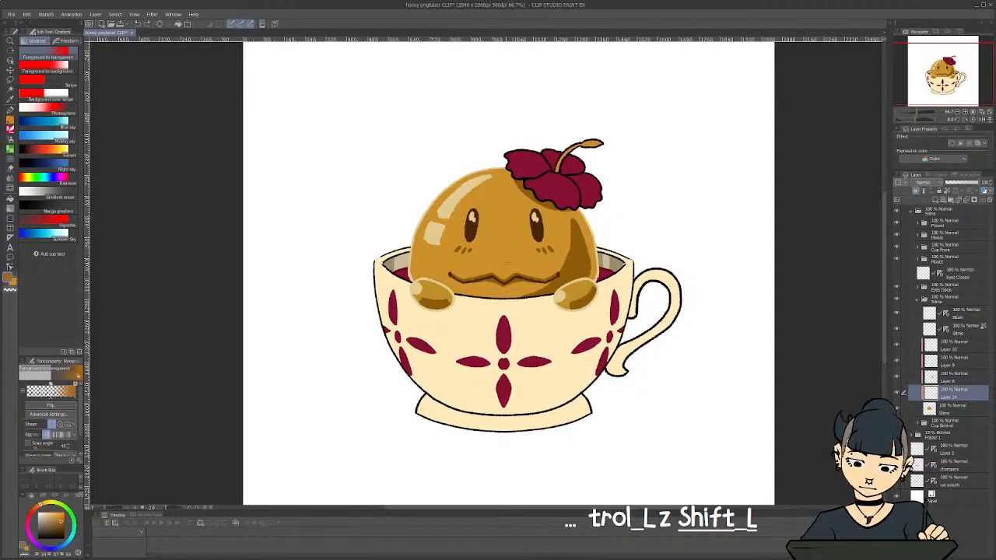
{"action": "key", "text": "ctrl+z"}
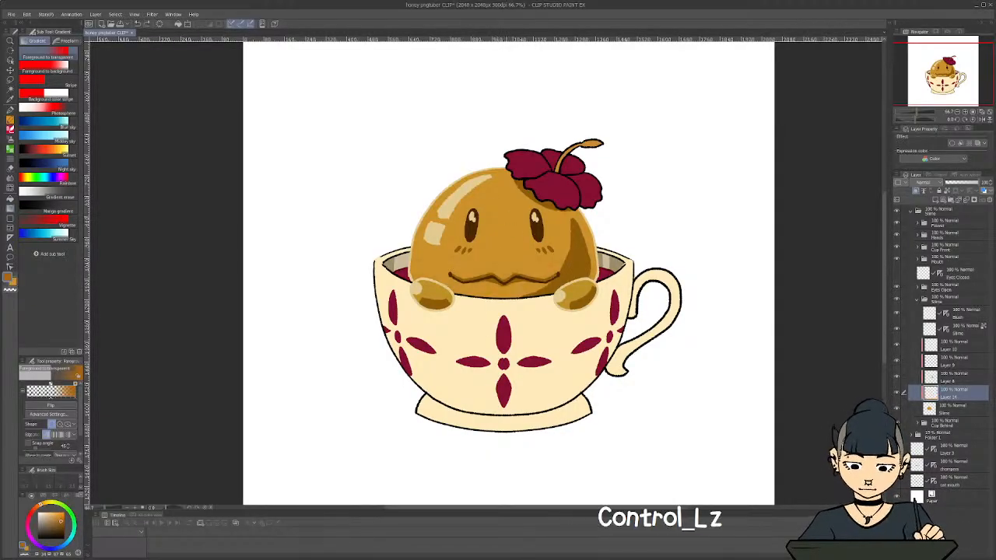
{"action": "key", "text": "ctrl+z"}
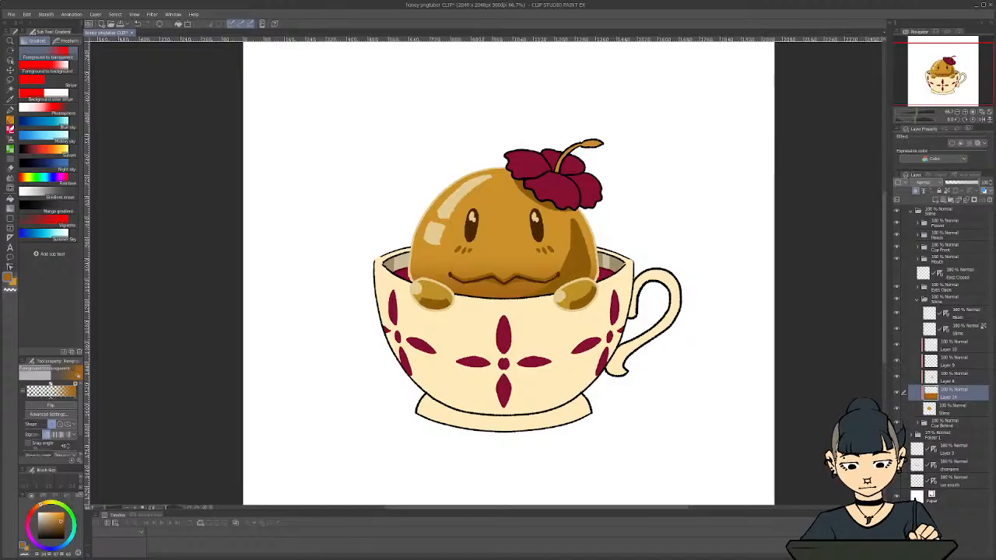
Pick a light peach colour and try gradients fading down from the slime's top on the darker gradient's layer, undoing each one
{"action": "key", "text": "x"}
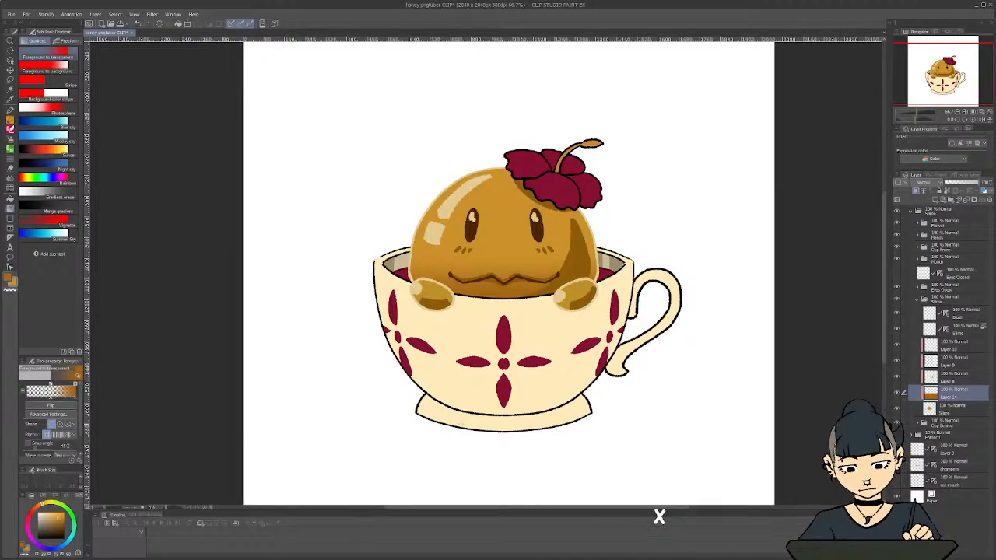
{"action": "key", "text": "x"}
{"action": "left_click", "coordinate": [51, 515]}
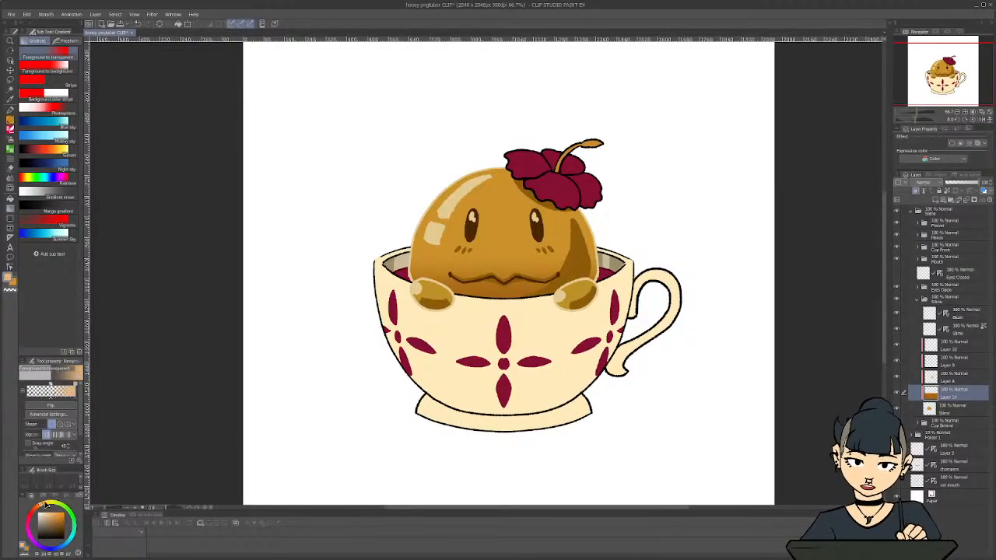
{"action": "left_click_drag", "start_coordinate": [504, 247], "coordinate": [504, 189]}
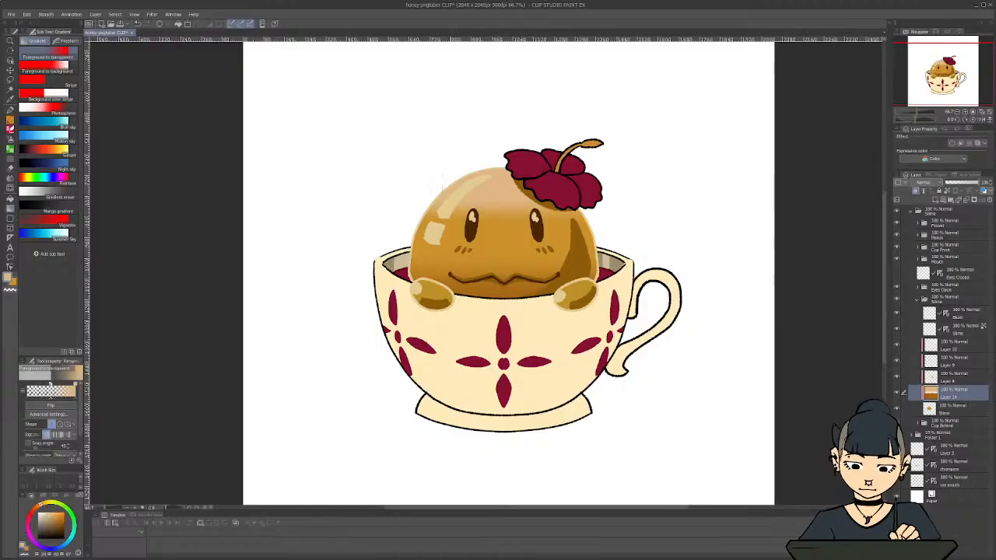
{"action": "key", "text": "ctrl+z"}
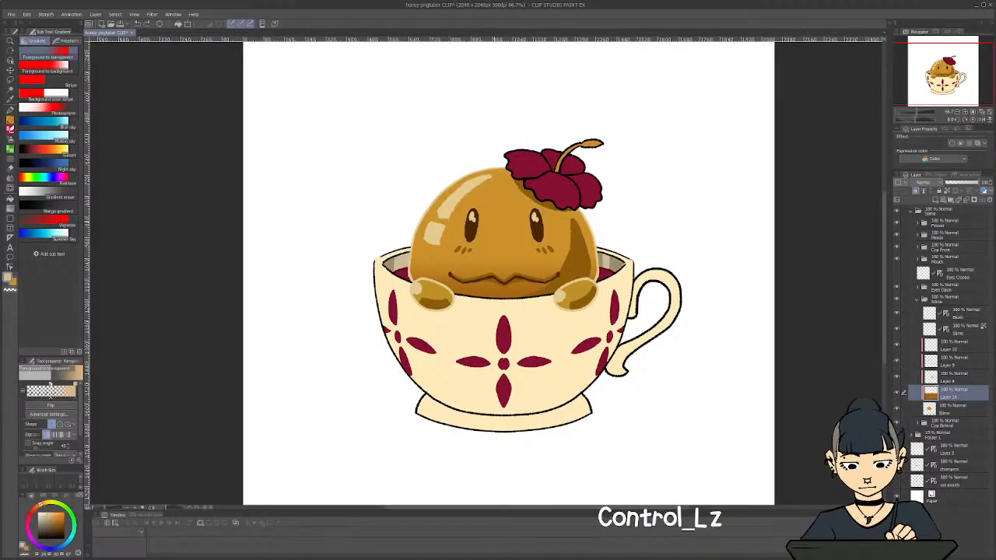
{"action": "left_click_drag", "start_coordinate": [498, 204], "coordinate": [458, 165]}
{"action": "key", "text": "ctrl+z"}
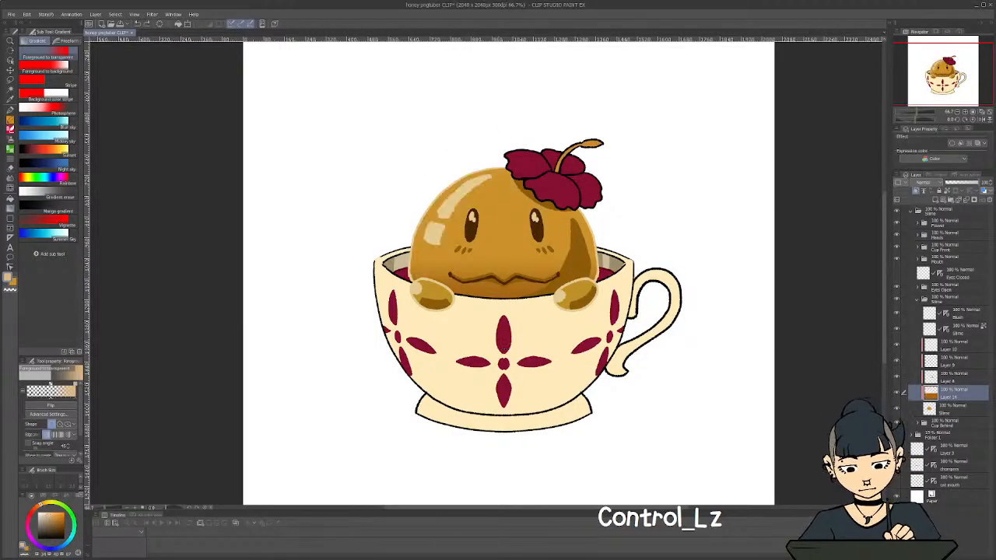
Add a new layer above the darker orange gradient, clip it to the slime and set its blending mode to Add (Glow)
{"action": "left_click", "coordinate": [935, 200]}
{"action": "left_click", "coordinate": [916, 191]}
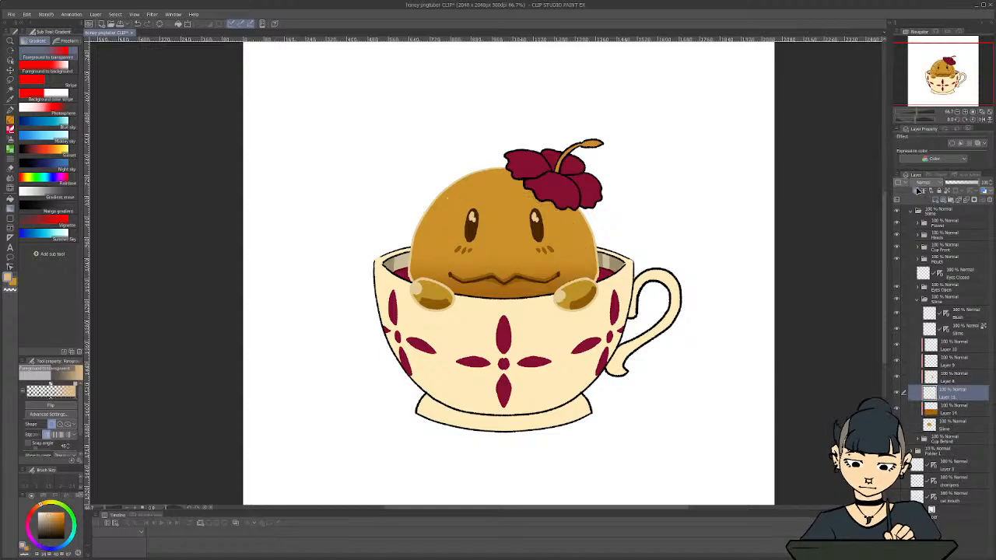
{"action": "left_click", "coordinate": [918, 191]}
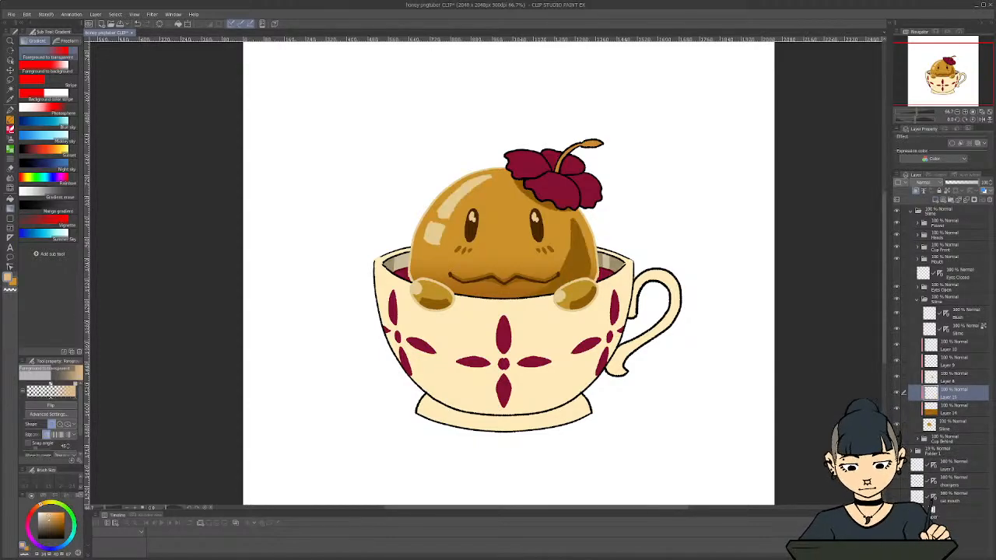
{"action": "left_click", "coordinate": [934, 182]}
{"action": "left_click", "coordinate": [918, 272]}
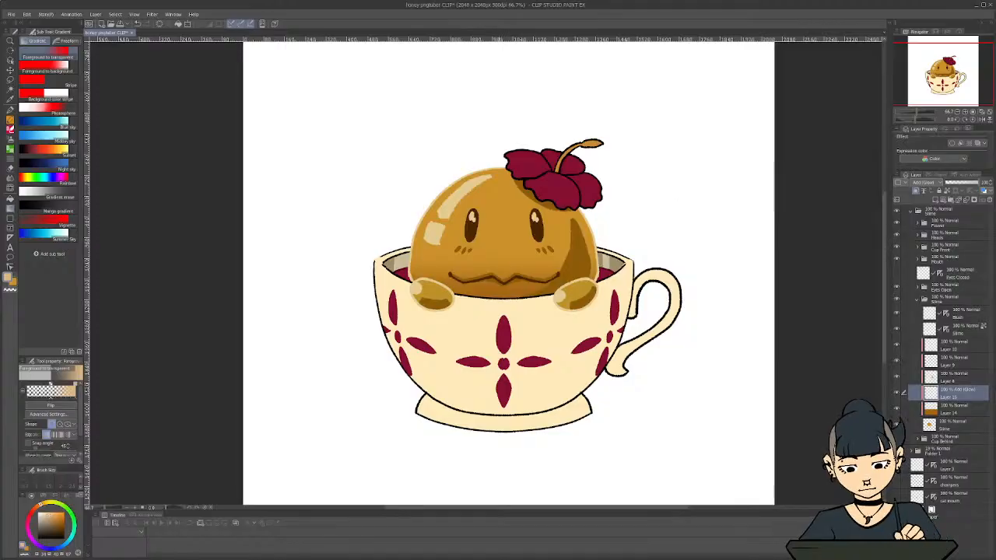
Test diagonal peach gradients from the slime's upper left on the glow layer, moving the gradient's transparent node close to its end
{"action": "left_click_drag", "start_coordinate": [500, 249], "coordinate": [438, 184]}
{"action": "key", "text": "ctrl+z"}
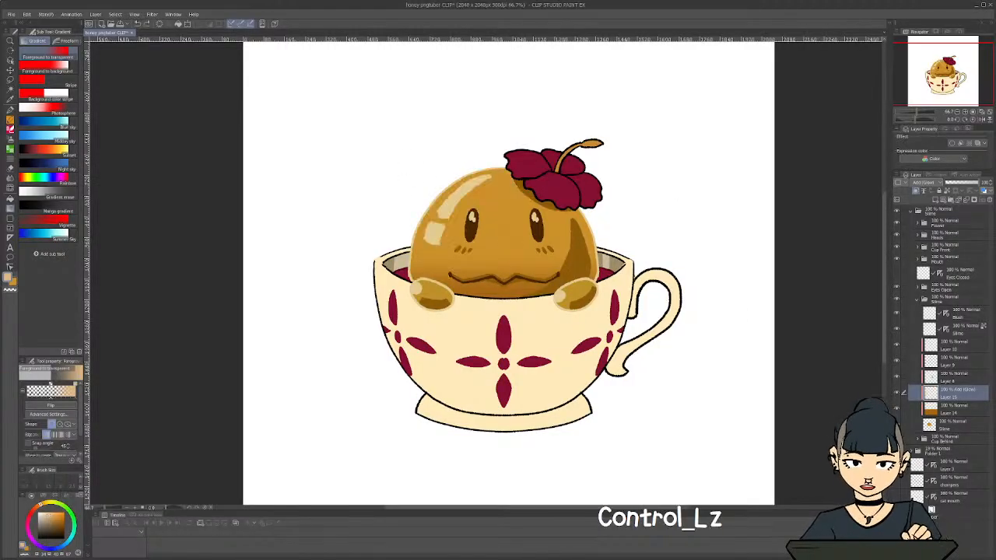
{"action": "left_click_drag", "start_coordinate": [555, 269], "coordinate": [454, 203]}
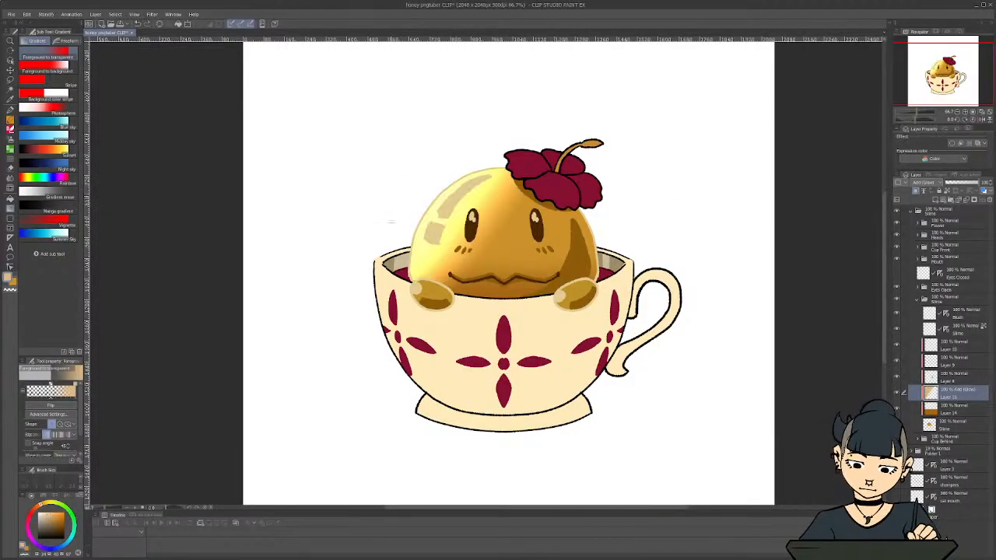
{"action": "key", "text": "ctrl+z"}
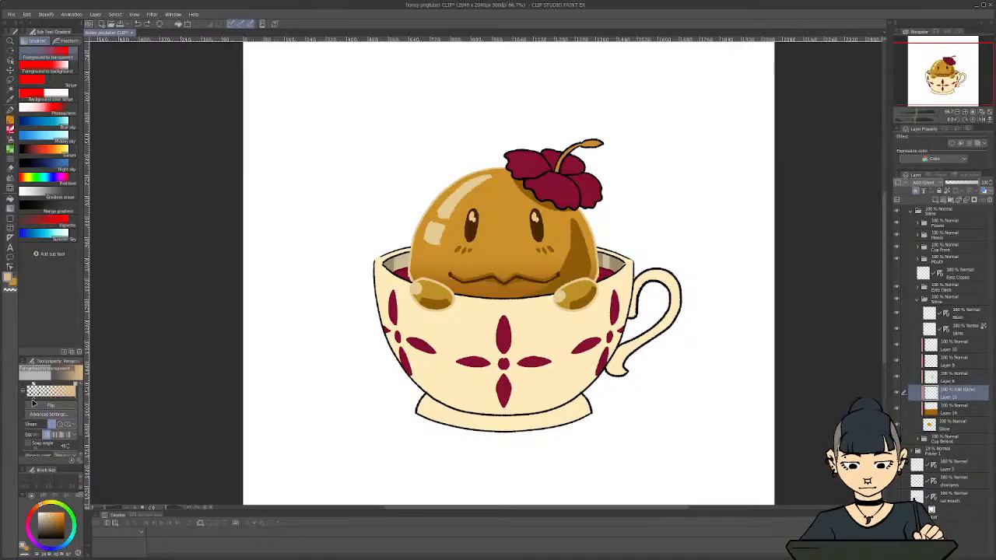
{"action": "left_click_drag", "start_coordinate": [537, 267], "coordinate": [459, 189]}
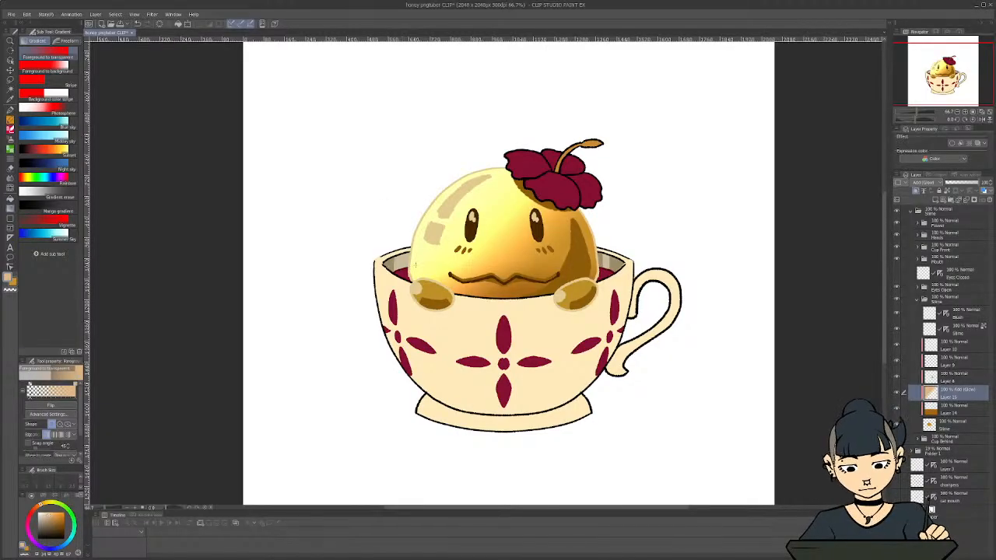
Try a much lower opacity on the glow layer, and undo the opacity, gradient and blending mode changes
{"action": "left_click_drag", "start_coordinate": [965, 183], "coordinate": [955, 184]}
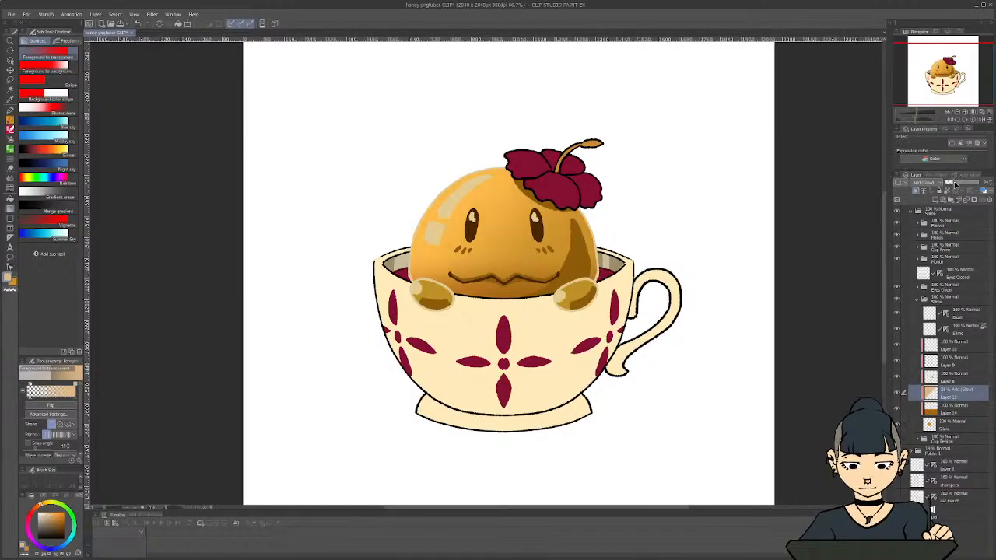
{"action": "key", "text": "ctrl+z"}
{"action": "key", "text": "ctrl+z"}
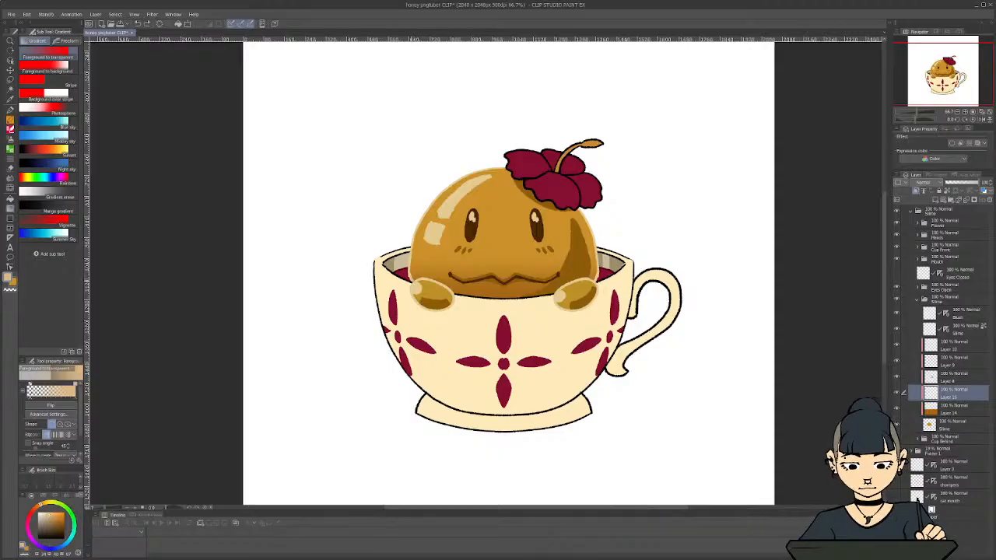
Redraw the light gradient down from the slime's top on the clipped Normal layer in a more golden colour, undoing unwanted versions
{"action": "key", "text": "ctrl+shift+z"}
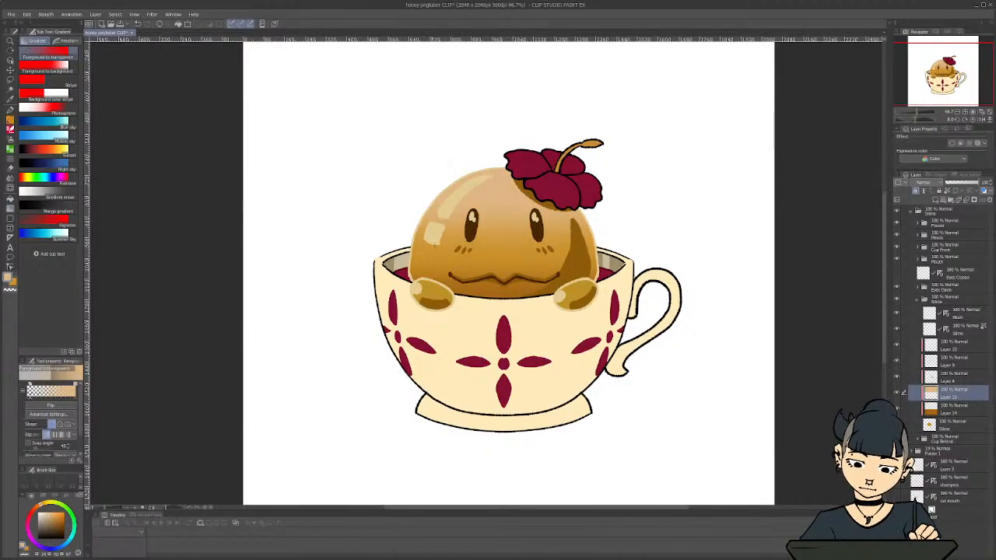
{"action": "key", "text": "ctrl+z"}
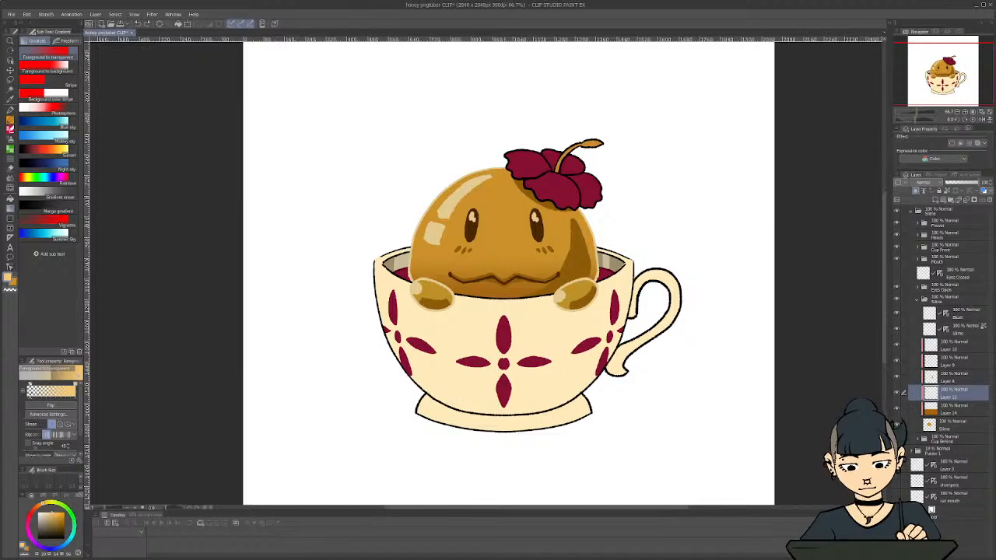
{"action": "key", "text": "ctrl+shift+z"}
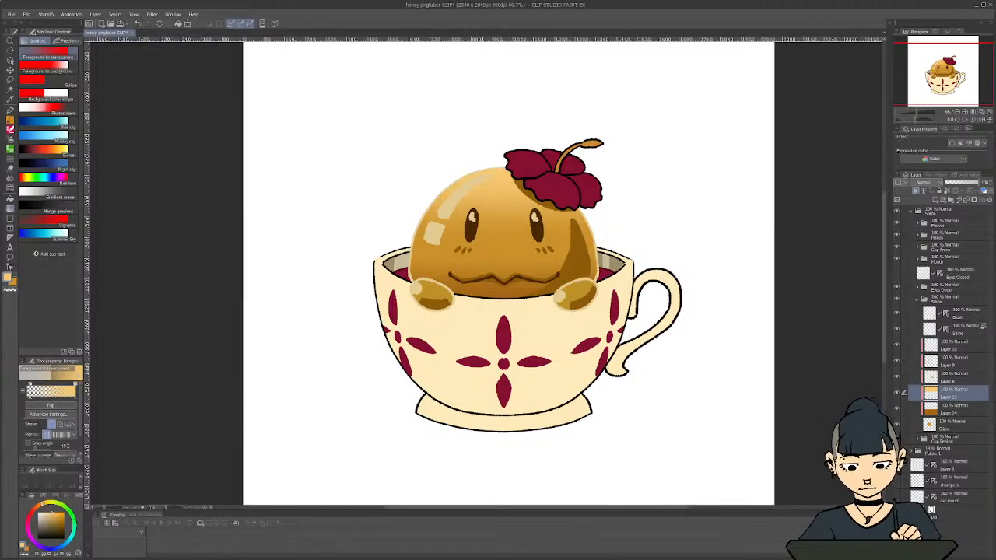
{"action": "key", "text": "ctrl+z"}
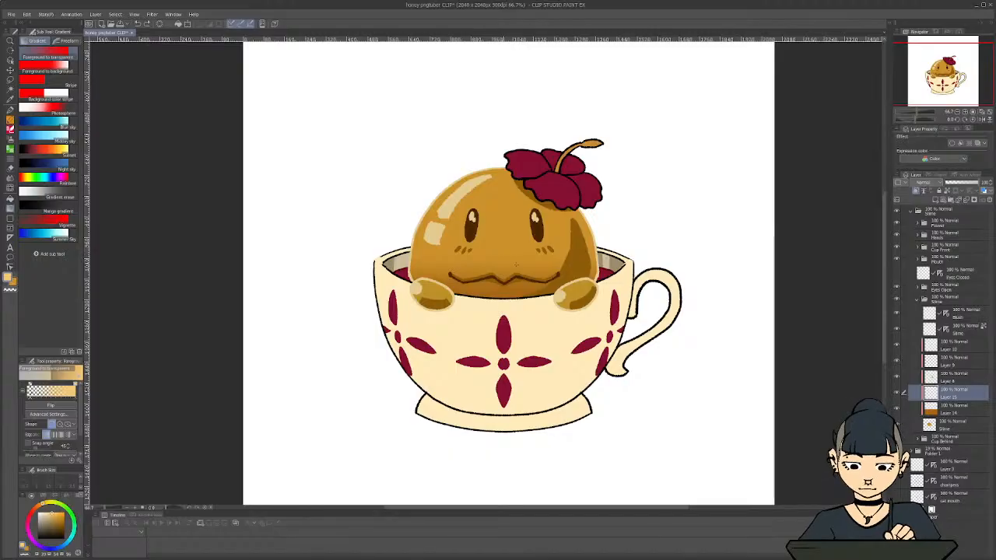
{"action": "key", "text": "ctrl+shift+z"}
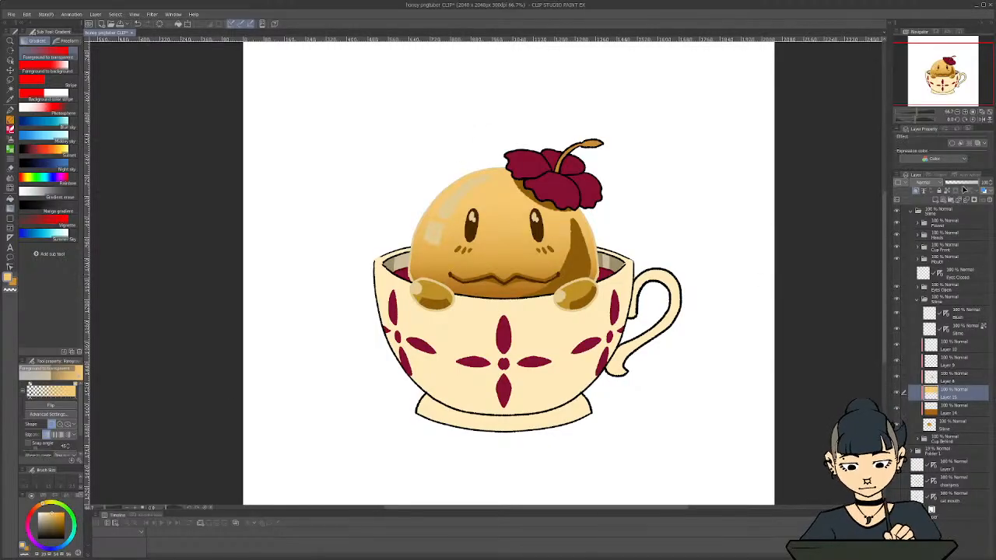
Shift the light gradient's hue towards pale yellow and reduce its layer opacity to about 45%
{"action": "left_click", "coordinate": [960, 182]}
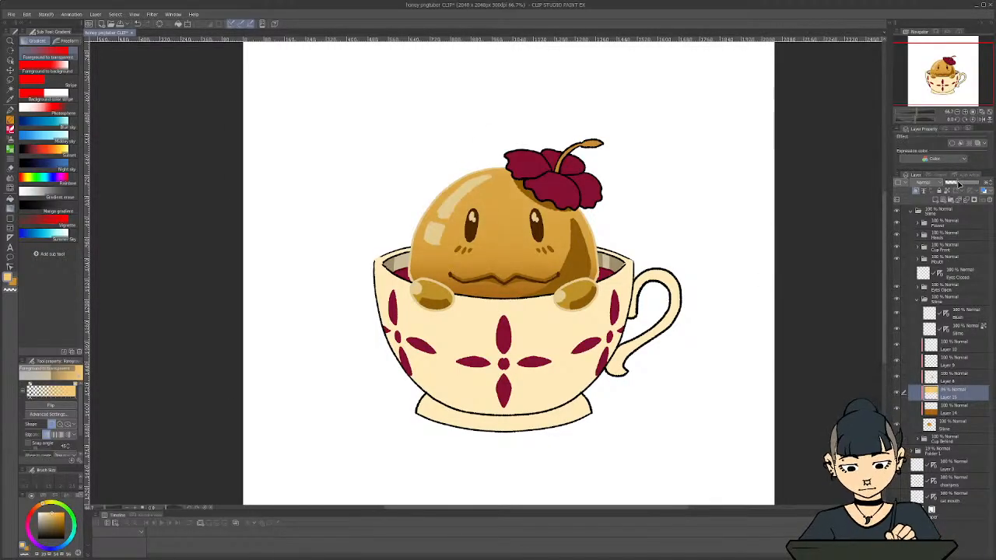
{"action": "left_click", "coordinate": [969, 182]}
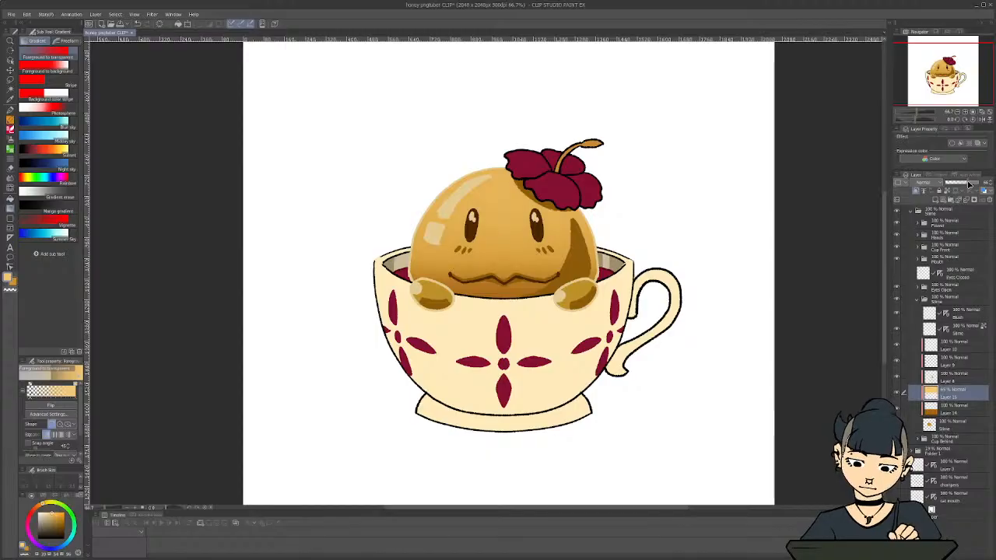
{"action": "key", "text": "ctrl+u"}
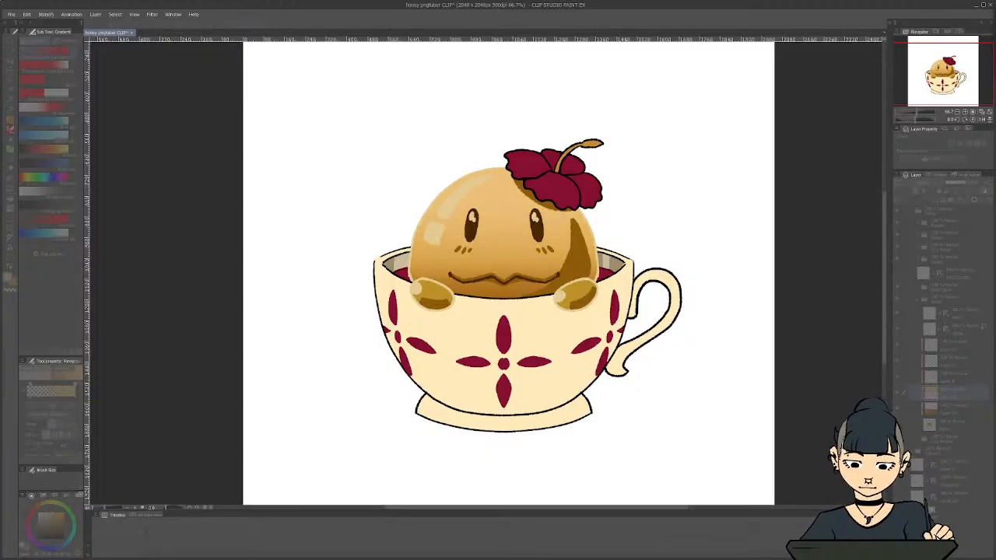
{"action": "key", "text": "ctrl+z"}
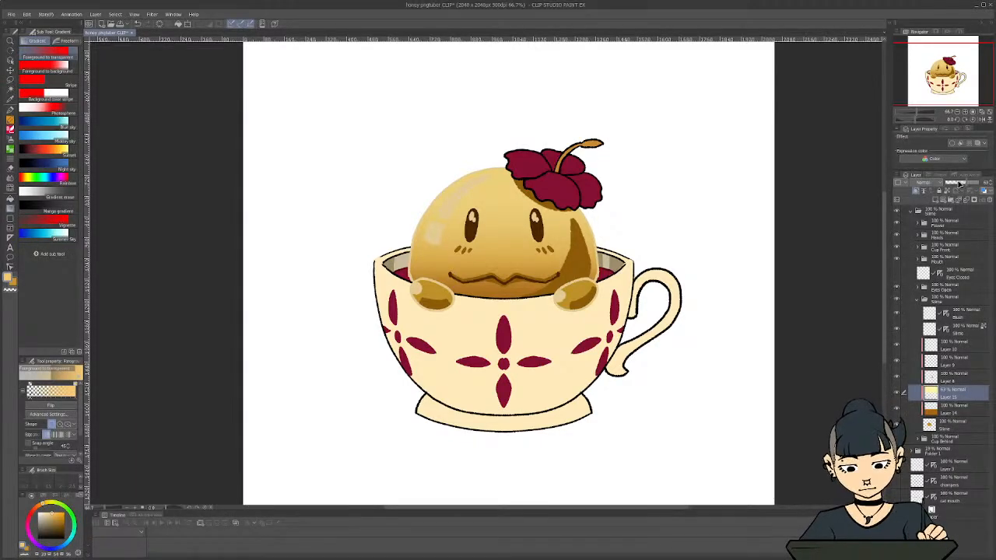
{"action": "left_click", "coordinate": [961, 183]}
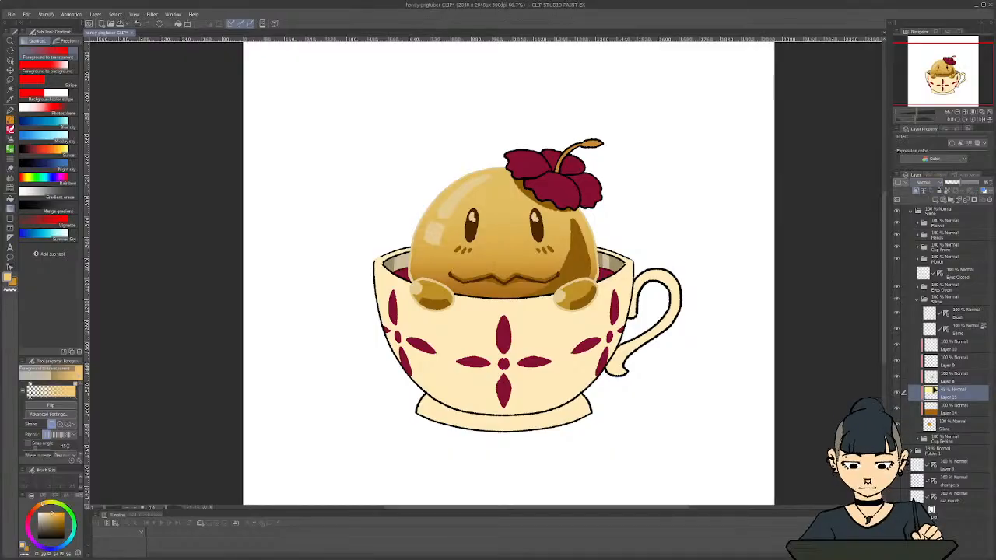
Move the light gradient layer below the darker orange one, try a lower opacity and different colour, and delete the layer
{"action": "left_click_drag", "start_coordinate": [946, 406], "coordinate": [947, 416]}
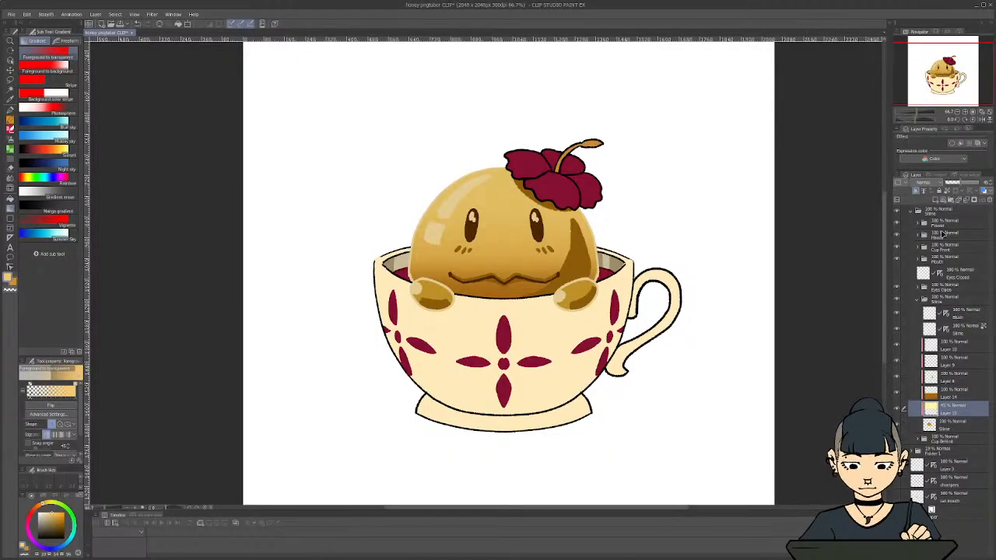
{"action": "left_click_drag", "start_coordinate": [954, 186], "coordinate": [958, 183]}
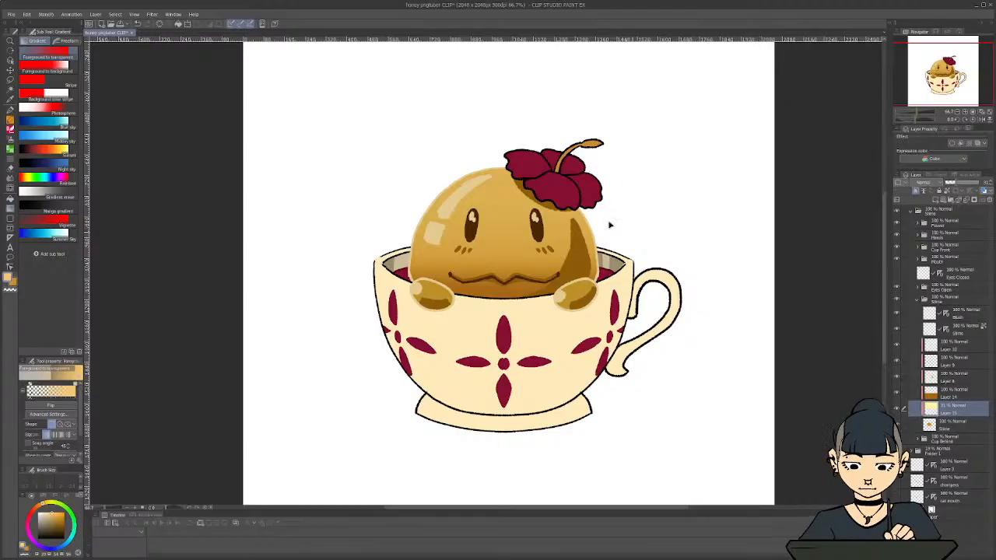
{"action": "key", "text": "ctrl+u"}
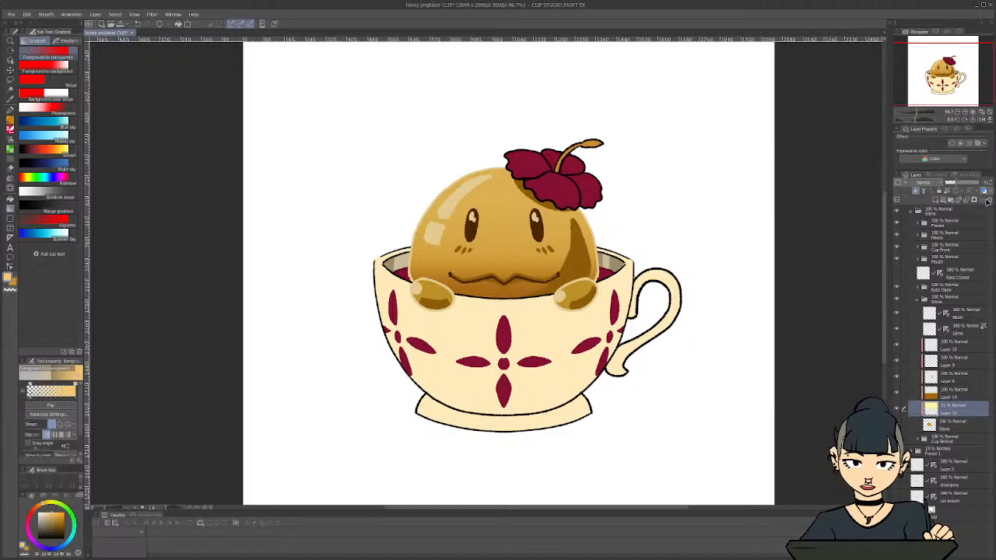
{"action": "left_click", "coordinate": [987, 201]}
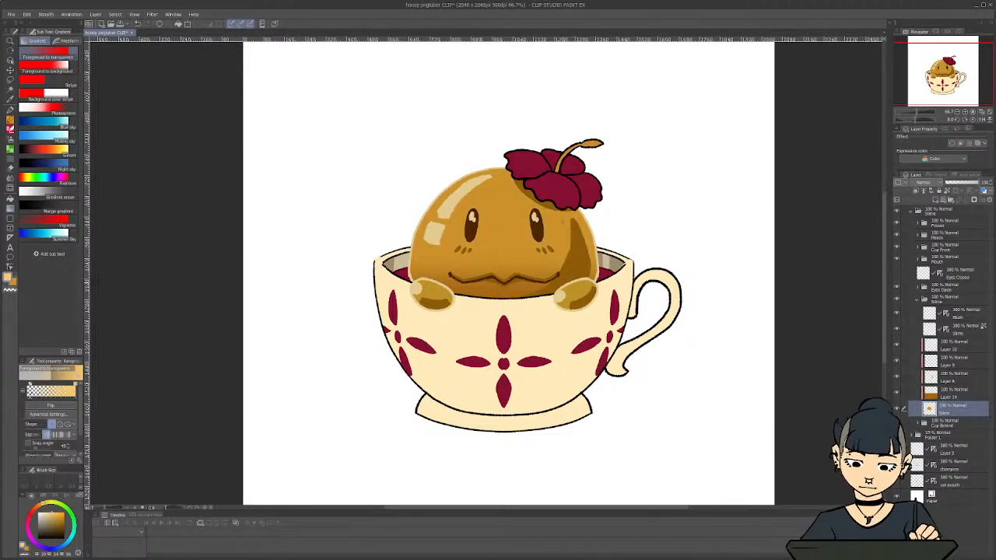
Enlarge the darker orange gradient slightly, shift it down towards the slime's base, and adjust its hue and saturation
{"action": "left_click", "coordinate": [949, 398]}
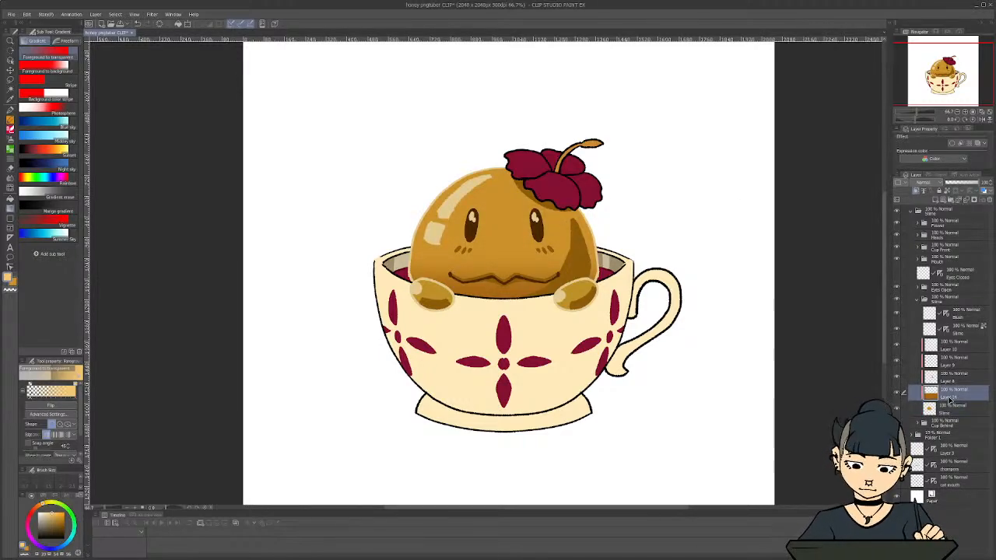
{"action": "key", "text": "ctrl+t"}
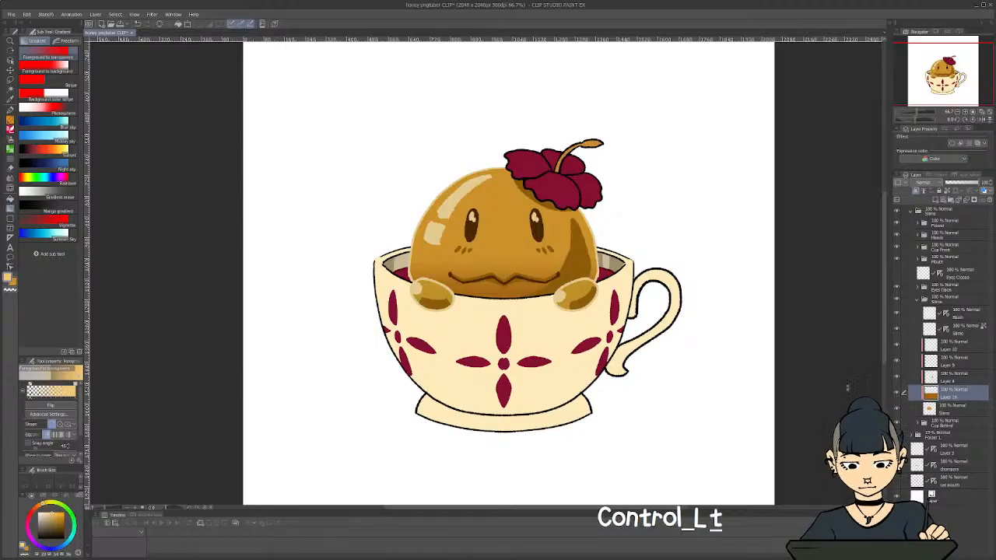
{"action": "left_click_drag", "start_coordinate": [583, 314], "coordinate": [583, 311]}
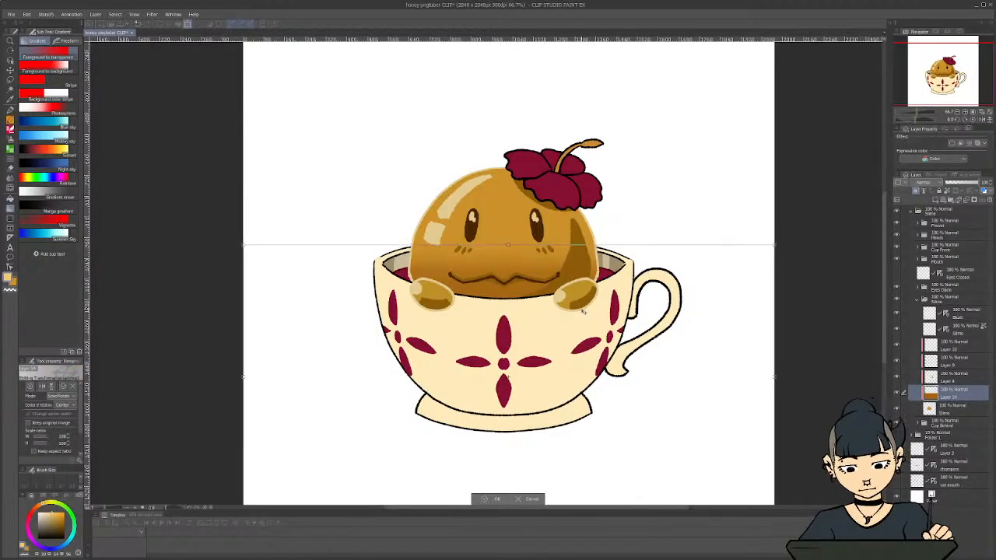
{"action": "left_click_drag", "start_coordinate": [507, 245], "coordinate": [508, 223]}
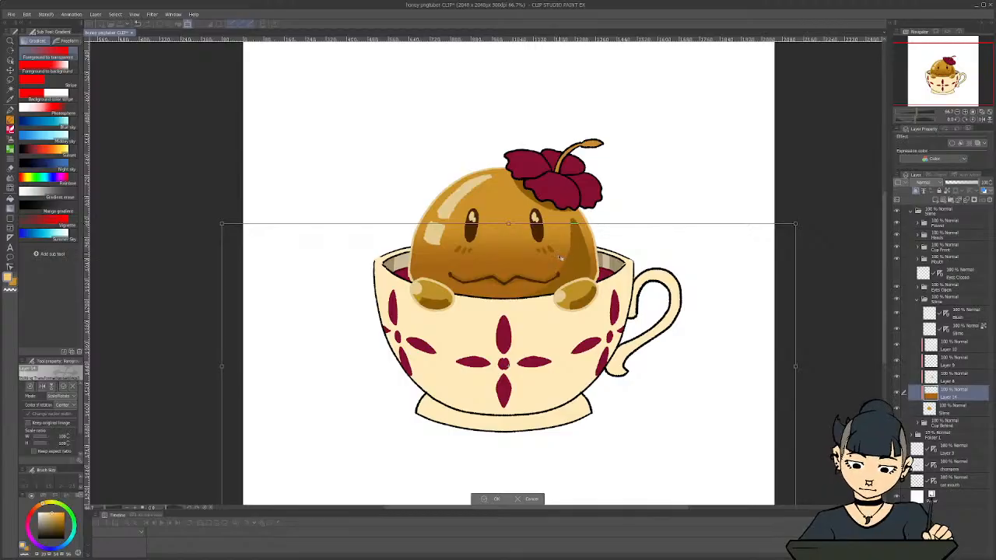
{"action": "left_click_drag", "start_coordinate": [560, 257], "coordinate": [560, 281]}
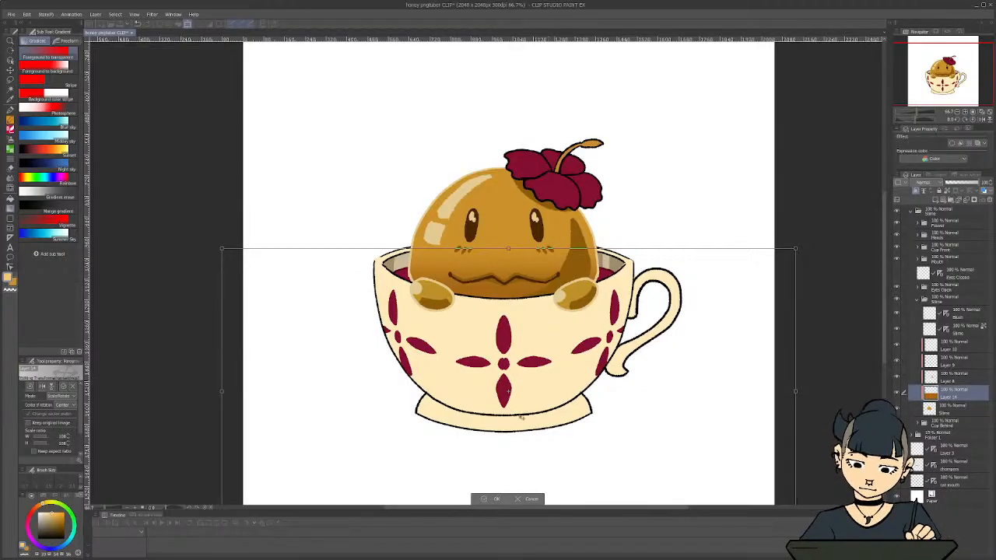
{"action": "key", "text": "ctrl+u"}
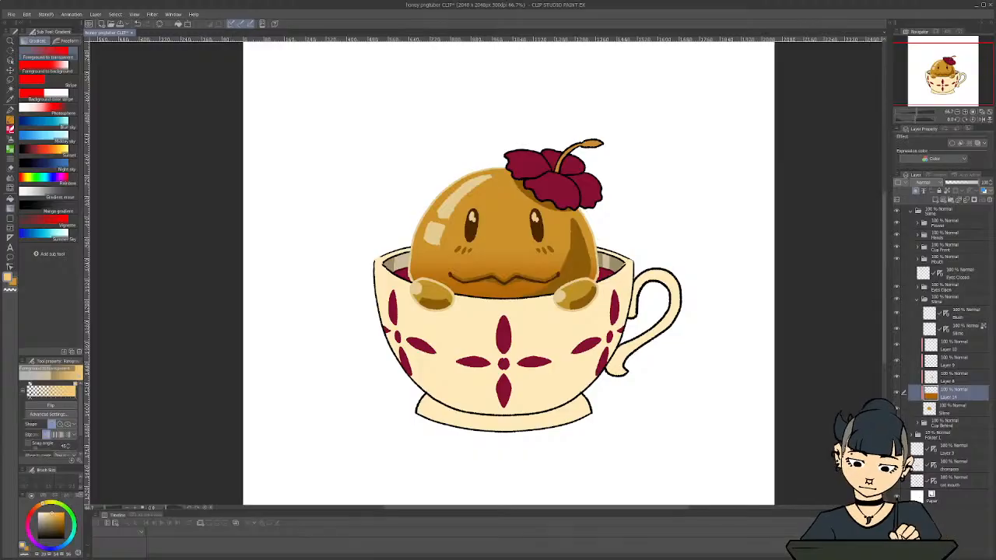
Add a new clipped layer above the darker orange gradient and choose a light yellow drawing colour
{"action": "left_click", "coordinate": [935, 200]}
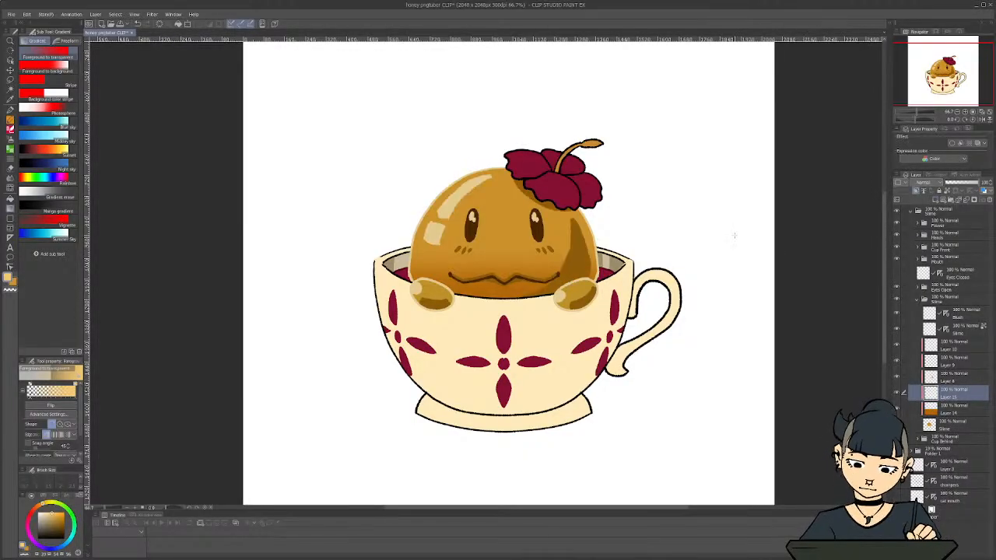
{"action": "key", "text": "i"}
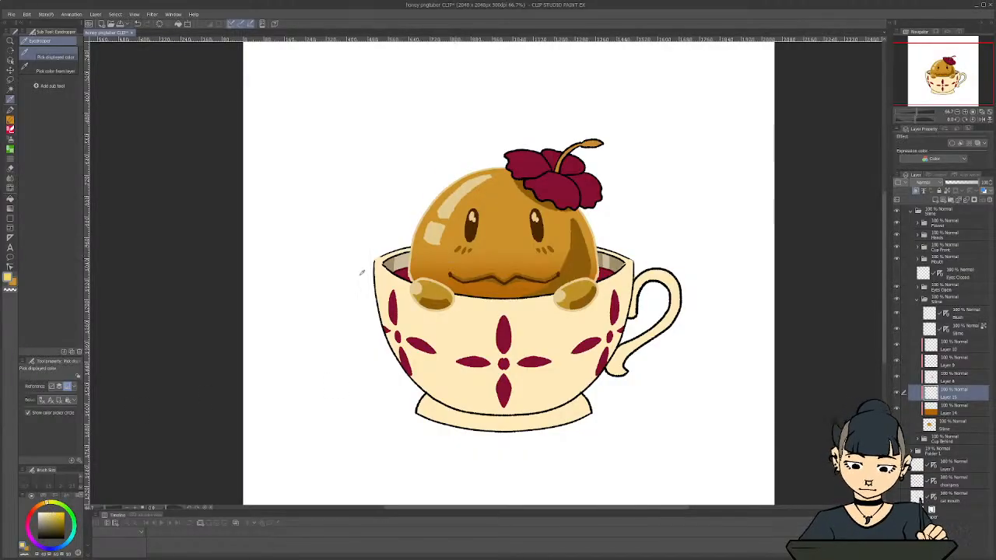
Try the Watery brush in light yellow beside the cup and undo the test stroke
{"action": "key", "text": "b"}
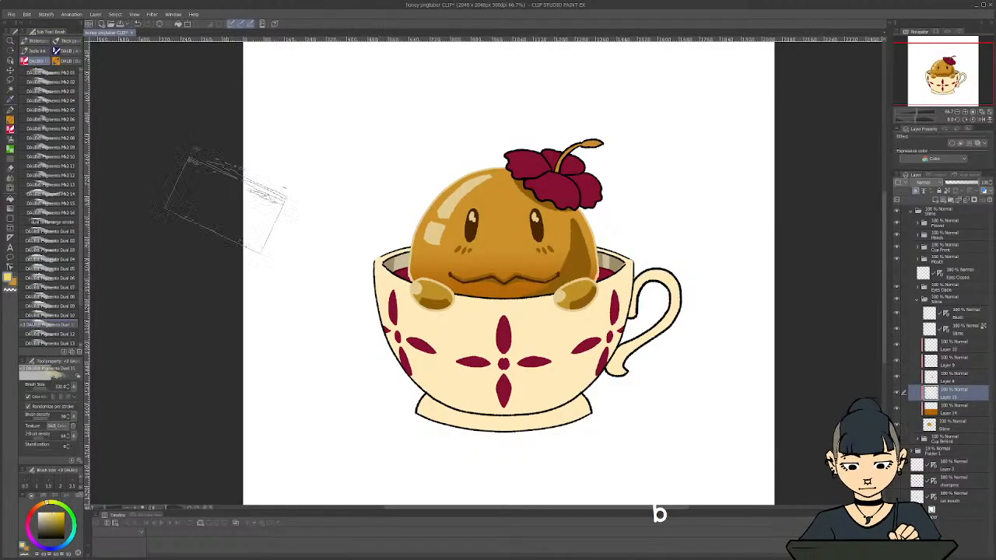
{"action": "left_click", "coordinate": [35, 41]}
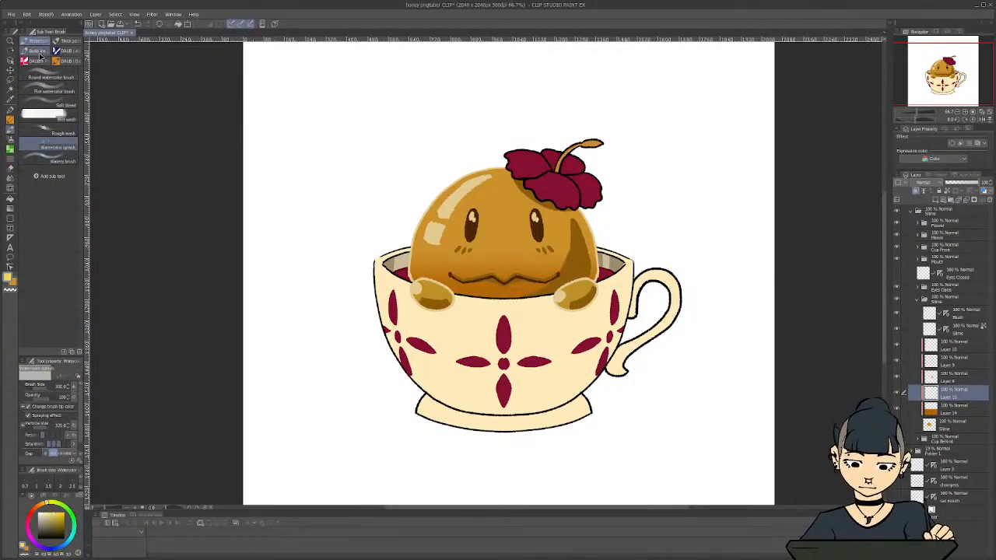
{"action": "left_click", "coordinate": [59, 41]}
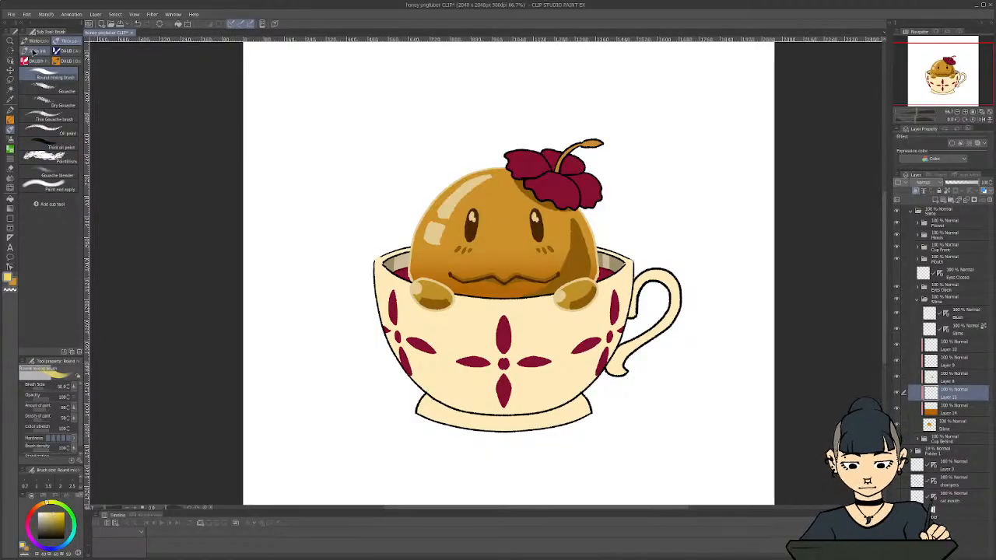
{"action": "left_click", "coordinate": [37, 52]}
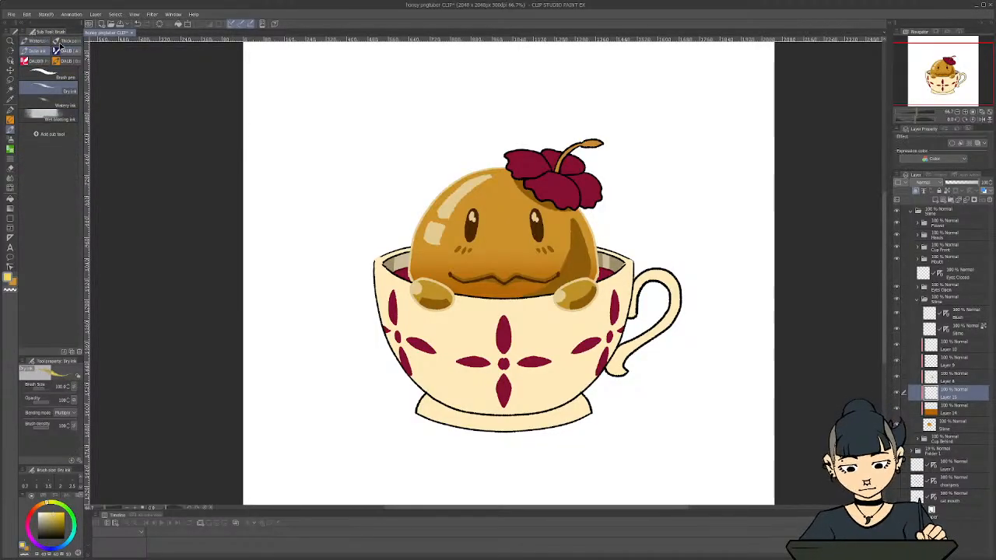
{"action": "left_click", "coordinate": [37, 41]}
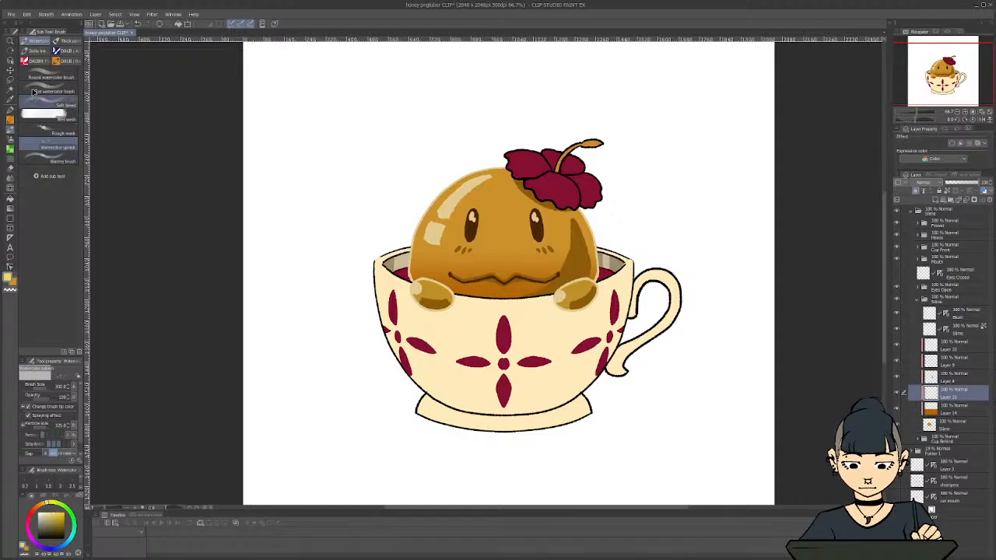
{"action": "left_click", "coordinate": [40, 160]}
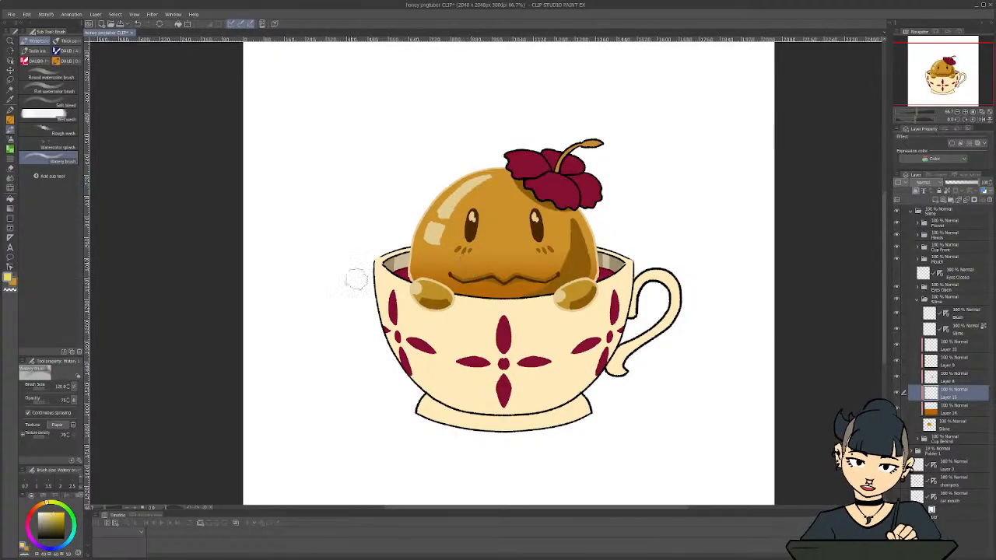
{"action": "key", "text": "ctrl+z"}
Try the large Paint and apply brush on the new layer and undo the stroke
{"action": "left_click", "coordinate": [68, 41]}
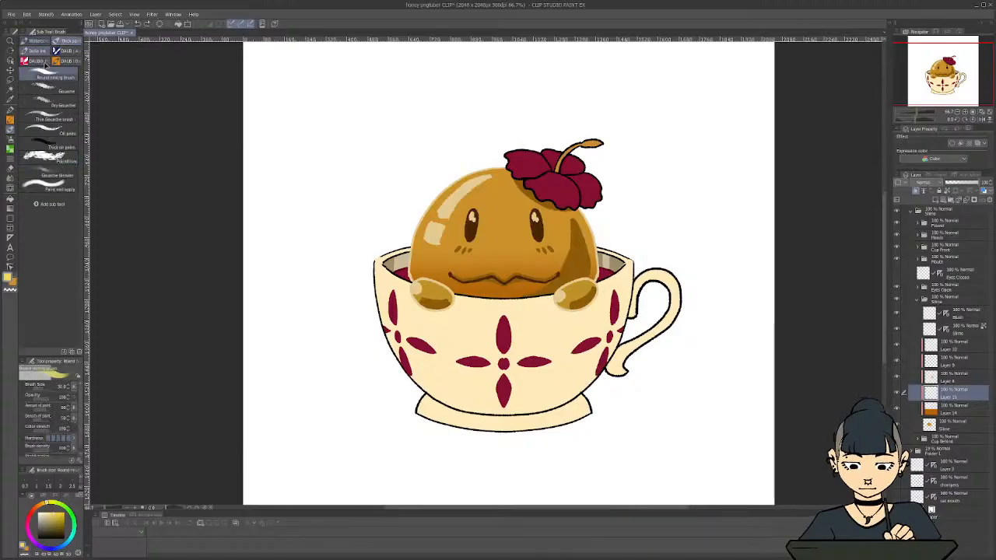
{"action": "left_click", "coordinate": [39, 189]}
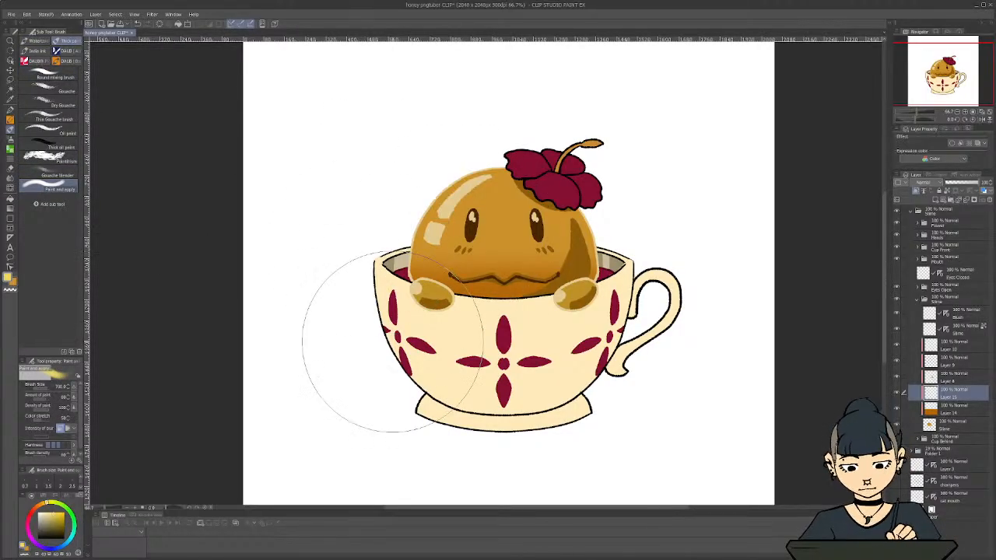
{"action": "key", "text": "ctrl+z"}
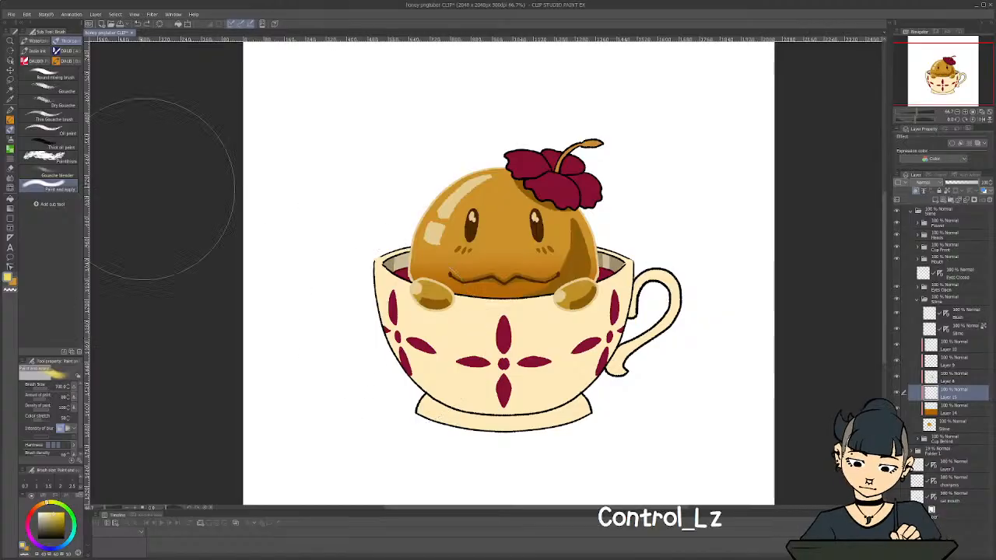
Widen the sub tool list and look through the ink, DAUB and watercolour brush groups
{"action": "left_click", "coordinate": [35, 50]}
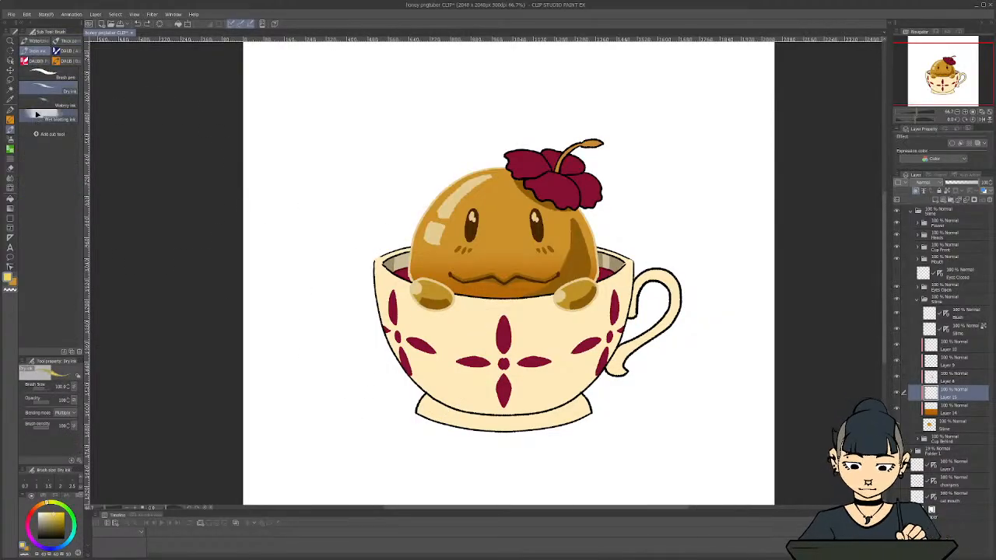
{"action": "left_click", "coordinate": [67, 50]}
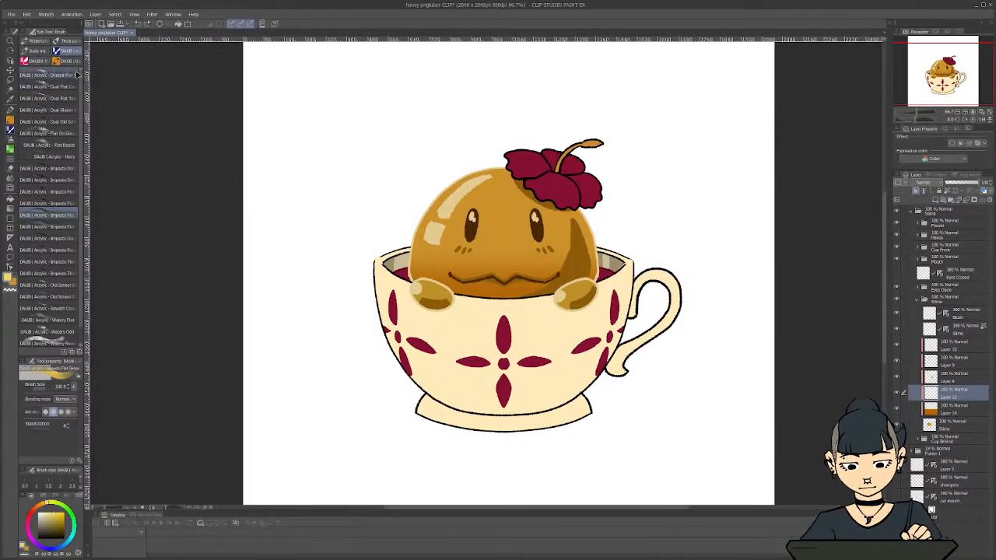
{"action": "left_click_drag", "start_coordinate": [85, 67], "coordinate": [121, 70]}
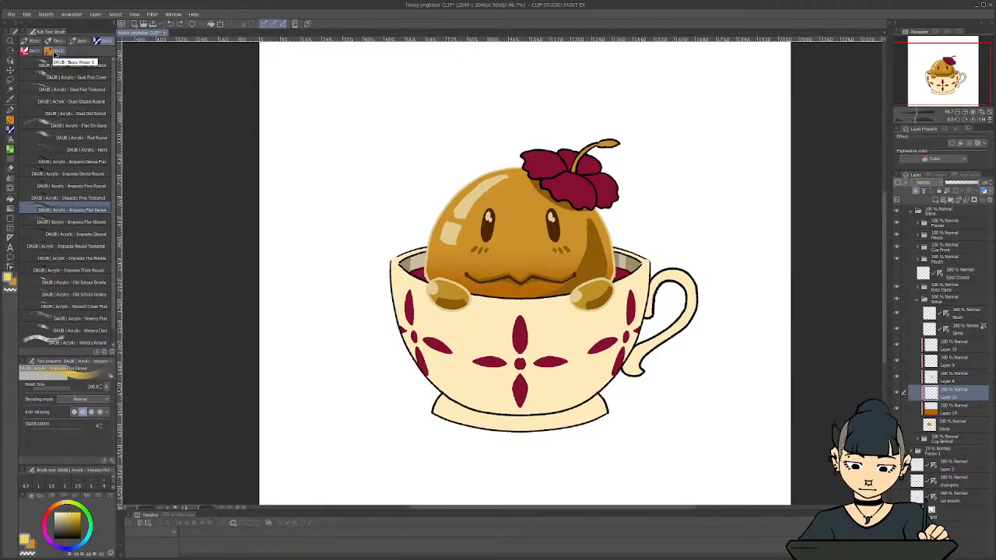
{"action": "left_click", "coordinate": [52, 51]}
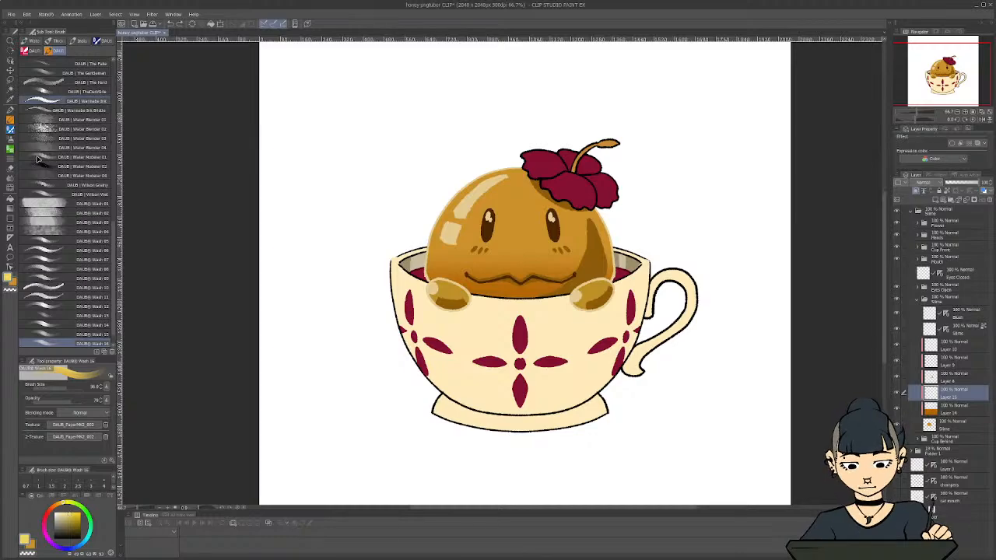
{"action": "left_click", "coordinate": [31, 41]}
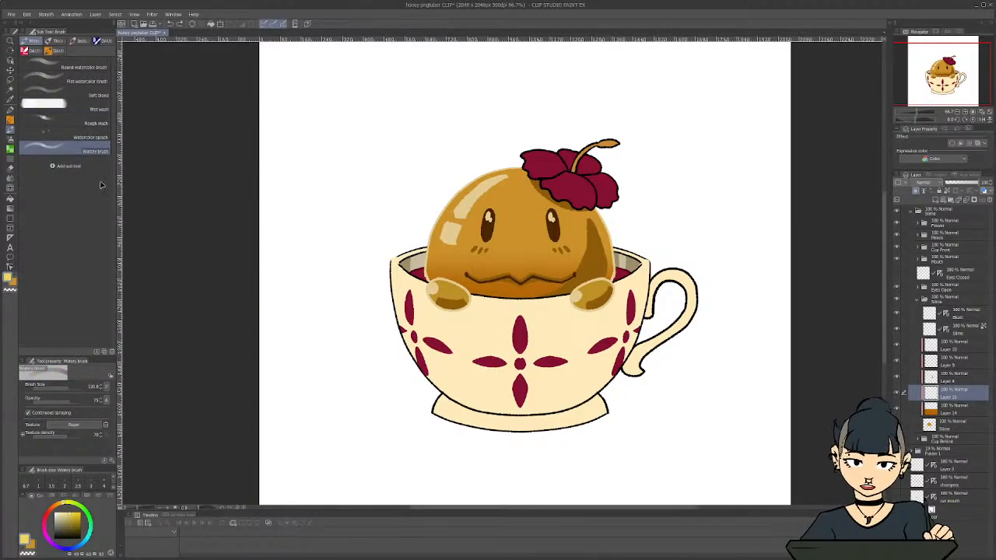
{"action": "left_click_drag", "start_coordinate": [117, 178], "coordinate": [110, 176]}
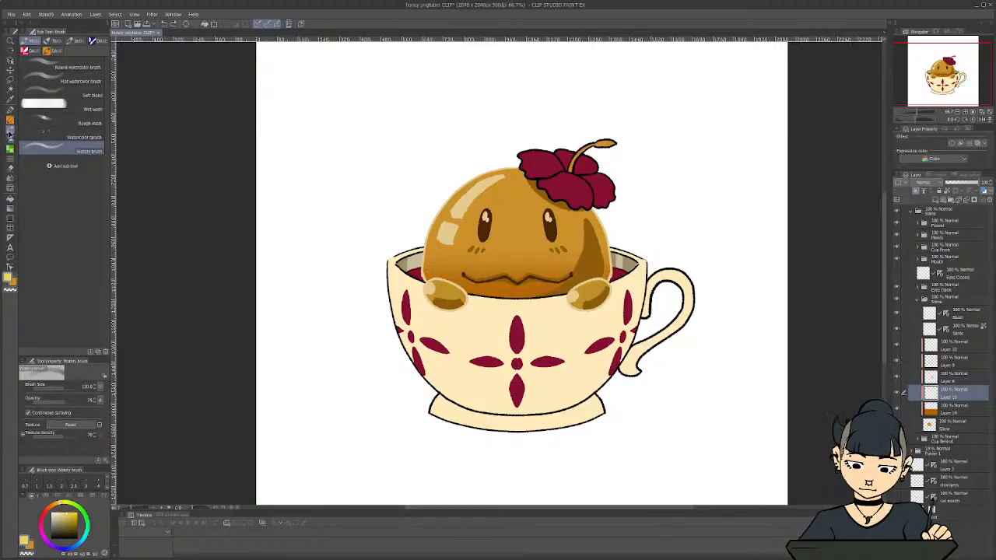
Paint a soft light-yellow glow along the slime's upper left side on the new layer with the Soft airbrush
{"action": "left_click", "coordinate": [10, 140]}
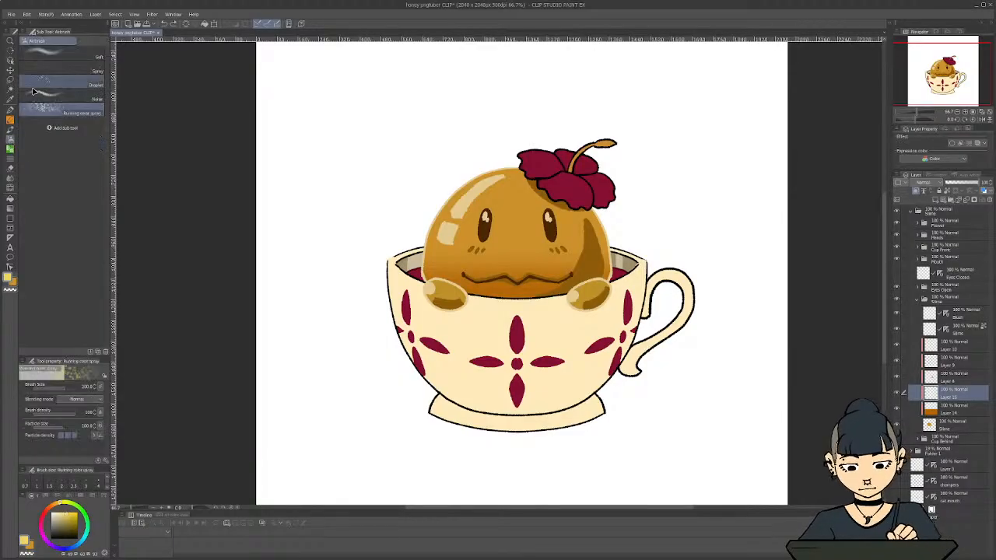
{"action": "left_click", "coordinate": [47, 53]}
{"action": "mouse_move", "coordinate": [445, 232]}
{"action": "left_mouse_down"}
{"action": "mouse_move", "coordinate": [474, 175]}
{"action": "mouse_move", "coordinate": [498, 176]}
{"action": "left_mouse_up"}
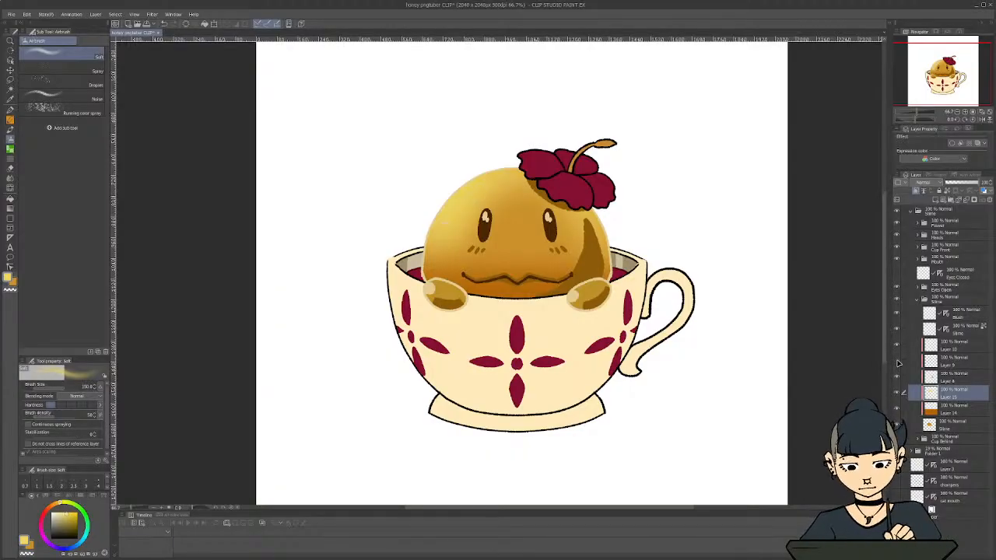
Airbrush pale cream softly over the slime's two left-hand highlights on Layer 9 with transparent pixels locked, undoing unwanted strokes
{"action": "left_click", "coordinate": [955, 362]}
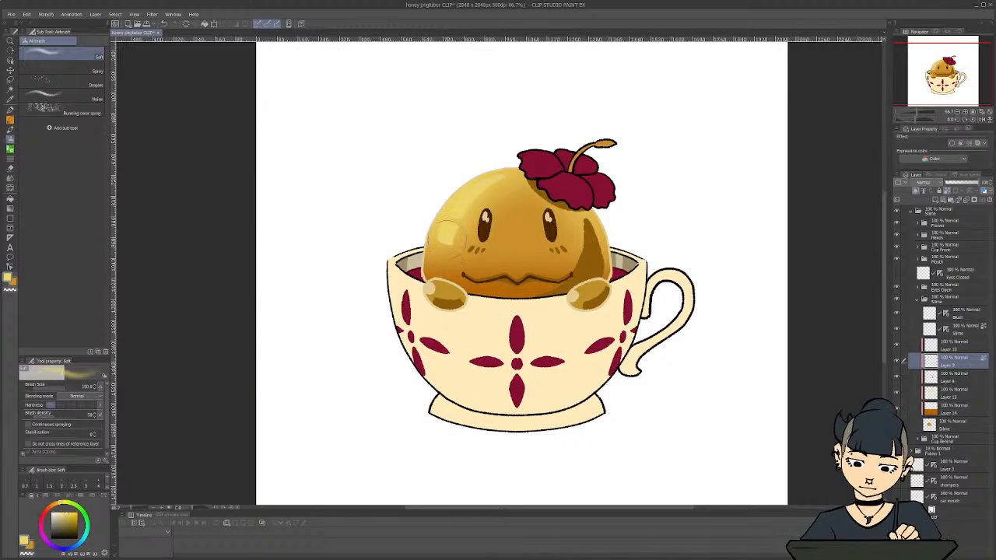
{"action": "left_click", "coordinate": [59, 512]}
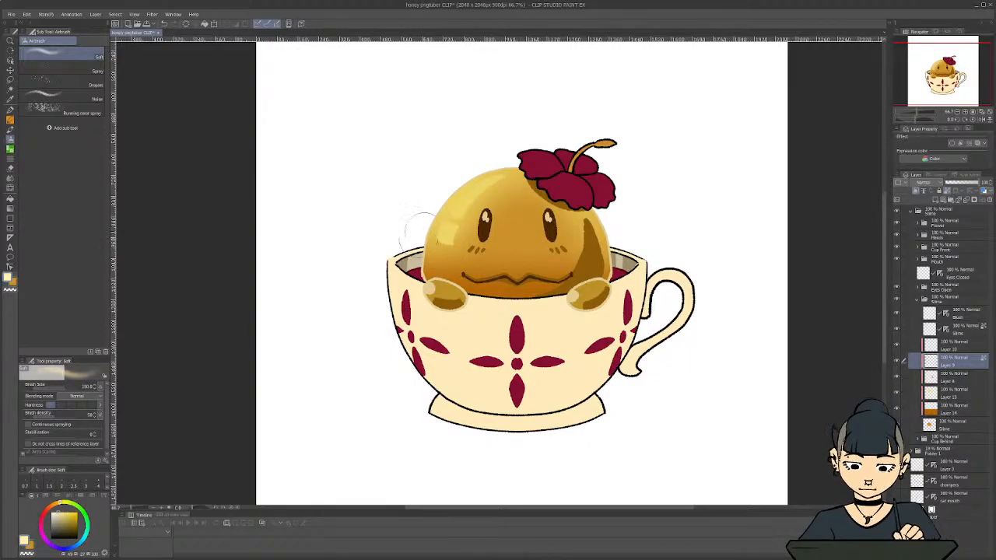
{"action": "mouse_move", "coordinate": [420, 220]}
{"action": "left_mouse_down"}
{"action": "mouse_move", "coordinate": [455, 226]}
{"action": "mouse_move", "coordinate": [442, 237]}
{"action": "mouse_move", "coordinate": [515, 169]}
{"action": "mouse_move", "coordinate": [434, 235]}
{"action": "mouse_move", "coordinate": [484, 183]}
{"action": "left_mouse_up"}
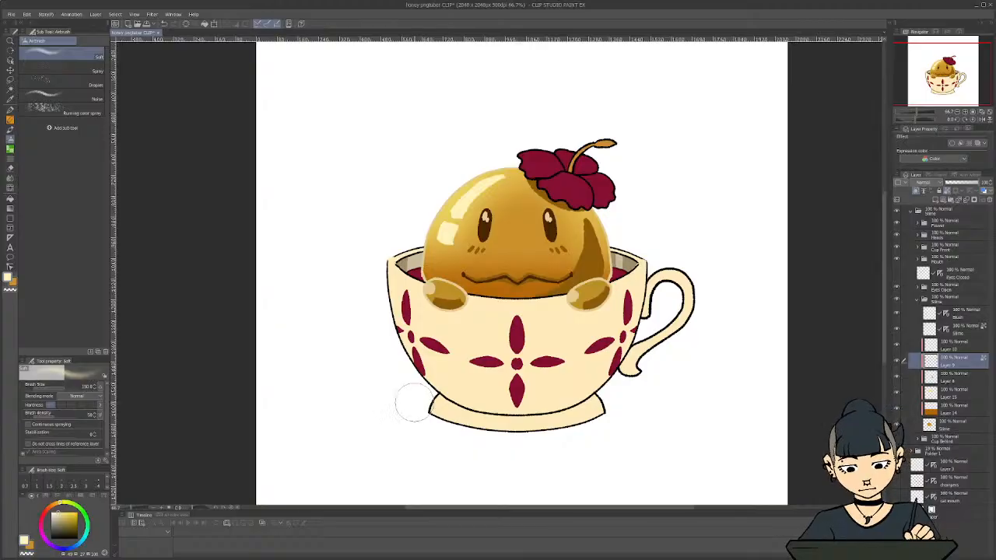
{"action": "key", "text": "ctrl+z"}
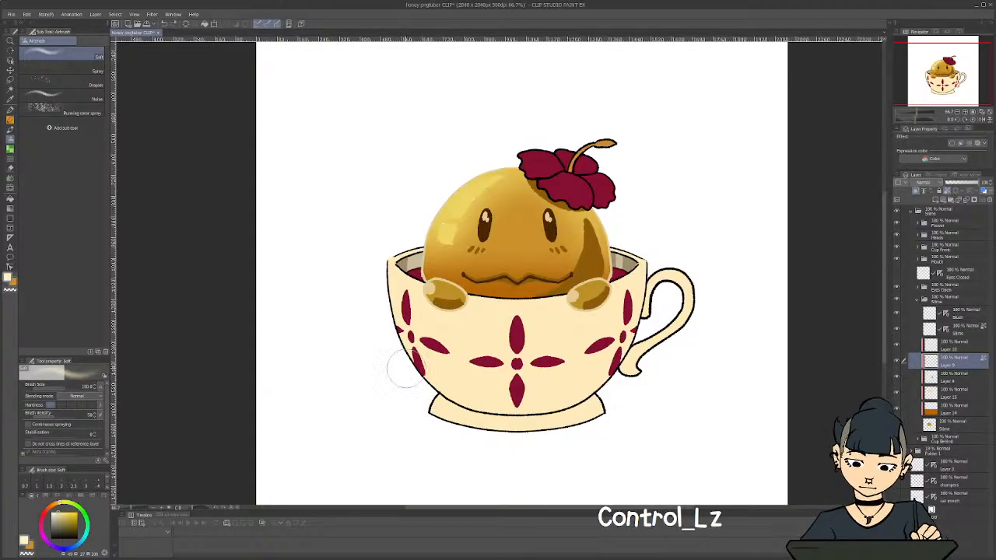
{"action": "key", "text": "ctrl+z"}
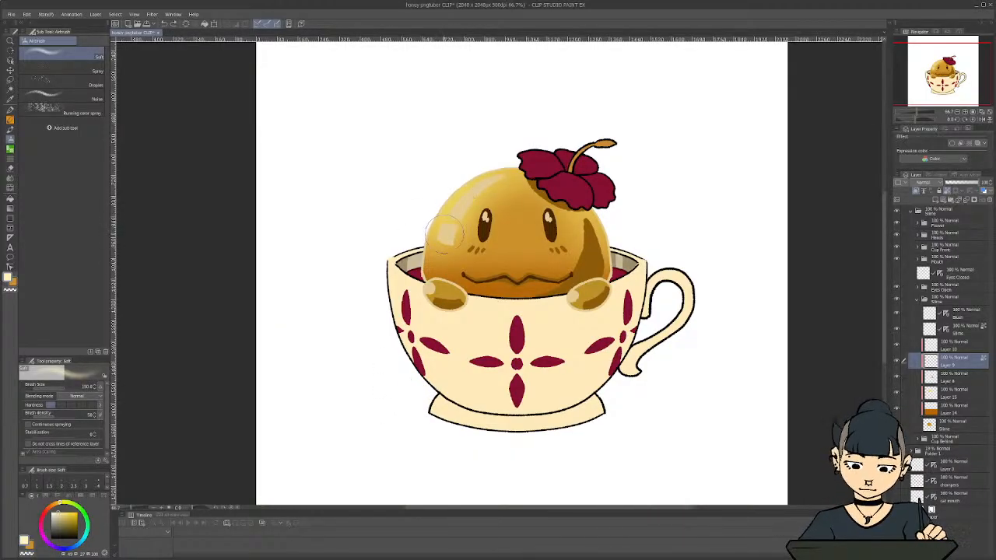
{"action": "left_click_drag", "start_coordinate": [455, 221], "coordinate": [514, 174]}
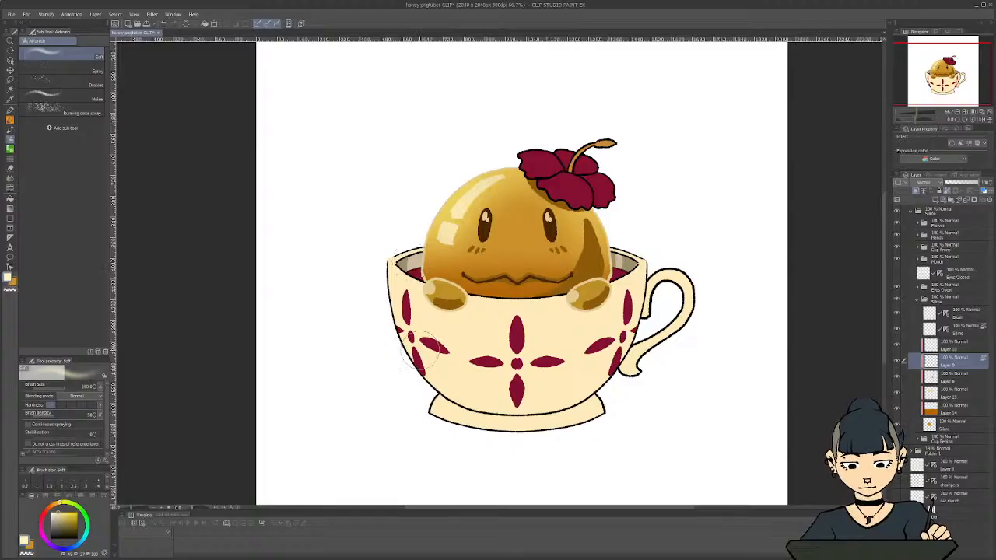
Compare the slime with and without the last highlight stroke by undoing and redoing it
{"action": "scroll", "coordinate": [412, 362], "scroll_direction": "down", "scroll_amount": 2}
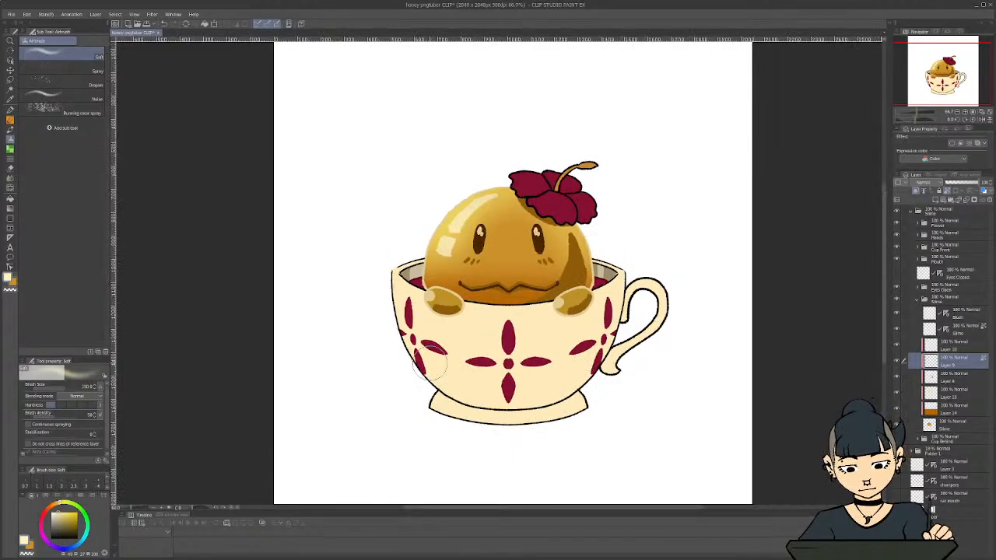
{"action": "scroll", "coordinate": [412, 362], "scroll_direction": "down", "scroll_amount": 1}
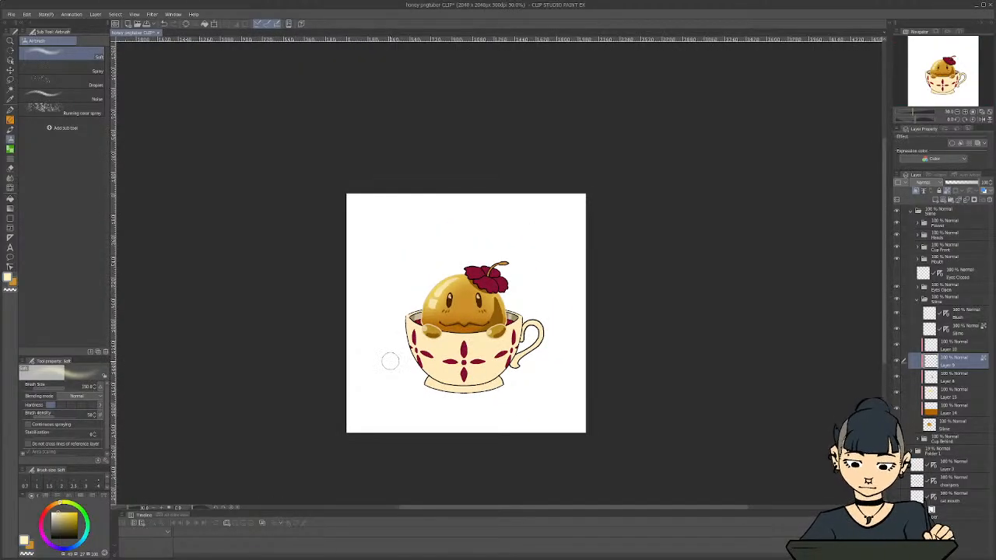
{"action": "scroll", "coordinate": [389, 362], "scroll_direction": "up", "scroll_amount": 1}
{"action": "key", "text": "ctrl+z"}
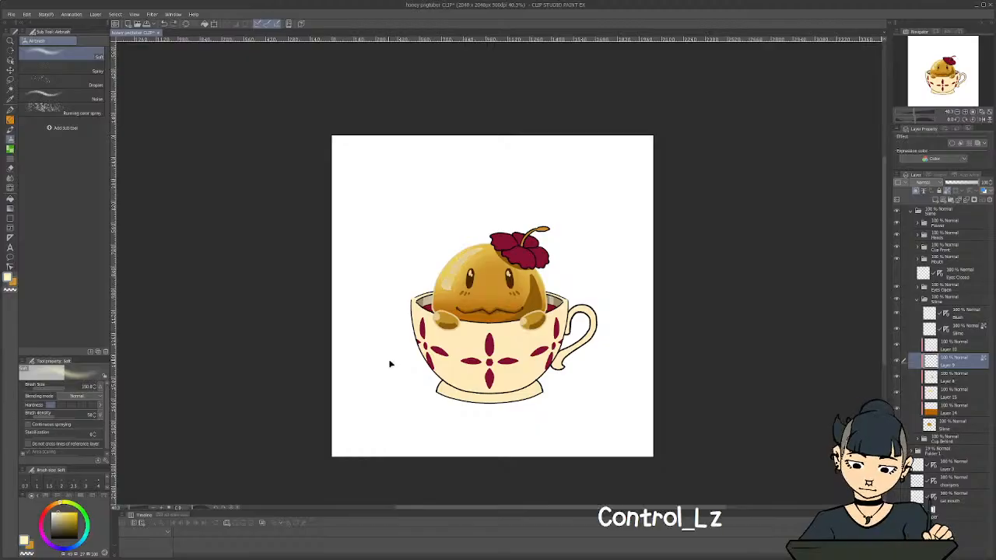
{"action": "key", "text": "ctrl+shift+z"}
{"action": "scroll", "coordinate": [400, 355], "scroll_direction": "up", "scroll_amount": 1}
{"action": "scroll", "coordinate": [444, 343], "scroll_direction": "up", "scroll_amount": 2}
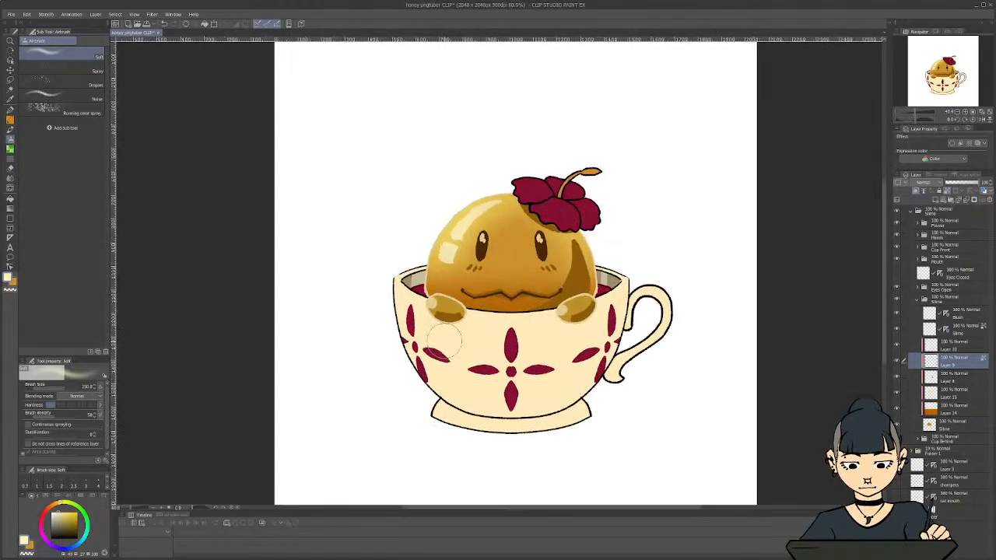
Lighten the outlines of the slime and its hands with soft pale-cream airbrush strokes on their line layers
{"action": "left_click", "coordinate": [953, 327]}
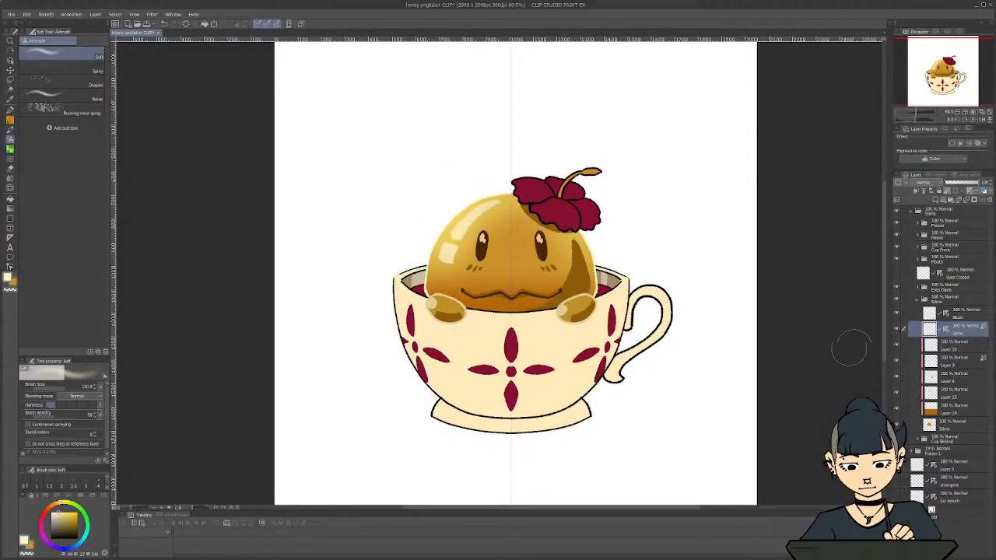
{"action": "left_click", "coordinate": [917, 301]}
{"action": "left_click", "coordinate": [922, 235]}
{"action": "left_click", "coordinate": [918, 234]}
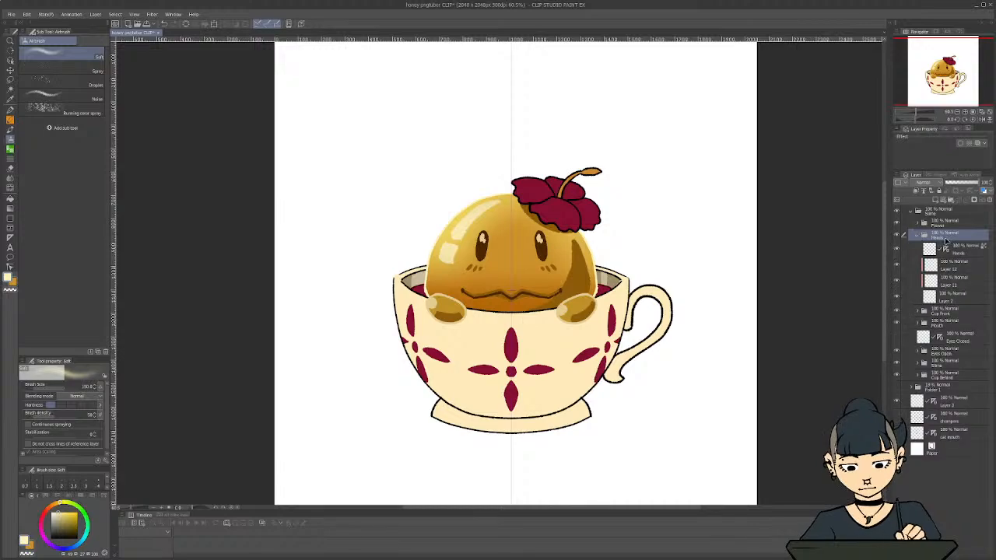
{"action": "left_click", "coordinate": [951, 247]}
{"action": "mouse_move", "coordinate": [576, 302]}
{"action": "left_mouse_down"}
{"action": "mouse_move", "coordinate": [576, 320]}
{"action": "mouse_move", "coordinate": [572, 309]}
{"action": "left_mouse_up"}
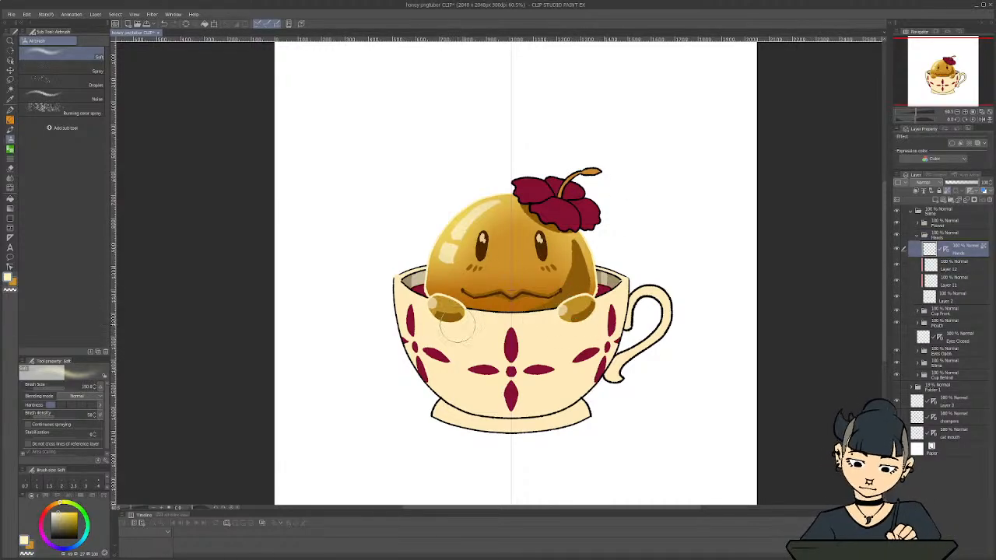
Brighten the highlights on both hands with pale cream on Layer 12
{"action": "left_click", "coordinate": [949, 266]}
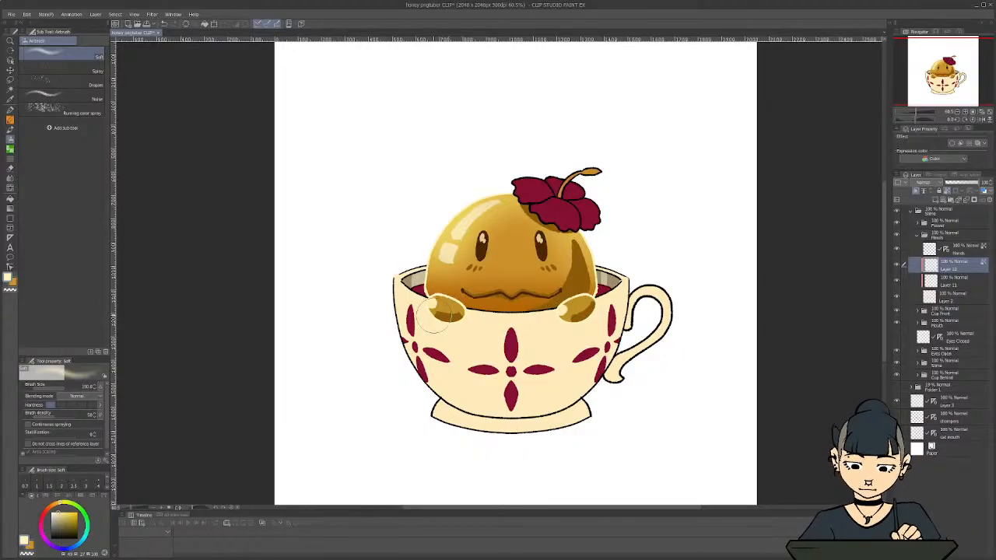
{"action": "scroll", "coordinate": [381, 323], "scroll_direction": "down", "scroll_amount": 2}
{"action": "scroll", "coordinate": [365, 305], "scroll_direction": "up", "scroll_amount": 2}
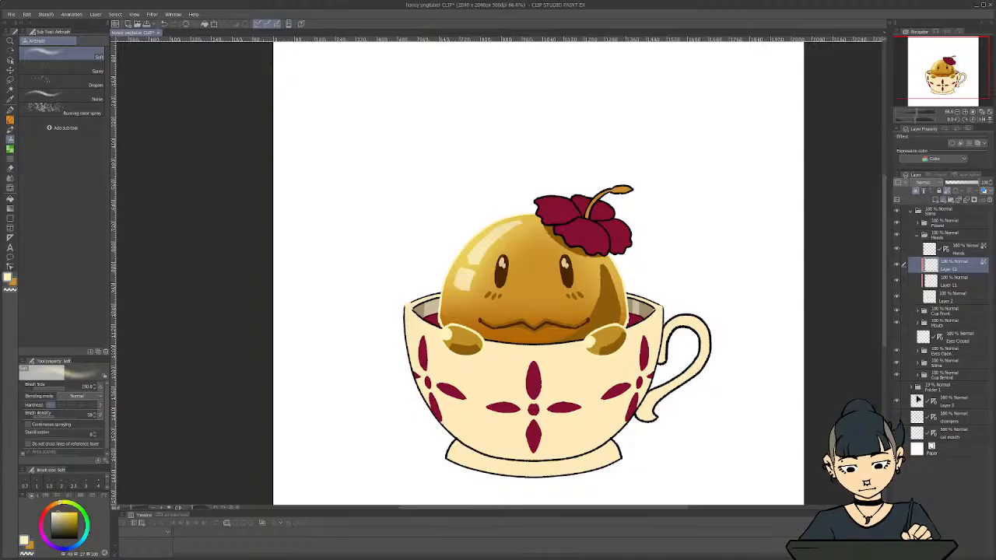
Expand the Slime folder and hide its gradient layers, Layer 14 and Layer 15
{"action": "left_click", "coordinate": [921, 364]}
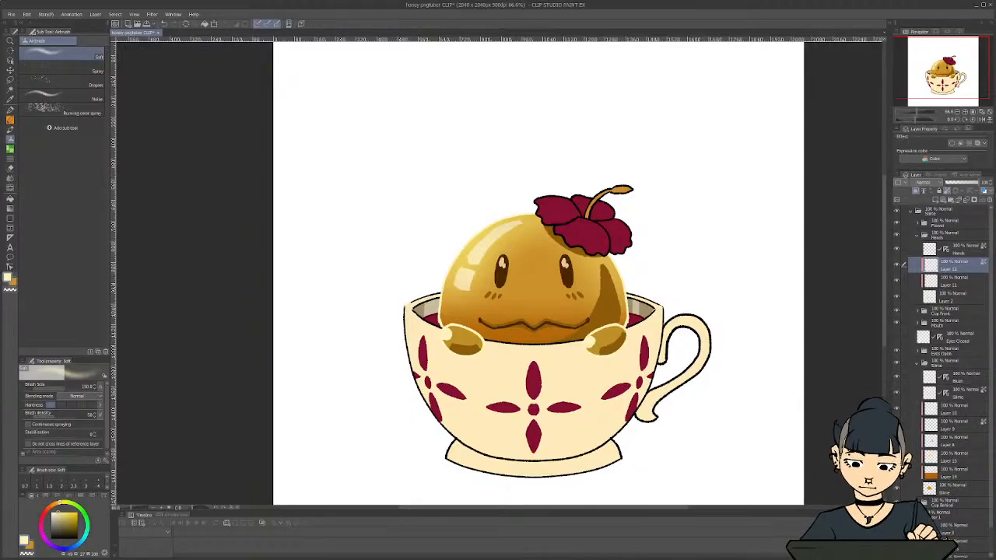
{"action": "left_click", "coordinate": [896, 472]}
{"action": "left_click", "coordinate": [896, 457]}
Recolor the base of both hands on Layer 2 with the body's sampled golden ochre, using the G-pen with transparent pixels locked
{"action": "key", "text": "i"}
{"action": "left_click", "coordinate": [536, 291]}
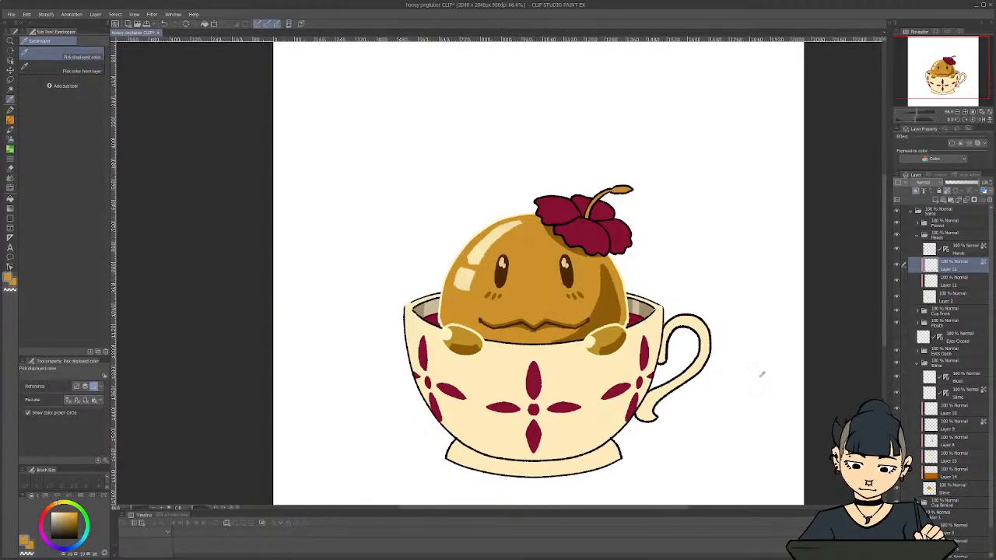
{"action": "left_click", "coordinate": [947, 297]}
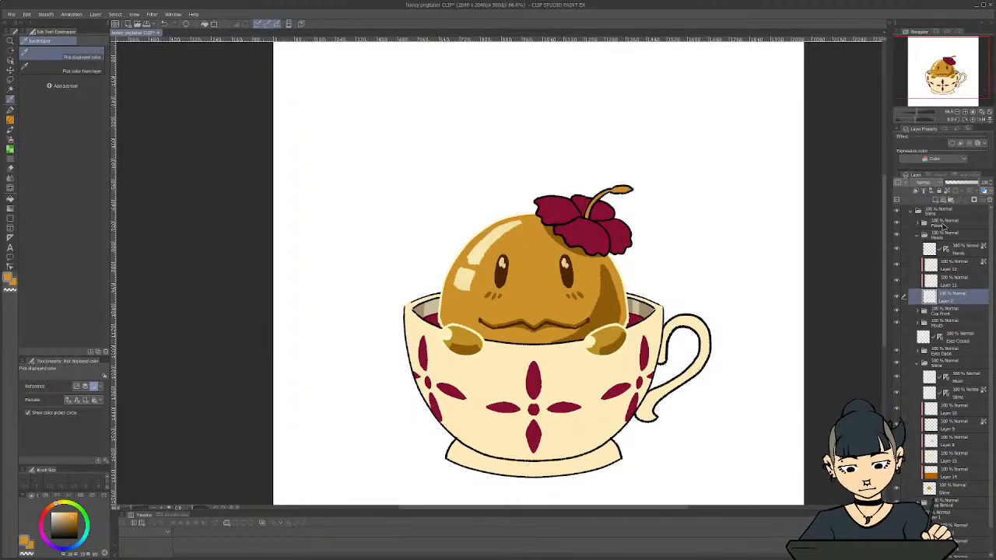
{"action": "key", "text": "p"}
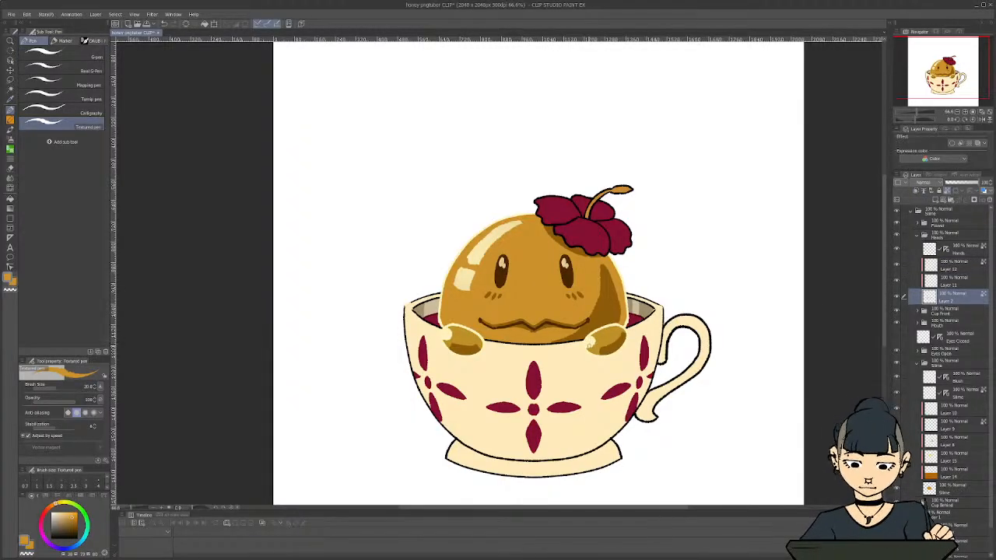
{"action": "left_click", "coordinate": [77, 55]}
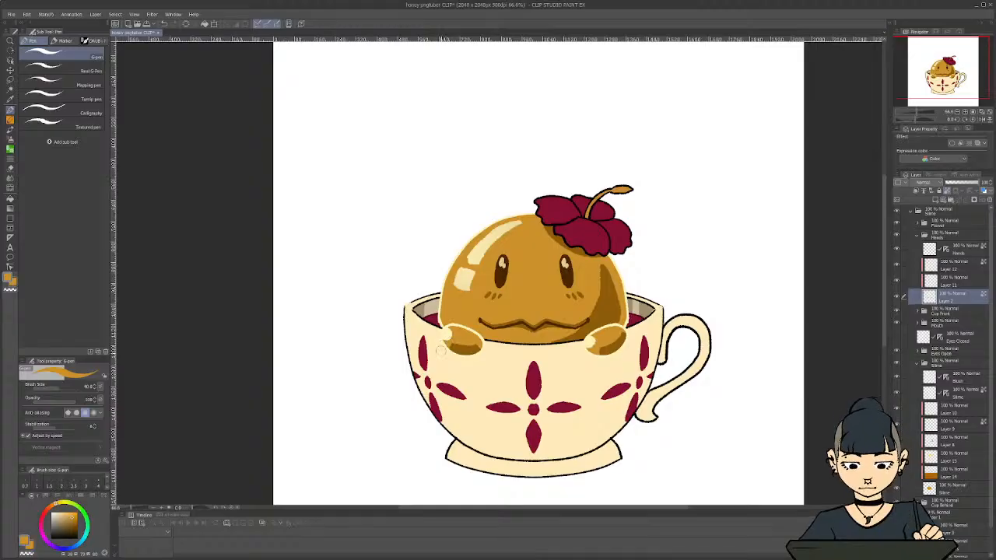
{"action": "scroll", "coordinate": [378, 362], "scroll_direction": "down", "scroll_amount": 2}
{"action": "scroll", "coordinate": [396, 441], "scroll_direction": "up", "scroll_amount": 2}
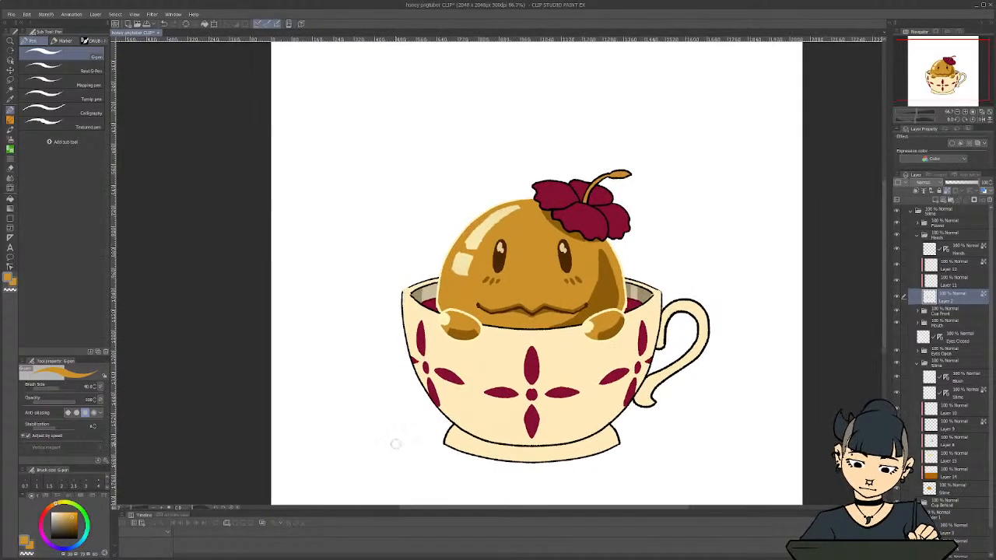
{"action": "scroll", "coordinate": [535, 479], "scroll_direction": "down", "scroll_amount": 2}
{"action": "scroll", "coordinate": [363, 315], "scroll_direction": "up", "scroll_amount": 1}
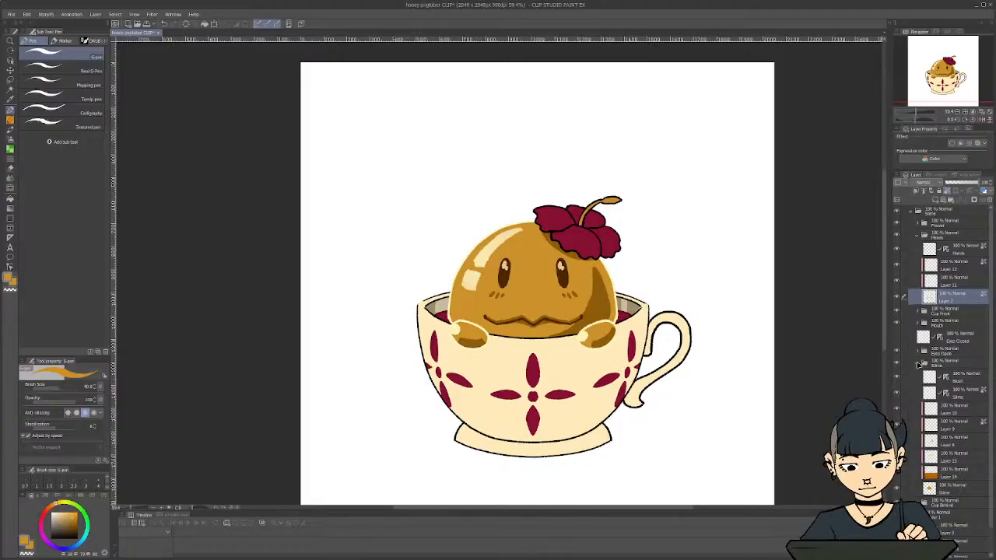
Save the file and collapse the Hands and Slime folders
{"action": "left_click", "coordinate": [917, 235]}
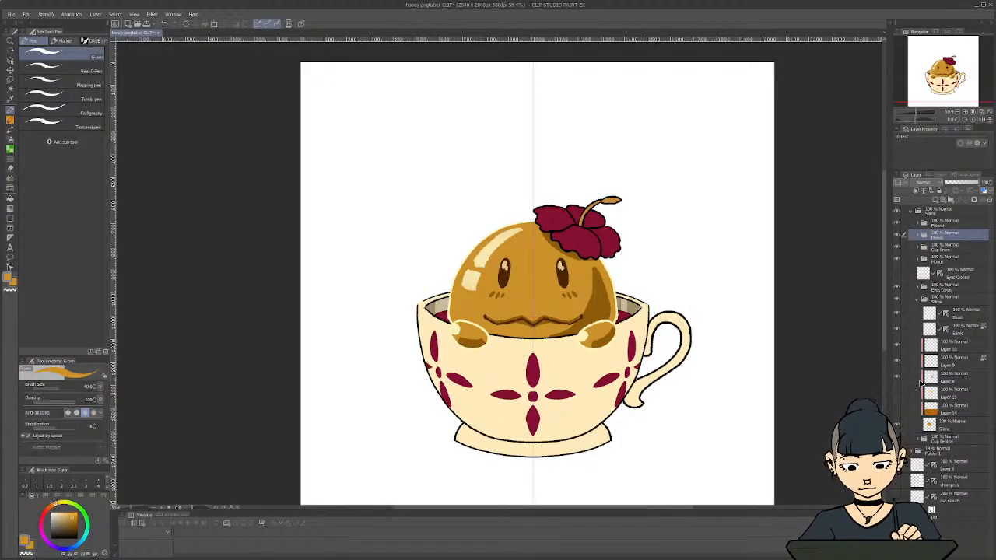
{"action": "key", "text": "ctrl+s"}
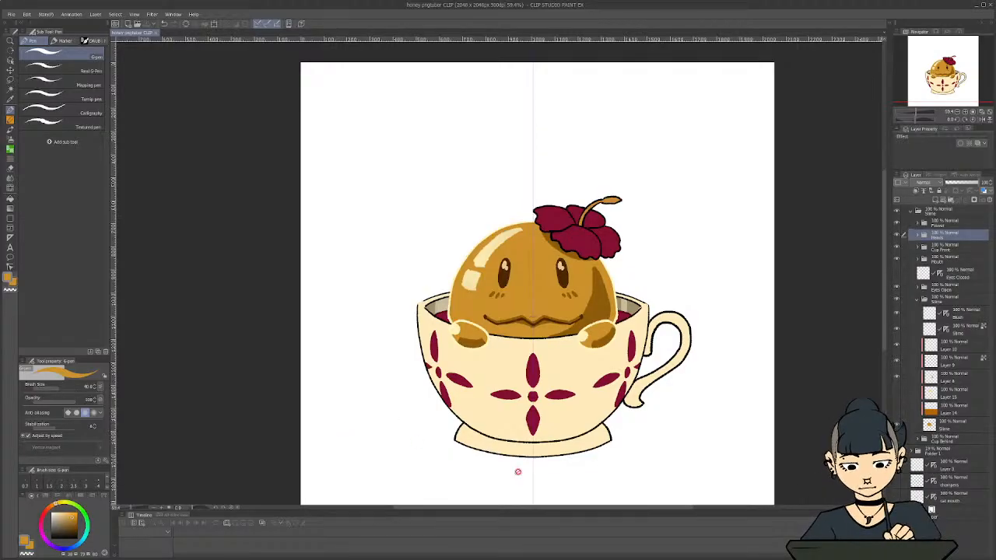
{"action": "scroll", "coordinate": [536, 483], "scroll_direction": "up", "scroll_amount": 1}
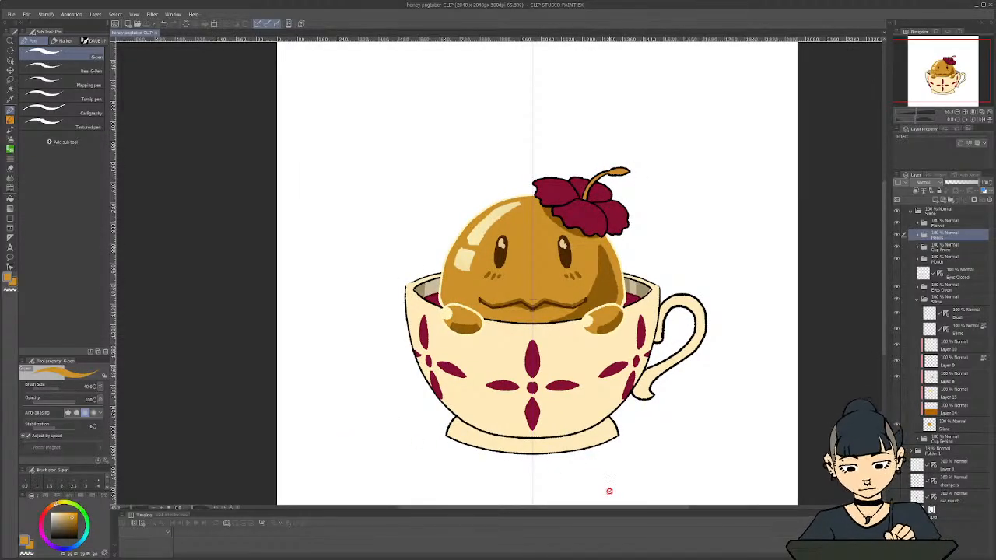
{"action": "left_click", "coordinate": [918, 299]}
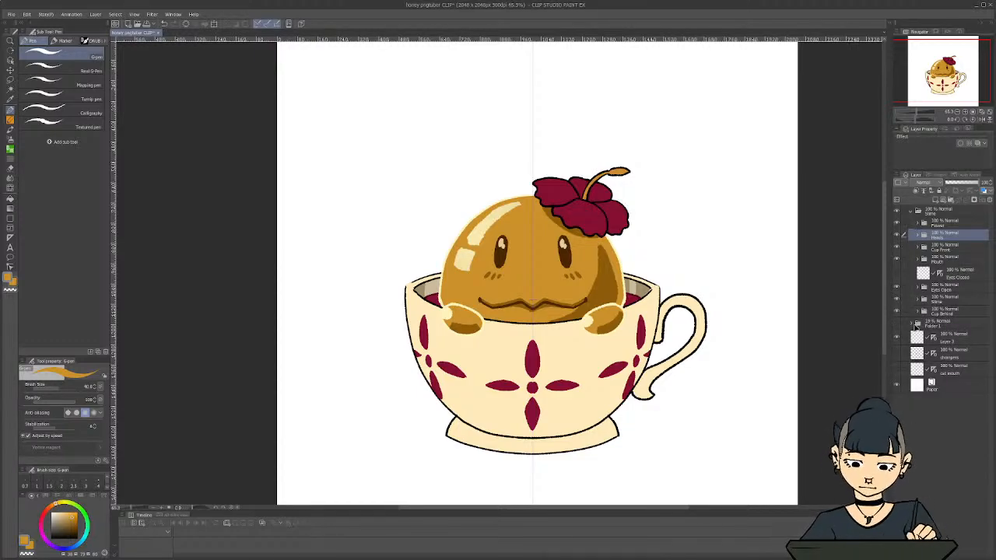
Recolor the cup's front rim and upper left outline tan on the Cup Front layer with the G-pen at size 100, undoing an unwanted stroke
{"action": "left_click", "coordinate": [918, 249]}
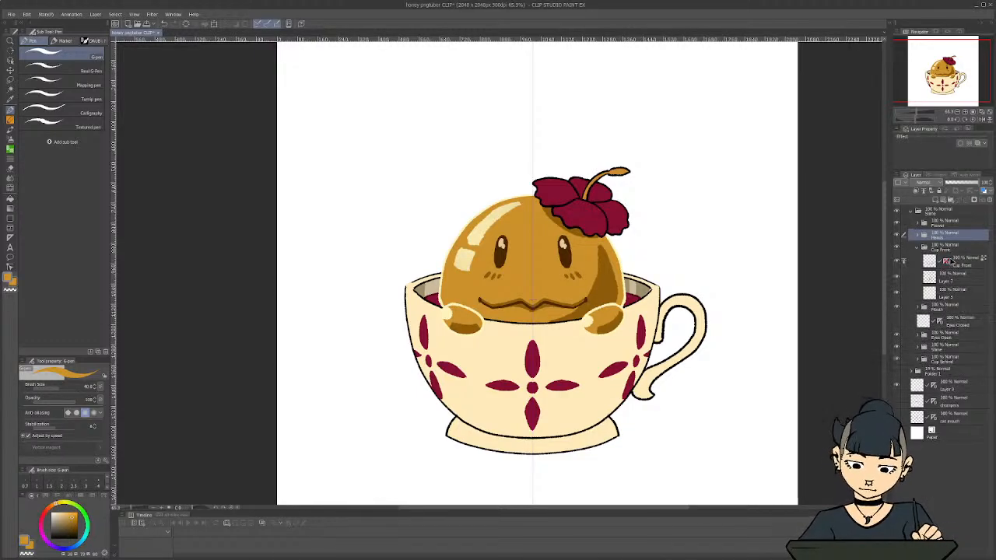
{"action": "left_click", "coordinate": [963, 263]}
{"action": "key", "text": "i"}
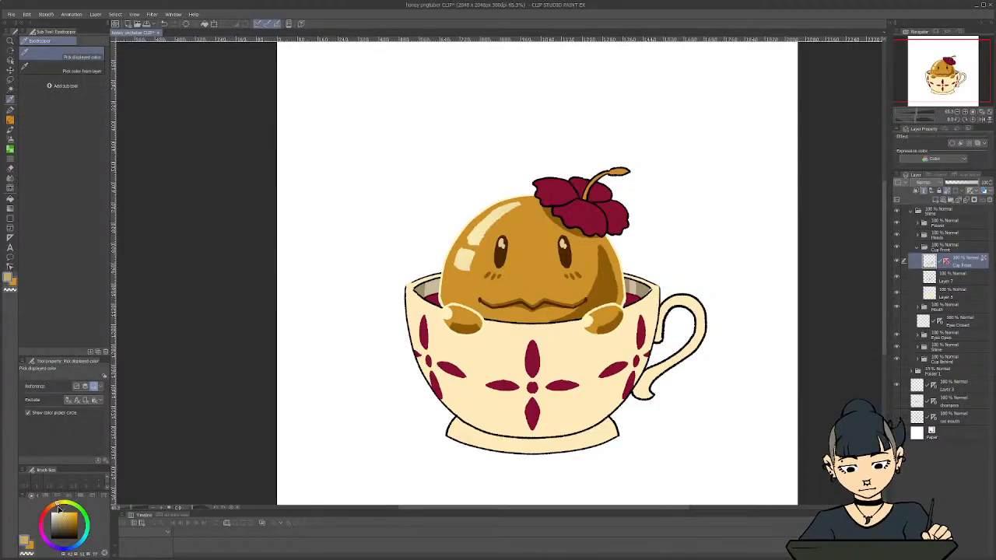
{"action": "key", "text": "p"}
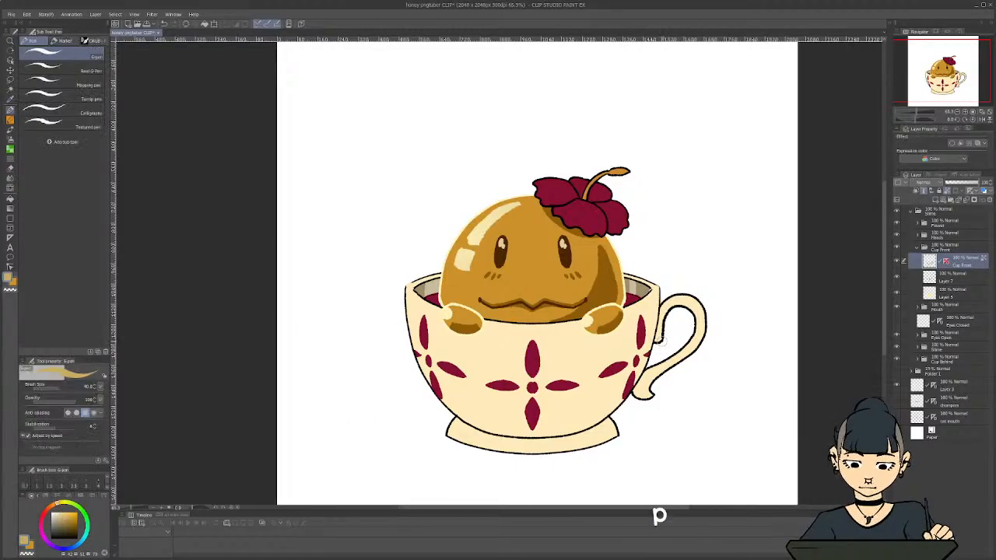
{"action": "key", "text": "bracketright"}
{"action": "key", "text": "bracketright"}
{"action": "key", "text": "bracketright"}
{"action": "key", "text": "bracketright"}
{"action": "key", "text": "bracketright"}
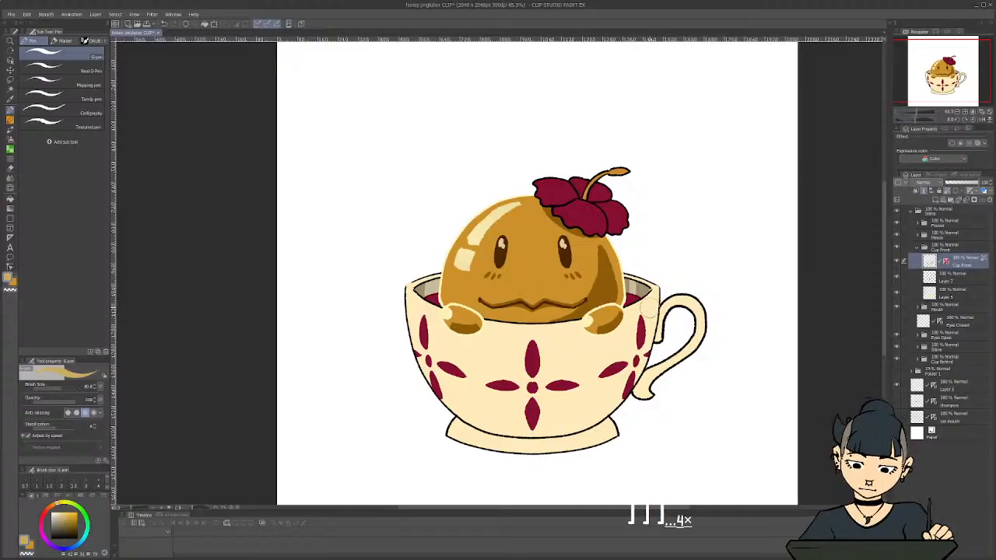
{"action": "mouse_move", "coordinate": [682, 291]}
{"action": "left_mouse_down"}
{"action": "mouse_move", "coordinate": [698, 330]}
{"action": "mouse_move", "coordinate": [675, 358]}
{"action": "mouse_move", "coordinate": [659, 321]}
{"action": "mouse_move", "coordinate": [646, 364]}
{"action": "mouse_move", "coordinate": [660, 403]}
{"action": "left_mouse_up"}
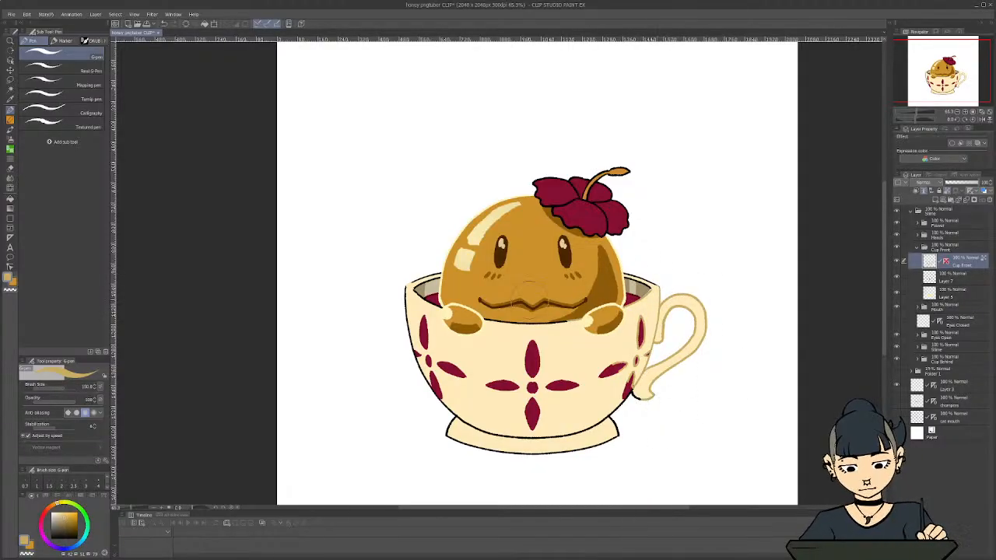
{"action": "key", "text": "ctrl+z"}
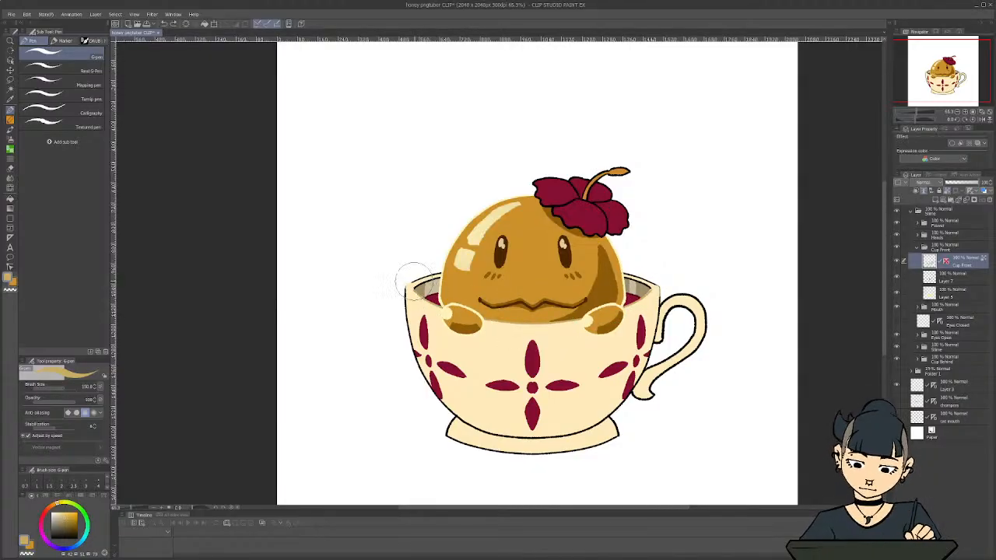
{"action": "left_click_drag", "start_coordinate": [397, 320], "coordinate": [407, 283]}
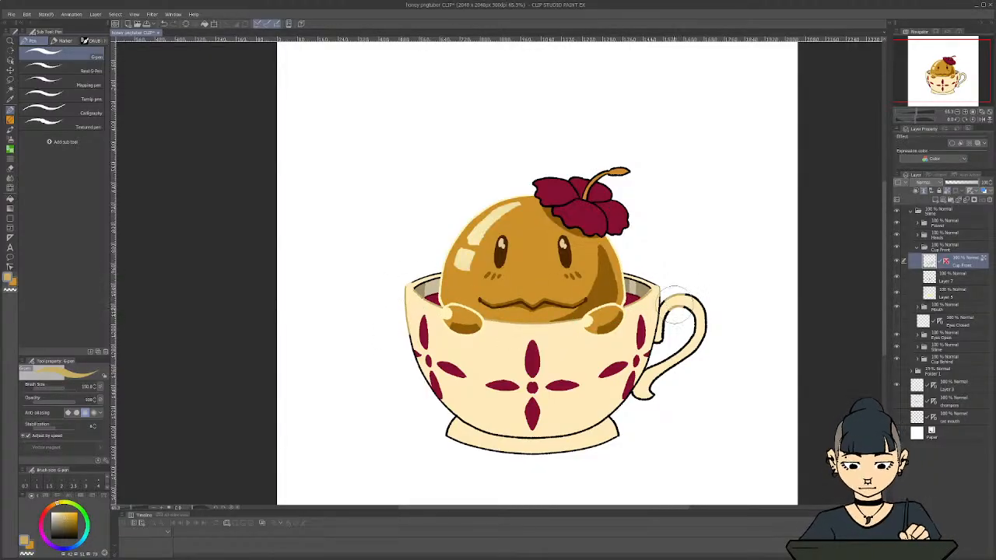
Recolor the outlines of the cup's handle, base and lower body tan, avoiding the maroon petals near the edges
{"action": "mouse_move", "coordinate": [665, 292]}
{"action": "left_mouse_down"}
{"action": "mouse_move", "coordinate": [699, 320]}
{"action": "mouse_move", "coordinate": [684, 340]}
{"action": "mouse_move", "coordinate": [679, 286]}
{"action": "mouse_move", "coordinate": [667, 279]}
{"action": "mouse_move", "coordinate": [677, 327]}
{"action": "mouse_move", "coordinate": [647, 398]}
{"action": "left_mouse_up"}
{"action": "key", "text": "ctrl+z"}
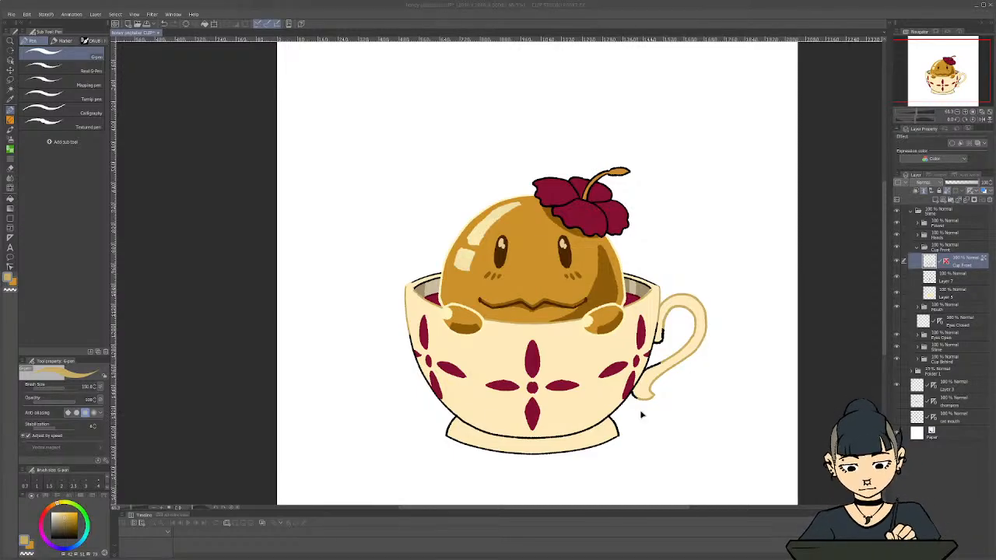
{"action": "left_click_drag", "start_coordinate": [655, 377], "coordinate": [658, 366]}
{"action": "mouse_move", "coordinate": [623, 434]}
{"action": "left_mouse_down"}
{"action": "mouse_move", "coordinate": [616, 420]}
{"action": "mouse_move", "coordinate": [591, 447]}
{"action": "mouse_move", "coordinate": [523, 451]}
{"action": "mouse_move", "coordinate": [444, 417]}
{"action": "mouse_move", "coordinate": [433, 429]}
{"action": "left_mouse_up"}
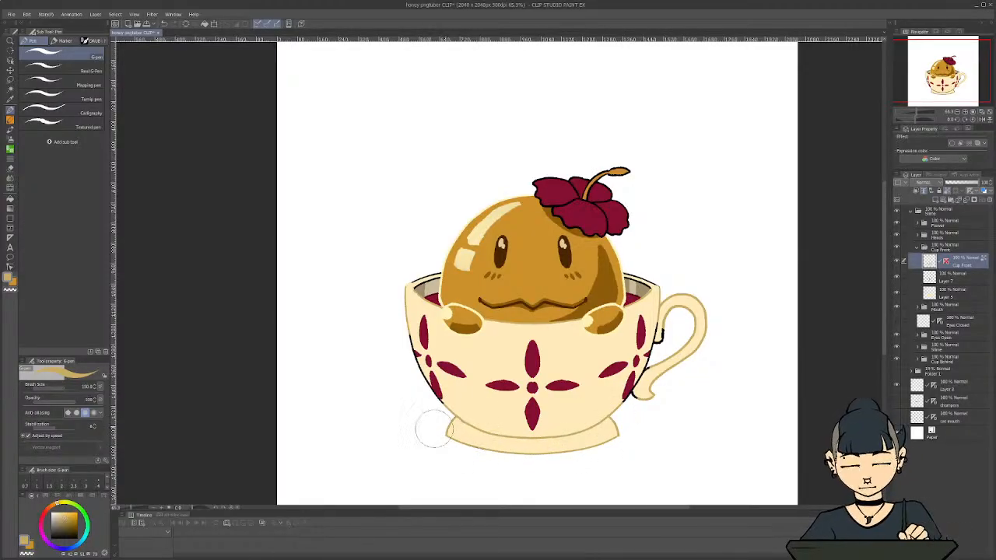
{"action": "left_click_drag", "start_coordinate": [411, 375], "coordinate": [405, 373]}
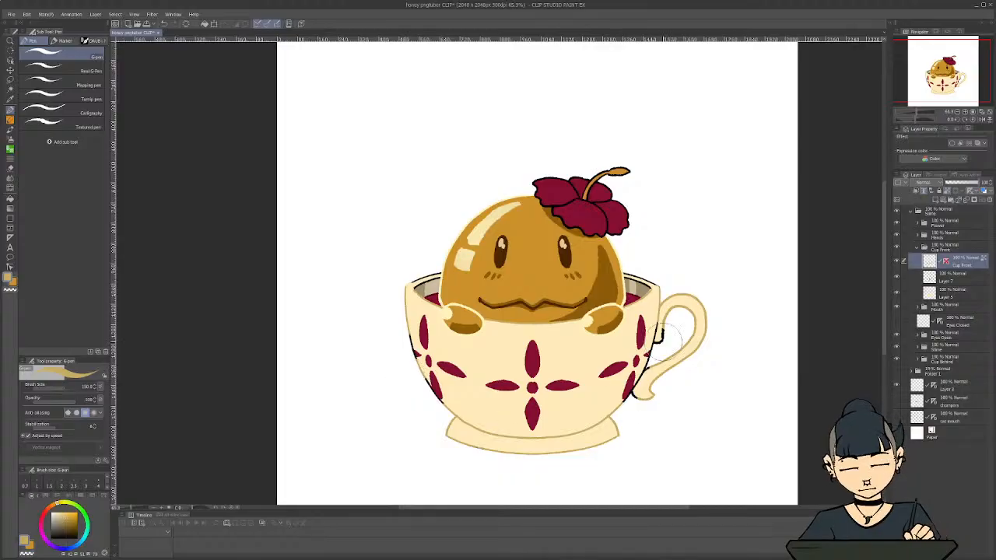
Recolor the black outline just below the handle's upper joint tan with the Textured pen
{"action": "scroll", "coordinate": [669, 336], "scroll_direction": "up", "scroll_amount": 2}
{"action": "scroll", "coordinate": [622, 222], "scroll_direction": "up", "scroll_amount": 1}
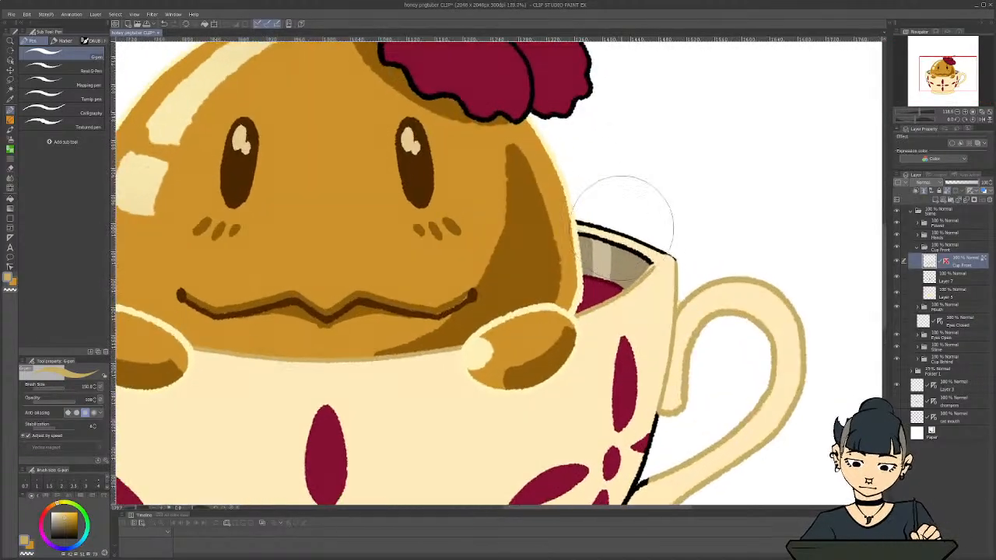
{"action": "left_click_drag", "start_coordinate": [882, 245], "coordinate": [880, 294]}
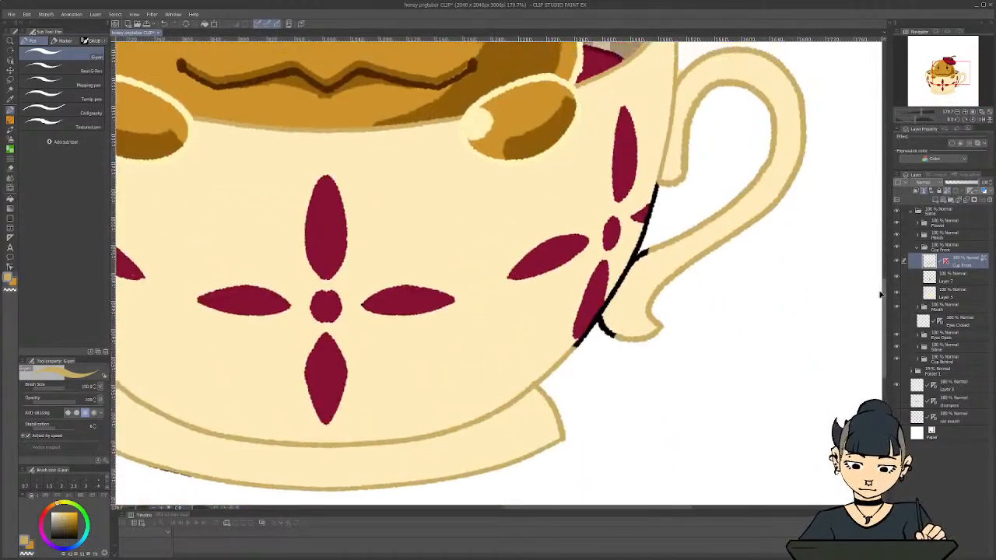
{"action": "scroll", "coordinate": [645, 167], "scroll_direction": "up", "scroll_amount": 3}
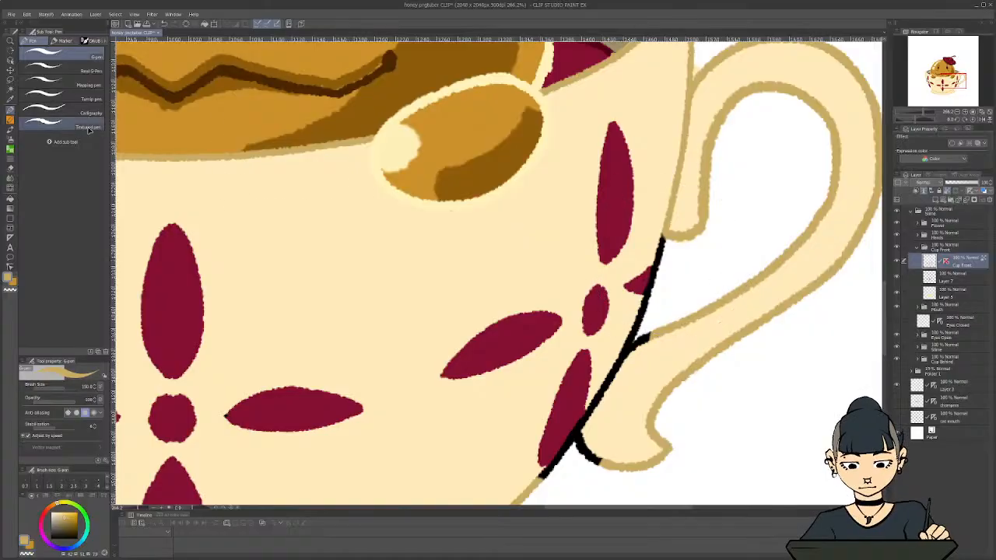
{"action": "left_click", "coordinate": [88, 126]}
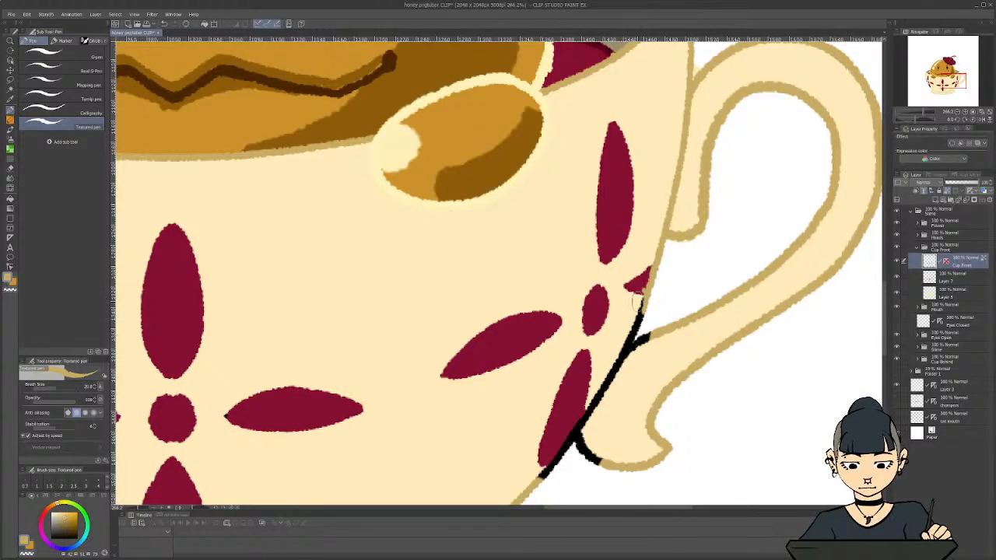
Resample the tan outline color and recolor the remaining black outline around the handle's lower joint and the cup's lower right edge
{"action": "key", "text": "i"}
{"action": "left_click", "coordinate": [634, 278]}
{"action": "key", "text": "c"}
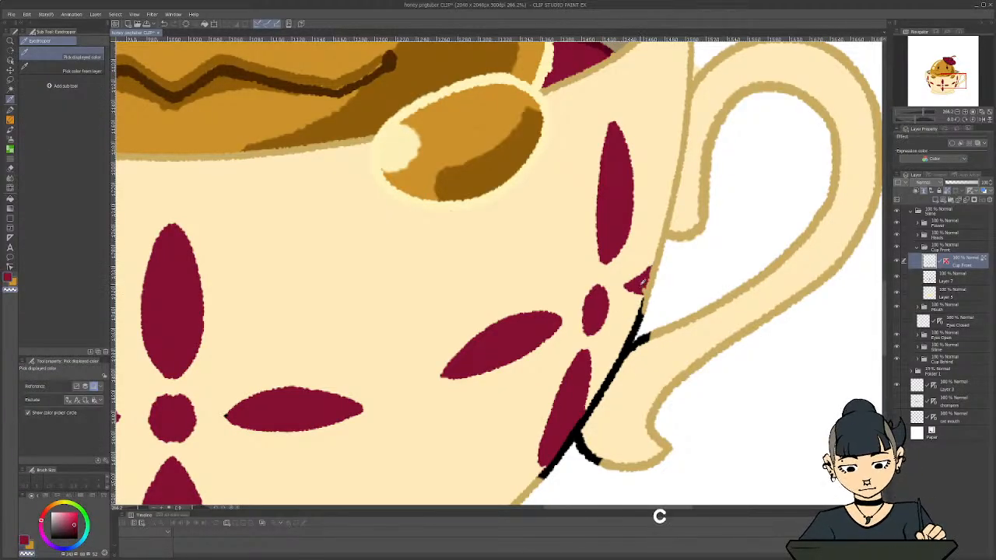
{"action": "key", "text": "p"}
{"action": "key", "text": "c"}
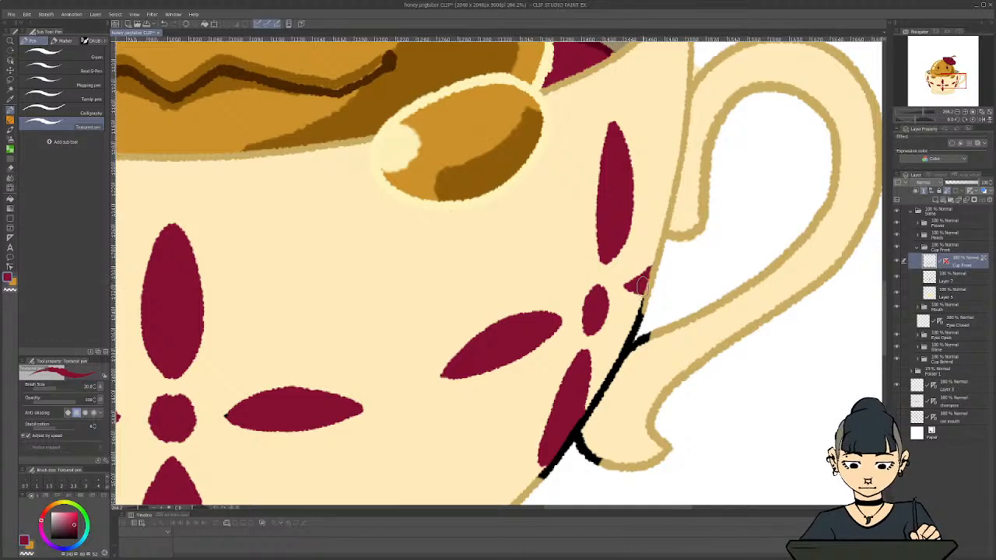
{"action": "key", "text": "c"}
{"action": "left_click", "coordinate": [652, 284]}
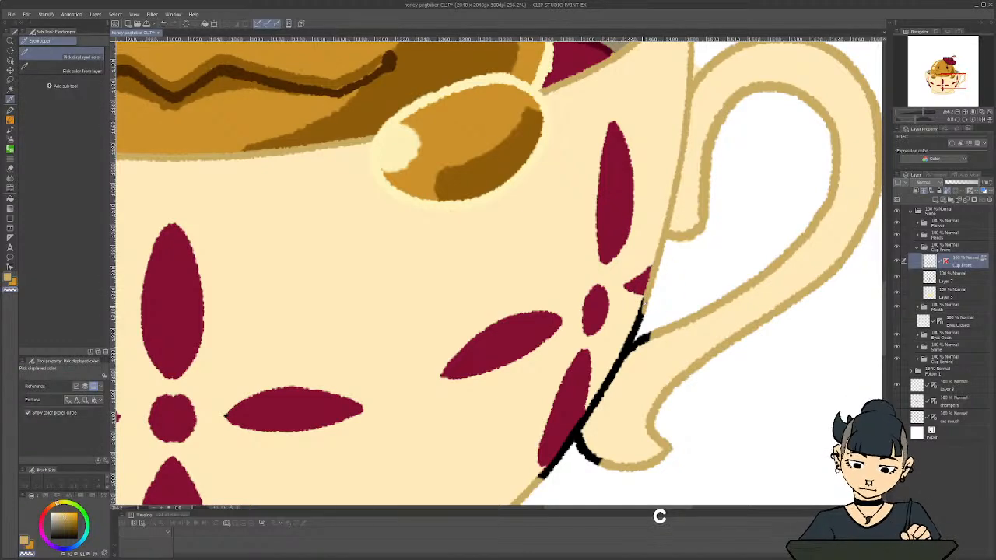
{"action": "key", "text": "c"}
{"action": "key", "text": "p"}
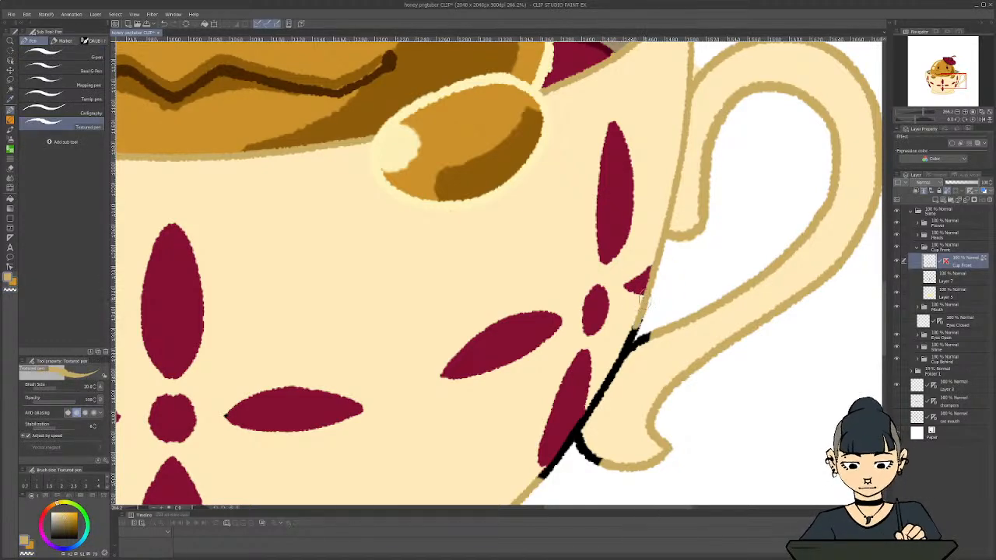
{"action": "mouse_move", "coordinate": [636, 321]}
{"action": "left_mouse_down"}
{"action": "mouse_move", "coordinate": [633, 367]}
{"action": "mouse_move", "coordinate": [625, 334]}
{"action": "mouse_move", "coordinate": [609, 395]}
{"action": "mouse_move", "coordinate": [592, 400]}
{"action": "mouse_move", "coordinate": [595, 461]}
{"action": "left_mouse_up"}
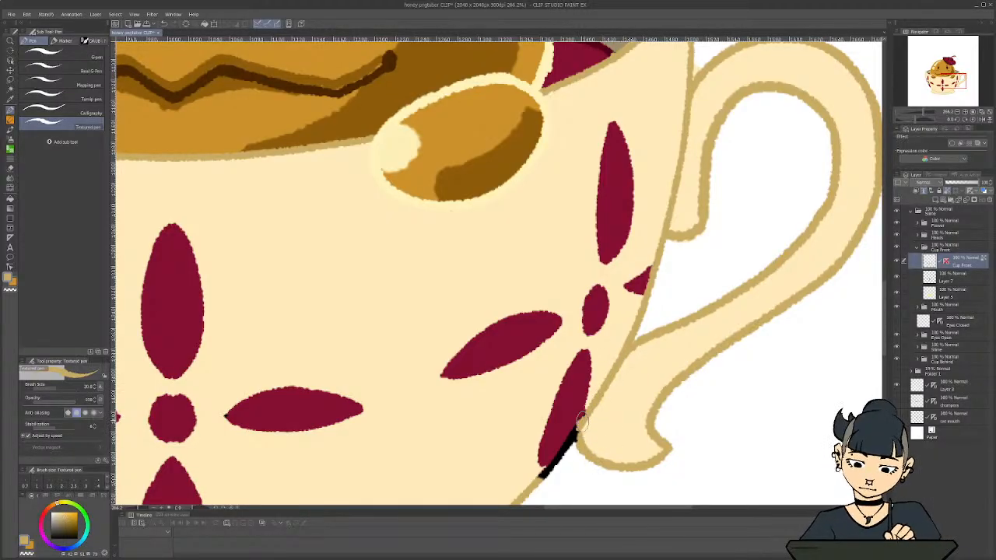
{"action": "left_click_drag", "start_coordinate": [582, 420], "coordinate": [575, 429]}
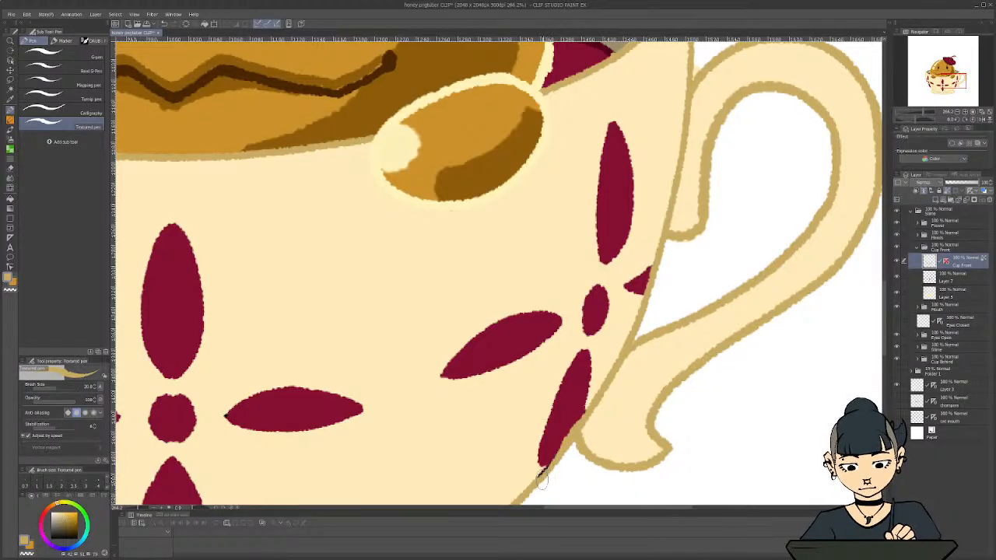
Recolor the remaining black outline along the cup's left side tan, beside the maroon petals, with the Textured pen
{"action": "scroll", "coordinate": [544, 473], "scroll_direction": "down", "scroll_amount": 5}
{"action": "left_click_drag", "start_coordinate": [600, 509], "coordinate": [465, 505]}
{"action": "scroll", "coordinate": [537, 310], "scroll_direction": "up", "scroll_amount": 3}
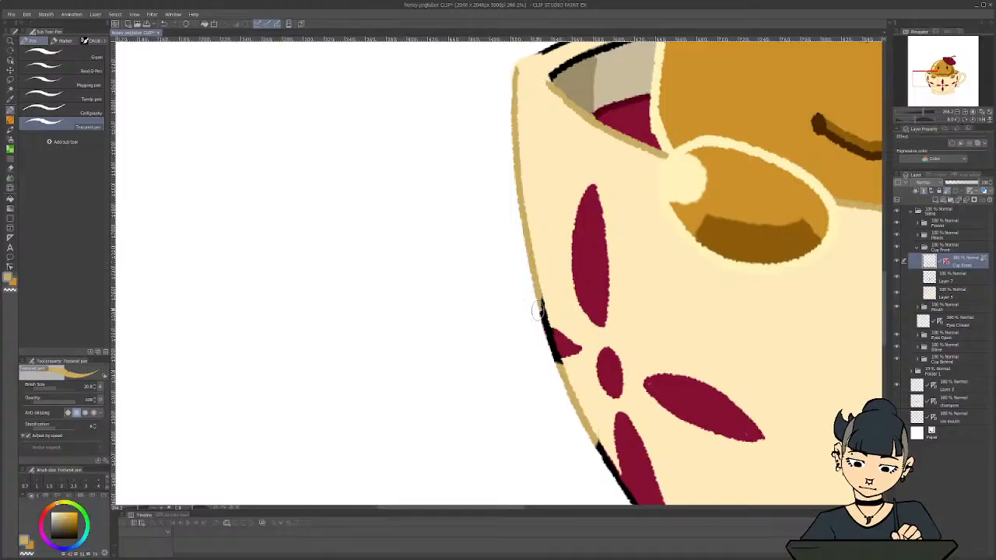
{"action": "left_click_drag", "start_coordinate": [541, 307], "coordinate": [548, 336]}
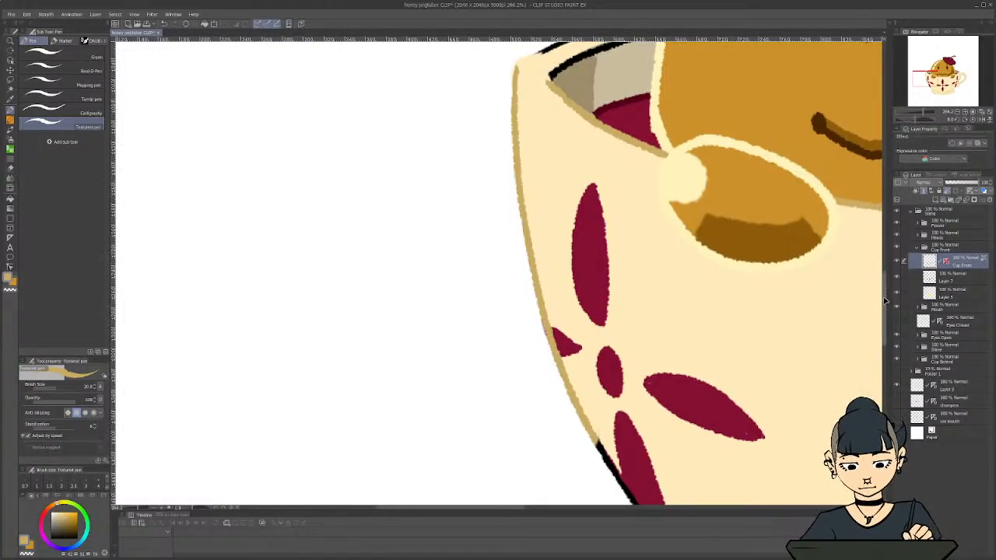
{"action": "scroll", "coordinate": [885, 315], "scroll_direction": "down", "scroll_amount": 3}
{"action": "scroll", "coordinate": [455, 512], "scroll_direction": "right", "scroll_amount": 3}
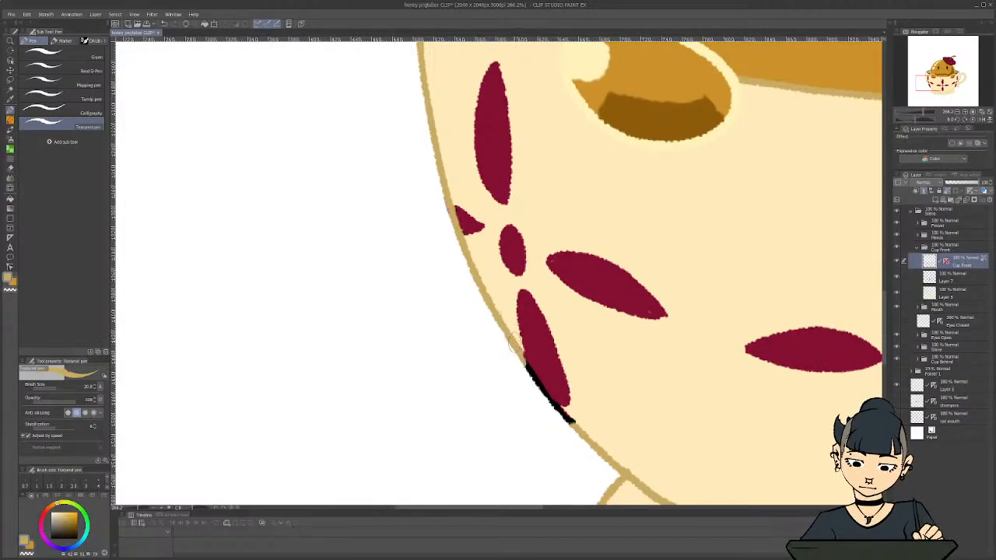
{"action": "left_click_drag", "start_coordinate": [520, 359], "coordinate": [532, 379]}
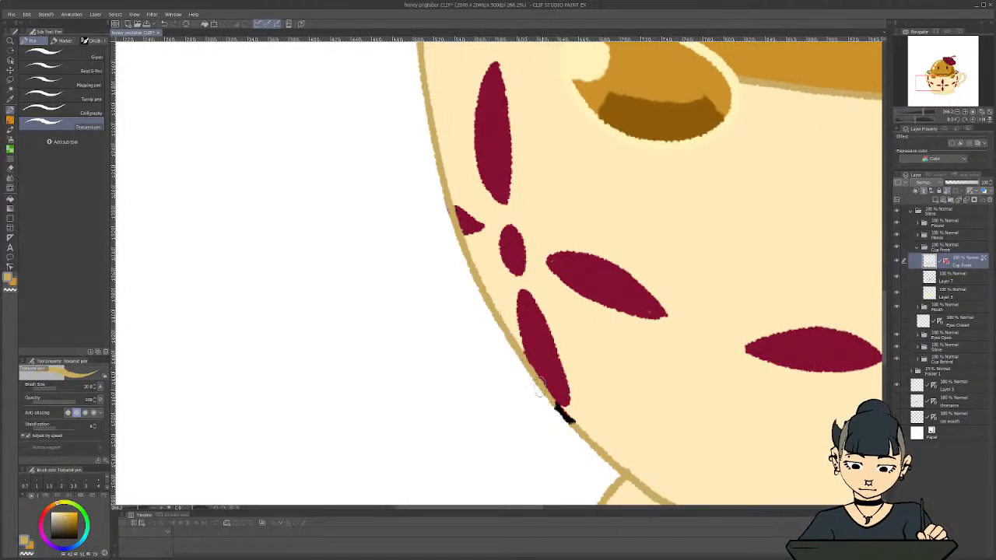
{"action": "scroll", "coordinate": [875, 300], "scroll_direction": "down", "scroll_amount": 5}
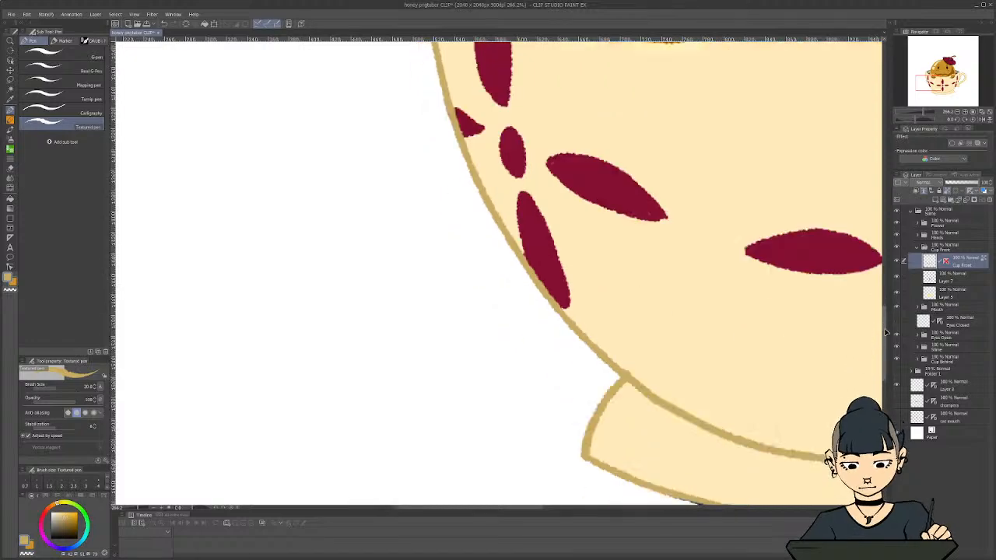
{"action": "scroll", "coordinate": [711, 422], "scroll_direction": "up", "scroll_amount": 1}
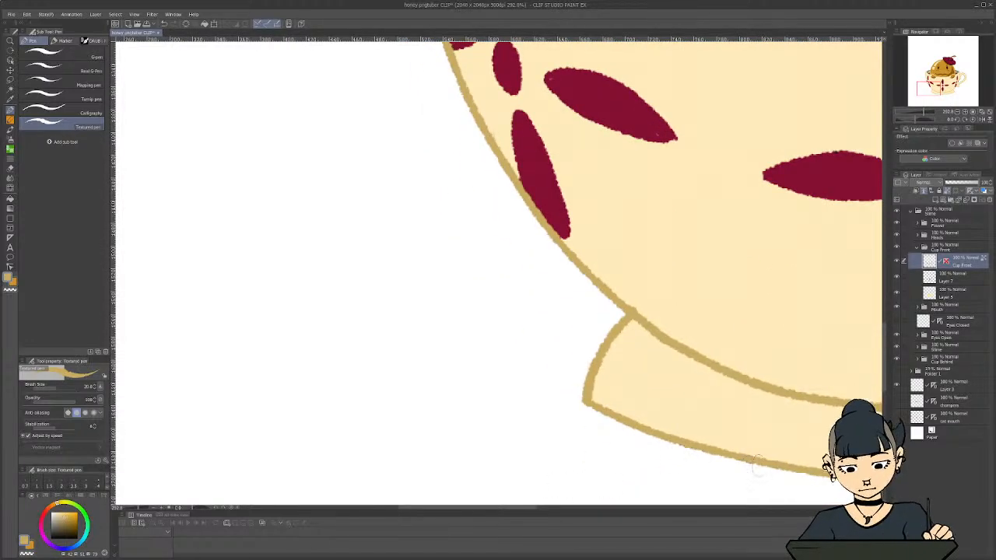
{"action": "scroll", "coordinate": [536, 488], "scroll_direction": "down", "scroll_amount": 10}
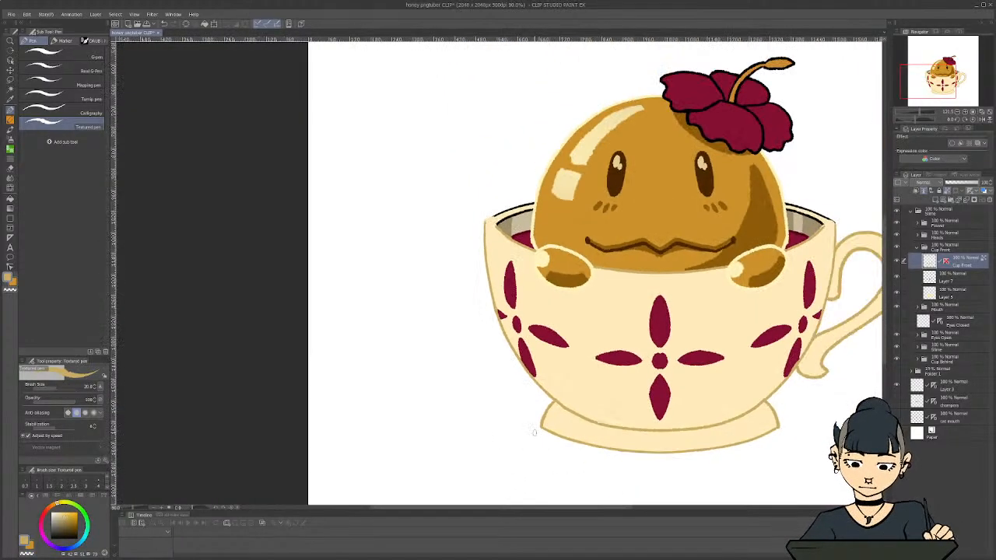
Recolor the black outline of the cup's back rim tan on the Cup Behind layer with the G-pen
{"action": "left_click_drag", "start_coordinate": [527, 508], "coordinate": [580, 510]}
{"action": "scroll", "coordinate": [513, 350], "scroll_direction": "down", "scroll_amount": 1}
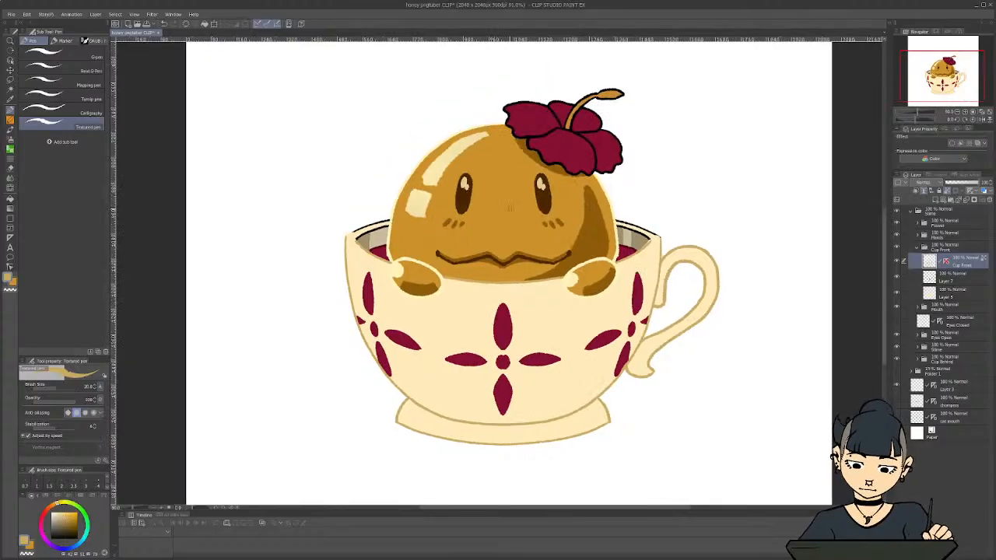
{"action": "scroll", "coordinate": [622, 187], "scroll_direction": "up", "scroll_amount": 2}
{"action": "left_click", "coordinate": [918, 248]}
{"action": "left_click", "coordinate": [918, 313]}
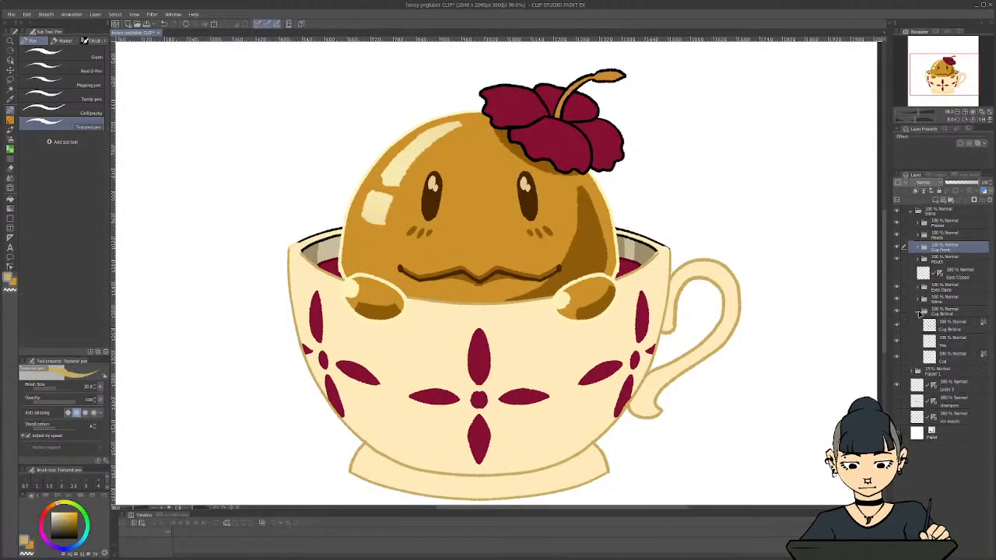
{"action": "left_click", "coordinate": [951, 330]}
{"action": "left_click", "coordinate": [63, 54]}
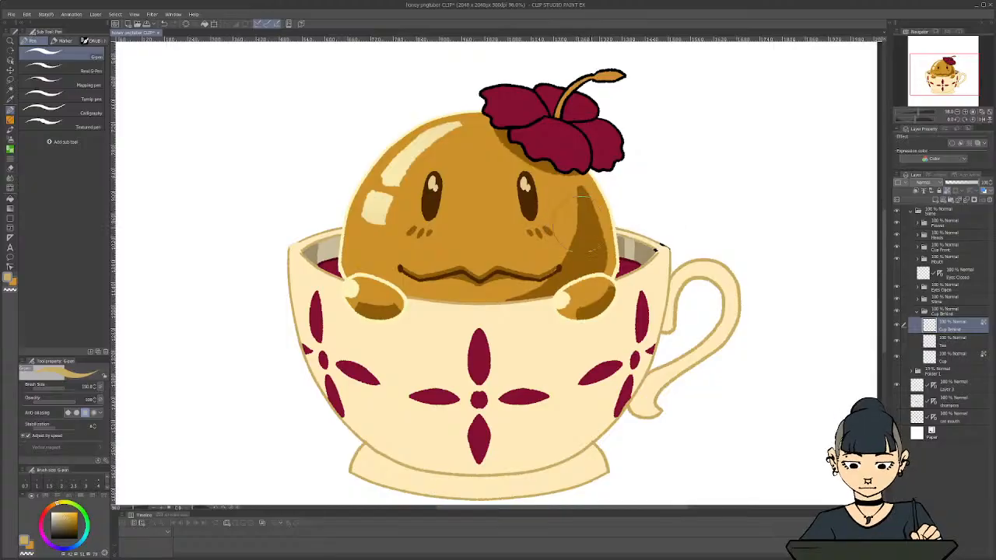
{"action": "scroll", "coordinate": [290, 377], "scroll_direction": "down", "scroll_amount": 2}
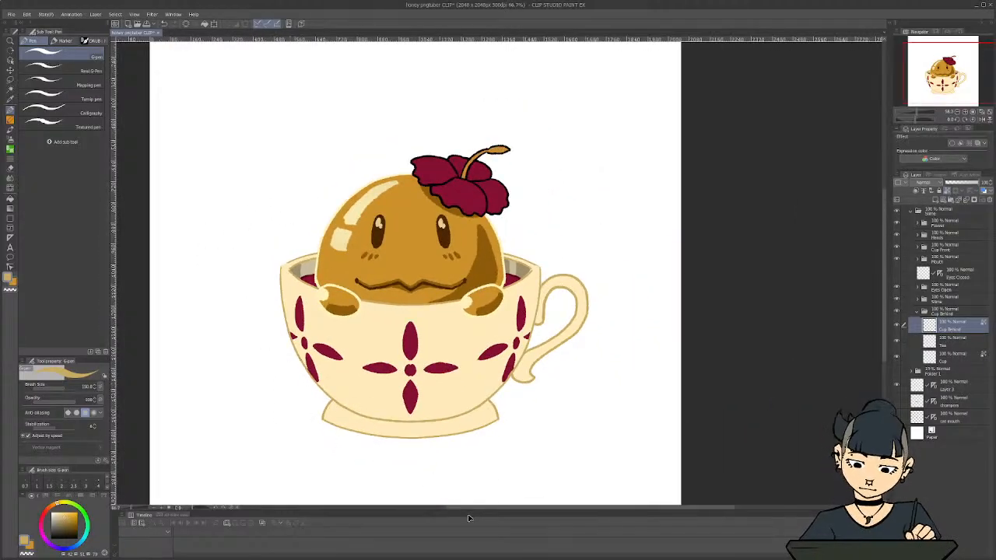
{"action": "left_click_drag", "start_coordinate": [472, 509], "coordinate": [432, 507]}
{"action": "scroll", "coordinate": [410, 431], "scroll_direction": "down", "scroll_amount": 2}
{"action": "scroll", "coordinate": [333, 311], "scroll_direction": "up", "scroll_amount": 3}
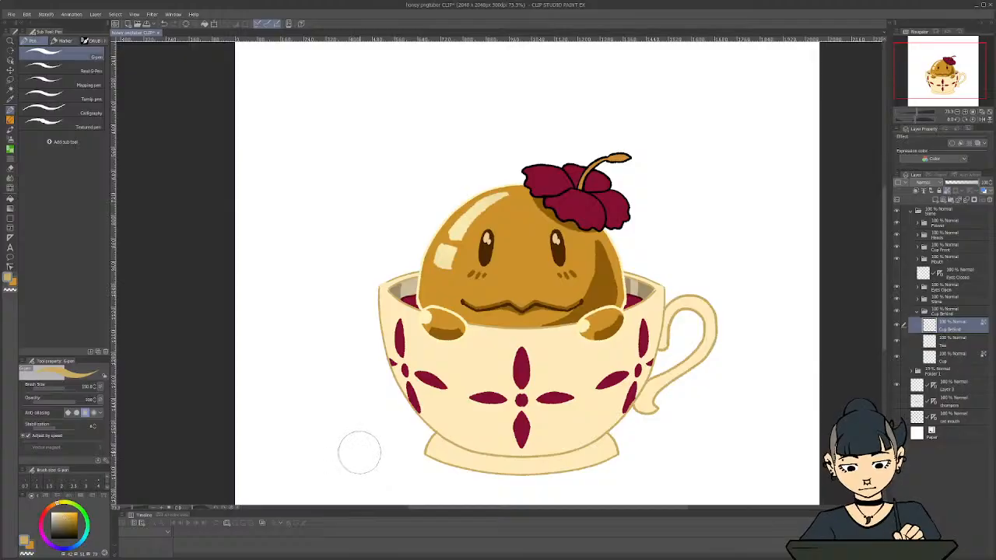
{"action": "scroll", "coordinate": [360, 451], "scroll_direction": "down", "scroll_amount": 1}
{"action": "scroll", "coordinate": [360, 455], "scroll_direction": "up", "scroll_amount": 1}
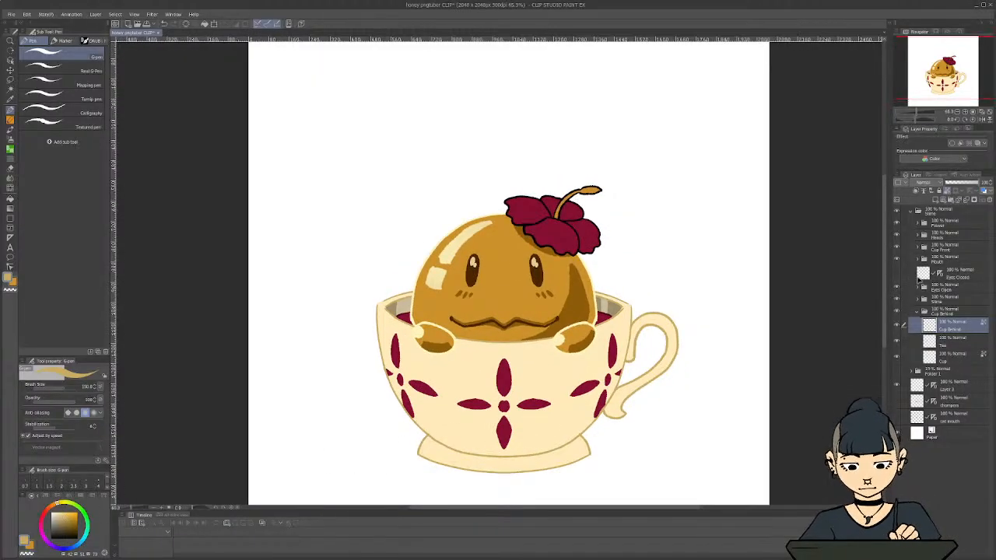
Sample the petals' maroon, darken it, and recolor the front petals' black outline on the Flower layer in the Flower Front folder
{"action": "left_click", "coordinate": [918, 313]}
{"action": "left_click", "coordinate": [918, 224]}
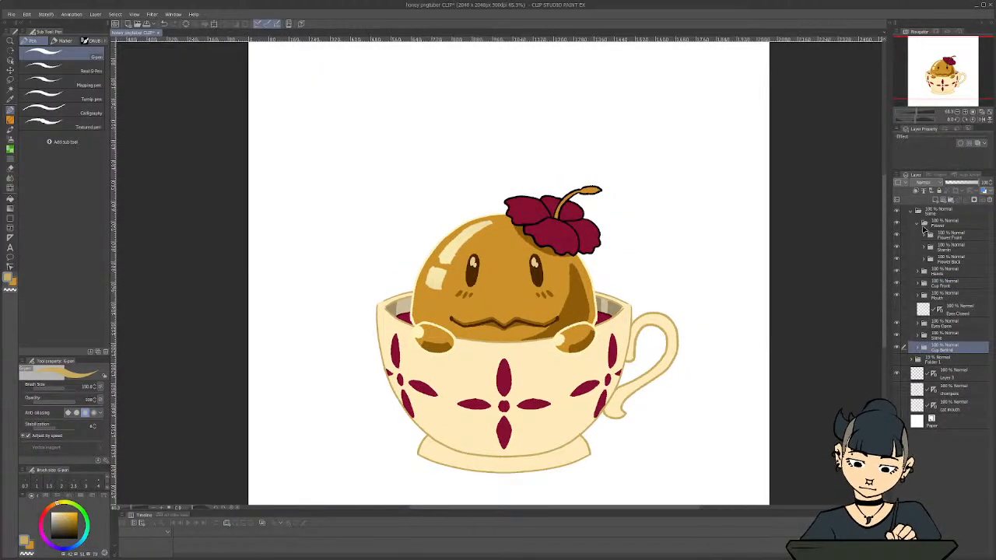
{"action": "left_click", "coordinate": [924, 235]}
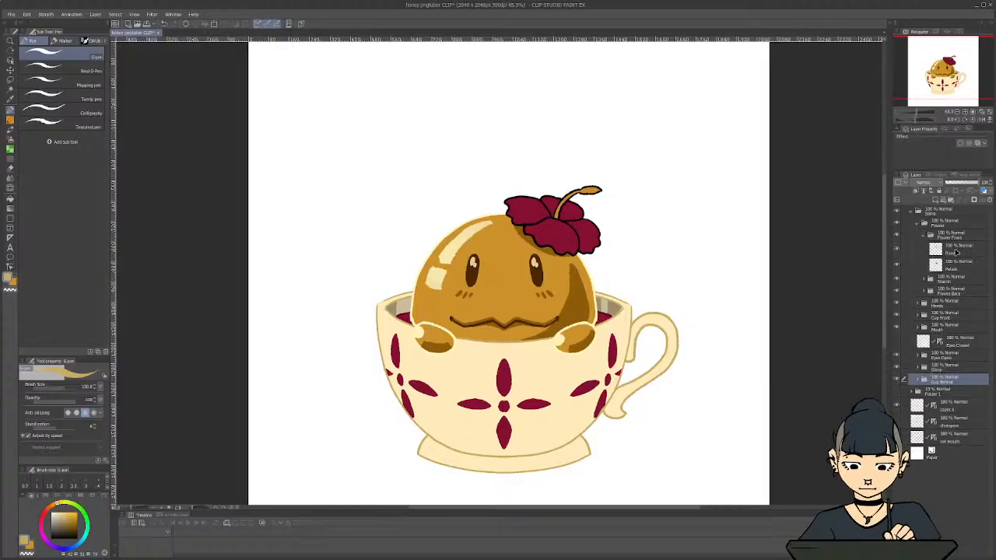
{"action": "left_click", "coordinate": [957, 248]}
{"action": "key", "text": "i"}
{"action": "left_click", "coordinate": [582, 228]}
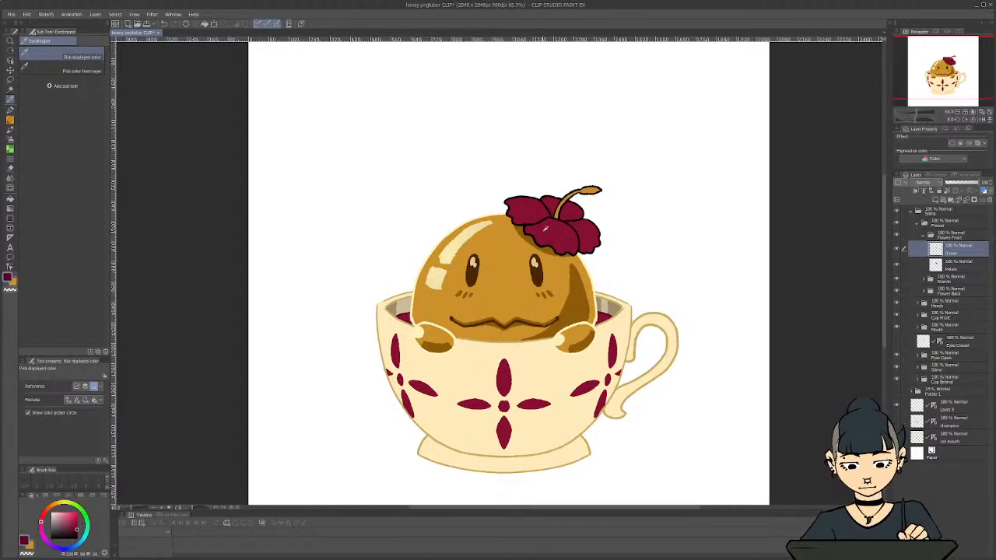
{"action": "key", "text": "p"}
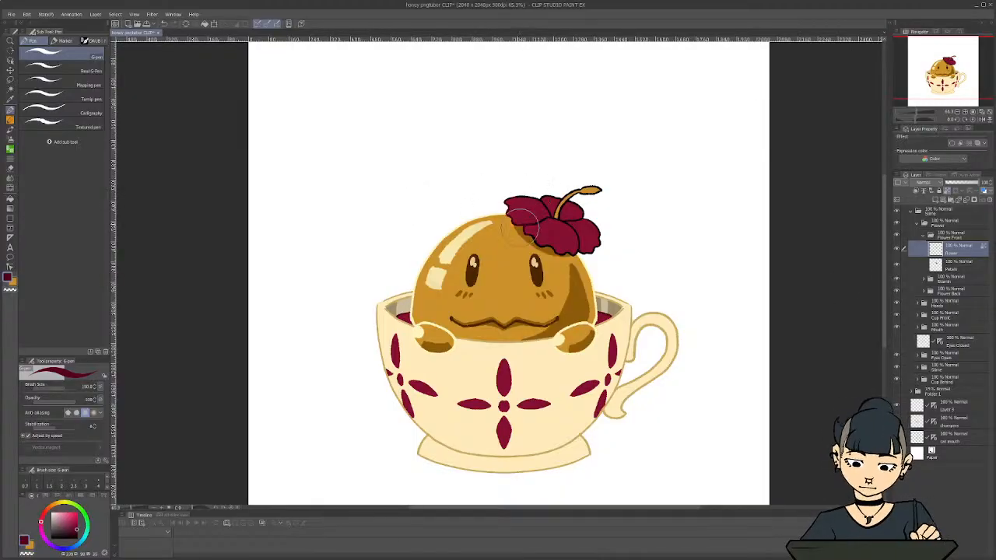
Recolor the back petals' black outline dark maroon on the Flower Back layer
{"action": "left_click", "coordinate": [924, 292]}
{"action": "left_click", "coordinate": [917, 305]}
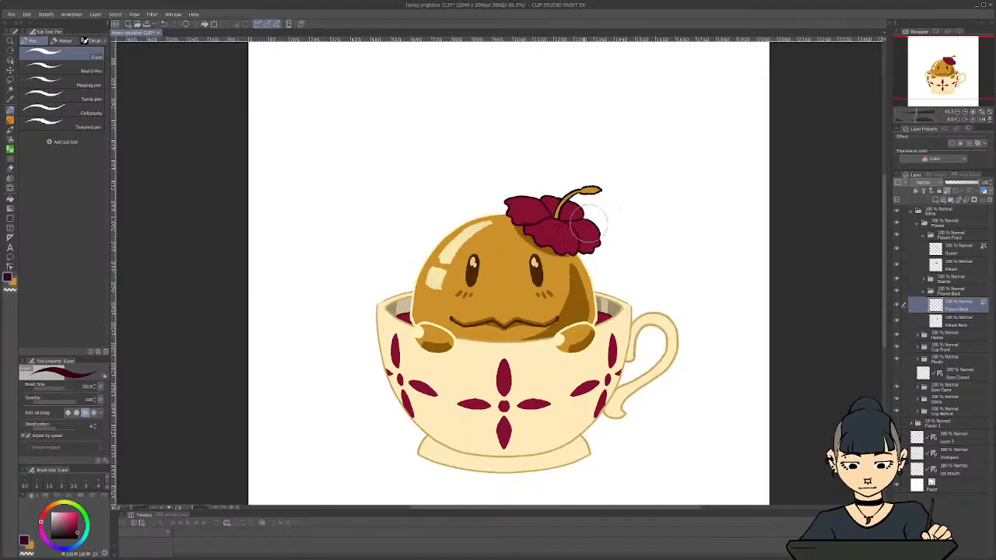
{"action": "scroll", "coordinate": [482, 404], "scroll_direction": "up", "scroll_amount": 3}
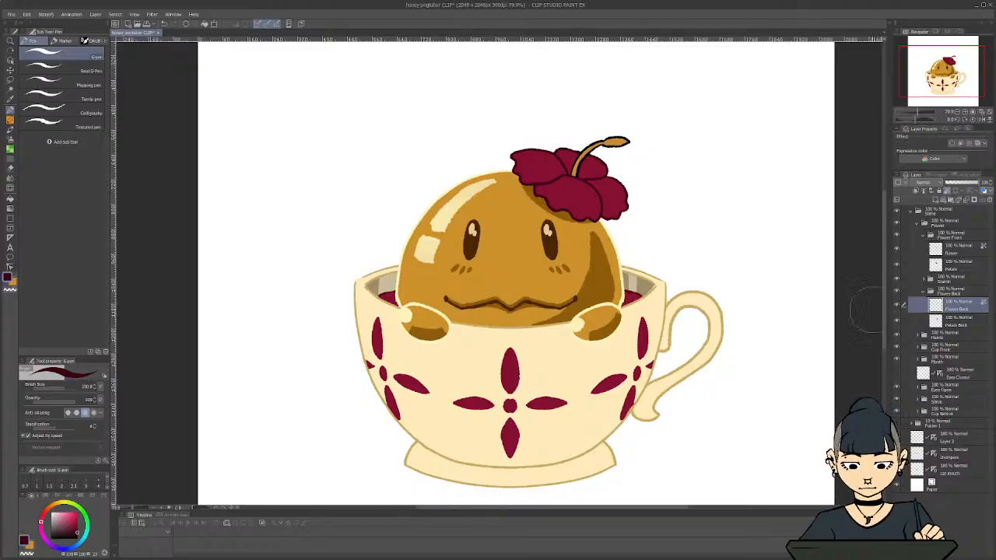
{"action": "left_click", "coordinate": [923, 292]}
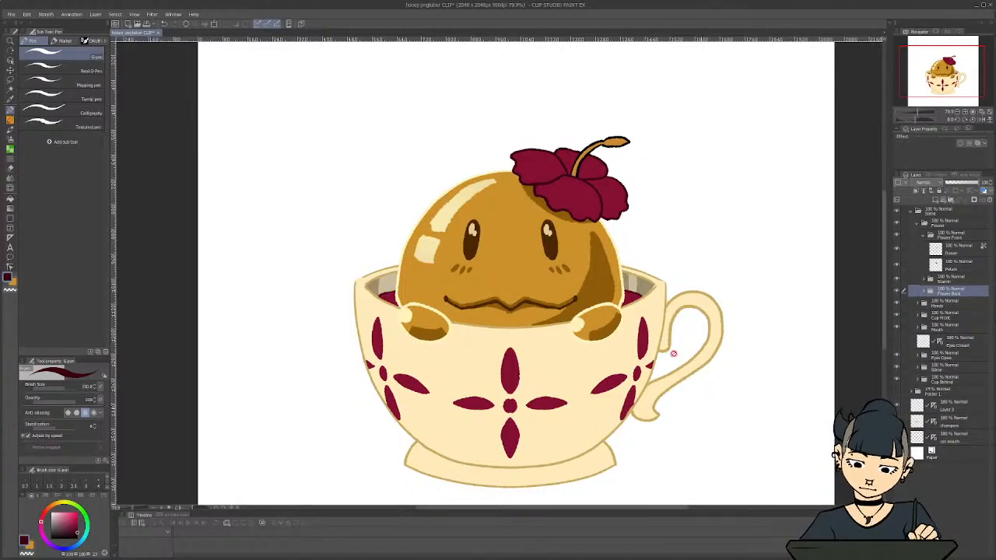
Sample the eye's dark brown and recolor the flower stamen's black outline with it on the Flower Copy layer
{"action": "key", "text": "i"}
{"action": "left_click", "coordinate": [550, 242]}
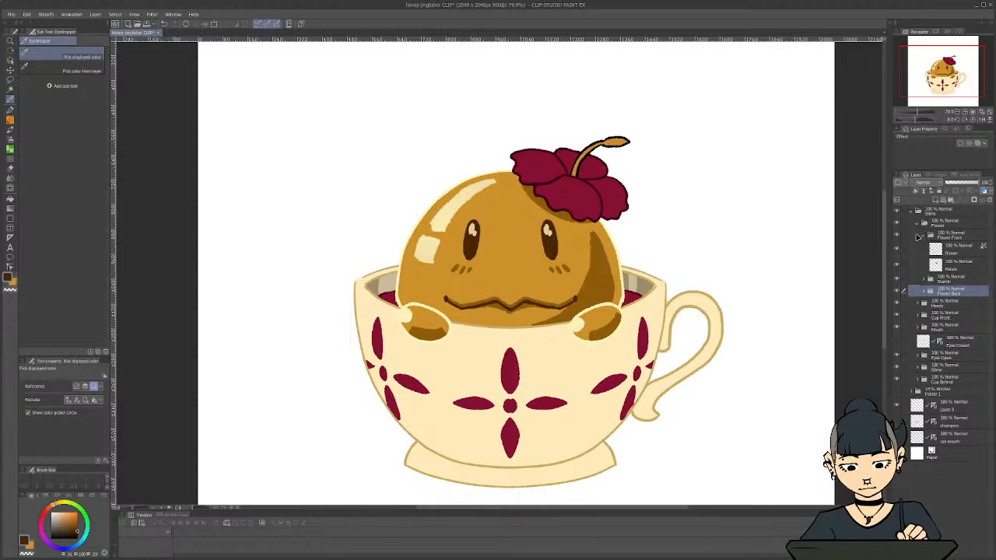
{"action": "left_click", "coordinate": [924, 280]}
{"action": "left_click", "coordinate": [952, 293]}
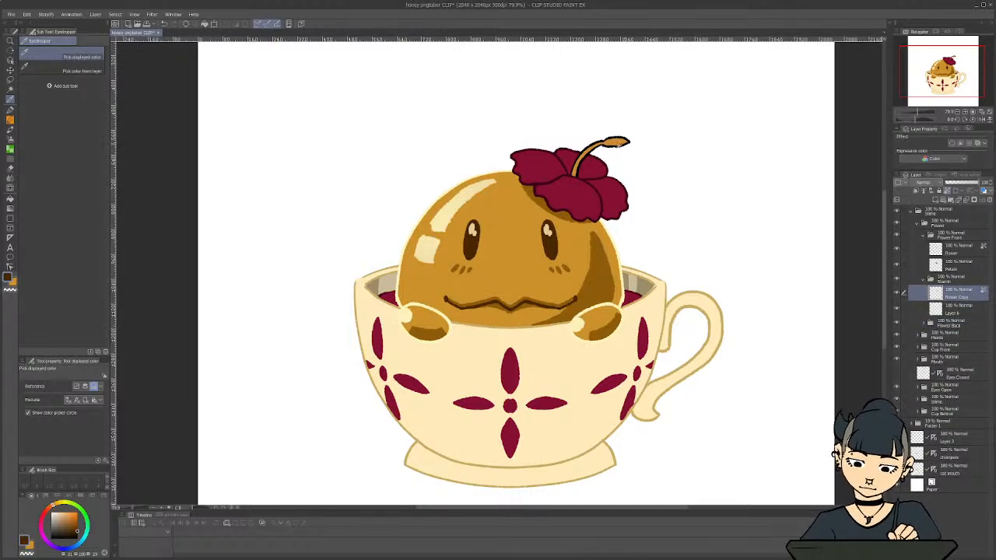
{"action": "key", "text": "c"}
{"action": "key", "text": "p"}
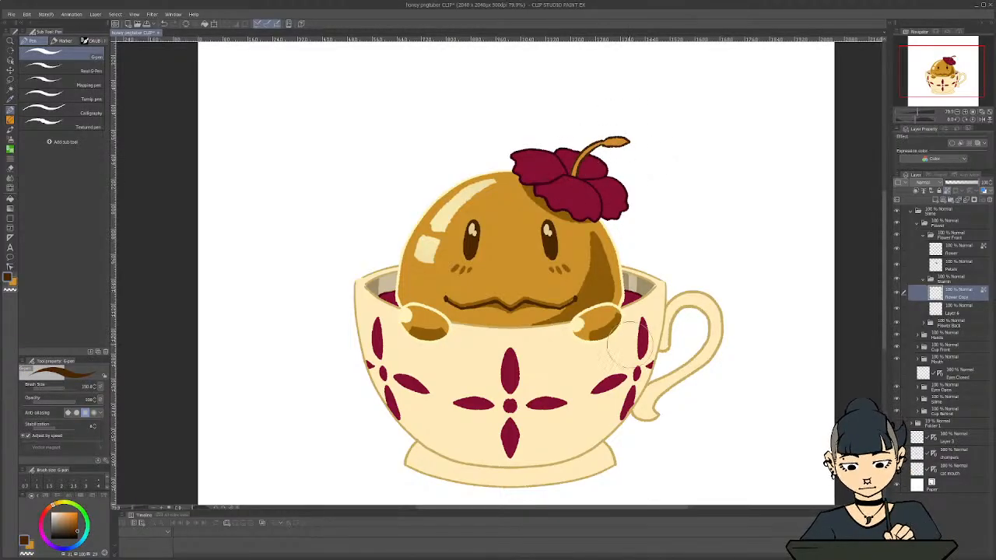
{"action": "left_click_drag", "start_coordinate": [355, 300], "coordinate": [543, 333]}
Sample the cream highlight color and shade the stamen's fill from its tip with the Soft airbrush on Layer 4, with transparent pixels locked
{"action": "left_click", "coordinate": [951, 308]}
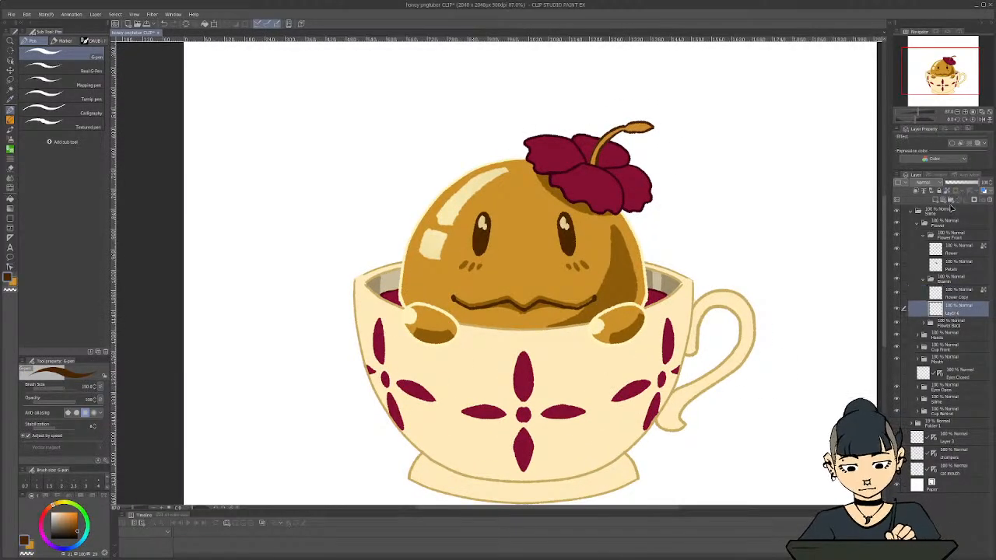
{"action": "key", "text": "i"}
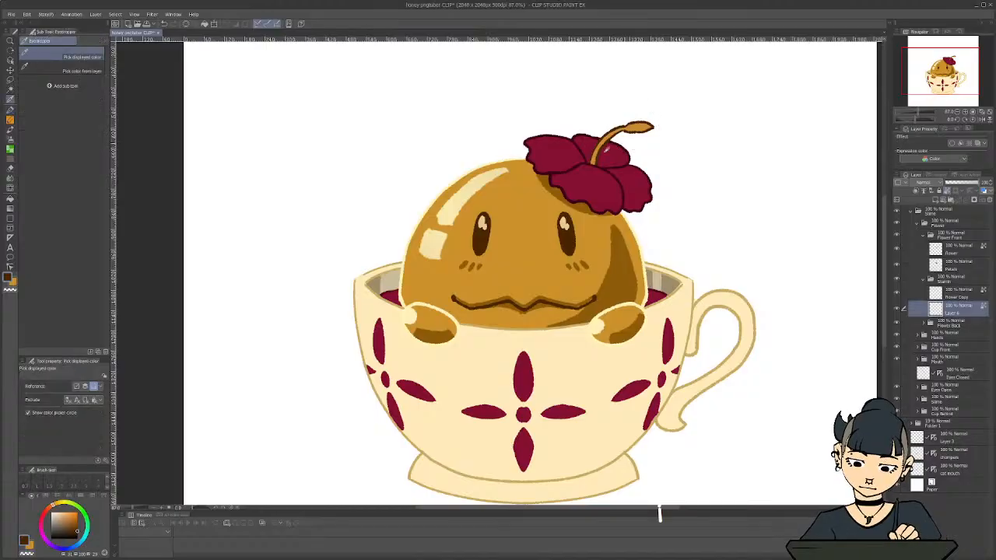
{"action": "left_click", "coordinate": [460, 192]}
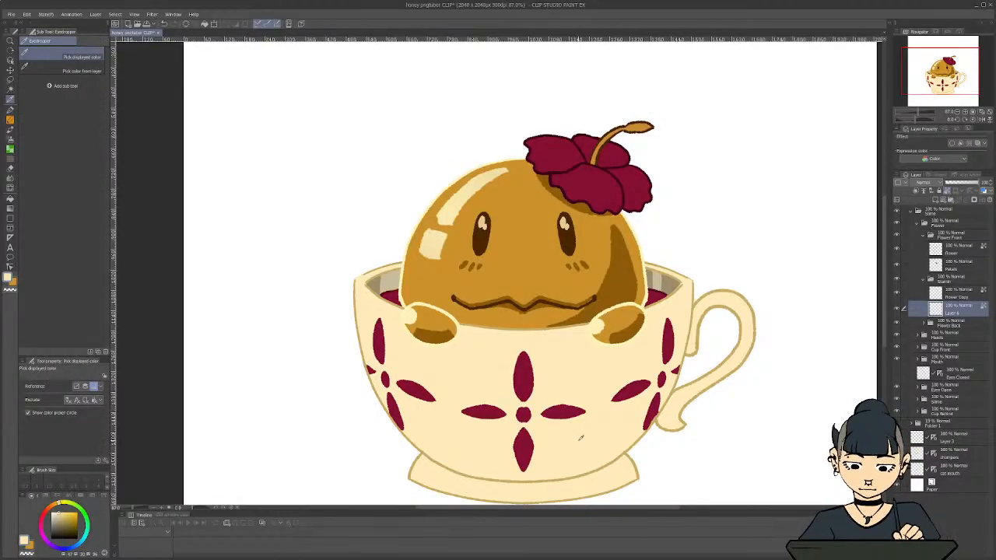
{"action": "key", "text": "b"}
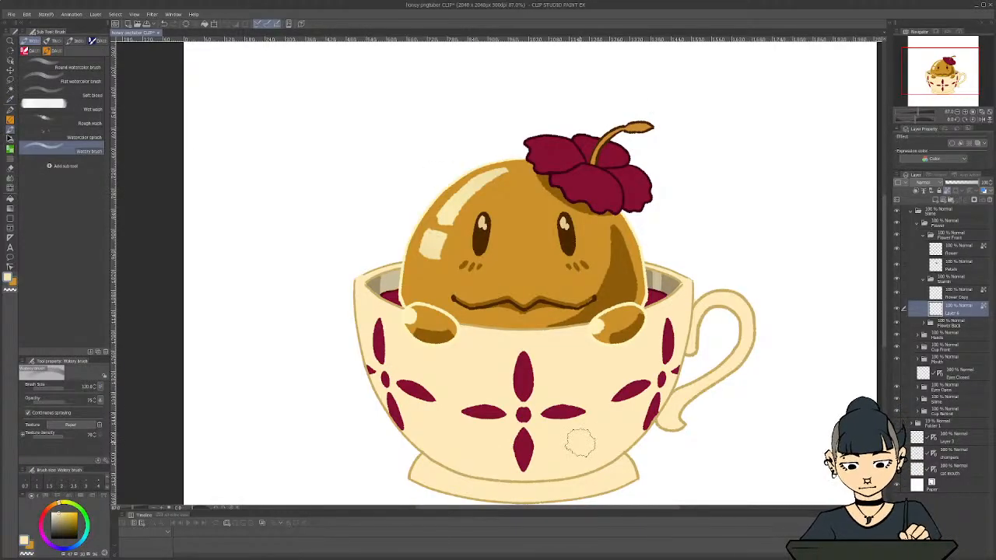
{"action": "left_click", "coordinate": [10, 140]}
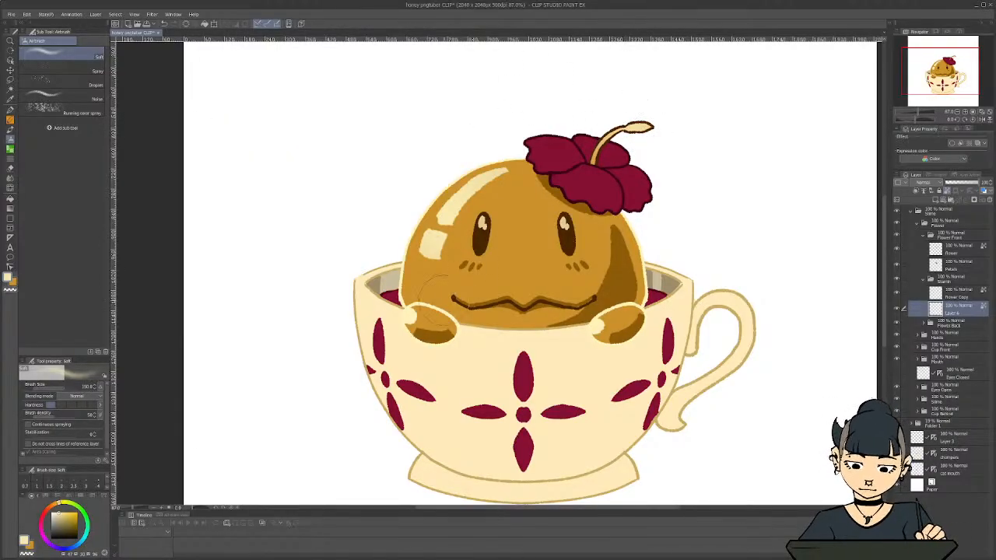
{"action": "scroll", "coordinate": [445, 301], "scroll_direction": "down", "scroll_amount": 1}
{"action": "scroll", "coordinate": [401, 350], "scroll_direction": "up", "scroll_amount": 1}
{"action": "scroll", "coordinate": [487, 421], "scroll_direction": "down", "scroll_amount": 2}
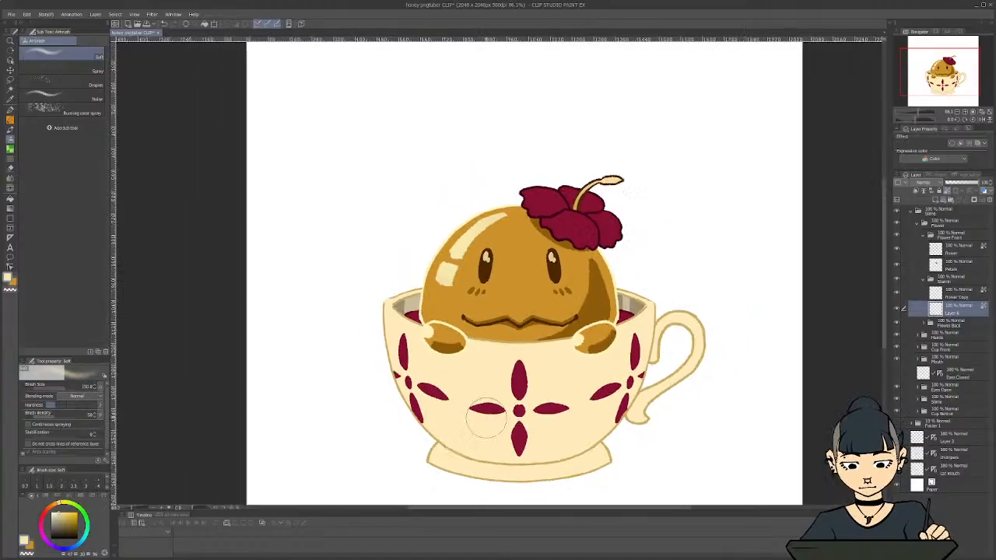
{"action": "scroll", "coordinate": [487, 420], "scroll_direction": "down", "scroll_amount": 1}
Try airbrushing the stamen's dark outline cream on the Flower Copy layer
{"action": "left_click", "coordinate": [968, 296]}
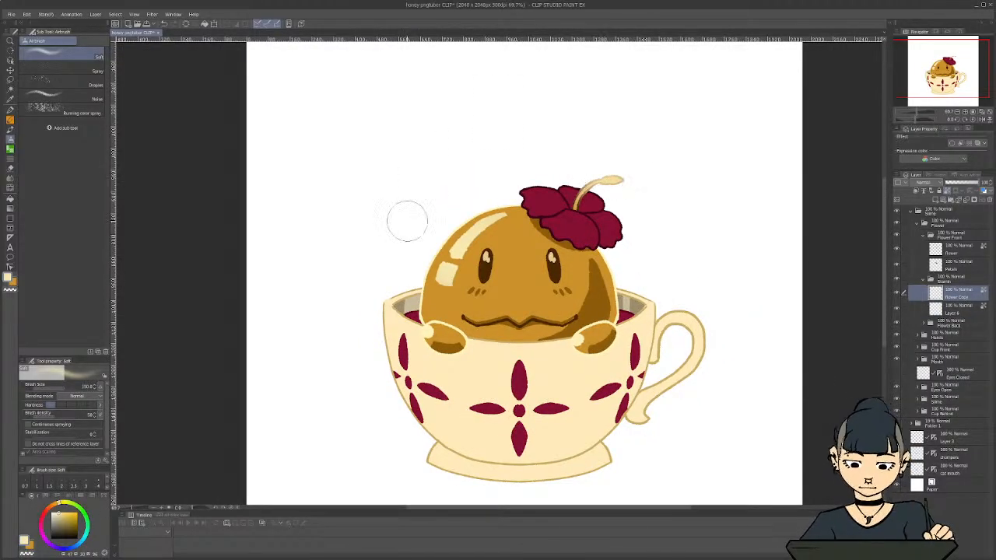
{"action": "key", "text": "ctrl+z"}
{"action": "key", "text": "ctrl+z"}
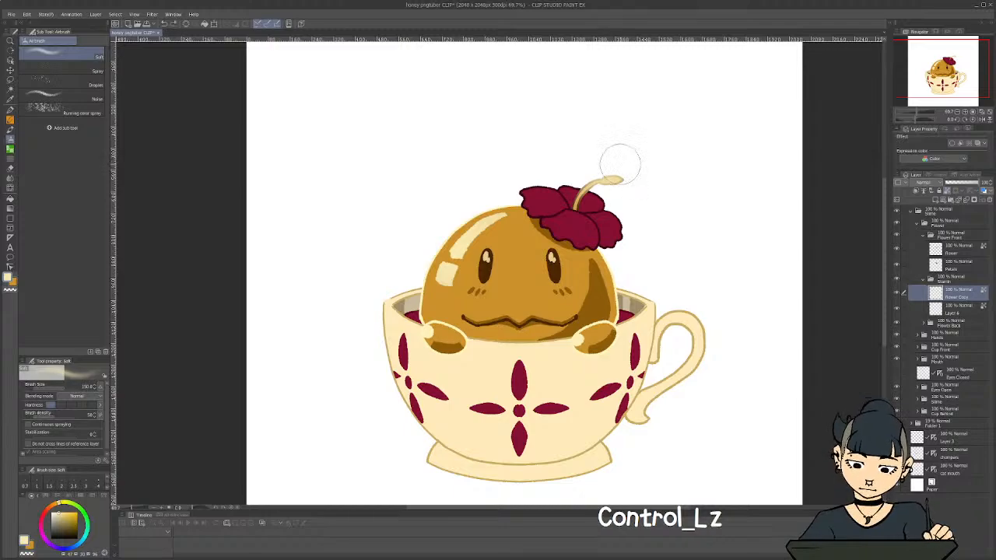
{"action": "mouse_move", "coordinate": [615, 177]}
{"action": "left_mouse_down"}
{"action": "mouse_move", "coordinate": [620, 168]}
{"action": "mouse_move", "coordinate": [607, 182]}
{"action": "mouse_move", "coordinate": [602, 164]}
{"action": "mouse_move", "coordinate": [574, 193]}
{"action": "mouse_move", "coordinate": [599, 177]}
{"action": "mouse_move", "coordinate": [592, 184]}
{"action": "left_mouse_up"}
{"action": "scroll", "coordinate": [531, 409], "scroll_direction": "up", "scroll_amount": 2}
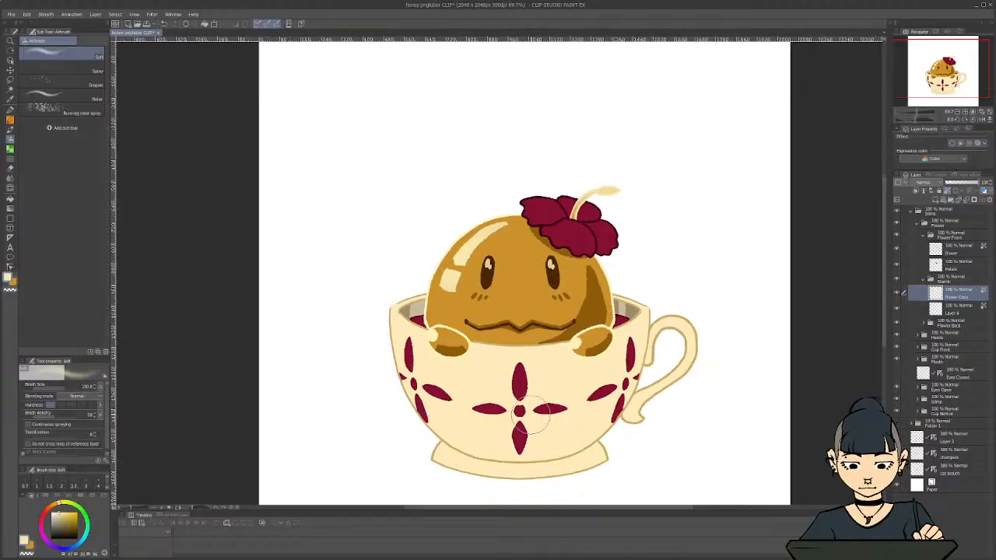
{"action": "key", "text": "ctrl+z"}
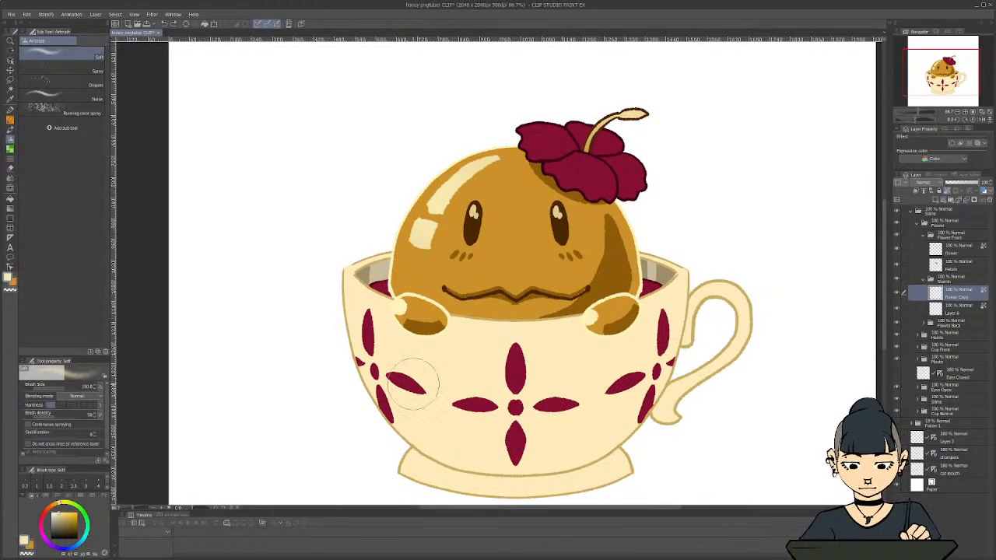
Airbrush a light salmon-pink glow from the flower's center over the front petals on the Petals layer, with transparent pixels locked
{"action": "scroll", "coordinate": [413, 382], "scroll_direction": "down", "scroll_amount": 1}
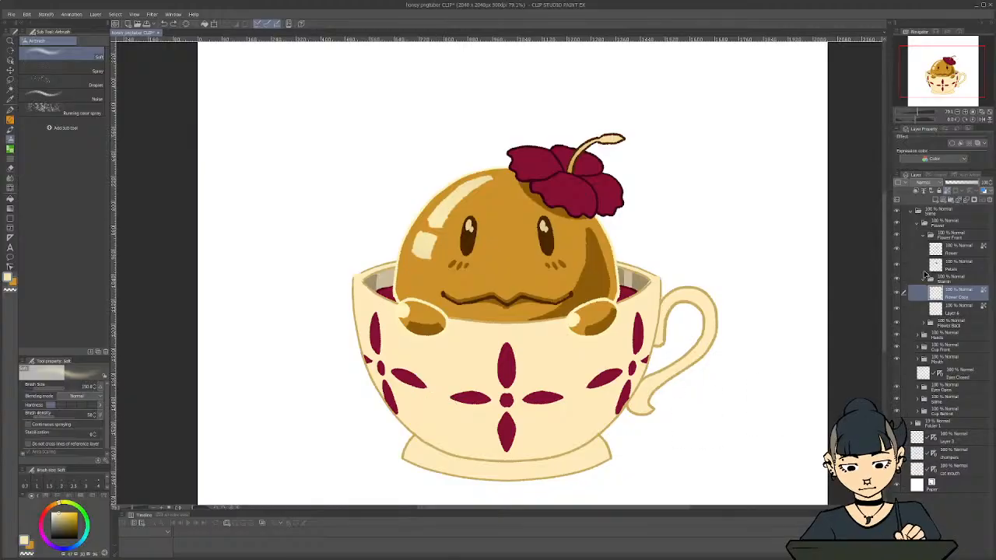
{"action": "left_click", "coordinate": [924, 280]}
{"action": "left_click", "coordinate": [948, 262]}
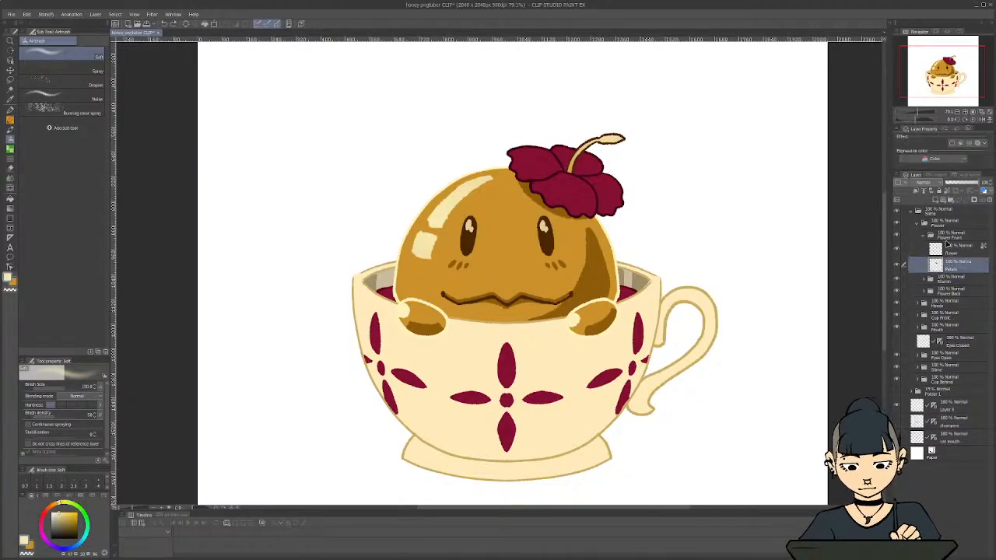
{"action": "key", "text": "i"}
{"action": "left_click", "coordinate": [561, 180]}
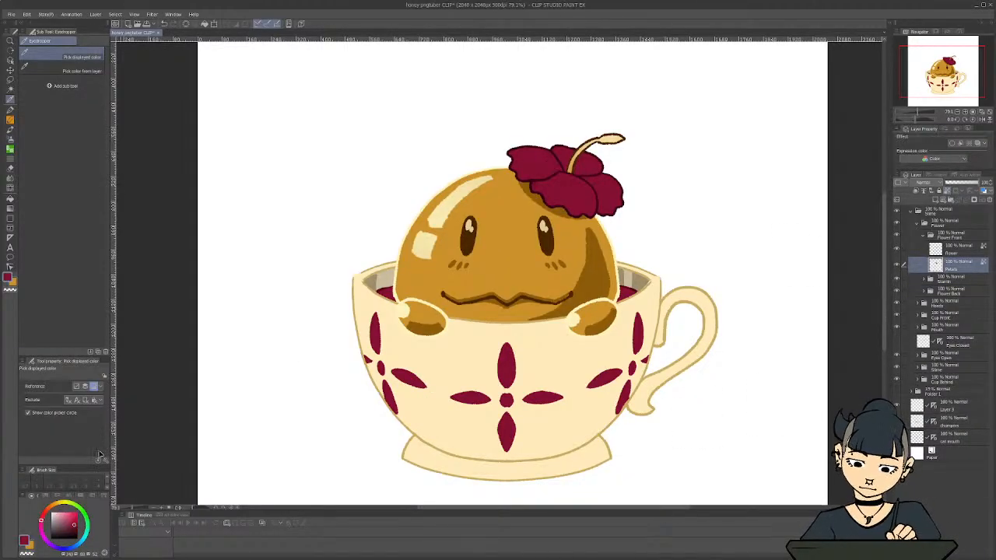
{"action": "left_click_drag", "start_coordinate": [64, 510], "coordinate": [47, 511]}
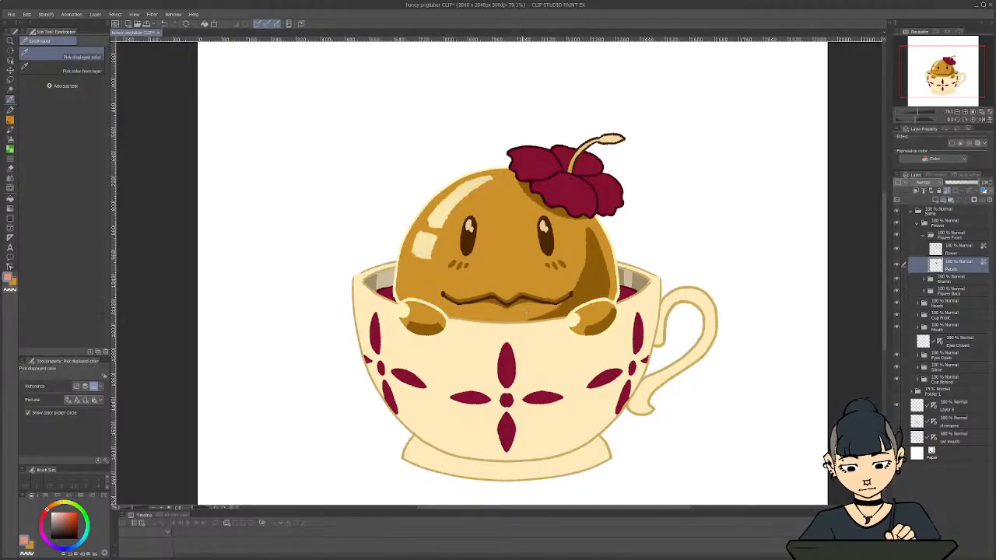
{"action": "key", "text": "b"}
{"action": "key", "text": "b"}
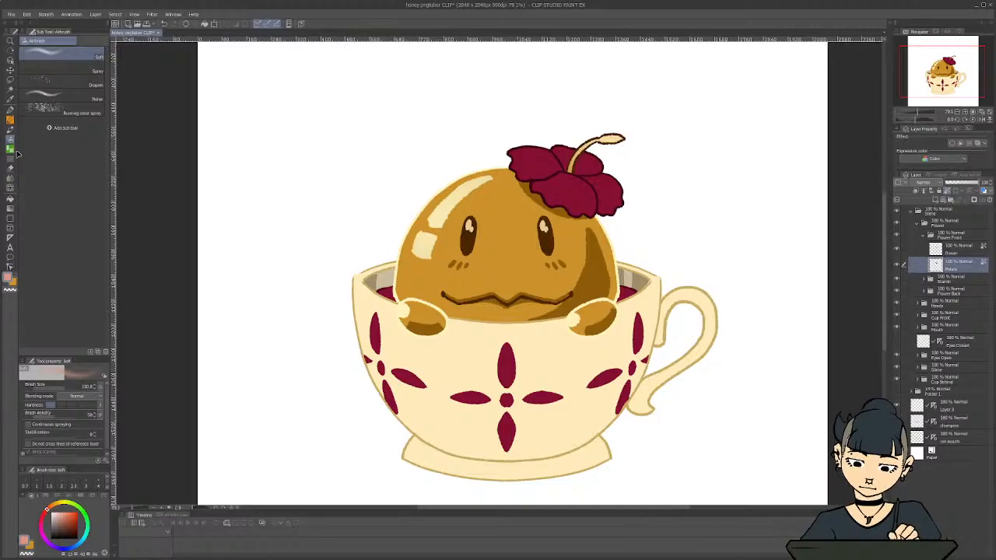
{"action": "key", "text": "["}
{"action": "key", "text": "["}
{"action": "key", "text": "["}
{"action": "key", "text": "["}
{"action": "key", "text": "["}
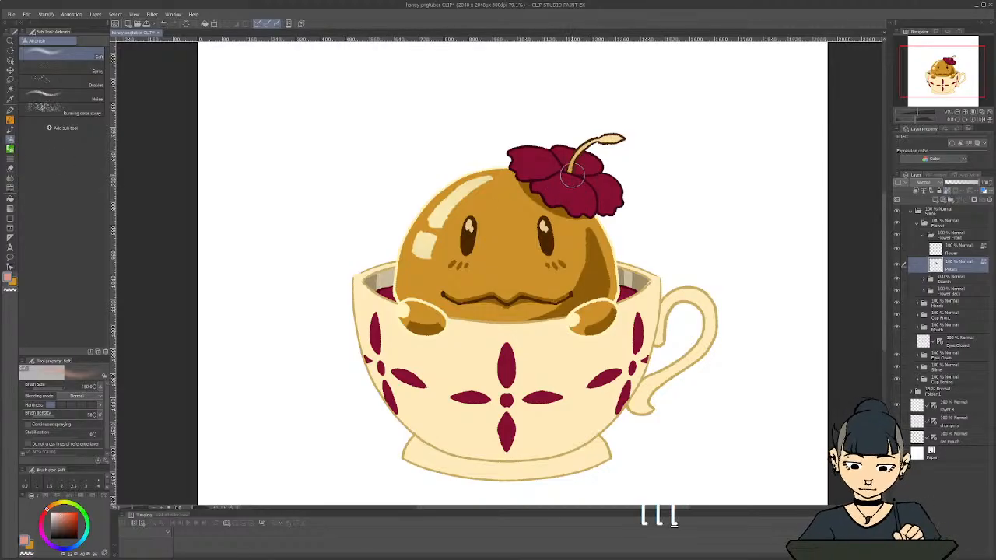
{"action": "mouse_move", "coordinate": [564, 173]}
{"action": "left_mouse_down"}
{"action": "mouse_move", "coordinate": [571, 179]}
{"action": "mouse_move", "coordinate": [549, 165]}
{"action": "mouse_move", "coordinate": [571, 179]}
{"action": "mouse_move", "coordinate": [559, 158]}
{"action": "left_mouse_up"}
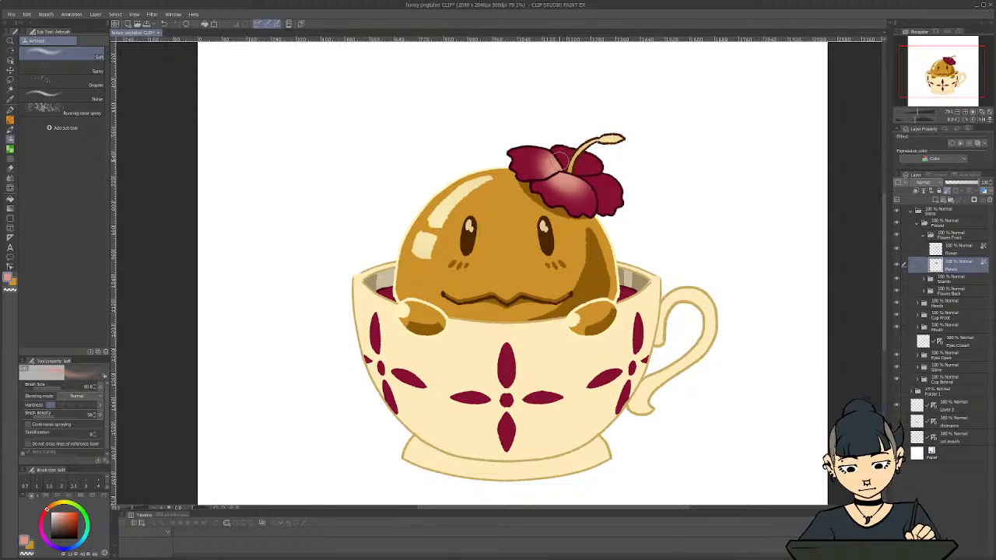
Shade the rear petals around the flower's center with the same pink on the Petals Back layer, with transparent pixels locked
{"action": "left_click", "coordinate": [924, 230]}
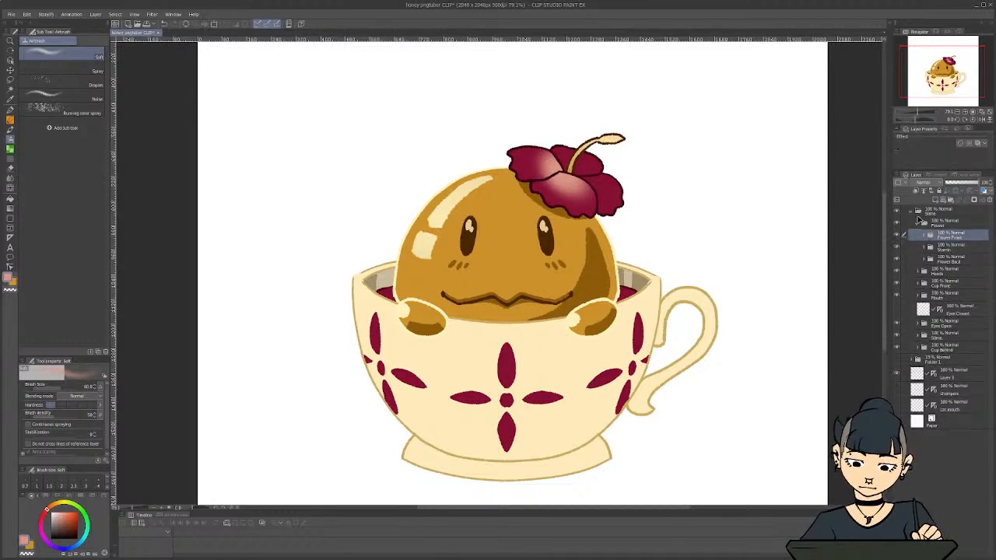
{"action": "left_click", "coordinate": [926, 262]}
{"action": "left_click", "coordinate": [954, 293]}
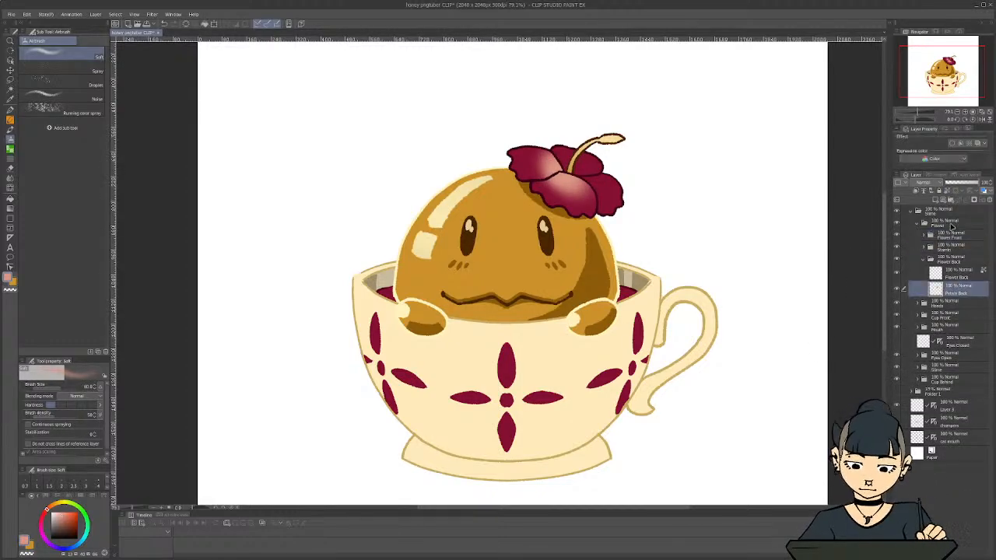
{"action": "mouse_move", "coordinate": [582, 181]}
{"action": "left_mouse_down"}
{"action": "mouse_move", "coordinate": [564, 164]}
{"action": "mouse_move", "coordinate": [590, 165]}
{"action": "mouse_move", "coordinate": [587, 180]}
{"action": "left_mouse_up"}
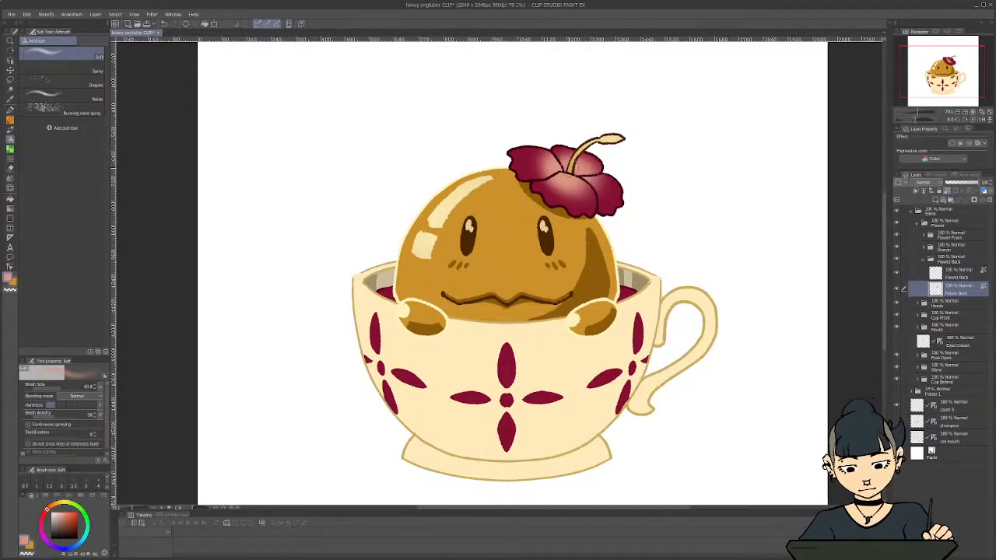
Collapse the Flower folder and the top-level Slime folder, and save the file
{"action": "scroll", "coordinate": [343, 272], "scroll_direction": "down", "scroll_amount": 5}
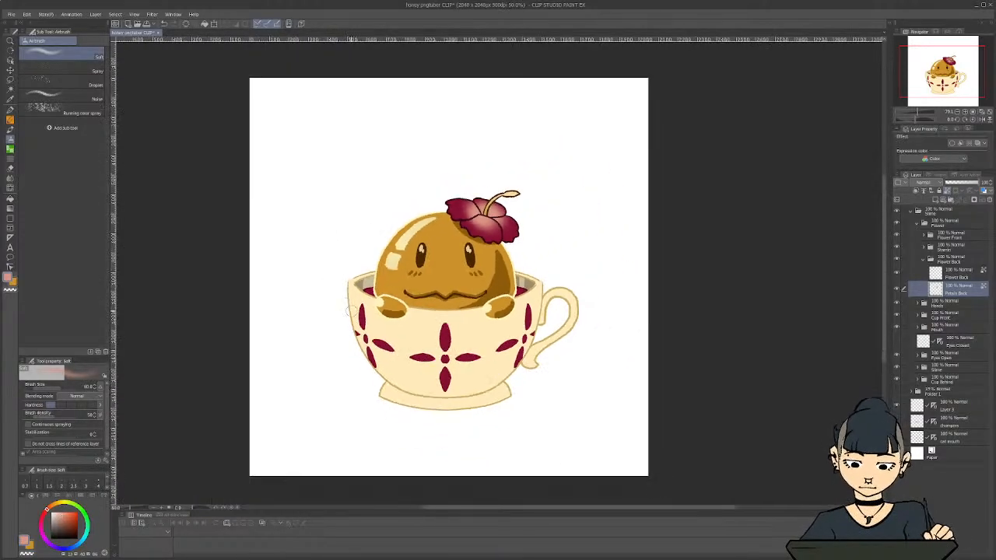
{"action": "scroll", "coordinate": [293, 342], "scroll_direction": "up", "scroll_amount": 3}
{"action": "scroll", "coordinate": [360, 334], "scroll_direction": "down", "scroll_amount": 1}
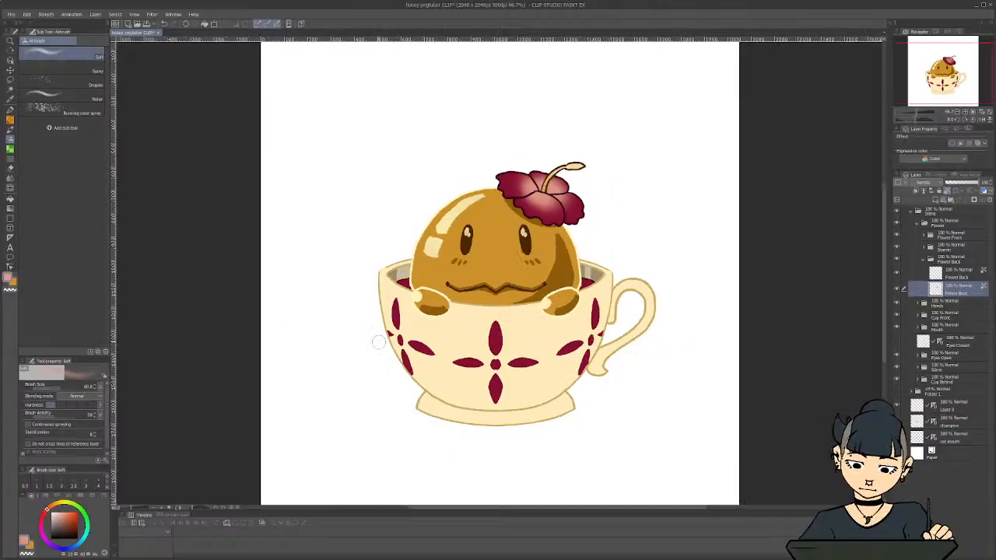
{"action": "left_click_drag", "start_coordinate": [521, 510], "coordinate": [509, 511]}
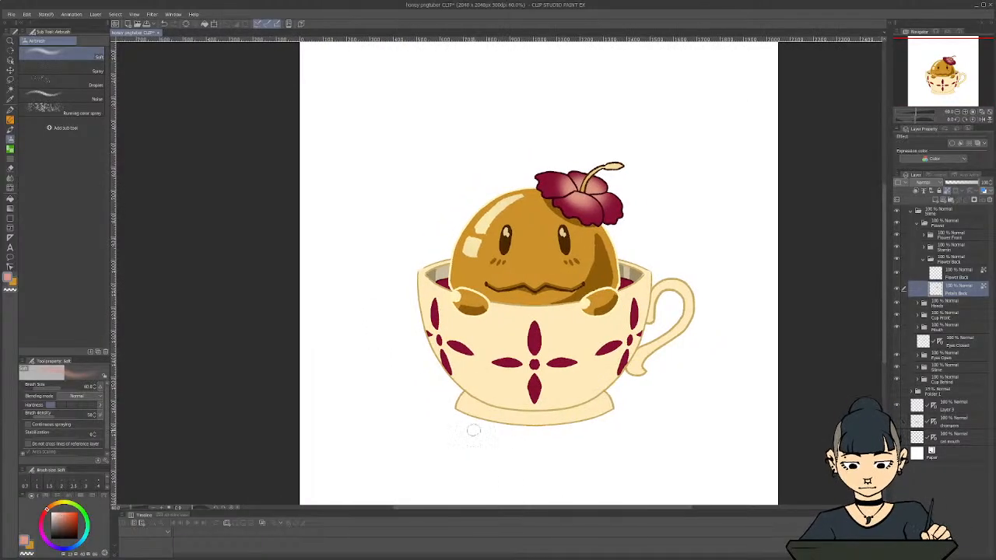
{"action": "scroll", "coordinate": [446, 386], "scroll_direction": "up", "scroll_amount": 1}
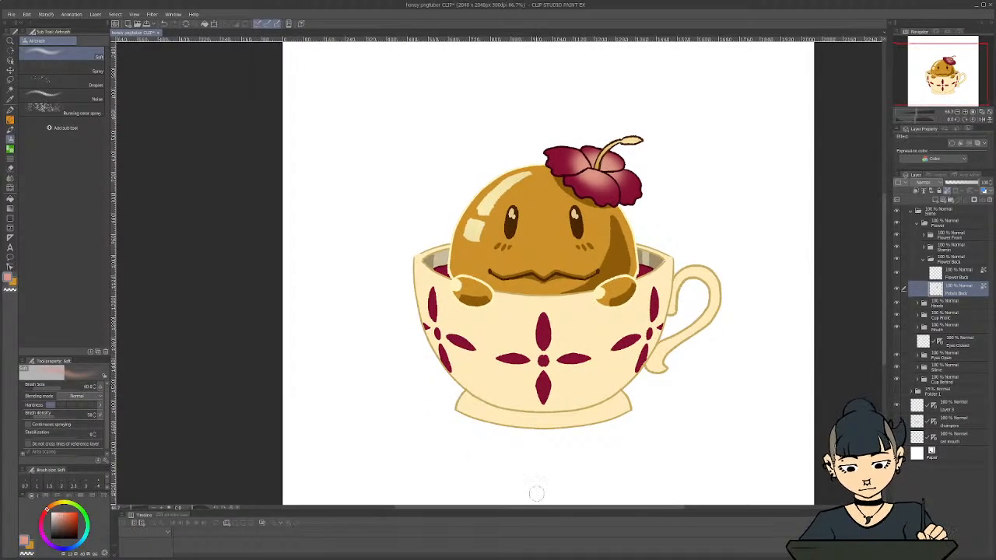
{"action": "left_click_drag", "start_coordinate": [536, 509], "coordinate": [539, 509]}
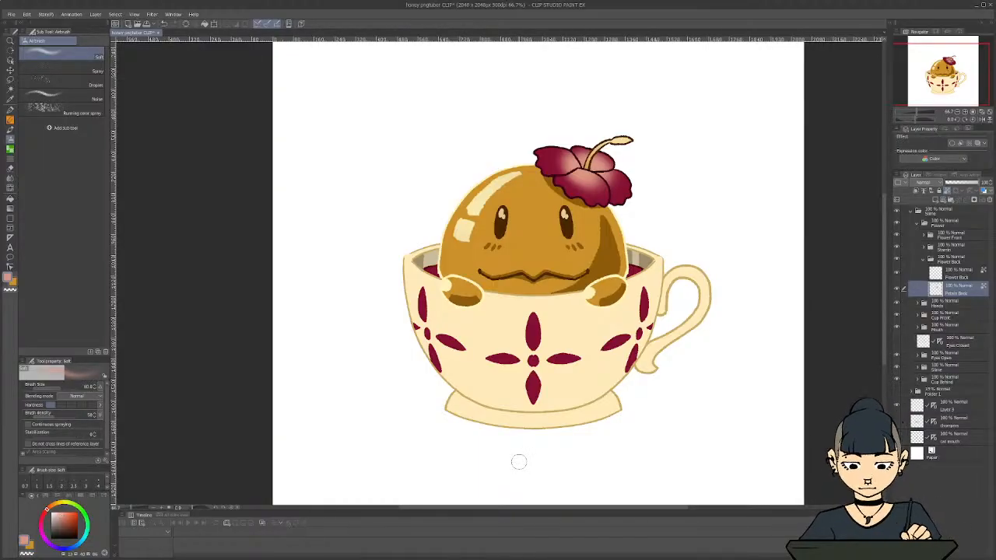
{"action": "left_click", "coordinate": [916, 224]}
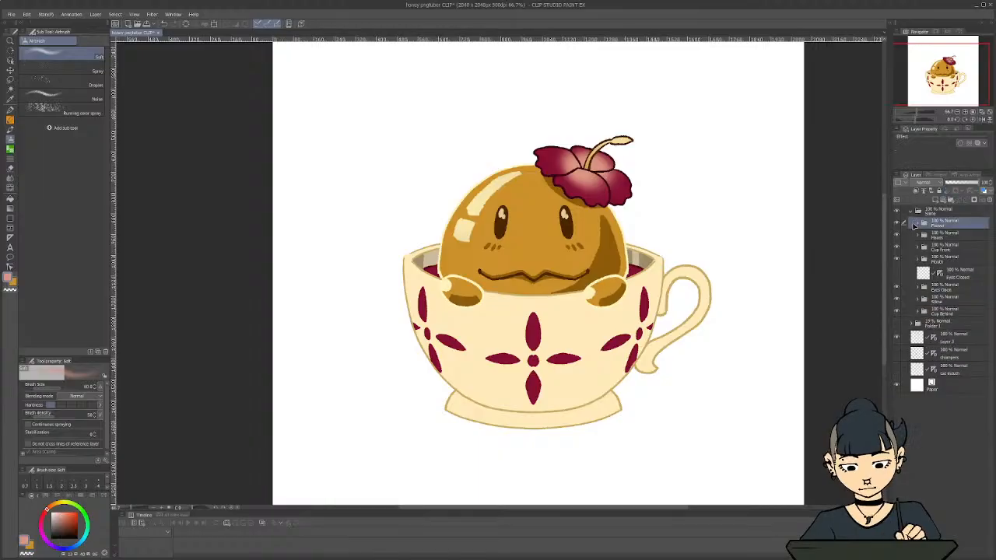
{"action": "left_click", "coordinate": [911, 212]}
{"action": "key", "text": "ctrl+s"}
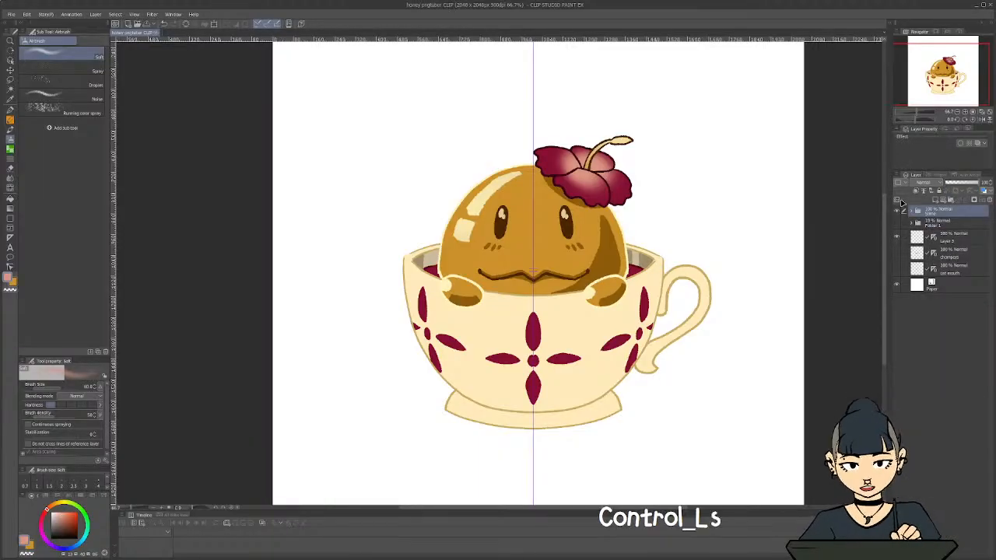
Expand the top-level Slime folder to list its part folders and save the file again
{"action": "scroll", "coordinate": [413, 330], "scroll_direction": "up", "scroll_amount": 1}
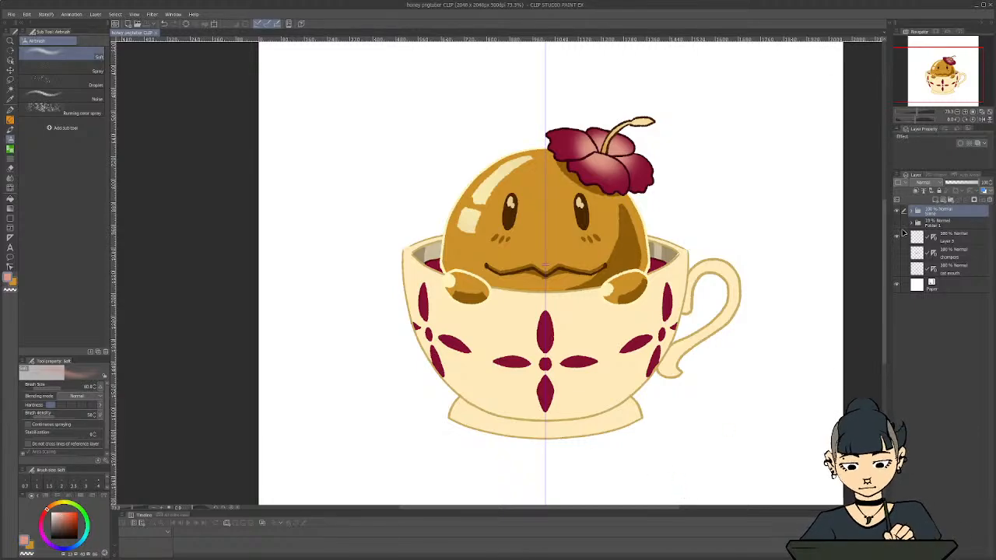
{"action": "scroll", "coordinate": [745, 380], "scroll_direction": "down", "scroll_amount": 1}
{"action": "scroll", "coordinate": [748, 391], "scroll_direction": "up", "scroll_amount": 1}
{"action": "scroll", "coordinate": [748, 392], "scroll_direction": "up", "scroll_amount": 1}
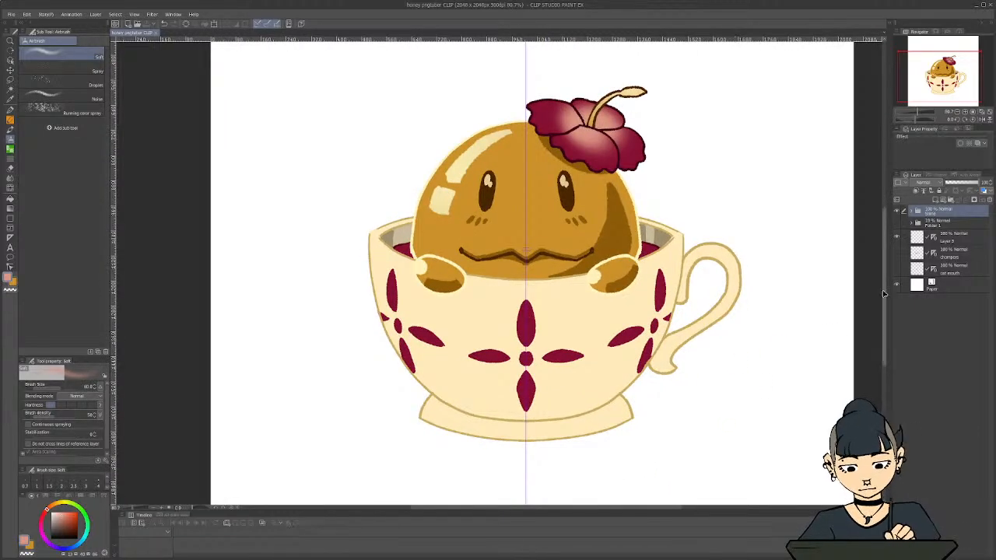
{"action": "left_click_drag", "start_coordinate": [881, 294], "coordinate": [881, 273]}
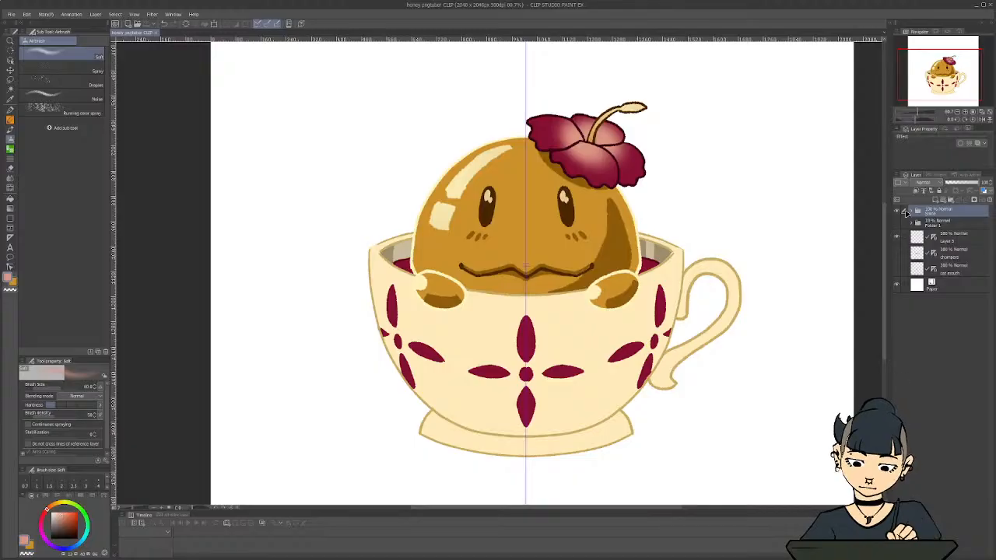
{"action": "left_click", "coordinate": [914, 214]}
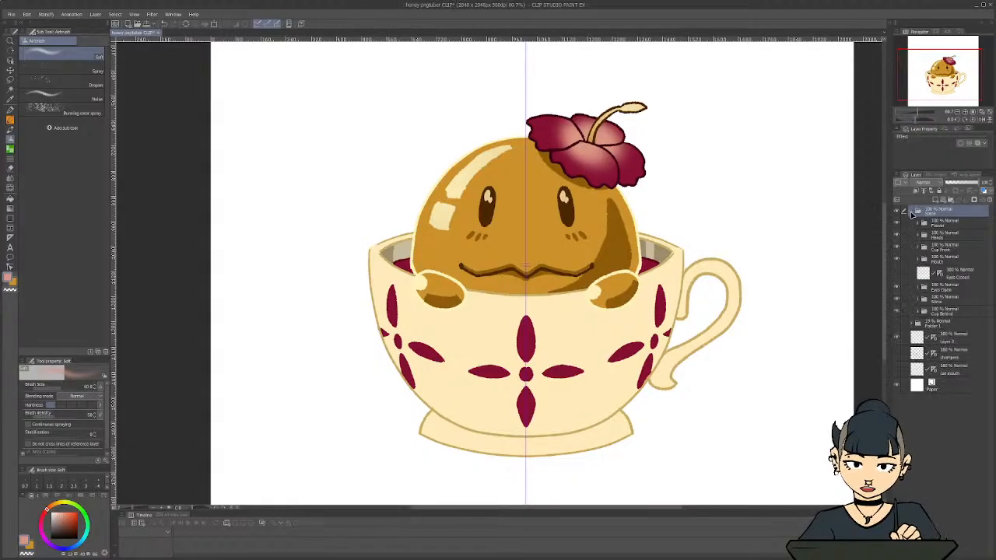
{"action": "key", "text": "ctrl+s"}
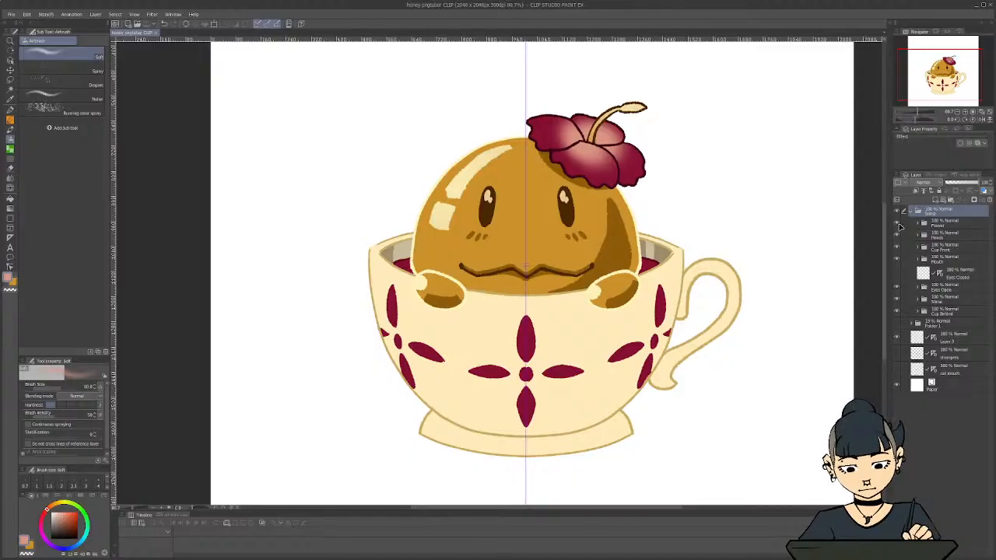
Hide the Flower, Hands and Cup Front folders, keeping the Mouth folder shown
{"action": "left_click", "coordinate": [896, 224]}
{"action": "left_click", "coordinate": [896, 236]}
{"action": "left_click", "coordinate": [897, 250]}
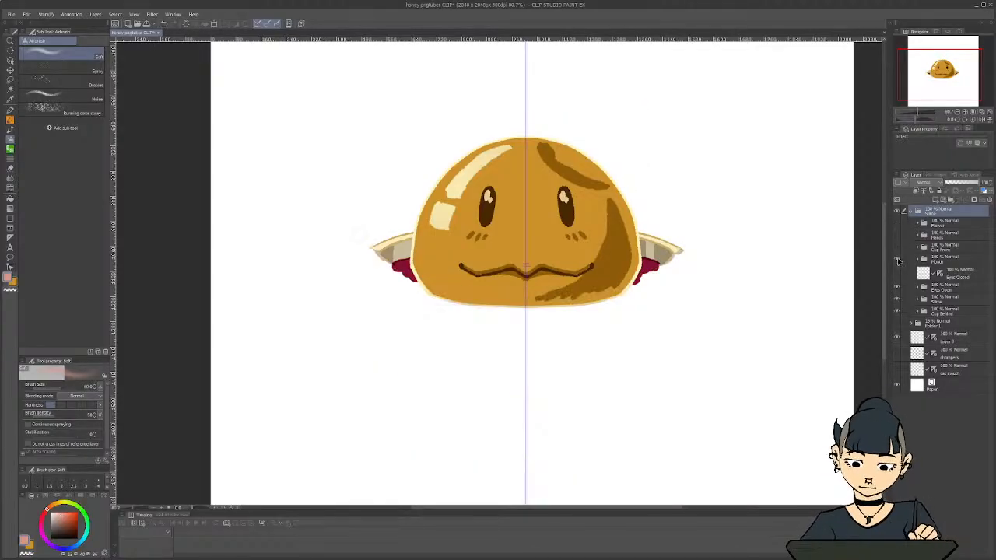
{"action": "left_click", "coordinate": [897, 262]}
{"action": "left_click", "coordinate": [897, 261]}
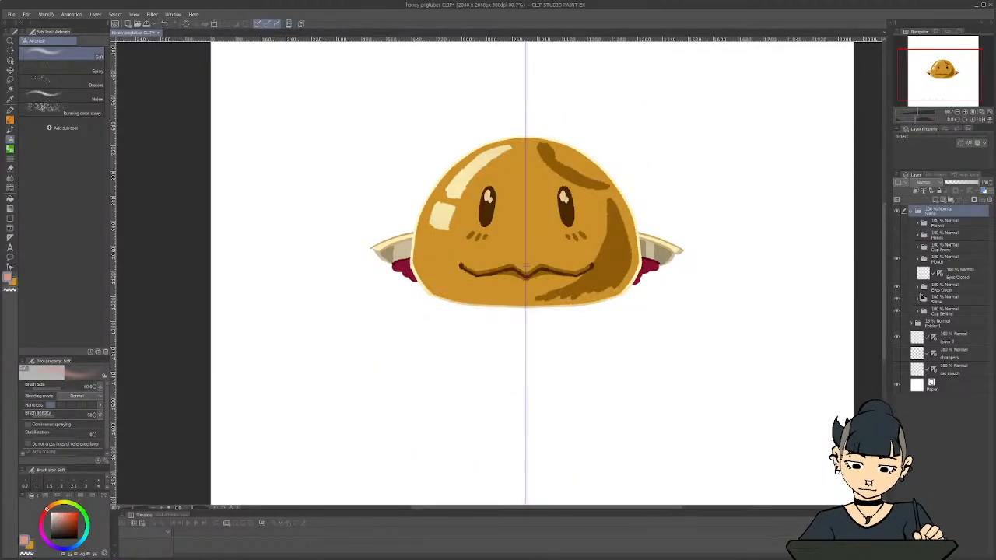
Create a folder named Slime above the Mouth folder and move the Mouth, Eyes Closed, Eyes Open and Slime body items into it
{"action": "left_click", "coordinate": [949, 262]}
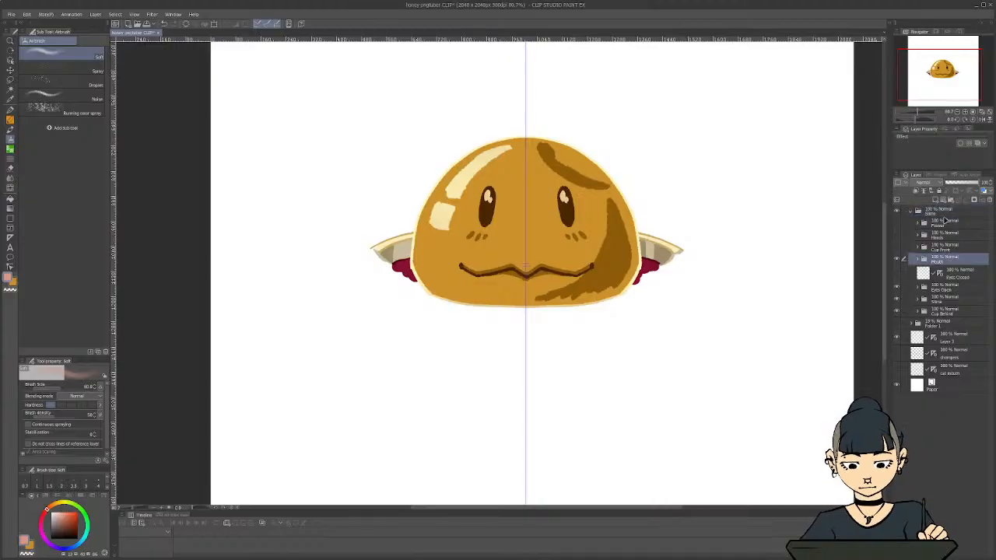
{"action": "left_click", "coordinate": [951, 200]}
{"action": "double_click", "coordinate": [946, 261]}
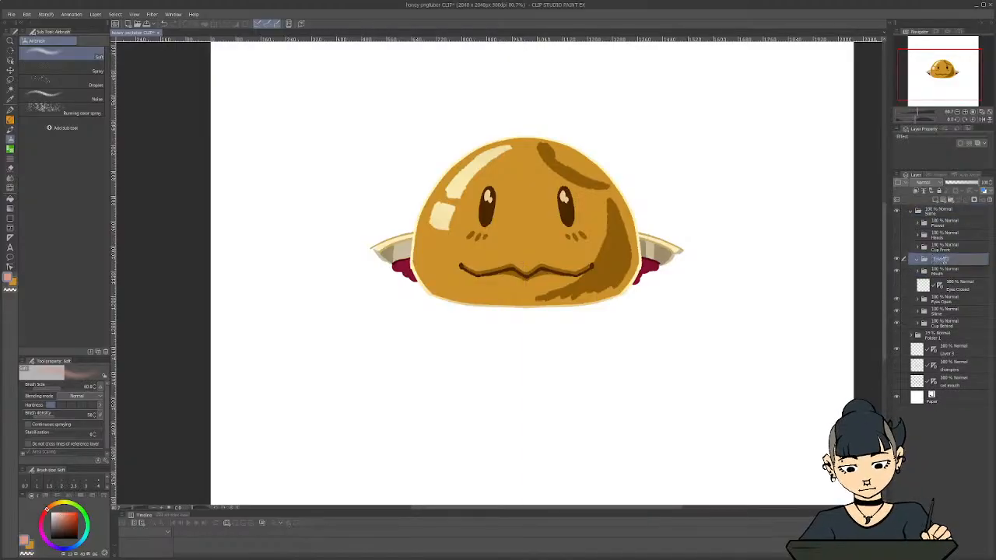
{"action": "type", "text": "Slime"}
{"action": "key", "text": "Return"}
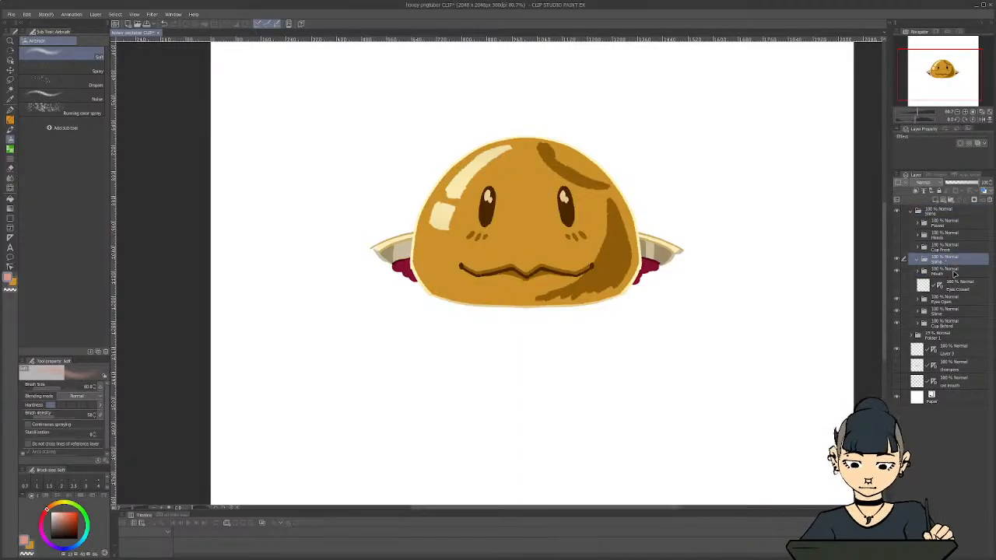
{"action": "left_click", "coordinate": [952, 272]}
{"action": "left_click", "coordinate": [949, 313], "text": "shift"}
{"action": "left_click_drag", "start_coordinate": [944, 263], "coordinate": [937, 260]}
{"action": "left_click", "coordinate": [919, 259]}
Hide the new Slime folder and export the visible back of the cup as a single-layer PNG named Cup Behind
{"action": "left_click", "coordinate": [897, 259]}
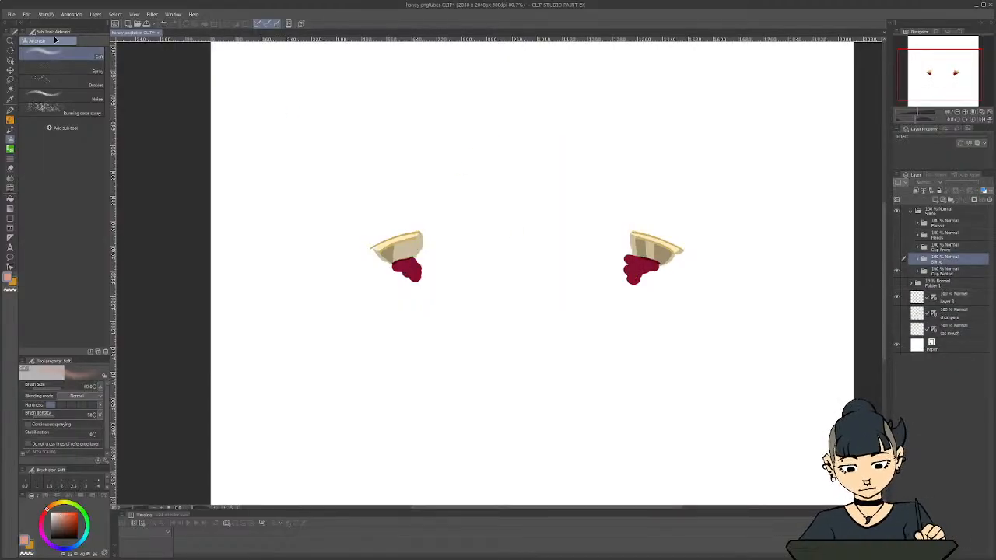
{"action": "left_click", "coordinate": [10, 15]}
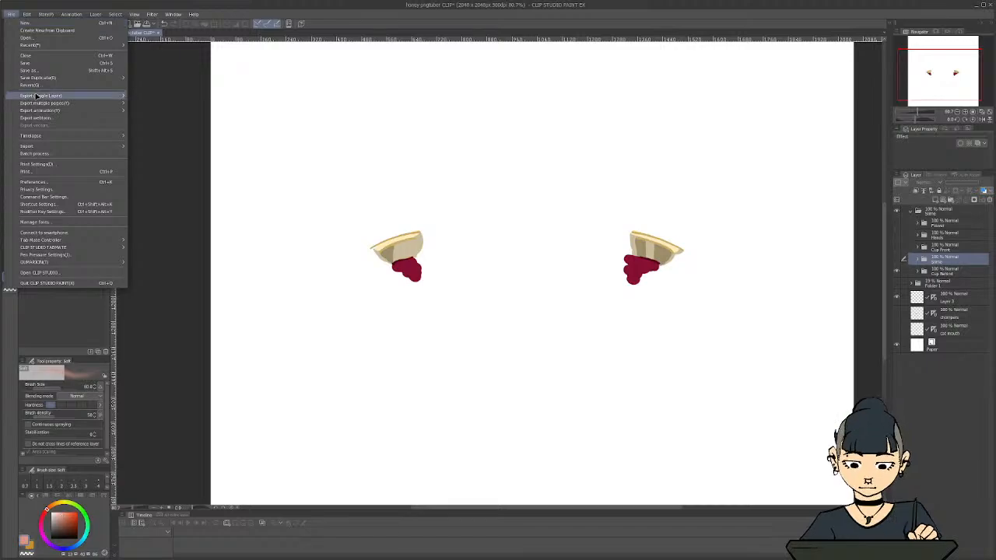
{"action": "mouse_move", "coordinate": [47, 95]}
{"action": "left_click", "coordinate": [140, 112]}
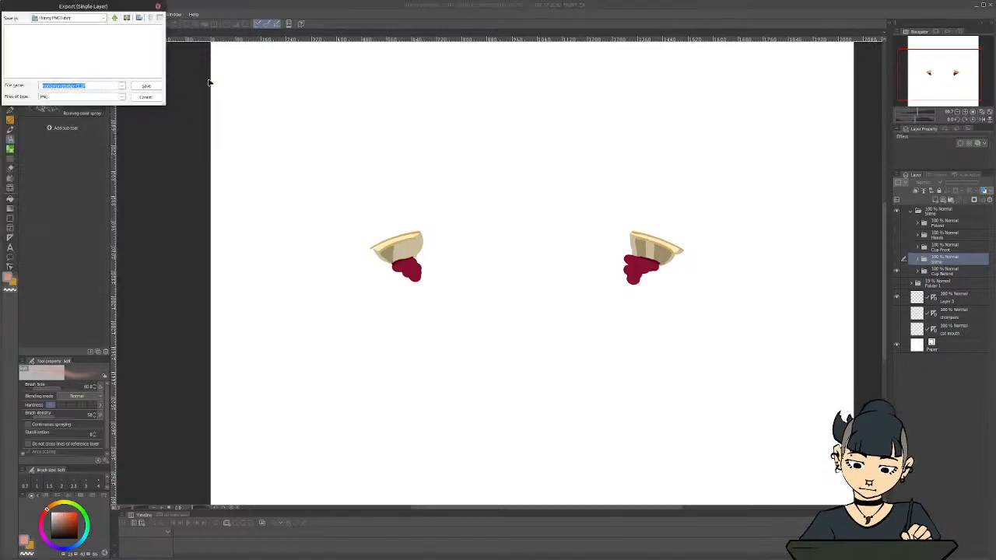
{"action": "left_click_drag", "start_coordinate": [100, 5], "coordinate": [146, 31]}
{"action": "left_click", "coordinate": [145, 110]}
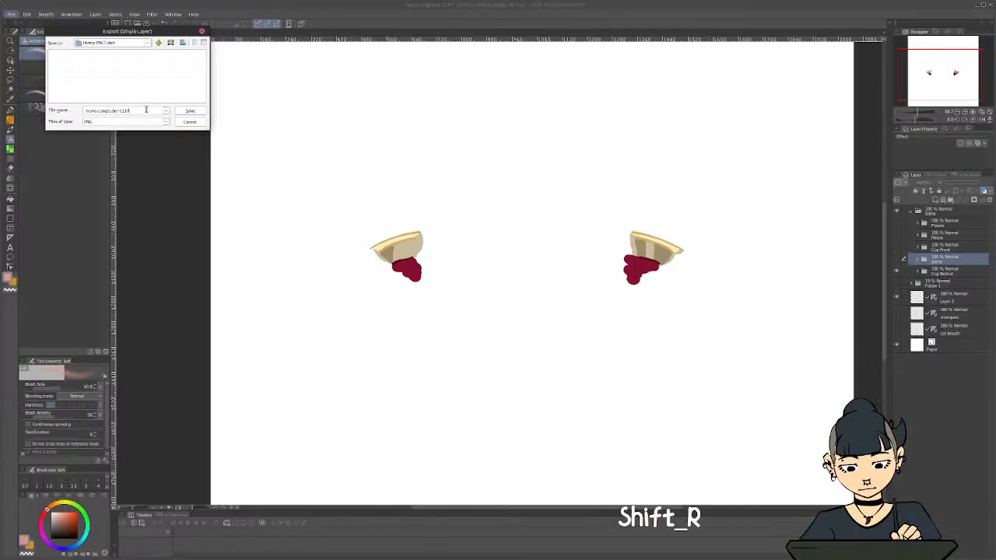
{"action": "key", "text": "ctrl+a"}
{"action": "type", "text": "Cup"}
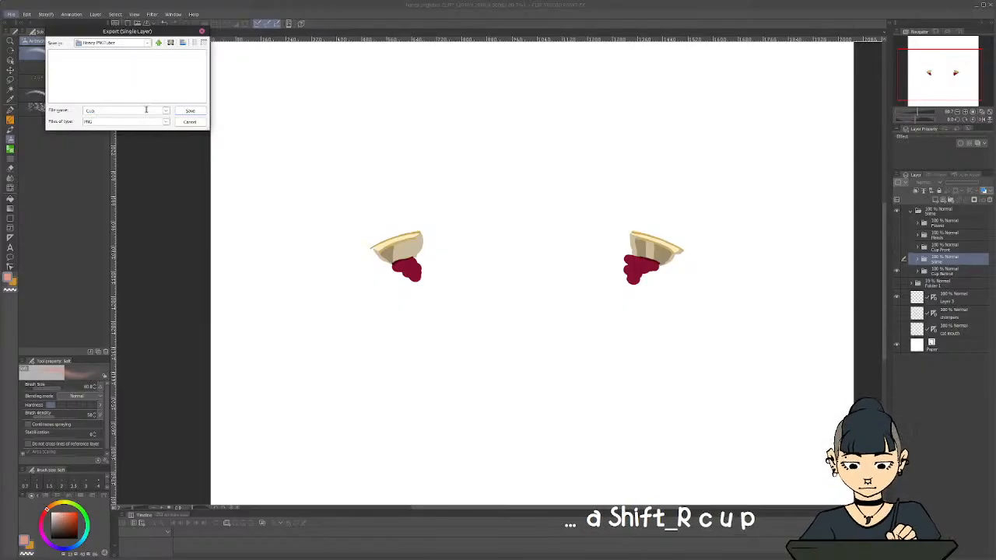
{"action": "type", "text": " Behind"}
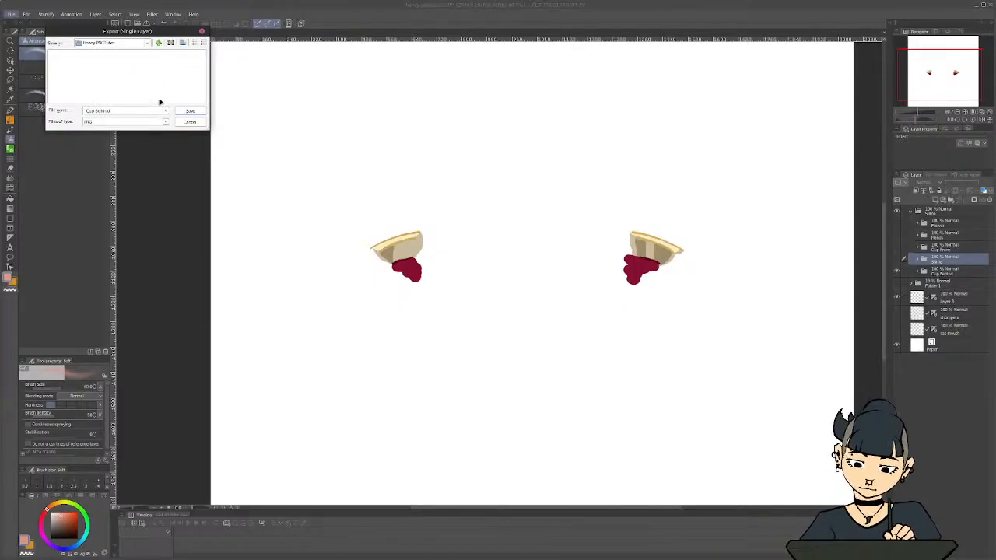
{"action": "left_click", "coordinate": [180, 111]}
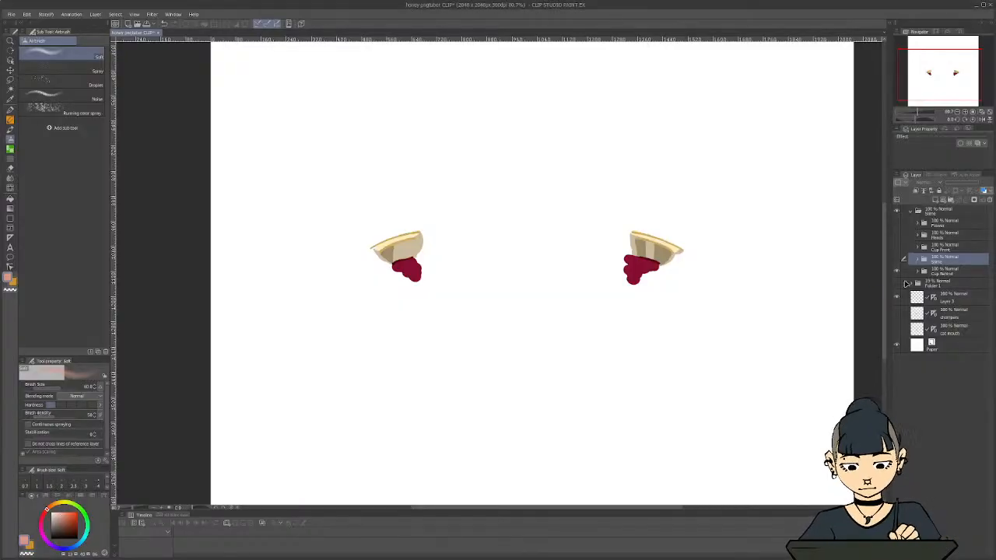
Hide the back of the cup and show the Slime folder with its Mouth and Eyes Open folders hidden
{"action": "left_click", "coordinate": [897, 272]}
{"action": "left_click", "coordinate": [897, 259]}
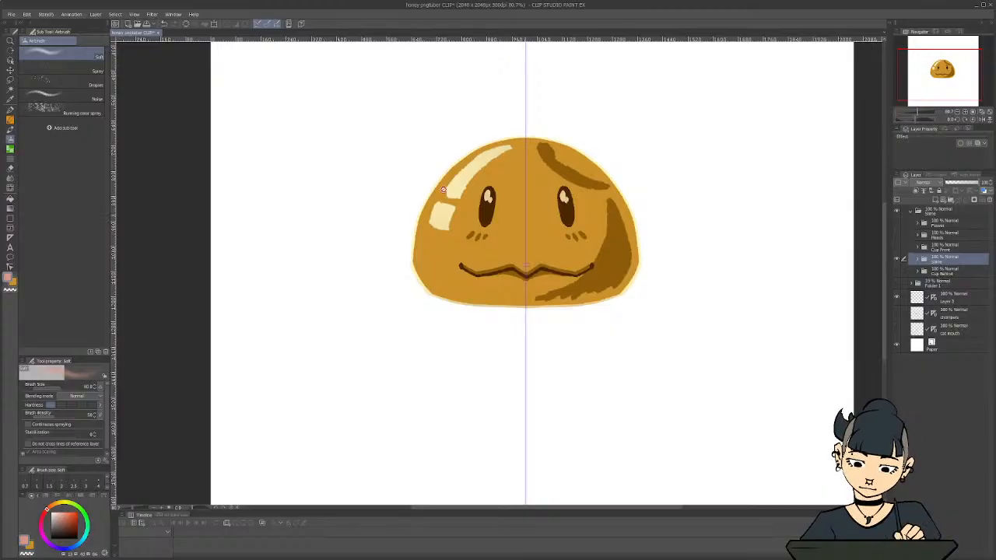
{"action": "left_click", "coordinate": [917, 259]}
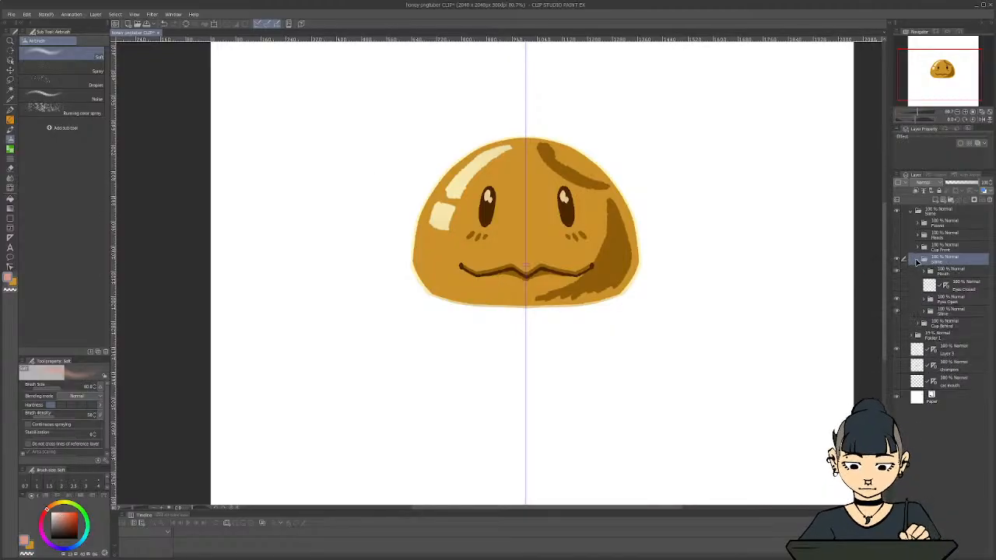
{"action": "left_click", "coordinate": [897, 272]}
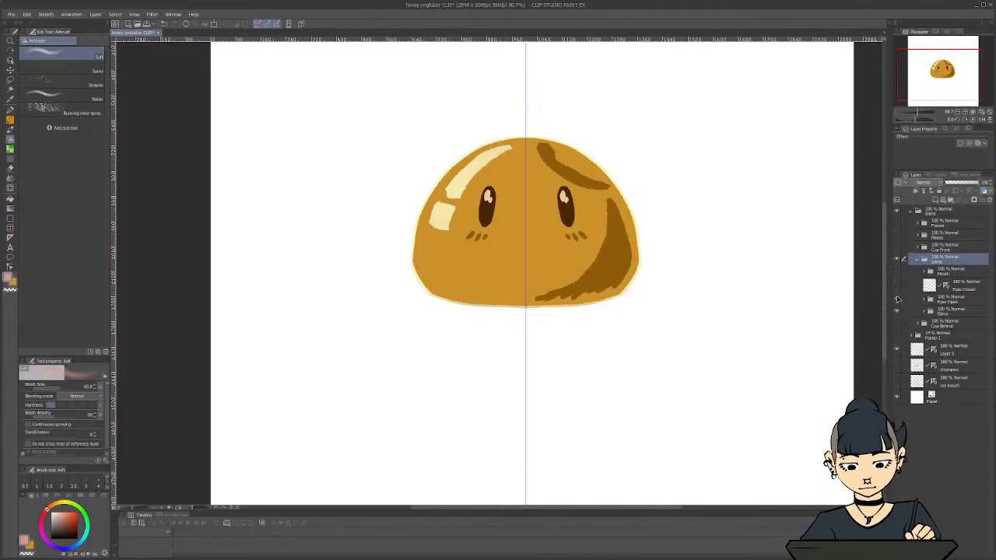
{"action": "left_click", "coordinate": [896, 298]}
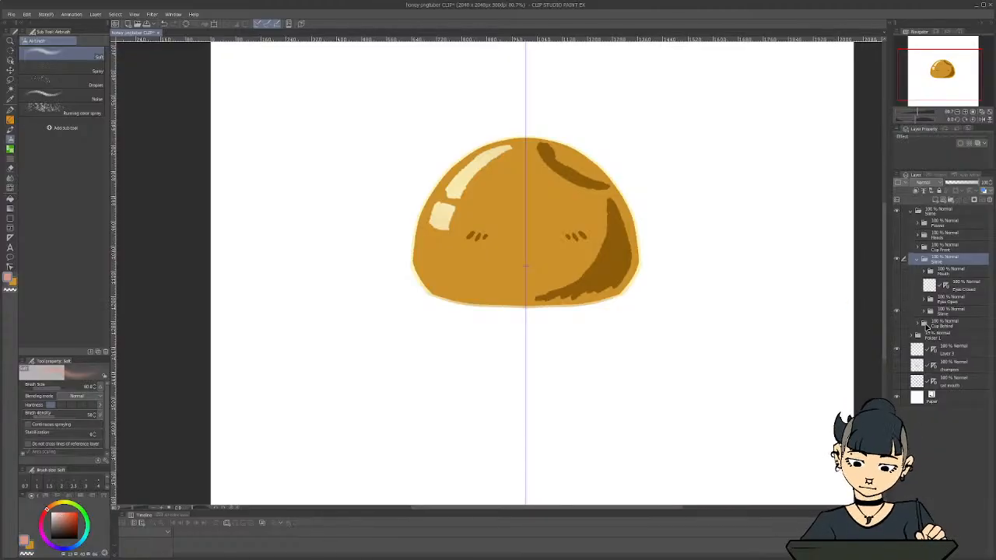
On Layer 8 of the slime body, fill in the upper dark patch and smooth the lower shadow's edge with the Textured pen
{"action": "left_click", "coordinate": [924, 310]}
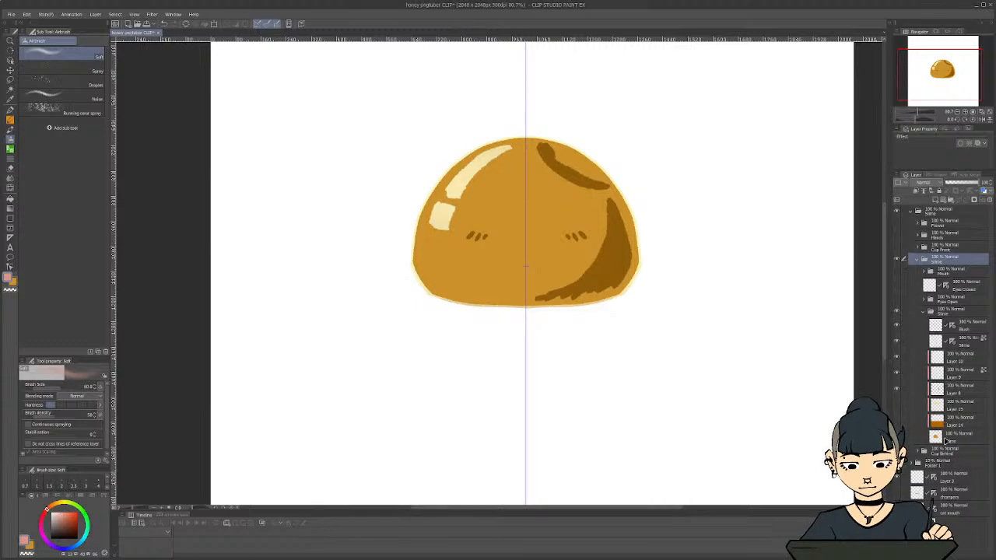
{"action": "left_click", "coordinate": [896, 389]}
{"action": "left_click", "coordinate": [896, 389]}
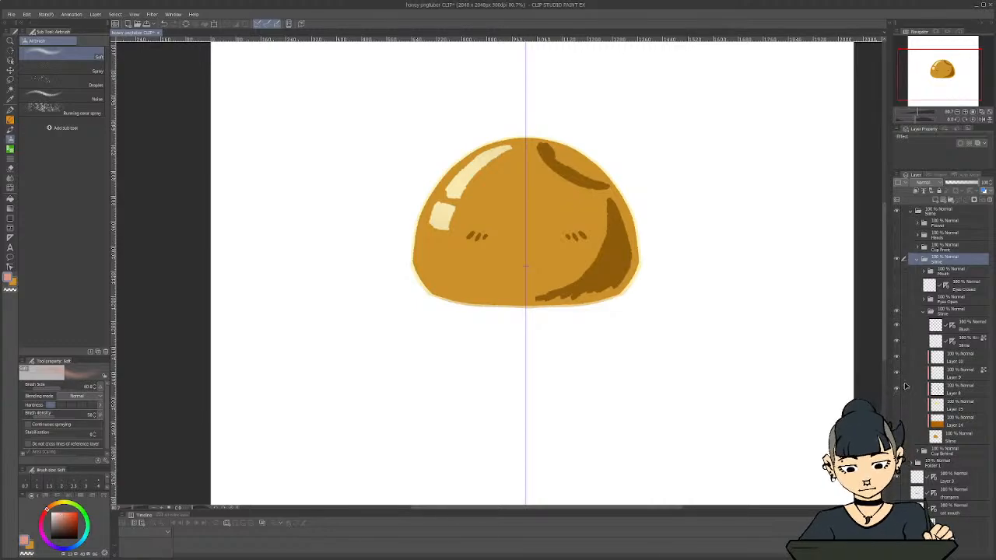
{"action": "left_click", "coordinate": [950, 388]}
{"action": "key", "text": "p"}
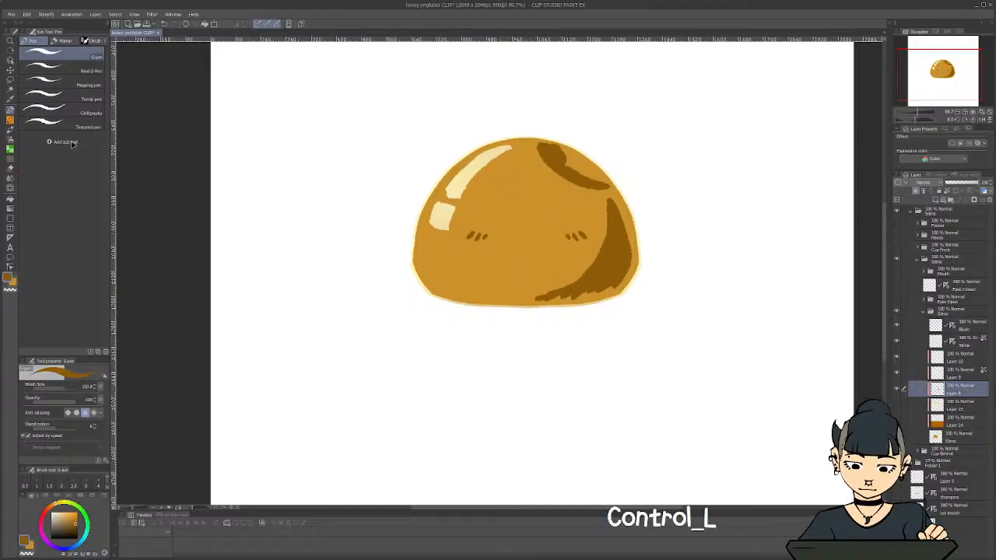
{"action": "key", "text": "ctrl+z"}
{"action": "left_click", "coordinate": [66, 122]}
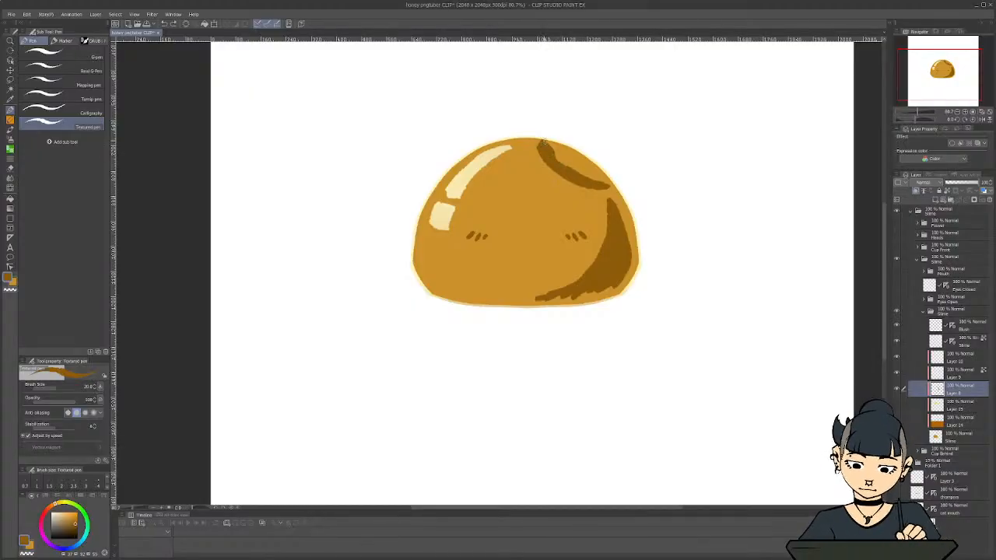
{"action": "mouse_move", "coordinate": [549, 146]}
{"action": "left_mouse_down"}
{"action": "mouse_move", "coordinate": [575, 168]}
{"action": "mouse_move", "coordinate": [560, 144]}
{"action": "mouse_move", "coordinate": [569, 146]}
{"action": "mouse_move", "coordinate": [587, 178]}
{"action": "mouse_move", "coordinate": [579, 150]}
{"action": "mouse_move", "coordinate": [608, 184]}
{"action": "left_mouse_up"}
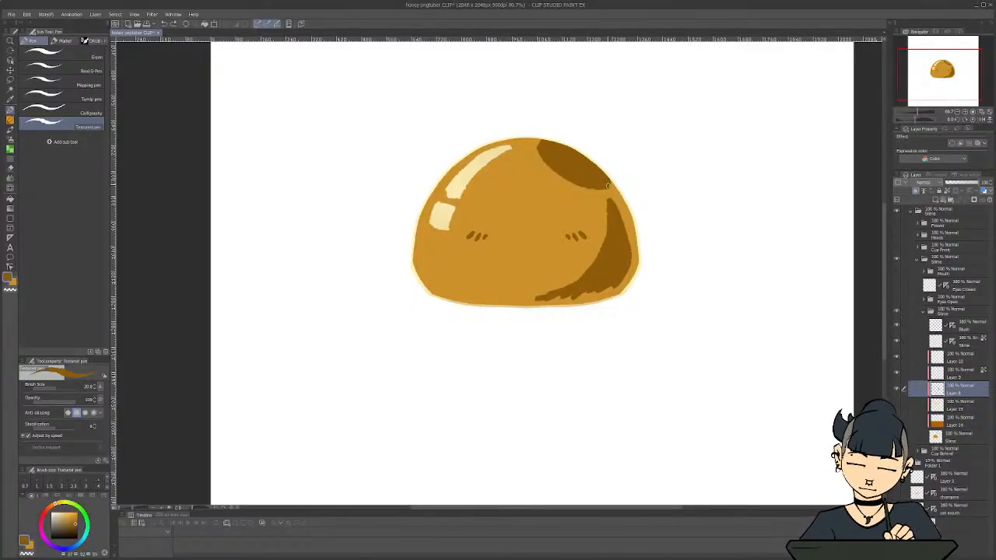
{"action": "mouse_move", "coordinate": [613, 285]}
{"action": "left_mouse_down"}
{"action": "mouse_move", "coordinate": [582, 306]}
{"action": "mouse_move", "coordinate": [588, 290]}
{"action": "mouse_move", "coordinate": [560, 306]}
{"action": "mouse_move", "coordinate": [539, 302]}
{"action": "left_mouse_up"}
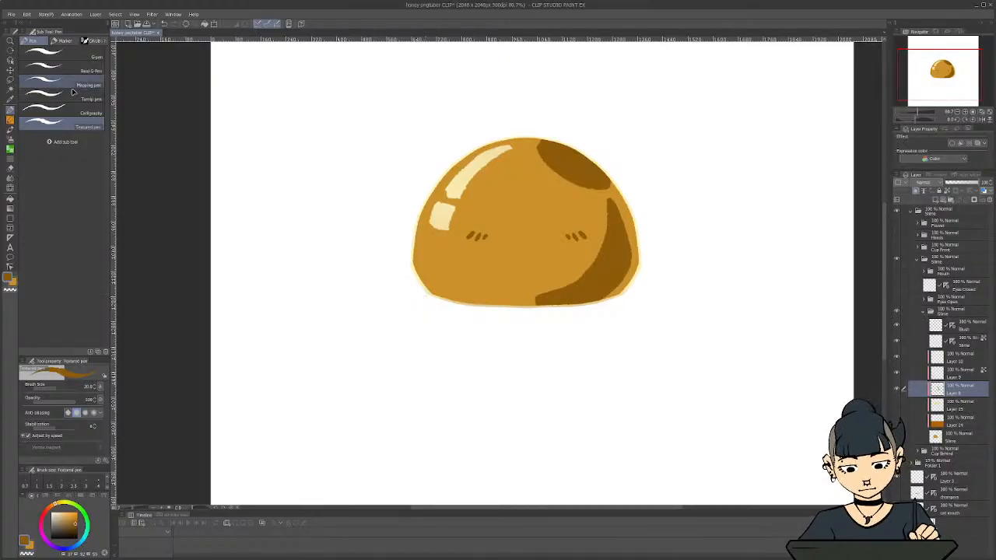
{"action": "left_click", "coordinate": [11, 14]}
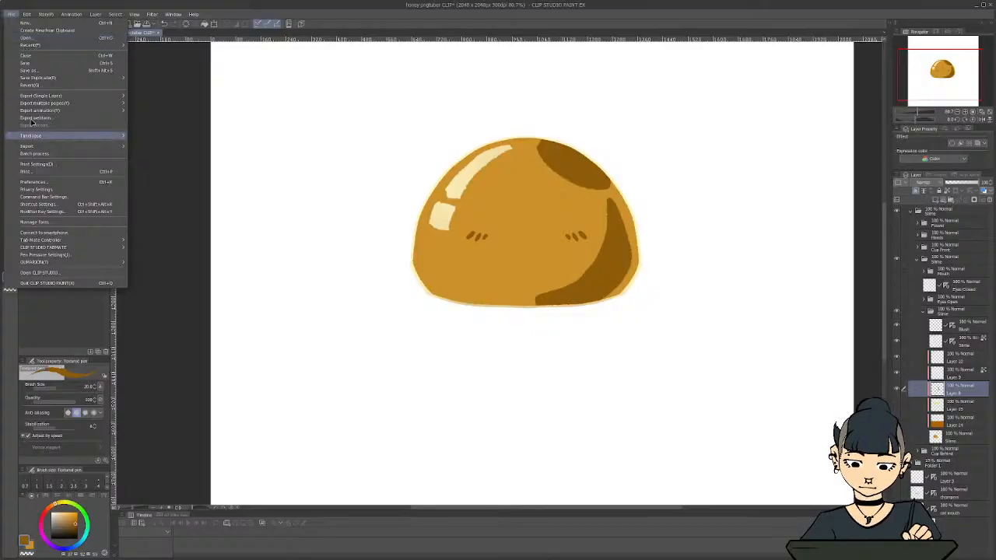
{"action": "mouse_move", "coordinate": [41, 97]}
{"action": "left_click", "coordinate": [173, 115]}
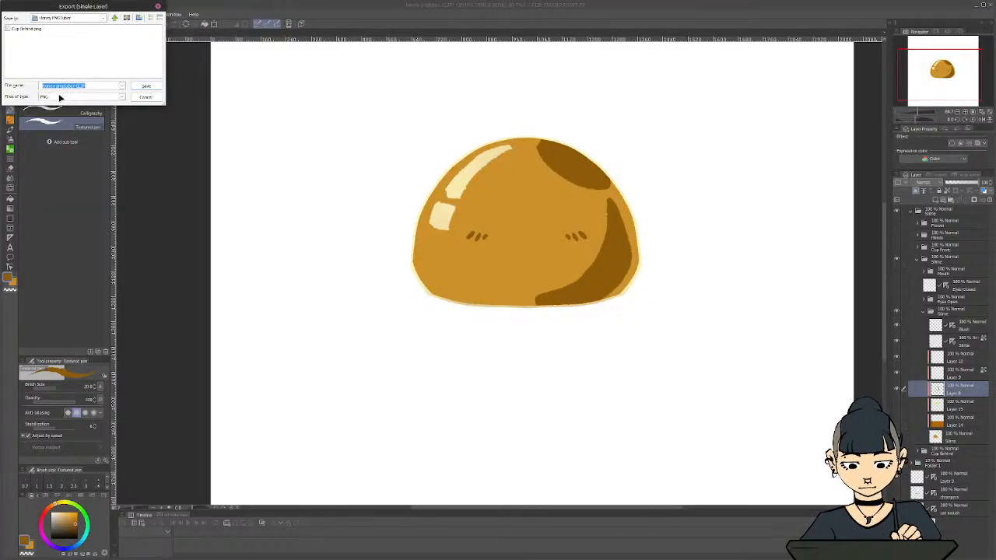
{"action": "type", "text": "Slium"}
{"action": "key", "text": "BackSpace"}
{"action": "key", "text": "BackSpace"}
{"action": "key", "text": "BackSpace"}
{"action": "key", "text": "BackSpace"}
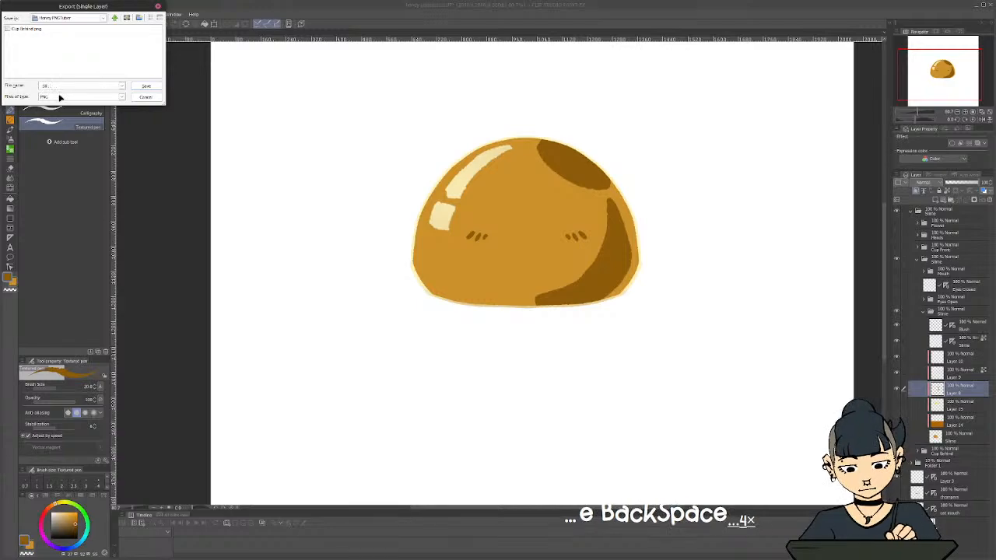
{"action": "type", "text": "lime Body"}
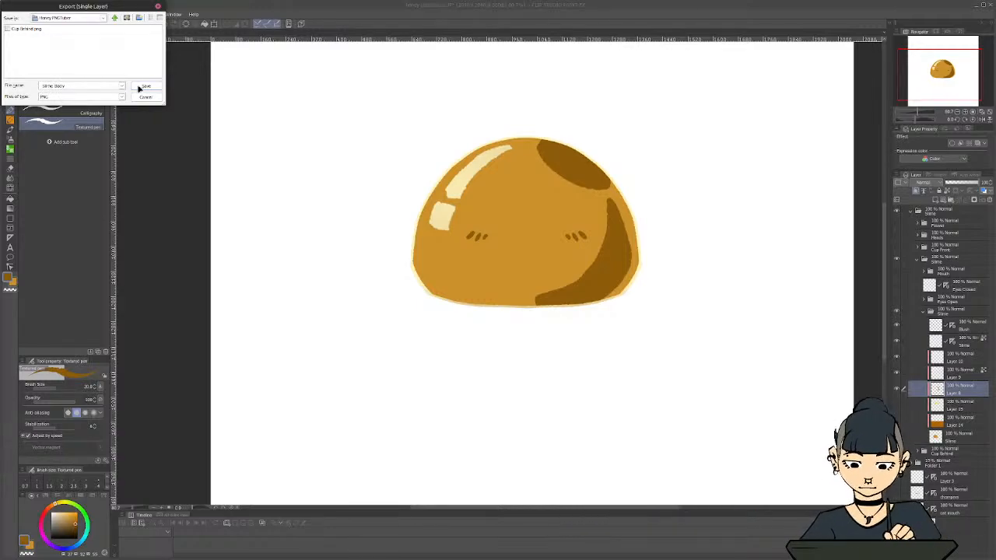
{"action": "left_click", "coordinate": [146, 87]}
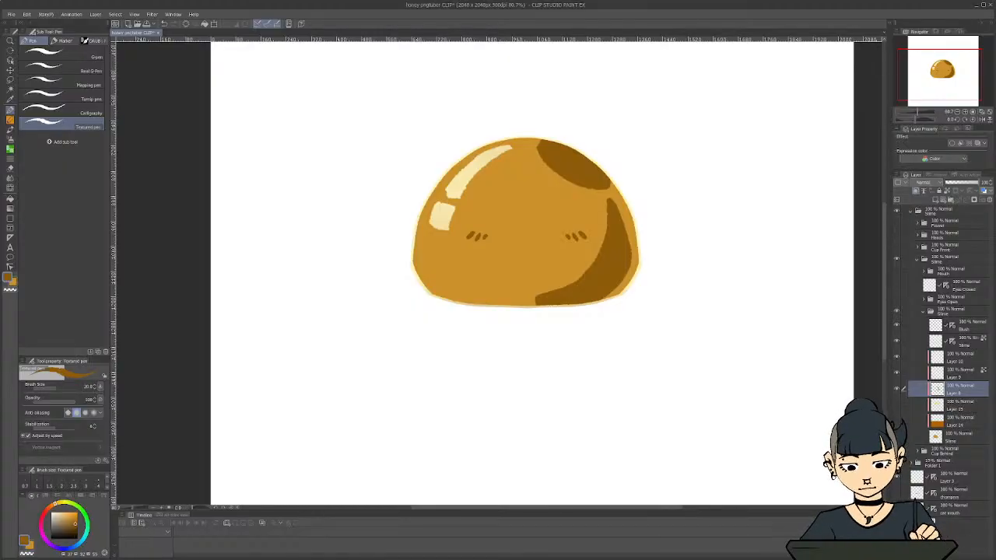
Hide the white Paper layer and the slime body folder, leaving only the Cup Behind artwork shown on transparency
{"action": "left_click", "coordinate": [896, 525]}
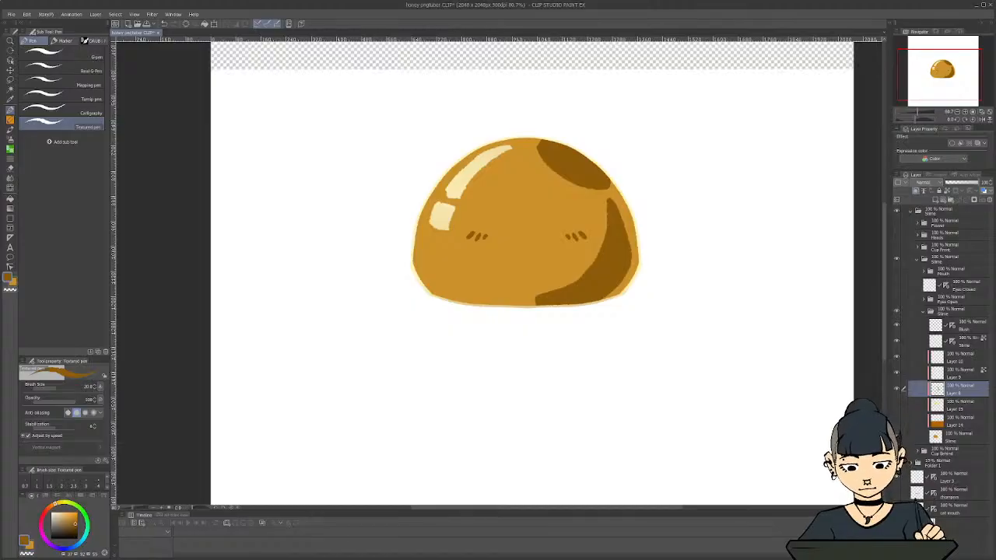
{"action": "left_click", "coordinate": [920, 314]}
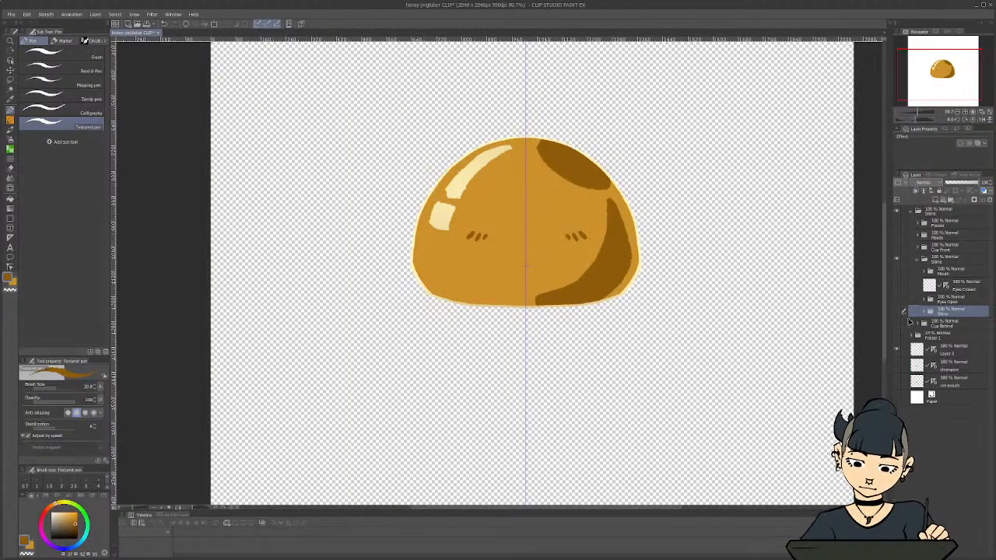
{"action": "left_click", "coordinate": [896, 311]}
{"action": "left_click", "coordinate": [897, 337]}
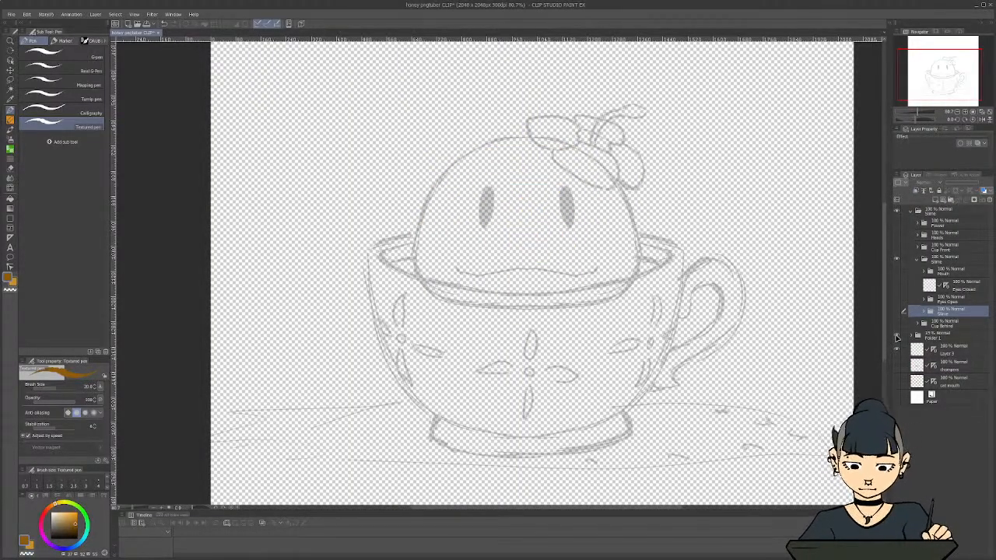
{"action": "left_click", "coordinate": [897, 337]}
{"action": "left_click", "coordinate": [897, 324]}
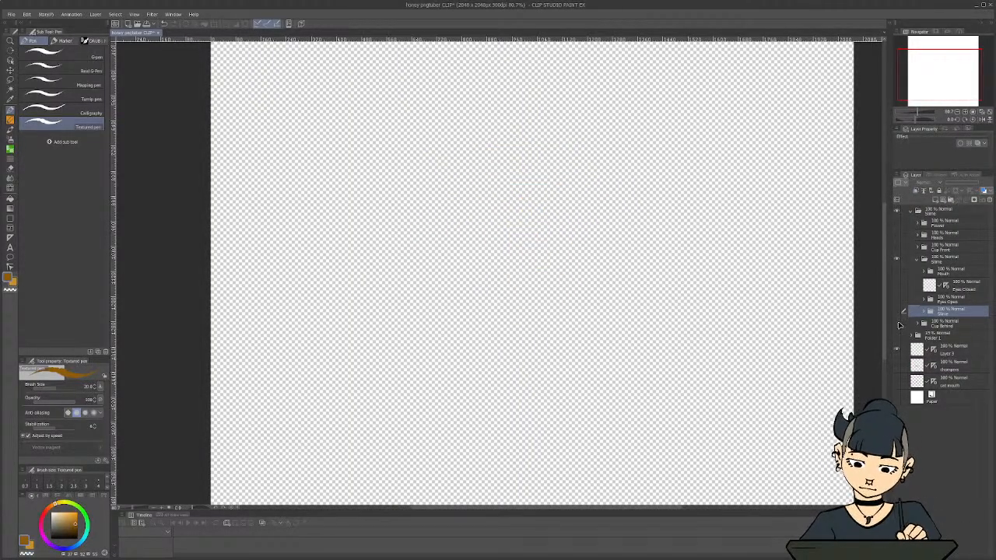
Export the back of the cup as a single-layer PNG, overwriting the existing Cup Behind.png
{"action": "left_click", "coordinate": [11, 14]}
{"action": "mouse_move", "coordinate": [68, 97]}
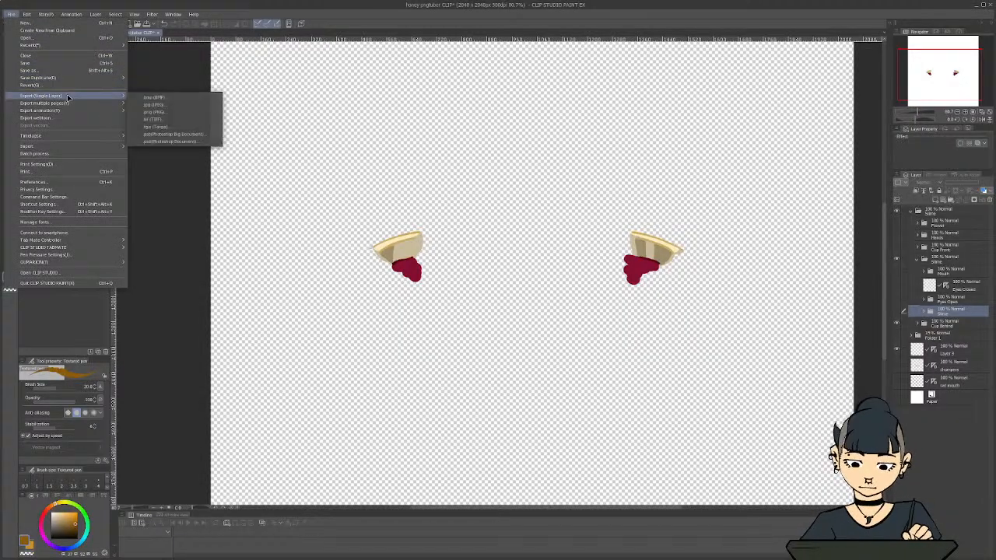
{"action": "left_click", "coordinate": [158, 115]}
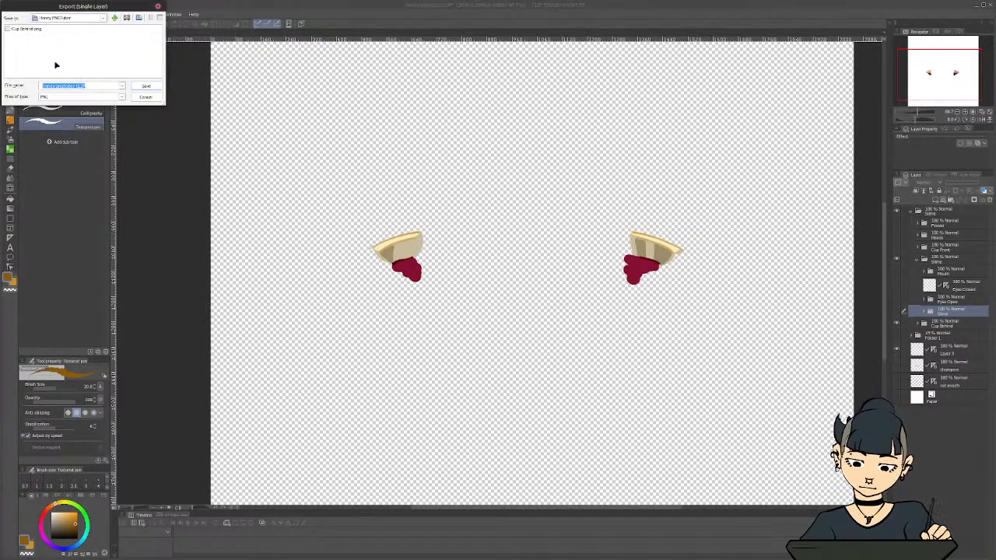
{"action": "left_click", "coordinate": [31, 29]}
{"action": "left_click", "coordinate": [145, 87]}
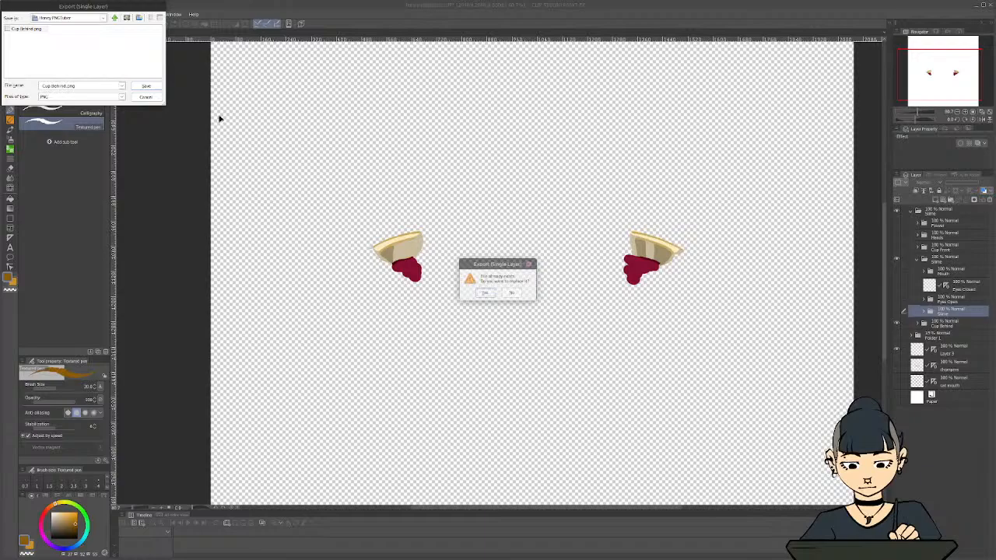
{"action": "left_click", "coordinate": [483, 291]}
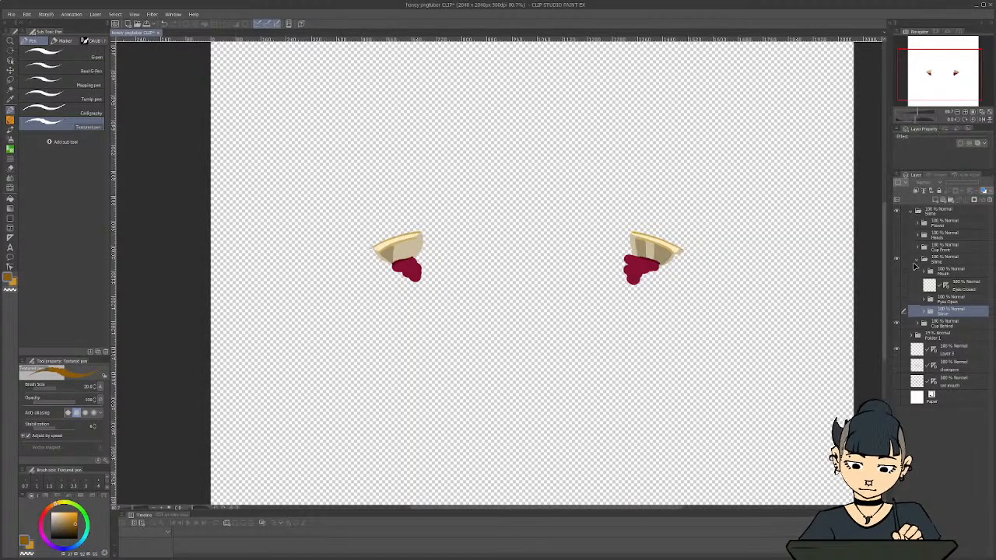
Hide the Cup Behind folder, show the slime body, and export it as a single-layer PNG named Body
{"action": "left_click", "coordinate": [897, 312]}
{"action": "left_click", "coordinate": [897, 312]}
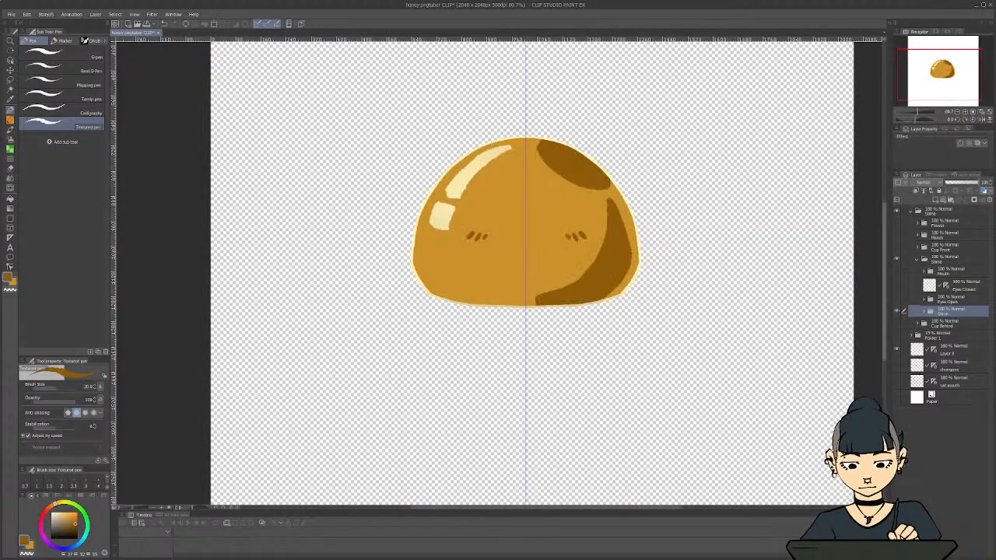
{"action": "left_click", "coordinate": [11, 15]}
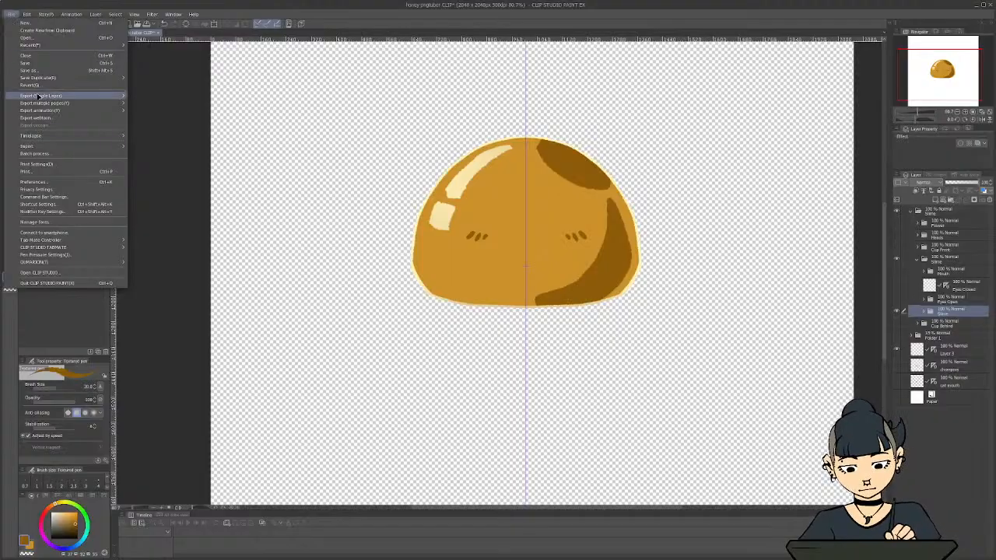
{"action": "mouse_move", "coordinate": [89, 96]}
{"action": "left_click", "coordinate": [156, 110]}
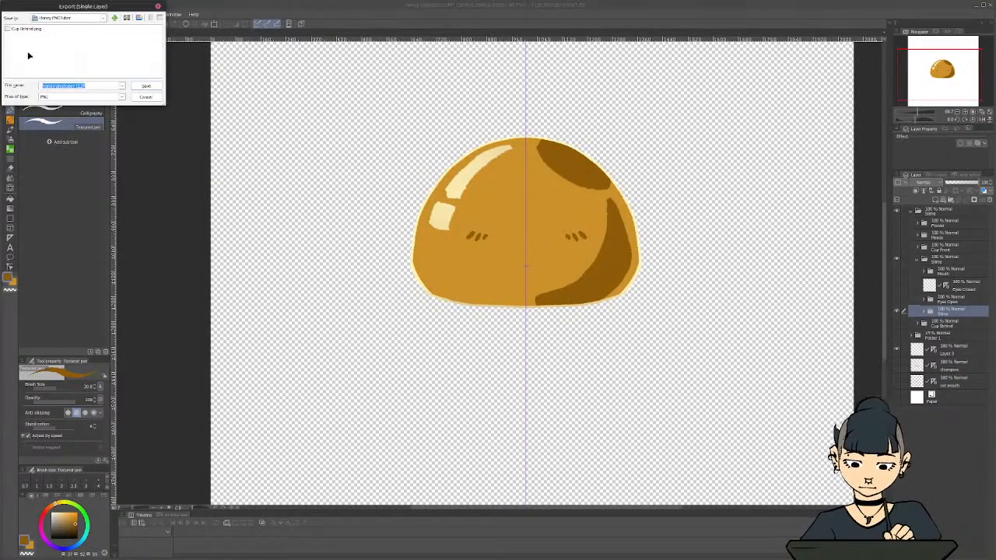
{"action": "type", "text": "Honey "}
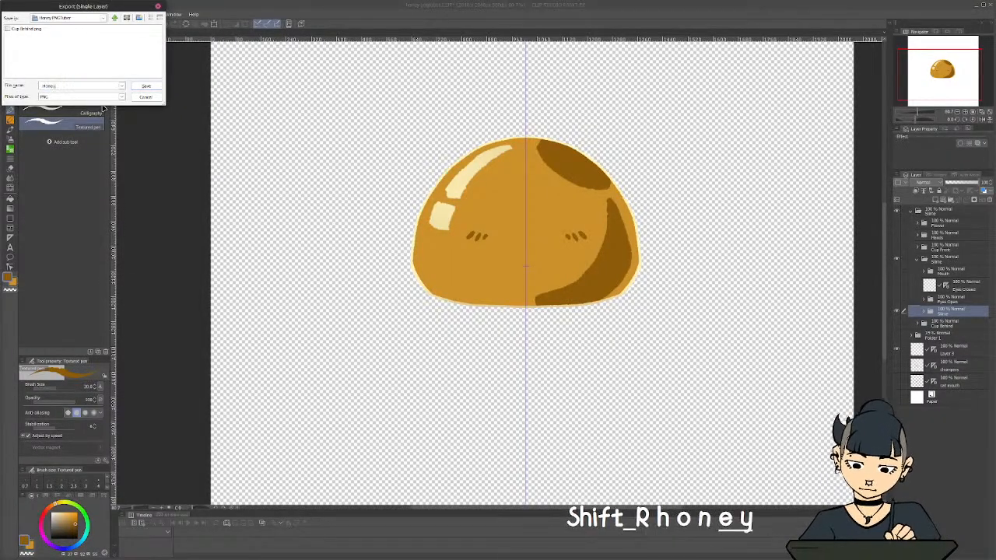
{"action": "type", "text": "Slime Body"}
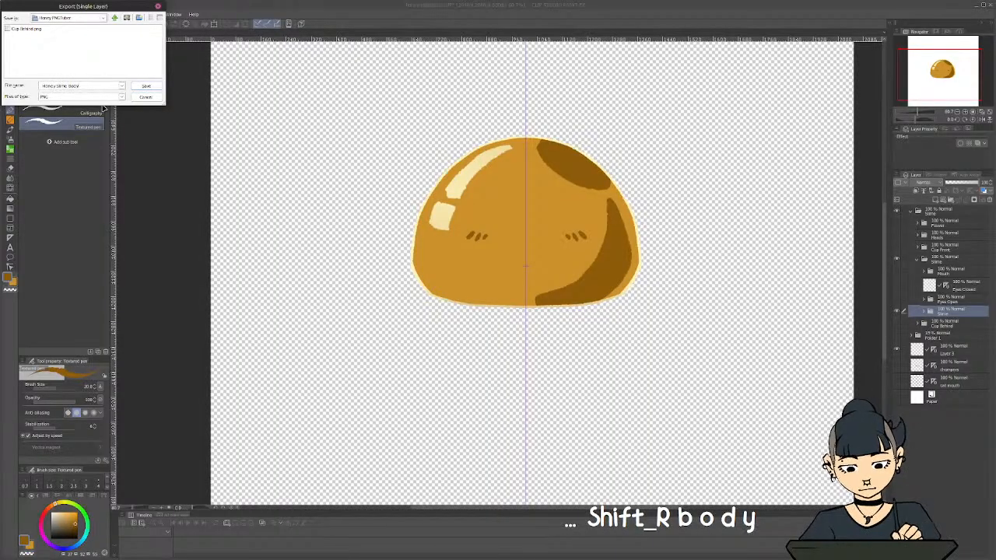
{"action": "key", "text": "ctrl+a"}
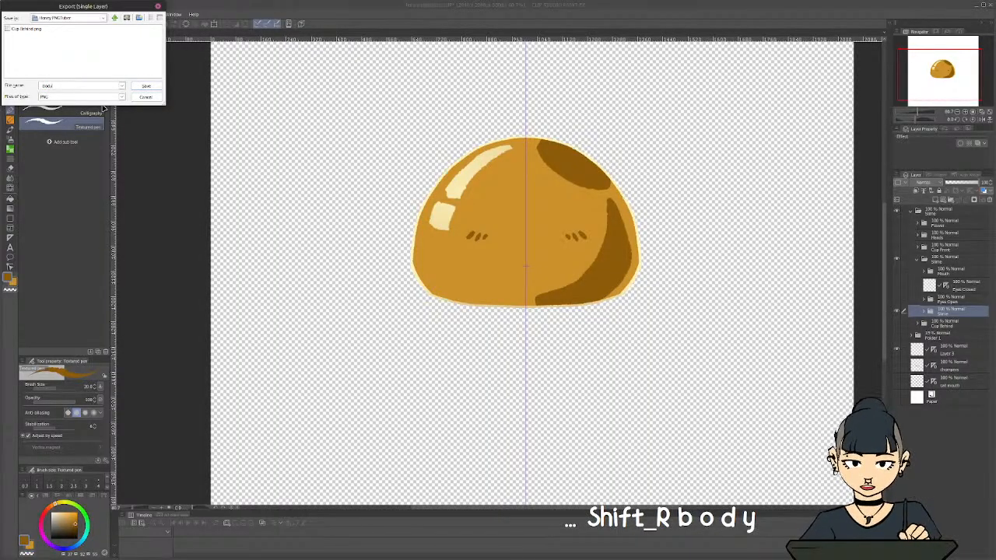
{"action": "left_click", "coordinate": [146, 85]}
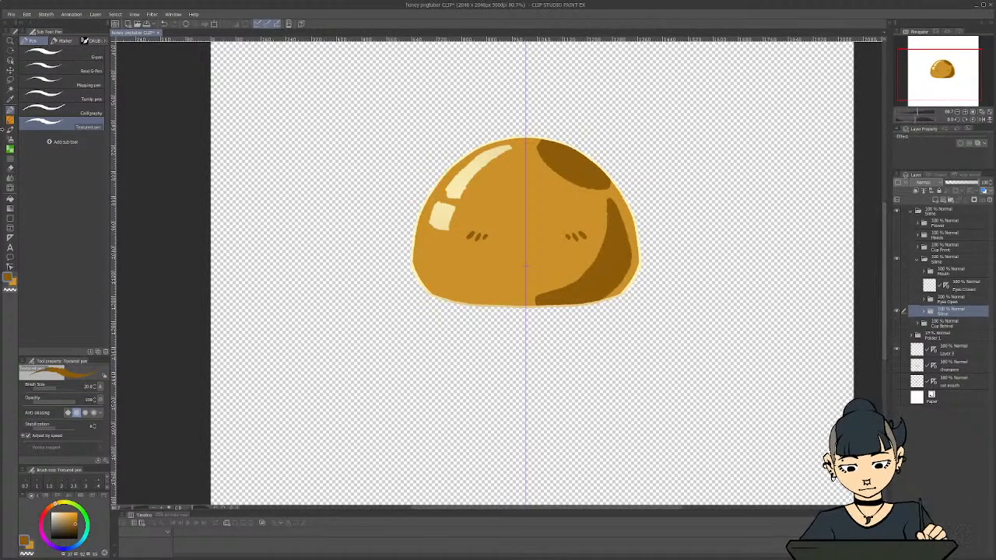
{"action": "left_click", "coordinate": [62, 112]}
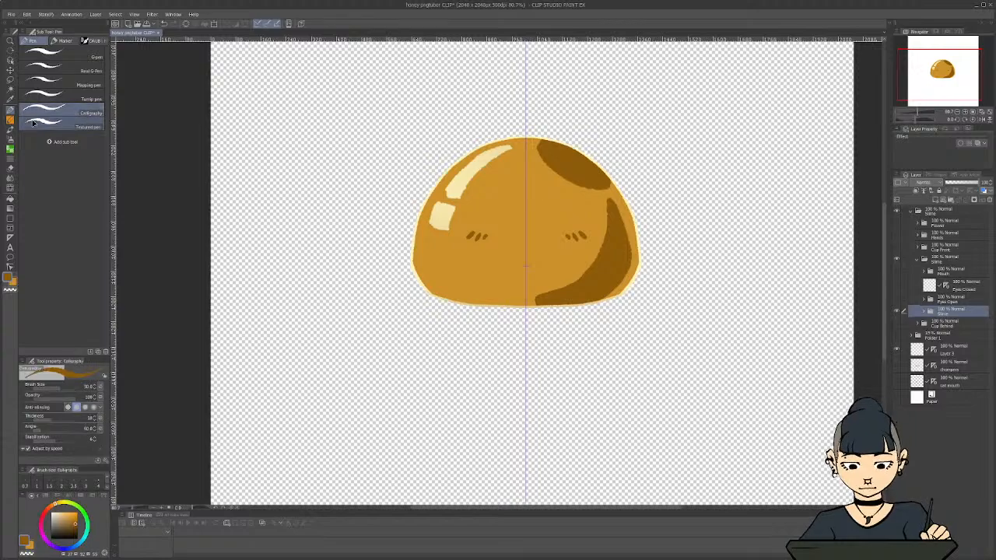
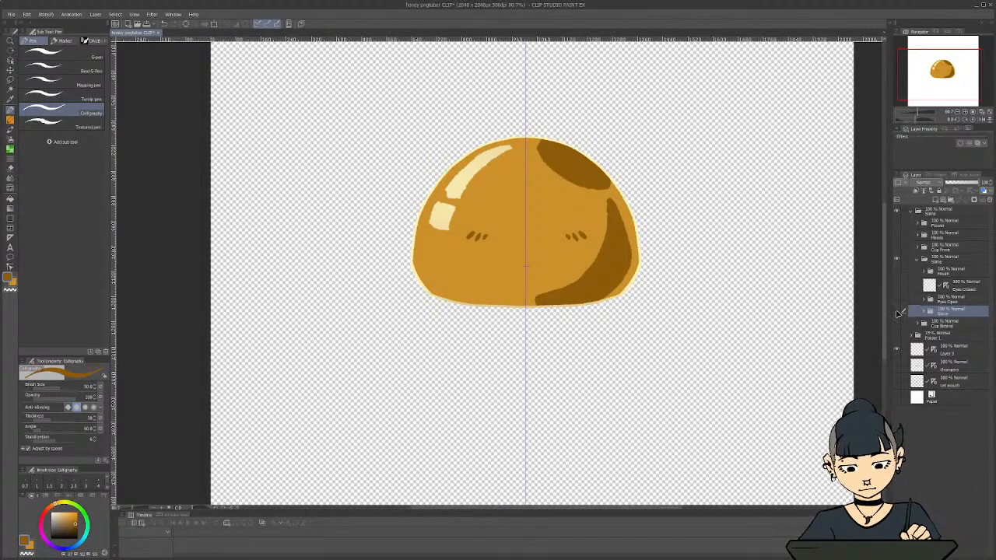
Hide the slime body, show the Eyes Open folder, and export it as a single-layer PNG named Eyes Open
{"action": "left_click", "coordinate": [896, 311]}
{"action": "left_click", "coordinate": [896, 301]}
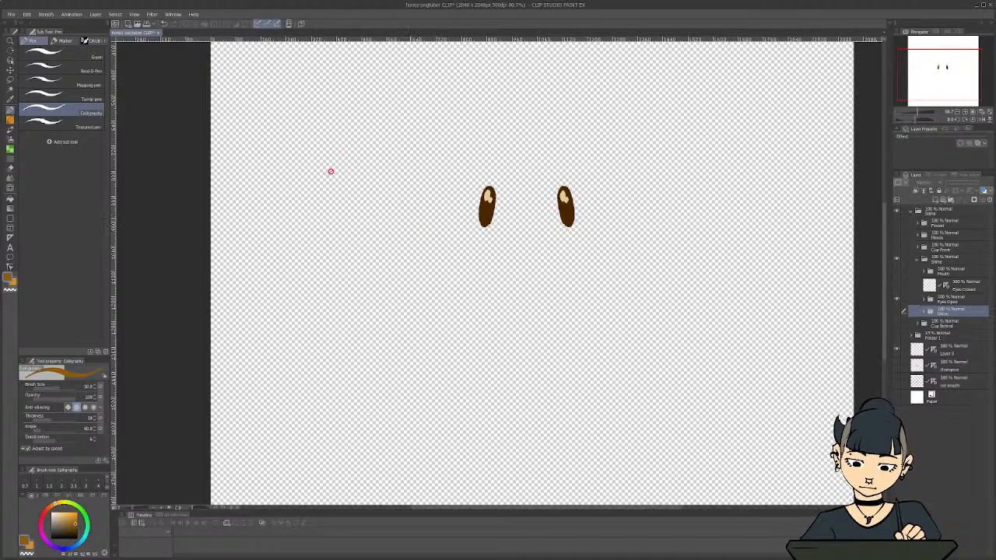
{"action": "left_click", "coordinate": [11, 14]}
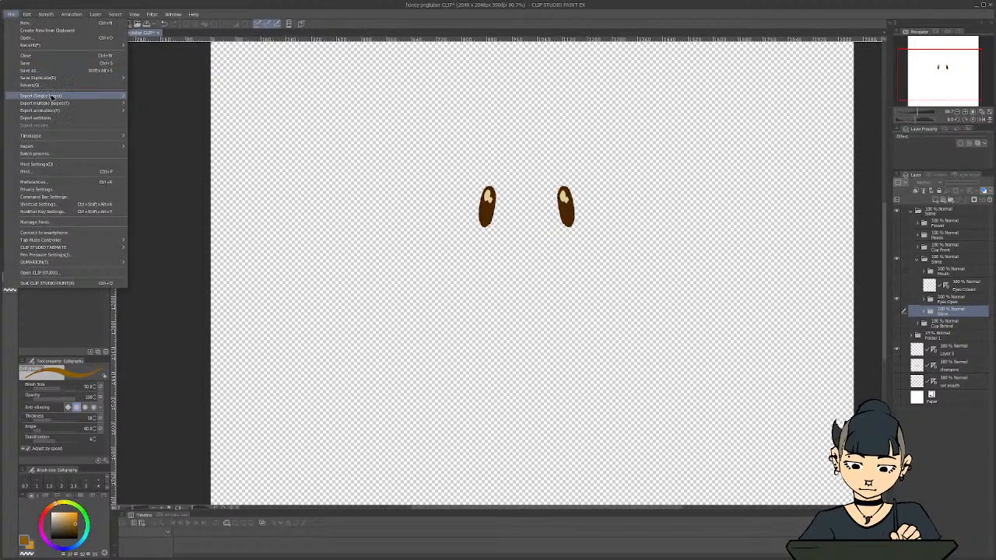
{"action": "mouse_move", "coordinate": [51, 96]}
{"action": "left_click", "coordinate": [144, 113]}
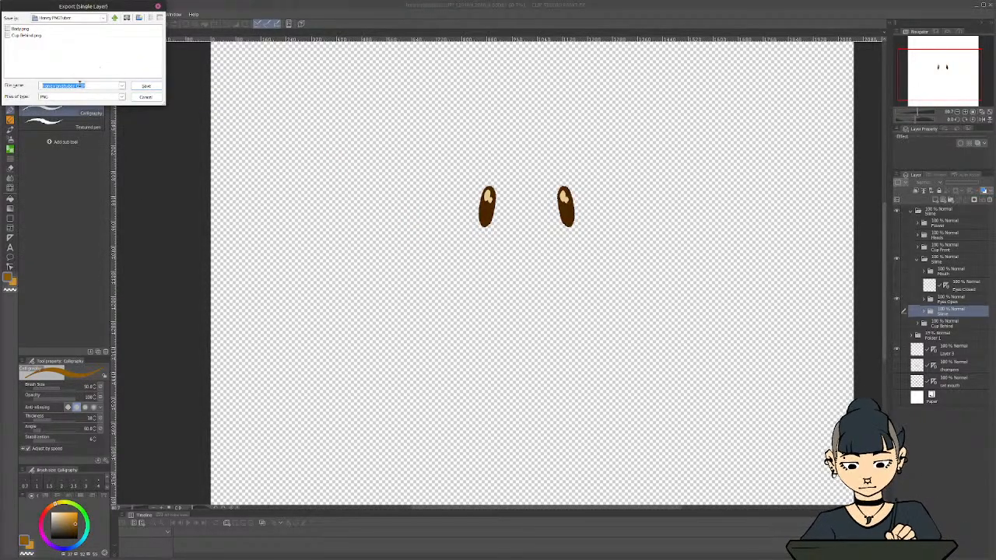
{"action": "type", "text": "Eyes Open"}
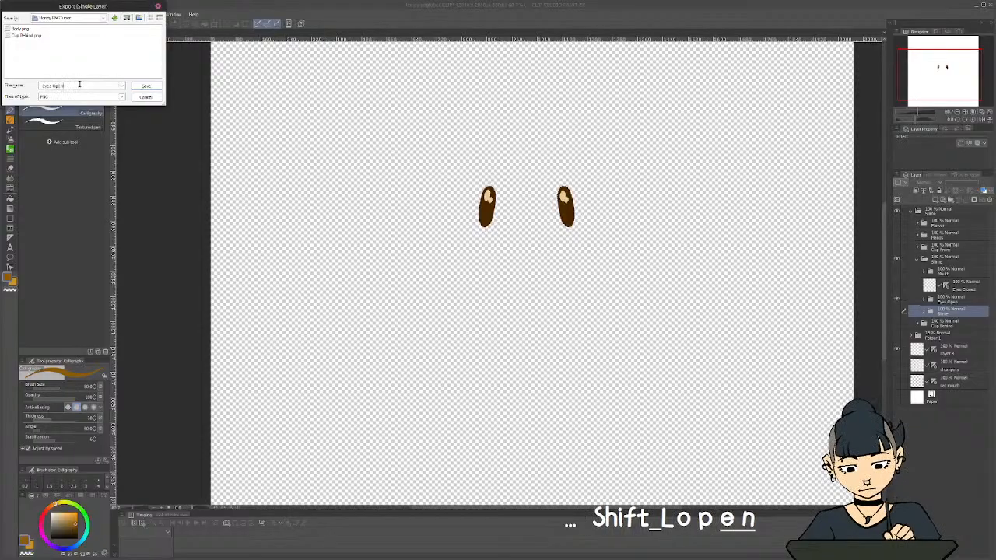
{"action": "key", "text": "Return"}
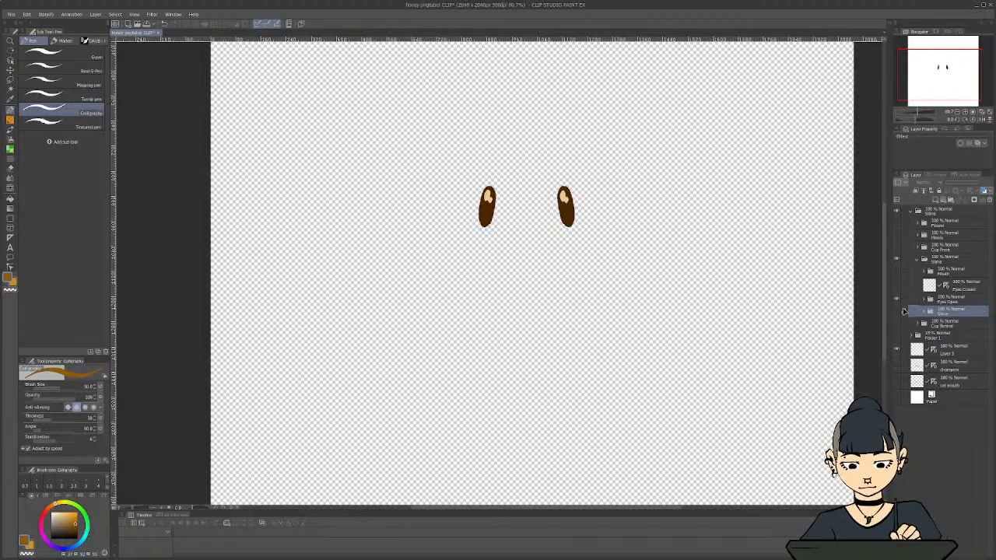
Hide the Eyes Open folder, show the Eyes Closed layer, and export it as a single-layer PNG named Eyes Closed
{"action": "left_click", "coordinate": [896, 299]}
{"action": "left_click", "coordinate": [896, 285]}
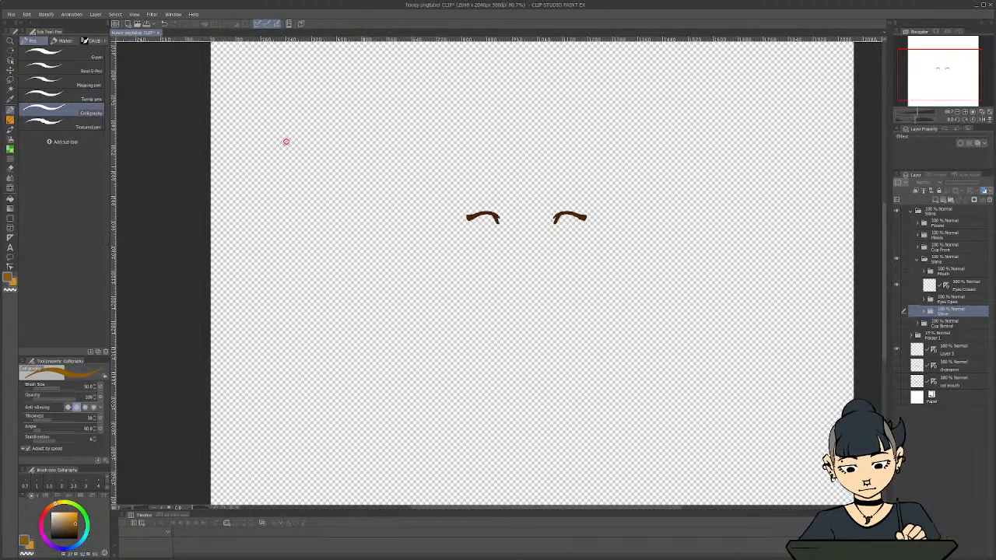
{"action": "left_click", "coordinate": [10, 14]}
{"action": "mouse_move", "coordinate": [44, 98]}
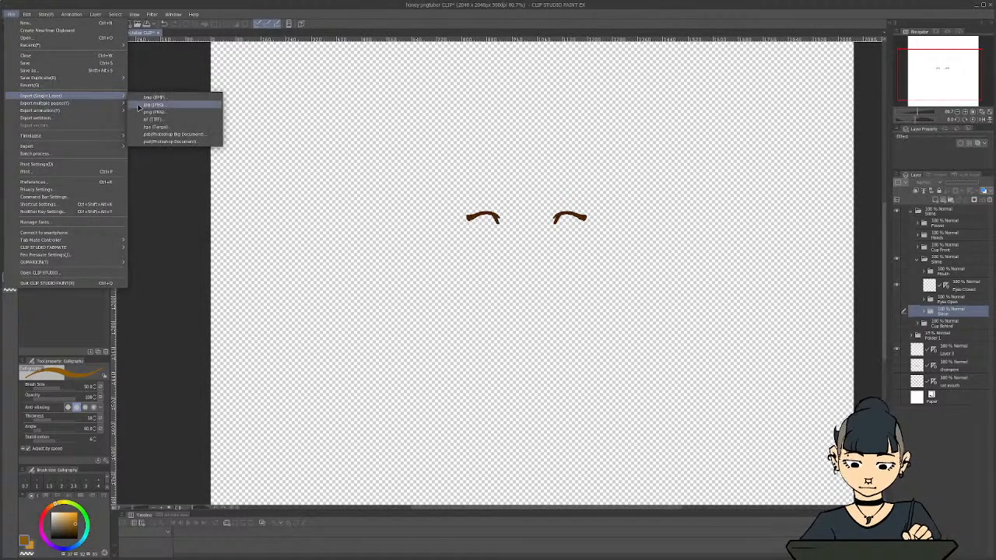
{"action": "left_click", "coordinate": [140, 113]}
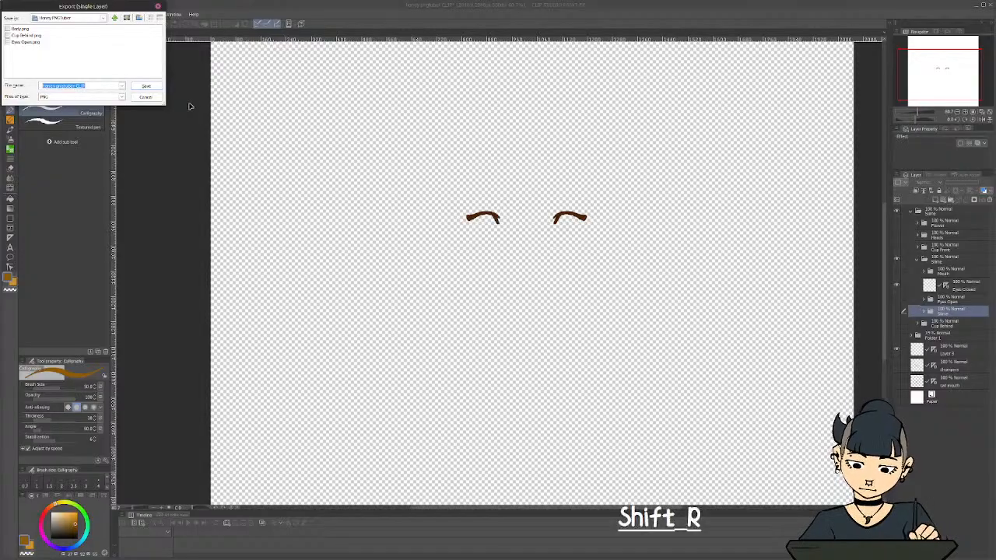
{"action": "type", "text": "Eyes Closed"}
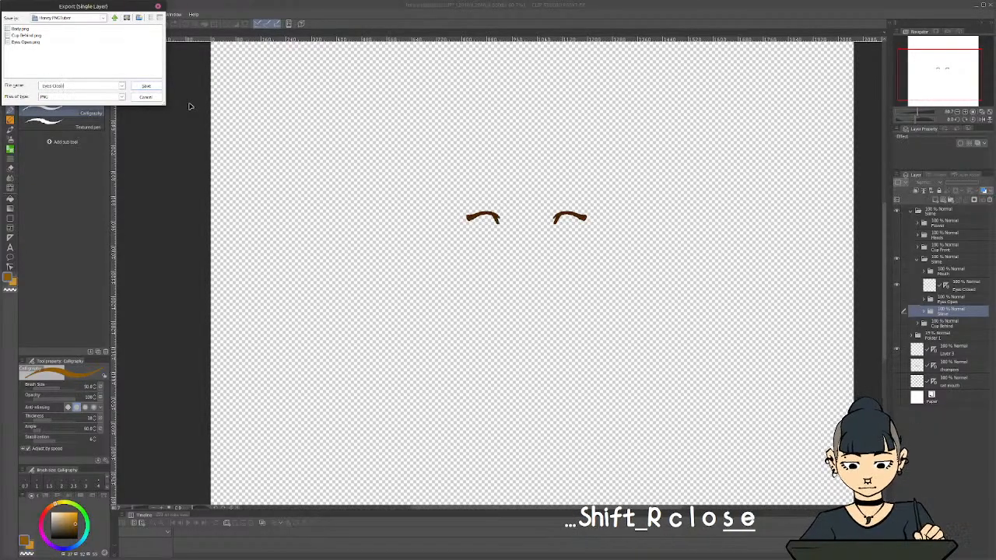
{"action": "left_click", "coordinate": [146, 86]}
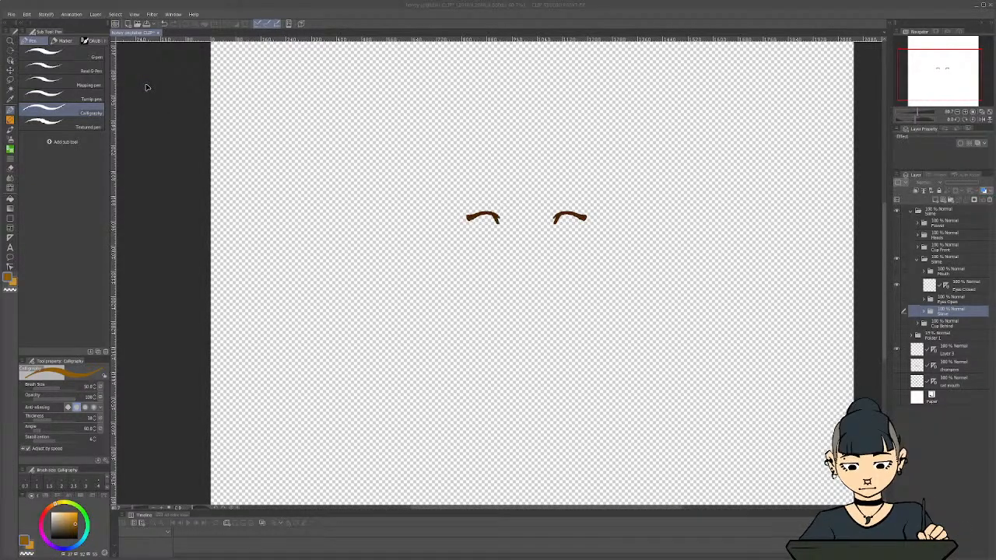
Hide the Eyes Closed layer, show the Mouth folder, and expand it to check the closed mouth's line and fill layers
{"action": "left_click", "coordinate": [897, 285]}
{"action": "left_click", "coordinate": [897, 273]}
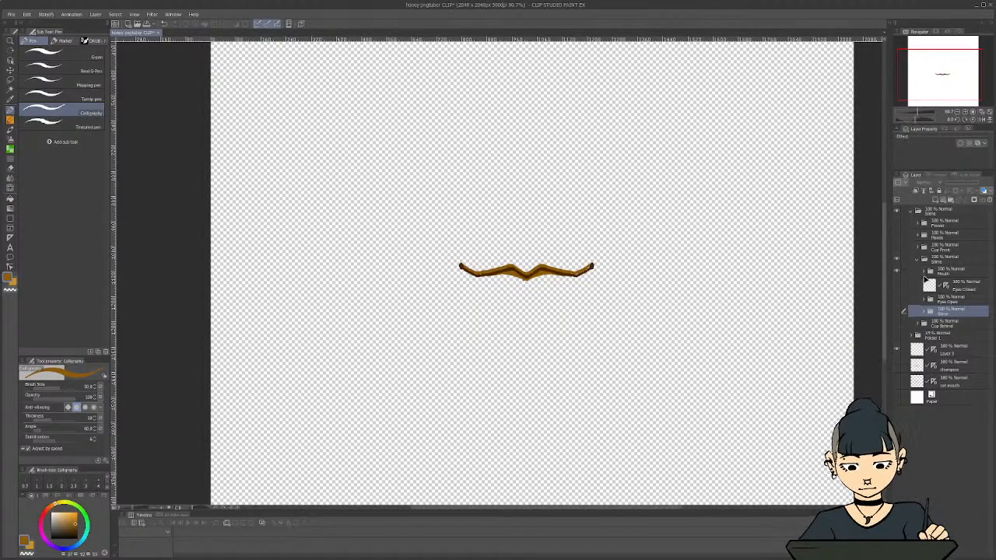
{"action": "left_click", "coordinate": [923, 273]}
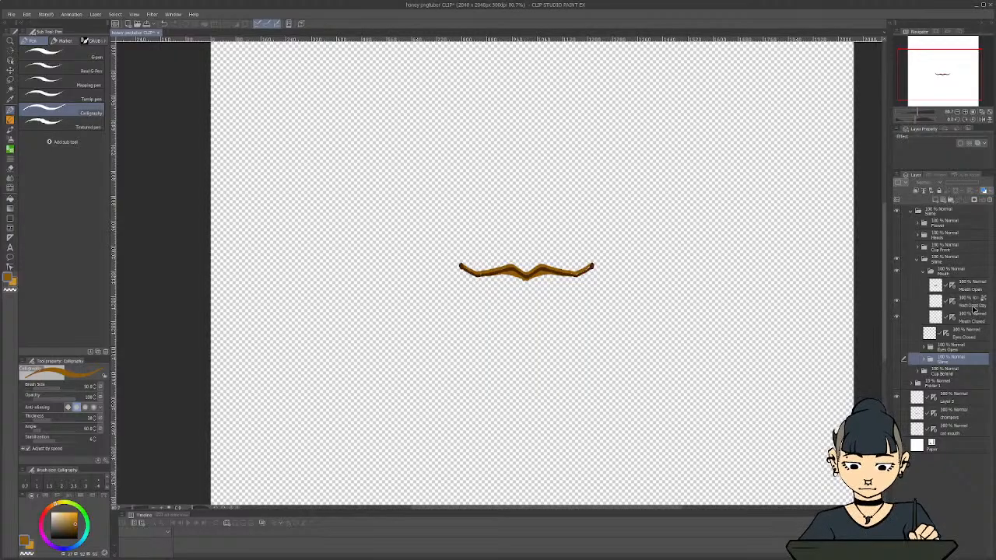
{"action": "left_click", "coordinate": [895, 303]}
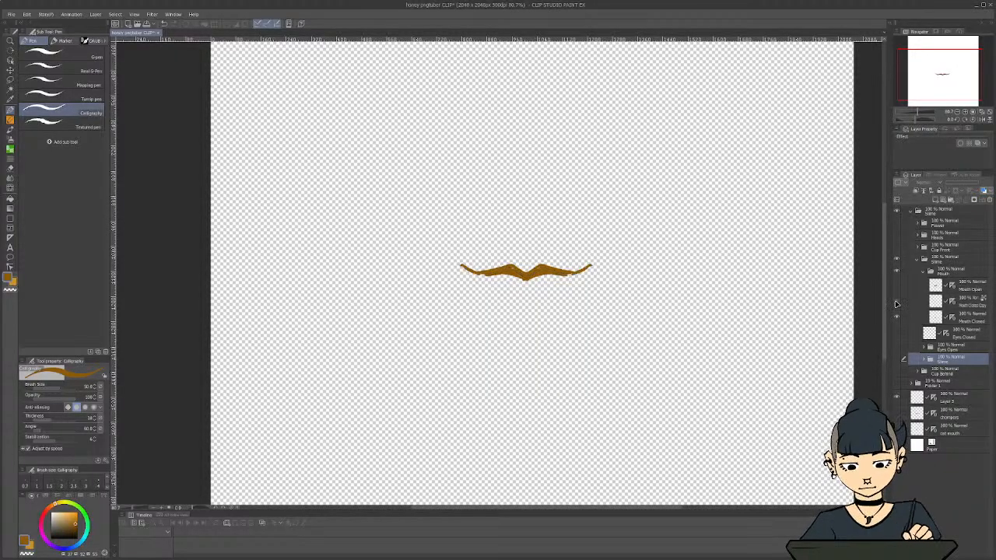
{"action": "left_click", "coordinate": [895, 302]}
On the Mouth Closed layer, sample the mouth's brown and switch to the Textured pen for touching up the fill
{"action": "left_click", "coordinate": [974, 318]}
{"action": "scroll", "coordinate": [595, 284], "scroll_direction": "up", "scroll_amount": 8}
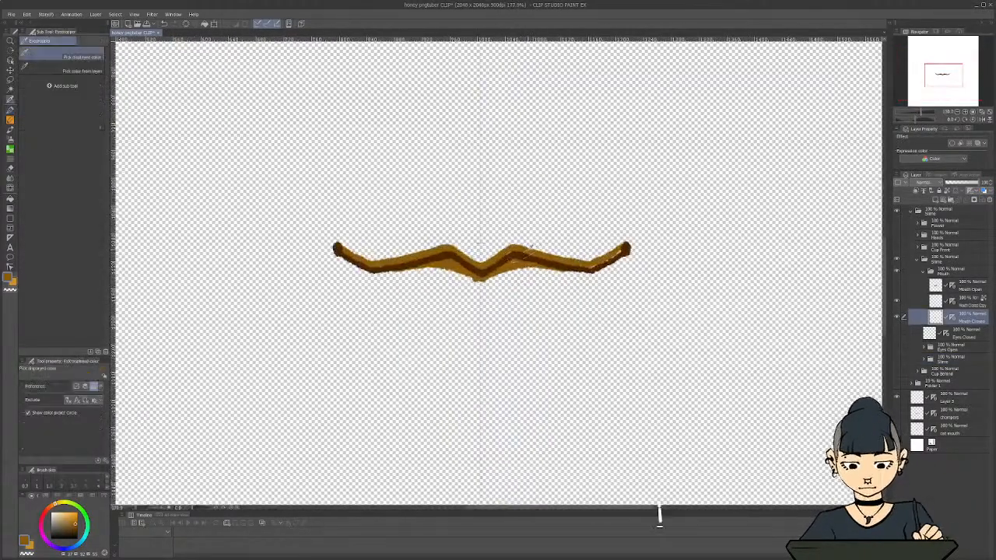
{"action": "left_click", "coordinate": [529, 251], "text": "alt"}
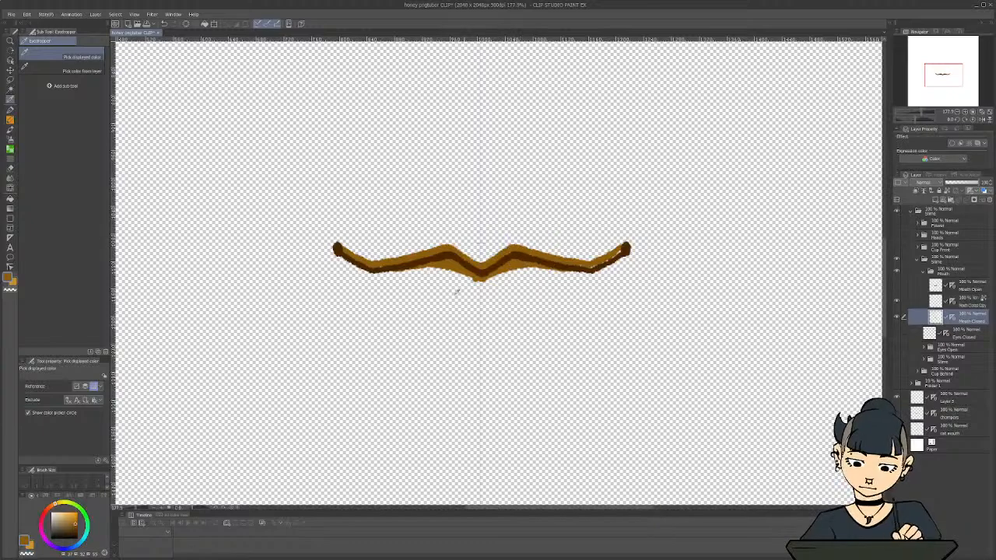
{"action": "key", "text": "p"}
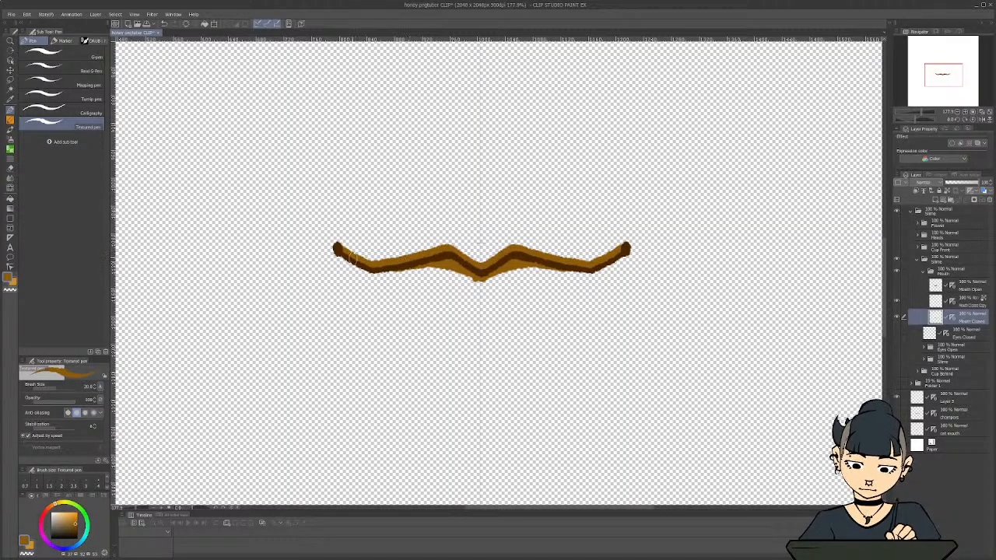
{"action": "scroll", "coordinate": [342, 303], "scroll_direction": "down", "scroll_amount": 3}
{"action": "scroll", "coordinate": [381, 389], "scroll_direction": "down", "scroll_amount": 2}
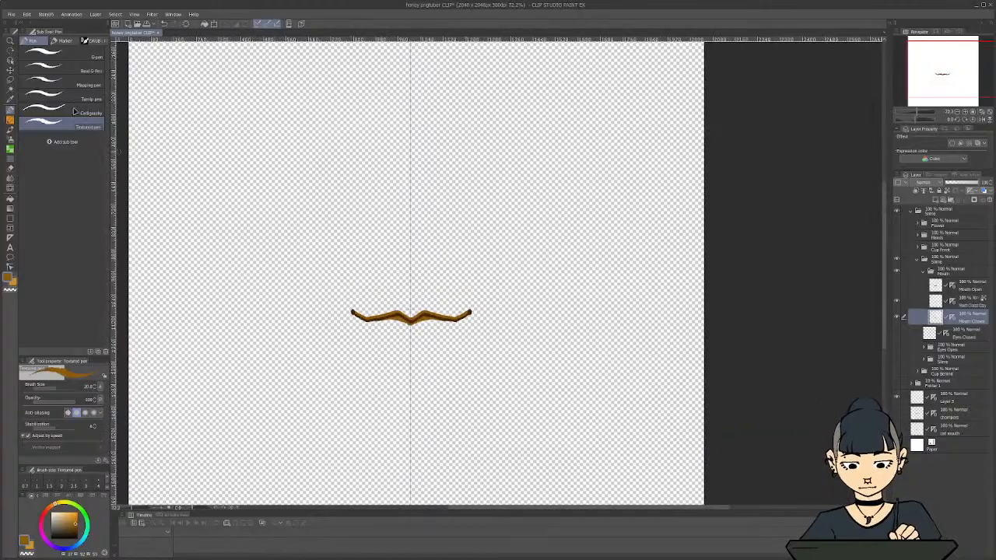
Export the closed mouth as a single-layer PNG named Mouth Closed
{"action": "left_click", "coordinate": [11, 14]}
{"action": "mouse_move", "coordinate": [46, 96]}
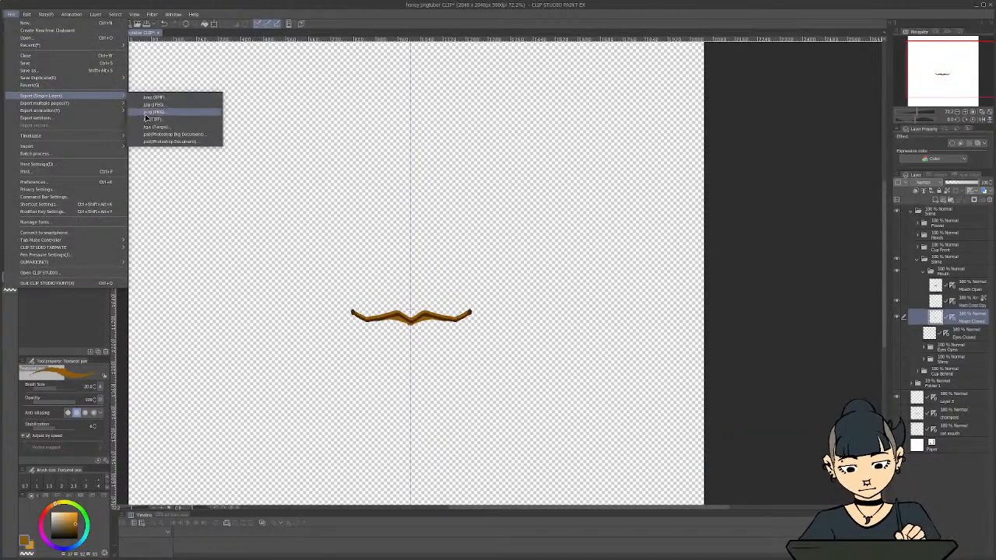
{"action": "left_click", "coordinate": [154, 111]}
{"action": "type", "text": "Mouth Closer"}
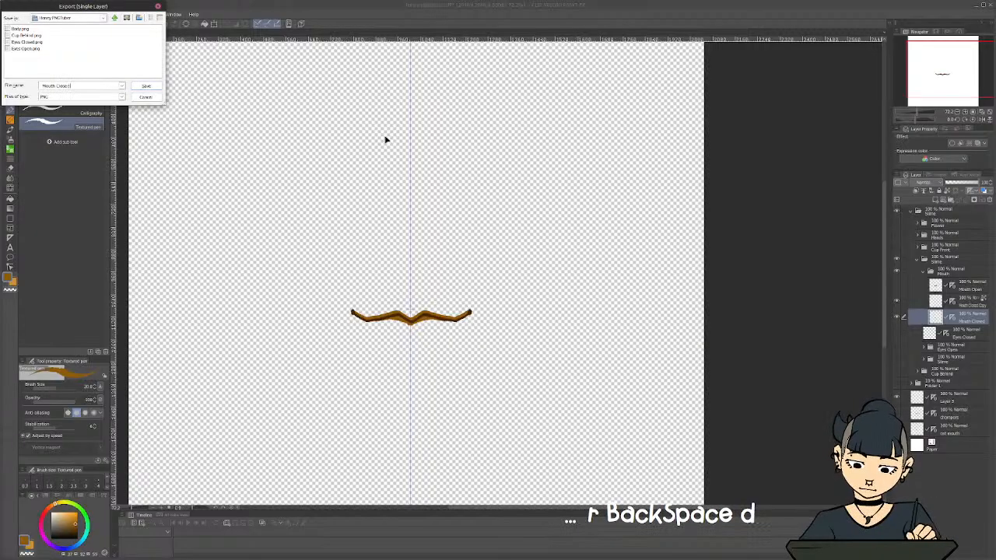
{"action": "left_click", "coordinate": [146, 85]}
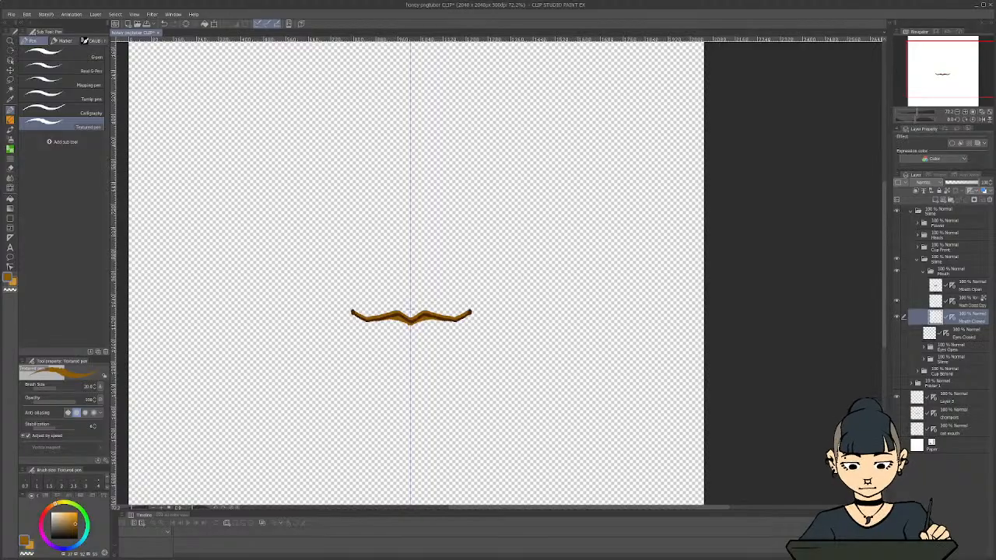
Hide the closed mouth's line and fill layers and show the Mouth Open sketch
{"action": "left_click_drag", "start_coordinate": [597, 512], "coordinate": [567, 510]}
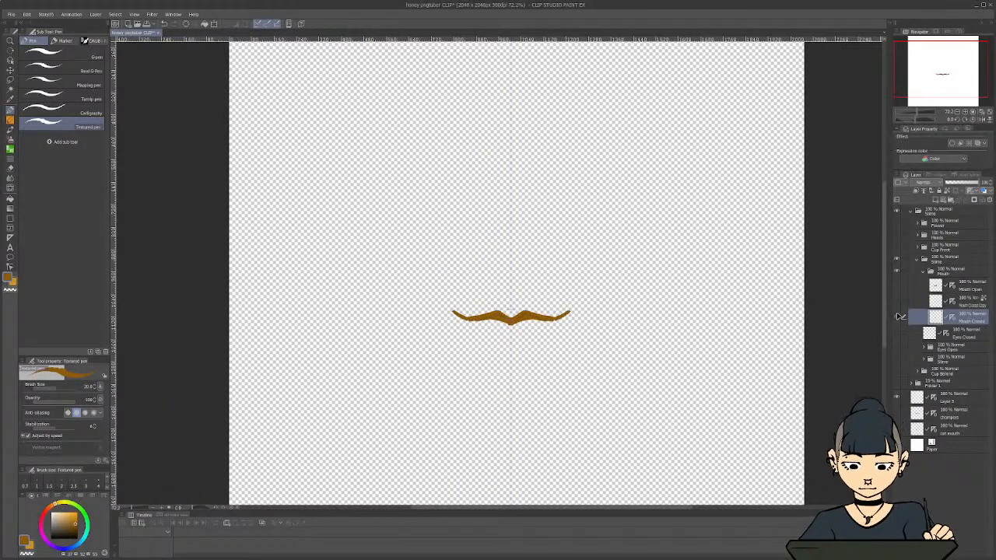
{"action": "left_click", "coordinate": [896, 316]}
{"action": "left_click", "coordinate": [897, 287]}
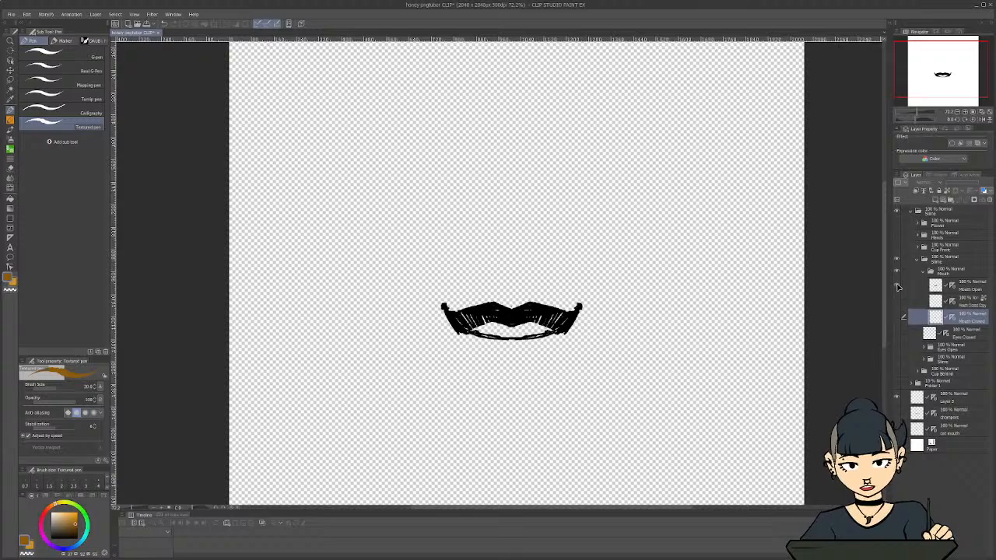
Show the Eyes Open, slime body, Cup Behind, Cup Front and Flower folders around the open mouth sketch
{"action": "left_click", "coordinate": [896, 348]}
{"action": "left_click", "coordinate": [896, 359]}
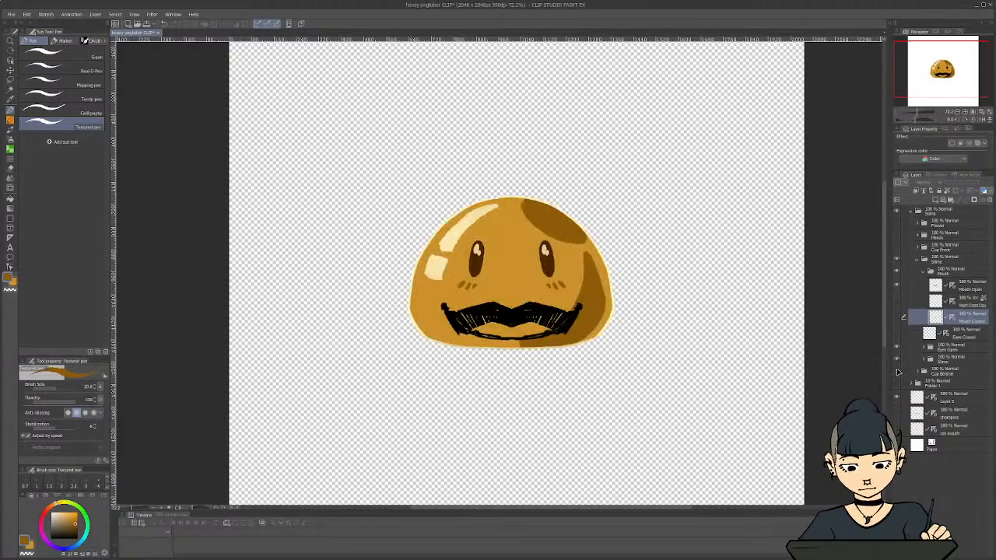
{"action": "left_click", "coordinate": [896, 371]}
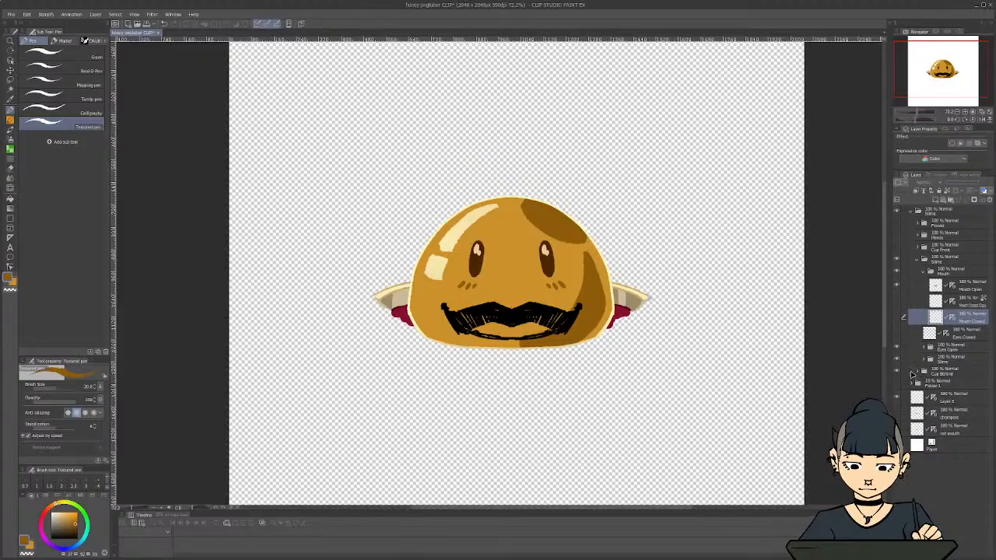
{"action": "left_click", "coordinate": [897, 384]}
{"action": "left_click", "coordinate": [897, 384]}
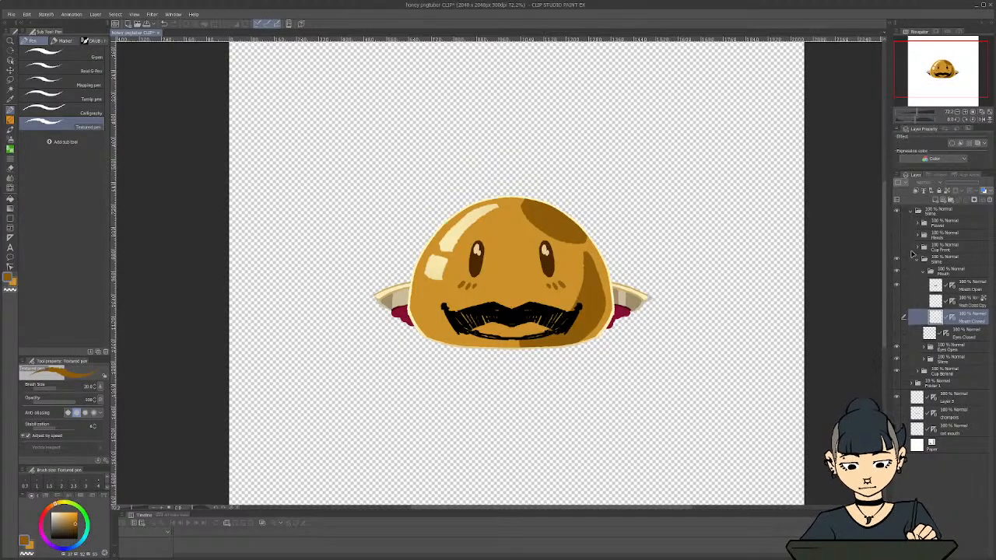
{"action": "left_click", "coordinate": [897, 247]}
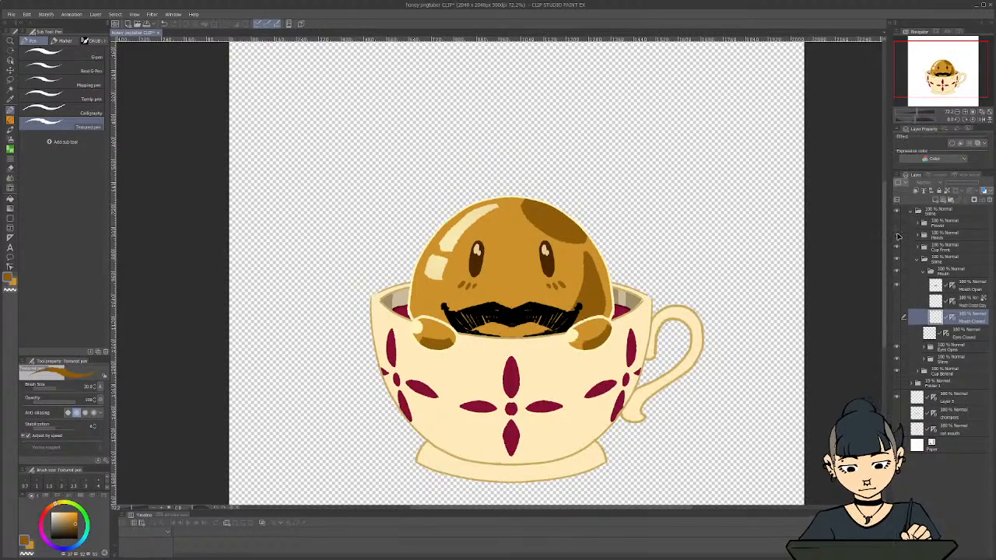
{"action": "left_click", "coordinate": [897, 224]}
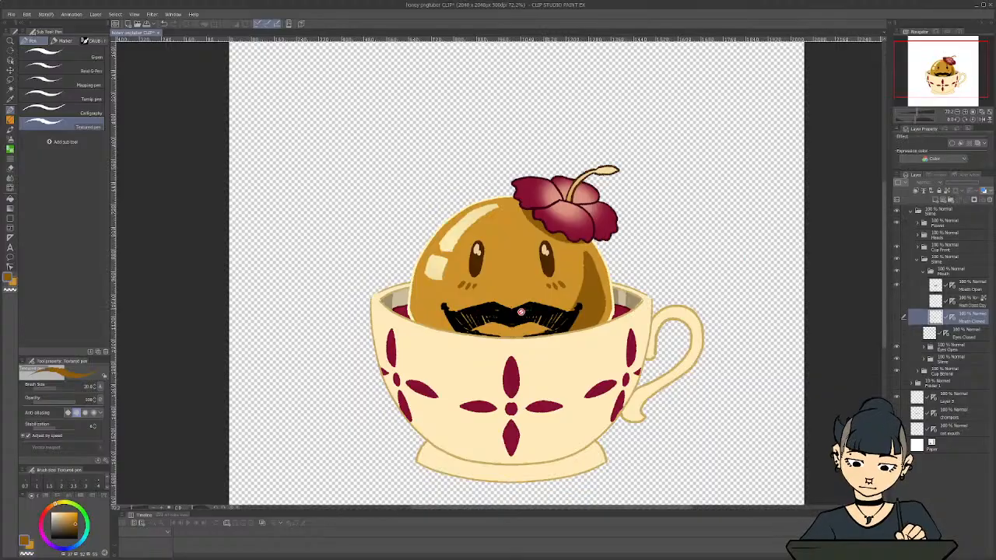
Select the Mouth Open layer and lower its opacity to 24% so the black sketch serves as a faint guide
{"action": "scroll", "coordinate": [502, 326], "scroll_direction": "up", "scroll_amount": 5}
{"action": "scroll", "coordinate": [502, 326], "scroll_direction": "up", "scroll_amount": 1}
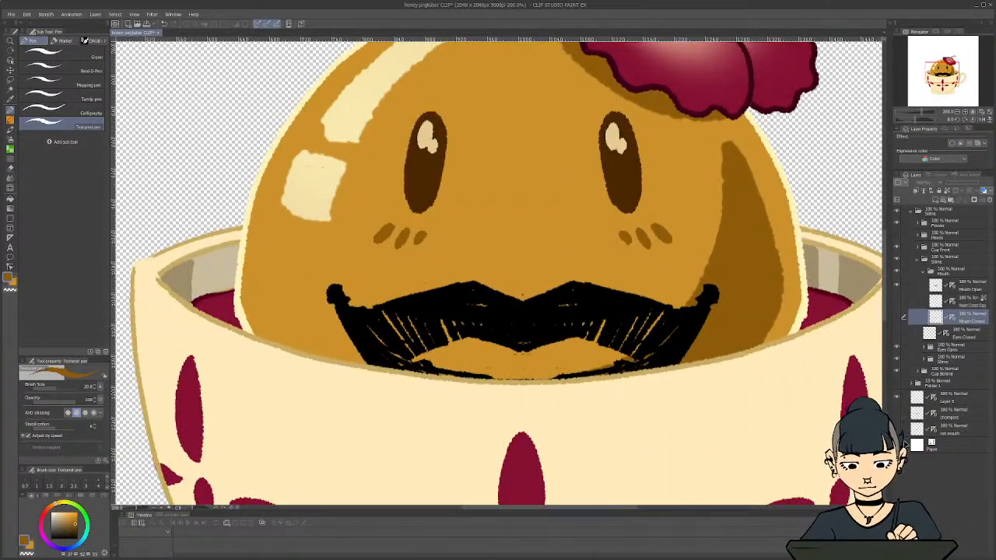
{"action": "left_click", "coordinate": [966, 289]}
{"action": "left_click", "coordinate": [955, 185]}
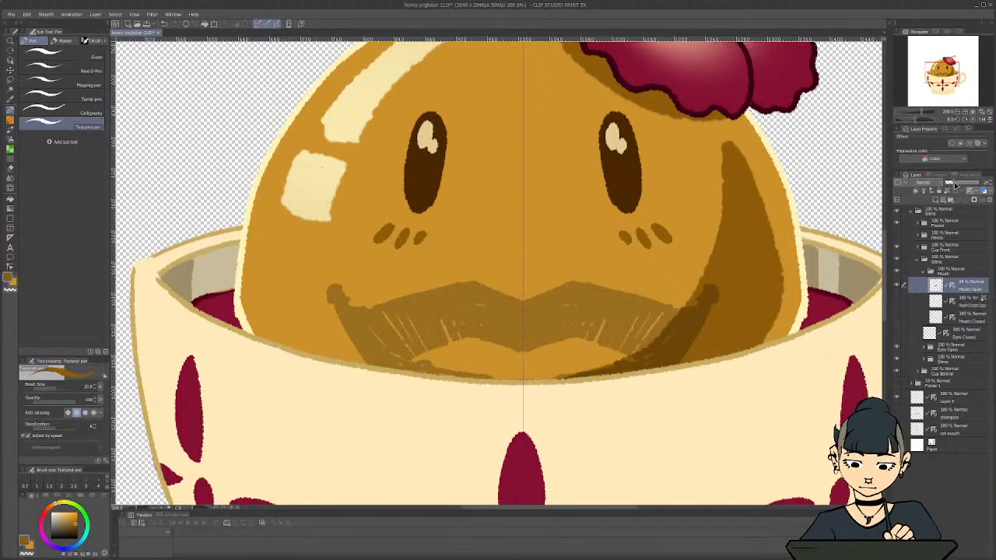
Hide the Mouth Open sketch, show the closed mouth's fill and line, and sample the line's dark brown
{"action": "left_click", "coordinate": [897, 317]}
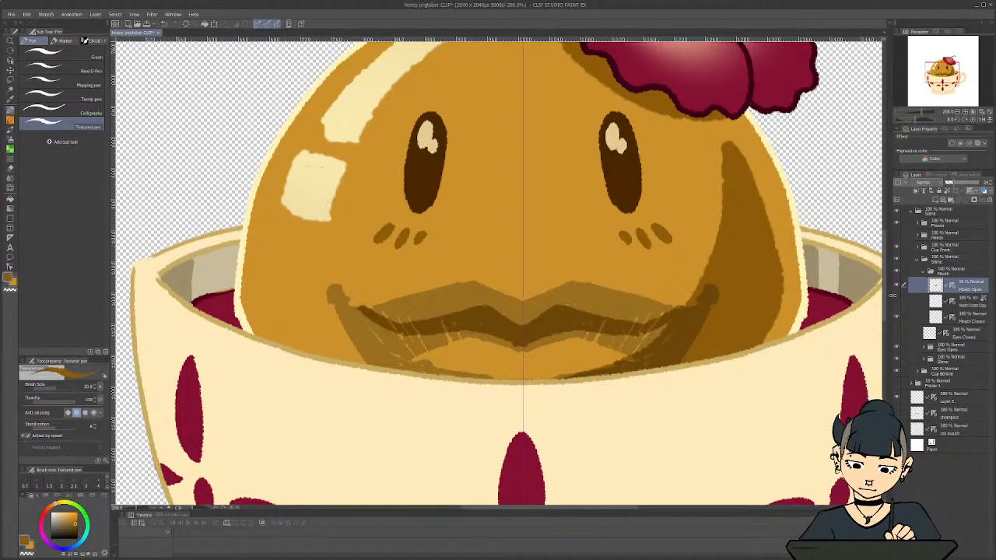
{"action": "left_click", "coordinate": [898, 286]}
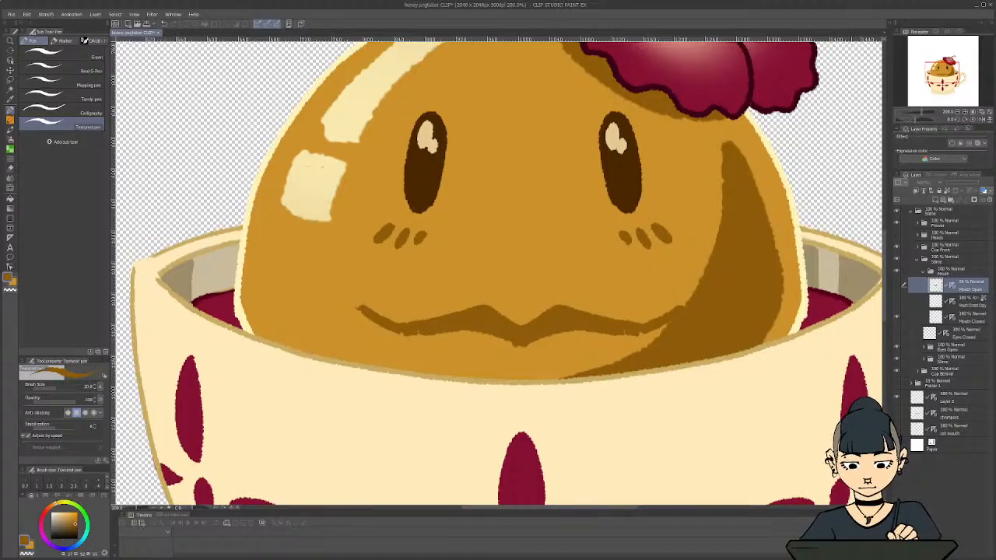
{"action": "left_click", "coordinate": [897, 304]}
{"action": "key", "text": "i"}
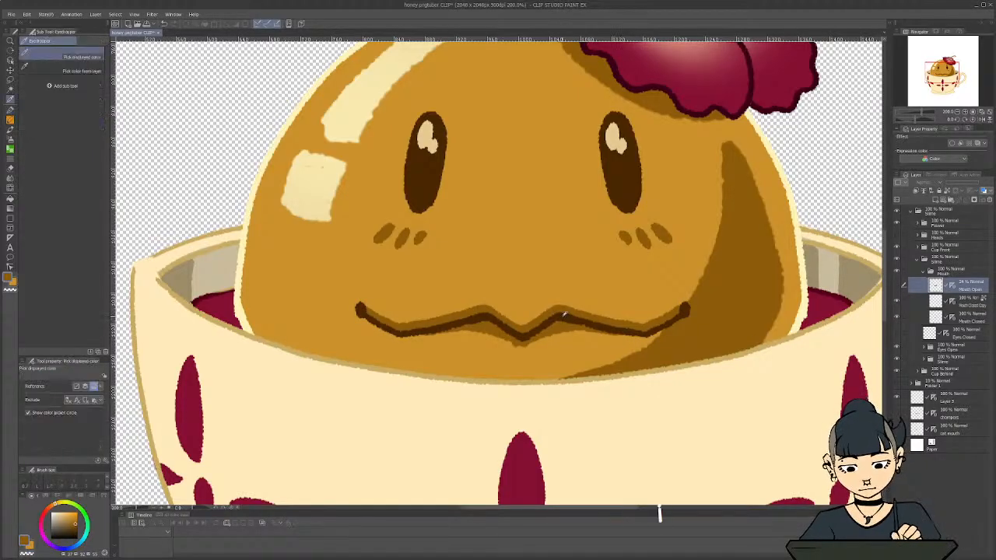
{"action": "left_click", "coordinate": [564, 319]}
Hide the Mouth Closed fill and show the closed-mouth line together with the faint Mouth Open sketch
{"action": "left_click", "coordinate": [897, 304]}
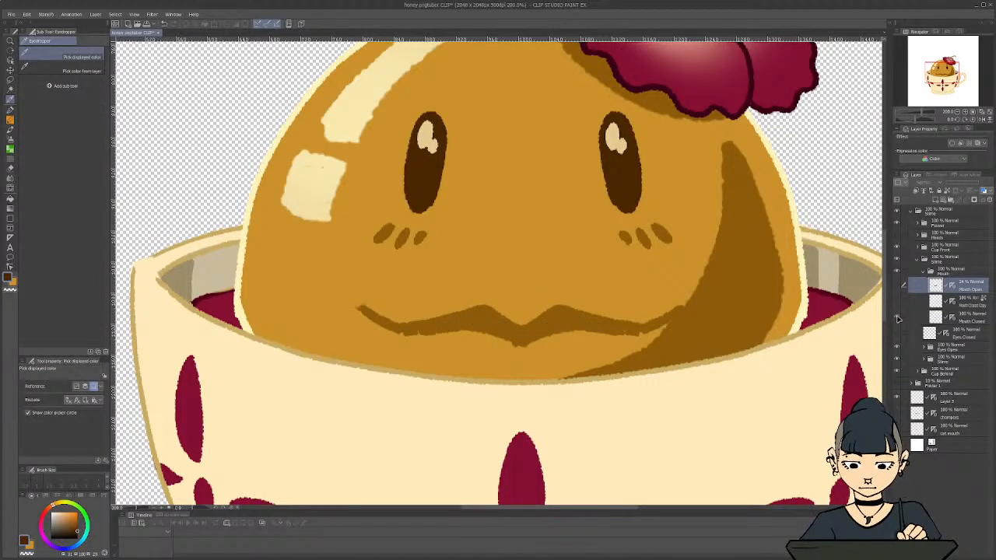
{"action": "left_click", "coordinate": [897, 319]}
{"action": "left_click", "coordinate": [897, 319]}
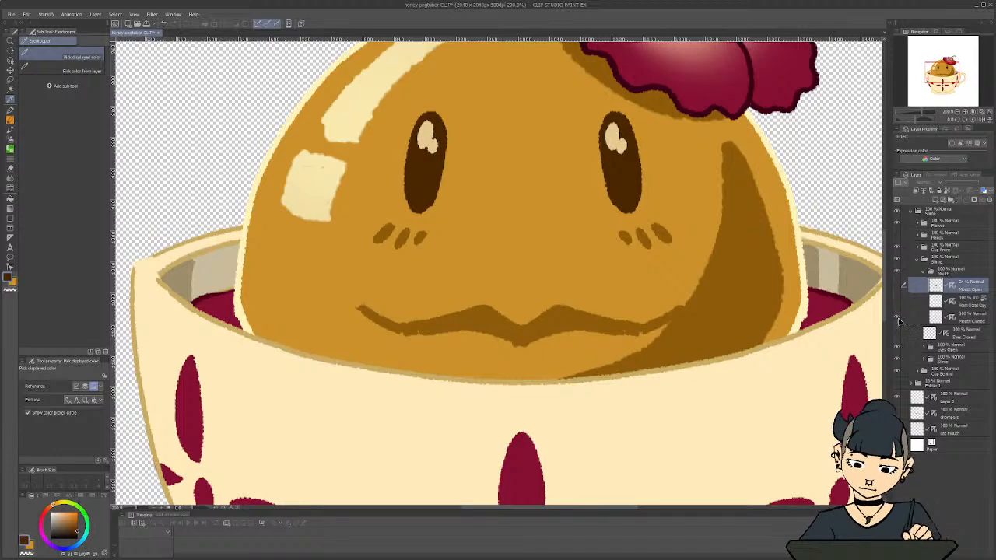
{"action": "left_click", "coordinate": [897, 304]}
{"action": "left_click", "coordinate": [897, 285]}
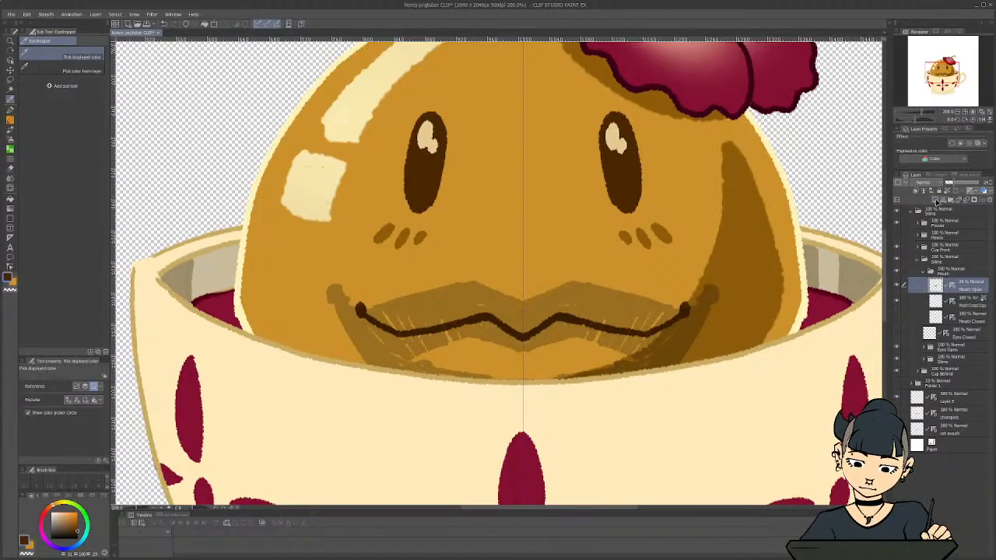
Add a new layer above the Mouth Open sketch and place a vertical symmetry ruler through the middle of the face
{"action": "left_click", "coordinate": [936, 201]}
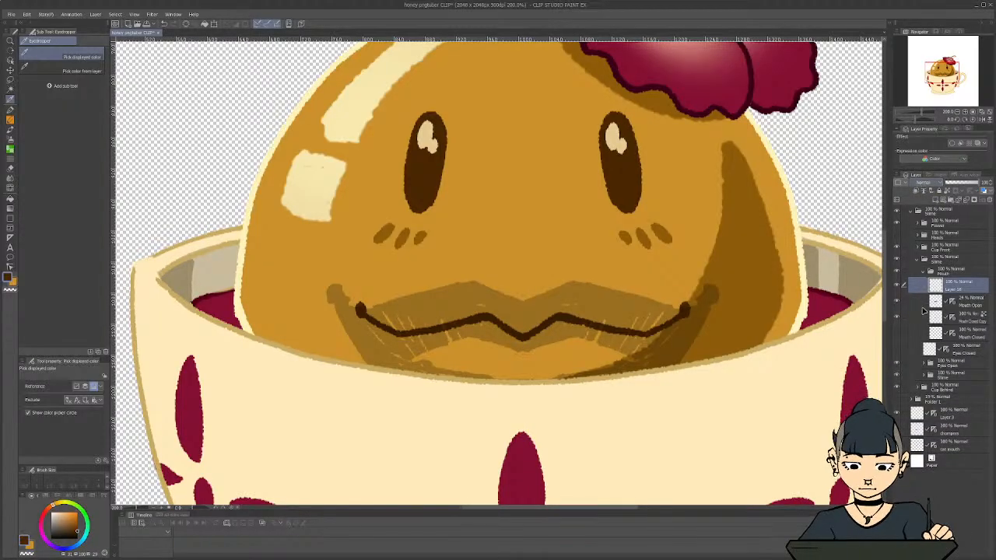
{"action": "key", "text": "u"}
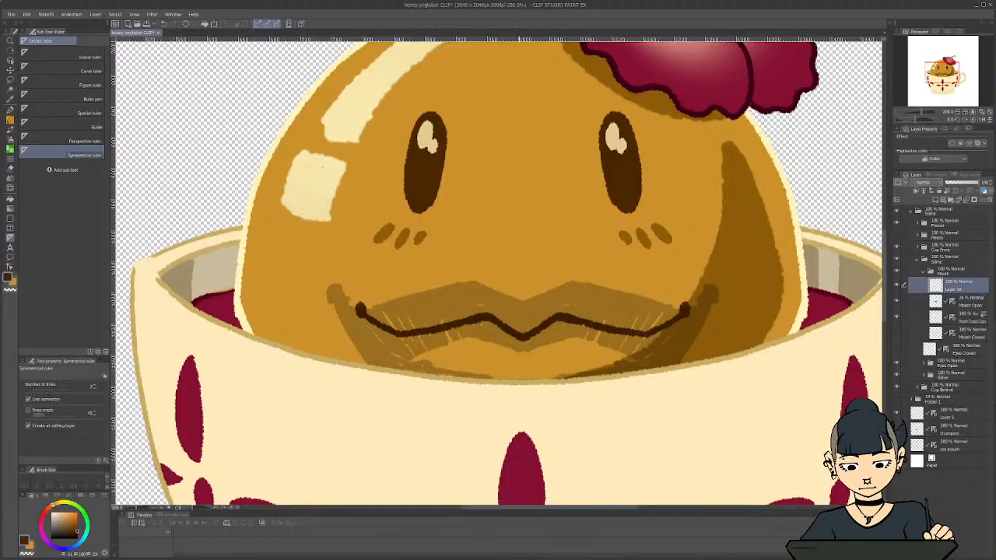
{"action": "left_click_drag", "start_coordinate": [523, 44], "coordinate": [523, 305]}
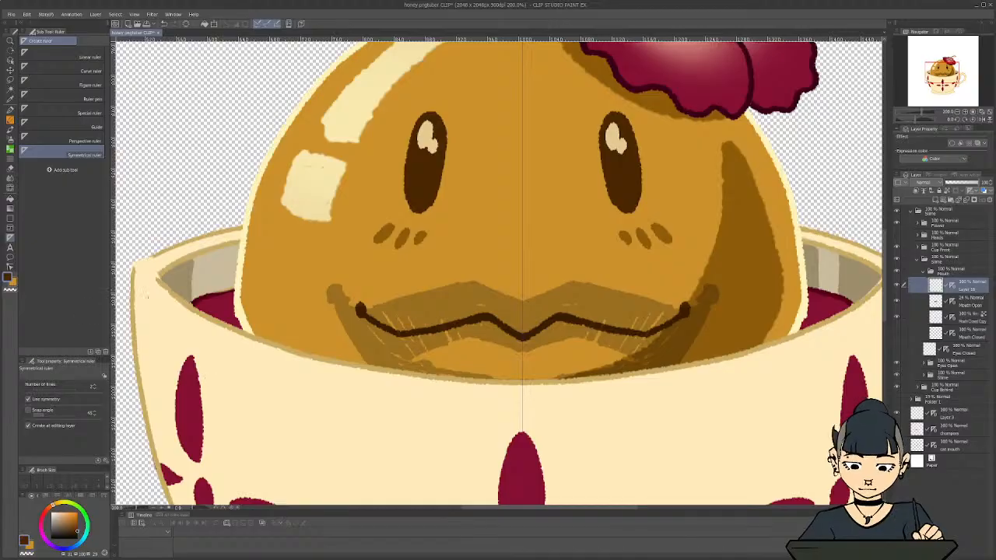
Trace the open mouth's zigzag upper edge and rounded corners in dark brown with the Textured pen at size 20
{"action": "key", "text": "p"}
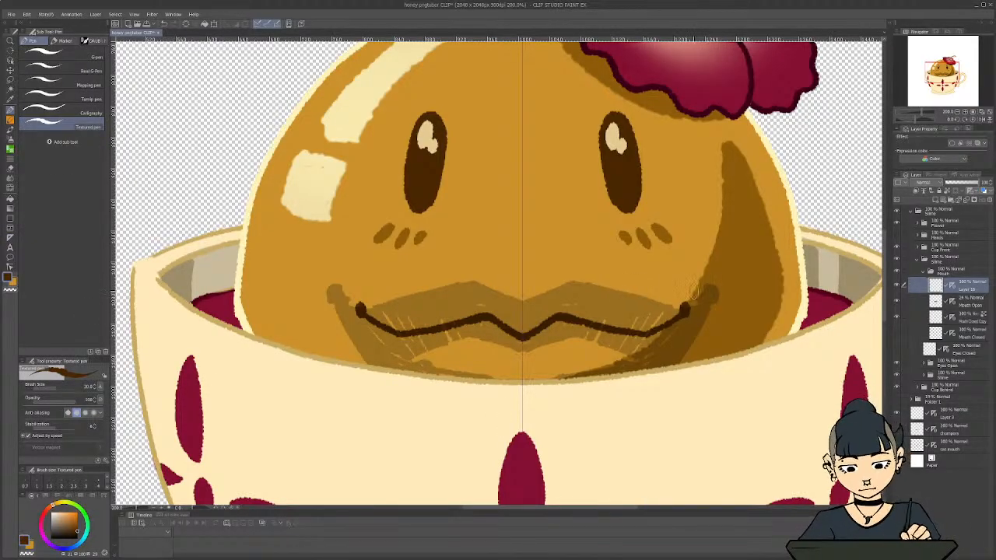
{"action": "mouse_move", "coordinate": [704, 294]}
{"action": "left_mouse_down"}
{"action": "mouse_move", "coordinate": [713, 299]}
{"action": "mouse_move", "coordinate": [685, 312]}
{"action": "mouse_move", "coordinate": [643, 300]}
{"action": "left_mouse_up"}
{"action": "mouse_move", "coordinate": [627, 297]}
{"action": "left_mouse_down"}
{"action": "mouse_move", "coordinate": [666, 308]}
{"action": "mouse_move", "coordinate": [572, 279]}
{"action": "mouse_move", "coordinate": [521, 309]}
{"action": "left_mouse_up"}
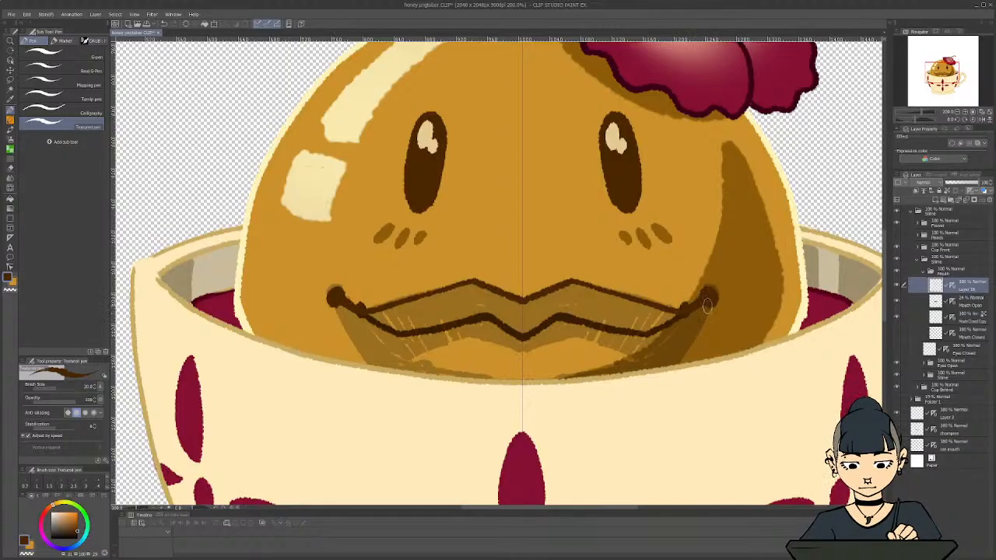
Hide the Cup Front folder and trace the open mouth's sides and lower edge over the sketch in dark brown
{"action": "mouse_move", "coordinate": [710, 300]}
{"action": "left_mouse_down"}
{"action": "mouse_move", "coordinate": [696, 324]}
{"action": "mouse_move", "coordinate": [710, 300]}
{"action": "mouse_move", "coordinate": [670, 369]}
{"action": "left_mouse_up"}
{"action": "scroll", "coordinate": [315, 334], "scroll_direction": "down", "scroll_amount": 3}
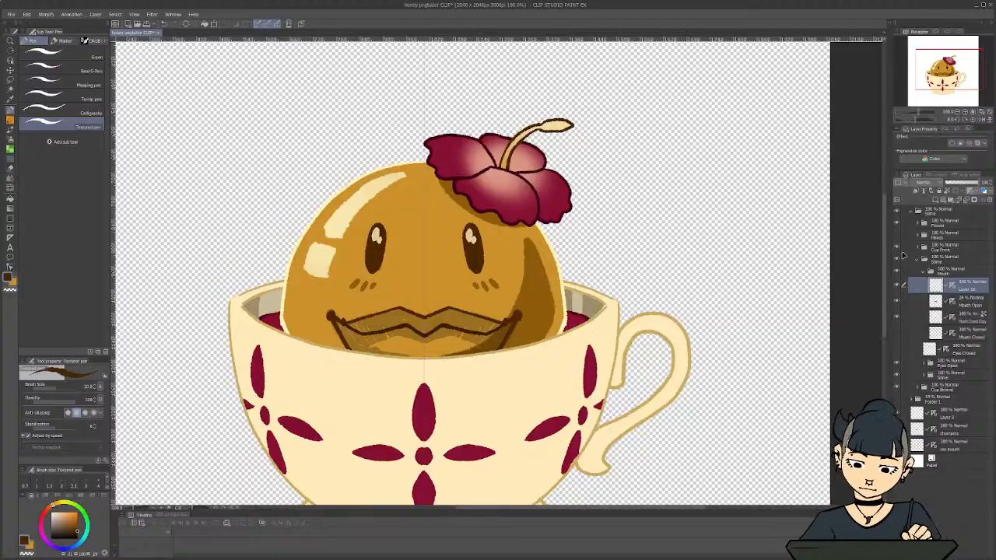
{"action": "left_click", "coordinate": [897, 248]}
{"action": "scroll", "coordinate": [355, 348], "scroll_direction": "up", "scroll_amount": 3}
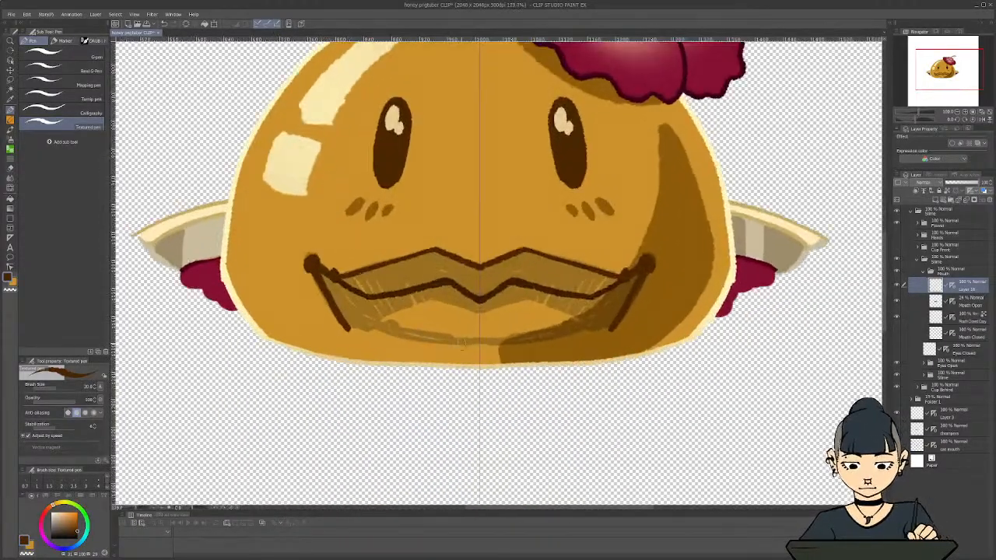
{"action": "mouse_move", "coordinate": [616, 323]}
{"action": "left_mouse_down"}
{"action": "mouse_move", "coordinate": [572, 340]}
{"action": "mouse_move", "coordinate": [493, 342]}
{"action": "left_mouse_up"}
{"action": "mouse_move", "coordinate": [620, 317]}
{"action": "left_mouse_down"}
{"action": "mouse_move", "coordinate": [592, 337]}
{"action": "mouse_move", "coordinate": [611, 330]}
{"action": "mouse_move", "coordinate": [601, 336]}
{"action": "mouse_move", "coordinate": [478, 347]}
{"action": "mouse_move", "coordinate": [597, 333]}
{"action": "left_mouse_up"}
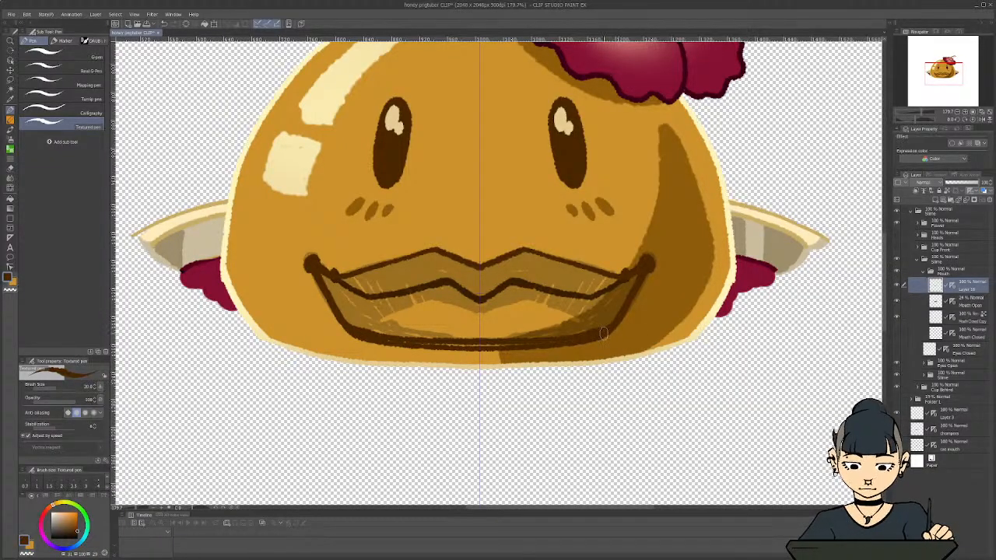
Reshape the mouth's lower outline into a smoother, rounder curve, erasing the surplus line with the transparent colour
{"action": "key", "text": "c"}
{"action": "mouse_move", "coordinate": [630, 319]}
{"action": "left_mouse_down"}
{"action": "mouse_move", "coordinate": [587, 345]}
{"action": "mouse_move", "coordinate": [632, 309]}
{"action": "mouse_move", "coordinate": [575, 348]}
{"action": "mouse_move", "coordinate": [635, 305]}
{"action": "mouse_move", "coordinate": [573, 349]}
{"action": "left_mouse_up"}
{"action": "key", "text": "c"}
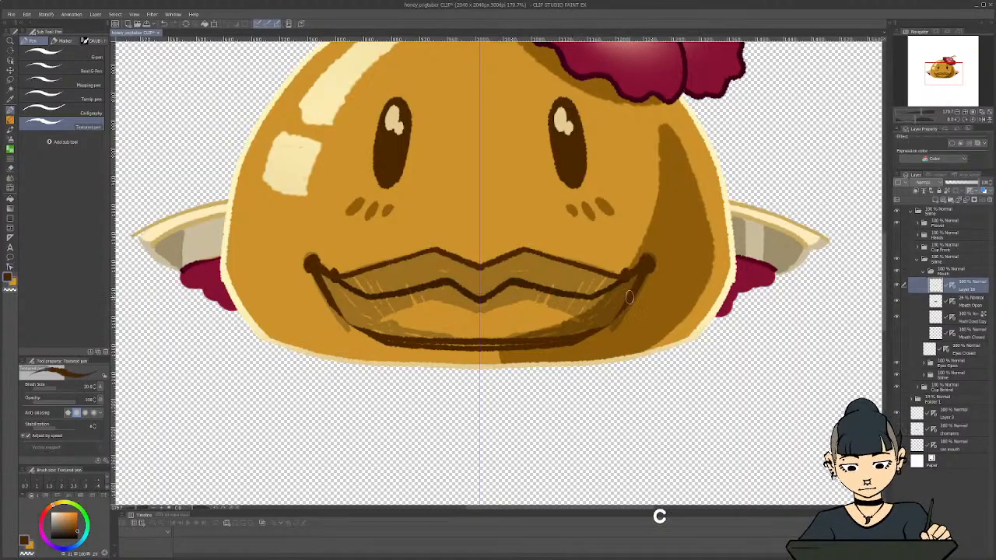
{"action": "mouse_move", "coordinate": [624, 305]}
{"action": "left_mouse_down"}
{"action": "mouse_move", "coordinate": [597, 330]}
{"action": "mouse_move", "coordinate": [630, 296]}
{"action": "mouse_move", "coordinate": [594, 331]}
{"action": "mouse_move", "coordinate": [630, 295]}
{"action": "mouse_move", "coordinate": [567, 342]}
{"action": "mouse_move", "coordinate": [582, 329]}
{"action": "mouse_move", "coordinate": [473, 343]}
{"action": "left_mouse_up"}
{"action": "key", "text": "c"}
{"action": "key", "text": "c"}
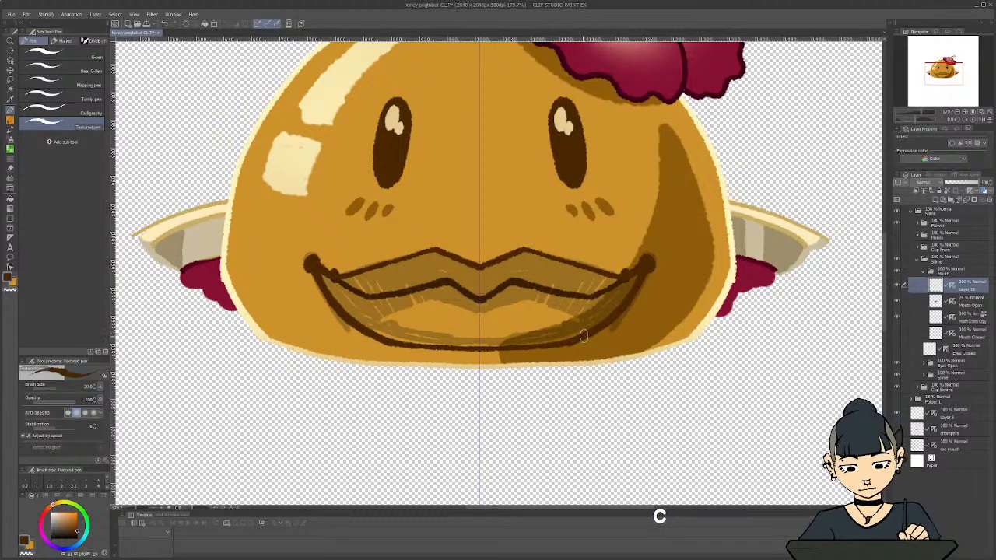
{"action": "key", "text": "c"}
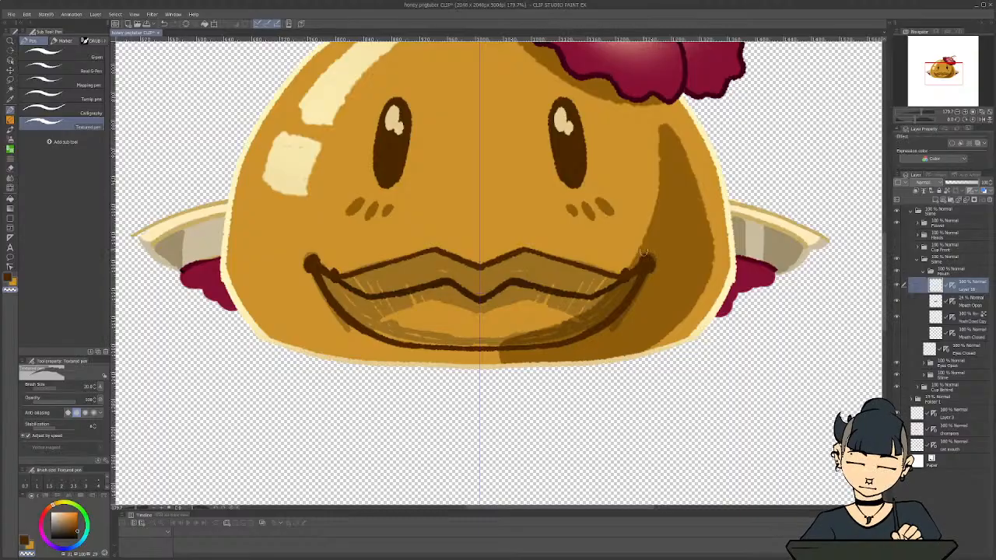
{"action": "scroll", "coordinate": [326, 311], "scroll_direction": "down", "scroll_amount": 4}
{"action": "scroll", "coordinate": [269, 253], "scroll_direction": "up", "scroll_amount": 3}
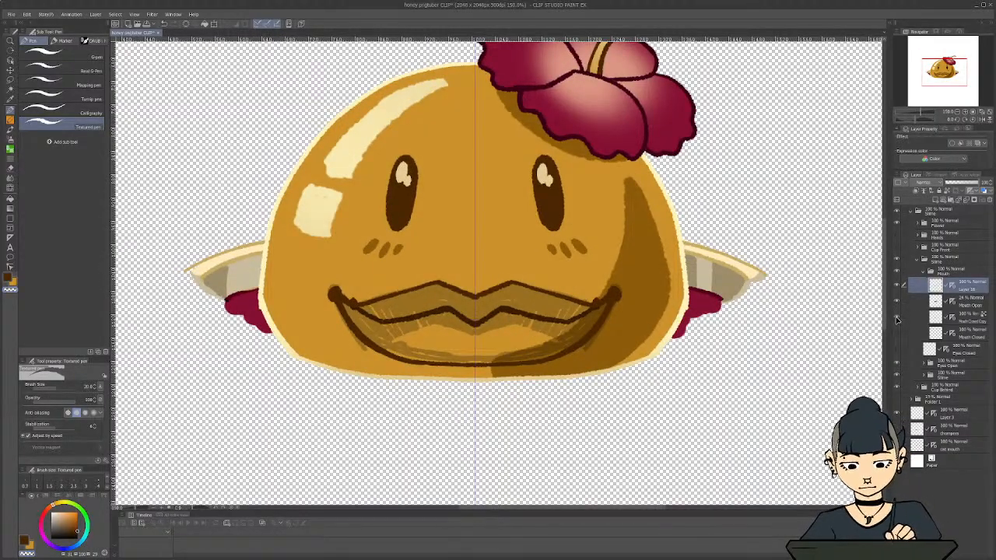
Hide the closed-mouth line and draw the inner curve from both sides of the lower outline to its dip at the centre
{"action": "left_click", "coordinate": [896, 319]}
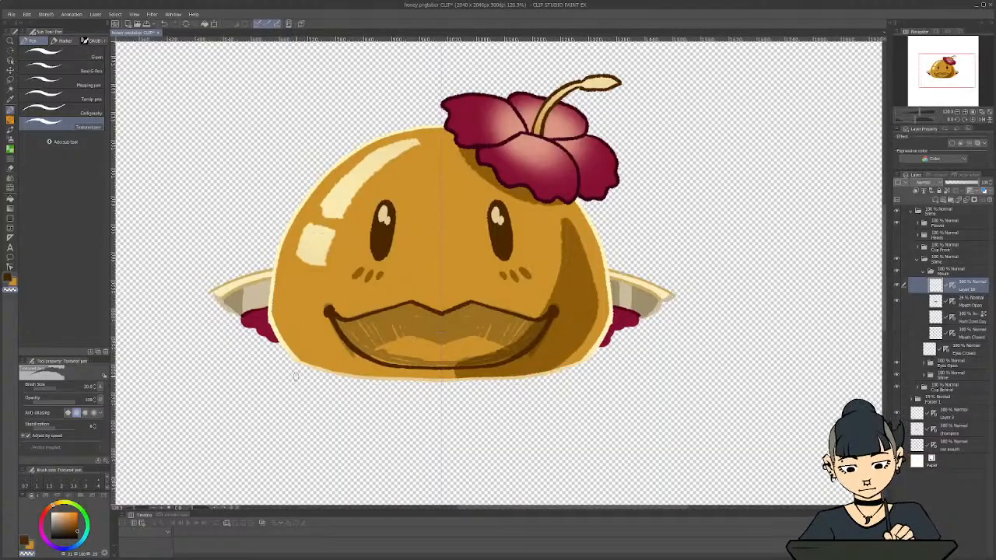
{"action": "scroll", "coordinate": [296, 376], "scroll_direction": "up", "scroll_amount": 2}
{"action": "scroll", "coordinate": [475, 311], "scroll_direction": "up", "scroll_amount": 2}
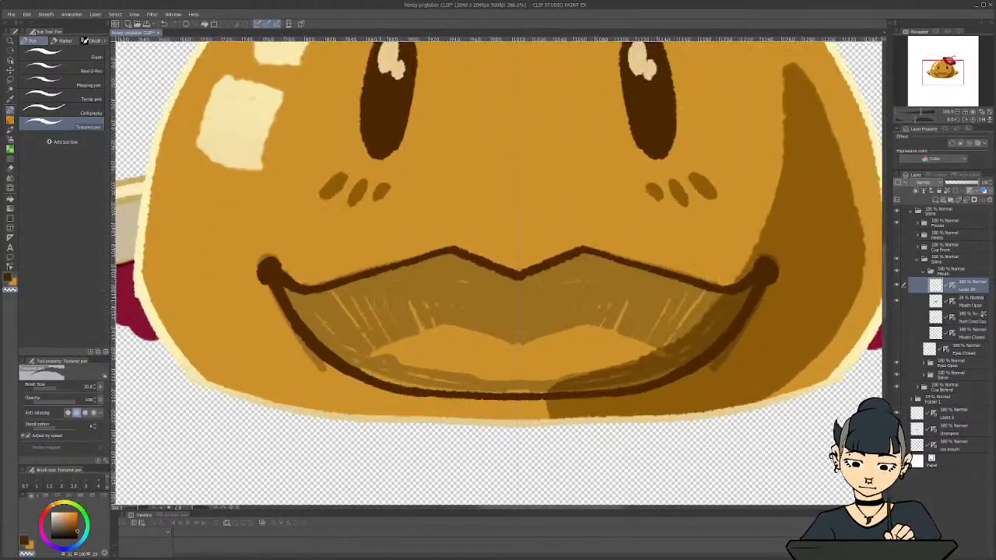
{"action": "mouse_move", "coordinate": [683, 358]}
{"action": "left_mouse_down"}
{"action": "mouse_move", "coordinate": [638, 334]}
{"action": "mouse_move", "coordinate": [676, 356]}
{"action": "mouse_move", "coordinate": [650, 340]}
{"action": "mouse_move", "coordinate": [678, 368]}
{"action": "mouse_move", "coordinate": [667, 350]}
{"action": "mouse_move", "coordinate": [684, 362]}
{"action": "mouse_move", "coordinate": [577, 322]}
{"action": "mouse_move", "coordinate": [516, 339]}
{"action": "left_mouse_up"}
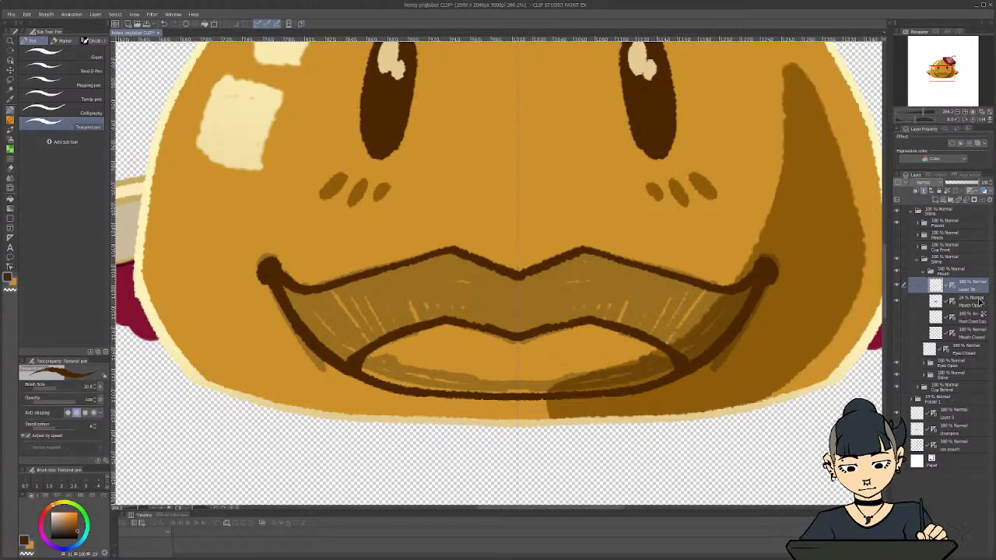
With the mouth line as the reference layer, add a layer beneath it and roughly block in the mouth with a dark brown G-pen
{"action": "left_click", "coordinate": [979, 302]}
{"action": "left_click", "coordinate": [935, 200]}
{"action": "scroll", "coordinate": [475, 321], "scroll_direction": "down", "scroll_amount": 5}
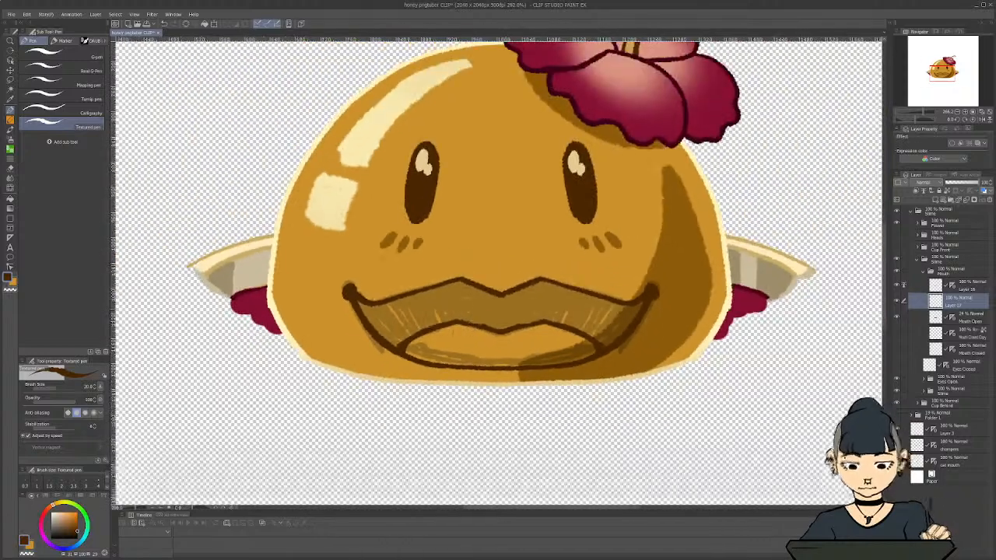
{"action": "left_click", "coordinate": [90, 57]}
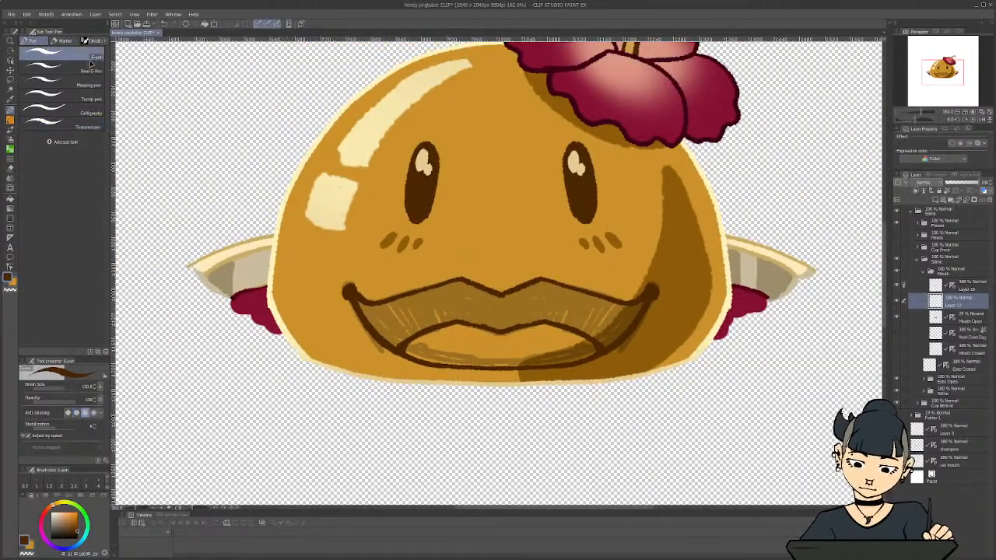
{"action": "mouse_move", "coordinate": [366, 319]}
{"action": "left_mouse_down"}
{"action": "mouse_move", "coordinate": [394, 327]}
{"action": "mouse_move", "coordinate": [425, 289]}
{"action": "mouse_move", "coordinate": [499, 314]}
{"action": "mouse_move", "coordinate": [524, 299]}
{"action": "mouse_move", "coordinate": [560, 317]}
{"action": "mouse_move", "coordinate": [616, 315]}
{"action": "mouse_move", "coordinate": [649, 296]}
{"action": "left_mouse_up"}
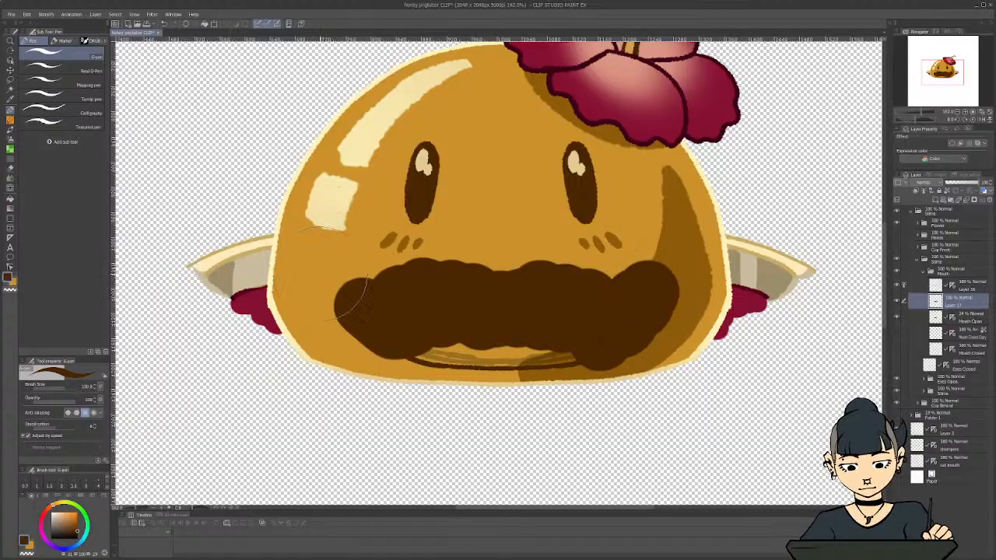
Erase the brown overflow outside the mouth's outer outline with the Erase Along Edge eraser at size 70
{"action": "key", "text": "e"}
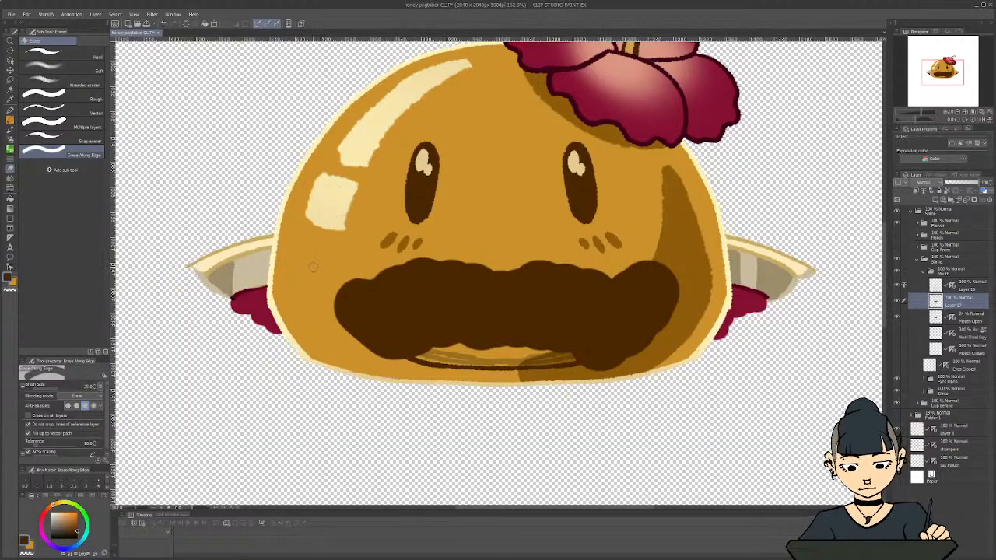
{"action": "key", "text": "bracketleft"}
{"action": "key", "text": "bracketleft"}
{"action": "key", "text": "bracketleft"}
{"action": "key", "text": "bracketright"}
{"action": "key", "text": "bracketright"}
{"action": "key", "text": "bracketright"}
{"action": "key", "text": "bracketright"}
{"action": "key", "text": "bracketright"}
{"action": "key", "text": "bracketright"}
{"action": "key", "text": "bracketright"}
{"action": "key", "text": "bracketright"}
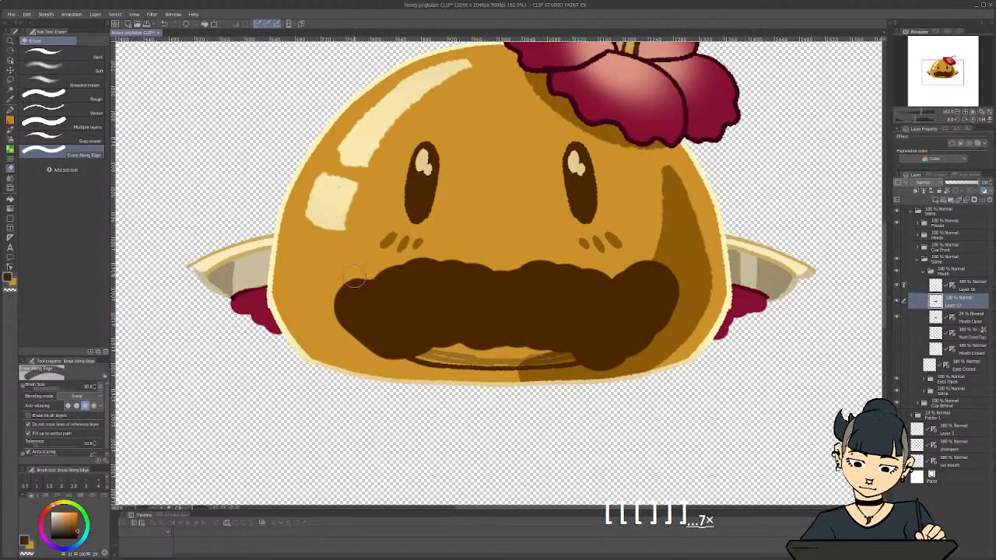
{"action": "mouse_move", "coordinate": [371, 285]}
{"action": "left_mouse_down"}
{"action": "mouse_move", "coordinate": [473, 273]}
{"action": "mouse_move", "coordinate": [395, 272]}
{"action": "left_mouse_up"}
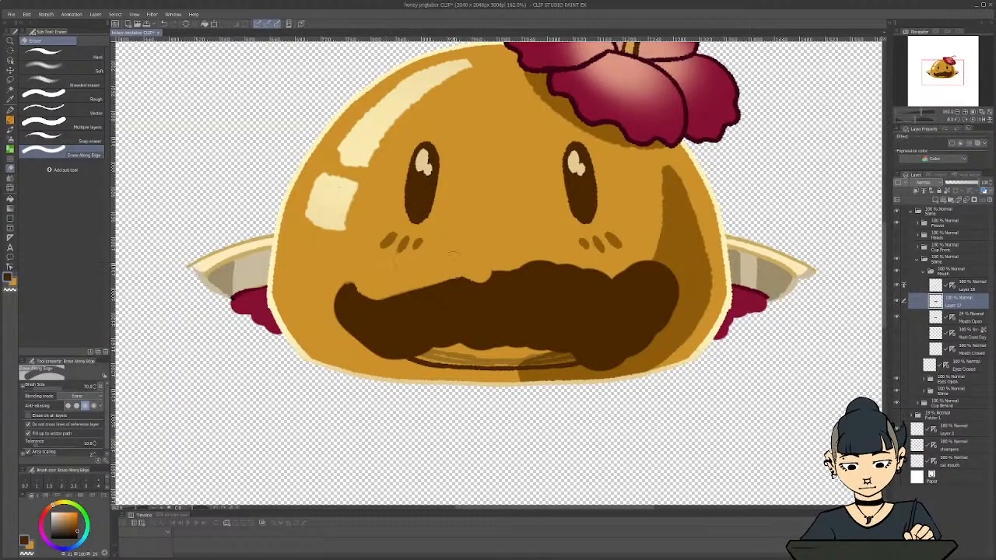
{"action": "mouse_move", "coordinate": [467, 274]}
{"action": "left_mouse_down"}
{"action": "mouse_move", "coordinate": [573, 276]}
{"action": "mouse_move", "coordinate": [533, 261]}
{"action": "mouse_move", "coordinate": [598, 286]}
{"action": "mouse_move", "coordinate": [587, 268]}
{"action": "mouse_move", "coordinate": [620, 282]}
{"action": "mouse_move", "coordinate": [638, 268]}
{"action": "mouse_move", "coordinate": [619, 286]}
{"action": "mouse_move", "coordinate": [634, 291]}
{"action": "mouse_move", "coordinate": [645, 284]}
{"action": "mouse_move", "coordinate": [634, 267]}
{"action": "mouse_move", "coordinate": [670, 278]}
{"action": "mouse_move", "coordinate": [663, 260]}
{"action": "mouse_move", "coordinate": [660, 331]}
{"action": "mouse_move", "coordinate": [650, 305]}
{"action": "mouse_move", "coordinate": [664, 326]}
{"action": "mouse_move", "coordinate": [621, 362]}
{"action": "mouse_move", "coordinate": [658, 315]}
{"action": "mouse_move", "coordinate": [637, 329]}
{"action": "left_mouse_up"}
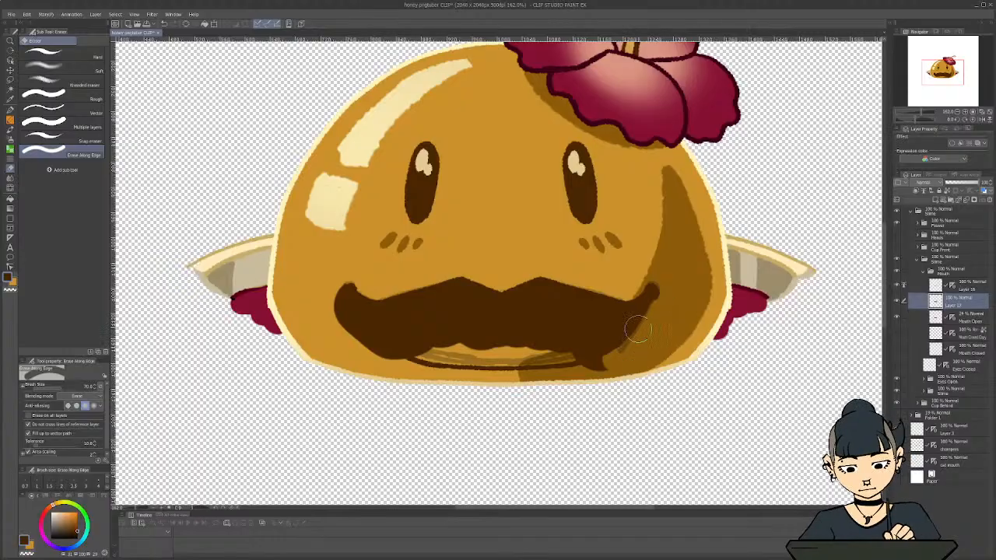
{"action": "mouse_move", "coordinate": [346, 308]}
{"action": "left_mouse_down"}
{"action": "mouse_move", "coordinate": [357, 341]}
{"action": "mouse_move", "coordinate": [340, 307]}
{"action": "mouse_move", "coordinate": [377, 355]}
{"action": "mouse_move", "coordinate": [354, 335]}
{"action": "mouse_move", "coordinate": [405, 370]}
{"action": "left_mouse_up"}
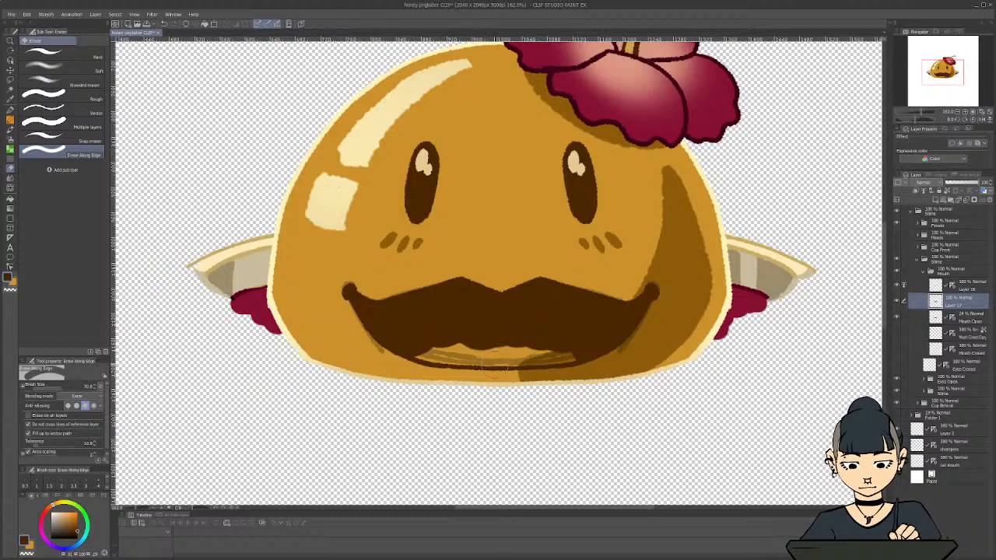
Erase the brown fill from the area enclosed by the mouth's inner curve and lower outline
{"action": "mouse_move", "coordinate": [494, 360]}
{"action": "left_mouse_down"}
{"action": "mouse_move", "coordinate": [548, 350]}
{"action": "mouse_move", "coordinate": [539, 338]}
{"action": "mouse_move", "coordinate": [555, 346]}
{"action": "mouse_move", "coordinate": [548, 334]}
{"action": "mouse_move", "coordinate": [564, 355]}
{"action": "mouse_move", "coordinate": [569, 344]}
{"action": "mouse_move", "coordinate": [585, 350]}
{"action": "mouse_move", "coordinate": [578, 344]}
{"action": "mouse_move", "coordinate": [575, 356]}
{"action": "mouse_move", "coordinate": [588, 350]}
{"action": "mouse_move", "coordinate": [466, 334]}
{"action": "mouse_move", "coordinate": [410, 353]}
{"action": "left_mouse_up"}
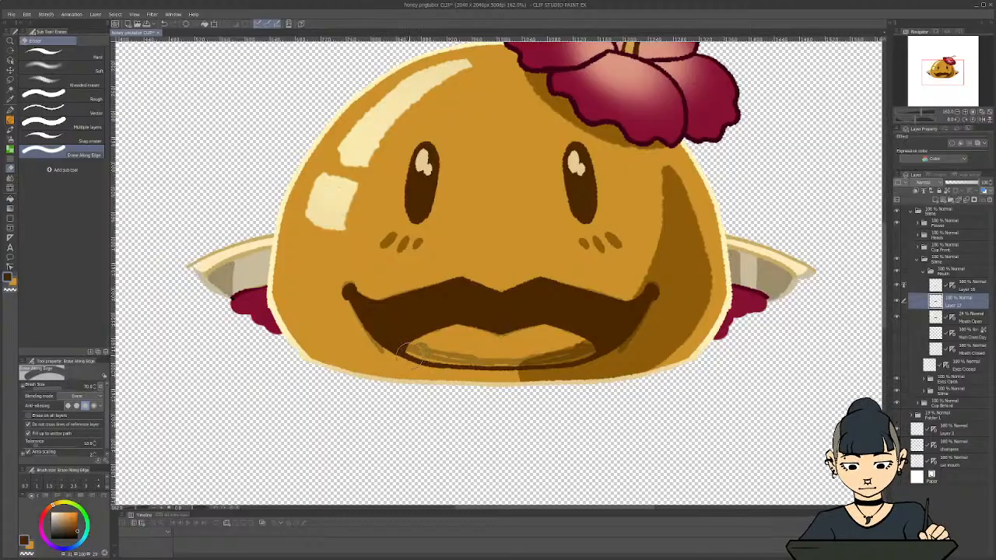
{"action": "scroll", "coordinate": [431, 357], "scroll_direction": "down", "scroll_amount": 2}
{"action": "scroll", "coordinate": [298, 287], "scroll_direction": "down", "scroll_amount": 2}
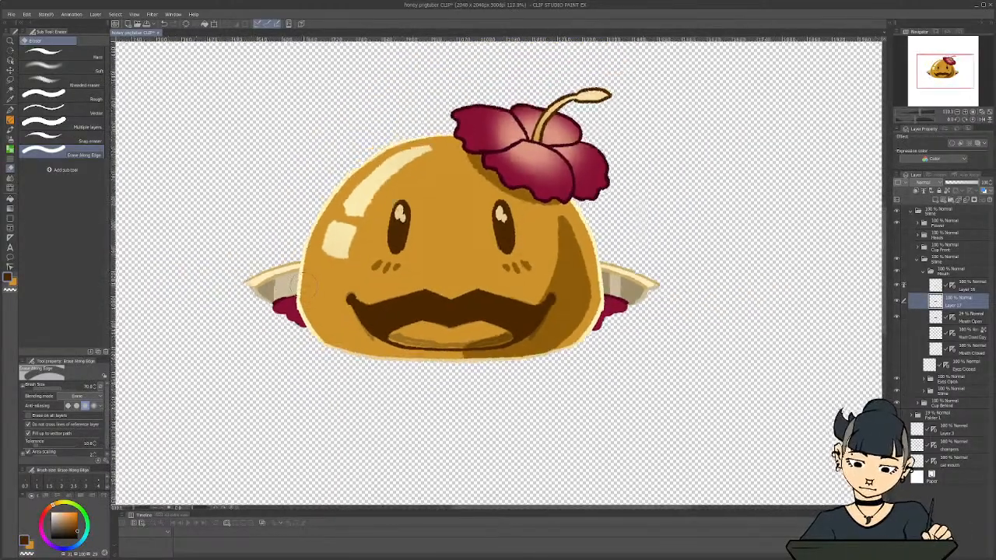
{"action": "scroll", "coordinate": [298, 288], "scroll_direction": "up", "scroll_amount": 2}
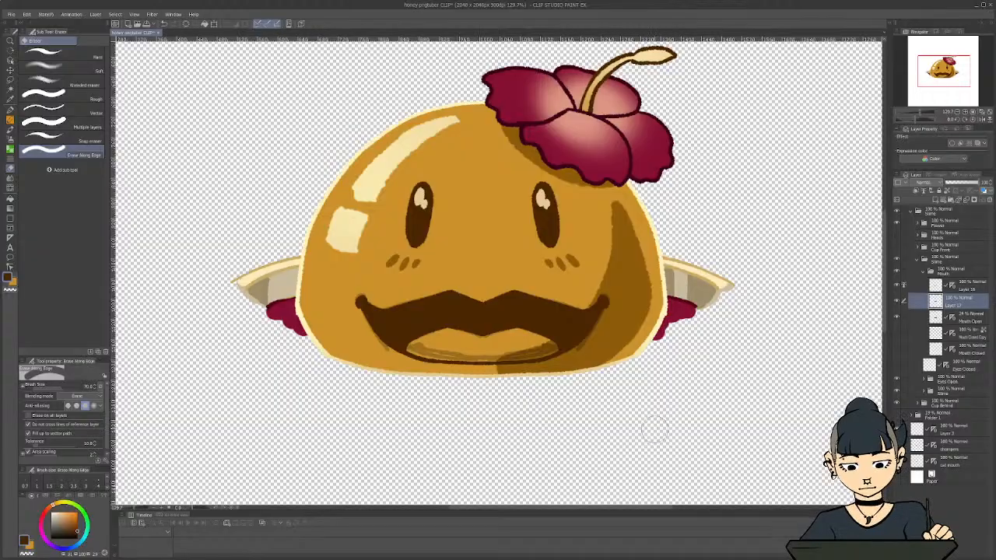
{"action": "scroll", "coordinate": [447, 350], "scroll_direction": "up", "scroll_amount": 2}
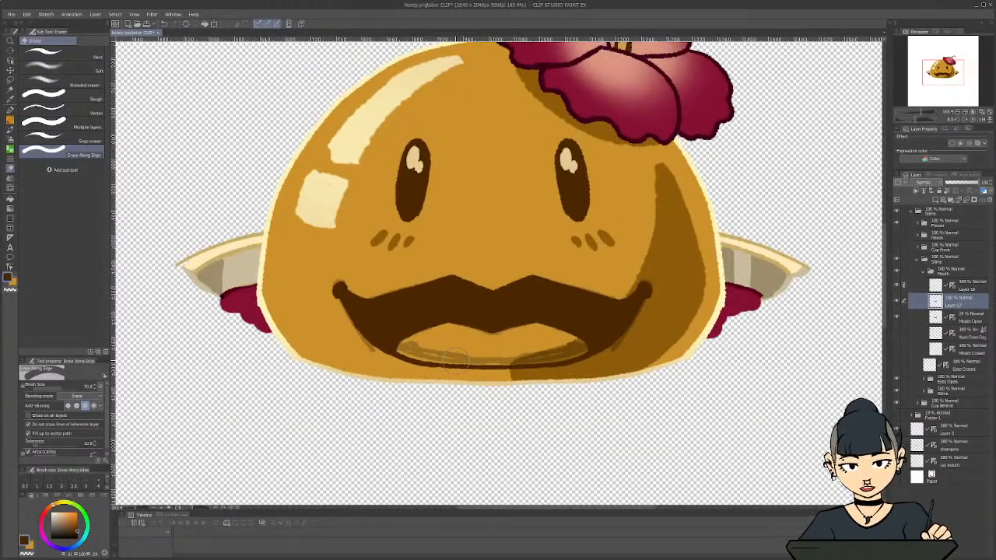
Delete the faint Mouth Open sketch layer and merge the new mouth line down into its brown fill
{"action": "left_click", "coordinate": [966, 318]}
{"action": "left_click", "coordinate": [989, 201]}
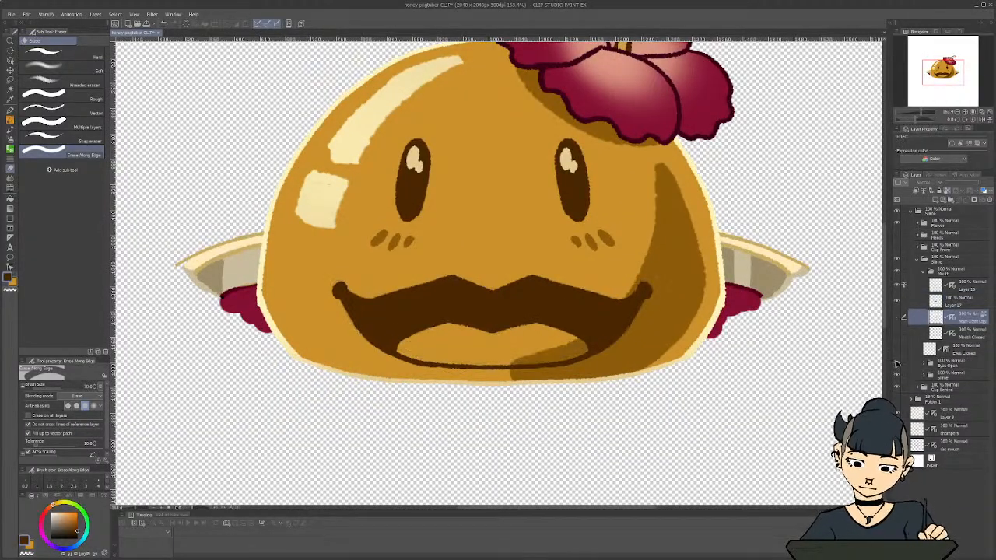
{"action": "left_click", "coordinate": [966, 286]}
{"action": "left_click", "coordinate": [966, 201]}
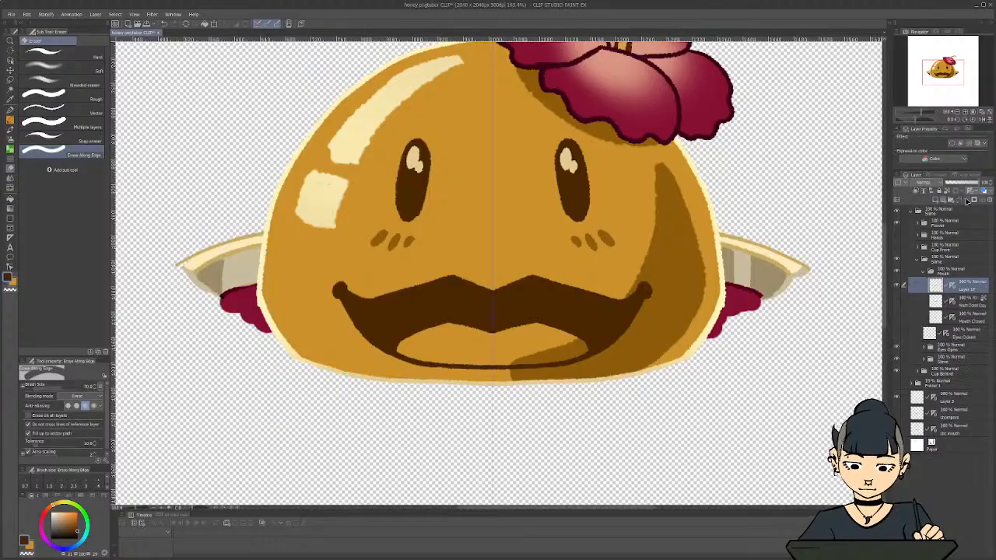
Rename the merged mouth layer to Mouth Open
{"action": "double_click", "coordinate": [961, 289]}
{"action": "type", "text": "Mouth Open"}
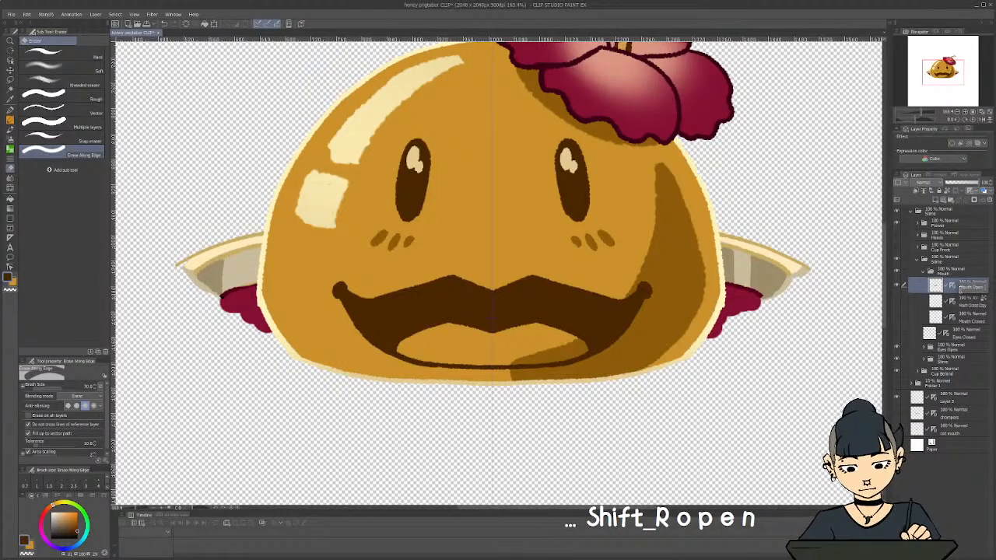
{"action": "key", "text": "Return"}
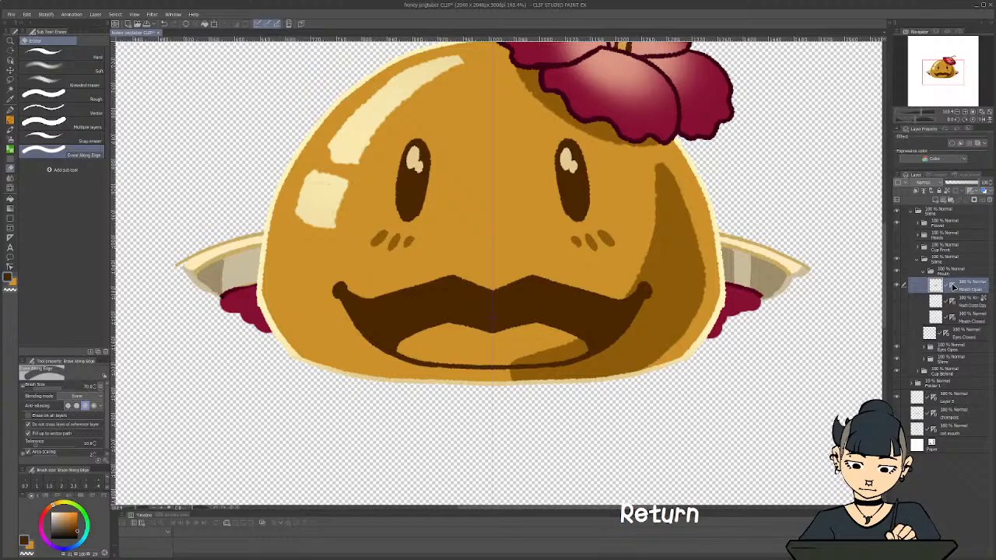
Add a layer clipped to Mouth Open and shade the upper mouth with a darker brown foreground-to-transparent gradient fading downward
{"action": "left_click", "coordinate": [935, 200]}
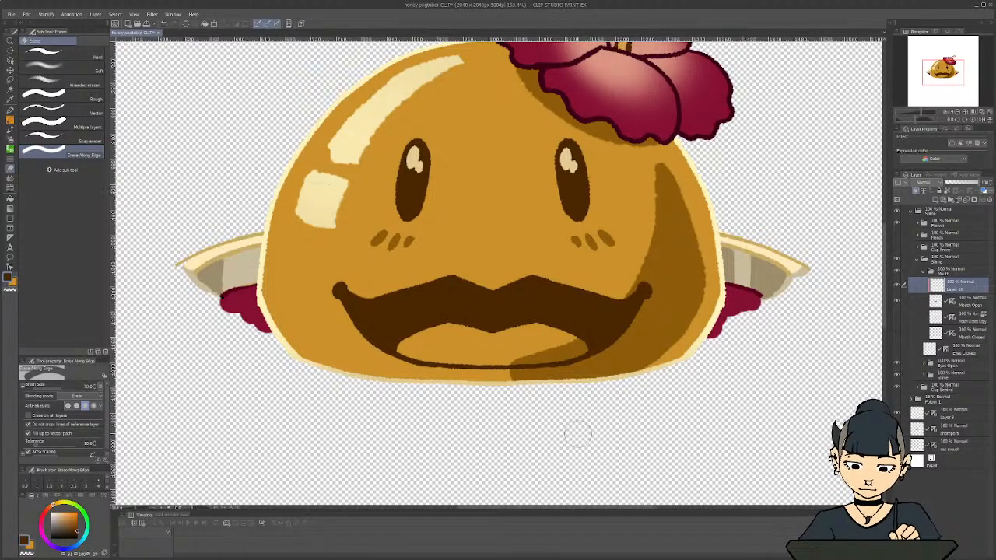
{"action": "left_click", "coordinate": [78, 534]}
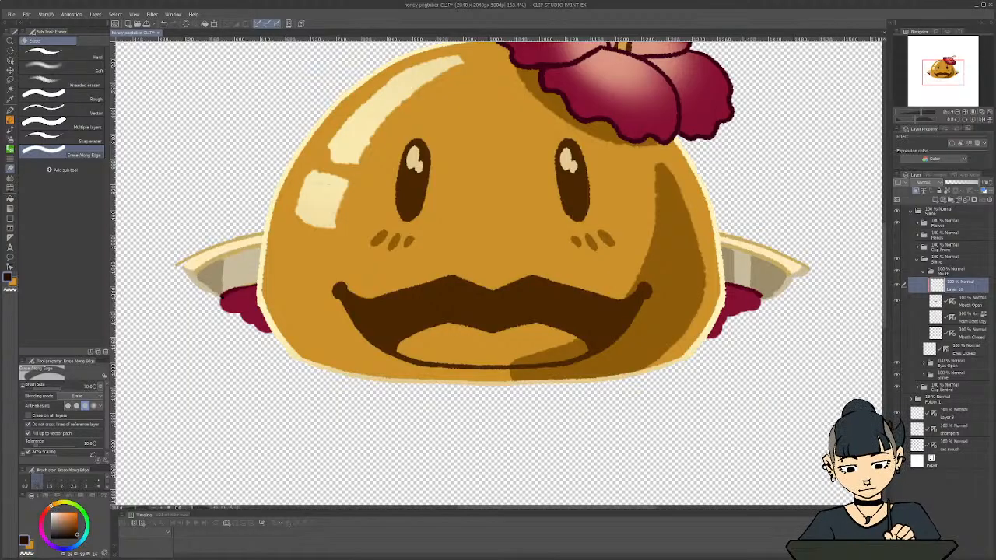
{"action": "key", "text": "g"}
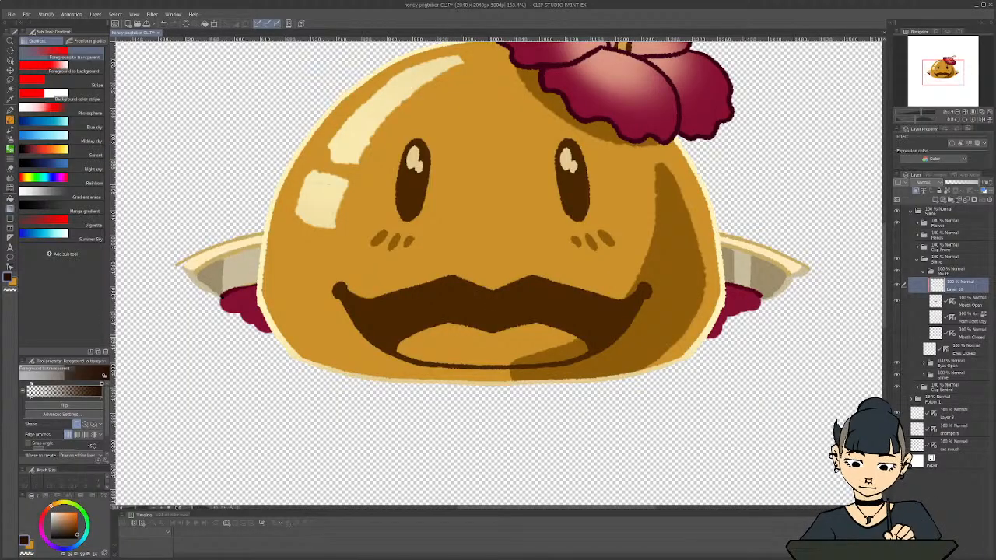
{"action": "left_click_drag", "start_coordinate": [490, 282], "coordinate": [490, 342]}
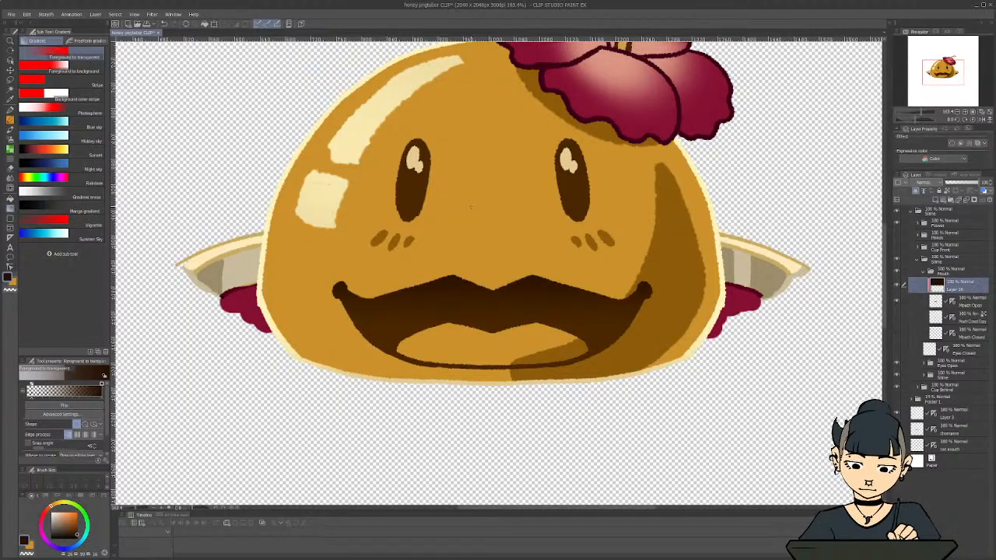
Transform the mouth's gradient shading so that it sits slightly lower within the open mouth
{"action": "key", "text": "ctrl+t"}
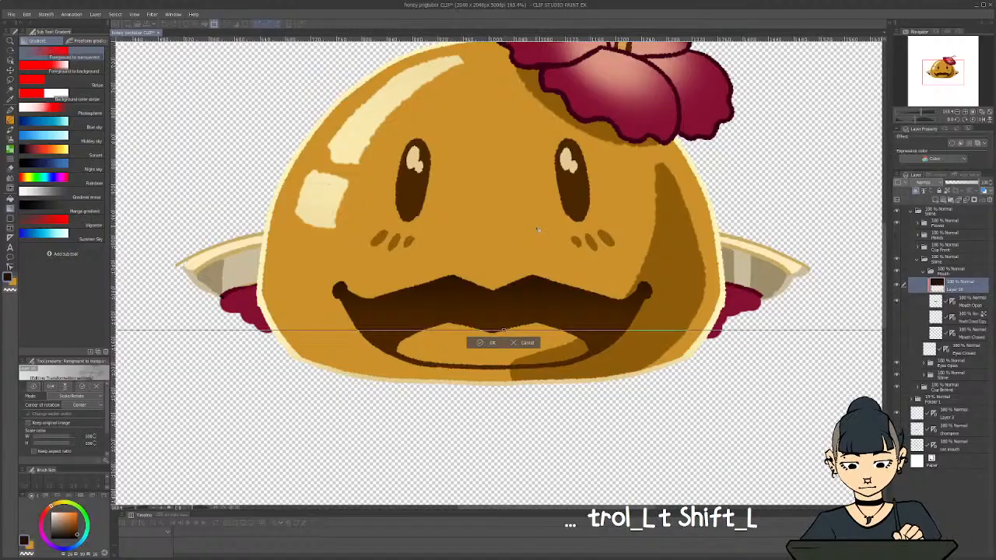
{"action": "left_click_drag", "start_coordinate": [536, 238], "coordinate": [534, 244]}
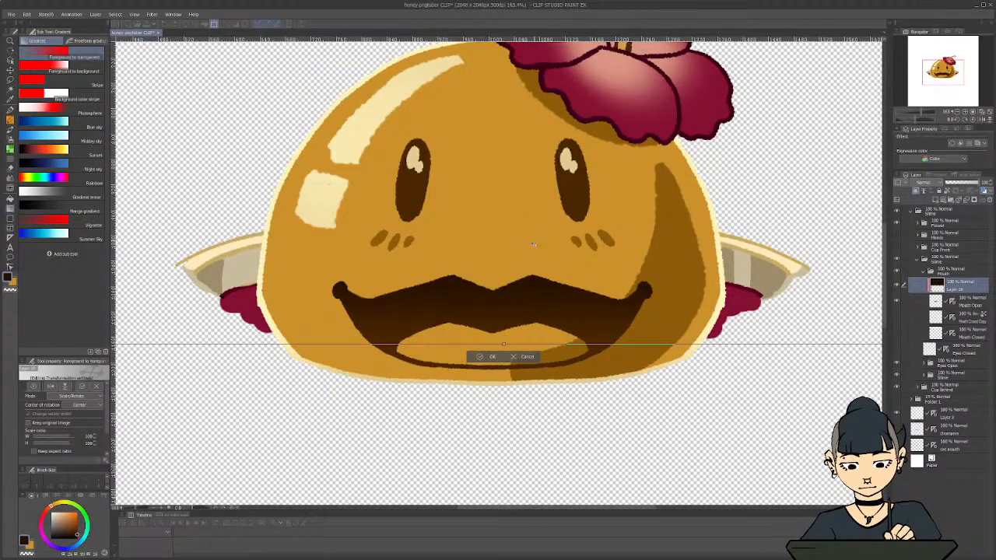
{"action": "left_click", "coordinate": [63, 388]}
{"action": "left_click_drag", "start_coordinate": [541, 222], "coordinate": [569, 313]}
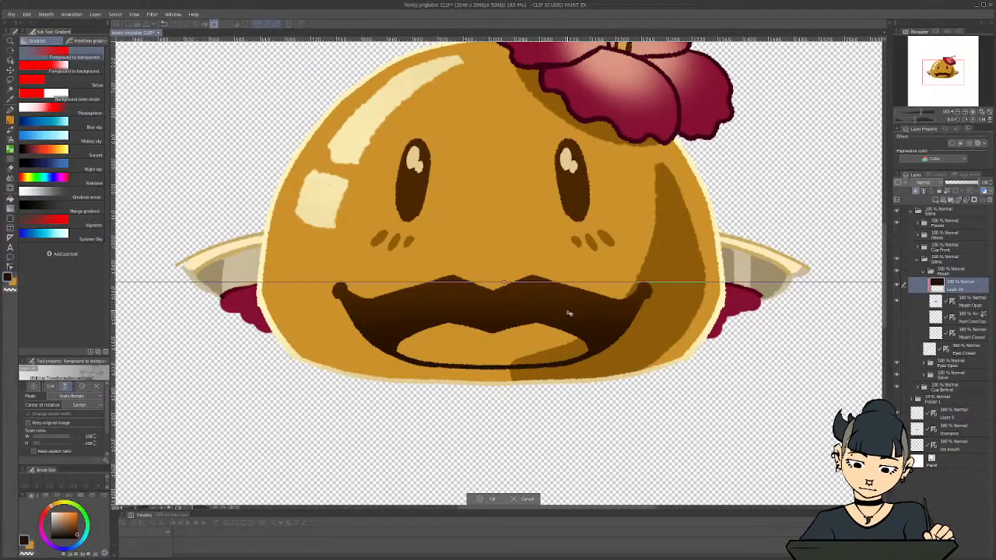
{"action": "key", "text": "ctrl+z"}
{"action": "key", "text": "ctrl+z"}
{"action": "key", "text": "ctrl+z"}
{"action": "key", "text": "ctrl+z"}
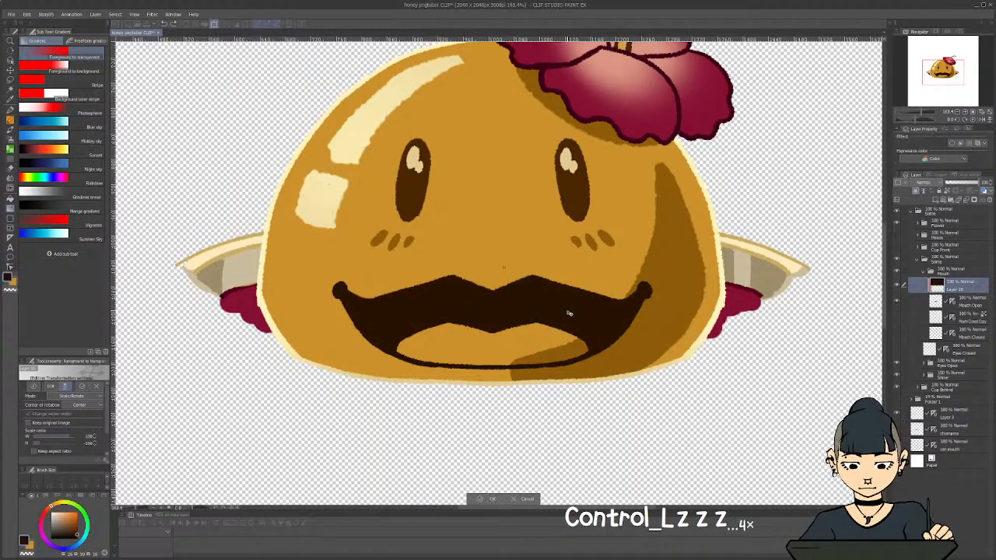
{"action": "key", "text": "ctrl+z"}
{"action": "key", "text": "ctrl+z"}
{"action": "key", "text": "ctrl+z"}
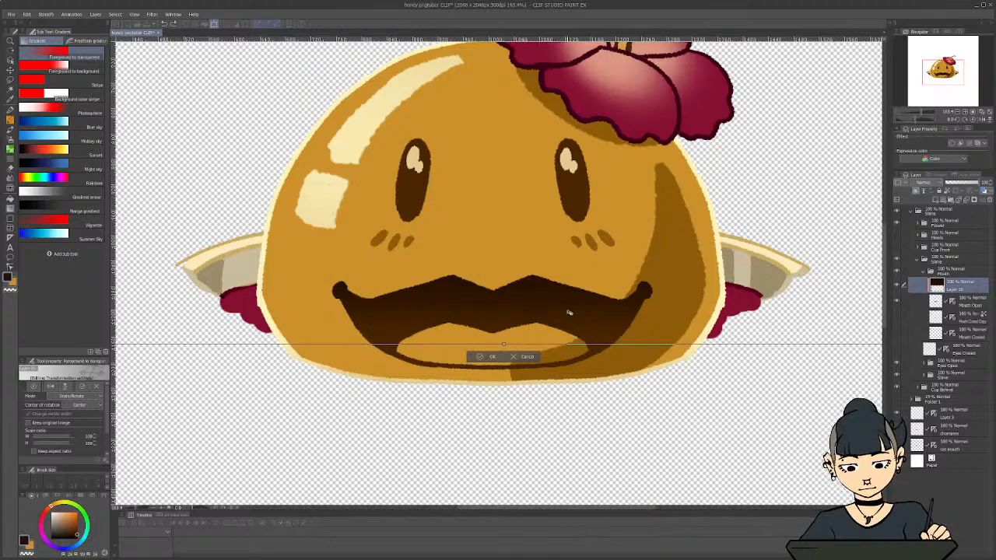
Apply the gradient's transform and shift its hue toward a dark reddish brown
{"action": "left_click", "coordinate": [492, 357]}
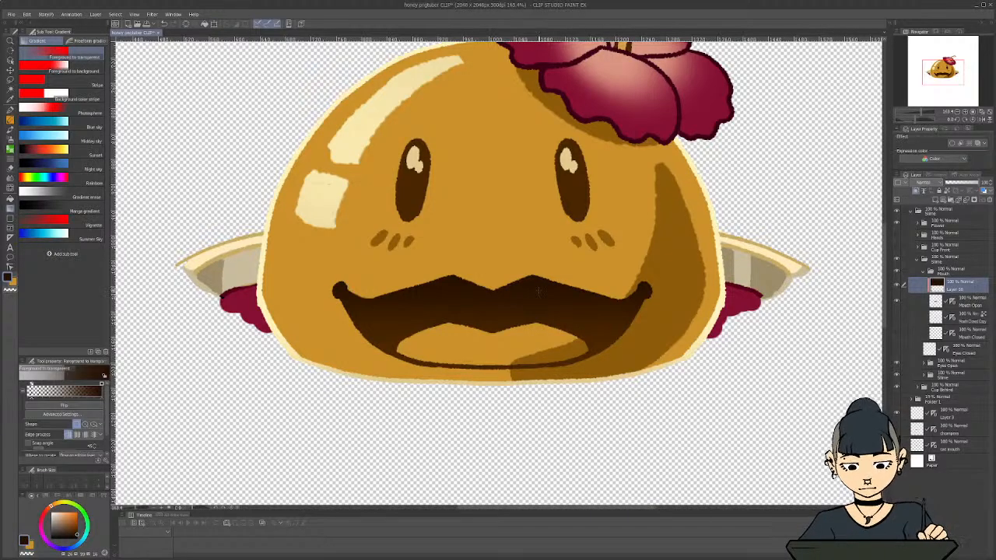
{"action": "key", "text": "ctrl+u"}
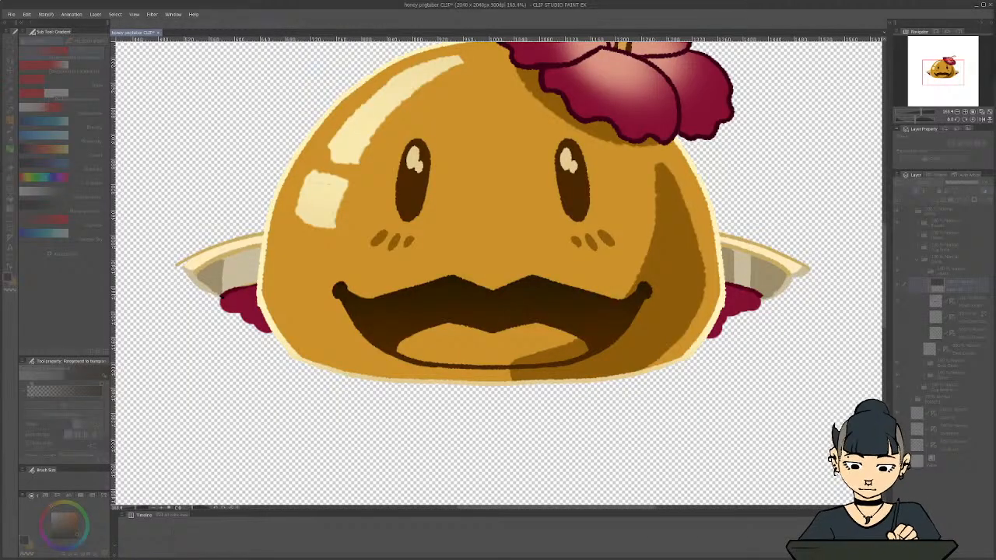
{"action": "key", "text": "ctrl+z"}
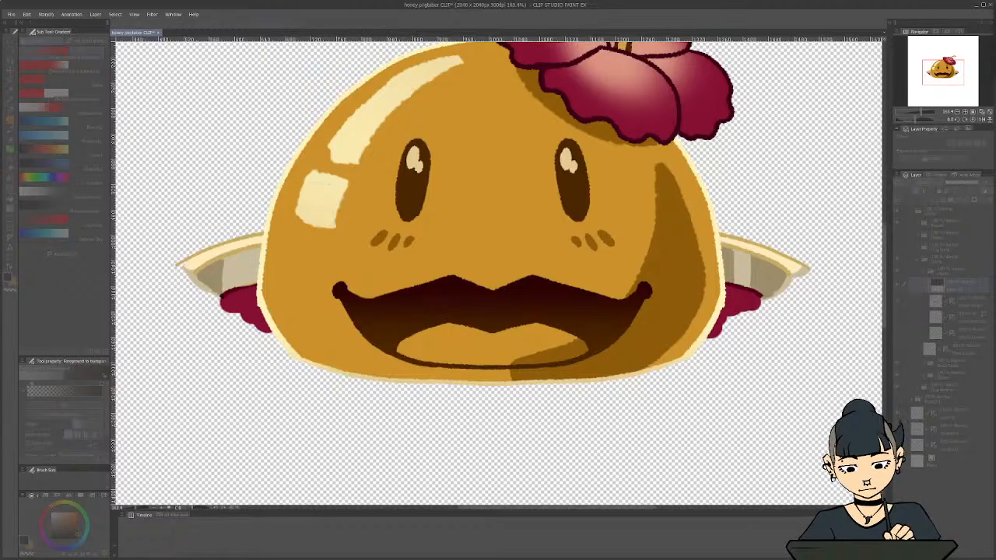
{"action": "key", "text": "ctrl+z"}
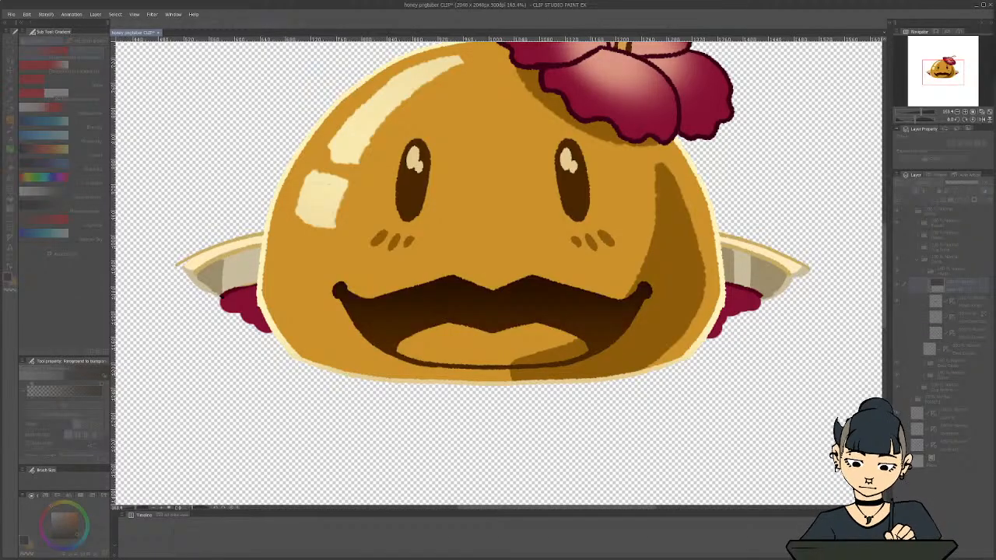
{"action": "key", "text": "ctrl+y"}
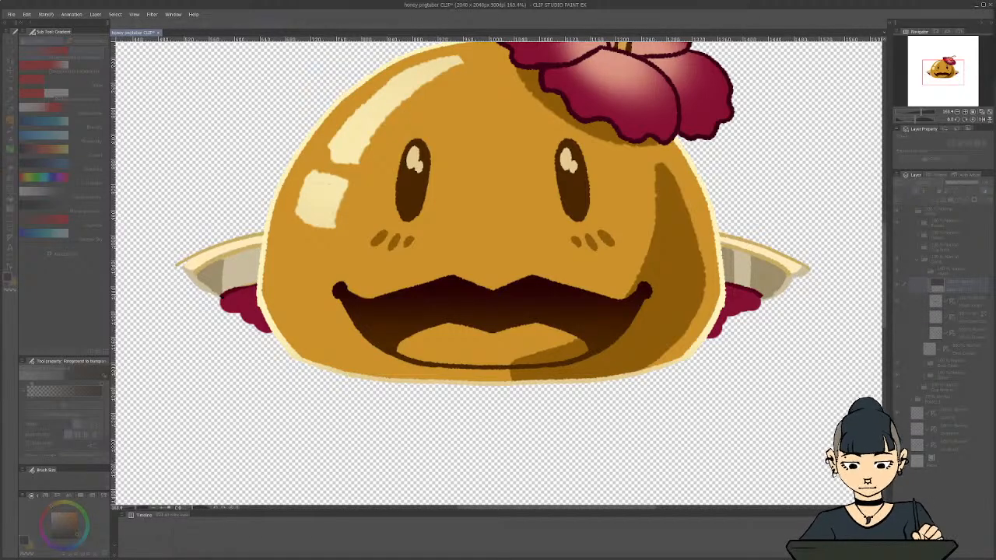
{"action": "key", "text": "ctrl+z"}
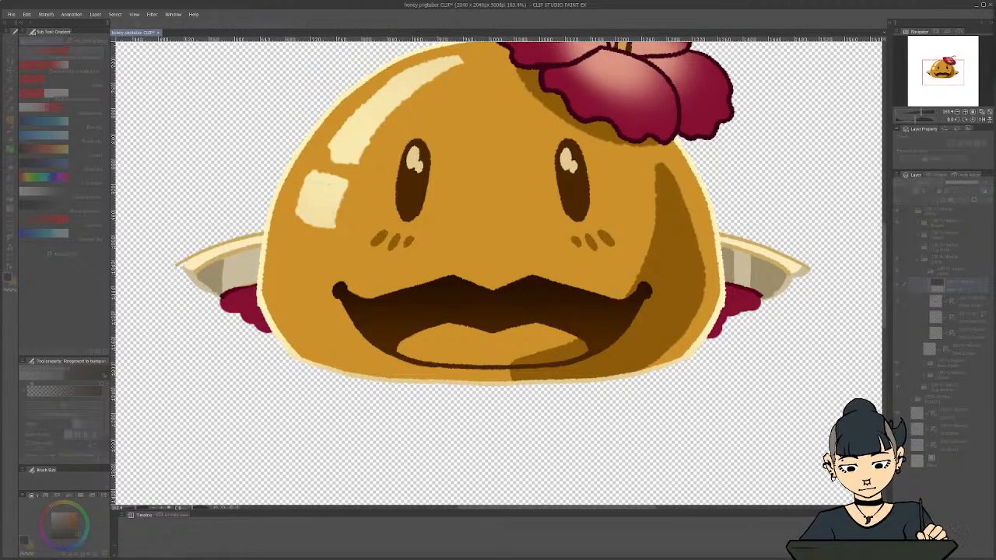
{"action": "key", "text": "ctrl+y"}
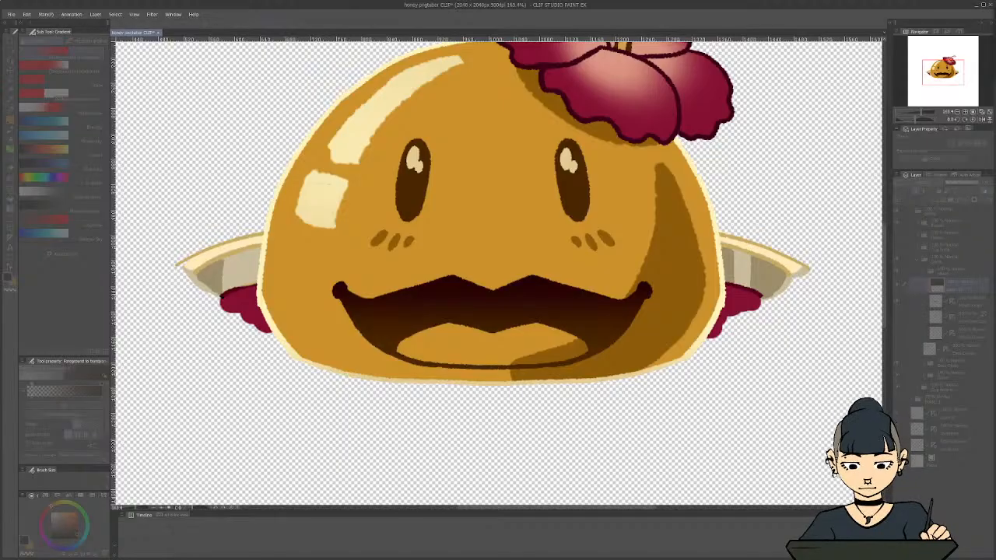
{"action": "left_click", "coordinate": [960, 342]}
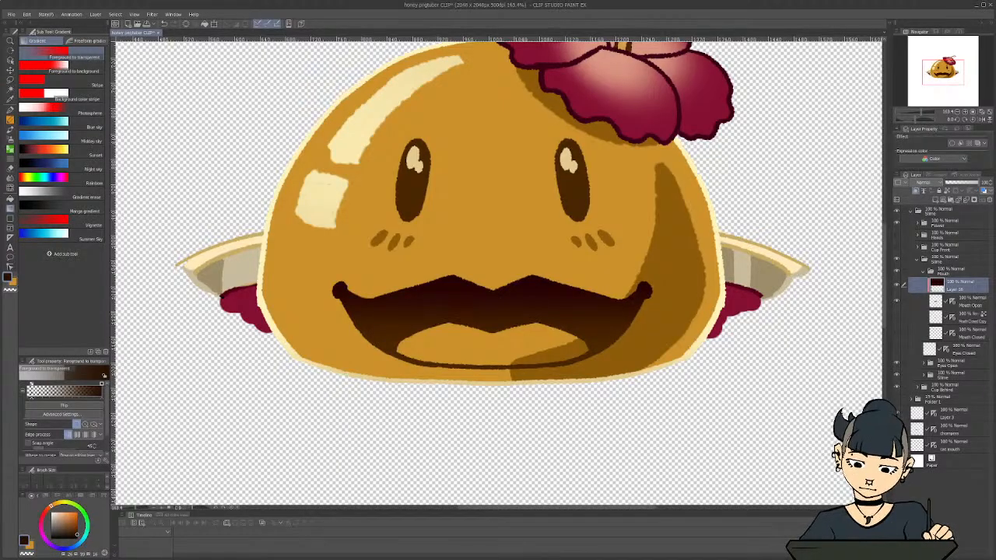
Compare the mouth with its gradient shading layer hidden and shown, both close up and zoomed out
{"action": "left_click", "coordinate": [897, 286]}
{"action": "left_click", "coordinate": [896, 286]}
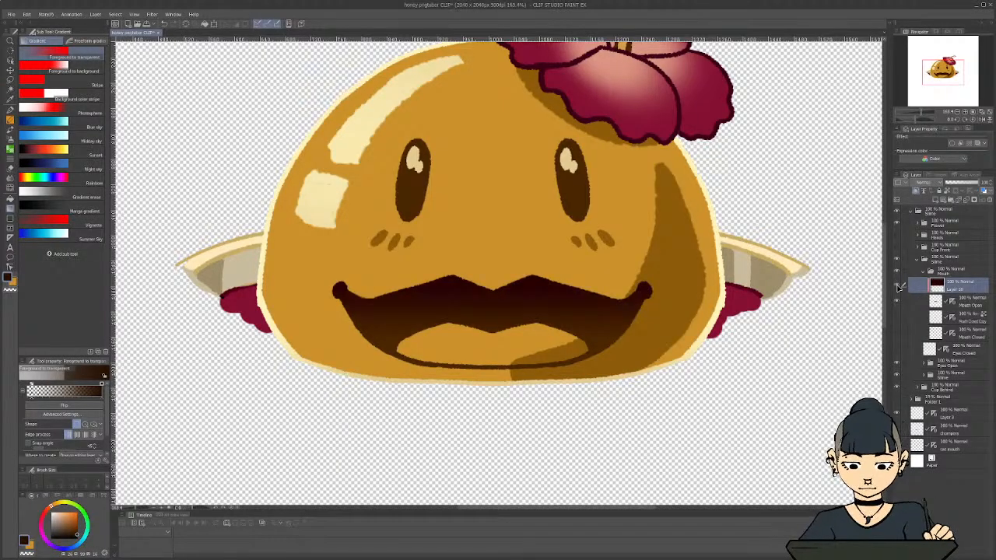
{"action": "left_click", "coordinate": [898, 286]}
{"action": "left_click", "coordinate": [898, 286]}
{"action": "scroll", "coordinate": [591, 291], "scroll_direction": "down", "scroll_amount": 8}
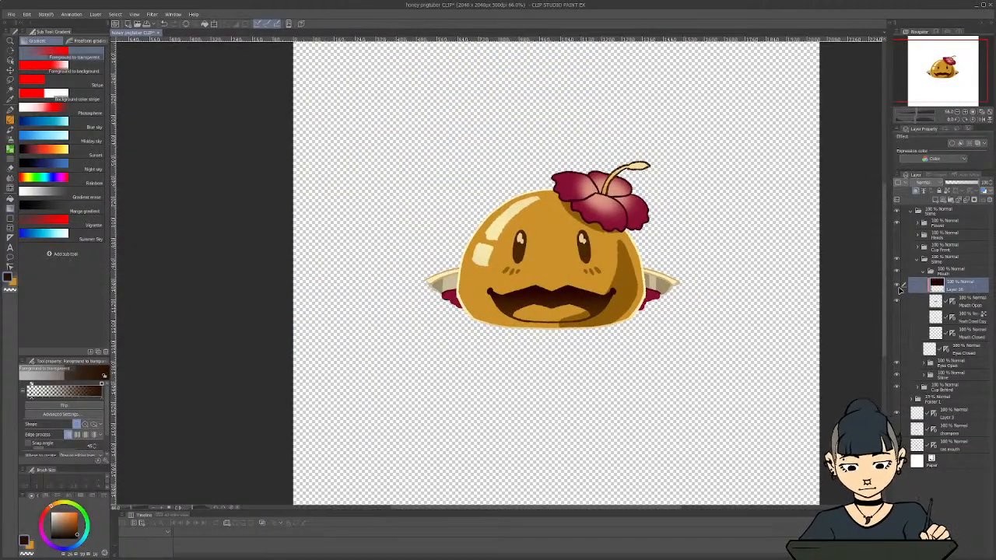
{"action": "left_click", "coordinate": [898, 286]}
{"action": "left_click", "coordinate": [897, 286]}
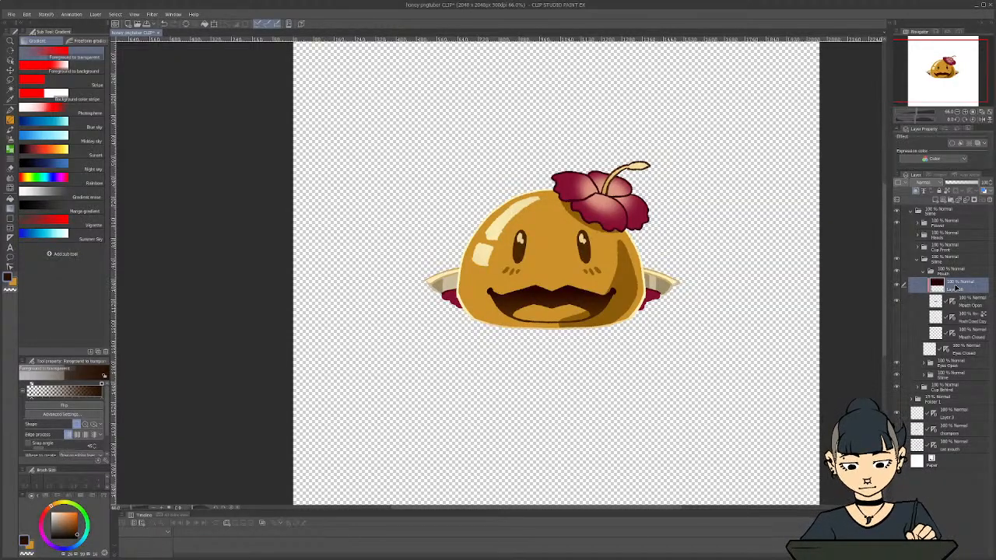
{"action": "scroll", "coordinate": [810, 288], "scroll_direction": "down", "scroll_amount": 4}
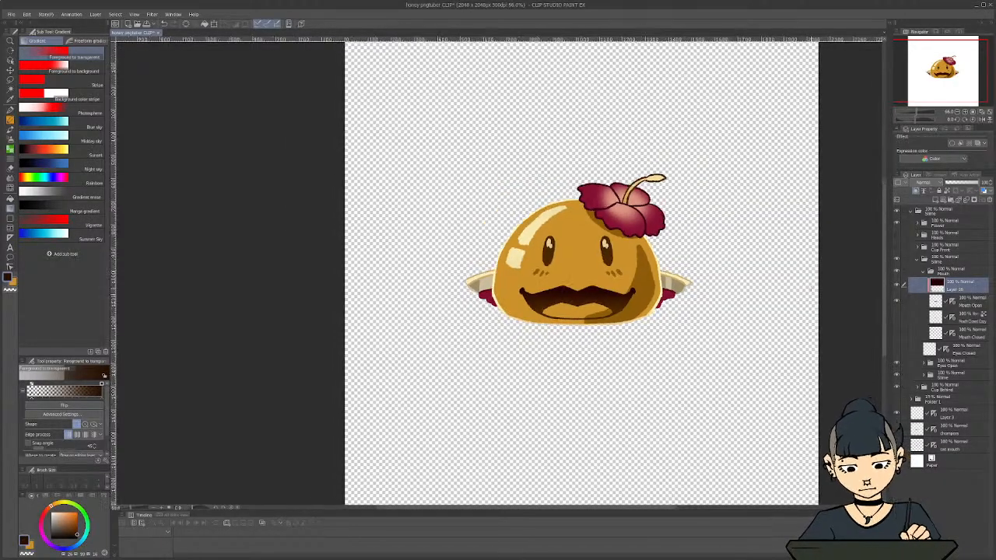
{"action": "scroll", "coordinate": [811, 289], "scroll_direction": "up", "scroll_amount": 2}
{"action": "scroll", "coordinate": [634, 300], "scroll_direction": "up", "scroll_amount": 4}
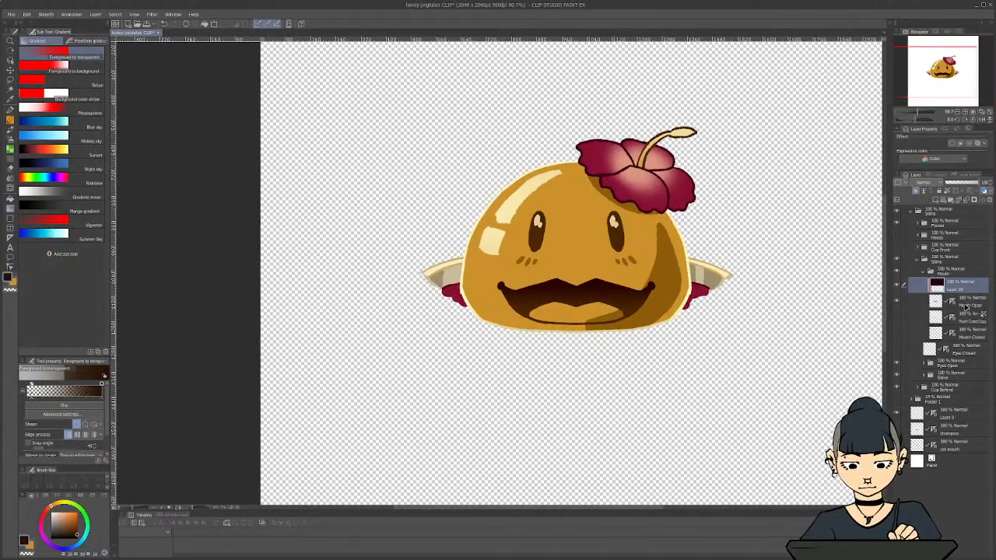
Add a layer beneath Mouth Open and edge the upper lip's right half with the Textured pen in the body's shadow brown
{"action": "left_click", "coordinate": [967, 315]}
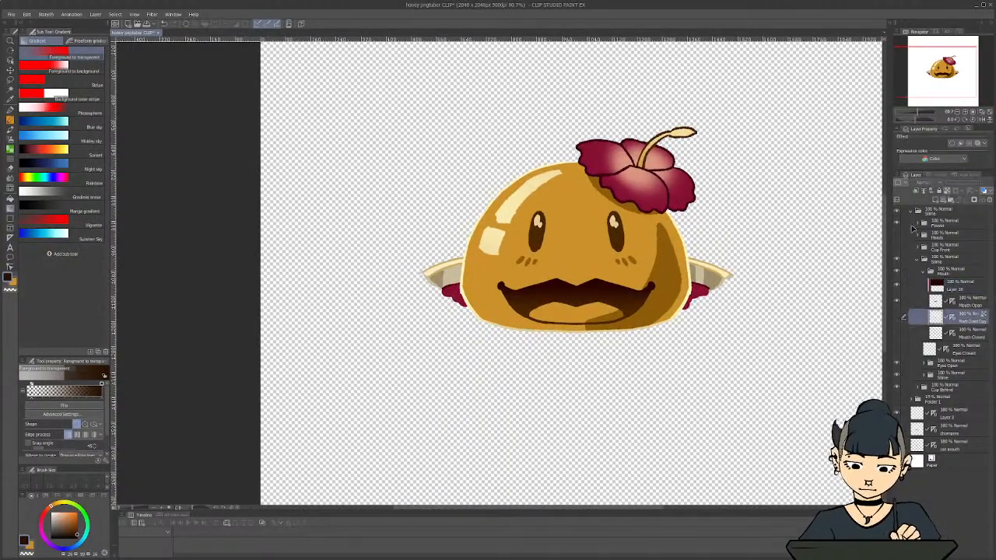
{"action": "left_click", "coordinate": [934, 200]}
{"action": "scroll", "coordinate": [595, 280], "scroll_direction": "up", "scroll_amount": 6}
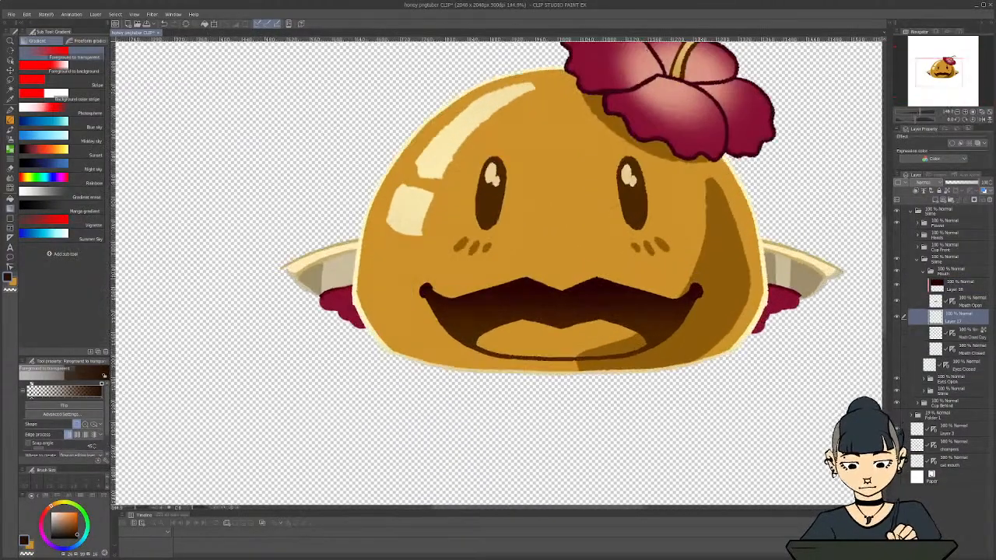
{"action": "left_click", "coordinate": [717, 251], "text": "alt"}
{"action": "key", "text": "p"}
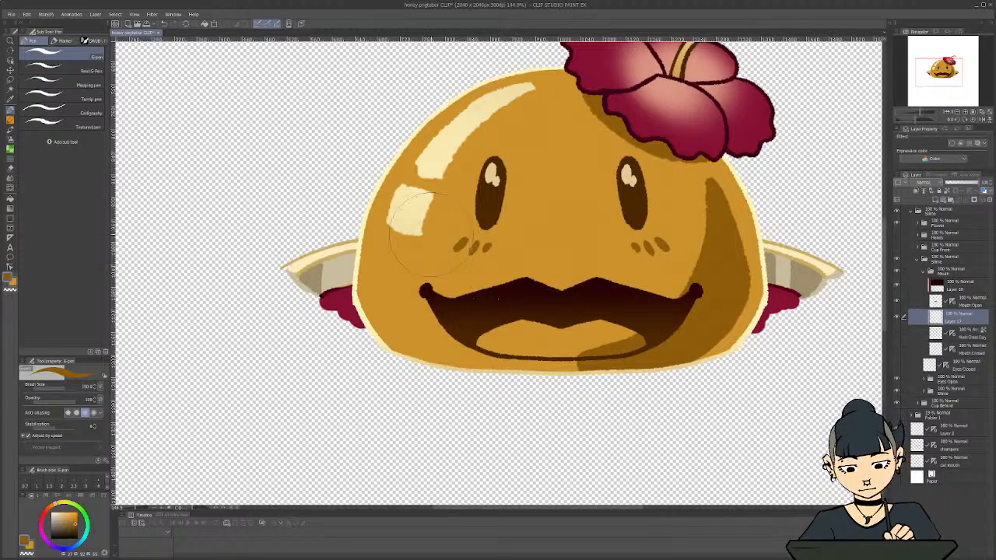
{"action": "left_click", "coordinate": [65, 126]}
{"action": "scroll", "coordinate": [579, 280], "scroll_direction": "up", "scroll_amount": 3}
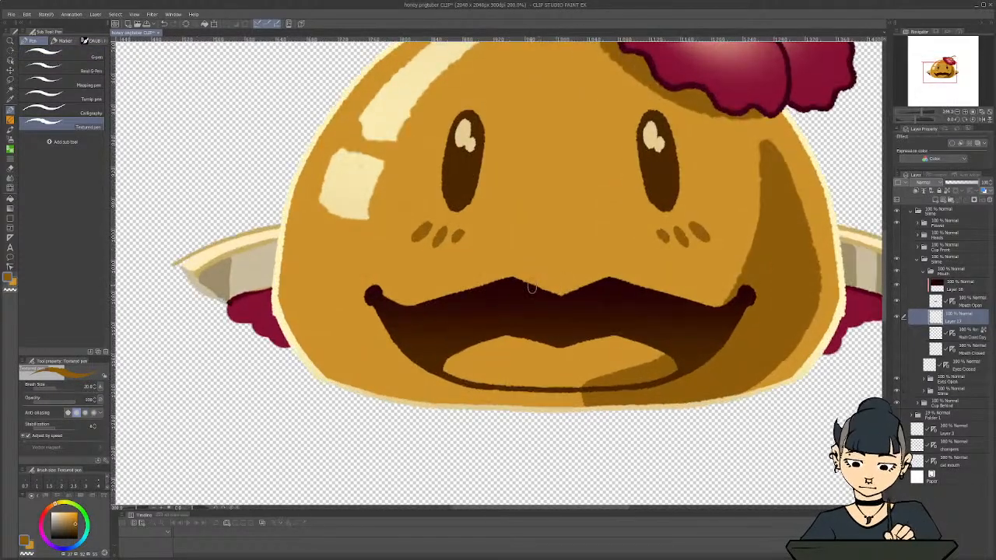
{"action": "mouse_move", "coordinate": [524, 285]}
{"action": "left_mouse_down"}
{"action": "mouse_move", "coordinate": [514, 280]}
{"action": "mouse_move", "coordinate": [562, 295]}
{"action": "mouse_move", "coordinate": [606, 276]}
{"action": "mouse_move", "coordinate": [722, 308]}
{"action": "mouse_move", "coordinate": [738, 298]}
{"action": "left_mouse_up"}
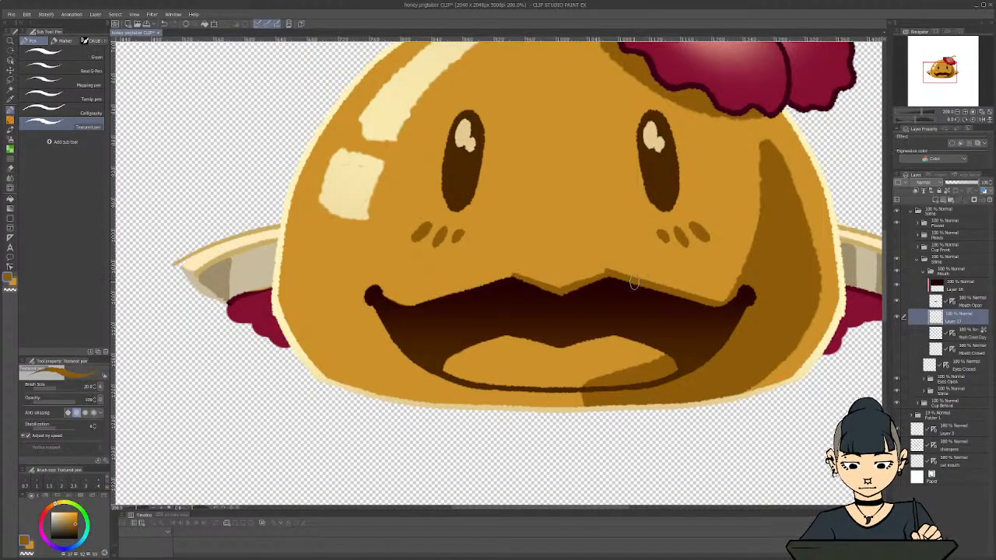
Trim the brown edge at the upper lip's right peak with transparent colour and extend the edge along the lip's left half
{"action": "key", "text": "p"}
{"action": "key", "text": "c"}
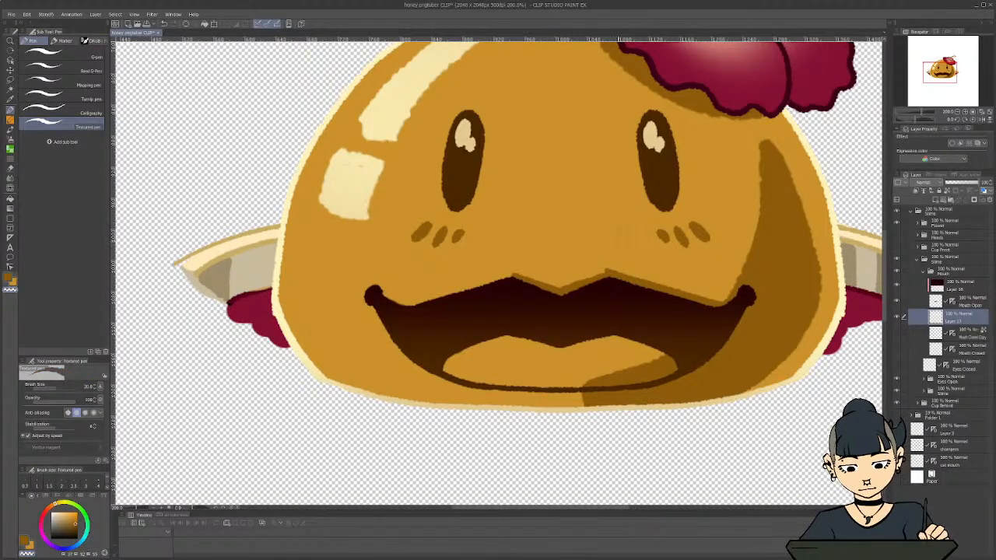
{"action": "key", "text": "c"}
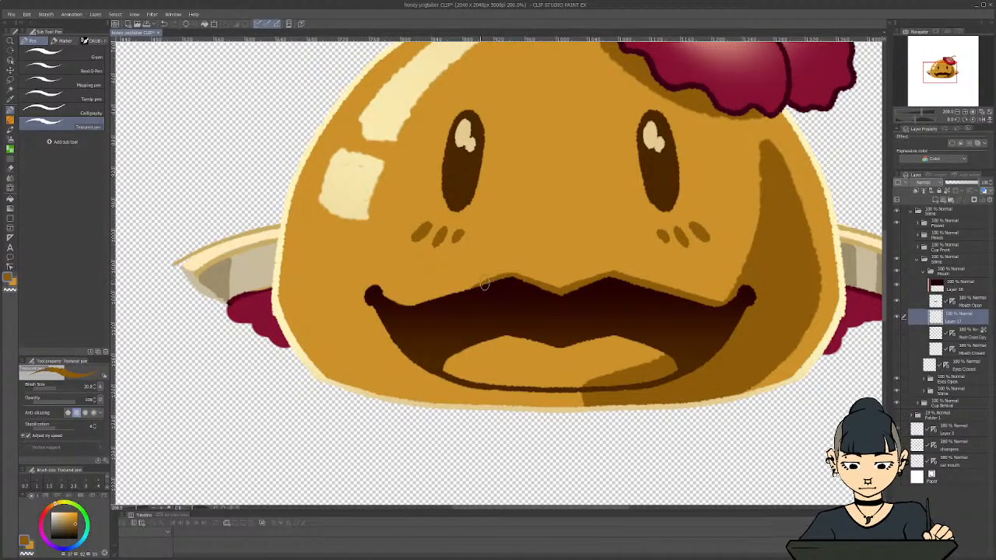
{"action": "mouse_move", "coordinate": [483, 284]}
{"action": "left_mouse_down"}
{"action": "mouse_move", "coordinate": [413, 306]}
{"action": "mouse_move", "coordinate": [385, 297]}
{"action": "mouse_move", "coordinate": [407, 306]}
{"action": "mouse_move", "coordinate": [396, 301]}
{"action": "mouse_move", "coordinate": [471, 280]}
{"action": "left_mouse_up"}
{"action": "key", "text": "c"}
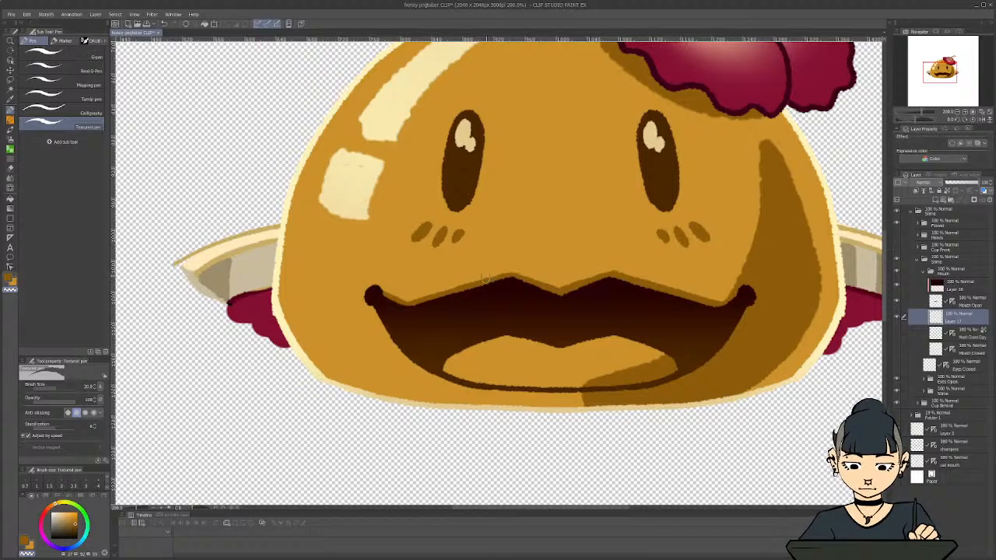
Examine the brown edge along the upper lip both close up and at full-canvas view
{"action": "scroll", "coordinate": [482, 264], "scroll_direction": "down", "scroll_amount": 3}
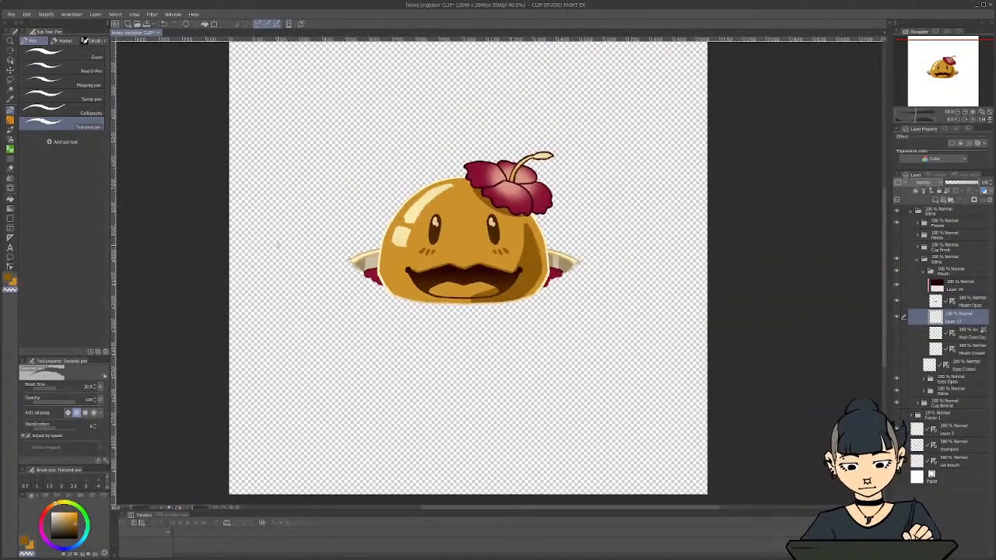
{"action": "scroll", "coordinate": [278, 245], "scroll_direction": "down", "scroll_amount": 2}
{"action": "scroll", "coordinate": [288, 243], "scroll_direction": "up", "scroll_amount": 6}
{"action": "scroll", "coordinate": [509, 262], "scroll_direction": "up", "scroll_amount": 3}
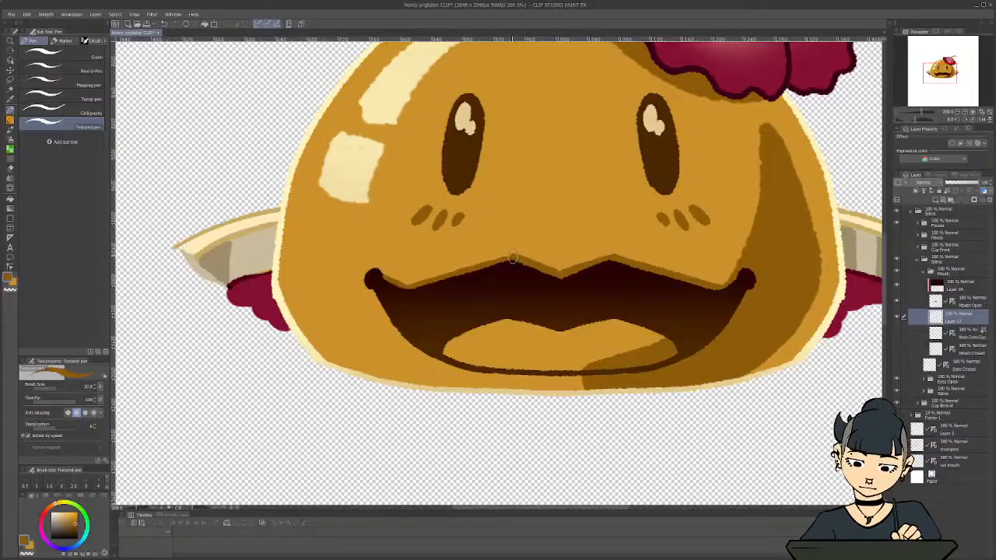
{"action": "scroll", "coordinate": [549, 274], "scroll_direction": "down", "scroll_amount": 3}
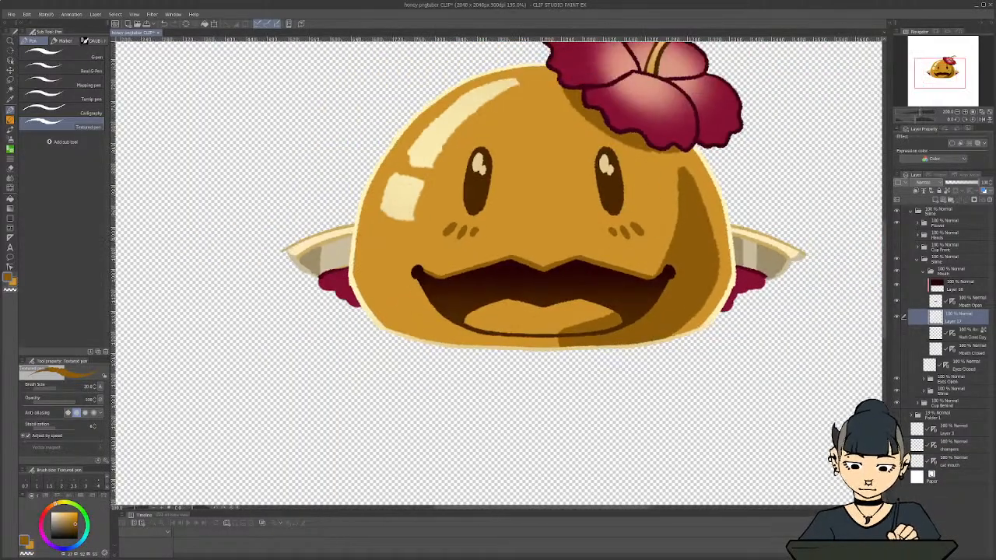
{"action": "scroll", "coordinate": [503, 267], "scroll_direction": "up", "scroll_amount": 3}
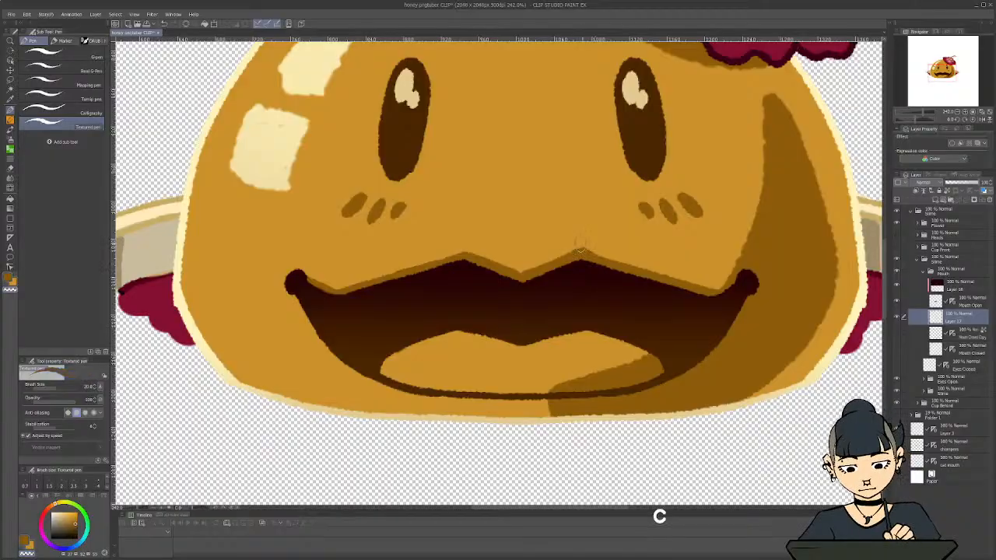
{"action": "scroll", "coordinate": [410, 211], "scroll_direction": "down", "scroll_amount": 1}
{"action": "scroll", "coordinate": [411, 210], "scroll_direction": "down", "scroll_amount": 5}
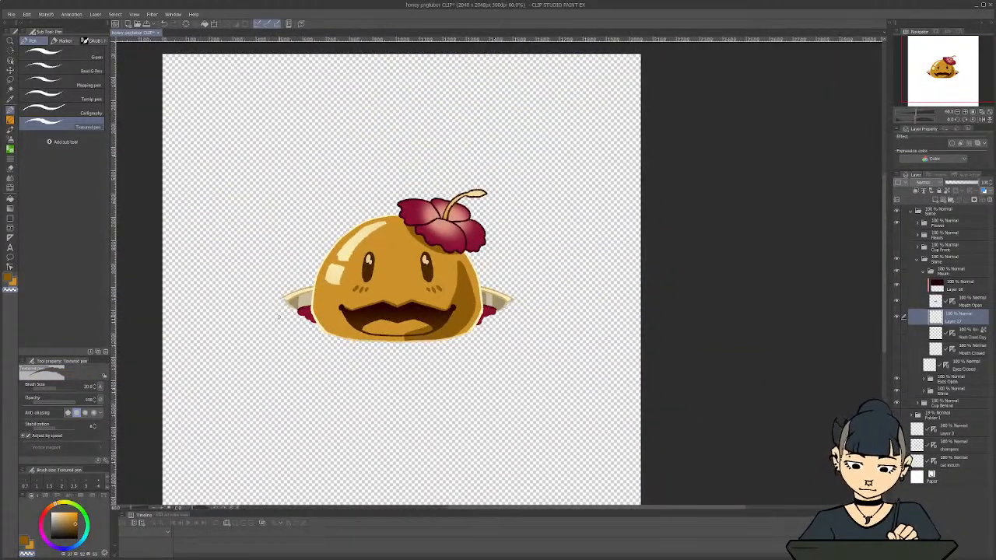
Paint a thin brown shadow beneath the mouth's lower outline with the Textured pen
{"action": "scroll", "coordinate": [279, 318], "scroll_direction": "up", "scroll_amount": 5}
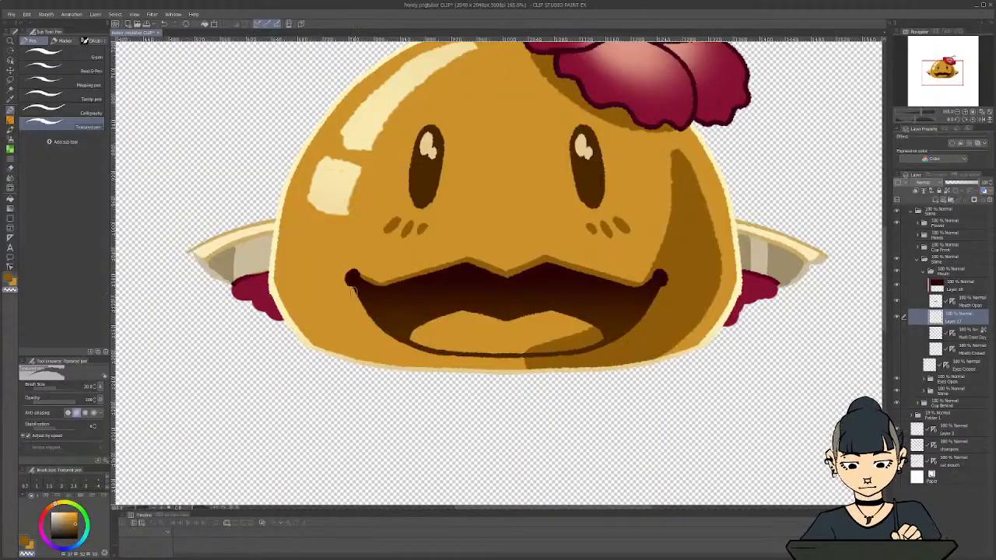
{"action": "key", "text": "c"}
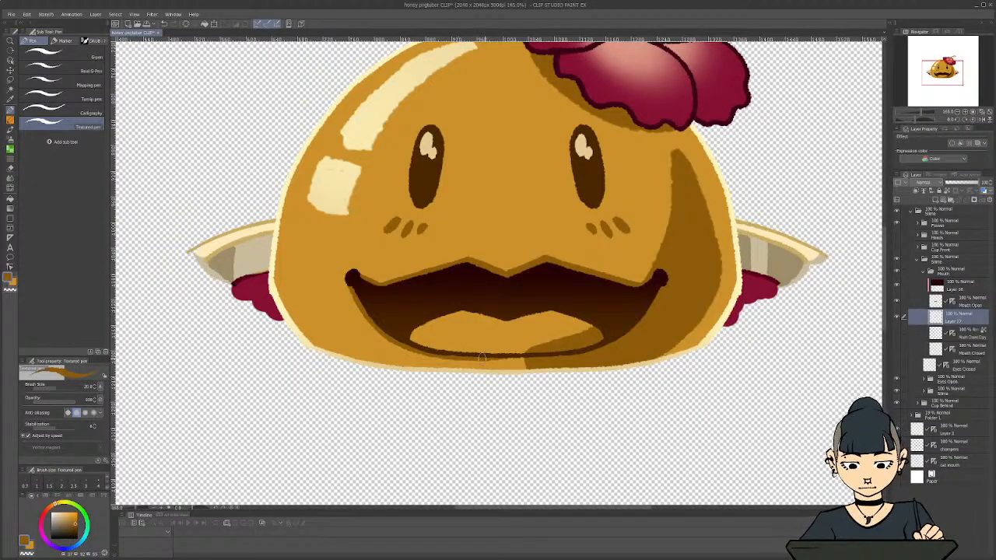
{"action": "left_click_drag", "start_coordinate": [484, 358], "coordinate": [529, 359]}
{"action": "key", "text": "c"}
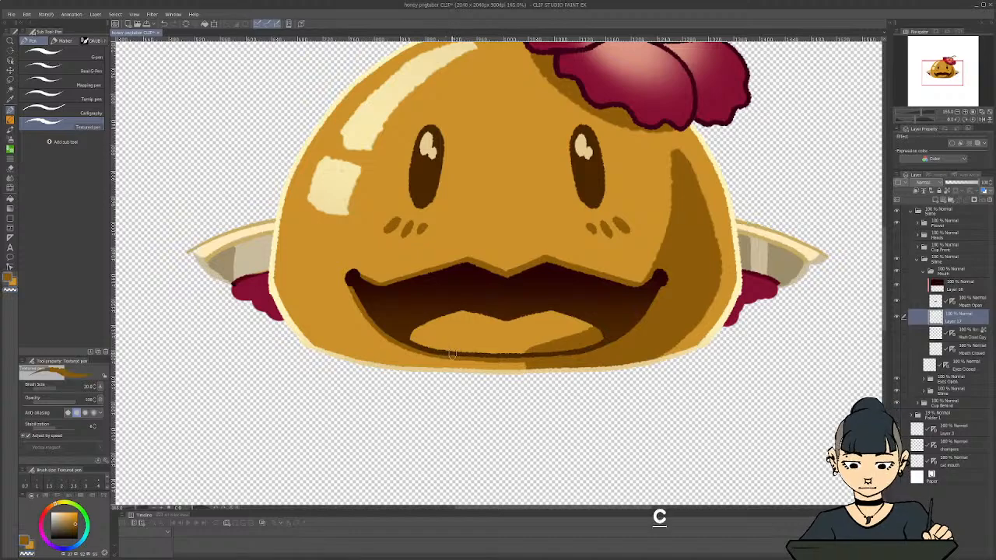
{"action": "scroll", "coordinate": [451, 355], "scroll_direction": "down", "scroll_amount": 5}
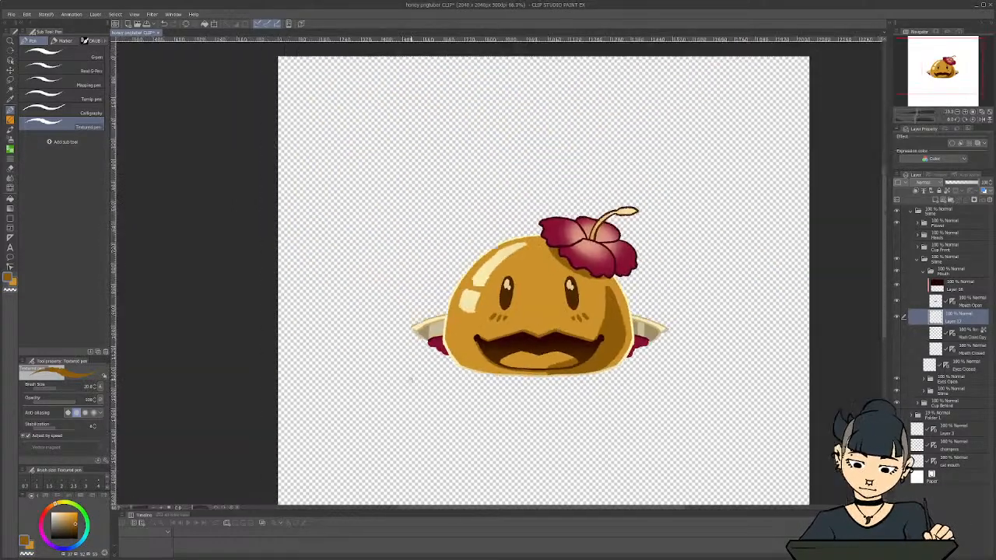
Undo the last two brown strokes painted beneath the mouth's lower outline
{"action": "scroll", "coordinate": [411, 379], "scroll_direction": "down", "scroll_amount": 1}
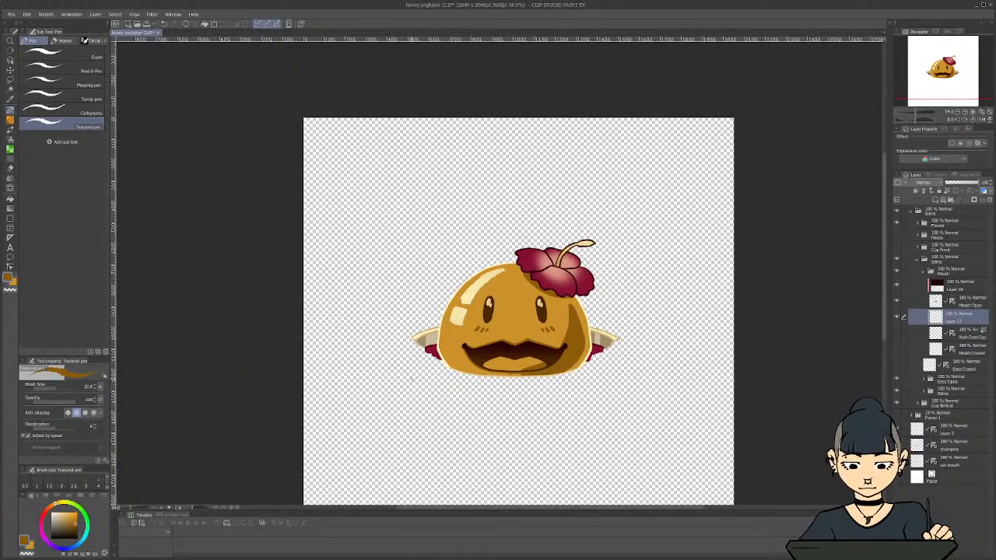
{"action": "key", "text": "ctrl+z"}
{"action": "key", "text": "ctrl+z"}
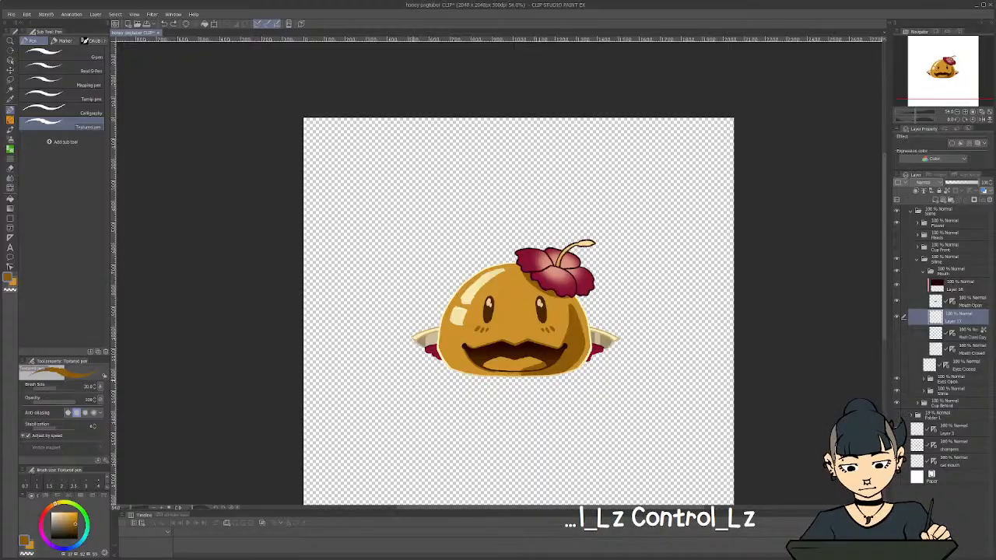
{"action": "scroll", "coordinate": [465, 402], "scroll_direction": "up", "scroll_amount": 2}
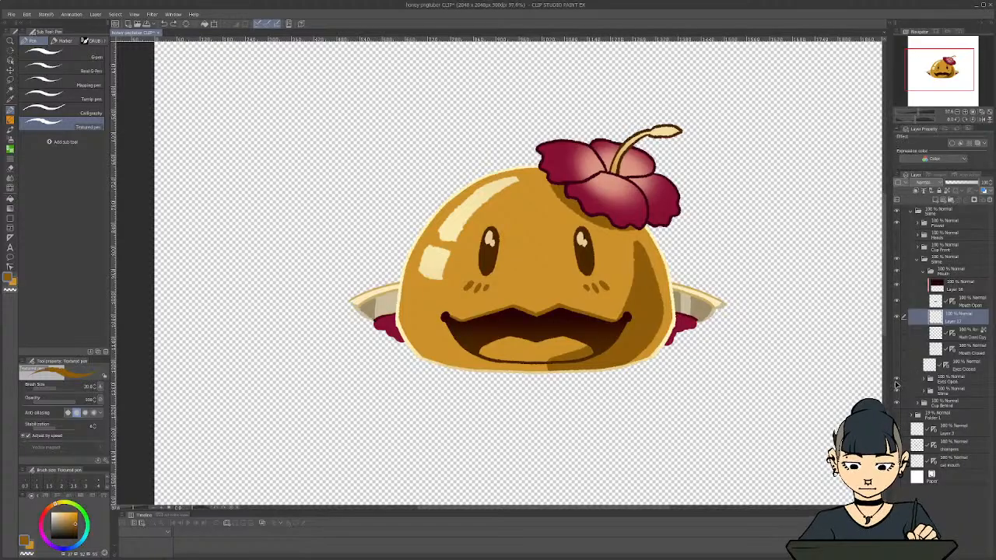
Hide the Eyes Open, inner Slime, Cup Behind and Flower folders to isolate the open mouth
{"action": "left_click", "coordinate": [896, 379]}
{"action": "left_click", "coordinate": [895, 390]}
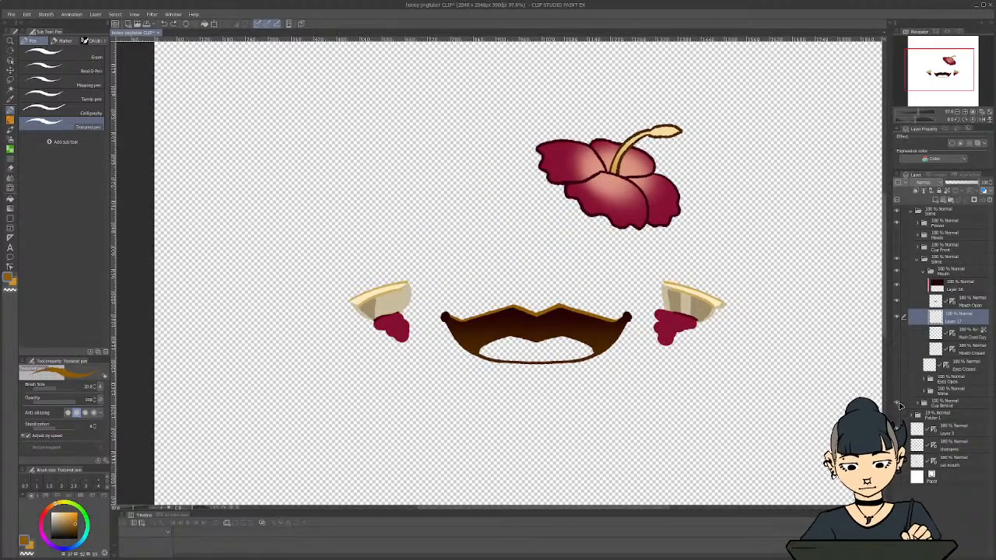
{"action": "left_click", "coordinate": [897, 403]}
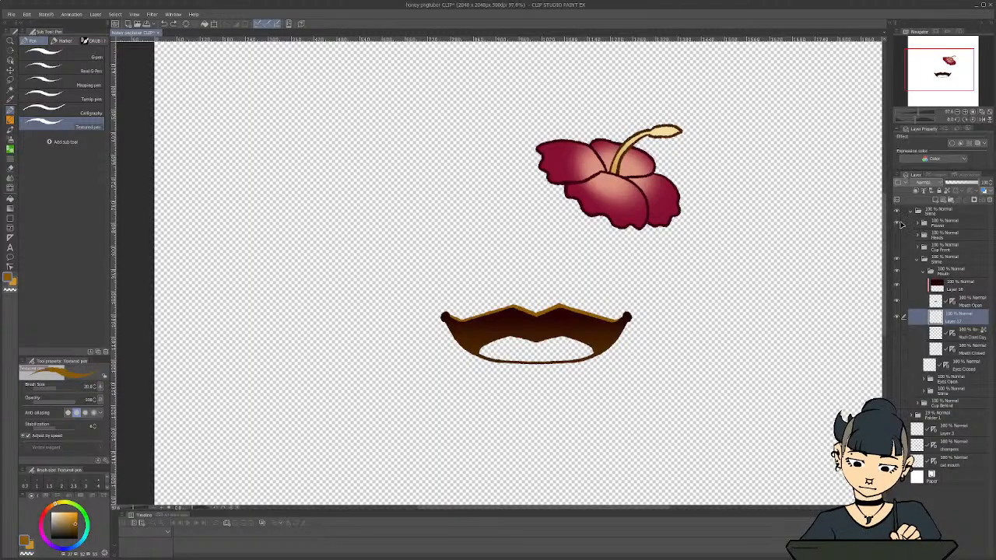
{"action": "left_click", "coordinate": [898, 223]}
{"action": "scroll", "coordinate": [638, 335], "scroll_direction": "down", "scroll_amount": 1}
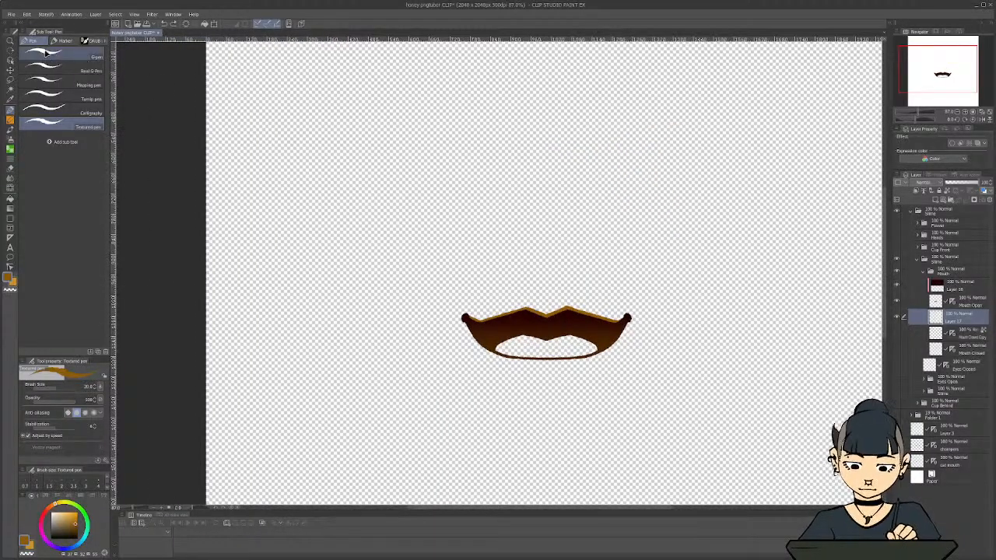
Export the isolated open mouth as a single-layer PNG named Mouth Open
{"action": "left_click", "coordinate": [11, 14]}
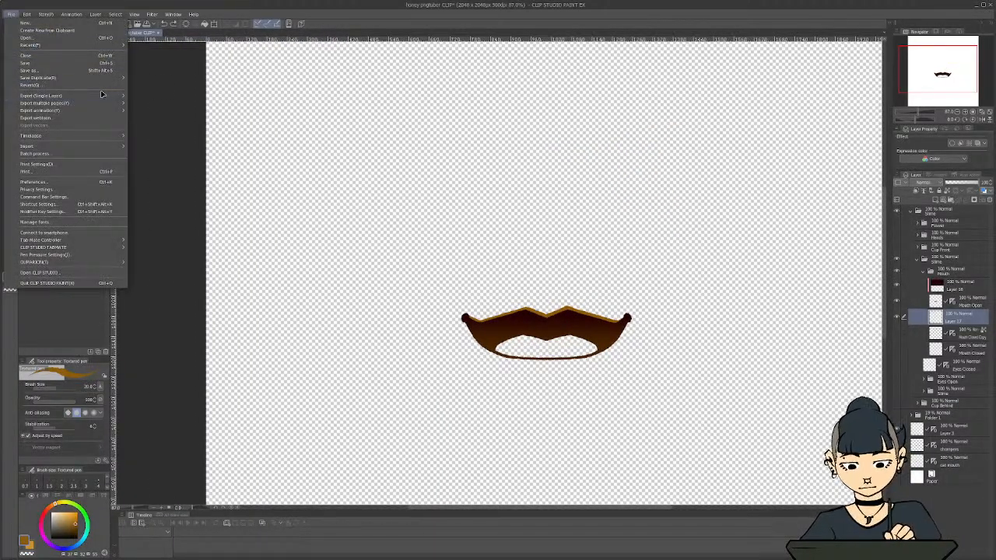
{"action": "mouse_move", "coordinate": [101, 94]}
{"action": "left_click", "coordinate": [161, 110]}
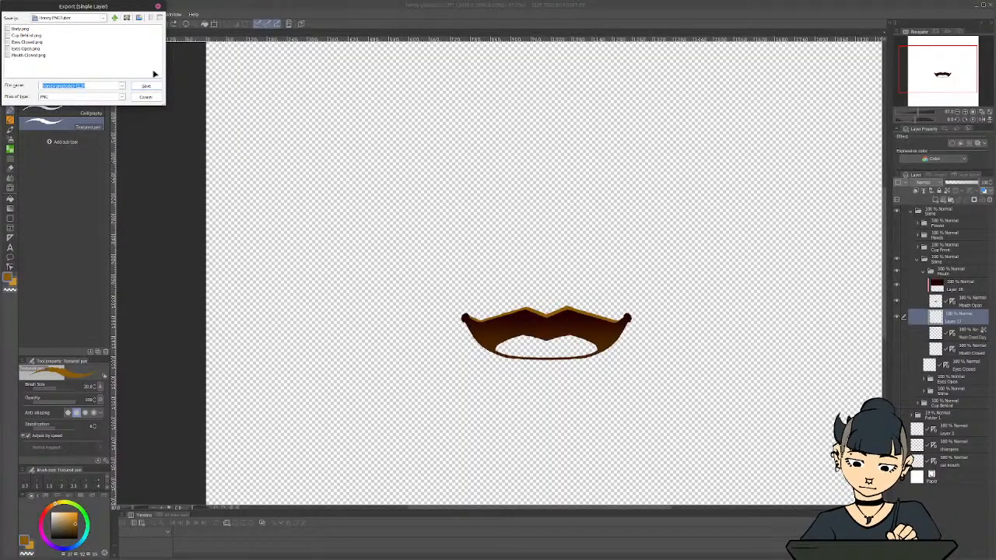
{"action": "type", "text": "Mouth Open"}
{"action": "key", "text": "Return"}
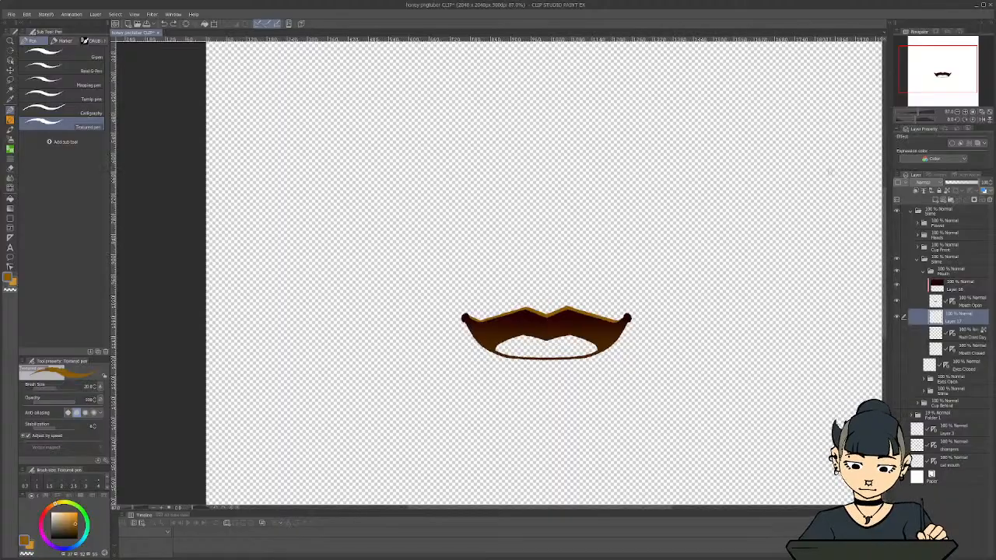
Collapse the Mouth folder, hide the Slime folder and show the Cup Front folder
{"action": "left_click", "coordinate": [924, 273]}
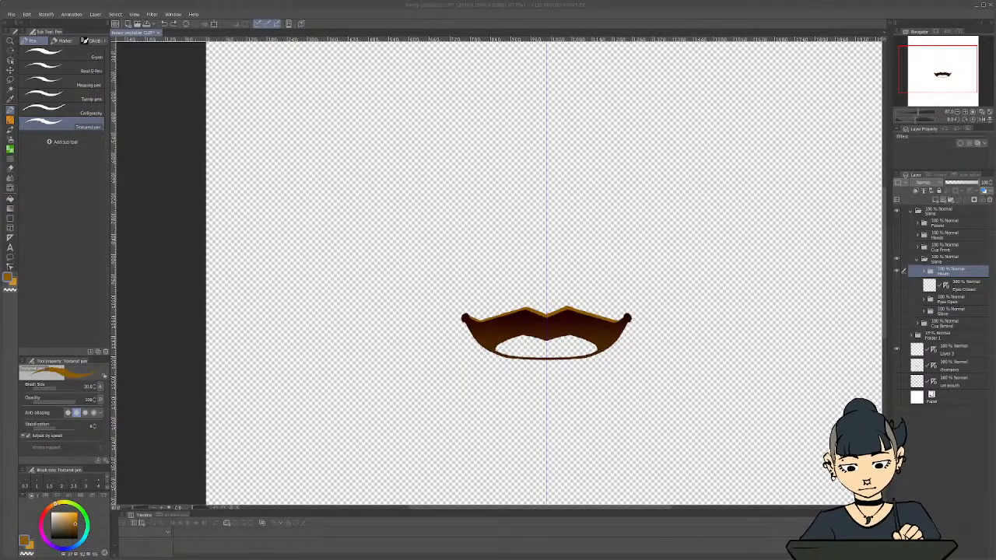
{"action": "left_click", "coordinate": [896, 260]}
{"action": "left_click", "coordinate": [897, 247]}
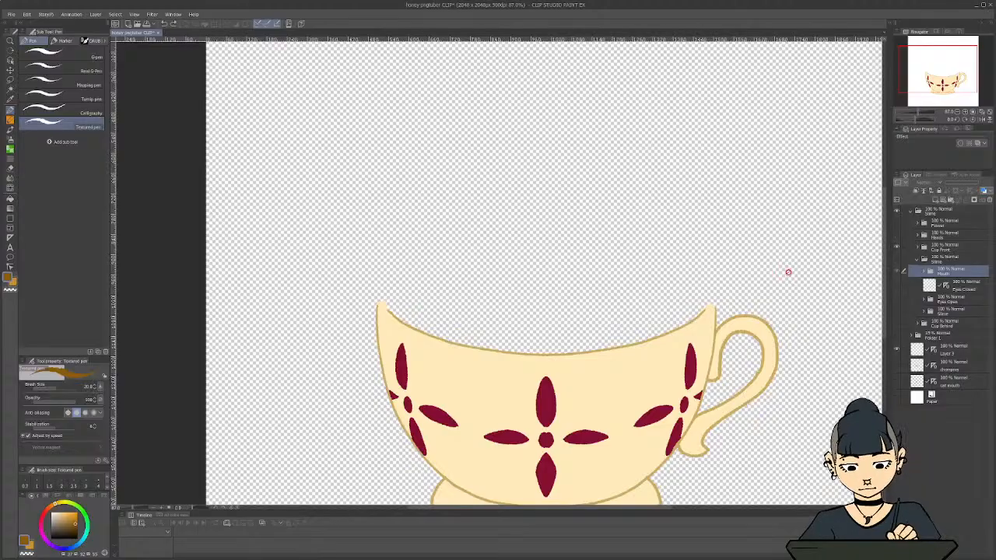
{"action": "scroll", "coordinate": [728, 275], "scroll_direction": "down", "scroll_amount": 3}
{"action": "scroll", "coordinate": [684, 368], "scroll_direction": "up", "scroll_amount": 3}
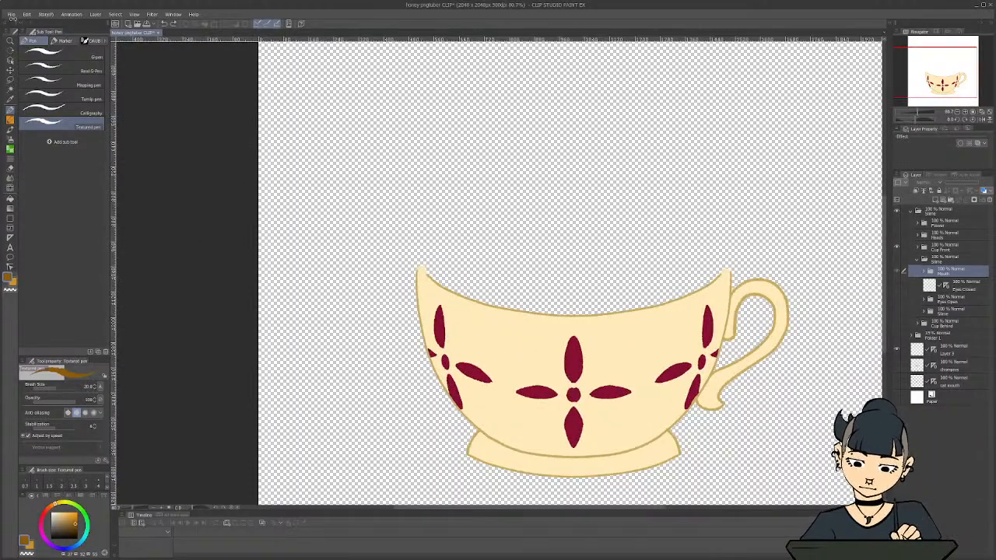
Export the isolated cup front as a single-layer PNG named Cup Front
{"action": "left_click", "coordinate": [11, 15]}
{"action": "mouse_move", "coordinate": [47, 96]}
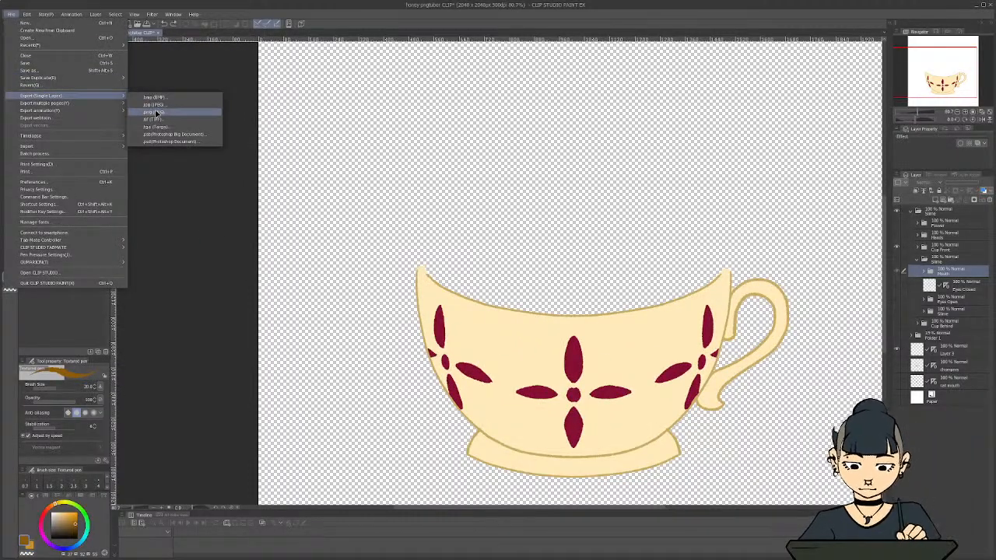
{"action": "left_click", "coordinate": [155, 113]}
{"action": "type", "text": "Cup Front"}
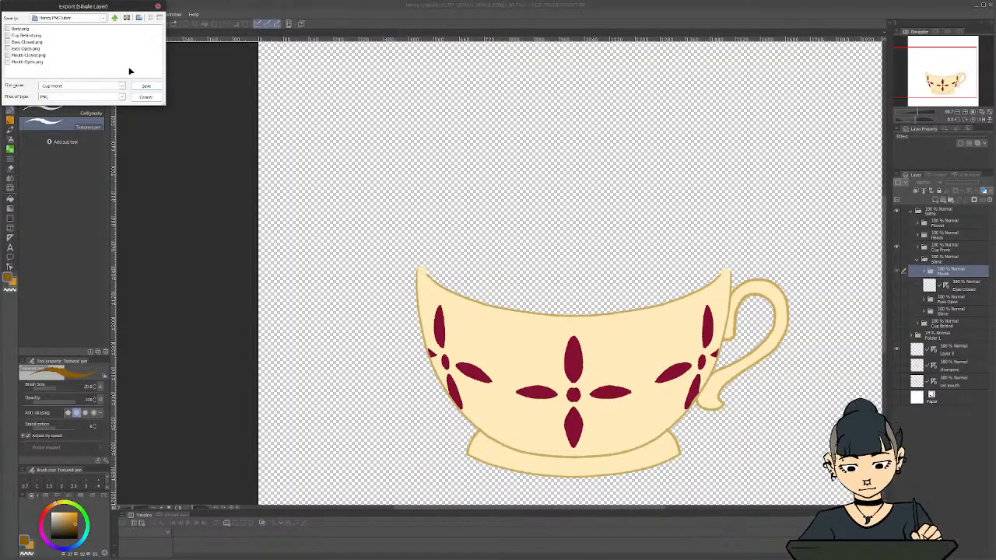
{"action": "left_click", "coordinate": [143, 85]}
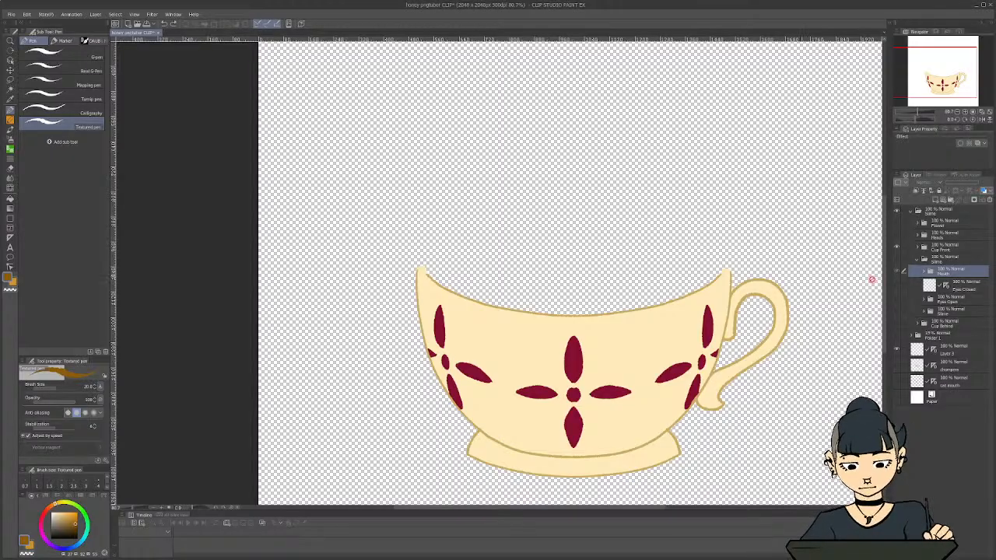
Hide the Cup Front folder, show the Hands folder and check which layers it contains
{"action": "left_click", "coordinate": [896, 247]}
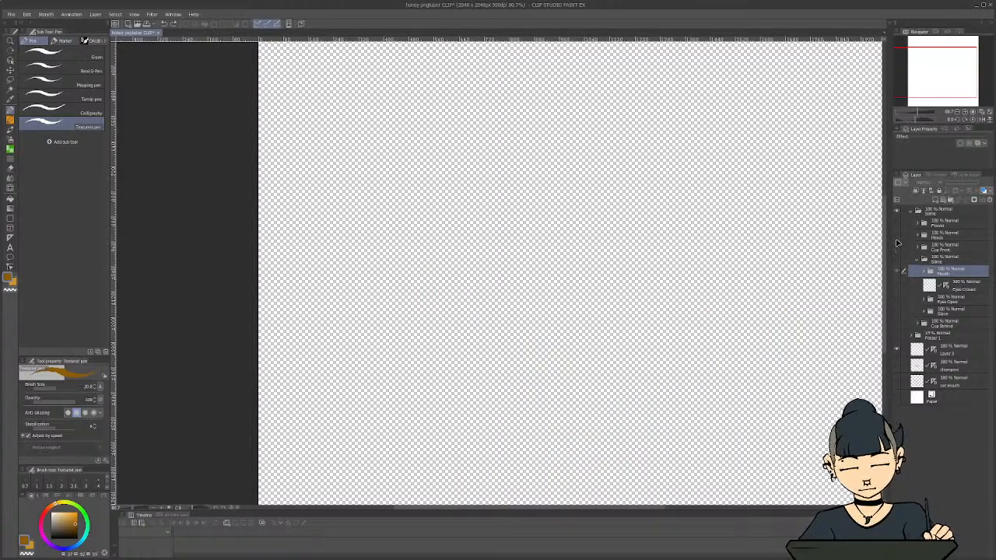
{"action": "left_click", "coordinate": [897, 235]}
{"action": "left_click", "coordinate": [950, 236]}
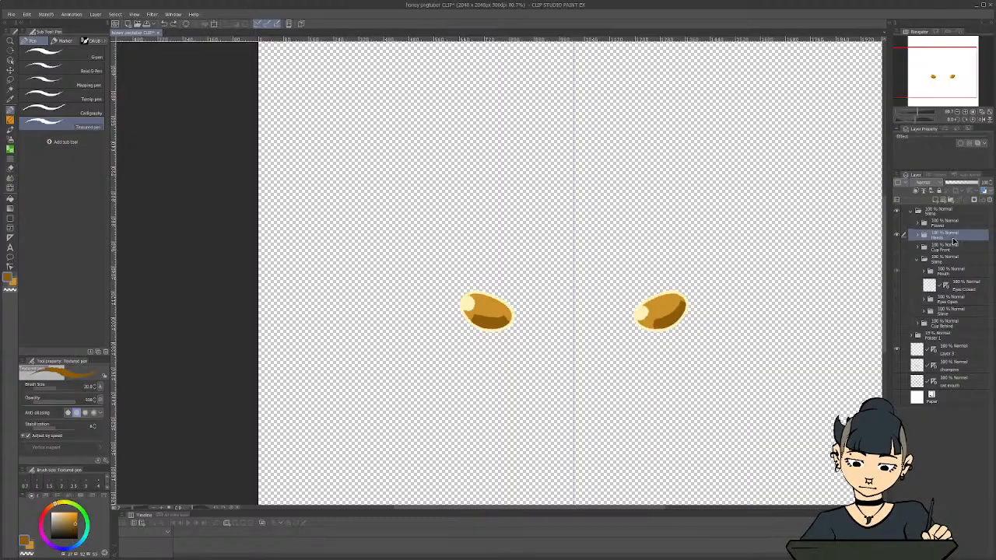
{"action": "left_click", "coordinate": [919, 237]}
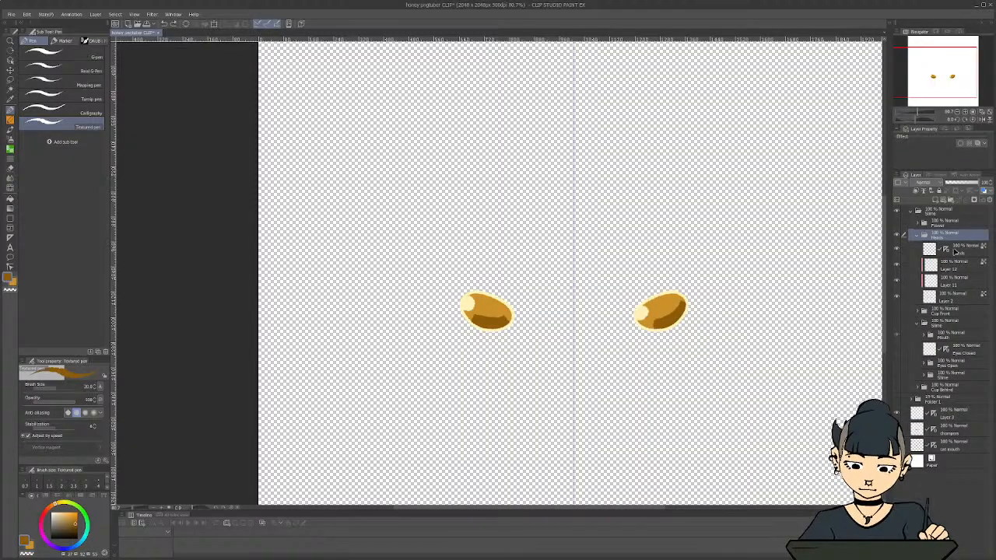
{"action": "left_click", "coordinate": [941, 297]}
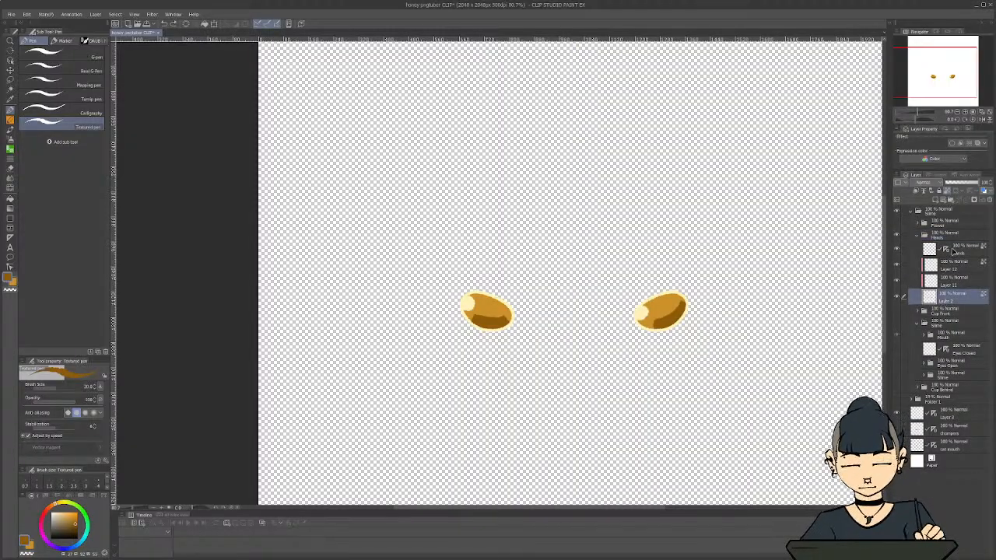
{"action": "left_click", "coordinate": [918, 236]}
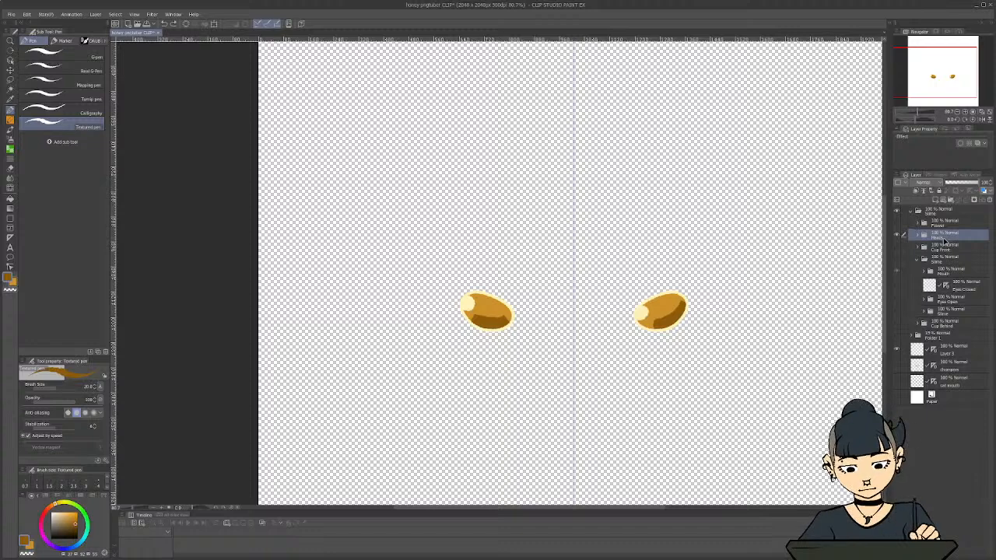
Duplicate the Hands folder, naming the copy Hand Lef and the original Hand Right
{"action": "right_click", "coordinate": [944, 241]}
{"action": "left_click", "coordinate": [940, 288]}
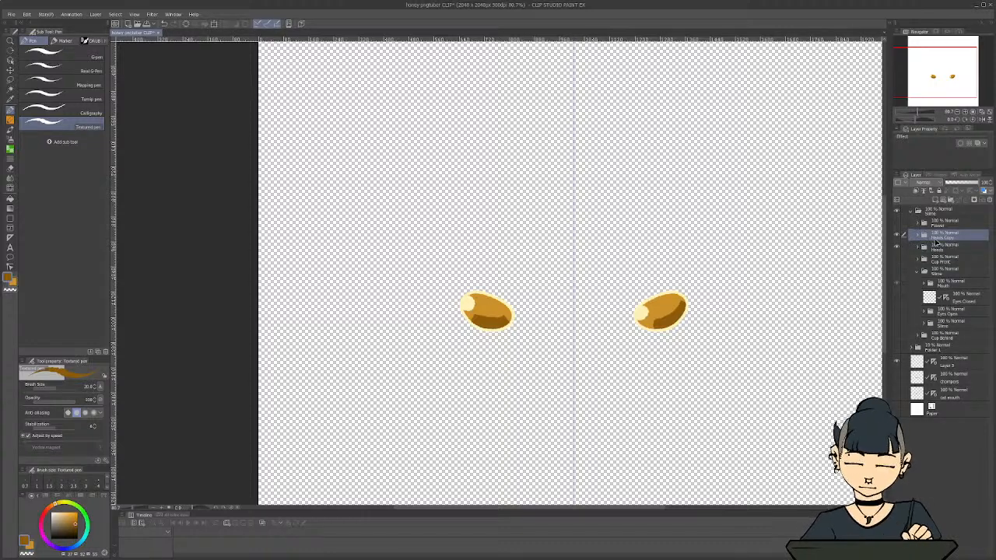
{"action": "double_click", "coordinate": [939, 238]}
{"action": "type", "text": "Hand Lef"}
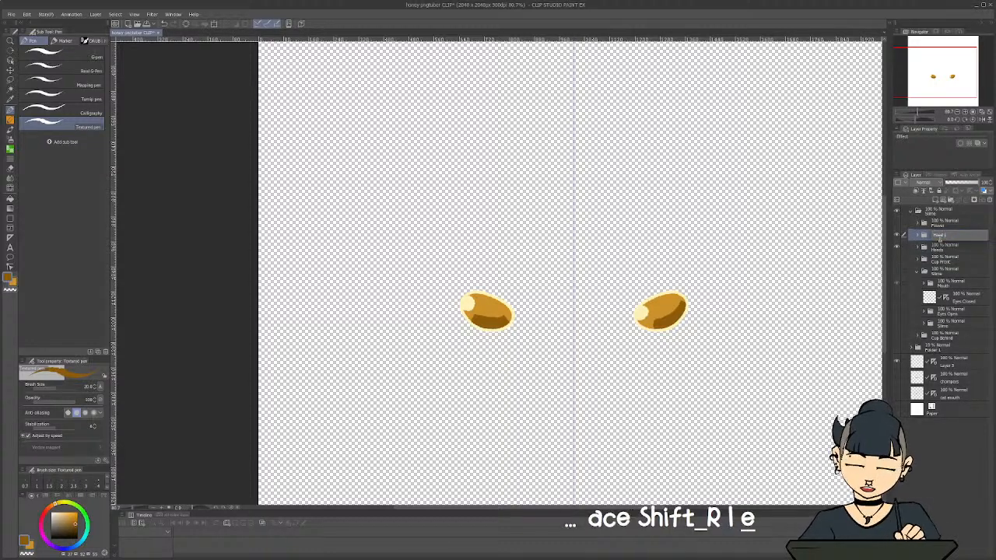
{"action": "key", "text": "Return"}
{"action": "double_click", "coordinate": [944, 247]}
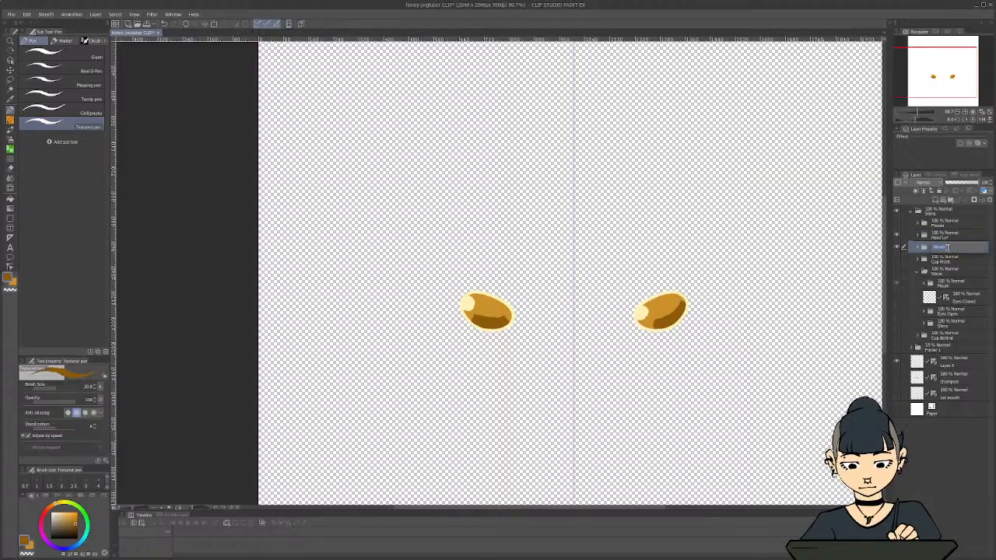
{"action": "type", "text": "Hand Right"}
{"action": "key", "text": "Return"}
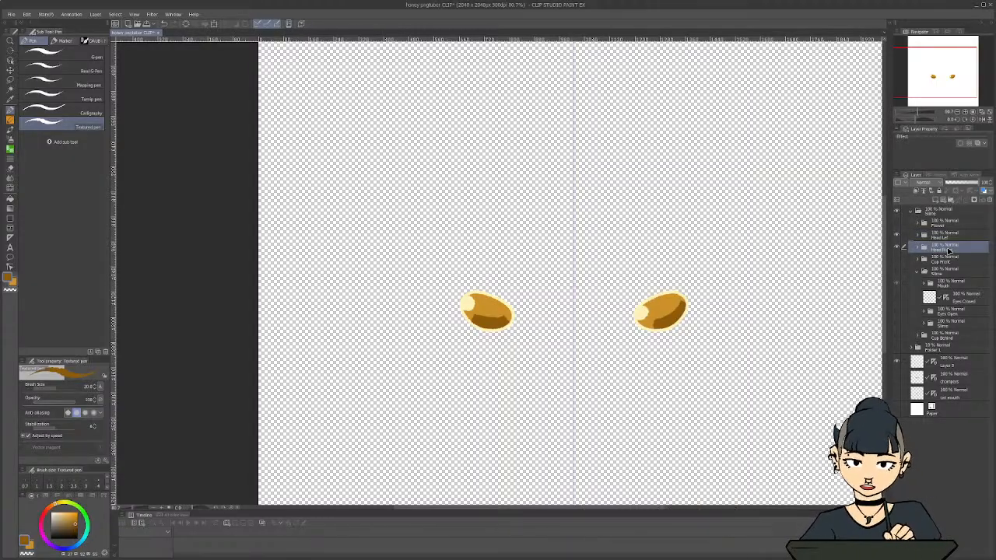
{"action": "left_click", "coordinate": [943, 235]}
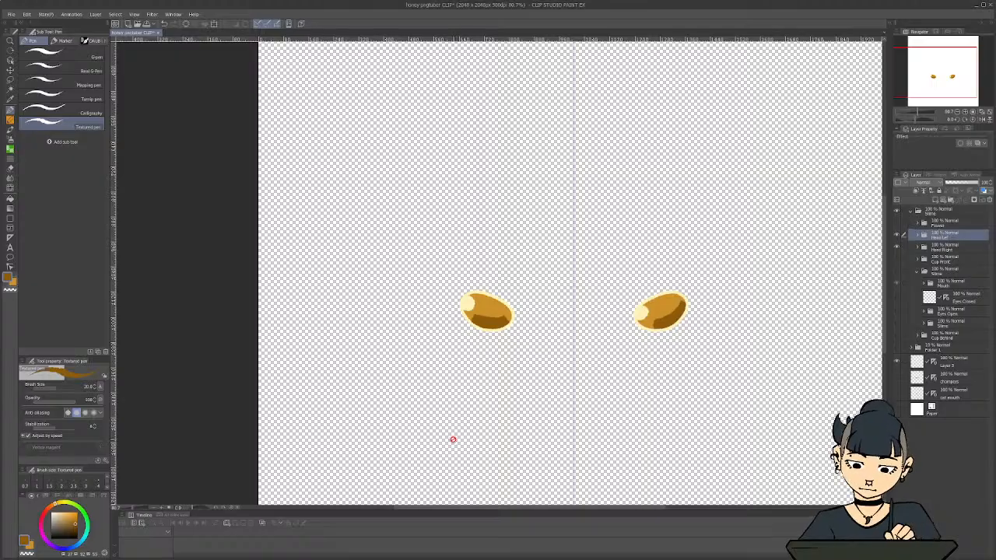
{"action": "key", "text": "m"}
{"action": "left_click_drag", "start_coordinate": [527, 352], "coordinate": [427, 315]}
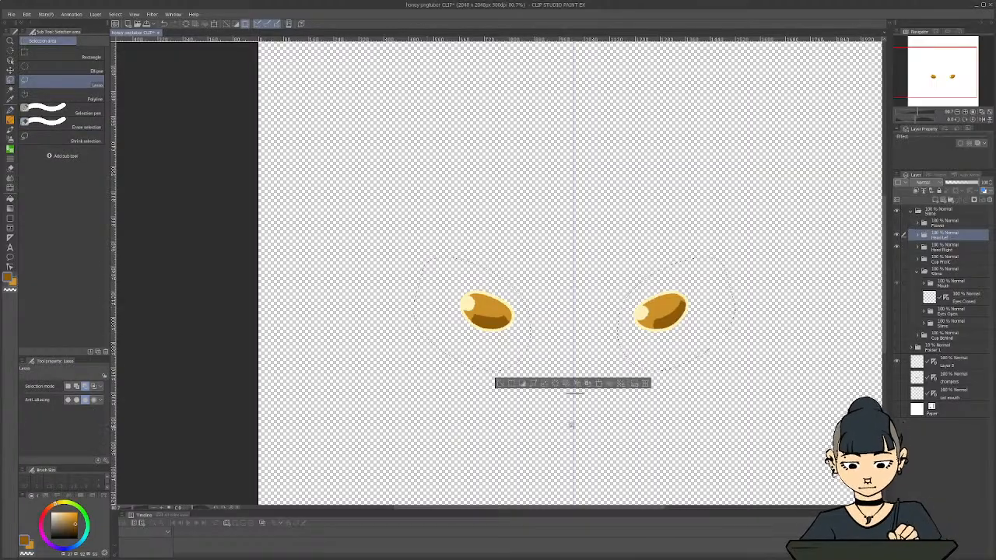
{"action": "key", "text": "ctrl+d"}
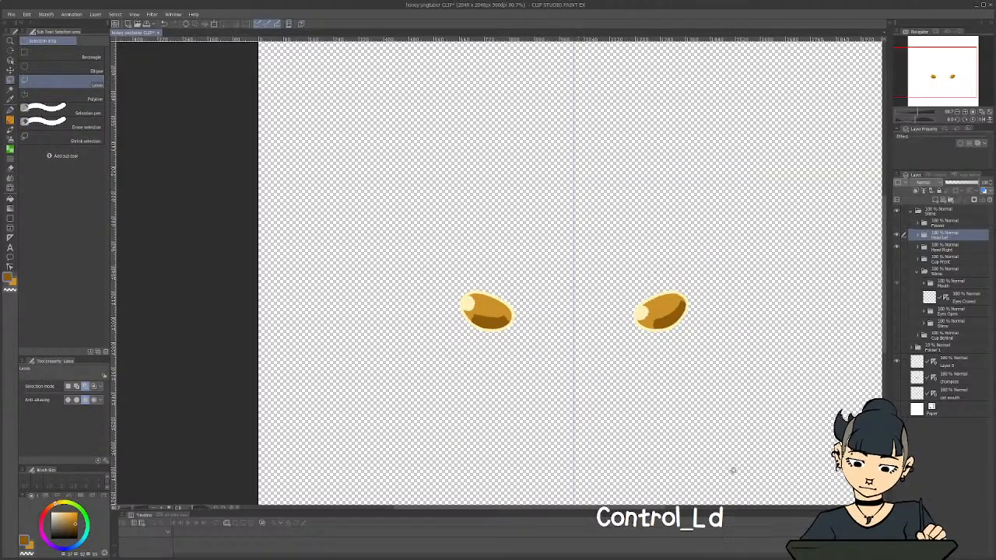
Turn off the symmetry ruler on the top layer inside the Hand Lef folder
{"action": "left_click", "coordinate": [920, 235]}
{"action": "left_click", "coordinate": [960, 251]}
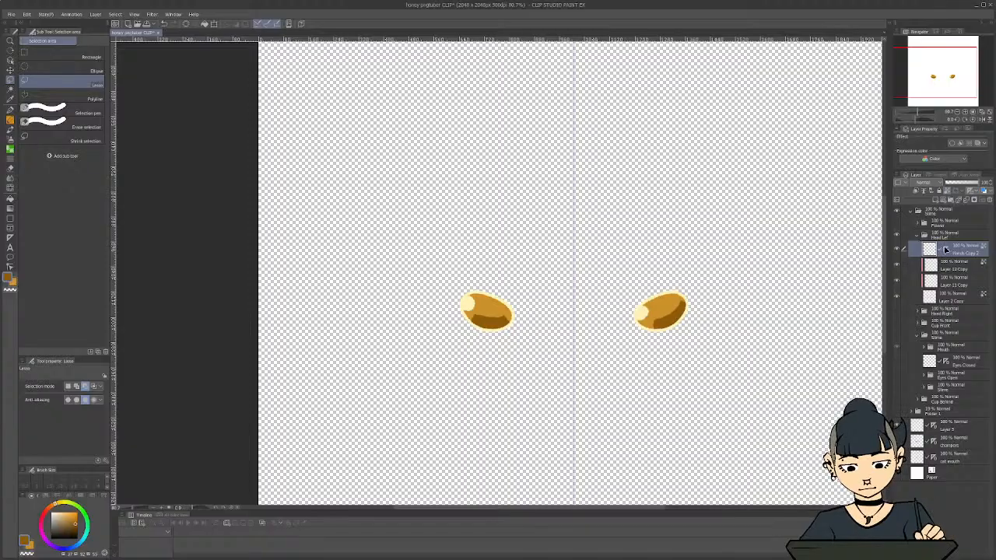
{"action": "right_click", "coordinate": [947, 249]}
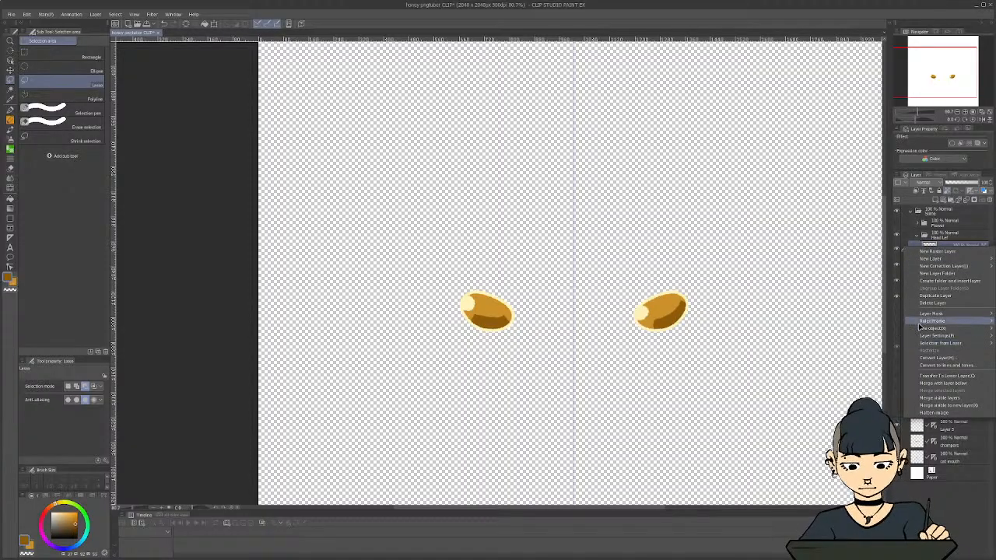
{"action": "mouse_move", "coordinate": [933, 320]}
{"action": "left_click", "coordinate": [831, 355]}
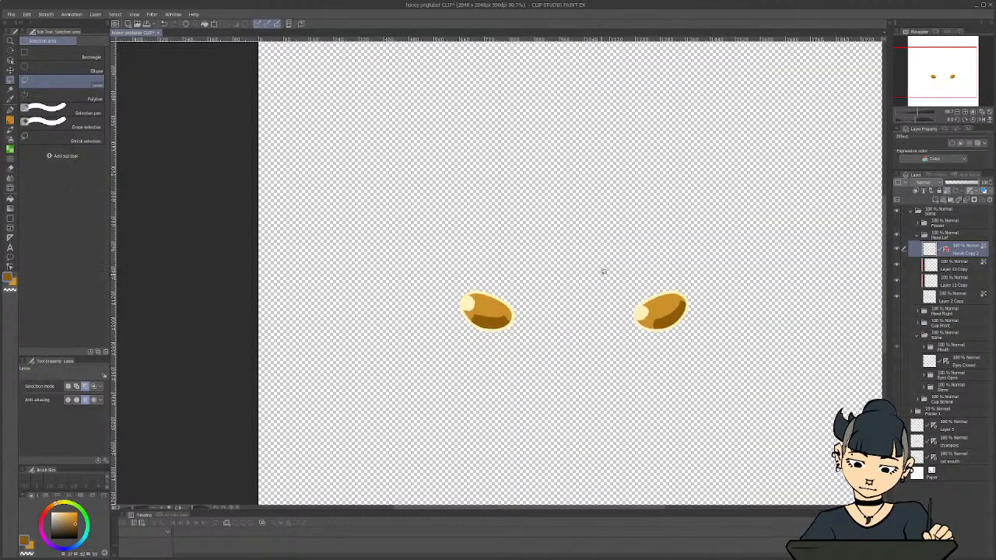
Lasso the hand on the canvas's left side and delete it from the whole Hand Lef folder
{"action": "mouse_move", "coordinate": [603, 272]}
{"action": "left_mouse_down"}
{"action": "mouse_move", "coordinate": [695, 269]}
{"action": "mouse_move", "coordinate": [588, 325]}
{"action": "left_mouse_up"}
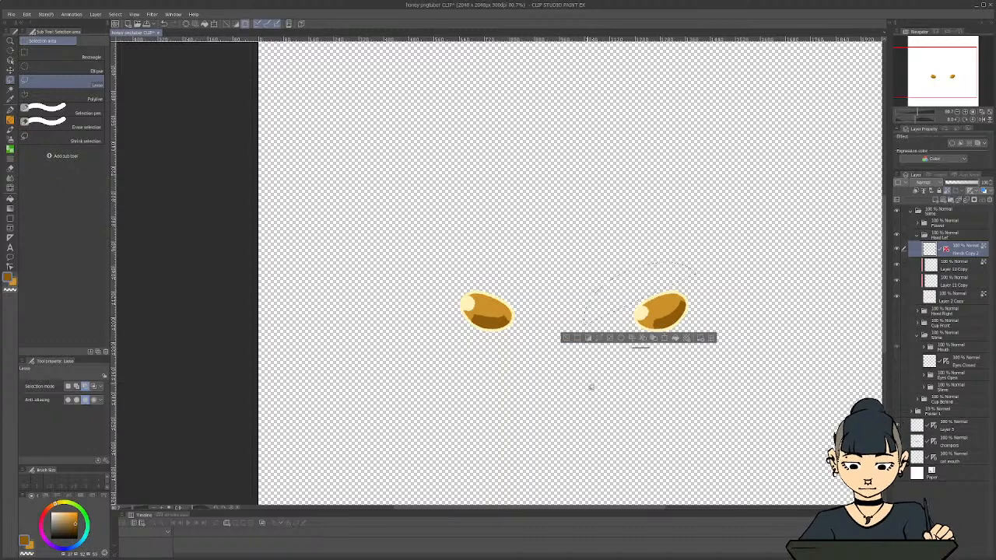
{"action": "key", "text": "ctrl+d"}
{"action": "mouse_move", "coordinate": [456, 264]}
{"action": "left_mouse_down"}
{"action": "mouse_move", "coordinate": [522, 283]}
{"action": "mouse_move", "coordinate": [435, 305]}
{"action": "left_mouse_up"}
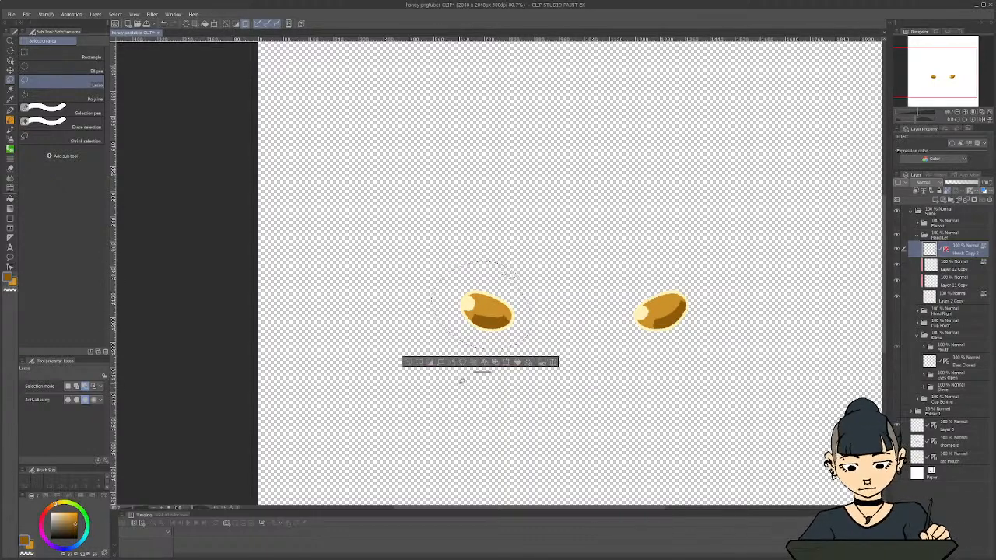
{"action": "key", "text": "BackSpace"}
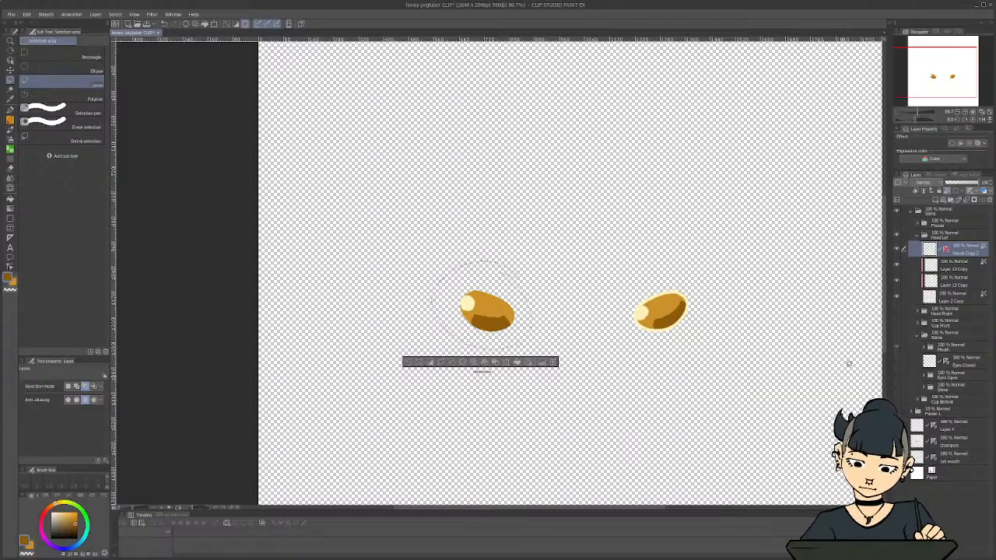
{"action": "key", "text": "ctrl+z"}
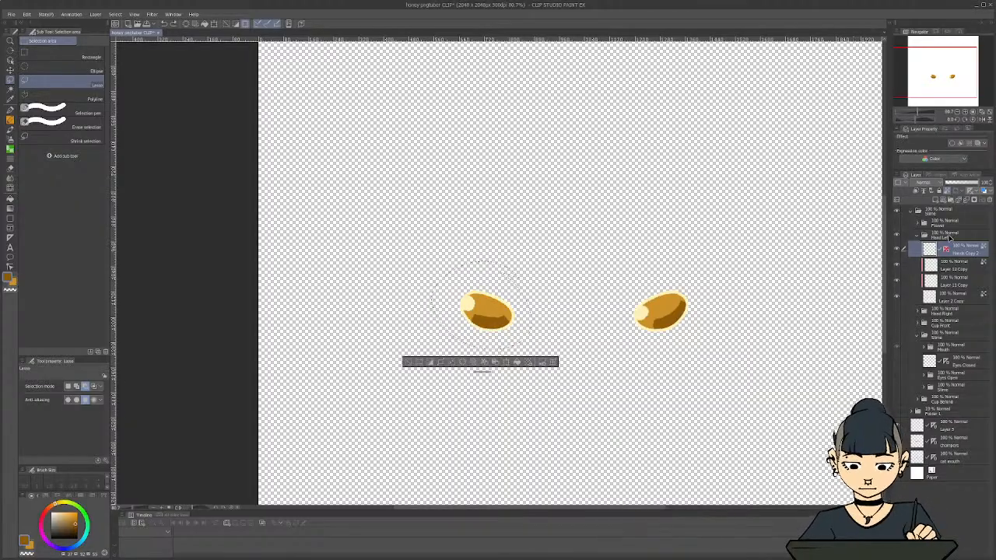
{"action": "left_click", "coordinate": [948, 233]}
{"action": "key", "text": "Delete"}
{"action": "key", "text": "ctrl+d"}
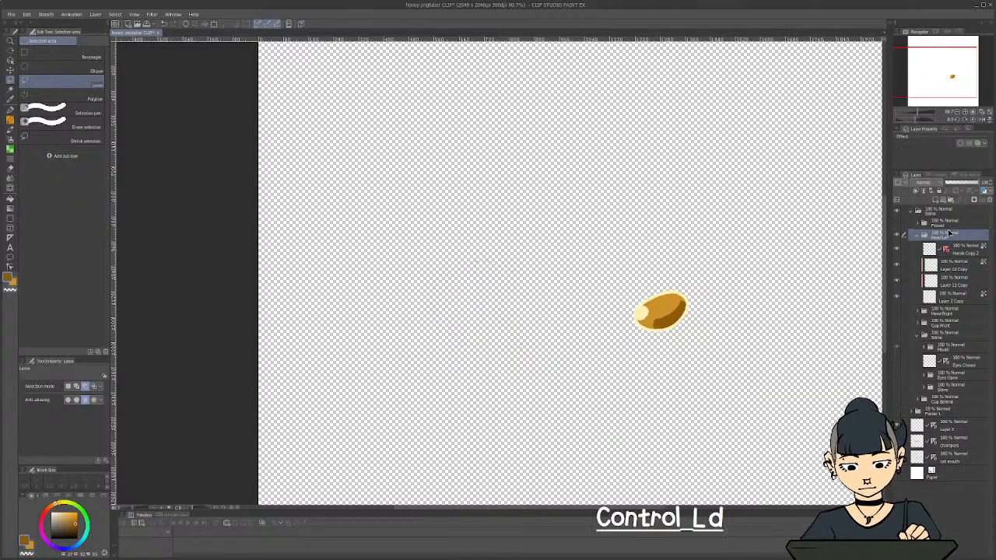
Collapse and hide the Hand Lef folder and show the Hand Right folder
{"action": "left_click", "coordinate": [917, 235]}
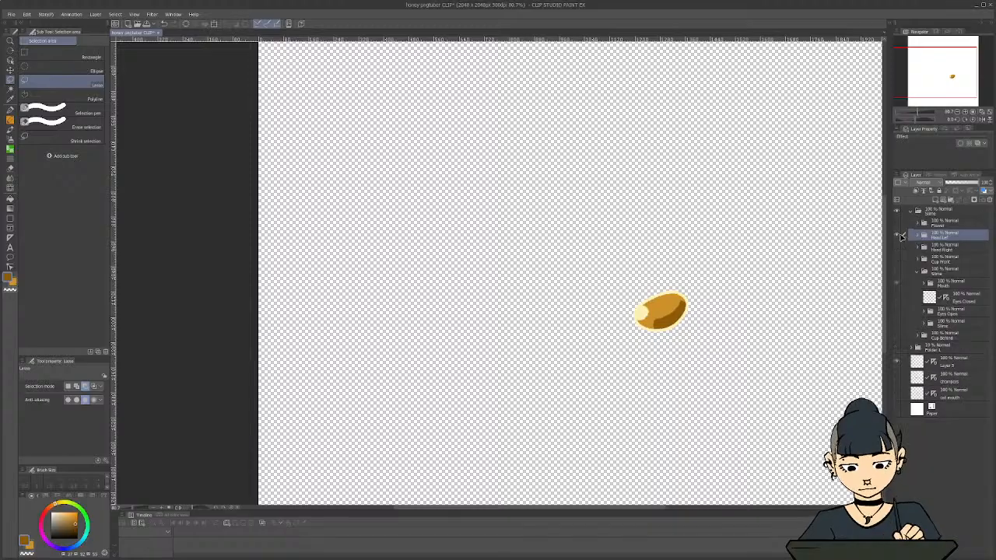
{"action": "left_click", "coordinate": [897, 235]}
{"action": "left_click", "coordinate": [897, 235]}
{"action": "left_click", "coordinate": [897, 248]}
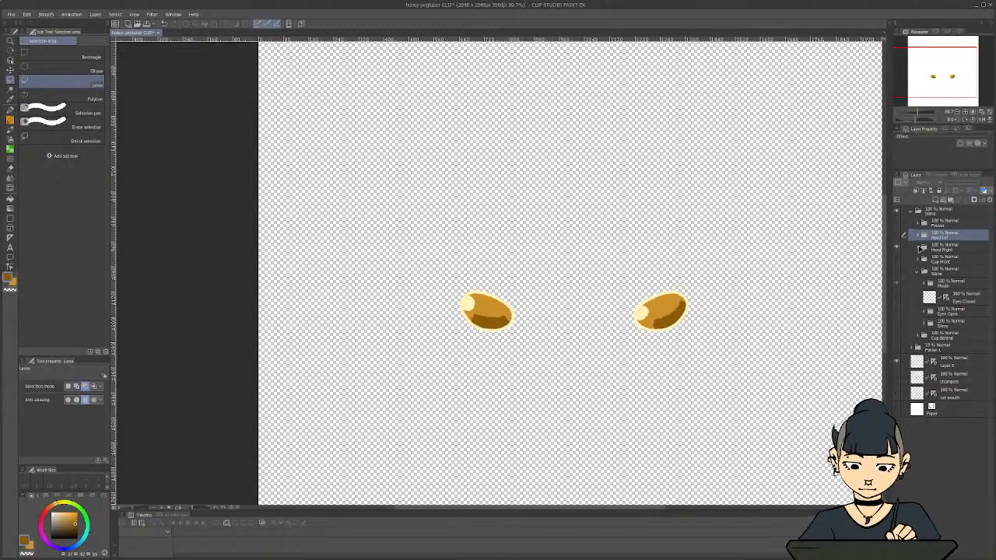
Turn off the symmetry ruler on the top layer inside the Hand Right folder
{"action": "left_click", "coordinate": [943, 247]}
{"action": "left_click", "coordinate": [919, 247]}
{"action": "right_click", "coordinate": [957, 265]}
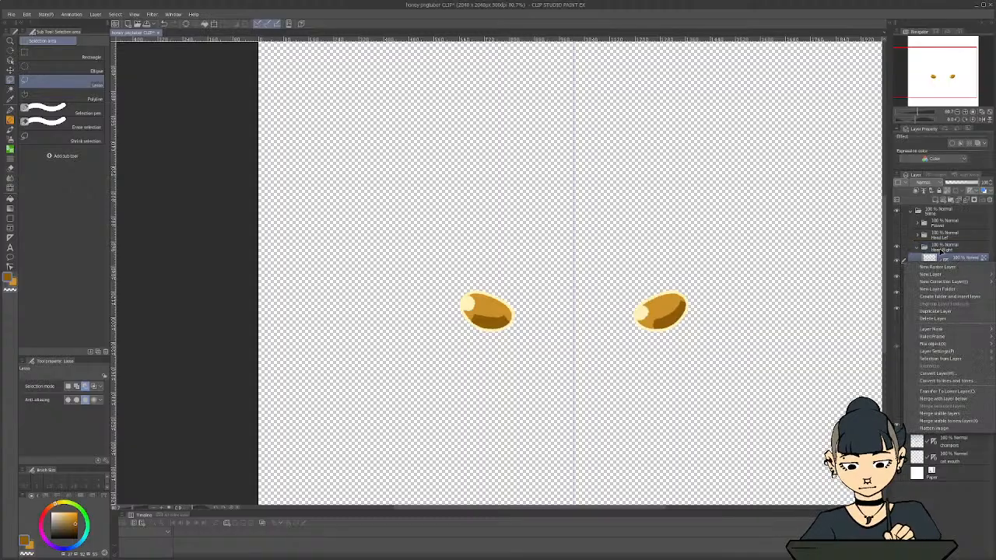
{"action": "mouse_move", "coordinate": [933, 336]}
{"action": "left_click", "coordinate": [829, 372]}
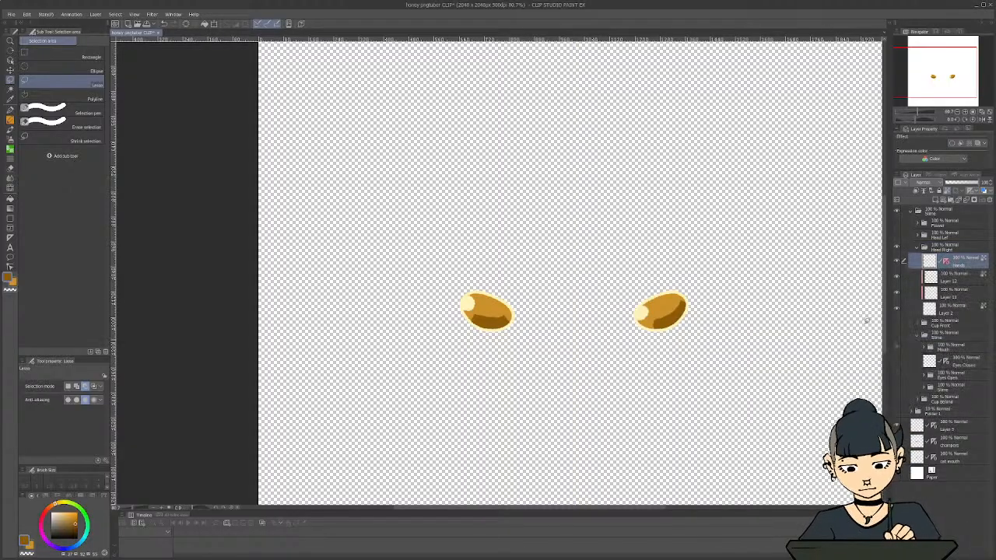
Lasso the hand on the canvas's right side, delete it from the whole Hand Right folder and clear the selection
{"action": "left_click", "coordinate": [944, 247]}
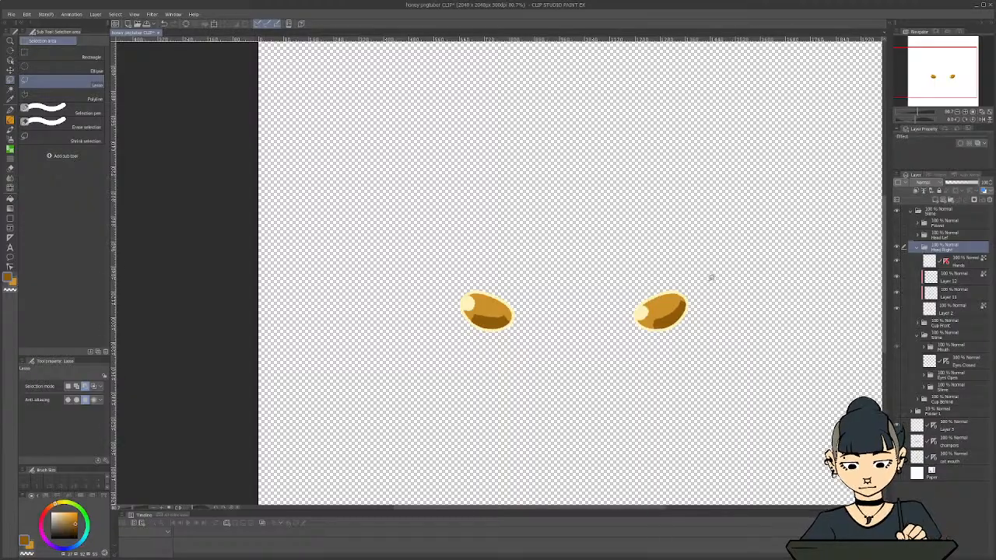
{"action": "mouse_move", "coordinate": [711, 277]}
{"action": "left_mouse_down"}
{"action": "mouse_move", "coordinate": [610, 307]}
{"action": "mouse_move", "coordinate": [706, 267]}
{"action": "left_mouse_up"}
{"action": "key", "text": "BackSpace"}
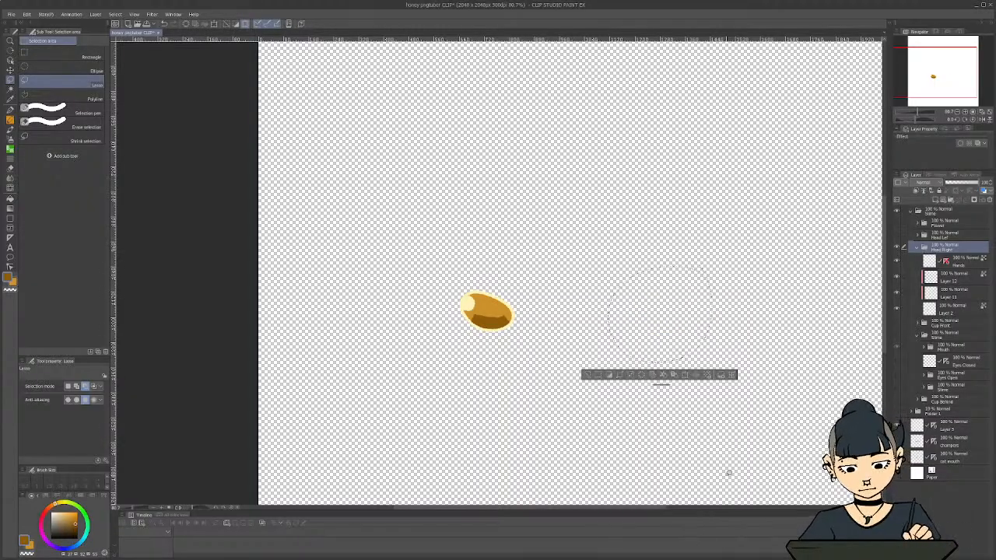
{"action": "key", "text": "ctrl+d"}
Show the Hand Lef folder to check both hands together, hide it again and collapse both hand folders
{"action": "left_click", "coordinate": [897, 234]}
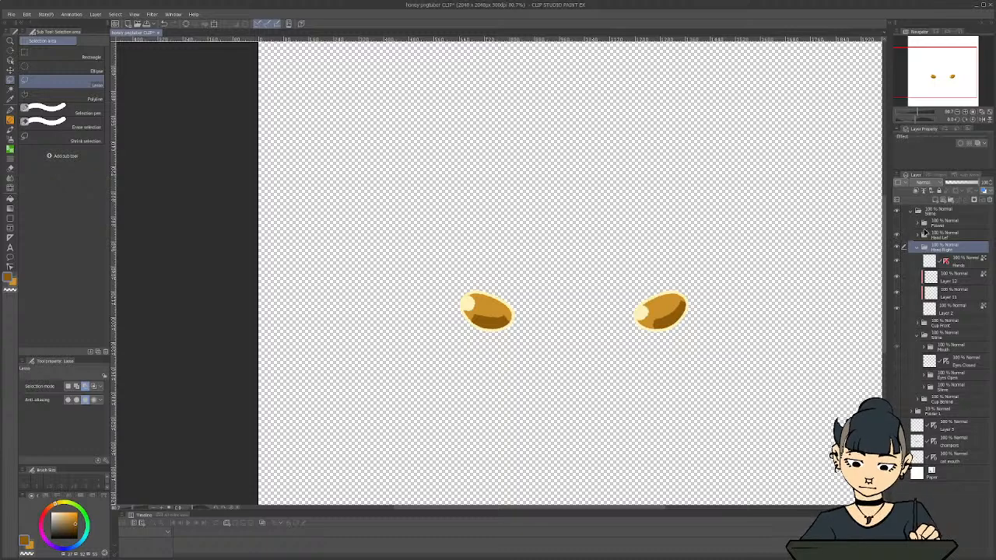
{"action": "left_click", "coordinate": [919, 236]}
{"action": "left_click", "coordinate": [923, 237]}
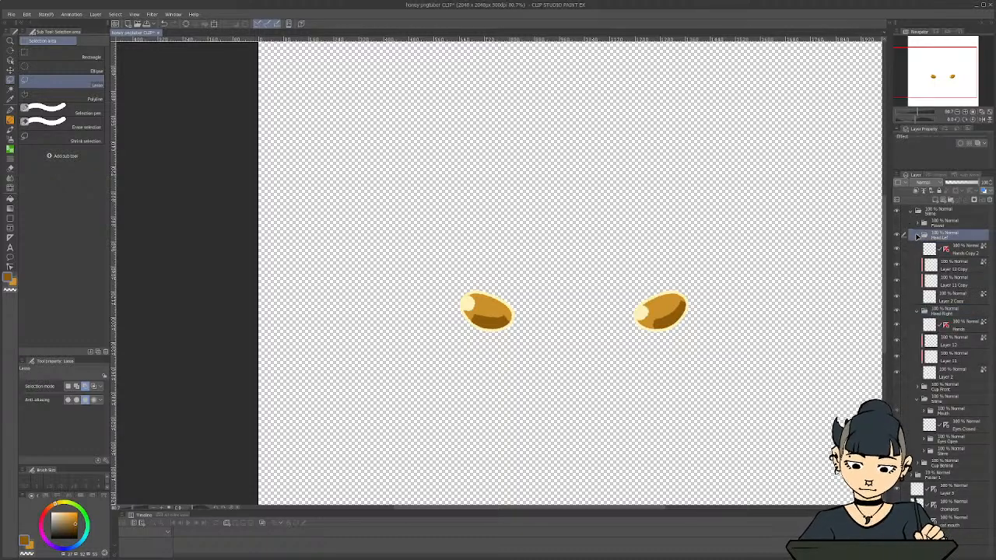
{"action": "left_click", "coordinate": [918, 236]}
{"action": "left_click", "coordinate": [898, 235]}
{"action": "left_click", "coordinate": [916, 246]}
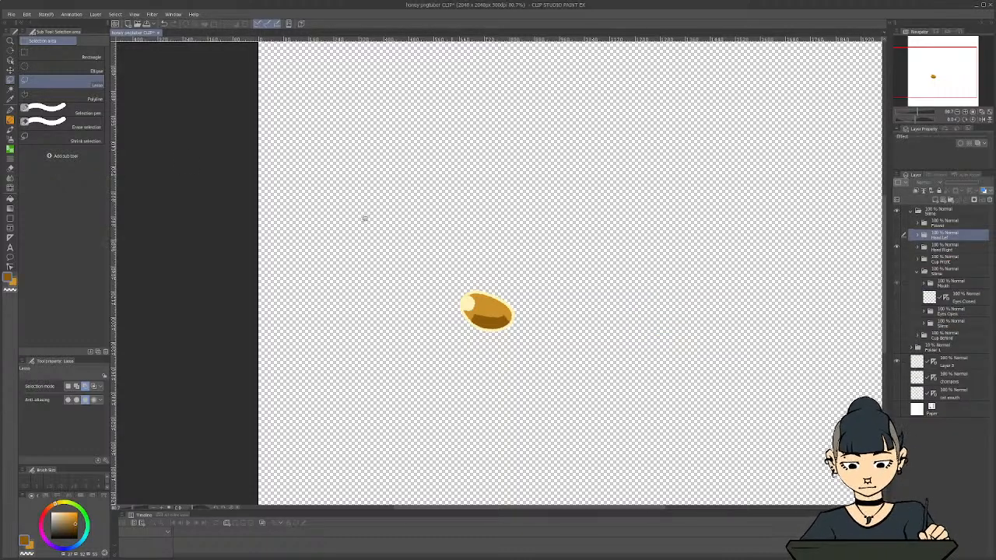
Export the visible right hand as a single-layer PNG named Hand Right
{"action": "left_click", "coordinate": [10, 14]}
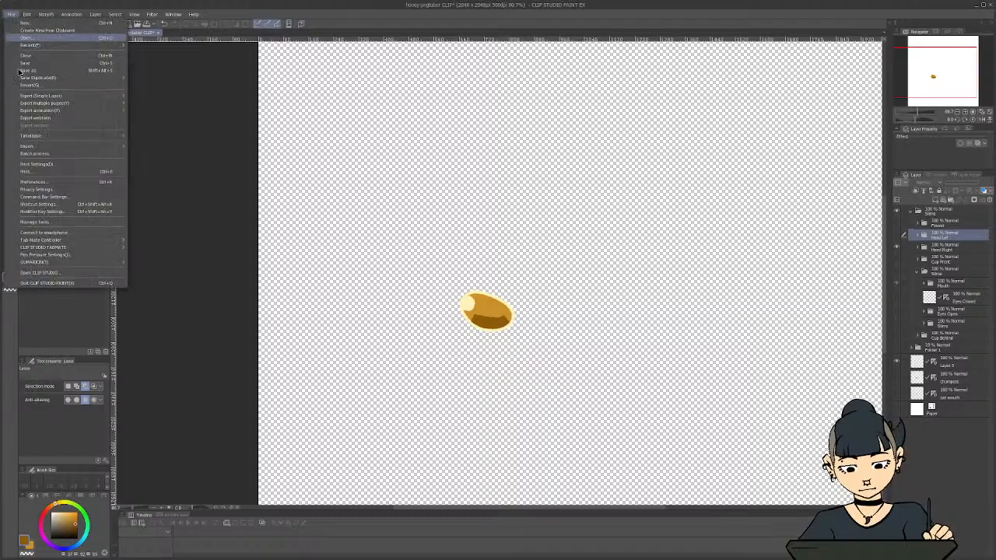
{"action": "mouse_move", "coordinate": [21, 96]}
{"action": "left_click", "coordinate": [138, 109]}
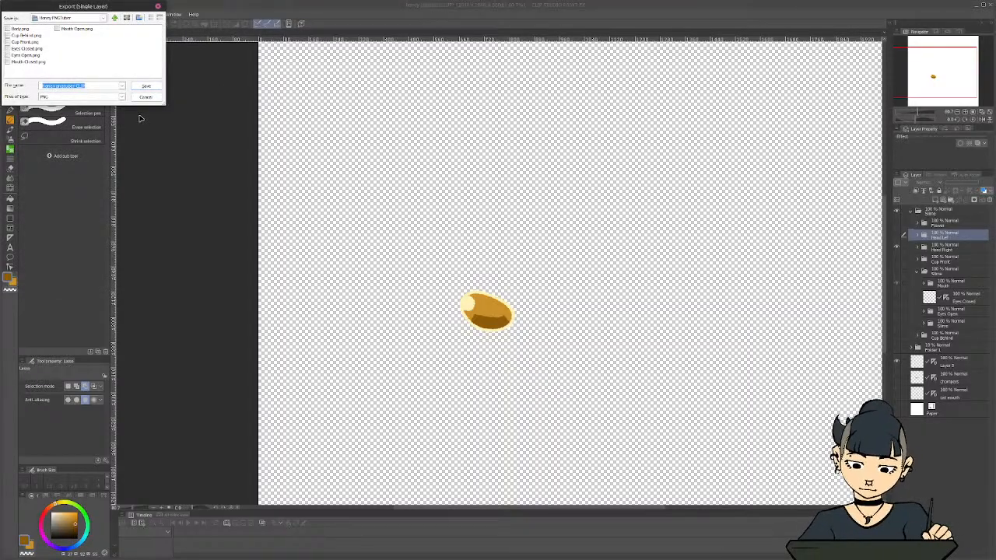
{"action": "key", "text": "Return"}
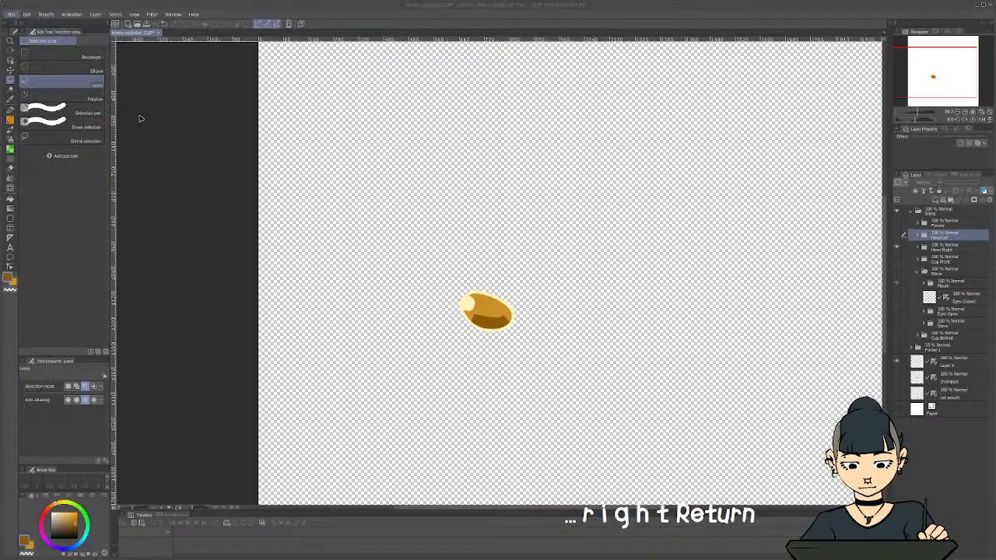
Show only the Hand Lef folder in place of Hand Right and export it as a PNG named Hand Left
{"action": "left_click", "coordinate": [897, 247]}
{"action": "left_click", "coordinate": [897, 235]}
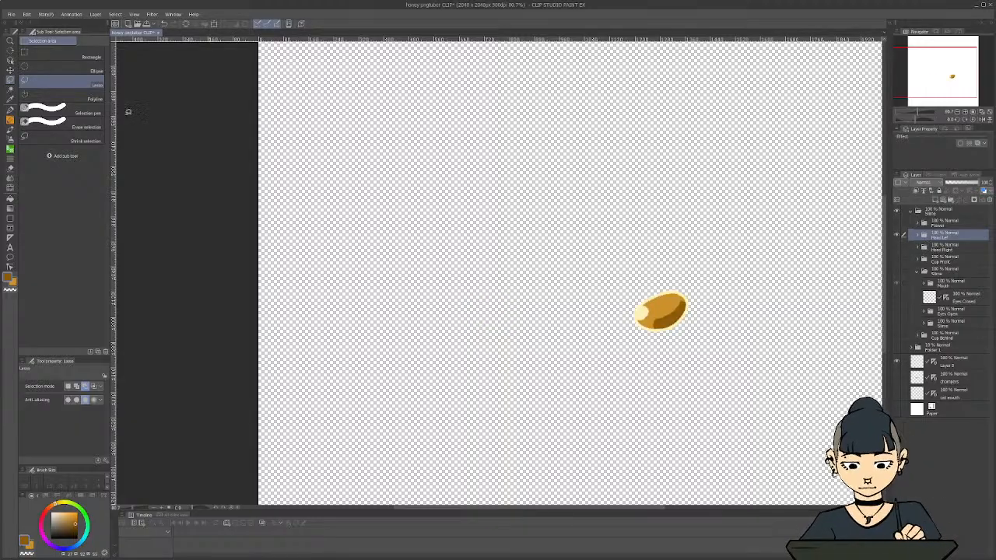
{"action": "left_click", "coordinate": [11, 14]}
{"action": "mouse_move", "coordinate": [38, 98]}
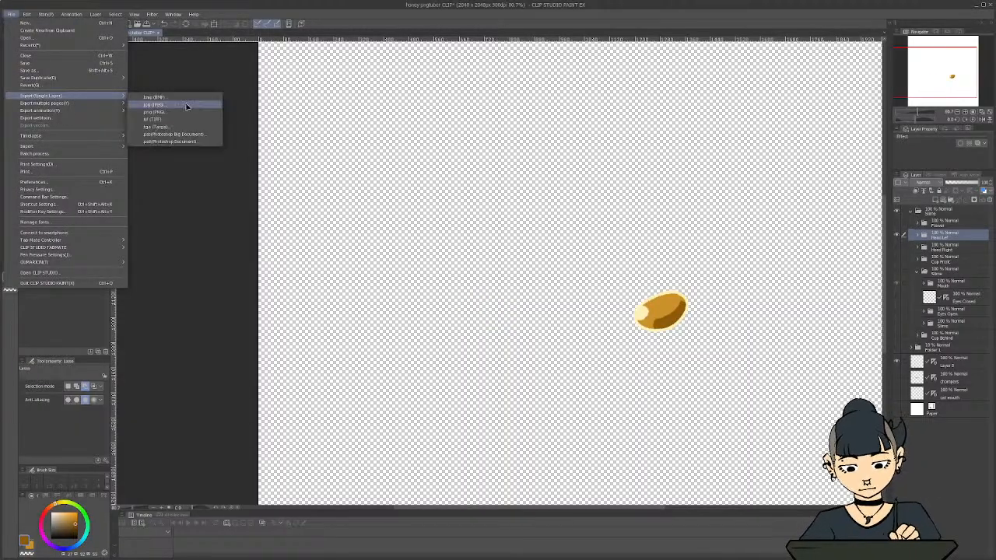
{"action": "left_click", "coordinate": [181, 113]}
{"action": "type", "text": "Hand Left"}
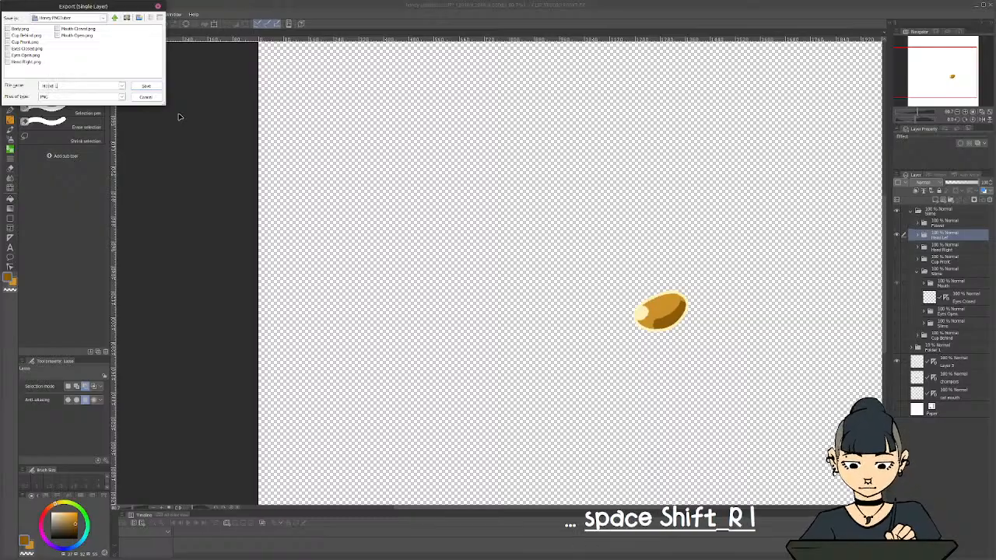
{"action": "key", "text": "Return"}
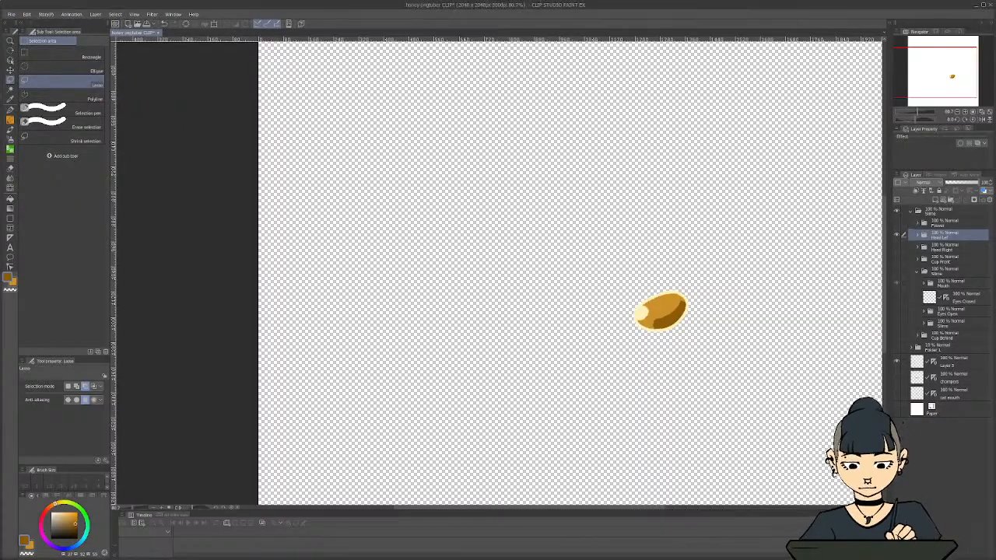
Replace the visible left hand with the Flower folder, hiding its front petals and stamen so only Flower Back shows
{"action": "left_click", "coordinate": [897, 236]}
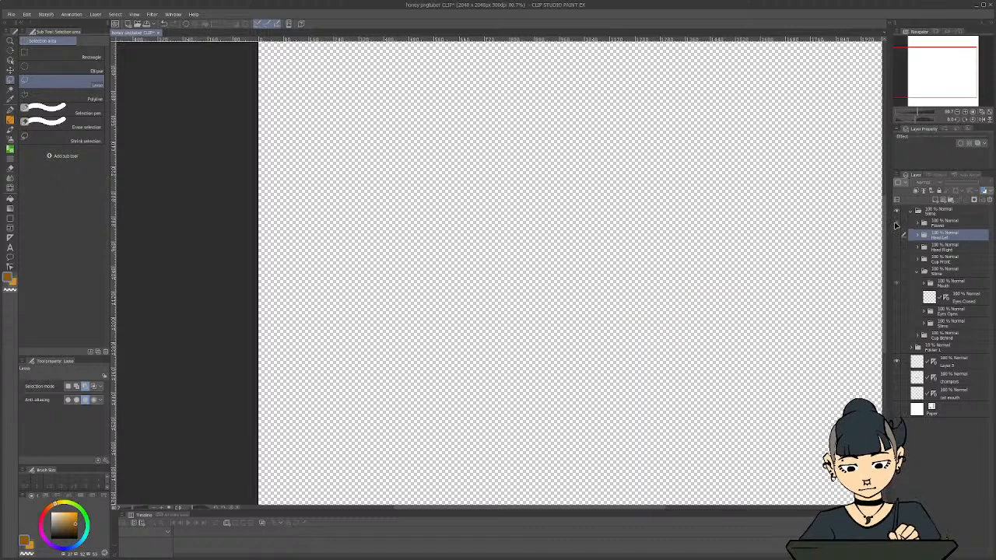
{"action": "left_click", "coordinate": [896, 223]}
{"action": "left_click", "coordinate": [943, 223]}
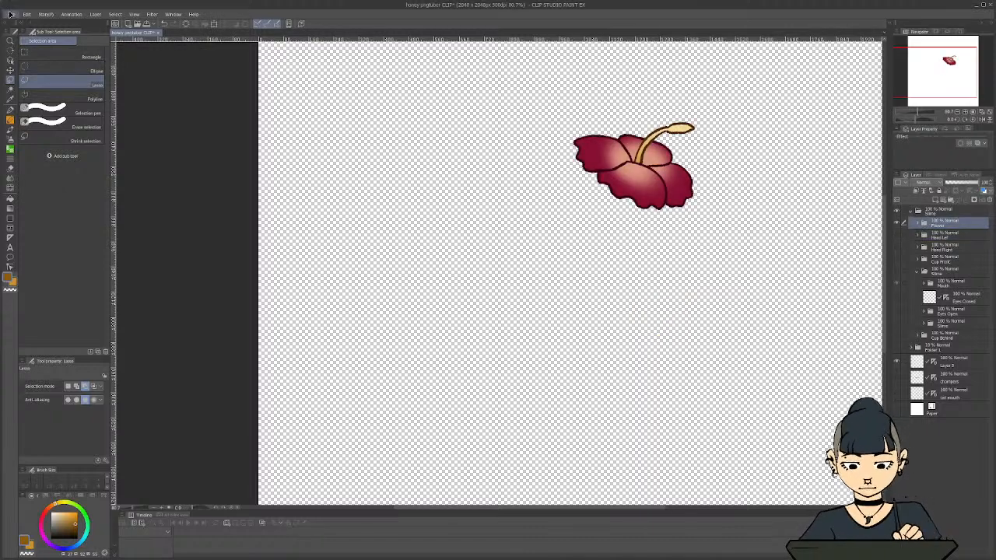
{"action": "left_click", "coordinate": [918, 225]}
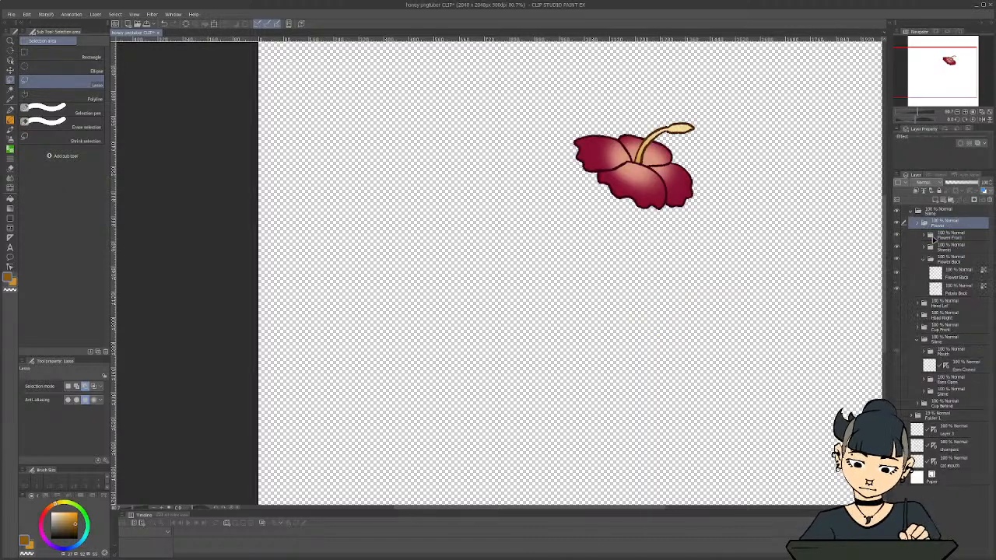
{"action": "left_click", "coordinate": [897, 237]}
{"action": "left_click", "coordinate": [897, 247]}
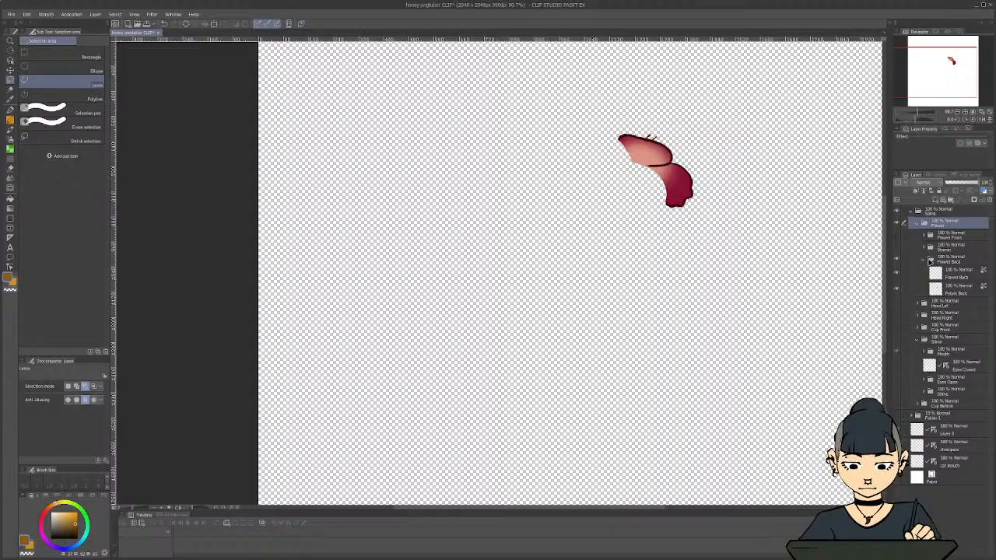
Export the visible back petals as a single-layer PNG named Flower Back
{"action": "left_click", "coordinate": [10, 14]}
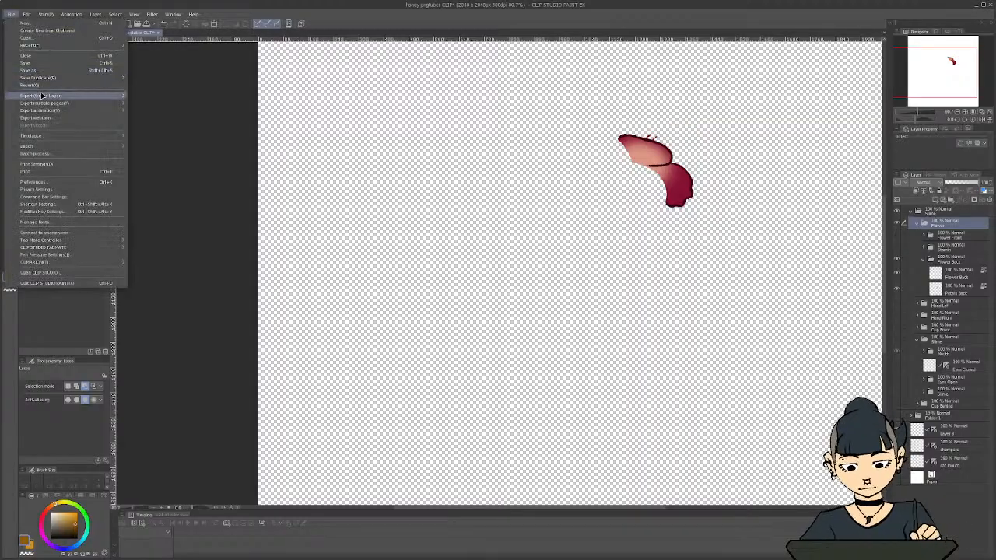
{"action": "mouse_move", "coordinate": [131, 99]}
{"action": "left_click", "coordinate": [155, 112]}
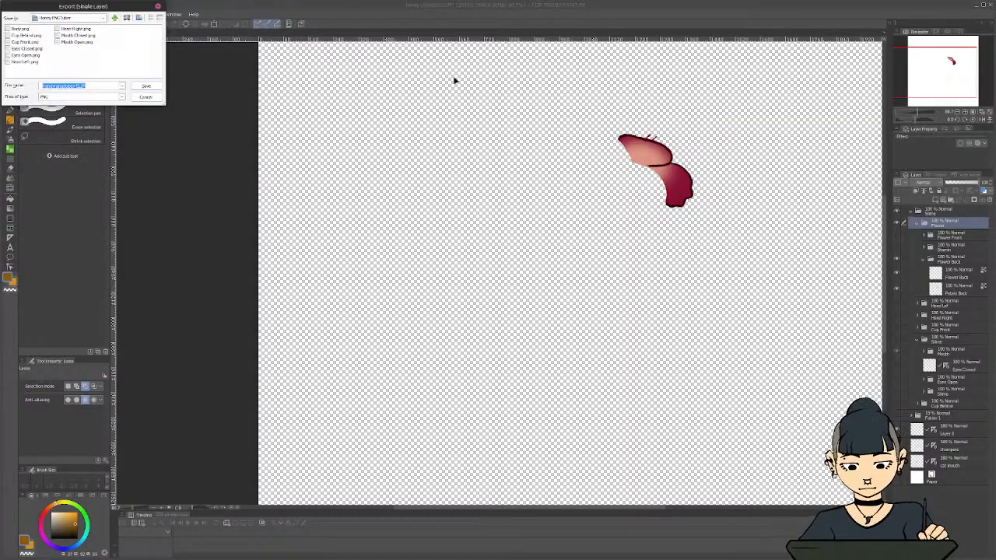
{"action": "type", "text": "Flower Back"}
{"action": "key", "text": "Return"}
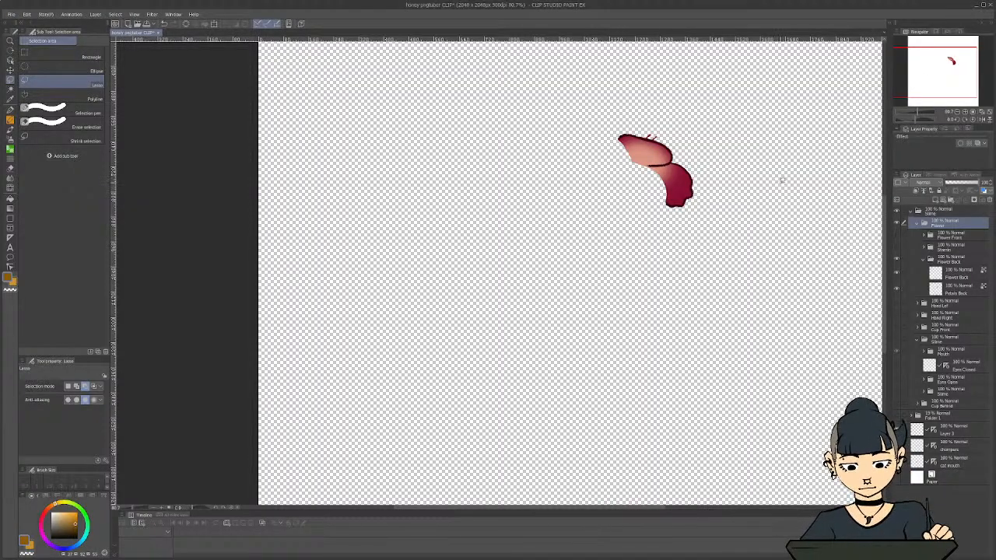
Show only the flower's stamen folder in place of Flower Back and export it as a PNG named Flower Stamin
{"action": "left_click", "coordinate": [897, 260]}
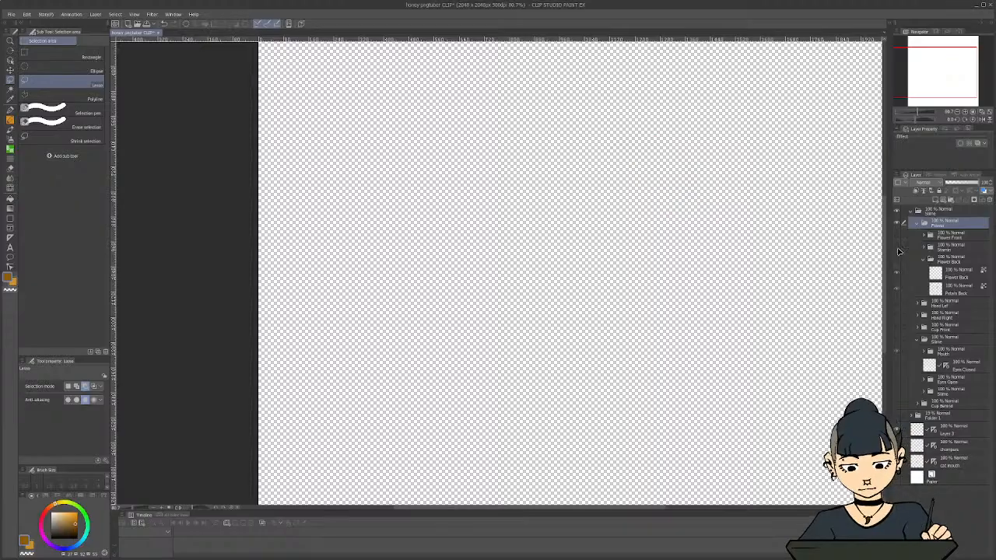
{"action": "left_click", "coordinate": [897, 247]}
{"action": "left_click", "coordinate": [10, 14]}
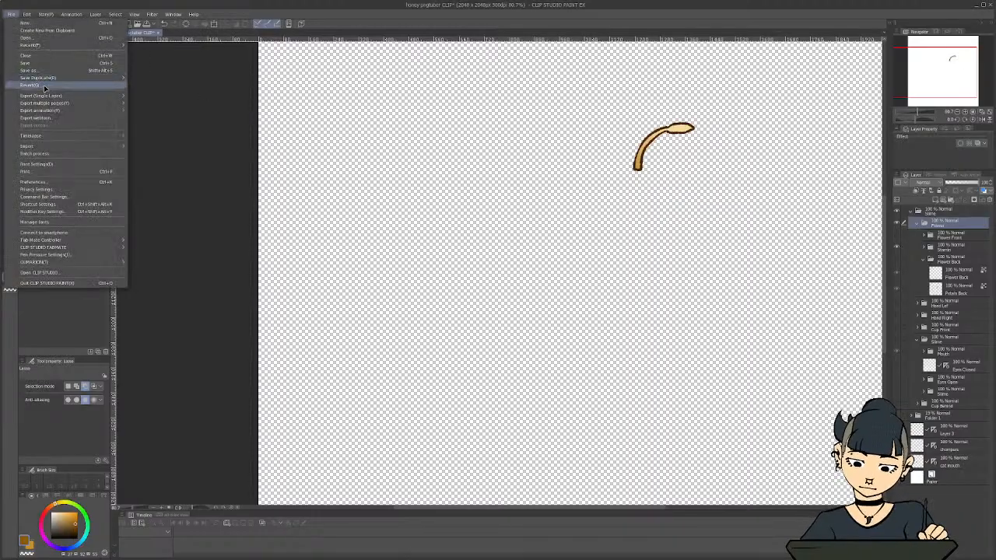
{"action": "mouse_move", "coordinate": [45, 98]}
{"action": "left_click", "coordinate": [156, 110]}
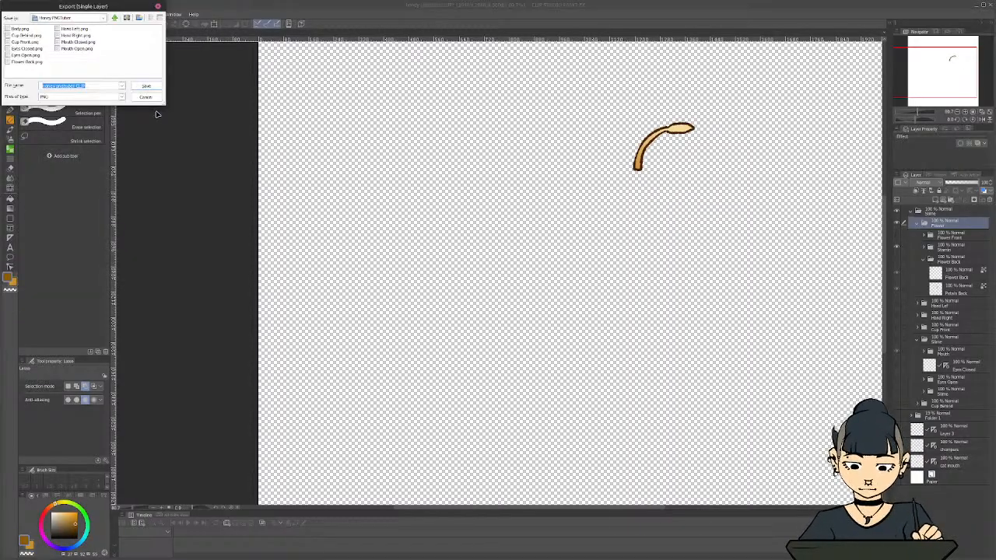
{"action": "type", "text": "Flower Stamin"}
{"action": "key", "text": "Return"}
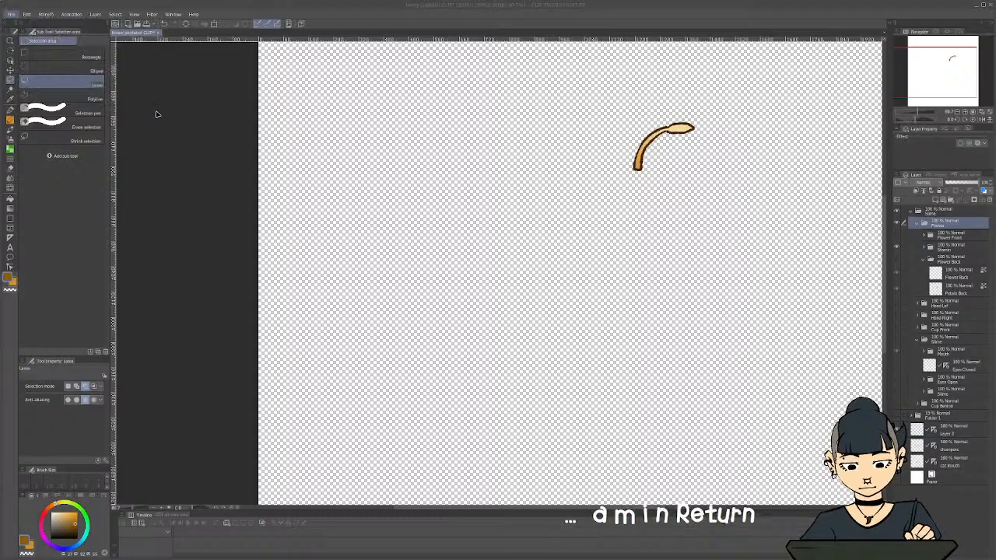
Show only the Flower Front folder in place of the stamen and export it as a PNG named Flower Front
{"action": "left_click", "coordinate": [896, 247]}
{"action": "left_click", "coordinate": [896, 234]}
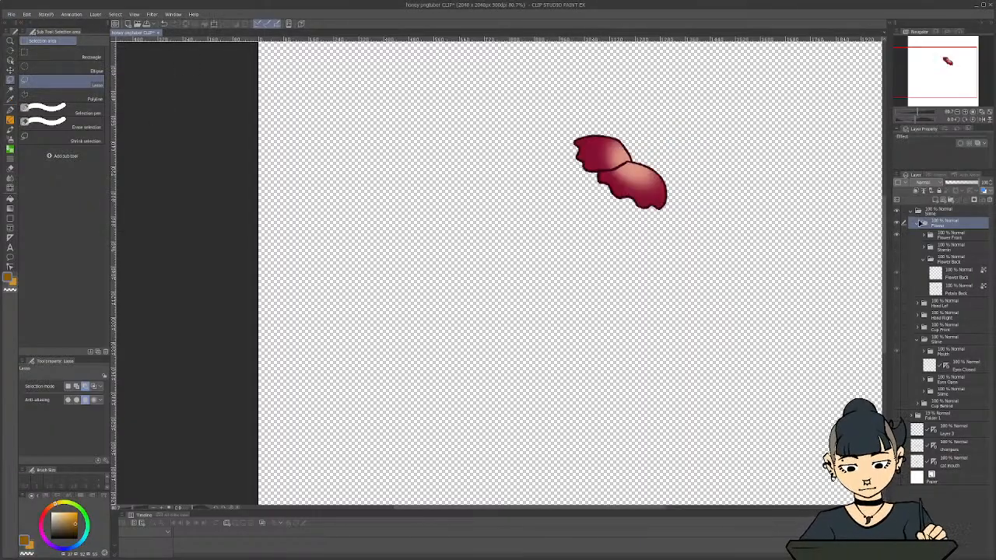
{"action": "left_click", "coordinate": [9, 15]}
{"action": "mouse_move", "coordinate": [43, 97]}
{"action": "left_click", "coordinate": [210, 98]}
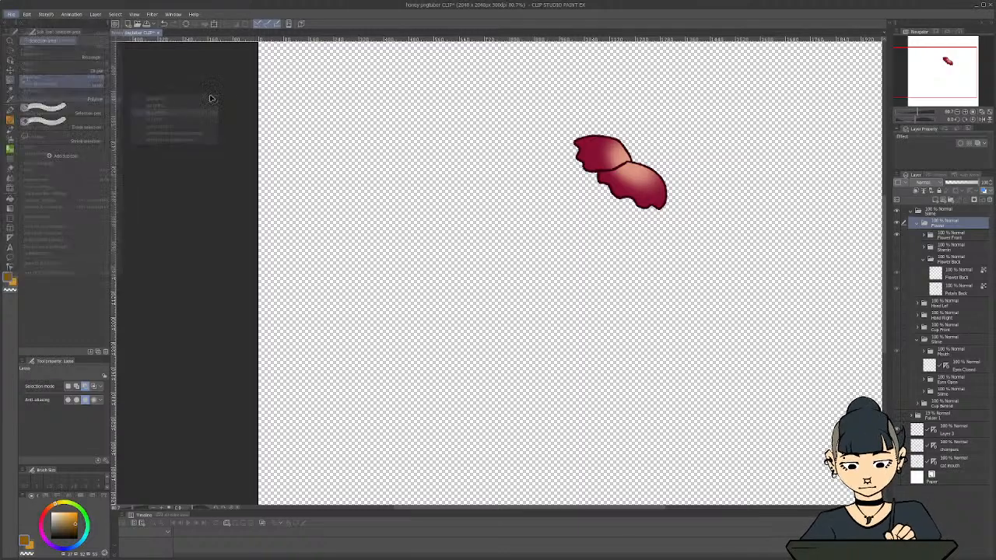
{"action": "type", "text": "Flower Fron"}
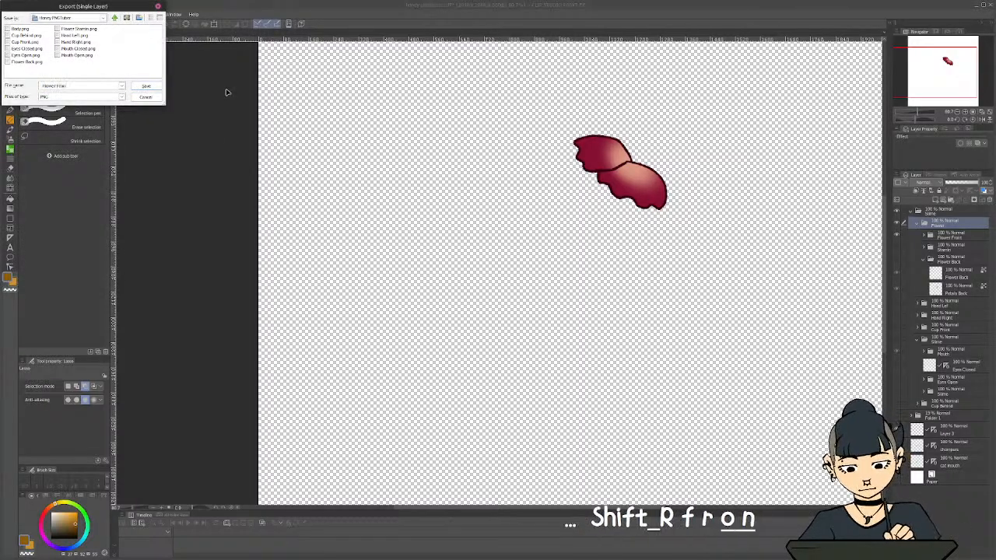
{"action": "type", "text": "t"}
{"action": "key", "text": "Return"}
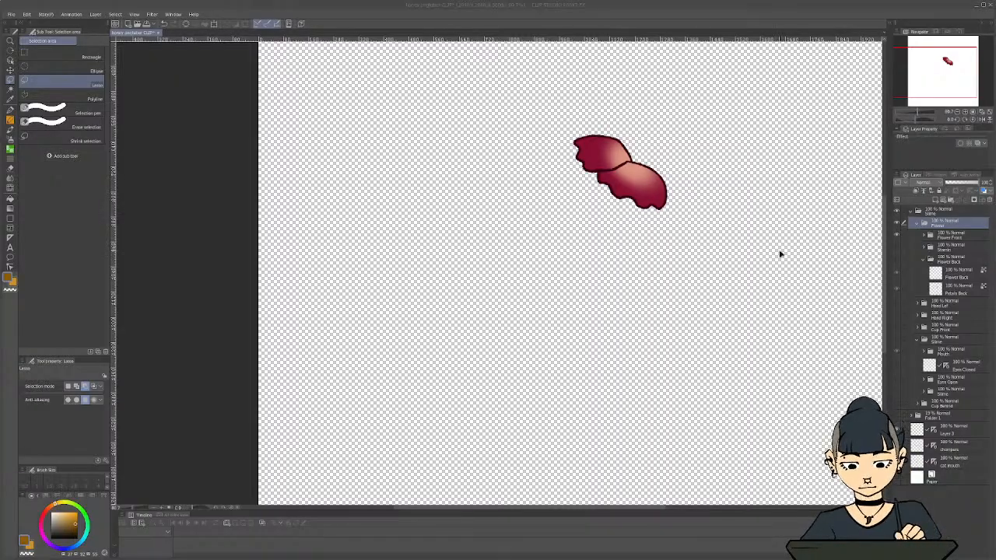
Collapse the Flower folder and make both hands, the cup front, the slime with both eye versions, and the cup behind visible again
{"action": "left_click", "coordinate": [915, 221]}
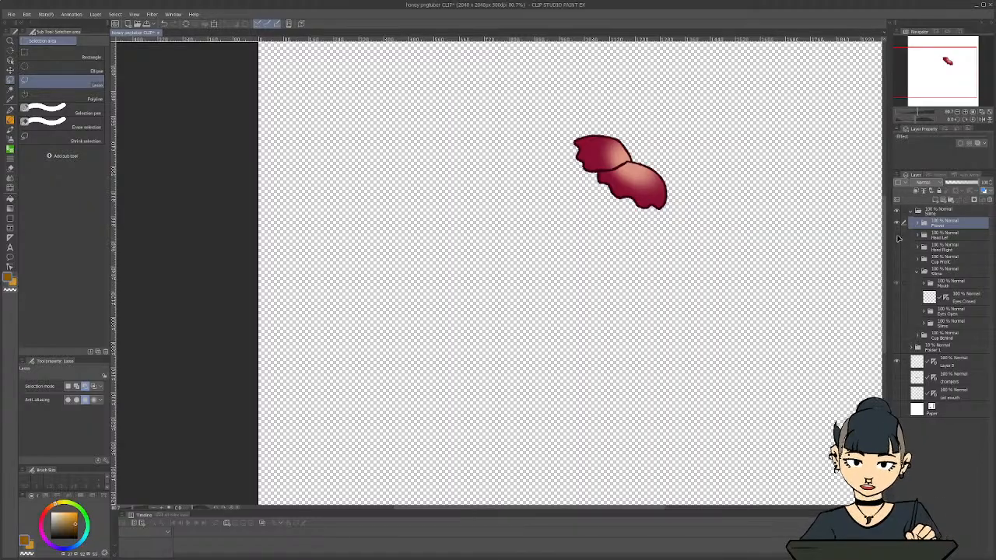
{"action": "left_click", "coordinate": [896, 234]}
{"action": "left_click", "coordinate": [896, 247]}
{"action": "left_click", "coordinate": [896, 258]}
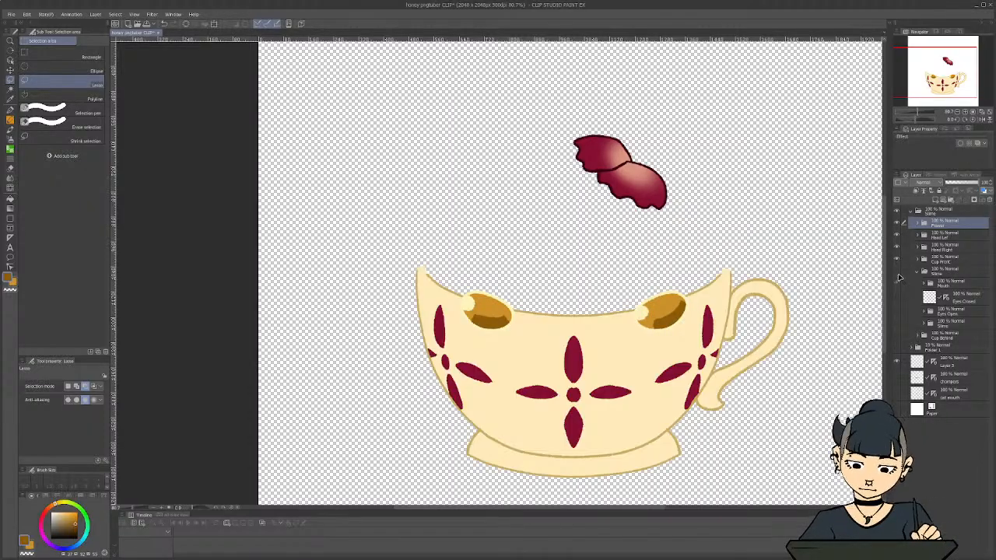
{"action": "left_click", "coordinate": [896, 271]}
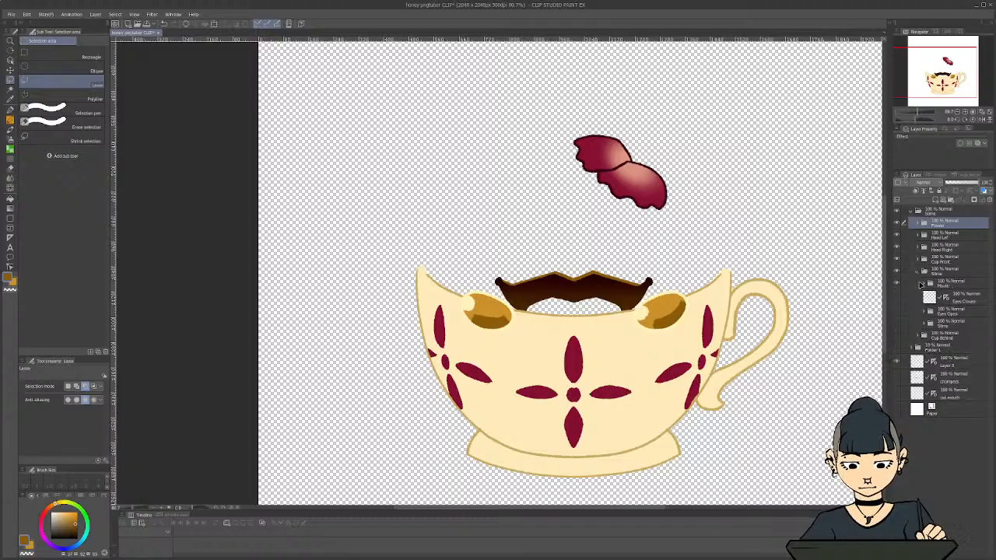
{"action": "left_click", "coordinate": [897, 298]}
{"action": "left_click", "coordinate": [897, 311]}
{"action": "left_click", "coordinate": [896, 324]}
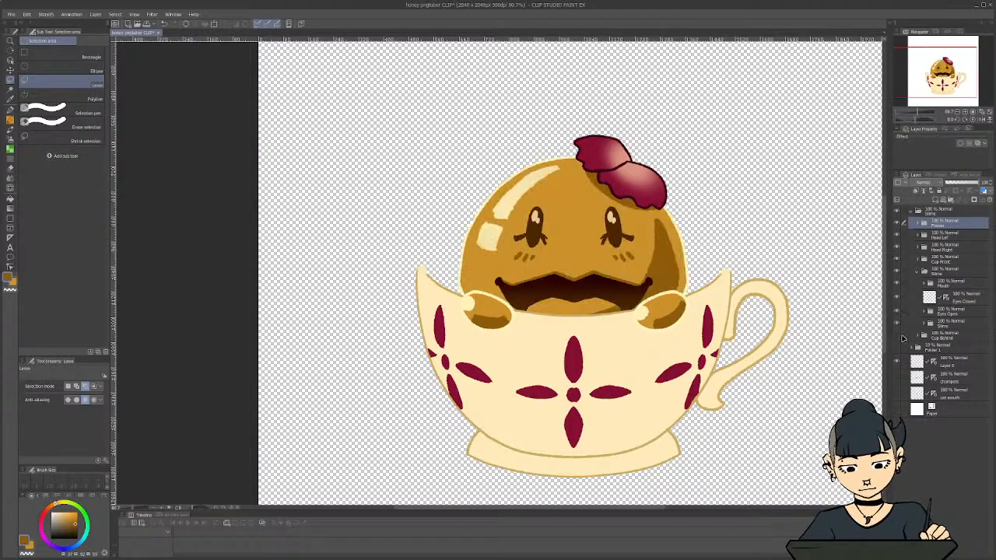
{"action": "left_click", "coordinate": [896, 336]}
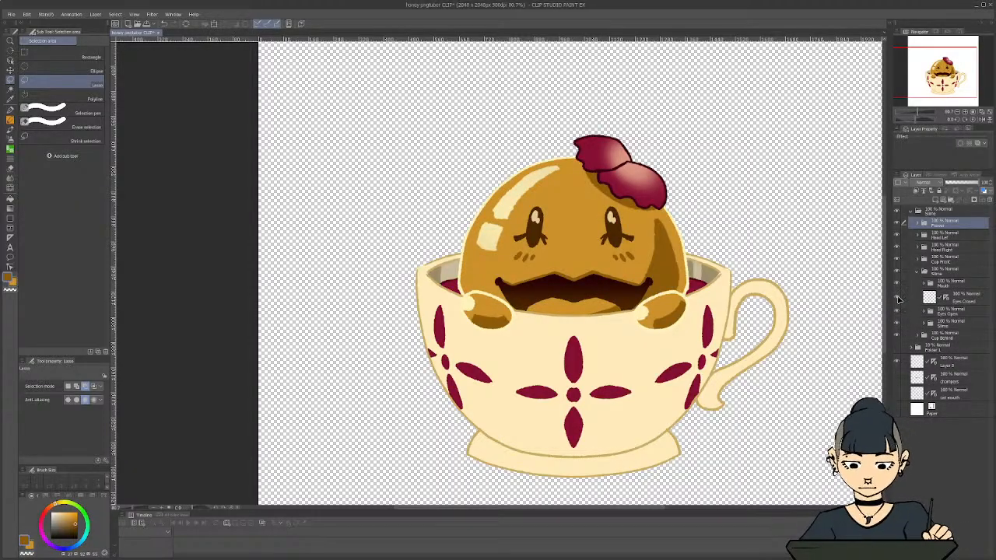
Hide the Eyes Closed layer so only the open eyes show, and save the Clip Studio file
{"action": "left_click", "coordinate": [897, 298]}
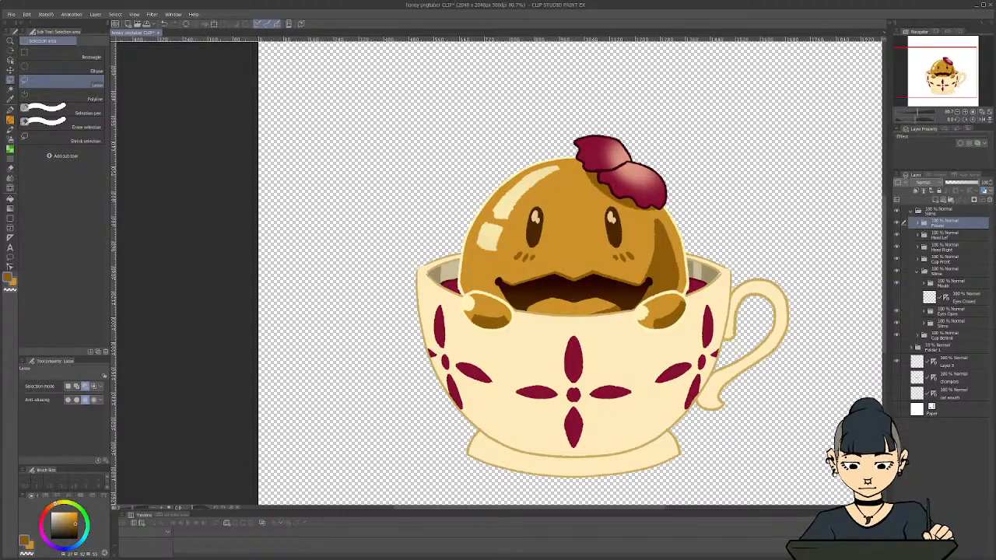
{"action": "scroll", "coordinate": [847, 342], "scroll_direction": "down", "scroll_amount": 3}
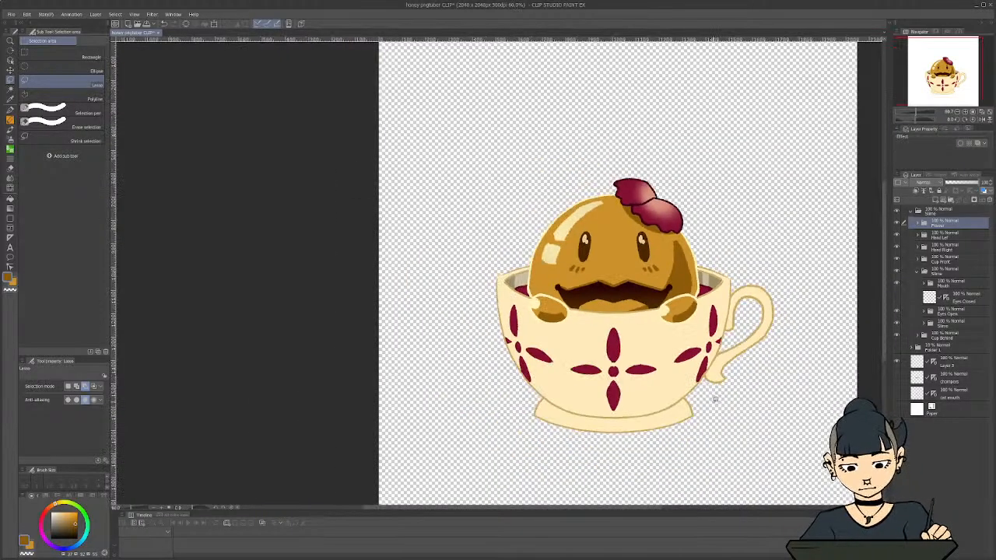
{"action": "key", "text": "ctrl+s"}
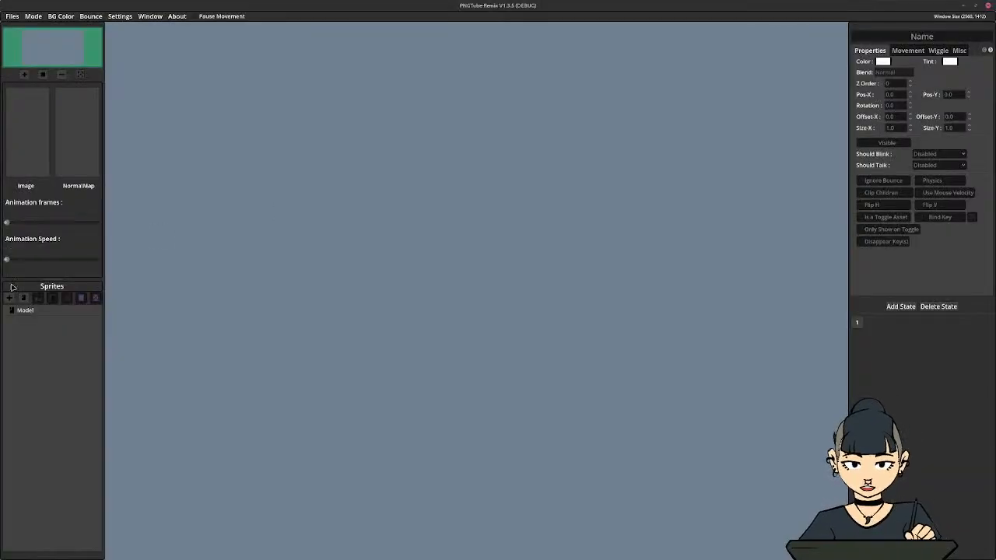
In PNGTube Remix, import all twelve exported PNGs from the Honey PNGTuber folder inside Desktop/2025 as sprites
{"action": "left_click", "coordinate": [9, 298]}
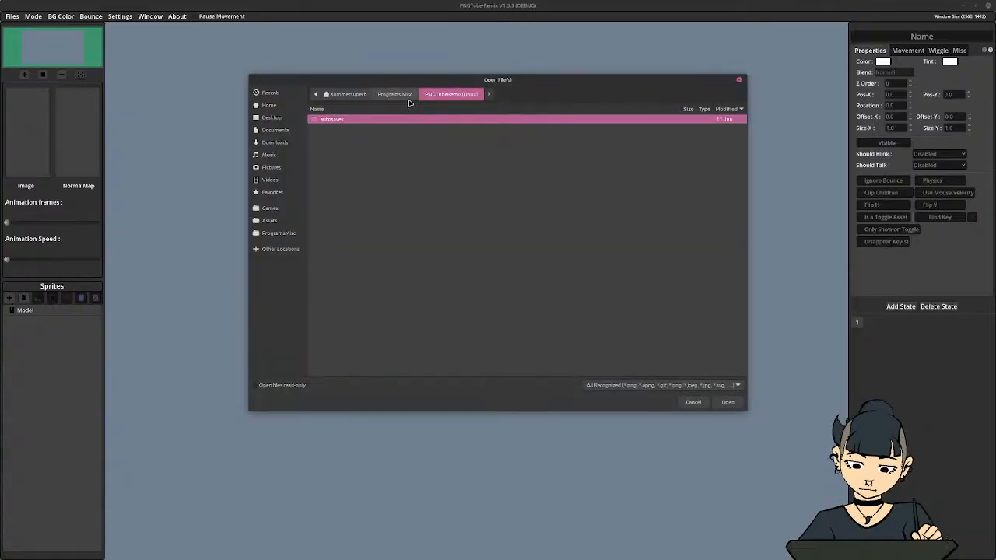
{"action": "left_click", "coordinate": [271, 118]}
{"action": "double_click", "coordinate": [330, 129]}
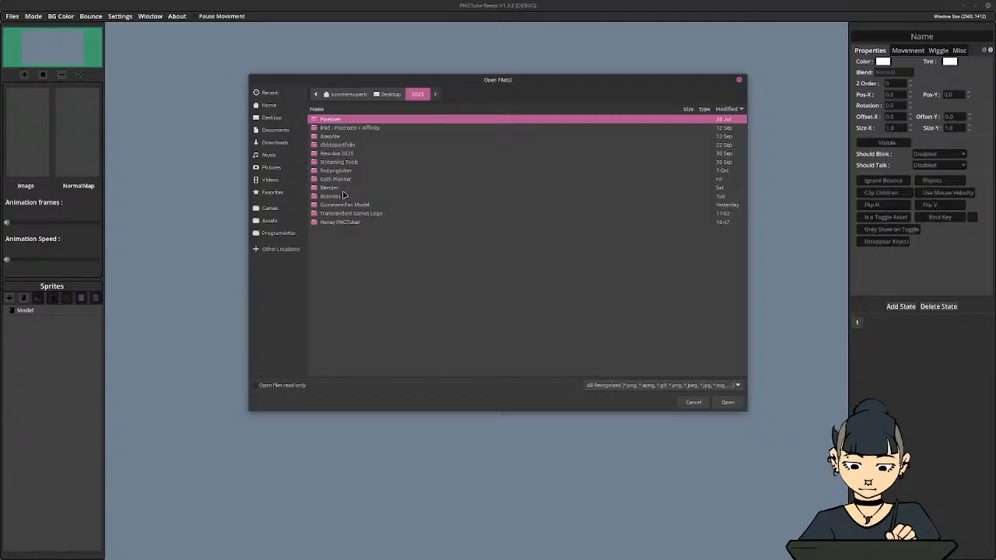
{"action": "double_click", "coordinate": [343, 222]}
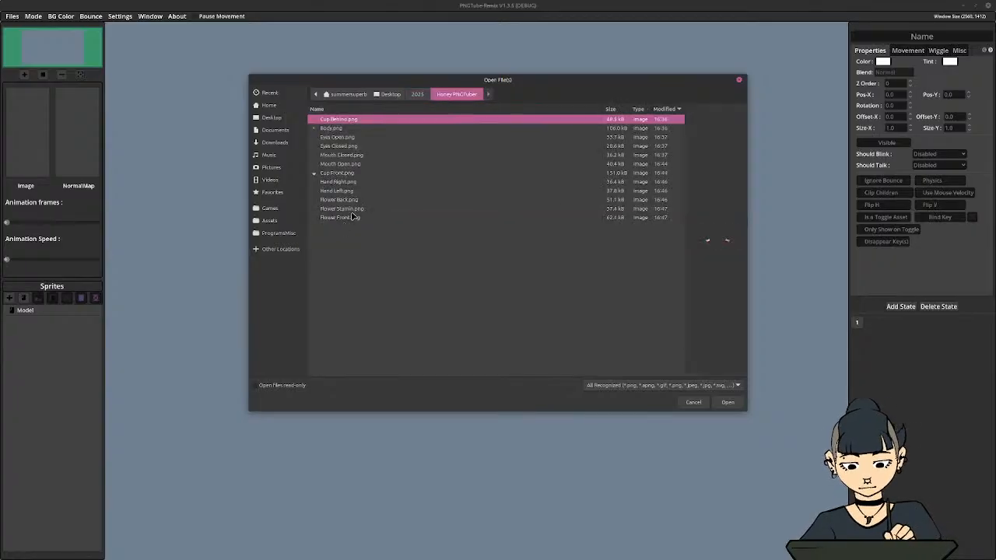
{"action": "left_click", "coordinate": [340, 218], "text": "ctrl+shift"}
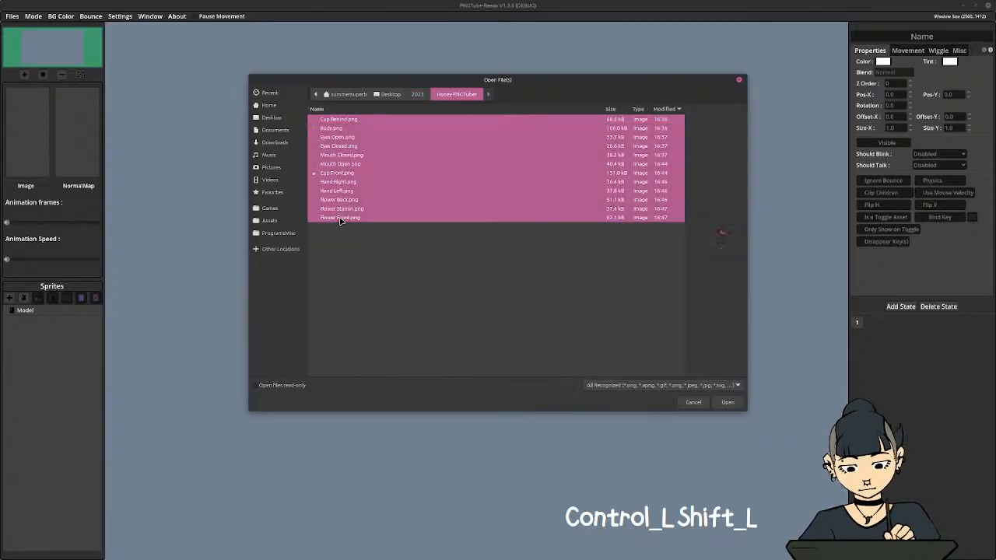
{"action": "left_click", "coordinate": [725, 403]}
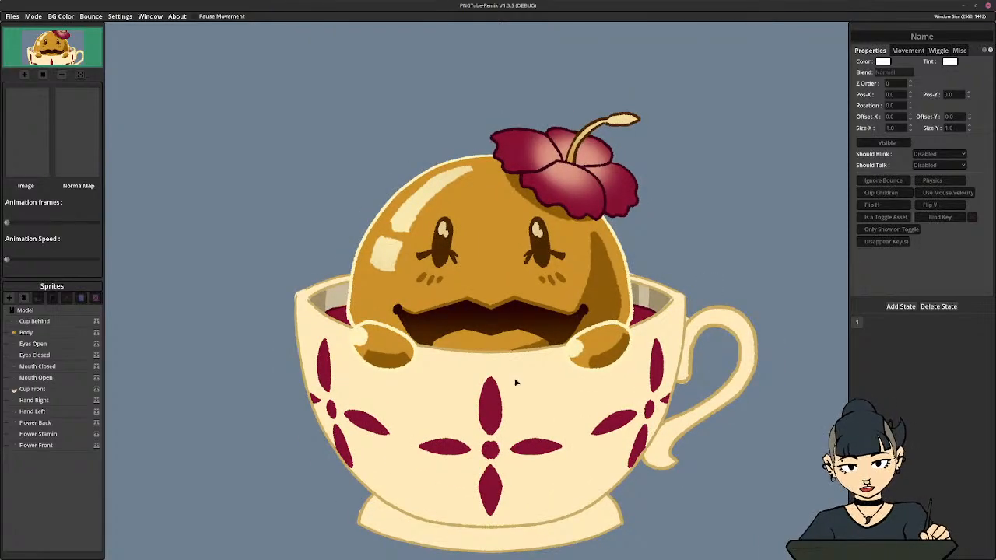
Nest the Eyes Open, Eyes Closed, Mouth Closed and Mouth Open sprites under Body, and collapse the Body group
{"action": "left_click_drag", "start_coordinate": [535, 381], "coordinate": [524, 341]}
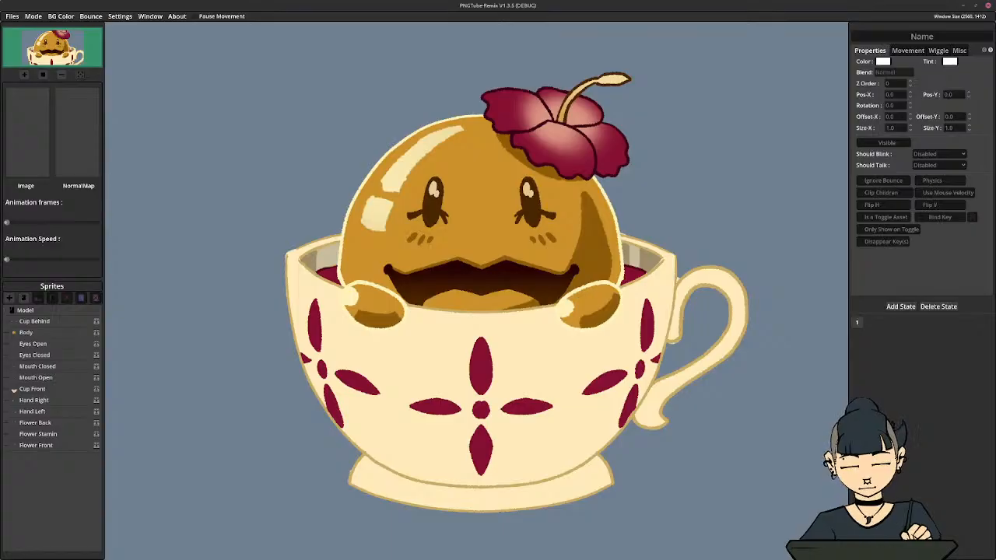
{"action": "left_click", "coordinate": [52, 355]}
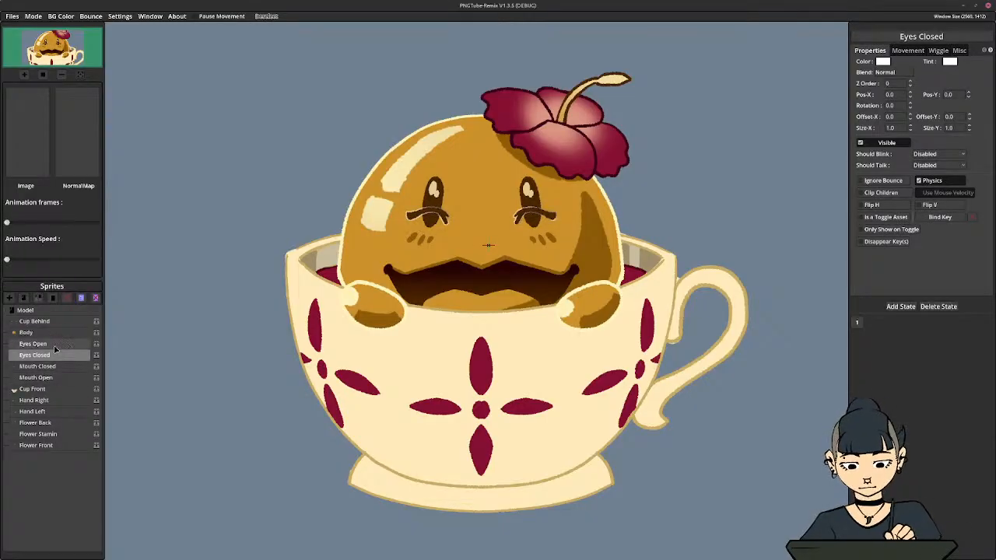
{"action": "left_click", "coordinate": [53, 344]}
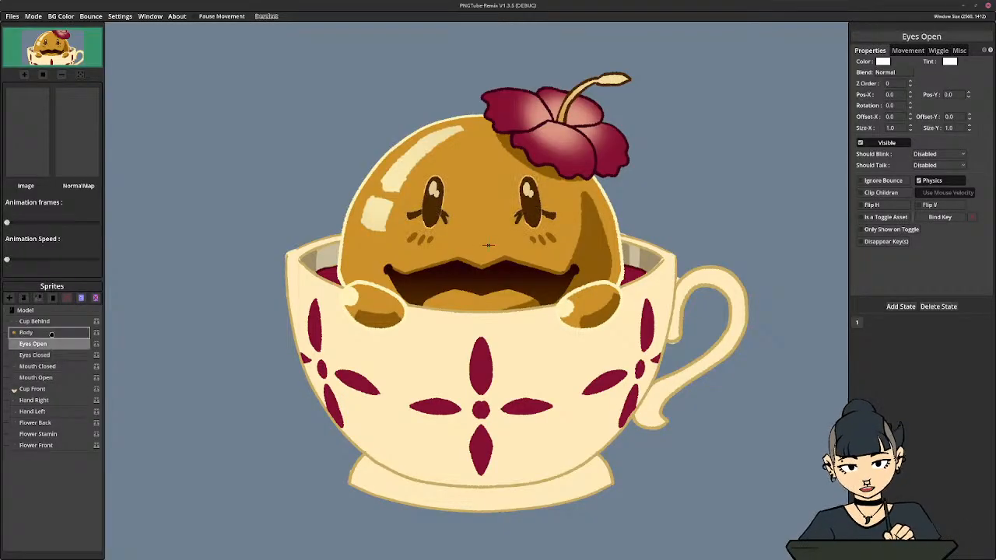
{"action": "left_click", "coordinate": [48, 355]}
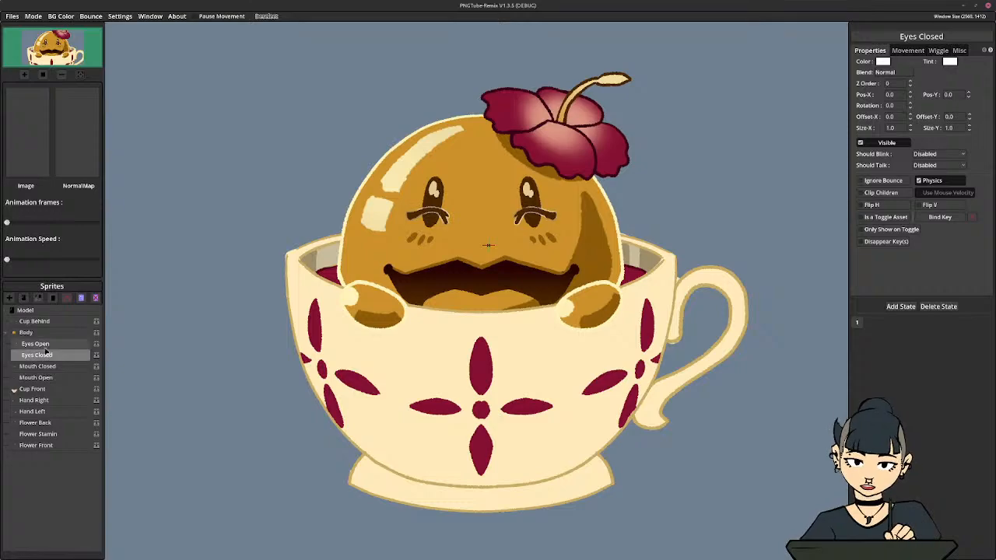
{"action": "left_click", "coordinate": [43, 366]}
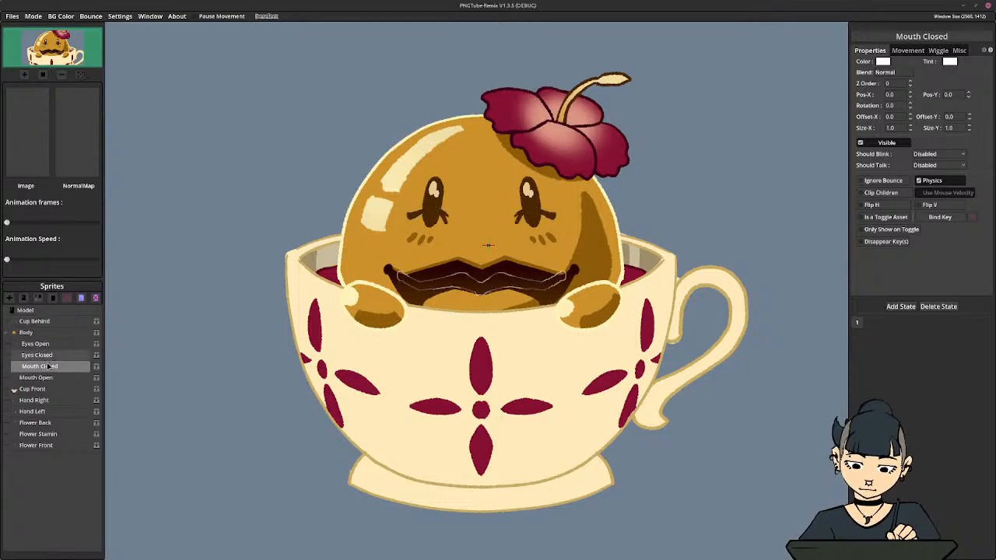
{"action": "left_click", "coordinate": [45, 378]}
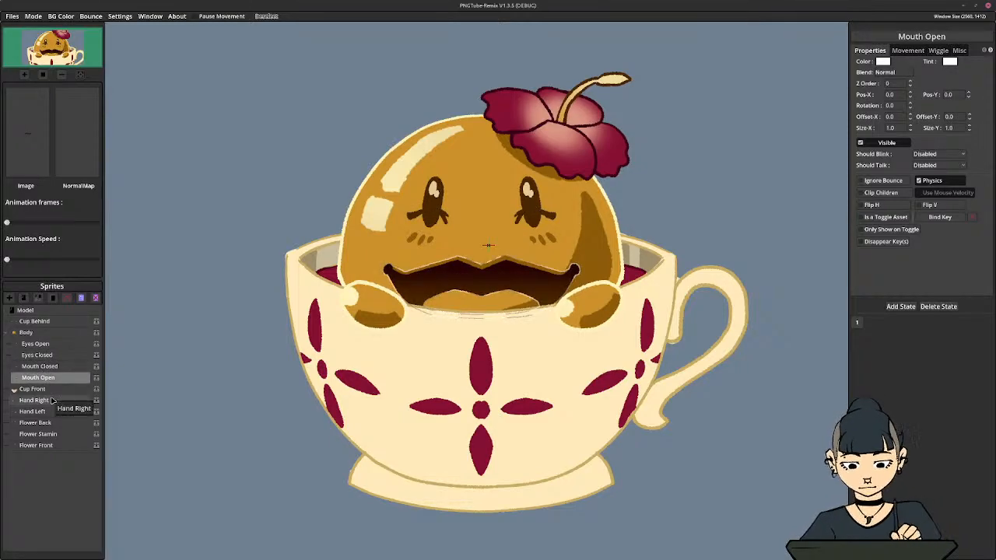
{"action": "left_click", "coordinate": [23, 332]}
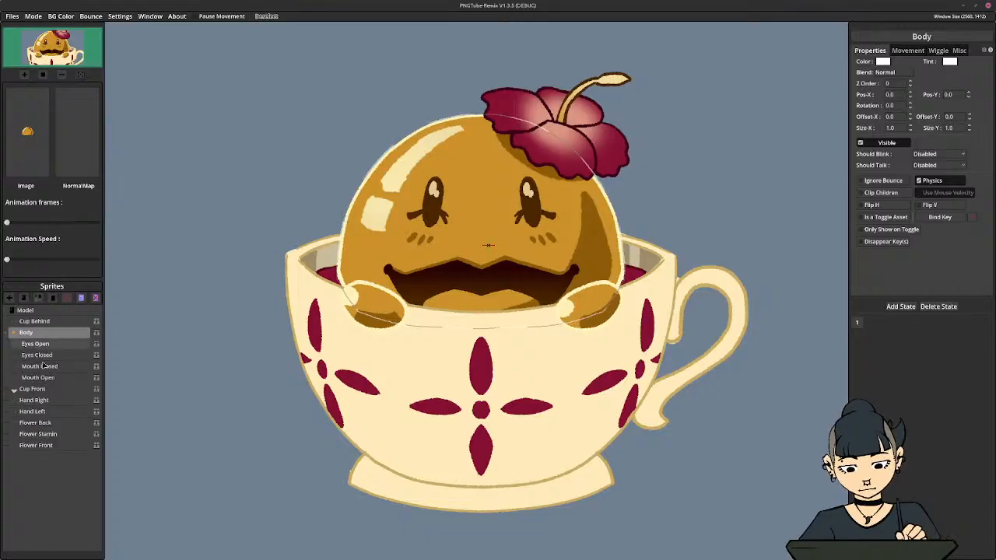
{"action": "left_click", "coordinate": [14, 333]}
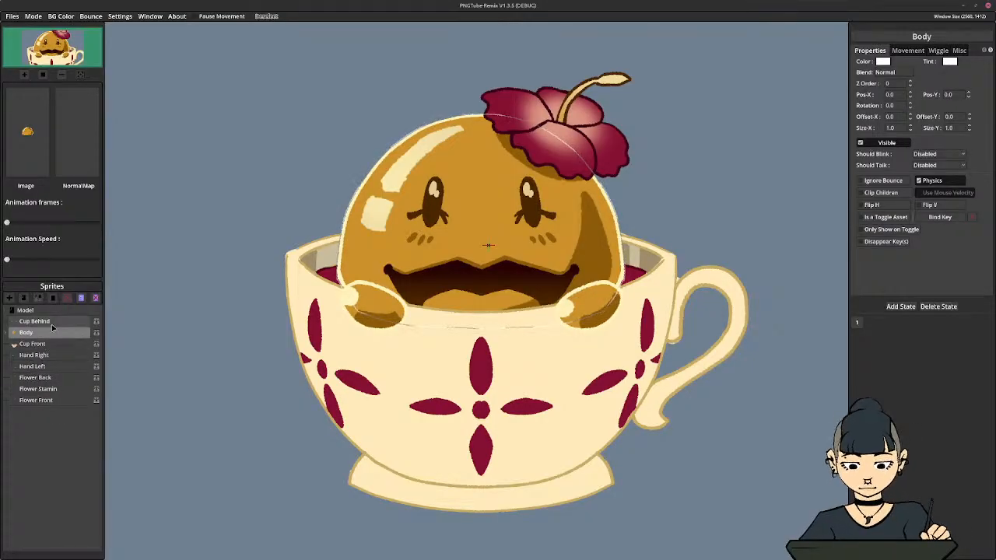
Try reordering the sprites with Cup Front above Body and Cup Behind below it
{"action": "left_click_drag", "start_coordinate": [55, 325], "coordinate": [56, 344]}
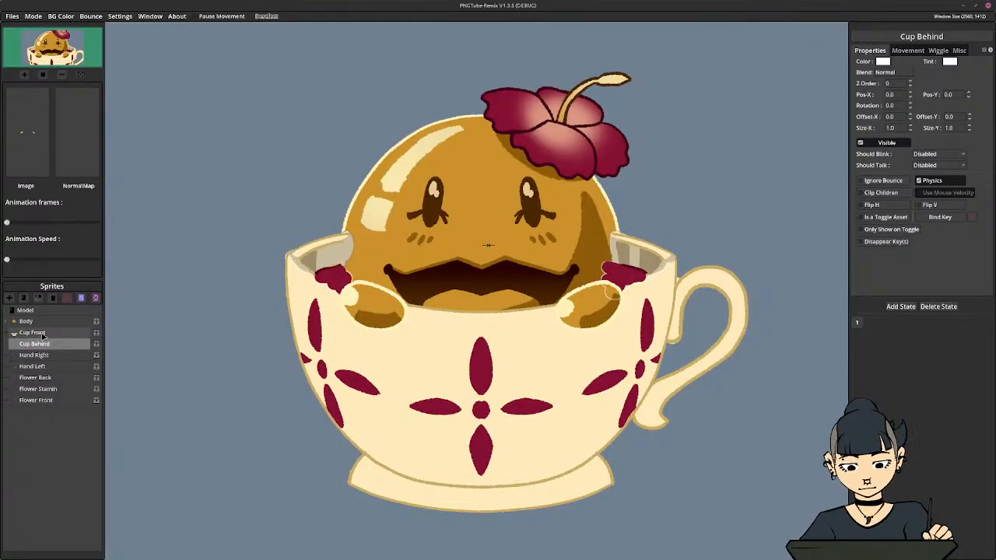
{"action": "left_click_drag", "start_coordinate": [43, 336], "coordinate": [44, 321]}
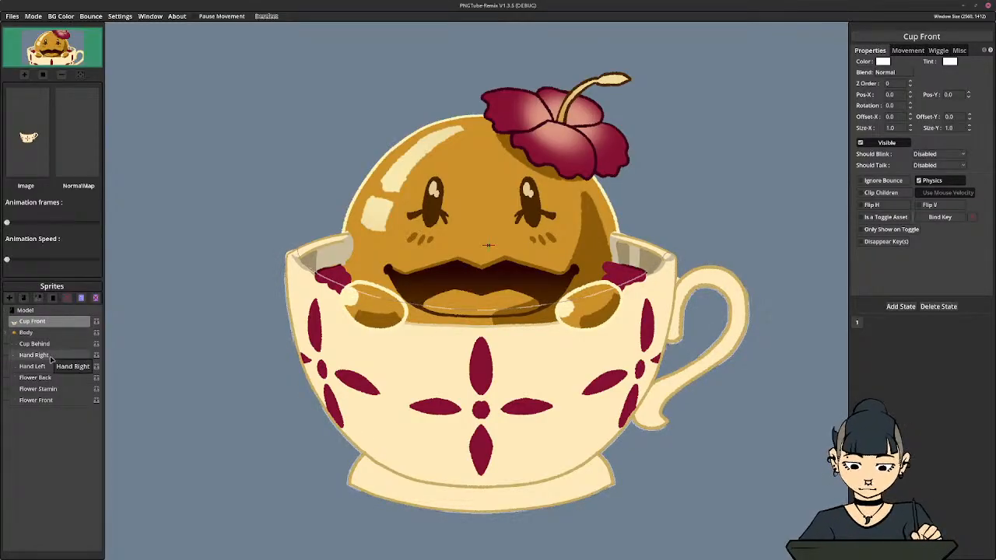
{"action": "left_click", "coordinate": [52, 418]}
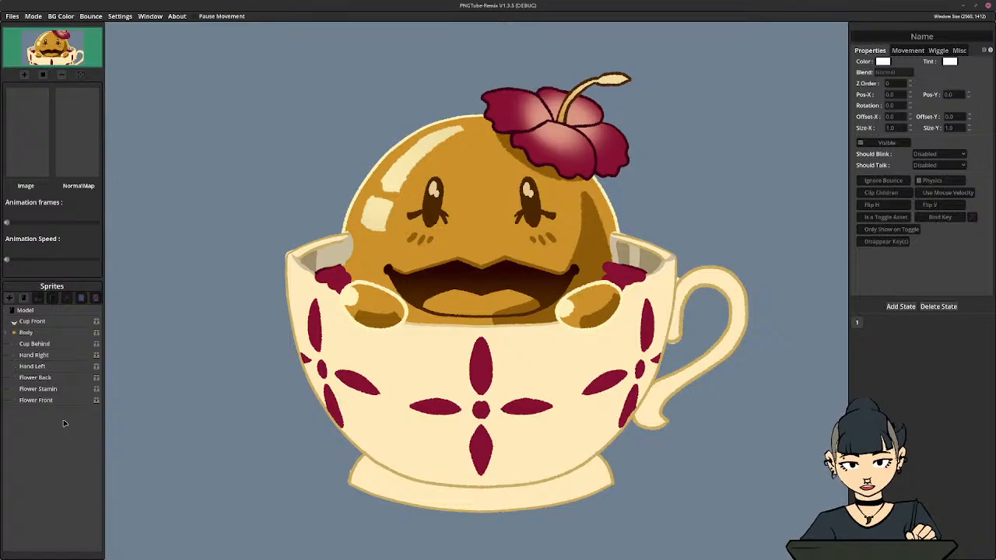
Restore the sprite order to Cup Behind, Body and Cup Front
{"action": "key", "text": "ctrl+z"}
{"action": "key", "text": "ctrl+z"}
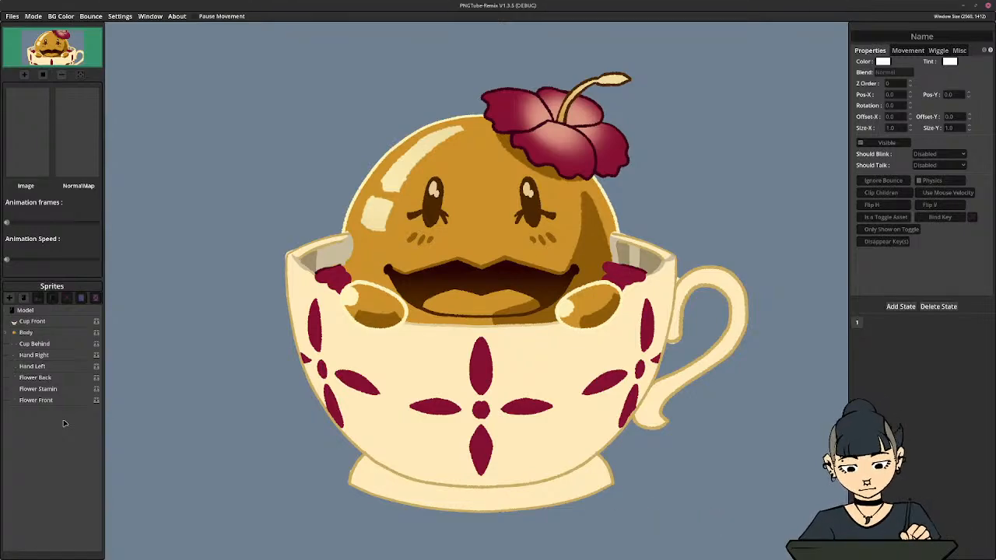
{"action": "key", "text": "ctrl+z"}
{"action": "key", "text": "ctrl+z"}
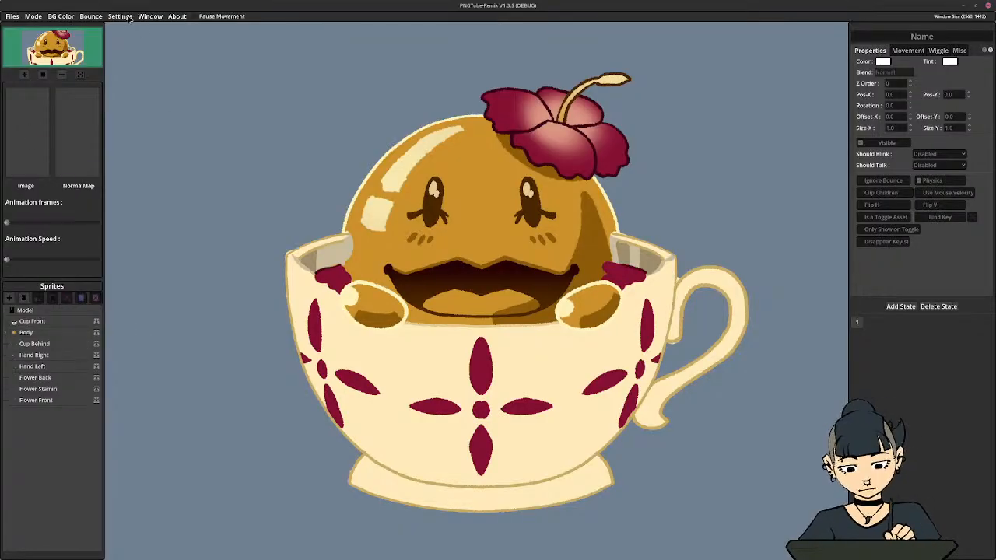
{"action": "left_click", "coordinate": [39, 322]}
{"action": "mouse_move", "coordinate": [41, 333]}
{"action": "left_mouse_down"}
{"action": "mouse_move", "coordinate": [42, 343]}
{"action": "mouse_move", "coordinate": [45, 321]}
{"action": "left_mouse_up"}
{"action": "left_click", "coordinate": [55, 420]}
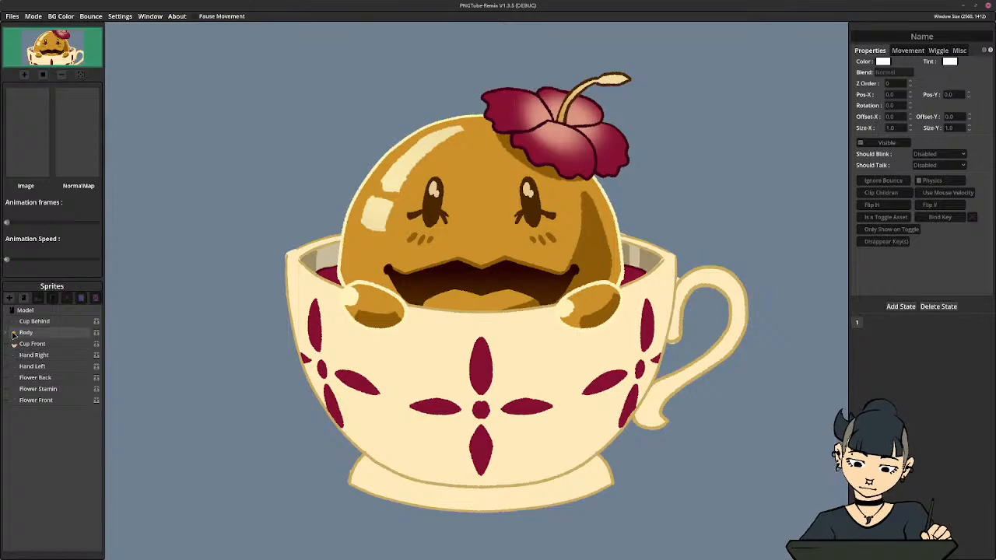
Nest the Flower Stamin and Flower Front sprites under Flower Back, with Flower Front ordered after the stamen
{"action": "left_click", "coordinate": [46, 378]}
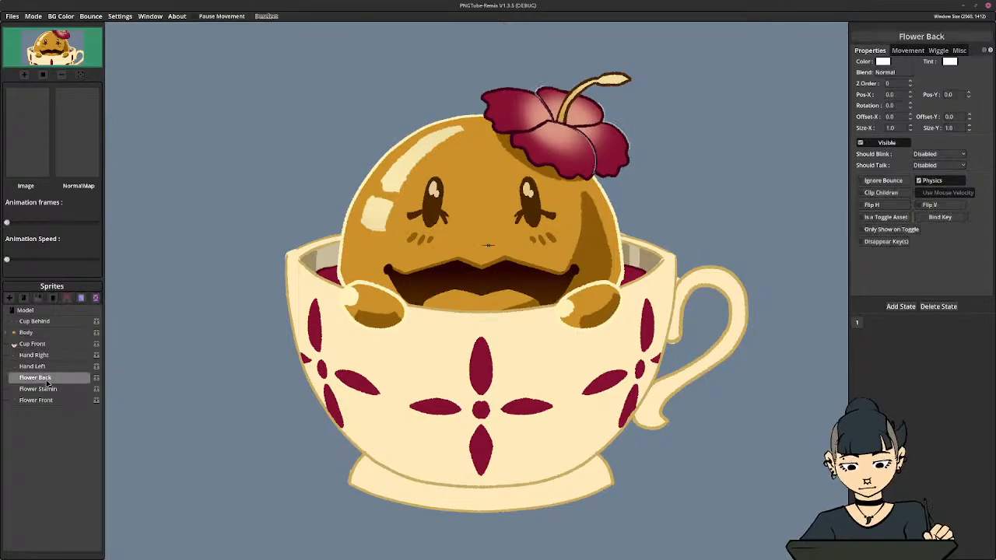
{"action": "left_click", "coordinate": [48, 389]}
{"action": "left_click", "coordinate": [50, 399]}
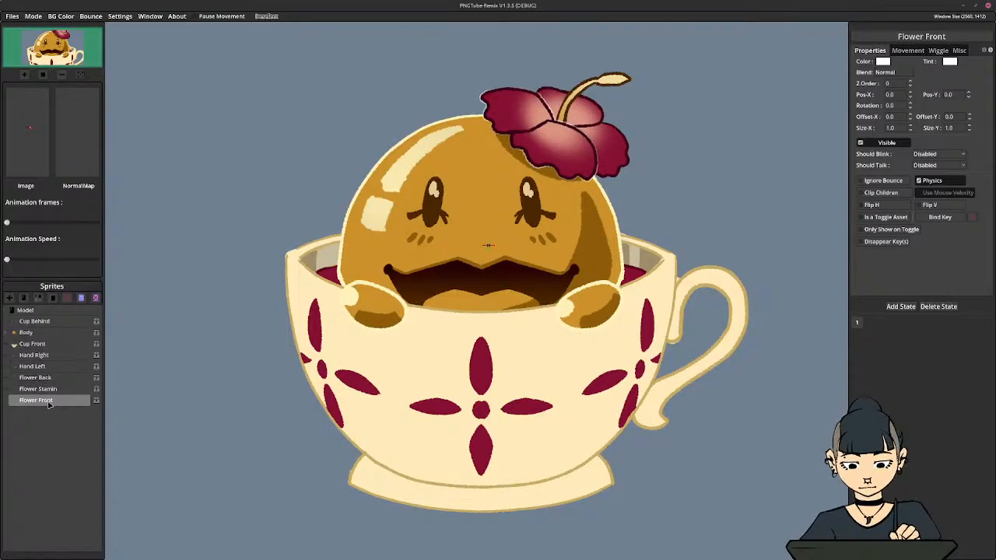
{"action": "mouse_move", "coordinate": [51, 390]}
{"action": "left_mouse_down"}
{"action": "mouse_move", "coordinate": [48, 378]}
{"action": "mouse_move", "coordinate": [52, 395]}
{"action": "left_mouse_up"}
{"action": "left_click", "coordinate": [62, 461]}
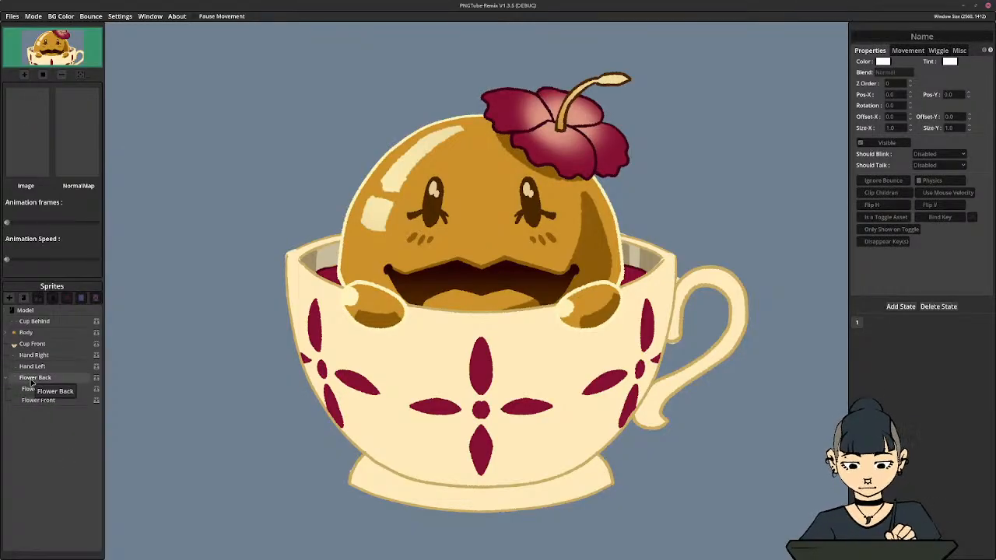
{"action": "left_click_drag", "start_coordinate": [39, 401], "coordinate": [38, 382]}
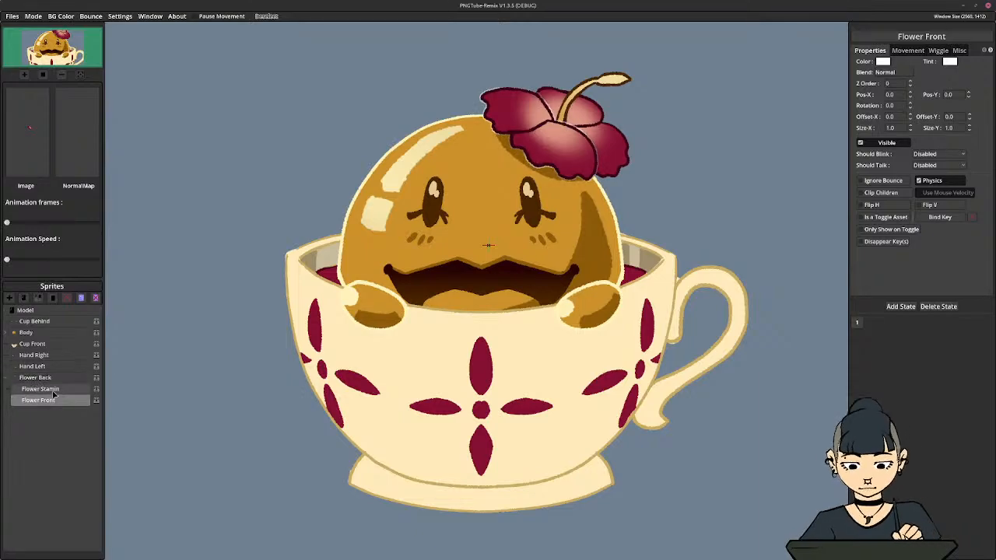
Check the flower's layering by toggling the visibility of Flower Back, Flower Stamin and Flower Front
{"action": "left_click", "coordinate": [16, 381]}
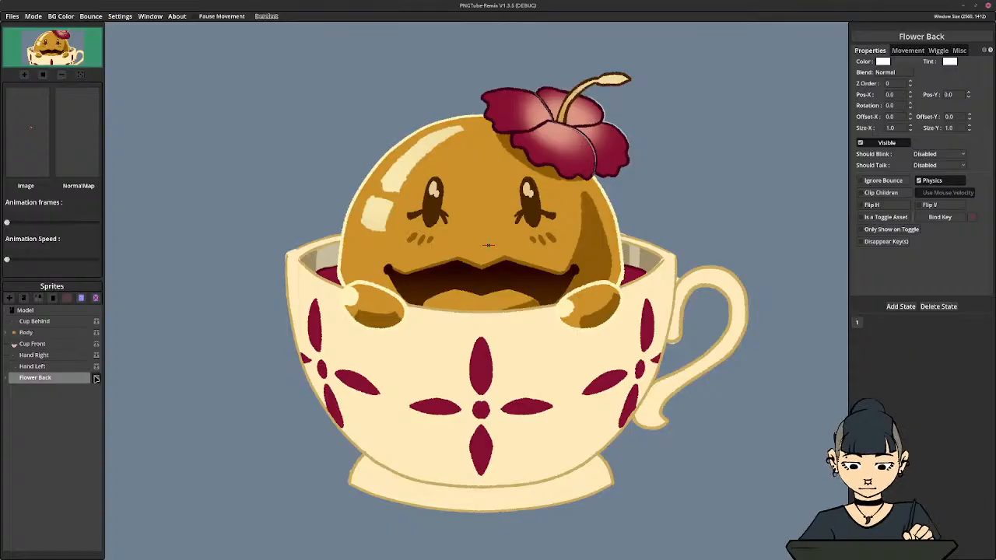
{"action": "left_click", "coordinate": [7, 380]}
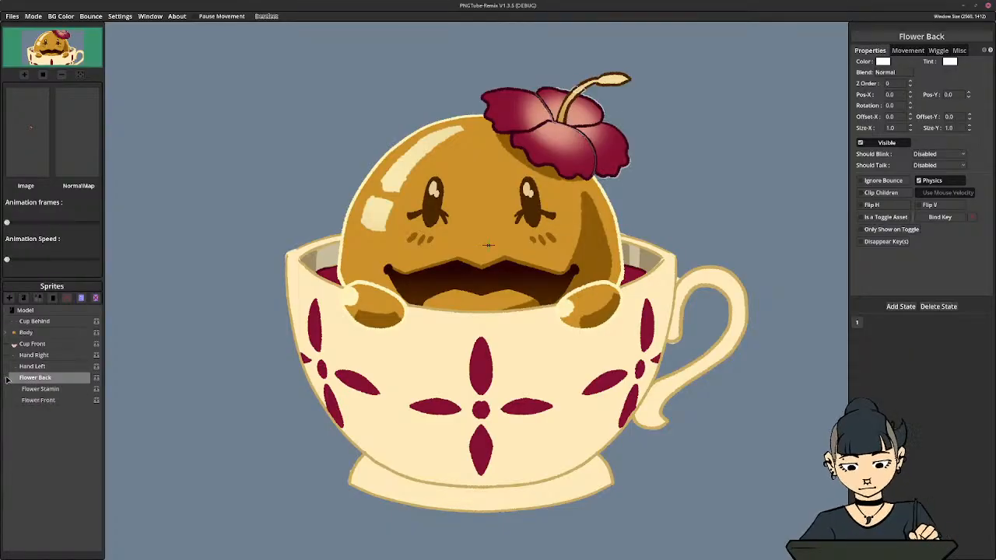
{"action": "left_click", "coordinate": [97, 390]}
{"action": "left_click", "coordinate": [96, 389]}
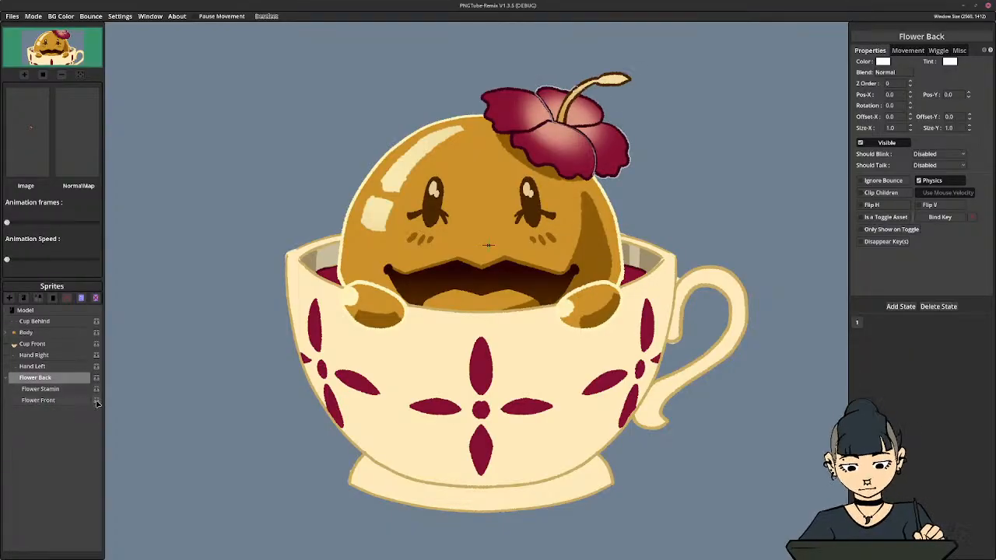
{"action": "left_click", "coordinate": [97, 400]}
{"action": "left_click", "coordinate": [96, 401]}
{"action": "left_click", "coordinate": [97, 390]}
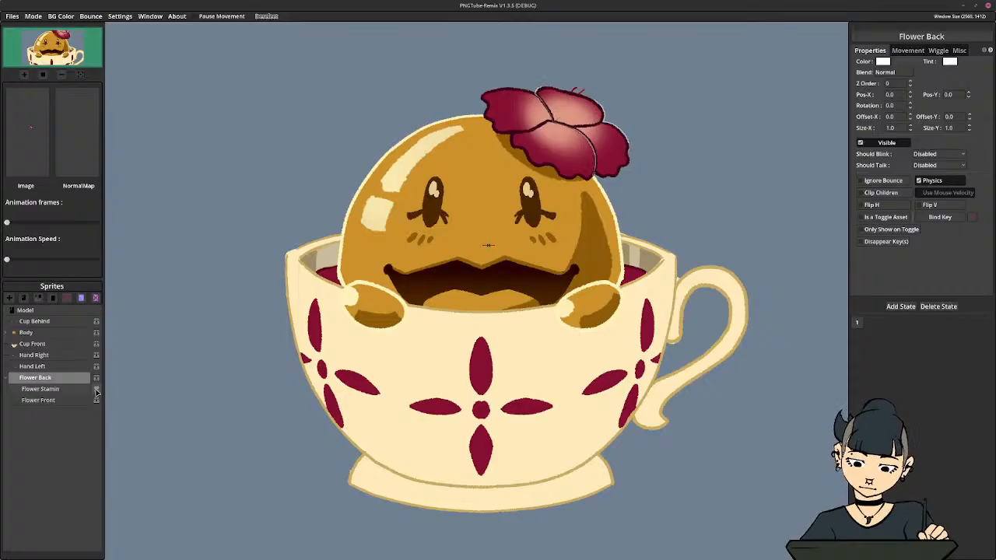
{"action": "left_click", "coordinate": [97, 390]}
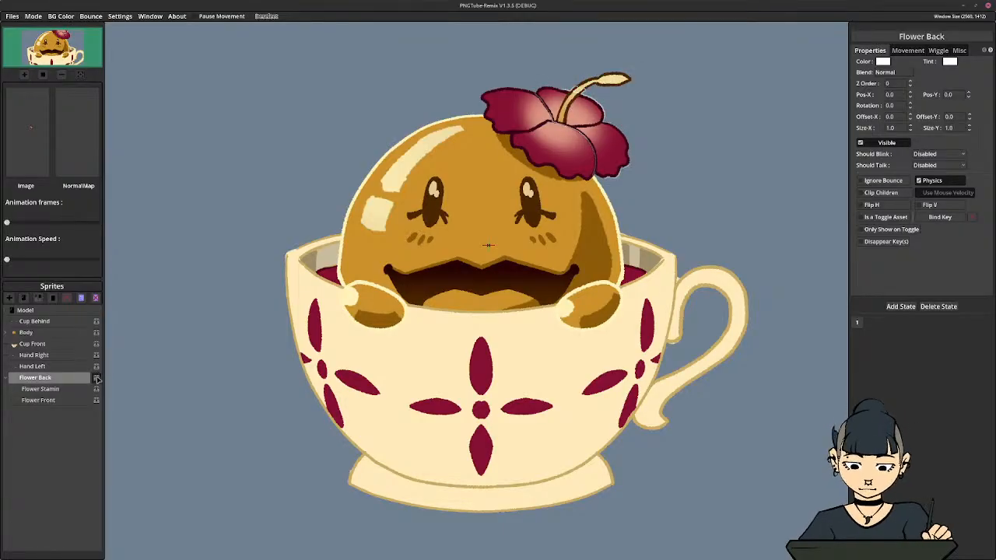
{"action": "left_click", "coordinate": [97, 378]}
{"action": "left_click", "coordinate": [96, 378]}
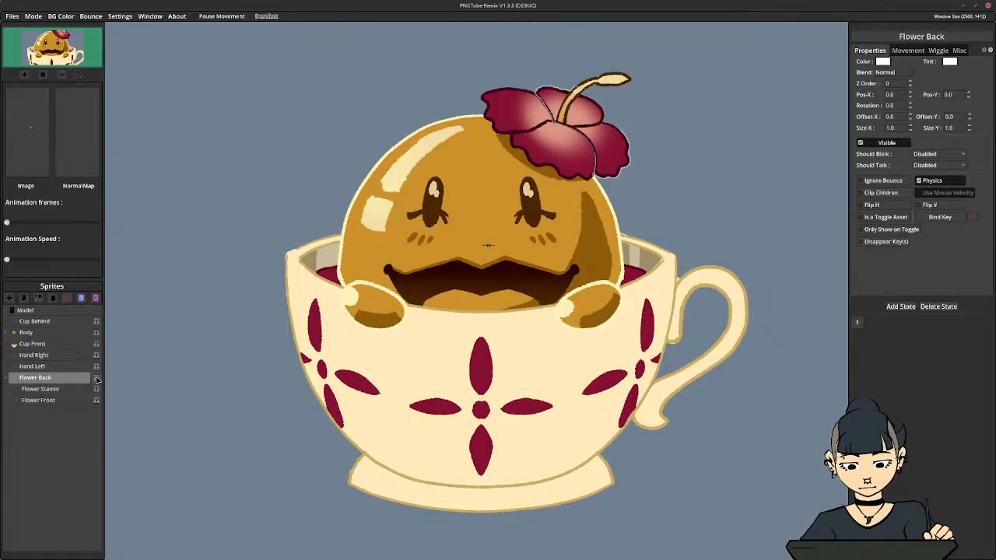
{"action": "left_click", "coordinate": [96, 400]}
{"action": "left_click", "coordinate": [96, 399]}
Try ordering Flower Front before Flower Stamin and moving the Flower Back group directly after Body in the sprite list
{"action": "left_click", "coordinate": [34, 402]}
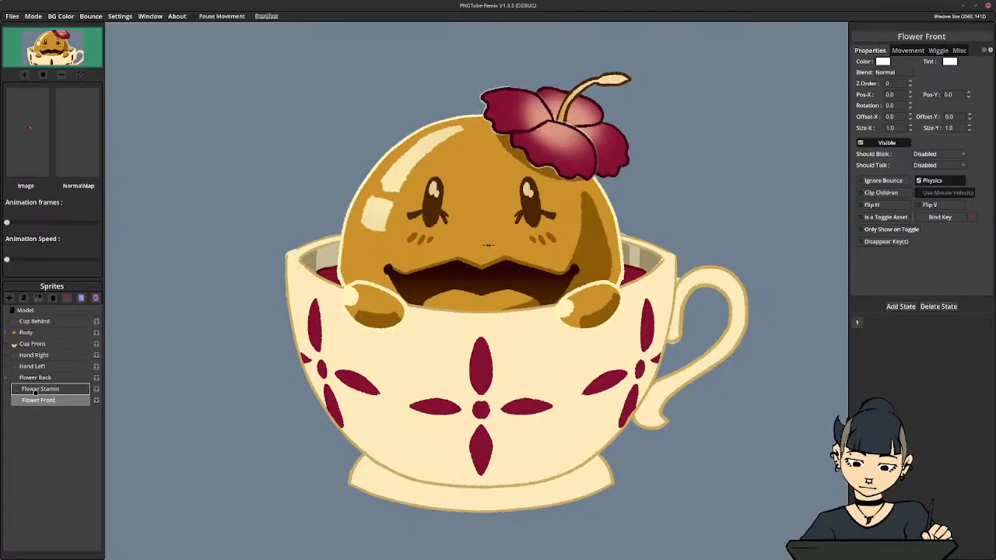
{"action": "left_click_drag", "start_coordinate": [32, 400], "coordinate": [42, 386]}
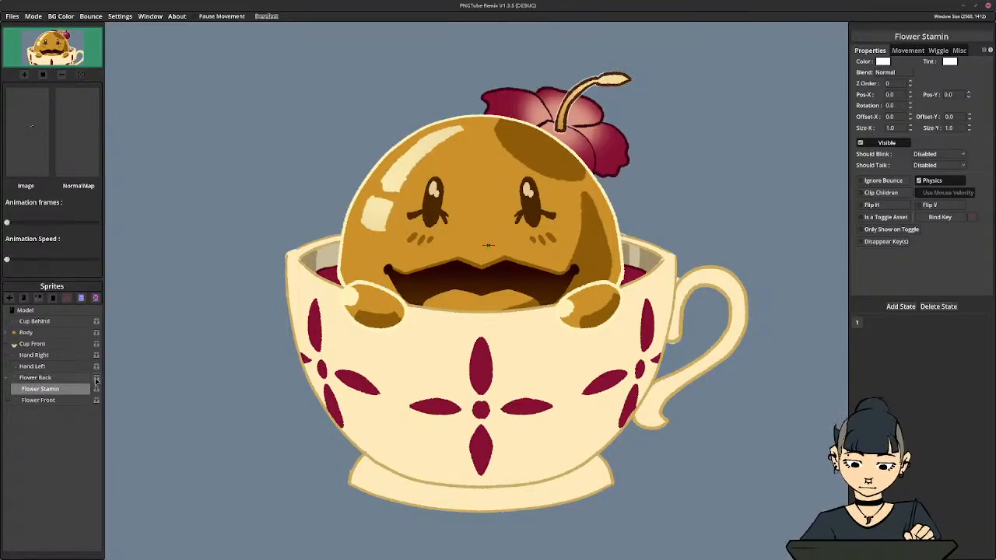
{"action": "left_click", "coordinate": [62, 402]}
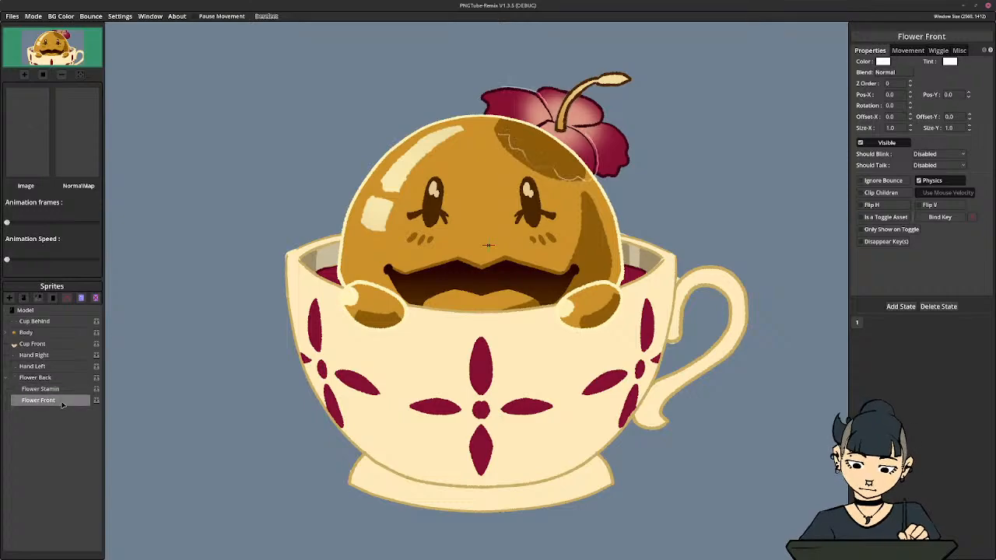
{"action": "left_click_drag", "start_coordinate": [63, 404], "coordinate": [59, 387]}
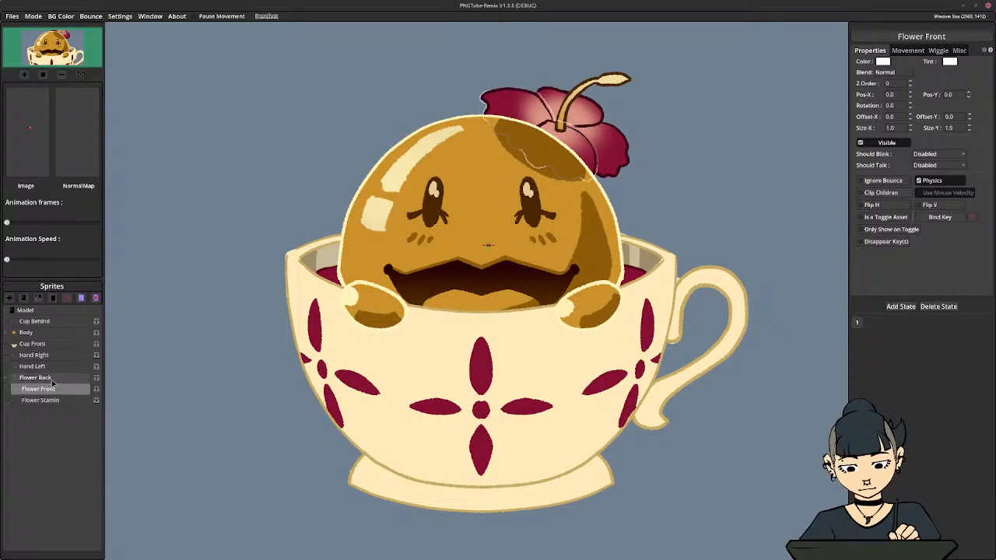
{"action": "left_click", "coordinate": [16, 380]}
{"action": "left_click_drag", "start_coordinate": [17, 381], "coordinate": [47, 338]}
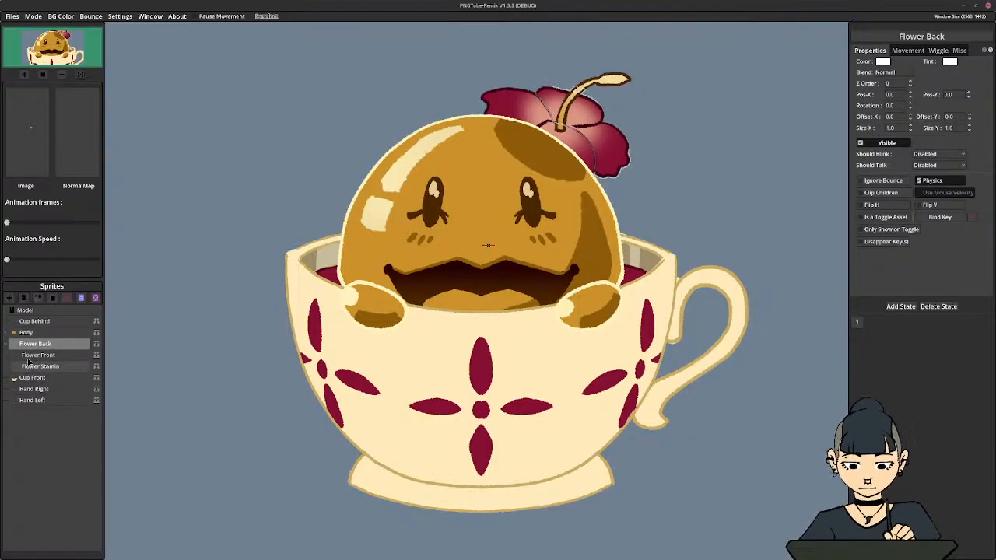
{"action": "left_click", "coordinate": [7, 344]}
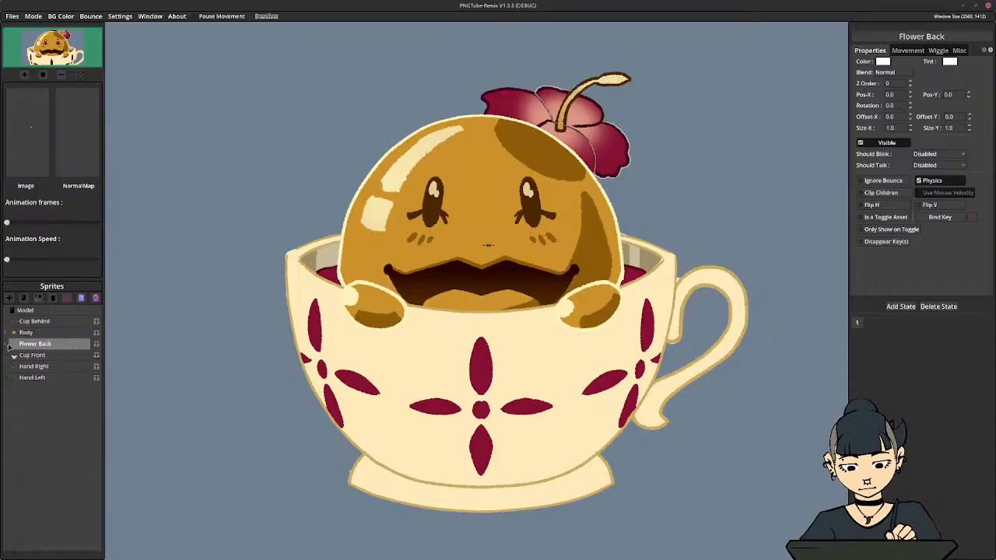
{"action": "left_click", "coordinate": [6, 344]}
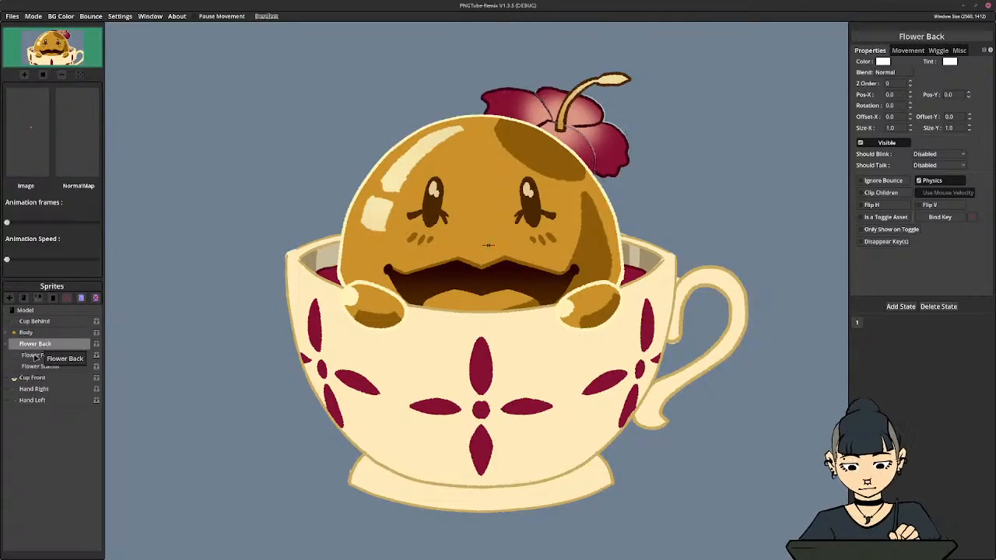
Unnest Flower Front and Flower Stamin to the Model level and place Flower Back between Hand Left and Flower Front
{"action": "left_click", "coordinate": [35, 356]}
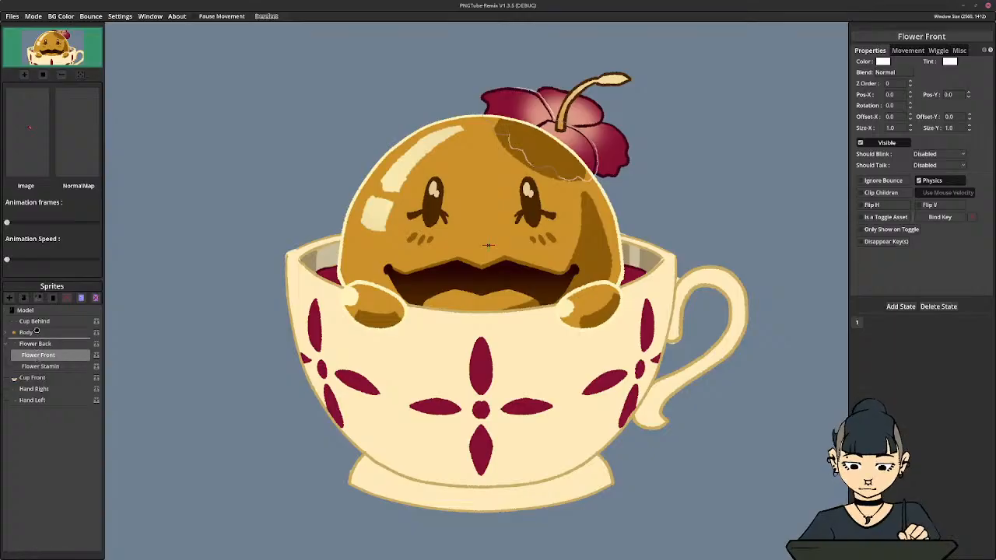
{"action": "left_click_drag", "start_coordinate": [36, 331], "coordinate": [35, 310]}
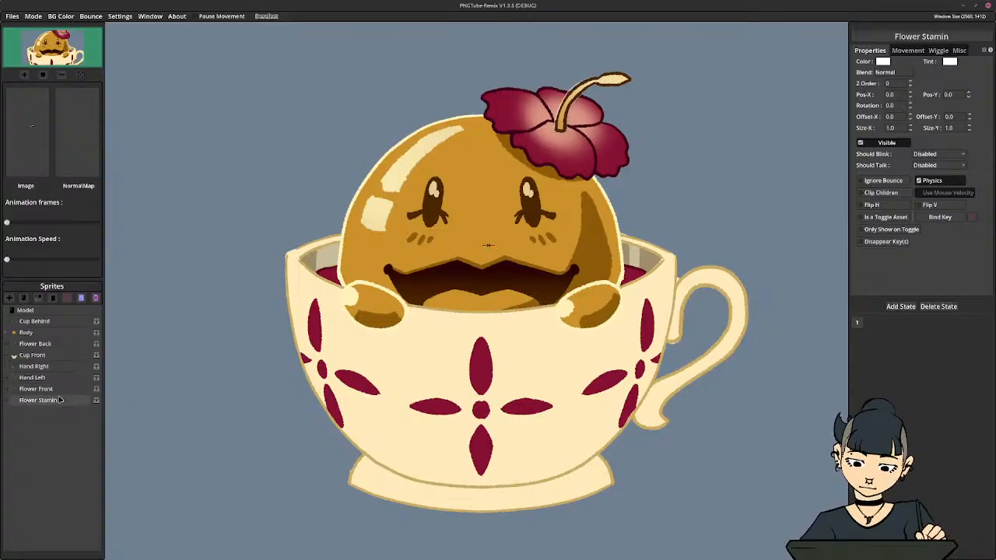
{"action": "left_click_drag", "start_coordinate": [45, 344], "coordinate": [46, 390]}
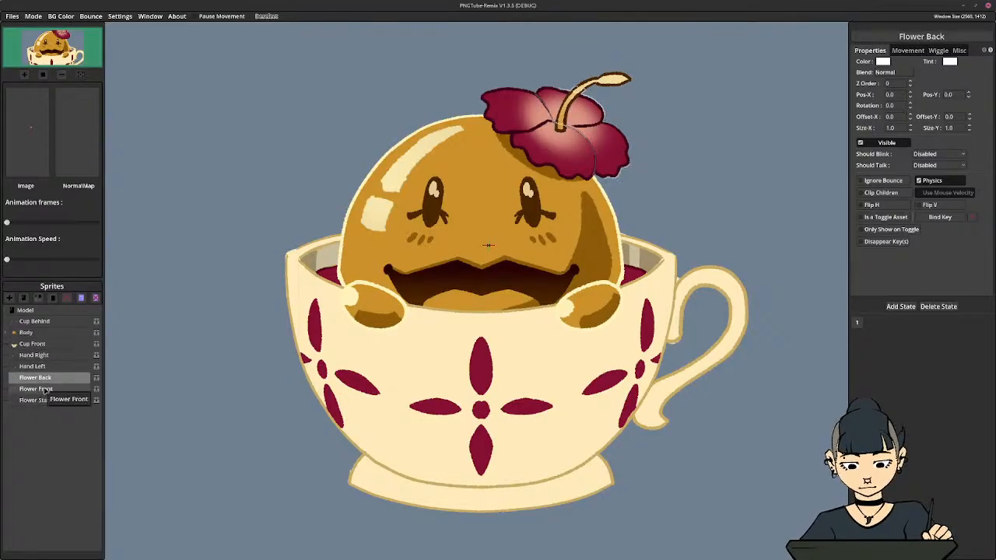
{"action": "left_click", "coordinate": [55, 441]}
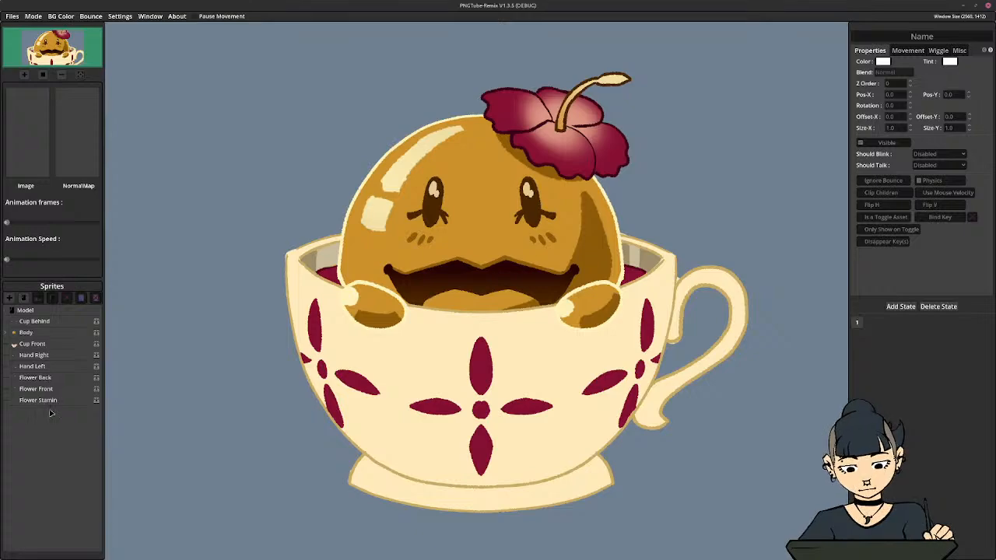
Nest Flower Back under Body, with Flower Front and Flower Stamin nested inside Flower Back, and check its visibility
{"action": "left_click_drag", "start_coordinate": [45, 377], "coordinate": [33, 335]}
{"action": "left_click", "coordinate": [14, 333]}
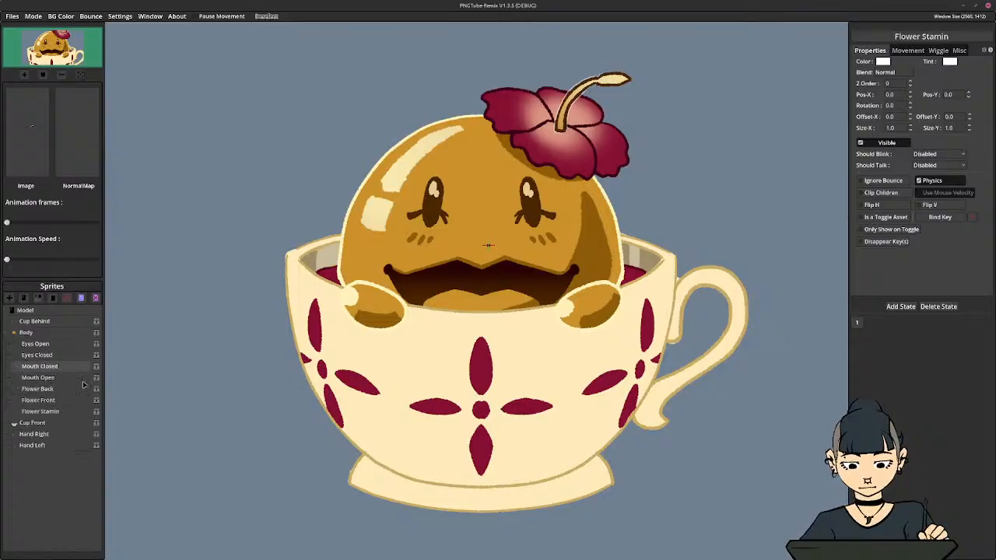
{"action": "left_click", "coordinate": [38, 401]}
{"action": "mouse_move", "coordinate": [39, 402]}
{"action": "left_mouse_down"}
{"action": "mouse_move", "coordinate": [37, 390]}
{"action": "mouse_move", "coordinate": [45, 411]}
{"action": "mouse_move", "coordinate": [48, 389]}
{"action": "left_mouse_up"}
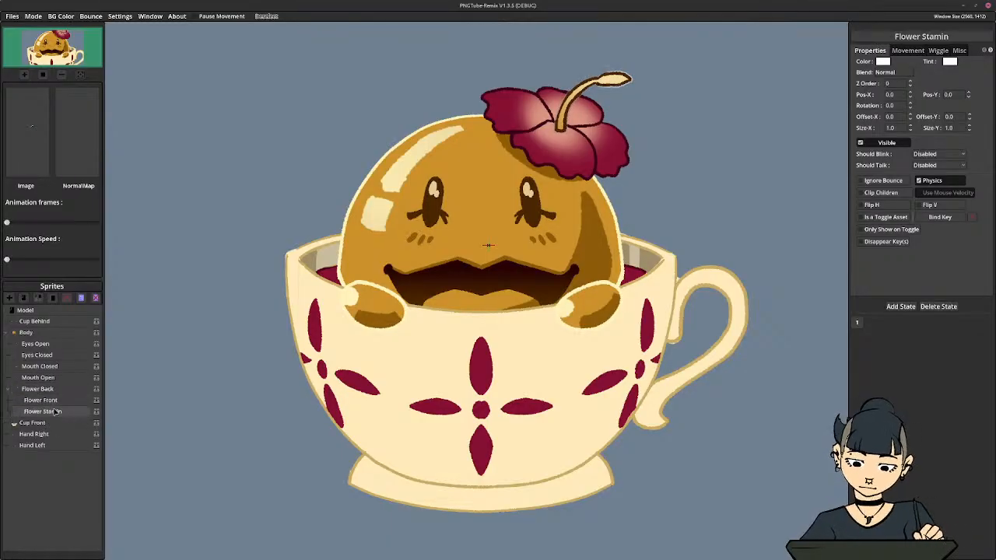
{"action": "left_click", "coordinate": [96, 391]}
{"action": "left_click", "coordinate": [96, 391]}
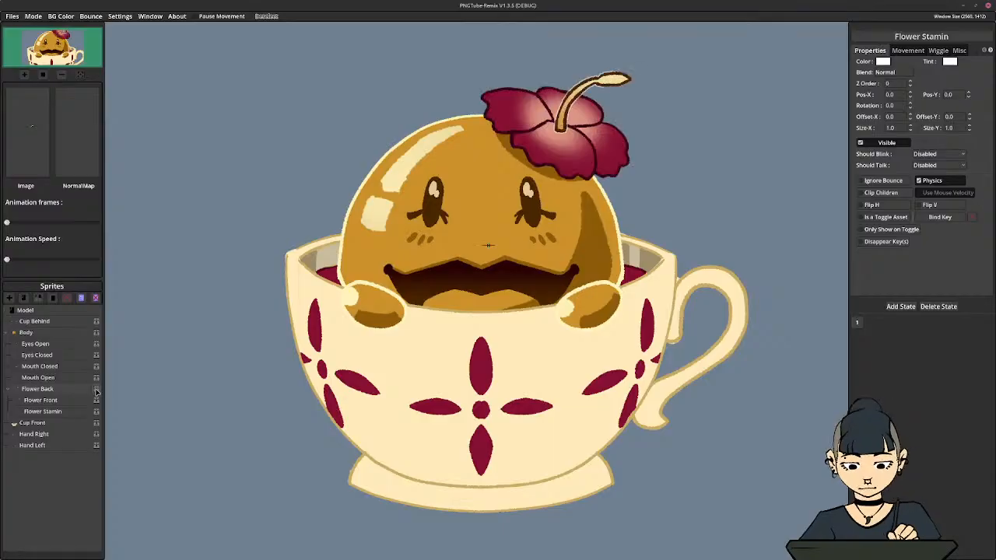
Order Flower Stamin before Flower Front inside Flower Back, check the layering, and collapse the Flower Back group
{"action": "left_click", "coordinate": [48, 400]}
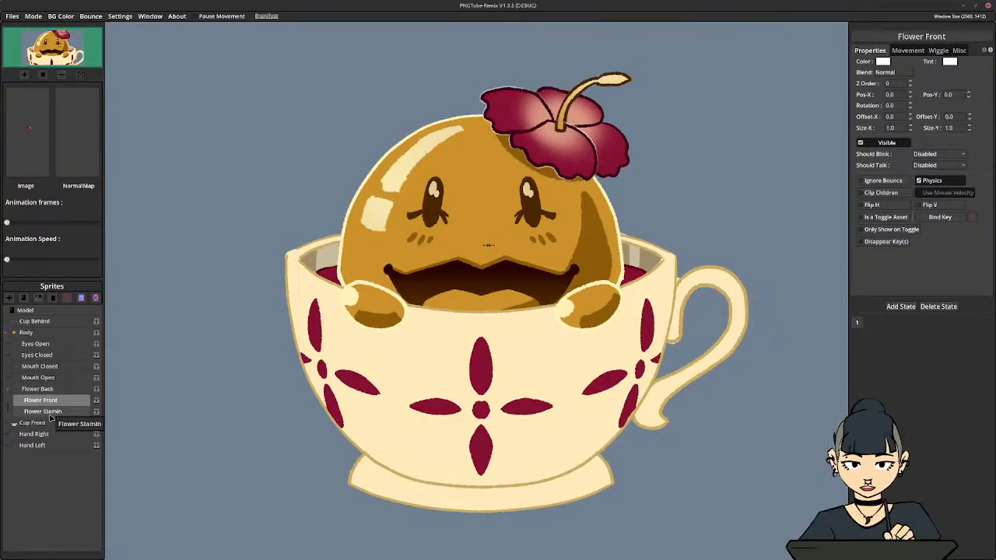
{"action": "mouse_move", "coordinate": [52, 415]}
{"action": "left_mouse_down"}
{"action": "mouse_move", "coordinate": [63, 418]}
{"action": "mouse_move", "coordinate": [59, 399]}
{"action": "left_mouse_up"}
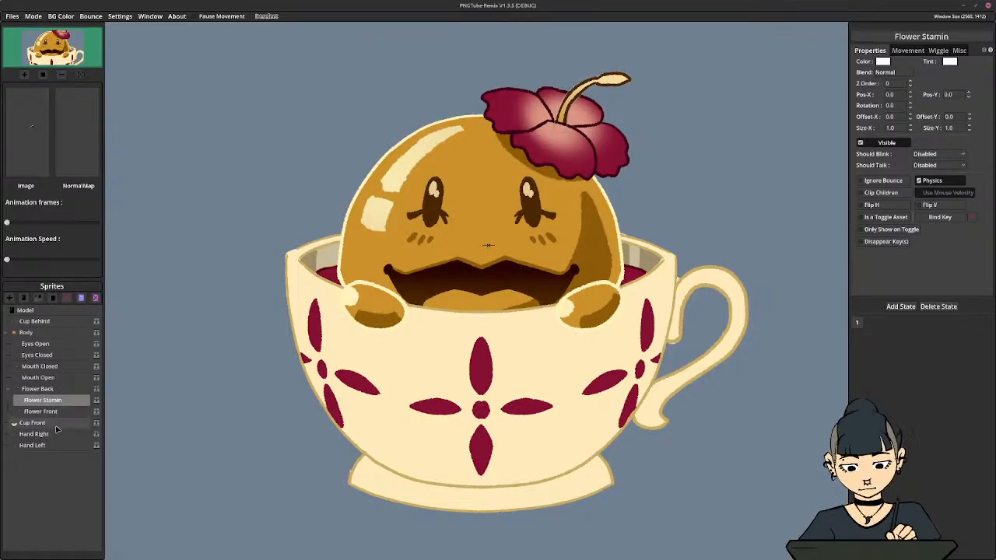
{"action": "left_click", "coordinate": [96, 390]}
{"action": "left_click", "coordinate": [95, 389]}
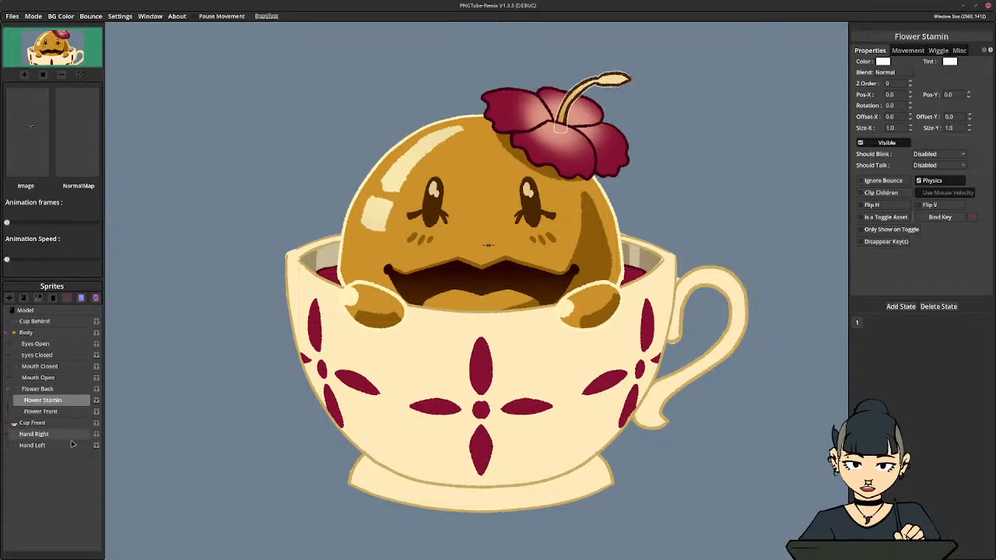
{"action": "left_click", "coordinate": [62, 477]}
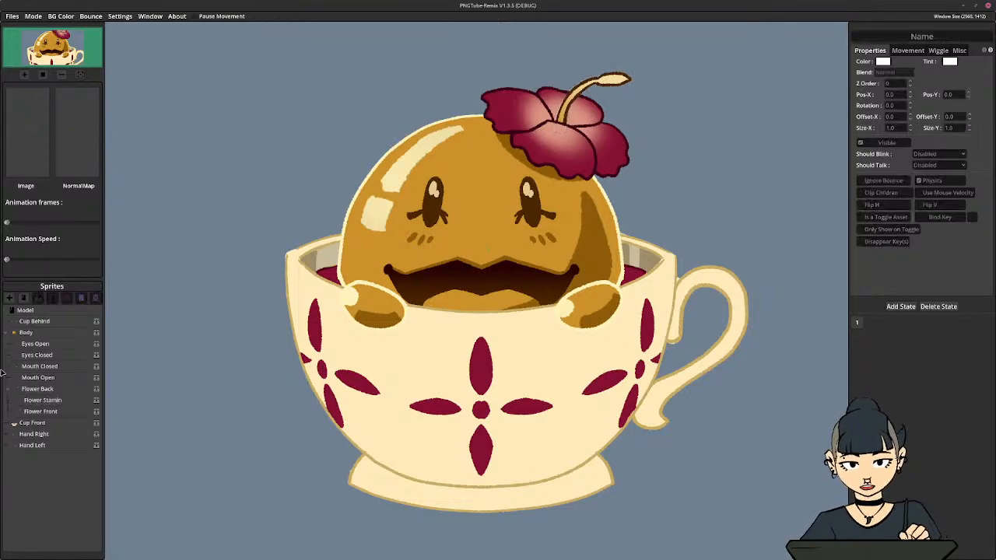
{"action": "left_click", "coordinate": [9, 392]}
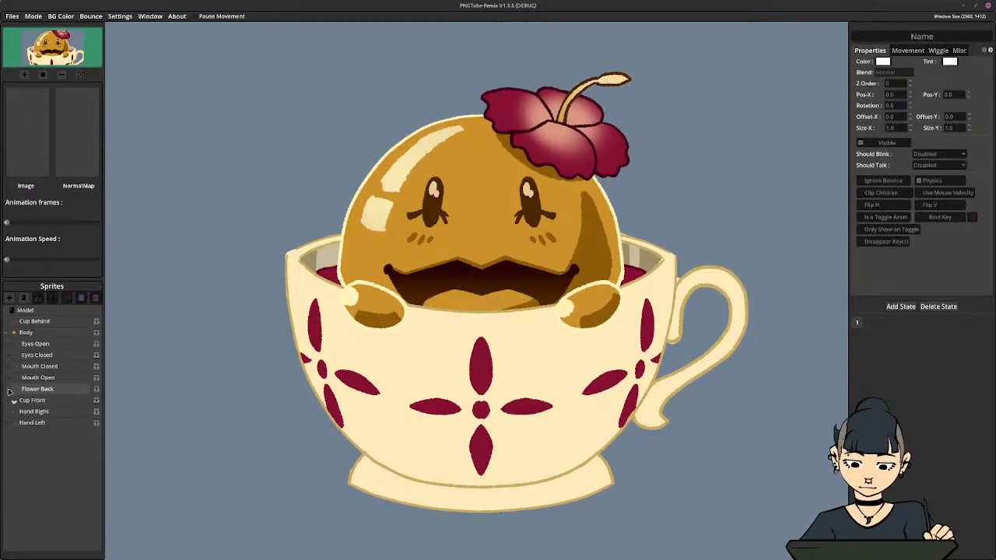
Place the Body sprite's pivot at the lower middle of the mouth, at about X -17, Y 134
{"action": "left_click", "coordinate": [26, 332]}
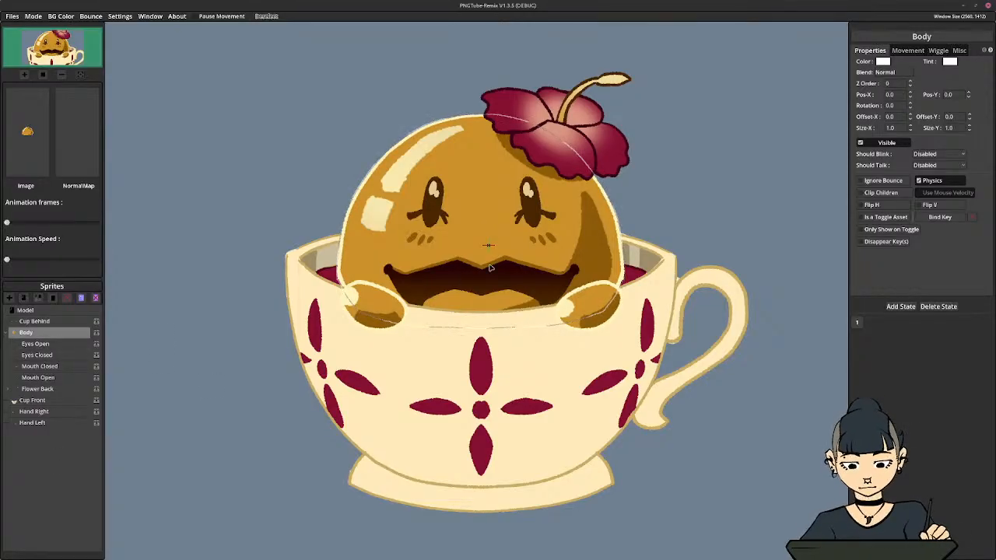
{"action": "left_click", "coordinate": [482, 300], "text": "ctrl"}
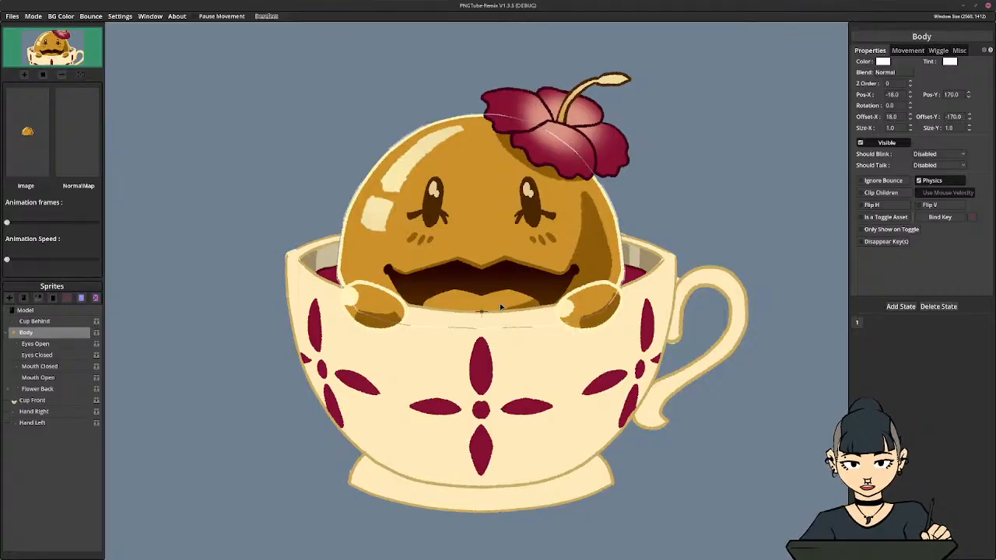
{"action": "left_click", "coordinate": [482, 297], "text": "ctrl"}
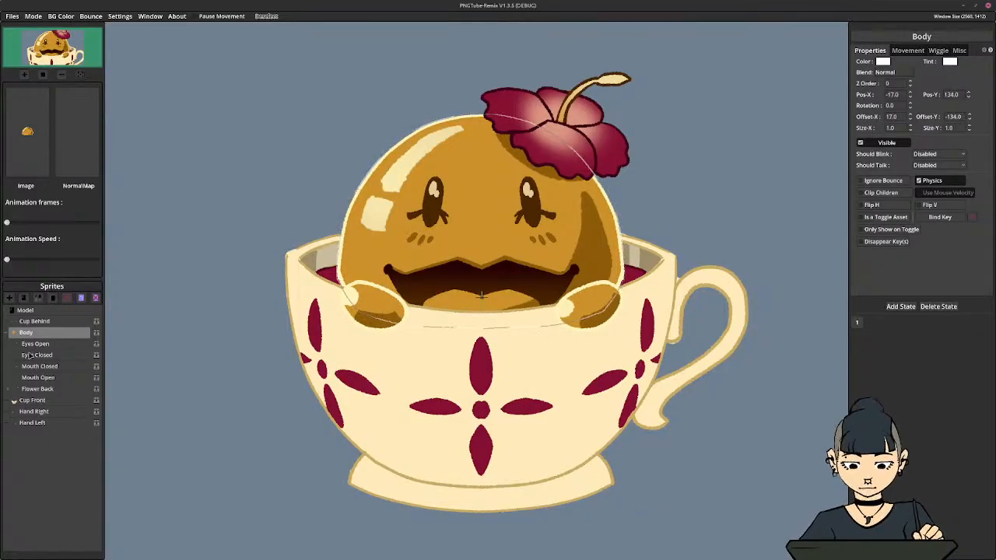
Expand Flower Back and place Flower Stamin's pivot at the stamen's base, at about X 181, Y -298
{"action": "left_click", "coordinate": [17, 390]}
{"action": "left_click", "coordinate": [11, 389]}
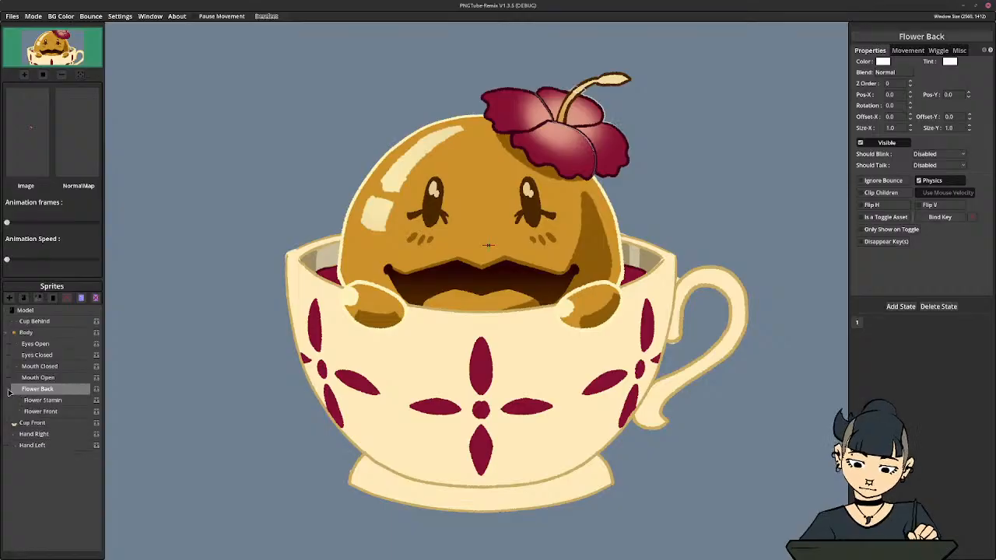
{"action": "left_click", "coordinate": [59, 403]}
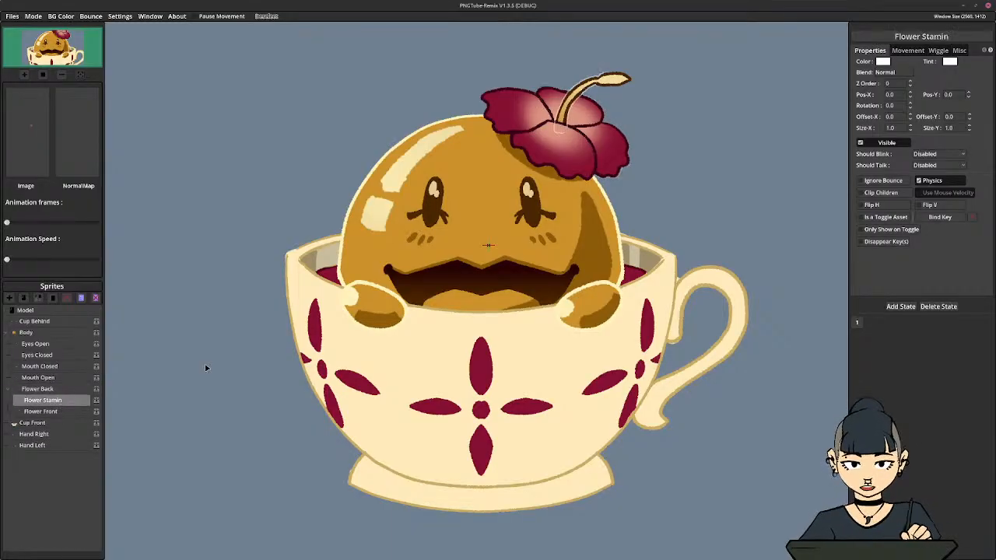
{"action": "left_click", "coordinate": [560, 131], "text": "ctrl"}
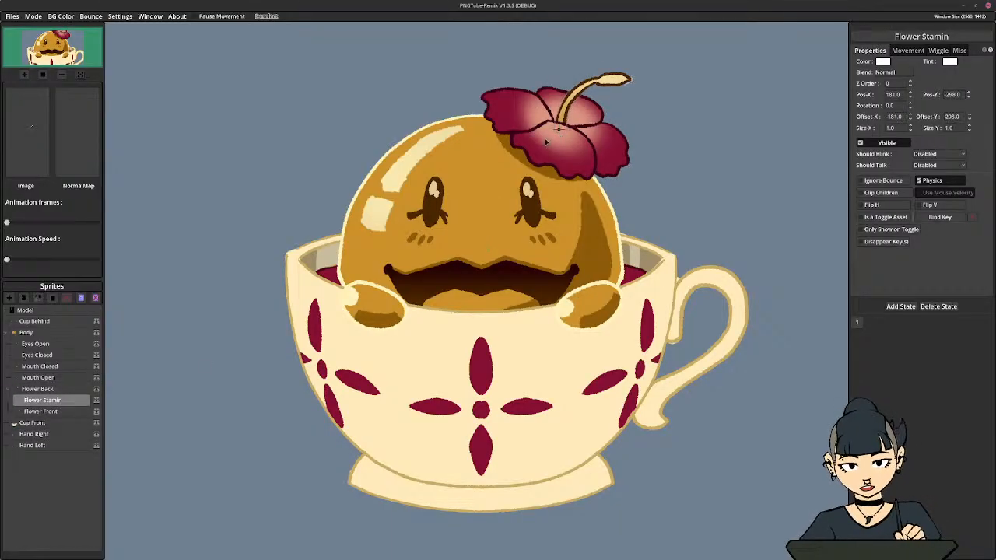
Place Flower Back's pivot near the flower's center, at about X 175, Y -285
{"action": "left_click", "coordinate": [37, 412]}
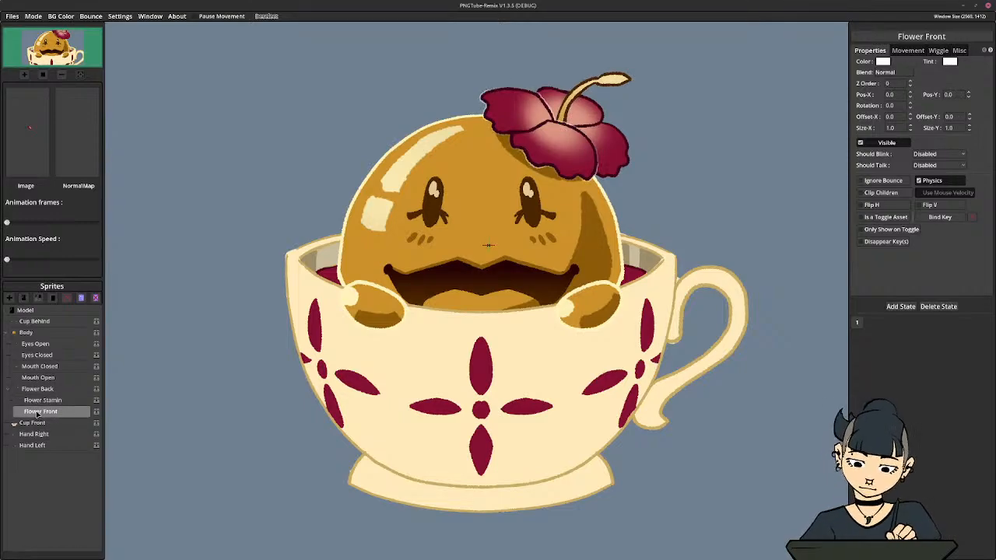
{"action": "left_click", "coordinate": [38, 389]}
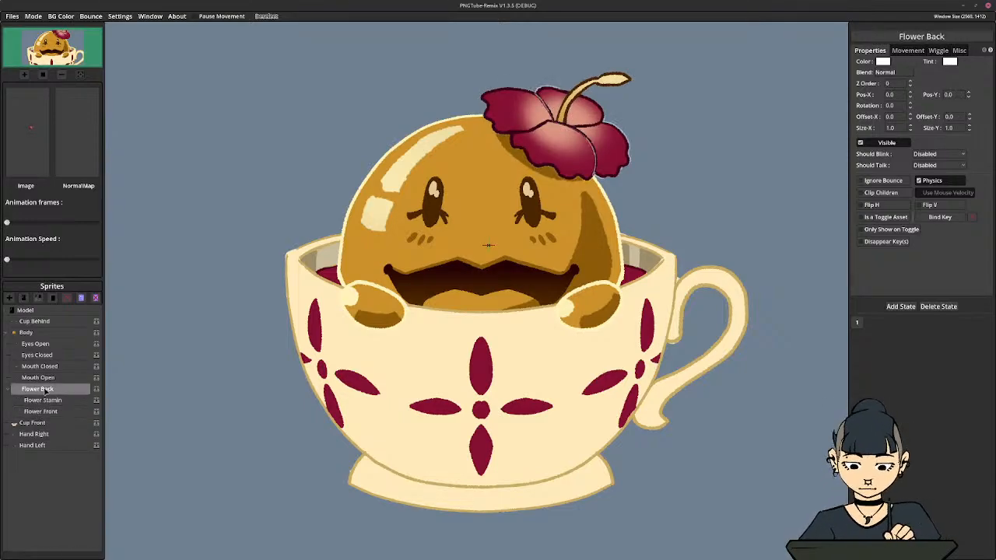
{"action": "left_click", "coordinate": [552, 138], "text": "ctrl"}
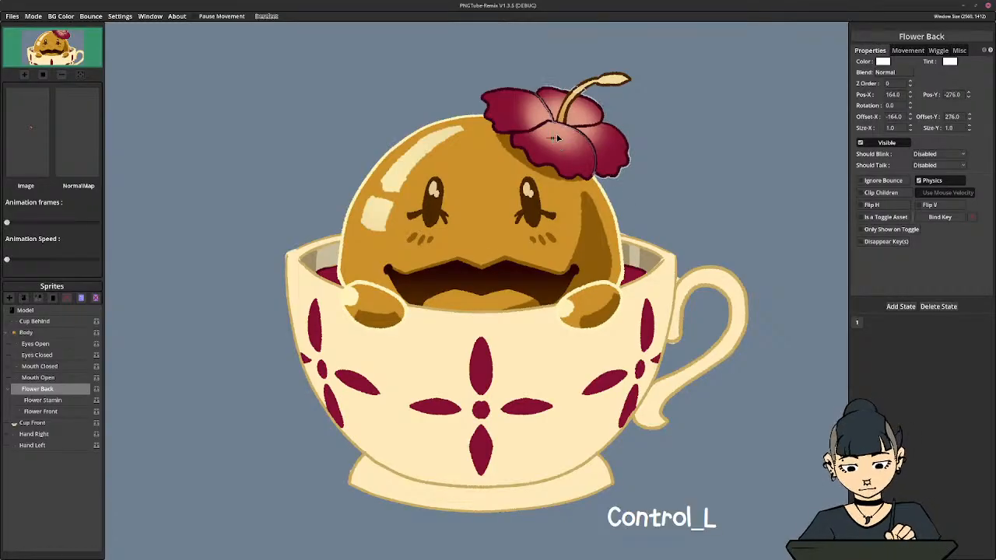
{"action": "left_click", "coordinate": [557, 137], "text": "ctrl"}
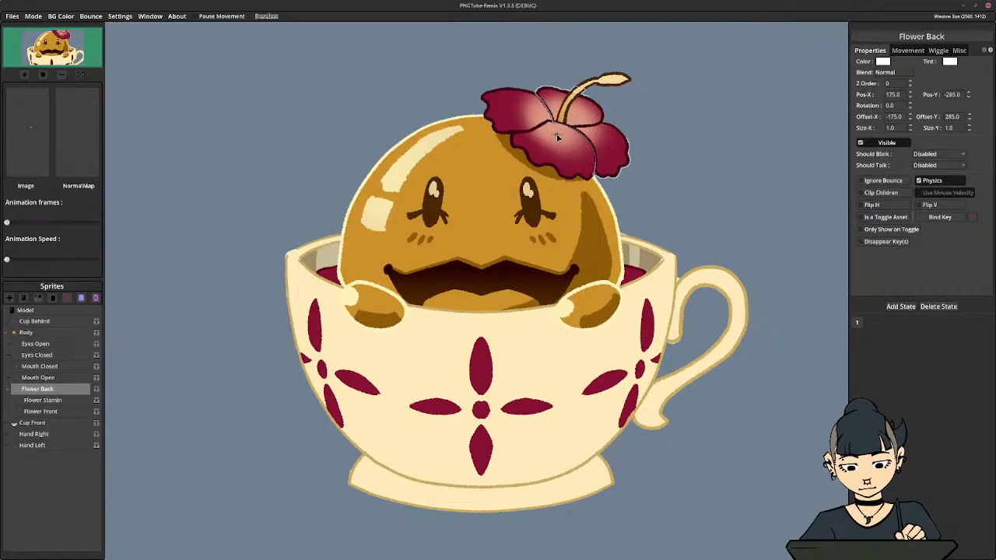
Collapse the Body group, then place Hand Right's pivot at about X 285, Y 141 and Hand Left's at about X -347, Y 134
{"action": "left_click", "coordinate": [8, 336]}
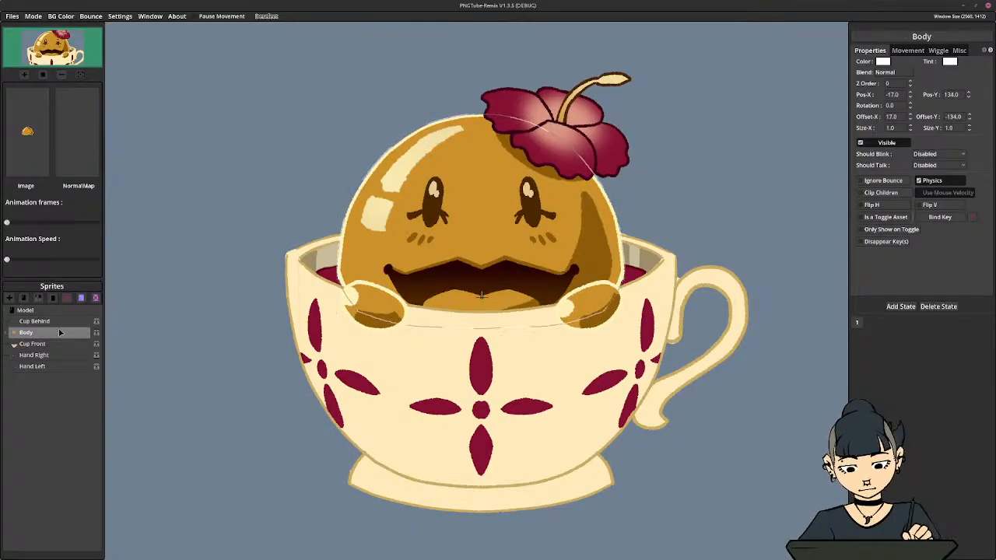
{"action": "left_click", "coordinate": [35, 355]}
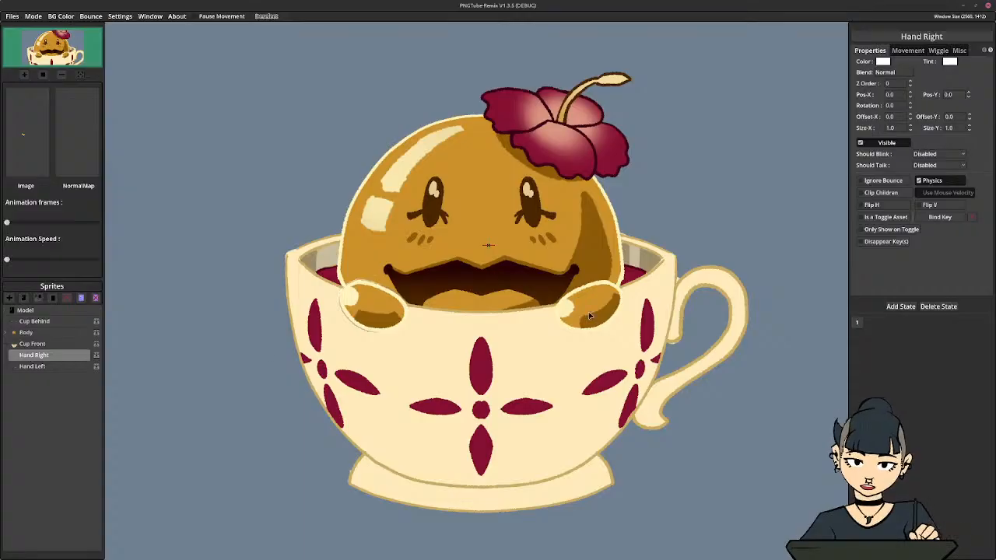
{"action": "left_click", "coordinate": [599, 302], "text": "ctrl"}
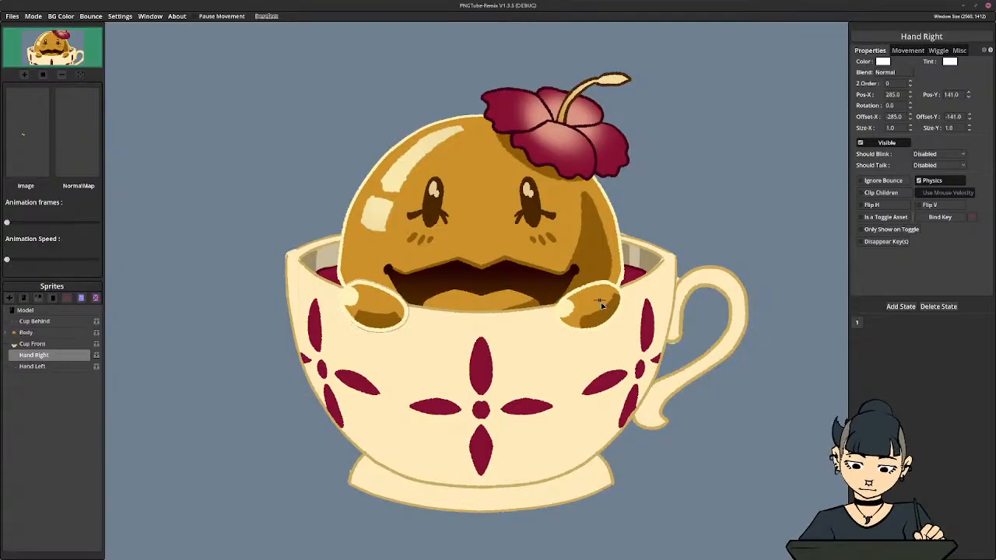
{"action": "left_click", "coordinate": [32, 366]}
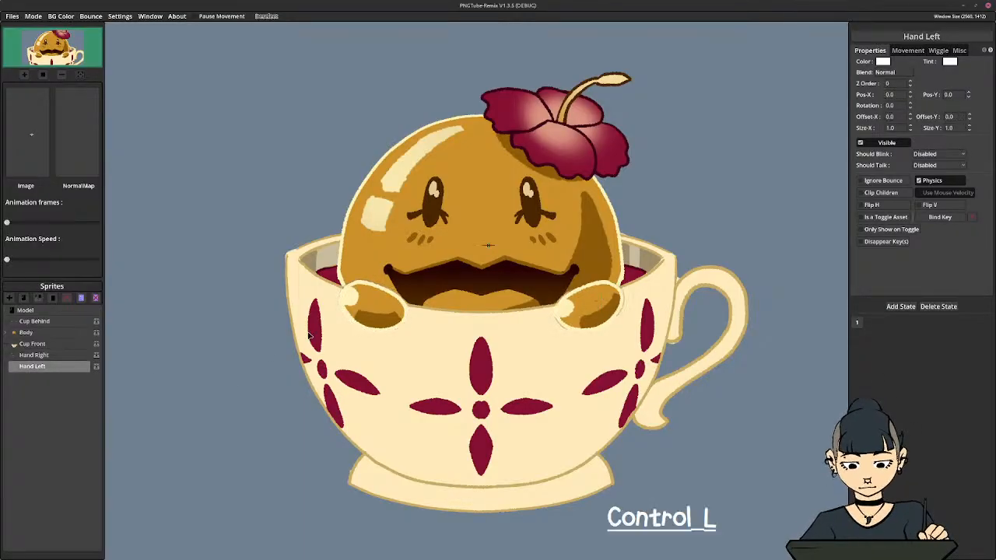
{"action": "left_click", "coordinate": [355, 300], "text": "ctrl"}
{"action": "left_click", "coordinate": [354, 299], "text": "ctrl"}
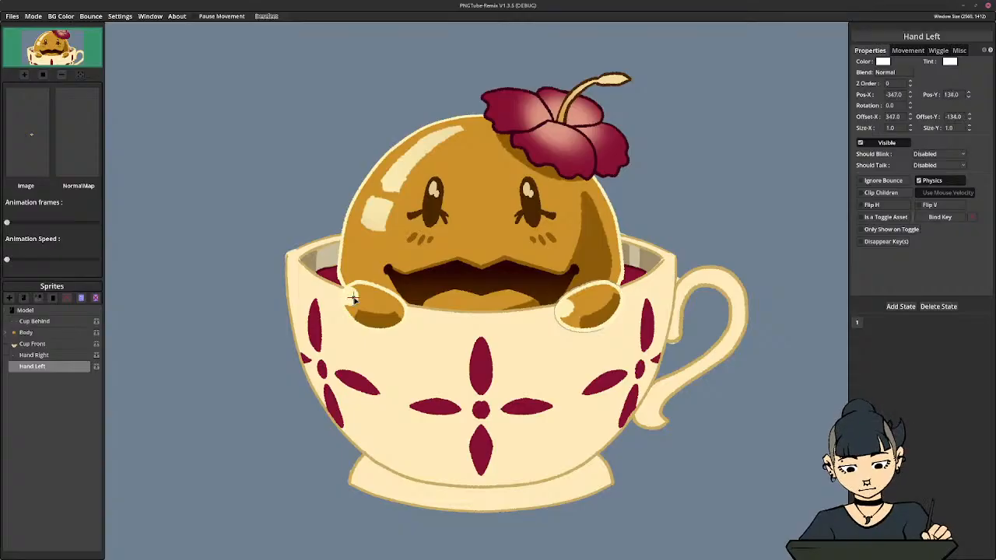
Save the model as HoneyPNGTuber.png in the Honey PNGTuber folder and check the saved file in the file manager
{"action": "left_click", "coordinate": [13, 336]}
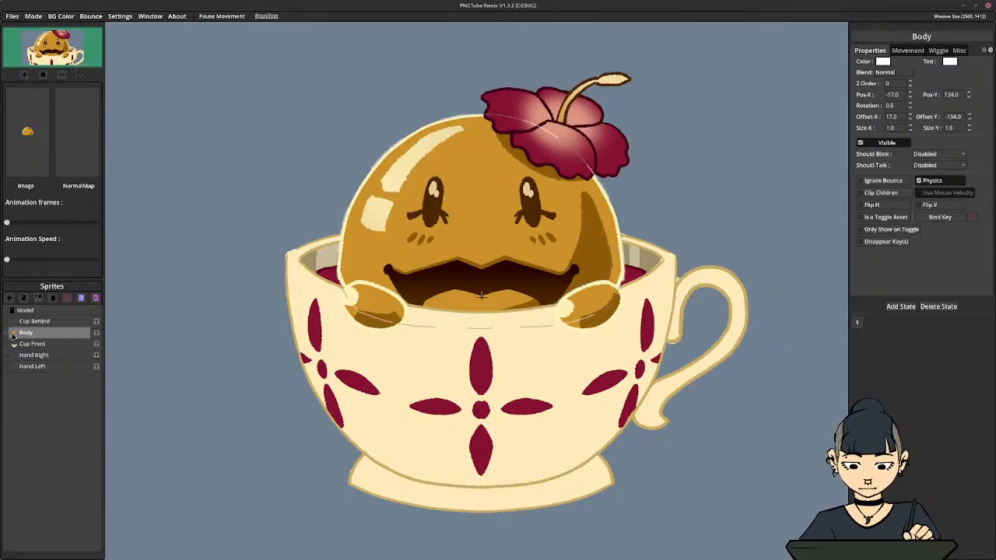
{"action": "left_click", "coordinate": [14, 17]}
{"action": "left_click", "coordinate": [23, 61]}
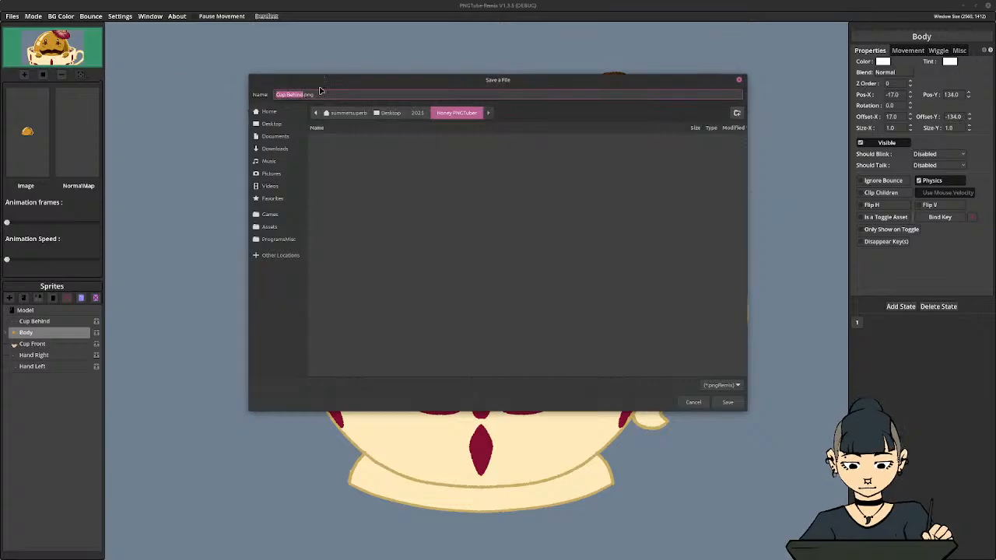
{"action": "left_click", "coordinate": [295, 94]}
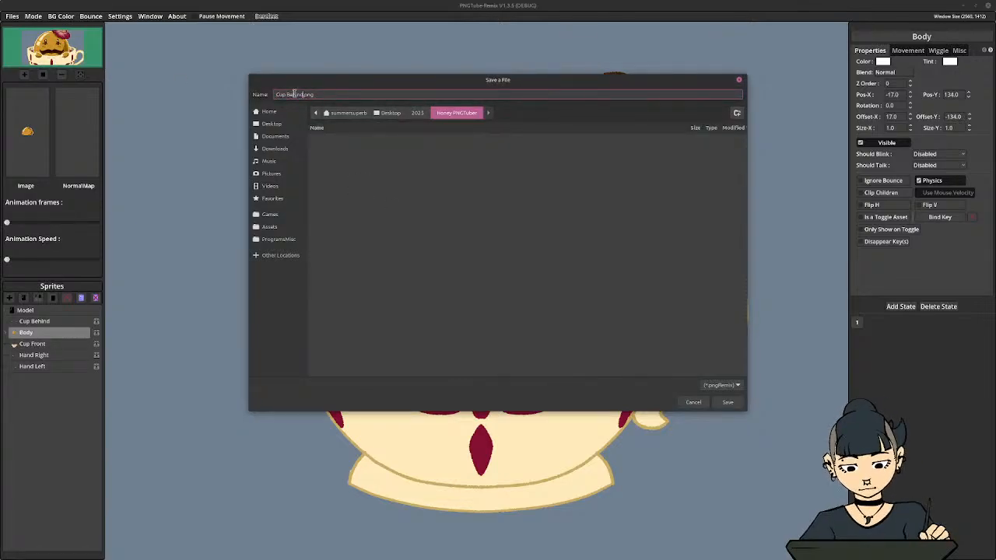
{"action": "left_click_drag", "start_coordinate": [302, 94], "coordinate": [210, 91]}
{"action": "type", "text": "Honey"}
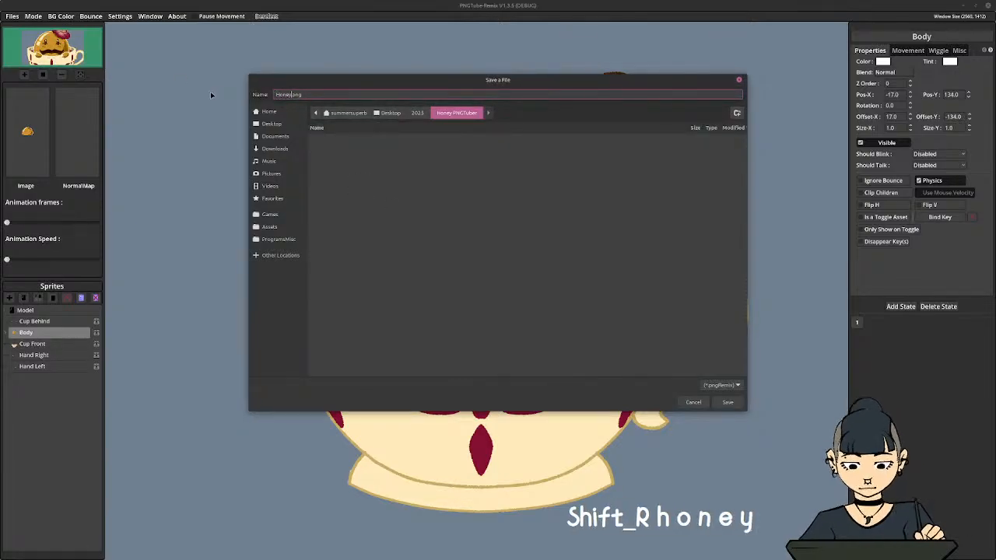
{"action": "type", "text": "PNGTuber"}
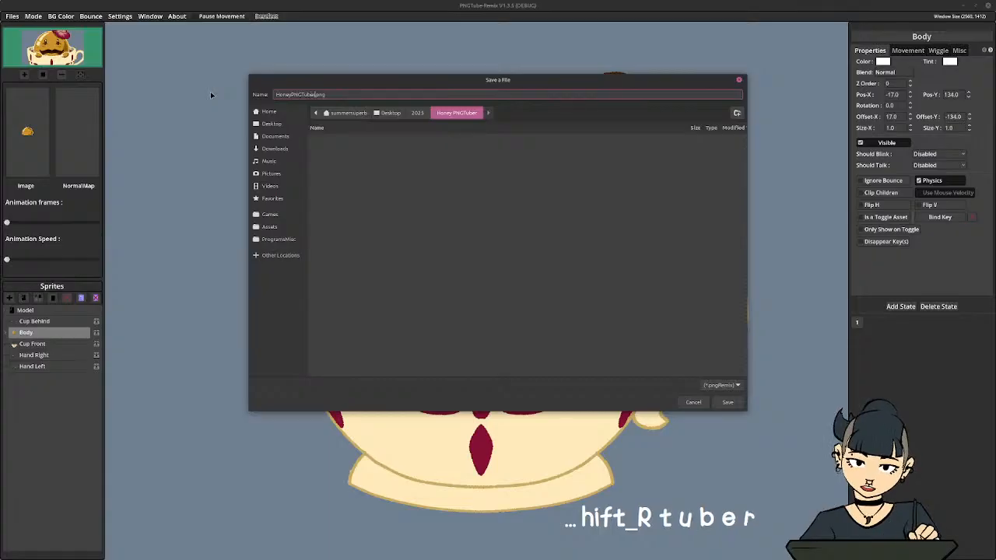
{"action": "left_click", "coordinate": [727, 402]}
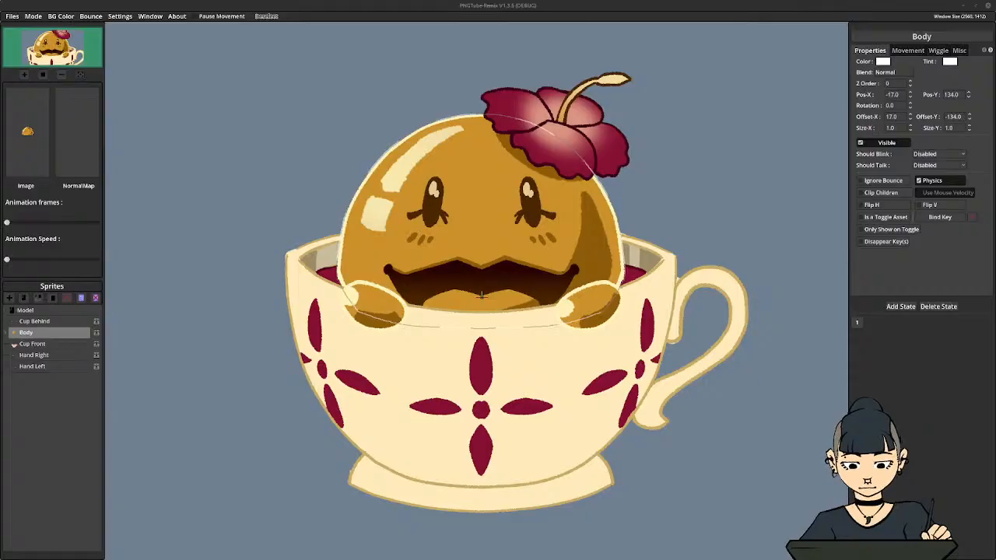
{"action": "left_click", "coordinate": [983, 38]}
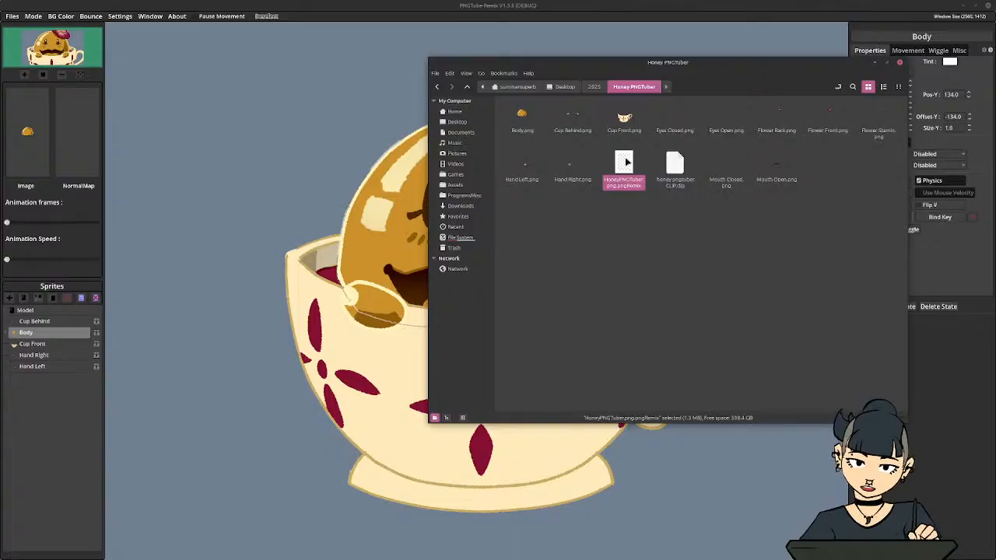
{"action": "left_click_drag", "start_coordinate": [746, 63], "coordinate": [995, 134]}
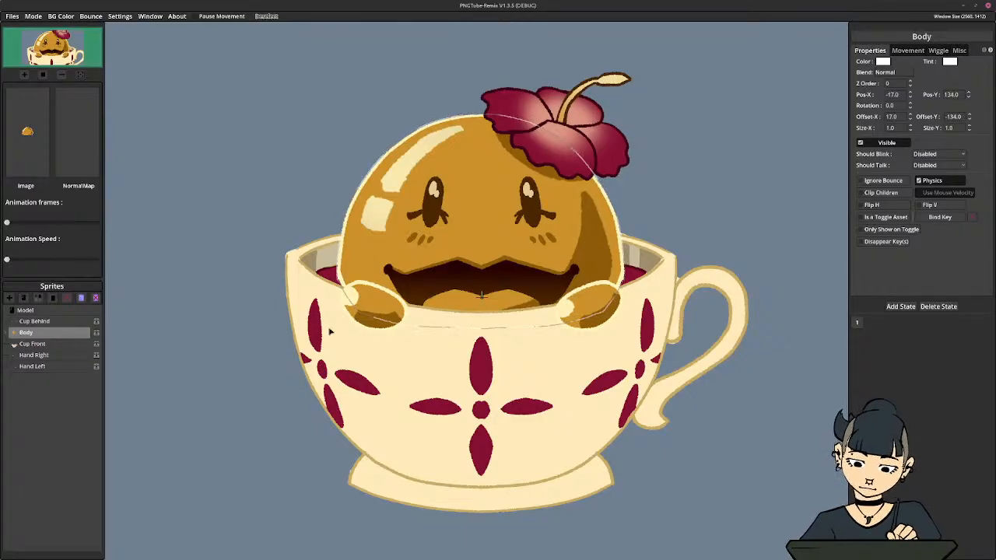
Expand Body and set Should Blink to Eye Open for the Eyes Open sprite and Eye Closed for Eyes Closed
{"action": "left_click", "coordinate": [13, 333]}
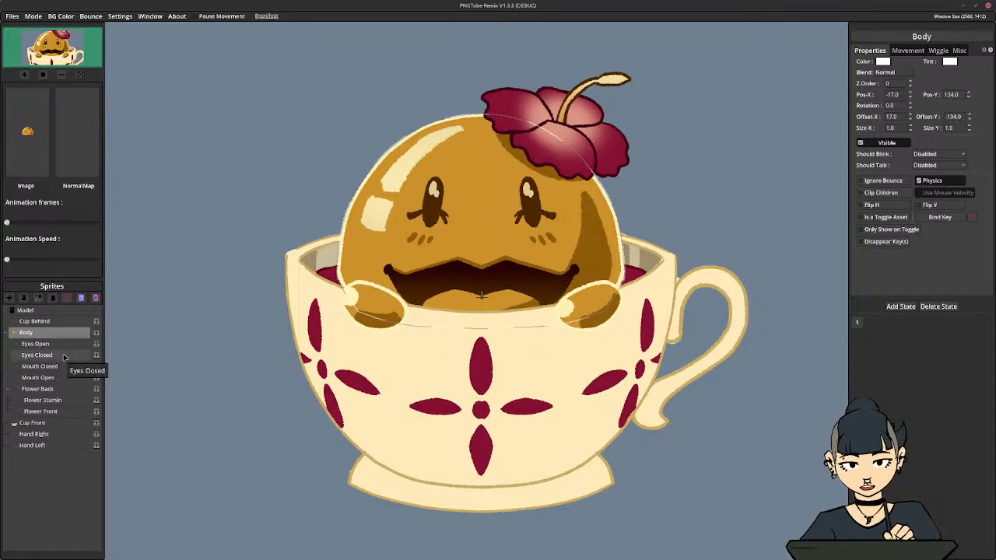
{"action": "left_click", "coordinate": [85, 347]}
{"action": "left_click", "coordinate": [926, 155]}
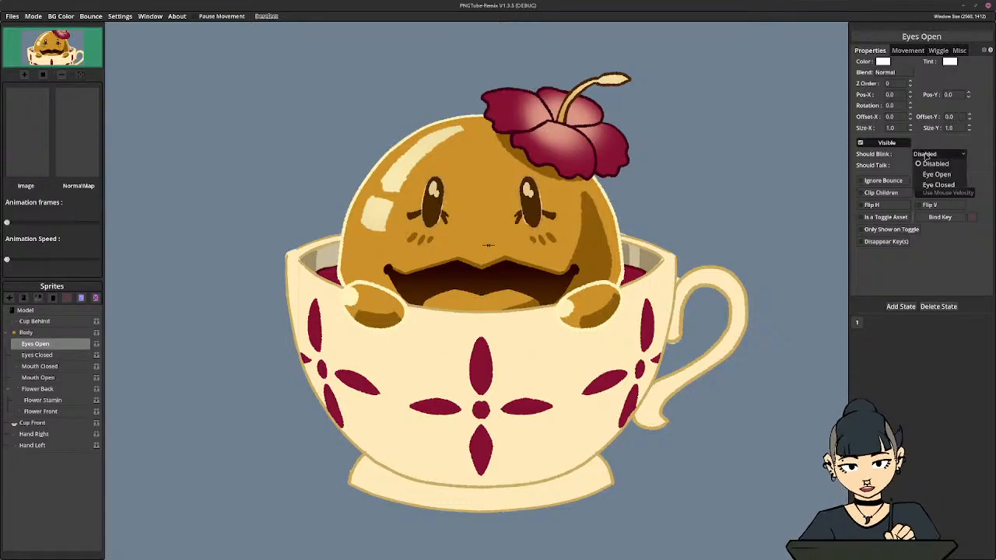
{"action": "left_click", "coordinate": [933, 173]}
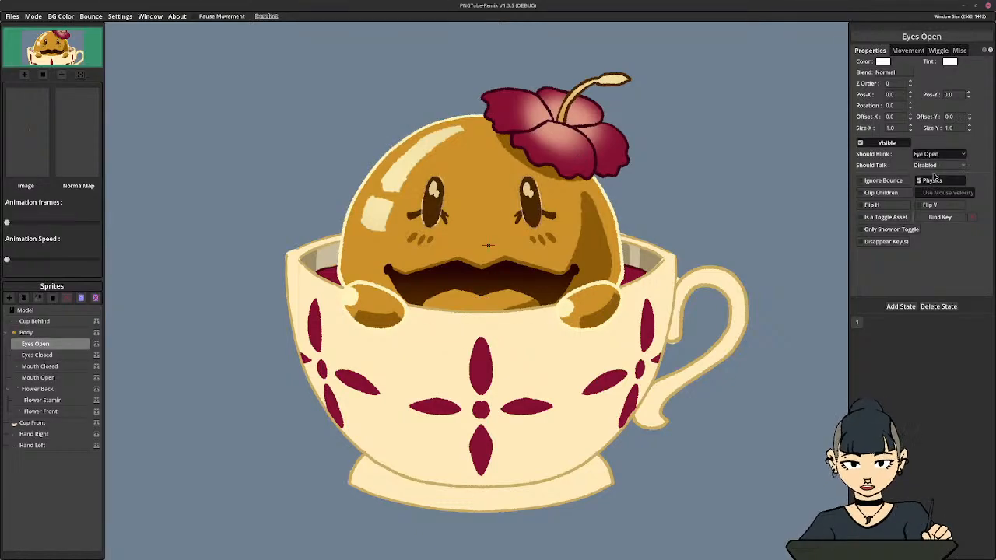
{"action": "left_click", "coordinate": [49, 356]}
{"action": "left_click", "coordinate": [931, 156]}
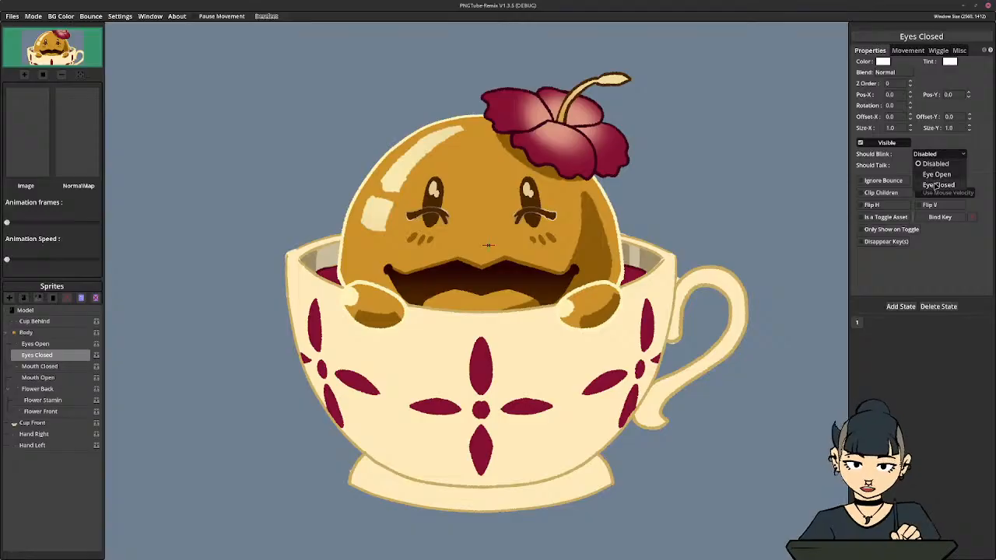
{"action": "left_click", "coordinate": [934, 184]}
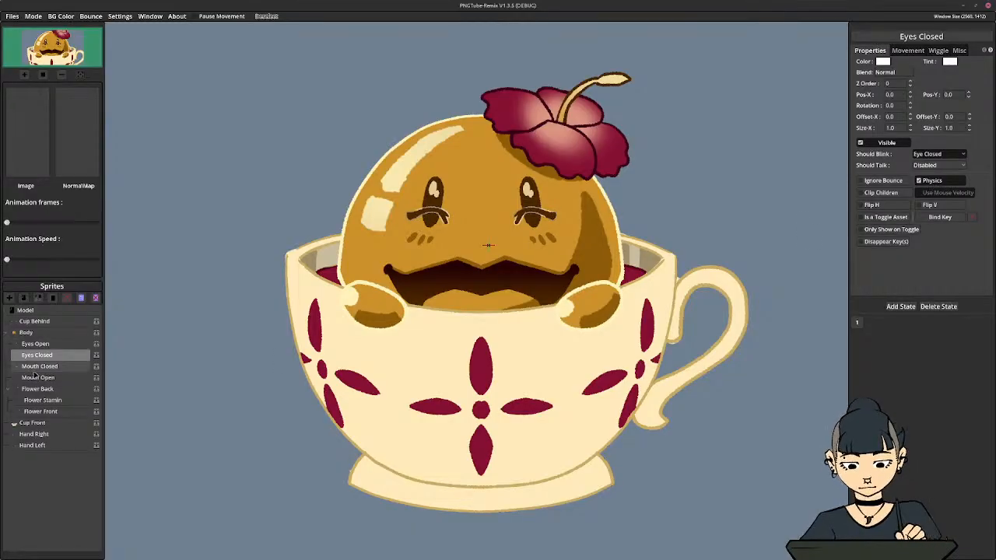
Set Should Talk to Mouth Closed for the Mouth Closed sprite and Mouth Open for Mouth Open, and save the model
{"action": "left_click", "coordinate": [40, 367]}
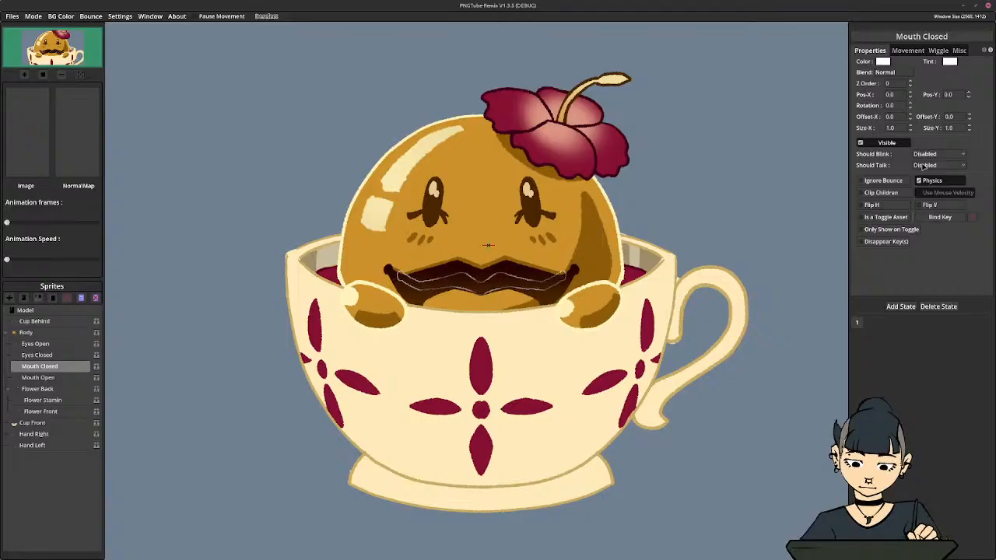
{"action": "left_click", "coordinate": [922, 165]}
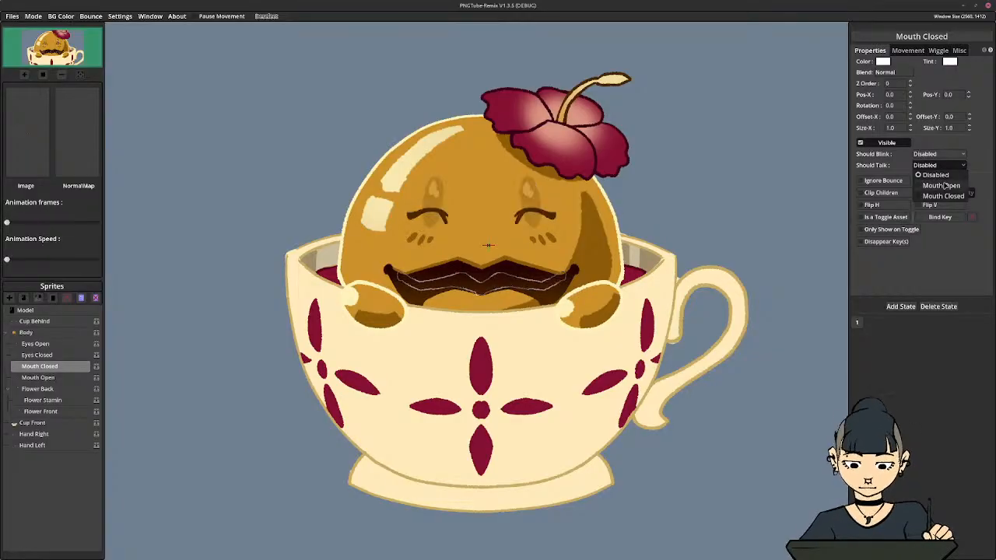
{"action": "left_click", "coordinate": [942, 196]}
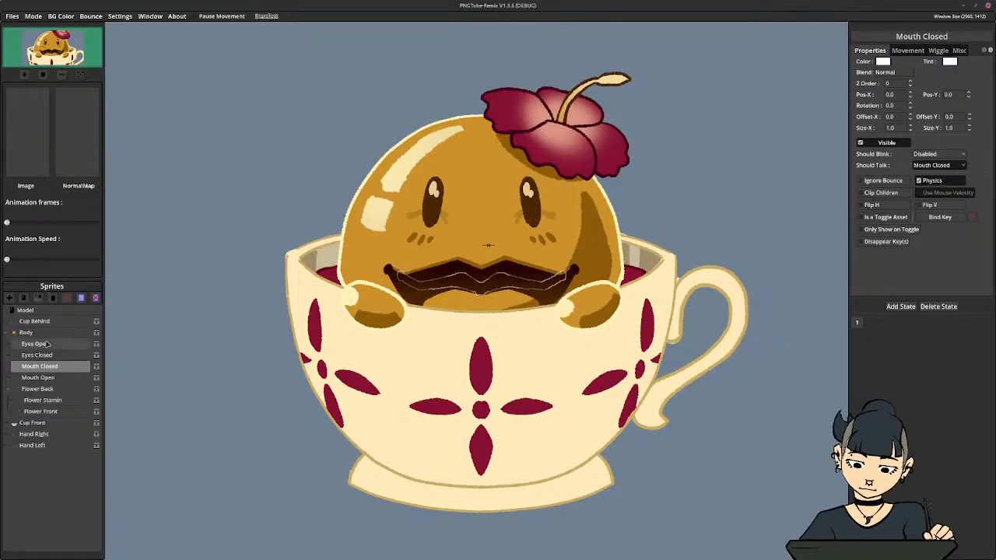
{"action": "left_click", "coordinate": [43, 377]}
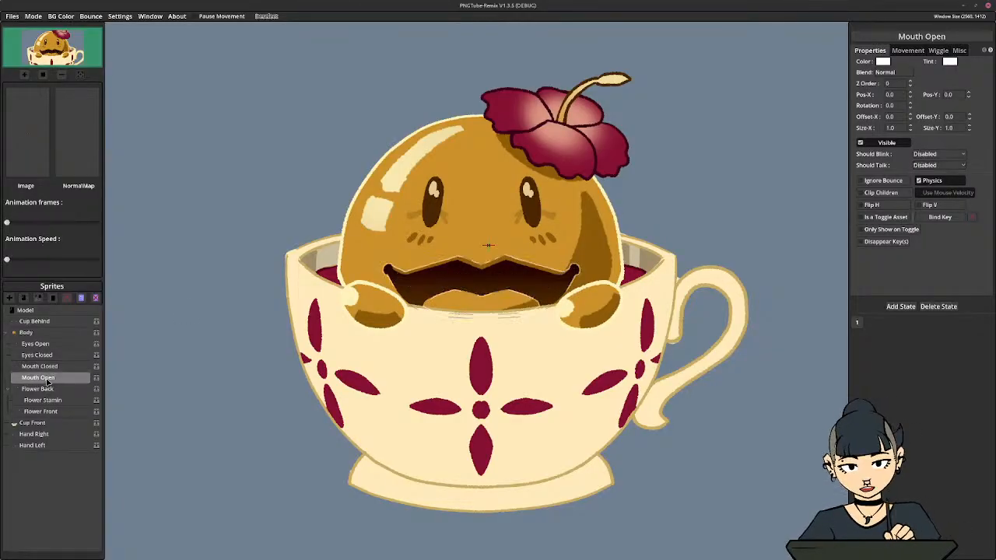
{"action": "left_click", "coordinate": [939, 165]}
{"action": "left_click", "coordinate": [939, 187]}
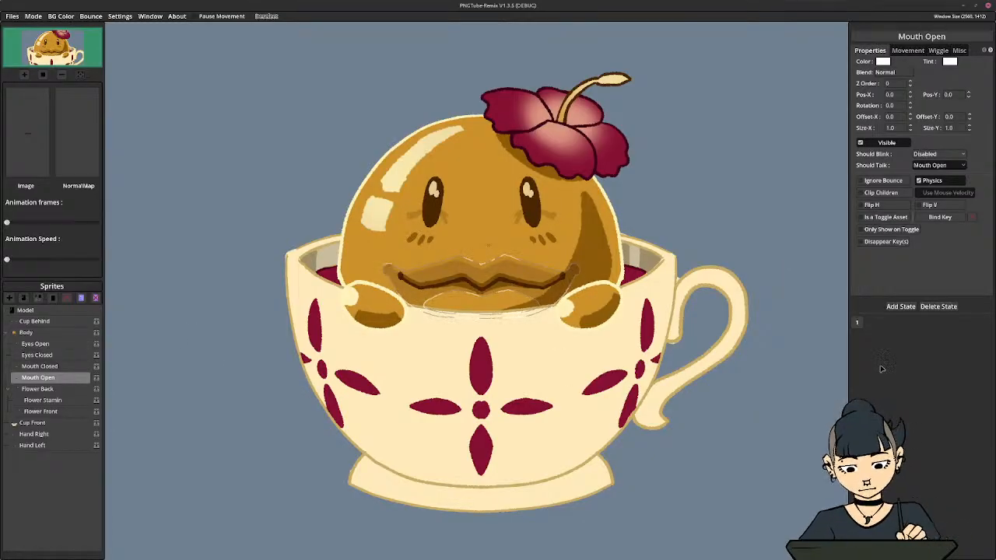
{"action": "key", "text": "ctrl+s"}
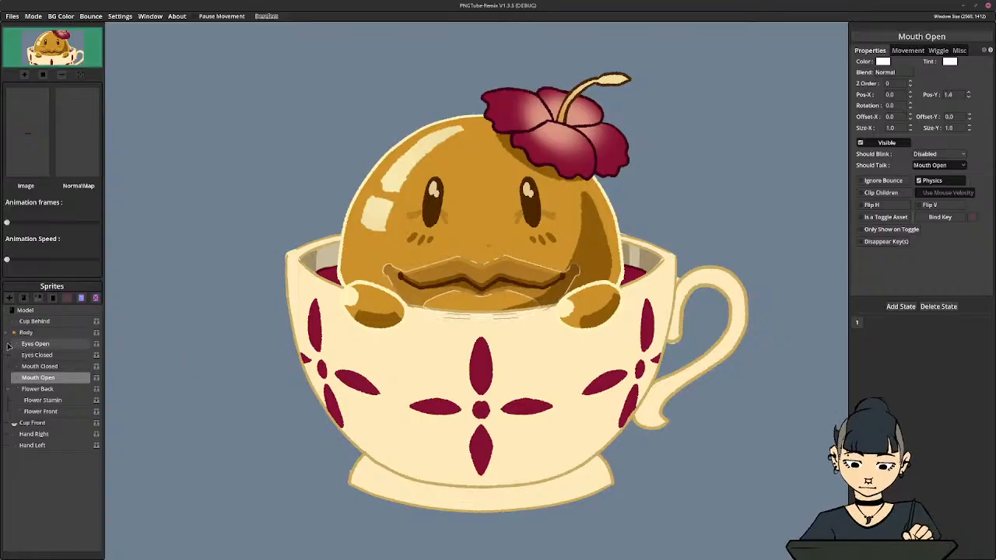
Collapse the Flower Back group and enable Wiggle Physics and Follow Parent's effect on Flower Back
{"action": "left_click", "coordinate": [17, 389]}
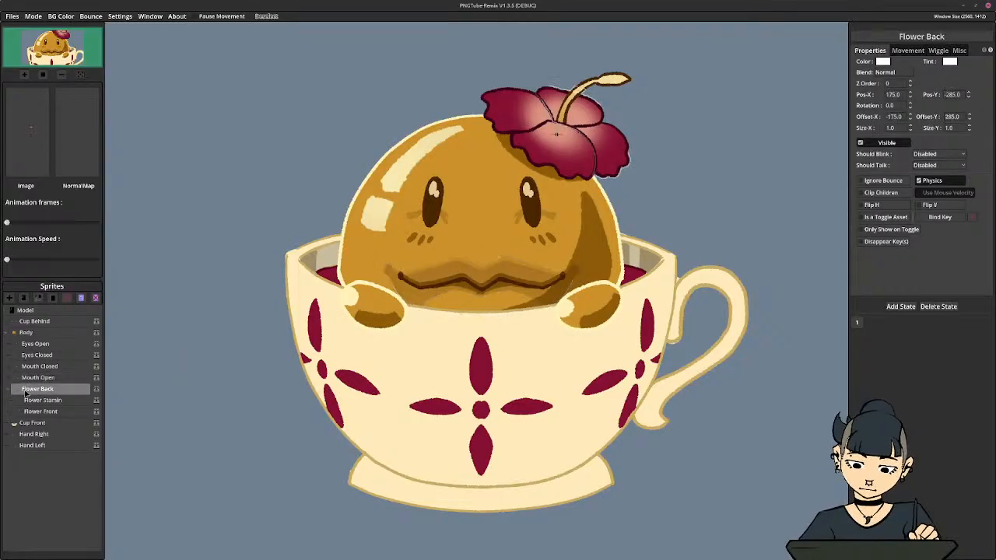
{"action": "left_click", "coordinate": [7, 390]}
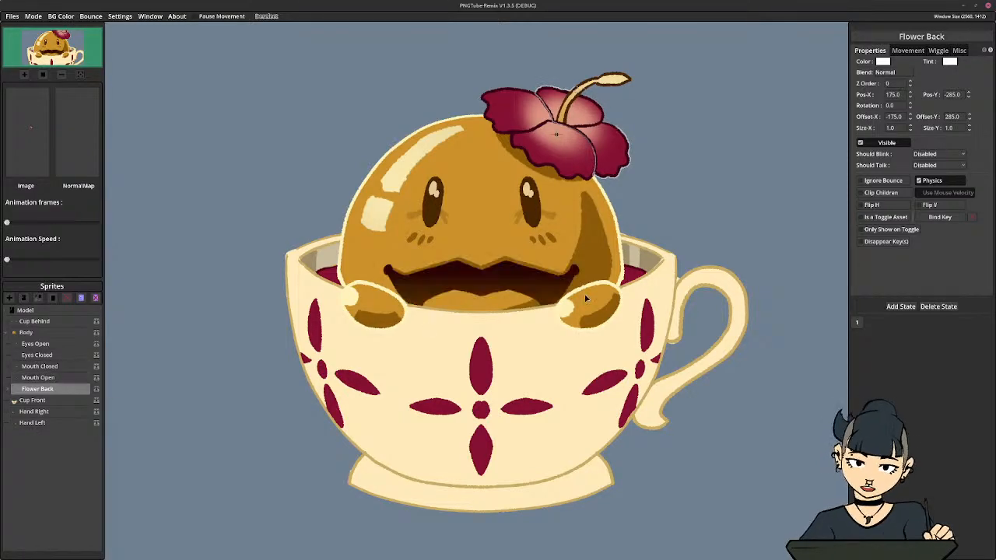
{"action": "left_click", "coordinate": [944, 51]}
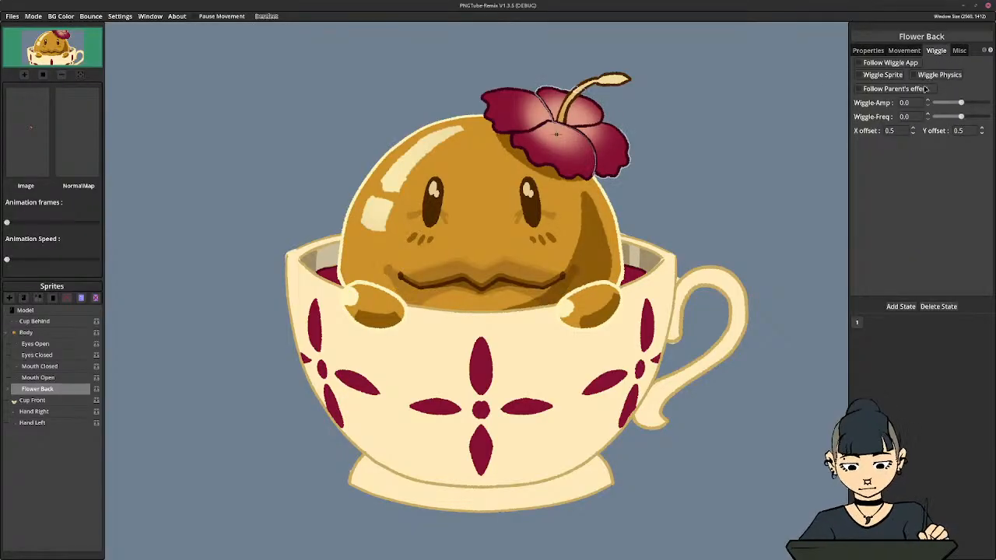
{"action": "left_click", "coordinate": [929, 78]}
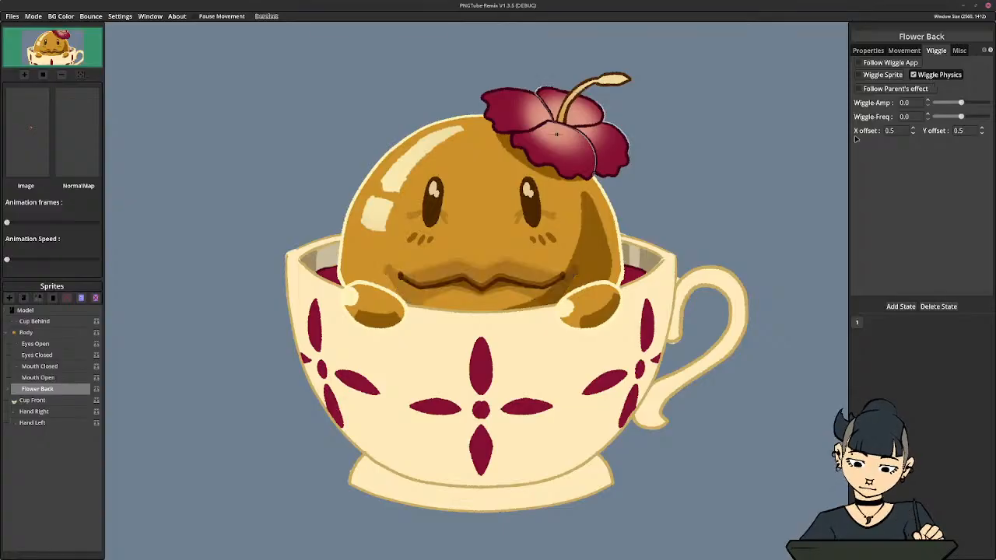
{"action": "left_click", "coordinate": [885, 90]}
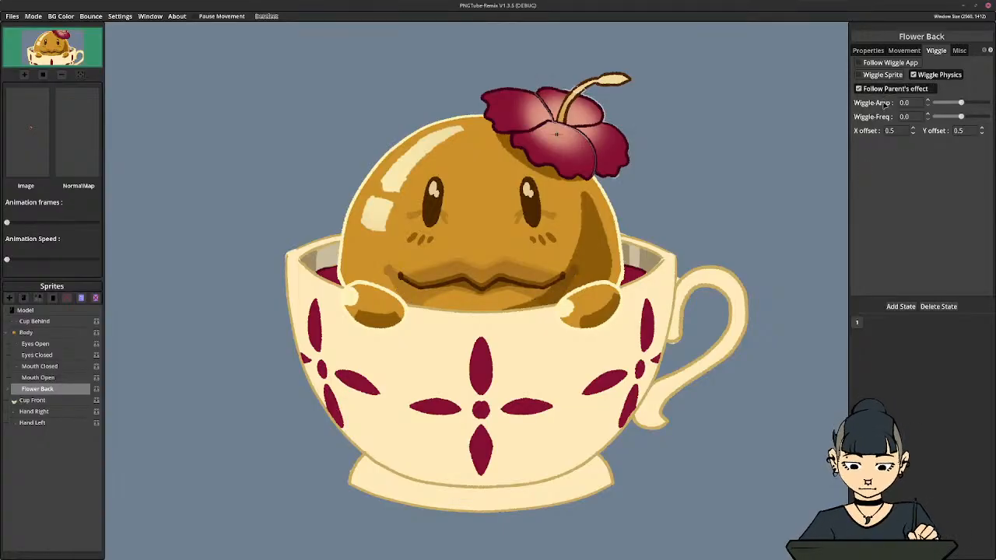
Switch Wiggle Physics on and off again for Body, and set its follow-mouse Squish X and Squish Y to 0.008
{"action": "left_click", "coordinate": [27, 335]}
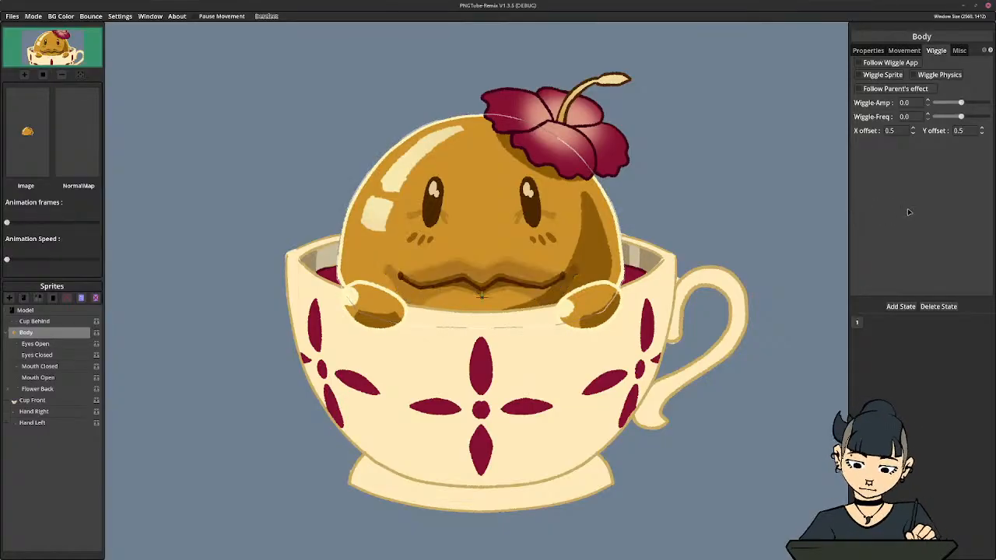
{"action": "left_click", "coordinate": [915, 76]}
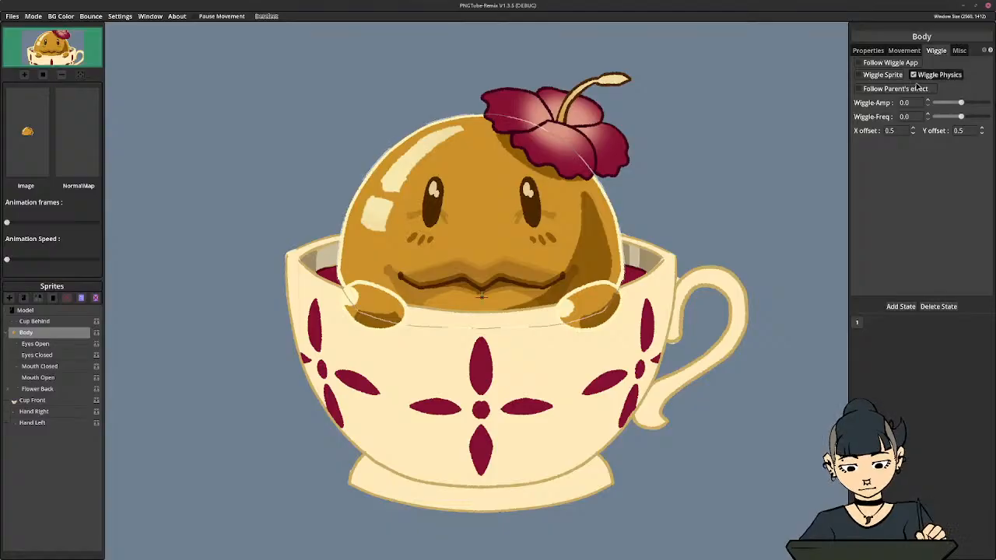
{"action": "left_click", "coordinate": [913, 76]}
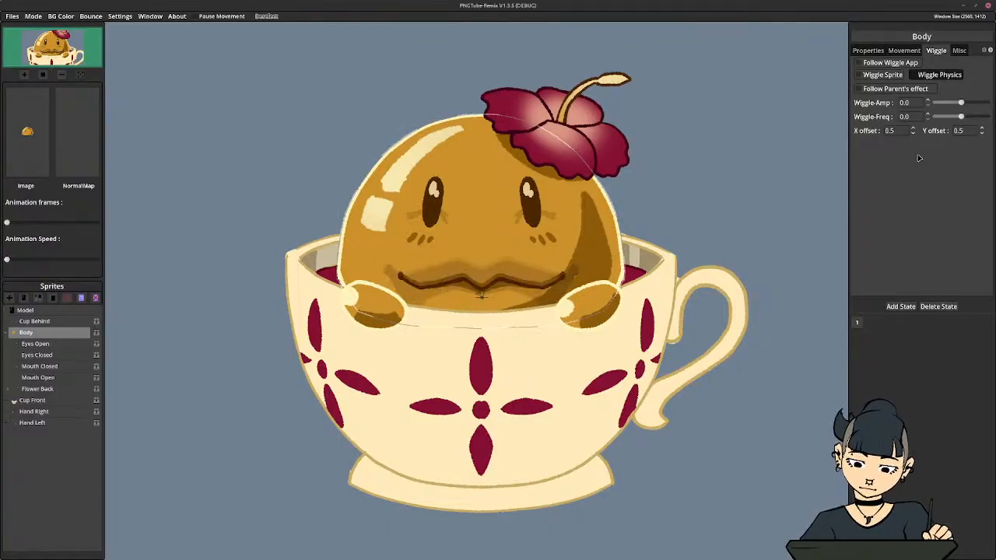
{"action": "left_click", "coordinate": [914, 51]}
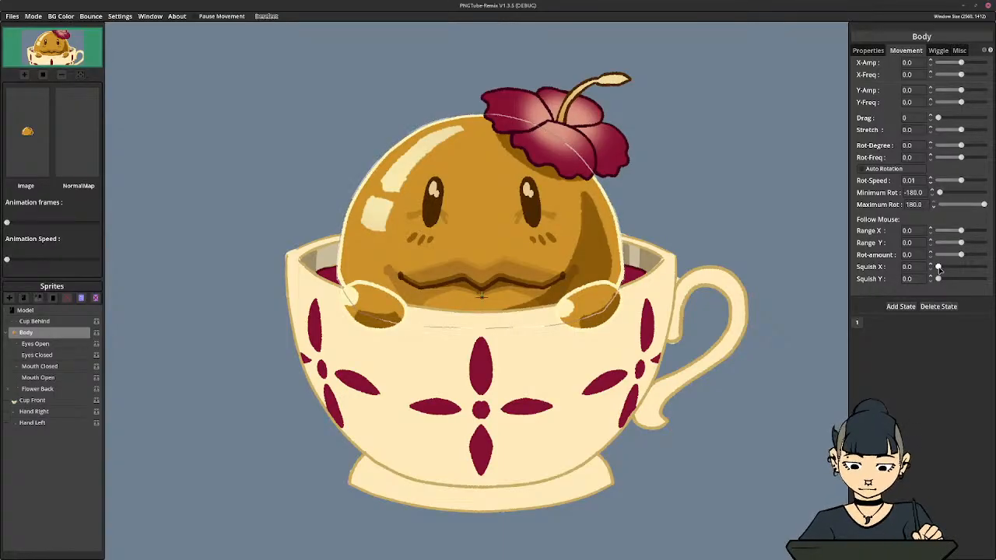
{"action": "left_click_drag", "start_coordinate": [937, 267], "coordinate": [939, 268]}
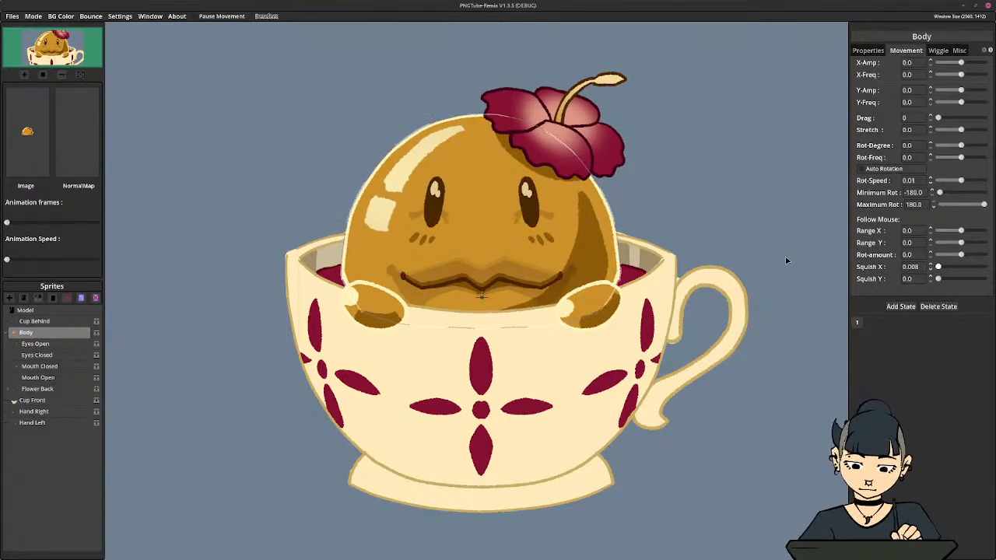
{"action": "left_click", "coordinate": [938, 280]}
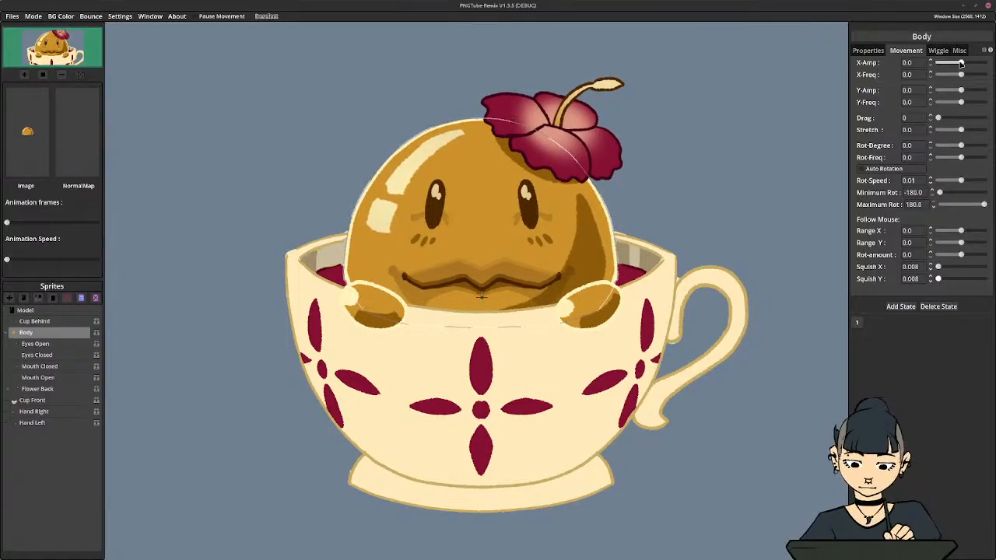
{"action": "left_click_drag", "start_coordinate": [962, 62], "coordinate": [961, 63]}
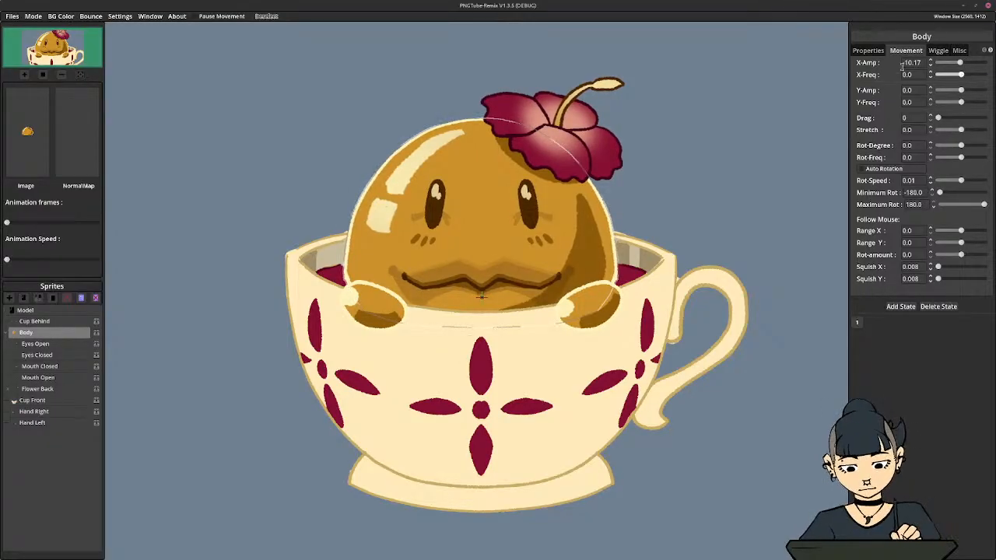
{"action": "left_click_drag", "start_coordinate": [921, 63], "coordinate": [861, 61]}
{"action": "type", "text": "0"}
{"action": "key", "text": "Return"}
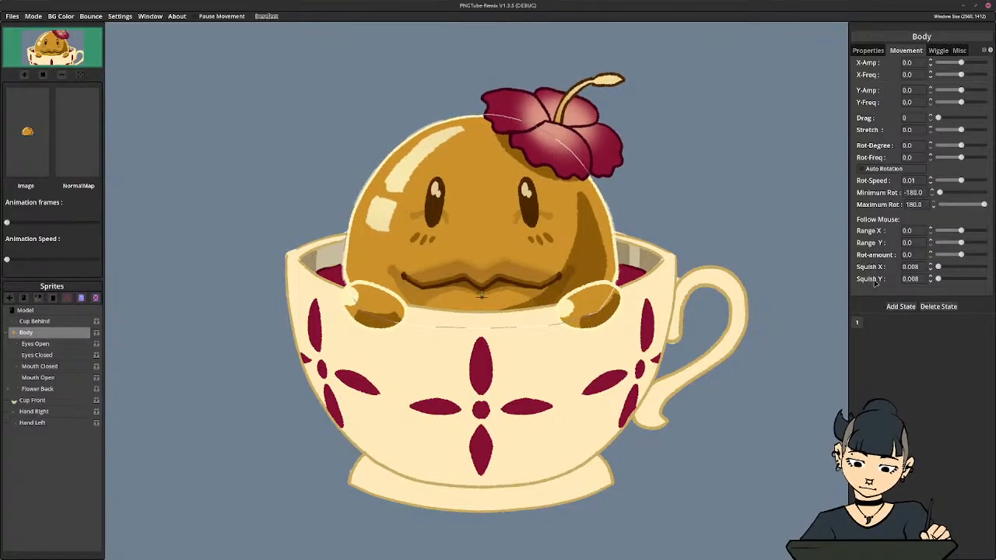
Give Body a vertical movement with a Y-Amp of about 5.08 and a Y-Freq of 0.1
{"action": "left_click", "coordinate": [916, 89]}
{"action": "left_click_drag", "start_coordinate": [937, 100], "coordinate": [962, 93]}
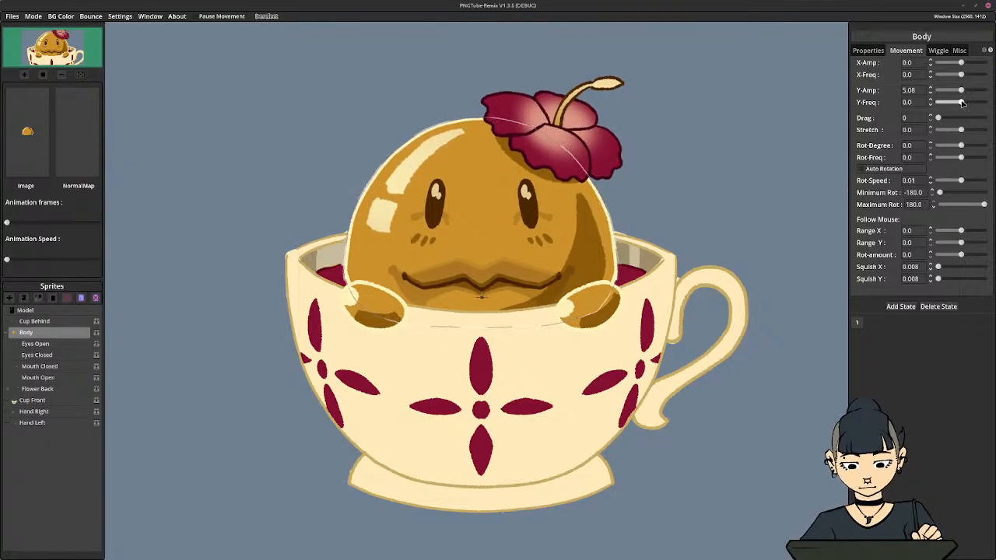
{"action": "left_click", "coordinate": [962, 101]}
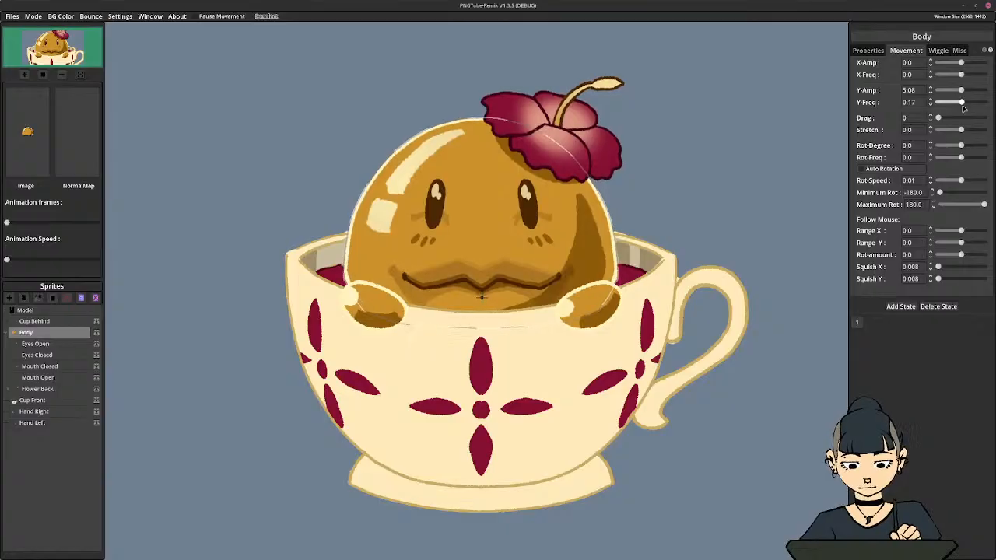
{"action": "left_click", "coordinate": [914, 102]}
{"action": "key", "text": "BackSpace"}
{"action": "key", "text": "Return"}
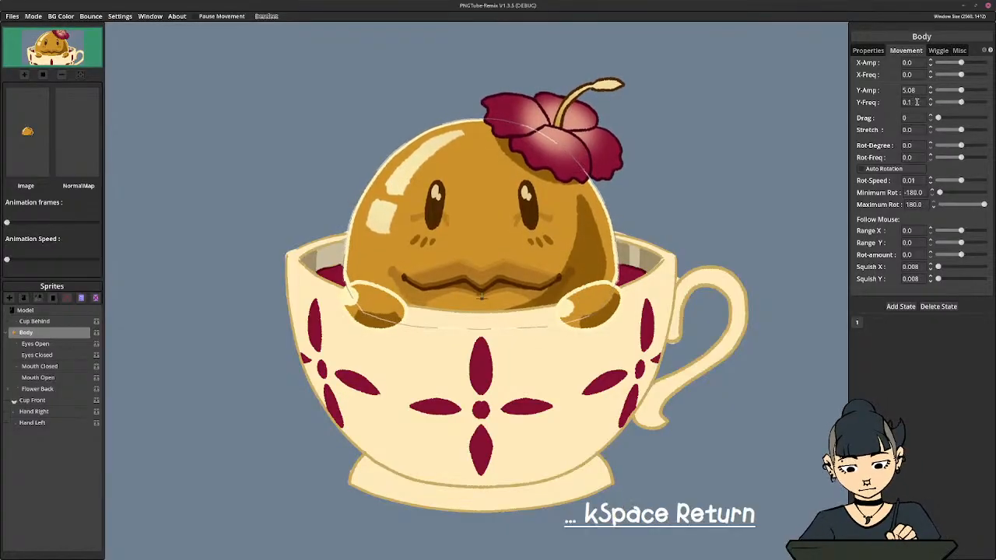
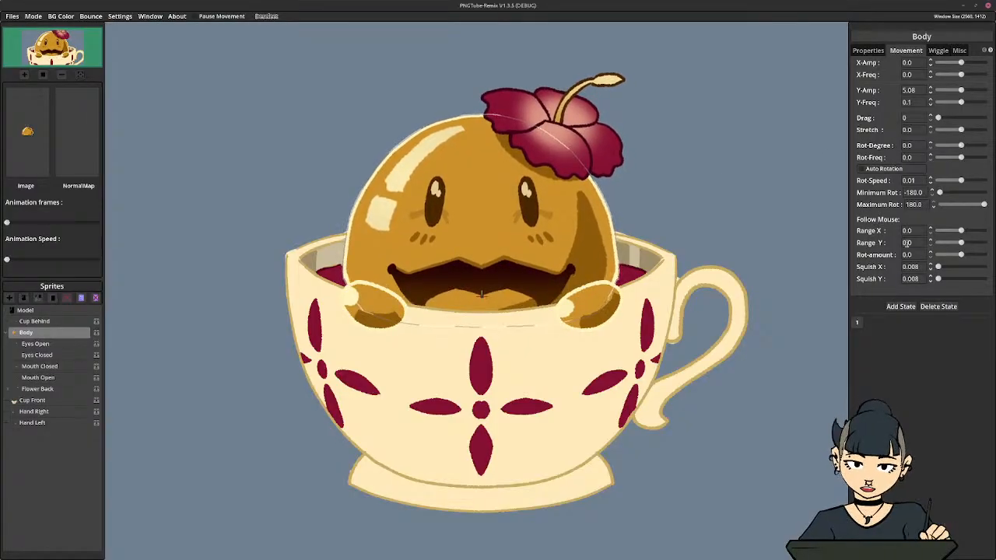
Set the body sprite's mouse-follow Squish X and Squish Y both to 0
{"action": "left_click_drag", "start_coordinate": [920, 267], "coordinate": [827, 267]}
{"action": "type", "text": "0"}
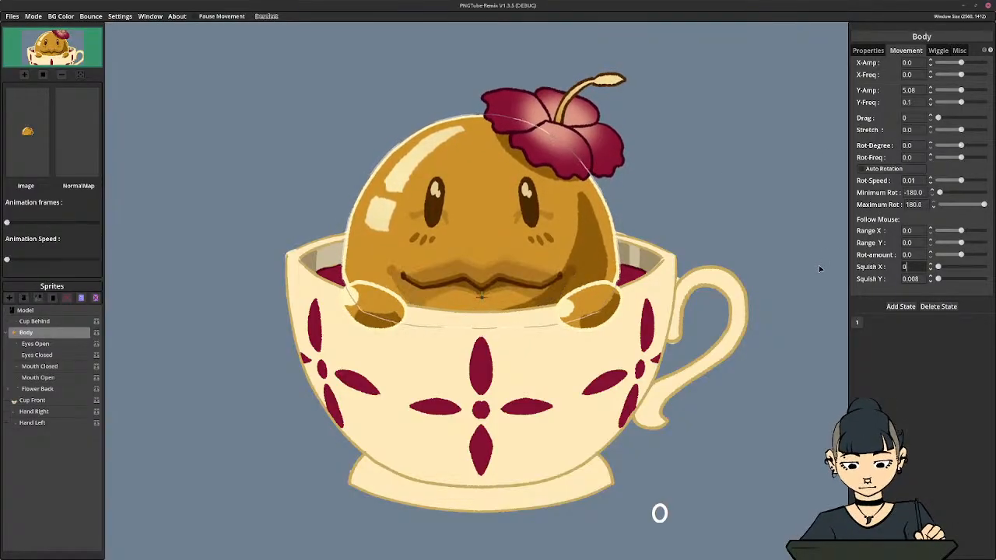
{"action": "key", "text": "Return"}
{"action": "left_click_drag", "start_coordinate": [920, 279], "coordinate": [843, 277]}
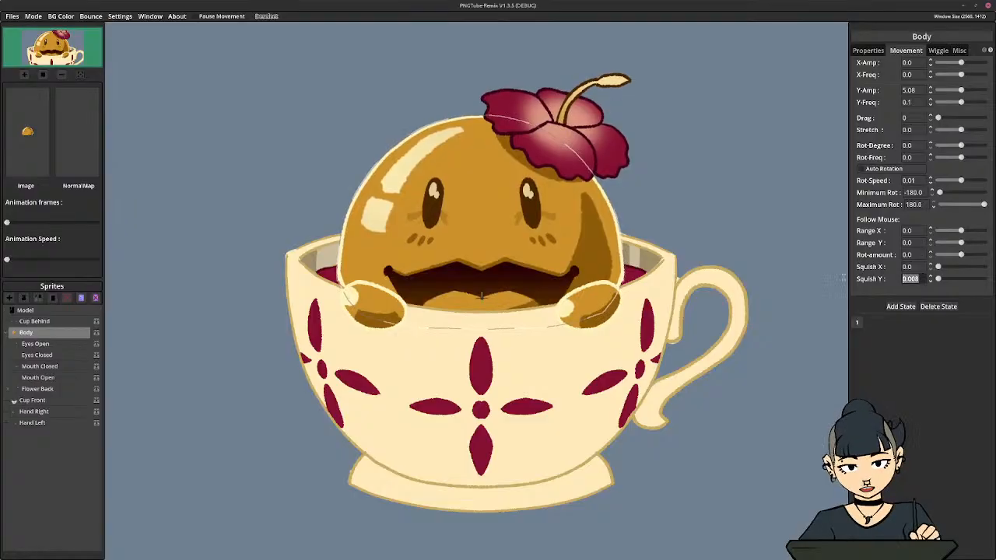
{"action": "type", "text": "0"}
{"action": "key", "text": "Return"}
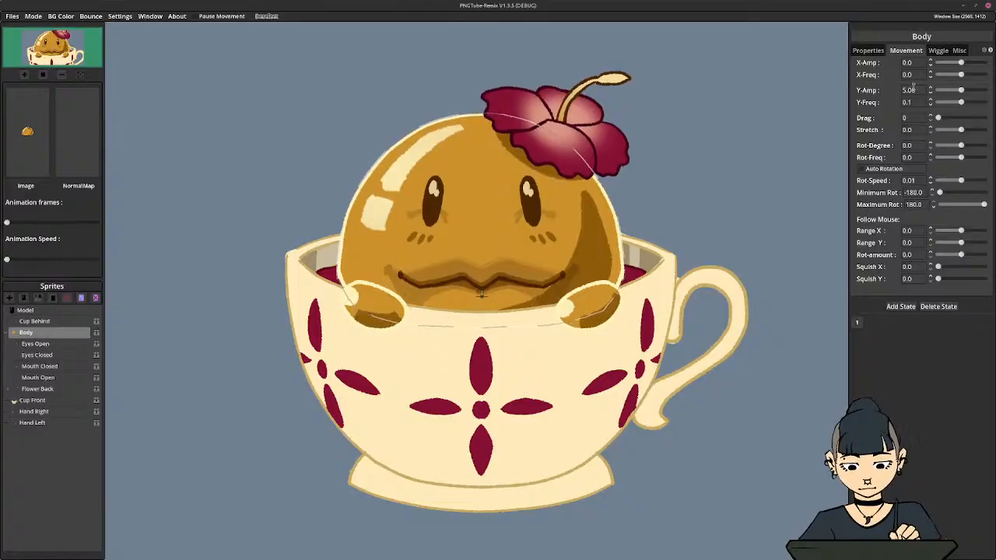
Raise the body's Y-Amp to 10.17 and set its Y-Freq first to 0.05 and finally to 0.08
{"action": "left_click_drag", "start_coordinate": [961, 91], "coordinate": [963, 90]}
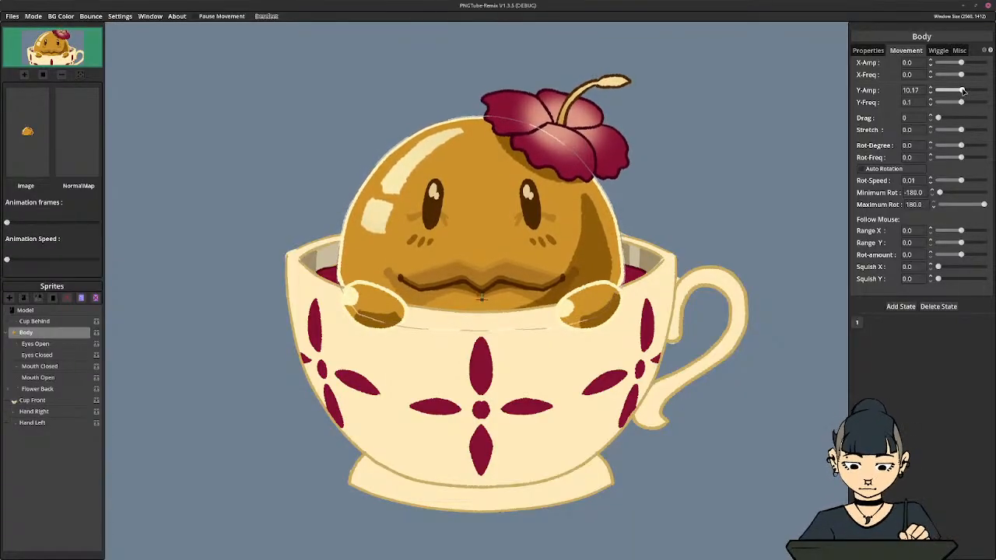
{"action": "left_click", "coordinate": [920, 101]}
{"action": "key", "text": "BackSpace"}
{"action": "type", "text": "05"}
{"action": "key", "text": "Return"}
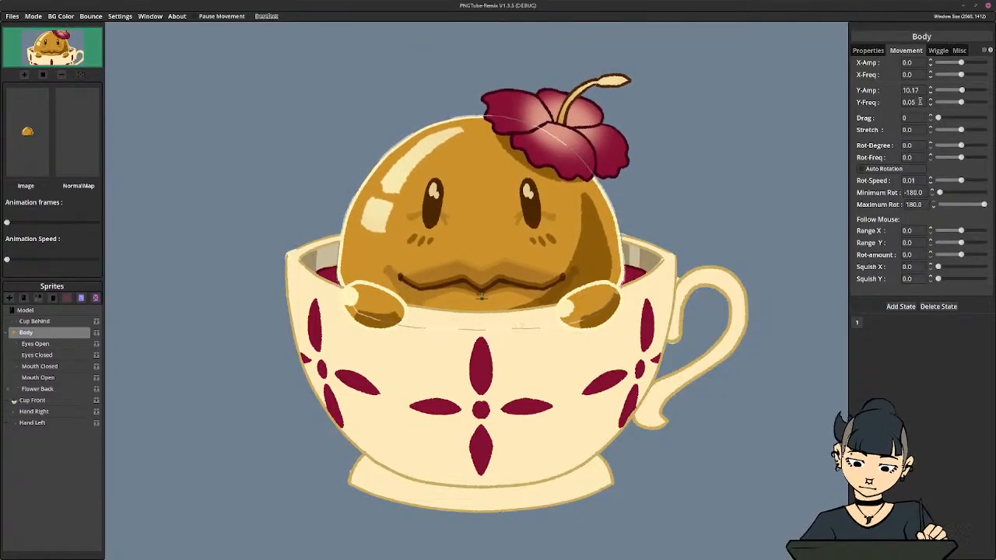
{"action": "key", "text": "BackSpace"}
{"action": "type", "text": "8"}
{"action": "key", "text": "Return"}
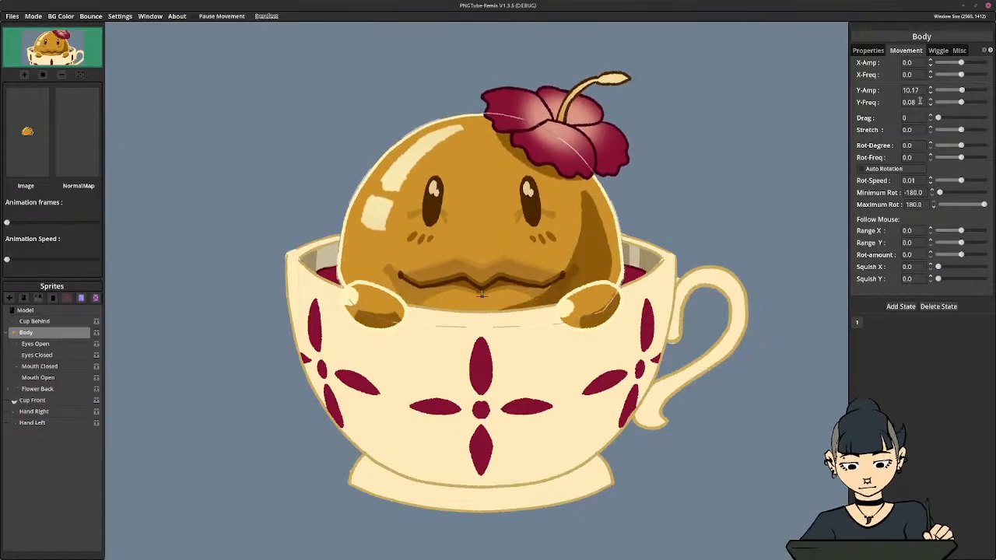
Raise the body's Y-Amp to 15.25 and settle it at 12
{"action": "left_click_drag", "start_coordinate": [961, 90], "coordinate": [963, 91]}
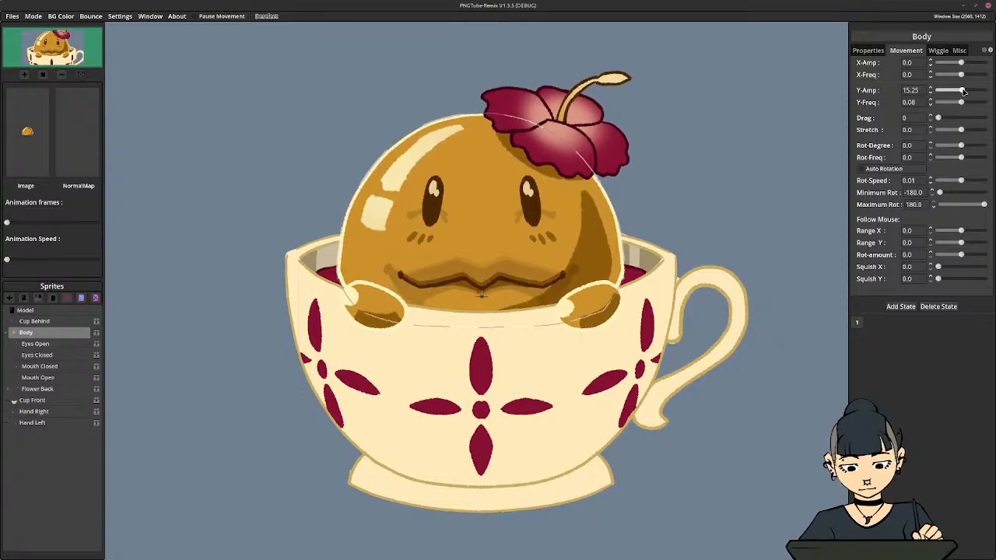
{"action": "double_click", "coordinate": [908, 90]}
{"action": "type", "text": "12"}
{"action": "key", "text": "Return"}
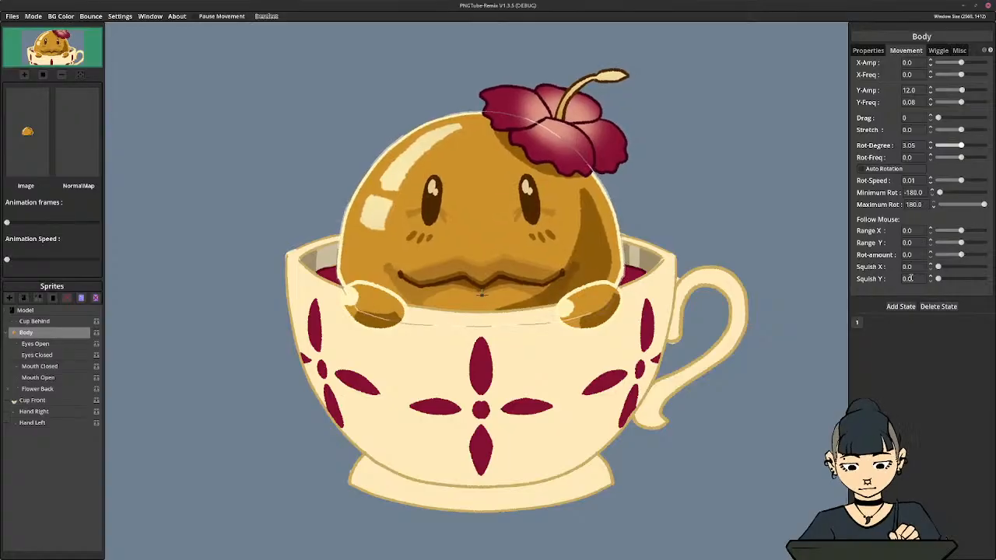
Try a Rot-Freq of 0.05 on the body and reset it to 0
{"action": "scroll", "coordinate": [669, 272], "scroll_direction": "down", "scroll_amount": 3}
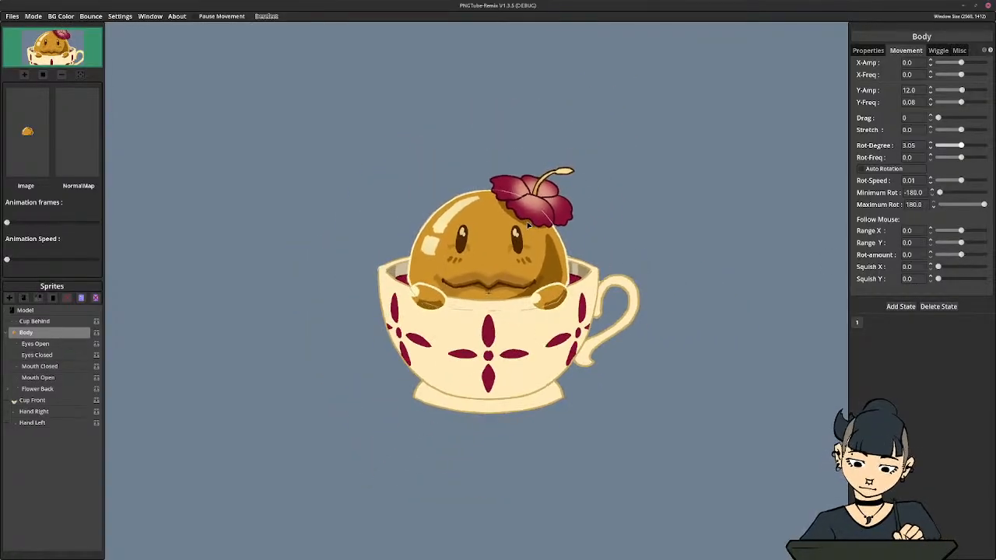
{"action": "scroll", "coordinate": [478, 227], "scroll_direction": "up", "scroll_amount": 2}
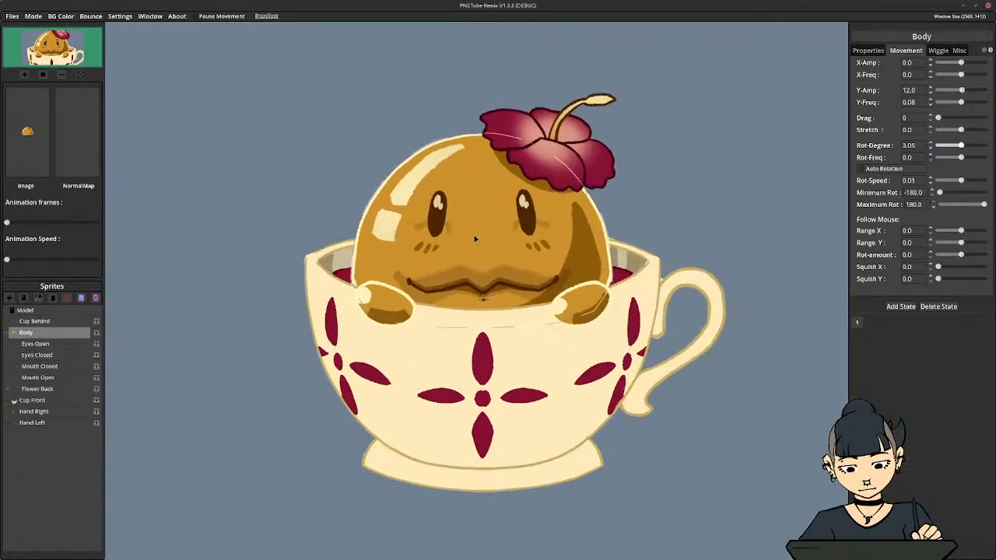
{"action": "left_click", "coordinate": [921, 158]}
{"action": "key", "text": "BackSpace"}
{"action": "type", "text": "05"}
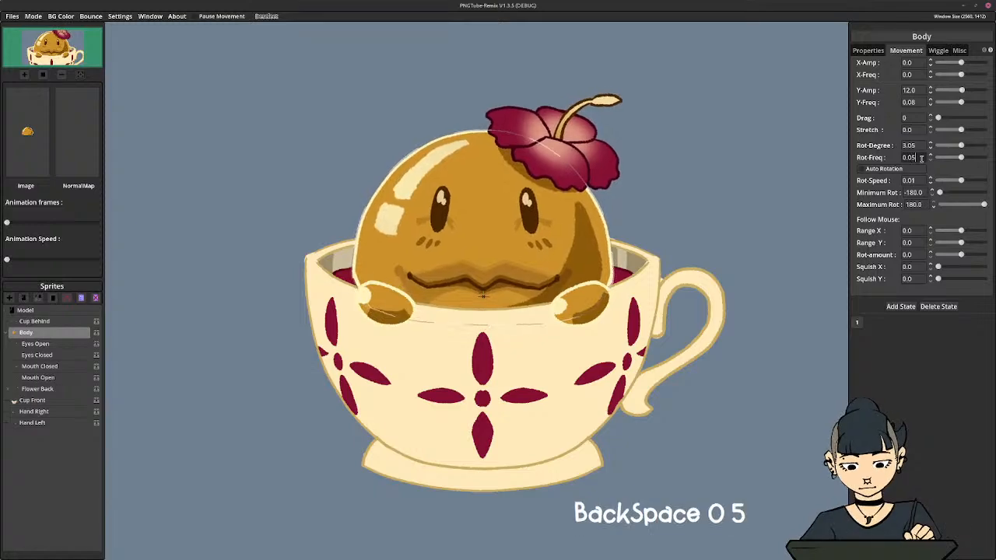
{"action": "key", "text": "Return"}
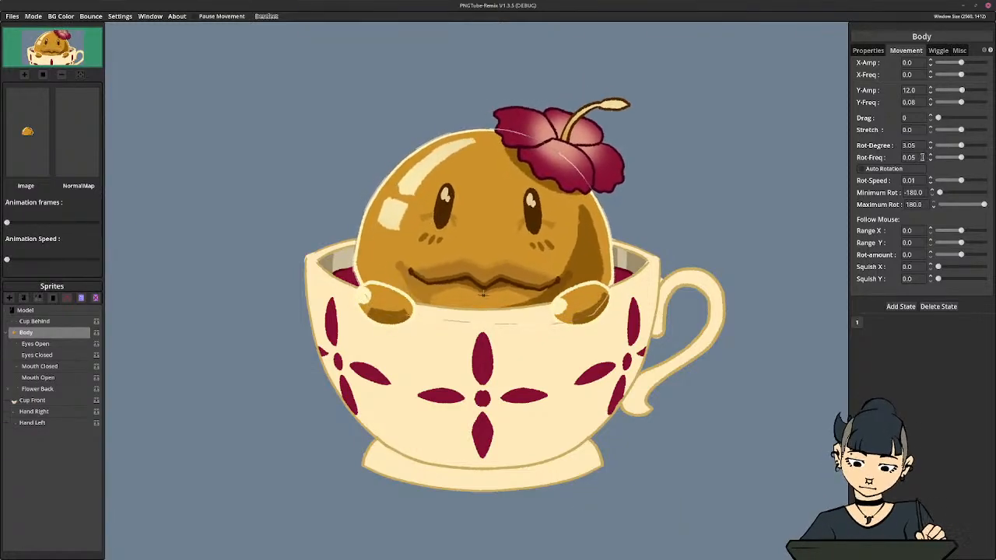
{"action": "left_click_drag", "start_coordinate": [920, 157], "coordinate": [865, 157]}
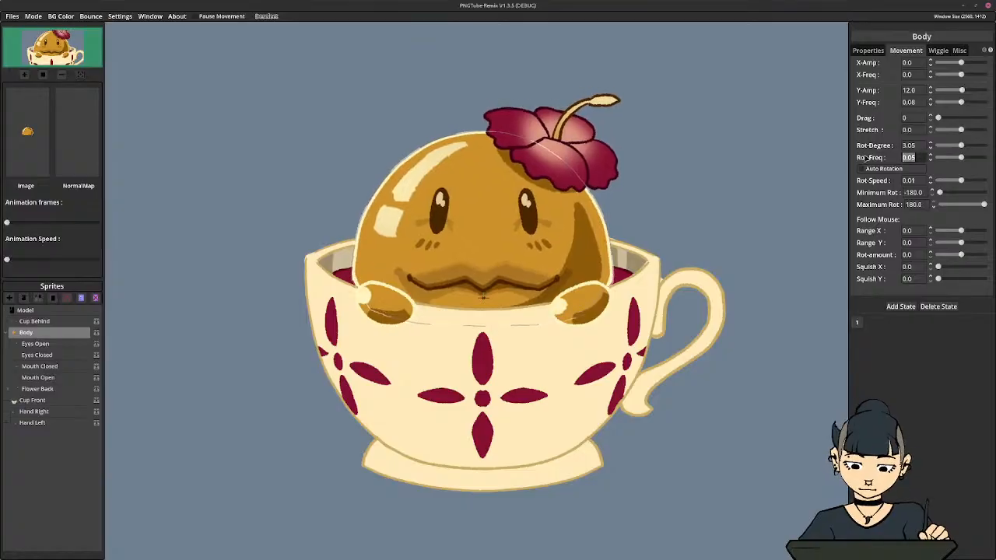
{"action": "type", "text": "0"}
{"action": "key", "text": "Return"}
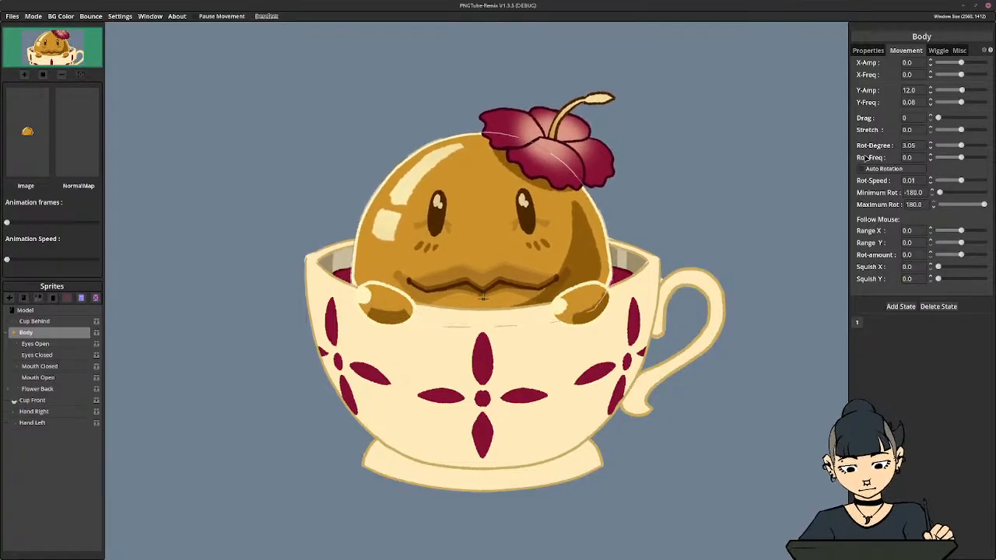
Try a faster Rot-Freq of 0.5 on the body and return it to 0
{"action": "left_click", "coordinate": [921, 158]}
{"action": "key", "text": "BackSpace"}
{"action": "type", "text": "5"}
{"action": "key", "text": "Return"}
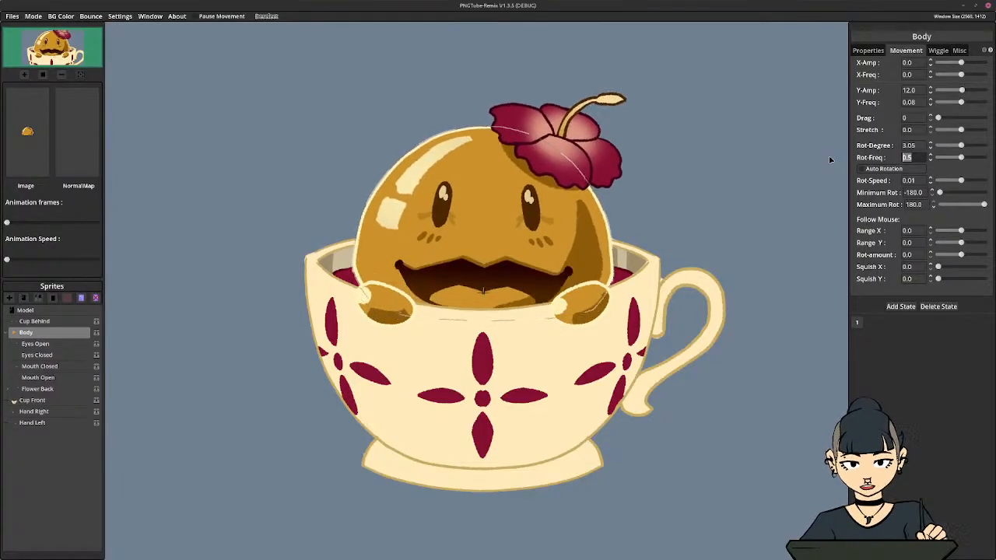
{"action": "type", "text": "0"}
{"action": "key", "text": "Return"}
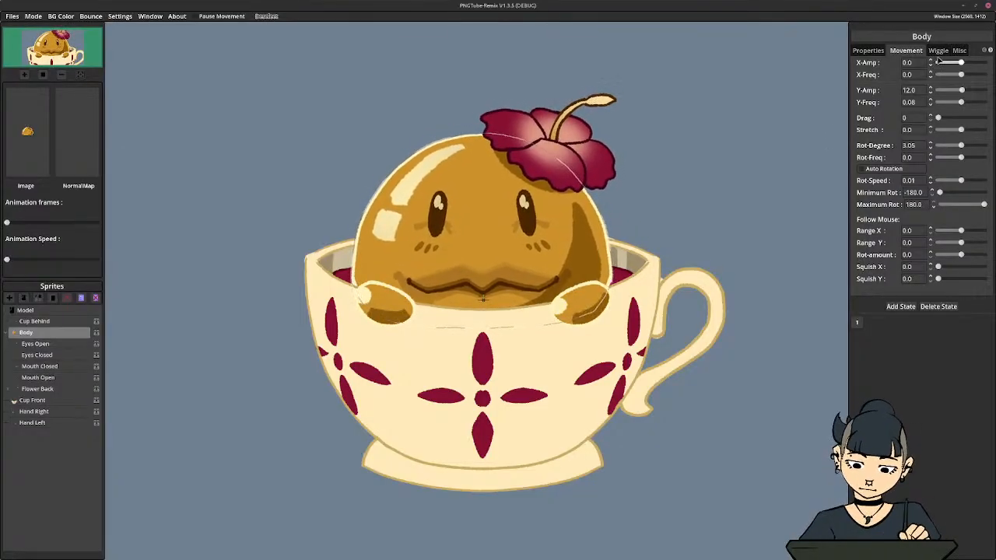
Enable Wiggle Sprite on the body with a Wiggle-Amp of 0.76 and a Wiggle-Freq of 0.12
{"action": "left_click", "coordinate": [938, 51]}
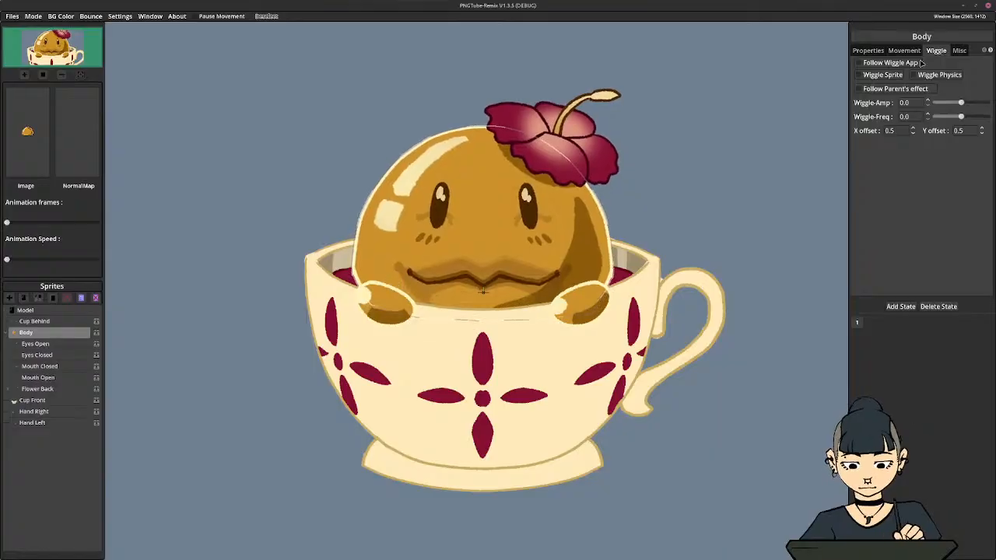
{"action": "left_click", "coordinate": [962, 104]}
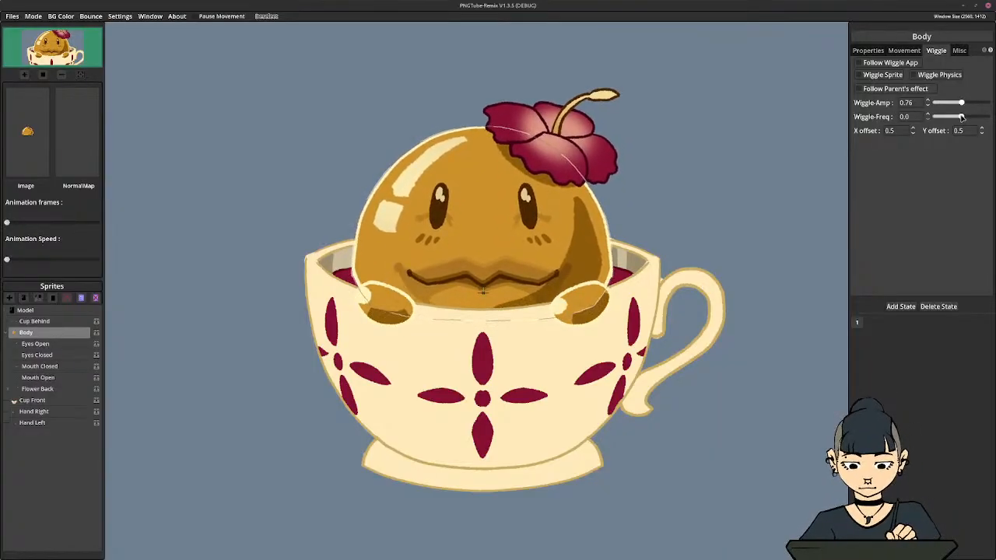
{"action": "left_click", "coordinate": [962, 116]}
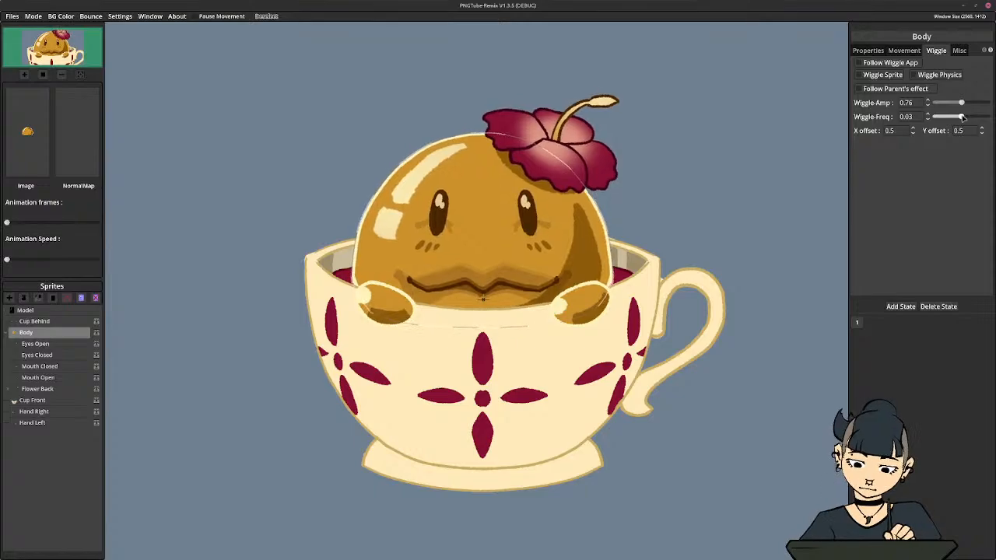
{"action": "left_click", "coordinate": [962, 117]}
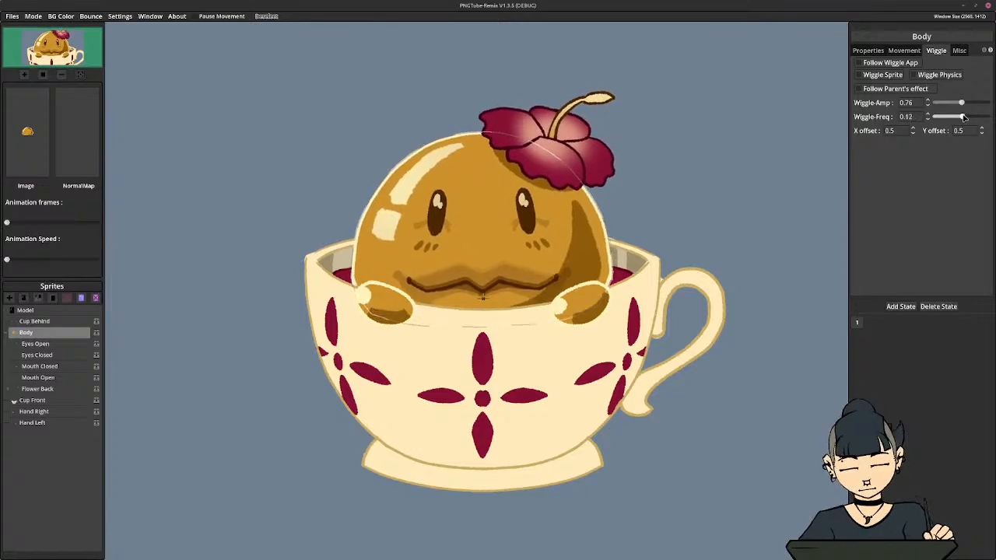
{"action": "left_click", "coordinate": [899, 78]}
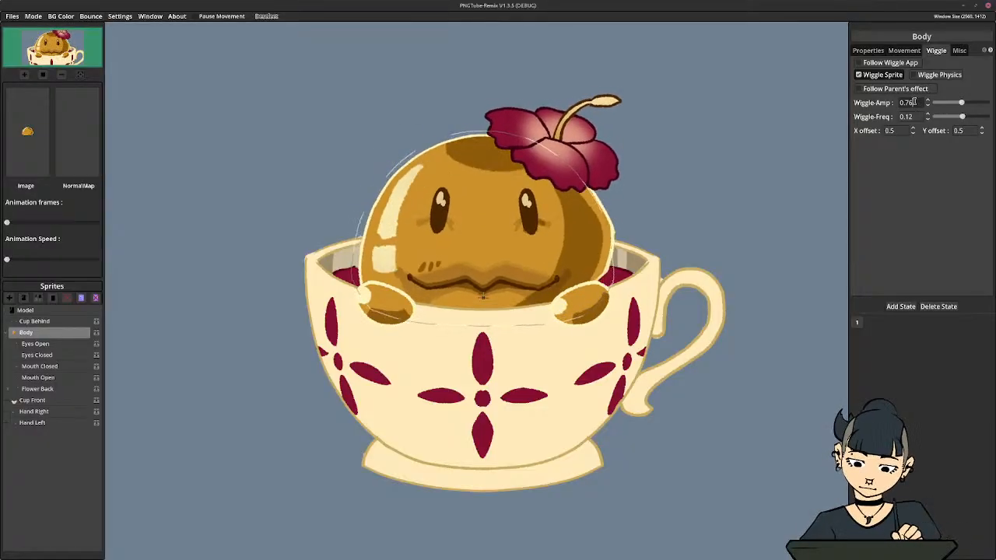
Reduce the body's Wiggle-Amp to 0.2
{"action": "key", "text": "BackSpace"}
{"action": "key", "text": "BackSpace"}
{"action": "type", "text": "2"}
{"action": "key", "text": "Return"}
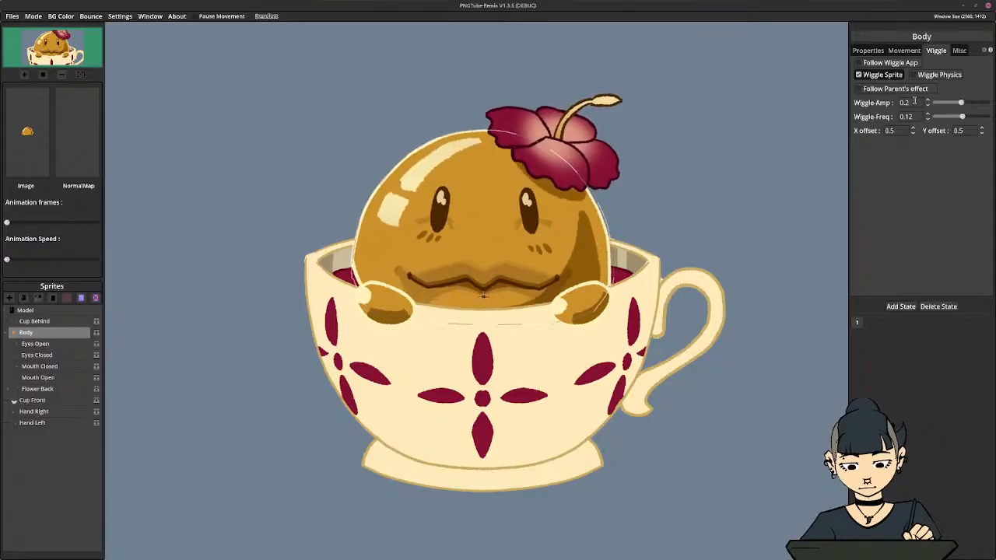
Enable Wiggle Physics on the body, and try Follow Wiggle App before switching it off again
{"action": "left_click", "coordinate": [924, 76]}
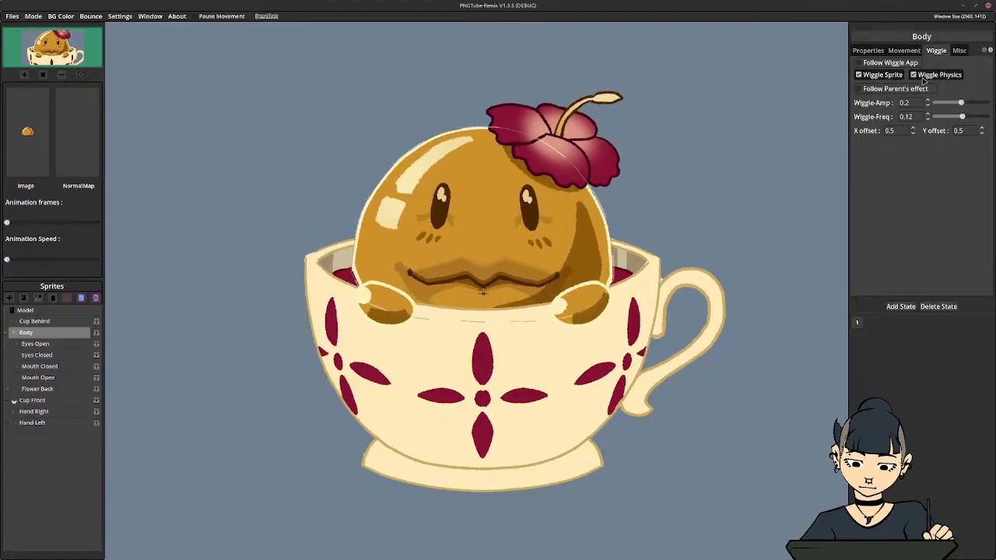
{"action": "left_click", "coordinate": [879, 75]}
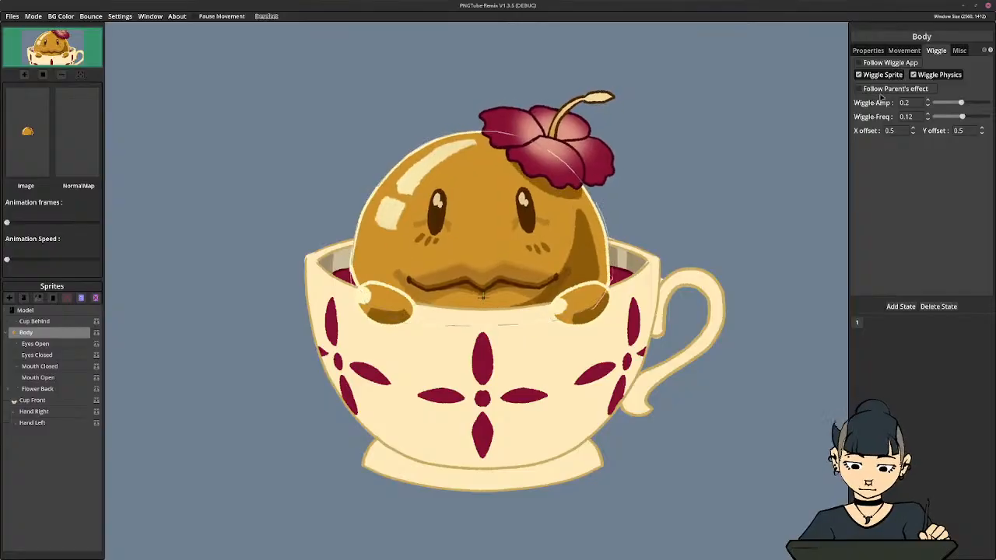
{"action": "left_click", "coordinate": [877, 65]}
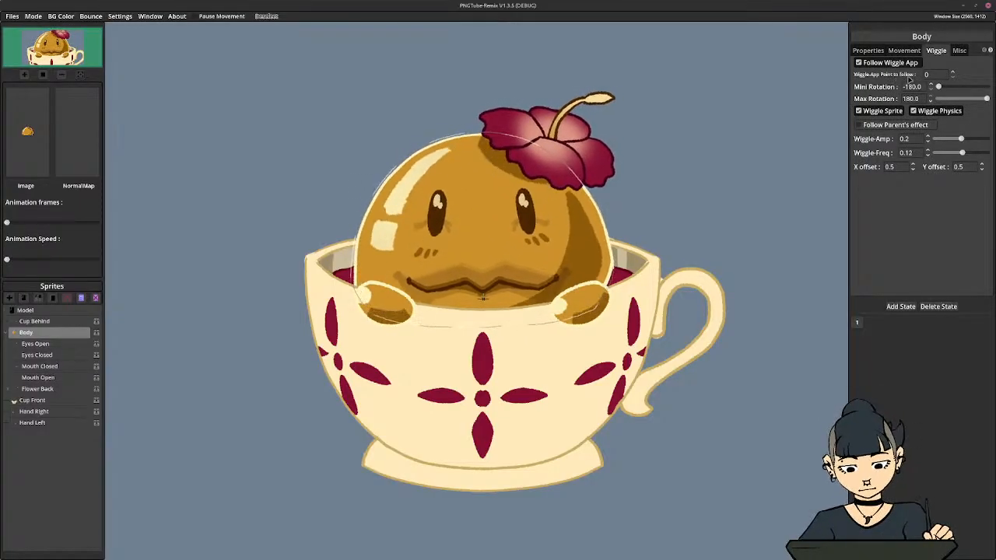
{"action": "left_click", "coordinate": [878, 65]}
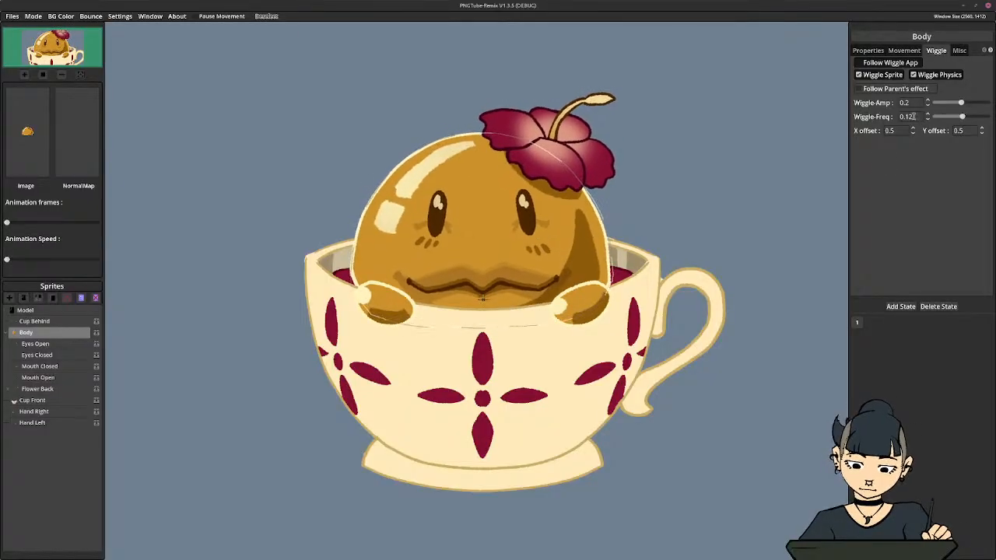
Lower the body's Wiggle-Freq to 0.1 and further to 0.05
{"action": "left_click", "coordinate": [911, 116]}
{"action": "key", "text": "BackSpace"}
{"action": "key", "text": "Return"}
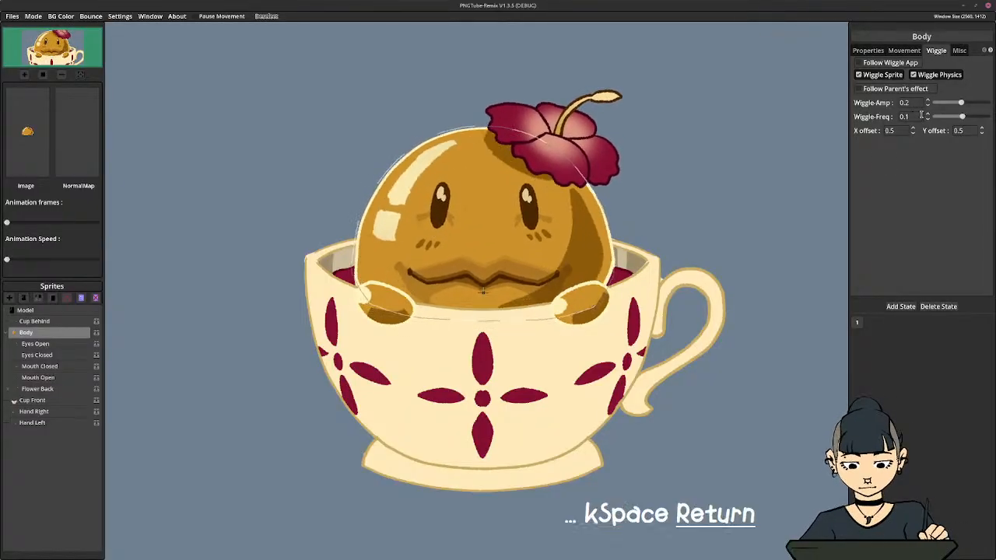
{"action": "key", "text": "BackSpace"}
{"action": "type", "text": "05"}
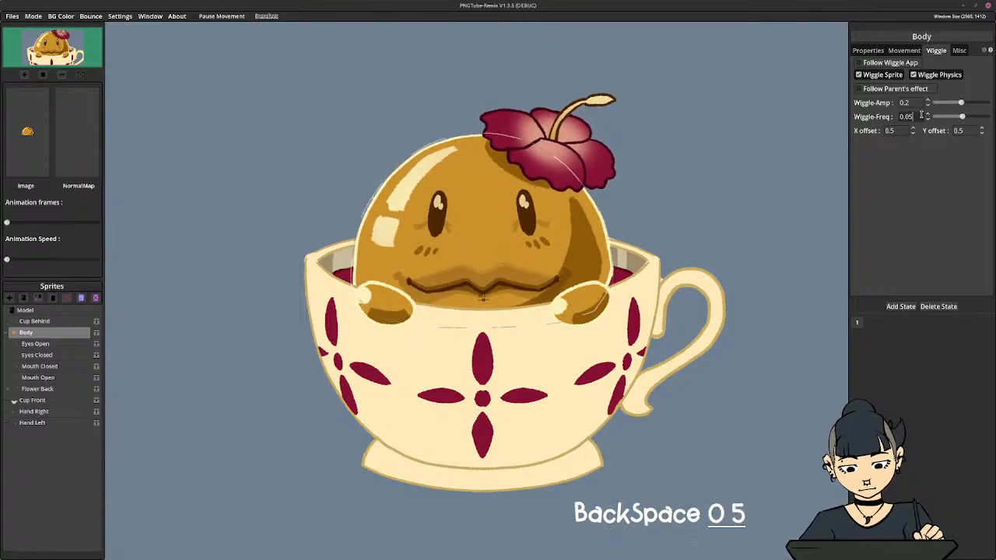
{"action": "key", "text": "Return"}
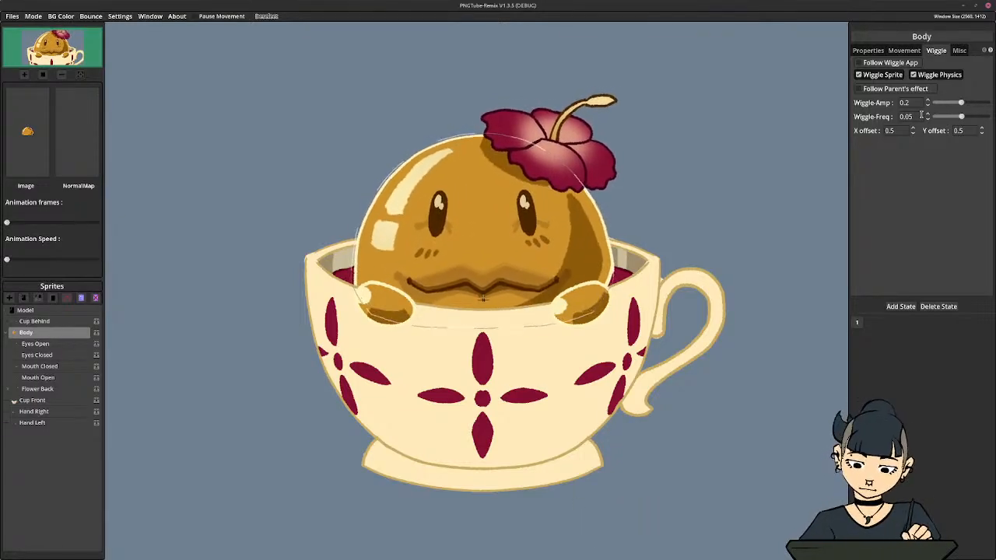
Set the body's wiggle Y offset to 0 while Wiggle Sprite is off, and turn Wiggle Sprite back on
{"action": "left_click", "coordinate": [877, 77]}
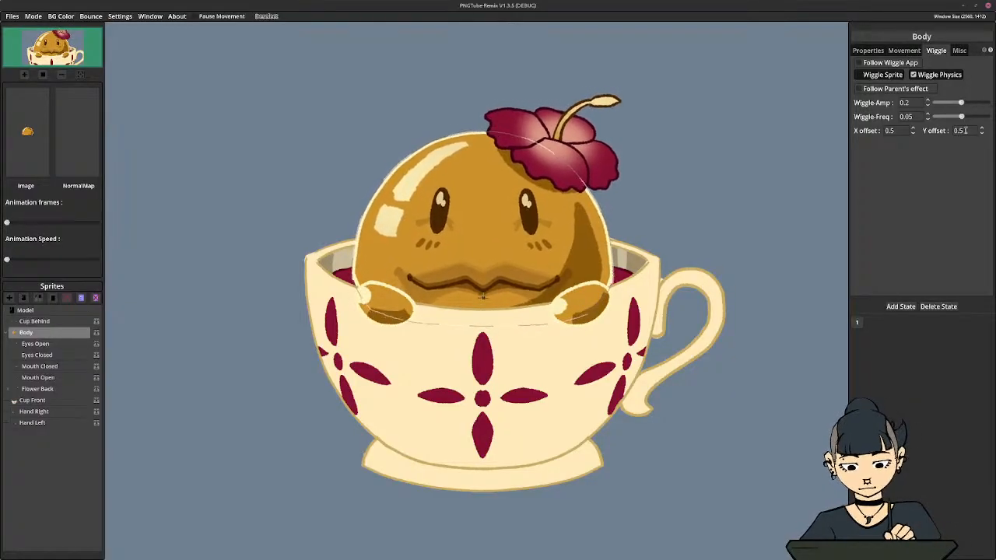
{"action": "left_click_drag", "start_coordinate": [965, 130], "coordinate": [931, 131]}
{"action": "type", "text": "0"}
{"action": "key", "text": "Return"}
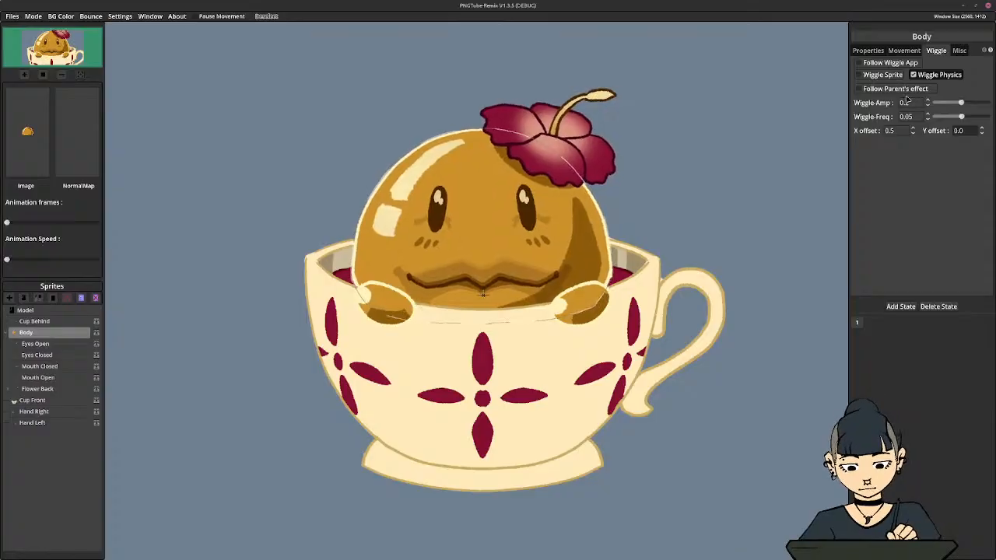
{"action": "left_click", "coordinate": [858, 74]}
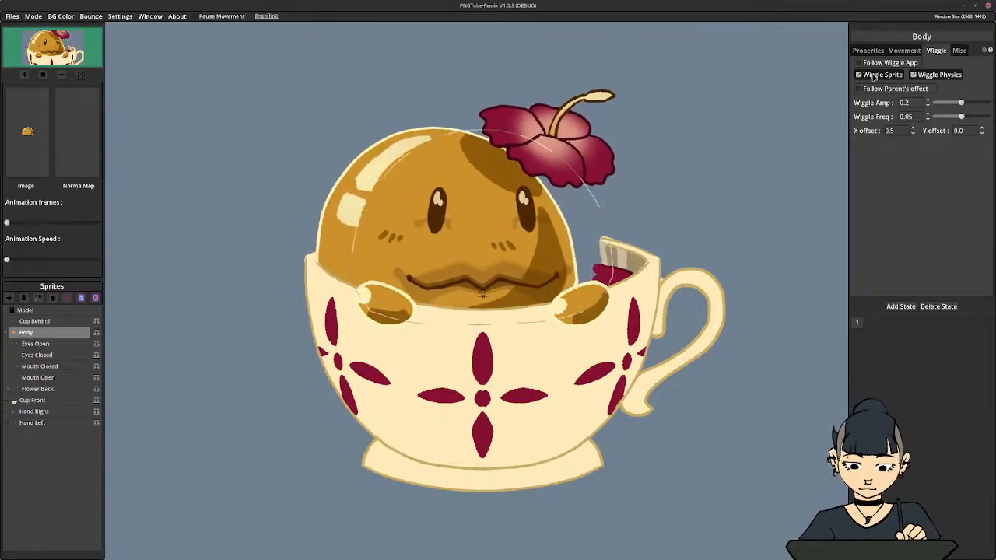
Set the body's wiggle X offset to 0
{"action": "left_click", "coordinate": [903, 129]}
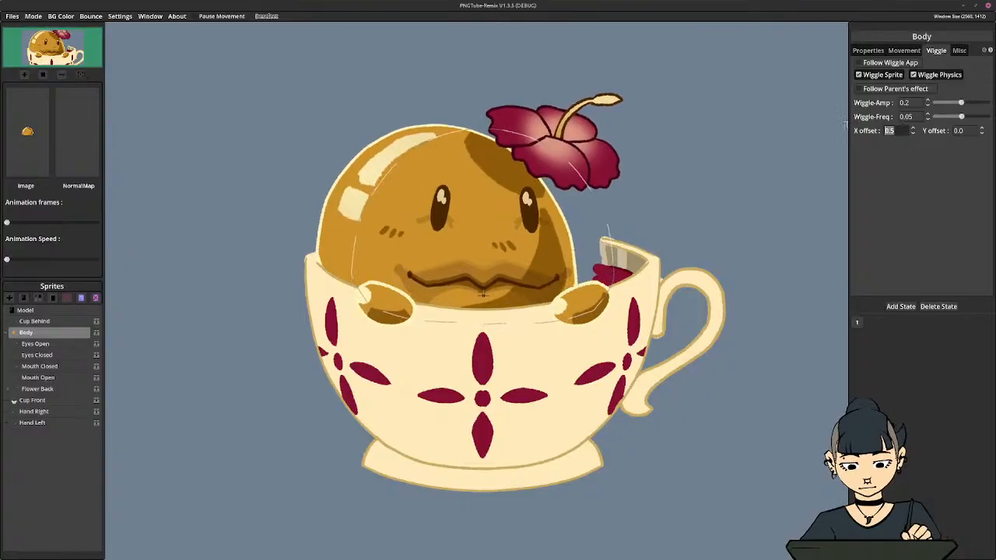
{"action": "type", "text": "0"}
{"action": "key", "text": "Return"}
{"action": "left_click", "coordinate": [963, 129]}
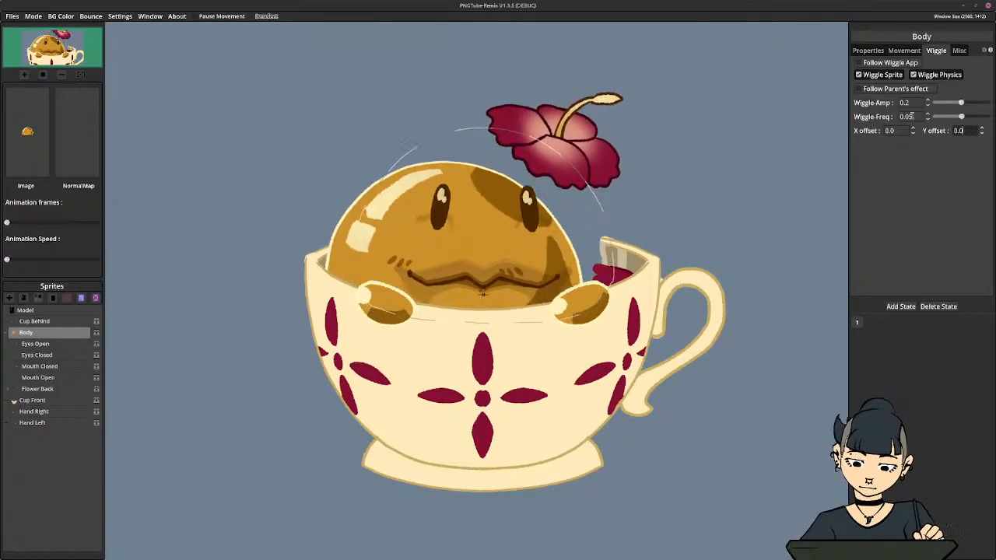
Reduce the body's Wiggle-Amp to 0.05
{"action": "left_click", "coordinate": [910, 103]}
{"action": "key", "text": "BackSpace"}
{"action": "type", "text": "05"}
{"action": "key", "text": "Return"}
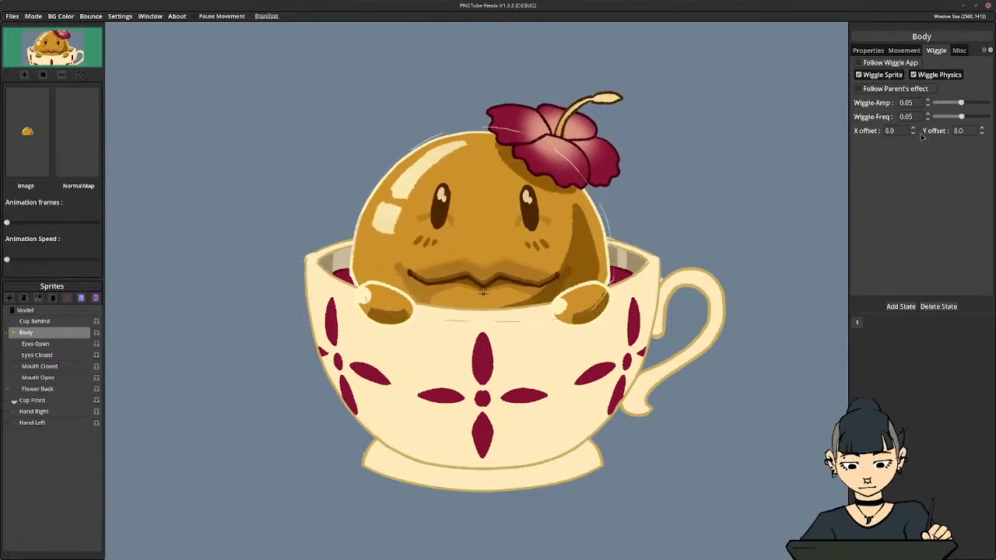
Try to raise the body's wiggle Y offset slightly above 0
{"action": "left_click", "coordinate": [963, 130]}
{"action": "type", "text": "1"}
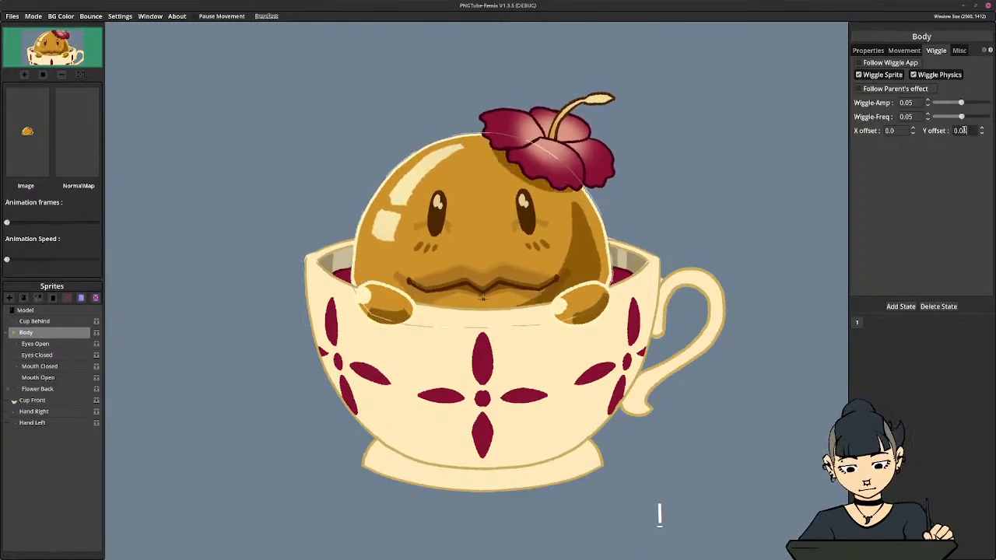
{"action": "key", "text": "Return"}
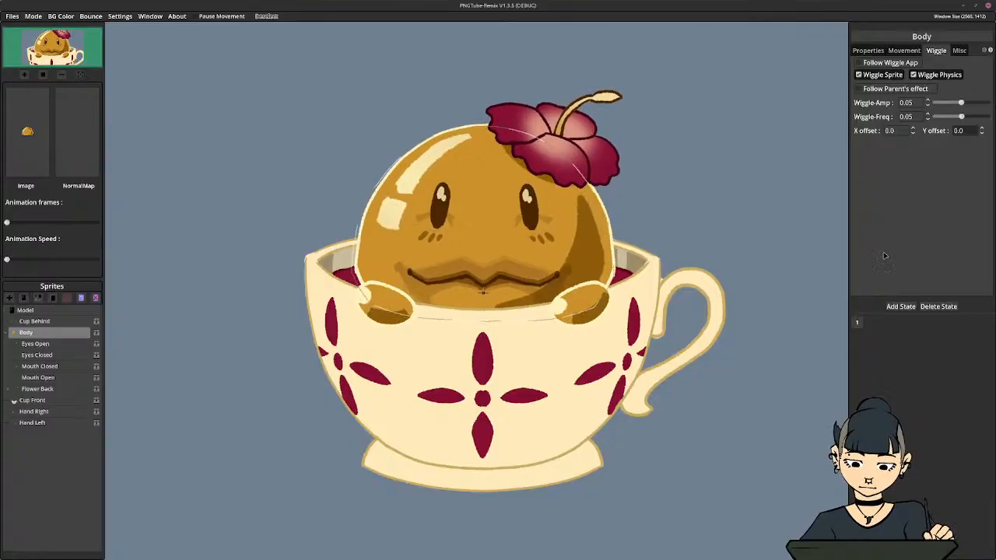
Set the body's Wiggle-Freq to 0.1
{"action": "left_click", "coordinate": [917, 117]}
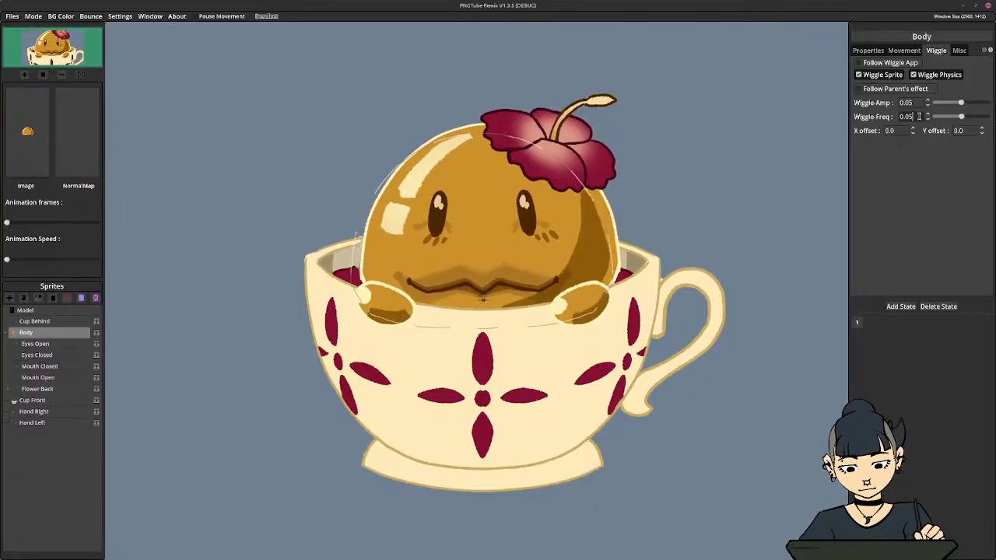
{"action": "key", "text": "BackSpace"}
{"action": "key", "text": "BackSpace"}
{"action": "type", "text": "1"}
{"action": "key", "text": "Return"}
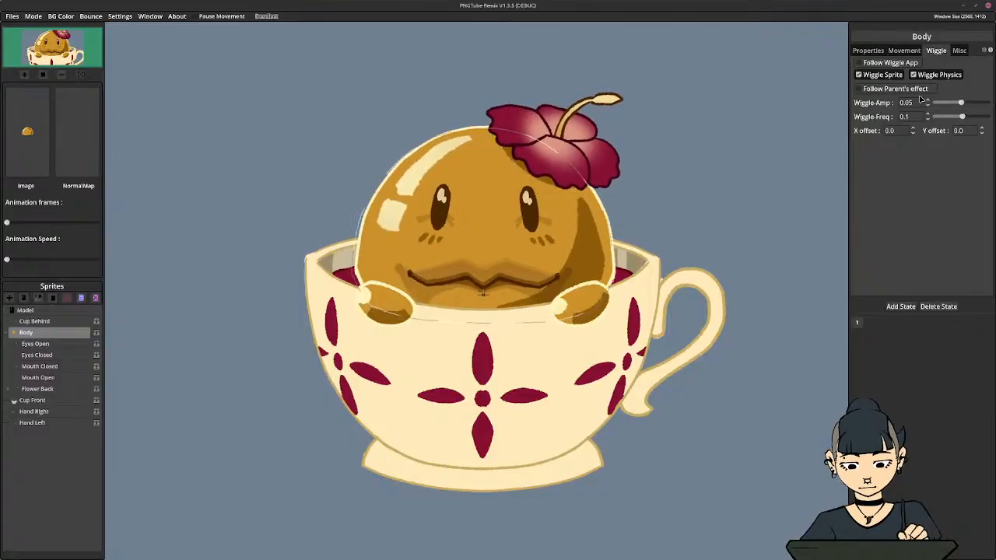
Turn Wiggle Sprite on for the Flower Back sprite and switch it off again
{"action": "left_click", "coordinate": [39, 389]}
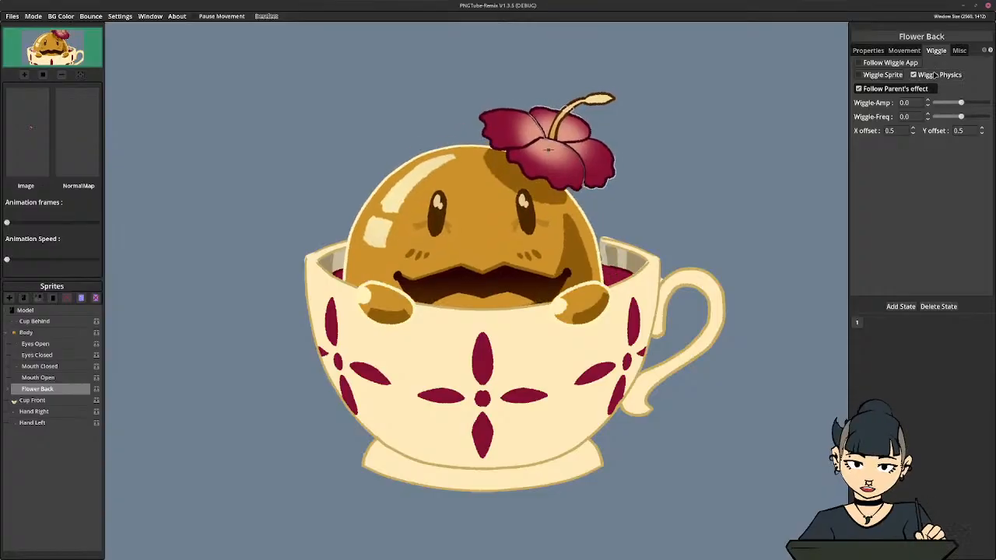
{"action": "left_click", "coordinate": [889, 74]}
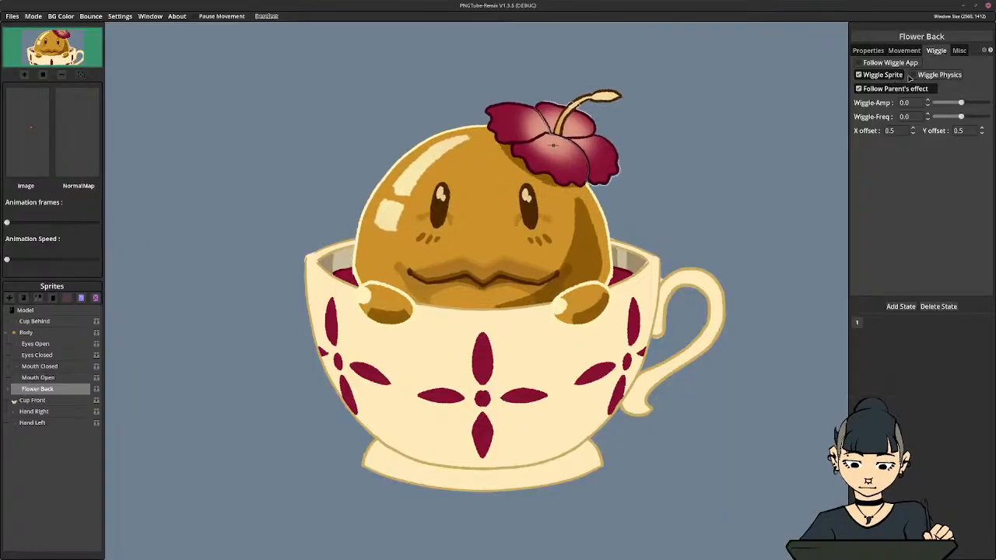
{"action": "left_click", "coordinate": [898, 75]}
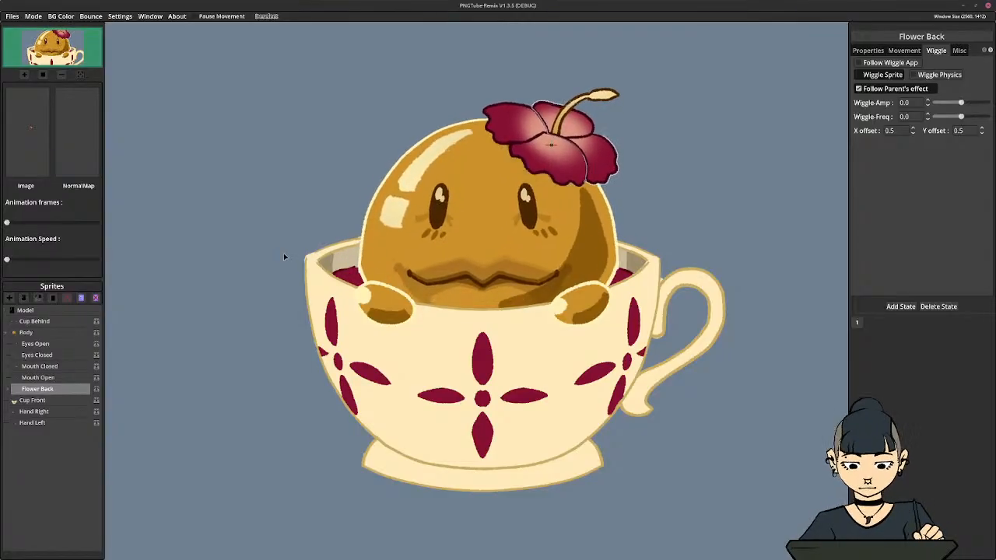
Turn off Wiggle Sprite for the body and review its movement and general properties
{"action": "left_click", "coordinate": [350, 340]}
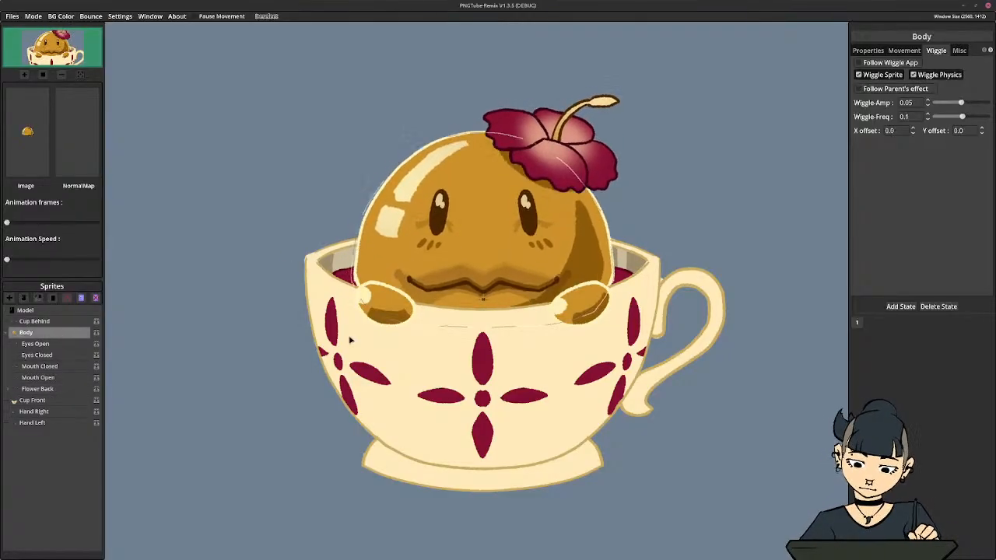
{"action": "left_click", "coordinate": [885, 76]}
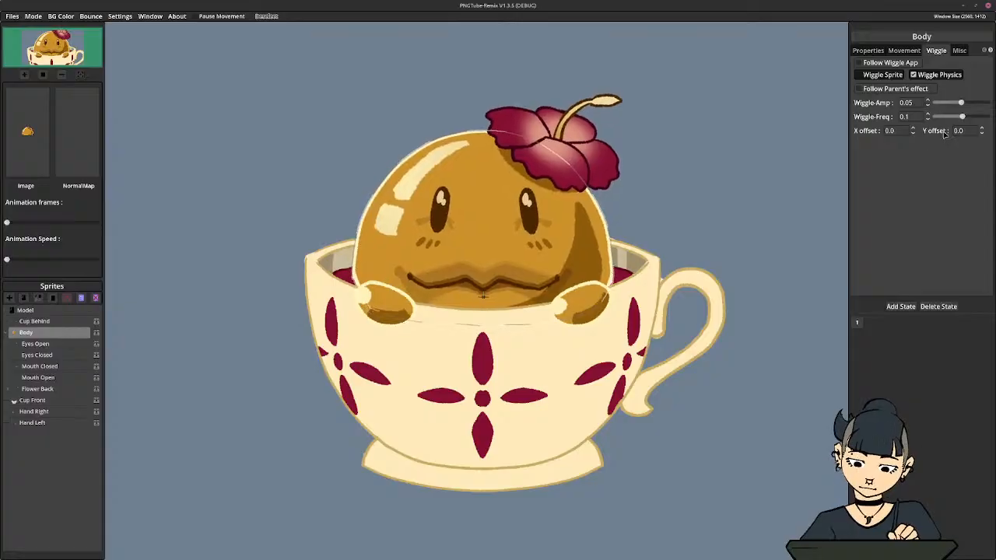
{"action": "left_click", "coordinate": [894, 51]}
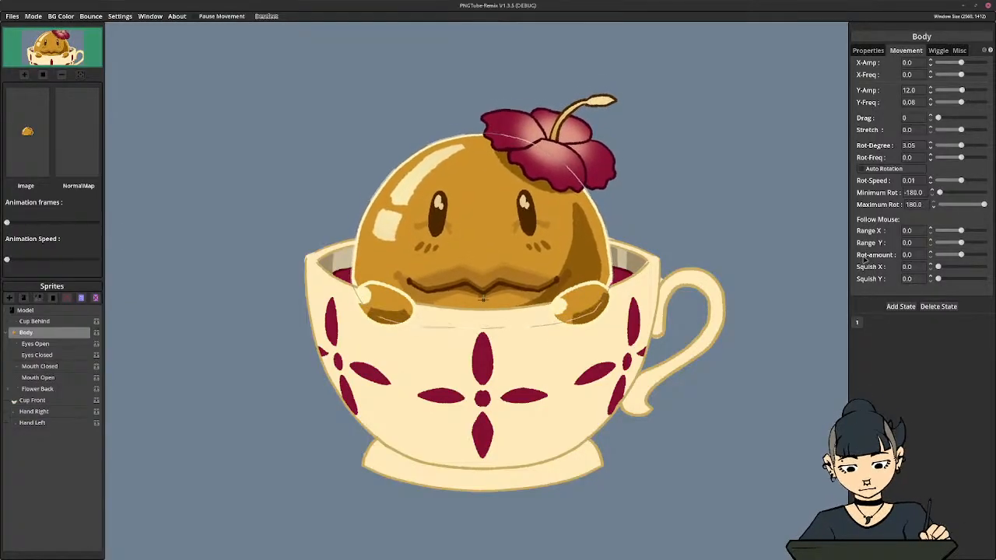
{"action": "left_click", "coordinate": [875, 51]}
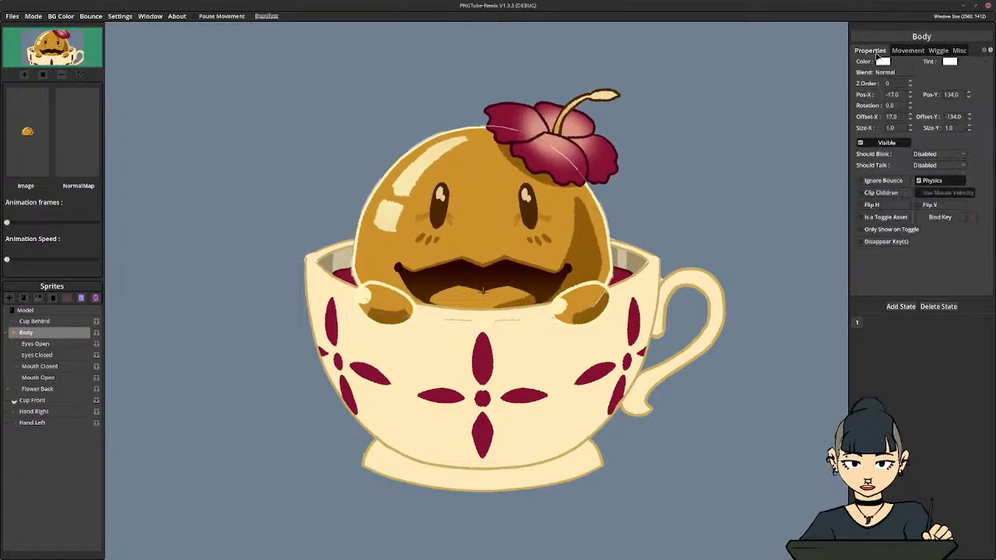
{"action": "left_click", "coordinate": [907, 51]}
{"action": "left_click", "coordinate": [937, 51]}
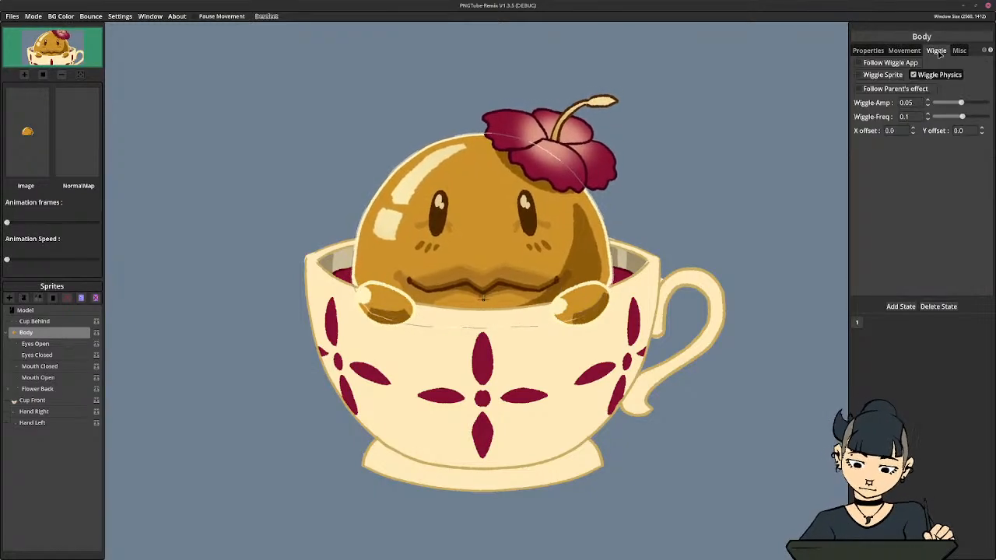
Enable Squish on Blink with the body selected and set the Squish Amount to about 1.364
{"action": "left_click", "coordinate": [959, 51]}
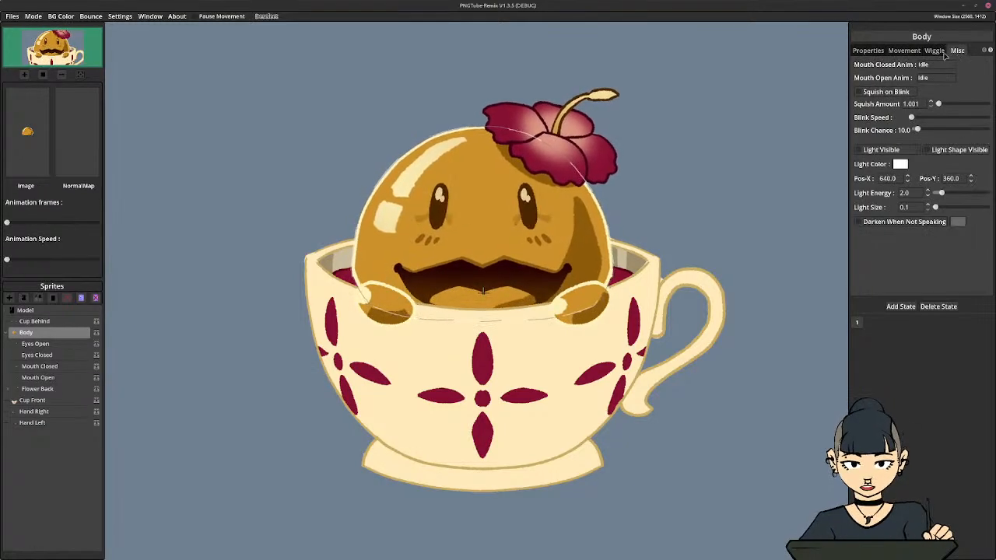
{"action": "left_click", "coordinate": [868, 94]}
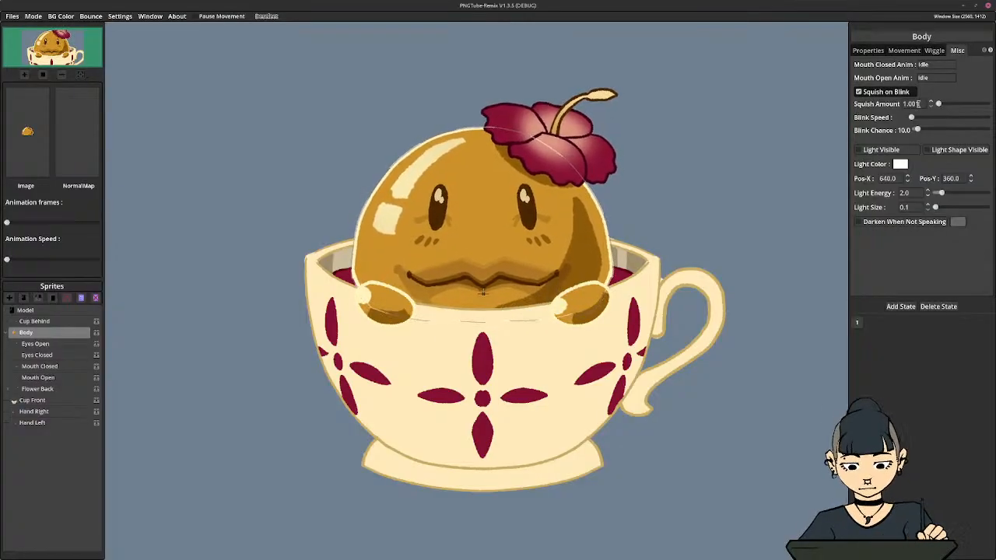
{"action": "left_click_drag", "start_coordinate": [938, 103], "coordinate": [941, 105]}
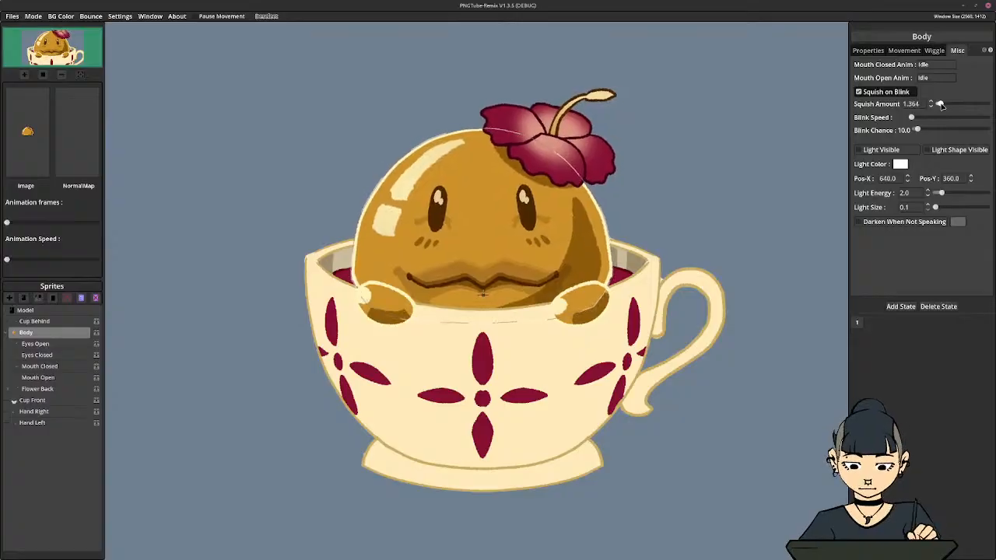
Raise the Blink Speed to 11.9 and the Blink Chance to 115 with the body selected
{"action": "left_click_drag", "start_coordinate": [910, 117], "coordinate": [922, 118]}
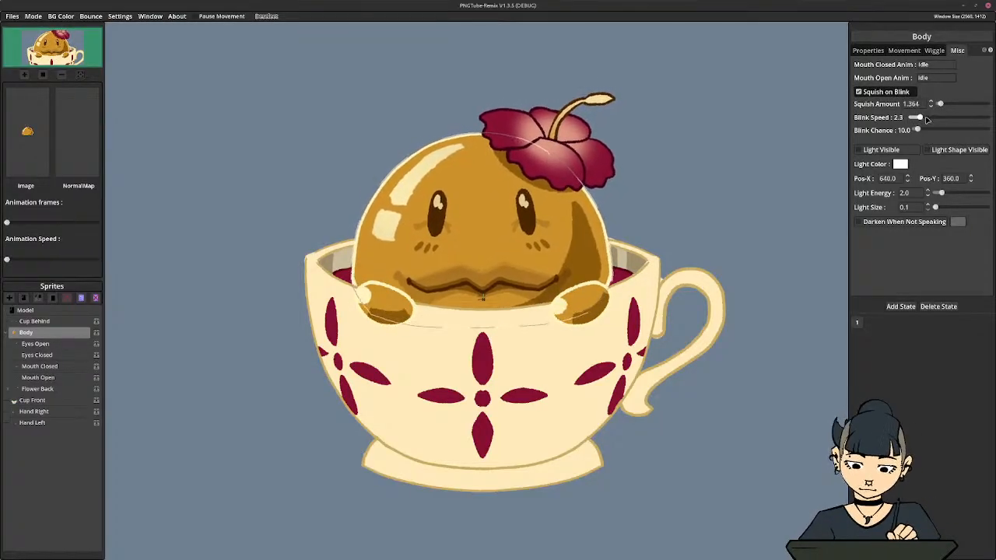
{"action": "left_click_drag", "start_coordinate": [923, 117], "coordinate": [986, 118]}
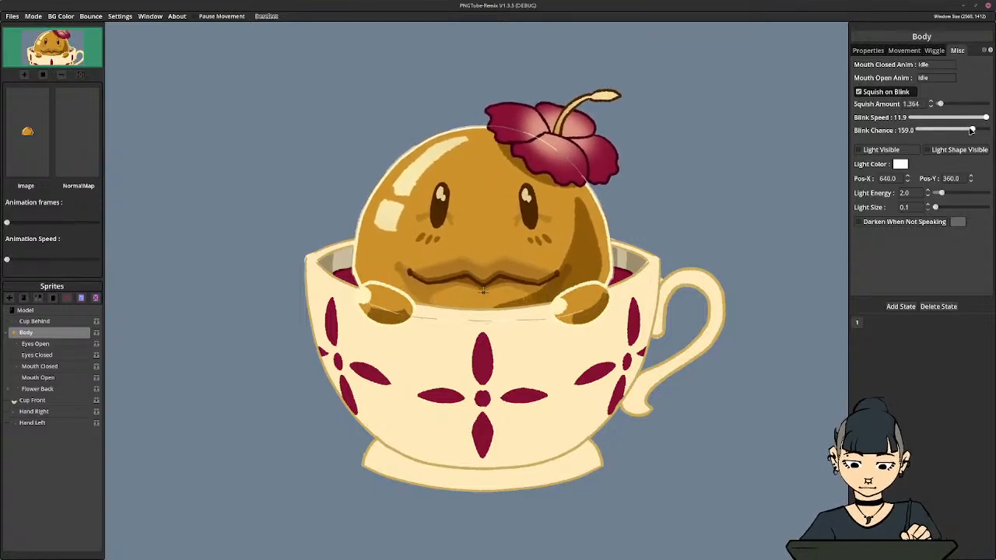
{"action": "left_click_drag", "start_coordinate": [971, 129], "coordinate": [958, 131]}
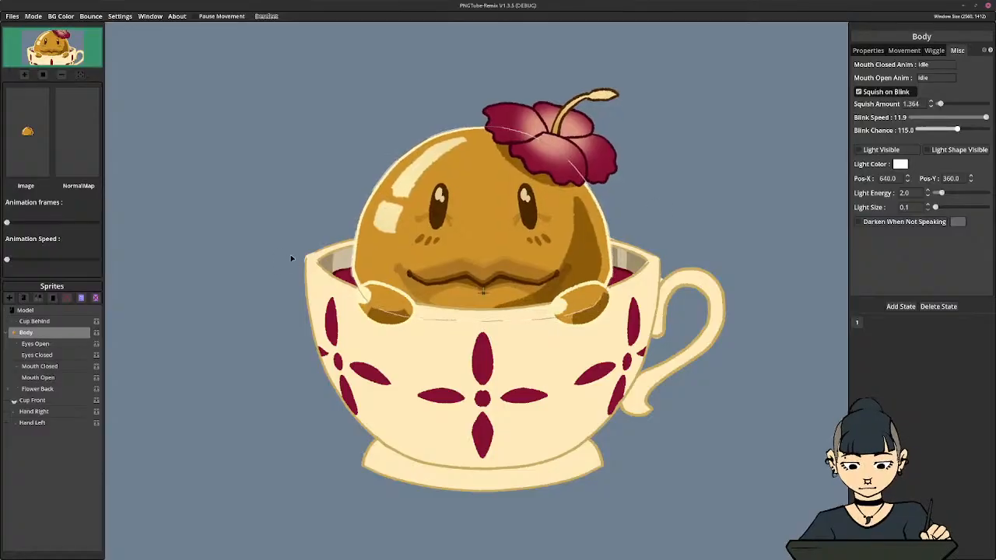
Check the blink assignments of the Eyes Closed and Eyes Open sprites and the squish and wiggle settings of Eyes Open
{"action": "left_click", "coordinate": [35, 343]}
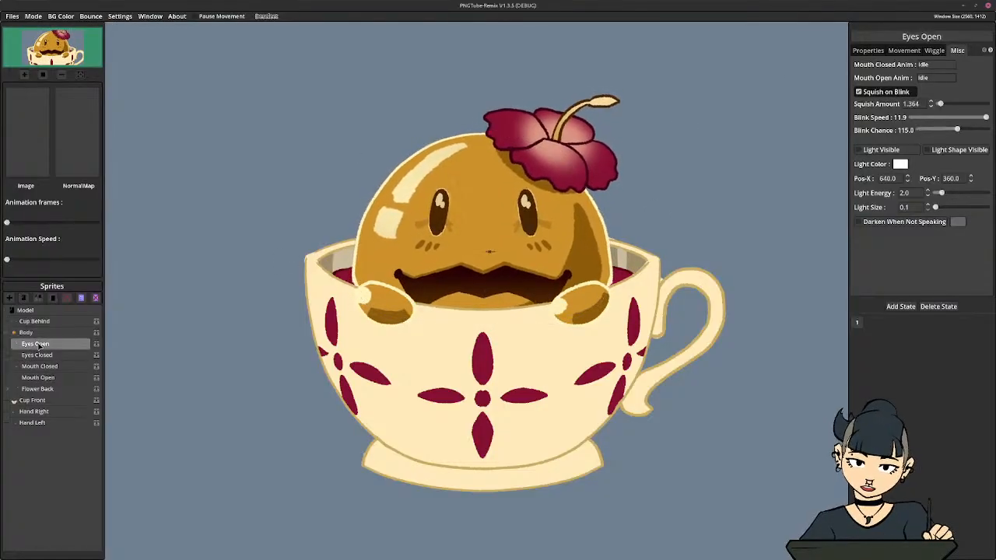
{"action": "left_click", "coordinate": [37, 355]}
{"action": "left_click", "coordinate": [879, 50]}
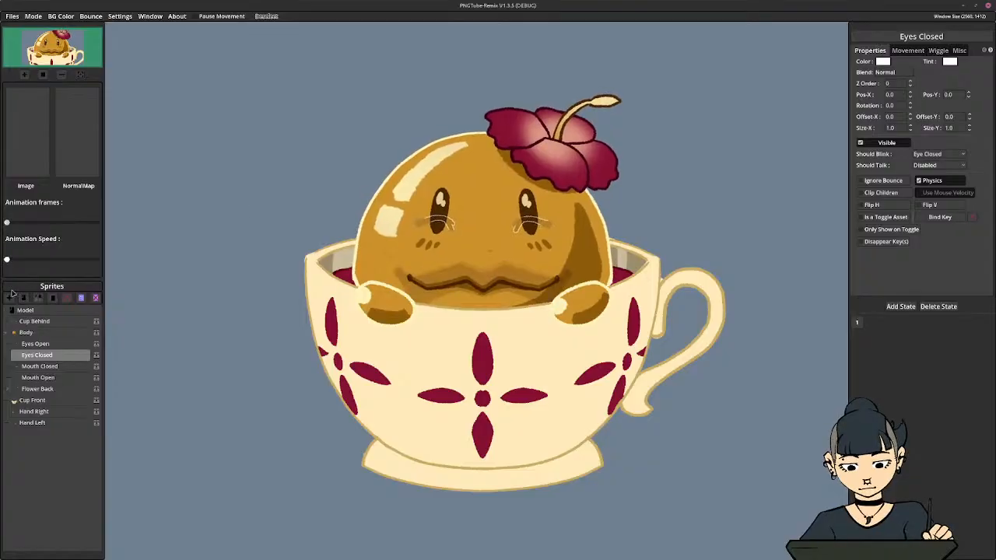
{"action": "left_click", "coordinate": [52, 343]}
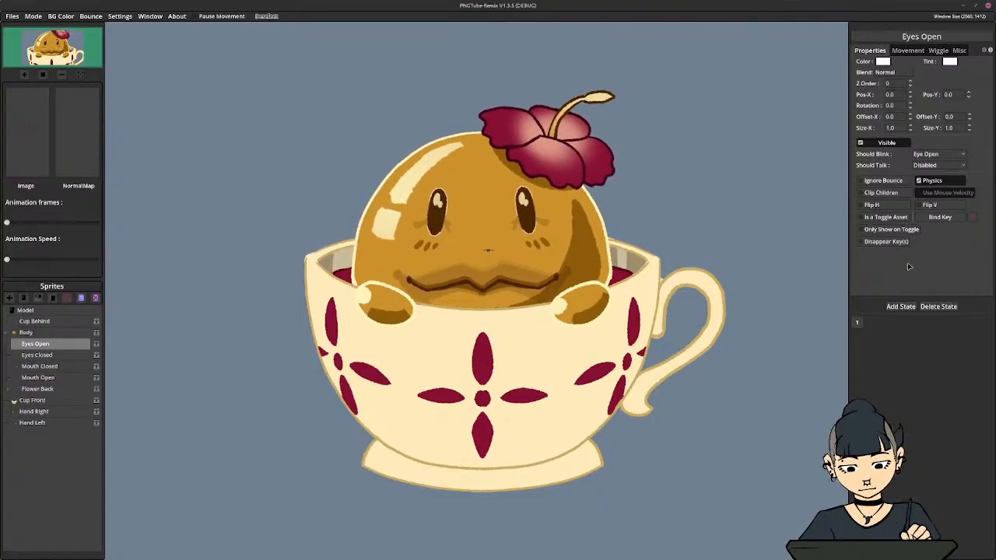
{"action": "left_click", "coordinate": [958, 50]}
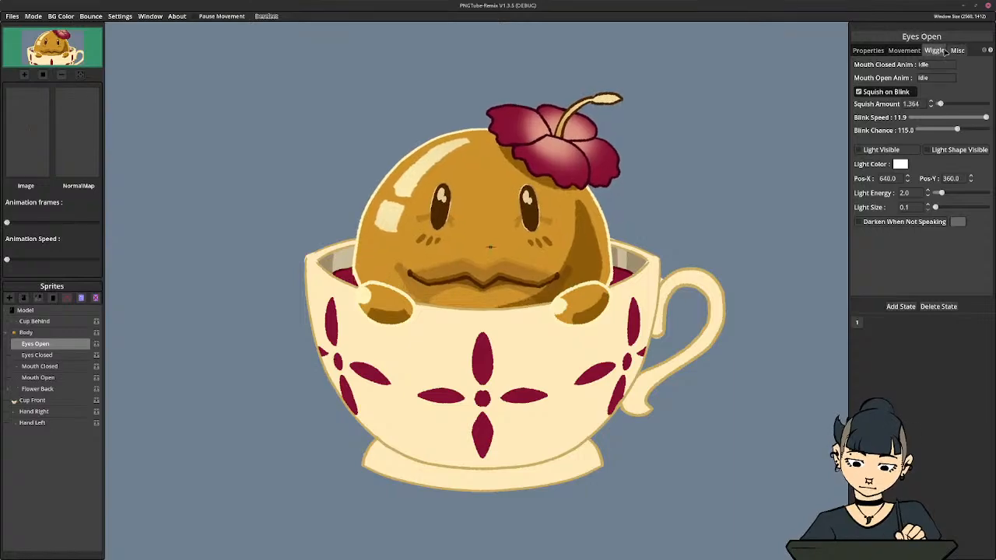
{"action": "left_click", "coordinate": [935, 50]}
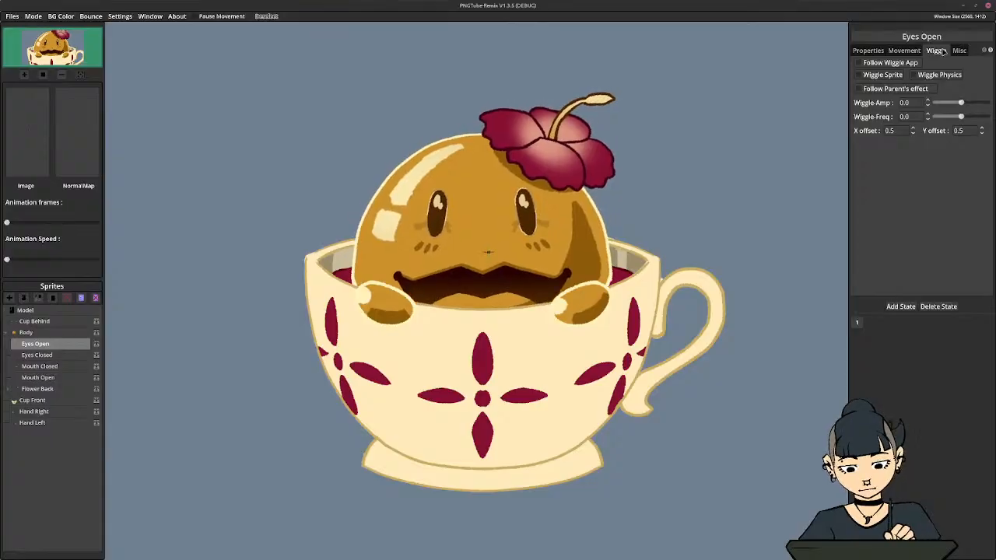
Turn off Squish on Blink with the body selected
{"action": "left_click", "coordinate": [49, 333]}
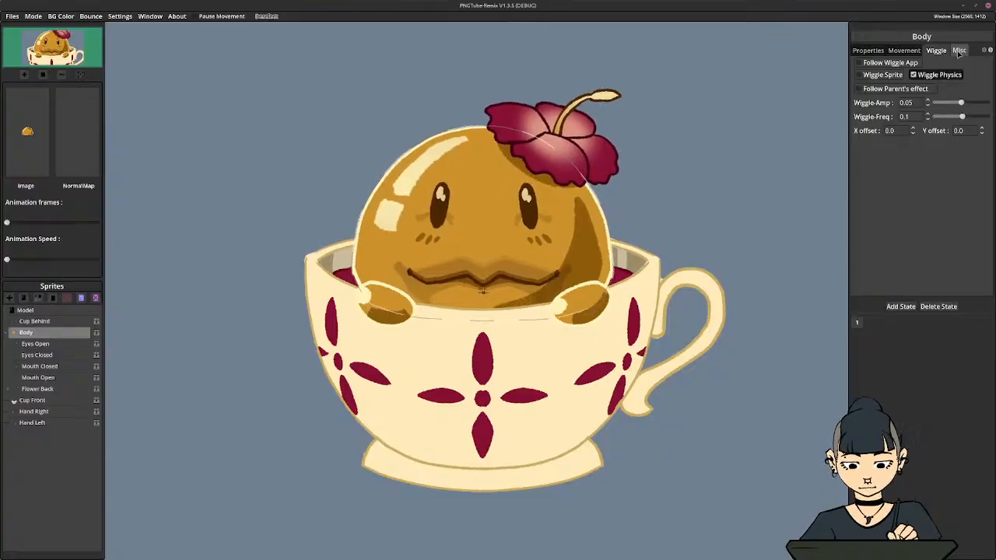
{"action": "left_click", "coordinate": [905, 51]}
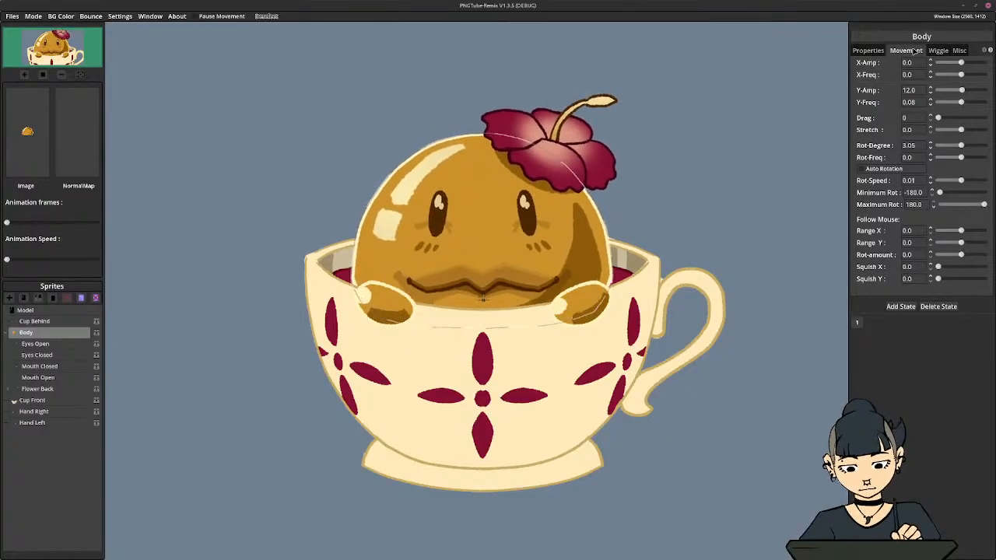
{"action": "left_click", "coordinate": [938, 51]}
{"action": "left_click", "coordinate": [958, 51]}
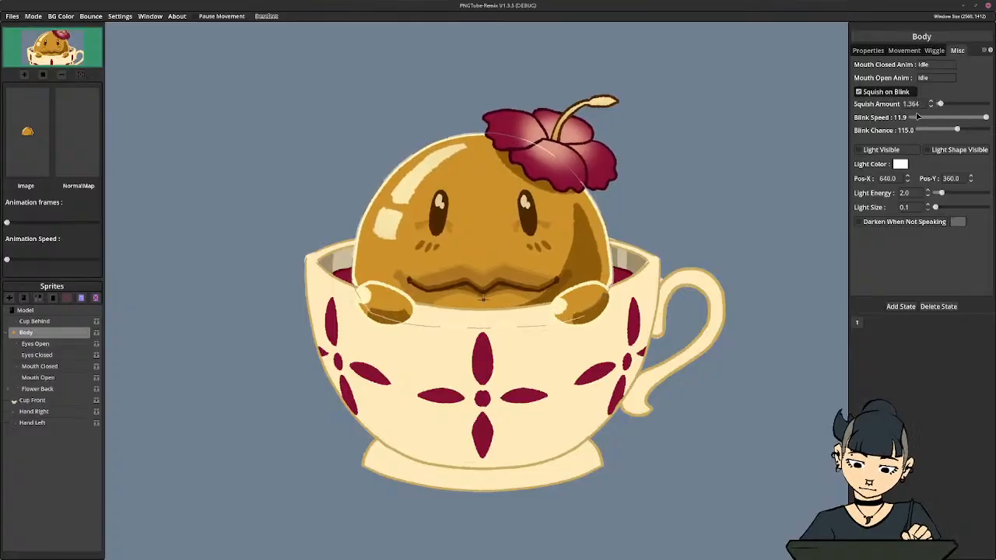
{"action": "left_click", "coordinate": [862, 93]}
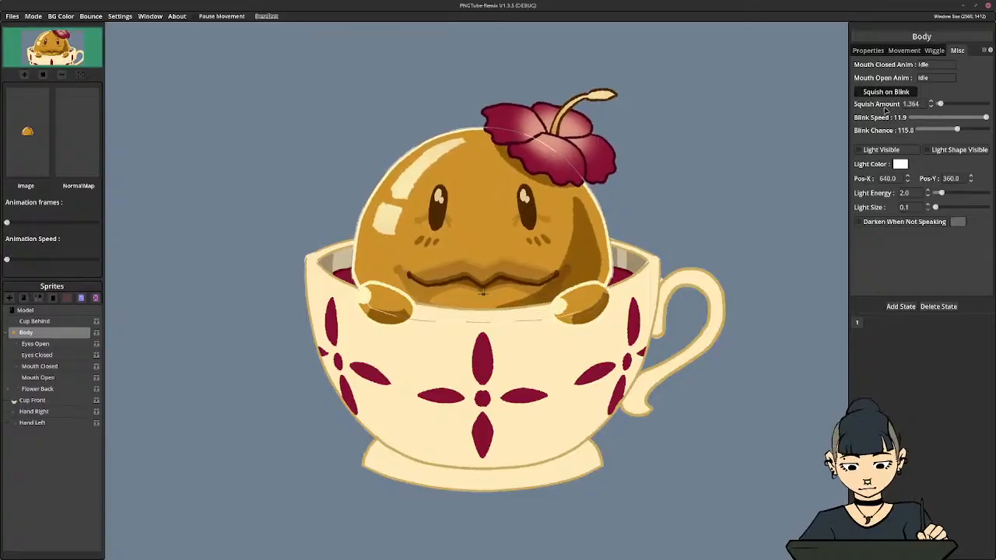
Enable Squish on Blink for the Eyes Open sprite, with Blink Speed at 1.0 and Blink Chance at 10
{"action": "left_click", "coordinate": [66, 344]}
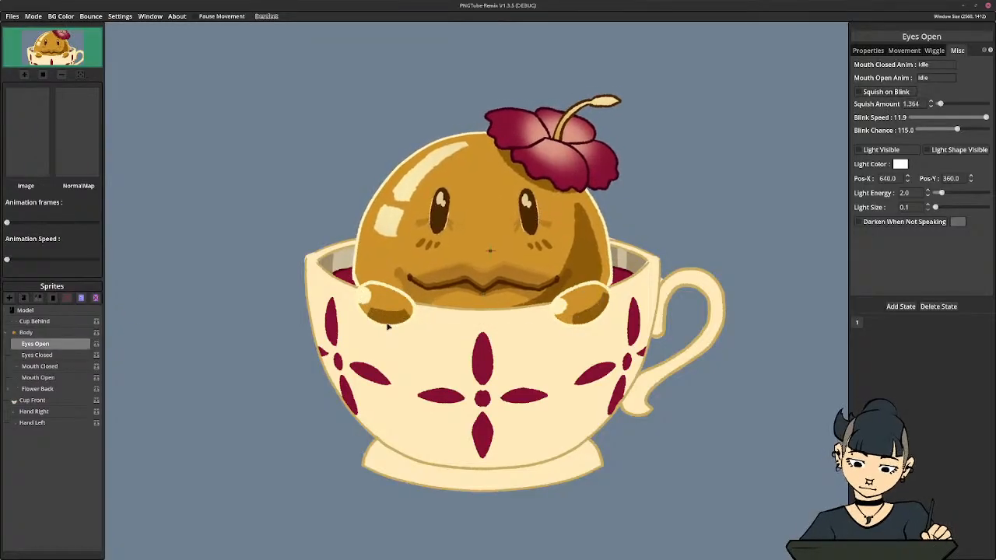
{"action": "left_click", "coordinate": [885, 94]}
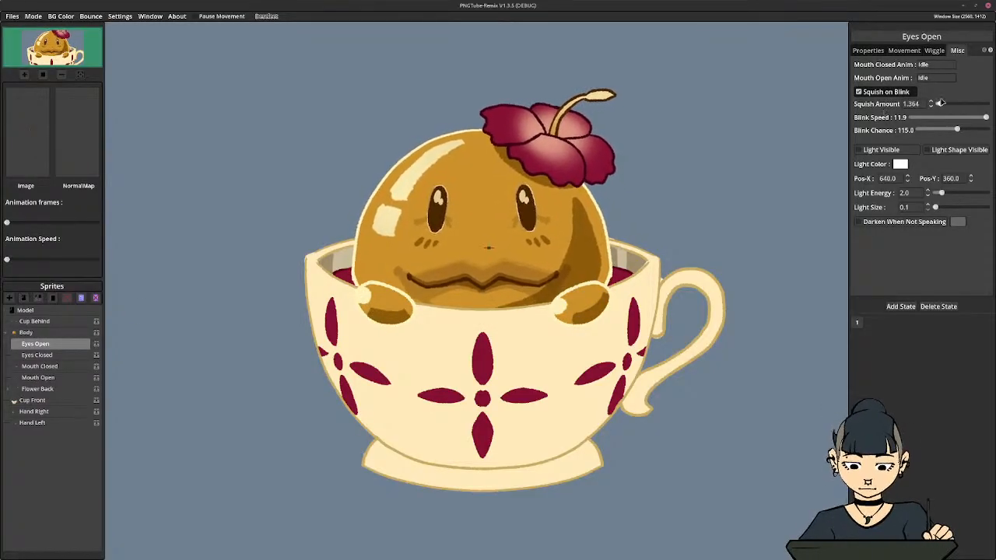
{"action": "left_click", "coordinate": [925, 117]}
{"action": "left_click", "coordinate": [936, 129]}
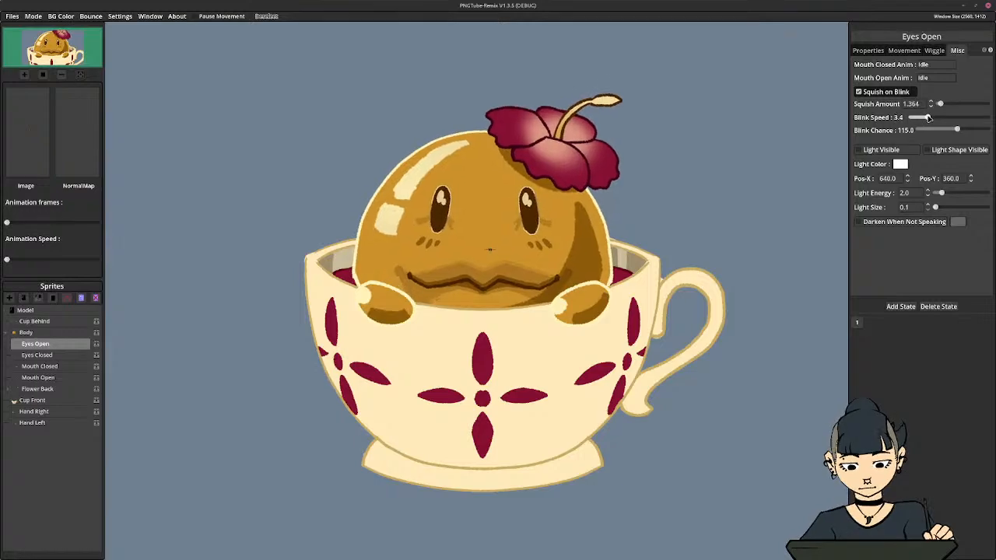
{"action": "left_click_drag", "start_coordinate": [936, 130], "coordinate": [883, 125]}
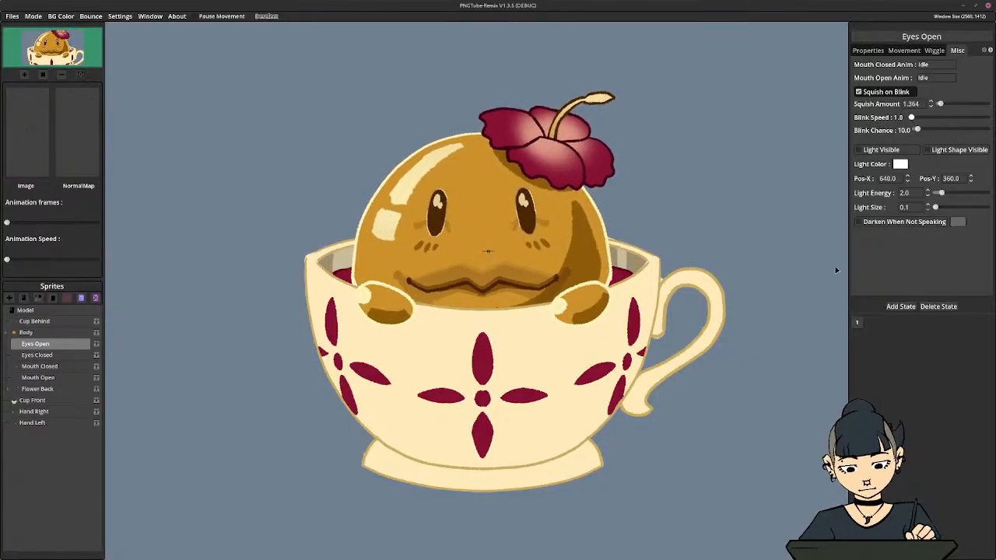
Preview the avatar in PNGTube mode and return to Editor mode
{"action": "left_click", "coordinate": [33, 16]}
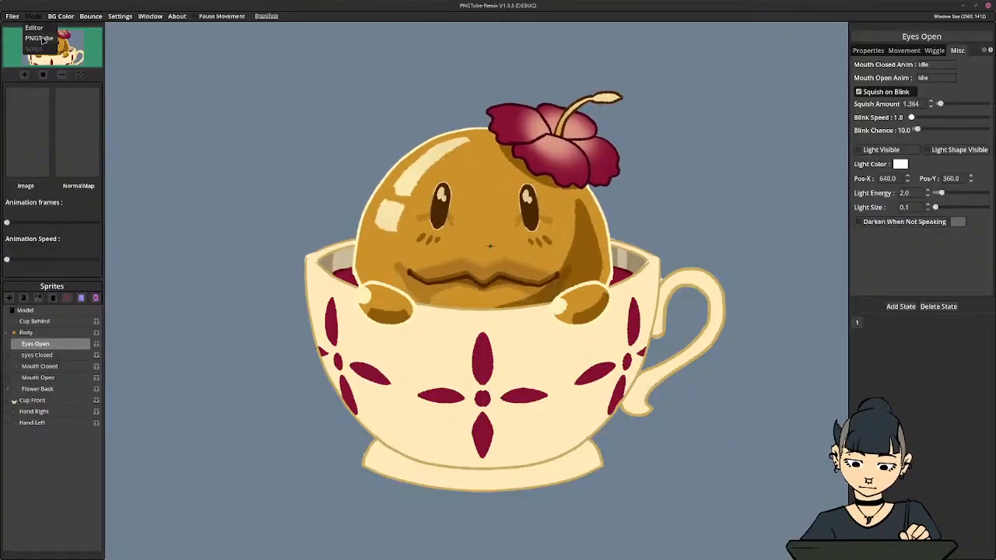
{"action": "left_click", "coordinate": [41, 38]}
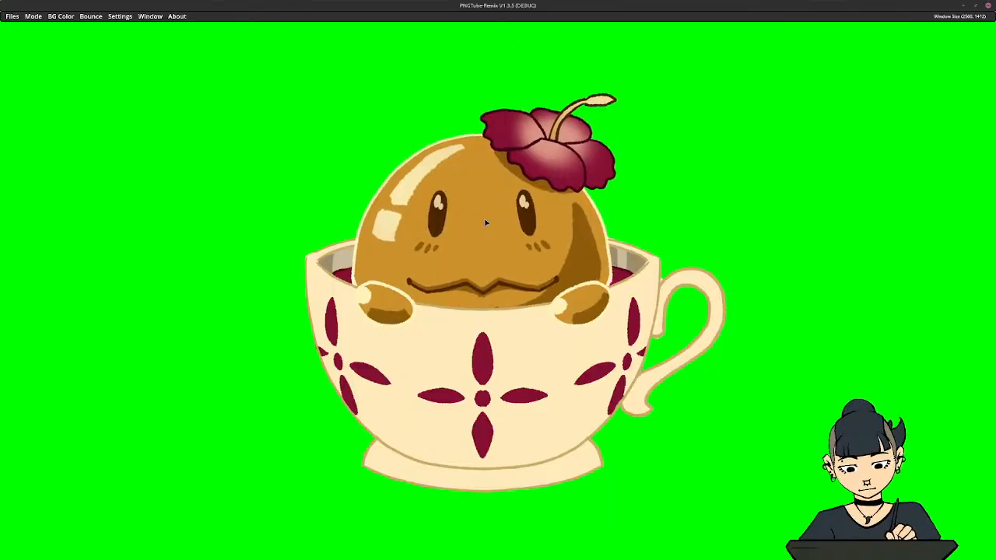
{"action": "left_click", "coordinate": [33, 15]}
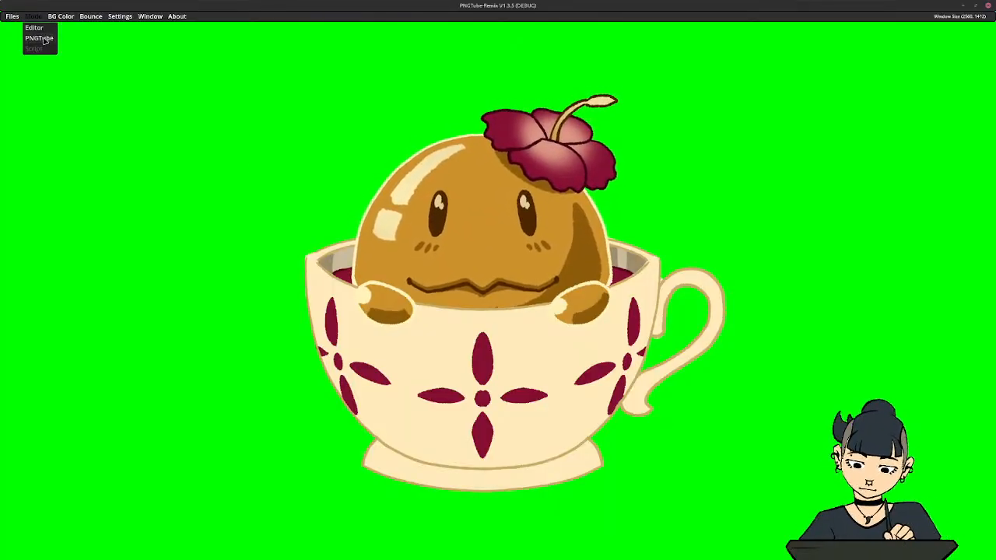
{"action": "left_click", "coordinate": [34, 28]}
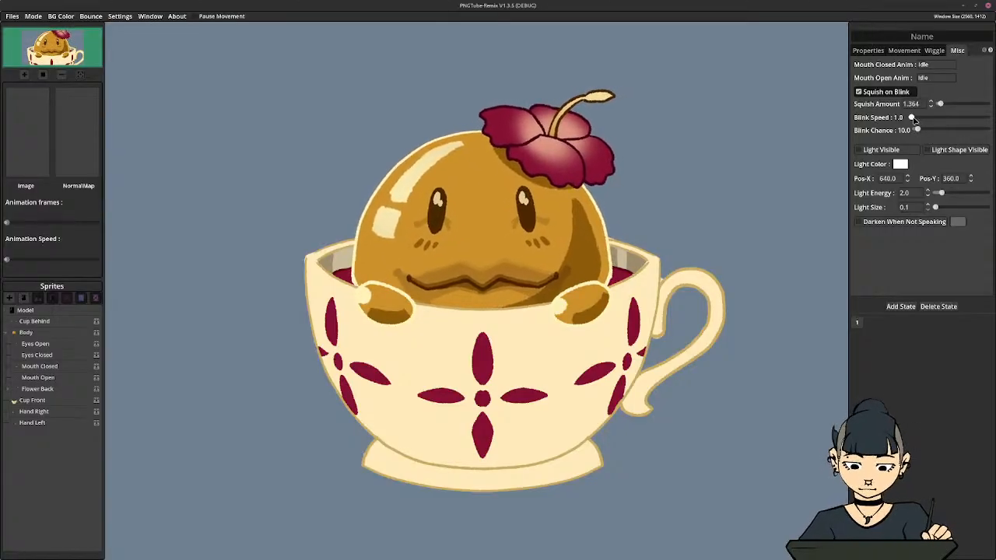
Set Blink Chance to 12 and compare the squish and blink settings of the Body and its child sprites
{"action": "left_click_drag", "start_coordinate": [916, 129], "coordinate": [917, 130]}
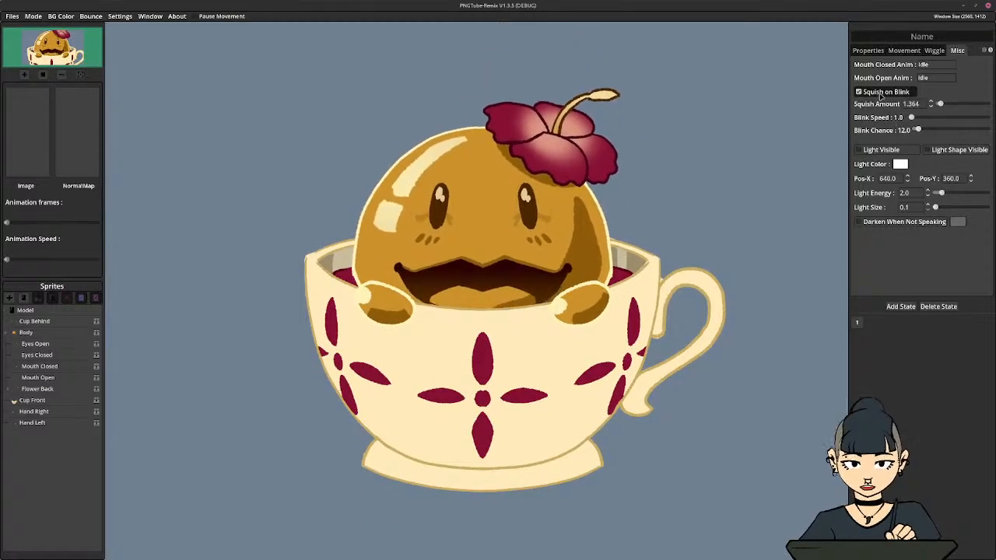
{"action": "left_click", "coordinate": [41, 335]}
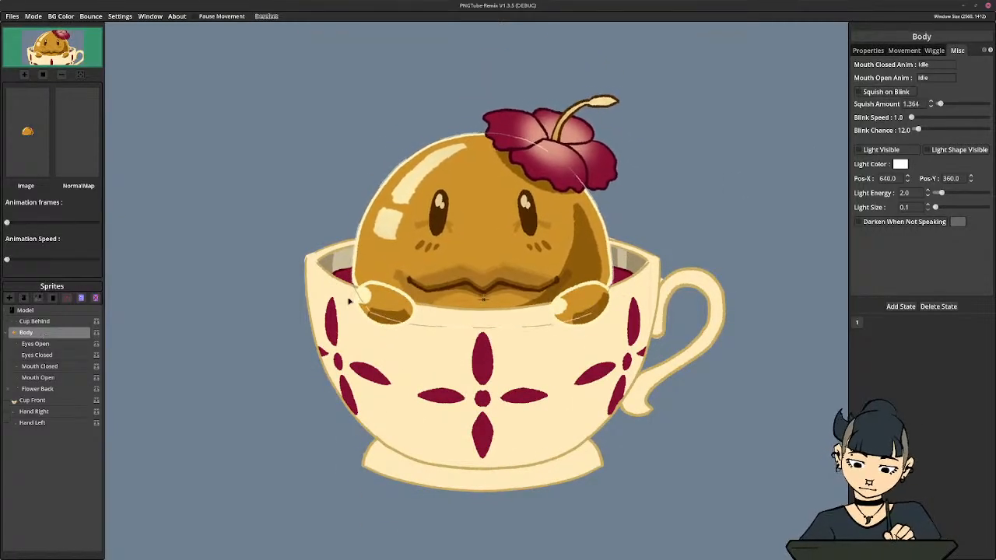
{"action": "left_click", "coordinate": [62, 345]}
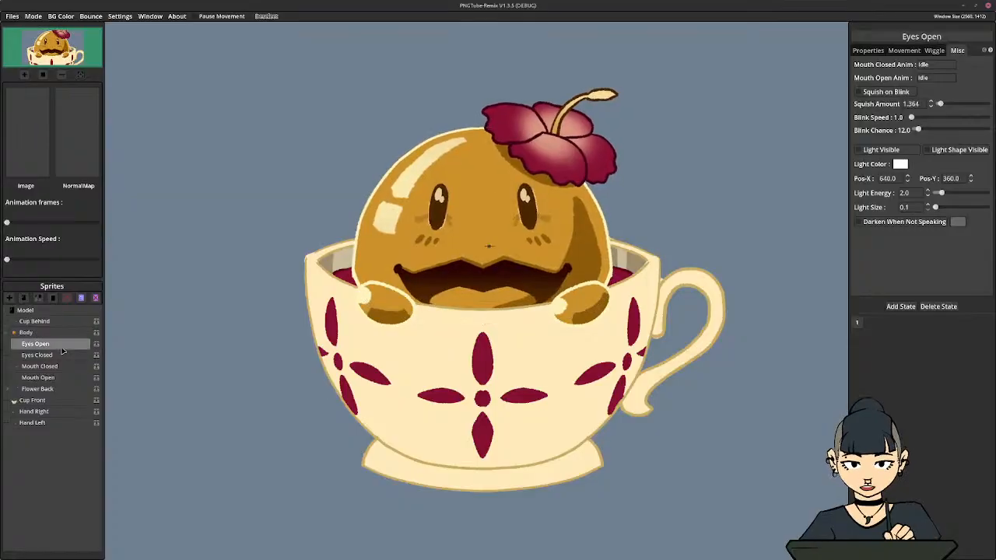
{"action": "left_click", "coordinate": [62, 355]}
{"action": "left_click", "coordinate": [60, 365]}
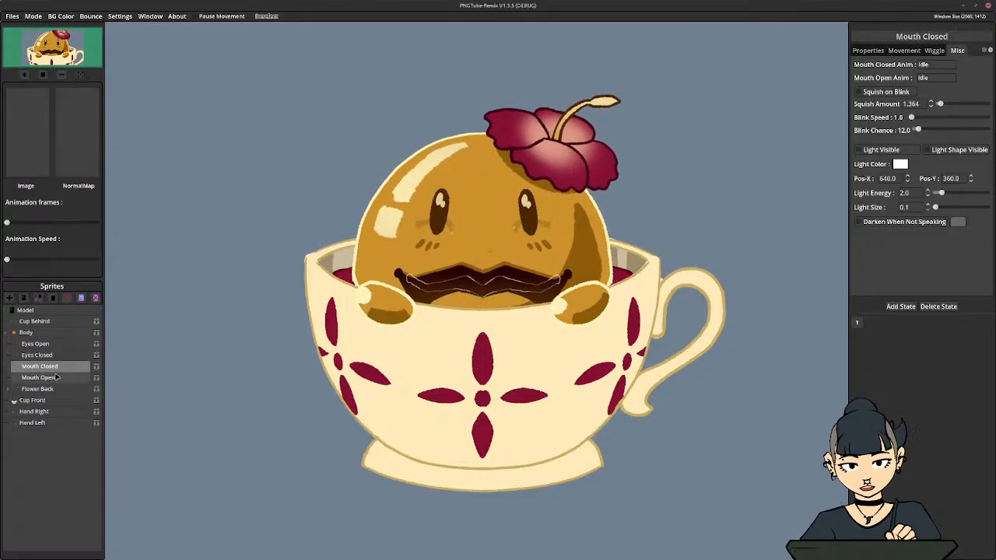
{"action": "left_click", "coordinate": [54, 378]}
{"action": "left_click", "coordinate": [39, 389]}
{"action": "left_click", "coordinate": [24, 333]}
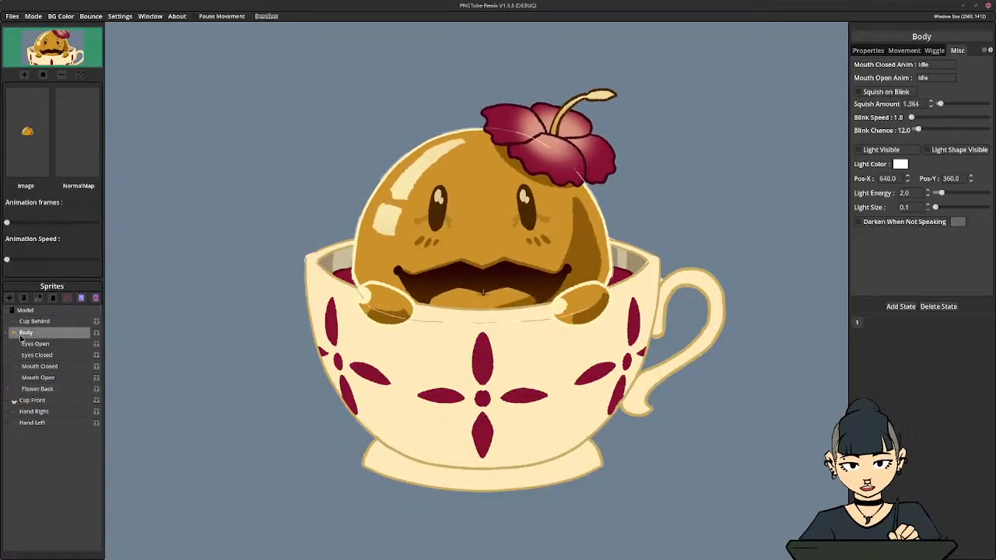
{"action": "left_click", "coordinate": [9, 334]}
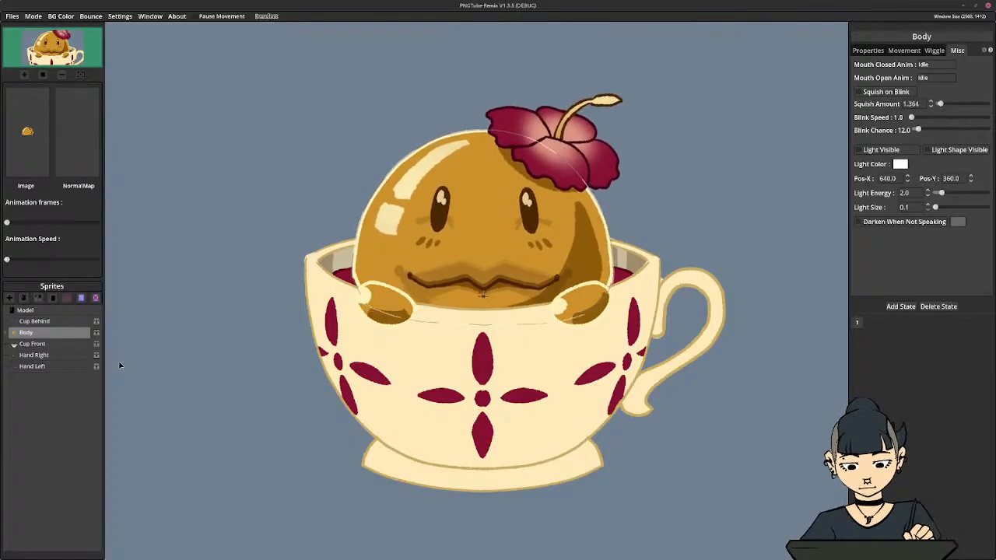
Try Squish on Blink with no sprite selected, and turn it off again
{"action": "left_click", "coordinate": [53, 313]}
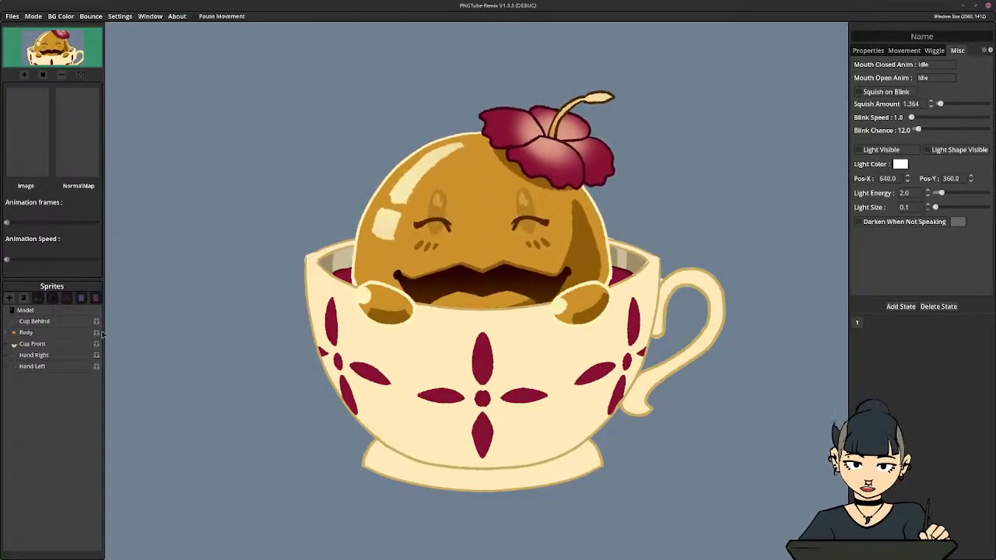
{"action": "left_click", "coordinate": [872, 93]}
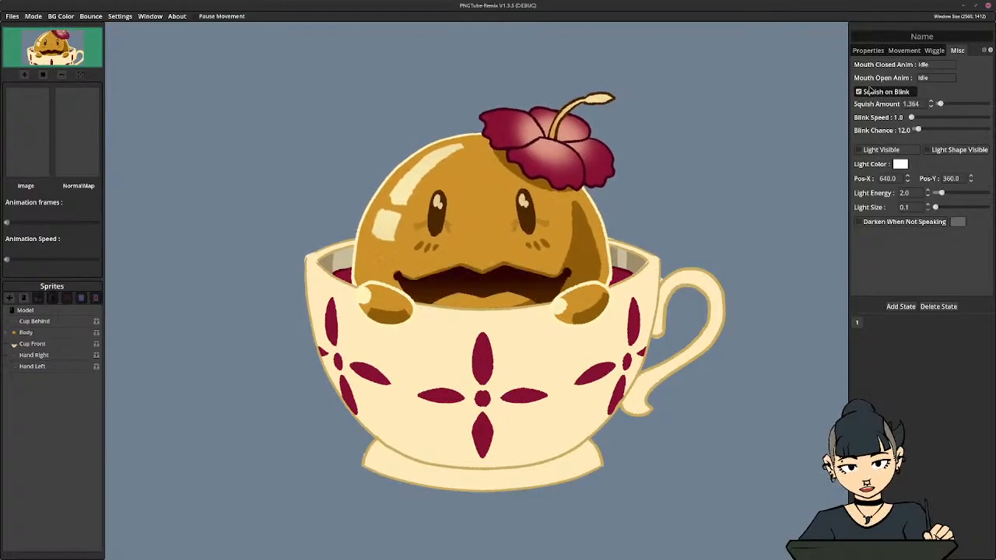
{"action": "left_click", "coordinate": [871, 91]}
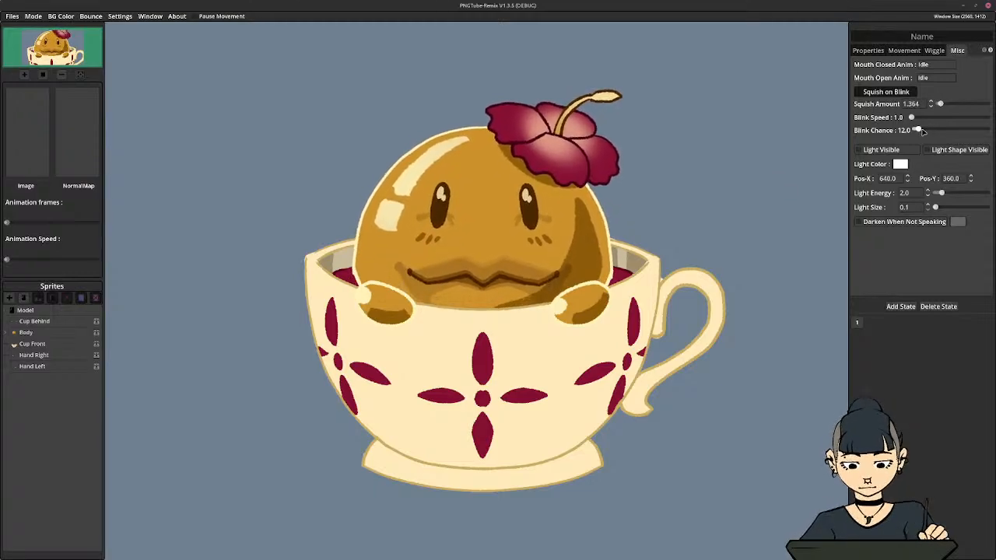
Set Blink Speed to 1.2 and Blink Chance to 30 with no sprite selected, and expand the Body's child sprites
{"action": "left_click_drag", "start_coordinate": [923, 131], "coordinate": [919, 117]}
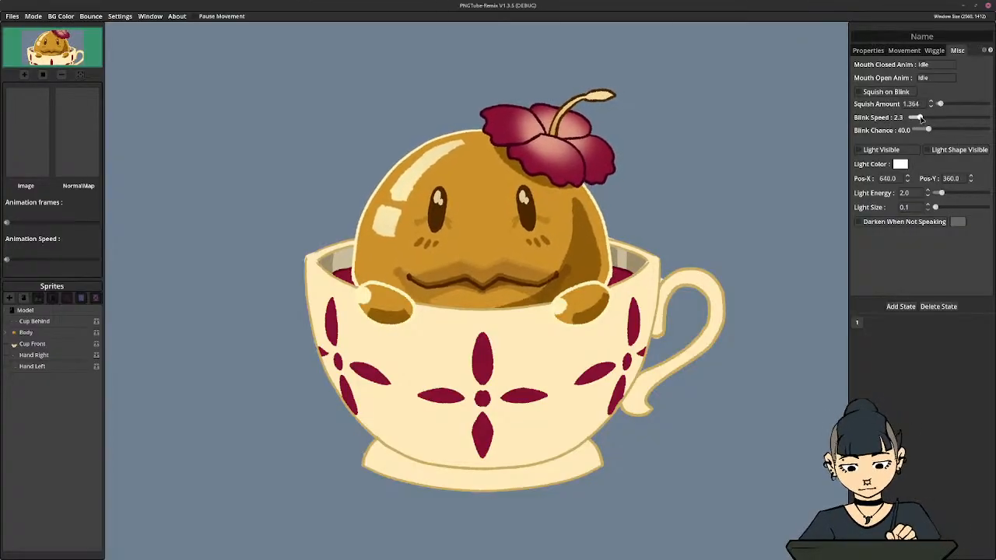
{"action": "left_click_drag", "start_coordinate": [920, 116], "coordinate": [926, 130]}
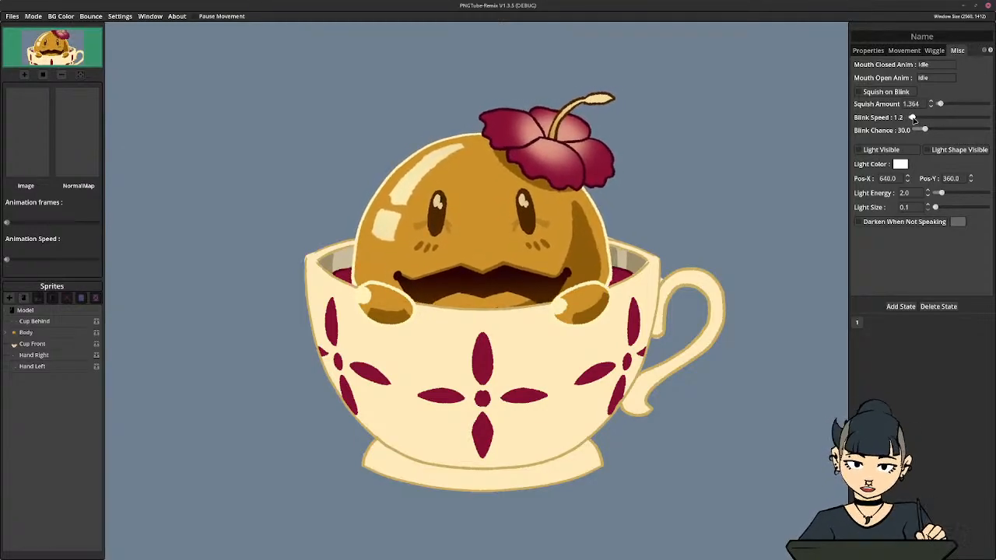
{"action": "left_click", "coordinate": [13, 333]}
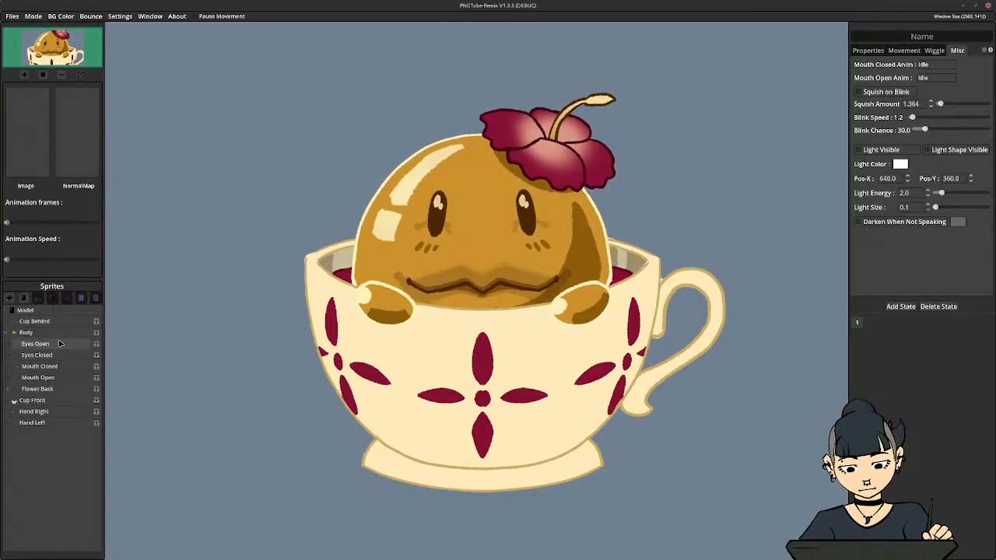
{"action": "left_click", "coordinate": [96, 345]}
{"action": "left_click", "coordinate": [97, 345]}
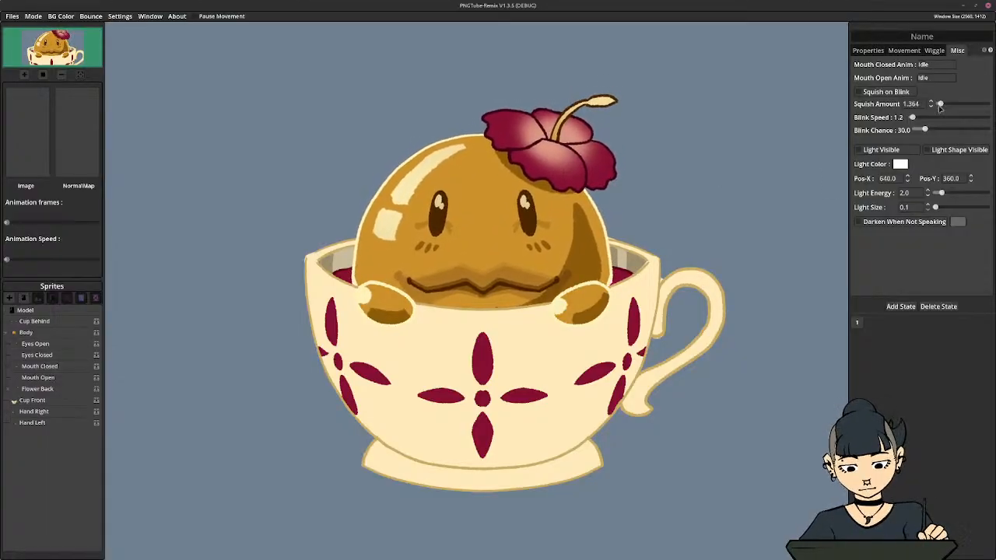
Try the maximum Blink Speed of 12 and Blink Chance of 200, and return them to 1.2 and 30
{"action": "left_click_drag", "start_coordinate": [937, 132], "coordinate": [986, 116]}
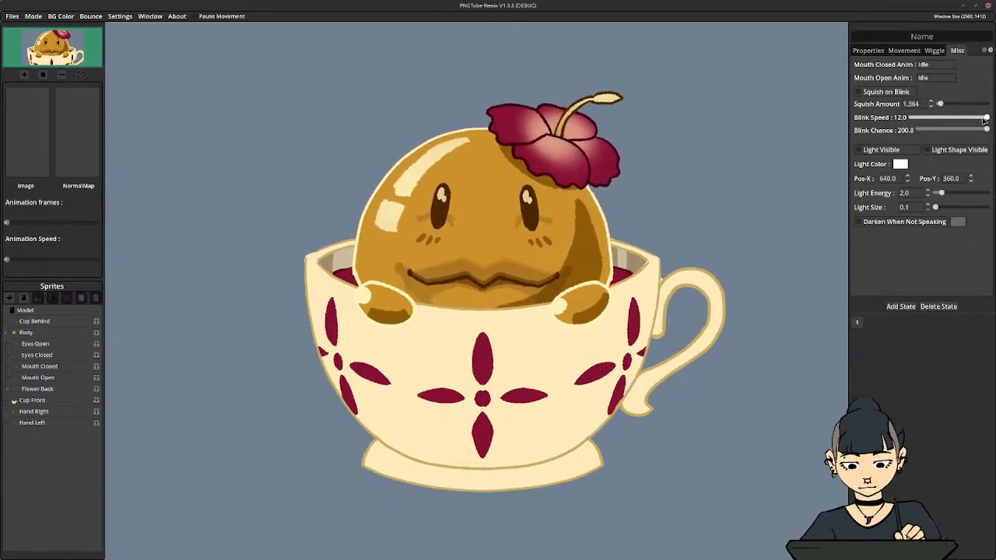
{"action": "left_click_drag", "start_coordinate": [984, 118], "coordinate": [925, 131]}
{"action": "left_click", "coordinate": [919, 130]}
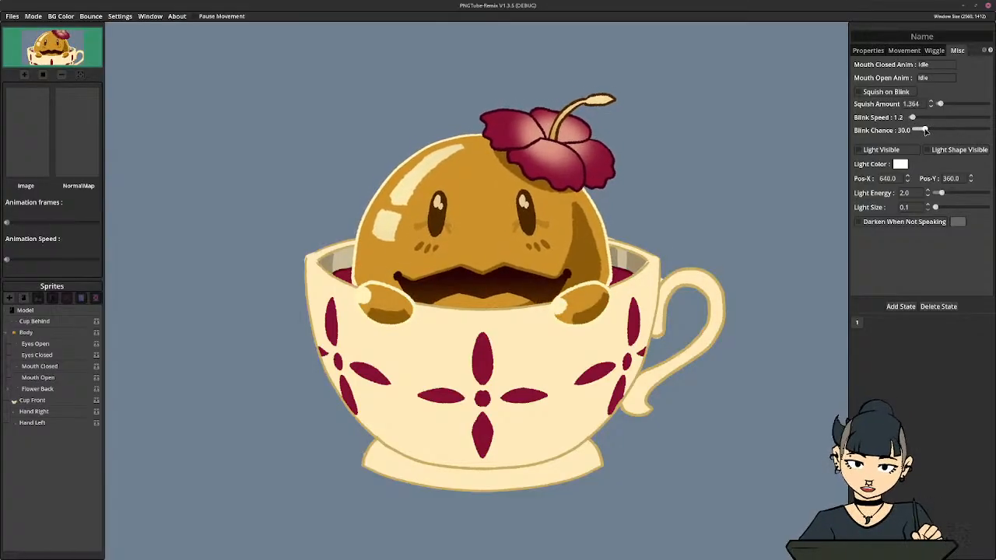
Set Blink Speed to 11.5 and Blink Chance to 185 with Eyes Open selected
{"action": "left_click", "coordinate": [36, 344]}
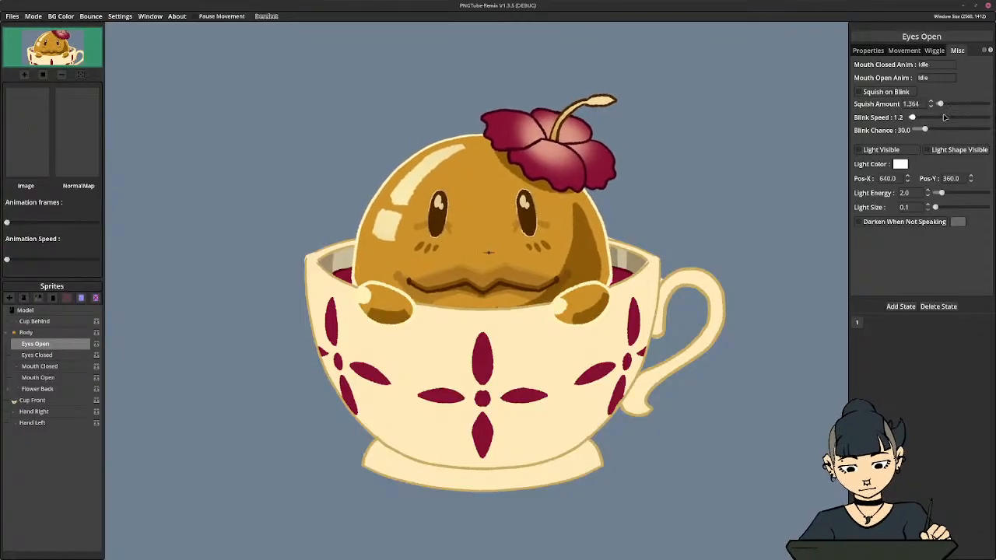
{"action": "left_click_drag", "start_coordinate": [913, 118], "coordinate": [981, 130]}
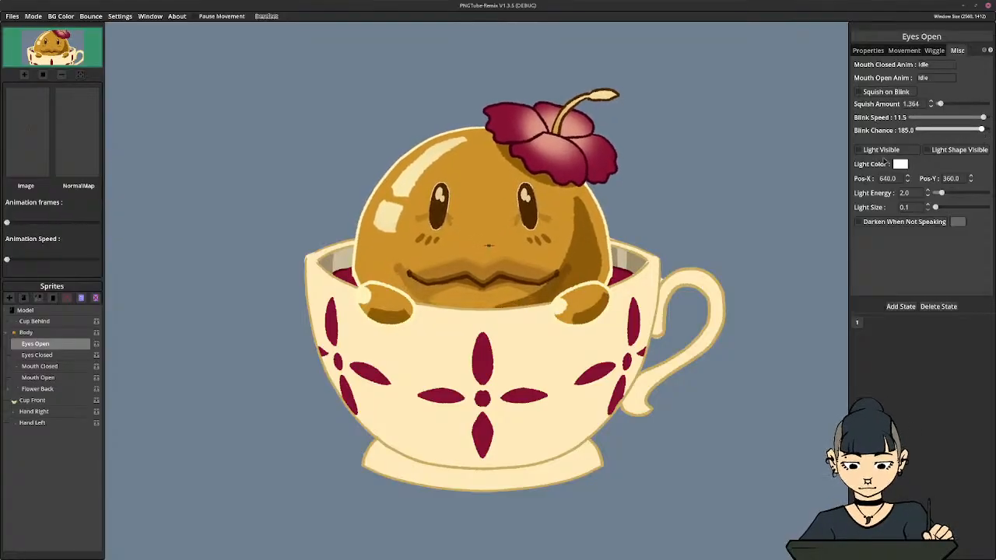
Compare the Blink Speed and Blink Chance across the eye, mouth, flower, cup and hand sprites
{"action": "left_click", "coordinate": [36, 355]}
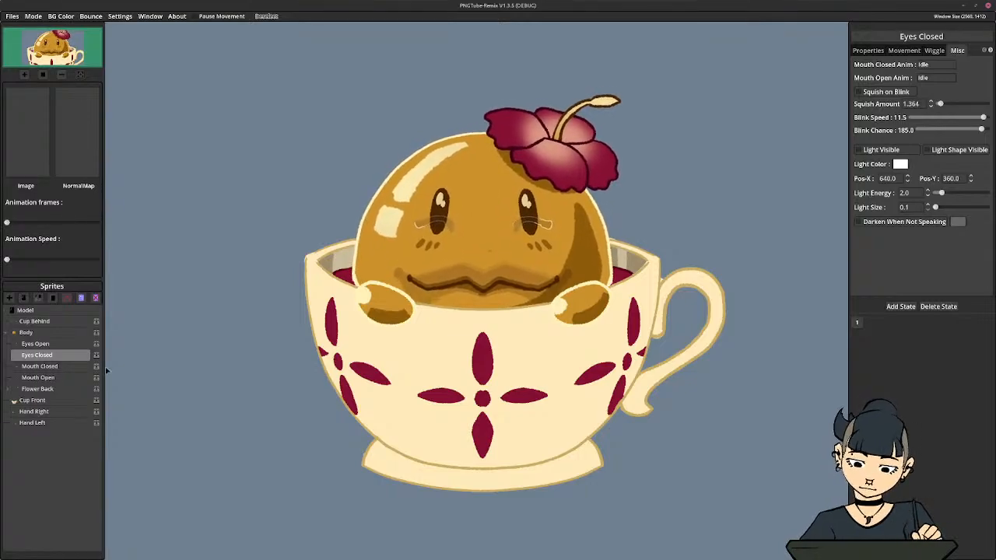
{"action": "left_click", "coordinate": [23, 332]}
{"action": "left_click", "coordinate": [34, 343]}
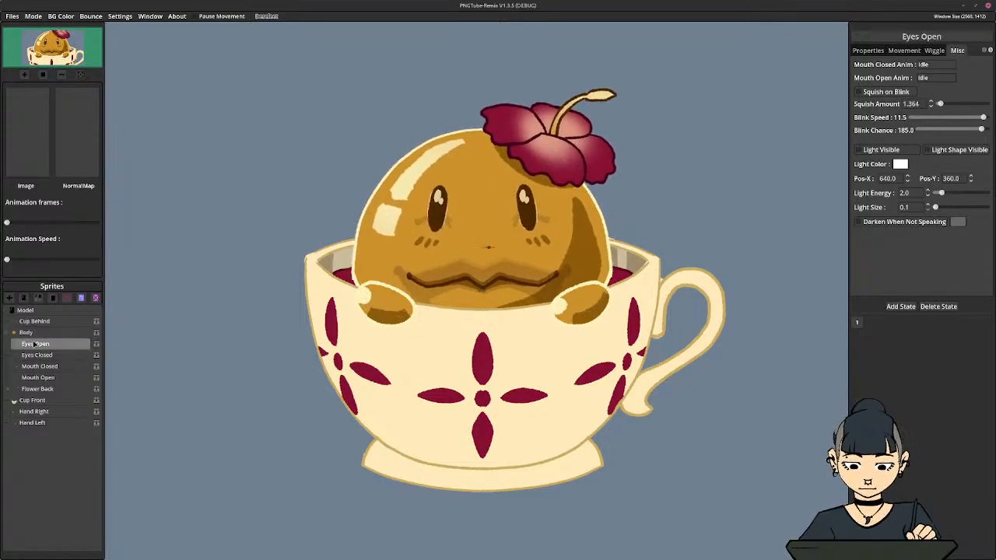
{"action": "left_click", "coordinate": [36, 354]}
{"action": "left_click", "coordinate": [39, 366]}
{"action": "left_click", "coordinate": [38, 378]}
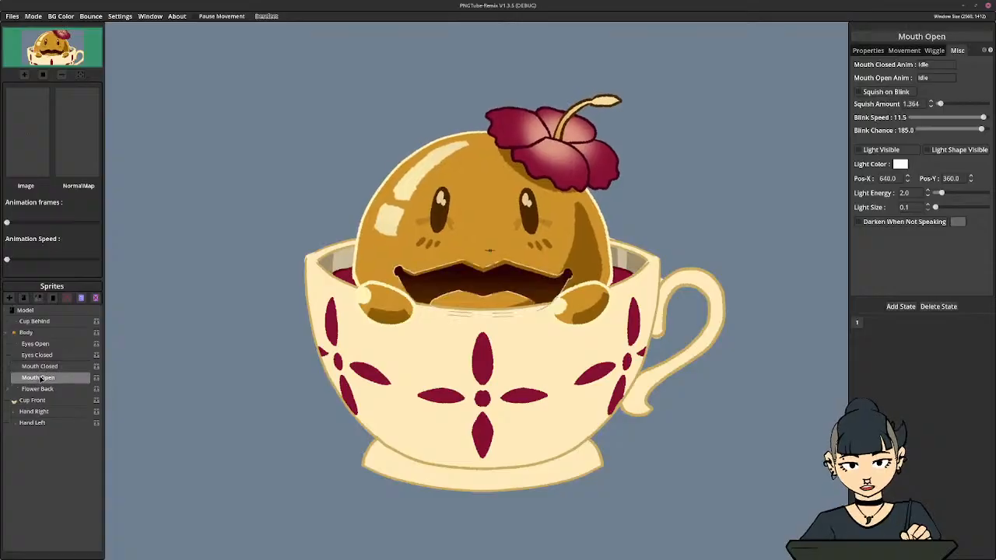
{"action": "left_click", "coordinate": [38, 388]}
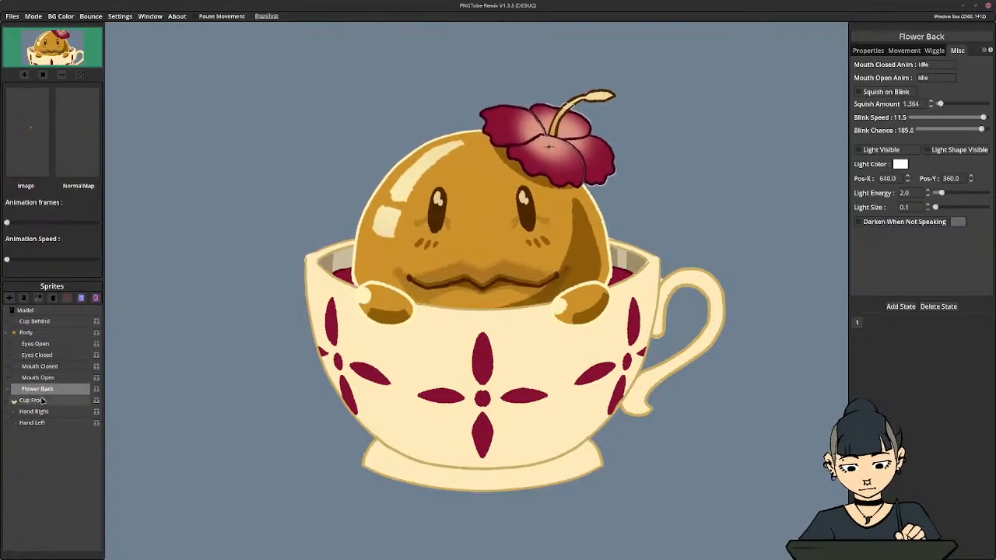
{"action": "left_click", "coordinate": [33, 400]}
{"action": "left_click", "coordinate": [33, 410]}
{"action": "left_click", "coordinate": [34, 321]}
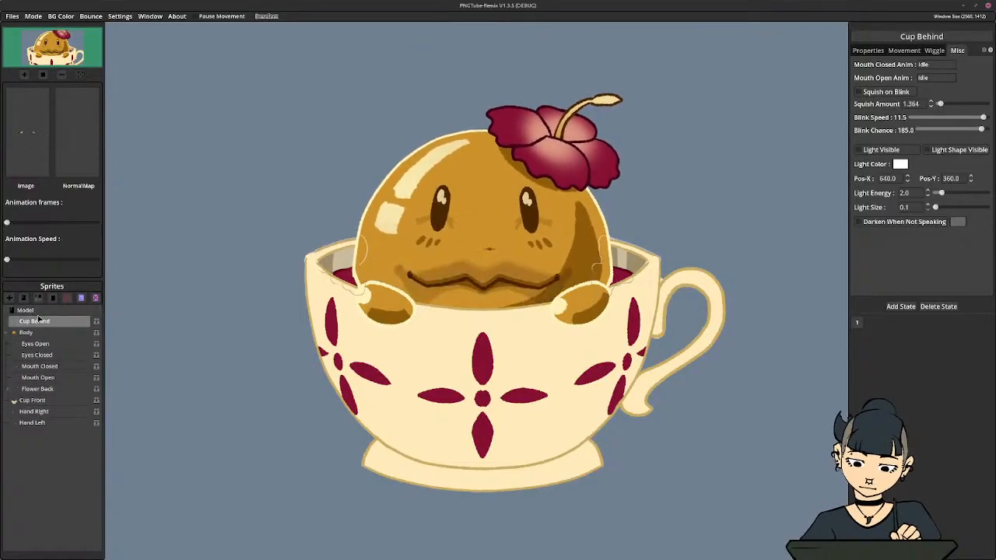
{"action": "left_click", "coordinate": [33, 312]}
{"action": "left_click", "coordinate": [45, 322]}
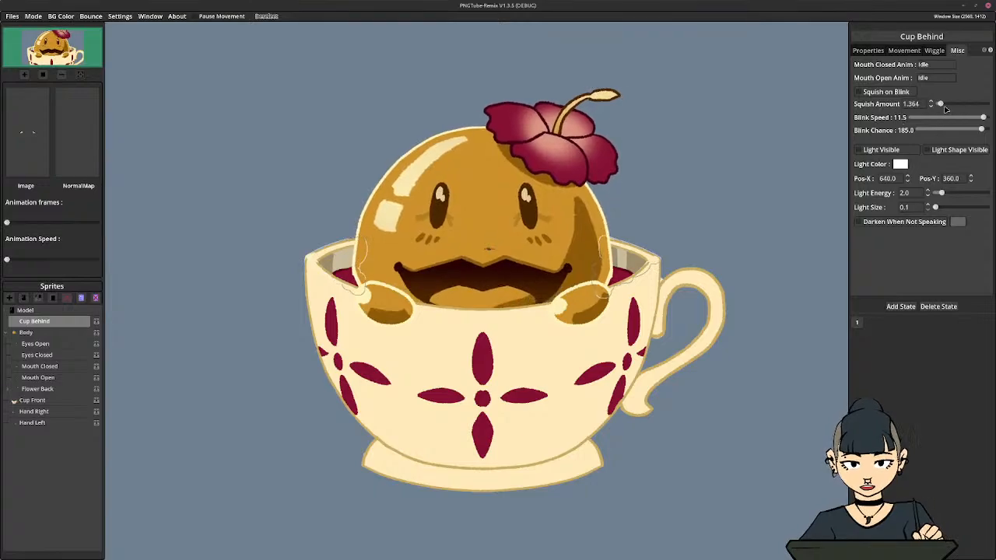
With Cup Behind selected, try Blink Speed 12 and Blink Chance 200, and reduce them to 1.4 and 20
{"action": "mouse_move", "coordinate": [983, 117]}
{"action": "left_mouse_down"}
{"action": "mouse_move", "coordinate": [943, 118]}
{"action": "mouse_move", "coordinate": [991, 117]}
{"action": "mouse_move", "coordinate": [990, 129]}
{"action": "left_mouse_up"}
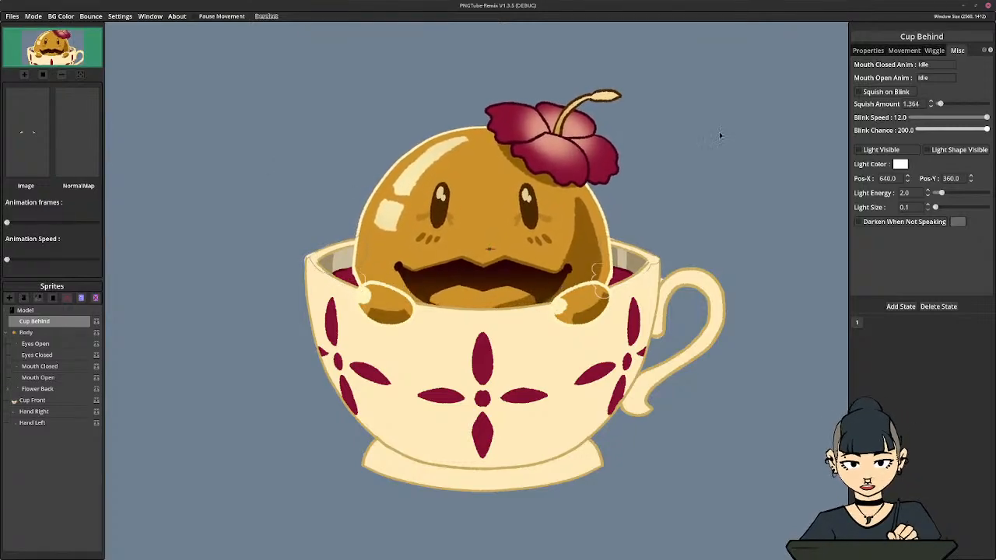
{"action": "left_click", "coordinate": [910, 118]}
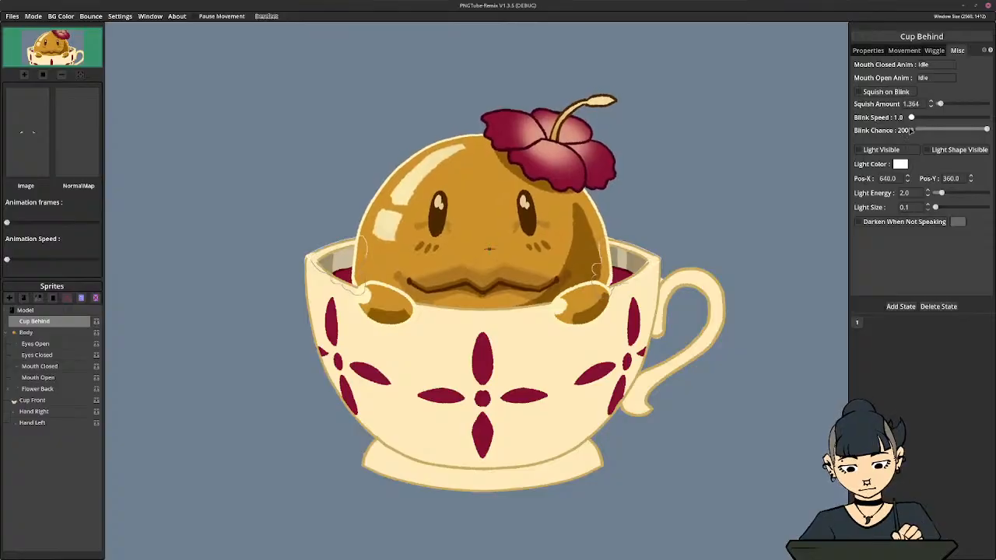
{"action": "left_click", "coordinate": [913, 119]}
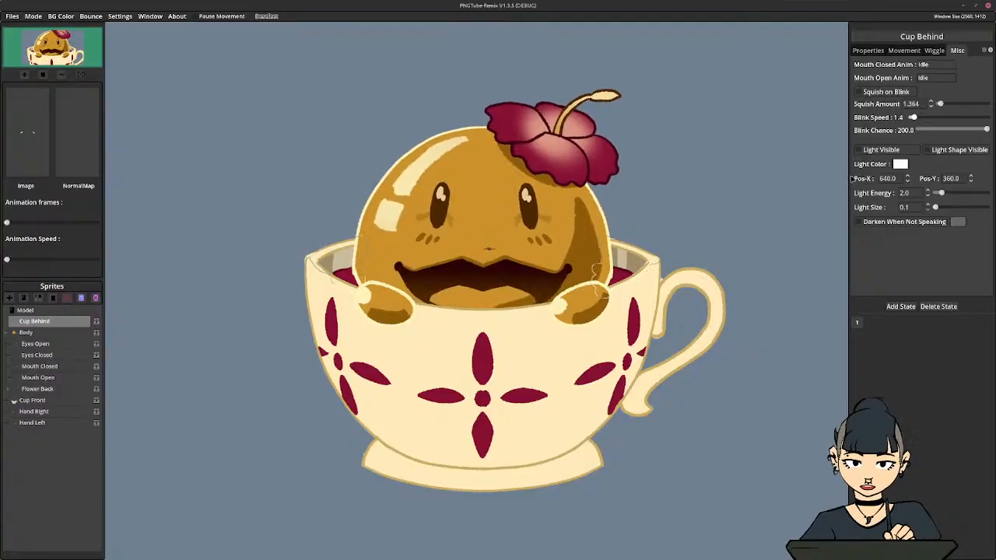
{"action": "left_click", "coordinate": [932, 130]}
{"action": "left_click_drag", "start_coordinate": [932, 130], "coordinate": [930, 138]}
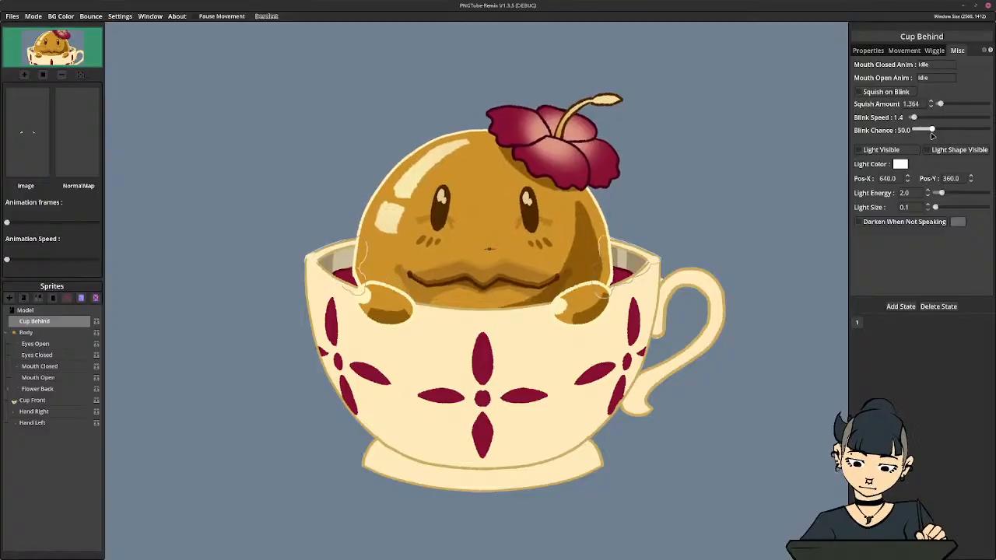
{"action": "left_click_drag", "start_coordinate": [932, 136], "coordinate": [923, 134]}
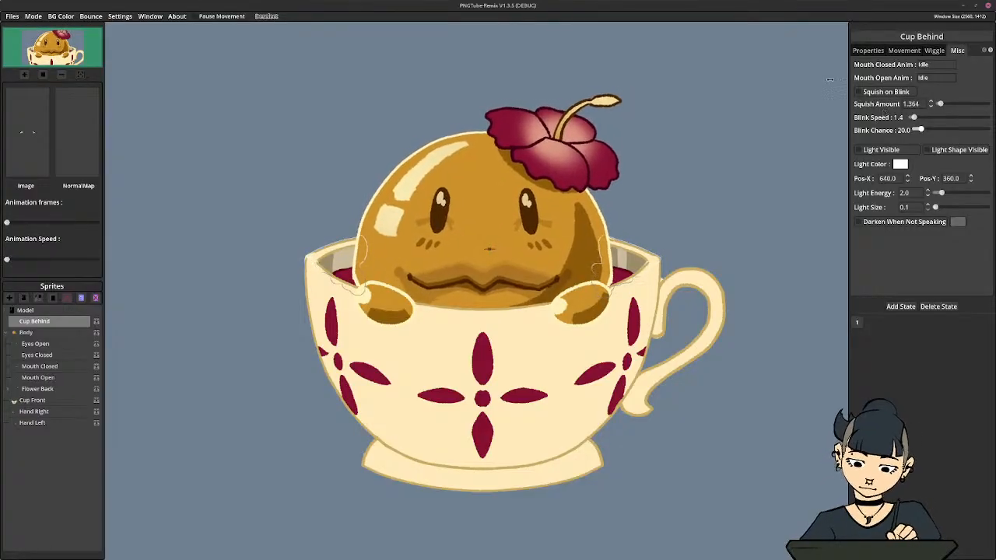
Review the bounce options and the model, audio, state remap and import settings for blink controls
{"action": "left_click", "coordinate": [92, 18]}
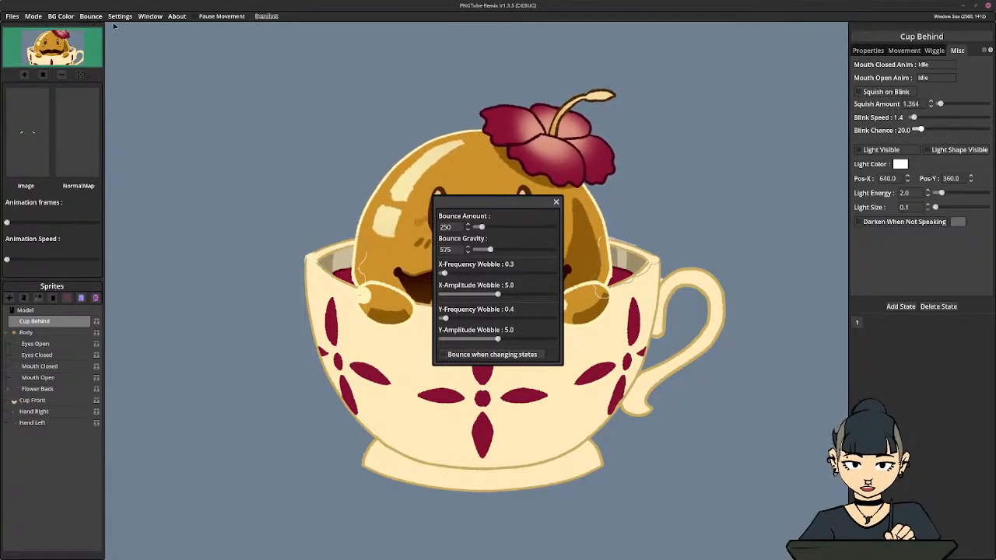
{"action": "left_click", "coordinate": [556, 203]}
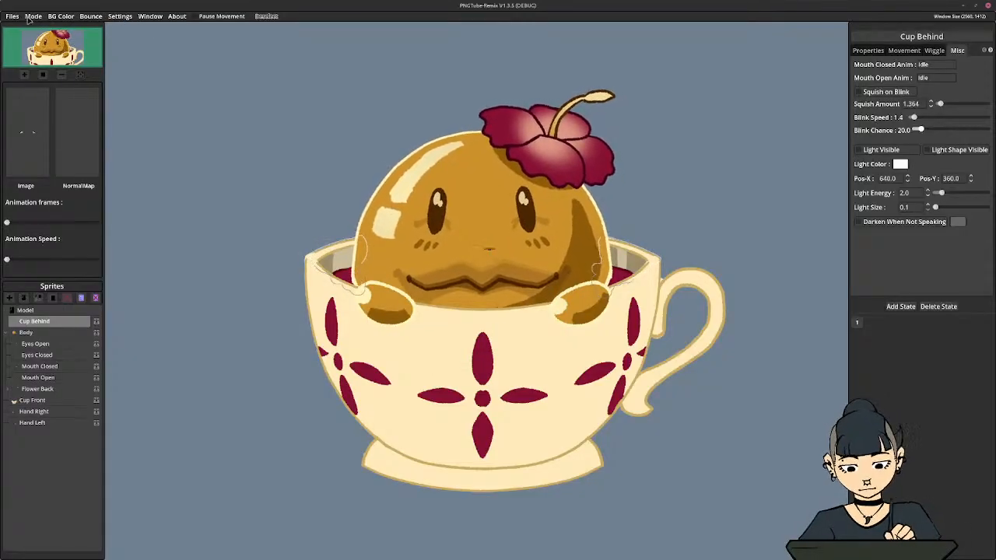
{"action": "left_click", "coordinate": [121, 16]}
{"action": "left_click_drag", "start_coordinate": [548, 169], "coordinate": [304, 142]}
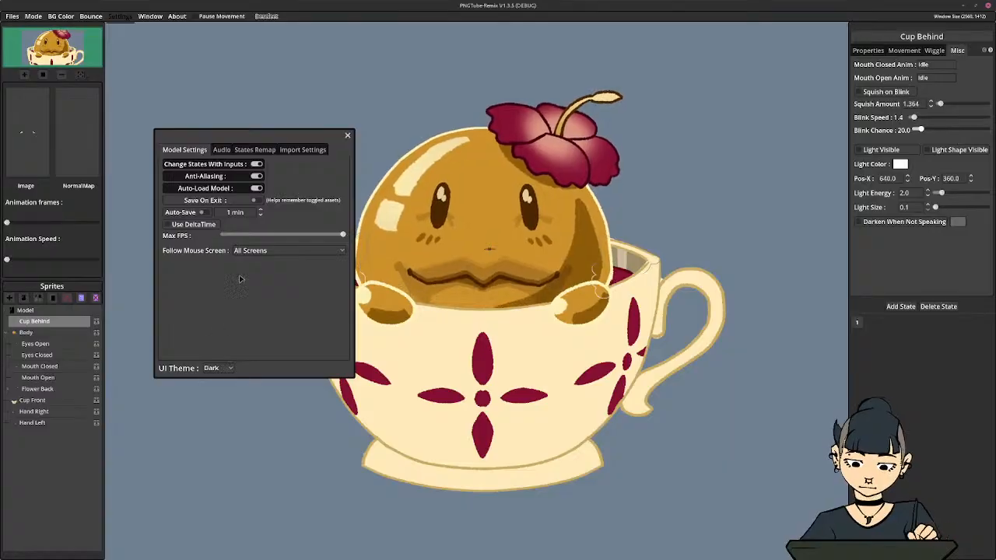
{"action": "left_click", "coordinate": [224, 151]}
{"action": "left_click", "coordinate": [243, 151]}
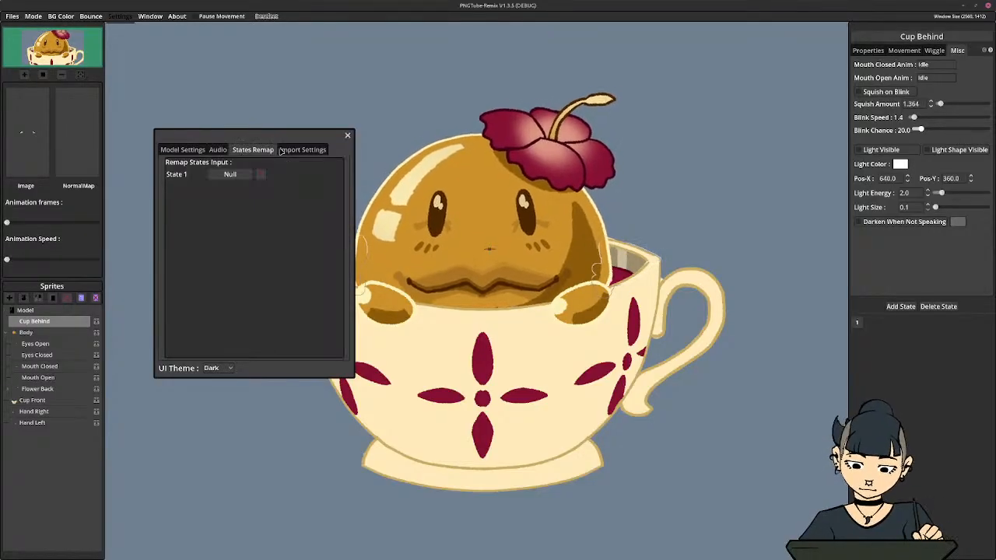
{"action": "left_click", "coordinate": [289, 150]}
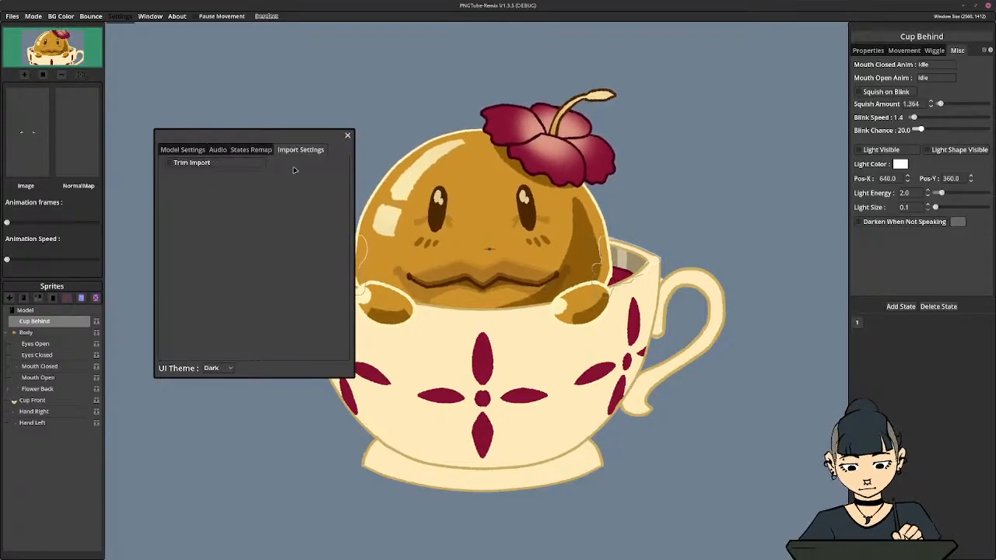
{"action": "left_click", "coordinate": [347, 135]}
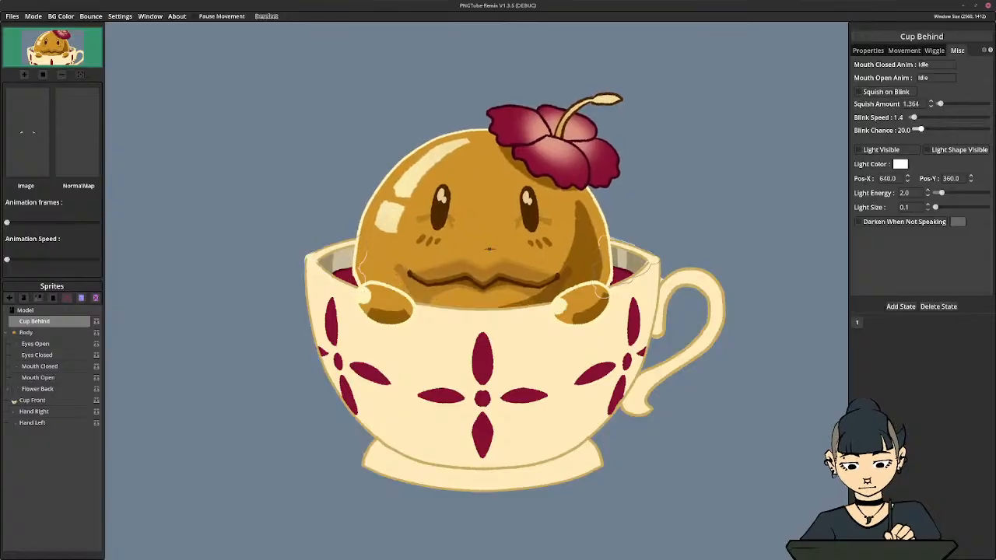
Set Blink Speed to 2.0 and Blink Chance to 61
{"action": "mouse_move", "coordinate": [919, 130]}
{"action": "left_mouse_down"}
{"action": "mouse_move", "coordinate": [938, 132]}
{"action": "mouse_move", "coordinate": [919, 120]}
{"action": "left_mouse_up"}
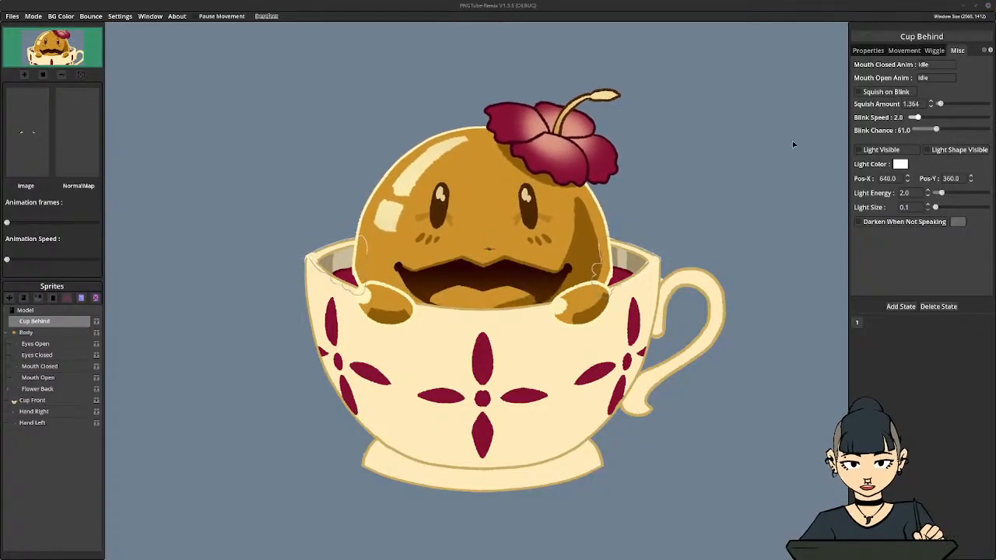
With Body selected, open the bounce options and set X-Frequency Wobble to 0.45
{"action": "left_click", "coordinate": [935, 51]}
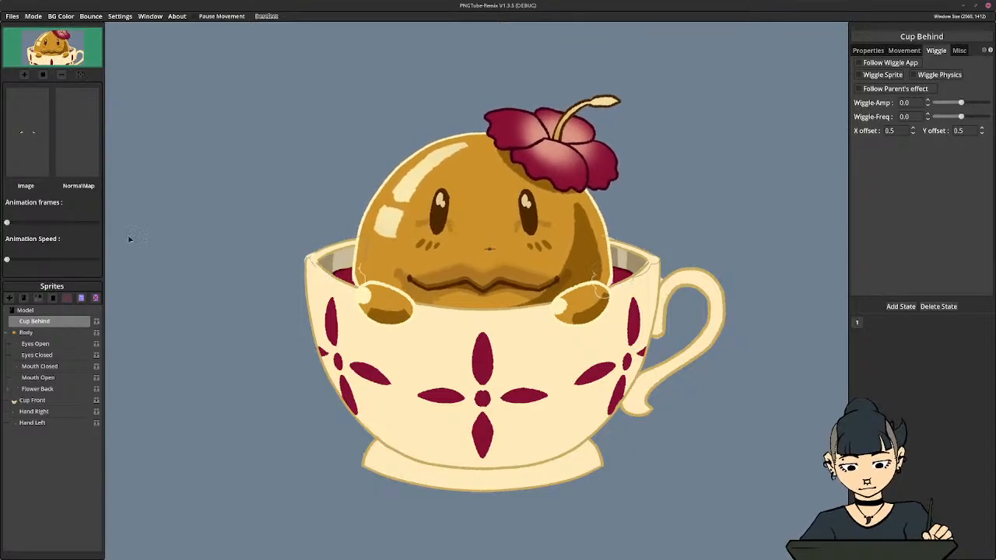
{"action": "left_click", "coordinate": [28, 333]}
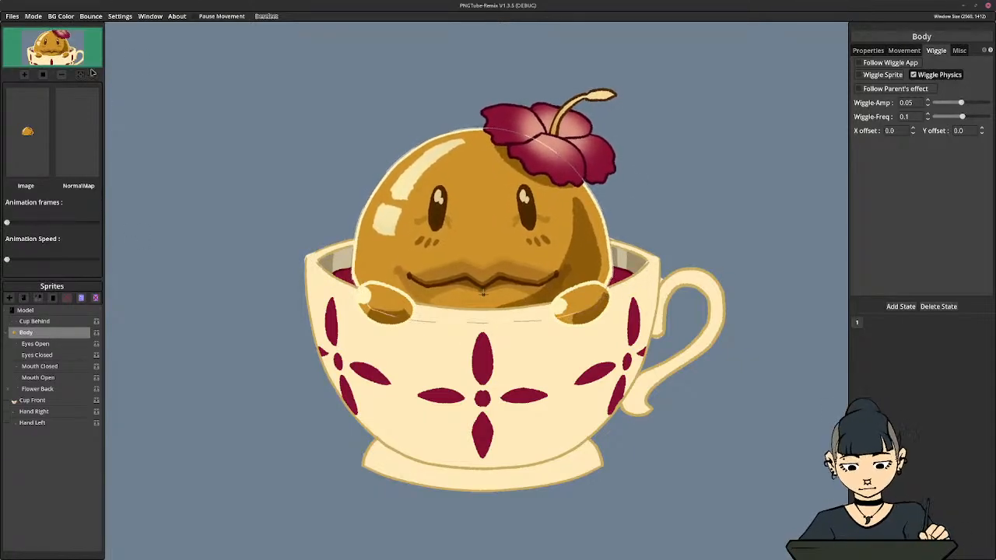
{"action": "left_click", "coordinate": [97, 16]}
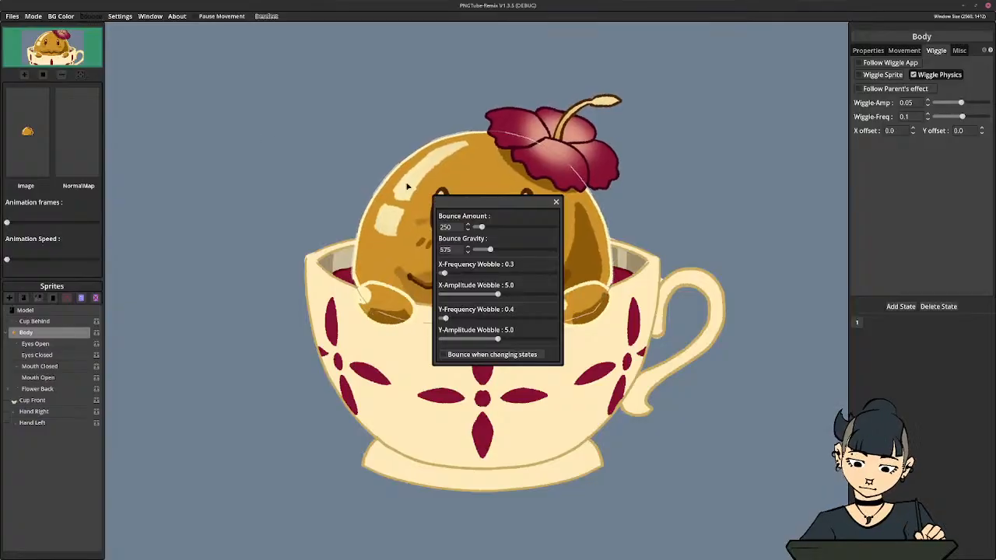
{"action": "left_click_drag", "start_coordinate": [451, 204], "coordinate": [241, 122]}
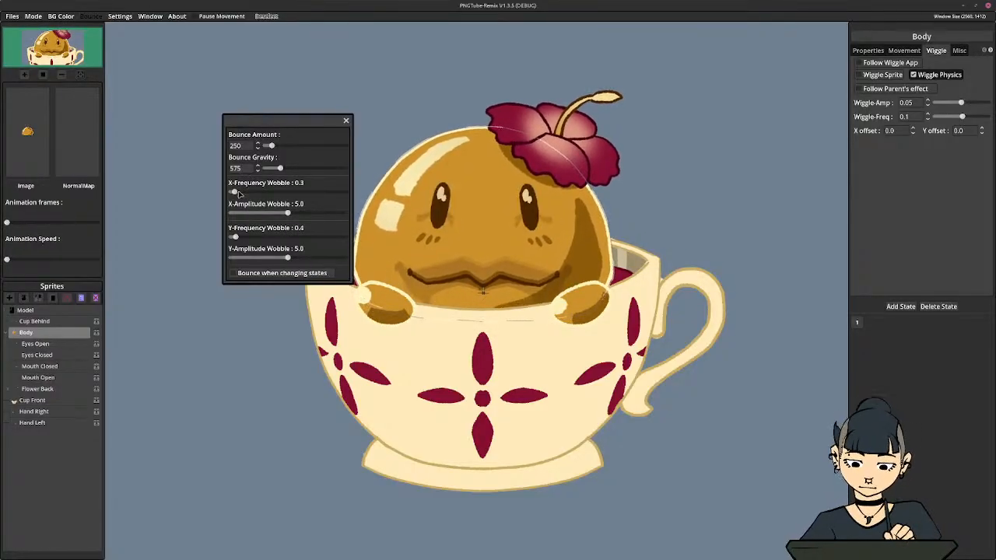
{"action": "mouse_move", "coordinate": [234, 192]}
{"action": "left_mouse_down"}
{"action": "mouse_move", "coordinate": [245, 195]}
{"action": "mouse_move", "coordinate": [235, 192]}
{"action": "left_mouse_up"}
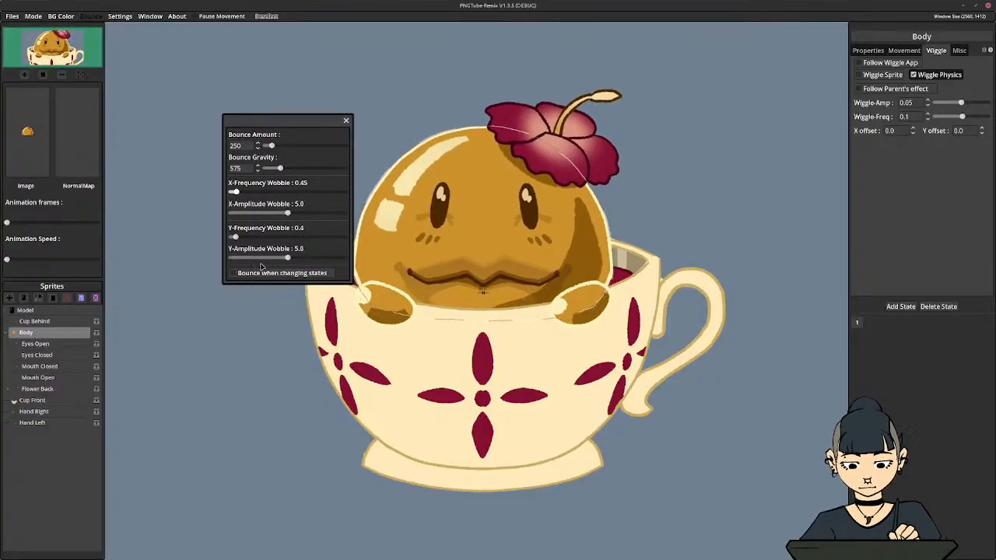
Review Body's movement, wiggle, miscellaneous and general properties, along with the model's bounce and wobble values
{"action": "left_click", "coordinate": [905, 51]}
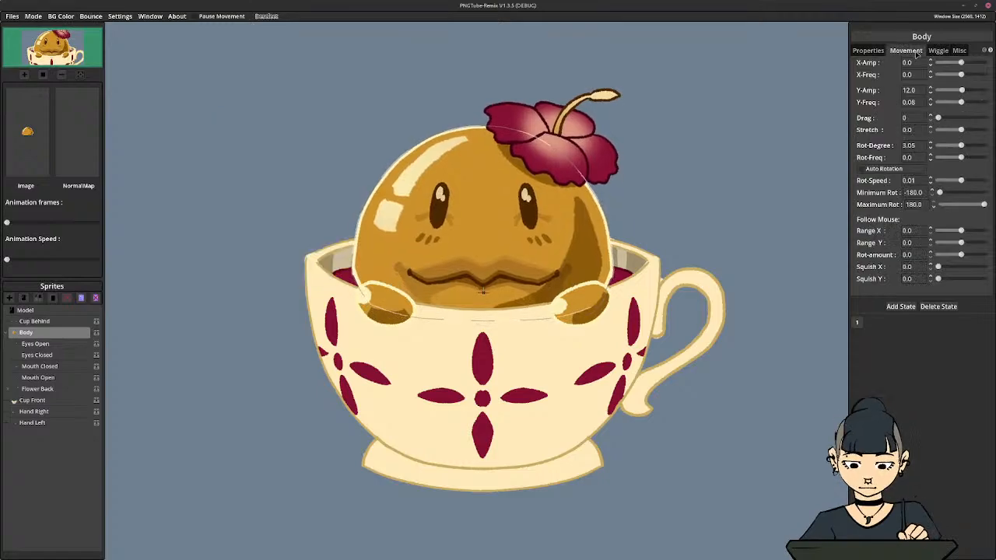
{"action": "left_click", "coordinate": [936, 51]}
{"action": "left_click", "coordinate": [956, 51]}
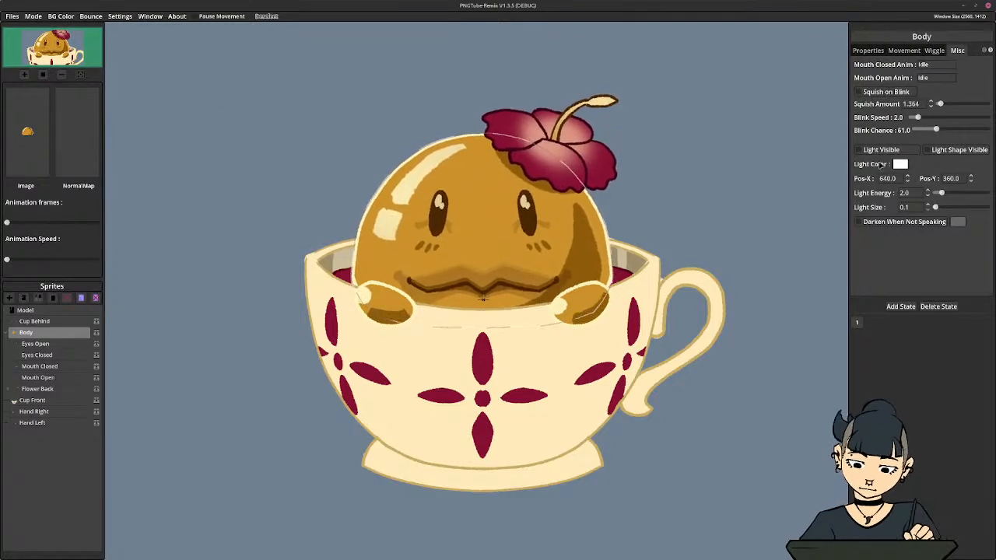
{"action": "left_click", "coordinate": [908, 51]}
{"action": "left_click", "coordinate": [914, 51]}
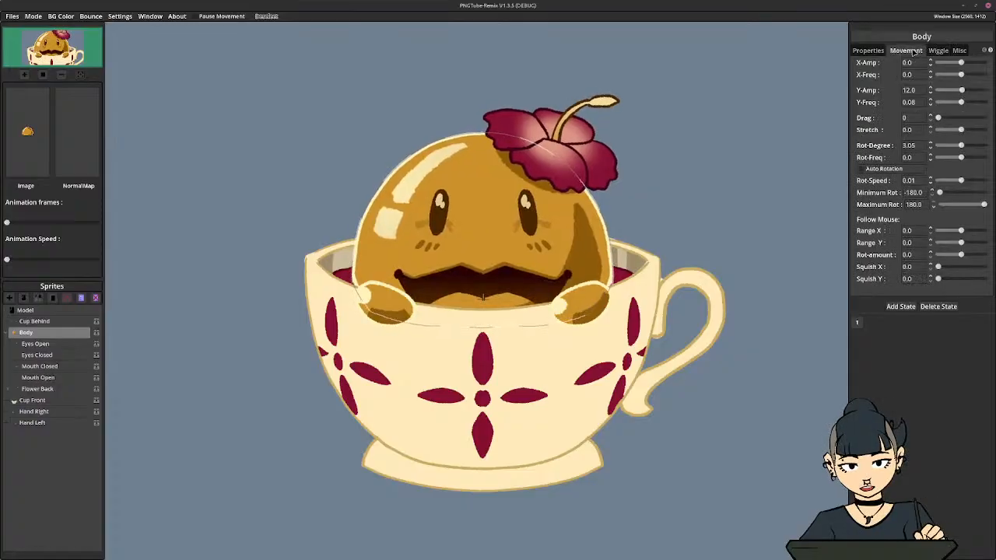
{"action": "left_click", "coordinate": [871, 51]}
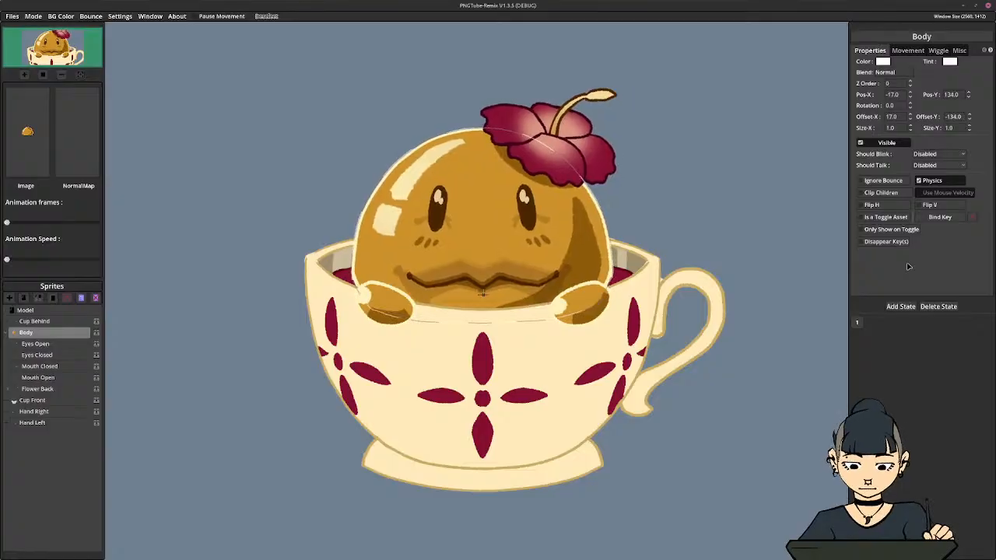
{"action": "left_click", "coordinate": [90, 16]}
{"action": "left_click_drag", "start_coordinate": [536, 202], "coordinate": [782, 123]}
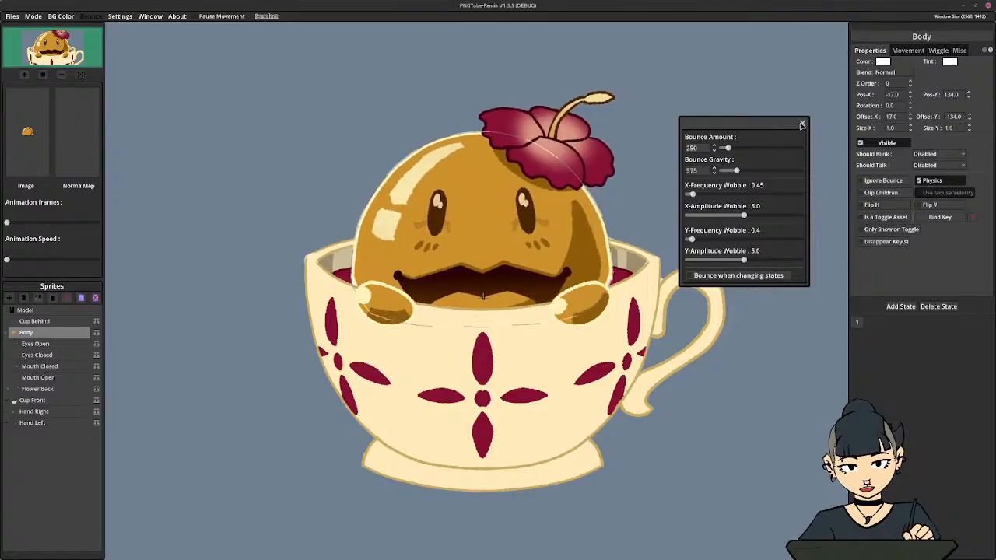
{"action": "left_click", "coordinate": [802, 123]}
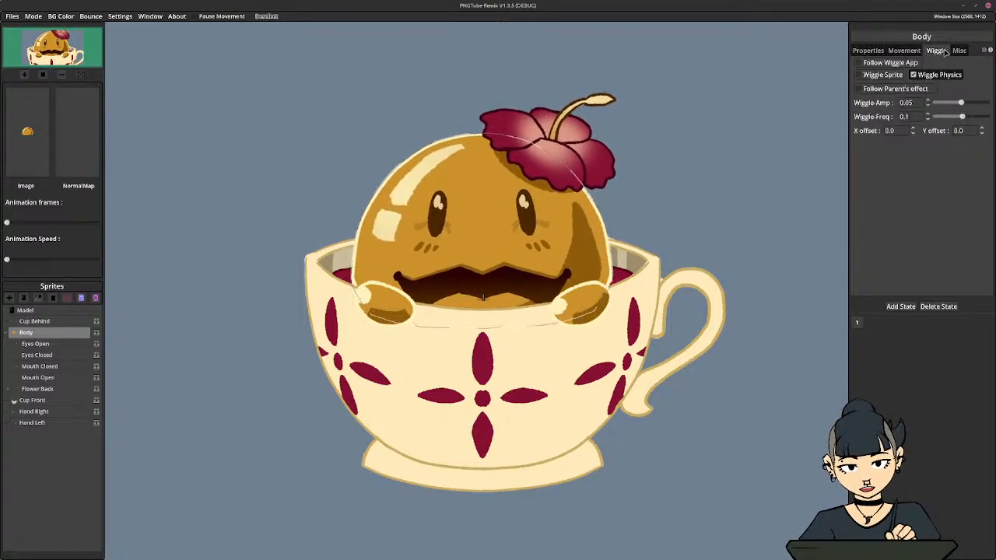
Turn off Wiggle Physics for Body, briefly try Follow Wiggle App, and enable Wiggle Sprite instead
{"action": "left_click", "coordinate": [938, 50]}
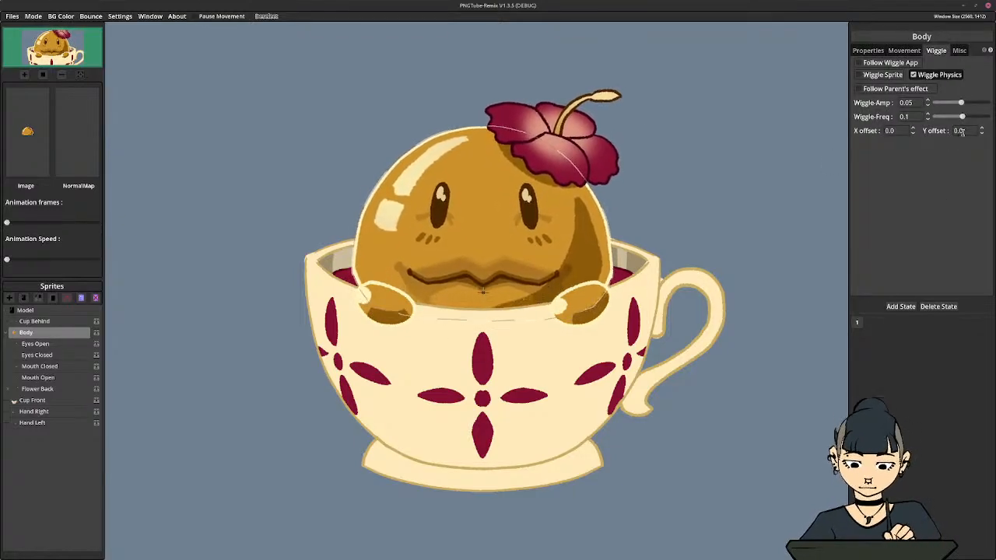
{"action": "left_click", "coordinate": [934, 75]}
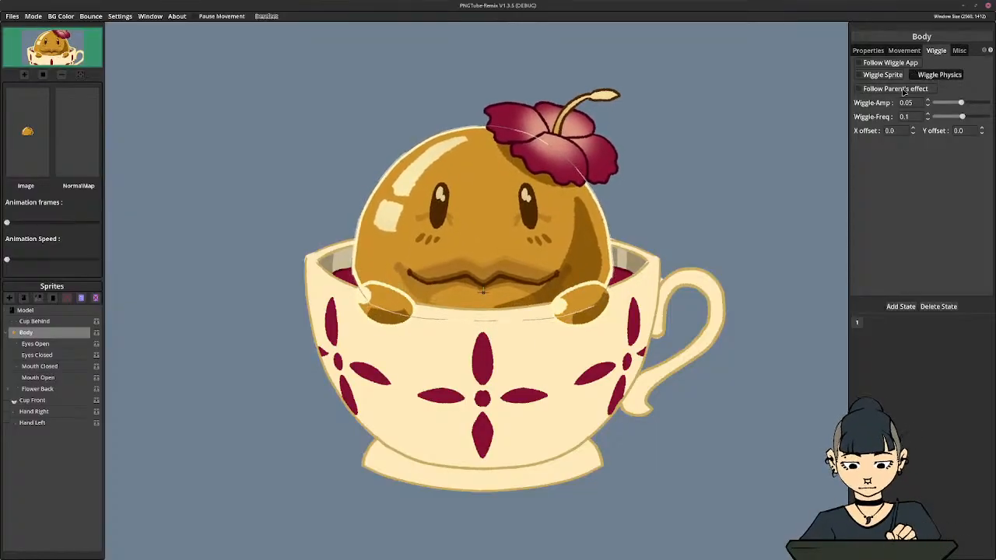
{"action": "left_click", "coordinate": [876, 63]}
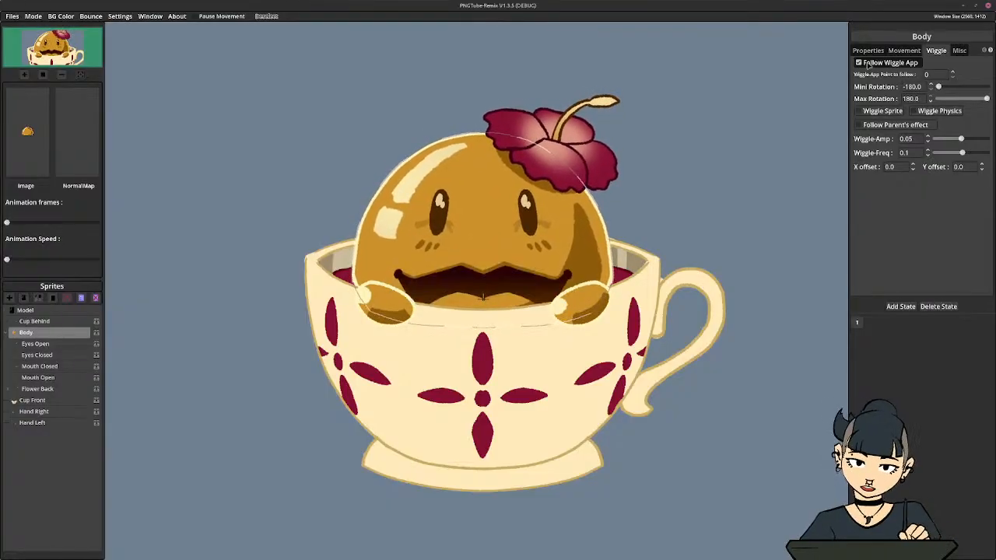
{"action": "left_click", "coordinate": [868, 63]}
{"action": "left_click", "coordinate": [871, 75]}
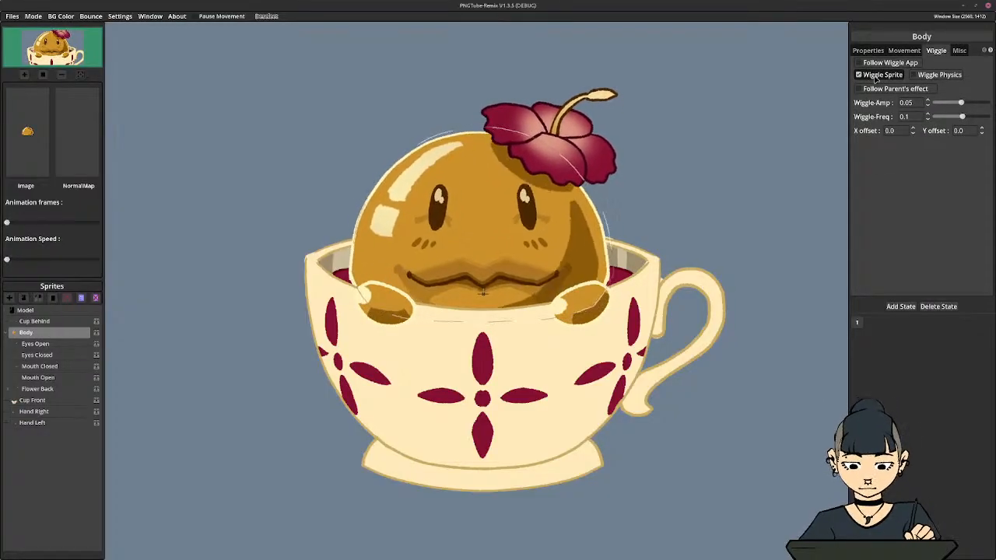
Try wiggle Y offsets of 0.1 and 1.0 on Body, and settle on 0.5
{"action": "left_click", "coordinate": [895, 130]}
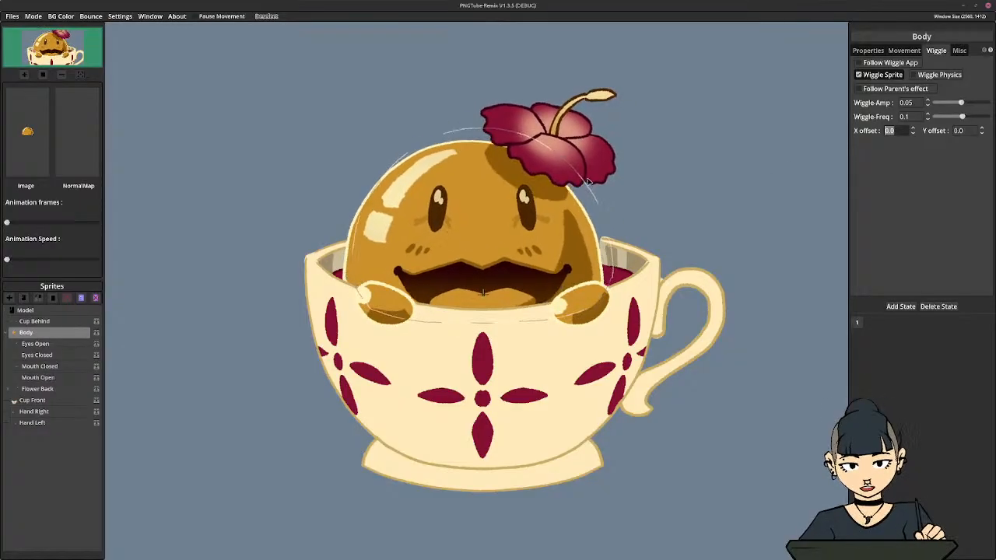
{"action": "left_click", "coordinate": [969, 131]}
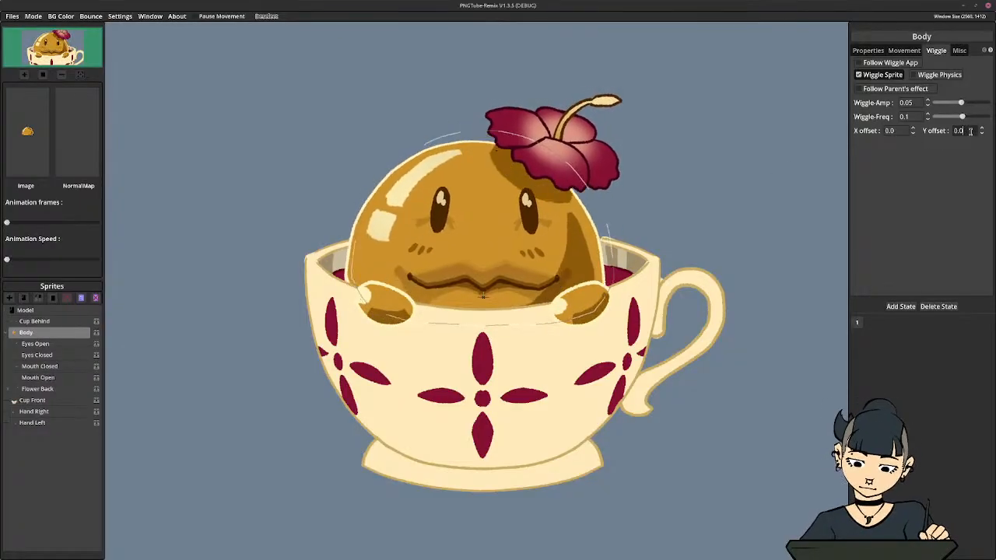
{"action": "type", "text": "0.1"}
{"action": "key", "text": "Return"}
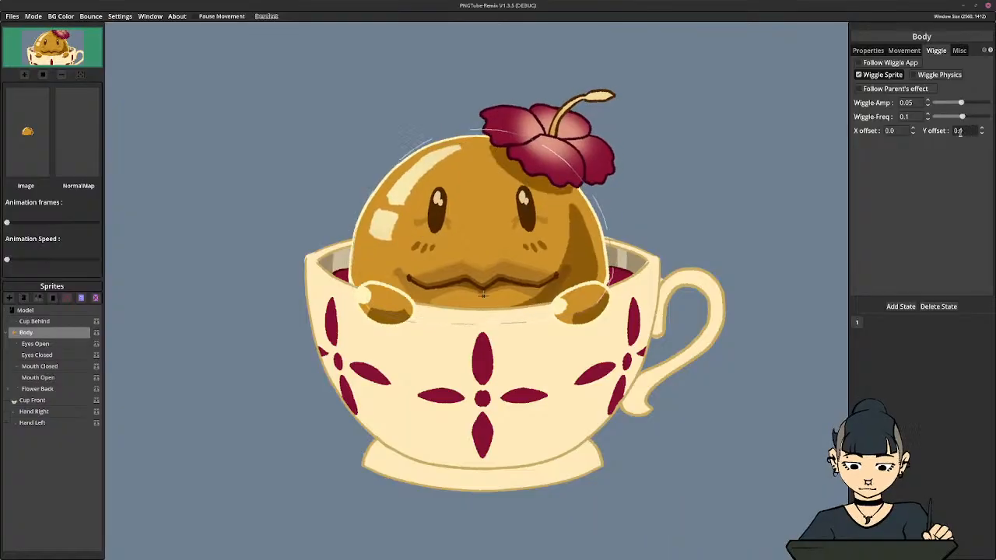
{"action": "left_click_drag", "start_coordinate": [965, 131], "coordinate": [946, 136]}
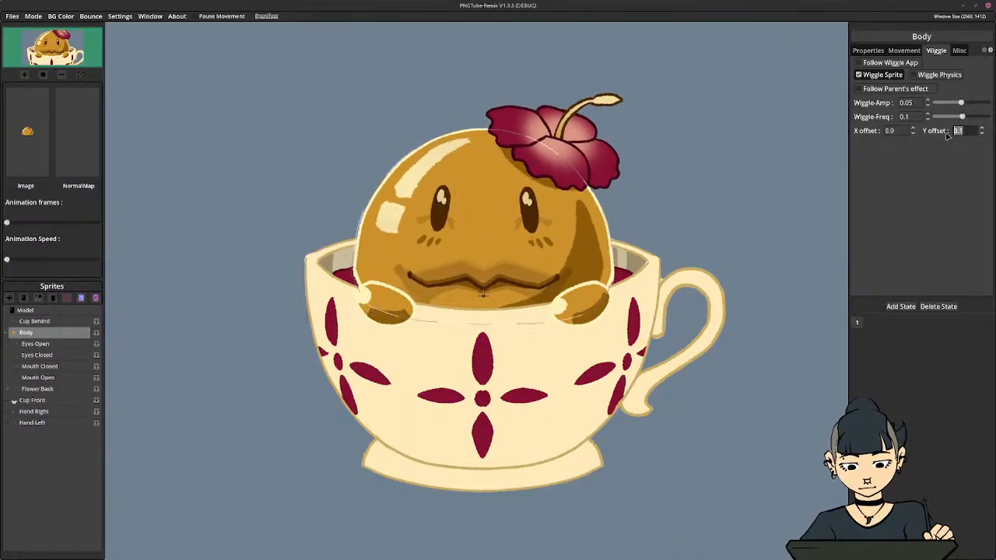
{"action": "type", "text": "1.0"}
{"action": "key", "text": "Return"}
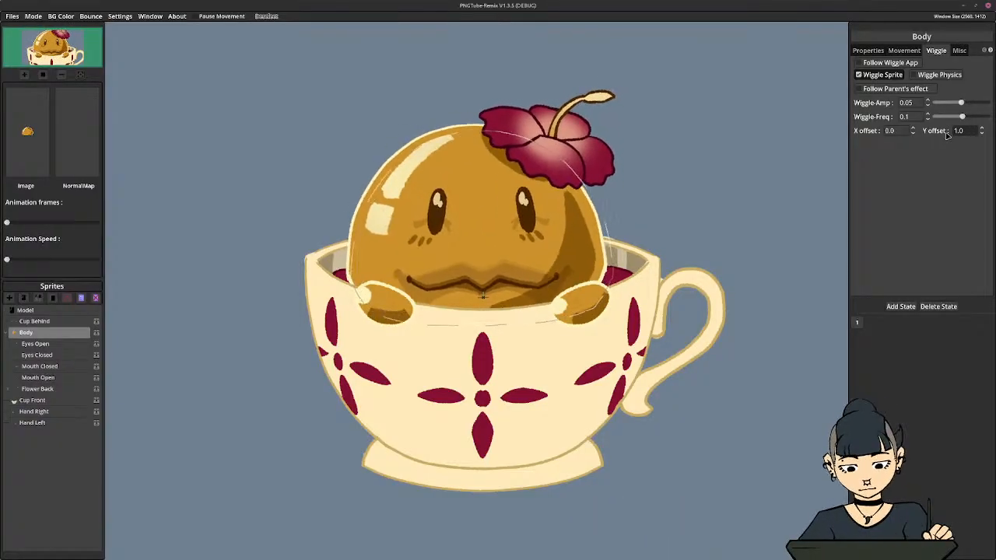
{"action": "left_click_drag", "start_coordinate": [965, 130], "coordinate": [915, 134]}
{"action": "type", "text": ".5"}
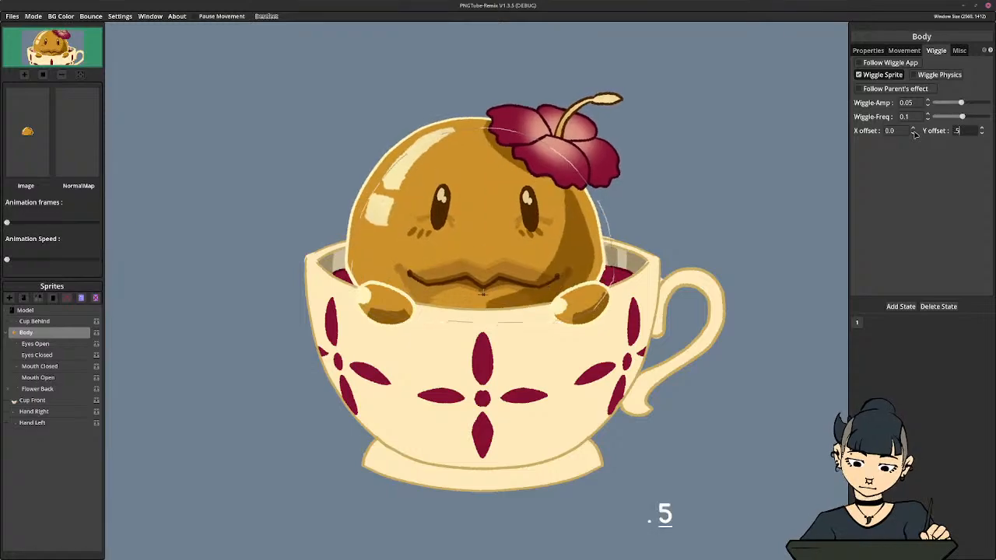
{"action": "key", "text": "Return"}
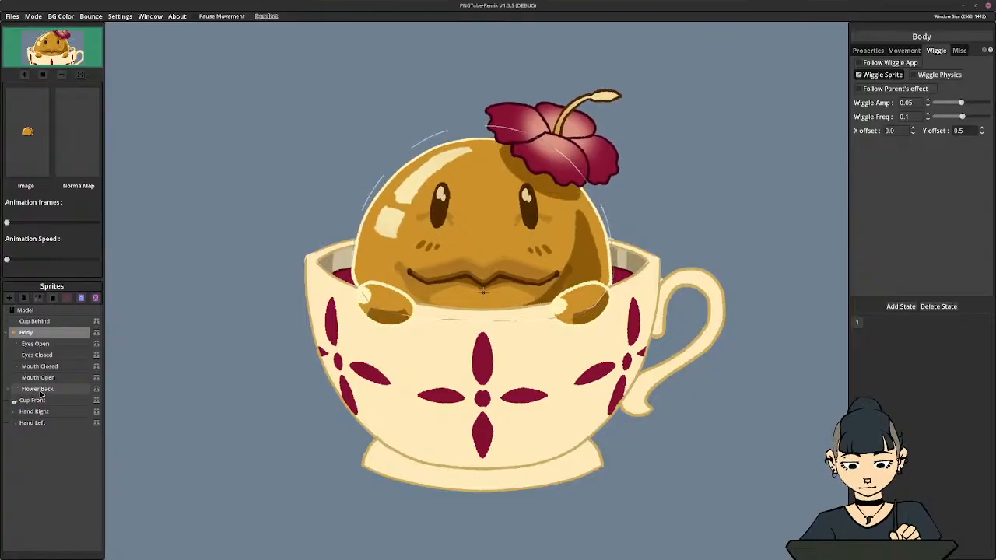
Enable Wiggle Sprite for Flower Back and set its wiggle X offset to 0
{"action": "left_click", "coordinate": [13, 332]}
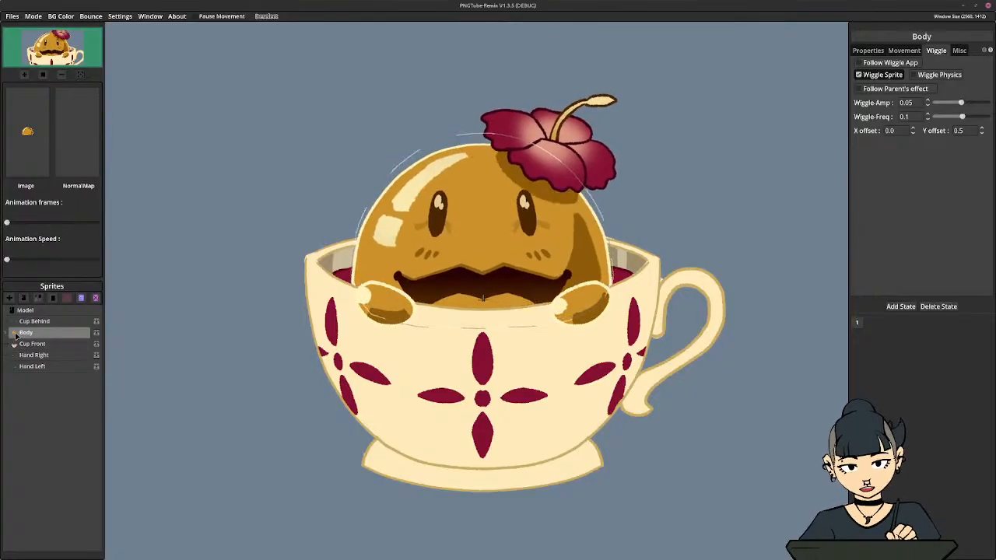
{"action": "left_click", "coordinate": [14, 332]}
{"action": "left_click", "coordinate": [48, 389]}
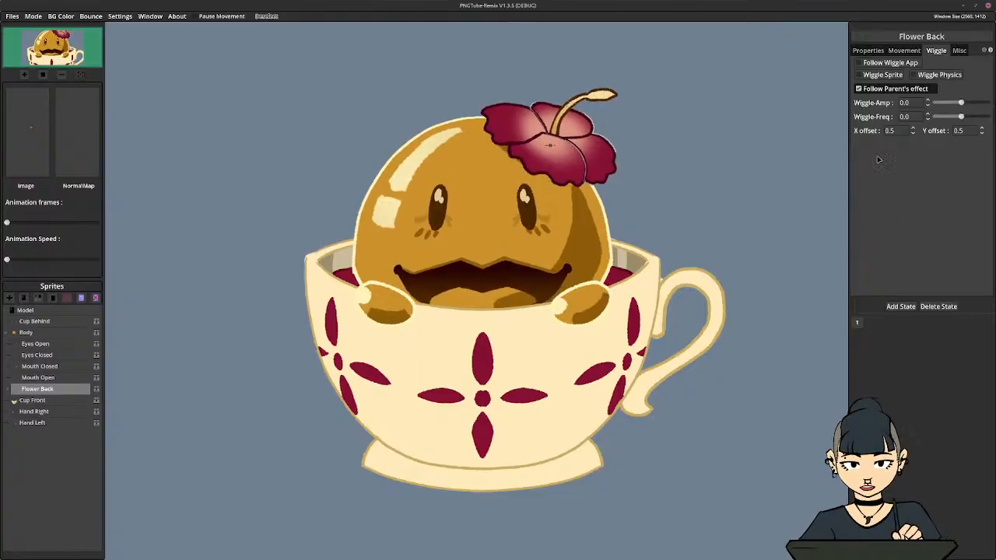
{"action": "left_click", "coordinate": [882, 77]}
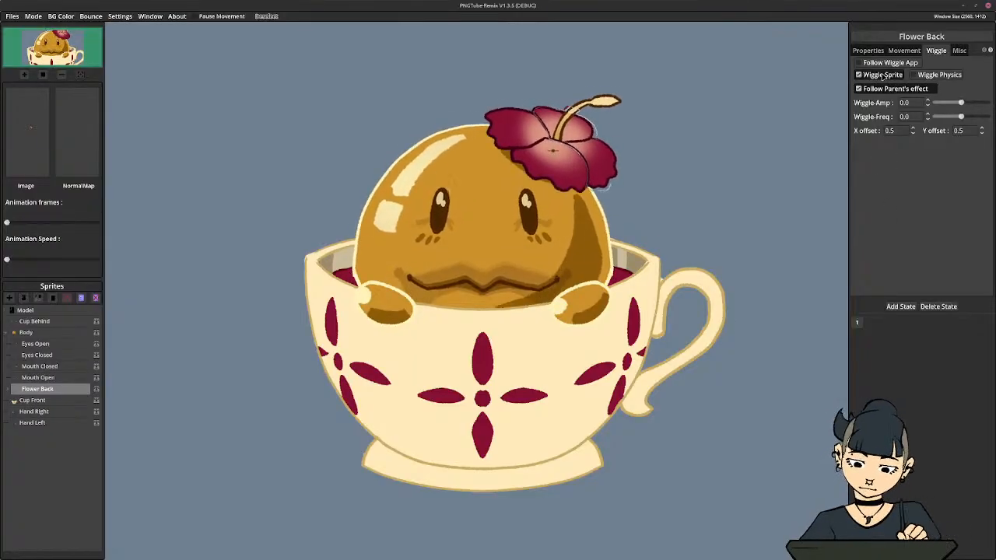
{"action": "left_click_drag", "start_coordinate": [897, 131], "coordinate": [828, 125]}
{"action": "type", "text": "0"}
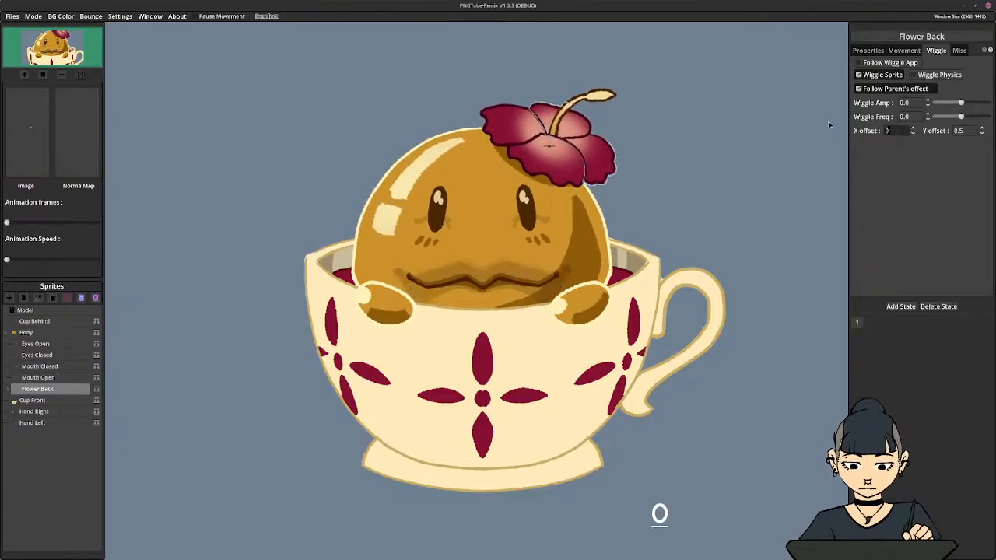
{"action": "key", "text": "Return"}
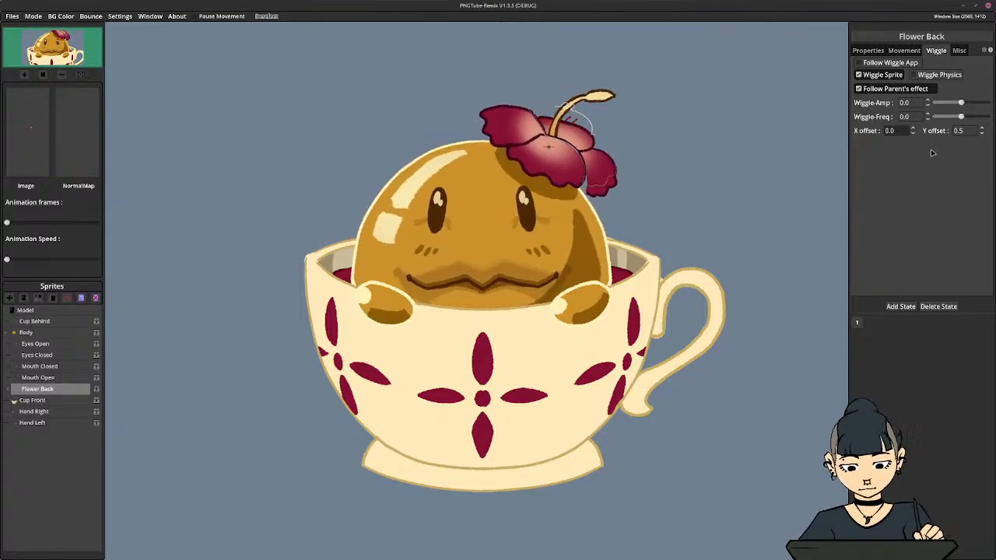
Set Flower Stamin's wiggle X offset to 0 and enable Wiggle Sprite for it
{"action": "left_click", "coordinate": [13, 389]}
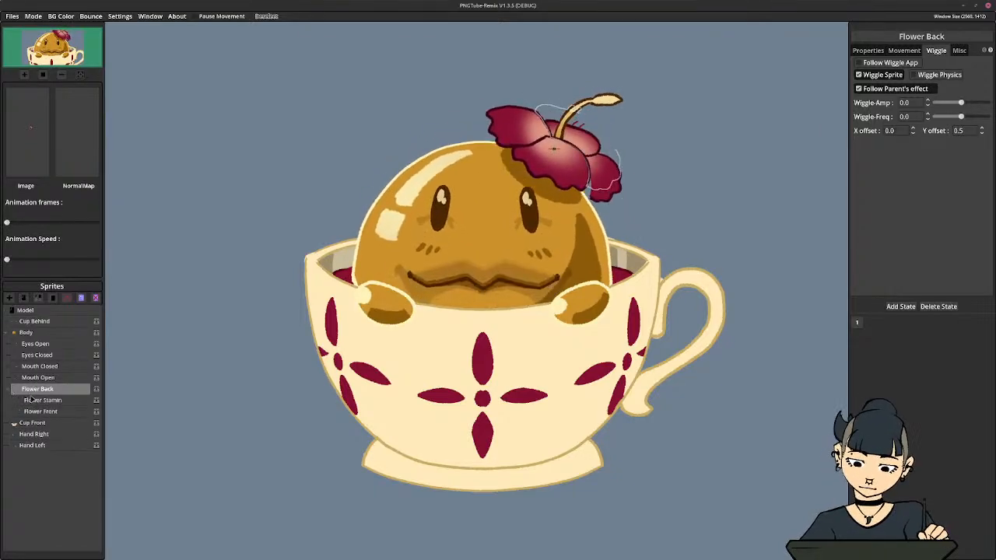
{"action": "left_click", "coordinate": [36, 400]}
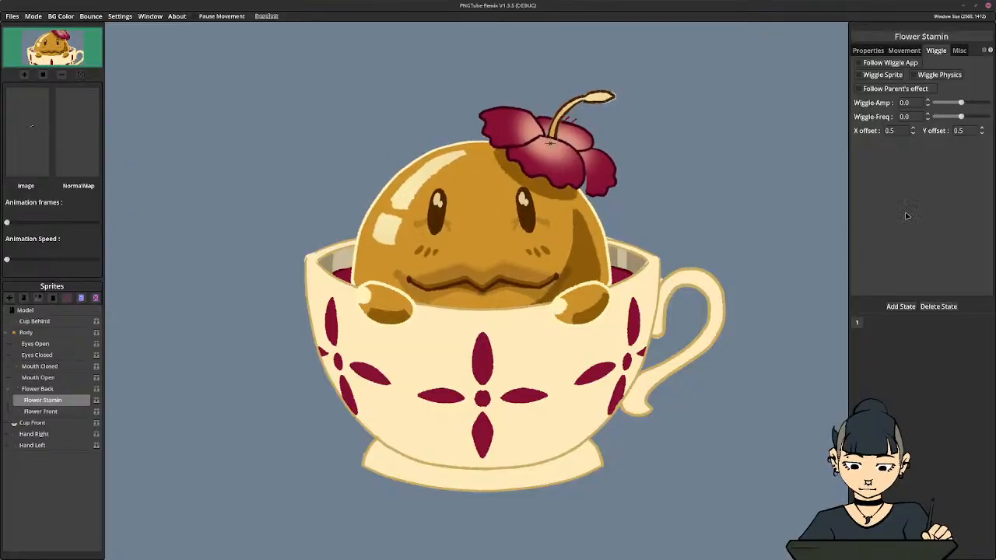
{"action": "left_click_drag", "start_coordinate": [902, 131], "coordinate": [802, 134]}
{"action": "type", "text": "0"}
{"action": "key", "text": "Return"}
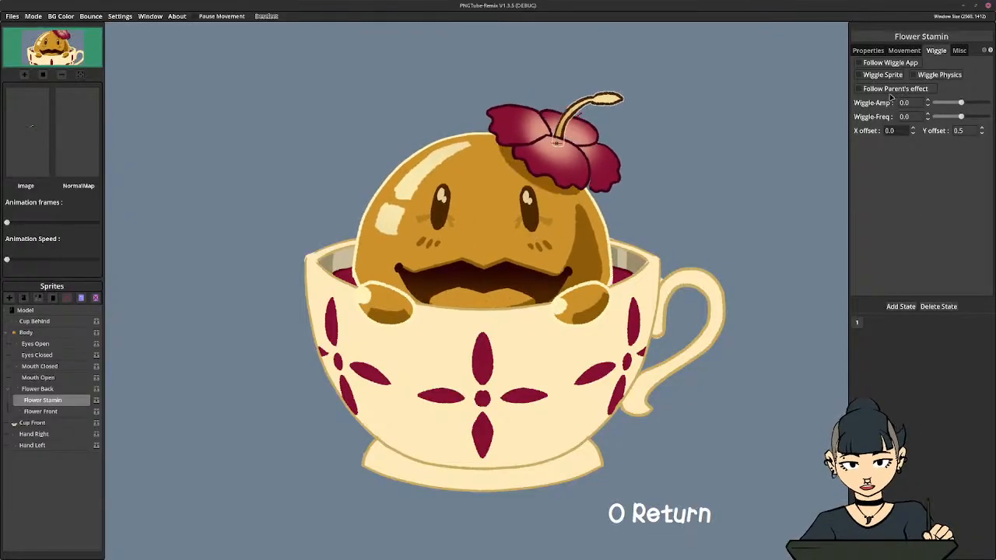
{"action": "left_click", "coordinate": [881, 75]}
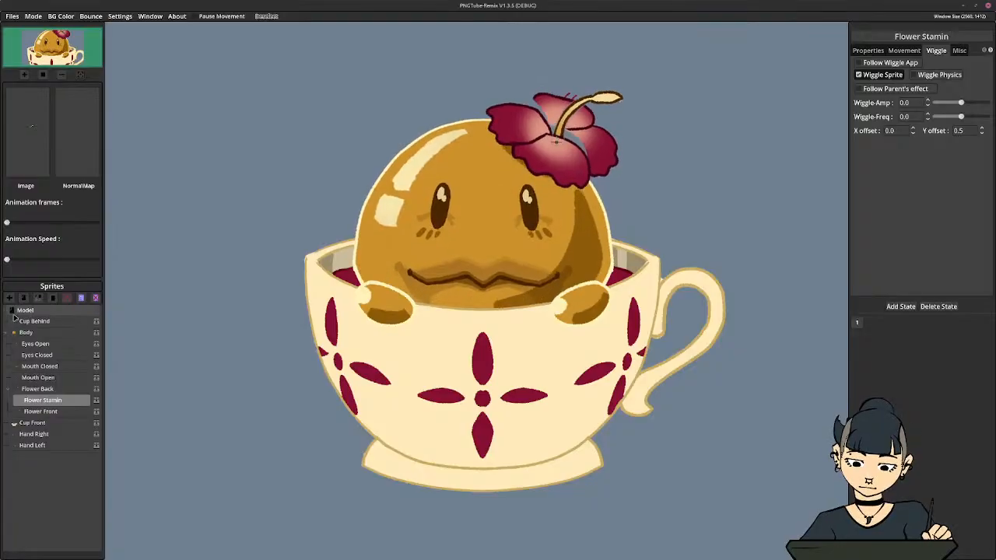
Enable Follow Parent's effect for Flower Stamin and Flower Front
{"action": "left_click", "coordinate": [36, 391]}
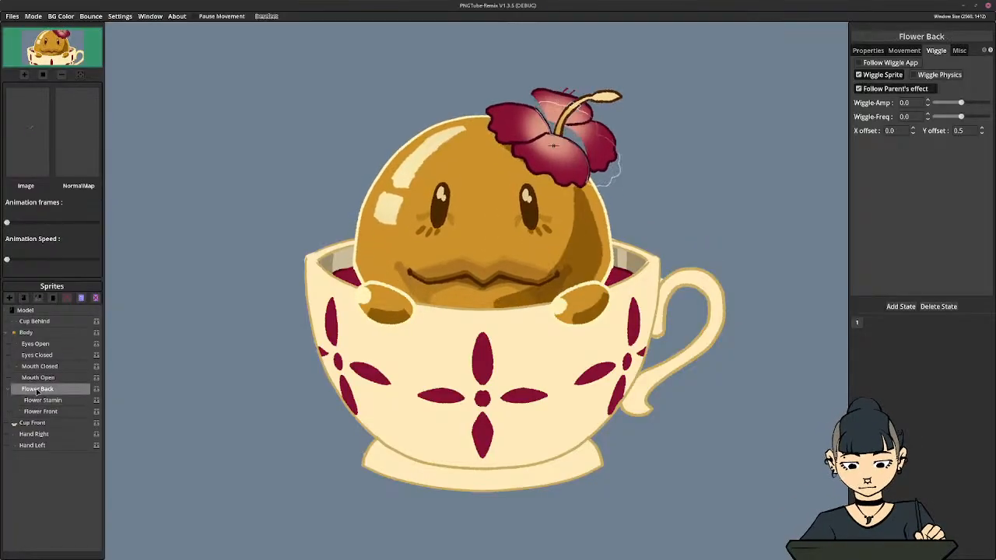
{"action": "left_click", "coordinate": [38, 399]}
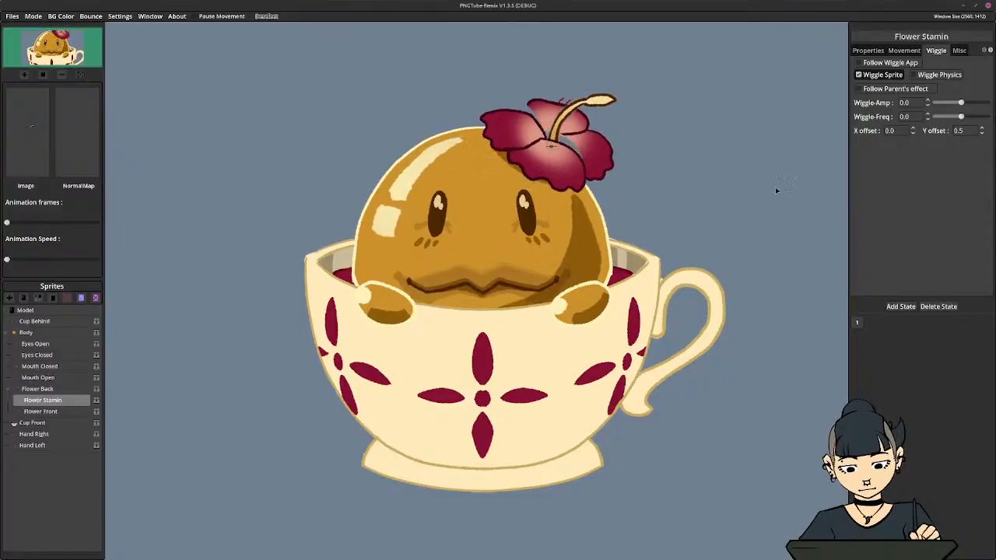
{"action": "left_click", "coordinate": [875, 91]}
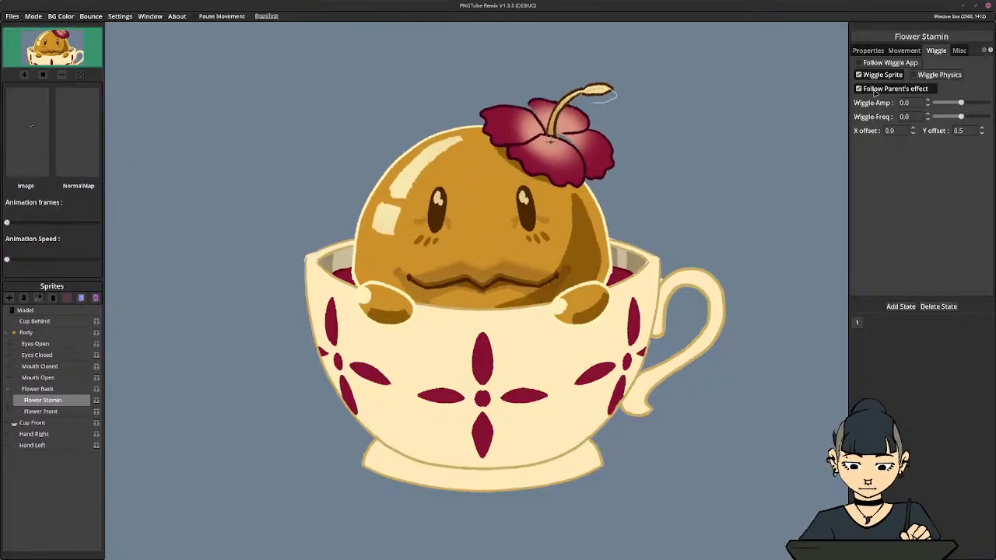
{"action": "left_click", "coordinate": [34, 411]}
{"action": "left_click", "coordinate": [860, 90]}
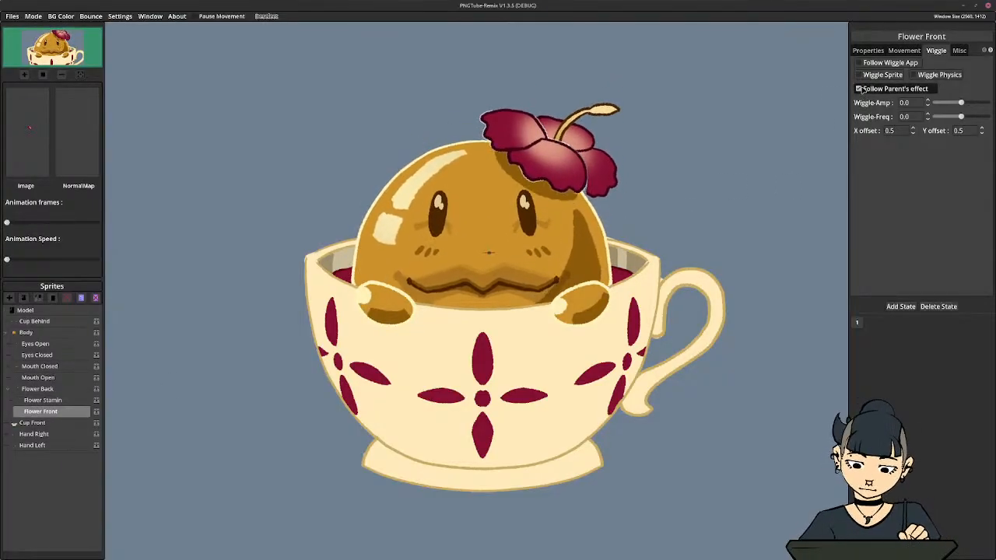
Enable Wiggle Sprite for Flower Front and set its wiggle X offset to 0
{"action": "left_click", "coordinate": [892, 76]}
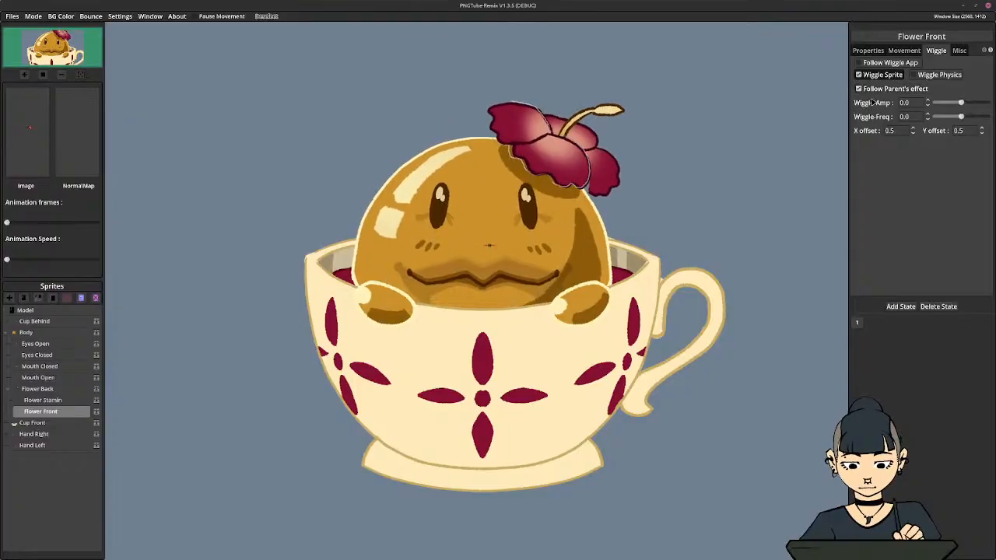
{"action": "left_click", "coordinate": [891, 131]}
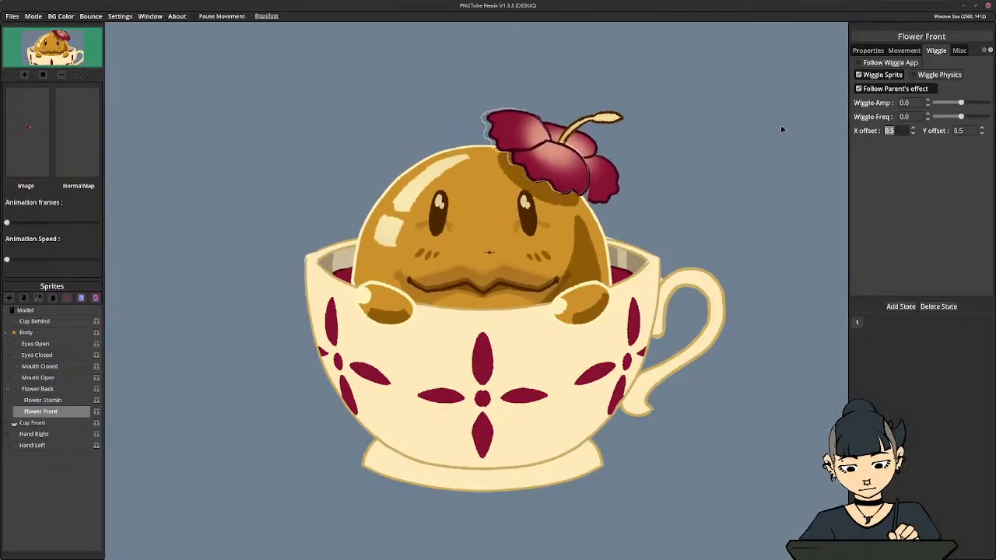
{"action": "type", "text": "0"}
{"action": "key", "text": "Return"}
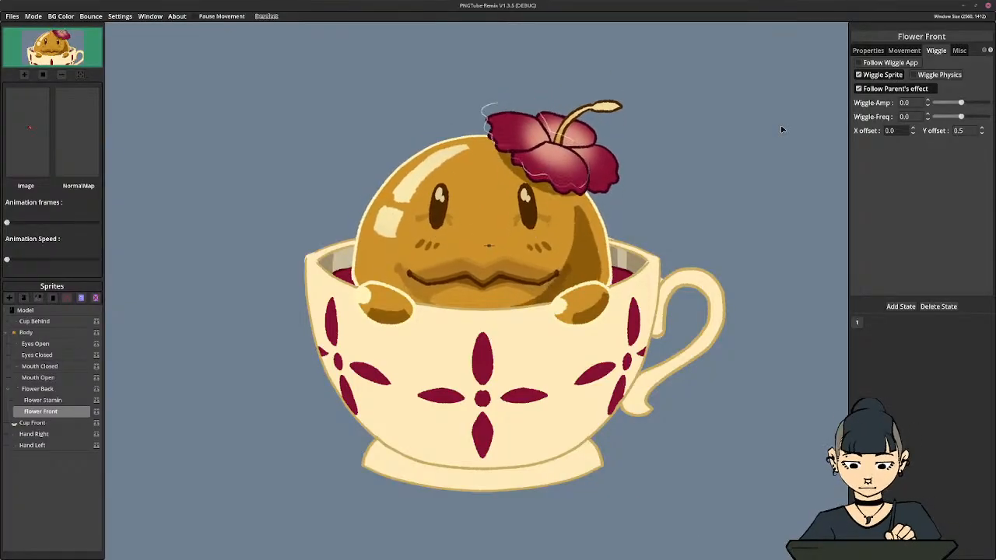
Raise Flower Stamin's Rot-Degree movement to 15.25
{"action": "left_click", "coordinate": [43, 399]}
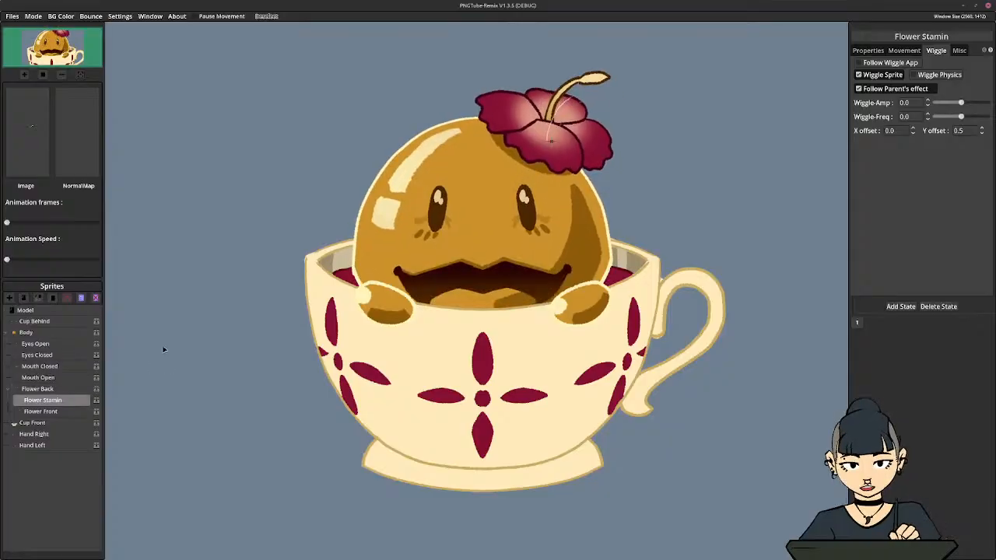
{"action": "left_click", "coordinate": [904, 50]}
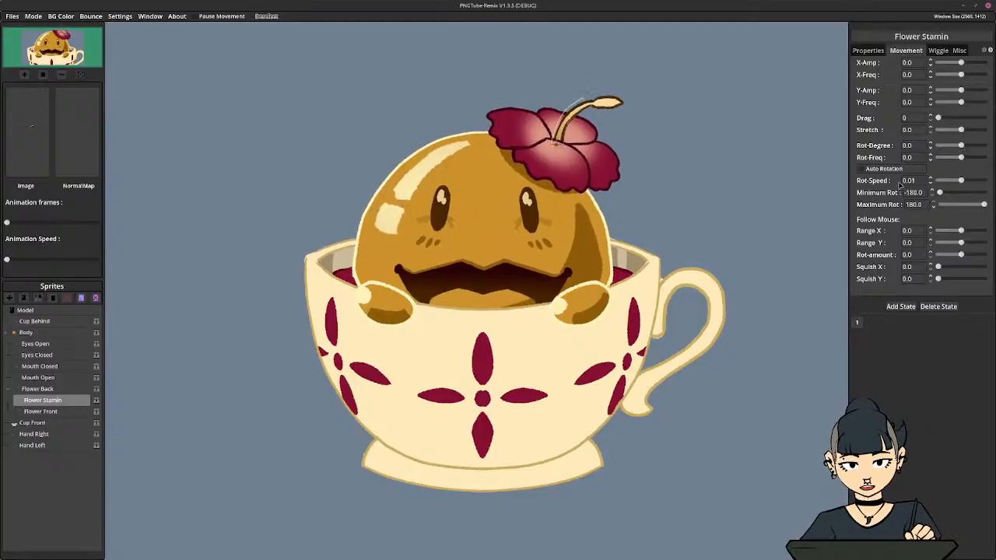
{"action": "left_click_drag", "start_coordinate": [961, 146], "coordinate": [962, 146]}
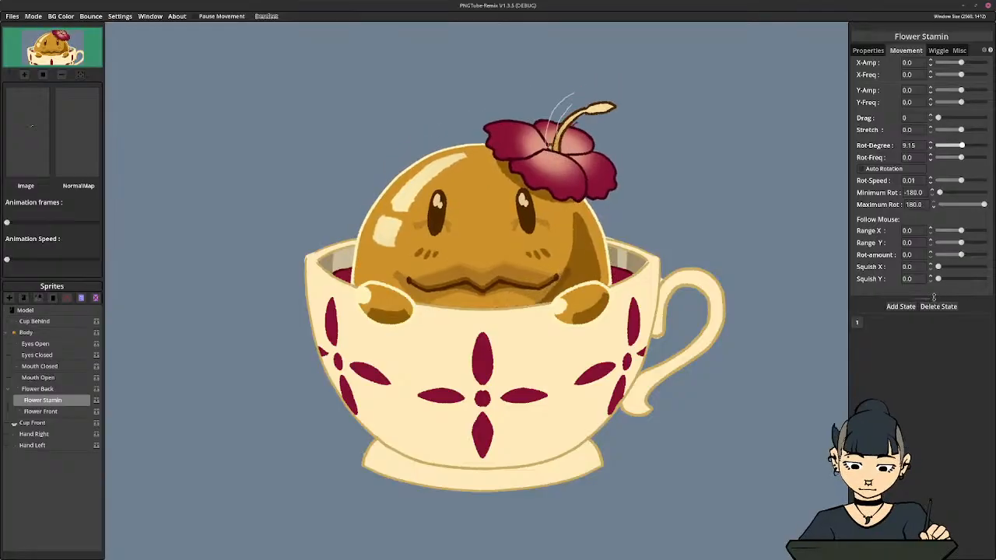
{"action": "left_click_drag", "start_coordinate": [962, 147], "coordinate": [963, 148]}
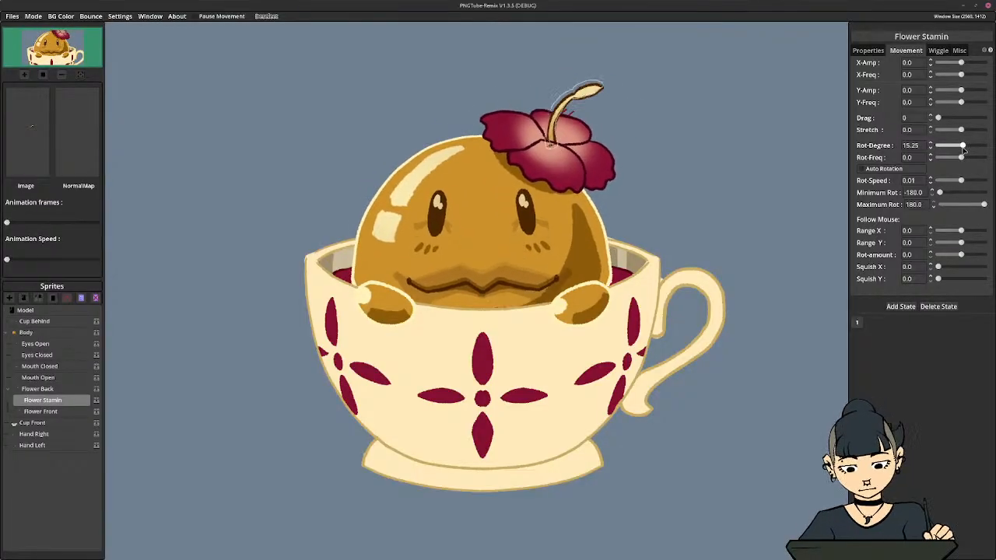
Switch Wiggle Sprite off and back on twice for Flower Stamin to compare its motion with and without the wiggle
{"action": "left_click", "coordinate": [936, 49]}
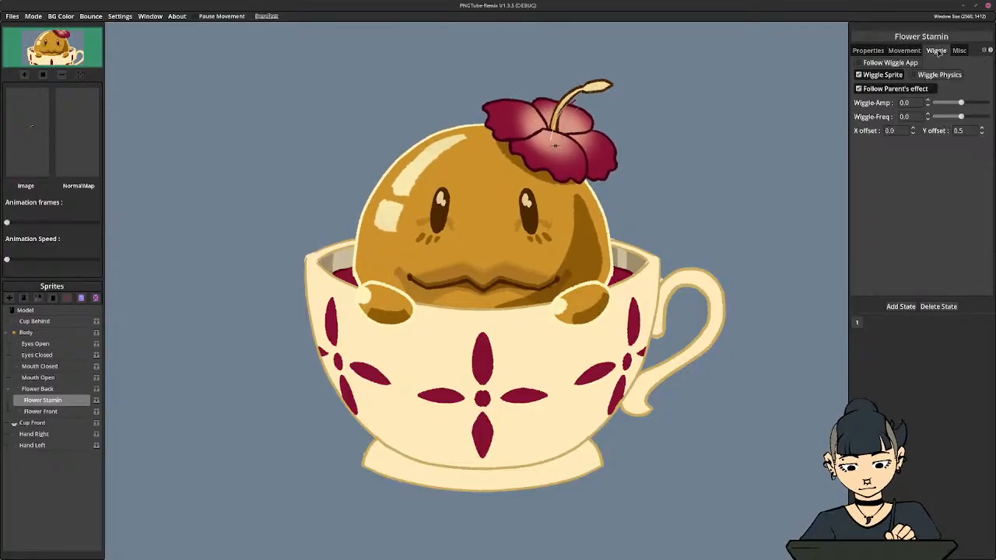
{"action": "left_click", "coordinate": [888, 75]}
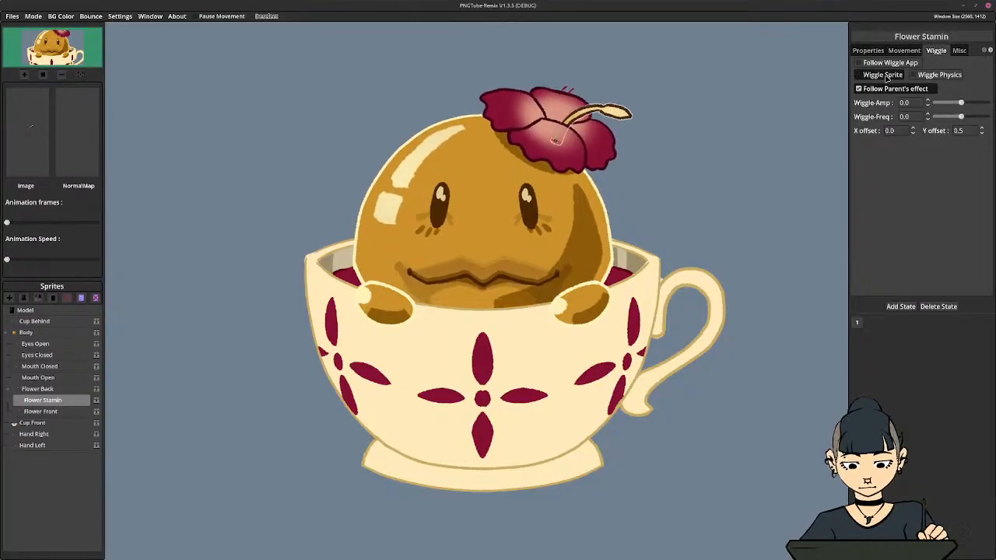
{"action": "left_click", "coordinate": [886, 78]}
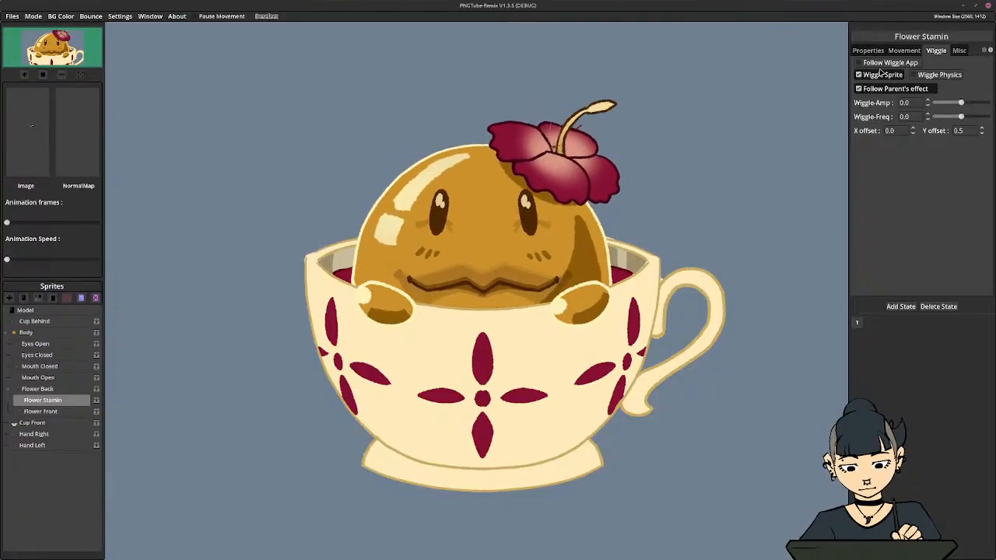
{"action": "left_click", "coordinate": [905, 50]}
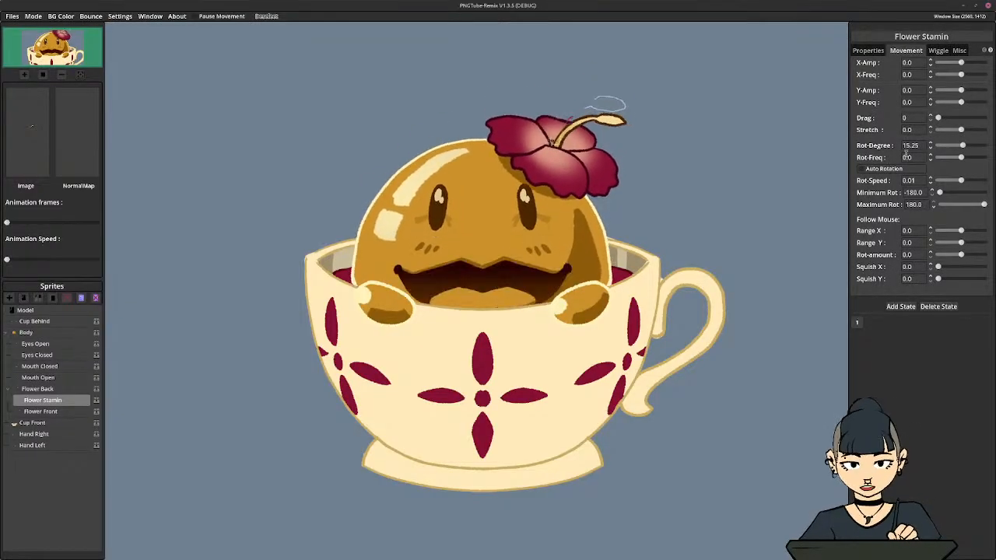
{"action": "left_click", "coordinate": [917, 158]}
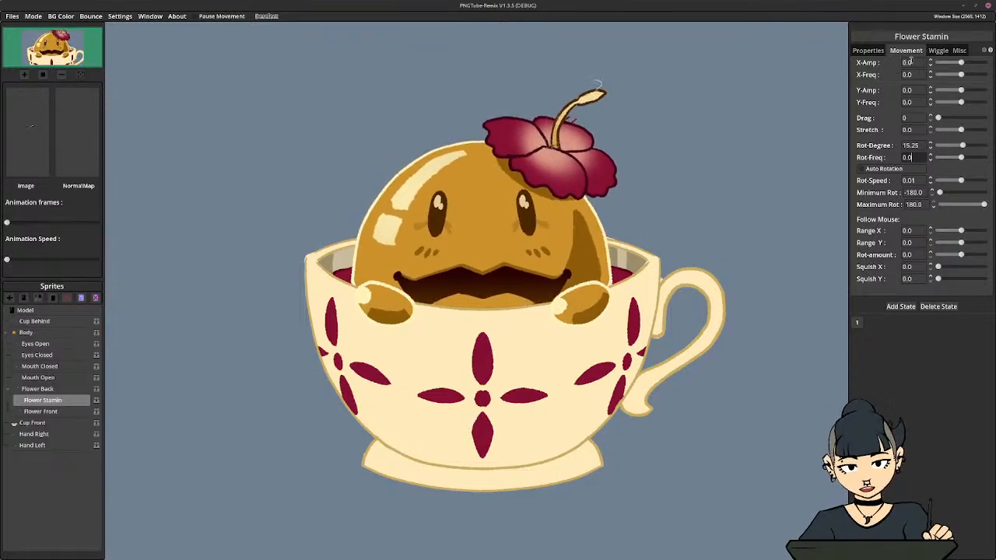
{"action": "left_click", "coordinate": [936, 50]}
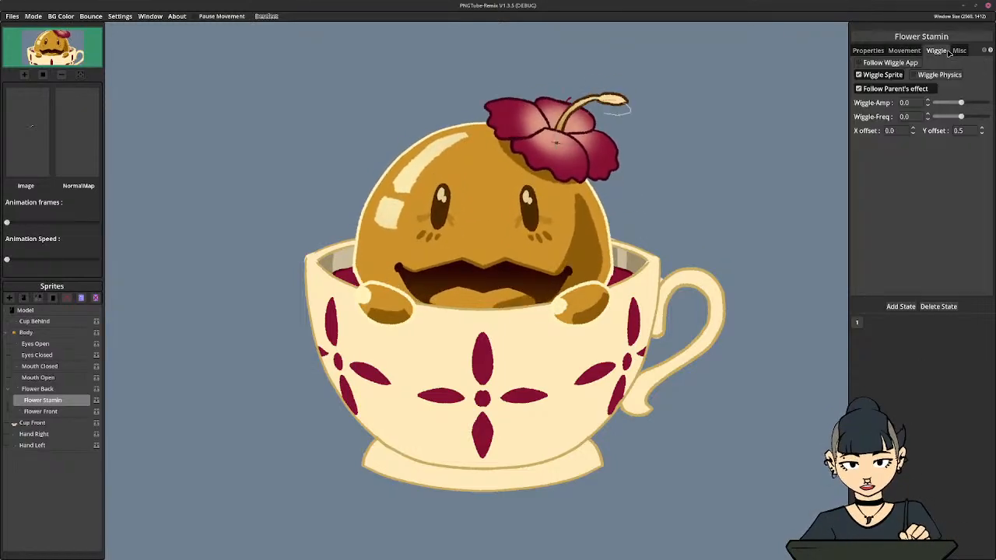
{"action": "left_click", "coordinate": [859, 75]}
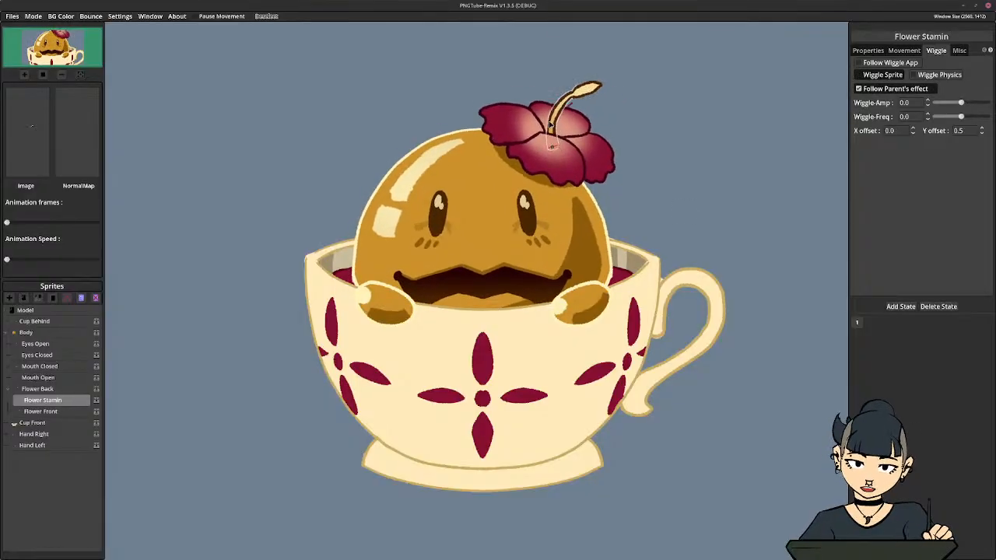
{"action": "left_click", "coordinate": [882, 75]}
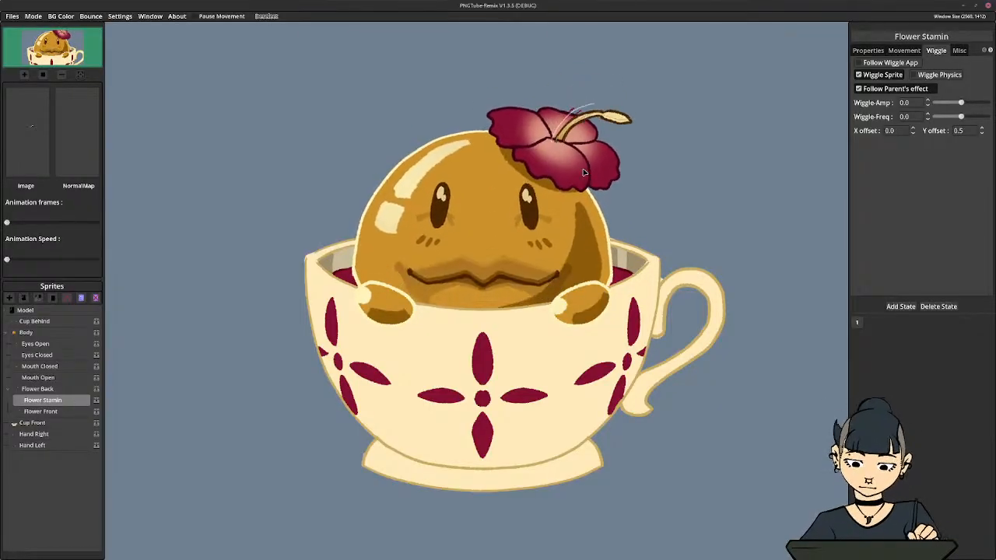
Enable Follow Parent's effect and Wiggle Sprite for Eyes Open, with a wiggle X offset of 0
{"action": "left_click", "coordinate": [42, 345]}
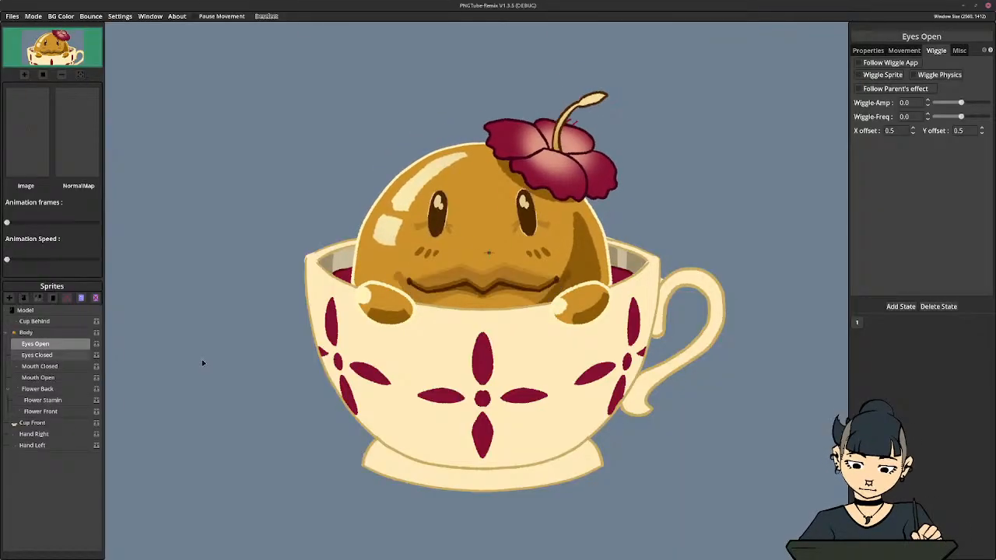
{"action": "left_click", "coordinate": [890, 89]}
{"action": "left_click", "coordinate": [886, 78]}
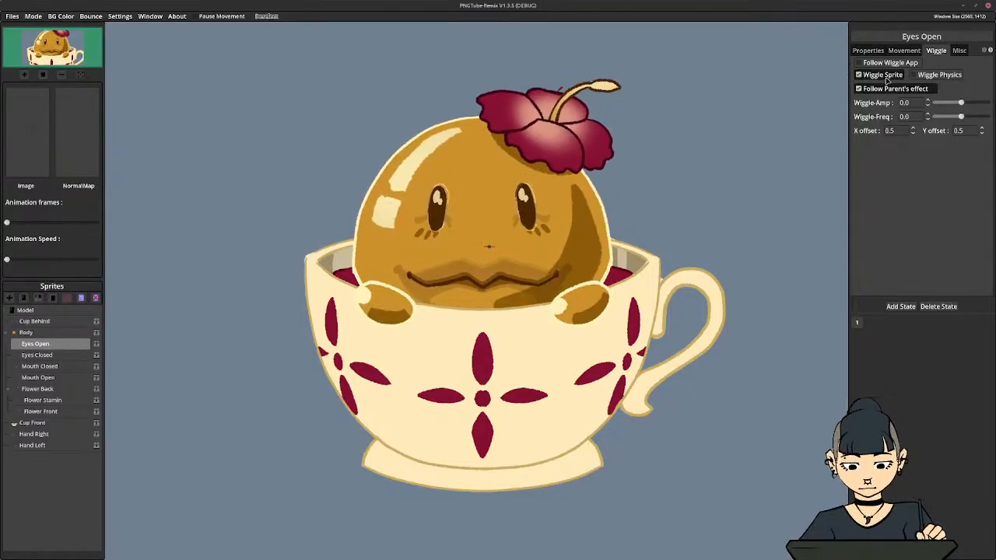
{"action": "double_click", "coordinate": [896, 131]}
{"action": "type", "text": "0"}
{"action": "key", "text": "Return"}
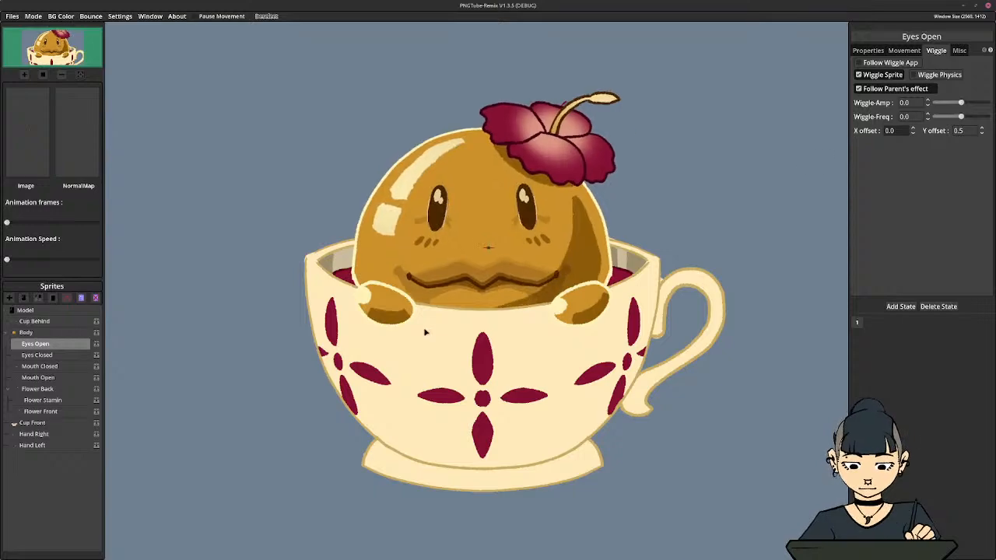
Enable Wiggle Sprite and Follow Parent's effect for Eyes Closed and set its wiggle X offset to 0
{"action": "left_click", "coordinate": [39, 354]}
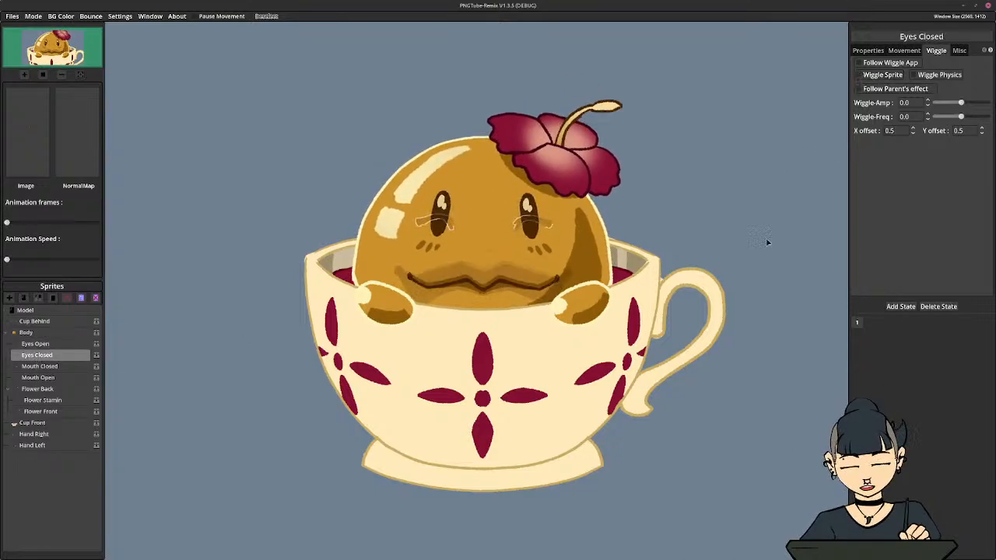
{"action": "left_click", "coordinate": [861, 76]}
{"action": "left_click", "coordinate": [873, 88]}
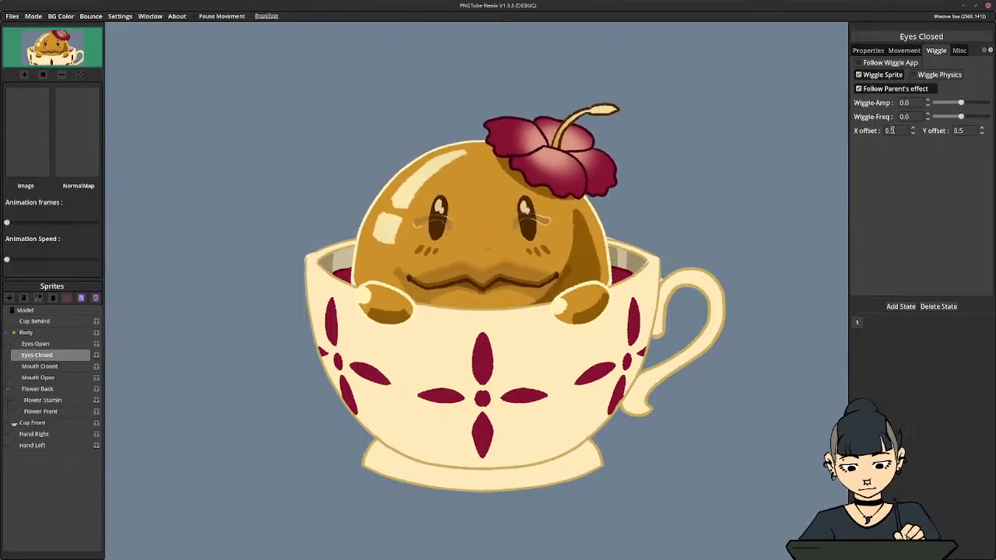
{"action": "double_click", "coordinate": [891, 130]}
{"action": "type", "text": "0"}
{"action": "key", "text": "Return"}
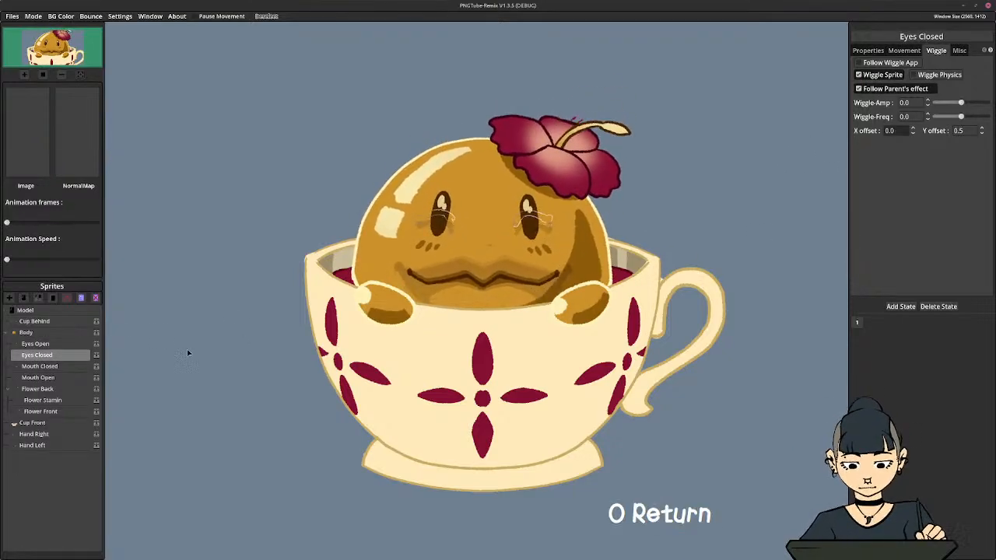
Make Mouth Closed wiggle with its parent: enable Wiggle Sprite and Follow Parent's effect, and set the X offset to 0
{"action": "left_click", "coordinate": [67, 366]}
{"action": "left_click", "coordinate": [861, 75]}
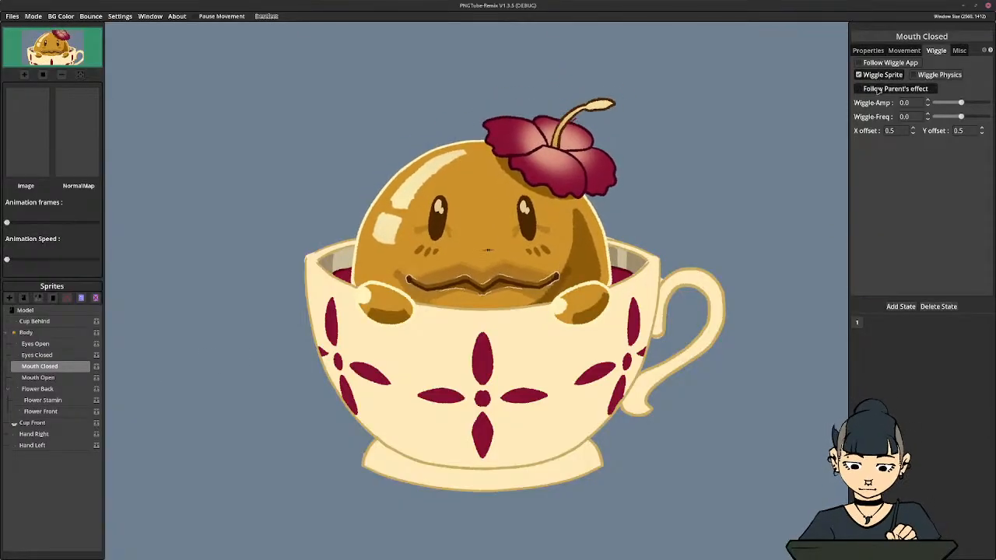
{"action": "left_click", "coordinate": [858, 88]}
{"action": "double_click", "coordinate": [893, 131]}
{"action": "type", "text": "0"}
{"action": "key", "text": "Return"}
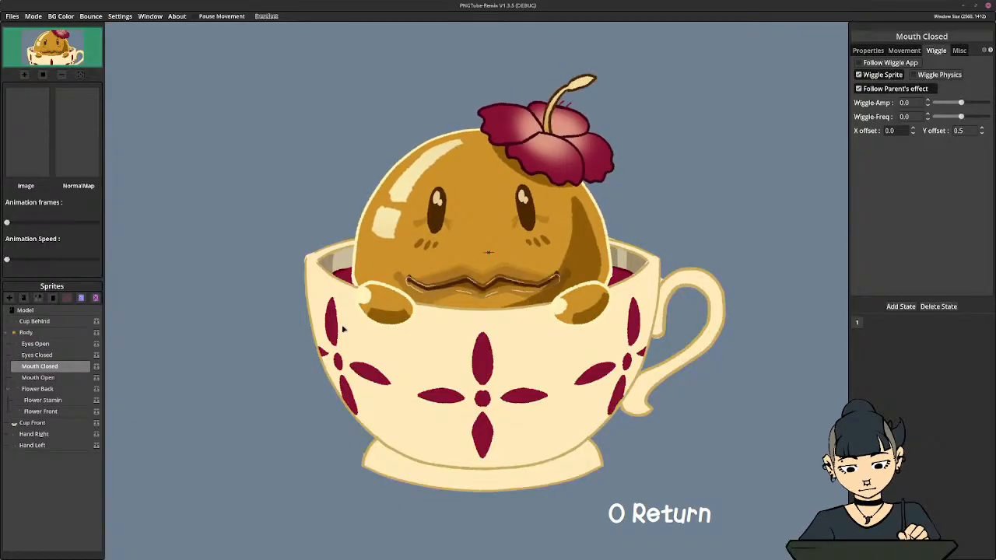
Enable Wiggle Sprite and Follow Parent's effect for Mouth Open and set its wiggle X offset to 0
{"action": "left_click", "coordinate": [47, 377]}
{"action": "left_click", "coordinate": [864, 75]}
{"action": "left_click", "coordinate": [863, 89]}
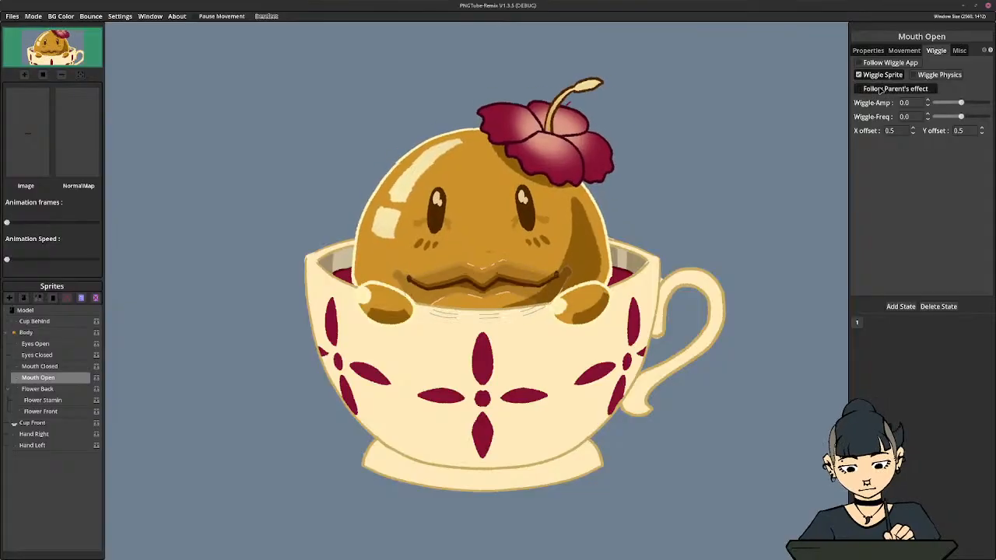
{"action": "double_click", "coordinate": [893, 131]}
{"action": "type", "text": "0"}
{"action": "key", "text": "Return"}
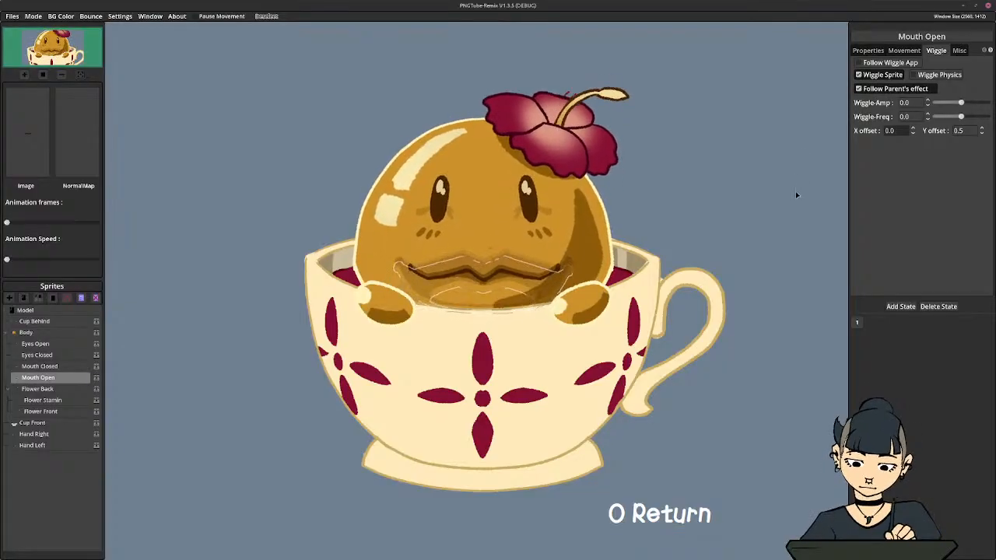
Collapse the Flower Back and Body groups in the sprite list
{"action": "left_click", "coordinate": [9, 391]}
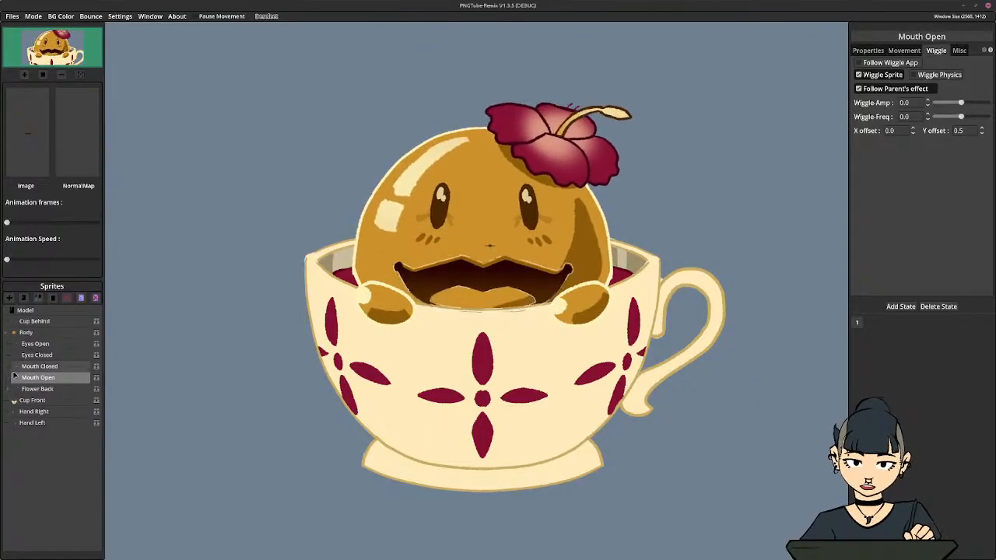
{"action": "left_click", "coordinate": [25, 332]}
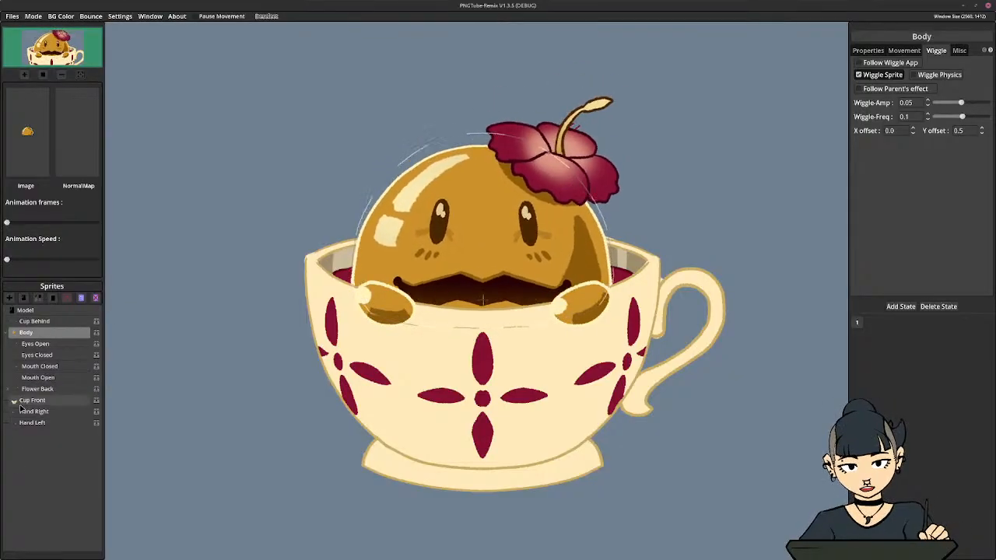
{"action": "left_click", "coordinate": [8, 332]}
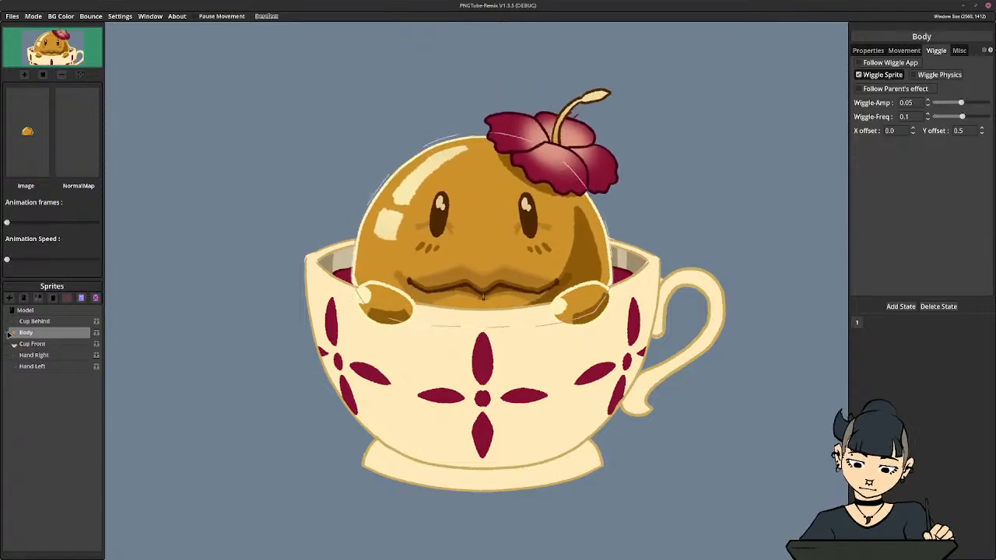
Enable Wiggle Sprite for Hand Right and set its wiggle X offset to 0
{"action": "left_click", "coordinate": [42, 357]}
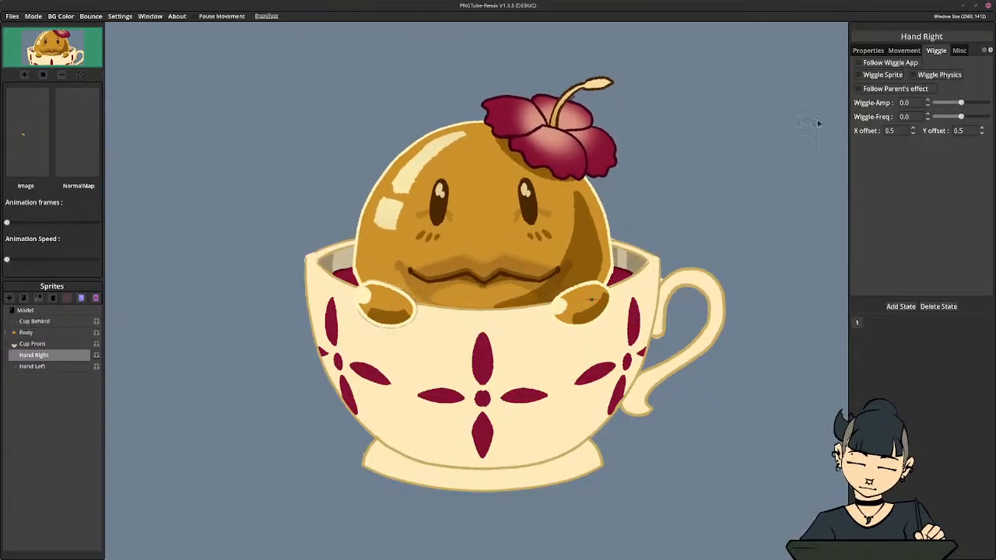
{"action": "left_click", "coordinate": [882, 75]}
{"action": "left_click", "coordinate": [889, 130]}
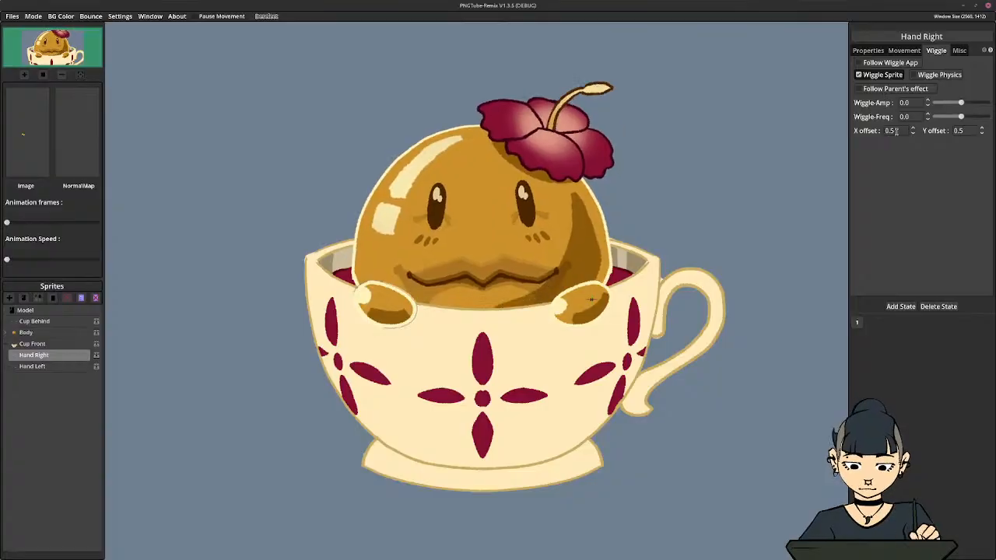
{"action": "type", "text": "0"}
{"action": "key", "text": "Return"}
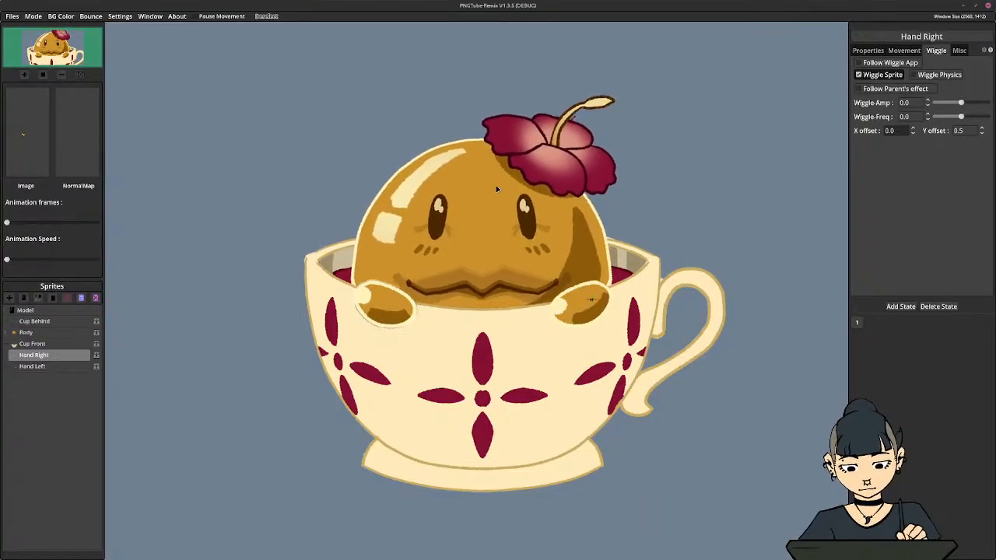
Set Hand Right's Wiggle-Amp to 0.05 and Wiggle-Freq to 0.01, checking them against Body's wiggle settings
{"action": "left_click", "coordinate": [51, 332]}
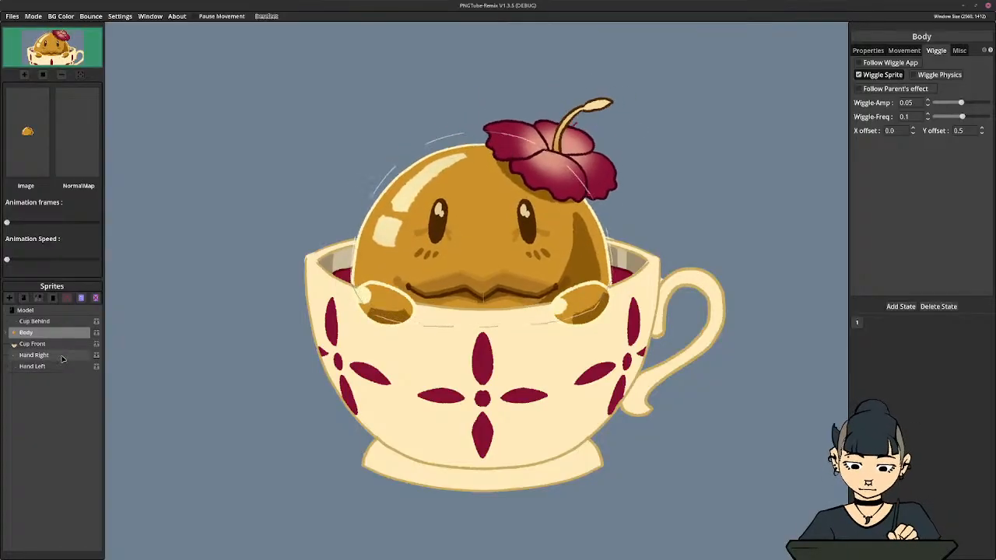
{"action": "left_click", "coordinate": [62, 356]}
{"action": "type", "text": "5"}
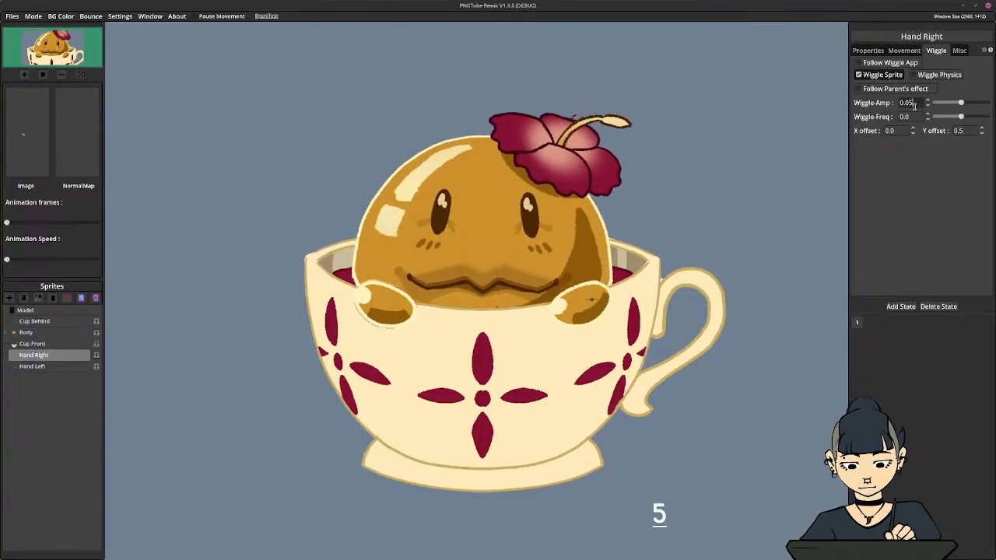
{"action": "left_click", "coordinate": [915, 117]}
{"action": "type", "text": "1"}
{"action": "key", "text": "Return"}
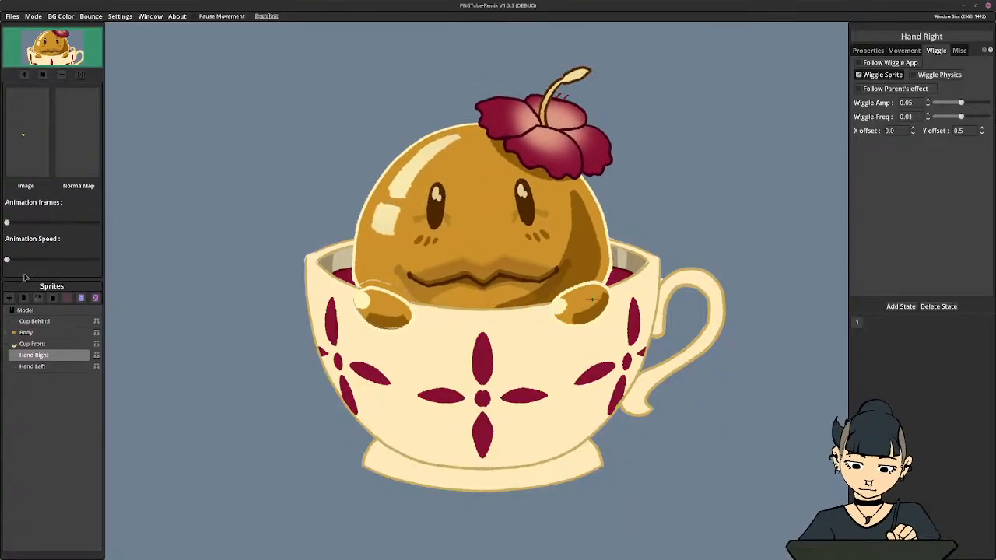
{"action": "left_click", "coordinate": [34, 333]}
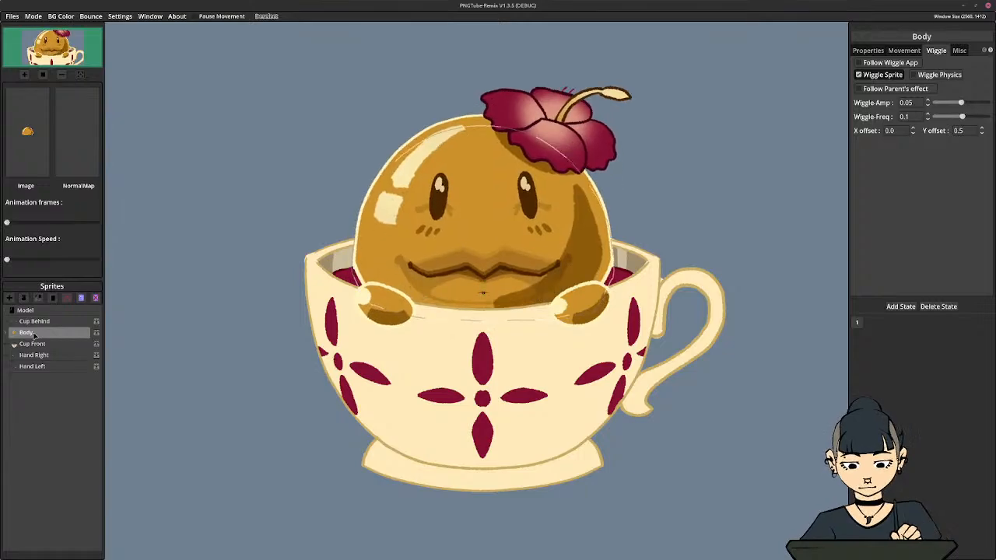
Set the Wiggle-Freq of Hand Right to 0.1
{"action": "left_click", "coordinate": [34, 354]}
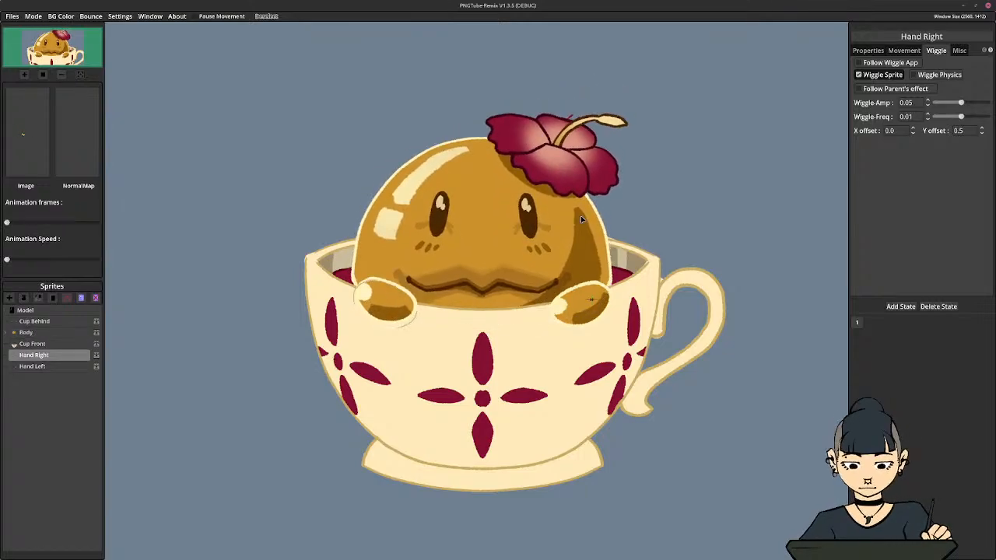
{"action": "left_click", "coordinate": [915, 117]}
{"action": "key", "text": "BackSpace"}
{"action": "key", "text": "BackSpace"}
{"action": "type", "text": "1"}
{"action": "key", "text": "Return"}
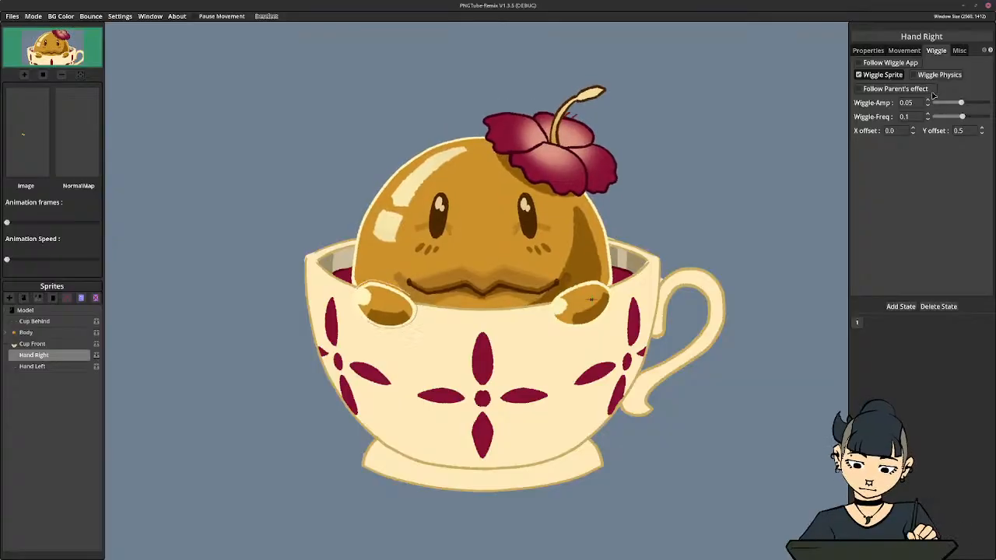
Reduce Hand Right's Wiggle-Amp, trying 0.02 before settling on 0.01
{"action": "left_click", "coordinate": [919, 102]}
{"action": "key", "text": "BackSpace"}
{"action": "type", "text": "2"}
{"action": "key", "text": "Return"}
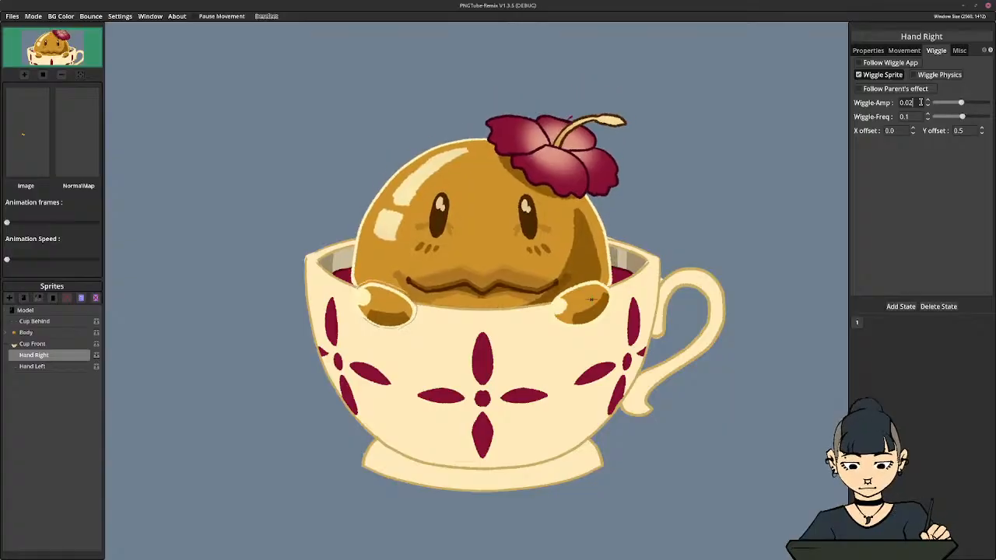
{"action": "key", "text": "BackSpace"}
{"action": "type", "text": "1"}
{"action": "key", "text": "Return"}
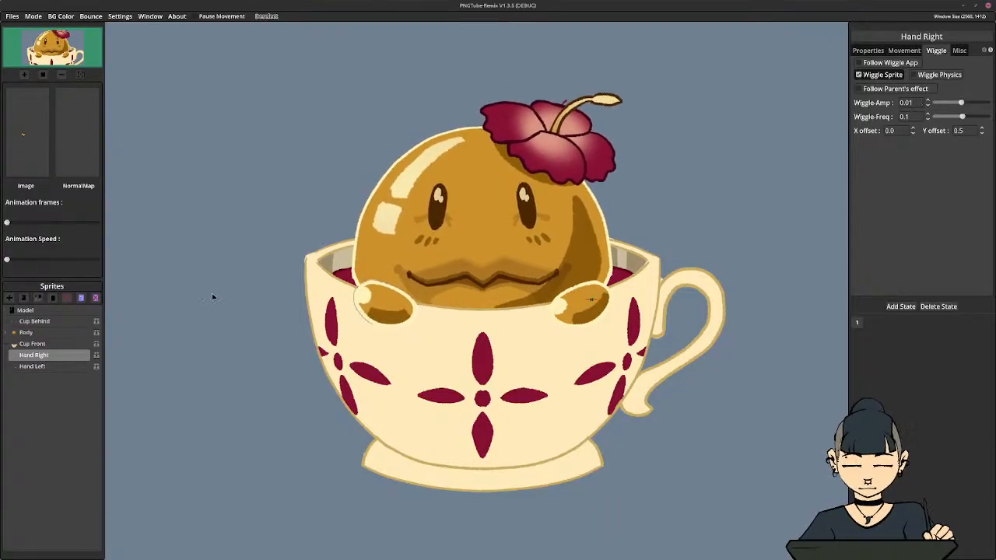
Enable Wiggle Sprite for Hand Left and check Hand Right's wiggle settings for reference
{"action": "left_click", "coordinate": [50, 367]}
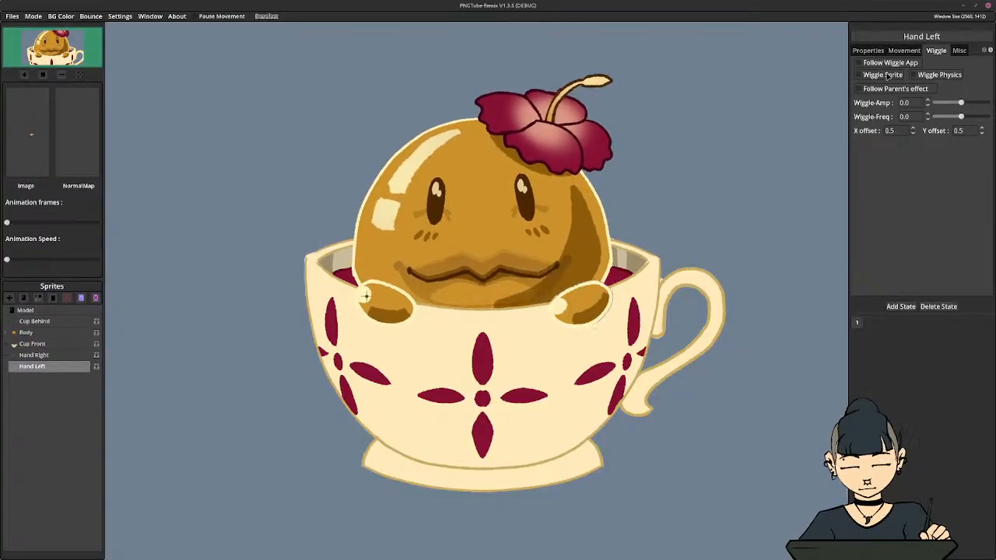
{"action": "left_click", "coordinate": [859, 75]}
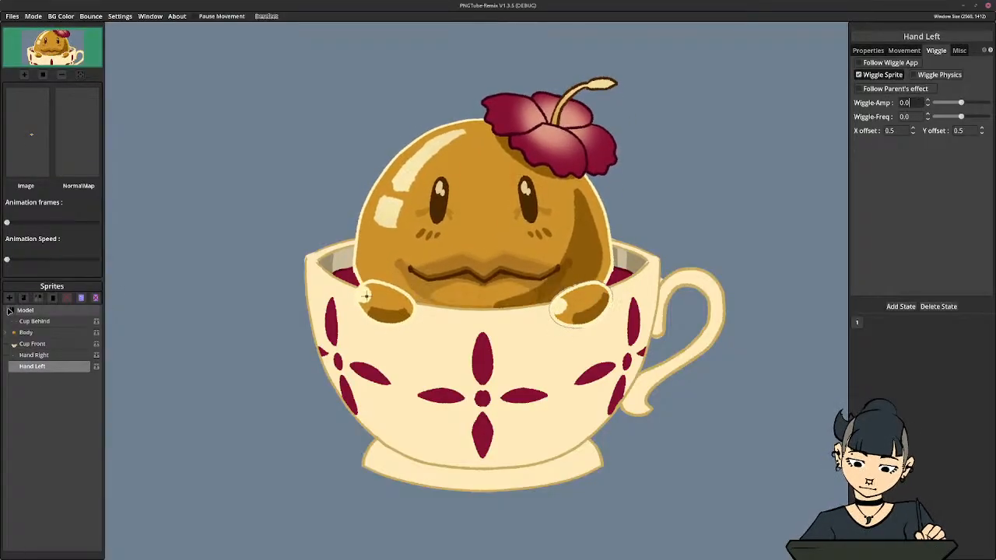
{"action": "left_click", "coordinate": [49, 356]}
{"action": "left_click", "coordinate": [53, 367]}
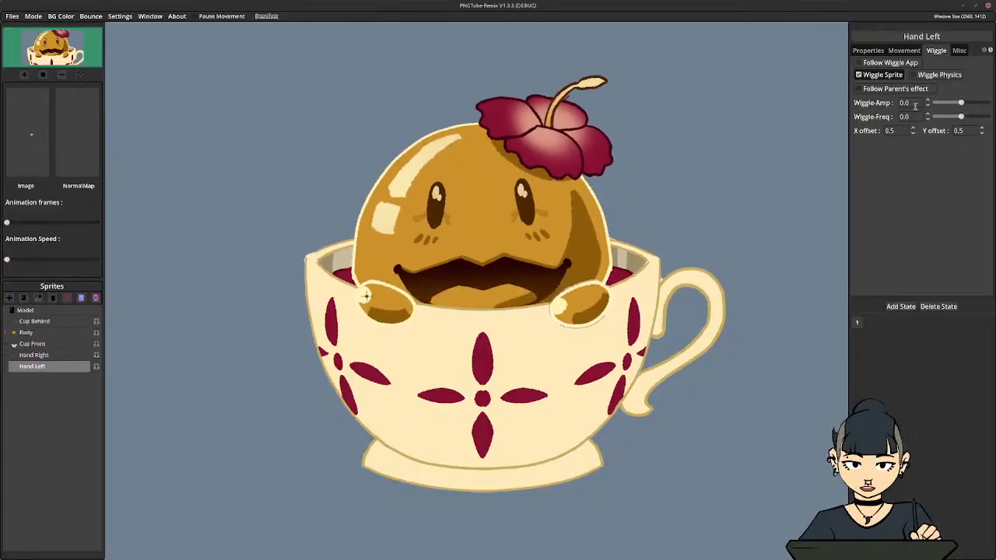
Set Hand Left's Wiggle-Amp to 0.01, Wiggle-Freq to 0.1 and wiggle X offset to 0
{"action": "left_click", "coordinate": [921, 104]}
{"action": "type", "text": "1"}
{"action": "left_click", "coordinate": [918, 115]}
{"action": "key", "text": "BackSpace"}
{"action": "type", "text": "1"}
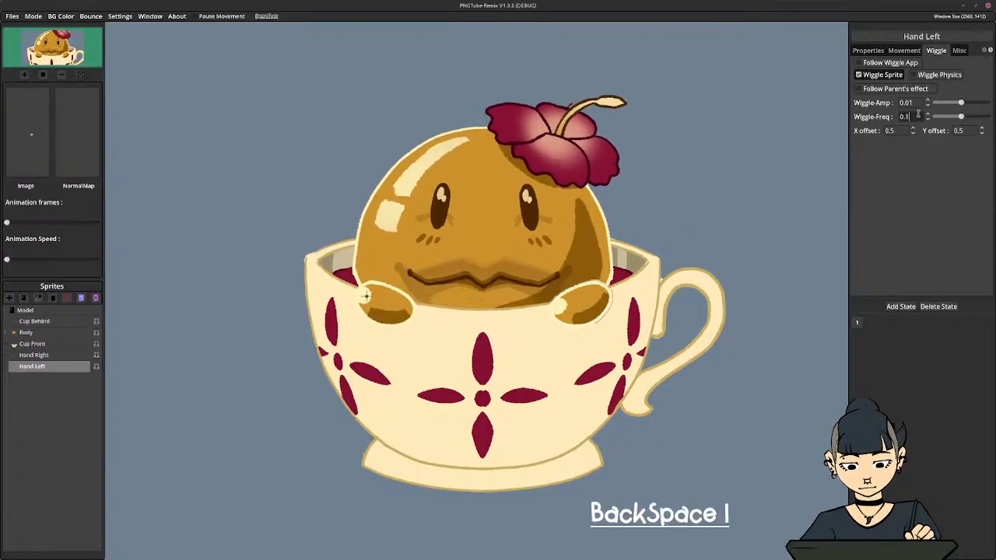
{"action": "key", "text": "Return"}
{"action": "left_click_drag", "start_coordinate": [900, 130], "coordinate": [795, 135]}
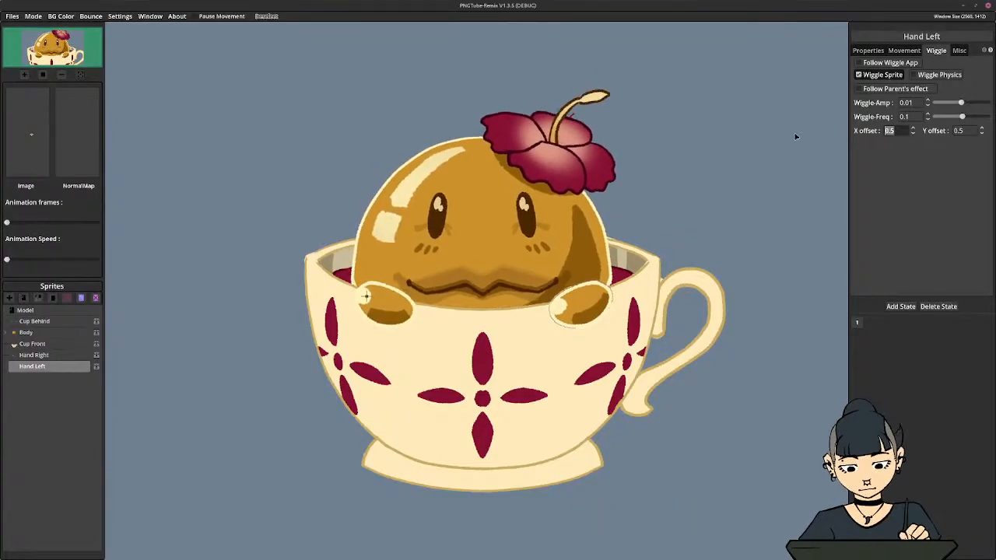
{"action": "type", "text": "0"}
{"action": "key", "text": "Return"}
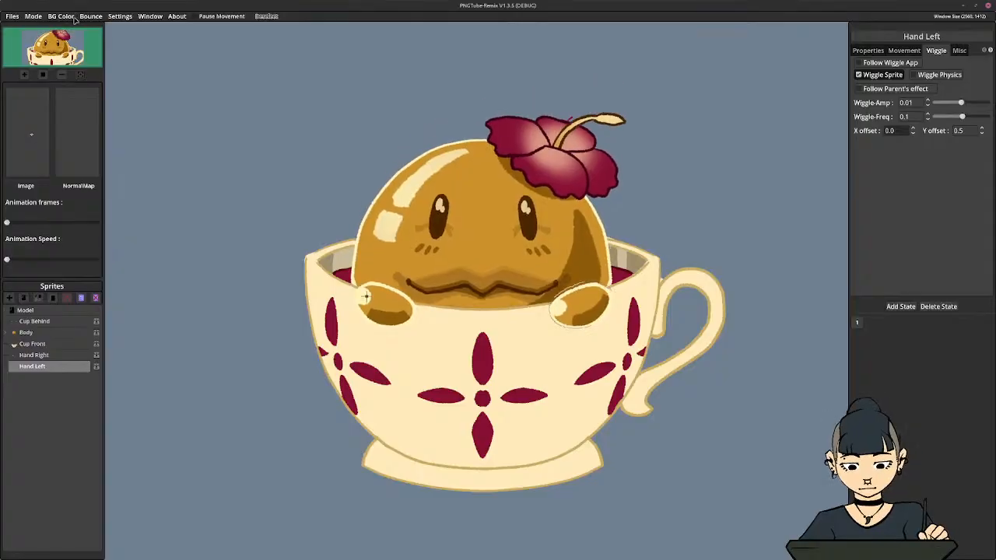
Preview the avatar in PNGTube mode, look over the background colour options, and return to Editor mode
{"action": "left_click", "coordinate": [14, 18]}
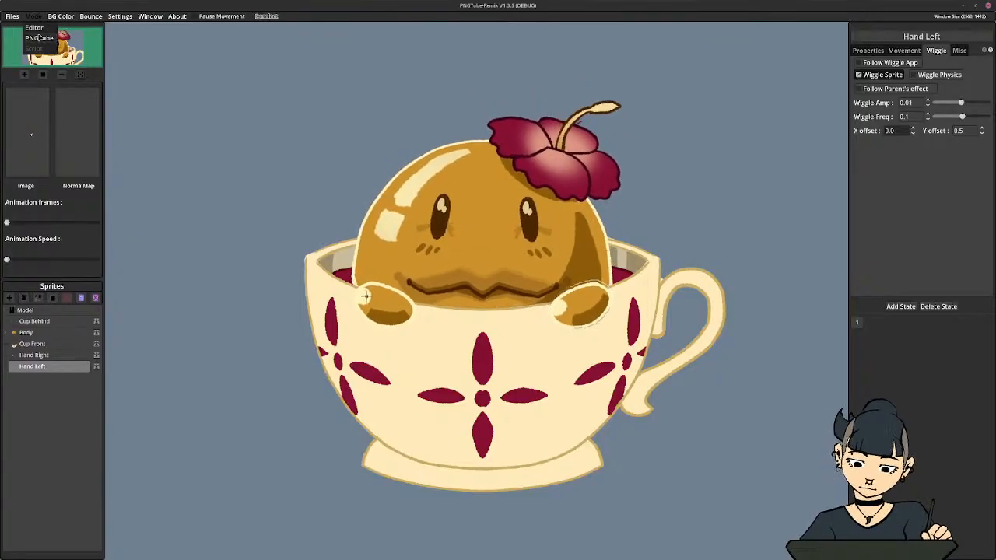
{"action": "left_click", "coordinate": [39, 28]}
{"action": "left_click", "coordinate": [35, 19]}
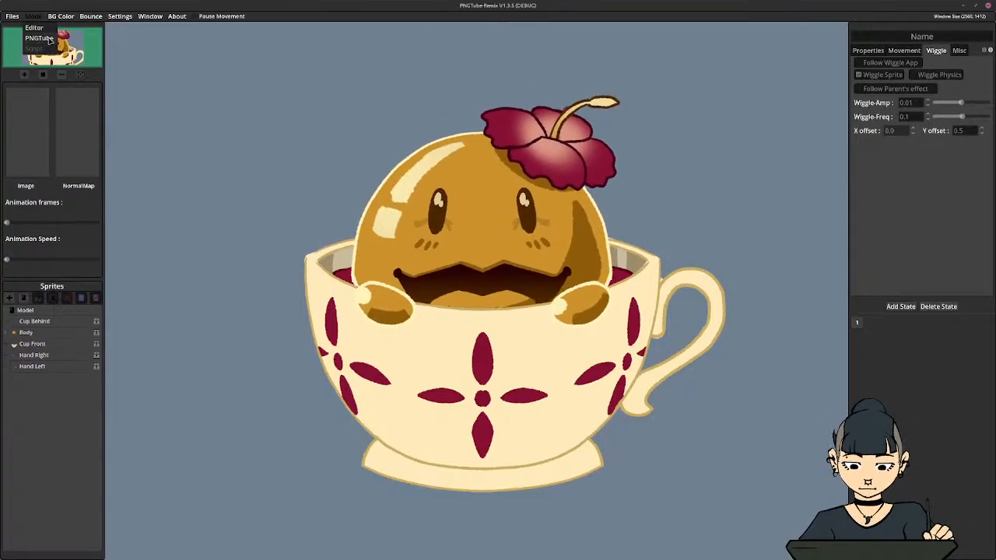
{"action": "left_click", "coordinate": [39, 38]}
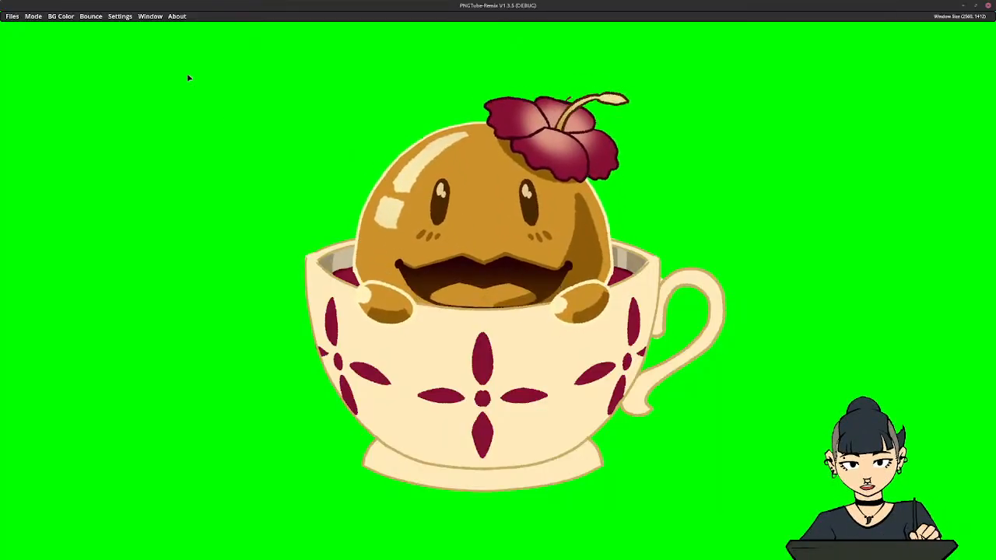
{"action": "left_click", "coordinate": [66, 17]}
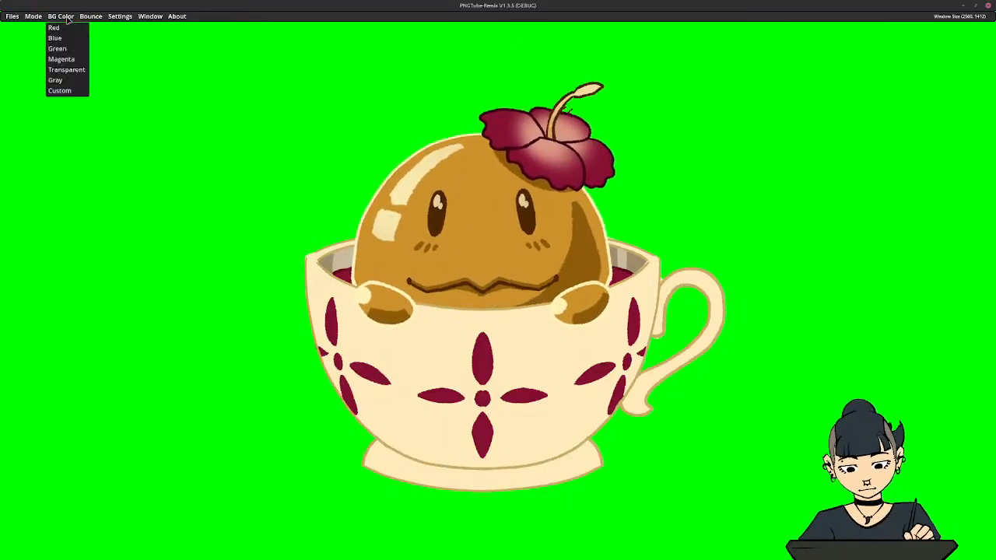
{"action": "left_click", "coordinate": [34, 17]}
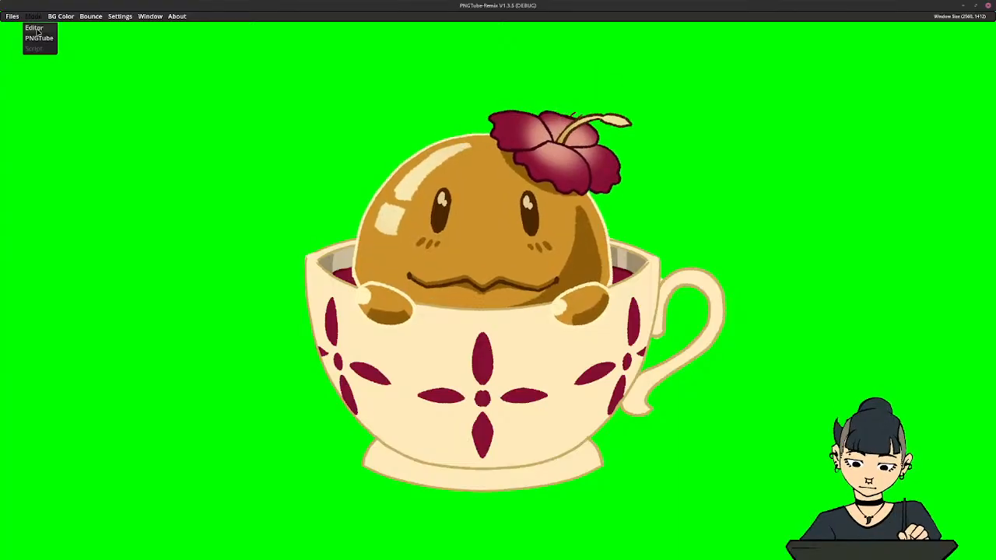
{"action": "left_click", "coordinate": [34, 27]}
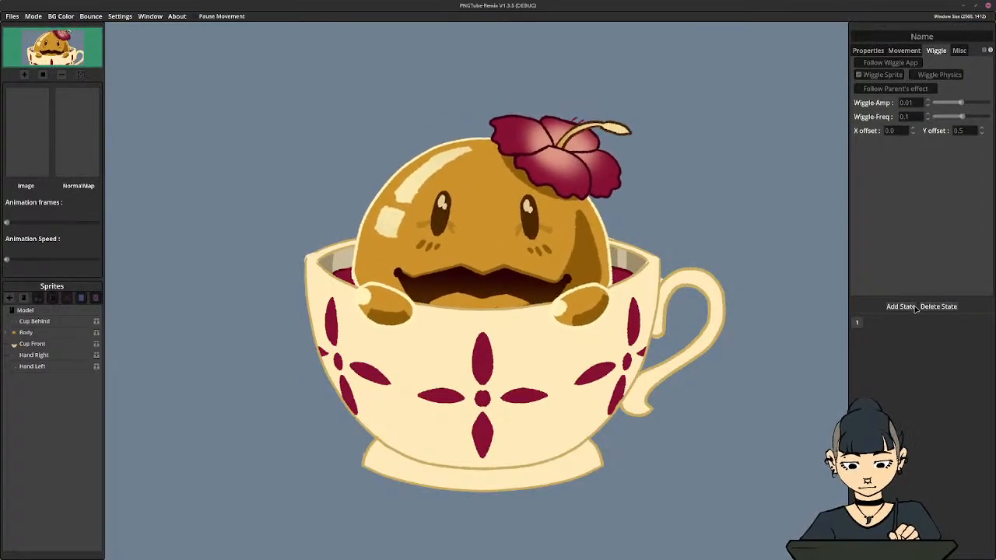
Save the avatar model with its current wiggle settings
{"action": "key", "text": "ctrl+s"}
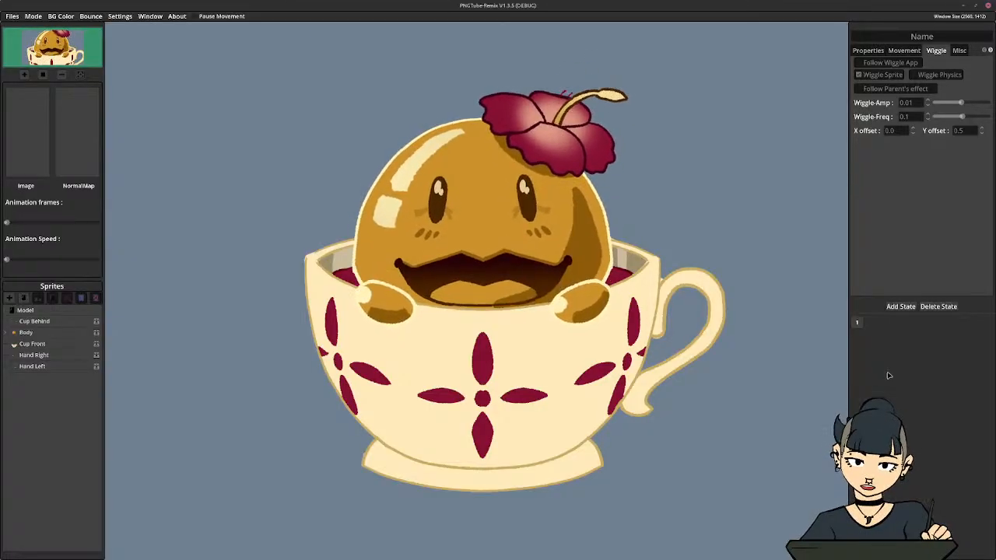
{"action": "key", "text": "ctrl+s"}
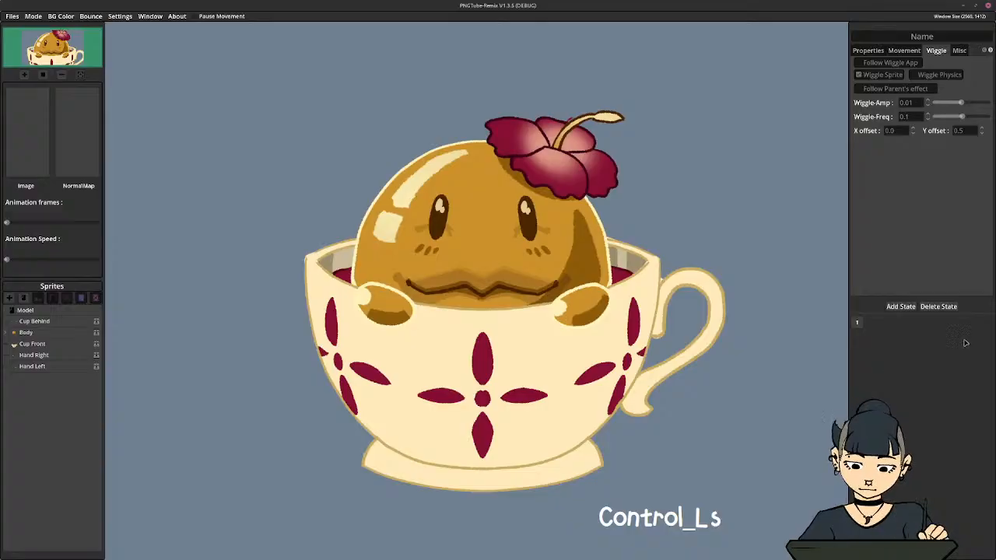